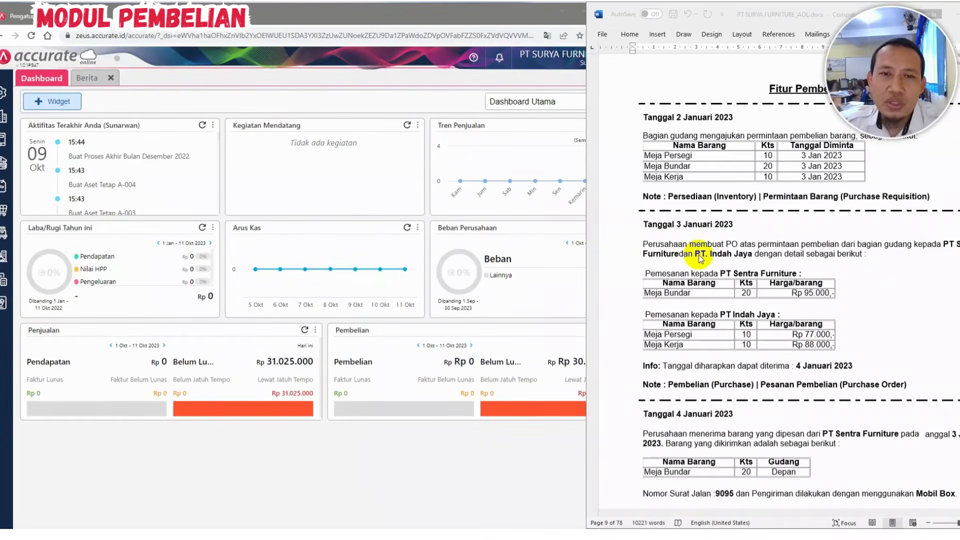
click(733, 83)
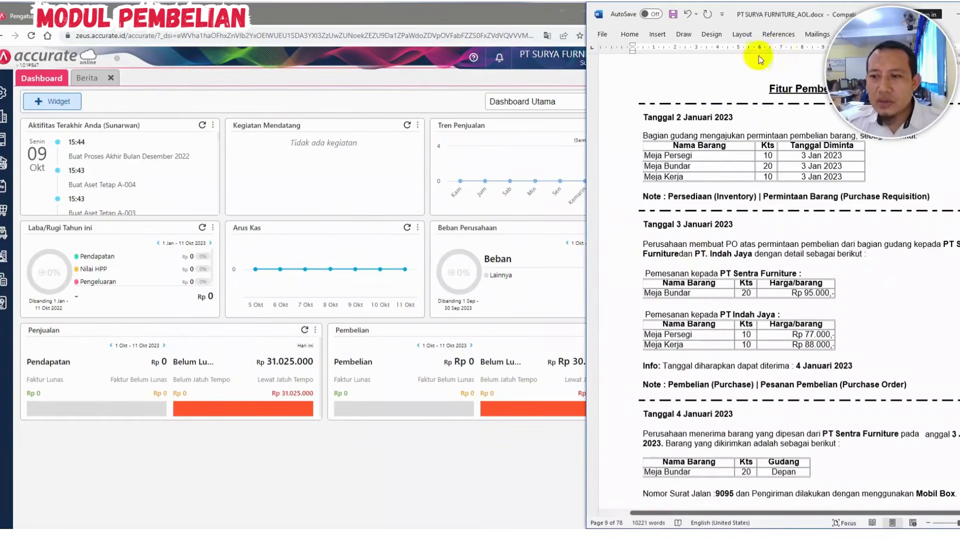
mouse_move(764, 11)
mouse_down()
mouse_move(770, 66)
mouse_move(767, 14)
mouse_up()
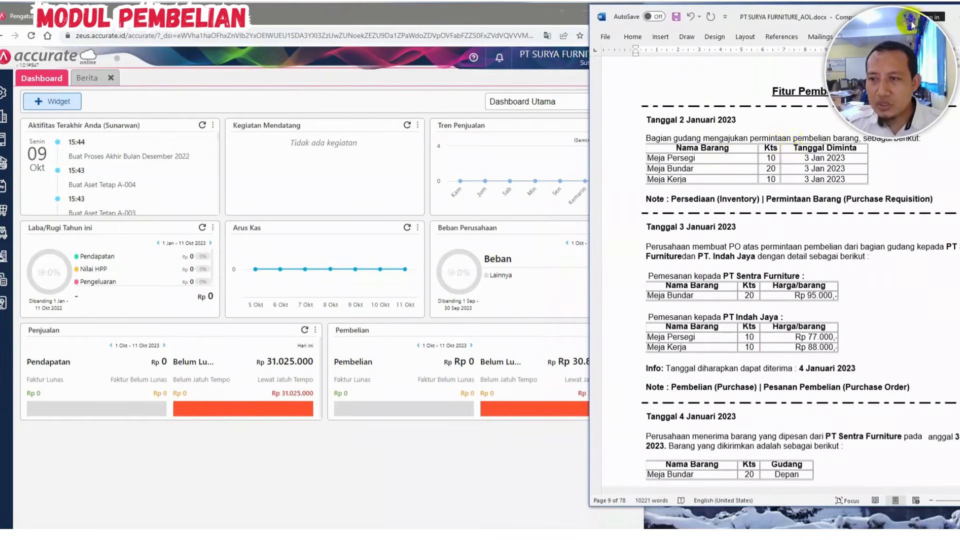
drag(911, 21, 646, 8)
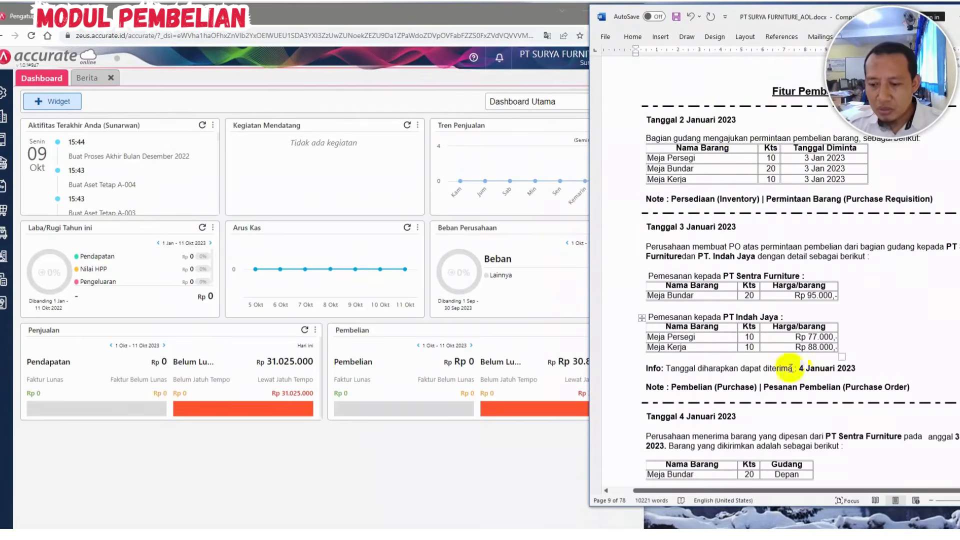
drag(820, 508, 819, 528)
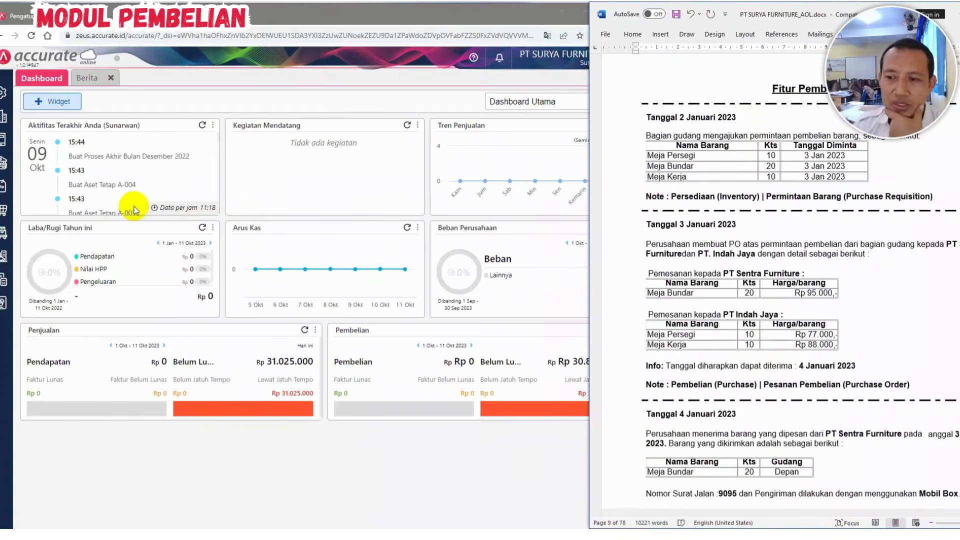
Open a new item request (Permintaan Barang) and set its date to 02/01/2023
click(3, 233)
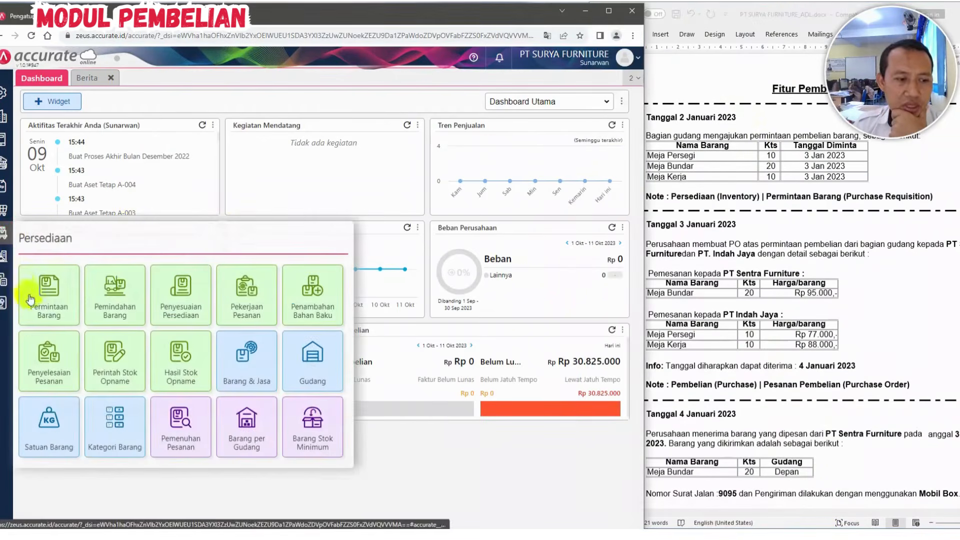
click(53, 298)
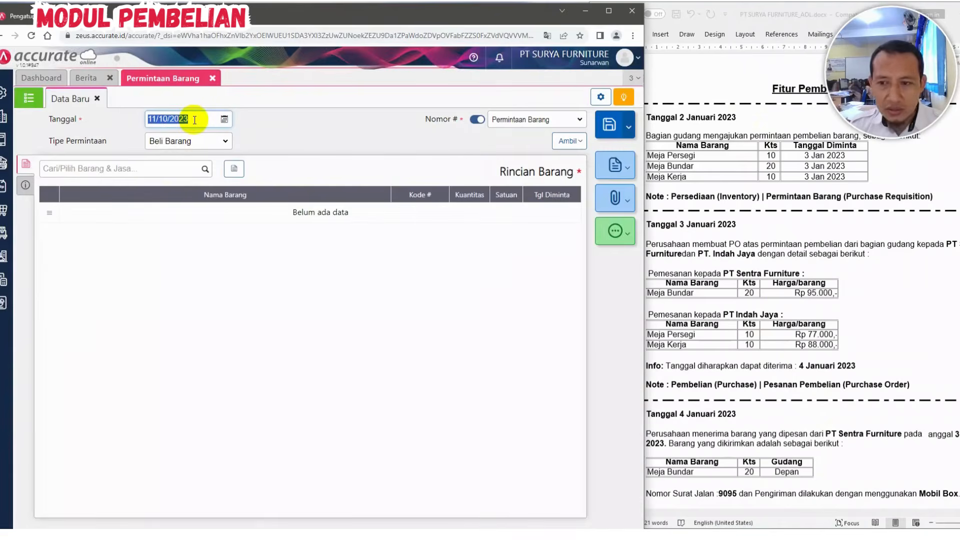
text(02/01/2)
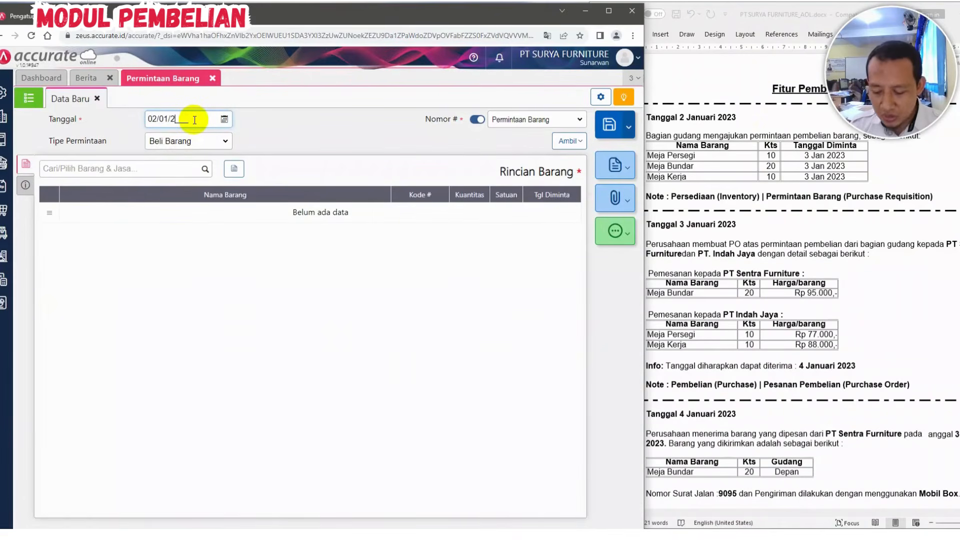
text(023)
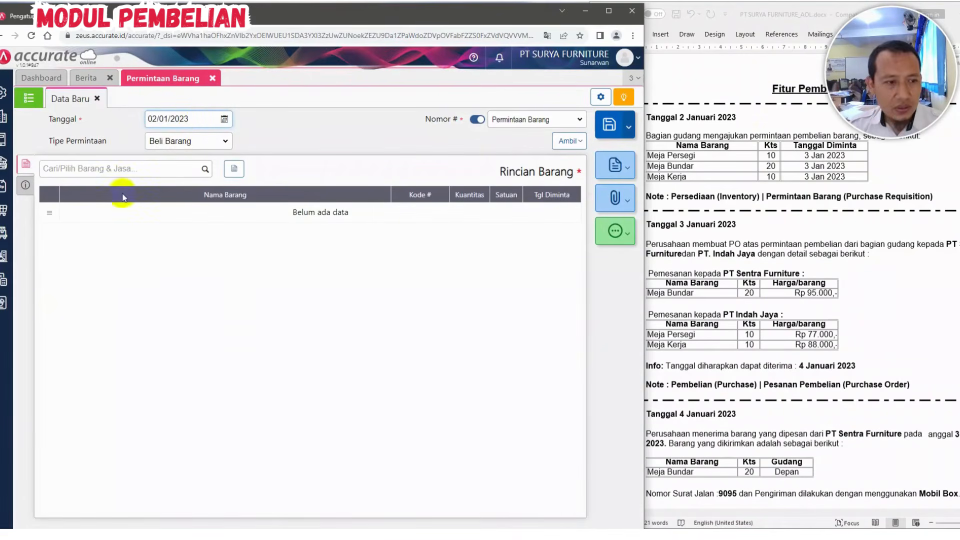
Add Meja Persegi to the request with requested date 03/01/2023 and quantity 10
click(94, 169)
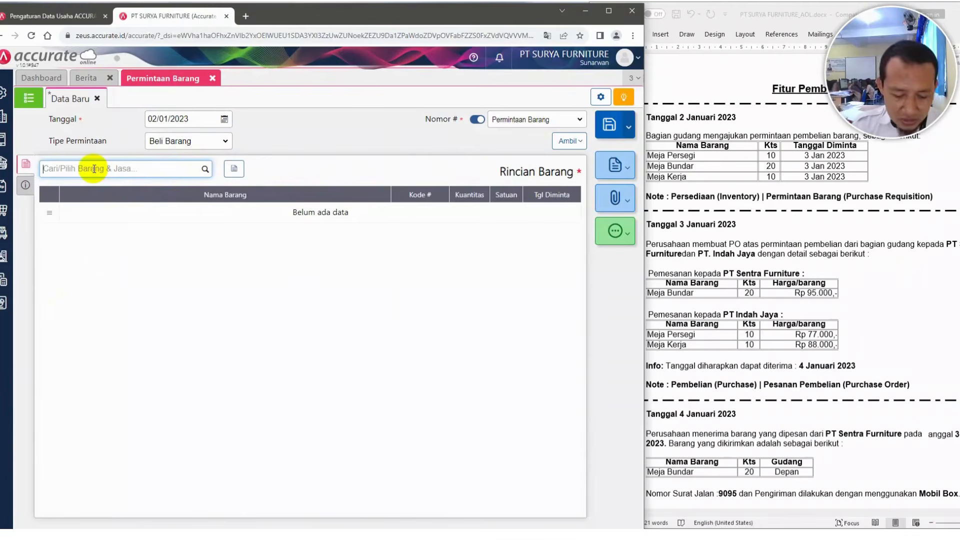
text(perseg)
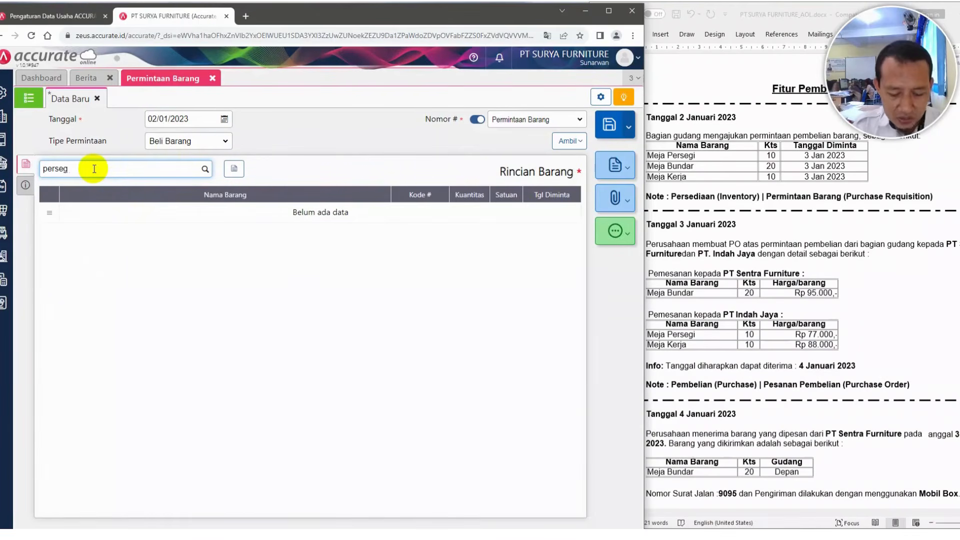
text(i)
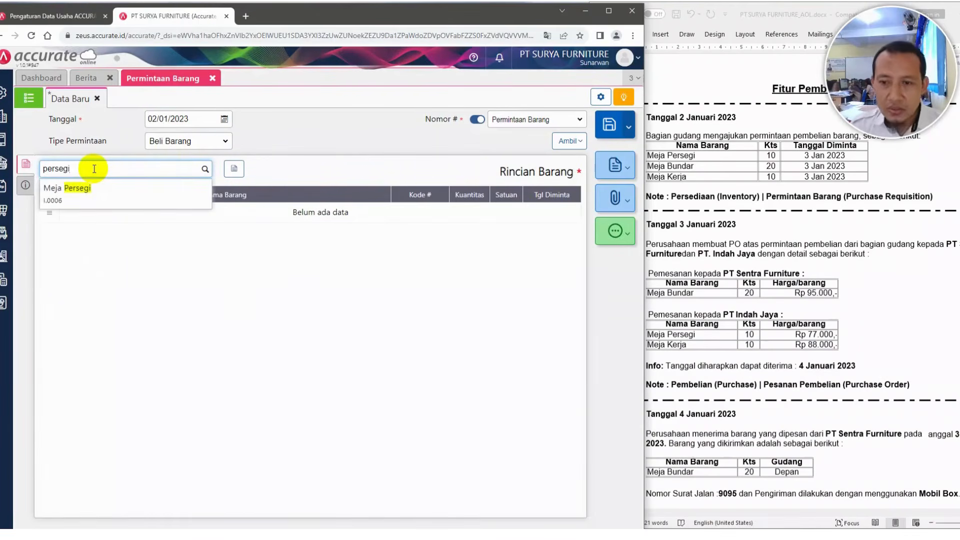
click(77, 188)
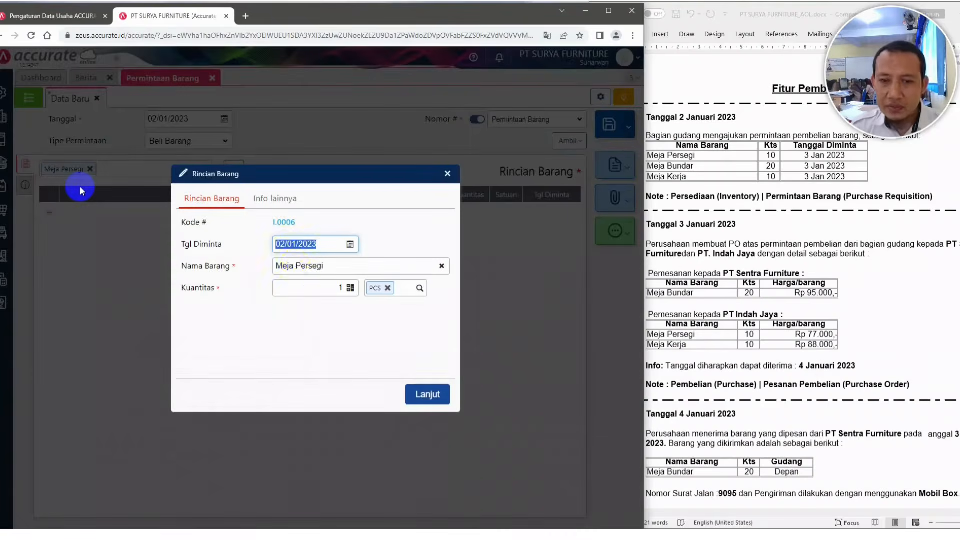
click(283, 243)
text(3)
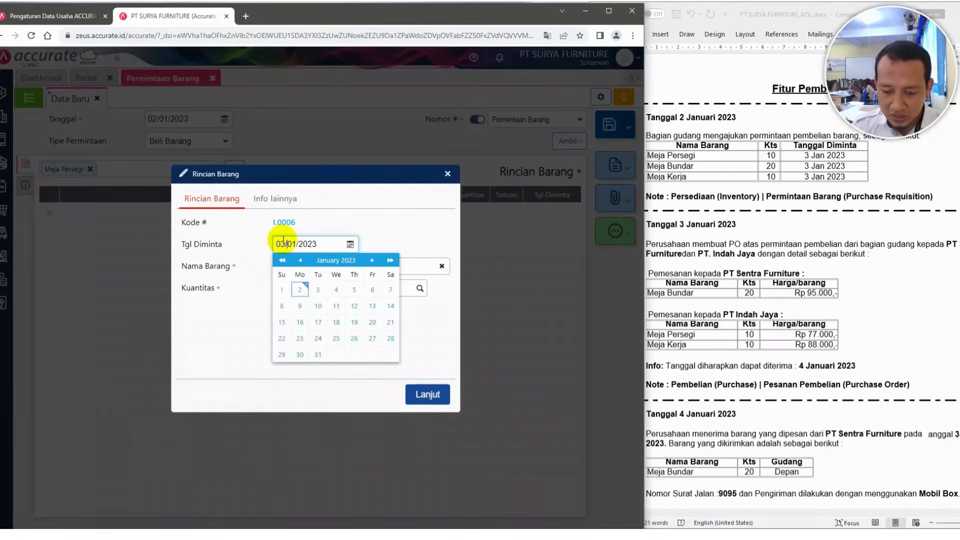
click(323, 222)
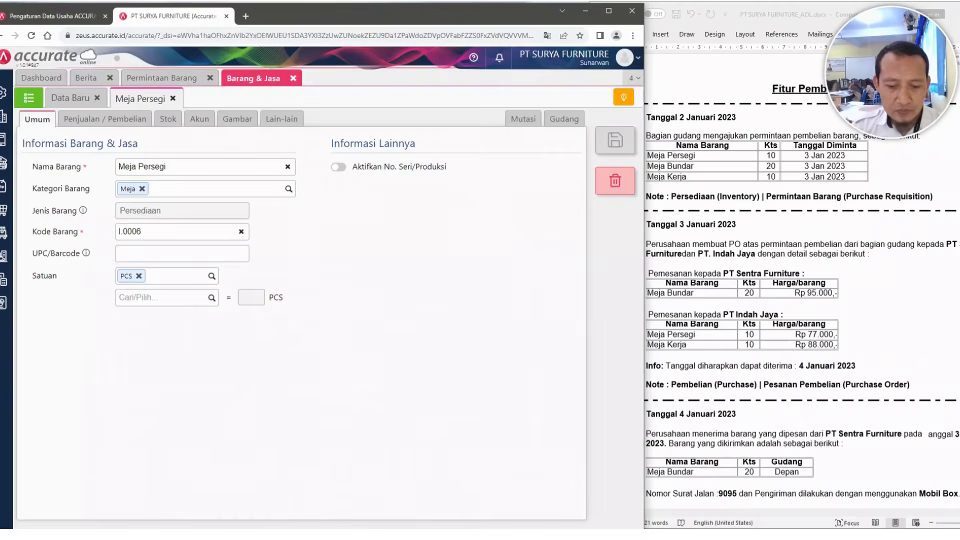
click(295, 291)
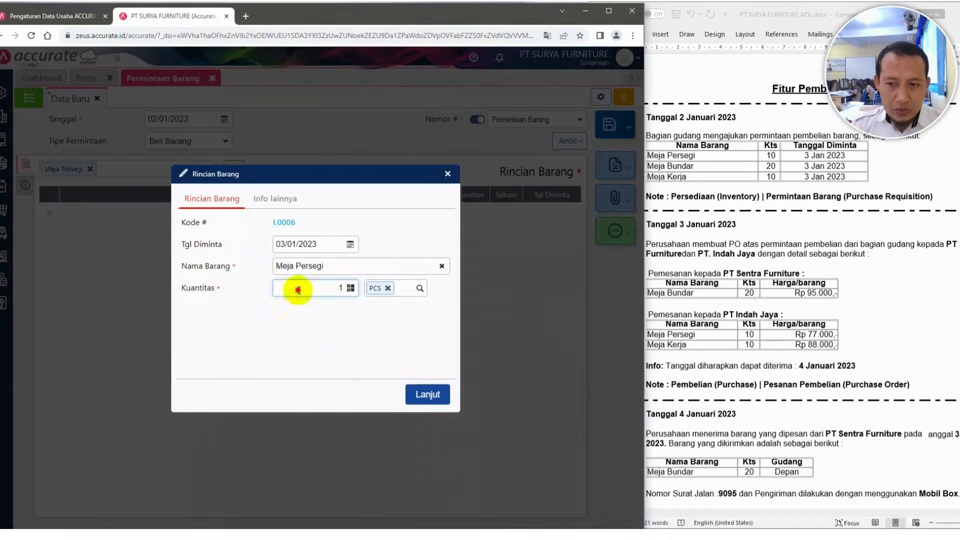
drag(298, 290, 342, 291)
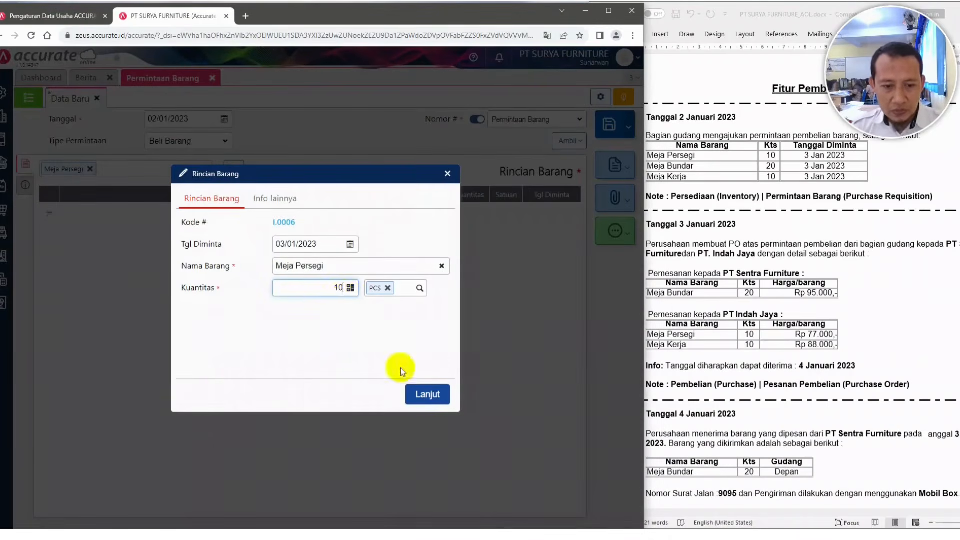
click(426, 395)
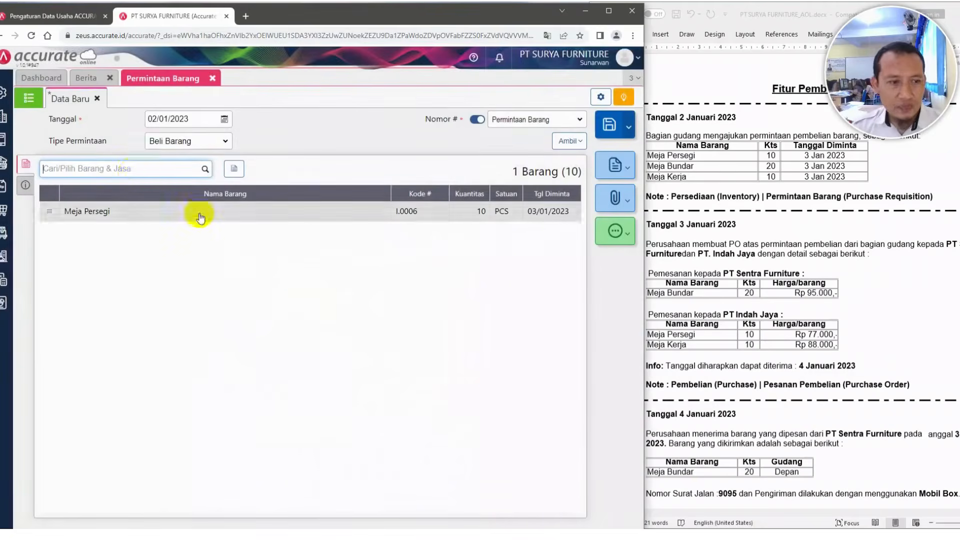
Add Meja Bundar to the request with requested date 03/01/2023 and quantity 20
click(133, 172)
text(bundar)
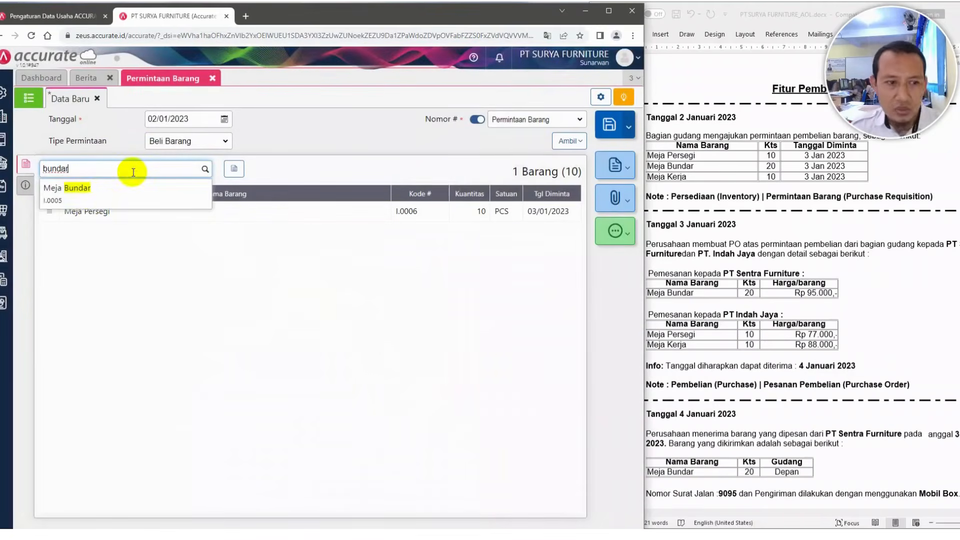
click(91, 200)
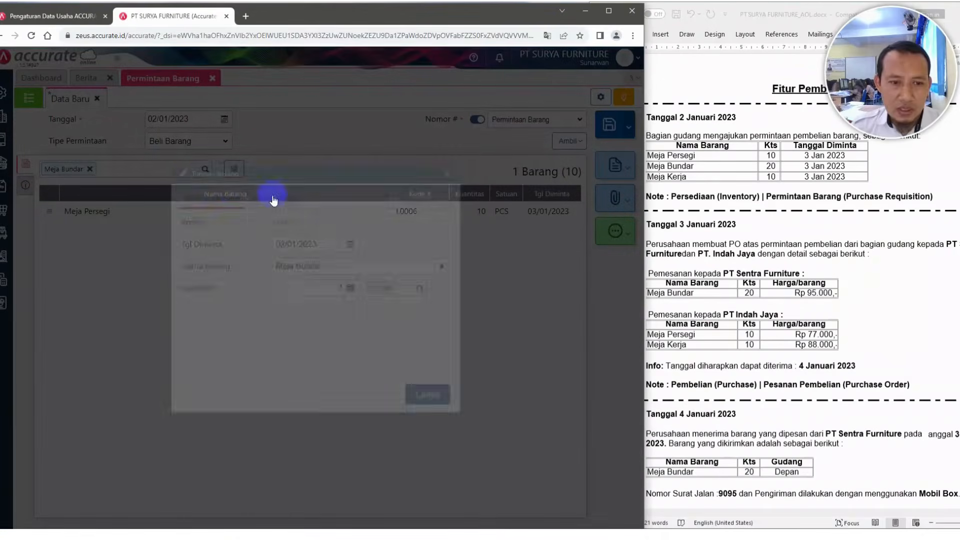
click(283, 243)
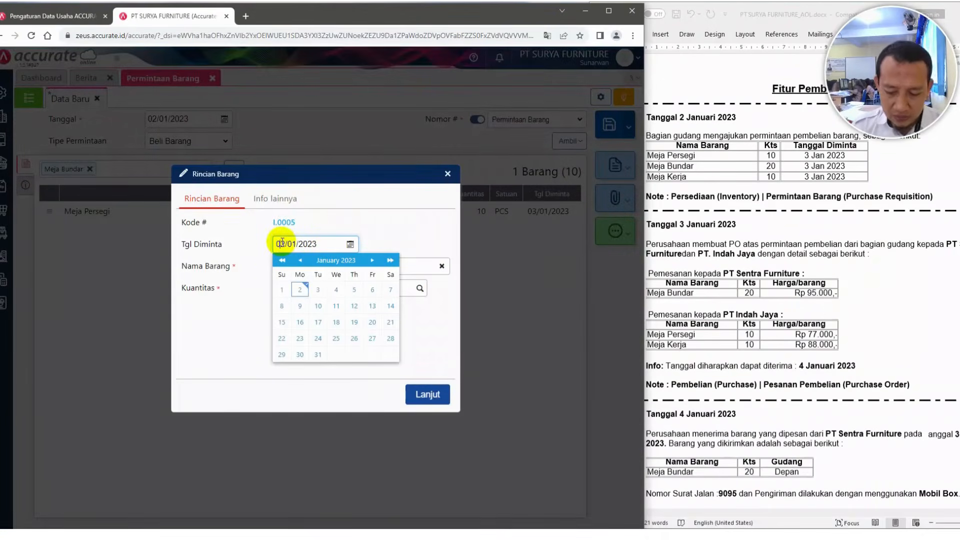
key(Delete)
text(3)
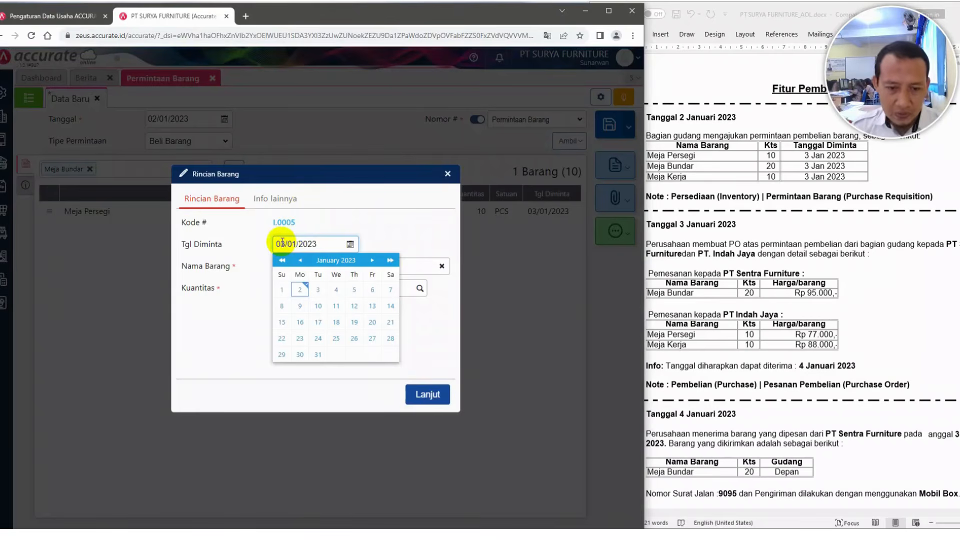
click(410, 267)
drag(334, 289, 345, 289)
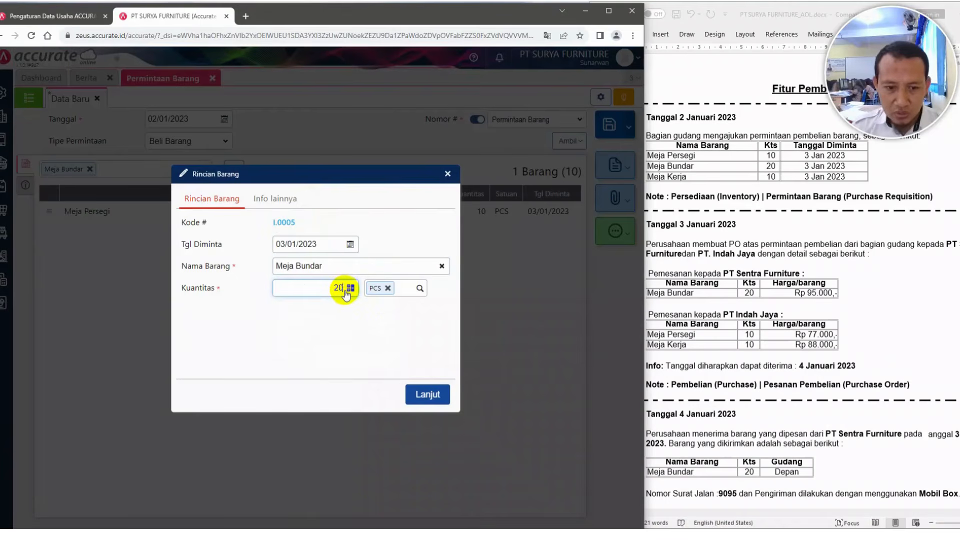
text(20)
click(426, 394)
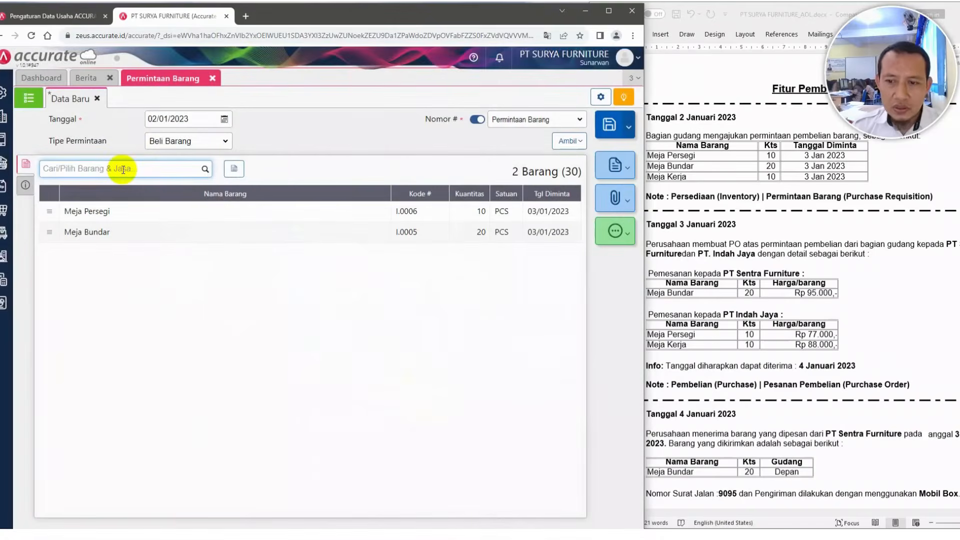
Add Meja Kerja with requested date 03/01/2023 and quantity 10, then save the item request
text(kerja)
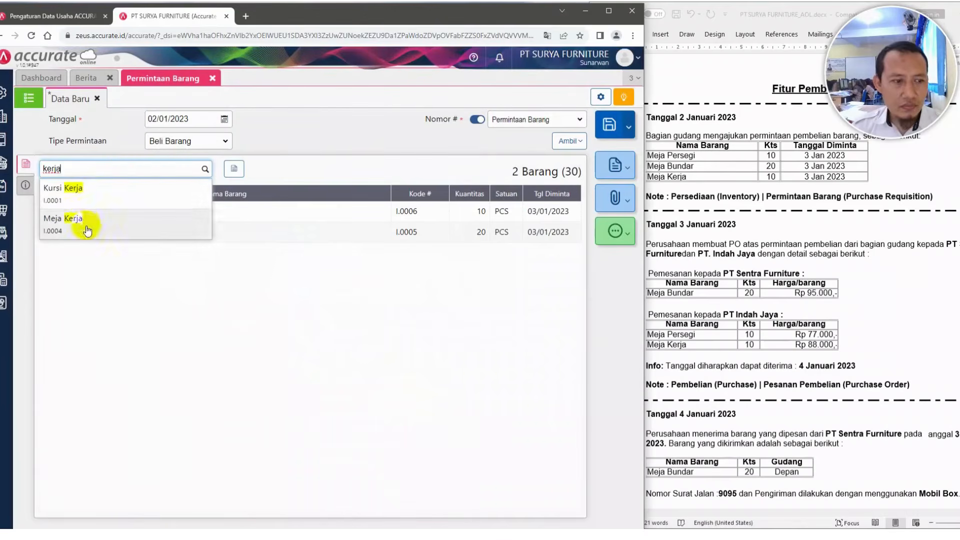
click(86, 225)
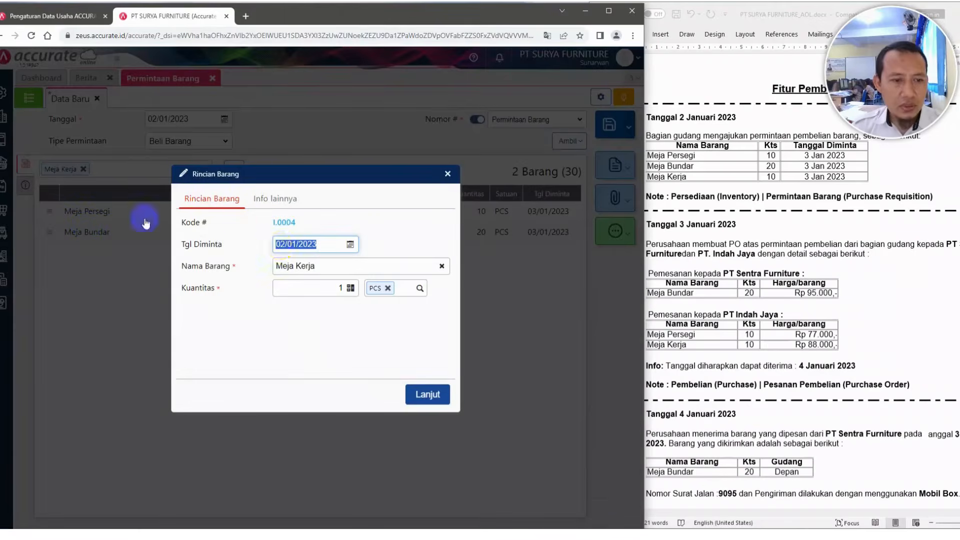
click(282, 245)
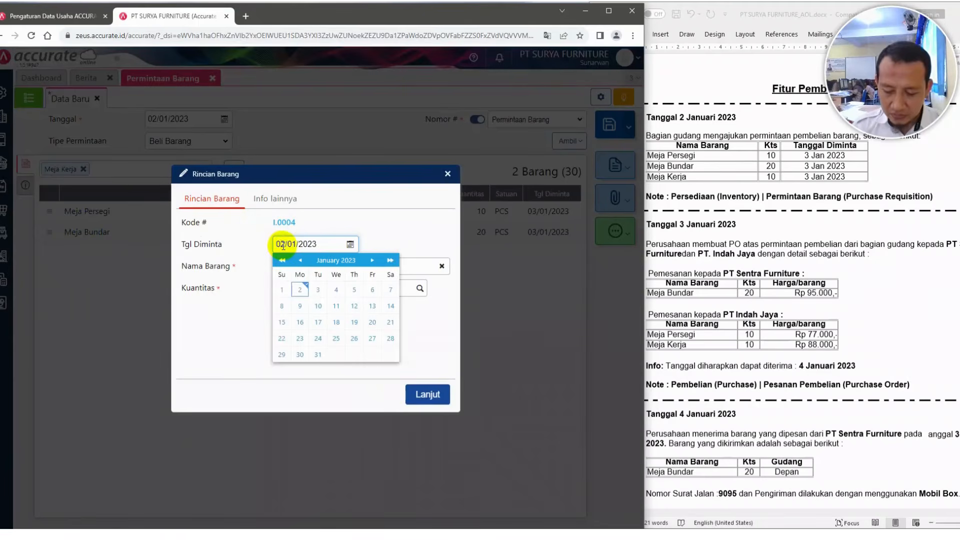
key(BackSpace)
text(3)
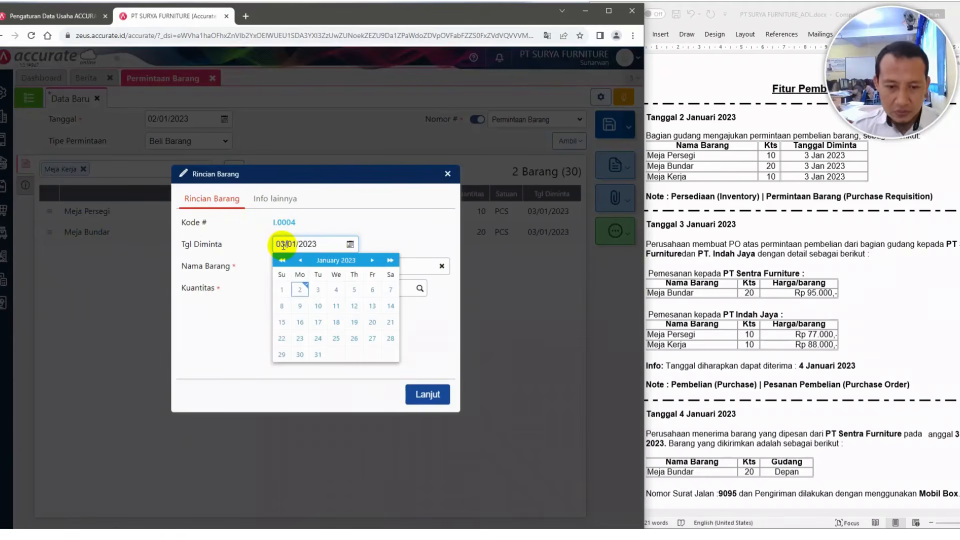
click(404, 268)
click(340, 289)
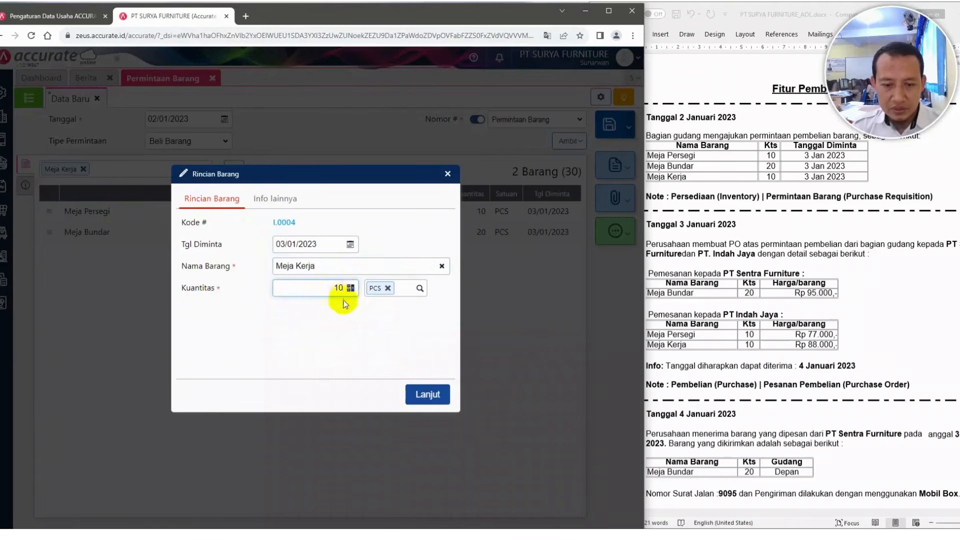
click(428, 394)
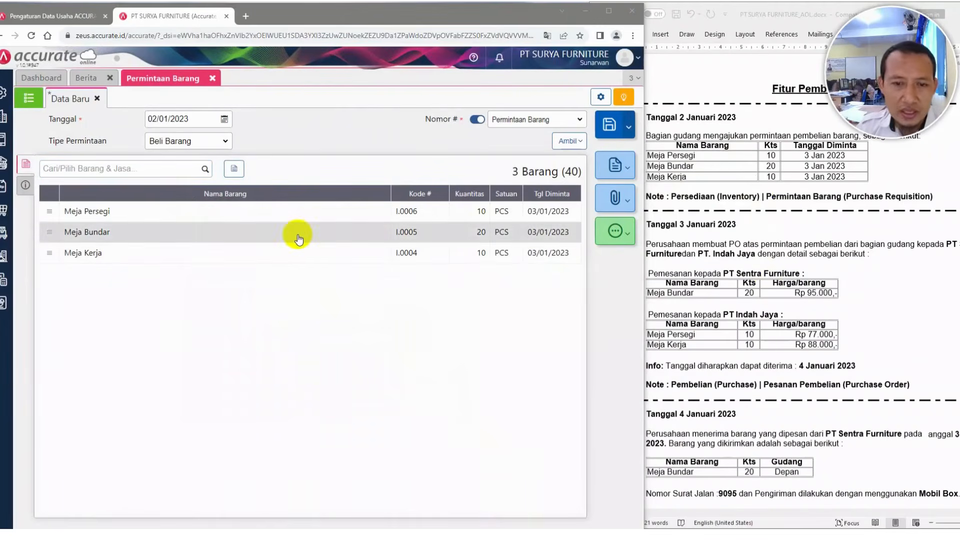
click(605, 126)
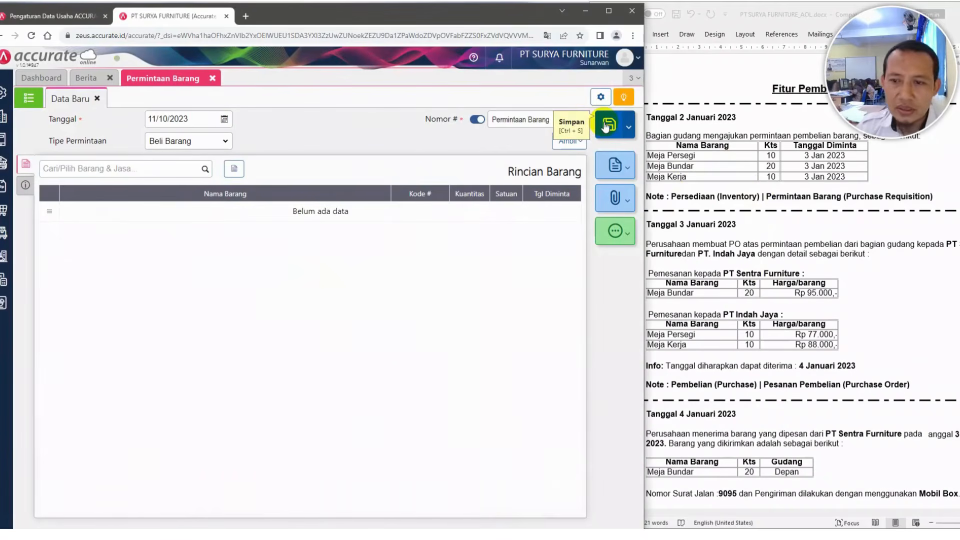
Scroll the case document to the 3 January purchase orders and insert the missing space before 'dan PT. Indah Jaya'
click(701, 161)
scroll(713, 164, down, 1)
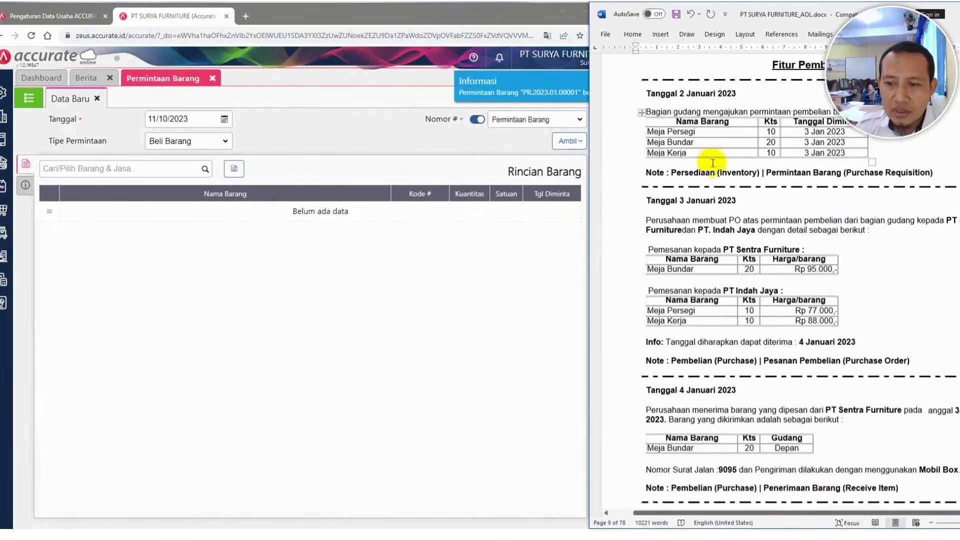
scroll(713, 163, down, 1)
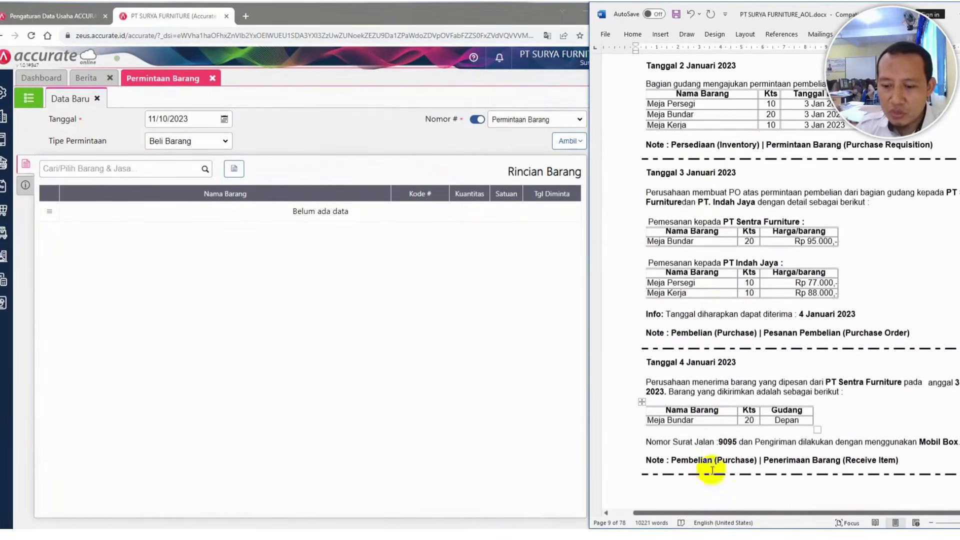
drag(714, 514, 739, 515)
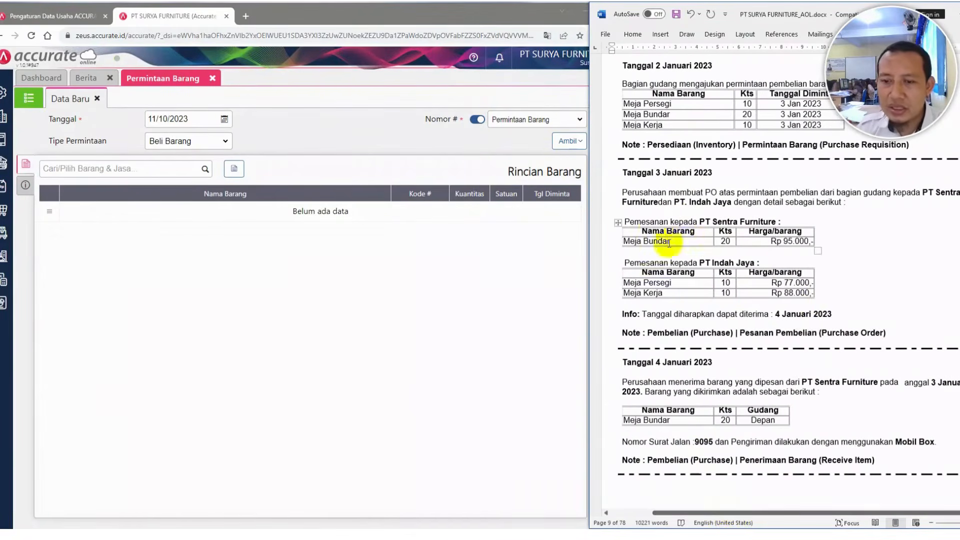
click(662, 202)
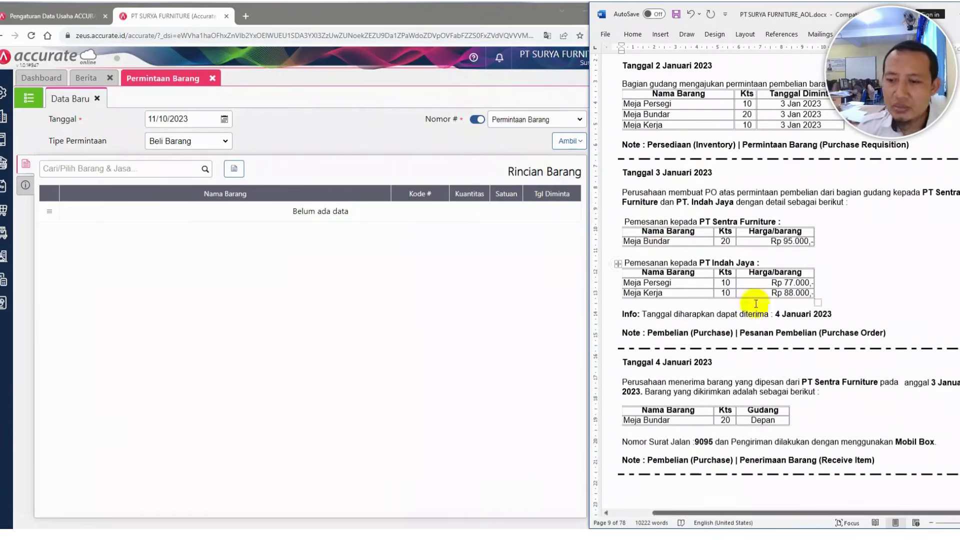
Close the item request and open a new purchase order form
click(213, 78)
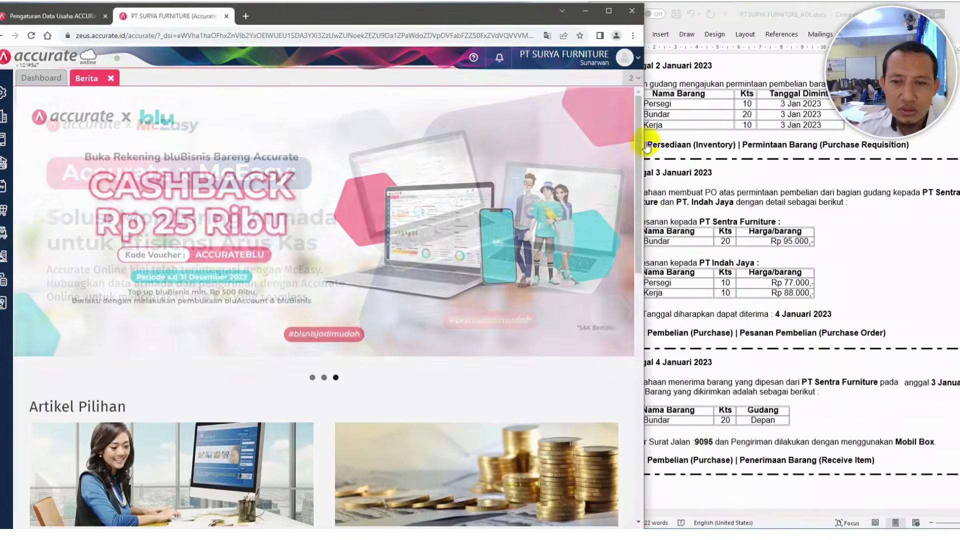
click(3, 210)
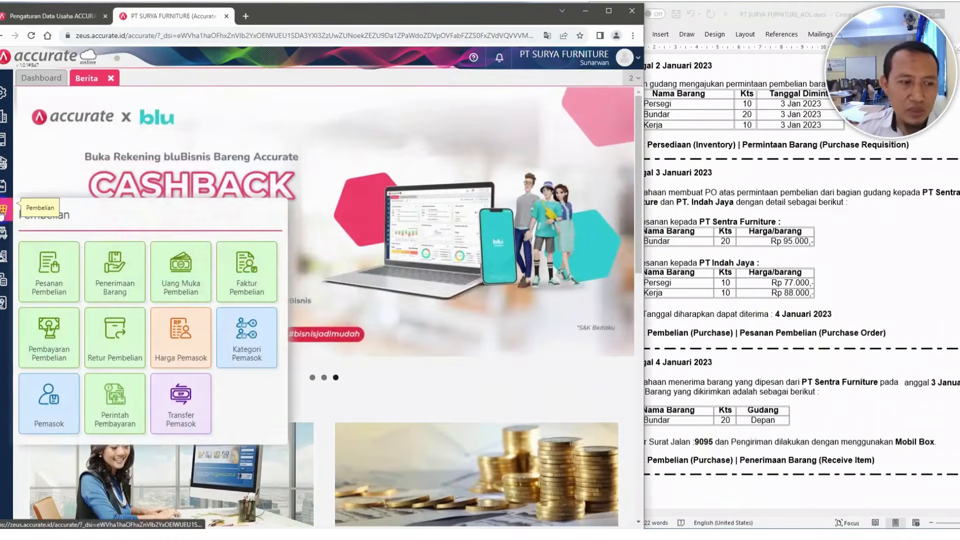
click(47, 275)
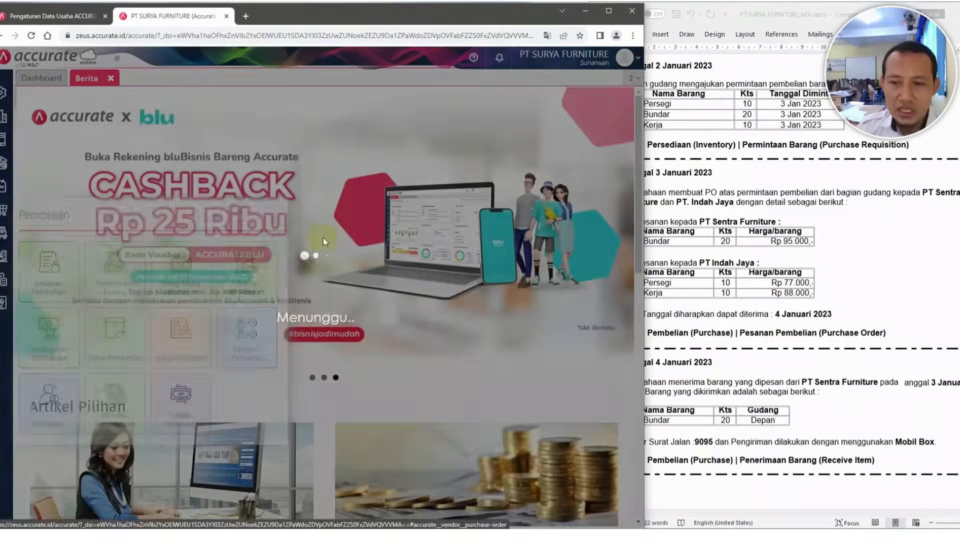
click(725, 156)
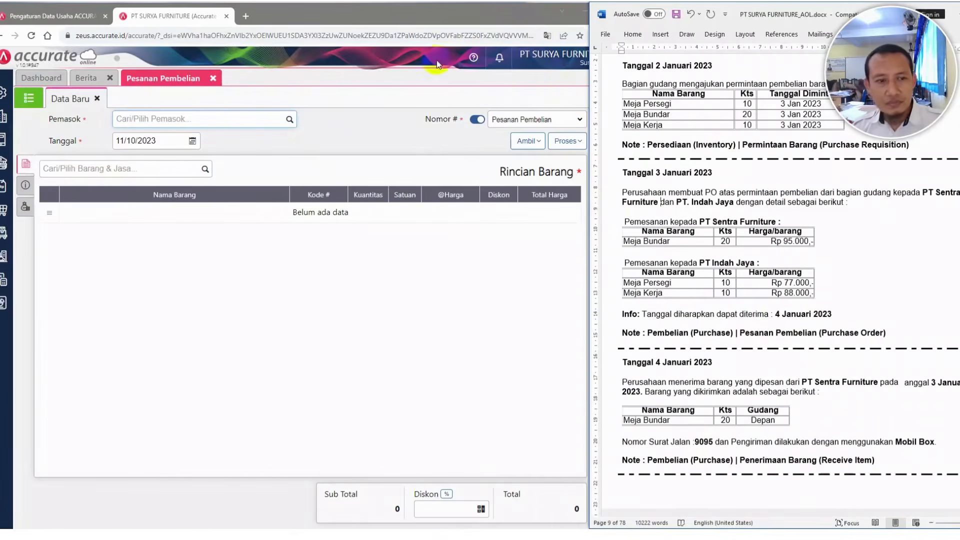
Set the purchase order's supplier to PT Sentra Furniture and its date to 03/01/2023
click(269, 120)
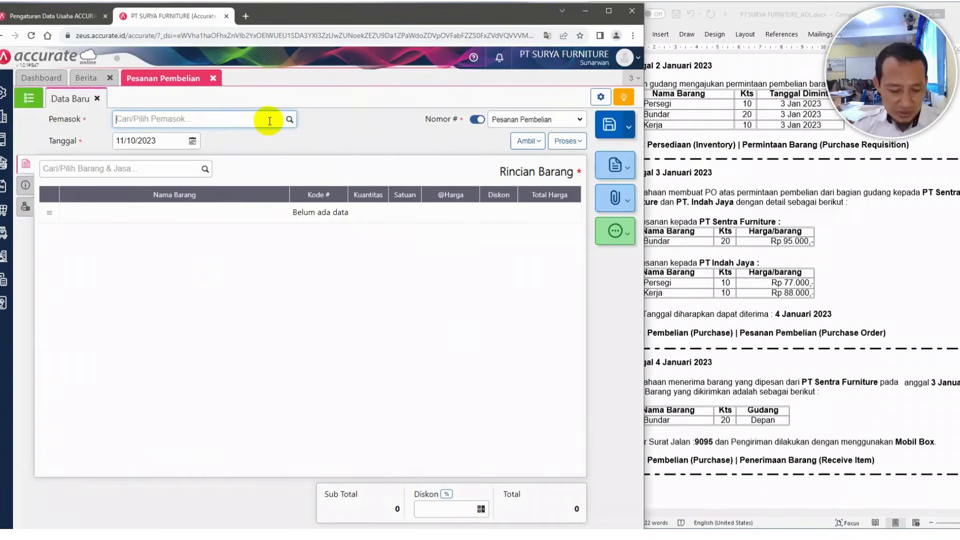
text(sentra)
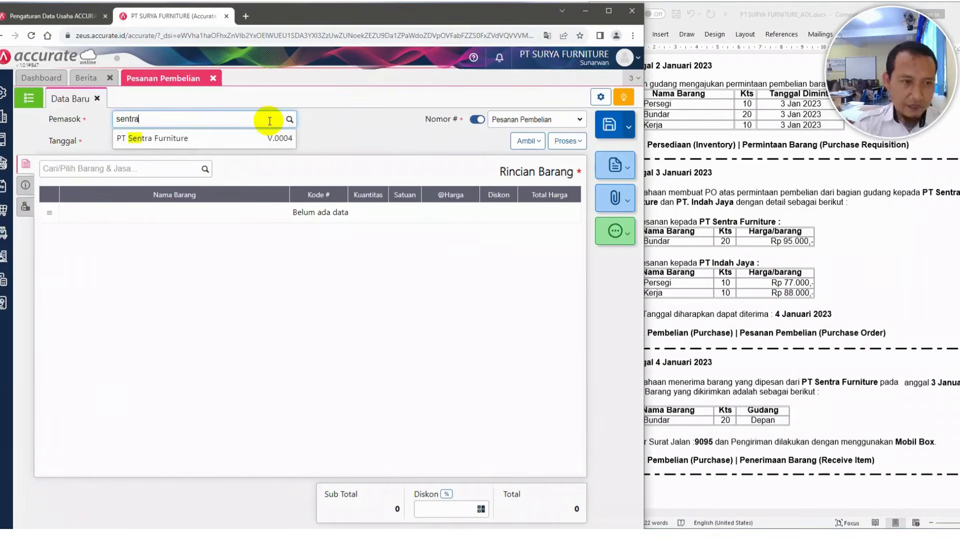
click(197, 138)
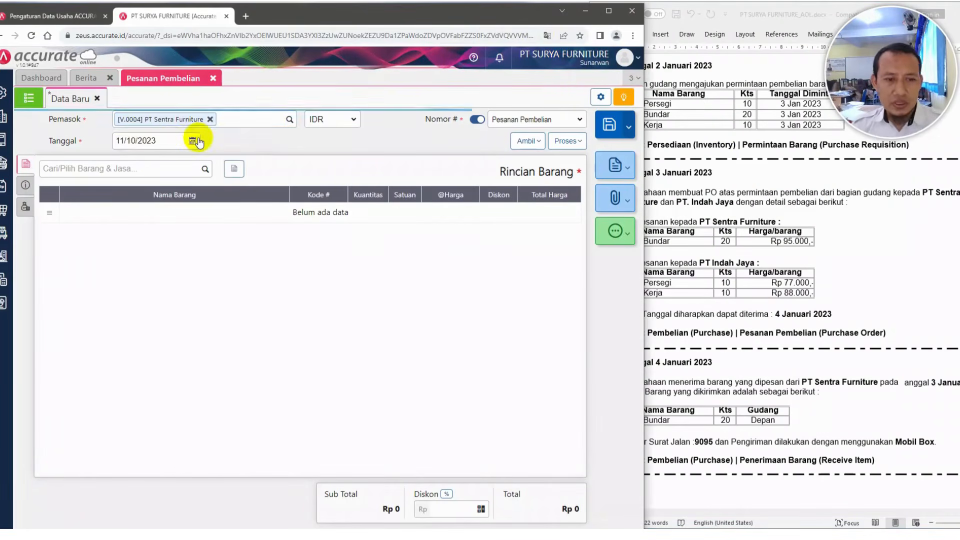
click(172, 141)
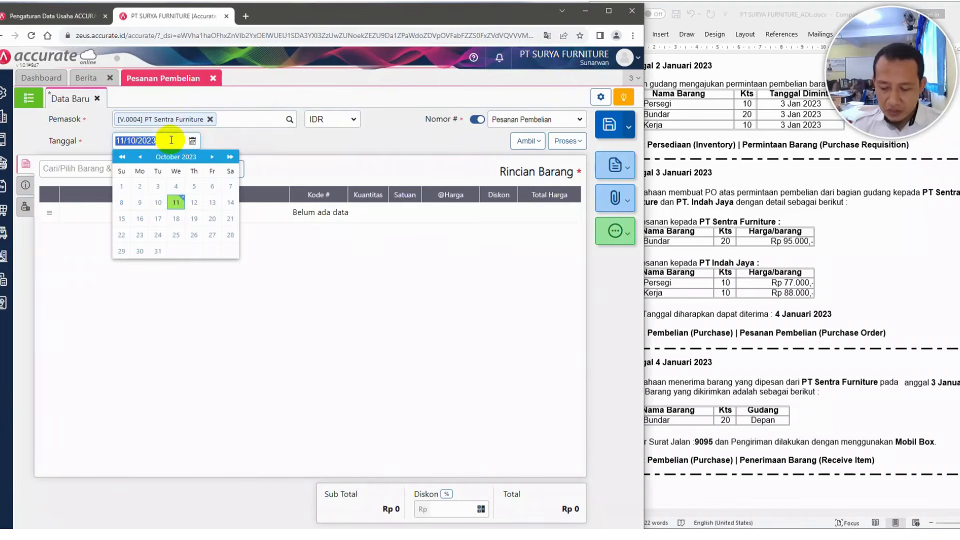
text(03/01/2)
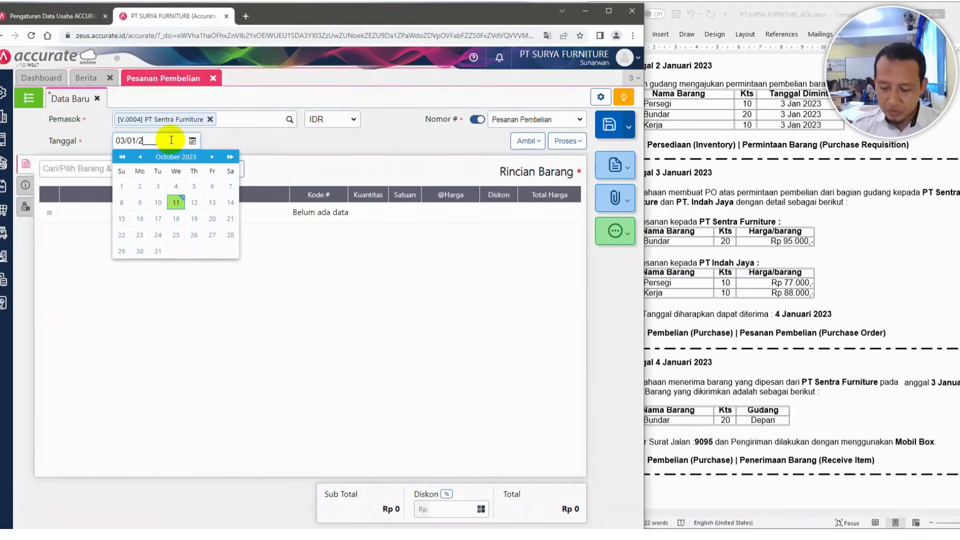
text(023)
click(404, 142)
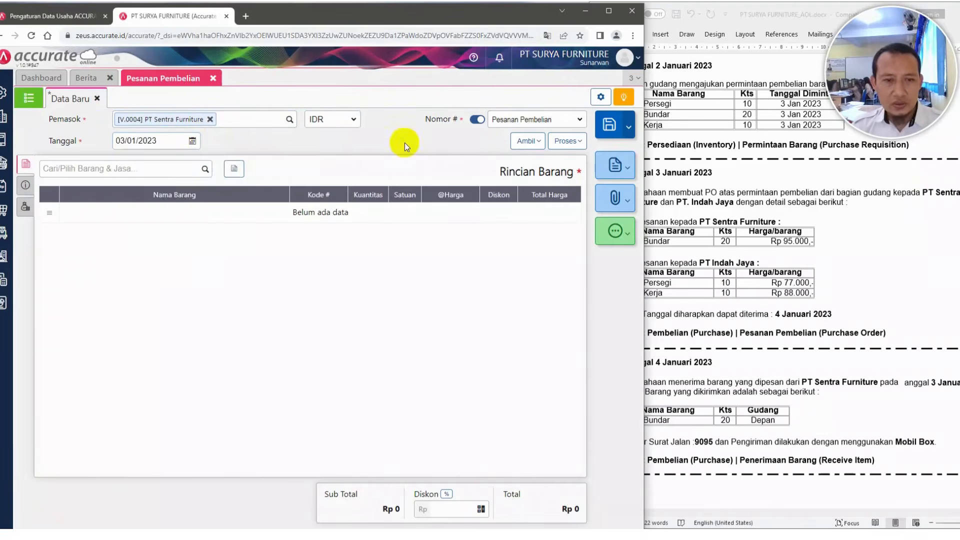
Add Meja Bundar to the purchase order with quantity 20 and unit price 95.000
click(742, 215)
scroll(730, 239, down, 2)
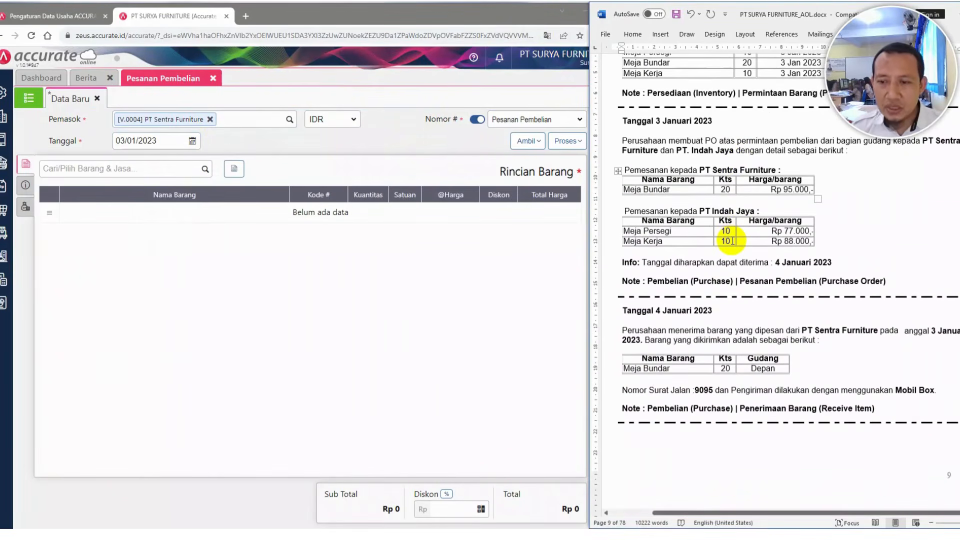
click(159, 171)
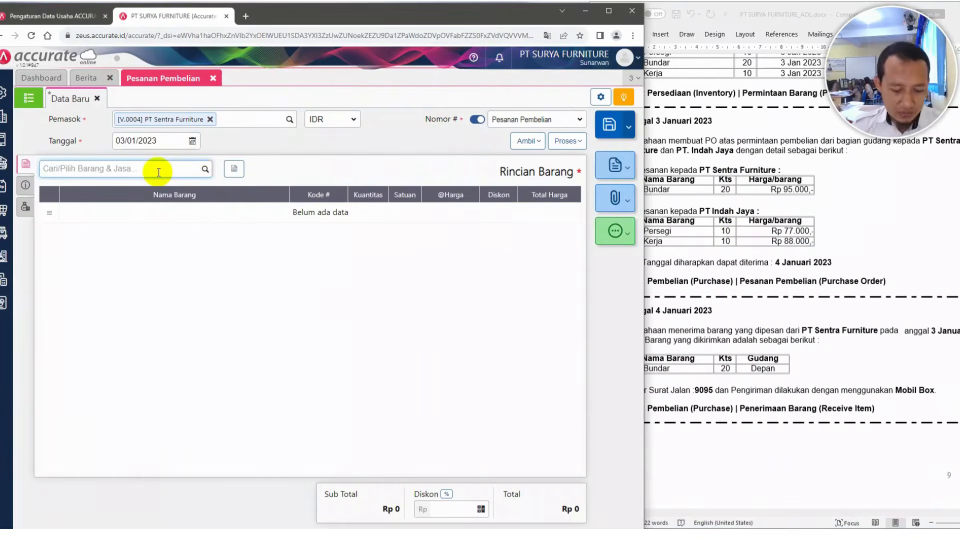
text(bundar)
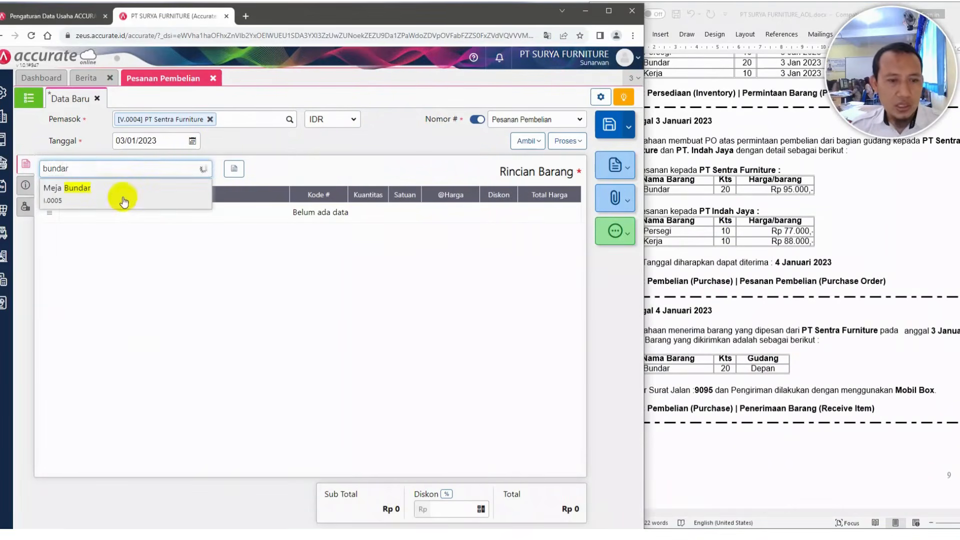
click(123, 199)
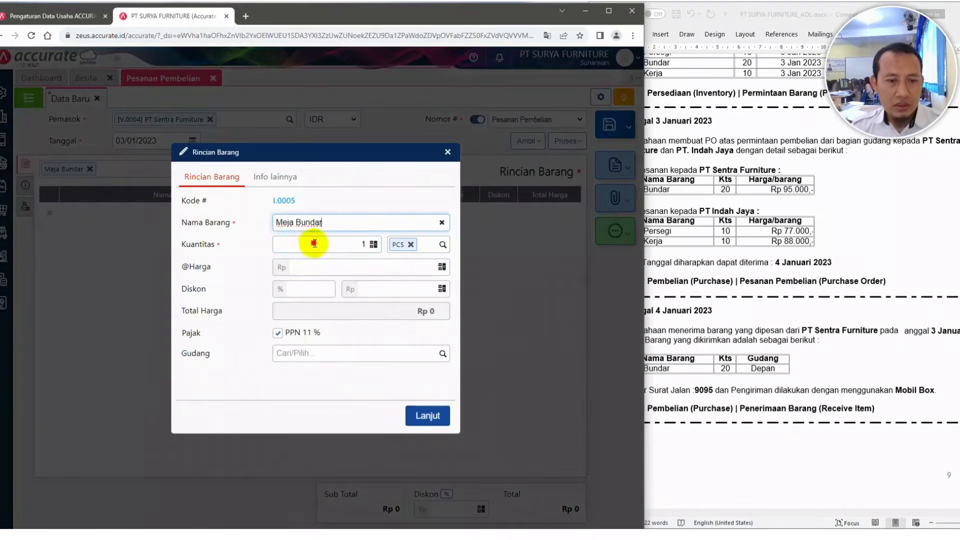
click(315, 243)
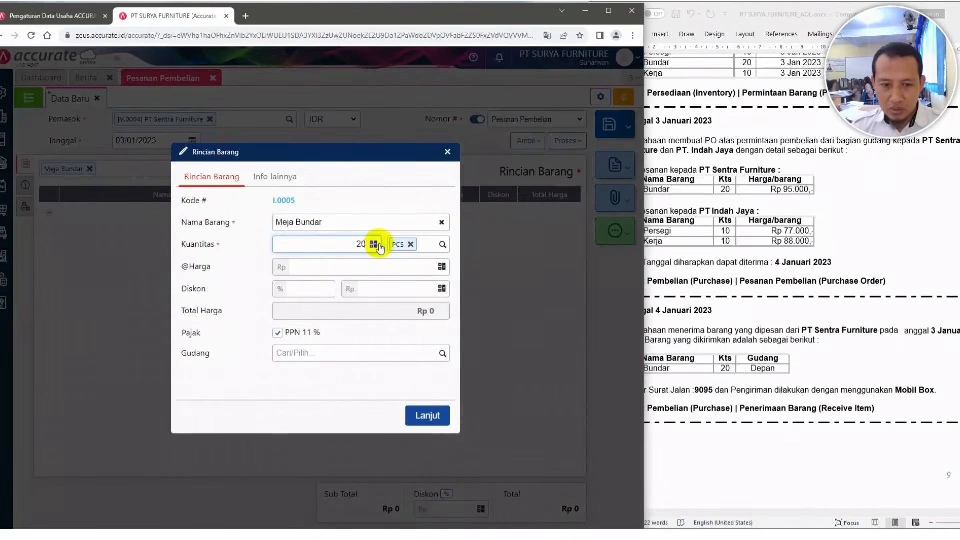
click(383, 266)
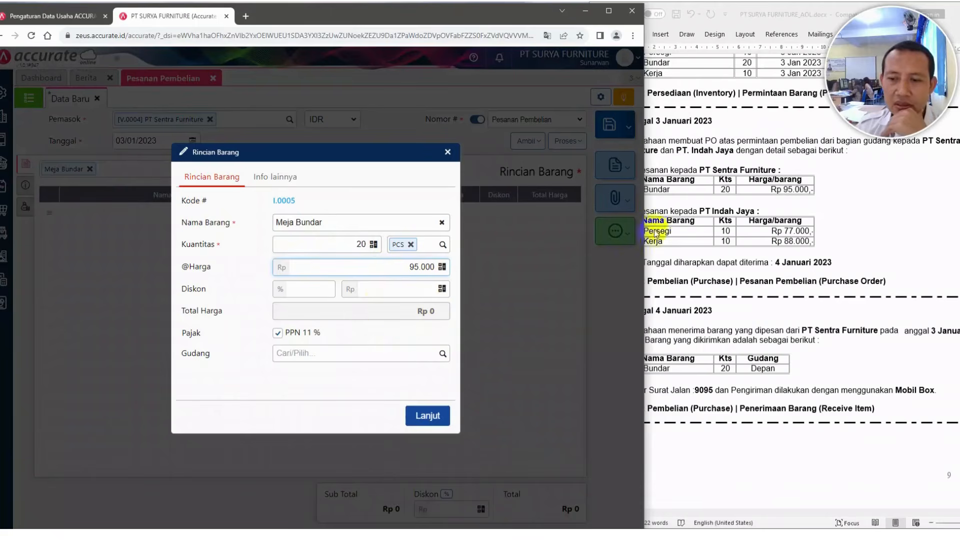
click(691, 198)
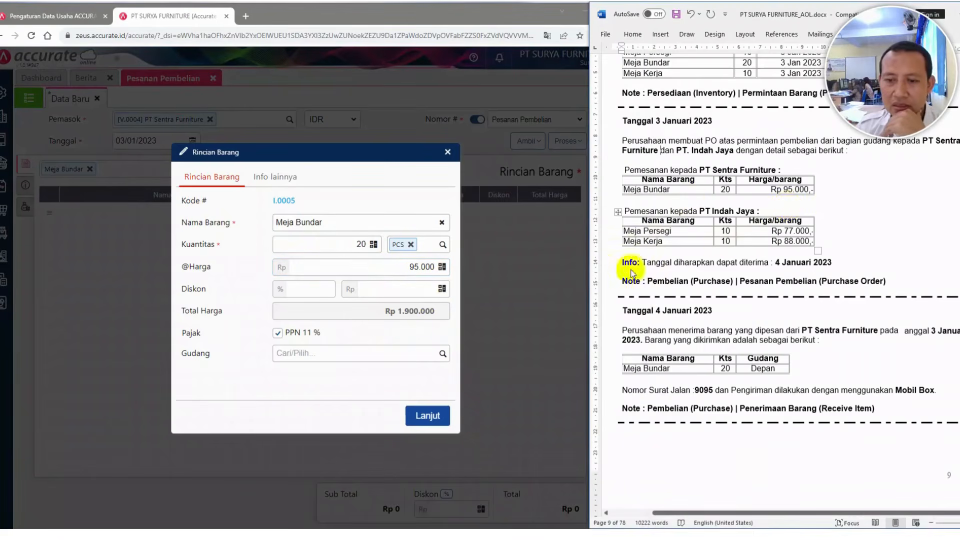
click(544, 268)
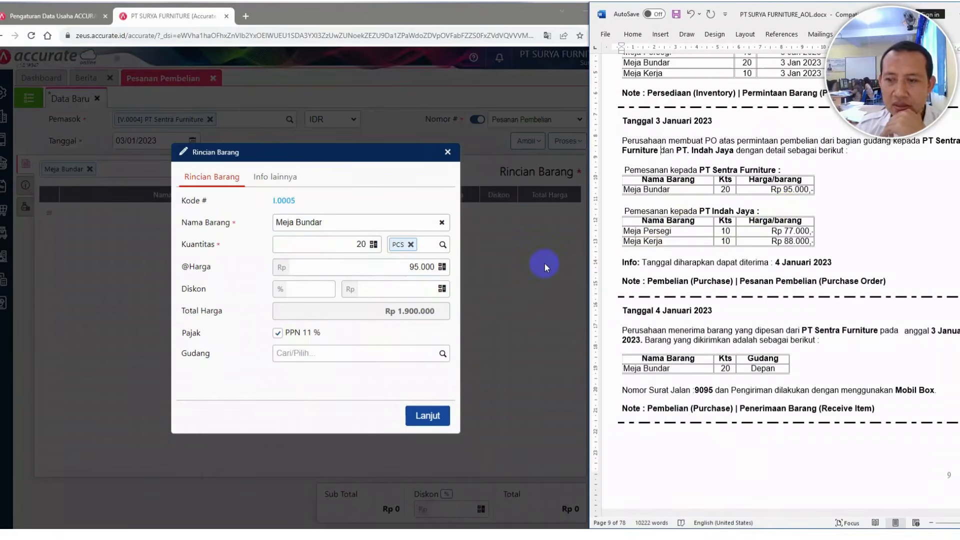
click(436, 421)
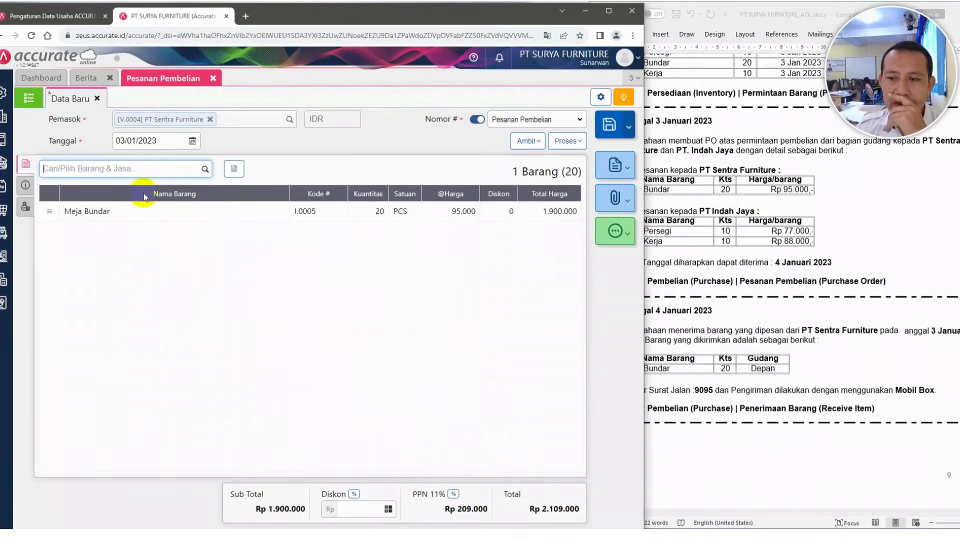
Try to save the purchase order
click(750, 209)
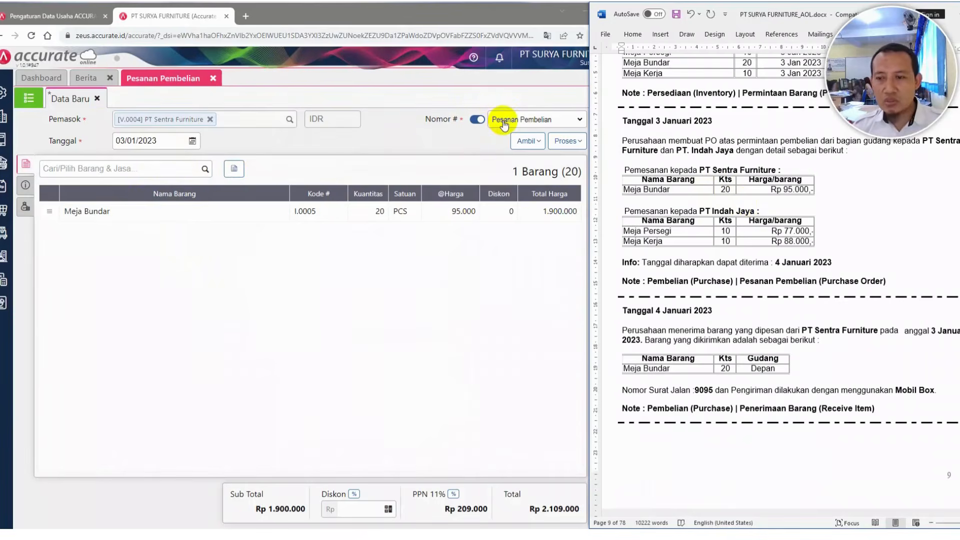
click(661, 150)
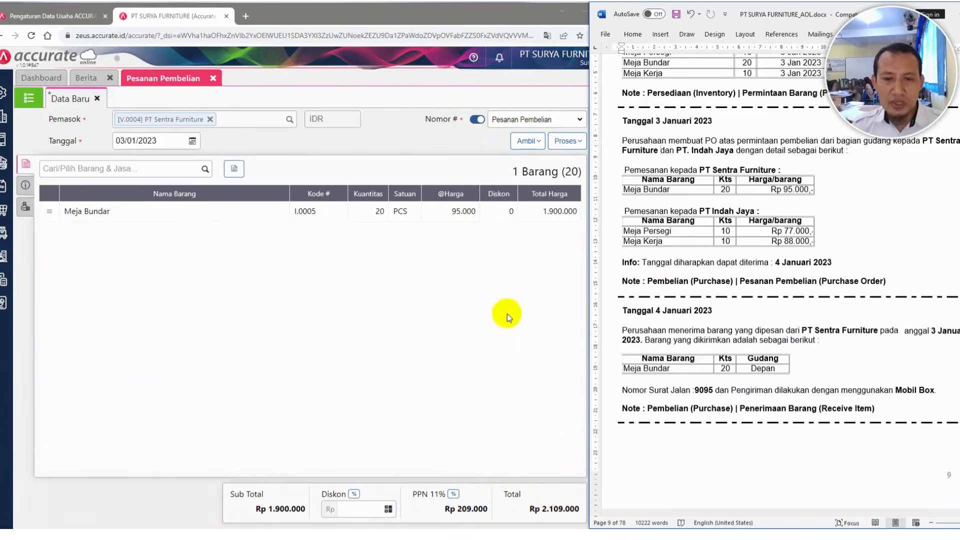
click(520, 91)
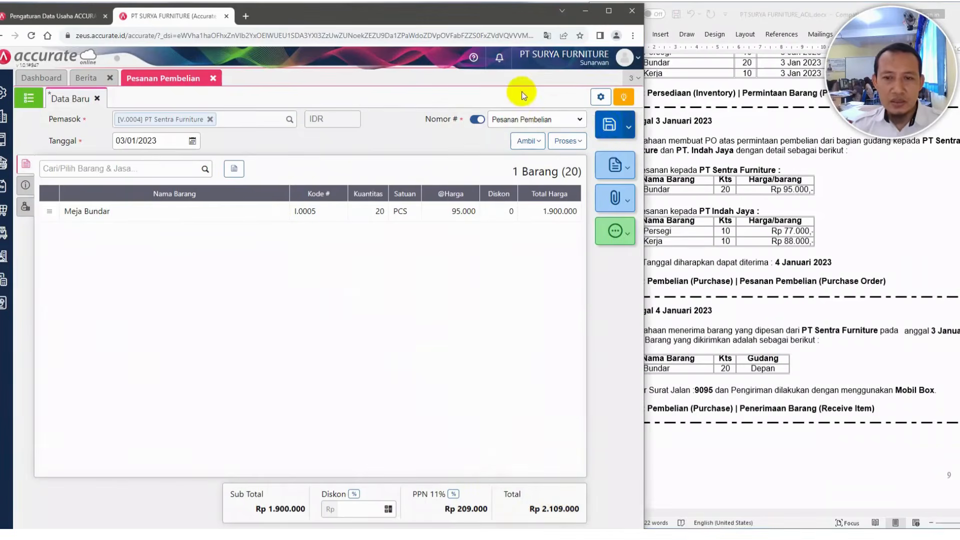
click(608, 126)
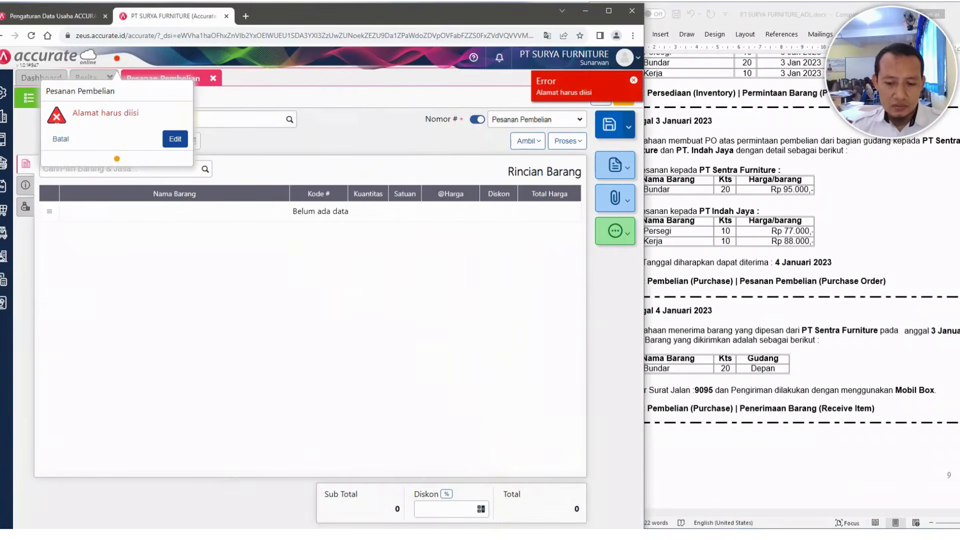
click(175, 139)
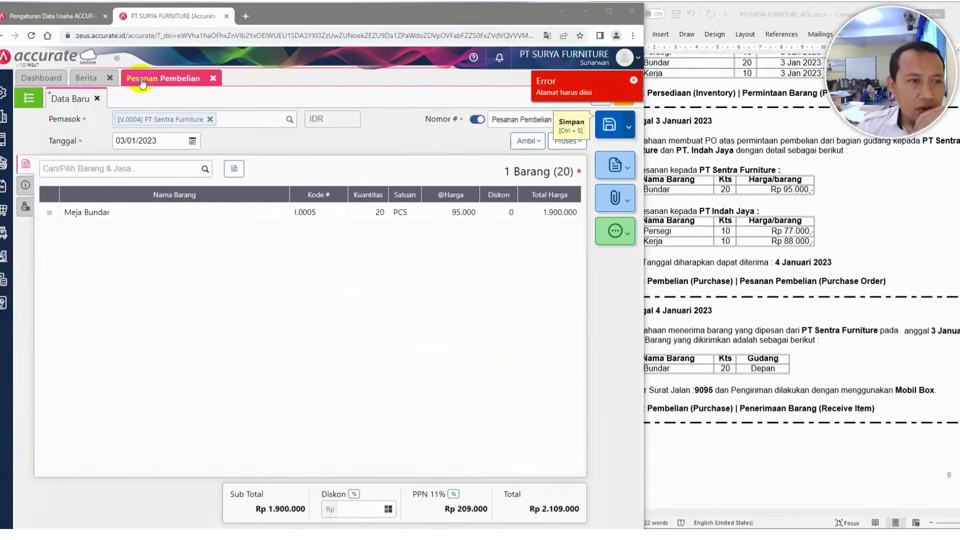
Set the purchase order's shipping address to the Kelapa Gading Utara, DKI Jakarta 14360 address
click(25, 188)
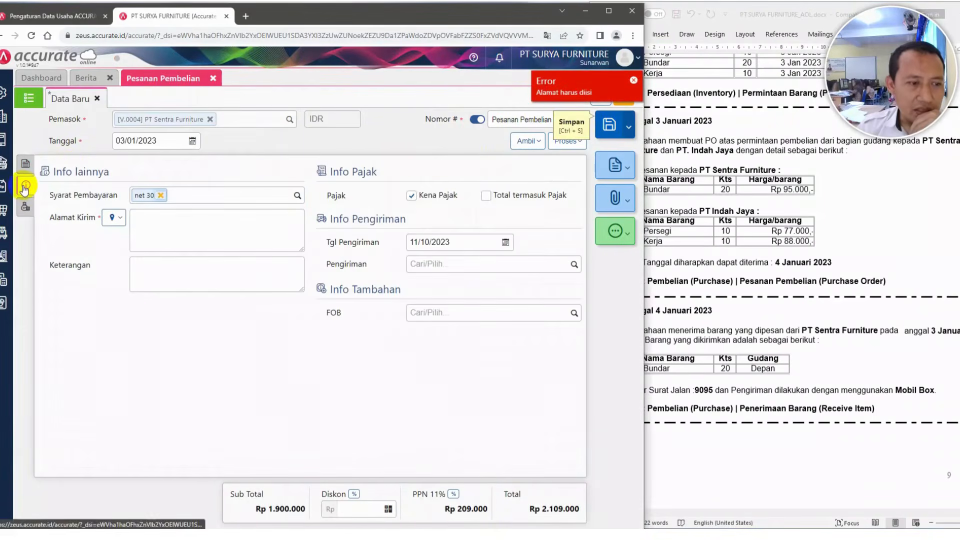
click(121, 219)
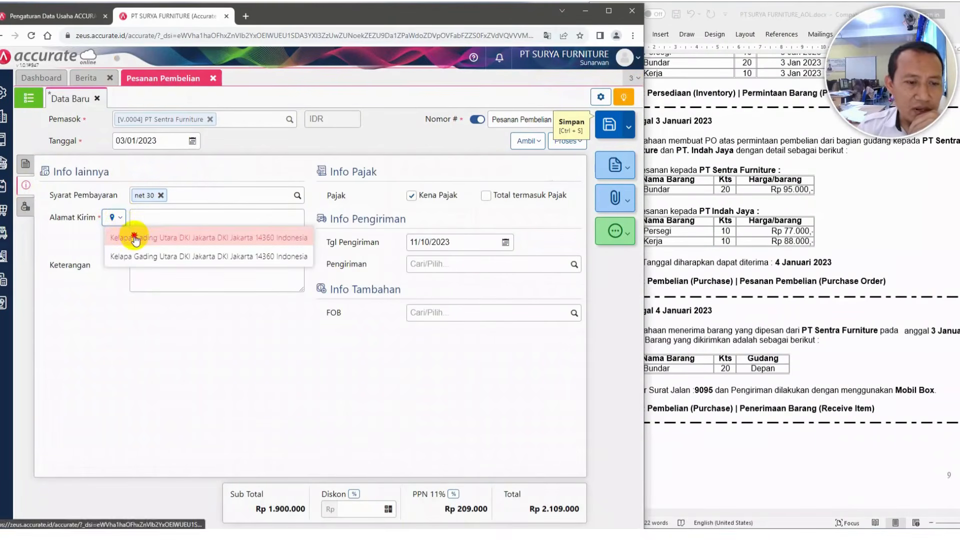
click(134, 237)
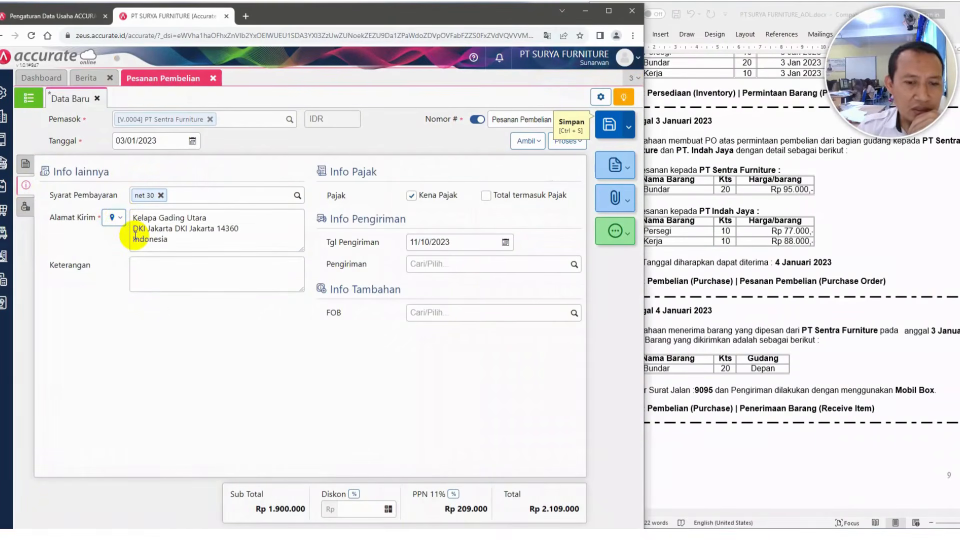
Set the purchase order's shipping date to 04/01/2023
click(735, 211)
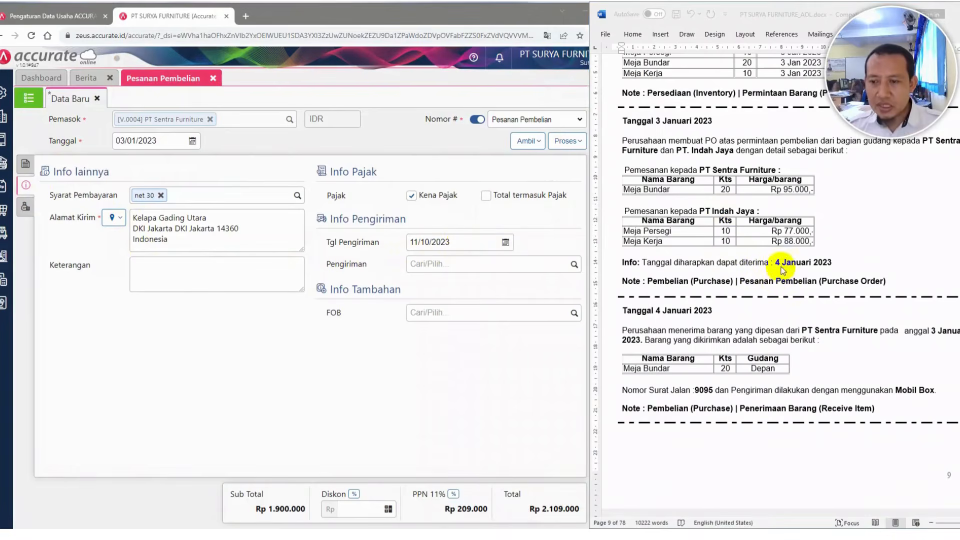
click(457, 243)
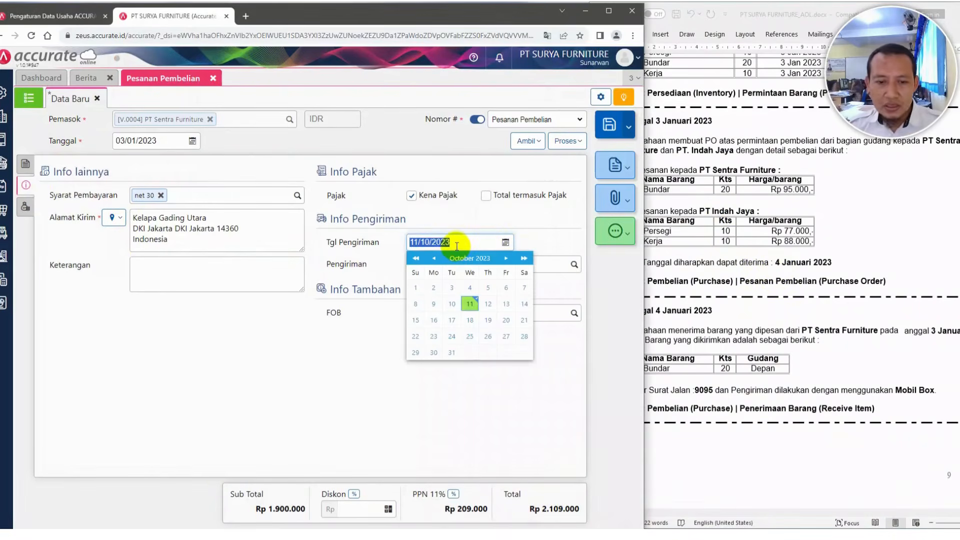
text(04/0)
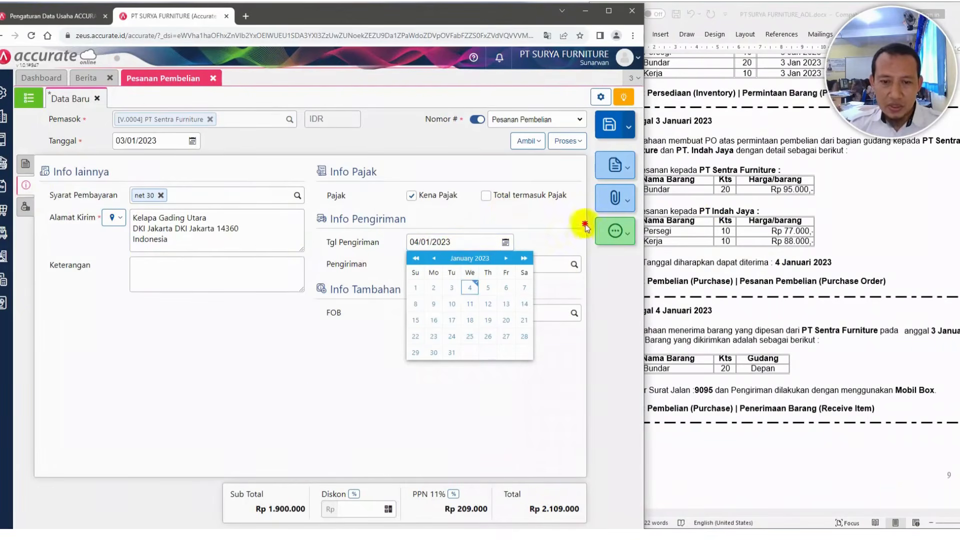
drag(586, 226, 355, 425)
click(323, 406)
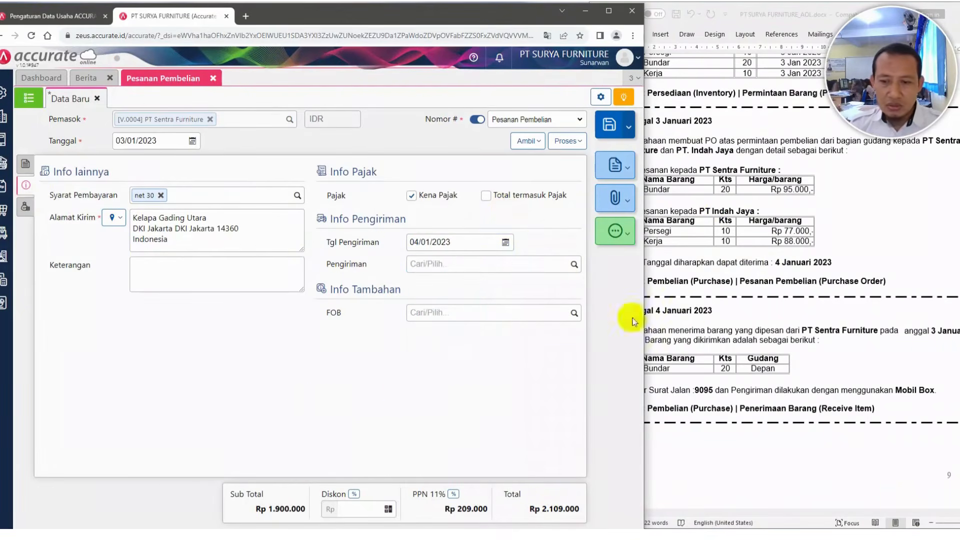
click(761, 268)
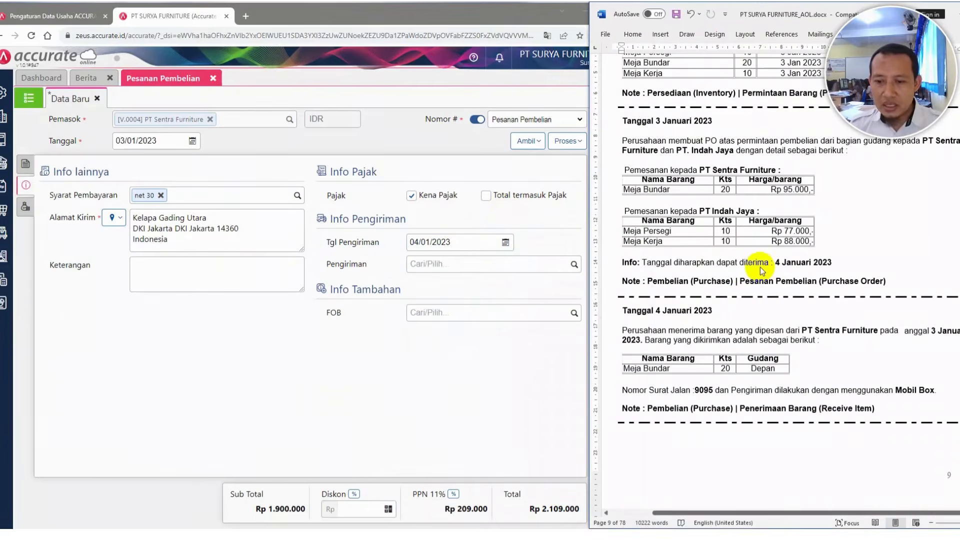
click(195, 370)
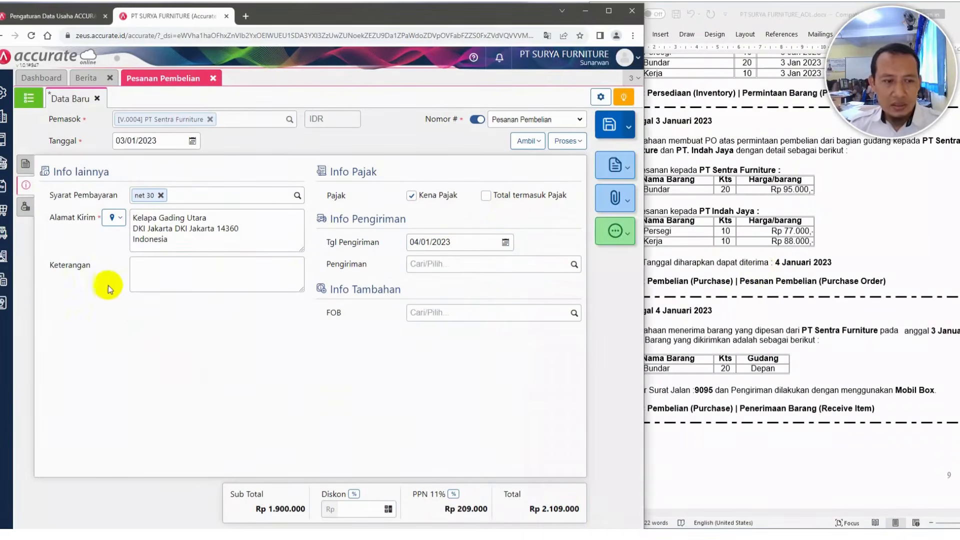
click(25, 207)
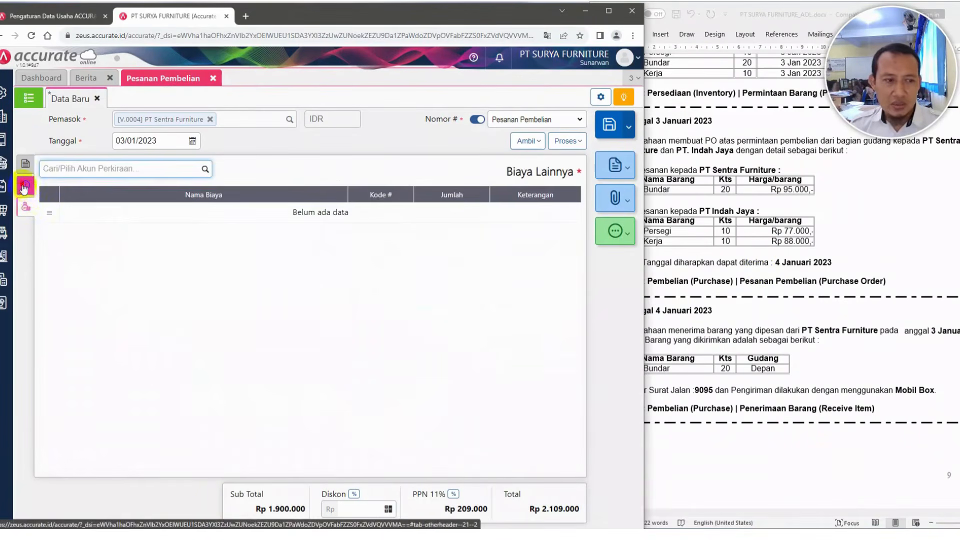
click(26, 185)
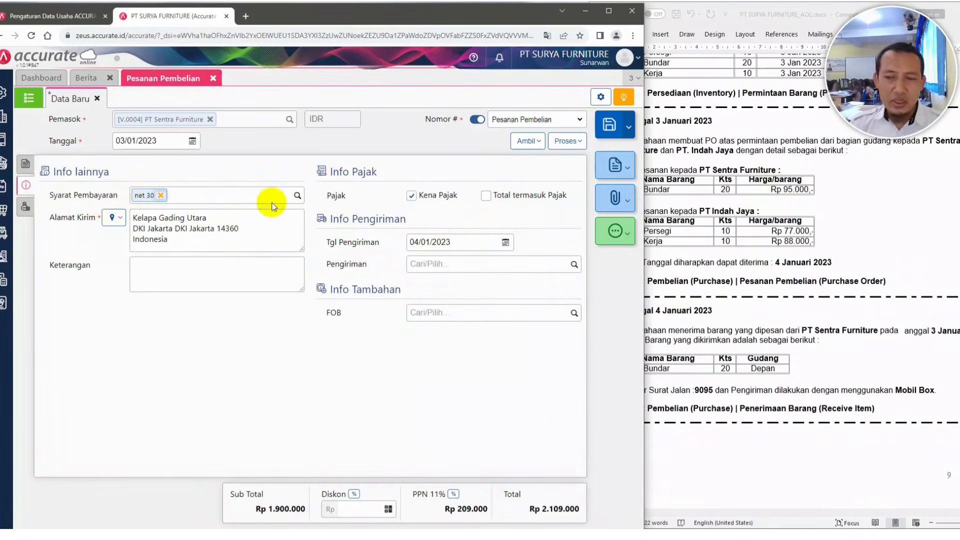
Save the PT Sentra Furniture purchase order and start a new purchase order
click(896, 184)
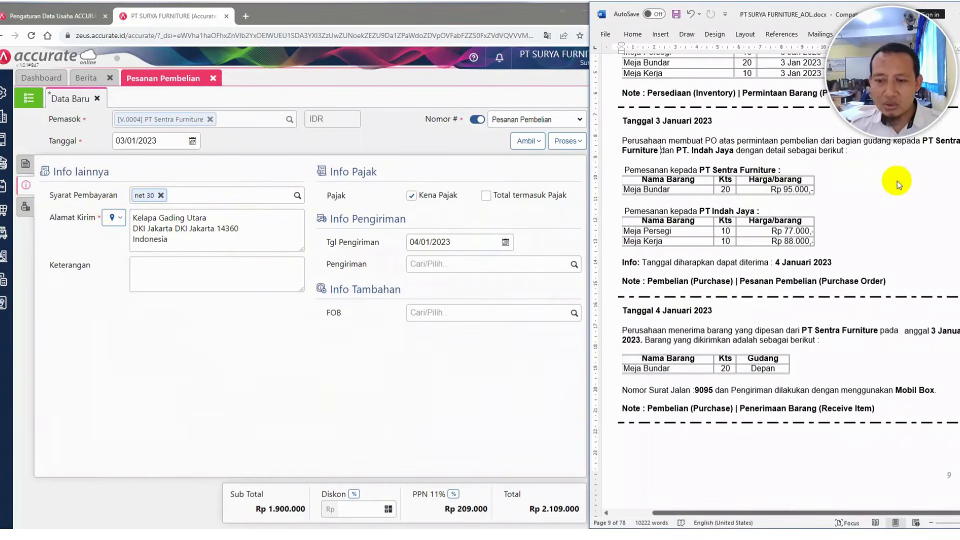
click(24, 168)
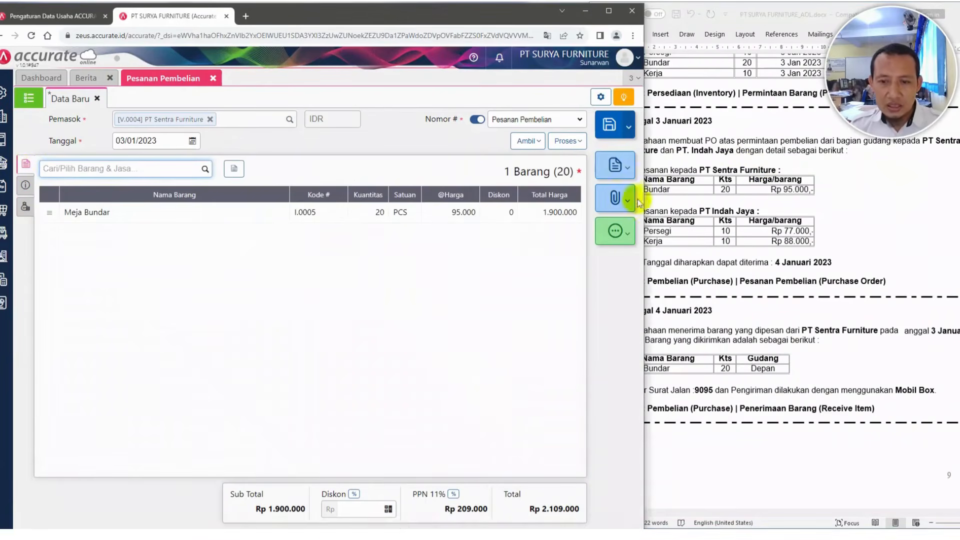
click(607, 129)
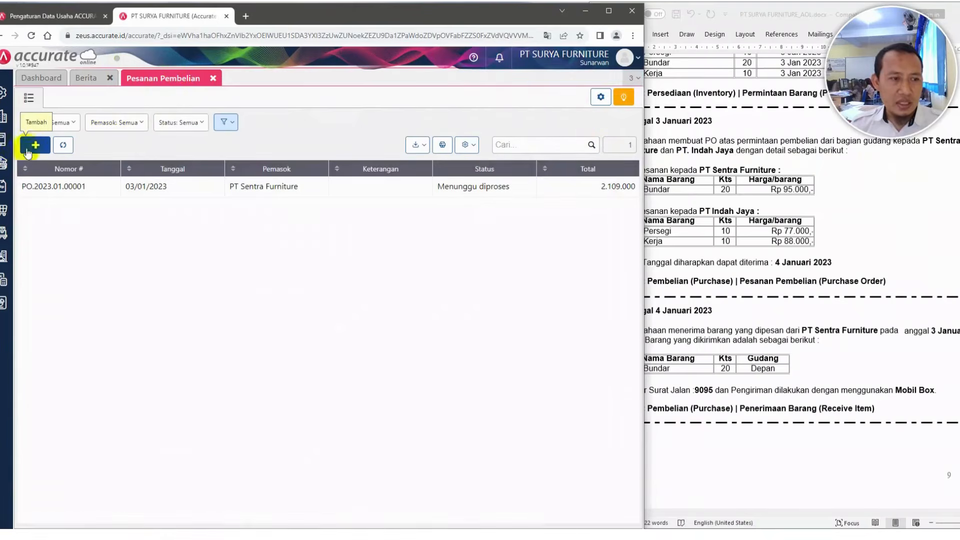
click(28, 149)
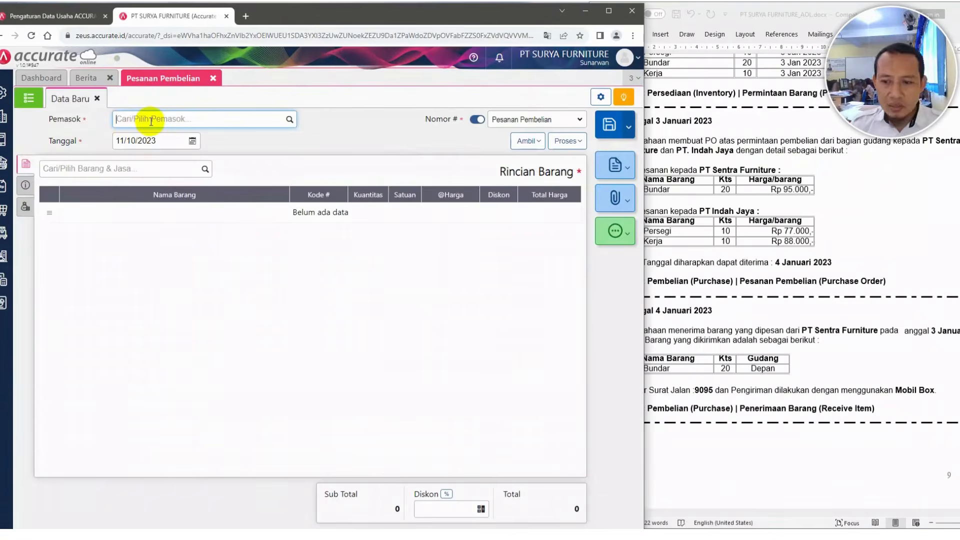
Select PT. Indah Jaya as the supplier and set the order date to 04/01/2023
text(in)
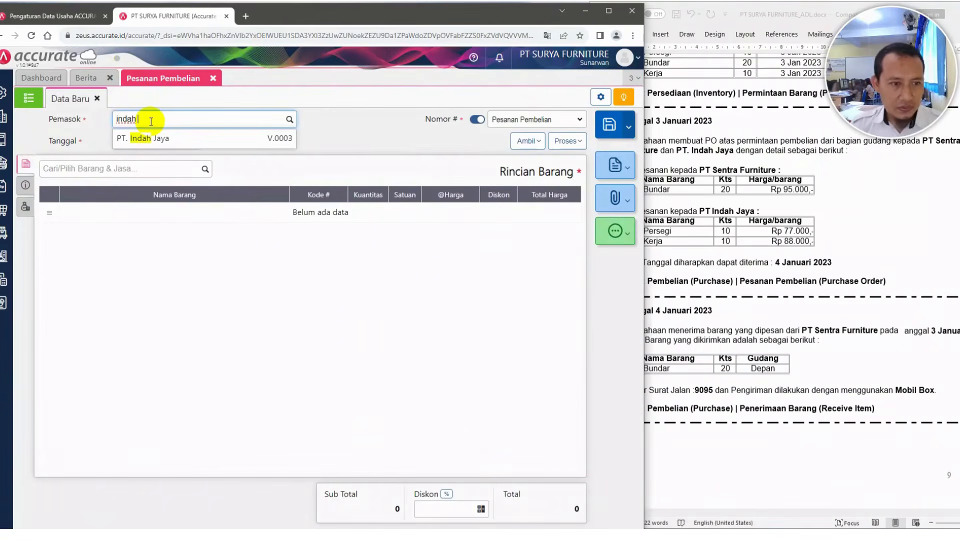
text(dah)
click(147, 138)
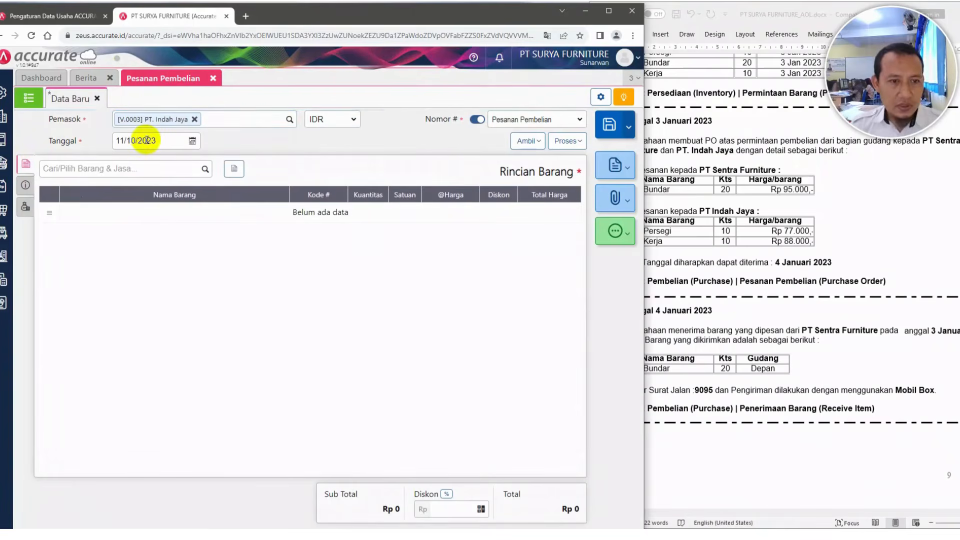
click(151, 142)
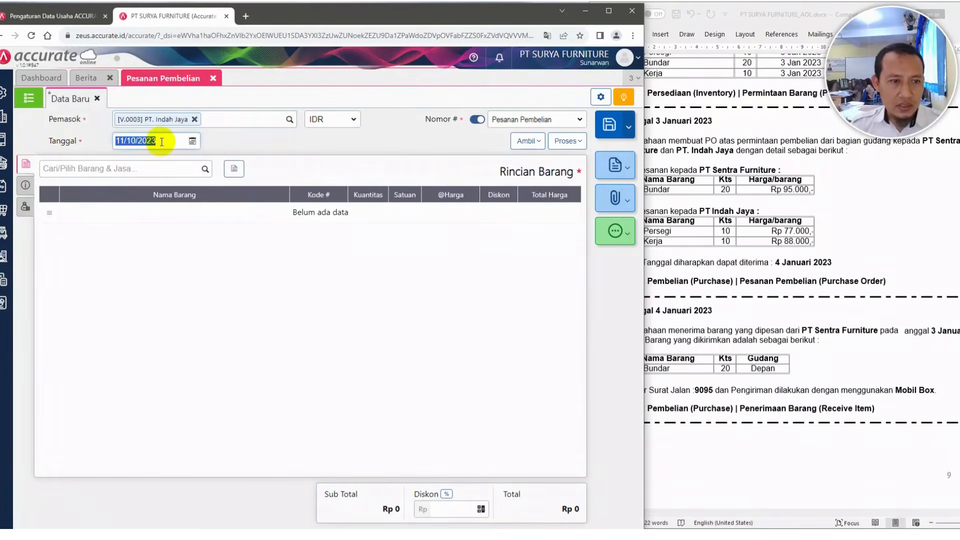
text(04/0)
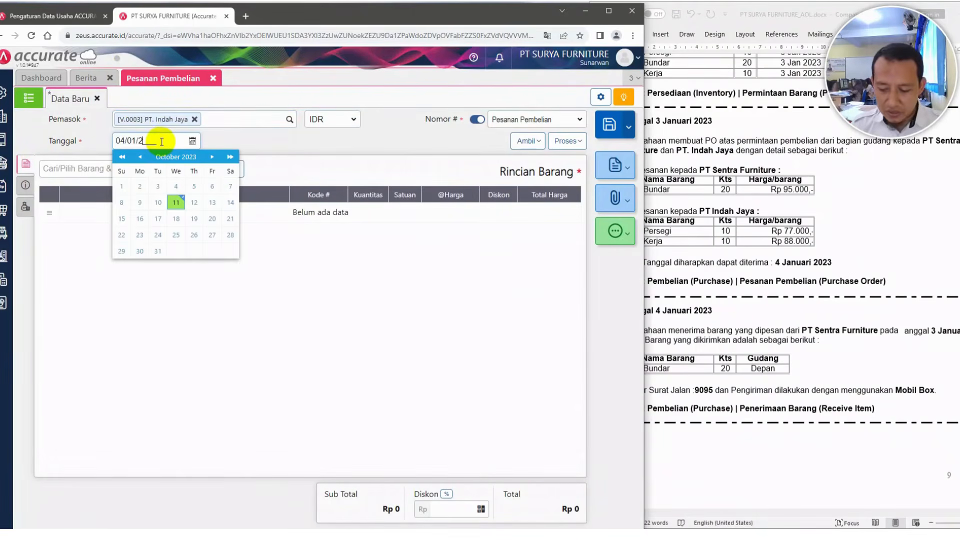
click(275, 142)
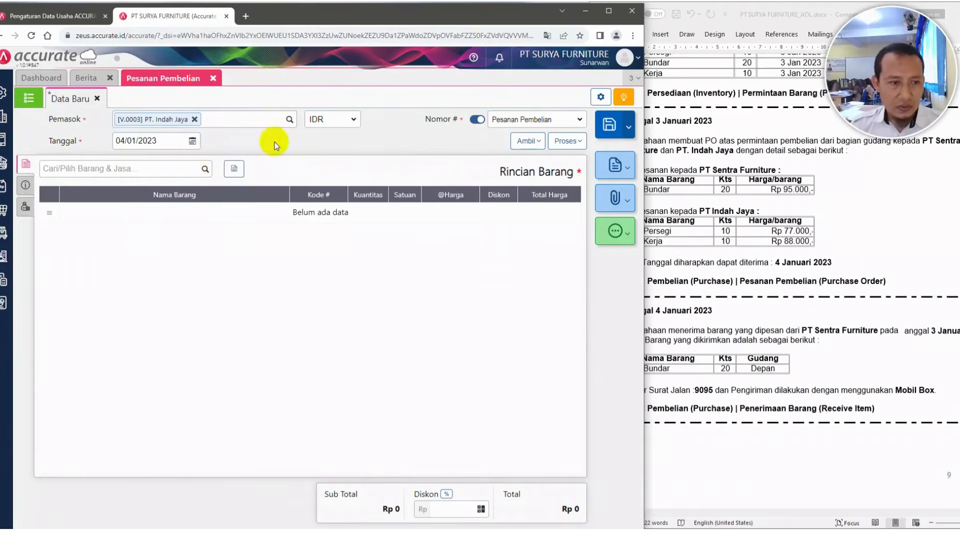
Add Meja Persegi to the purchase order with quantity 10 and unit price 77.000
click(172, 169)
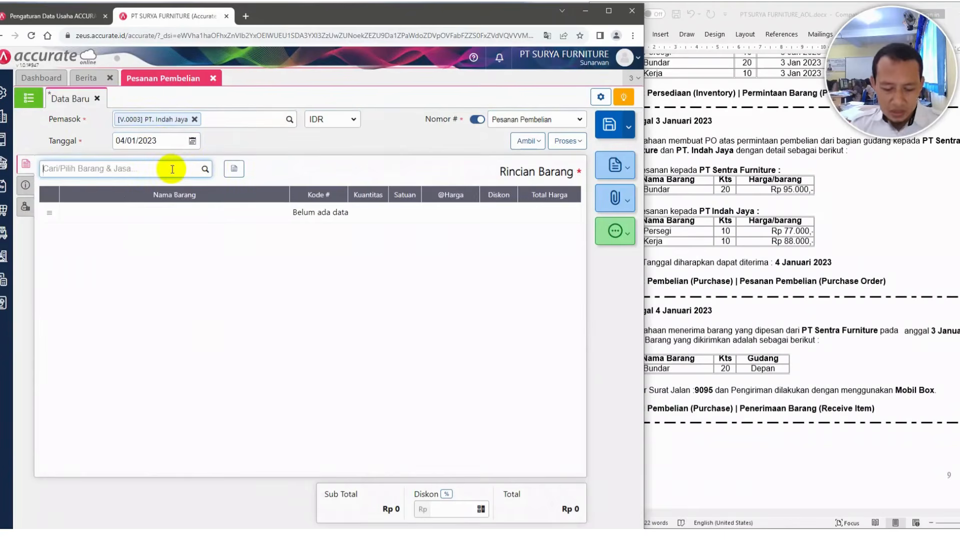
text(pe)
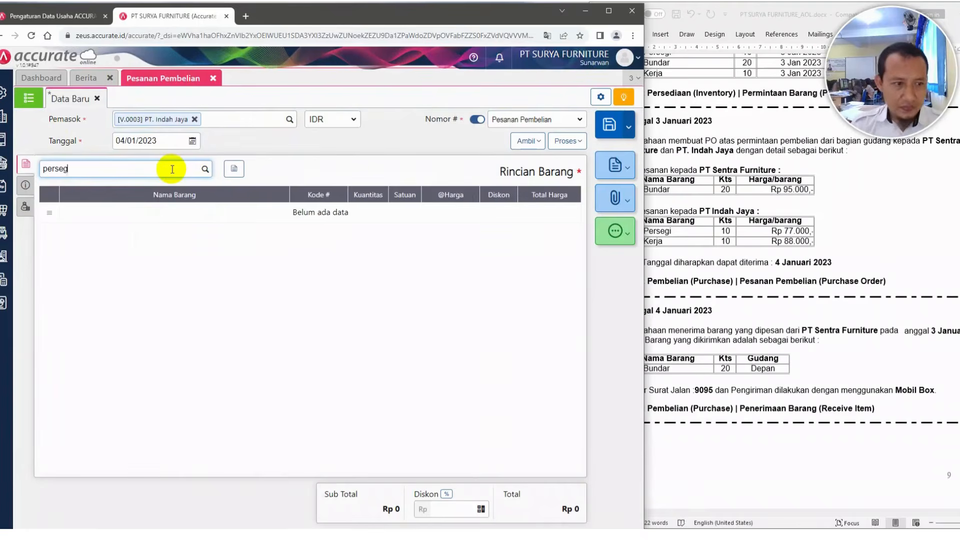
text(rsegi)
click(138, 191)
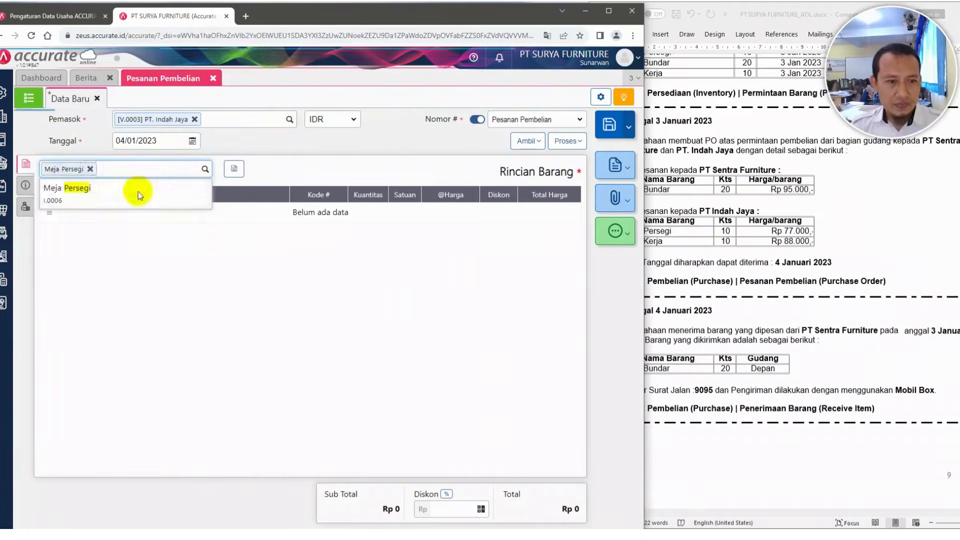
drag(360, 243, 390, 245)
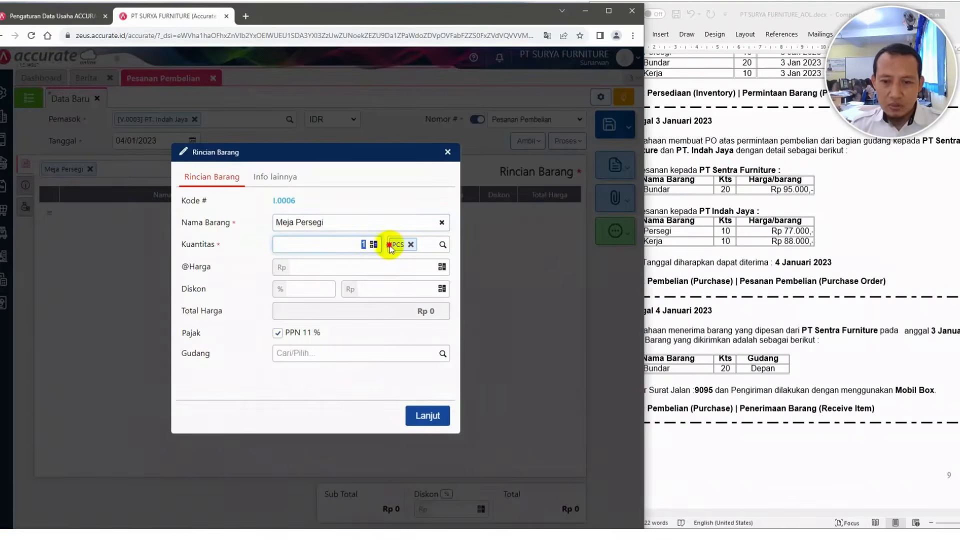
click(404, 273)
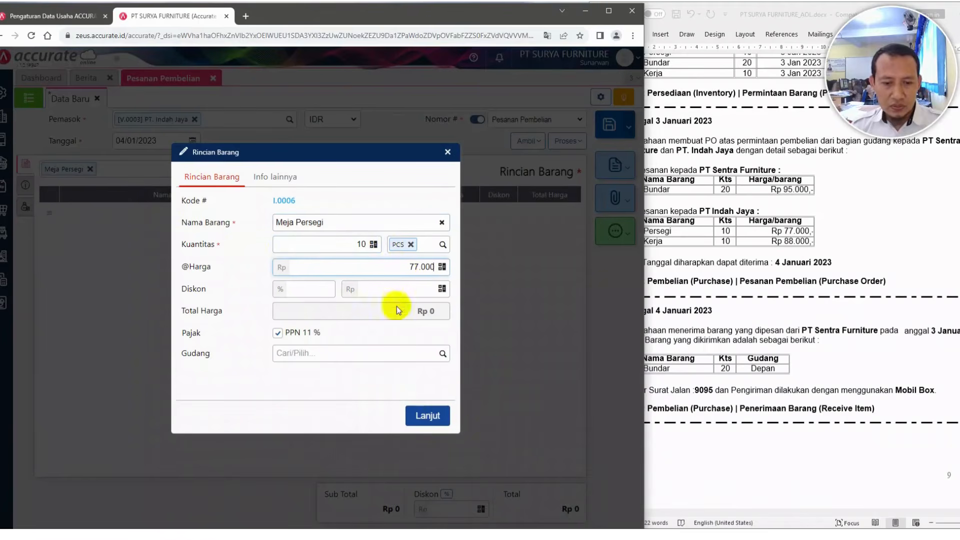
click(399, 350)
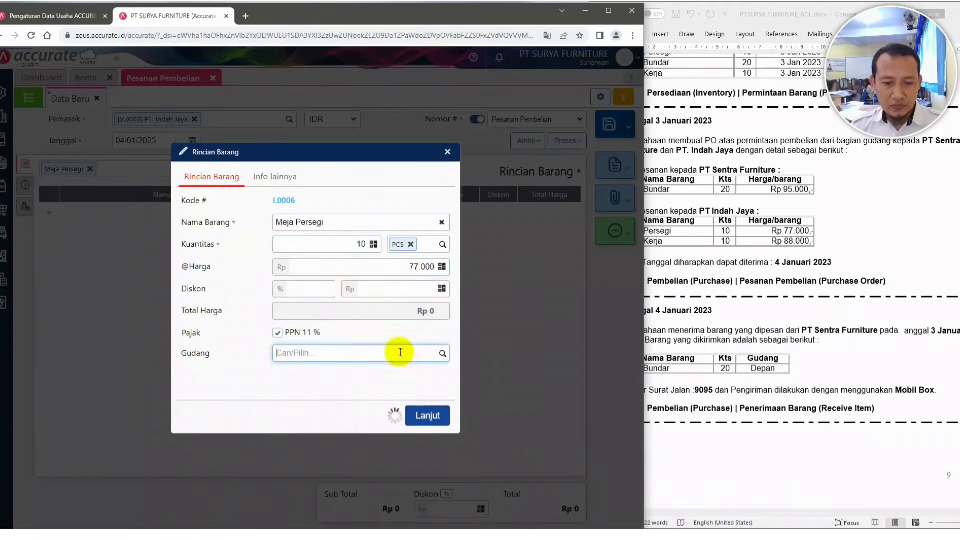
click(428, 416)
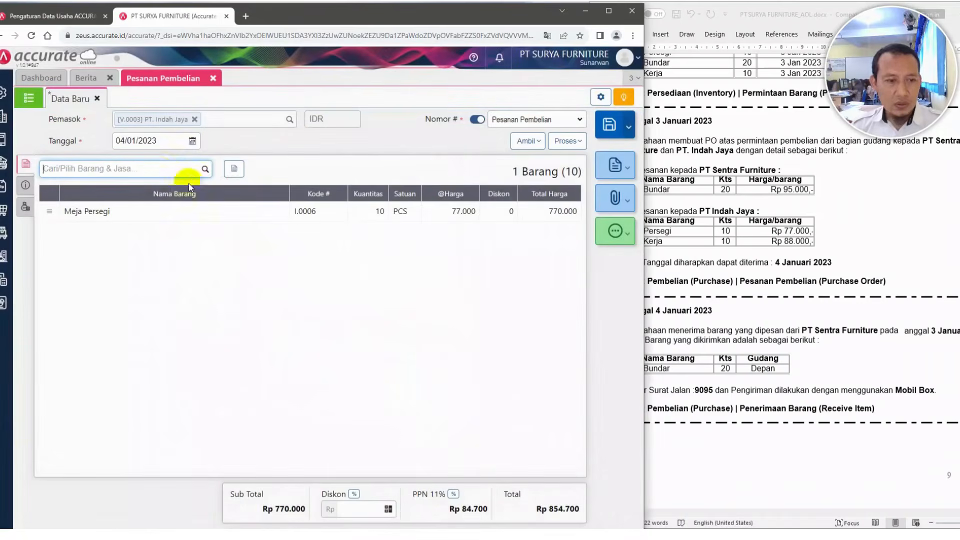
Add Meja Kerja to the purchase order with quantity 10 and unit price 88.000
click(160, 170)
text(kerja)
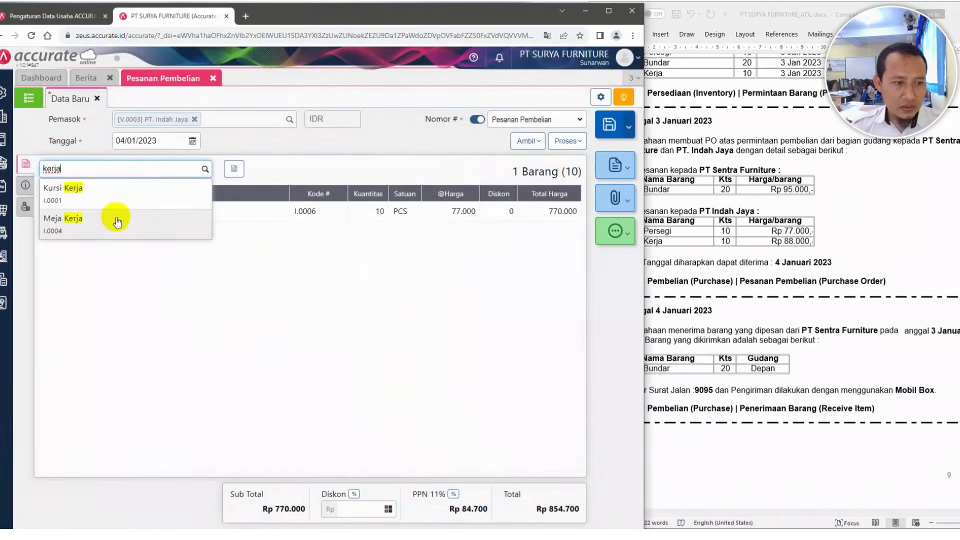
click(90, 225)
click(730, 252)
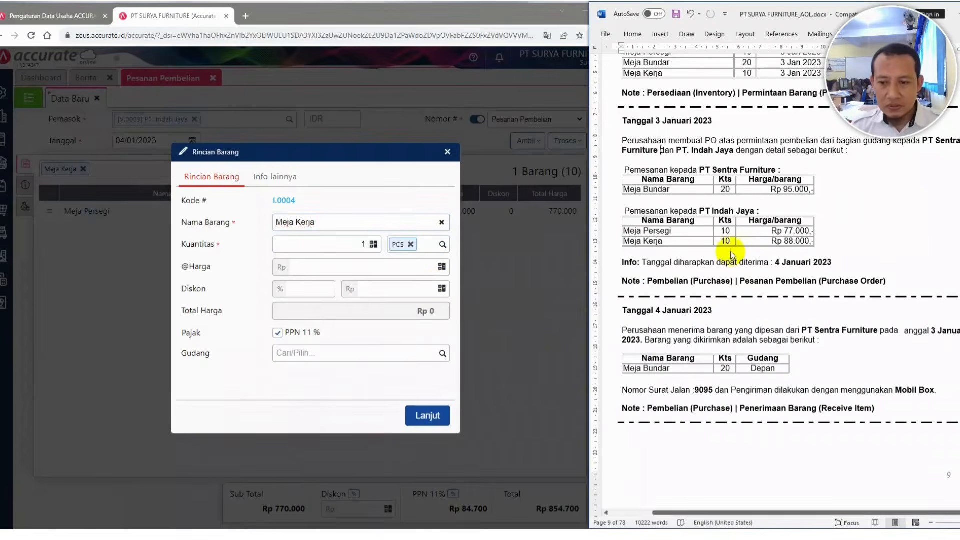
click(372, 255)
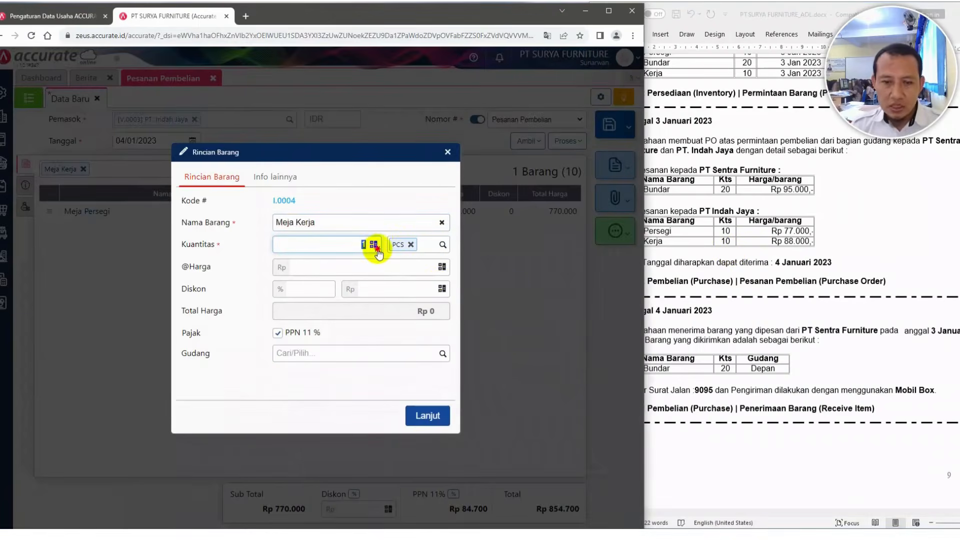
text(10)
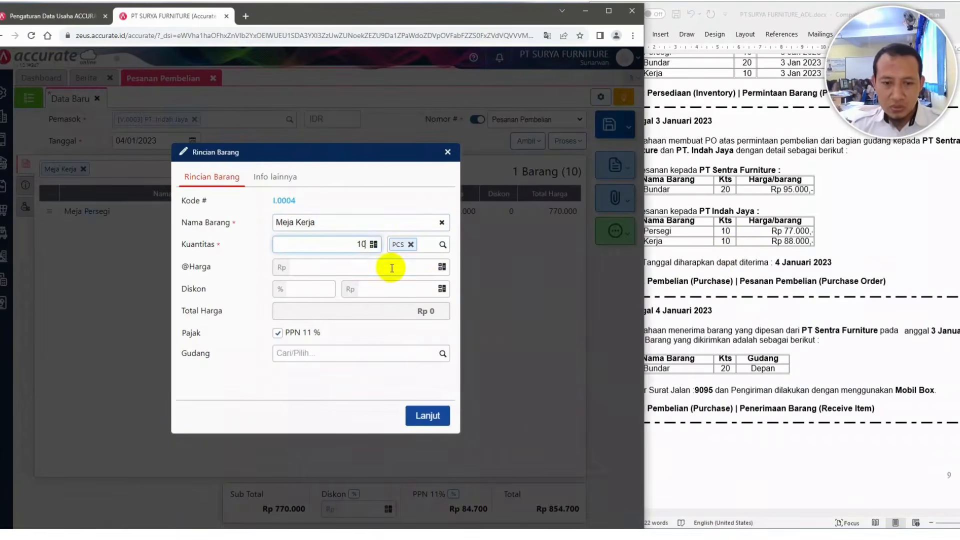
click(392, 267)
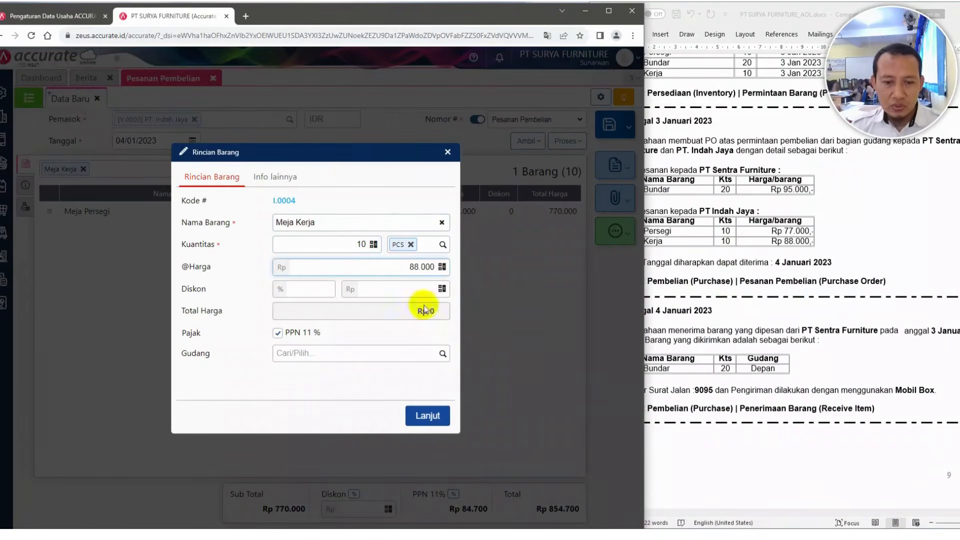
click(414, 318)
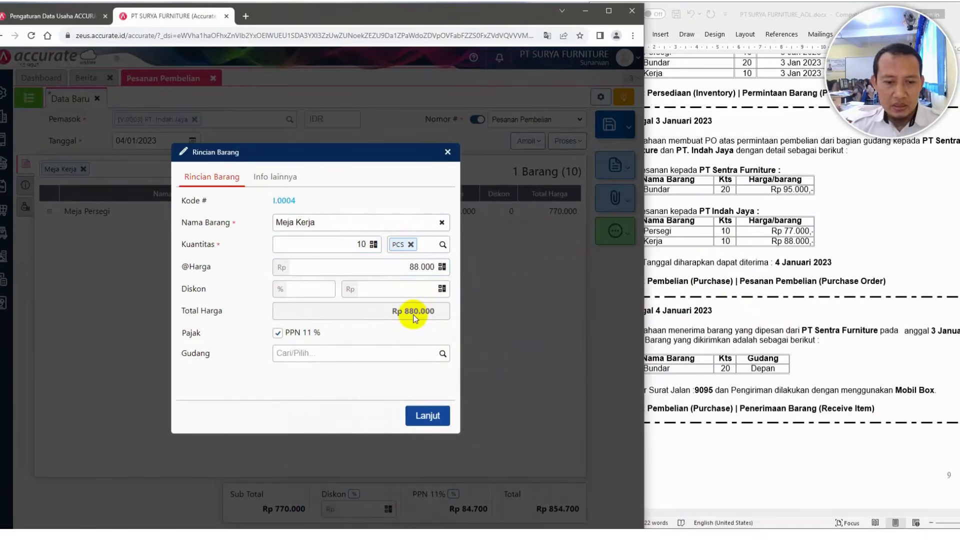
click(434, 416)
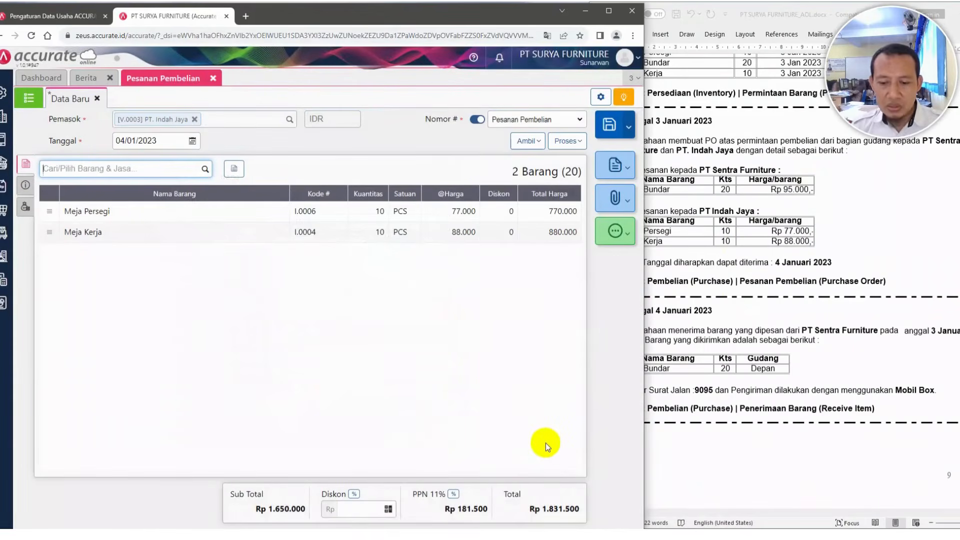
Set the shipping address to Kelapa Gading Utara, DKI Jakarta 14360 and the shipping date to 04/01/2023
click(26, 185)
click(112, 217)
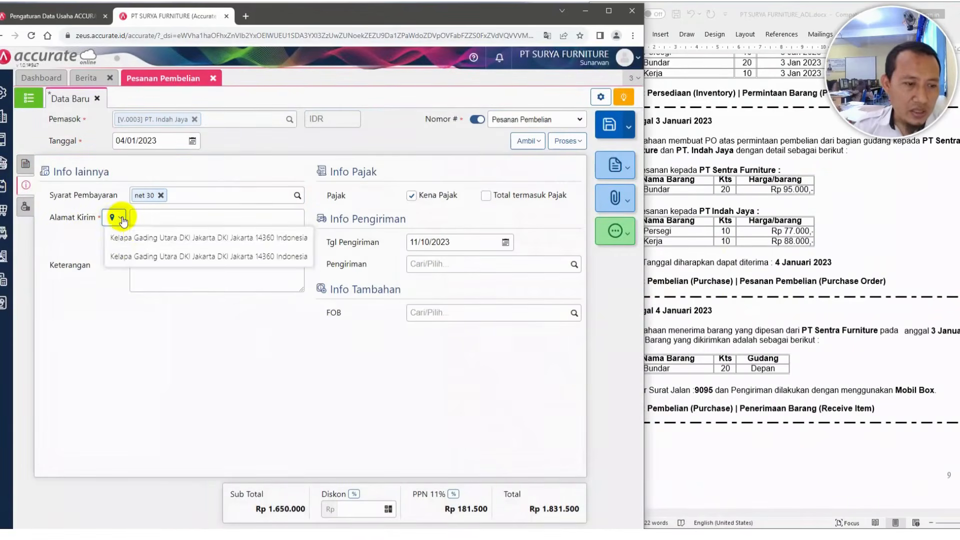
click(142, 238)
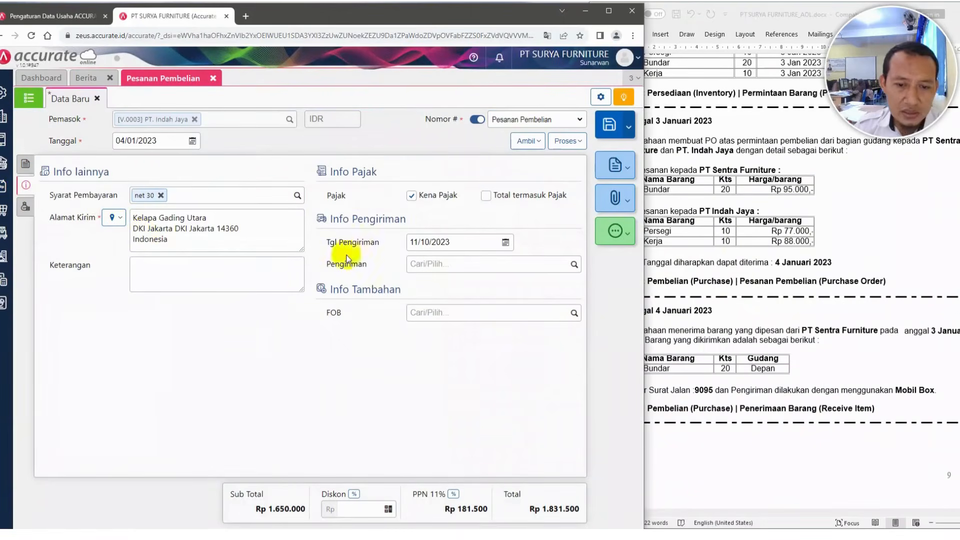
click(464, 243)
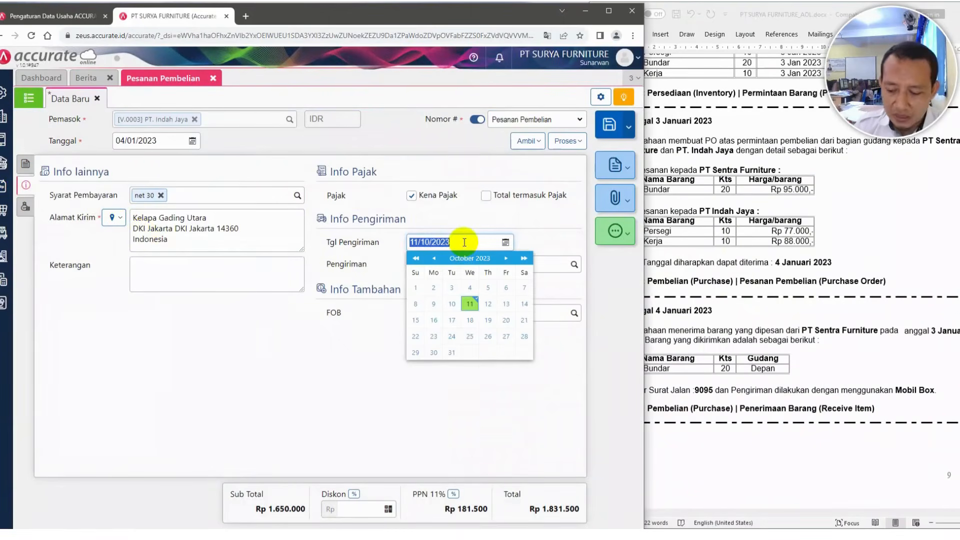
text(04/0)
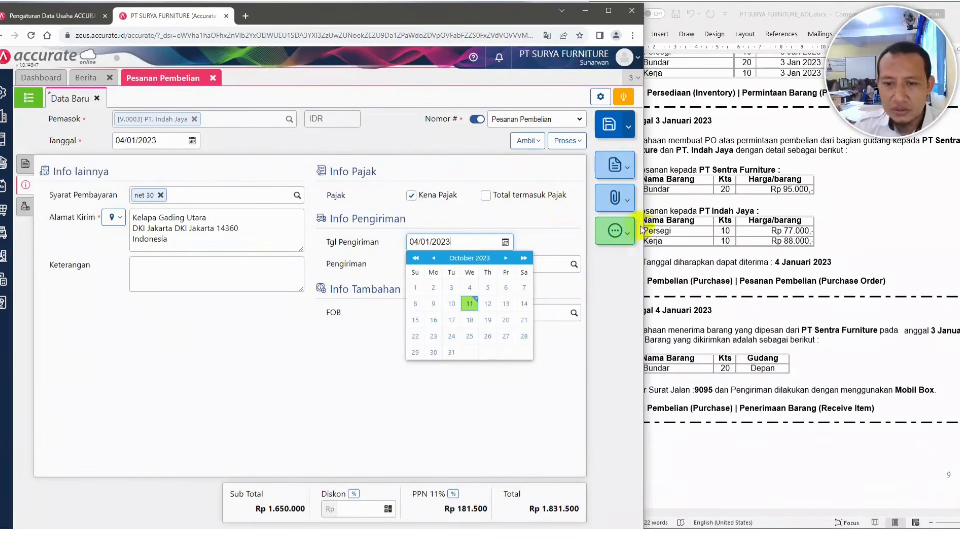
click(323, 384)
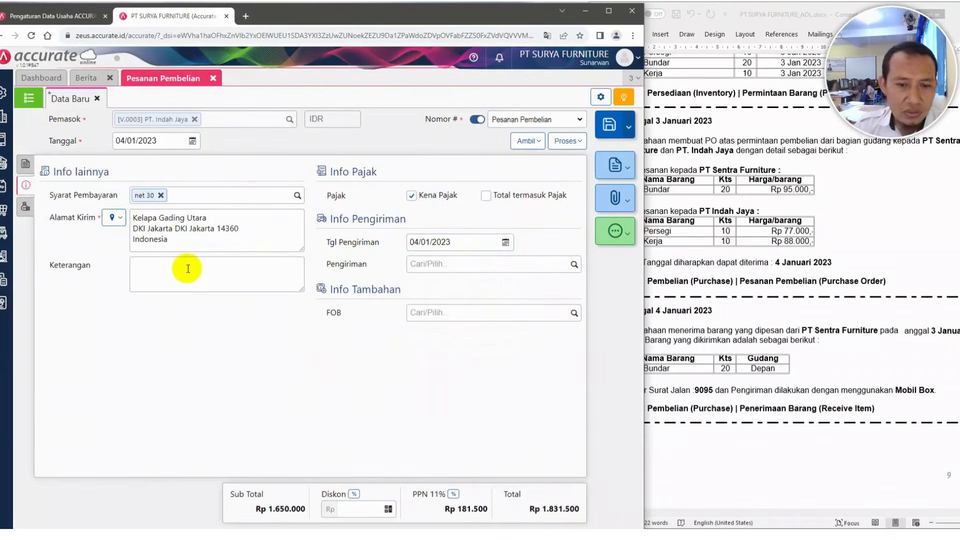
Save the PT. Indah Jaya purchase order
click(24, 164)
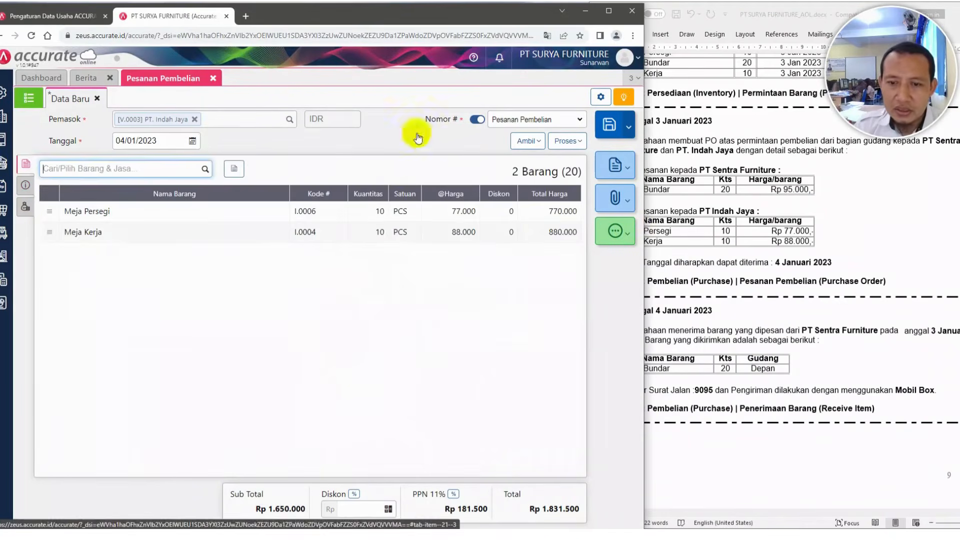
click(608, 127)
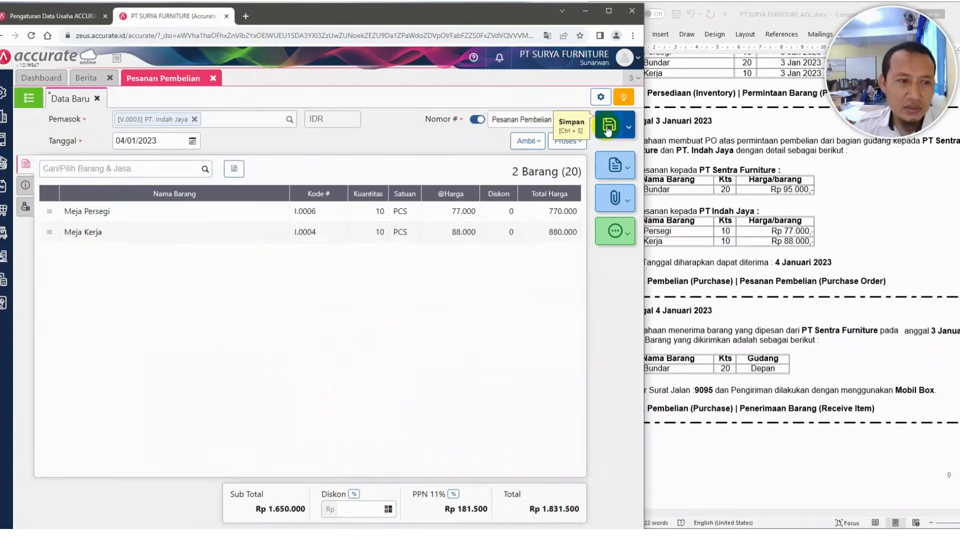
click(701, 223)
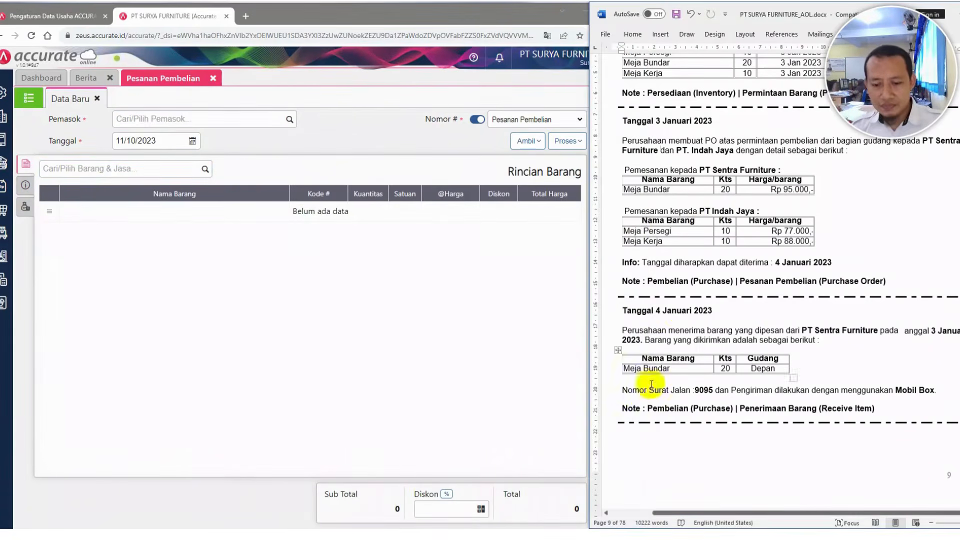
In the Word case document, correct "anggal" to "tanggal" in the 4 January 2023 entry
scroll(625, 242, up, 1)
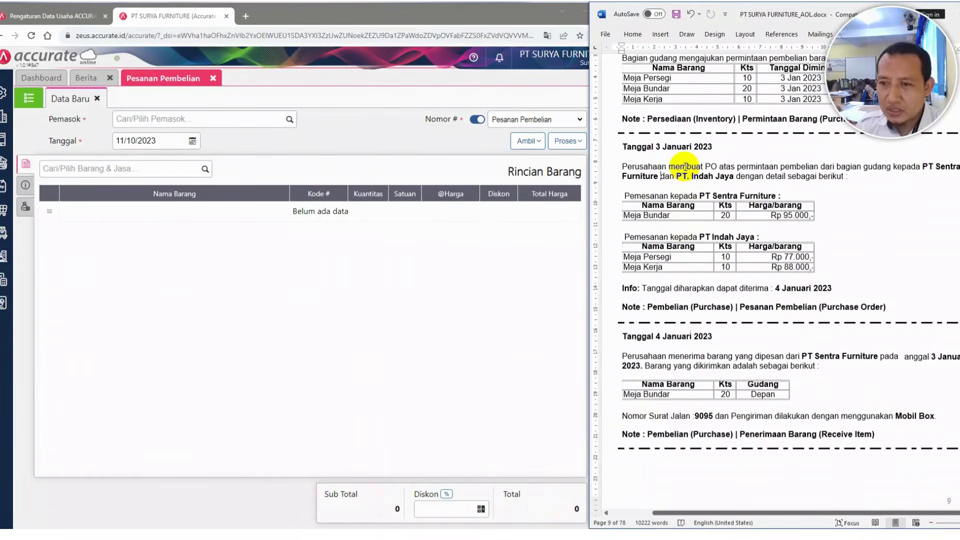
scroll(685, 167, down, 5)
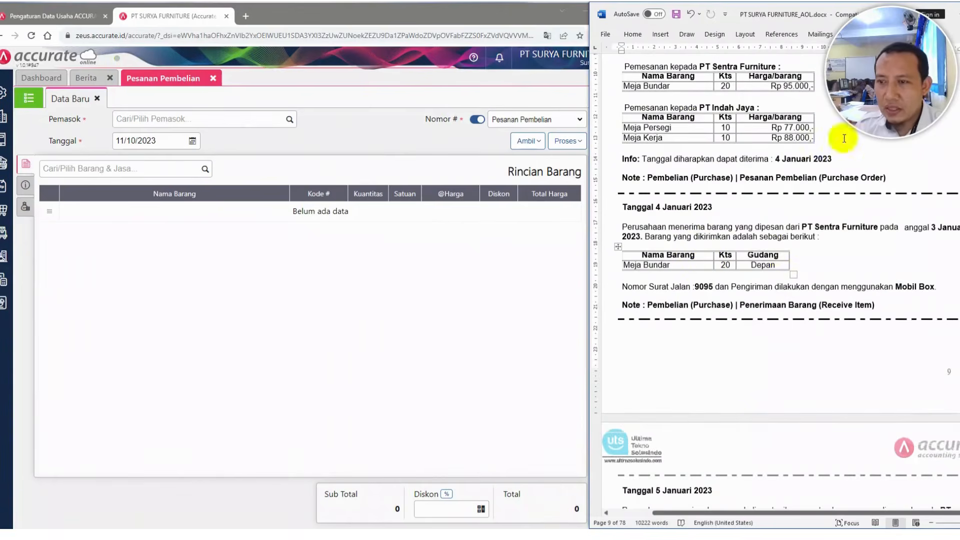
drag(789, 8, 770, 8)
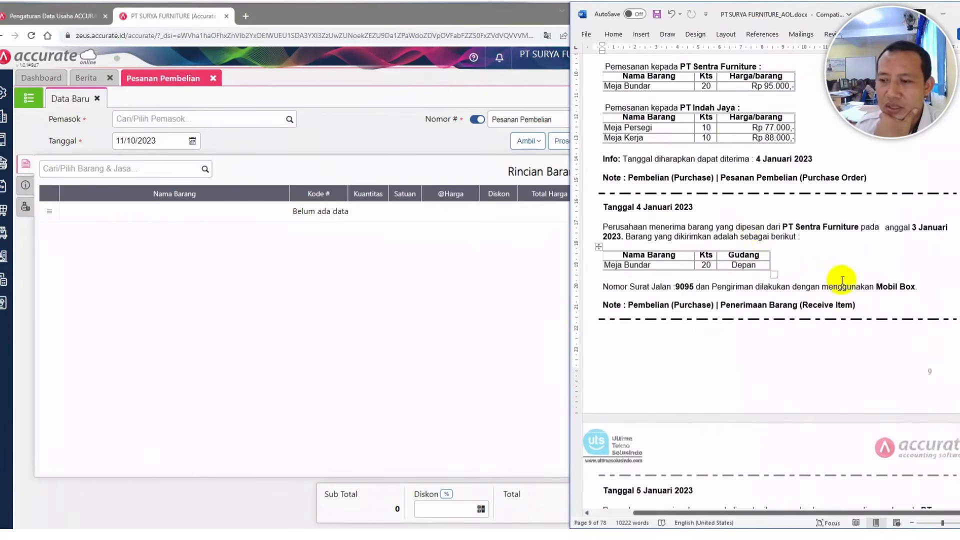
click(886, 227)
text(t)
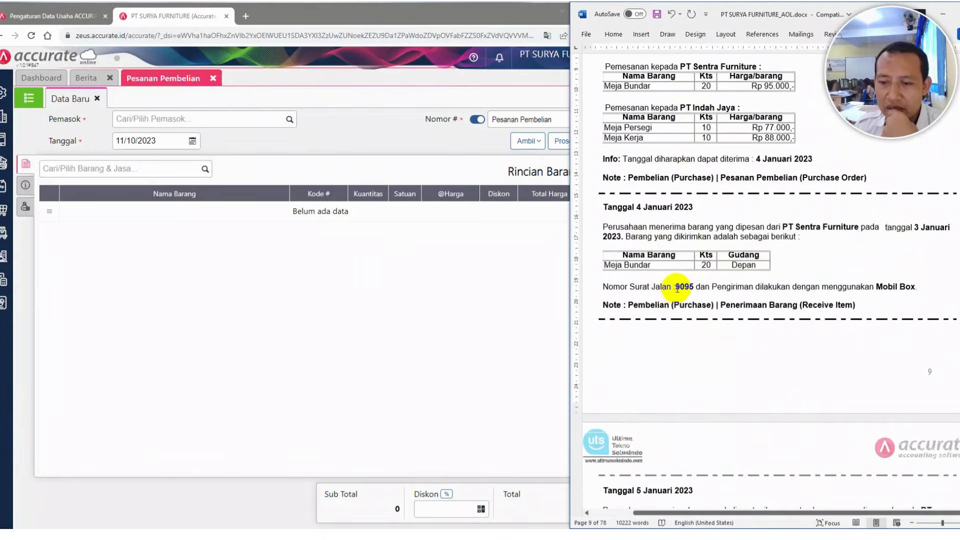
Open PT Sentra Furniture's purchase order PO.2023.01.00001 from the purchase order list
drag(676, 288, 690, 289)
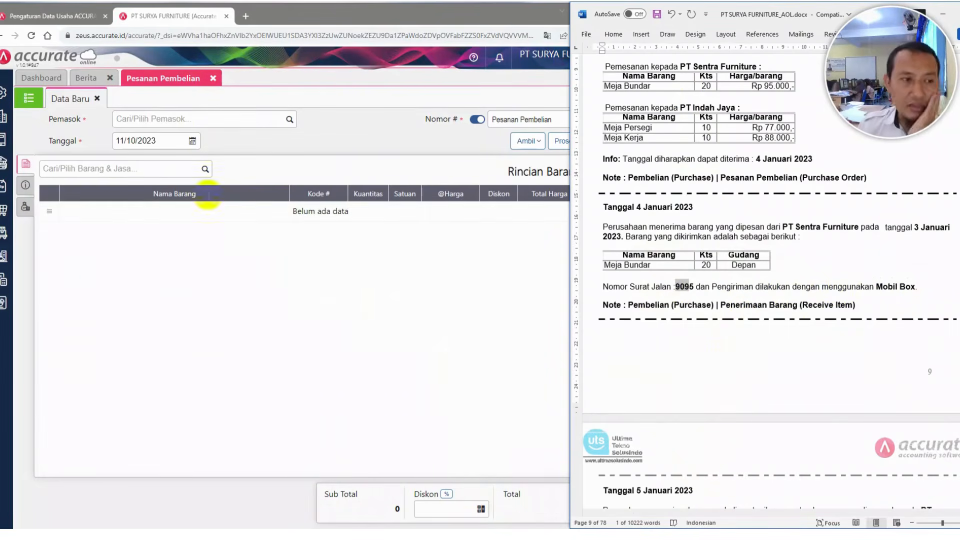
click(28, 98)
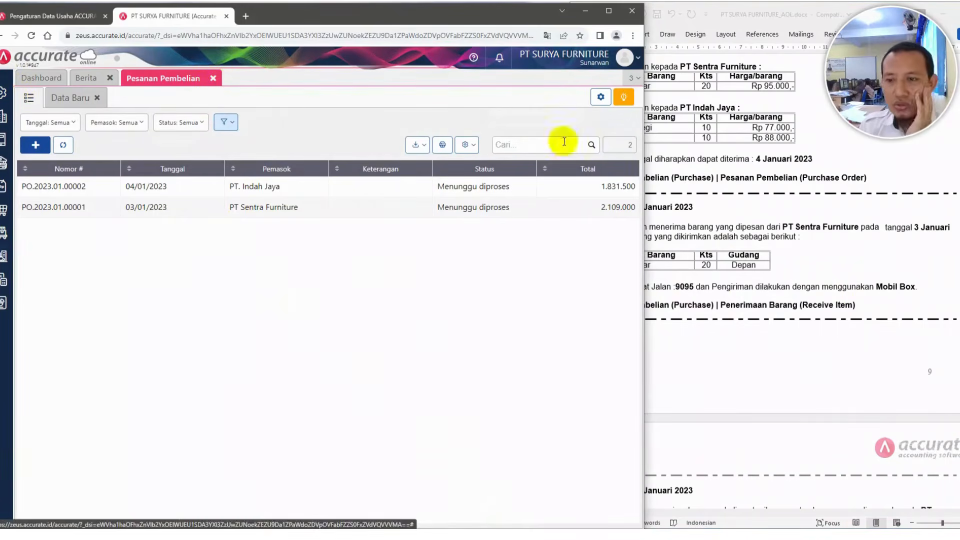
click(734, 226)
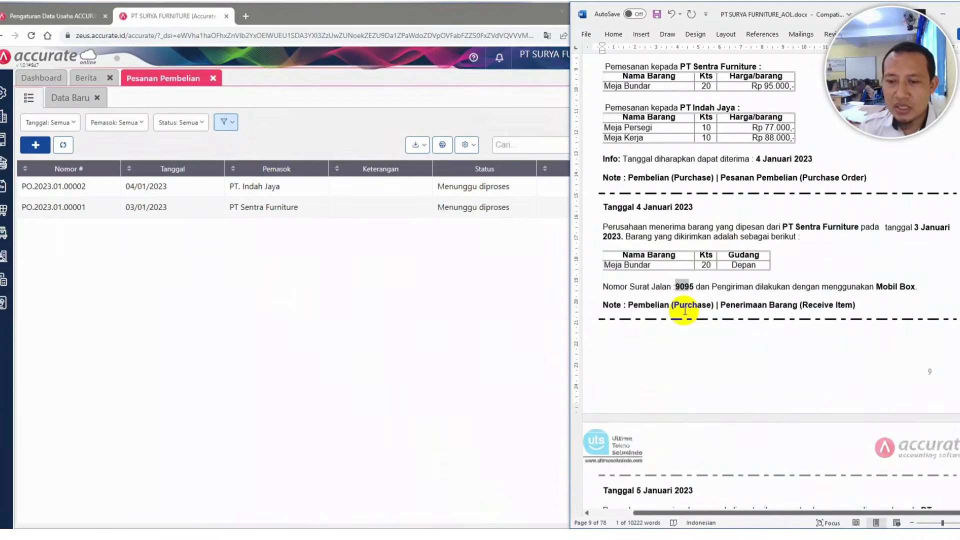
click(294, 330)
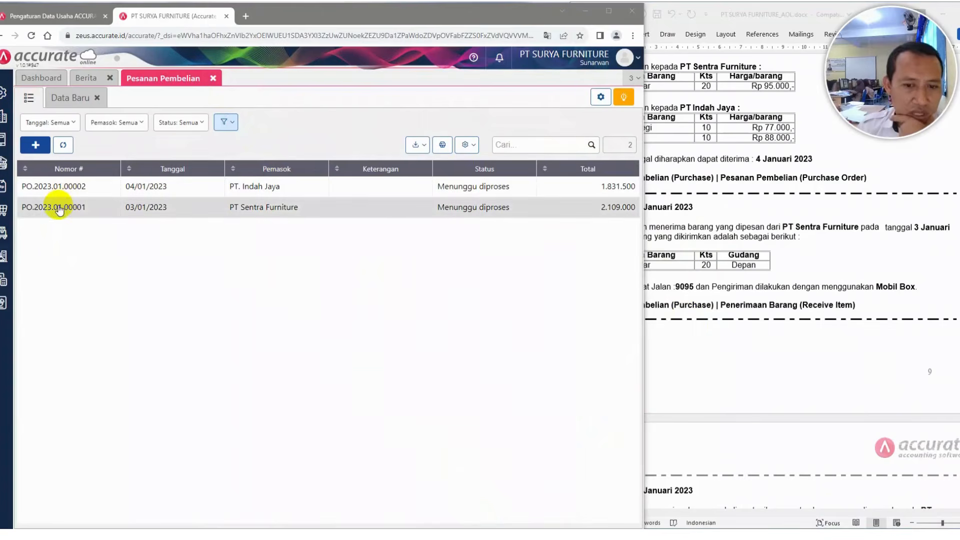
click(4, 210)
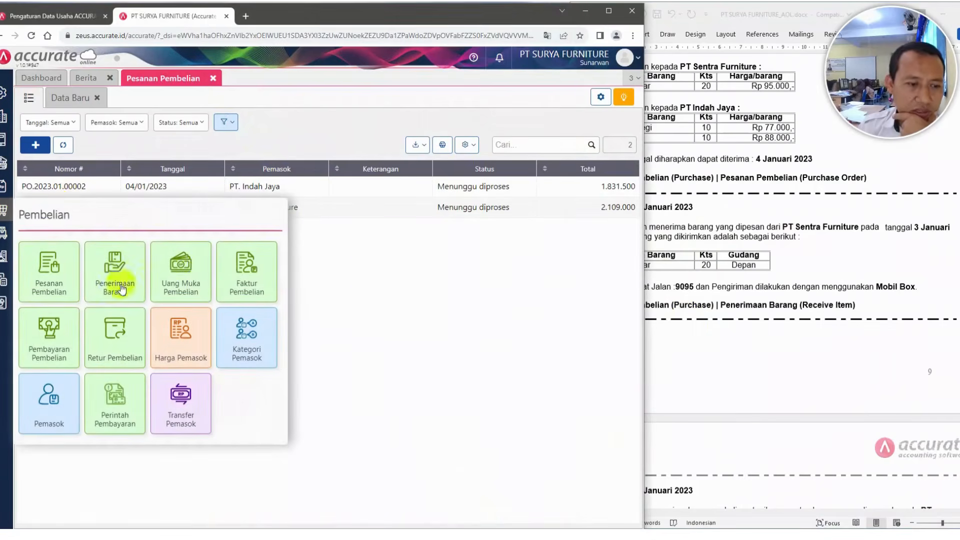
click(343, 274)
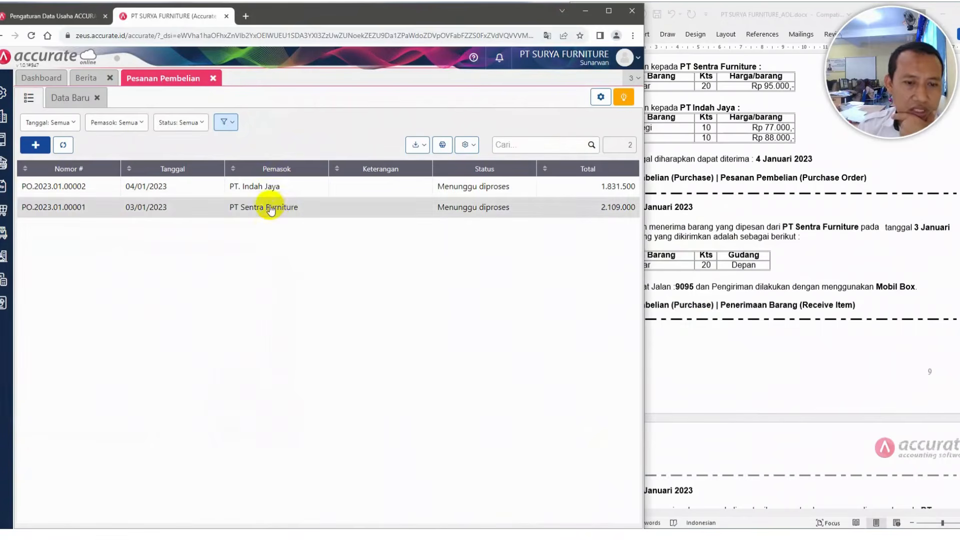
click(269, 207)
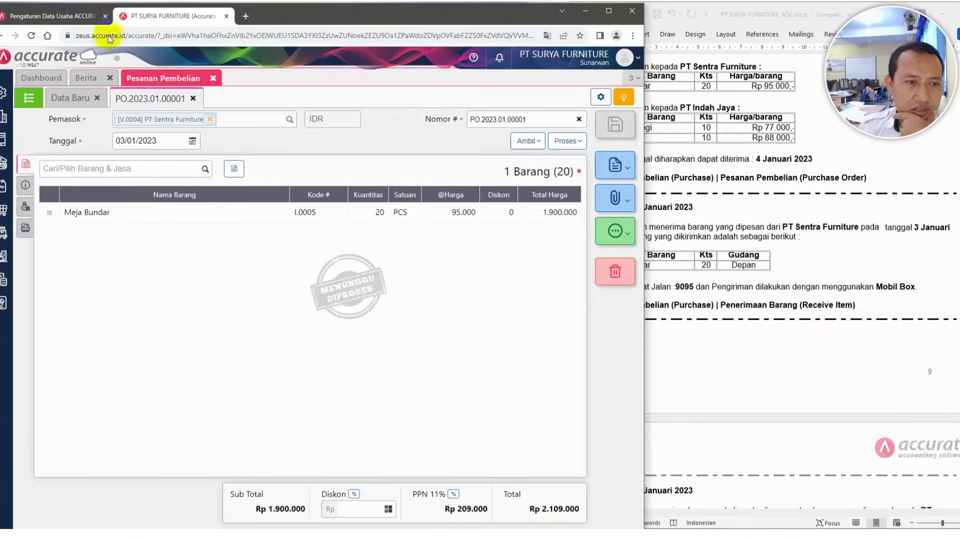
click(193, 98)
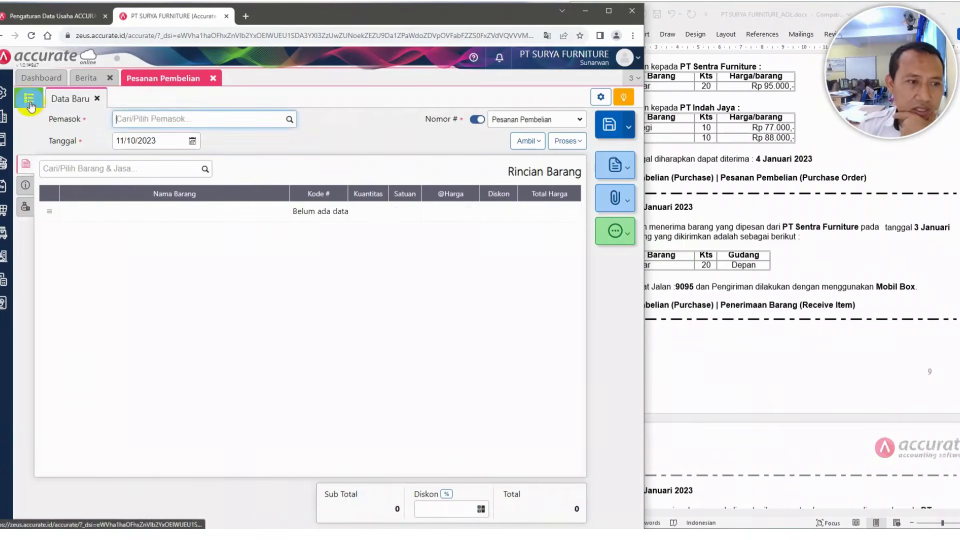
click(29, 98)
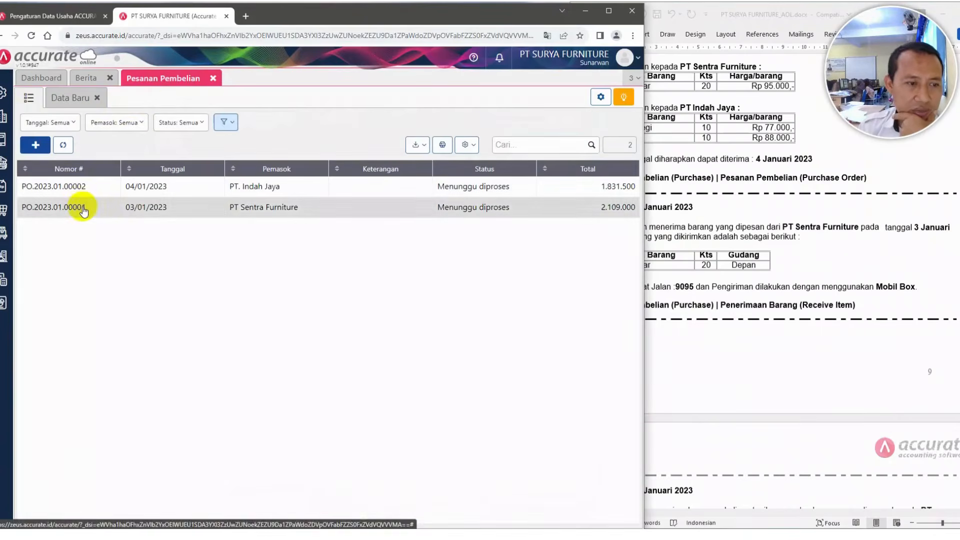
double_click(261, 209)
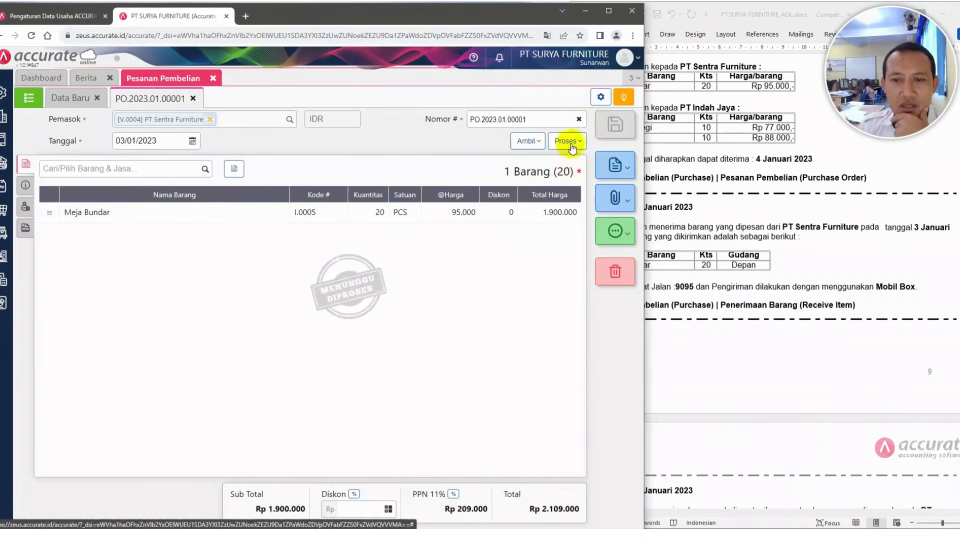
Process the Sentra purchase order into a goods receipt dated 04/01/2023
click(579, 143)
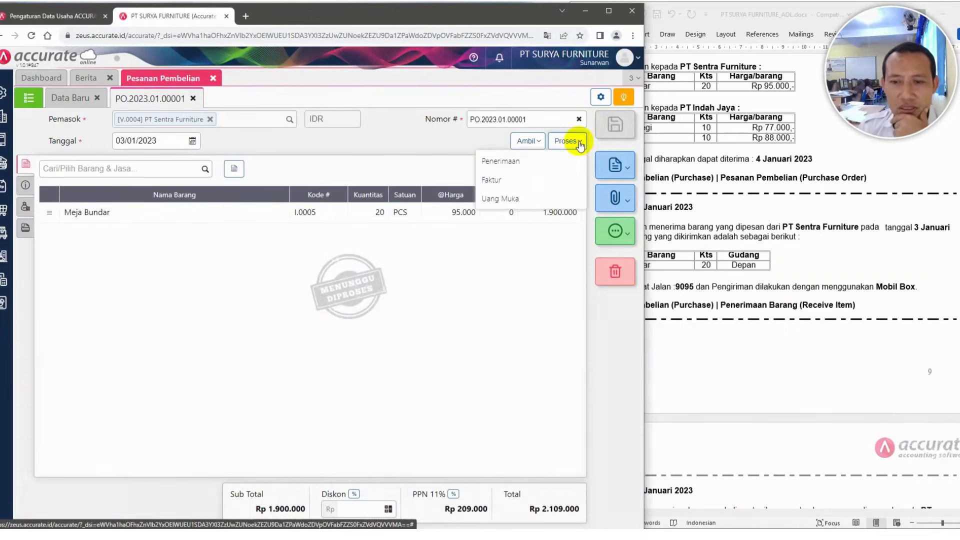
click(489, 165)
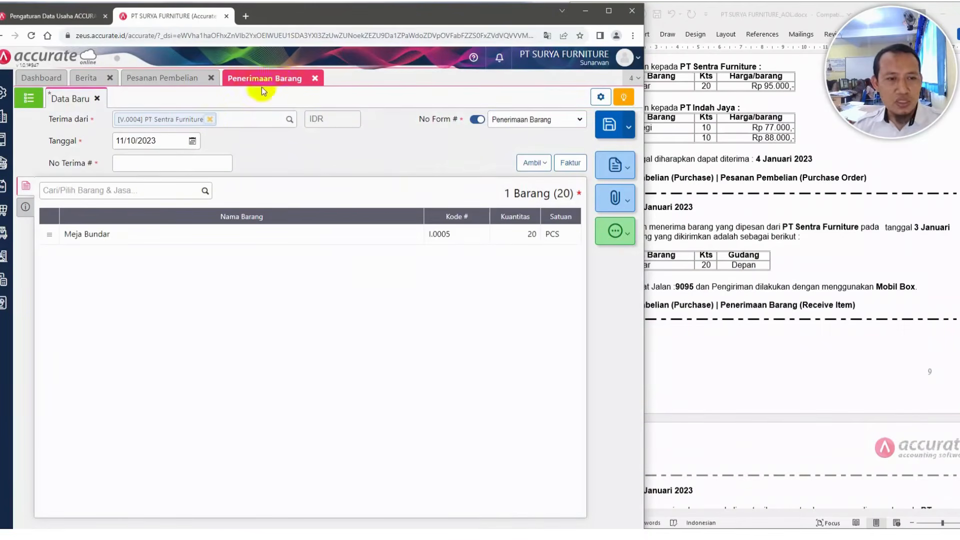
click(162, 140)
text(04/0)
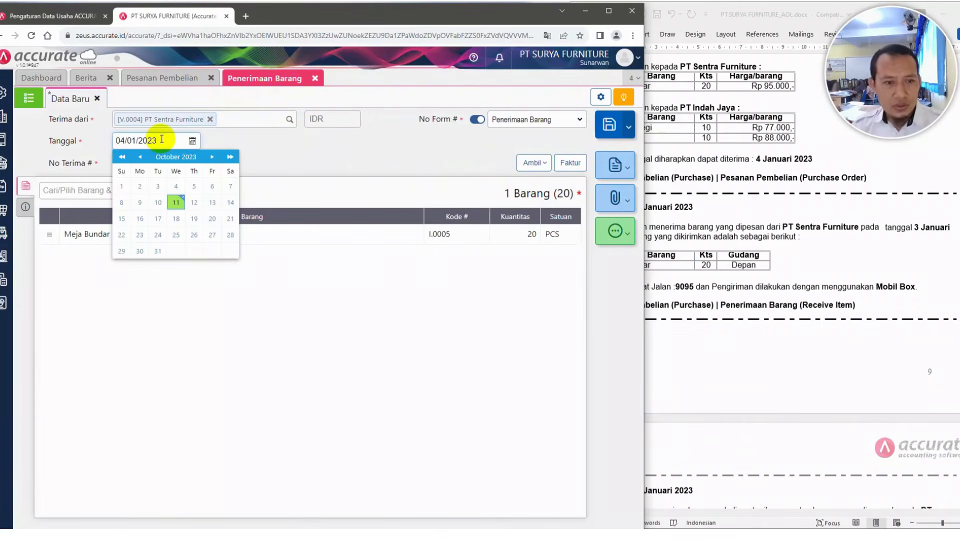
click(288, 155)
click(171, 166)
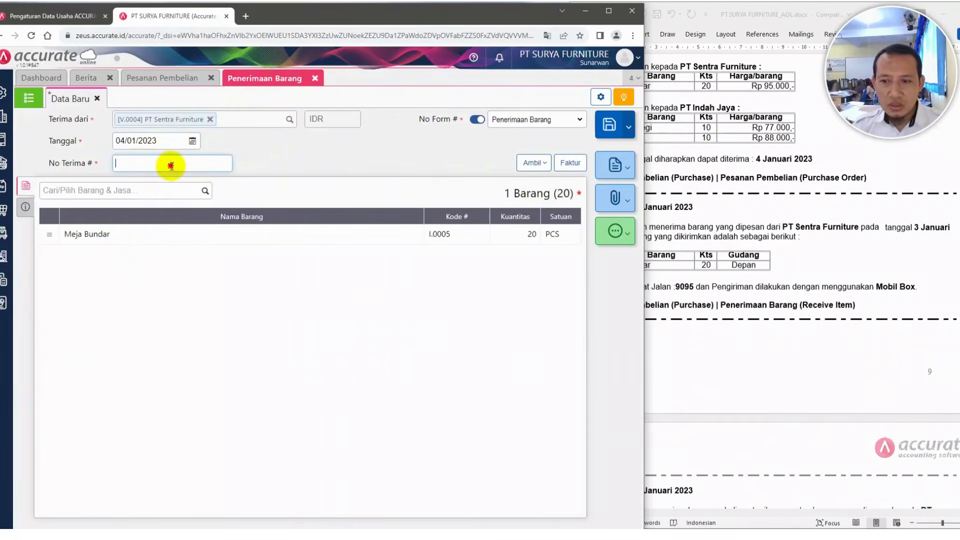
Enter 9095 as the goods receipt number
click(740, 175)
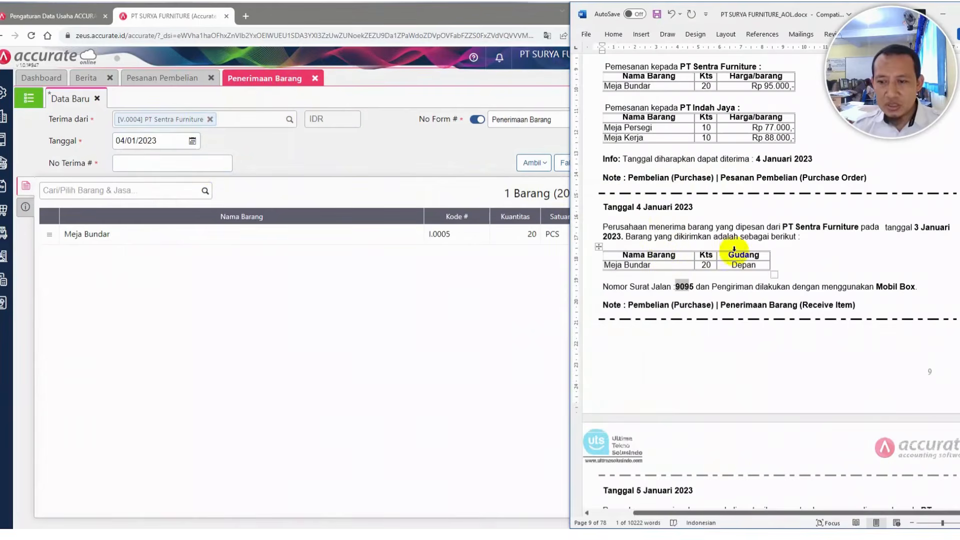
click(177, 164)
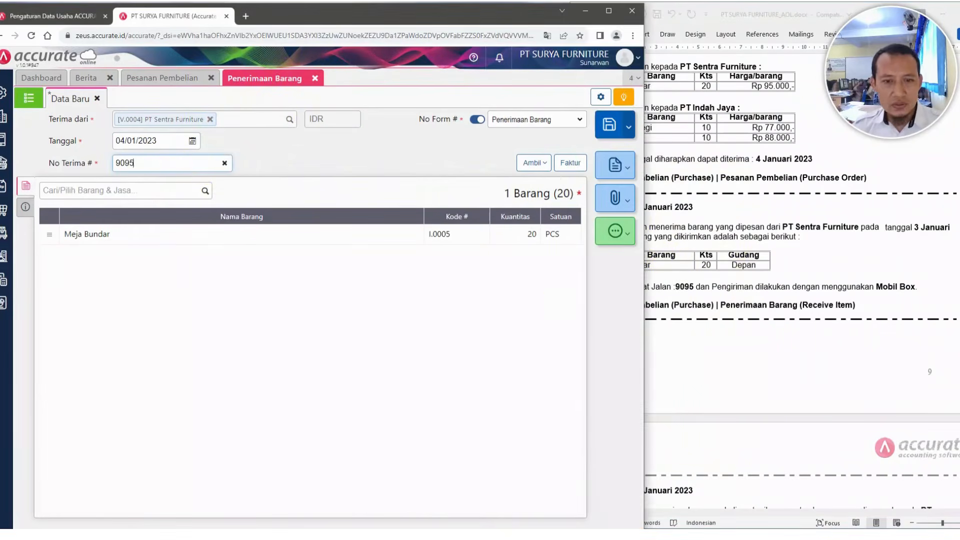
click(299, 278)
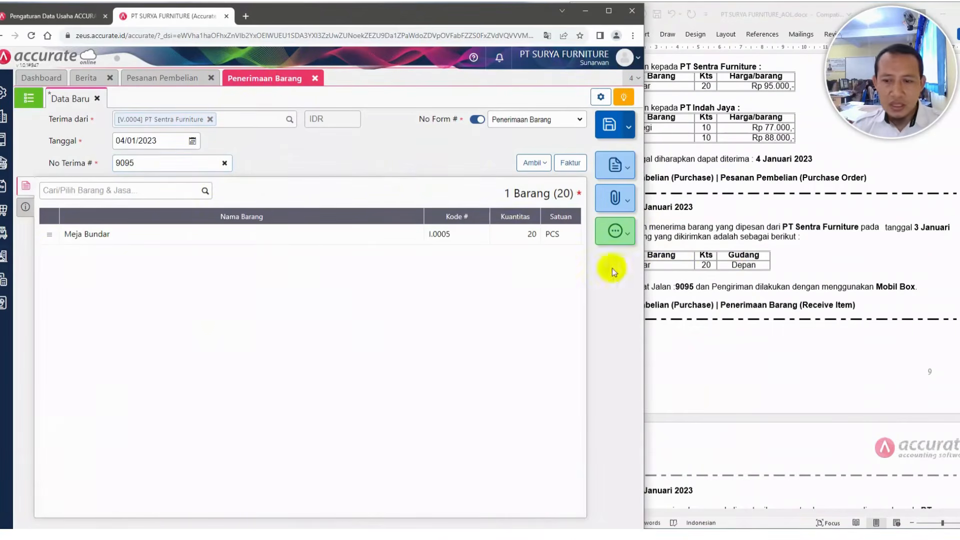
Set the receipt's shipping method to Mobil Box, saving it as a new shipping entry
click(811, 260)
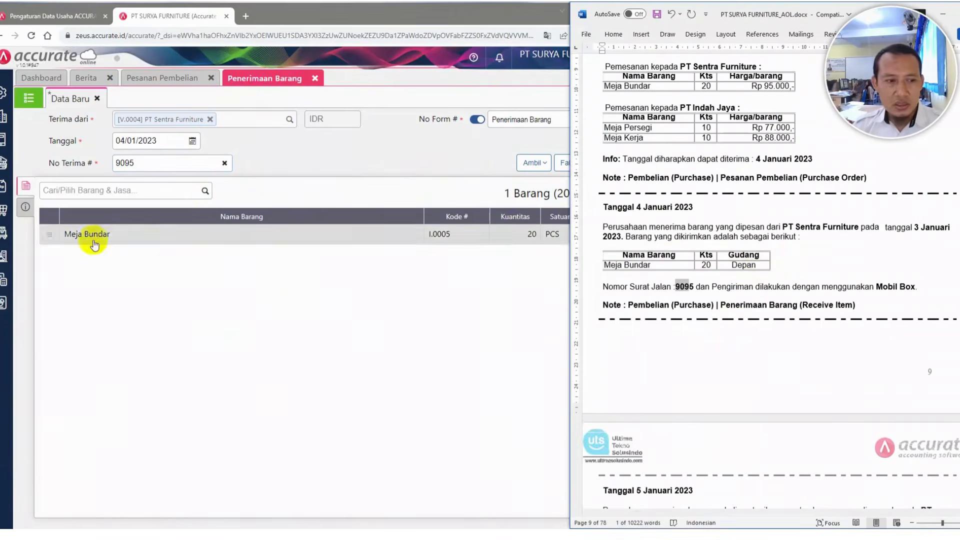
click(25, 209)
click(24, 209)
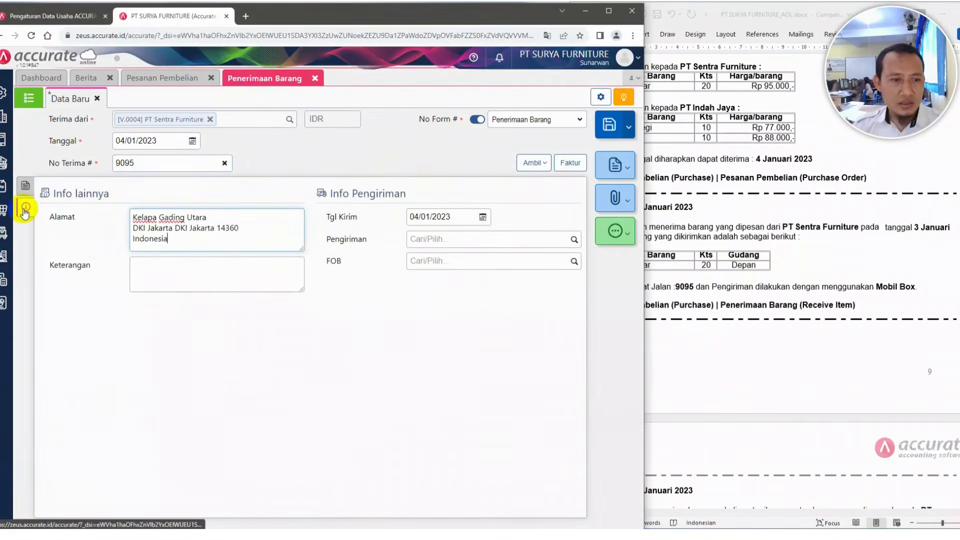
click(452, 240)
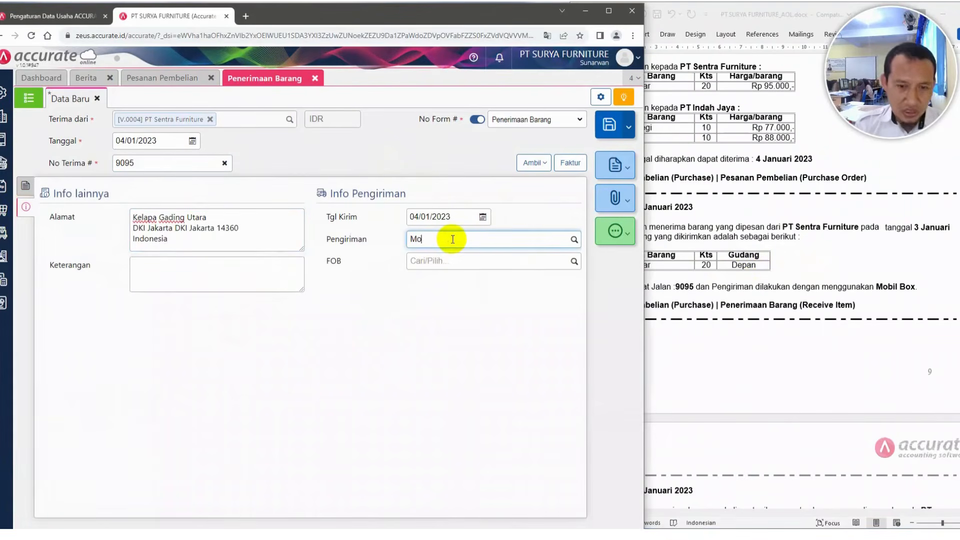
text(Mobil Box)
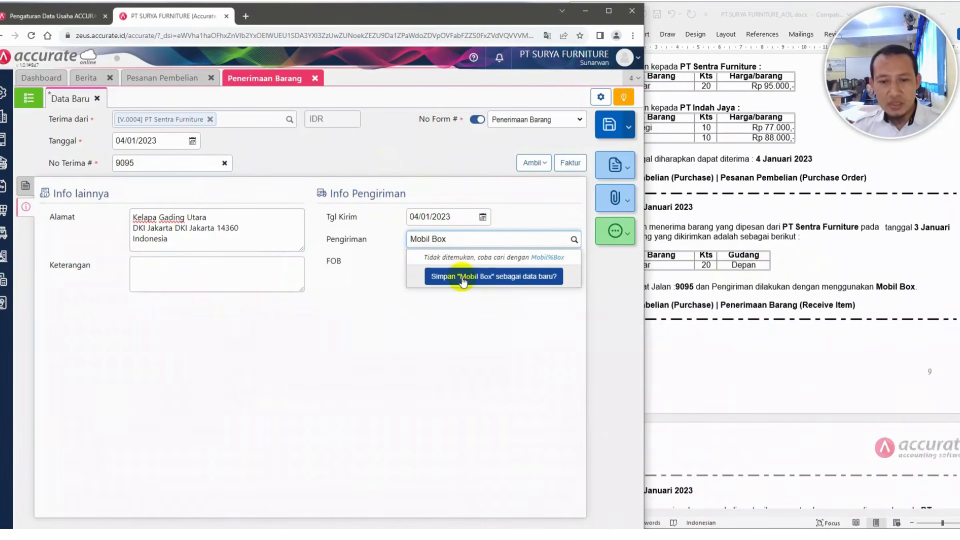
click(462, 279)
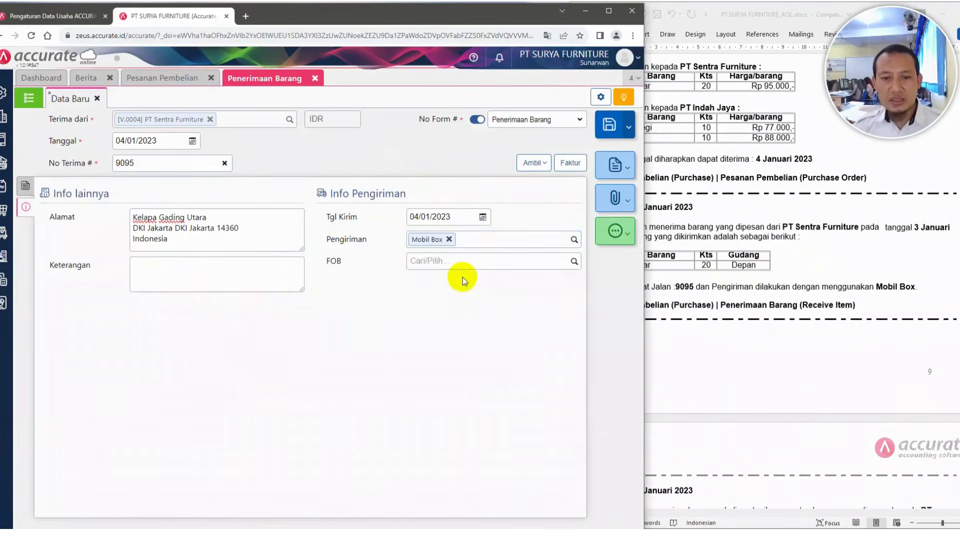
Return to the item details and save the goods receipt
click(764, 272)
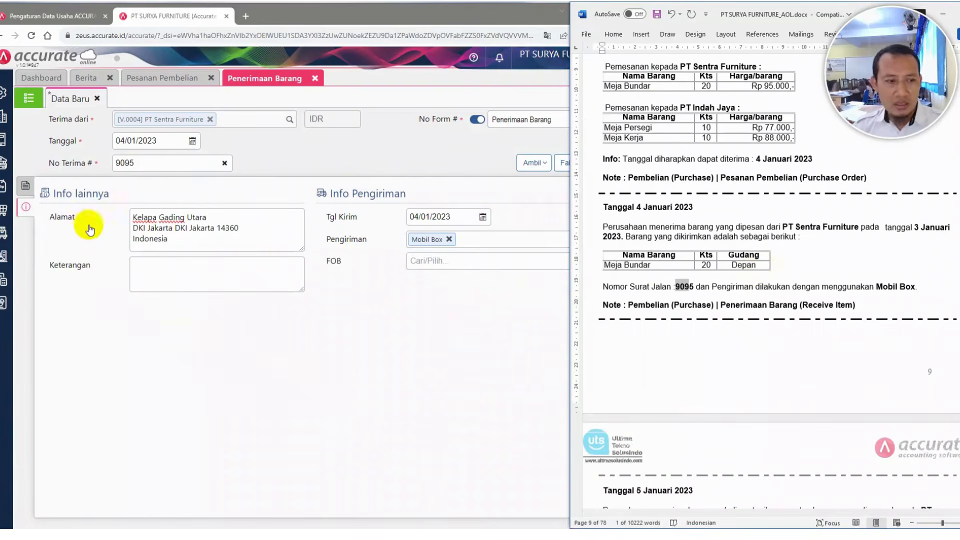
click(23, 187)
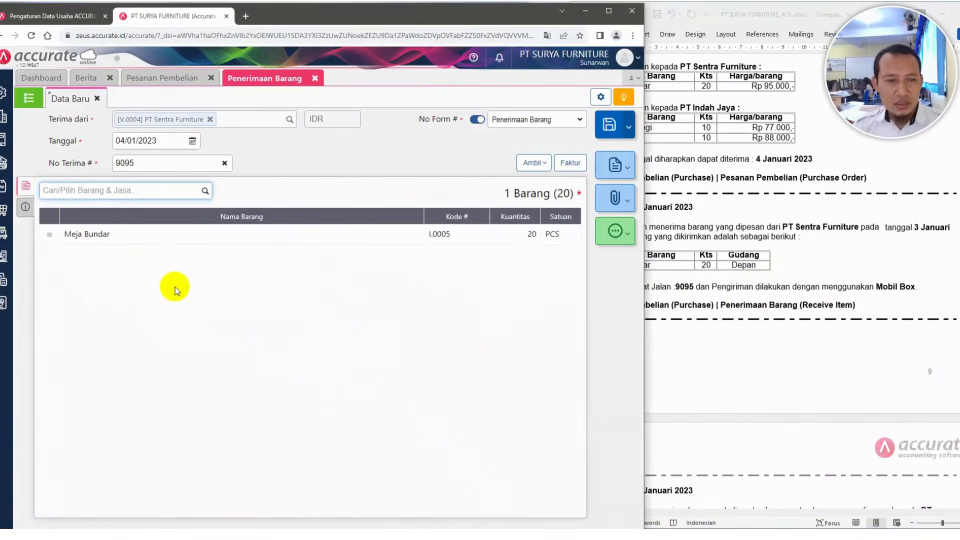
click(609, 128)
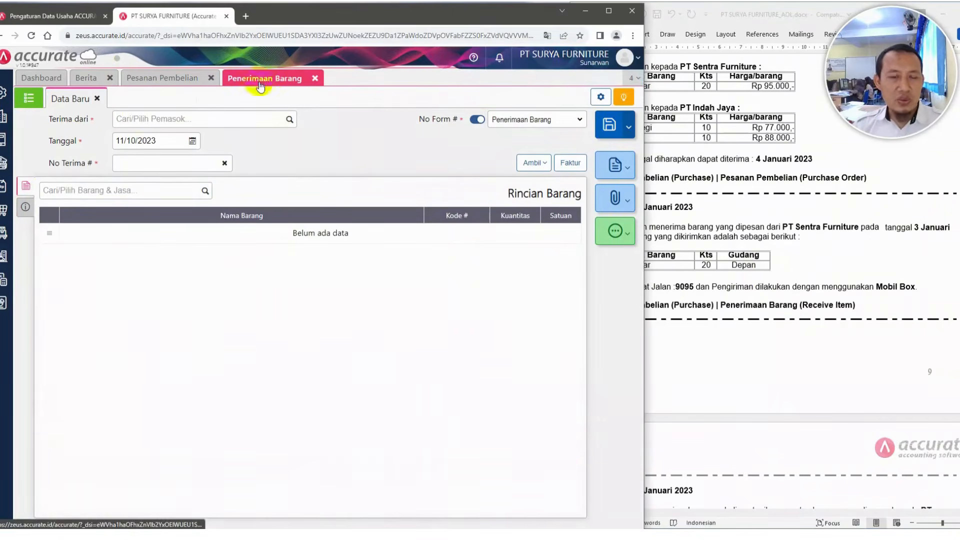
Review the following dated entries in the Word case document
click(776, 253)
scroll(782, 276, down, 1)
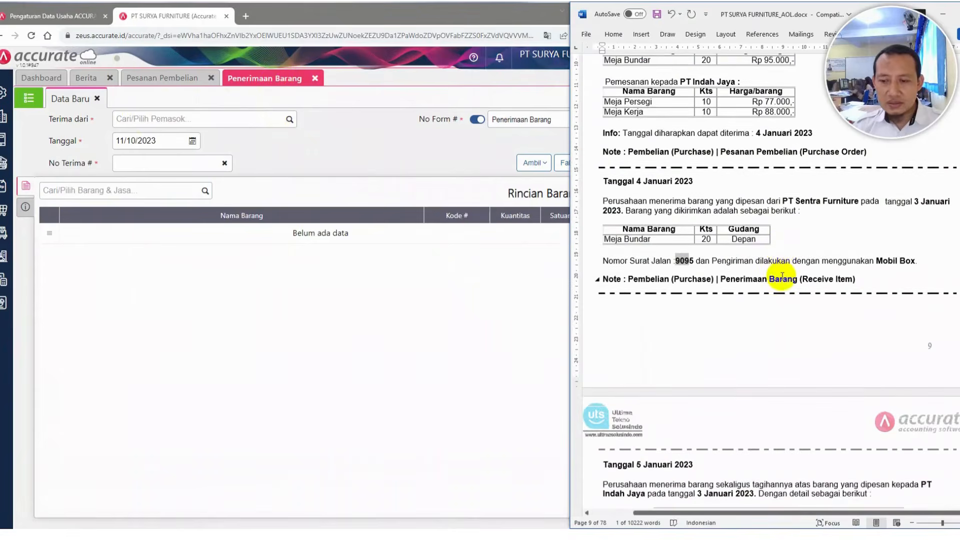
scroll(782, 276, down, 6)
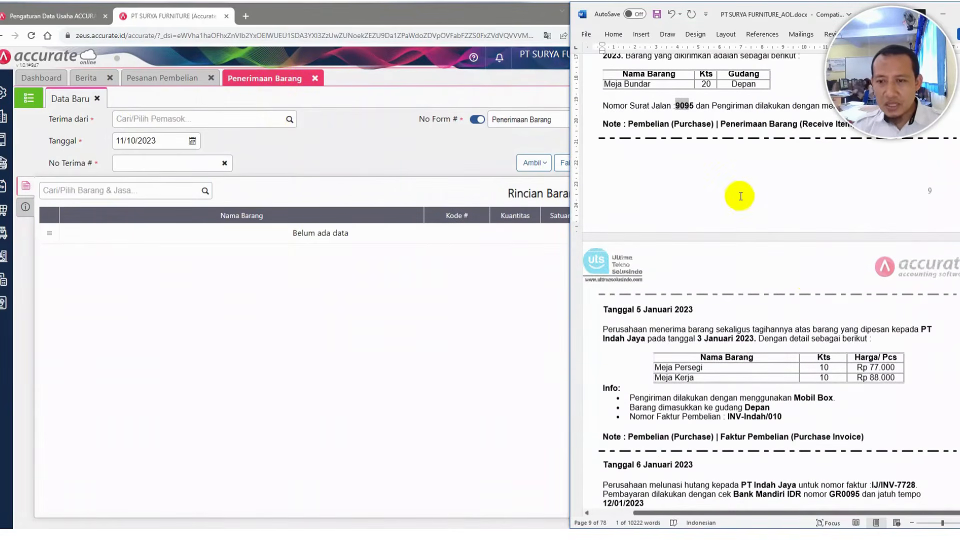
scroll(737, 195, up, 3)
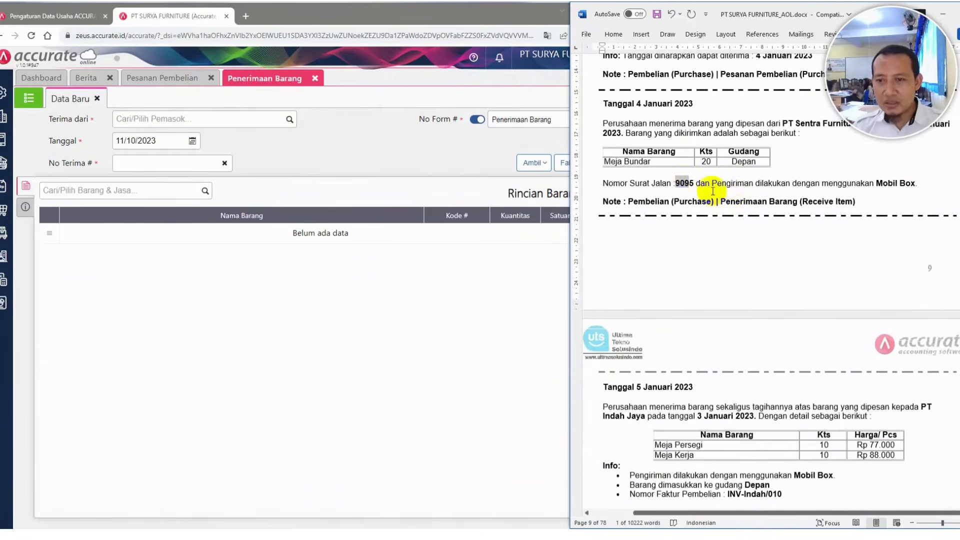
scroll(732, 183, up, 4)
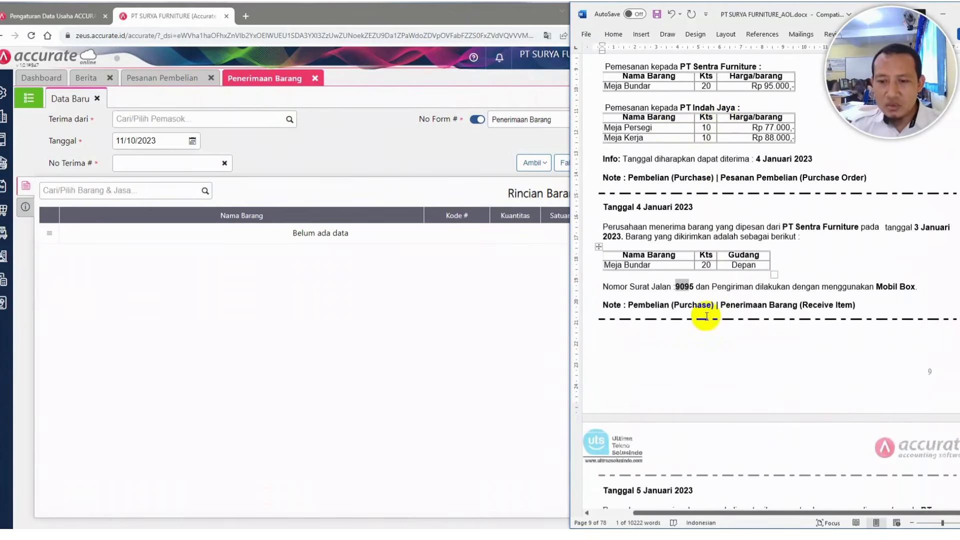
scroll(707, 316, down, 9)
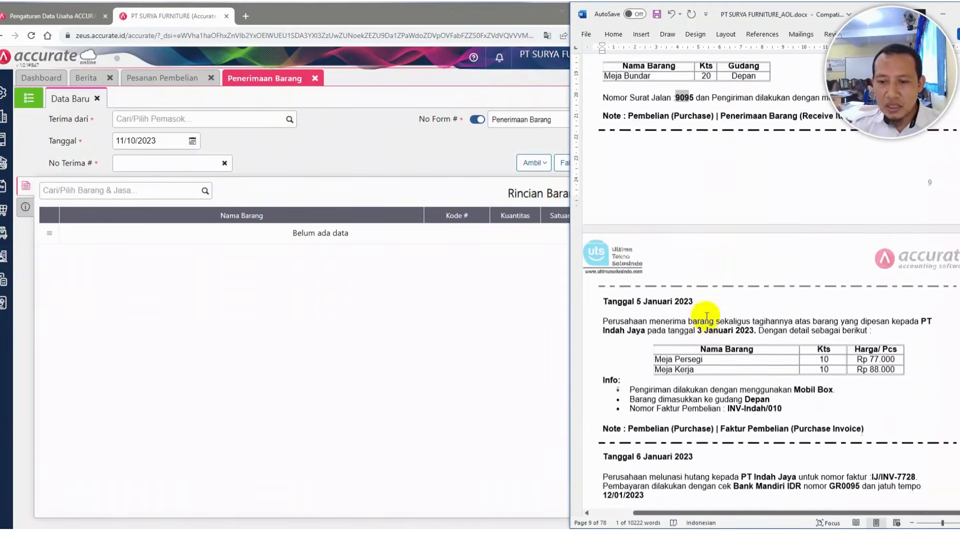
Close the goods receipt and purchase order tabs and return to the dashboard
click(313, 78)
click(315, 79)
click(214, 79)
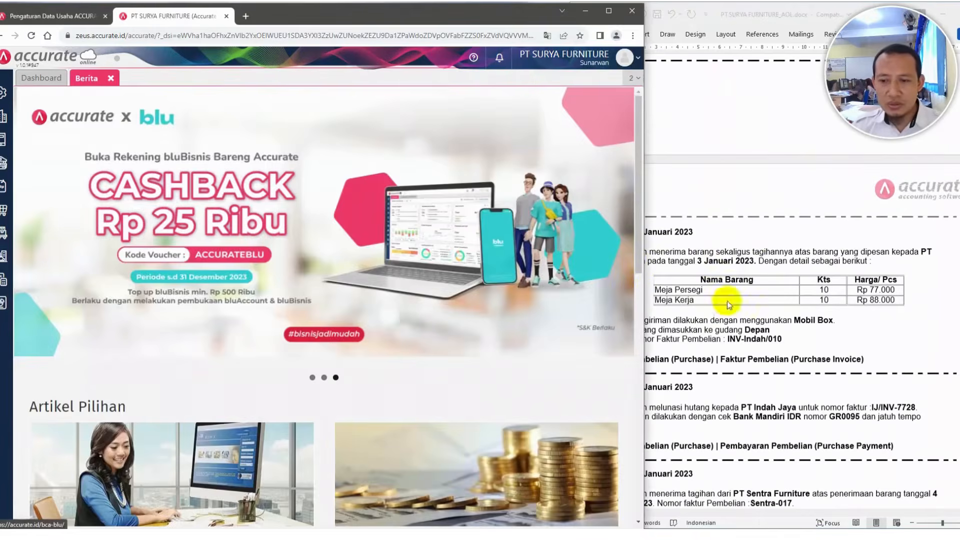
click(742, 270)
scroll(743, 271, down, 3)
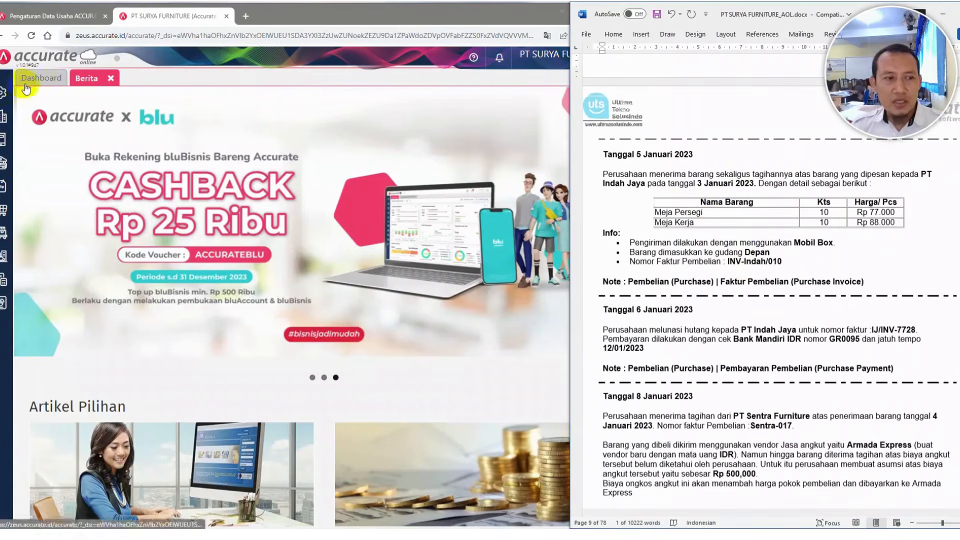
click(41, 78)
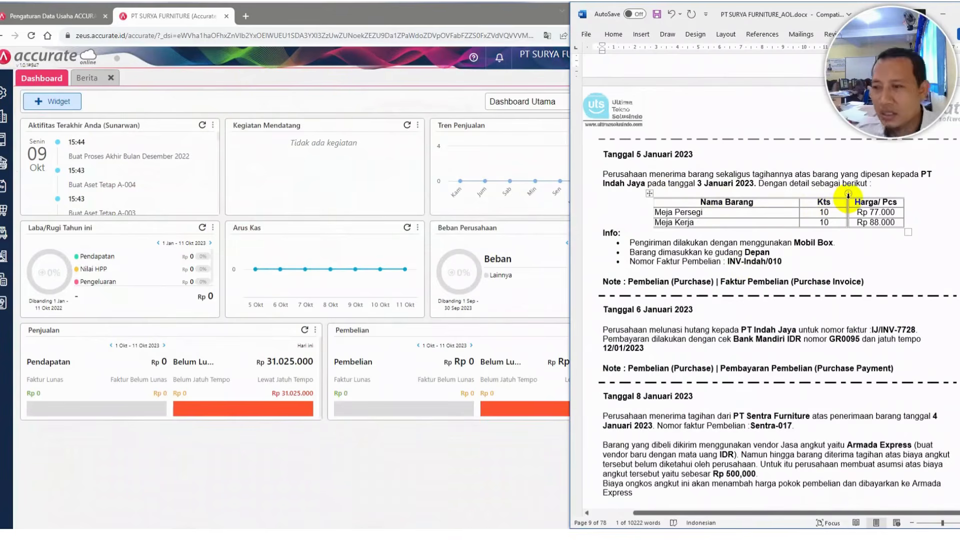
scroll(786, 150, up, 7)
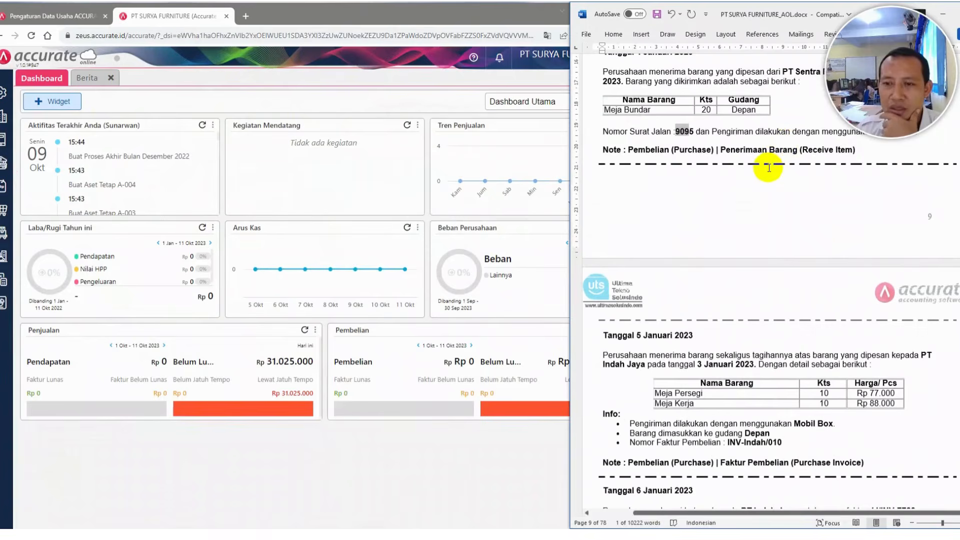
scroll(698, 262, down, 4)
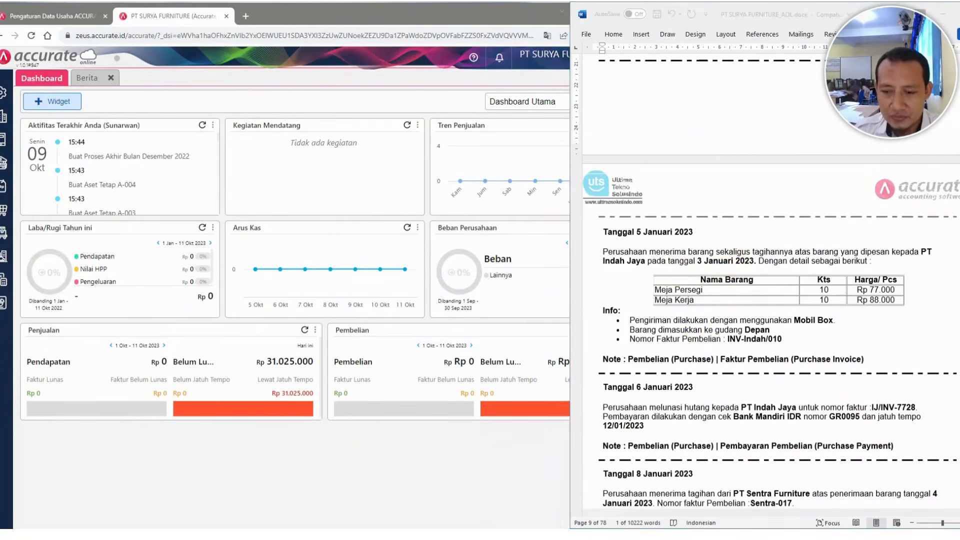
Open a new purchase invoice form from the Pembelian module
click(30, 298)
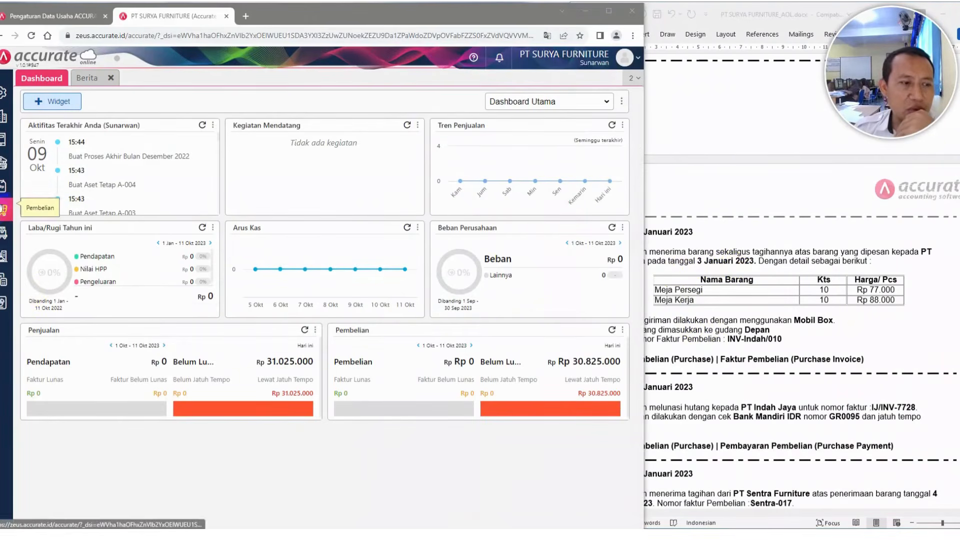
click(3, 209)
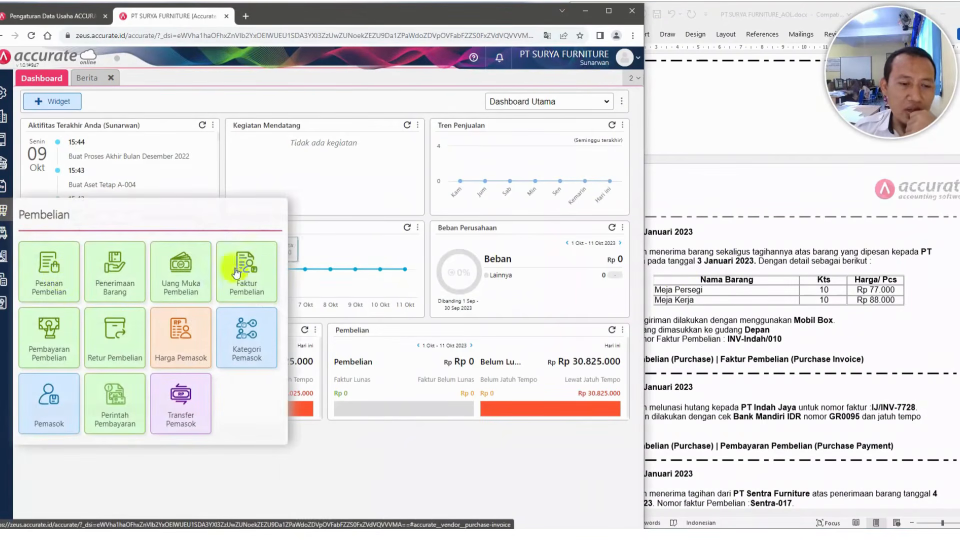
click(249, 281)
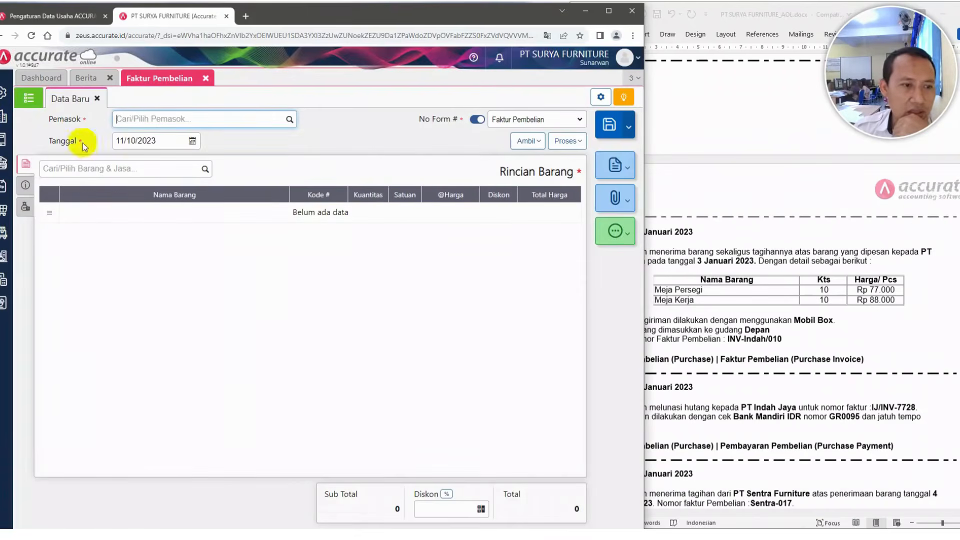
Set the invoice's supplier to PT. Indah Jaya and its date to 05/01/2023
click(289, 121)
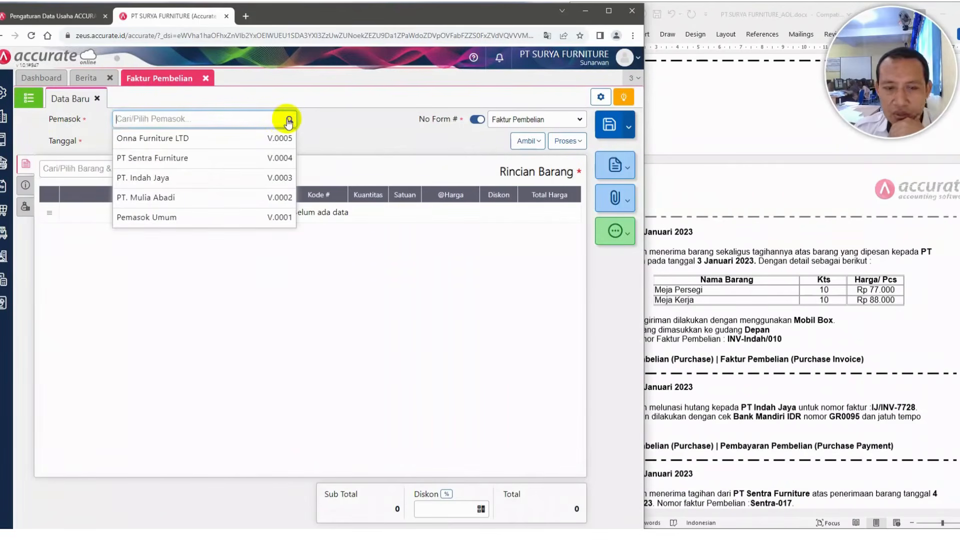
click(187, 177)
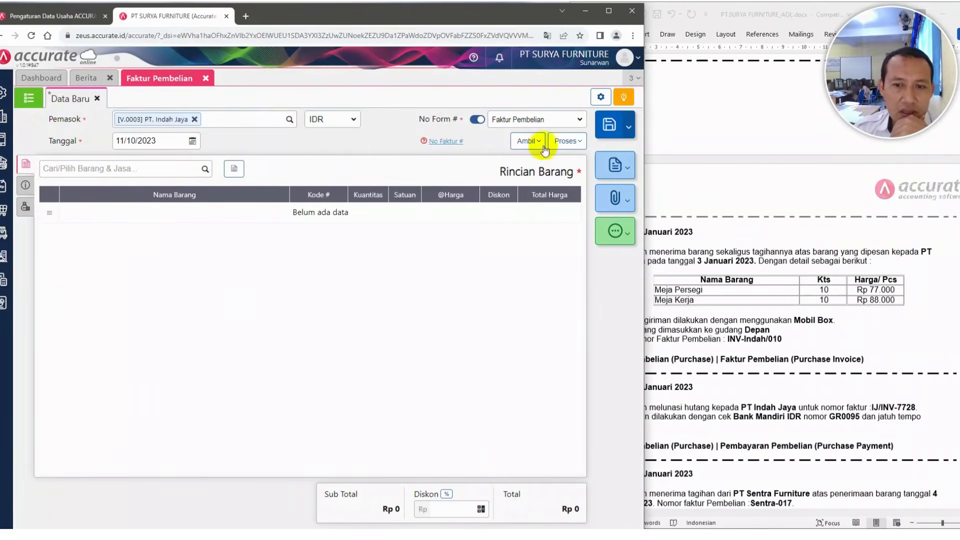
click(165, 141)
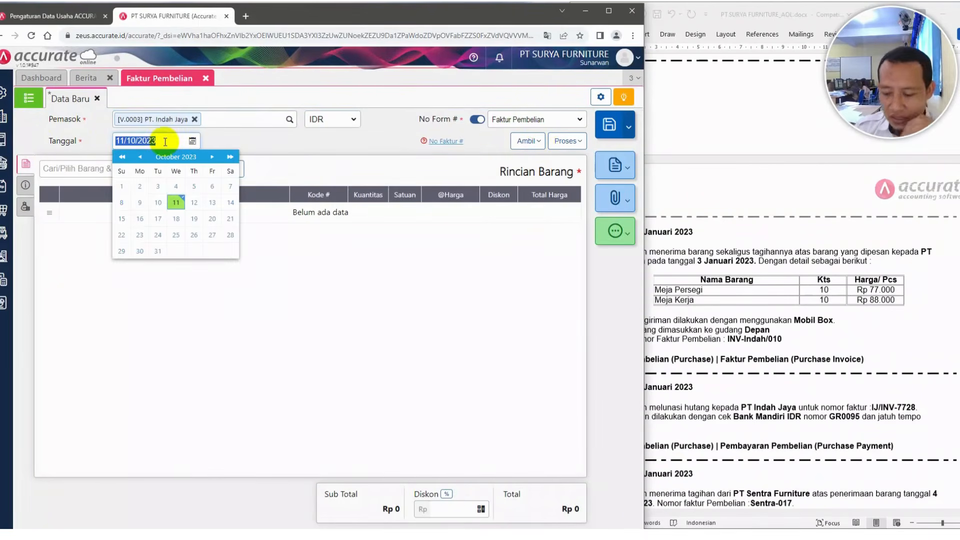
text(05/0)
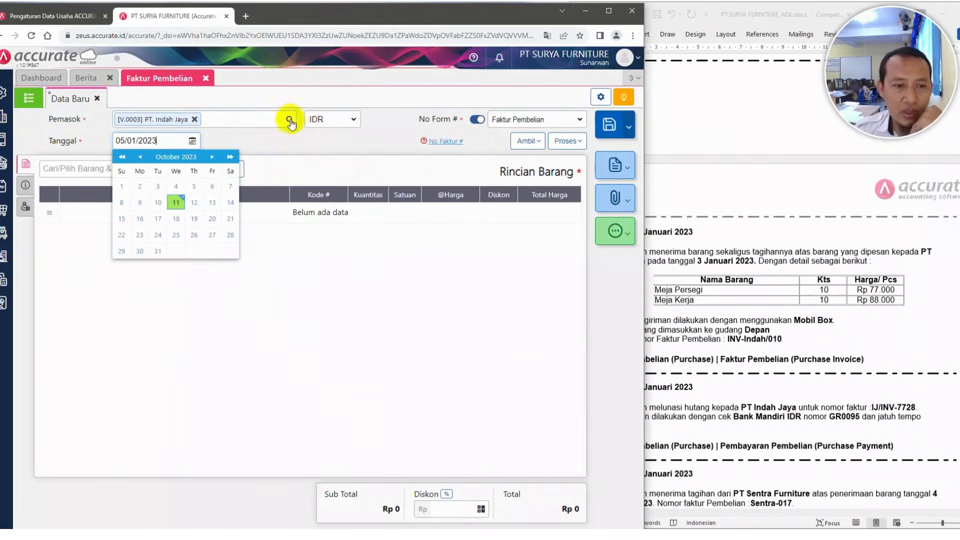
click(297, 145)
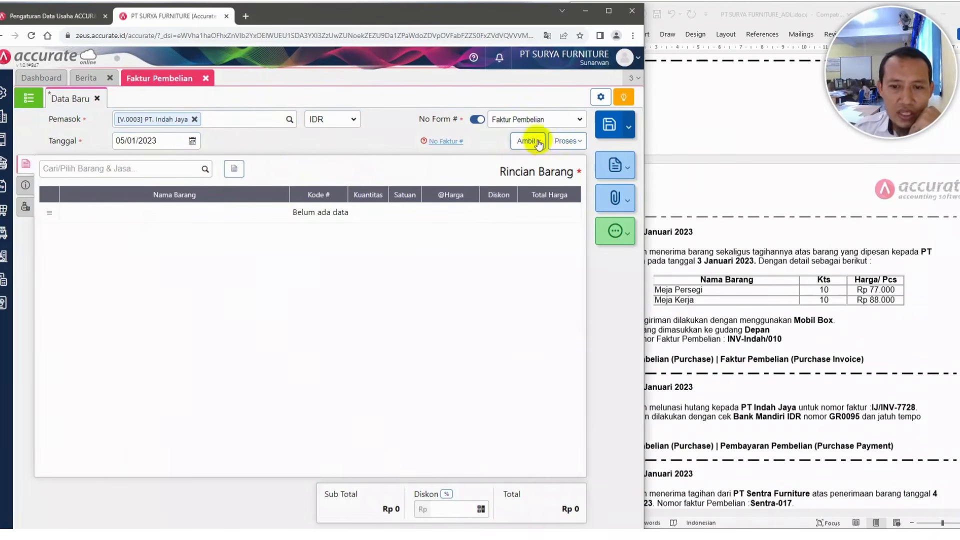
Copy the items into the invoice from purchase order PO.2023.01.00002
click(539, 144)
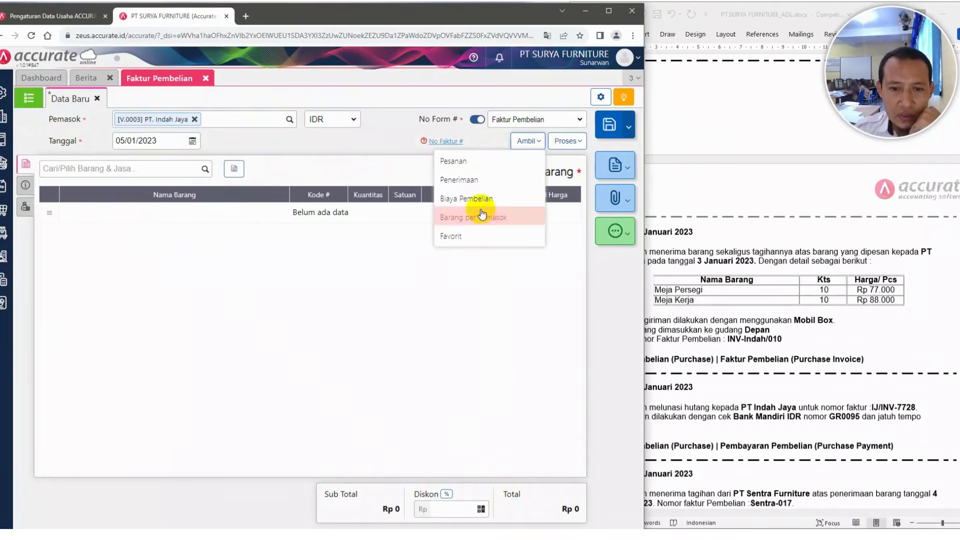
click(453, 169)
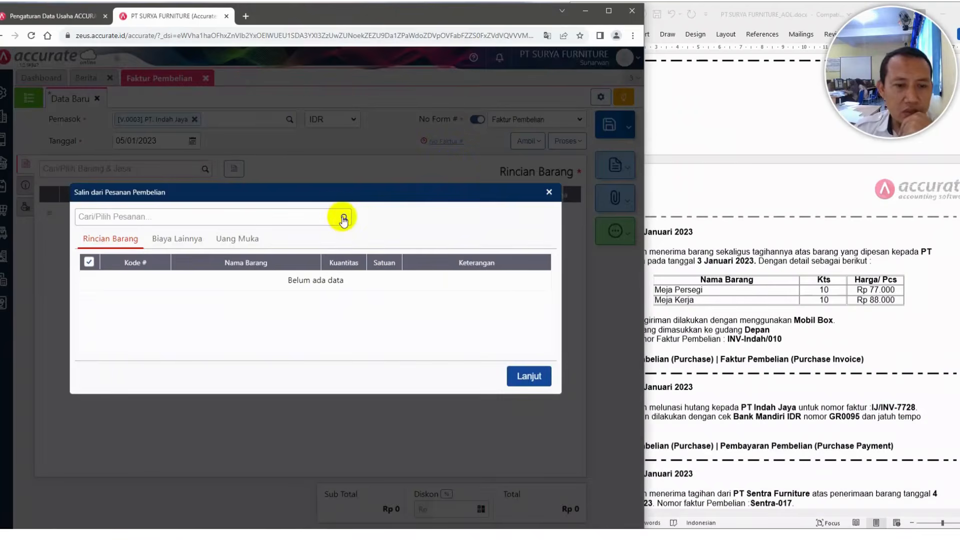
click(344, 218)
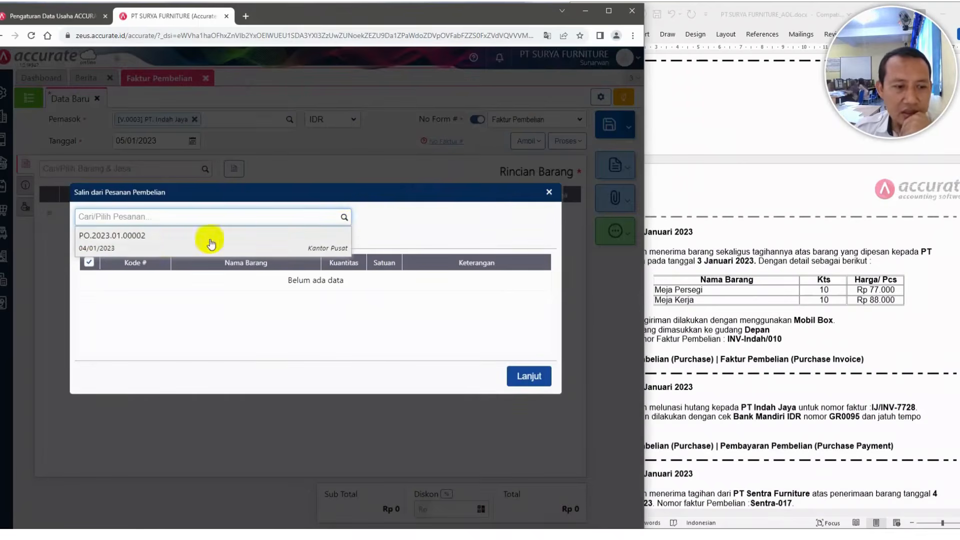
click(142, 244)
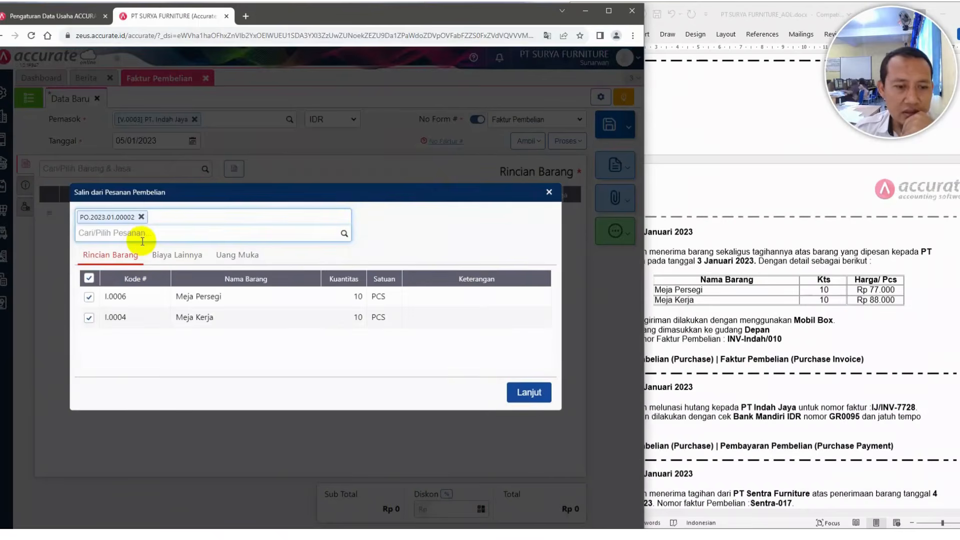
click(819, 283)
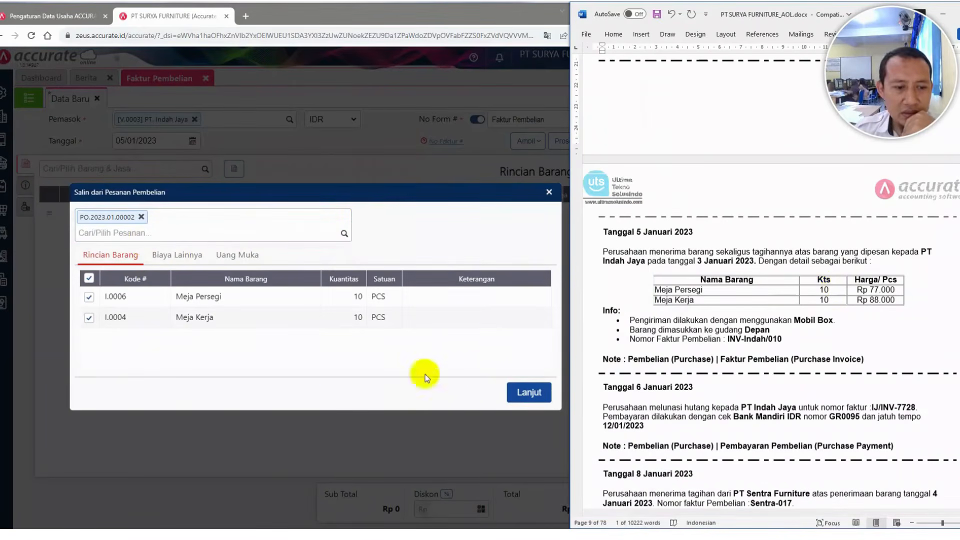
click(526, 393)
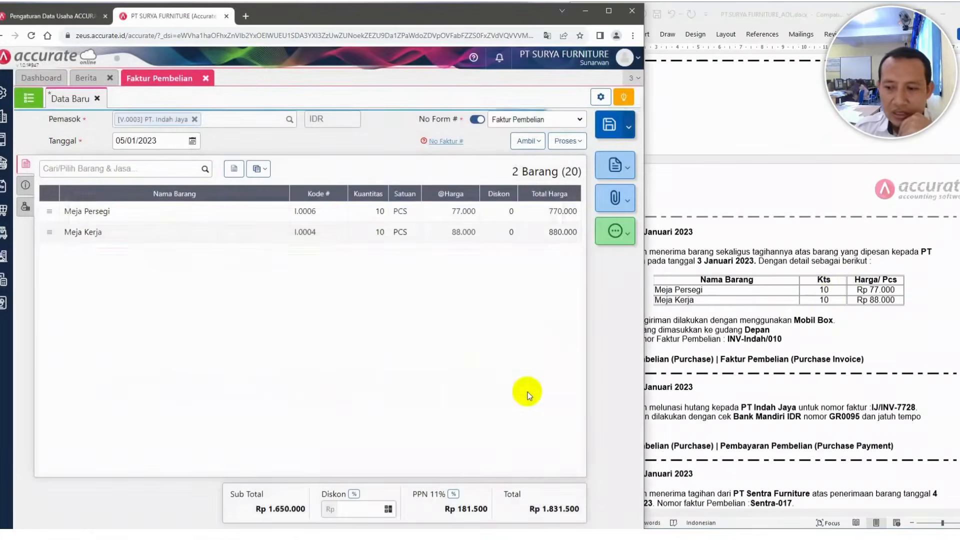
In the invoice's other info, set shipping to Mobil Box and the invoice number to INV-Indah/010
click(25, 186)
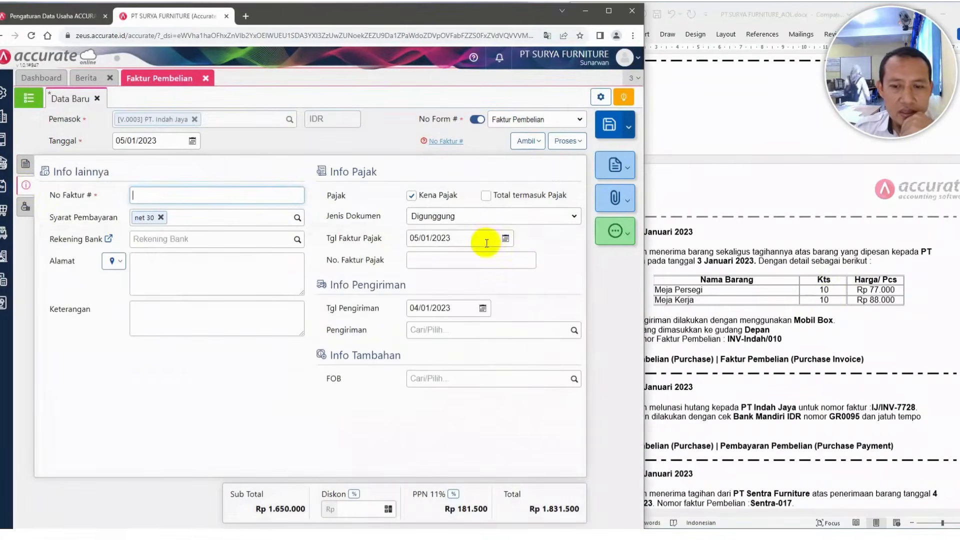
click(453, 330)
text(mobil)
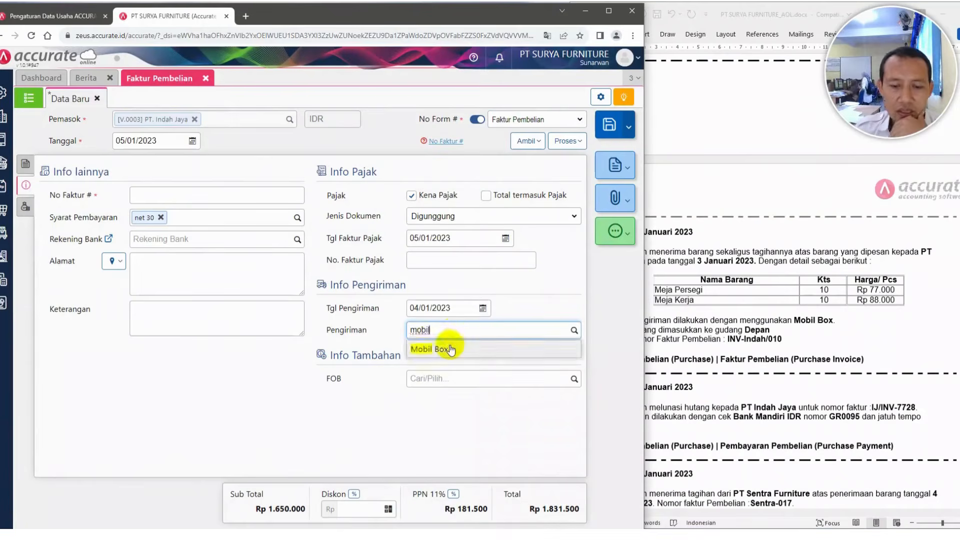
click(452, 345)
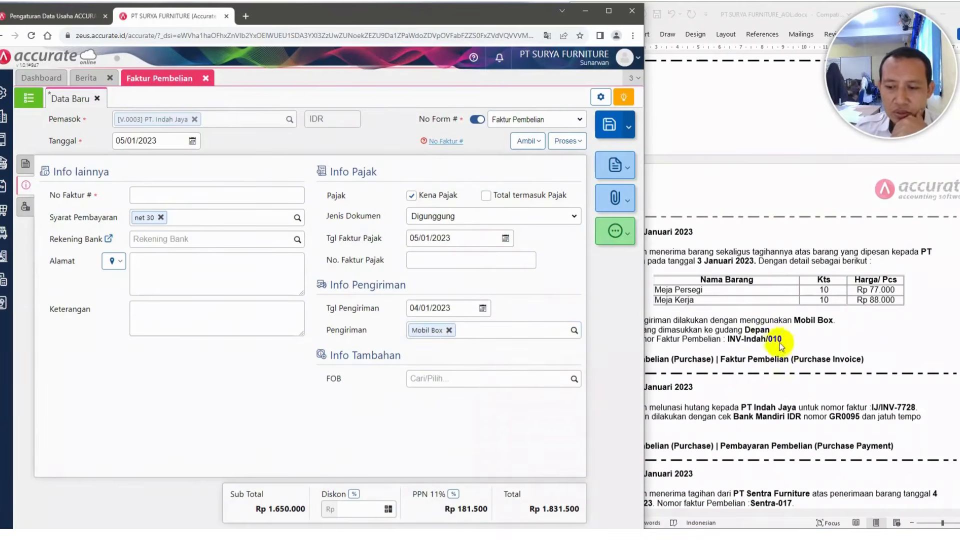
click(806, 343)
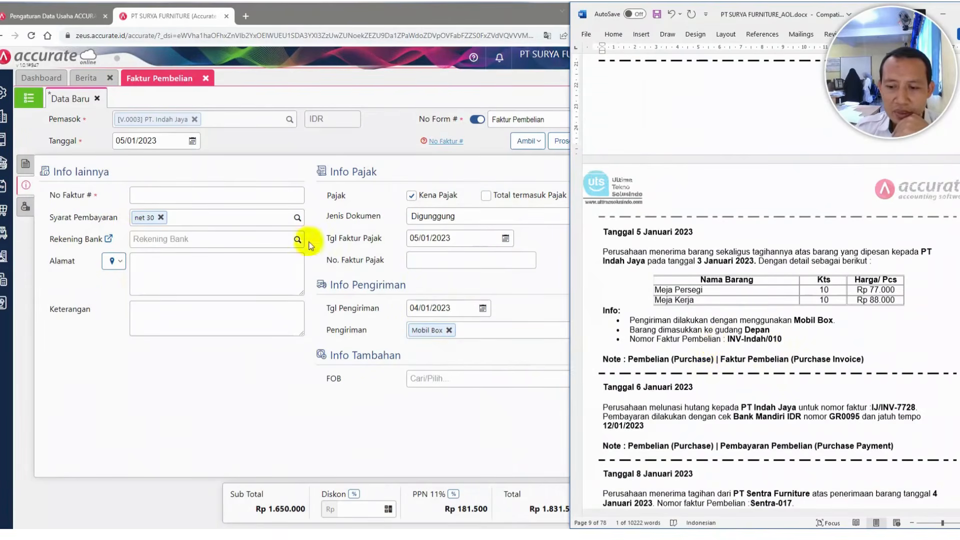
click(206, 201)
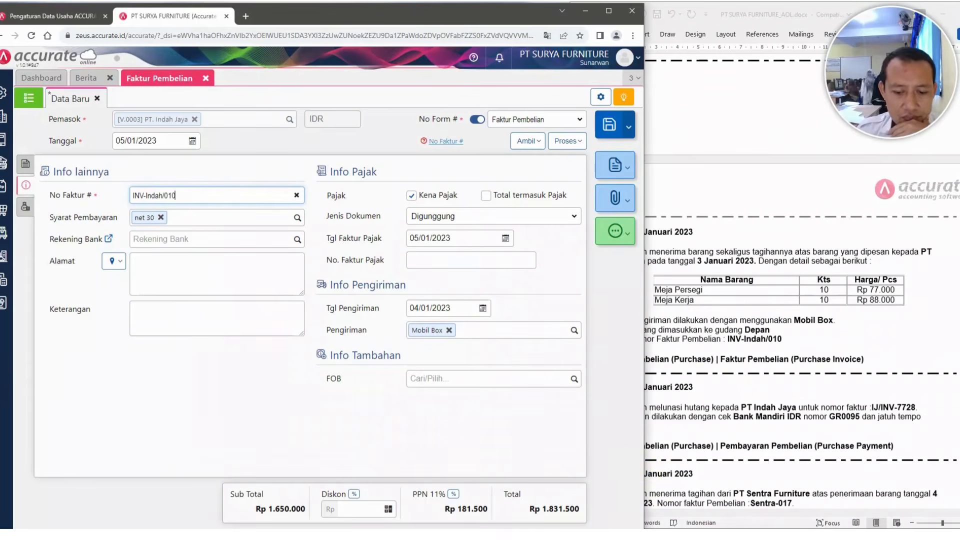
Set the invoice's shipping date to 05/01/2023
click(706, 272)
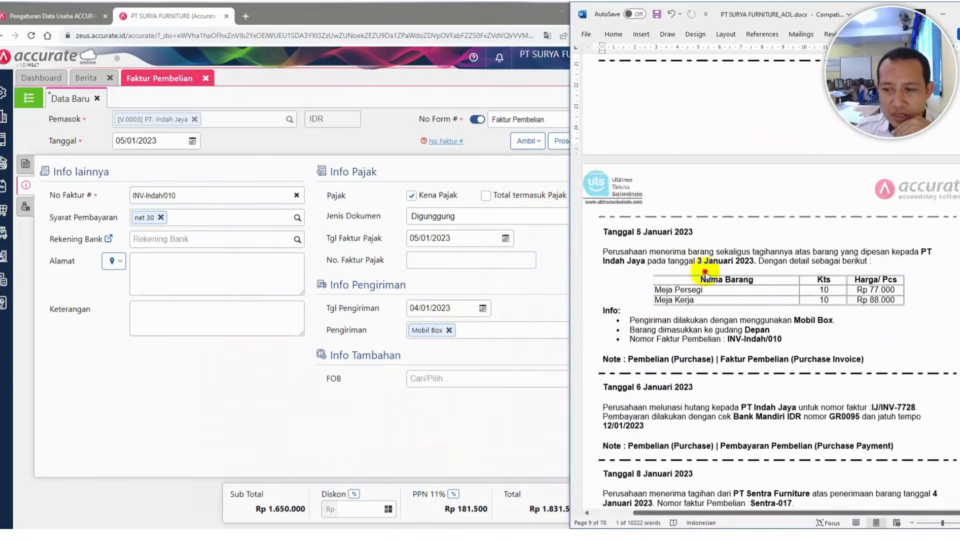
click(460, 310)
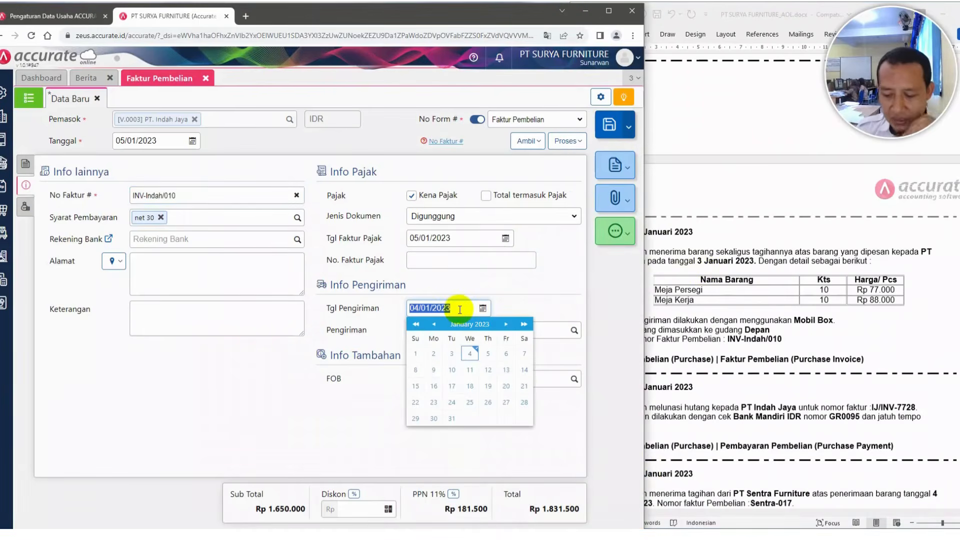
text(05/01/2023)
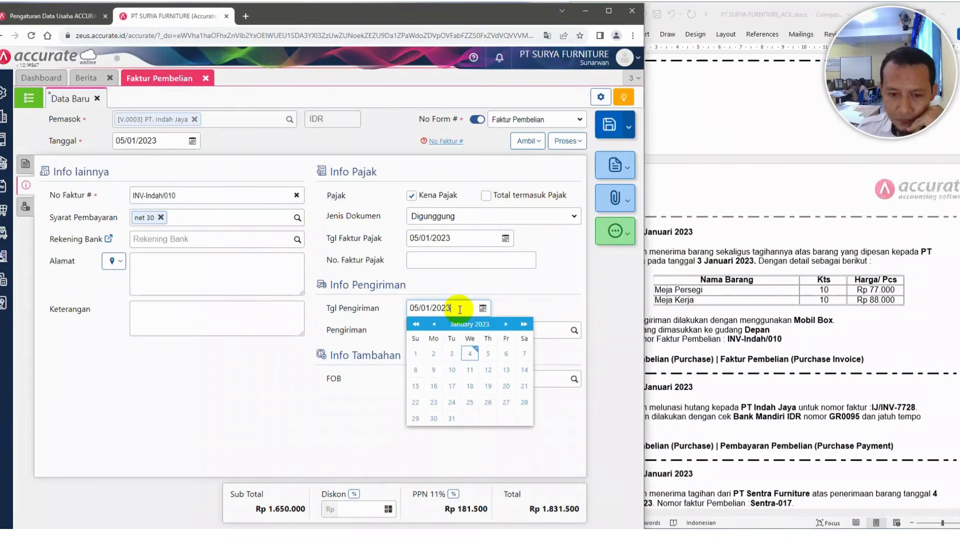
click(552, 288)
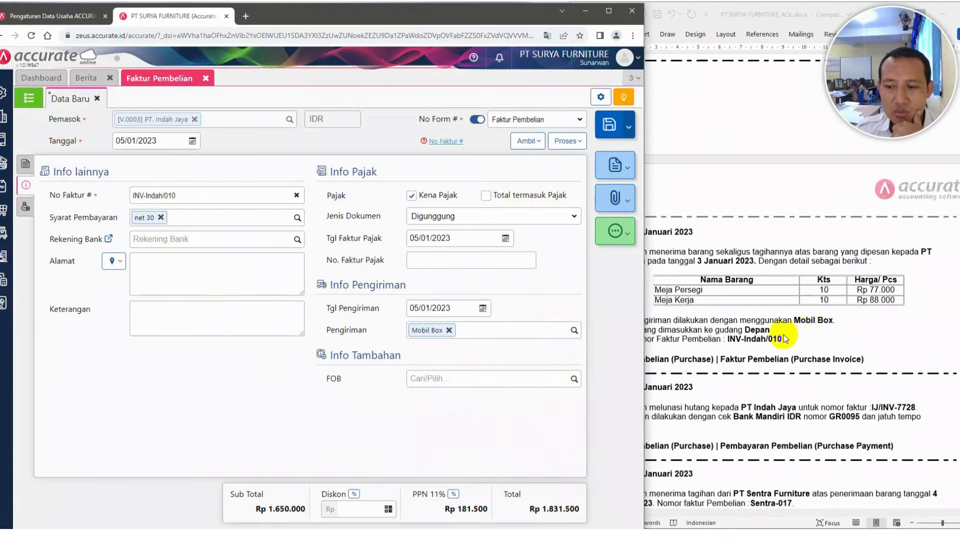
click(806, 332)
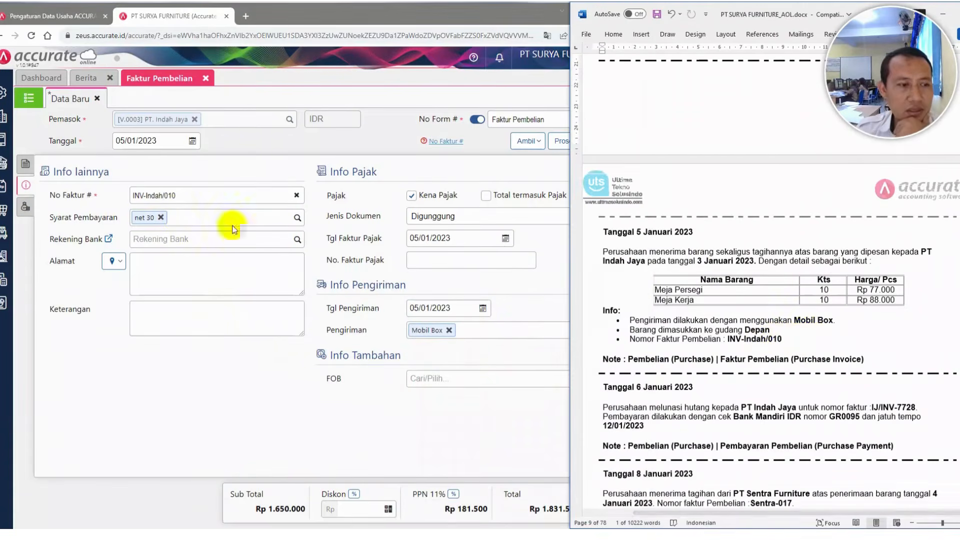
Change the warehouse of all invoice items to Depan
click(26, 165)
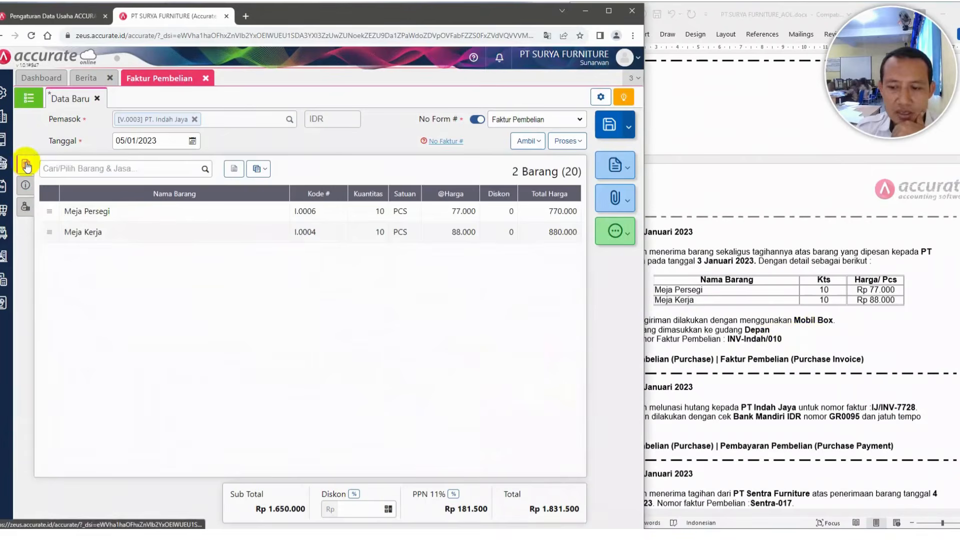
click(266, 170)
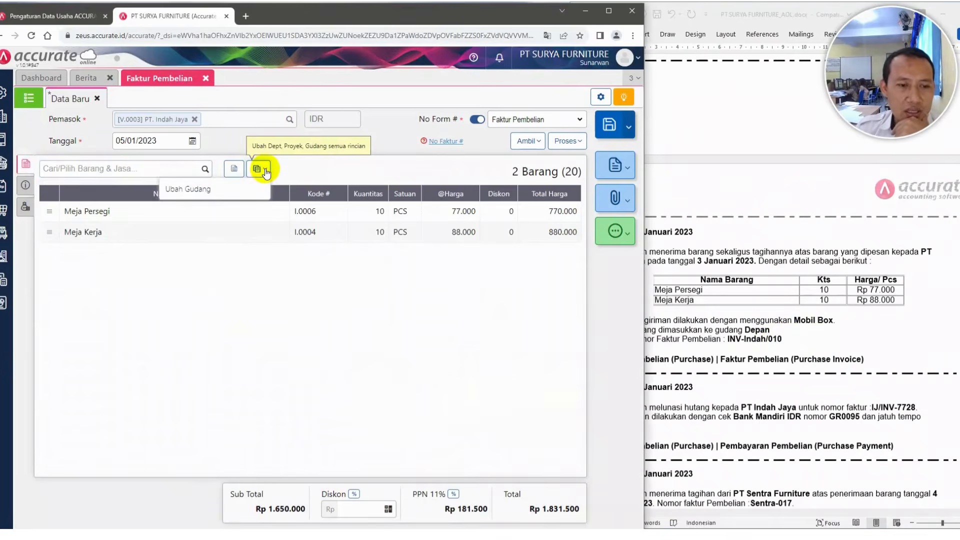
click(194, 188)
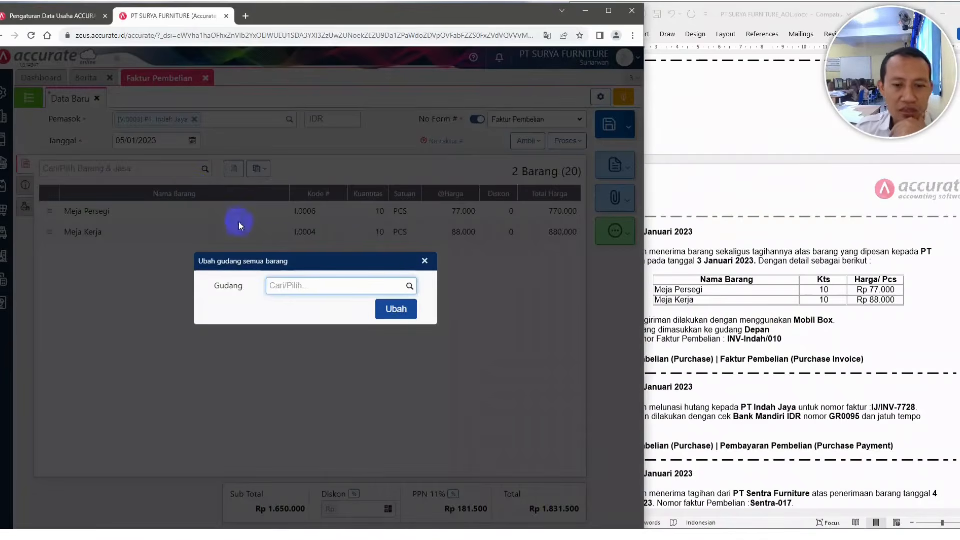
text(d)
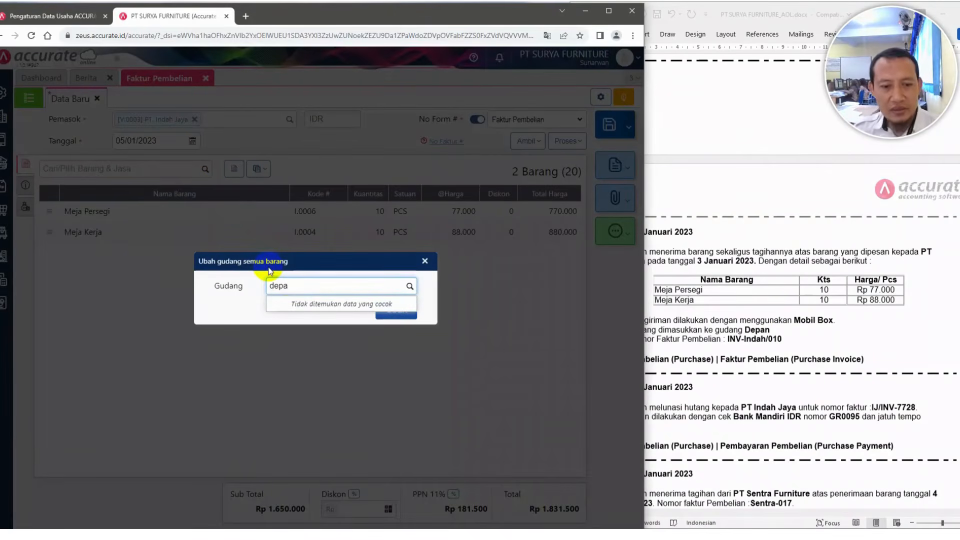
text(epa)
click(291, 305)
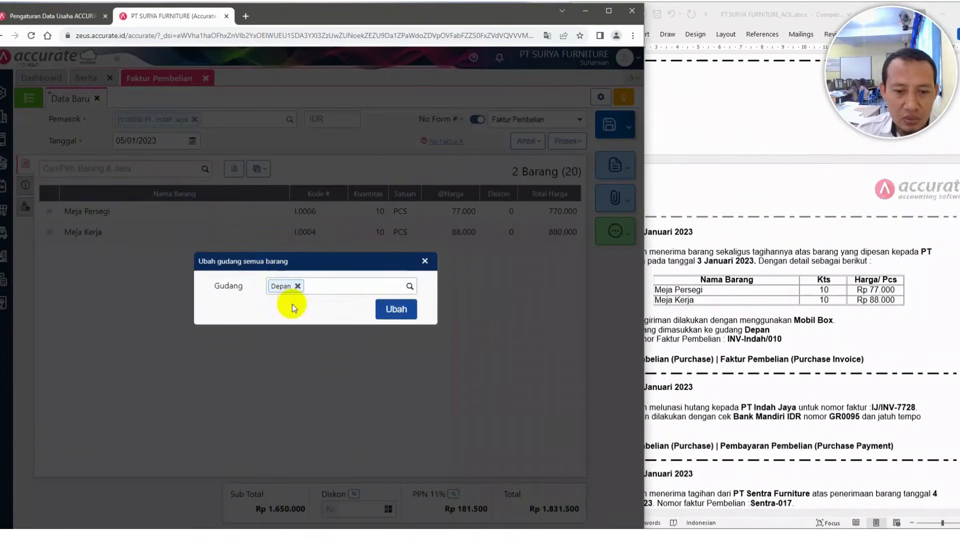
click(395, 309)
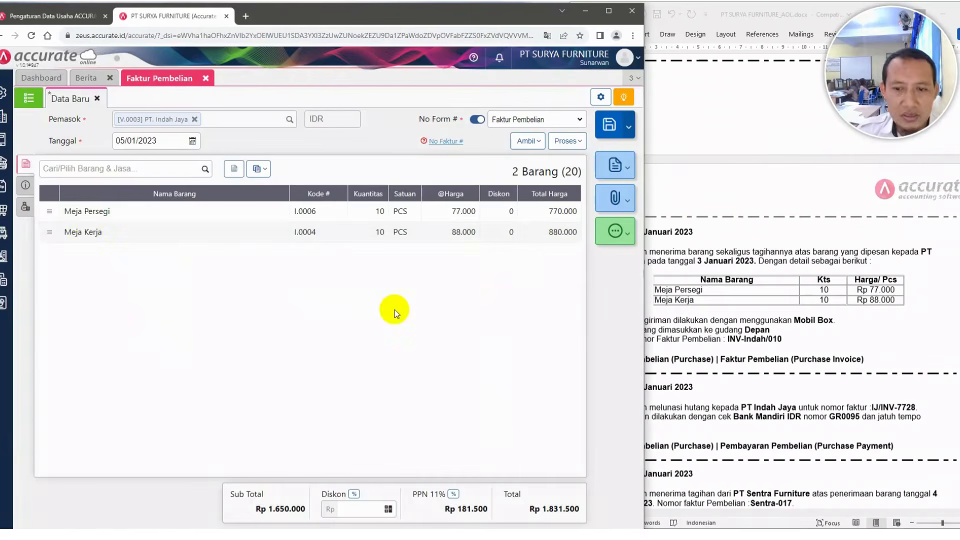
Fill in the supplier's address from its saved address and return to the item details
click(26, 186)
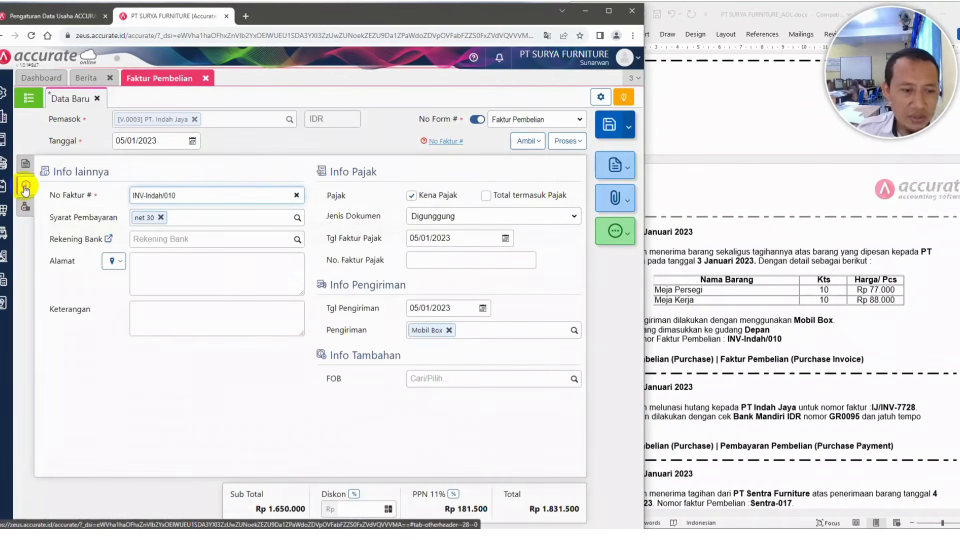
click(123, 262)
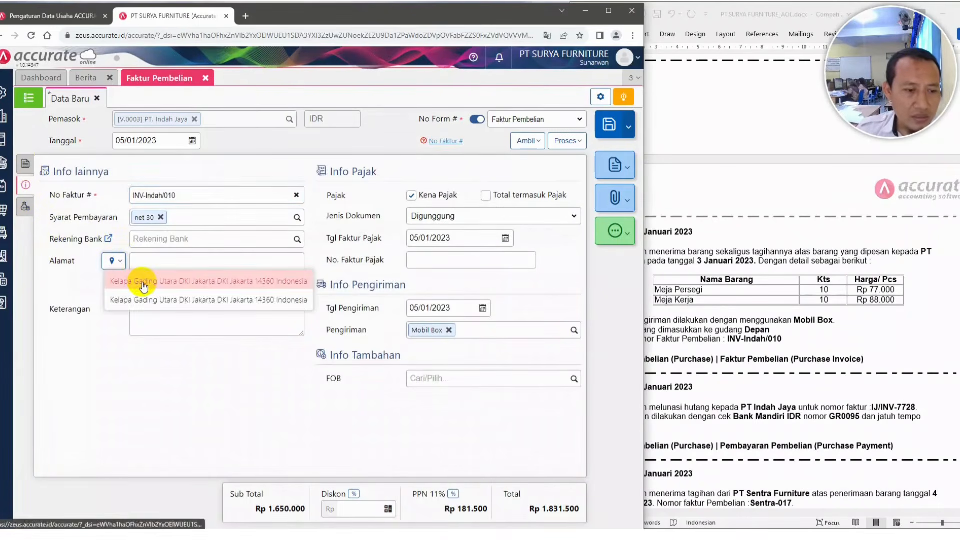
click(143, 283)
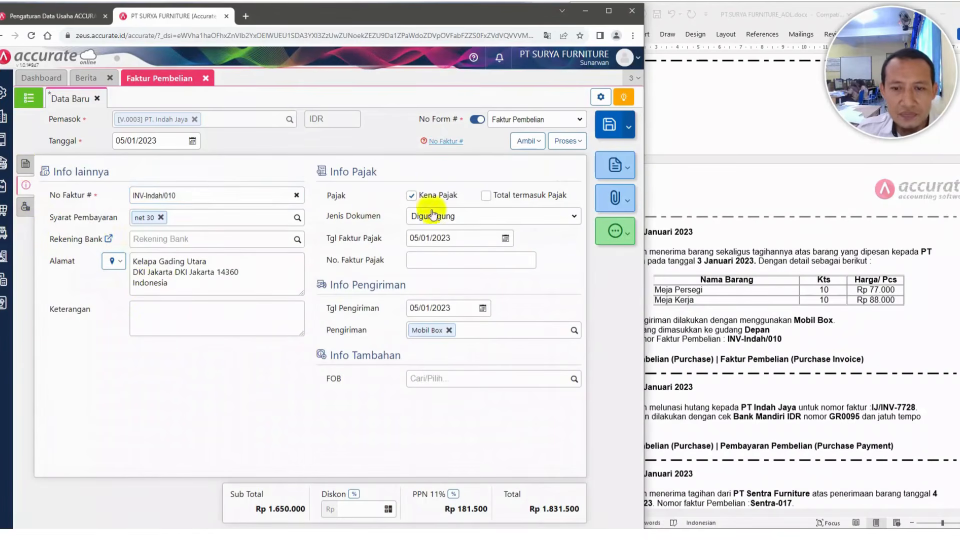
click(744, 202)
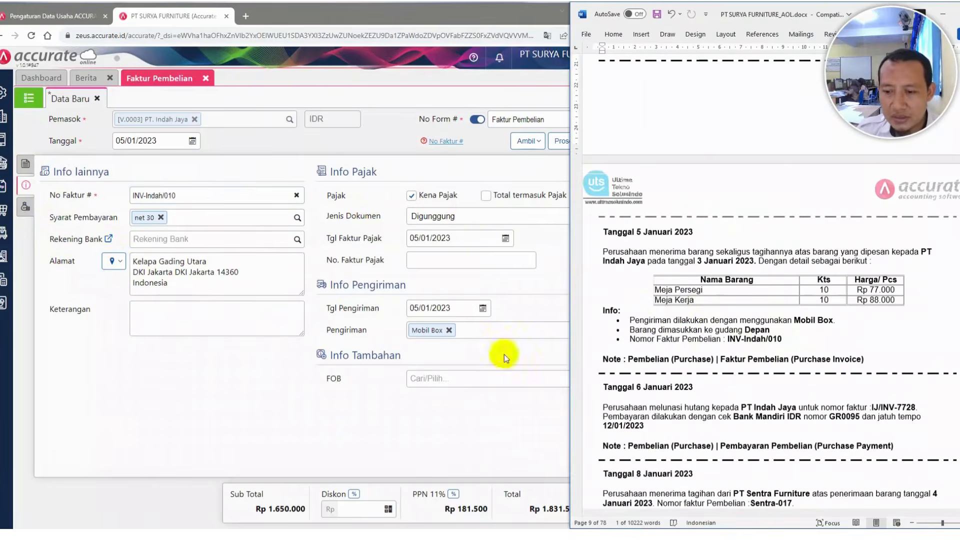
click(26, 167)
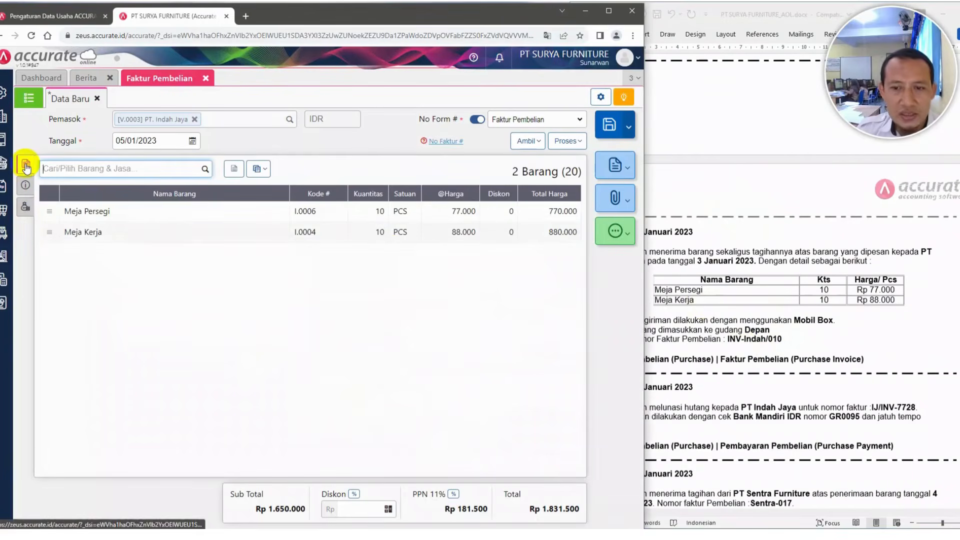
Save the purchase invoice from PT. Indah Jaya
click(611, 127)
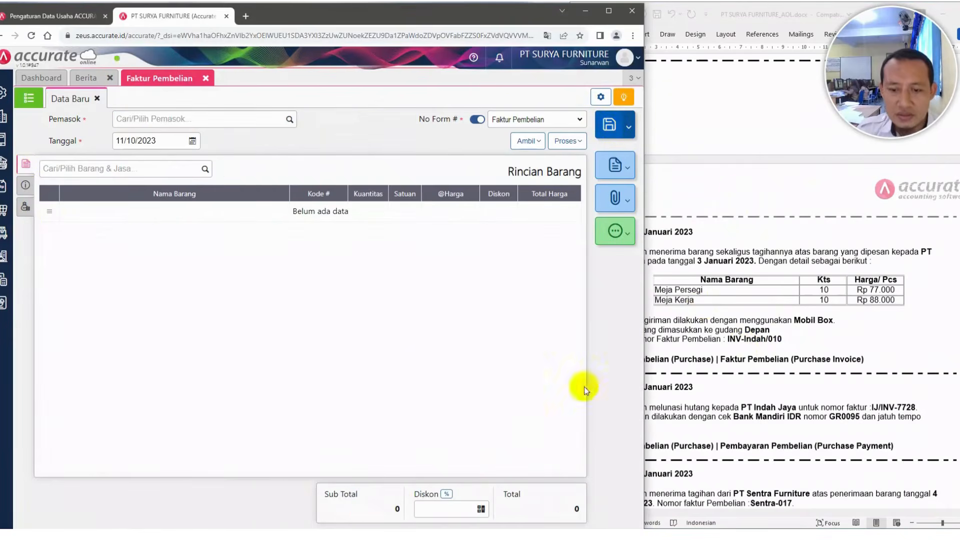
click(759, 301)
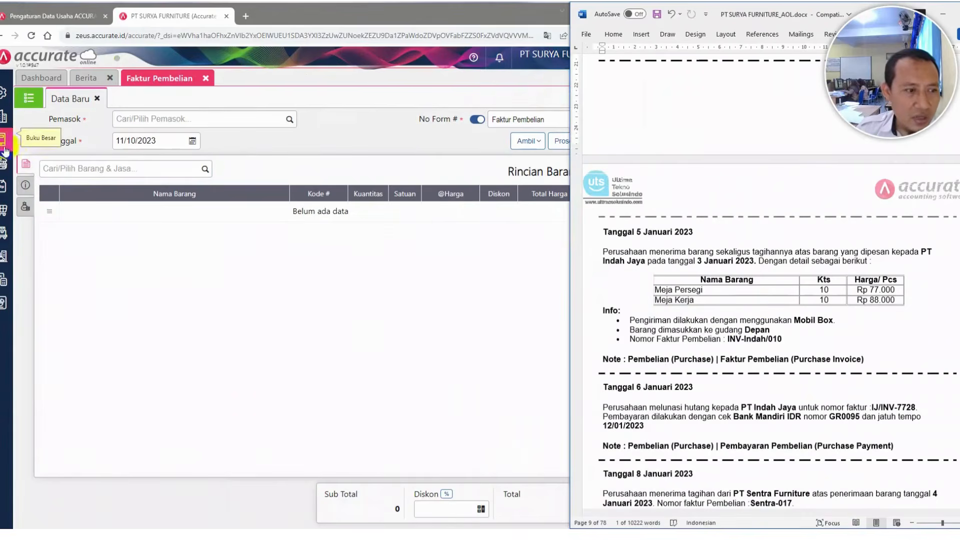
Display the Keseluruhan Jurnal general-ledger report from 01/01/2023 to 11/10/2023 and enlarge it to review the journals
click(4, 306)
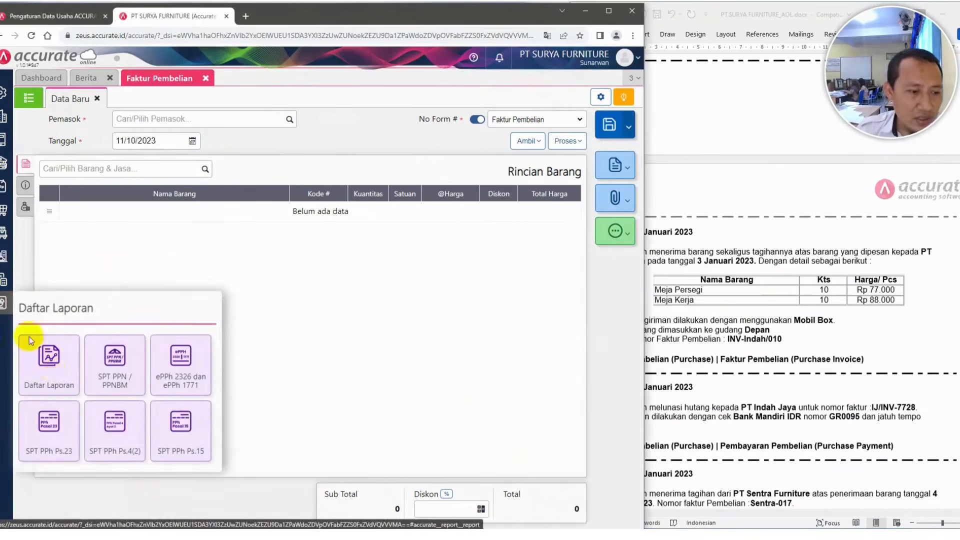
click(50, 369)
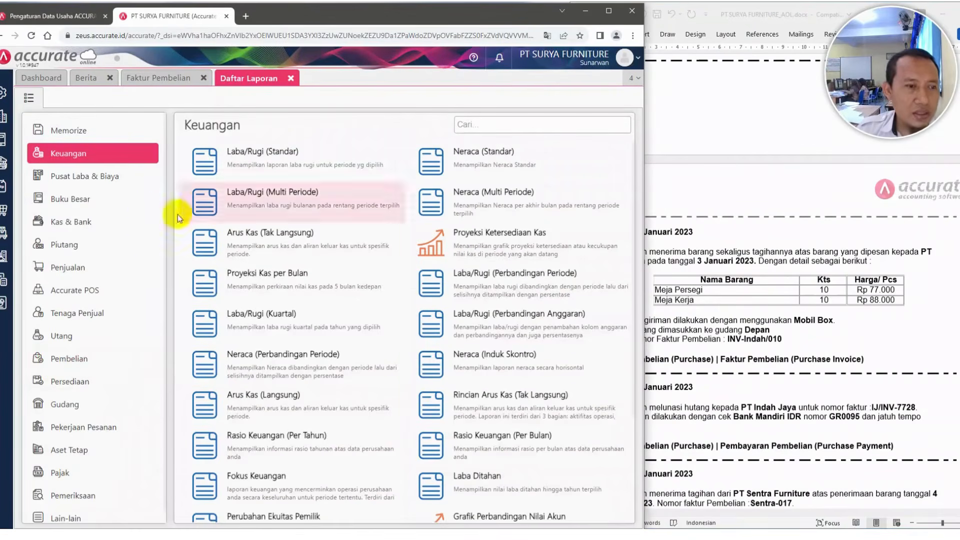
click(74, 205)
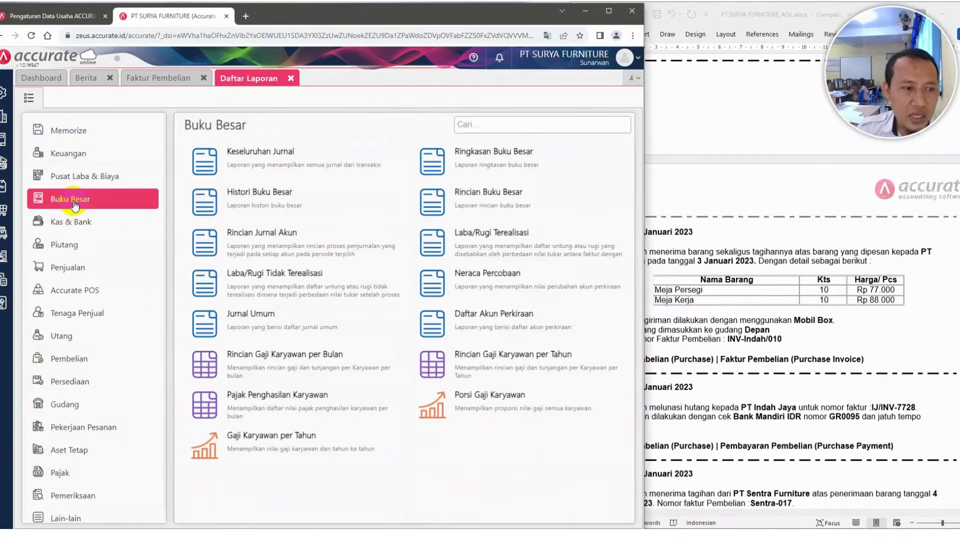
click(256, 159)
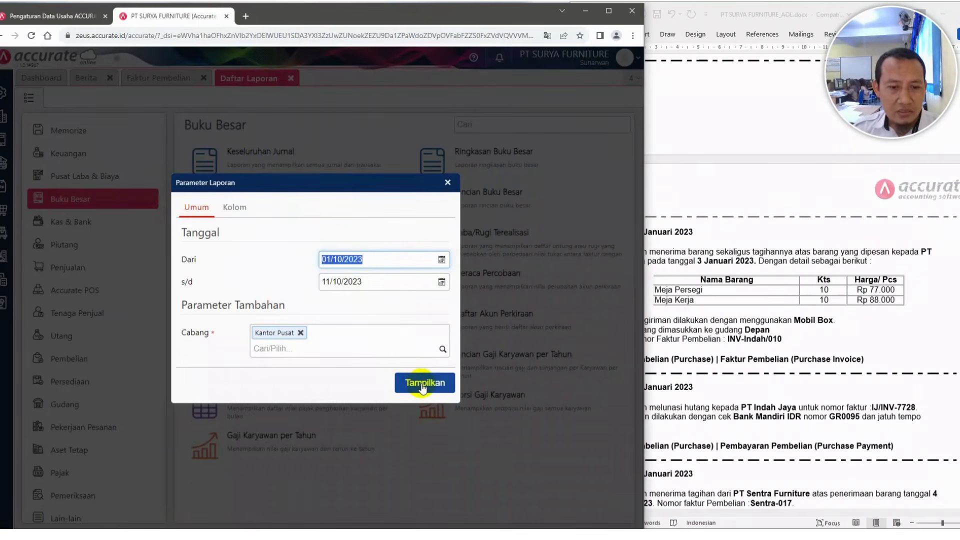
text(0)
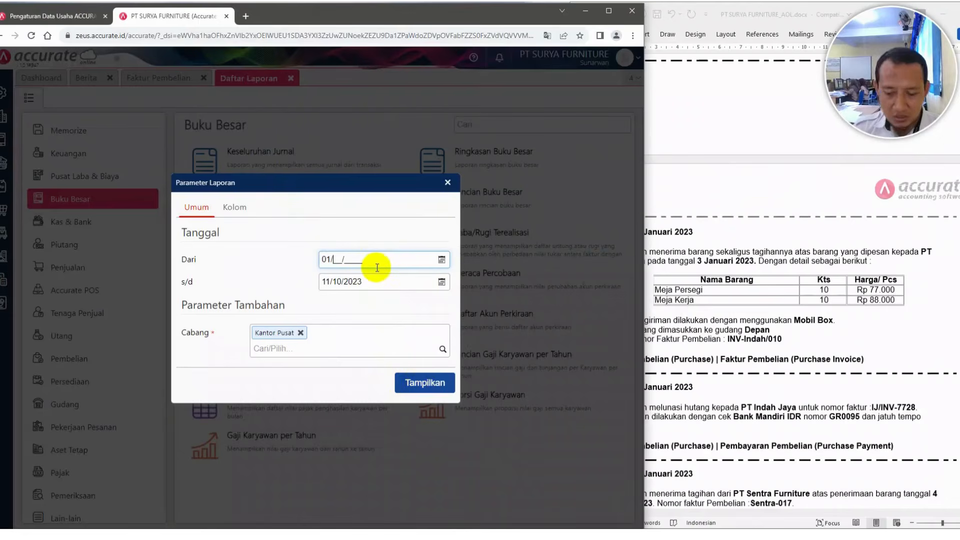
text(1/01/2023)
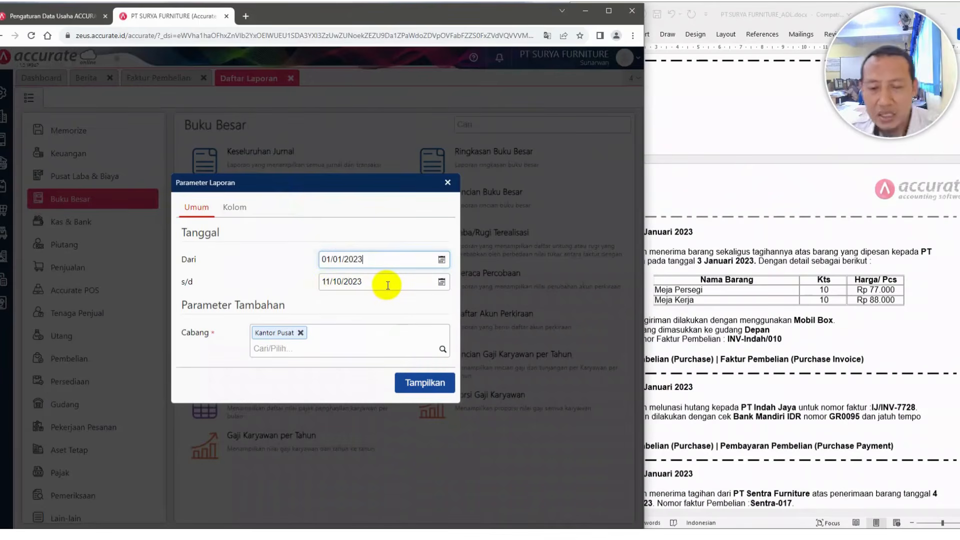
click(431, 383)
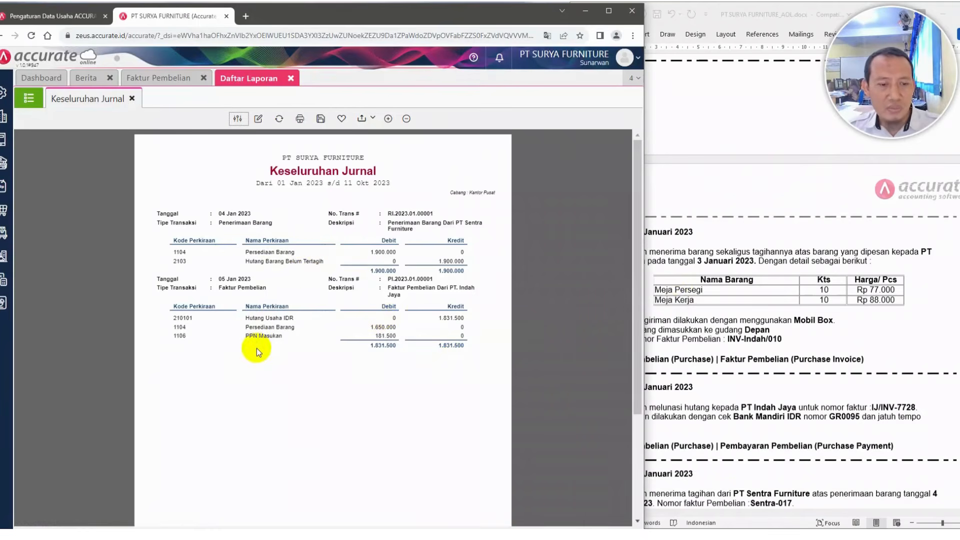
click(388, 120)
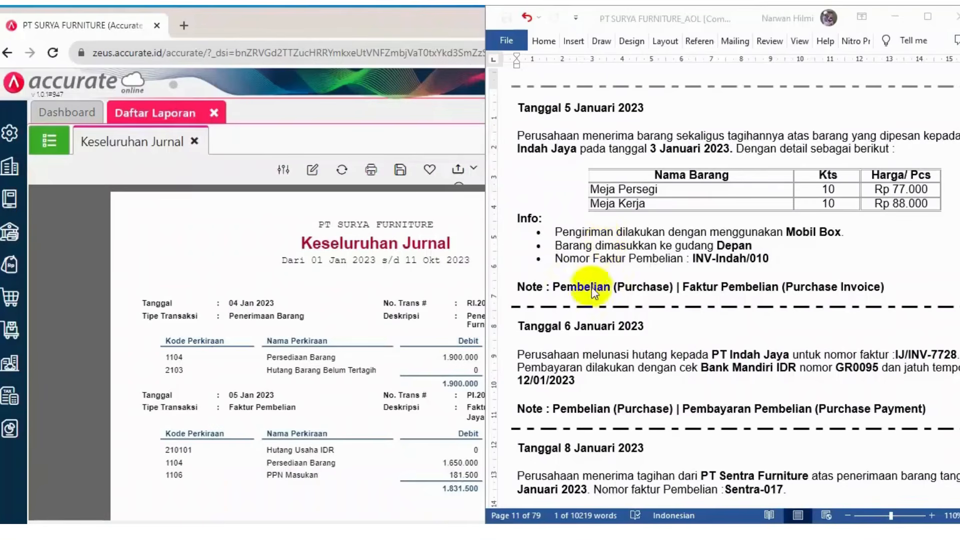
Start a new purchase payment to supplier PT. Indah Jaya
scroll(645, 318, down, 4)
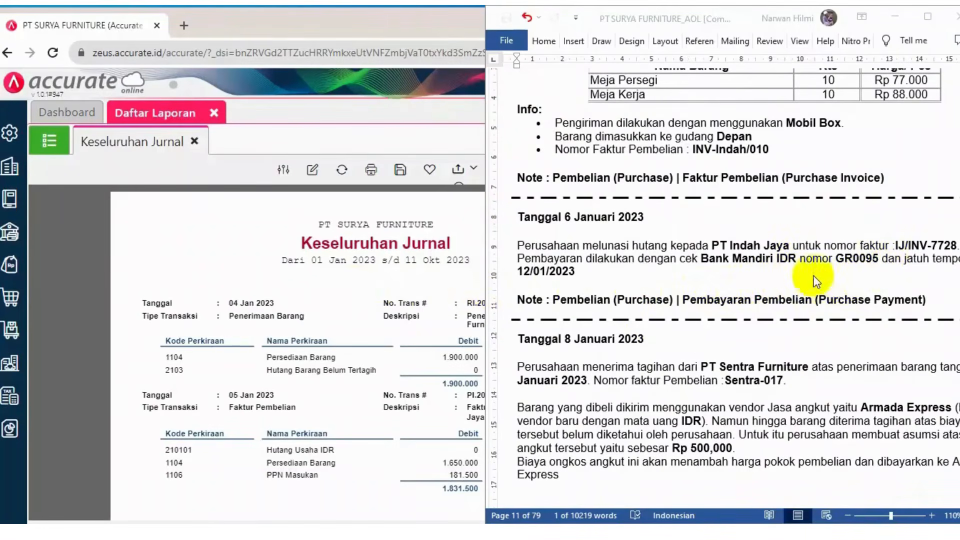
click(4, 305)
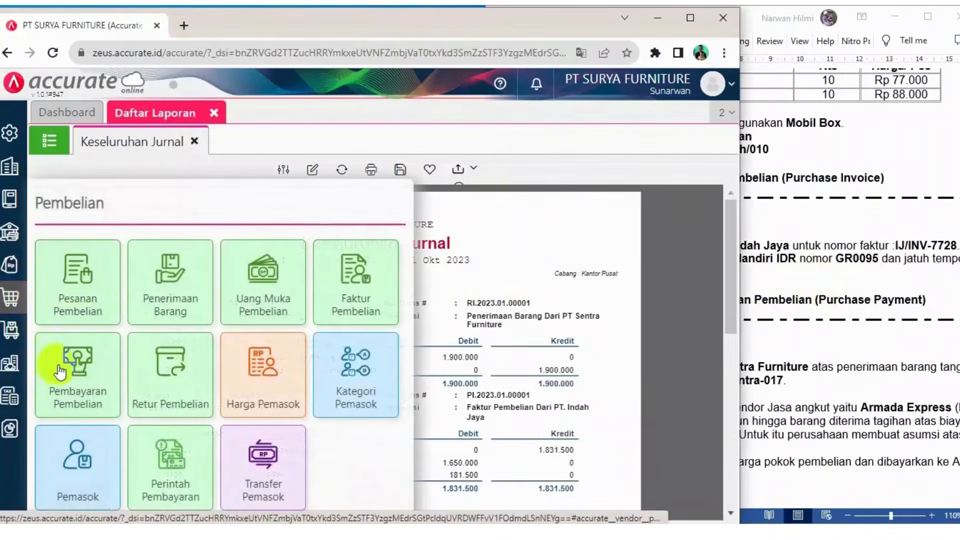
click(75, 381)
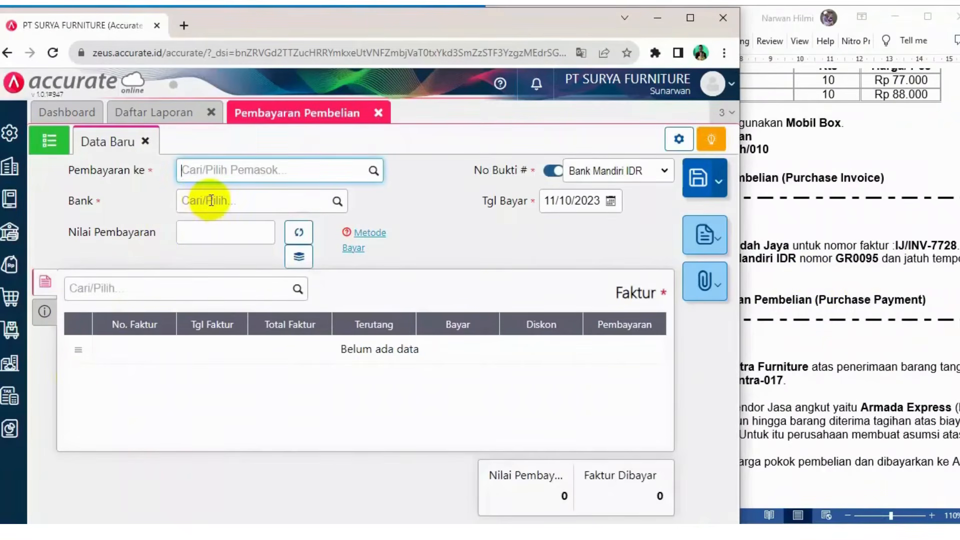
text(indah)
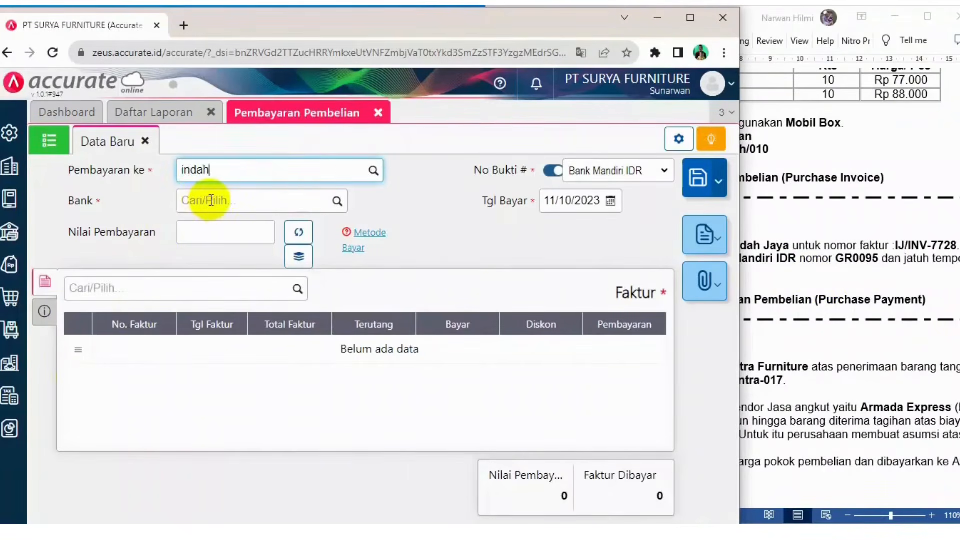
click(254, 198)
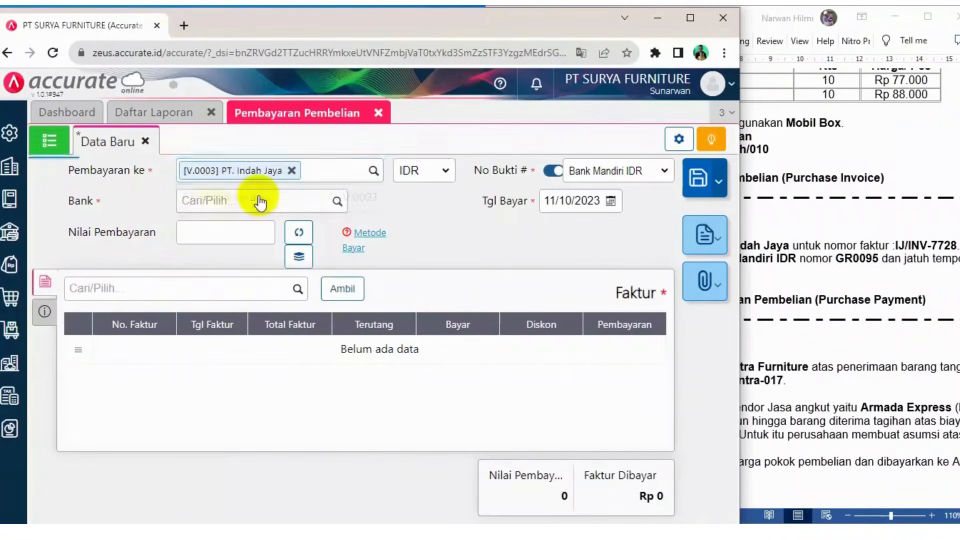
Set the payment date to 06/01/2023
click(560, 201)
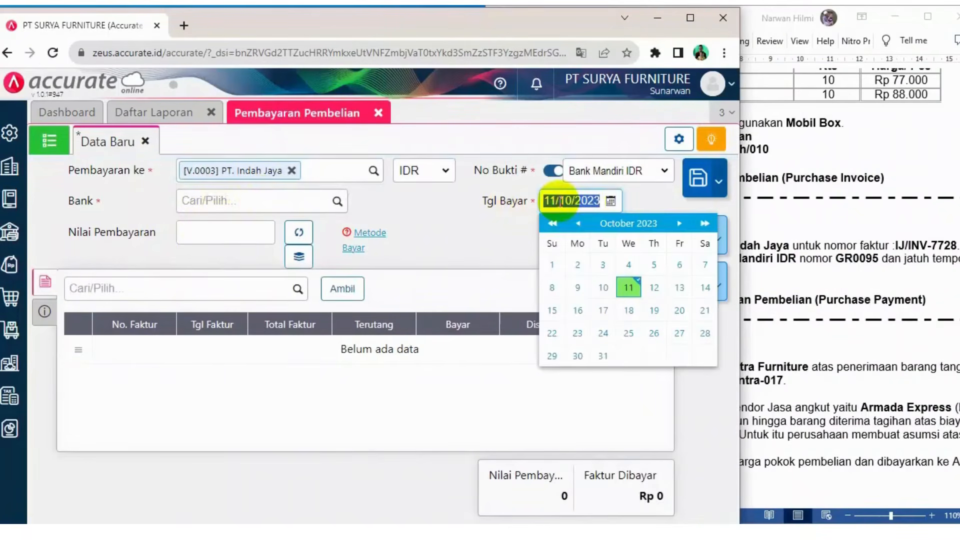
text(06/0)
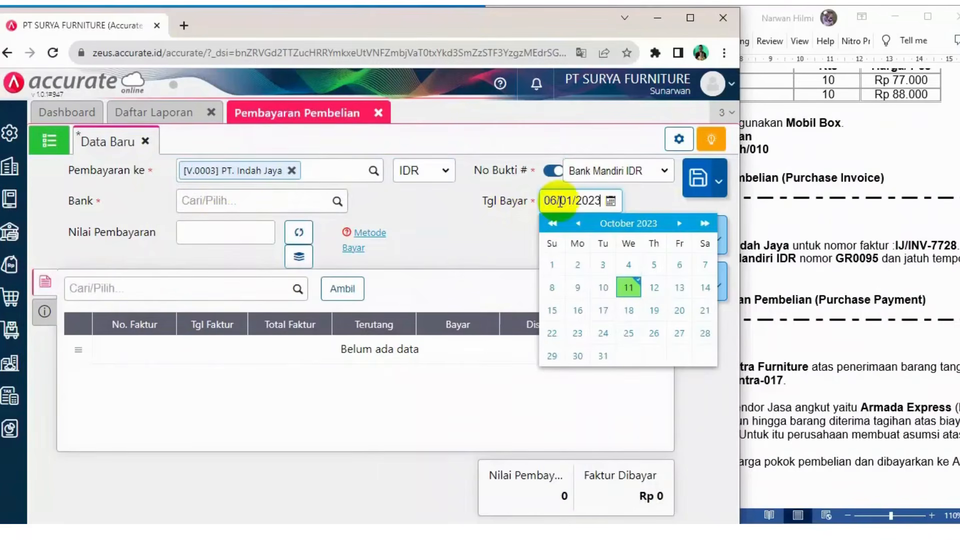
click(790, 220)
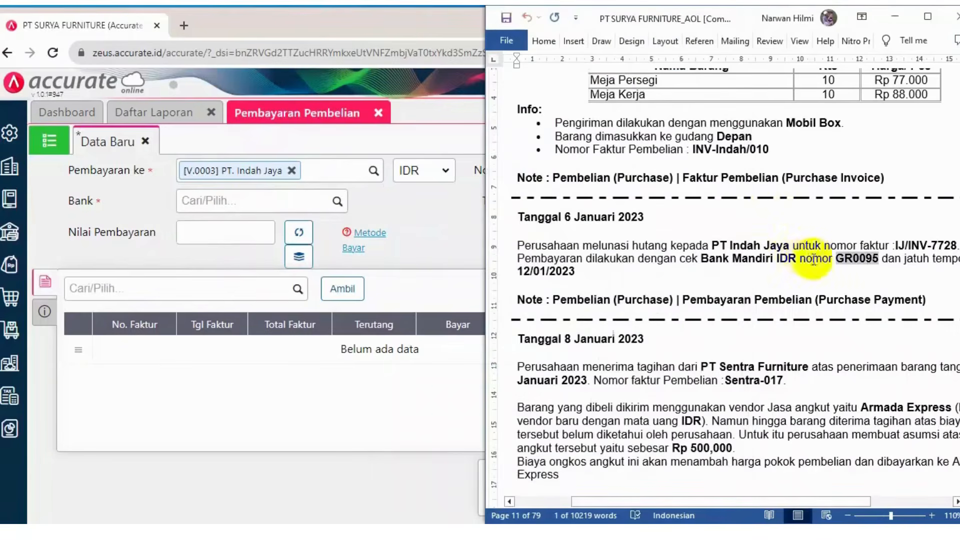
Select Bank Mandiri IDR as the bank for the payment
click(834, 259)
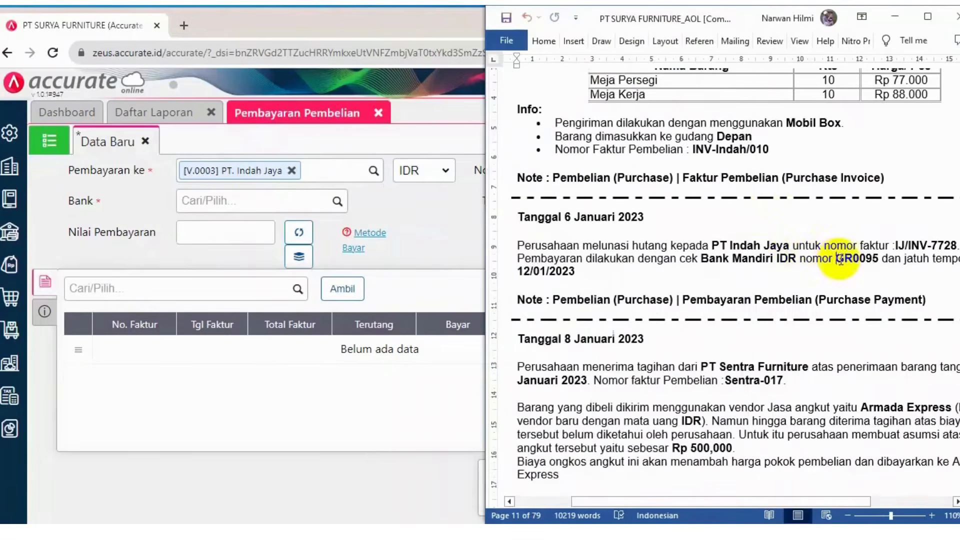
drag(836, 257, 879, 261)
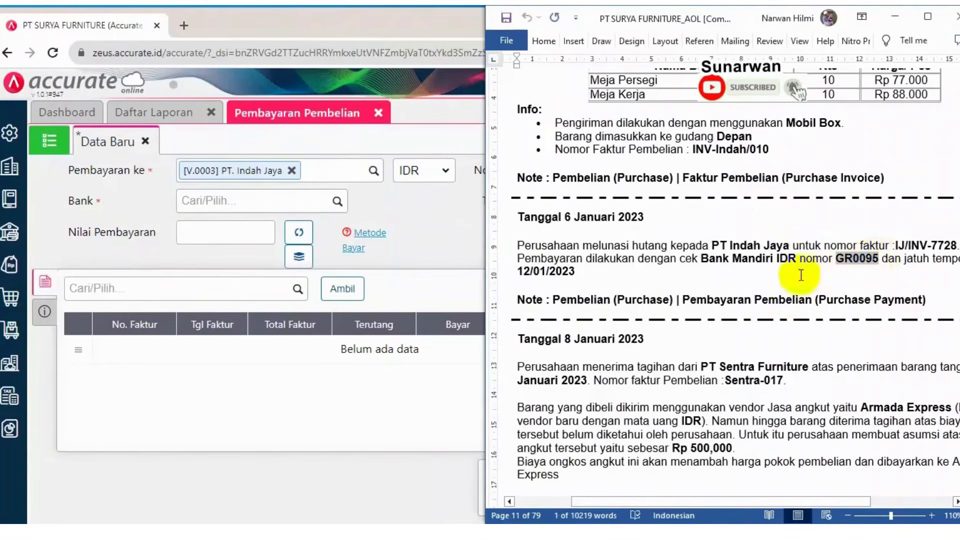
click(721, 279)
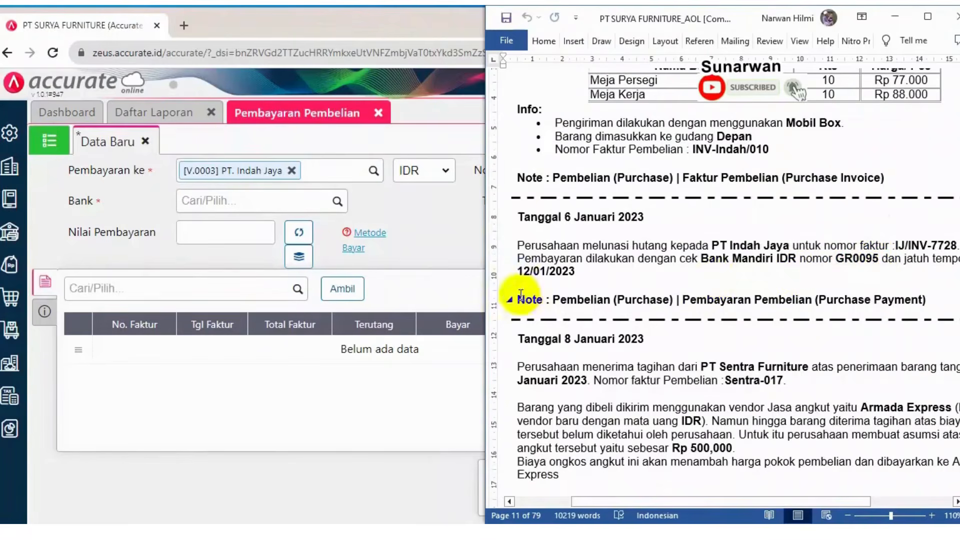
click(280, 200)
text(man)
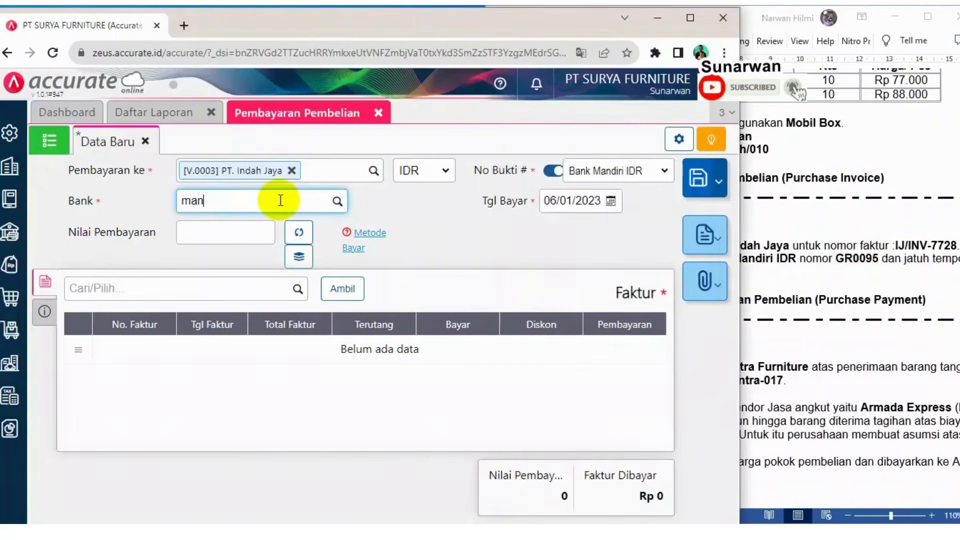
text(di)
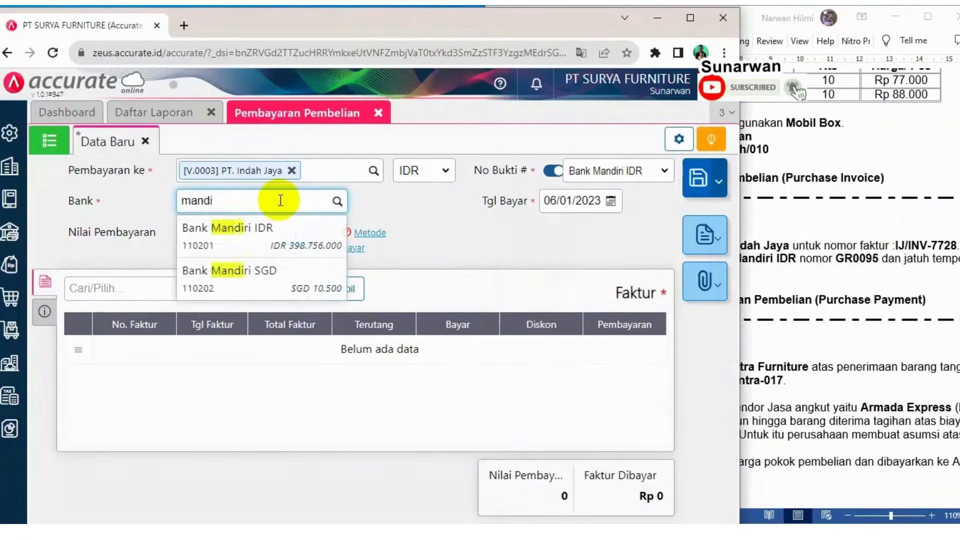
click(270, 241)
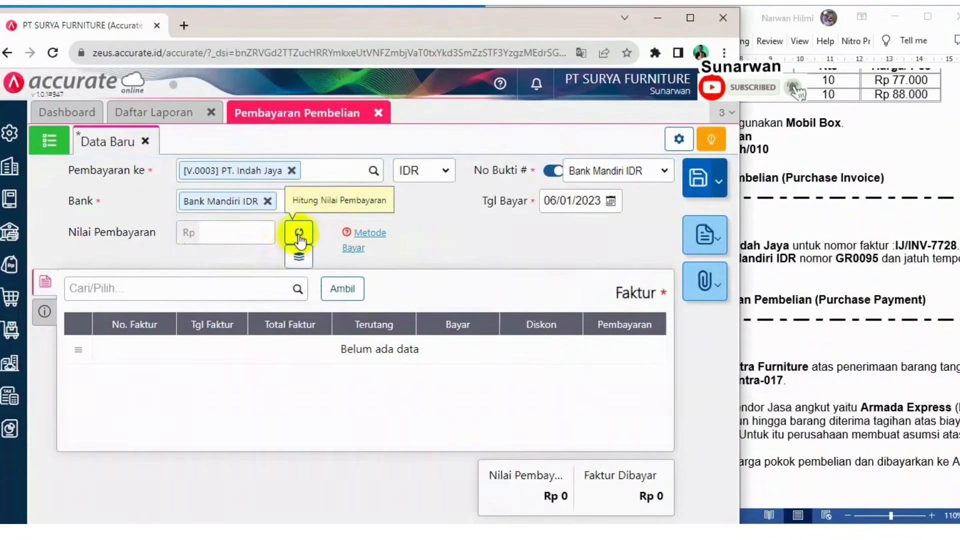
Set the payment method to Cek/Giro with cheque number GR0095
mouse_move(374, 238)
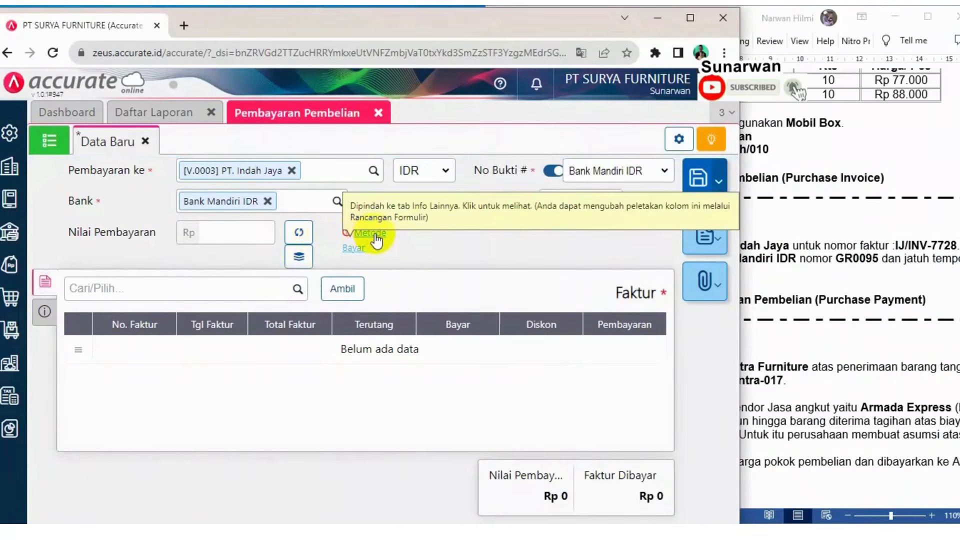
click(375, 236)
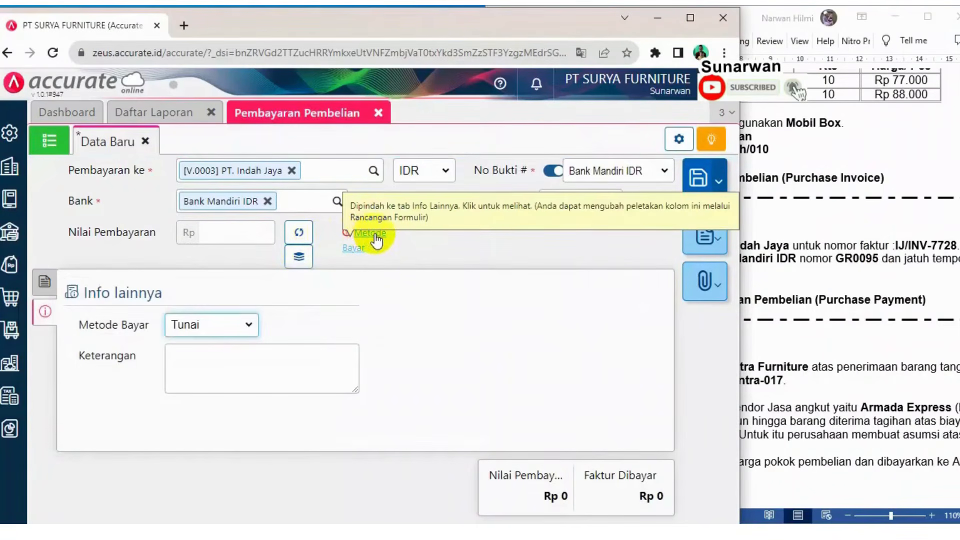
click(250, 325)
click(212, 356)
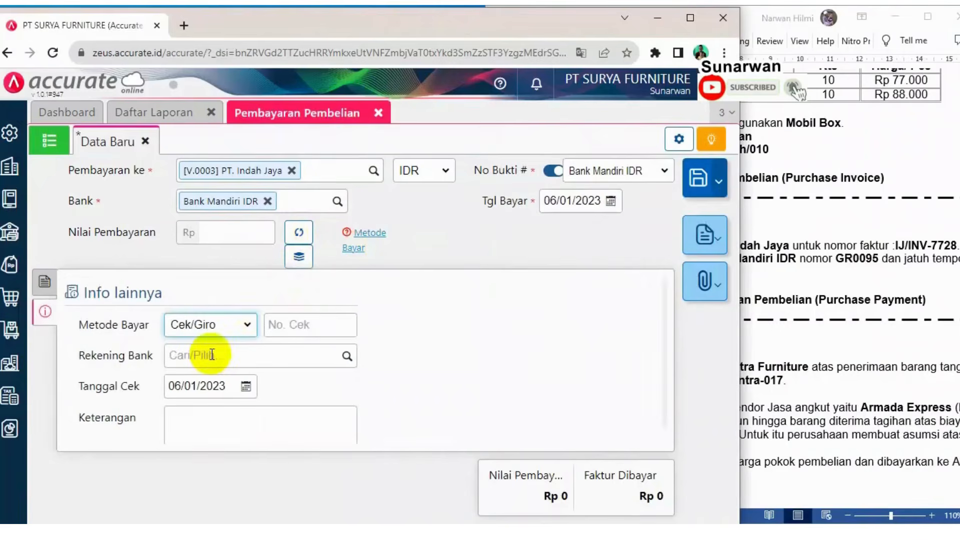
click(311, 326)
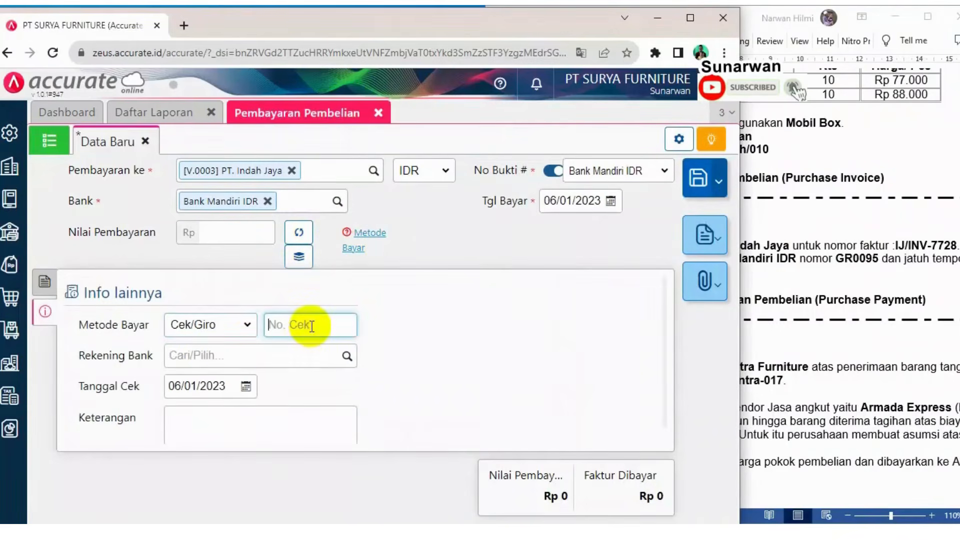
text(GR0095)
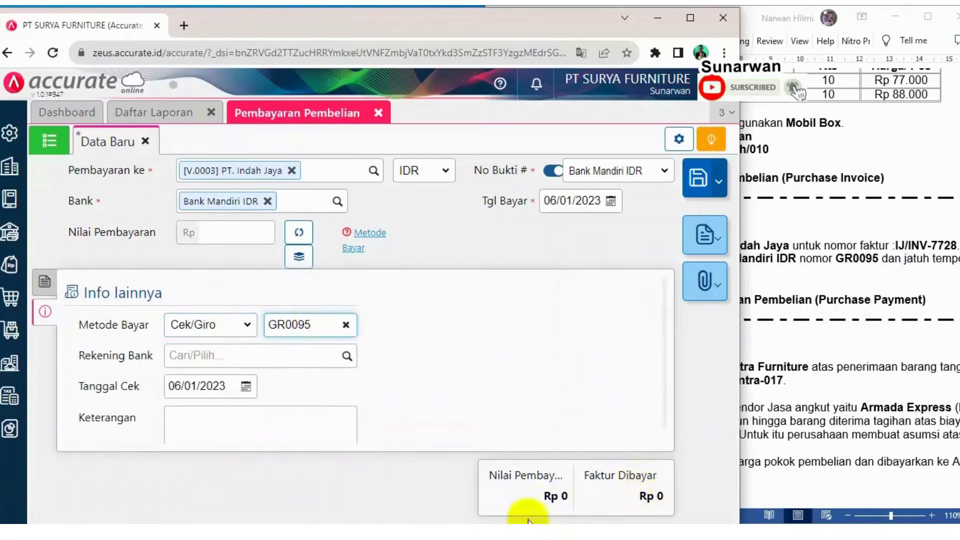
click(480, 395)
click(925, 286)
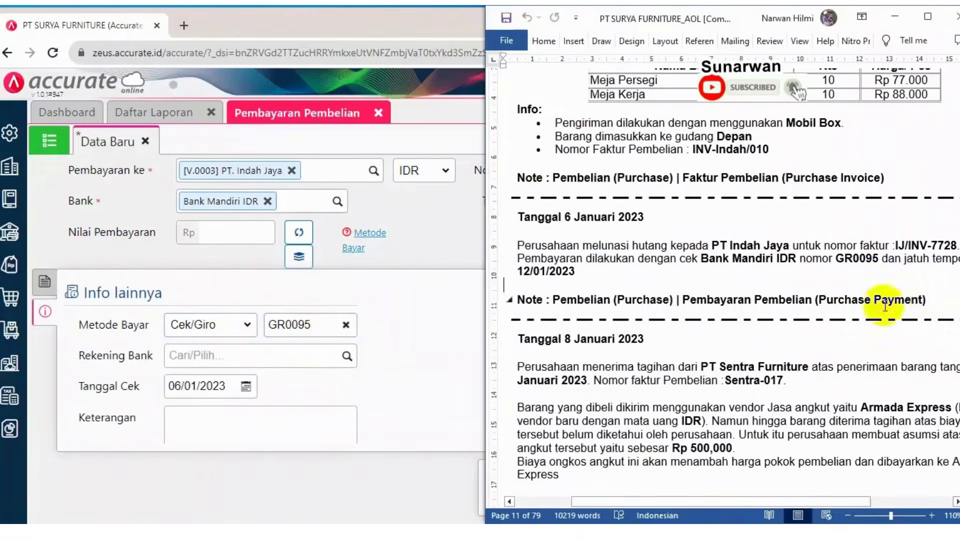
Set the cheque date to 12/01/2023
click(220, 387)
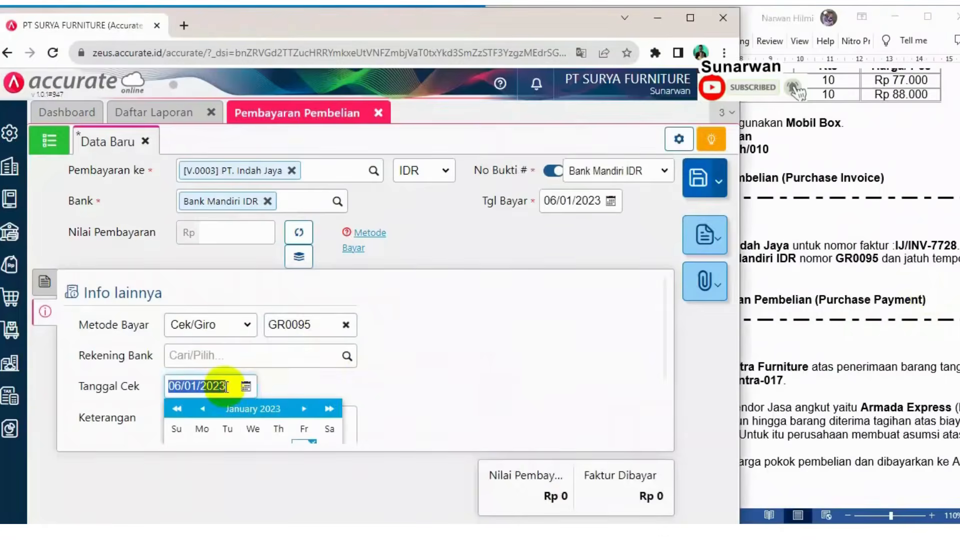
text(12)
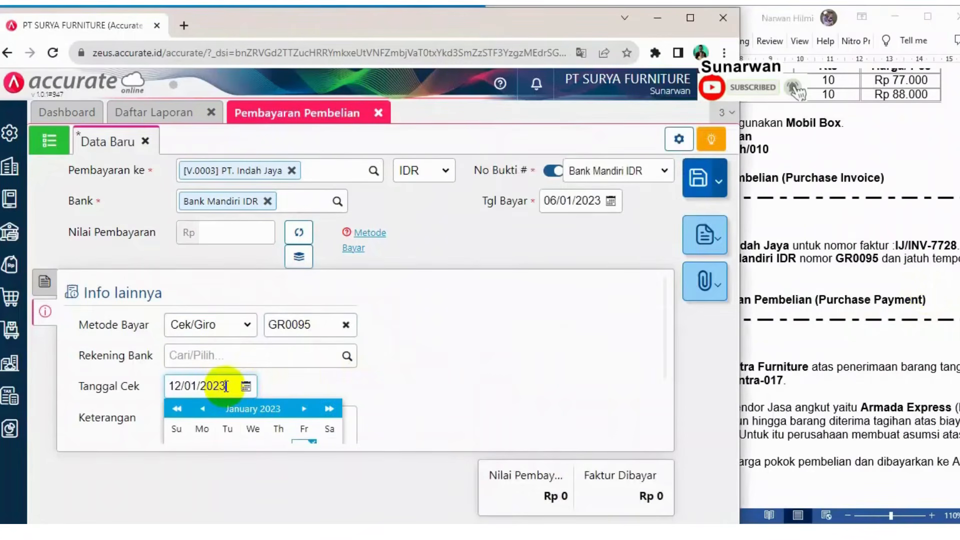
click(480, 320)
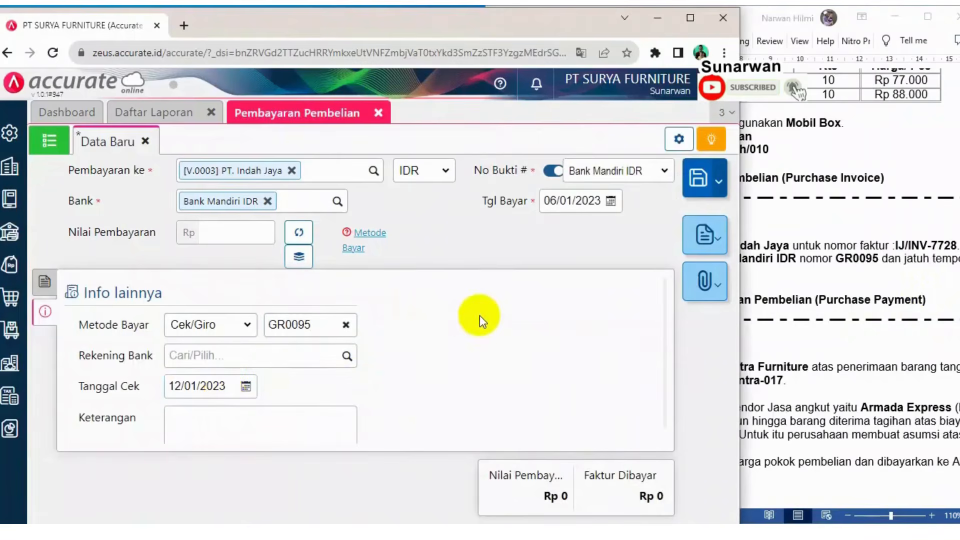
Add only invoice IJ/INV-7728 to the purchase payment, leaving INV-Indah/010 unselected
click(44, 282)
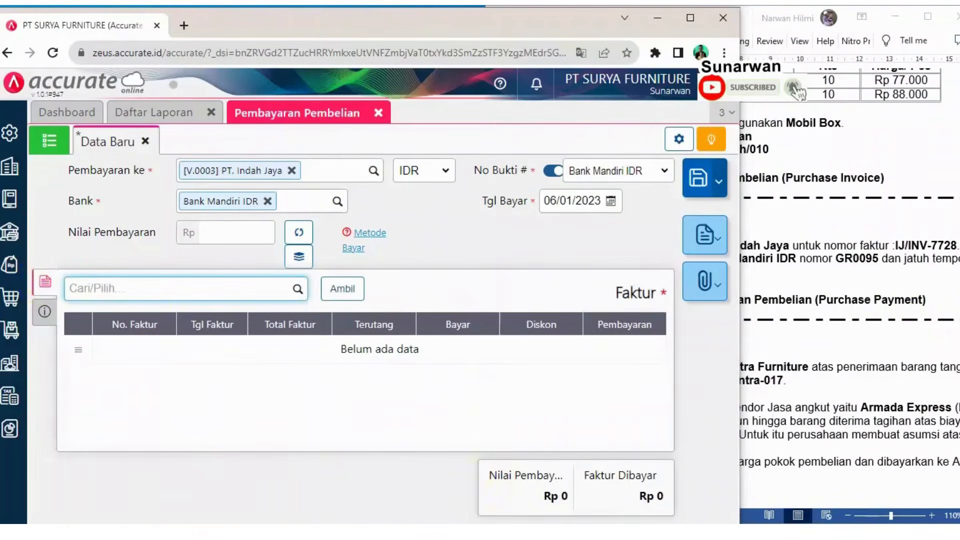
click(342, 290)
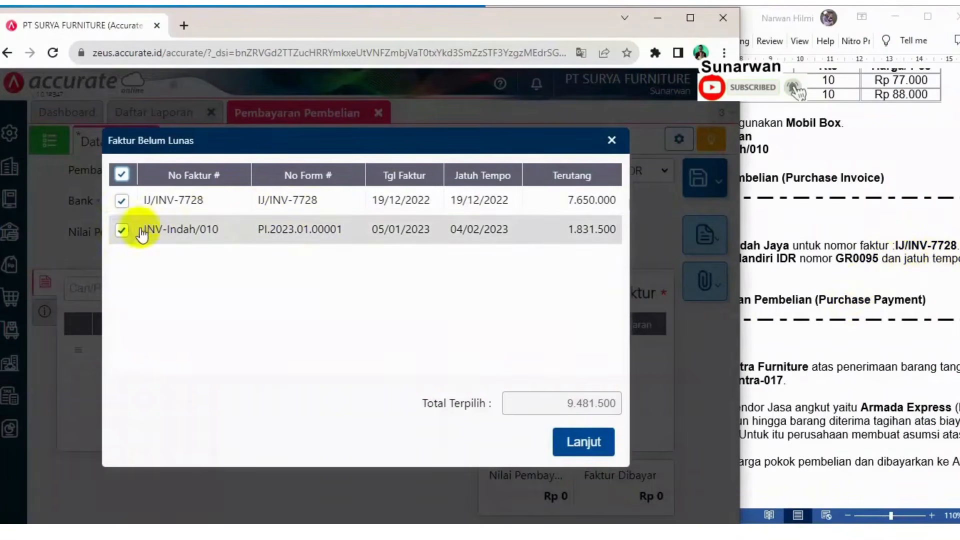
click(120, 231)
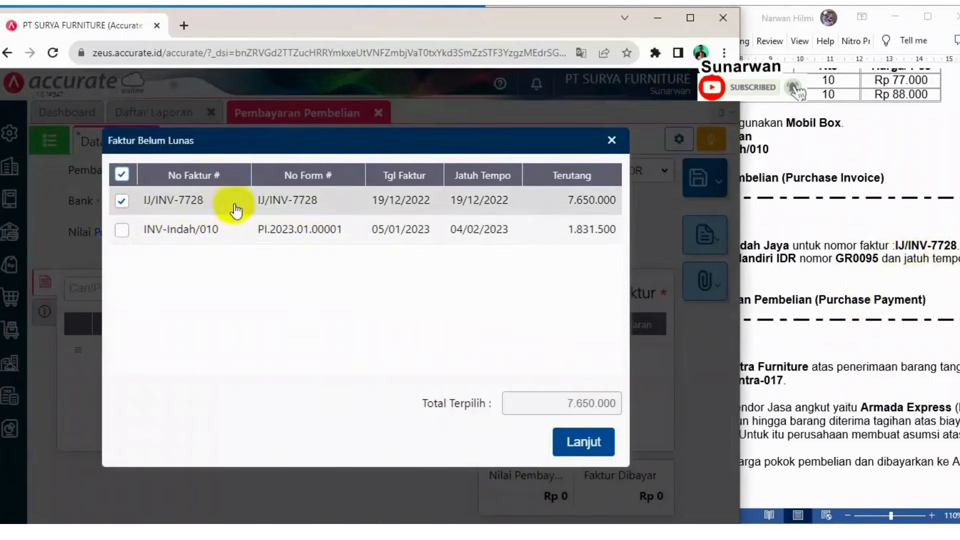
click(573, 441)
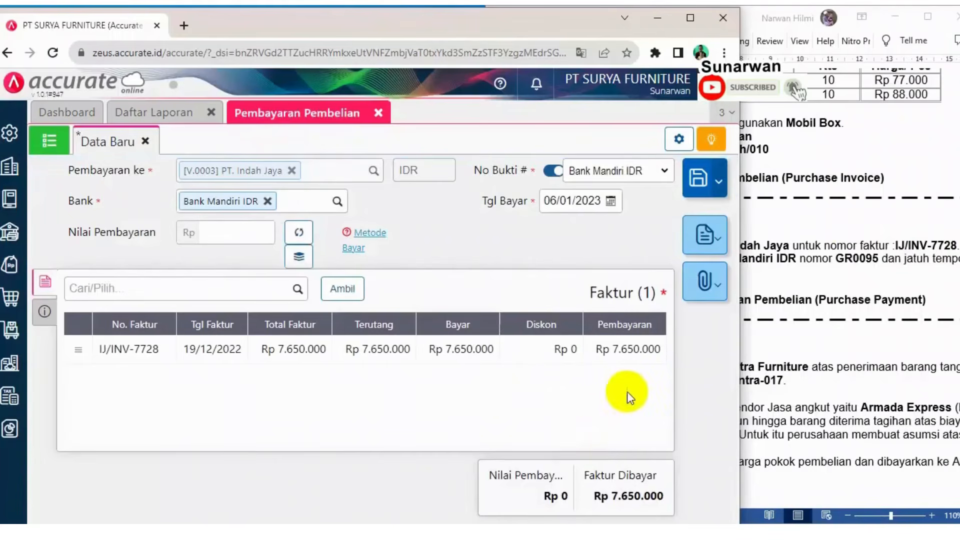
Calculate the payment amount from the selected invoice
click(299, 235)
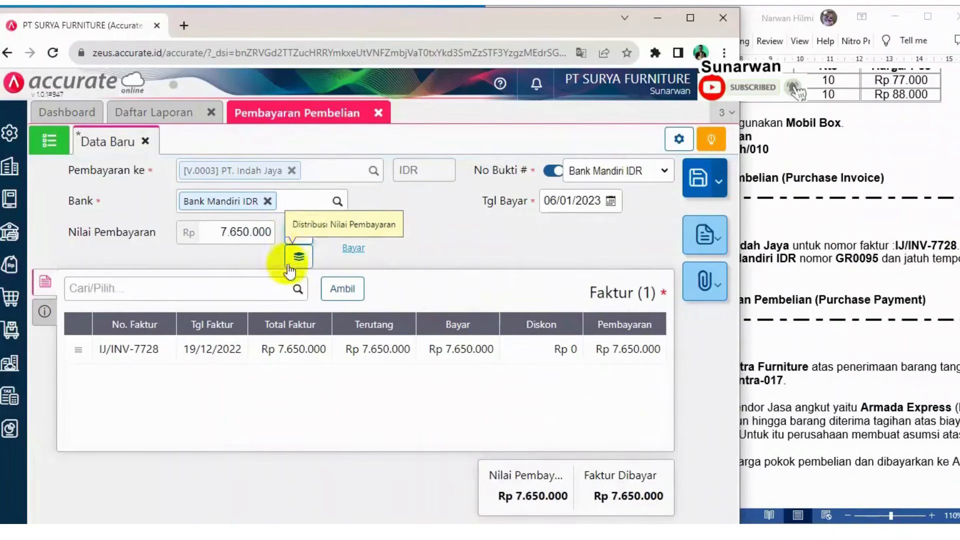
click(36, 315)
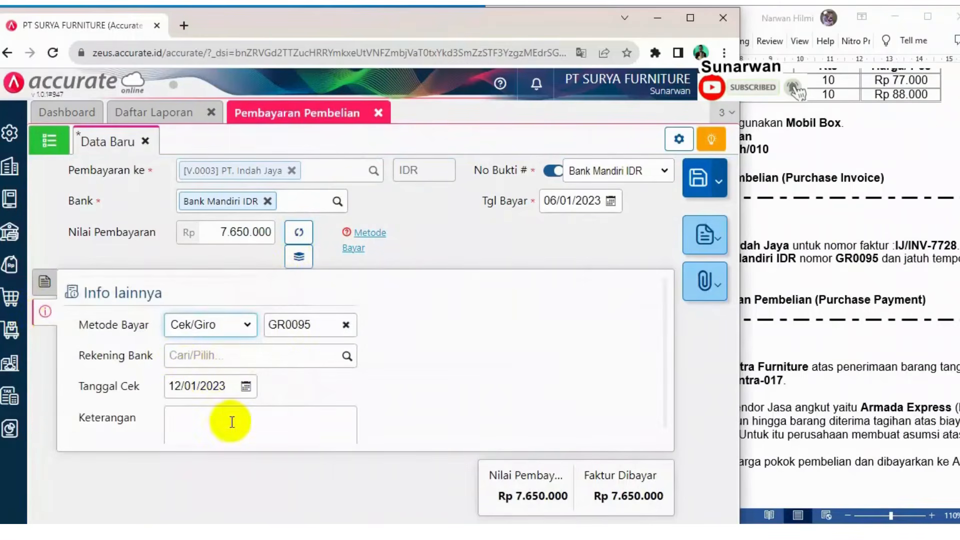
click(825, 258)
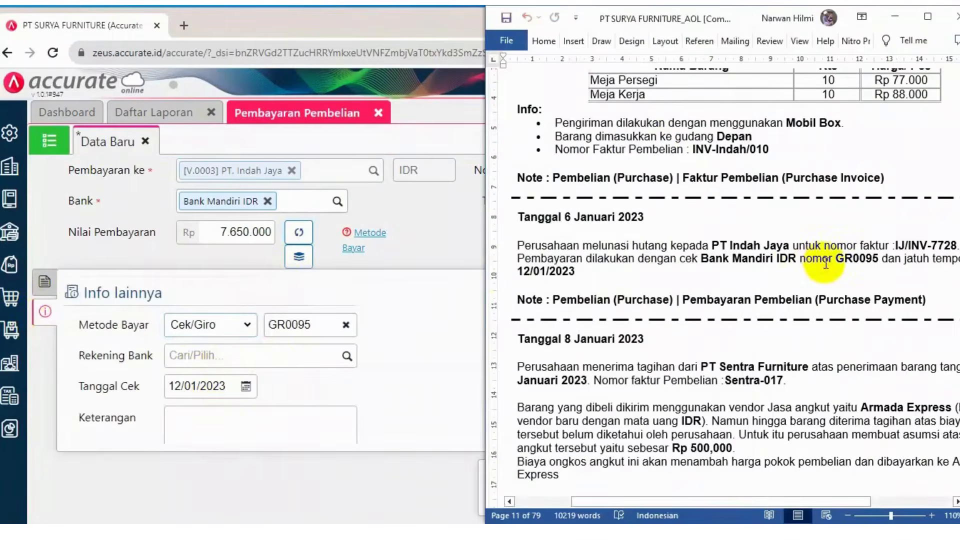
click(44, 280)
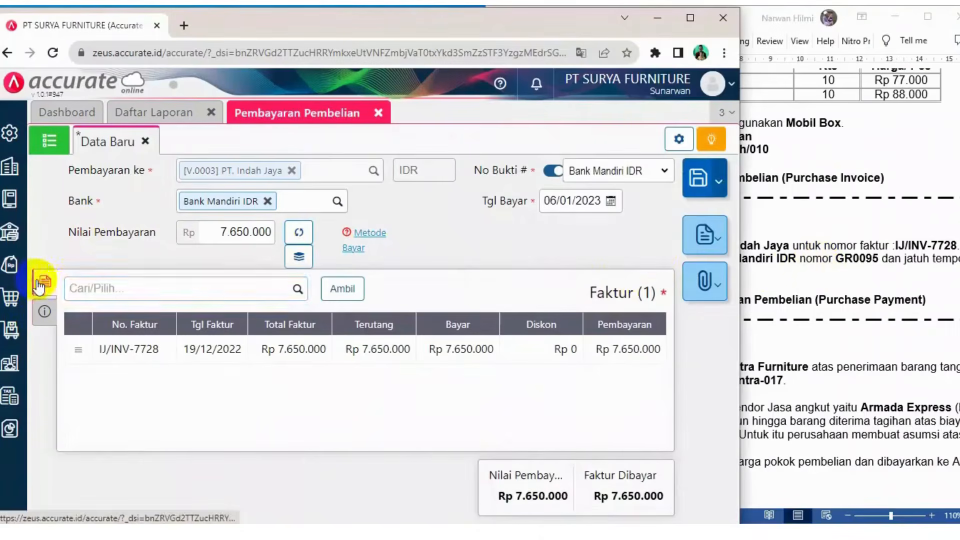
Save the purchase payment and close the payment form
click(702, 183)
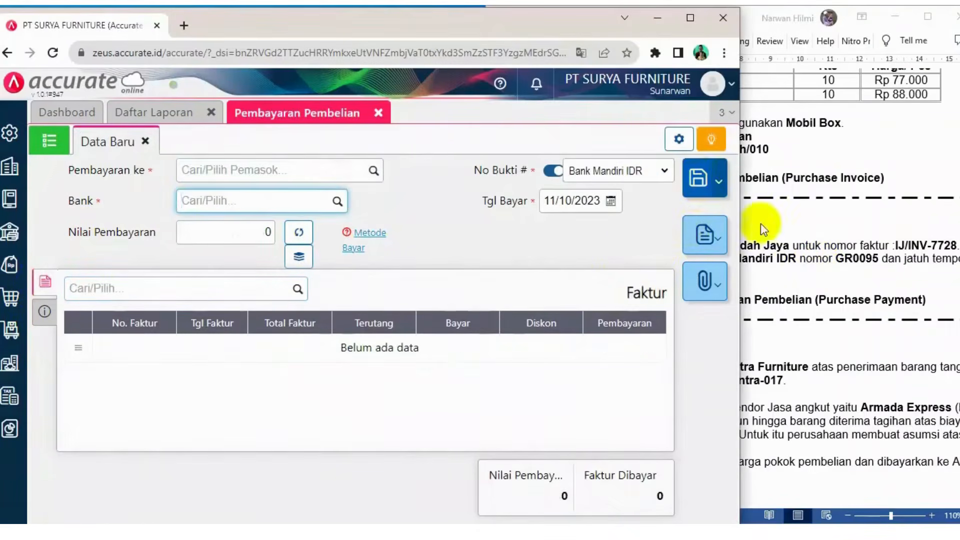
click(380, 114)
Refresh the overall journal report and review the purchase payment entry against the case document
click(853, 240)
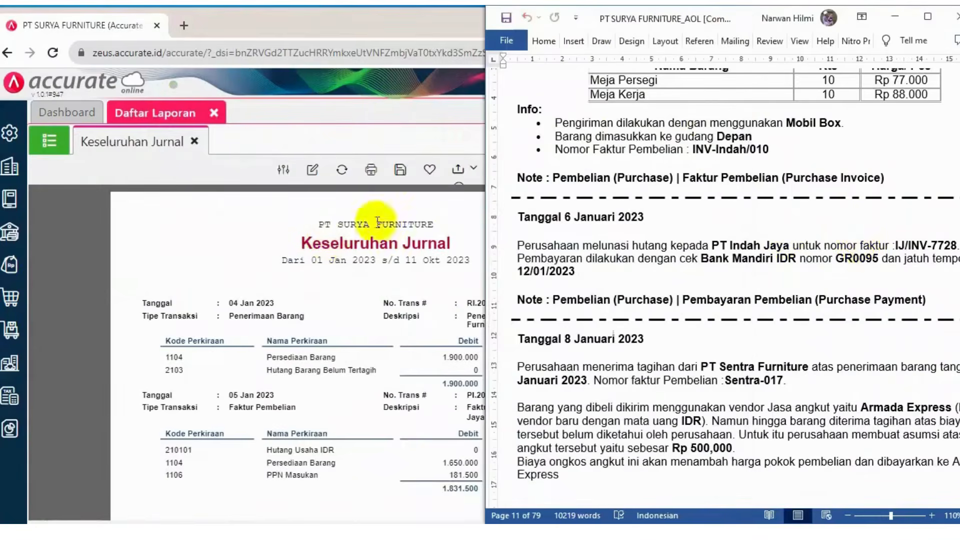
click(341, 169)
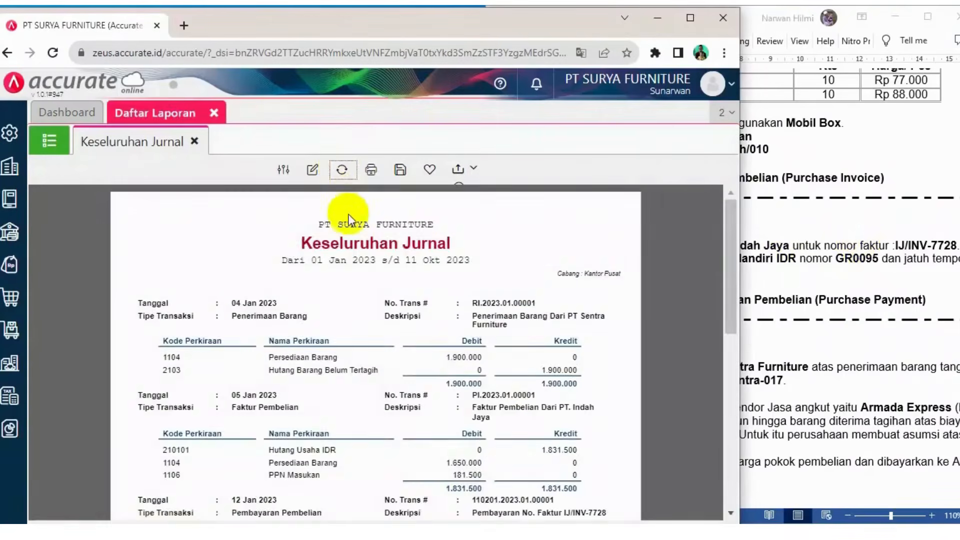
scroll(349, 224, down, 5)
scroll(375, 274, up, 3)
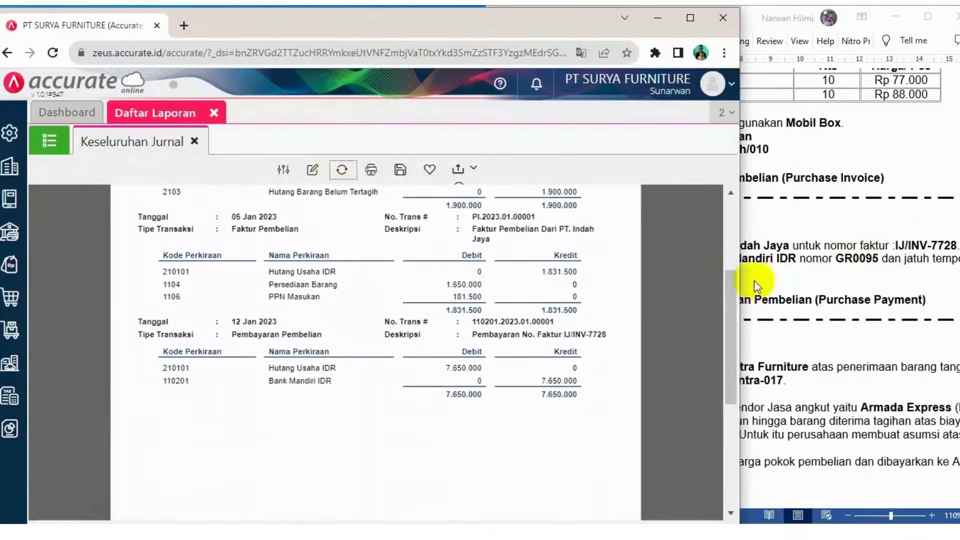
click(838, 246)
scroll(690, 326, down, 4)
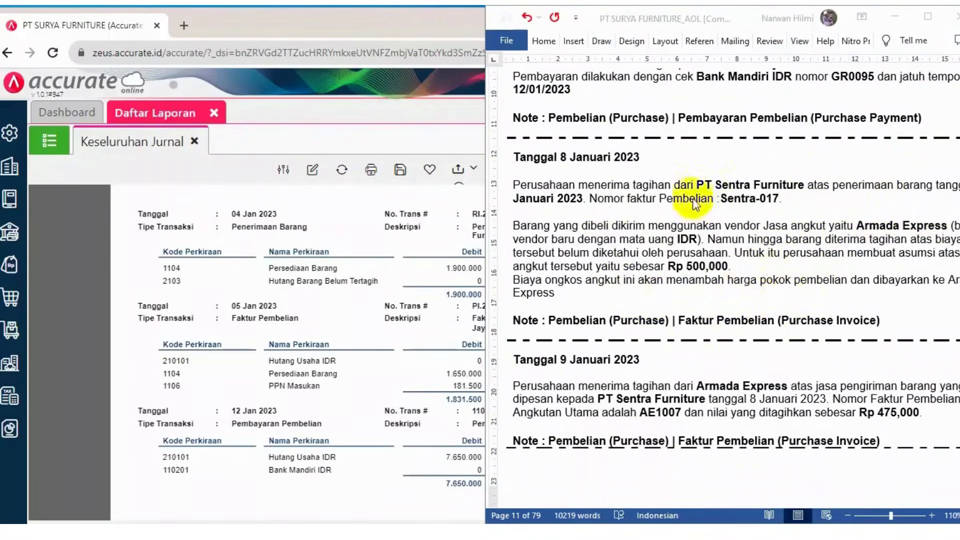
click(772, 259)
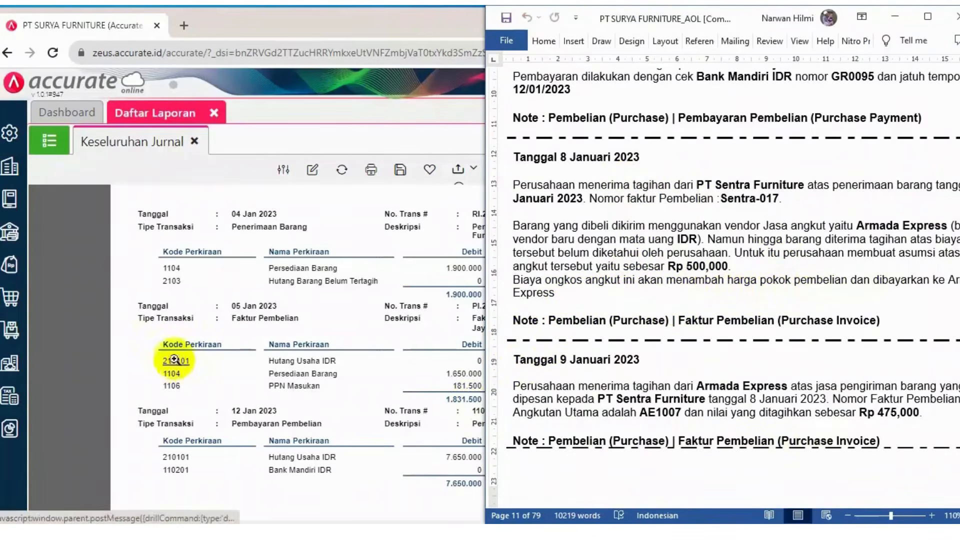
Create a new supplier named Armada Express with Indonesian Rupiah currency and save it
click(12, 300)
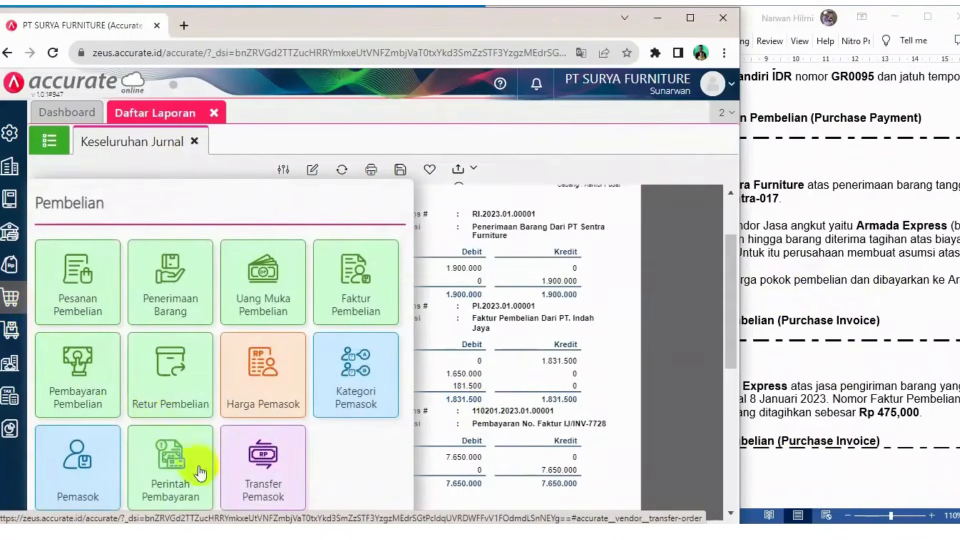
click(88, 458)
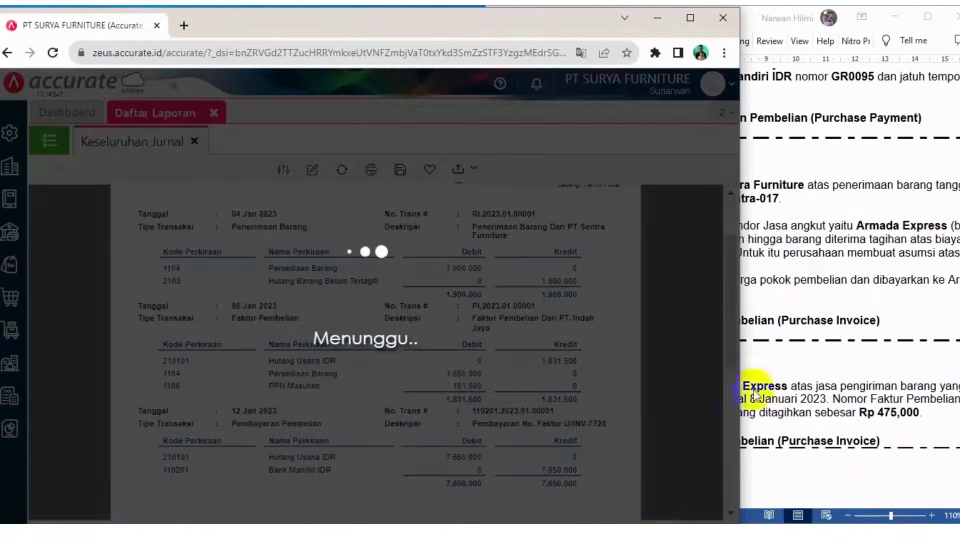
click(953, 303)
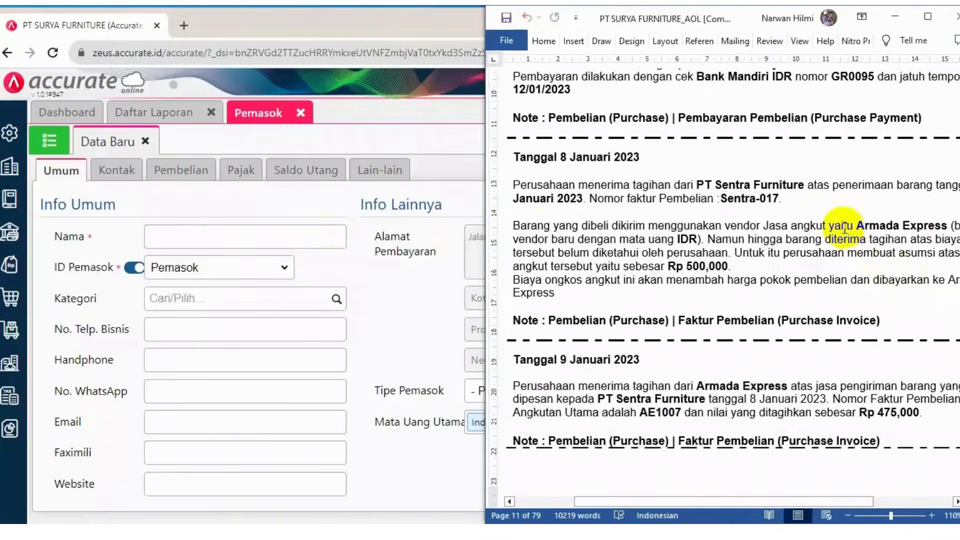
click(216, 234)
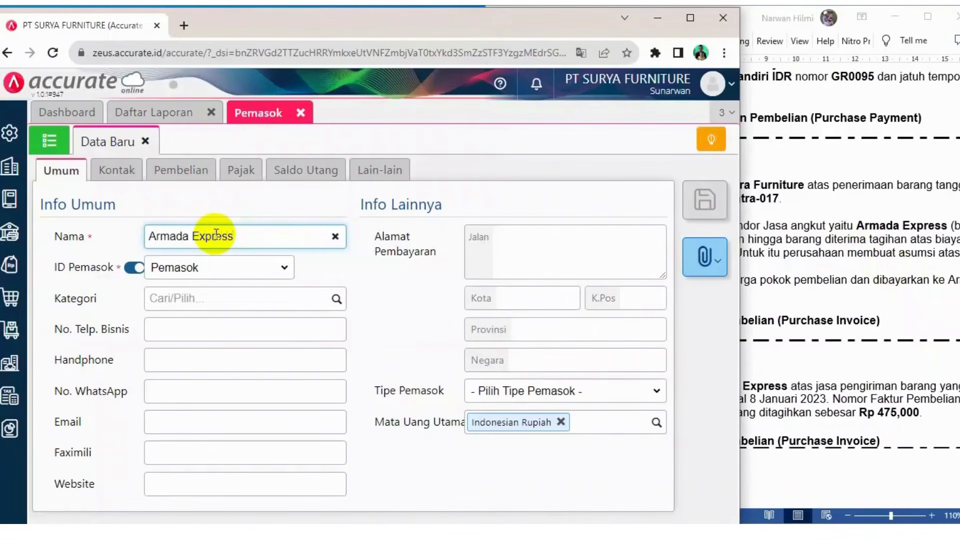
click(516, 532)
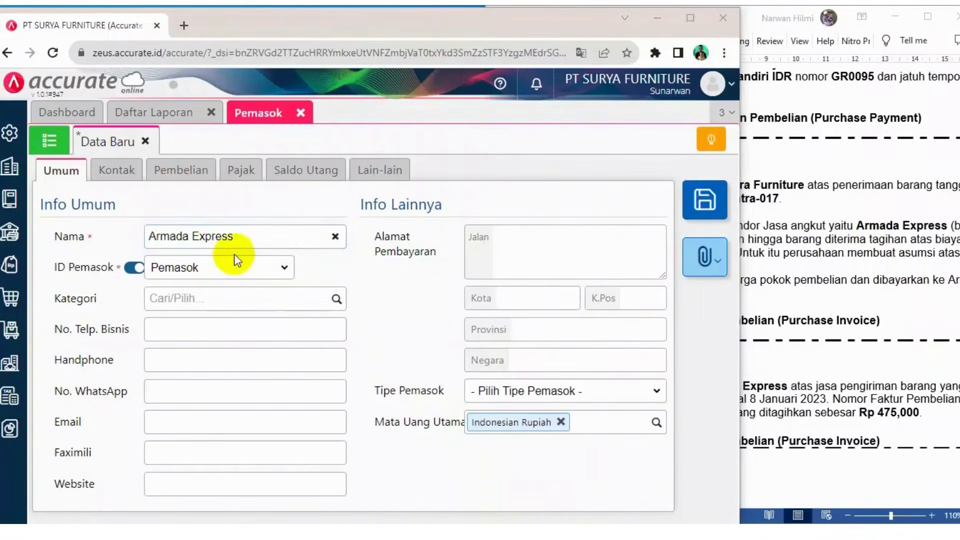
click(716, 203)
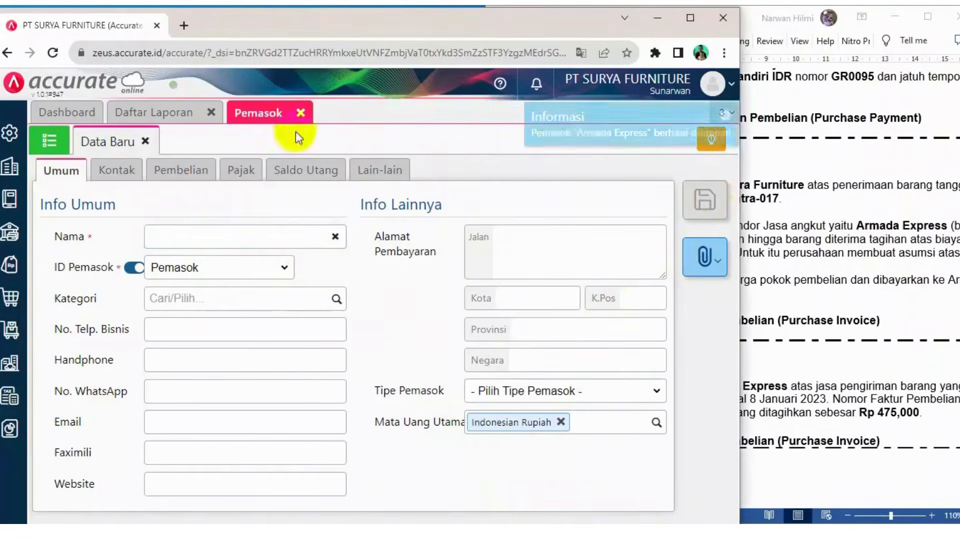
click(300, 112)
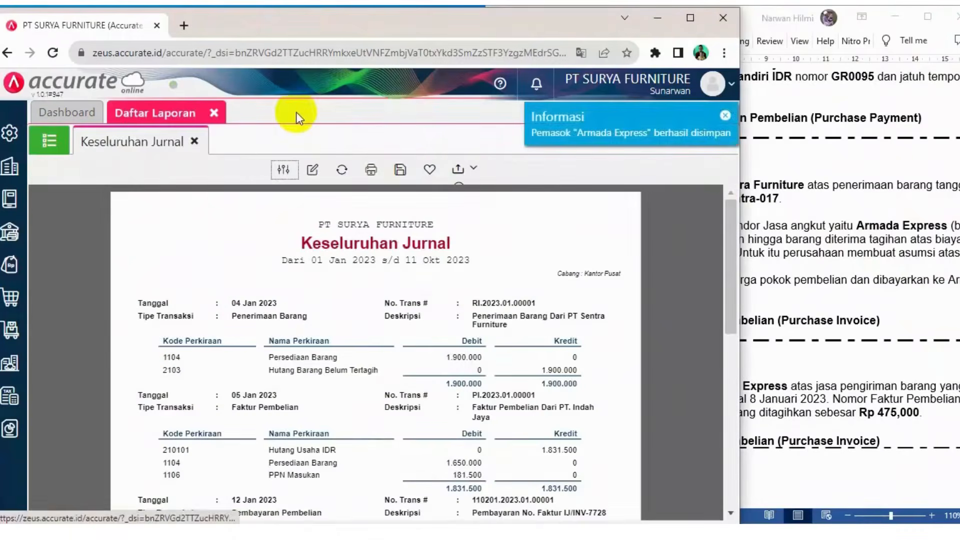
Start a new purchase invoice for supplier PT Sentra Furniture
click(8, 302)
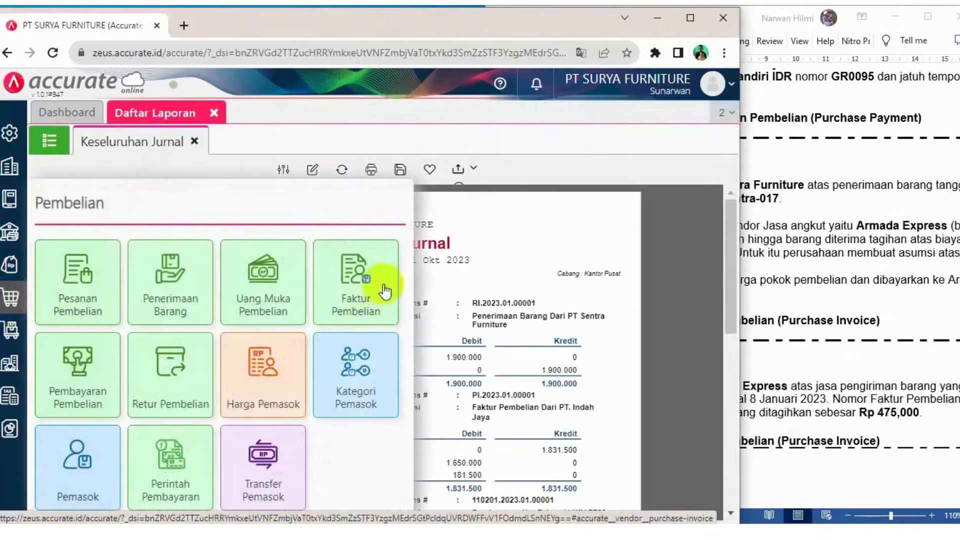
click(362, 286)
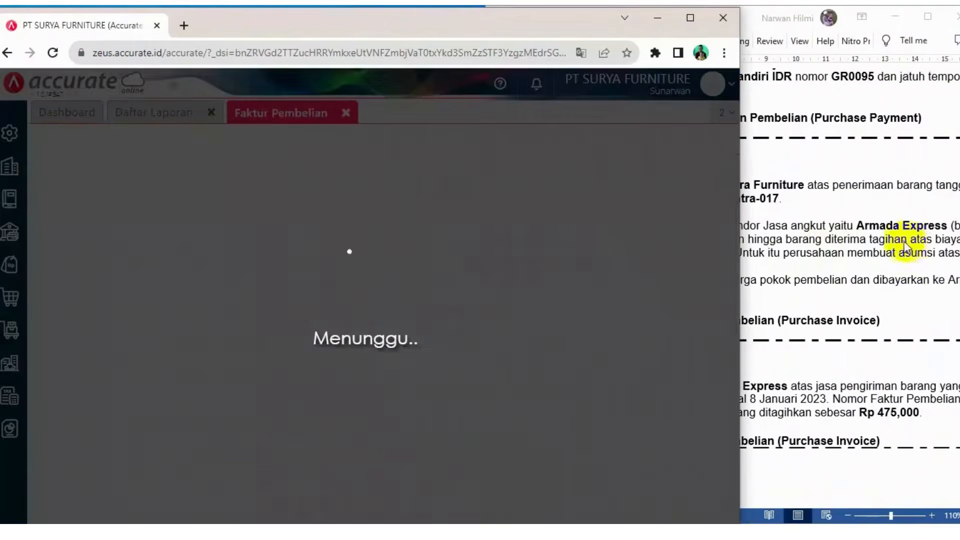
click(861, 245)
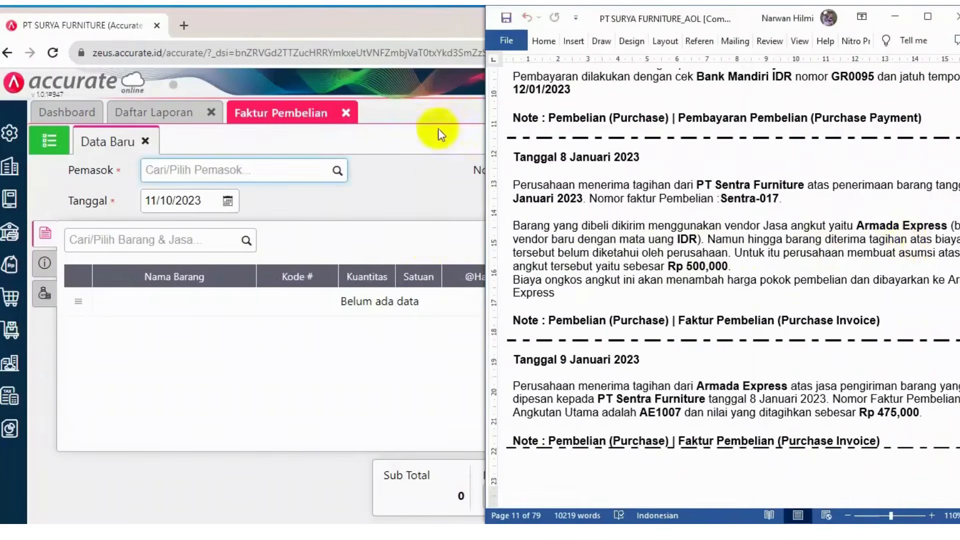
click(443, 109)
click(338, 171)
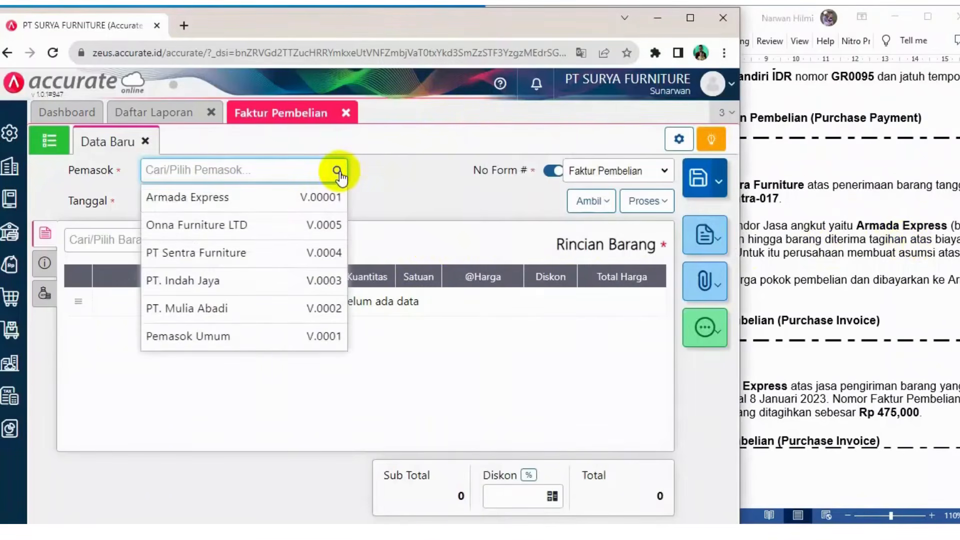
click(245, 252)
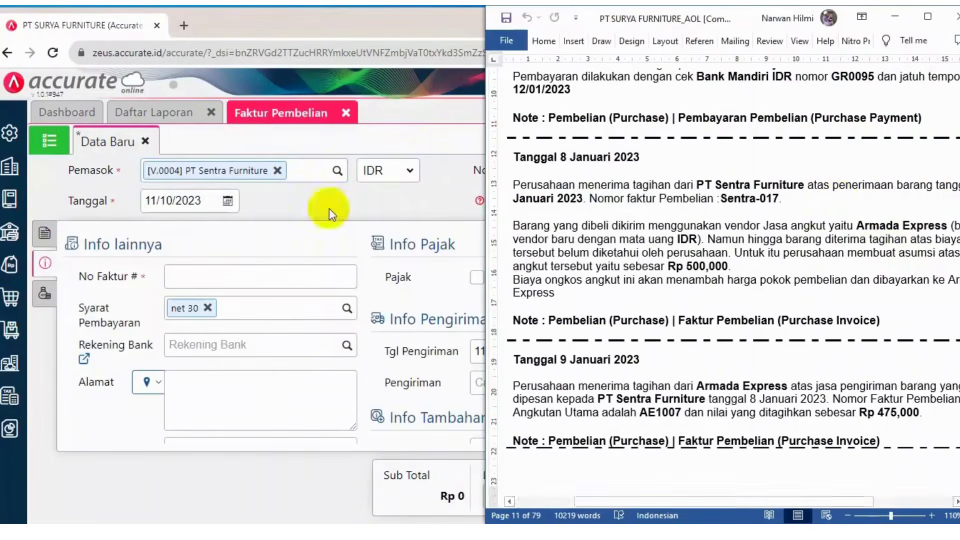
Set the purchase invoice date to 08/01/2023
click(203, 199)
text(08/0)
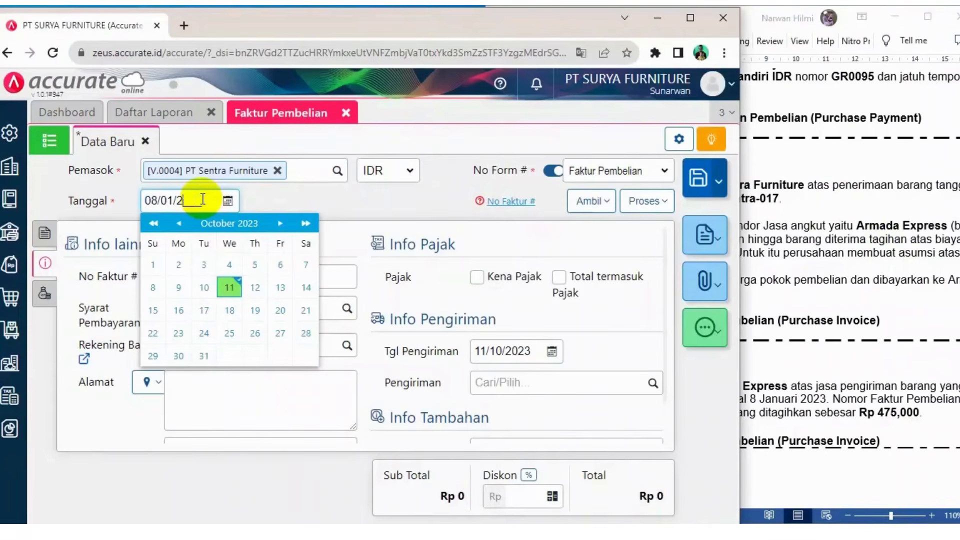
click(395, 206)
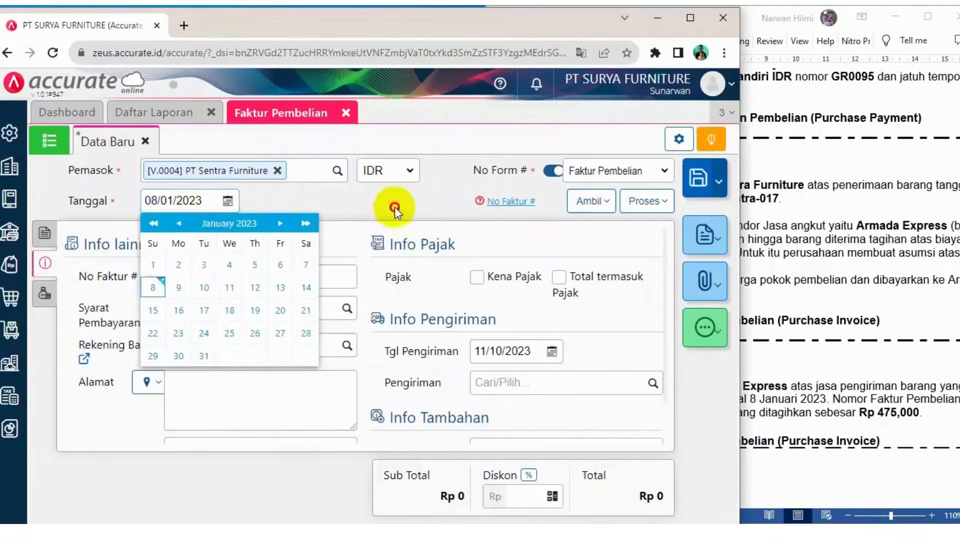
click(54, 237)
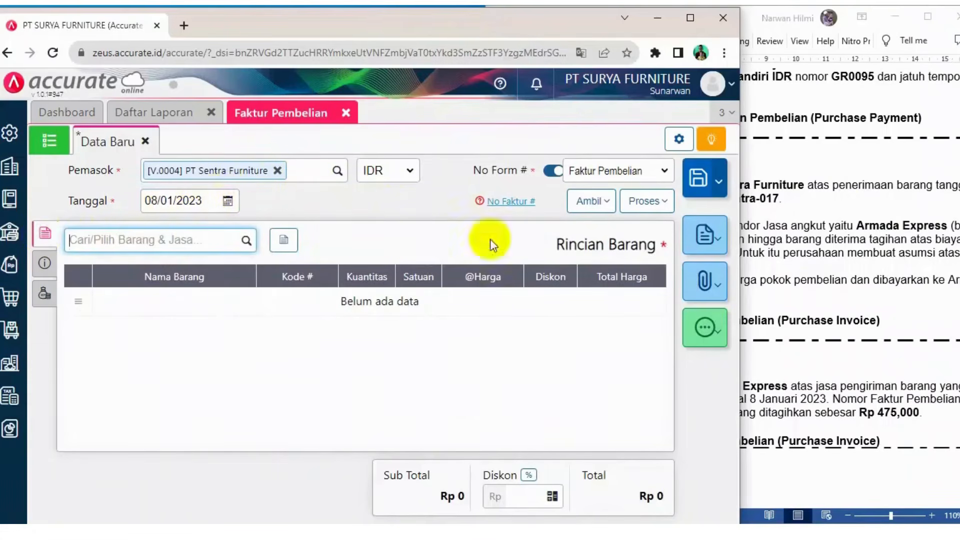
Copy the invoice number Sentra-017 from the case document and open the invoice's other-info section
click(868, 195)
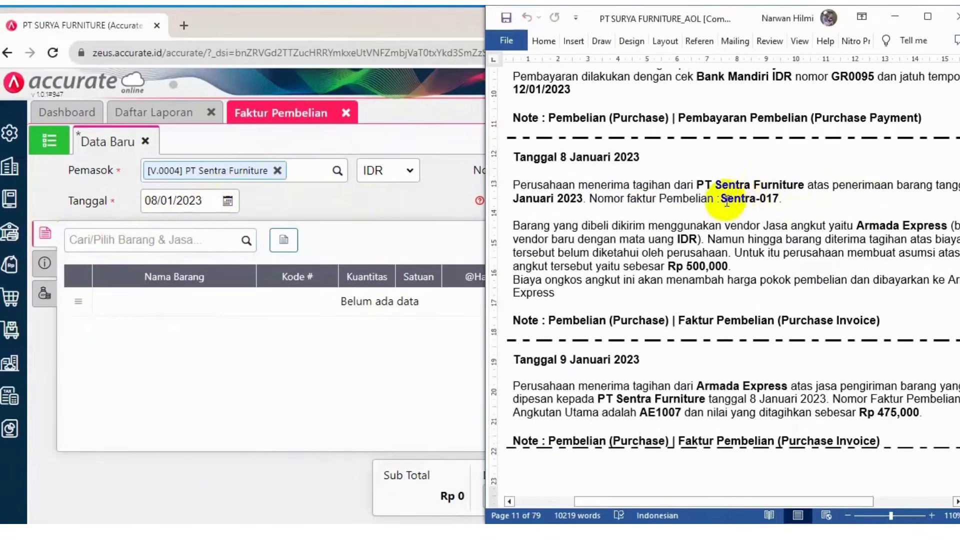
drag(722, 199, 782, 205)
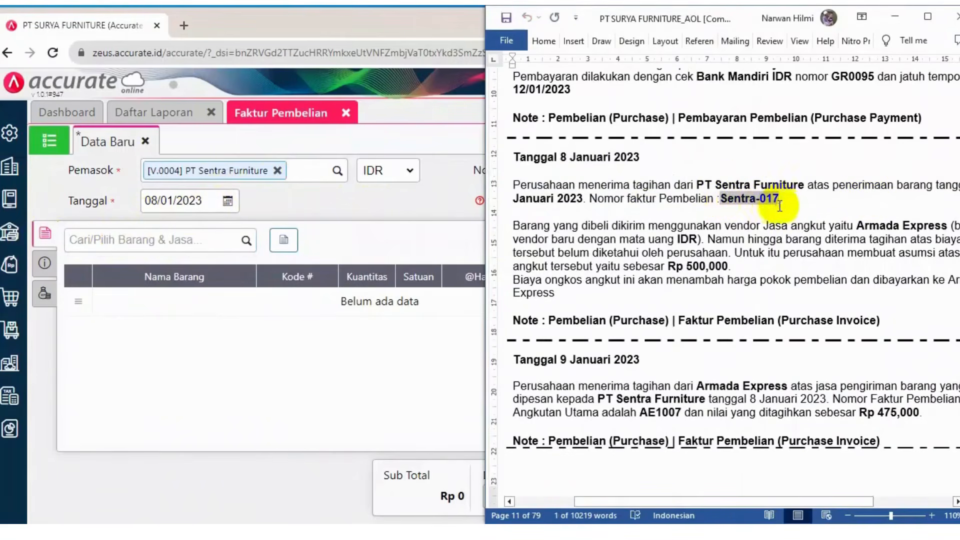
click(398, 206)
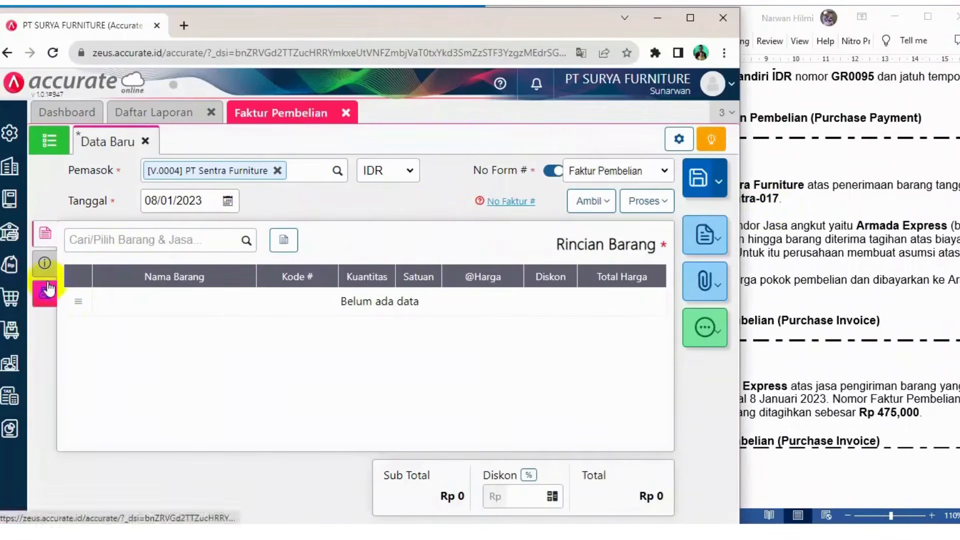
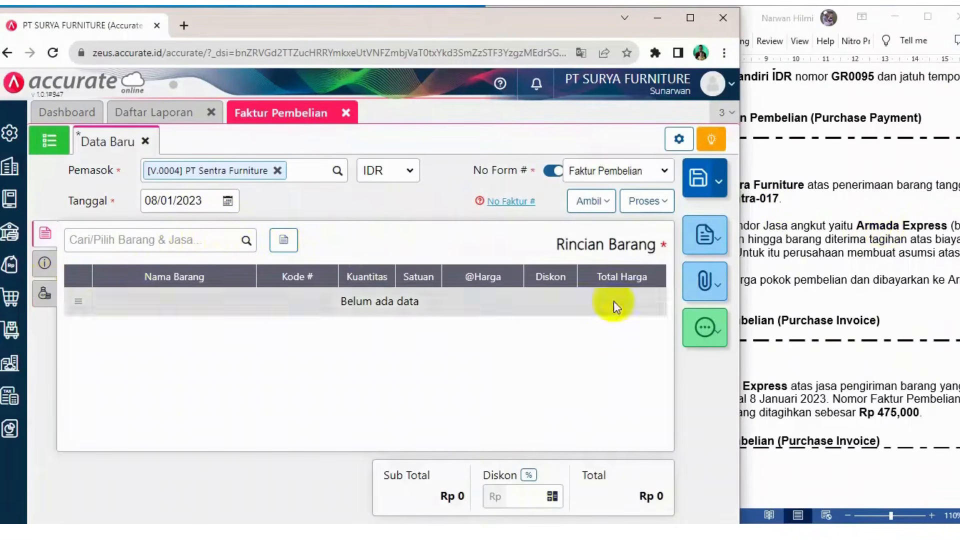
Copy the item lines from goods receipt 9095 into the purchase invoice
click(607, 202)
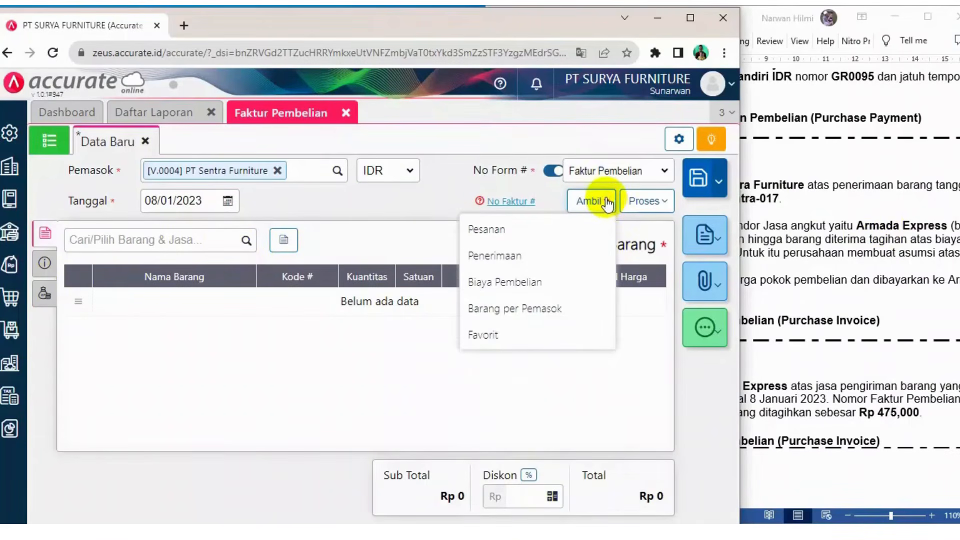
click(521, 260)
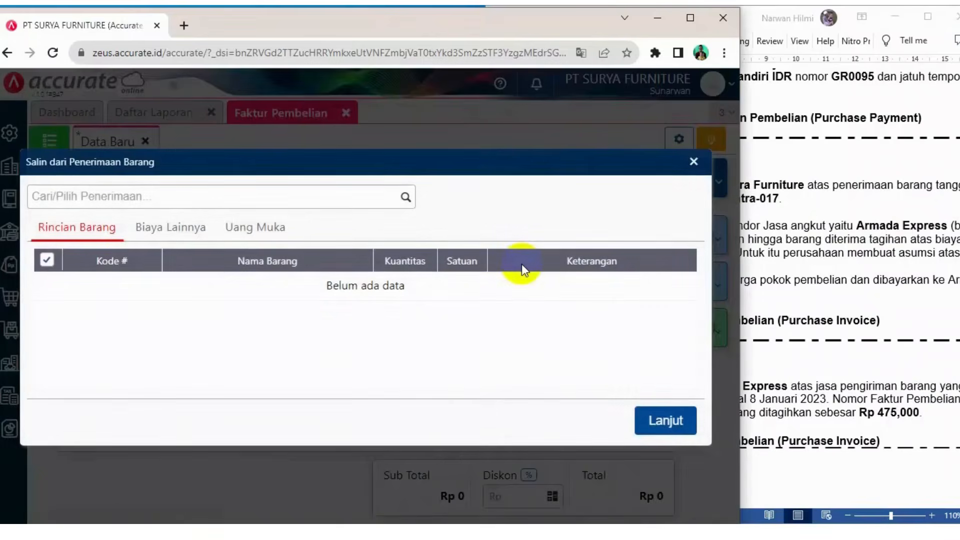
click(406, 198)
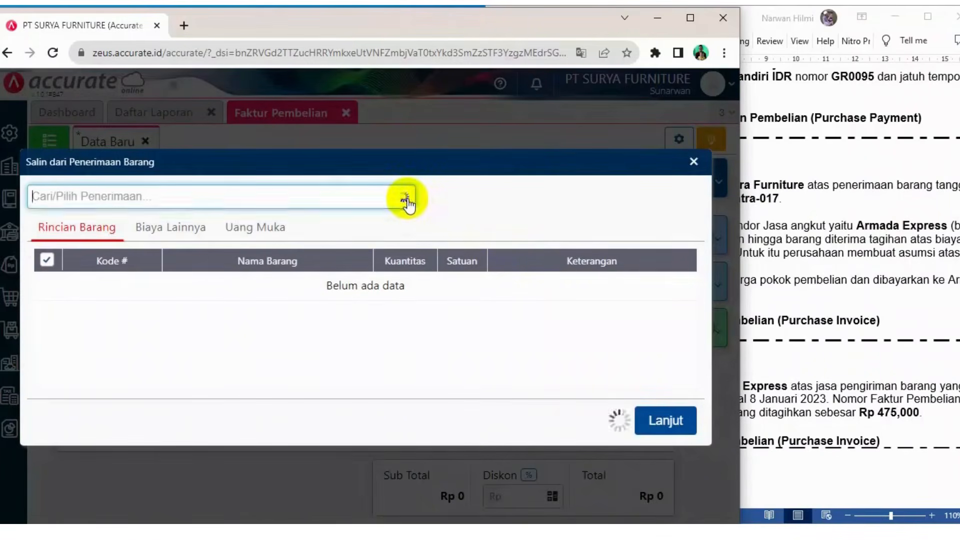
click(366, 228)
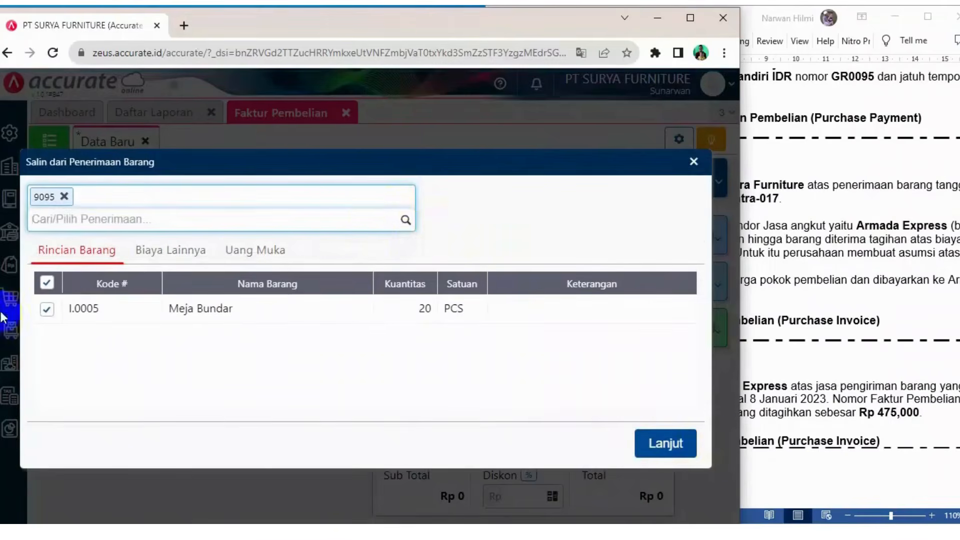
click(657, 445)
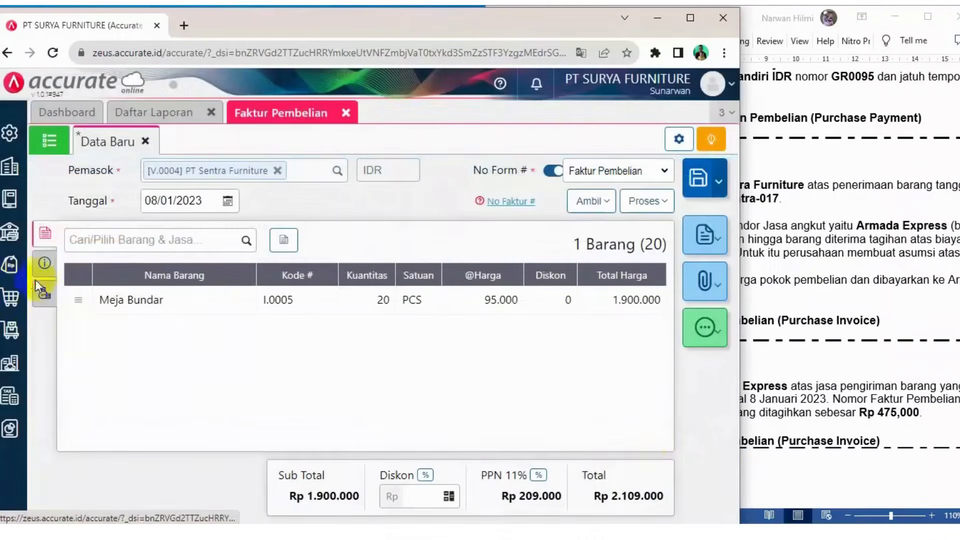
Enter invoice number Sentra-017 and select the supplier's Kelapa Gading Utara address for the invoice
click(45, 268)
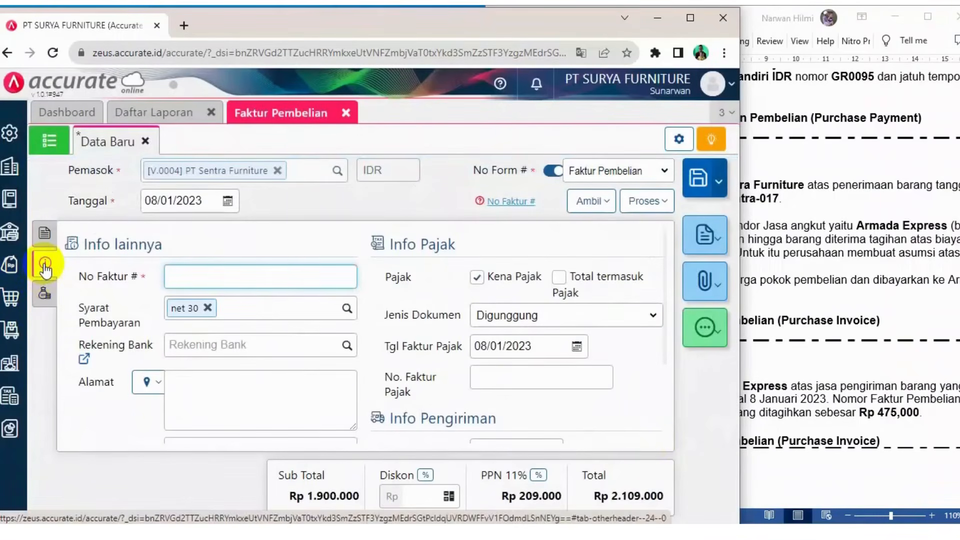
text(Sentra-017)
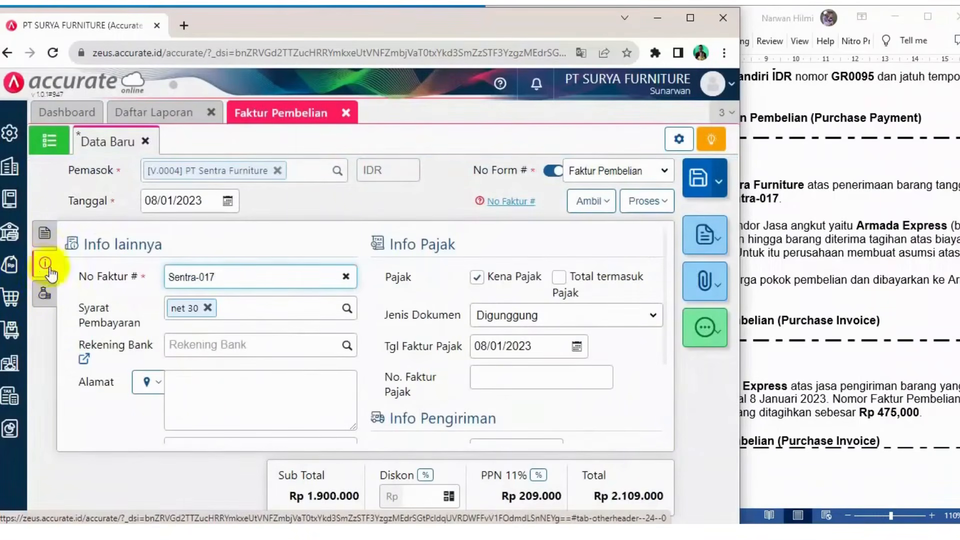
click(159, 384)
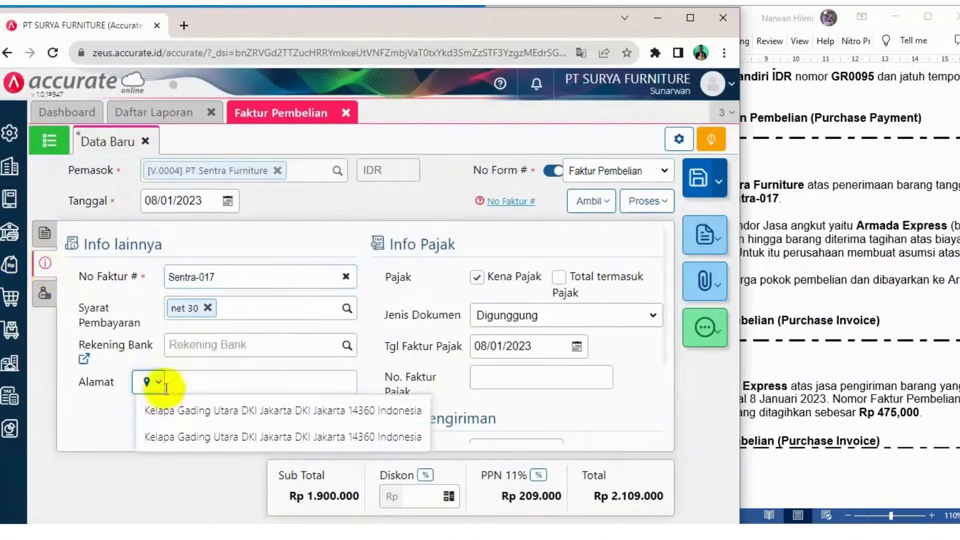
click(184, 411)
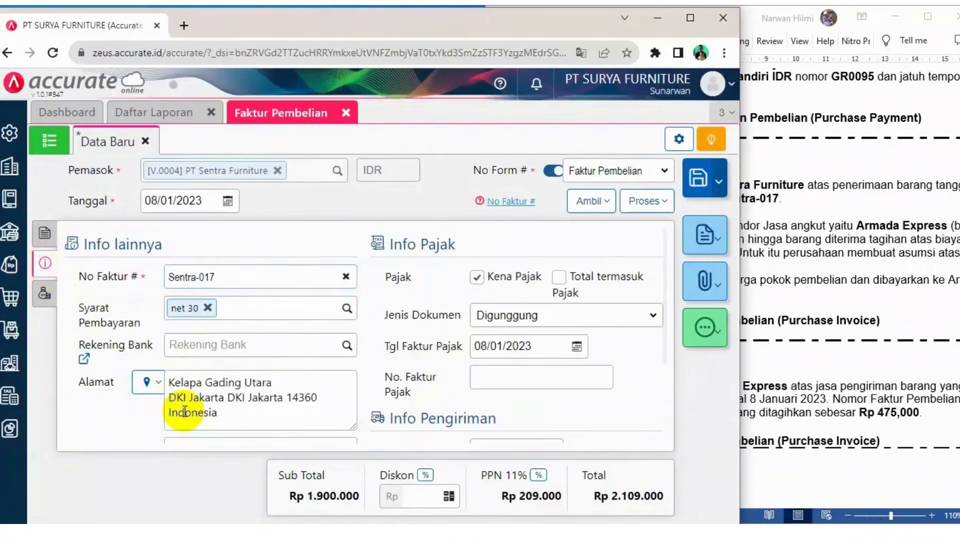
Review the case document's 8 January transaction details against the invoice
click(873, 294)
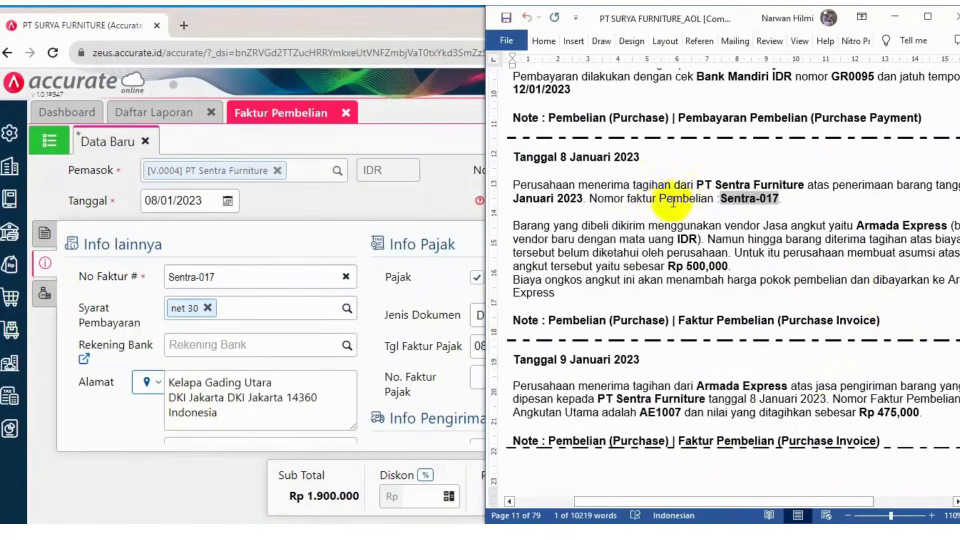
click(431, 201)
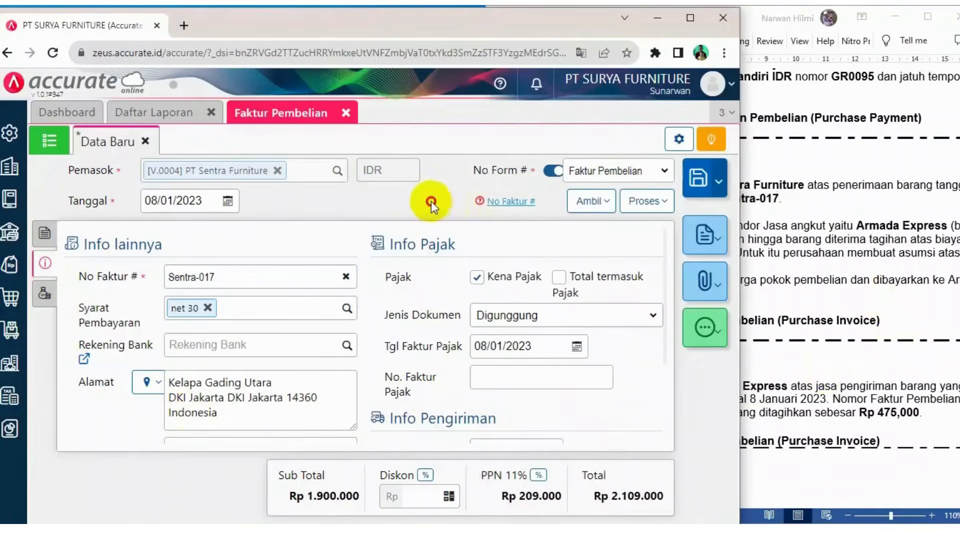
scroll(529, 377, down, 3)
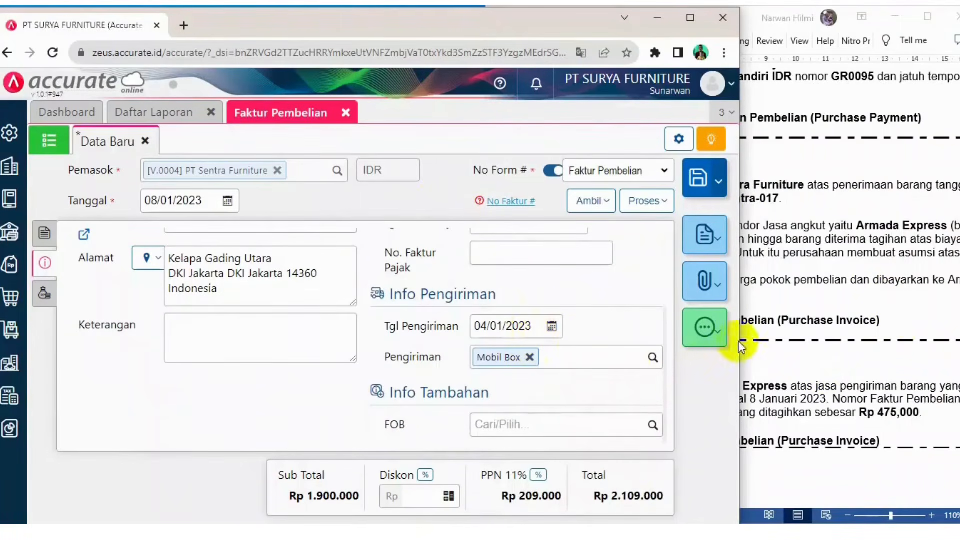
scroll(637, 353, up, 3)
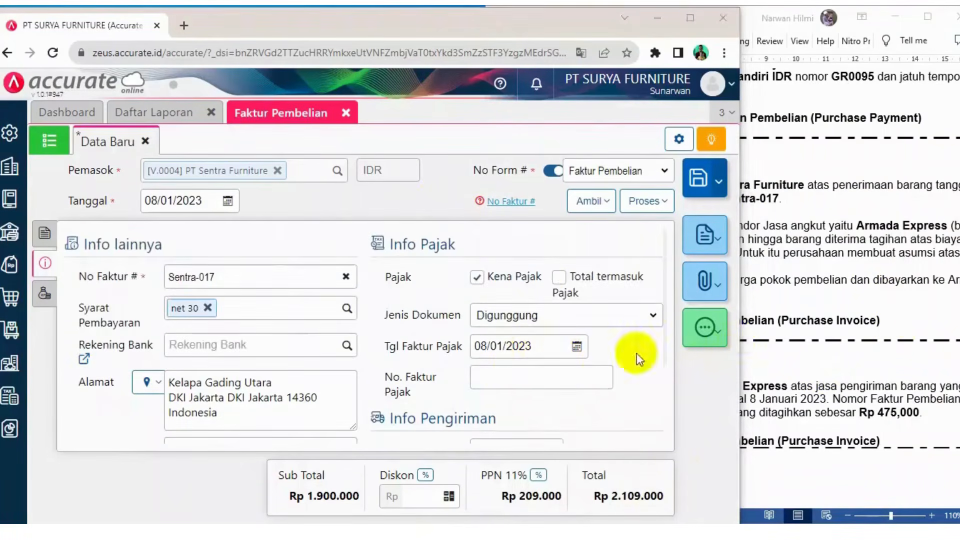
click(922, 301)
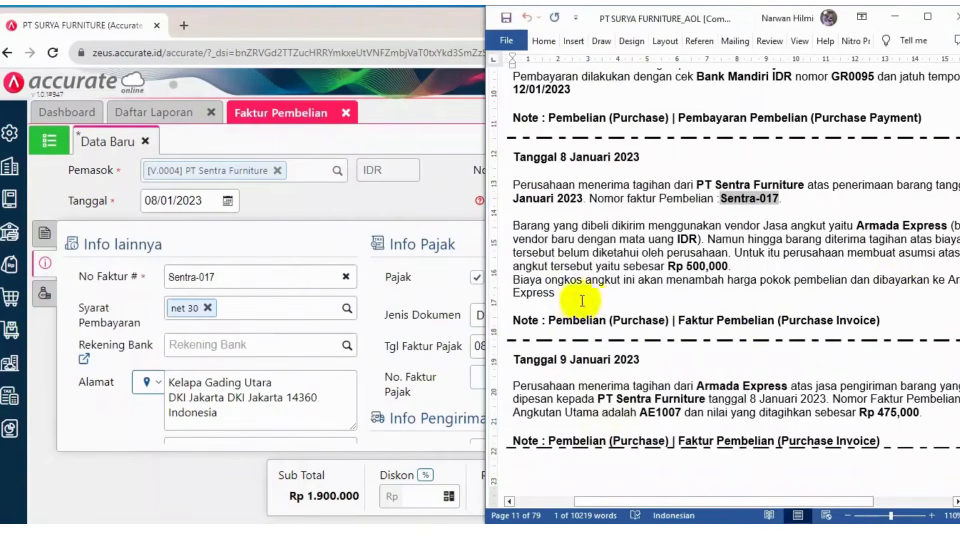
click(419, 199)
Enter the description "Penerimaan barang darai Surya Furniture" on the invoice
scroll(446, 382, down, 1)
scroll(446, 381, down, 2)
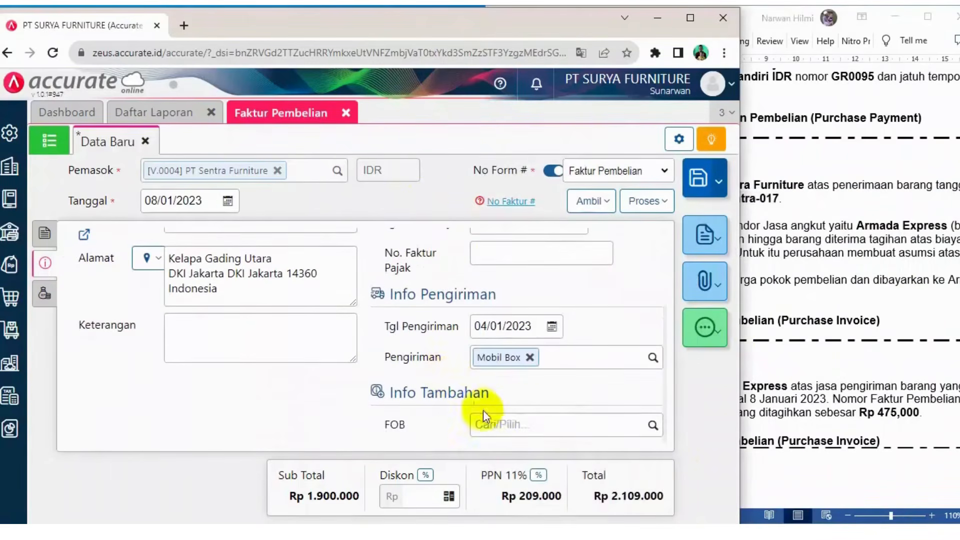
click(200, 332)
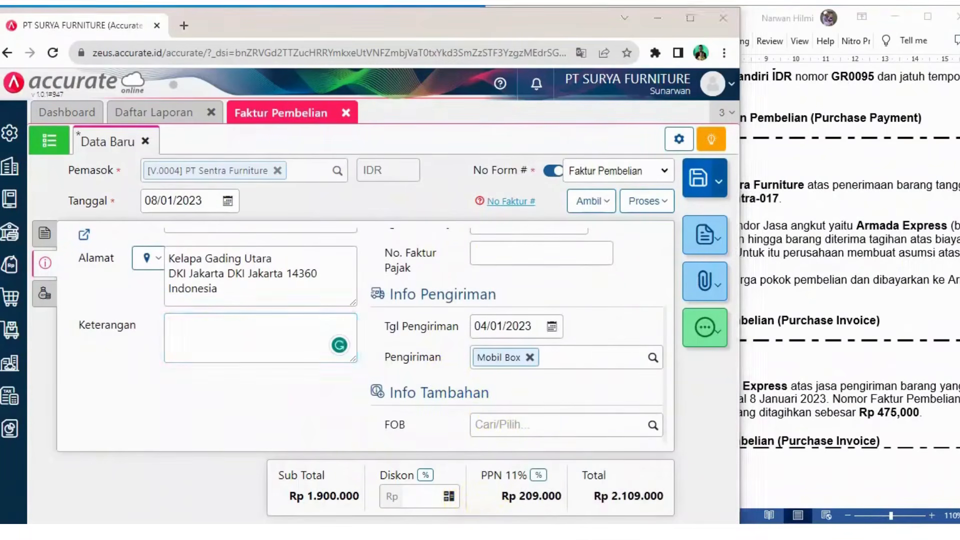
text(Penerimaan barang darai S)
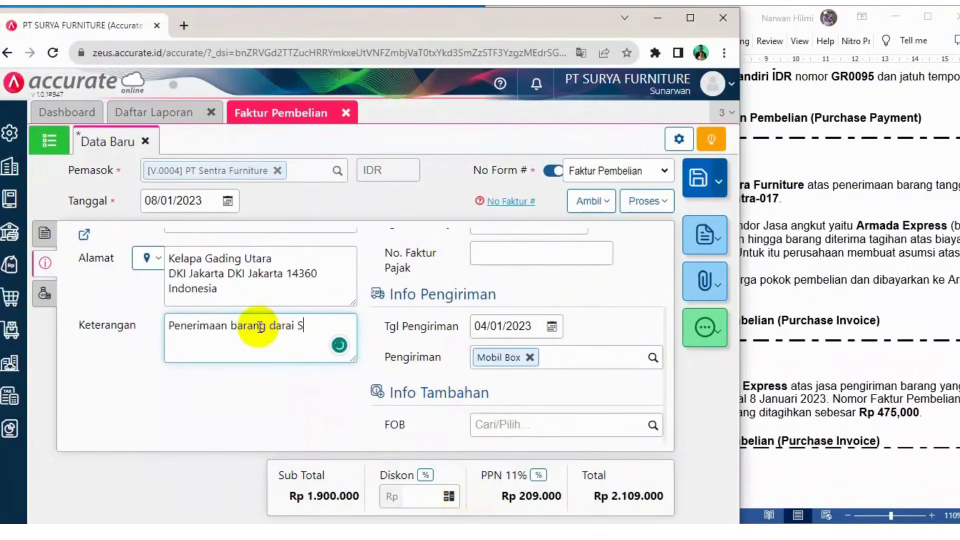
text(urya Fu)
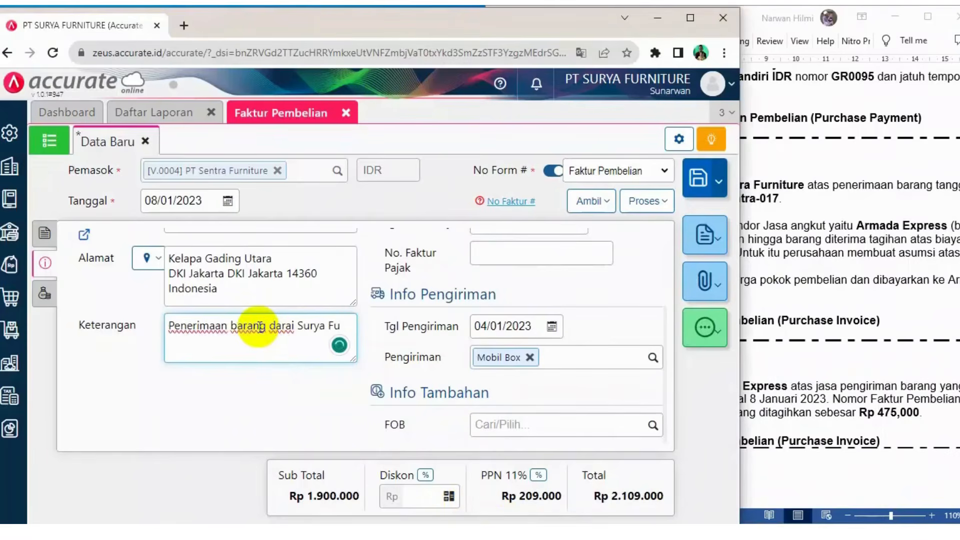
text(rniture)
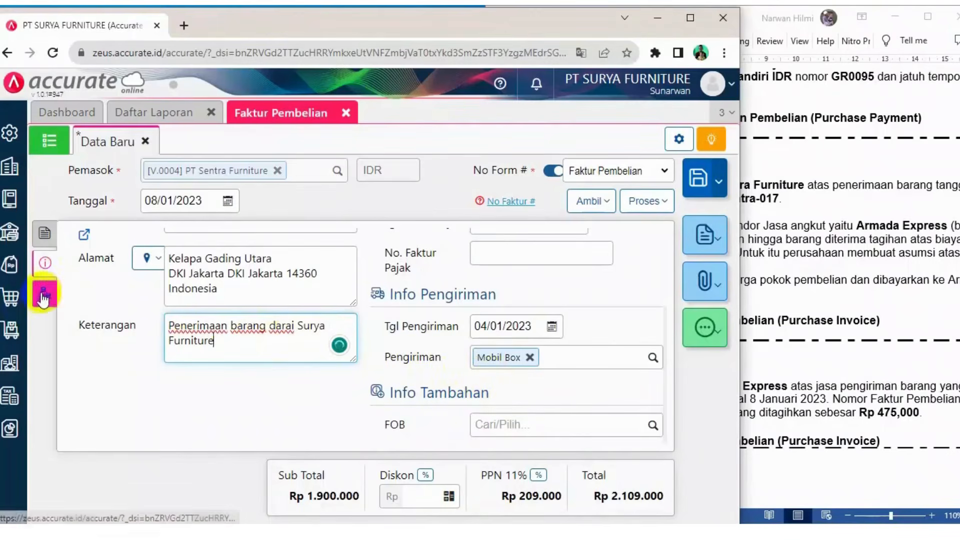
Add the Beban Angkut Pembelian account as an other cost on the invoice
scroll(482, 300, up, 3)
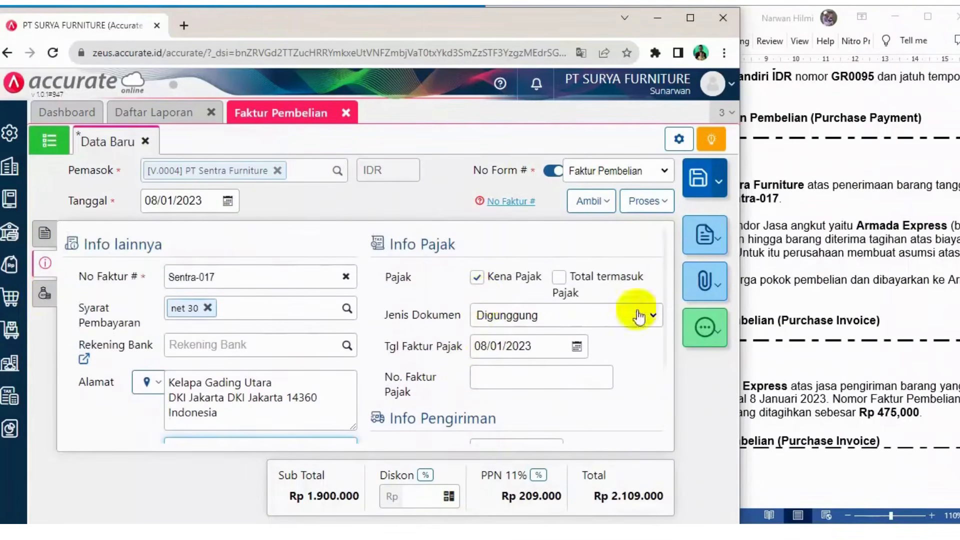
click(690, 18)
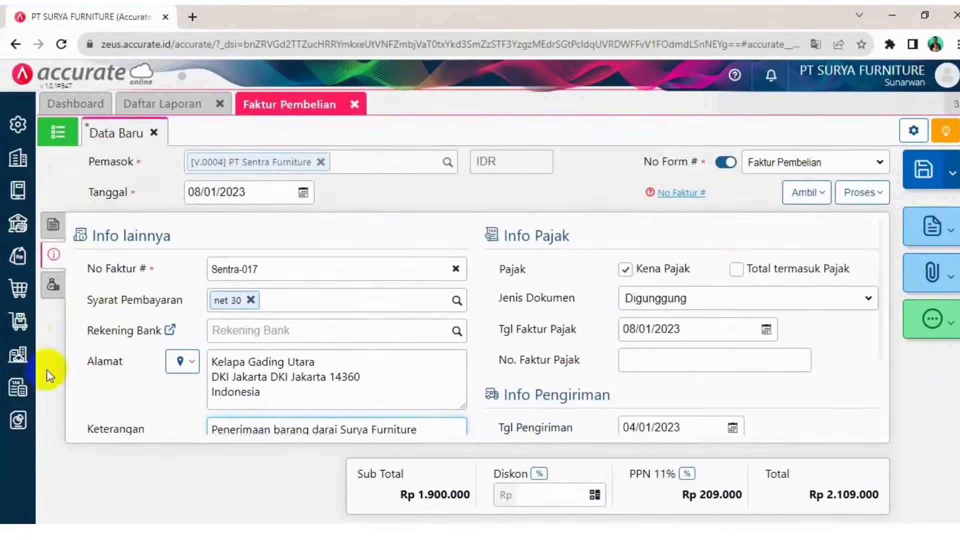
click(53, 286)
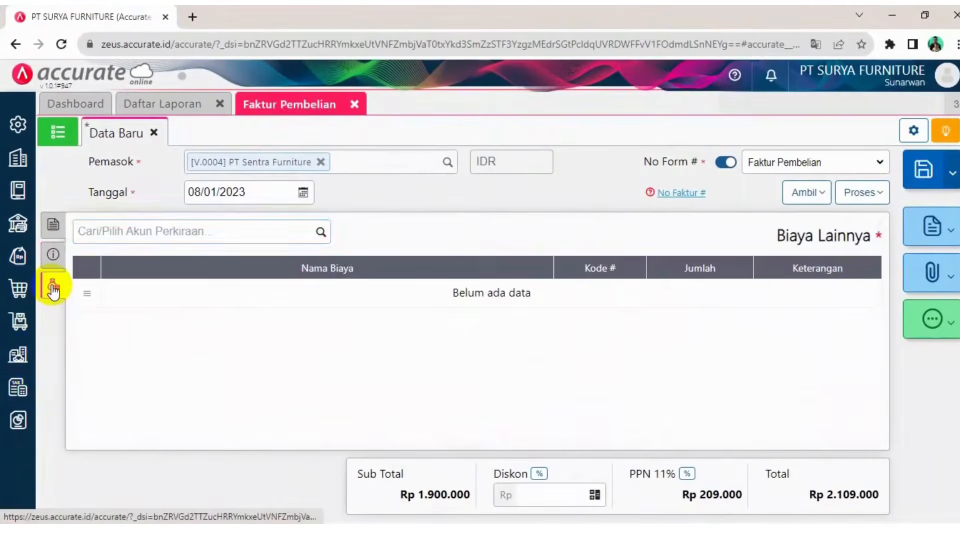
click(321, 232)
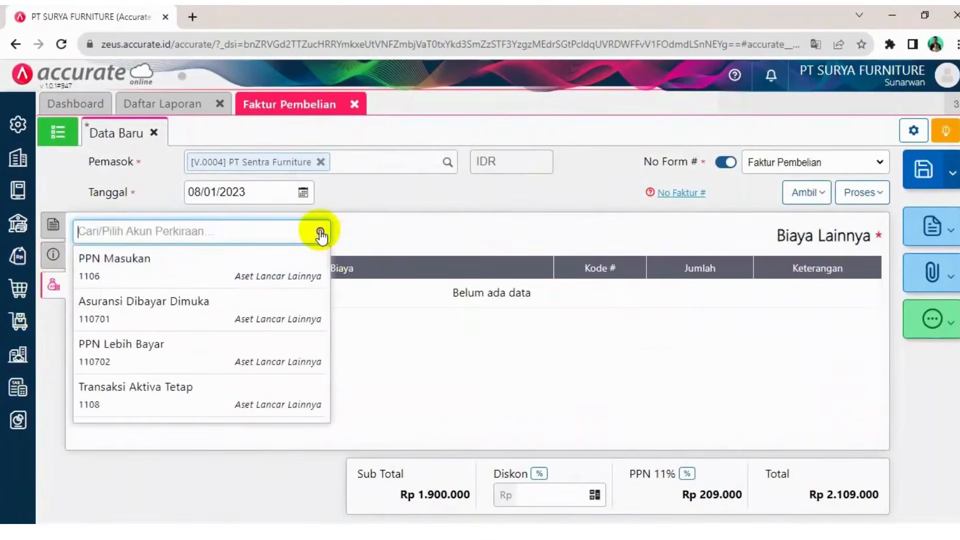
text(pemb)
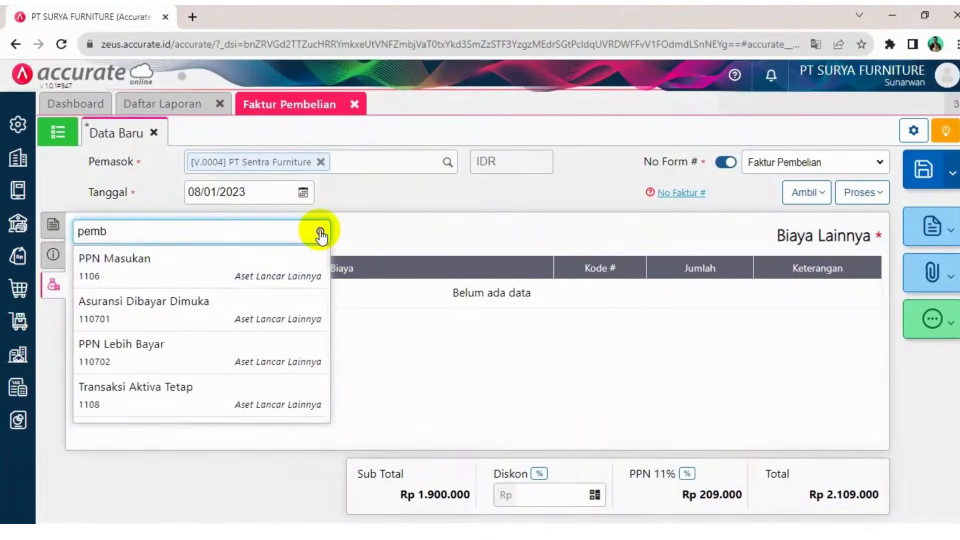
text(l)
click(182, 270)
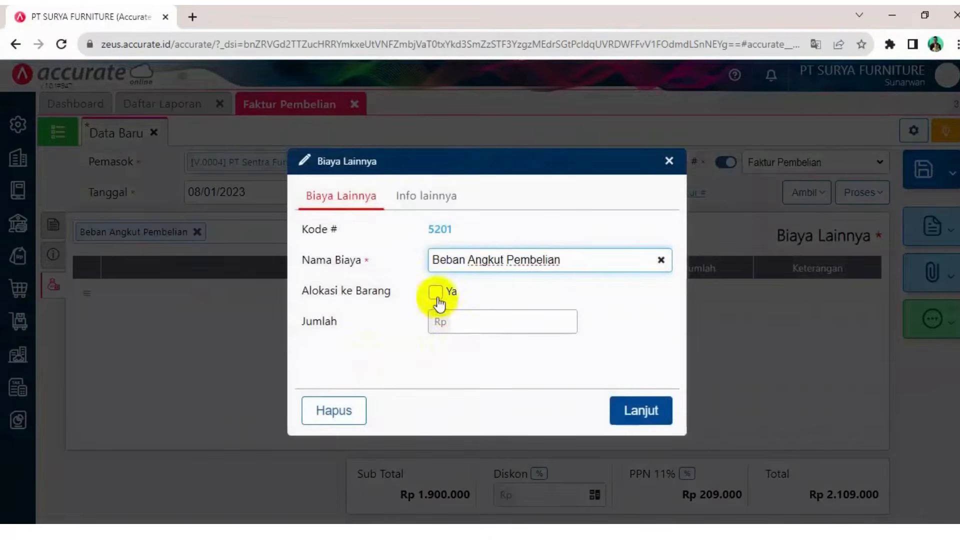
Check the case document, then enable allocating the freight cost to the items
click(625, 532)
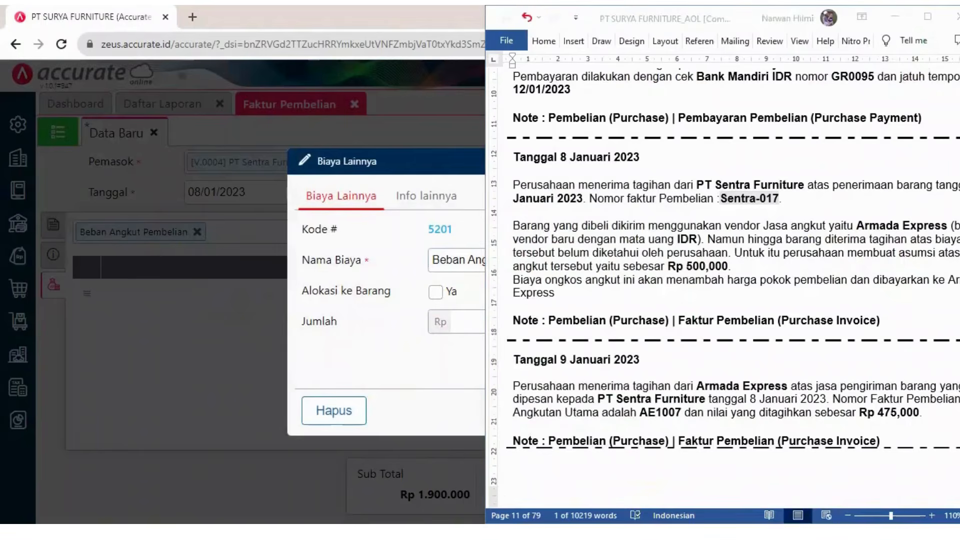
click(637, 290)
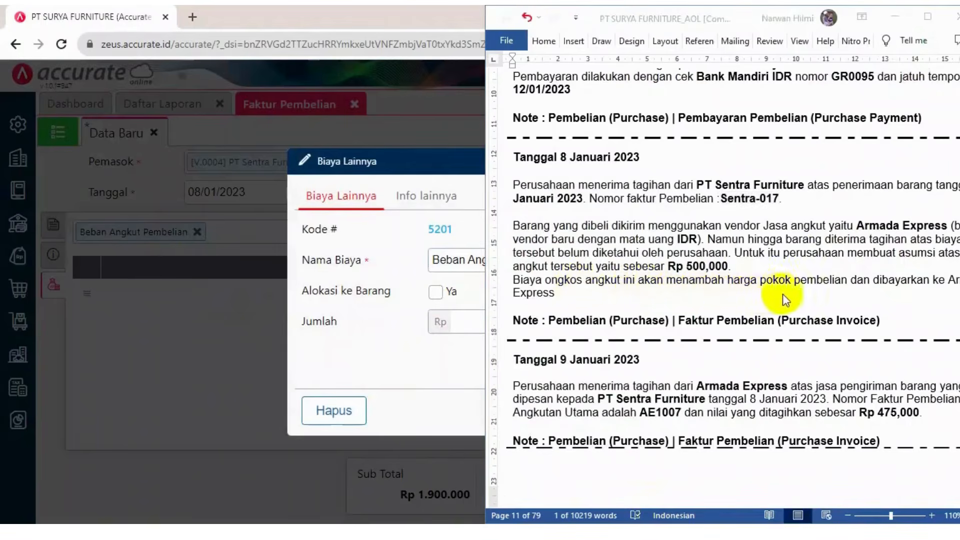
click(899, 260)
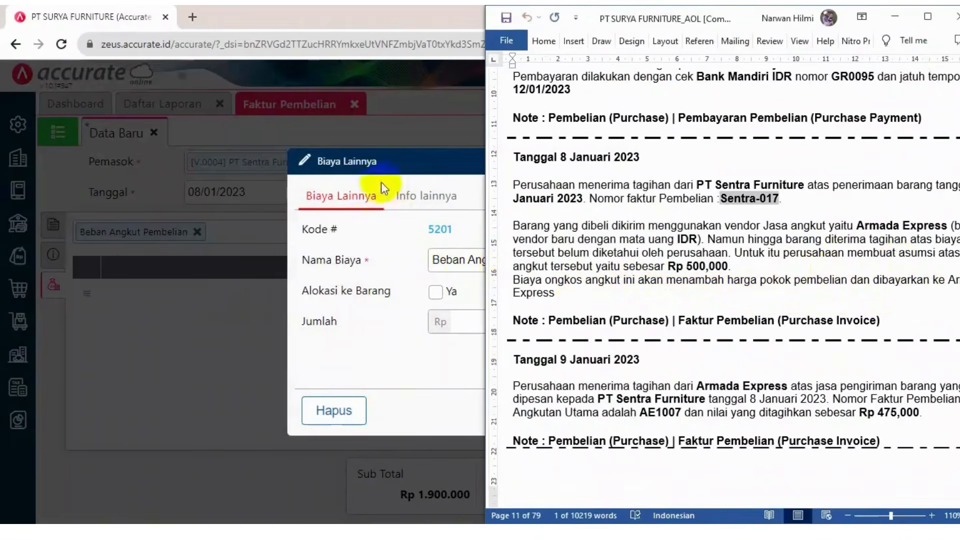
click(397, 162)
click(436, 292)
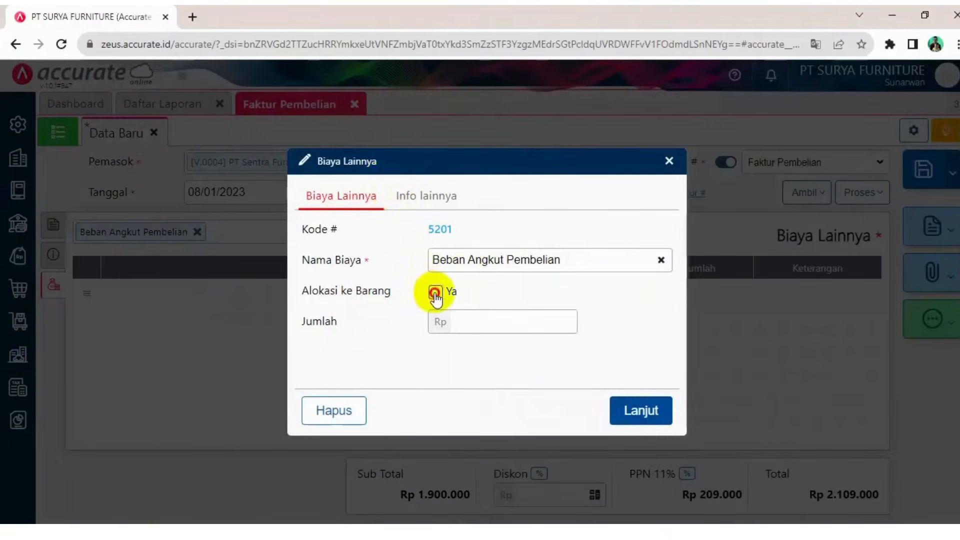
Bill the freight cost to supplier Armada Express with an amount of 500.000 and confirm the cost line
click(511, 324)
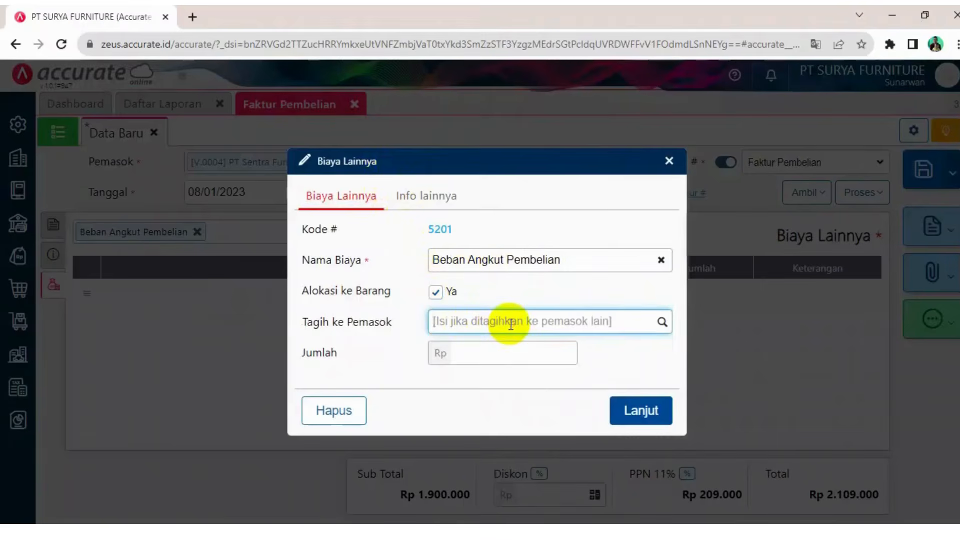
text(ar)
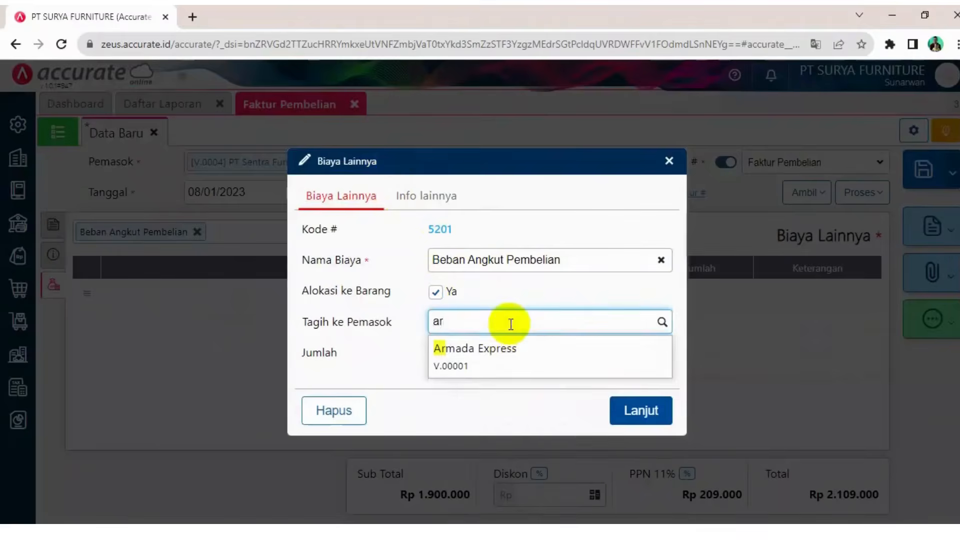
click(502, 350)
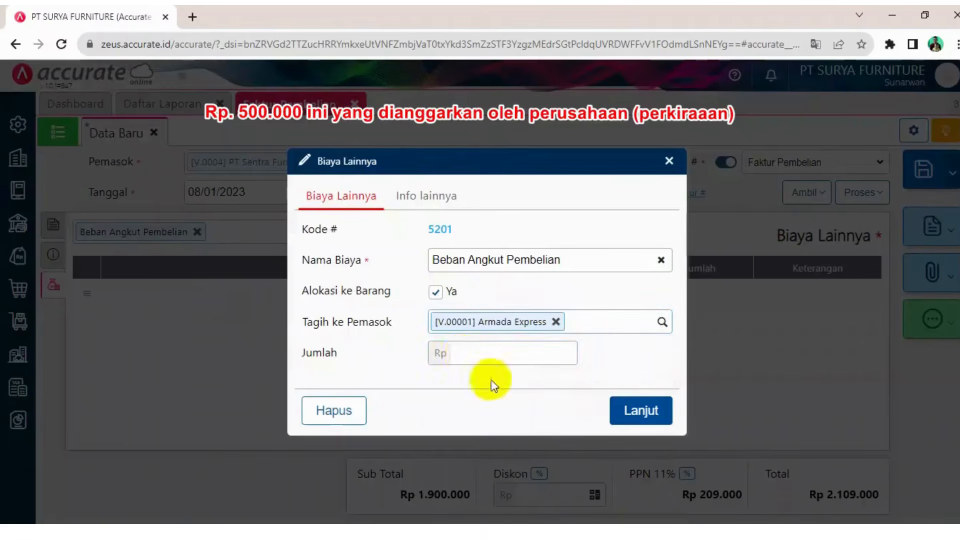
click(465, 353)
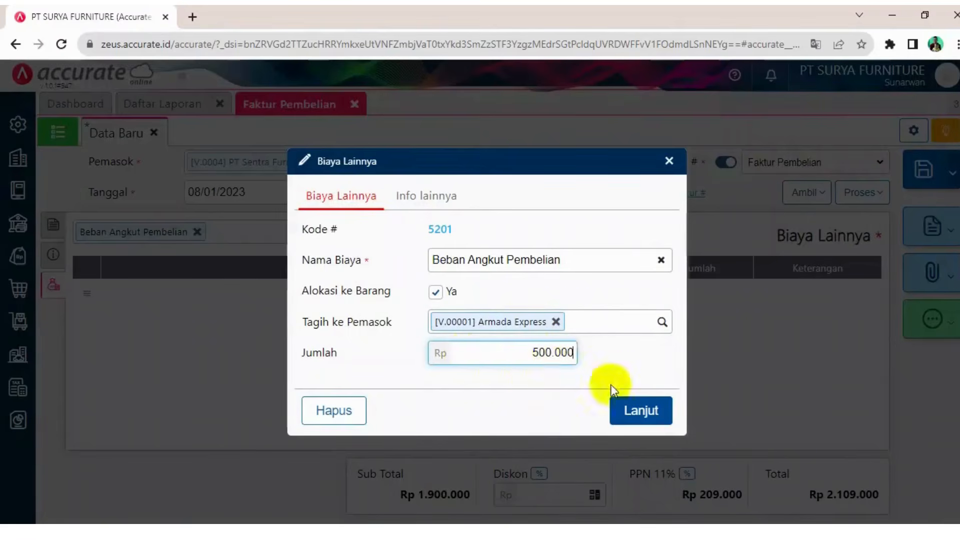
click(640, 407)
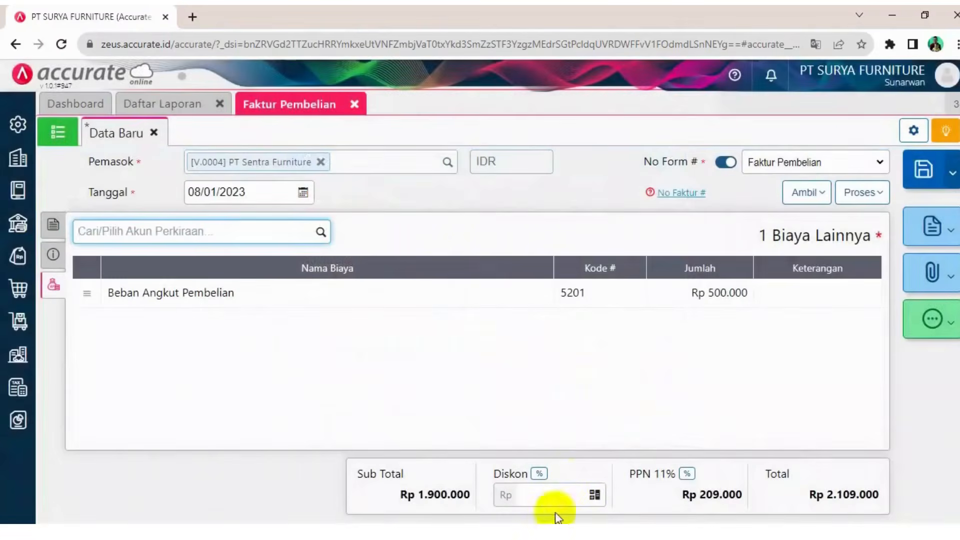
Change the invoice description to "Menerima tagihan dari Surya Furniture"
click(53, 254)
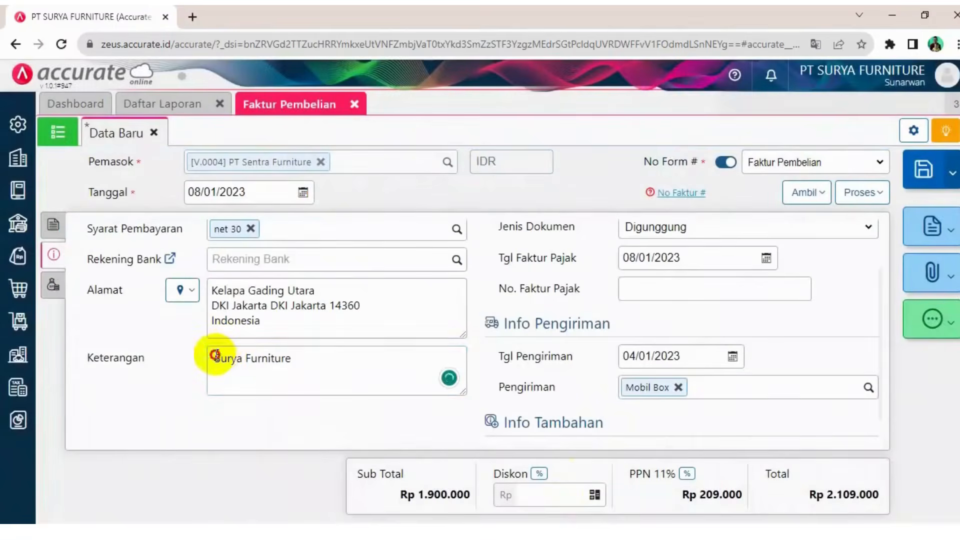
click(215, 356)
text(Menerim)
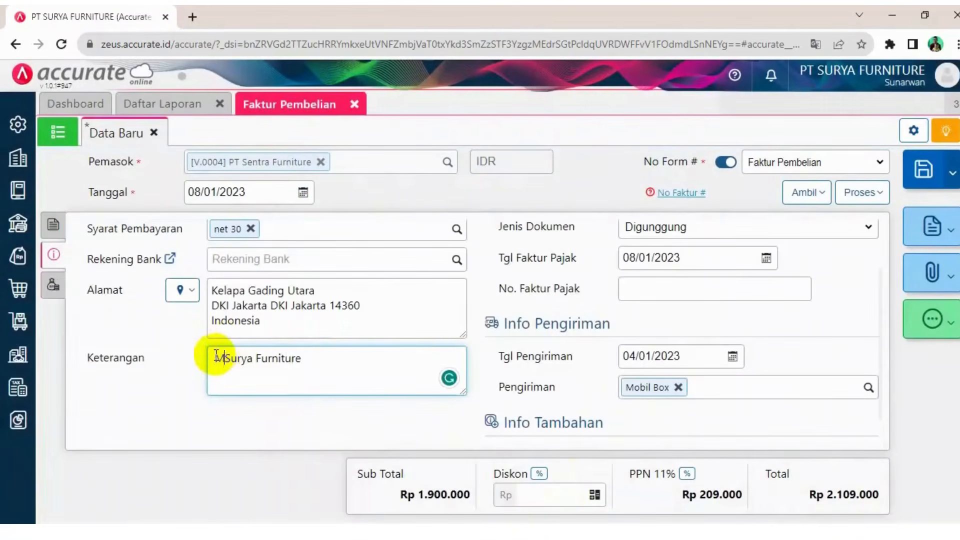
text(a tagi)
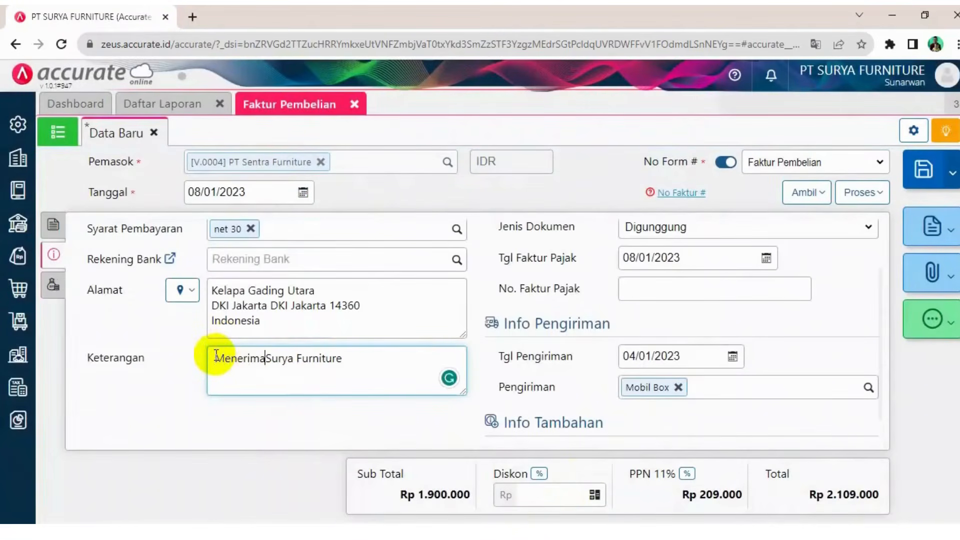
text(n)
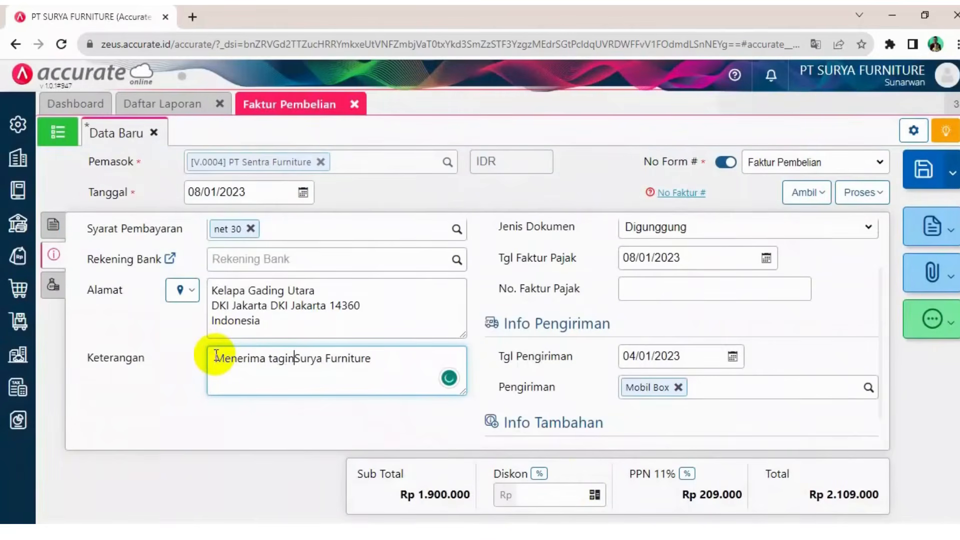
key(BackSpace)
text(han dar)
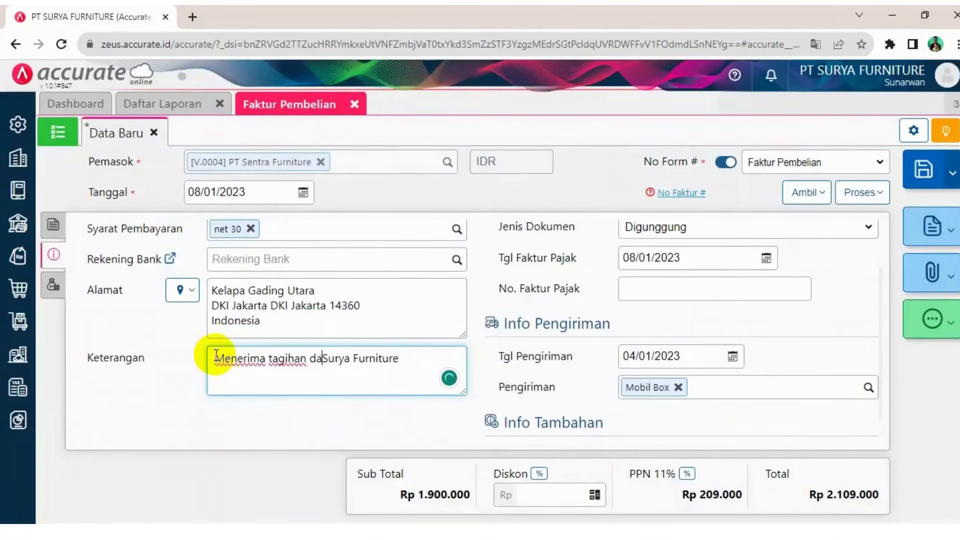
text(i)
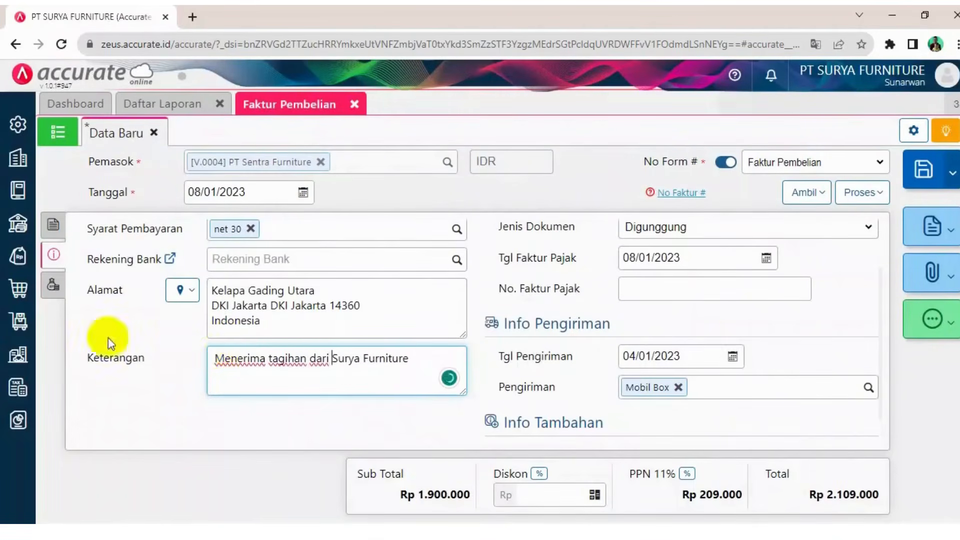
Search the accounts and add Beban Angkut Pembelian as an other cost line on the invoice
click(53, 287)
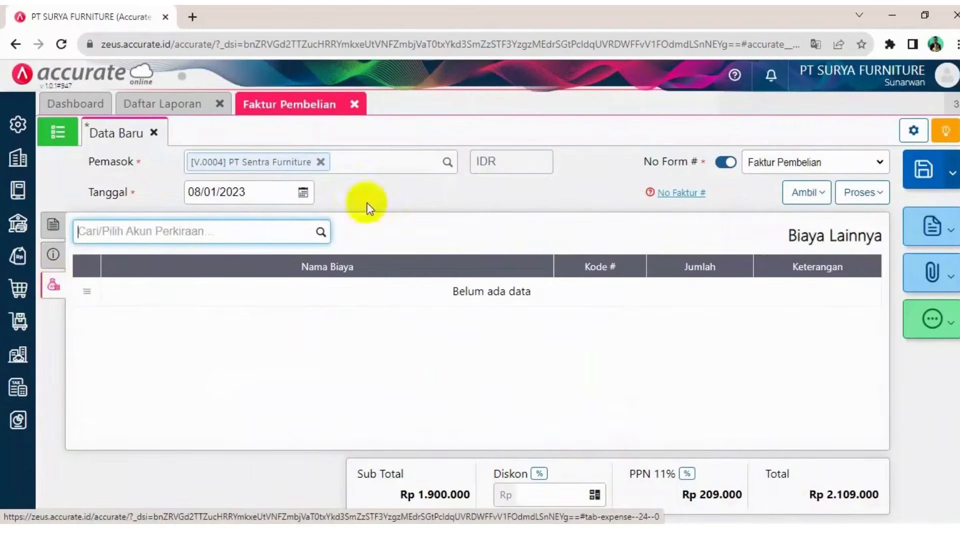
text(bia)
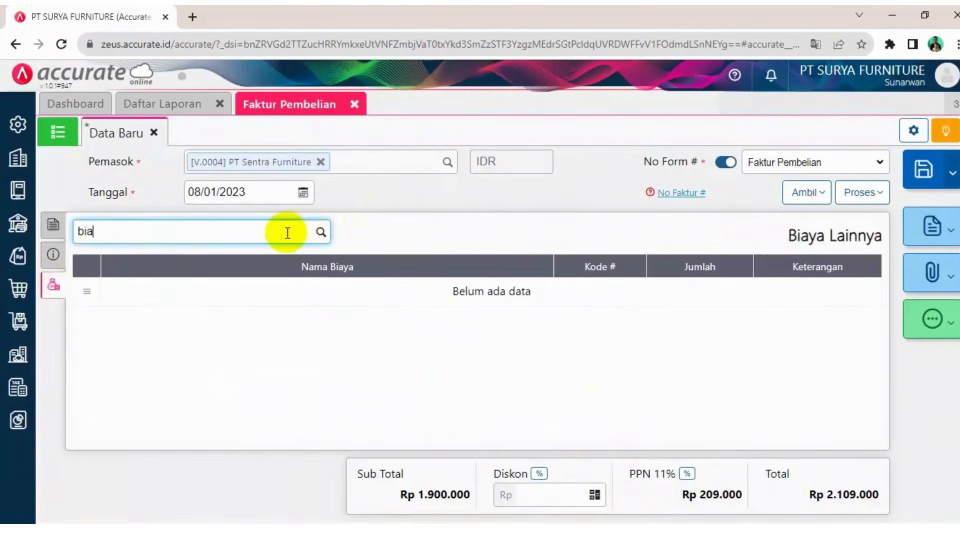
key(BackSpace)
key(BackSpace)
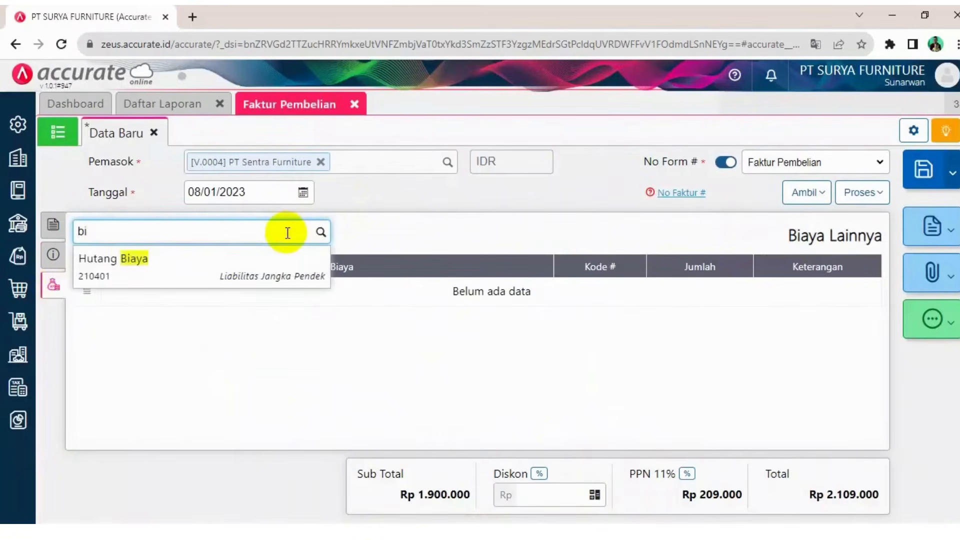
key(BackSpace)
key(BackSpace)
text(pem)
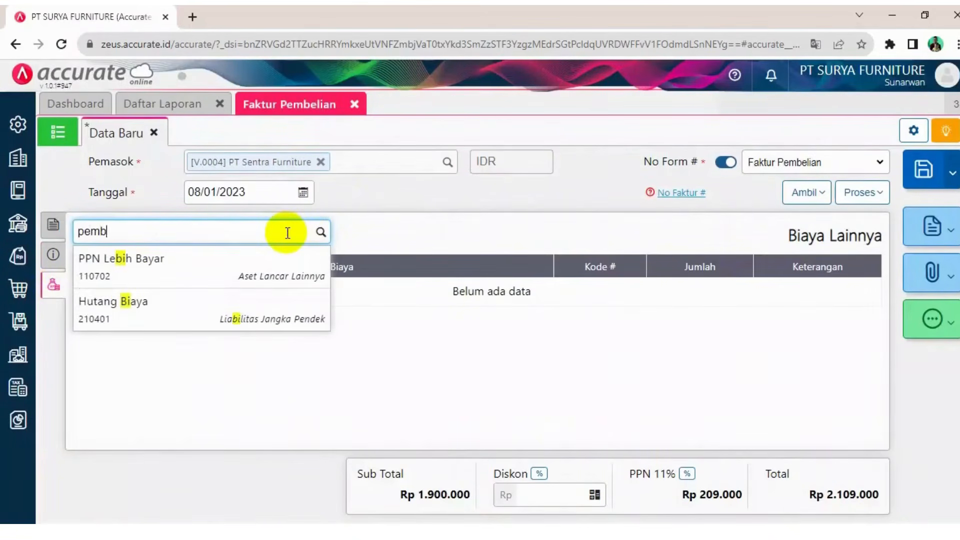
text(bl)
key(BackSpace)
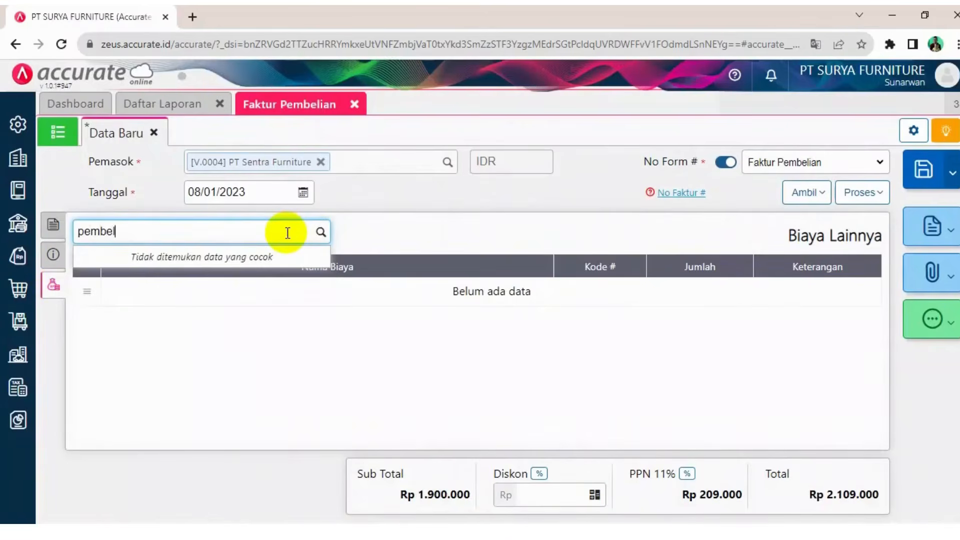
click(136, 266)
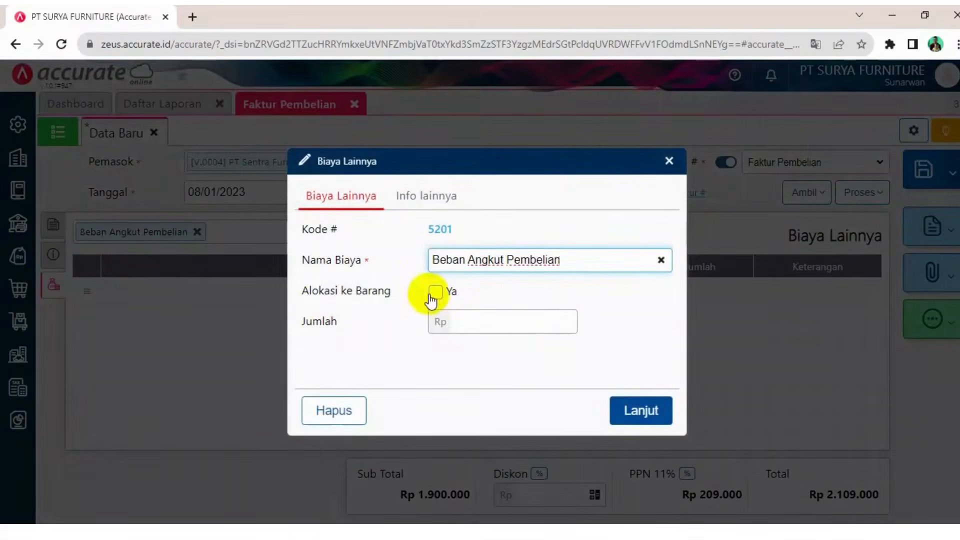
Consult the case document, then enable allocating the freight cost to the items
key(alt+Tab)
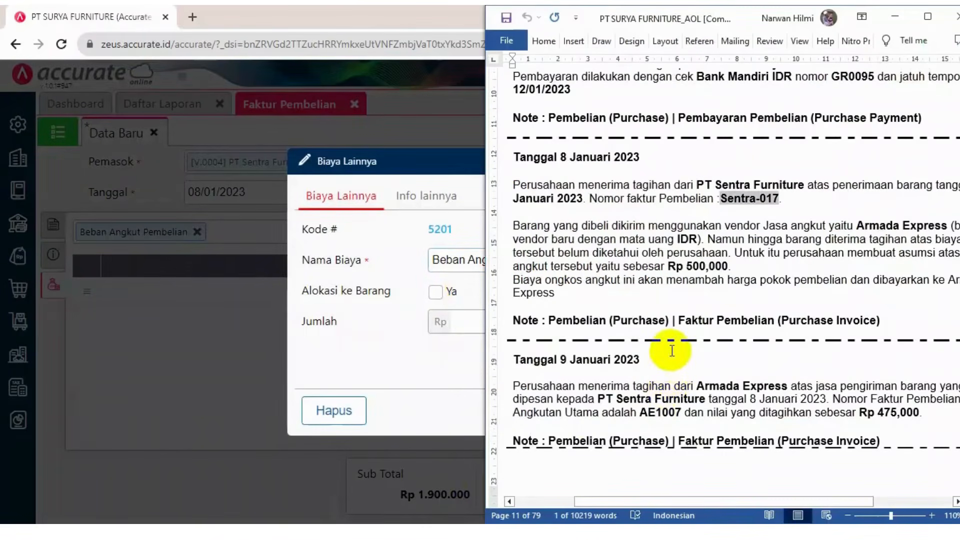
click(764, 296)
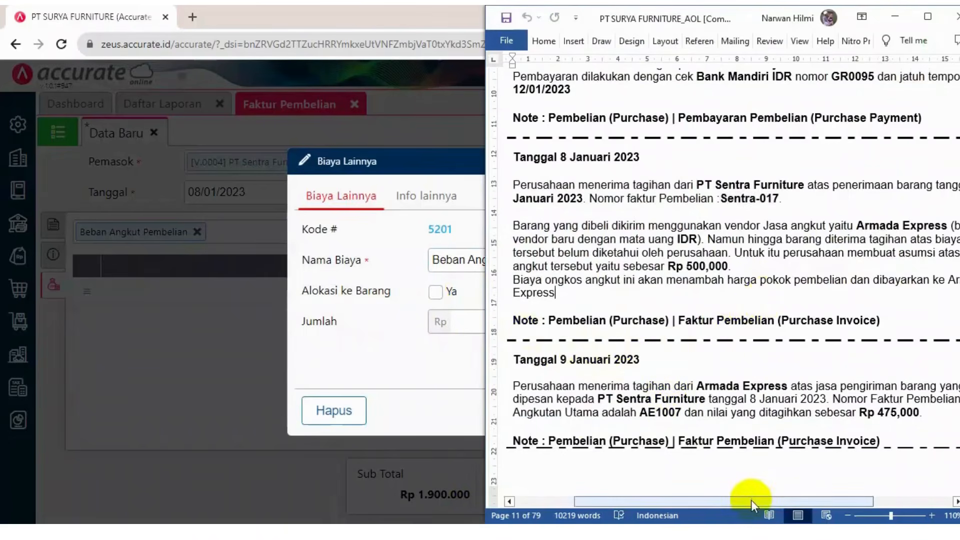
mouse_move(752, 500)
mouse_down()
mouse_move(765, 497)
mouse_move(754, 502)
mouse_up()
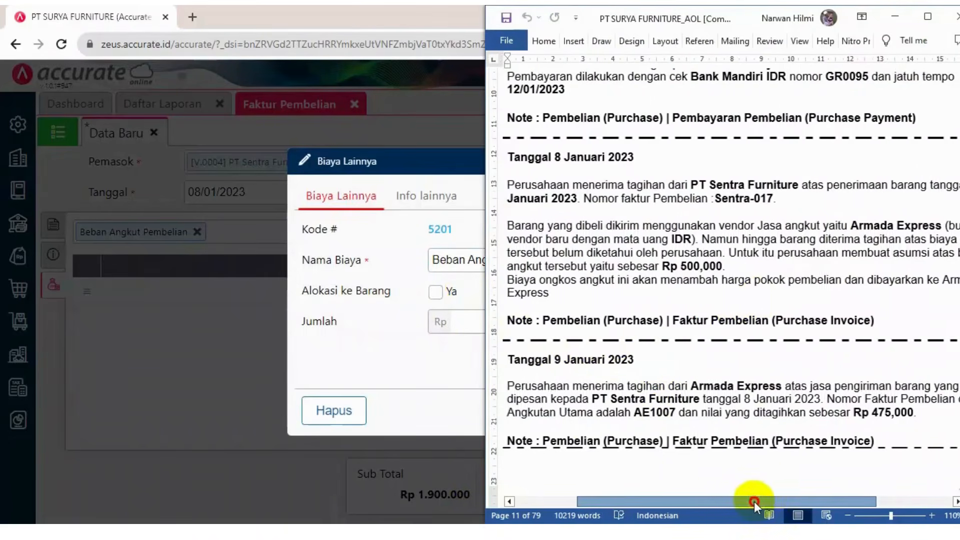
click(391, 168)
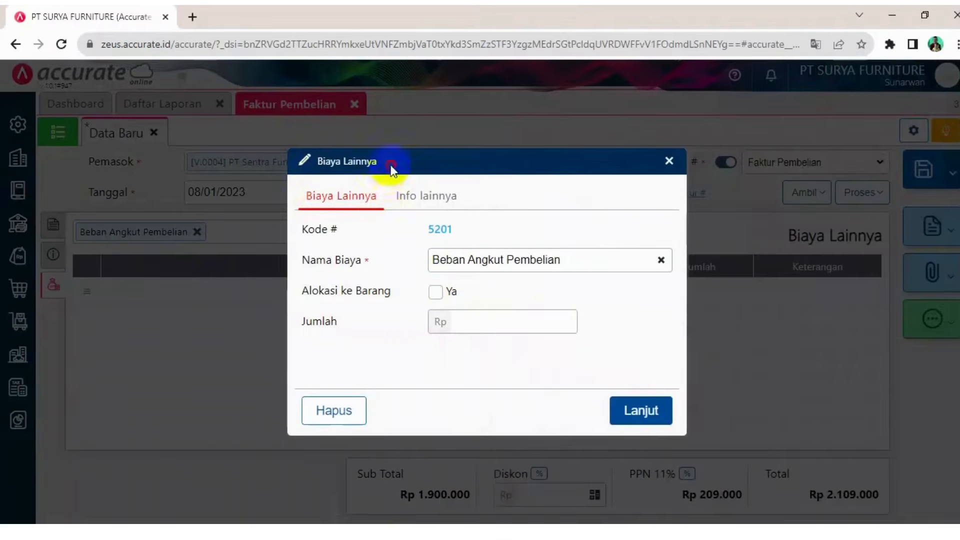
click(450, 294)
Bill the freight cost to supplier Armada Express with an amount of 500.000 and confirm the cost line
click(487, 322)
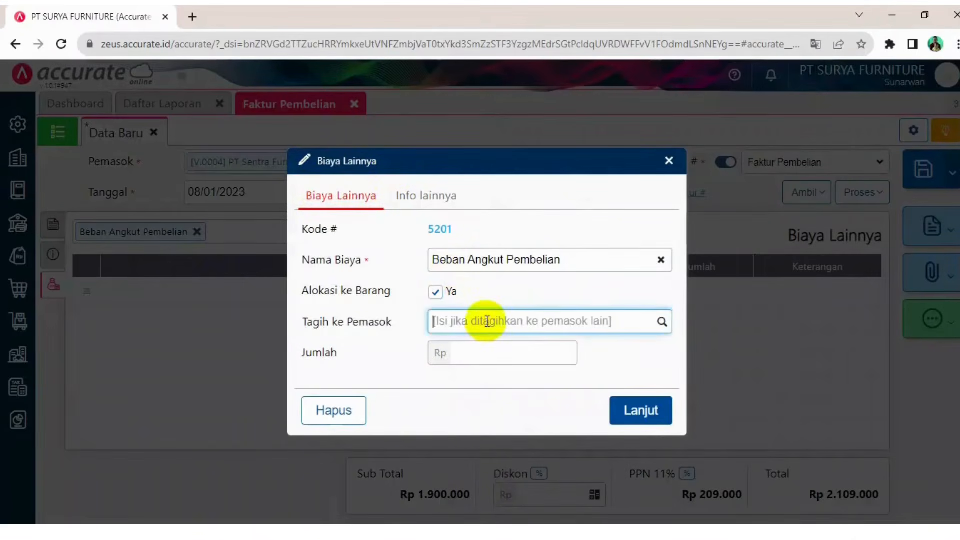
text(ar)
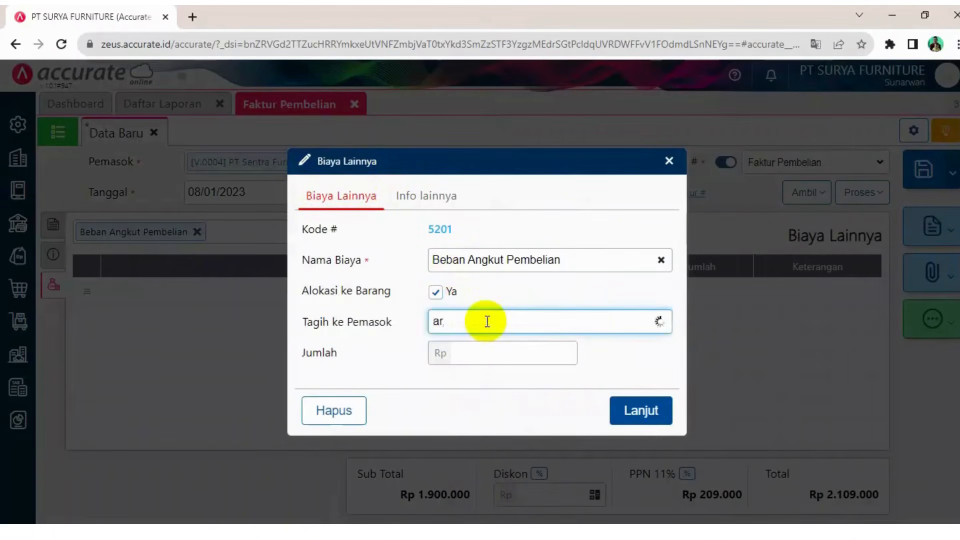
text(m)
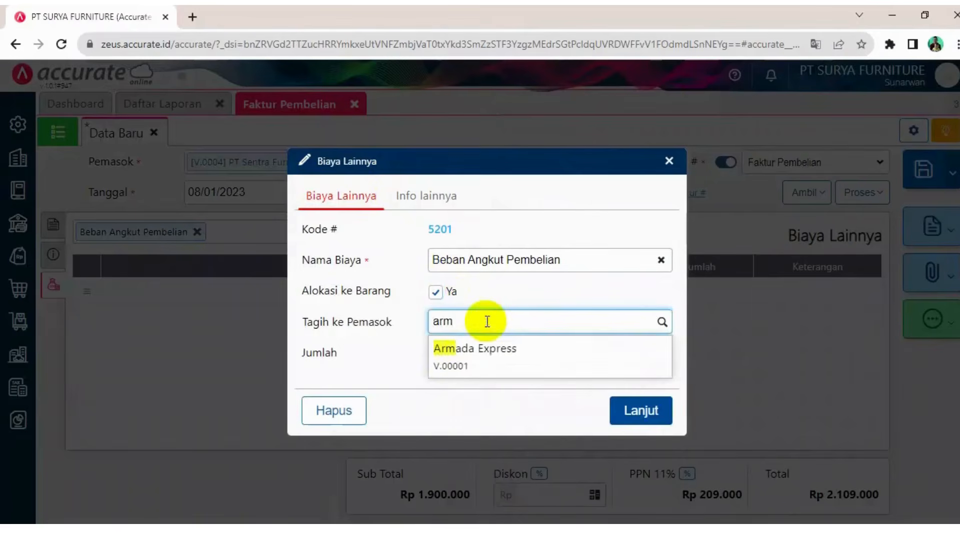
click(498, 358)
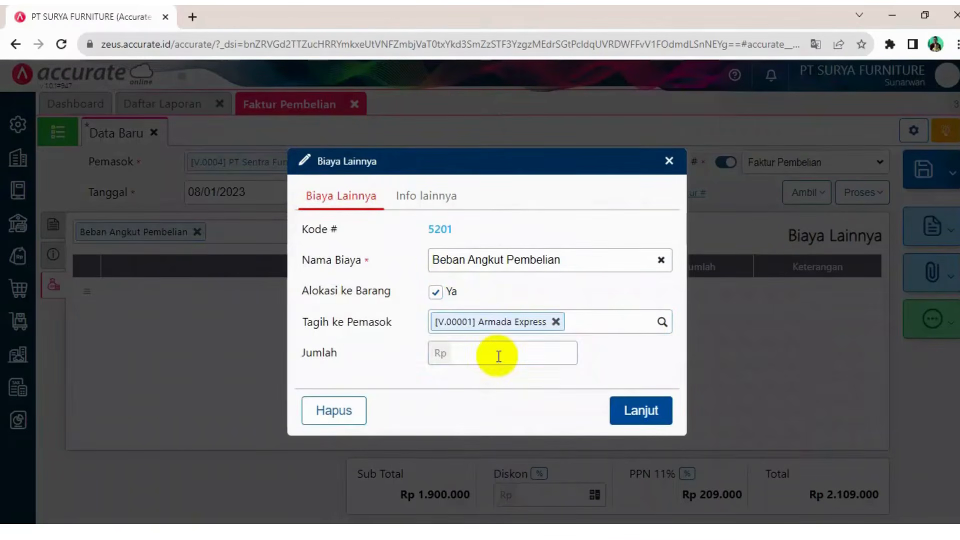
click(499, 356)
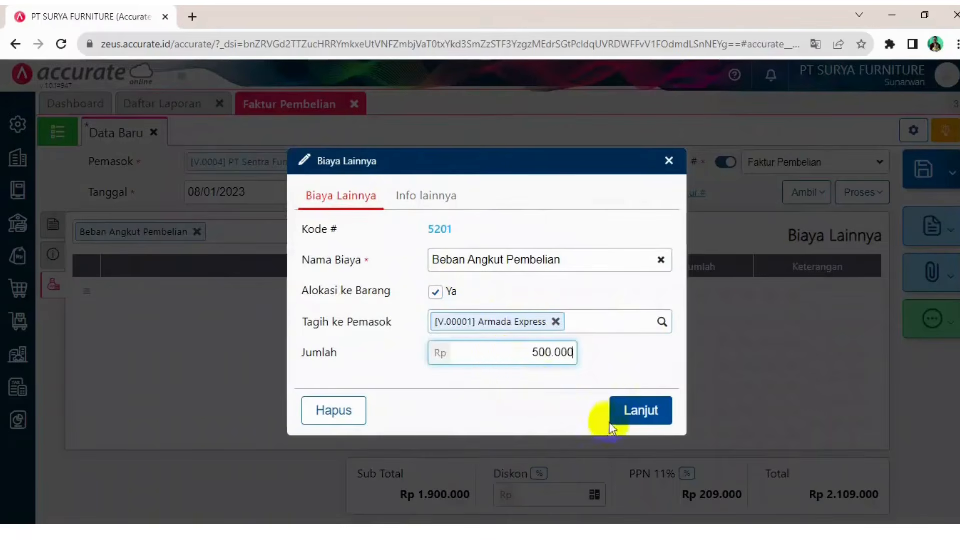
click(637, 408)
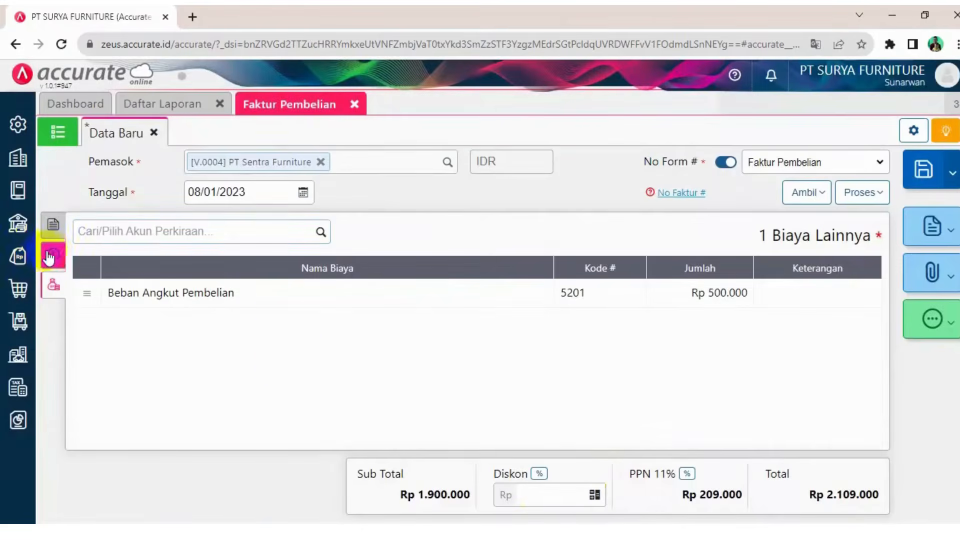
Review the invoice details and items against the case document, then save the purchase invoice
click(53, 256)
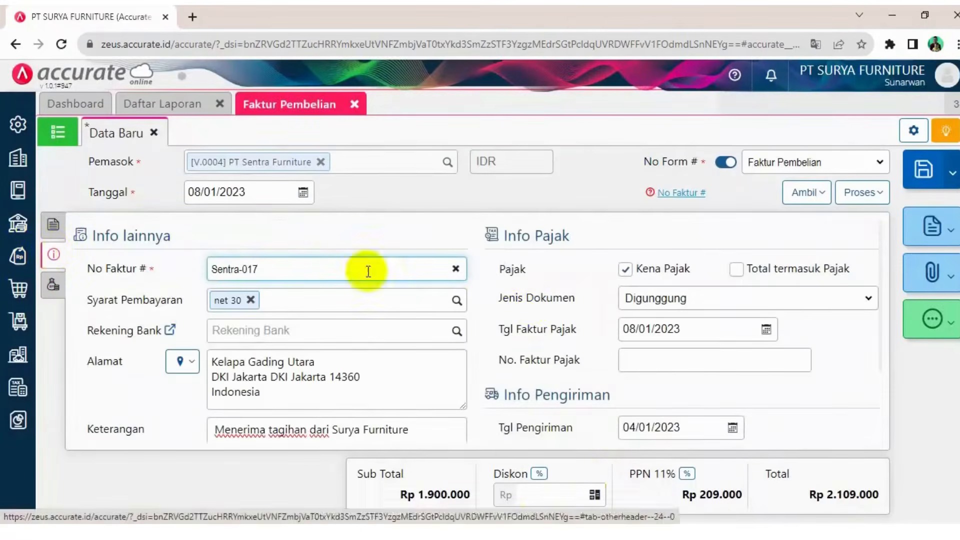
scroll(531, 302, down, 3)
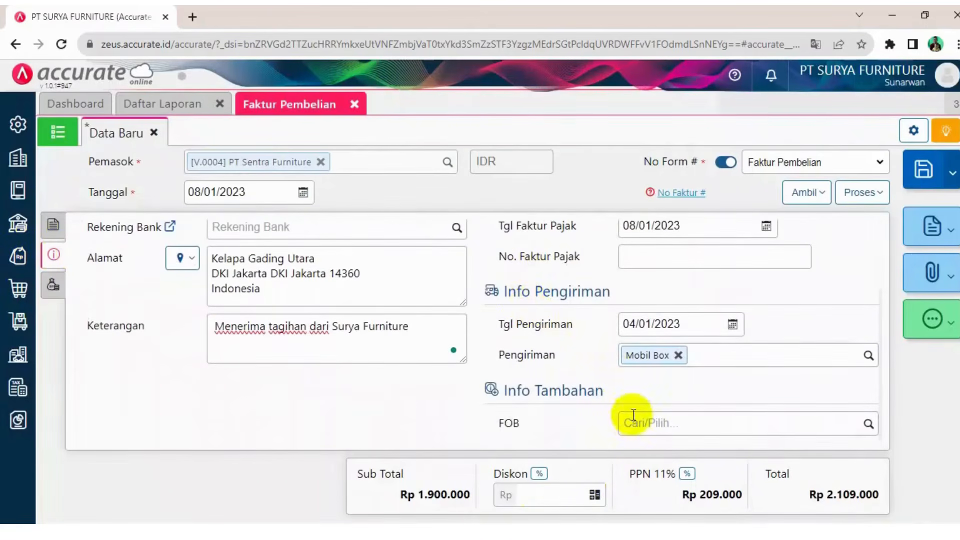
scroll(392, 385, up, 3)
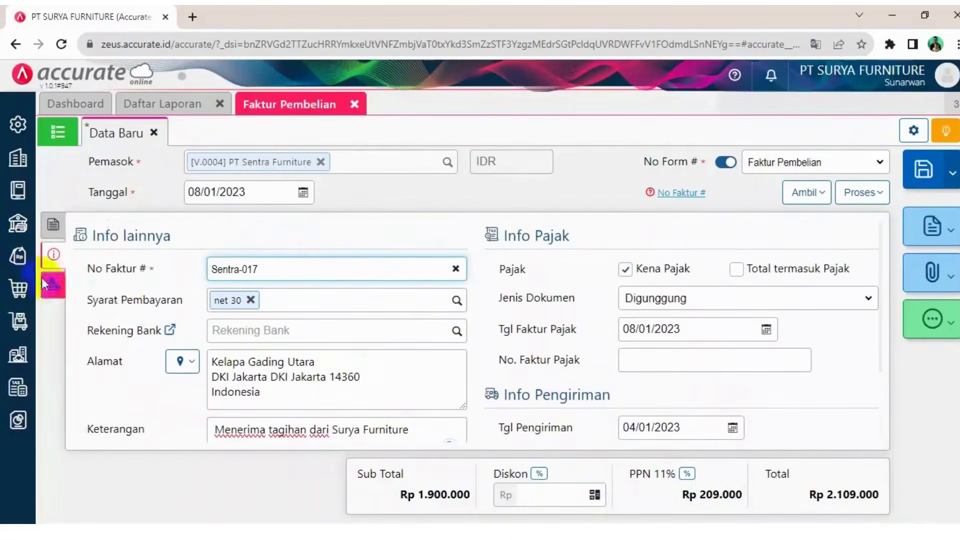
click(45, 234)
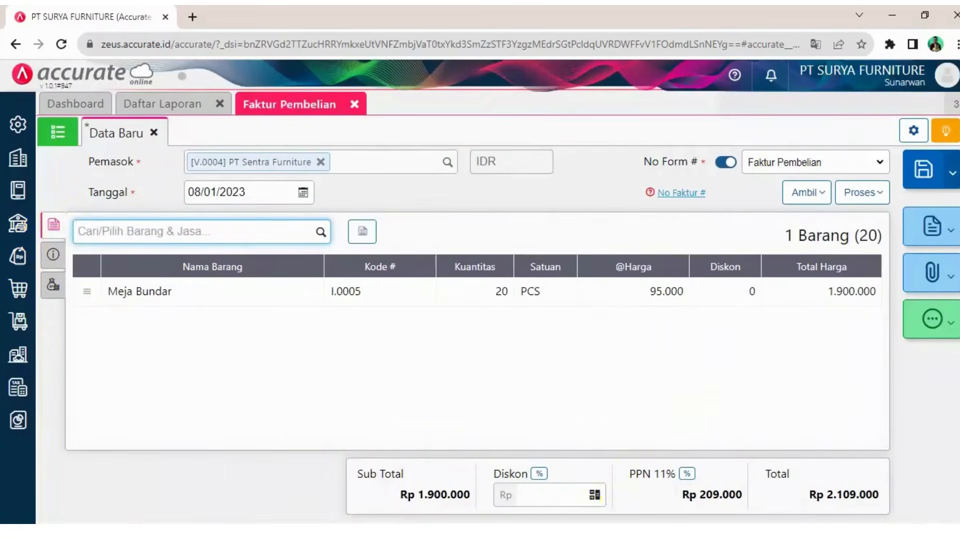
click(561, 532)
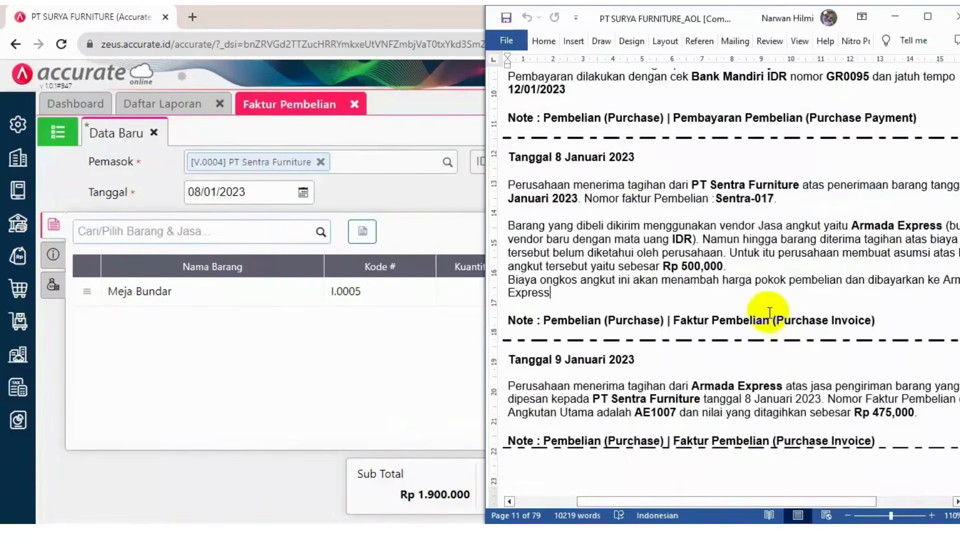
click(763, 265)
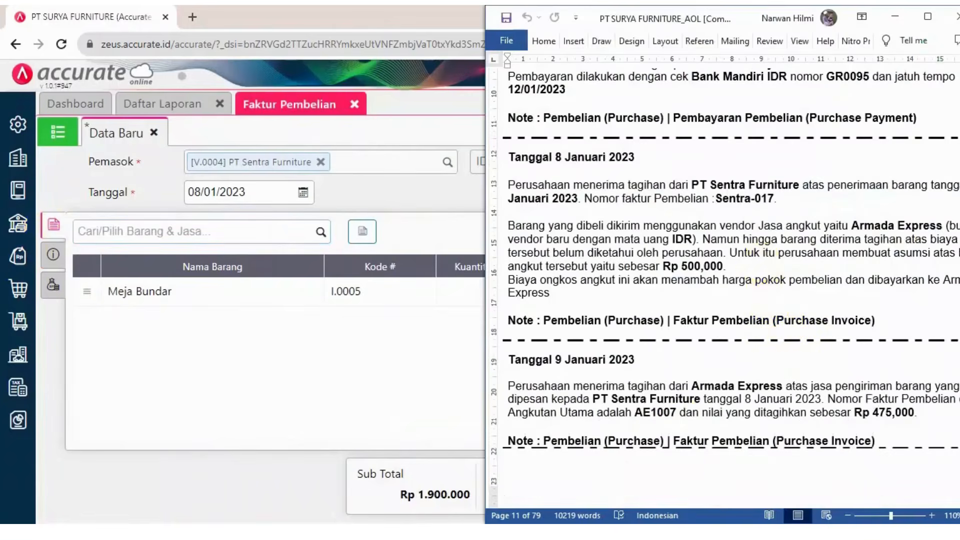
click(561, 532)
click(922, 171)
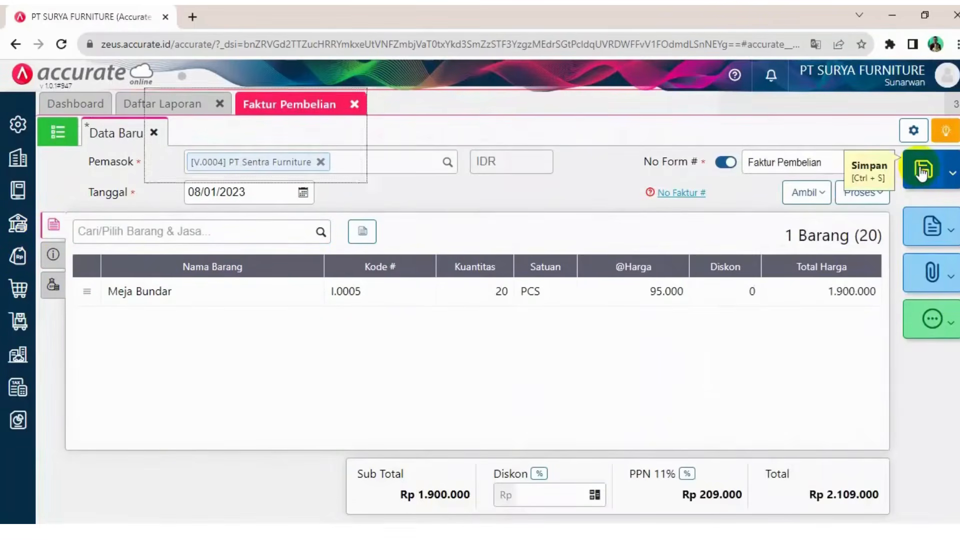
Refresh and enlarge the Keseluruhan Jurnal report, then review the new purchase invoice journal entry
click(355, 104)
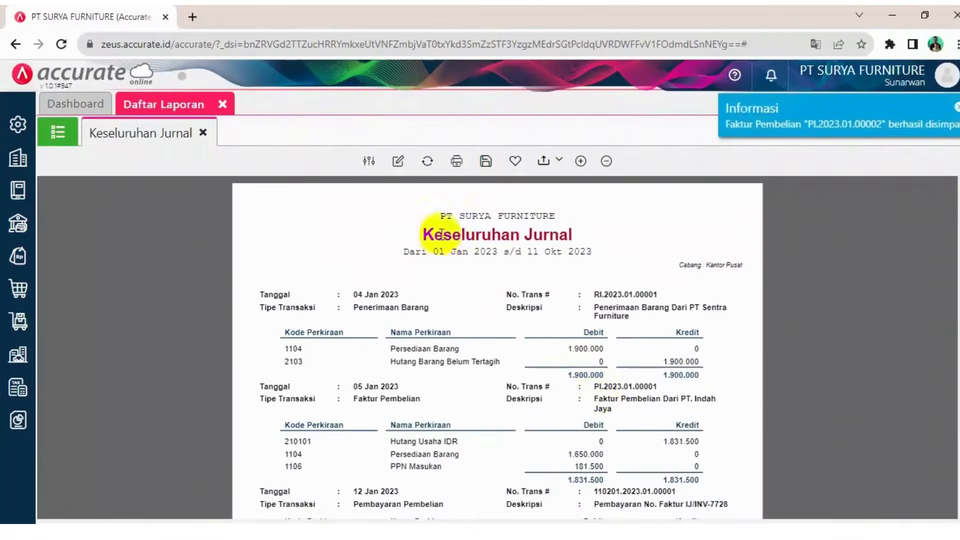
click(429, 162)
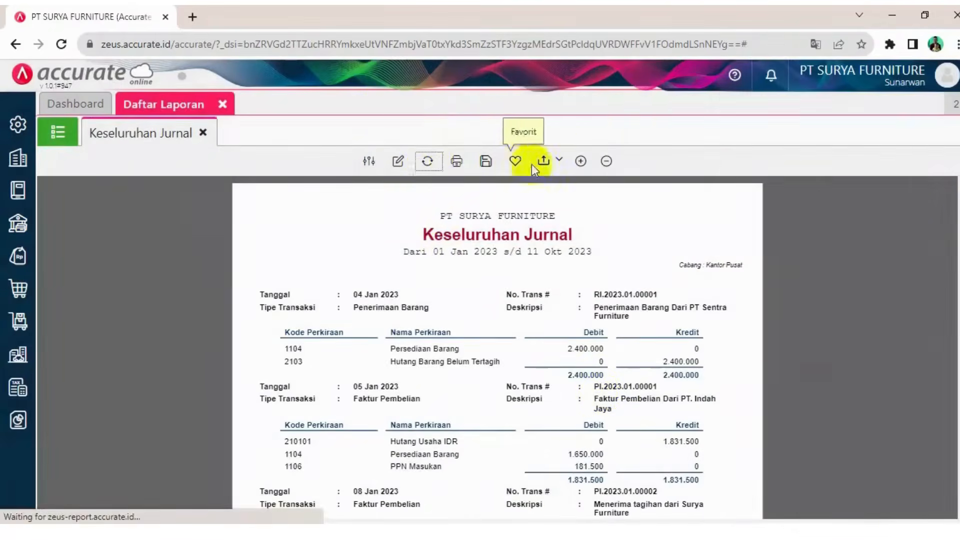
click(581, 161)
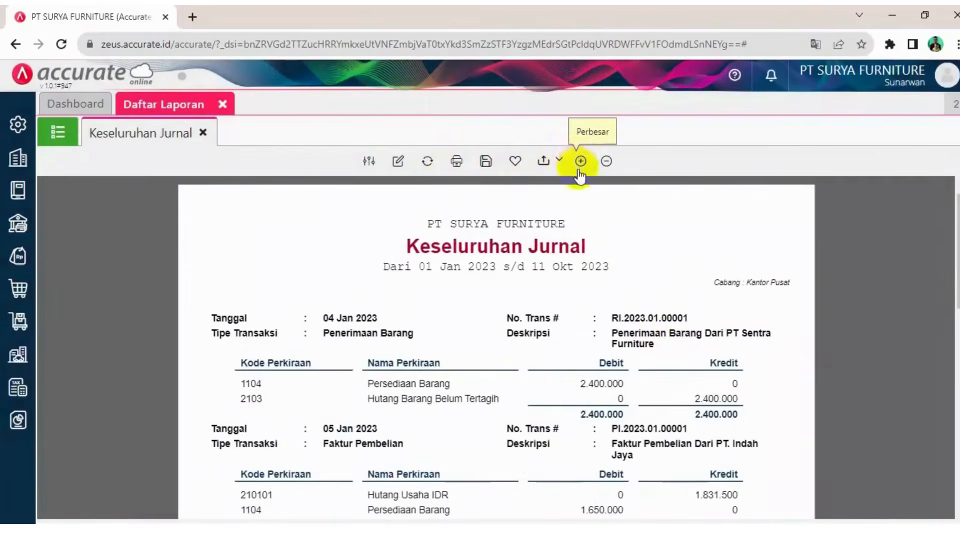
scroll(671, 318, down, 8)
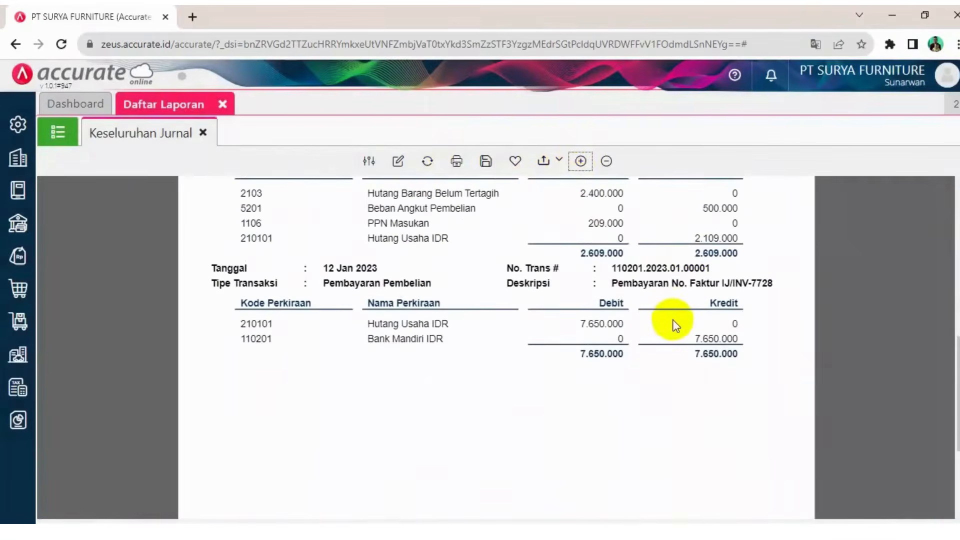
scroll(676, 326, down, 3)
scroll(673, 325, up, 6)
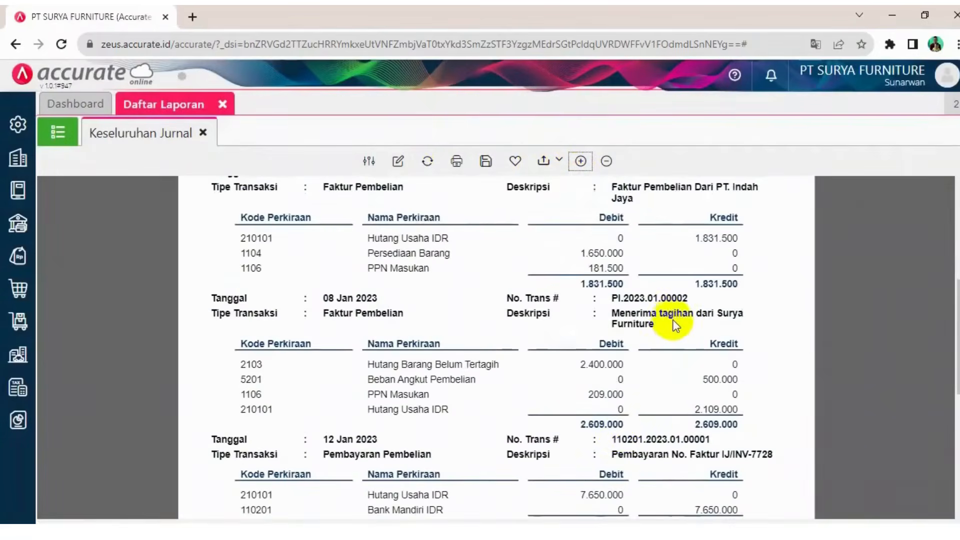
scroll(673, 326, up, 1)
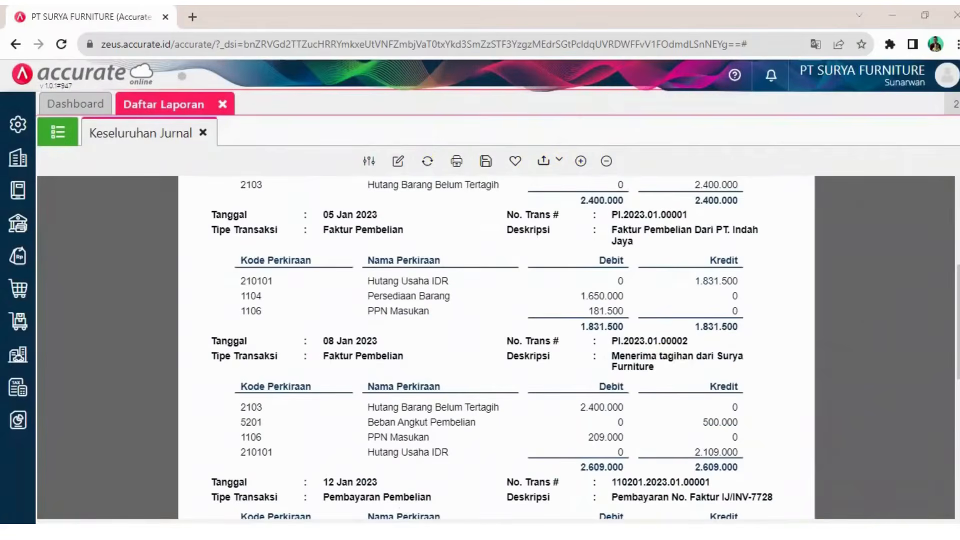
Read the 9 January case entry on the Armada Express freight bill, its bill number and amount
key(alt+Tab)
scroll(732, 354, down, 2)
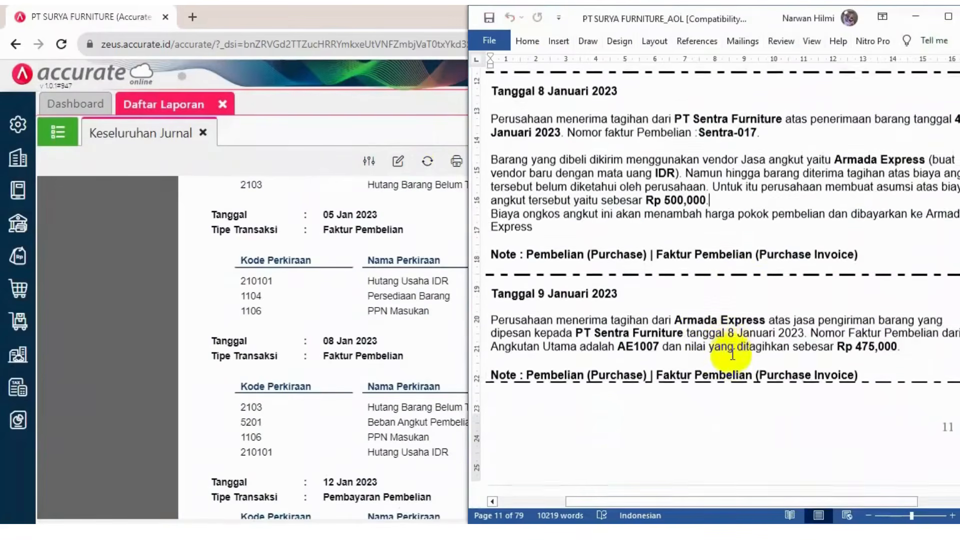
scroll(732, 354, down, 3)
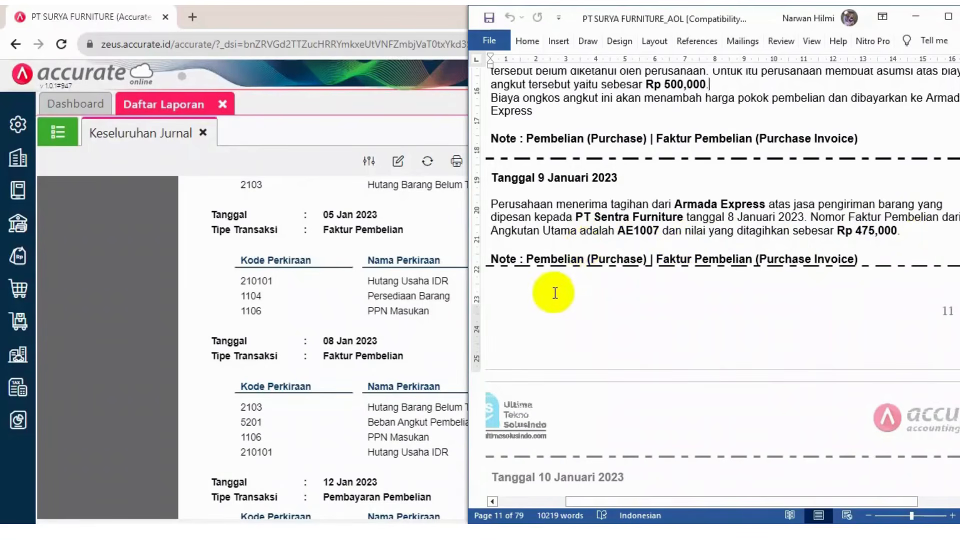
scroll(683, 245, up, 2)
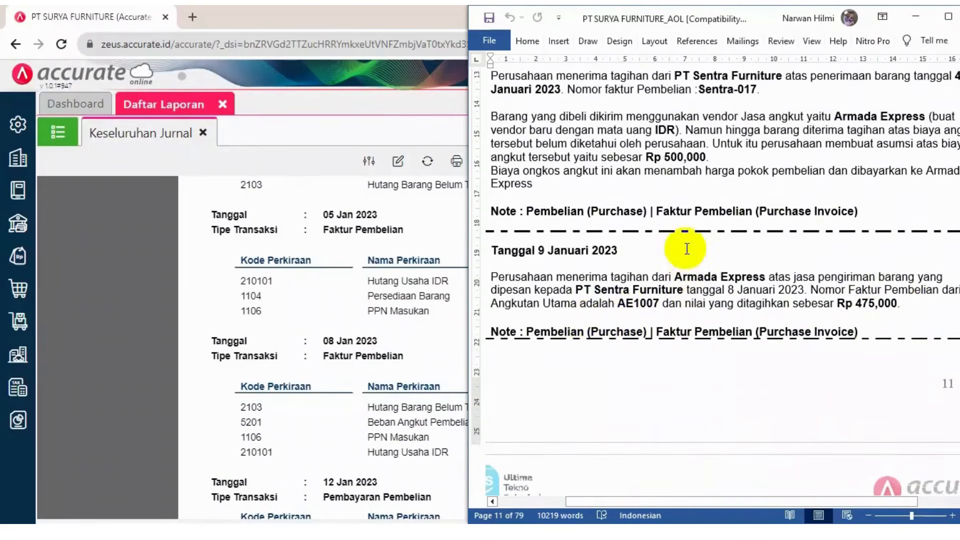
scroll(687, 248, down, 1)
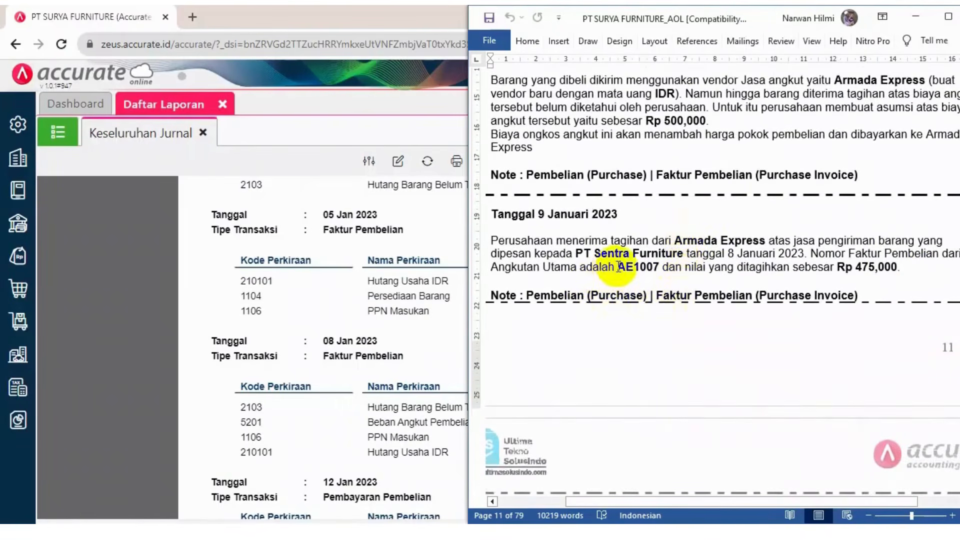
drag(618, 267, 659, 269)
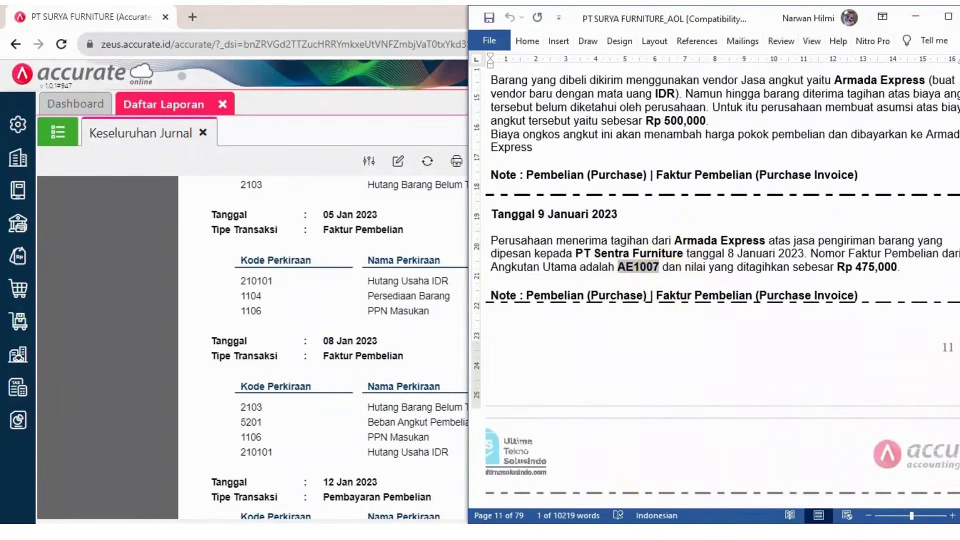
scroll(761, 235, up, 2)
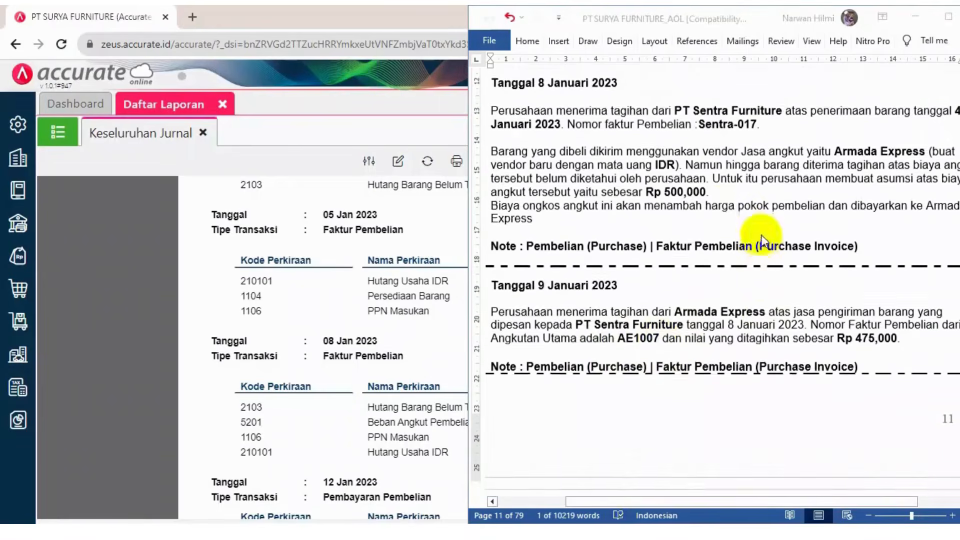
click(717, 199)
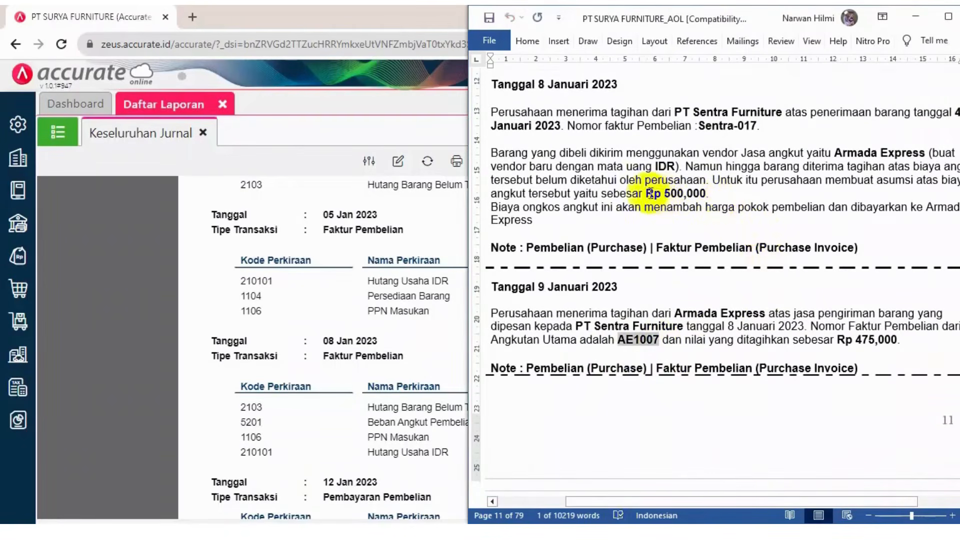
drag(646, 193, 706, 193)
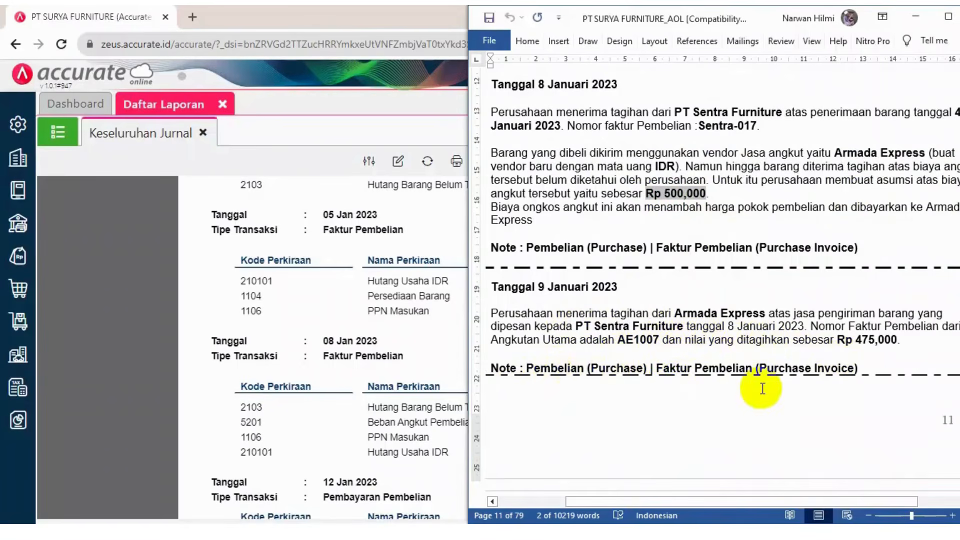
scroll(763, 388, down, 2)
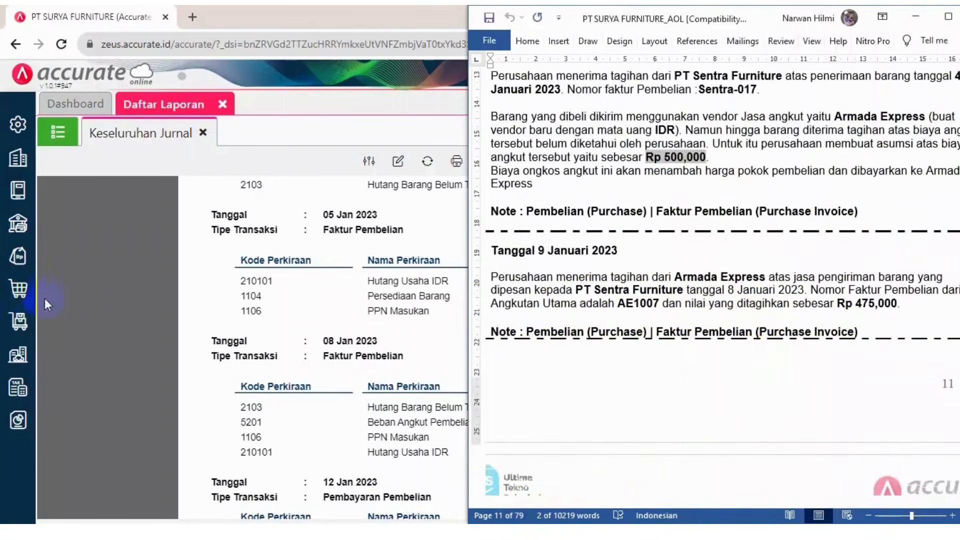
Open a new purchase invoice and select Armada Express as the supplier
click(19, 289)
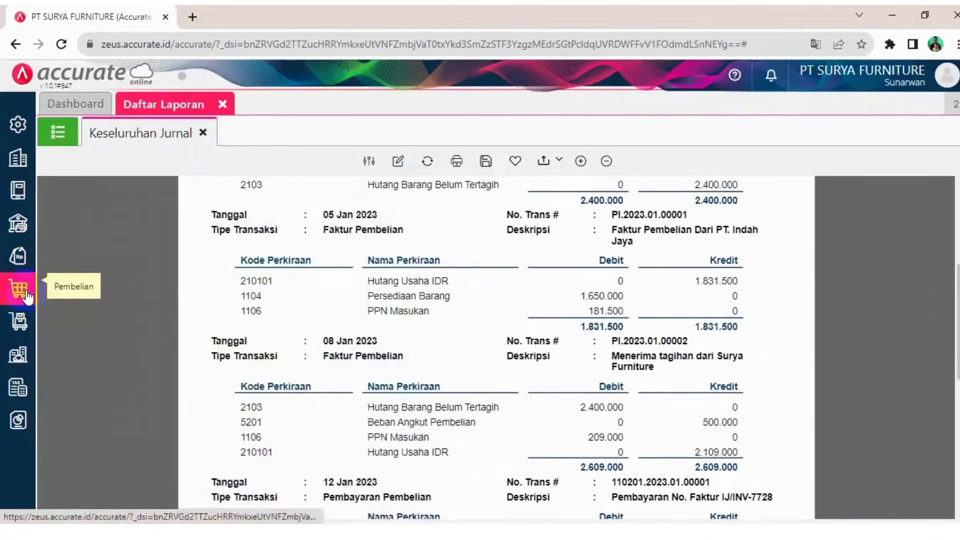
click(25, 294)
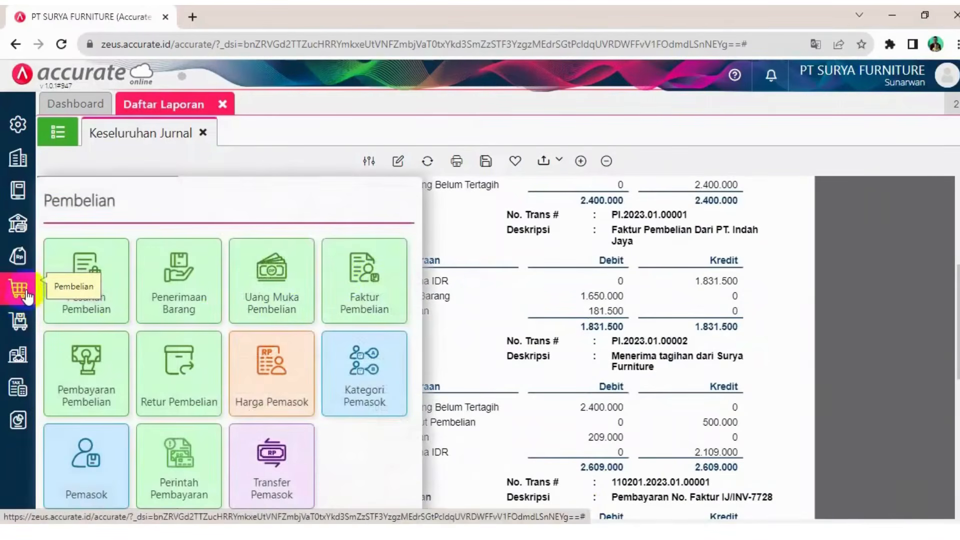
click(353, 275)
key(alt+Tab)
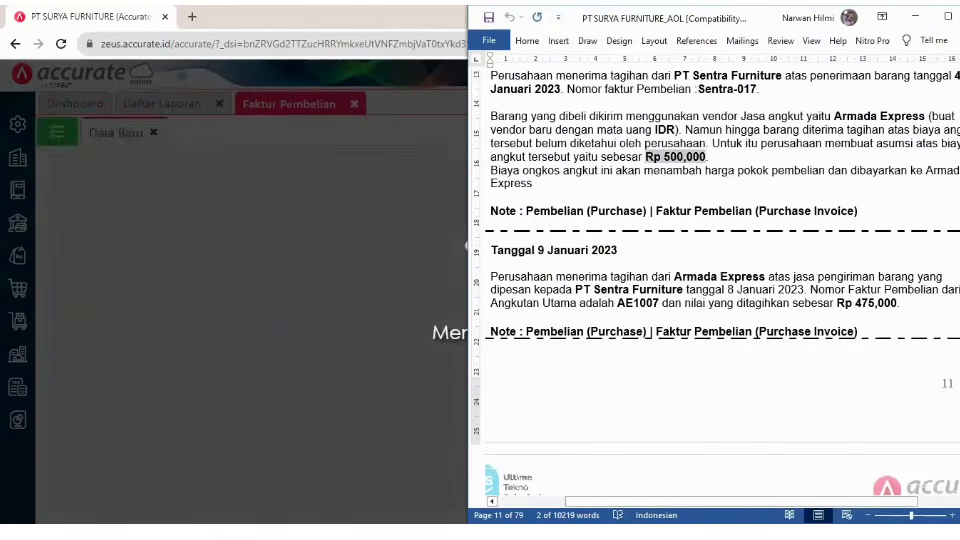
click(444, 161)
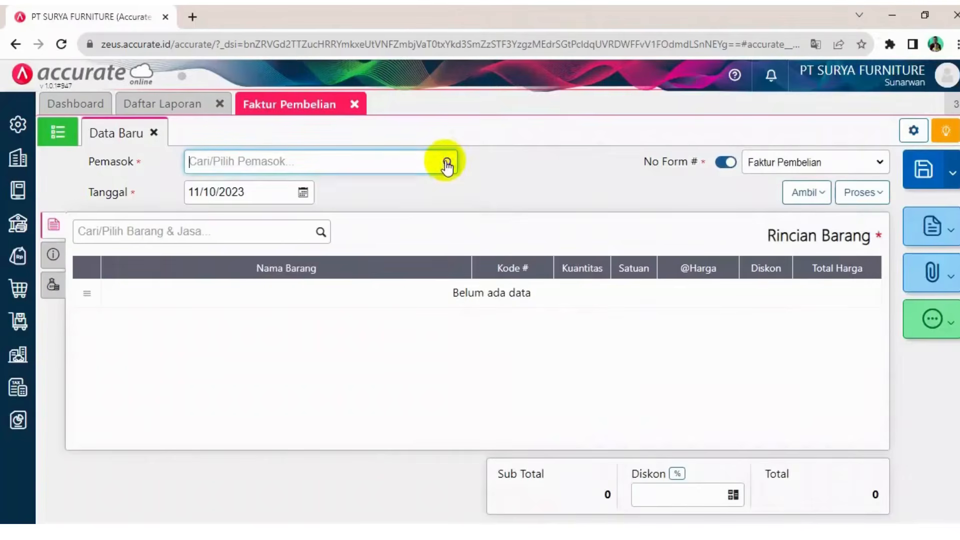
click(275, 191)
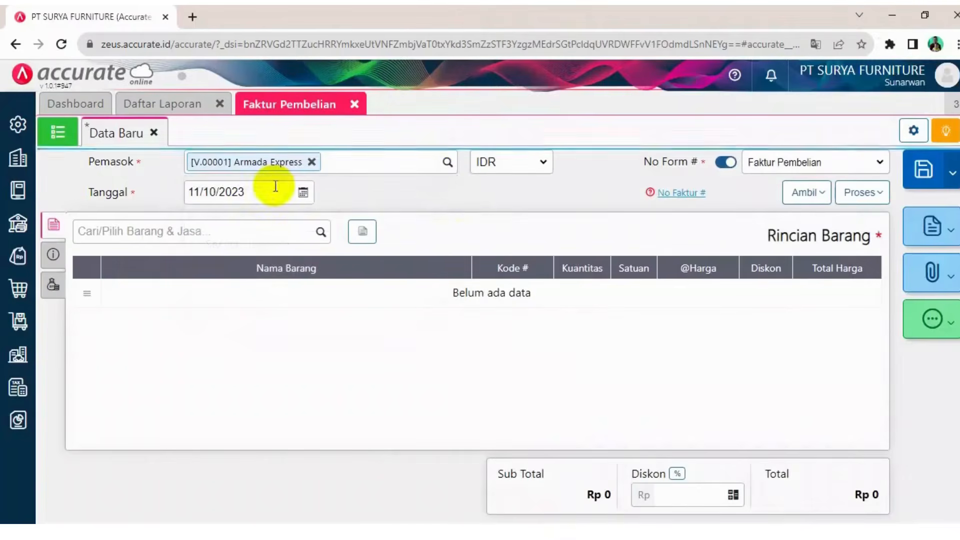
Set the purchase invoice date to 09/01/2023
key(alt+Tab)
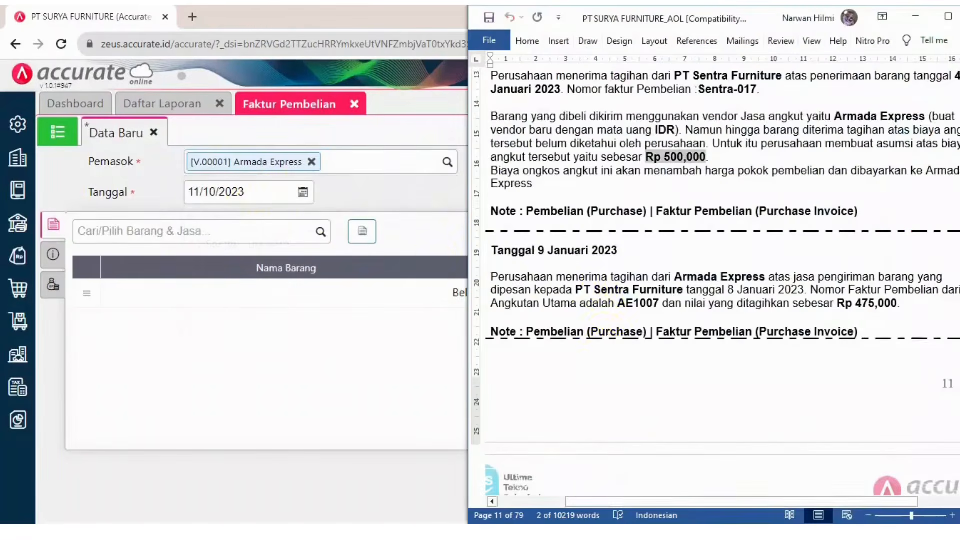
click(254, 194)
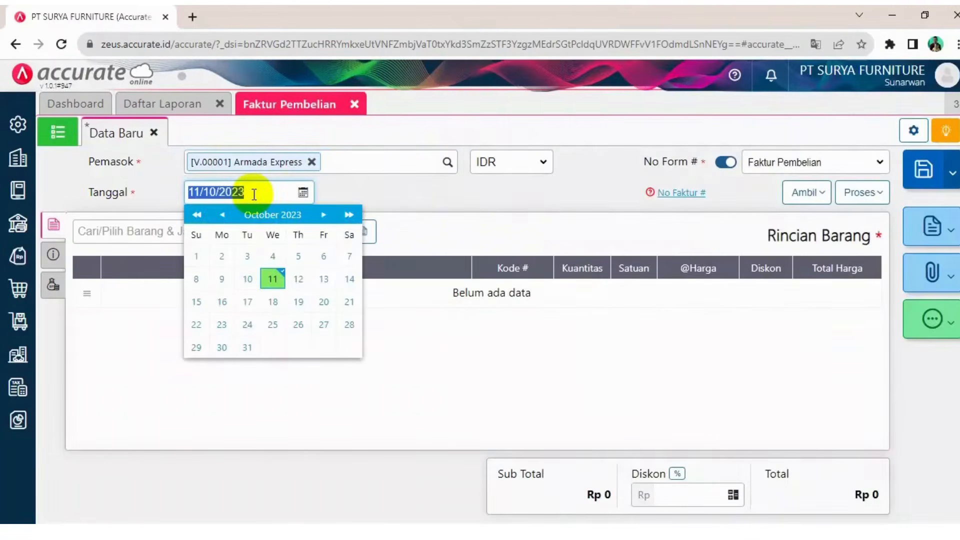
text(09/0)
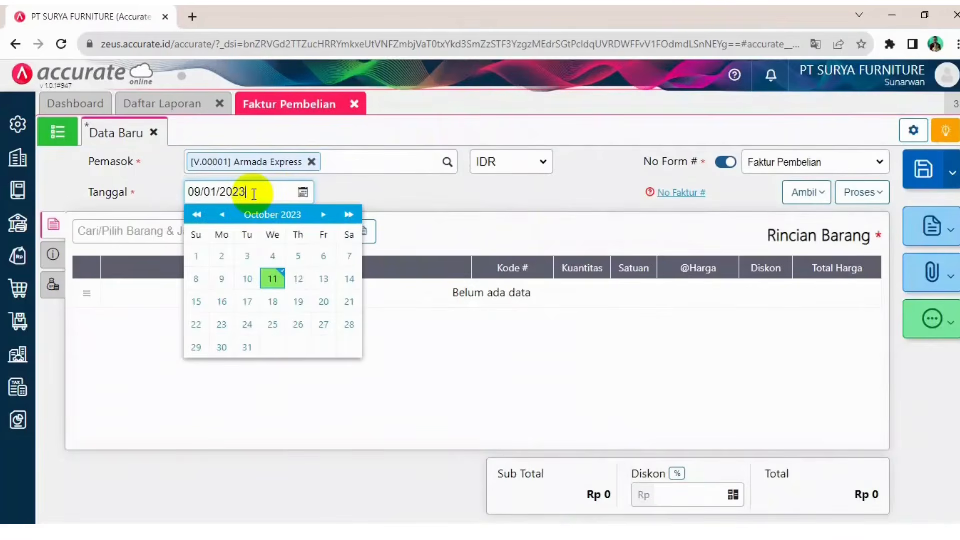
click(372, 206)
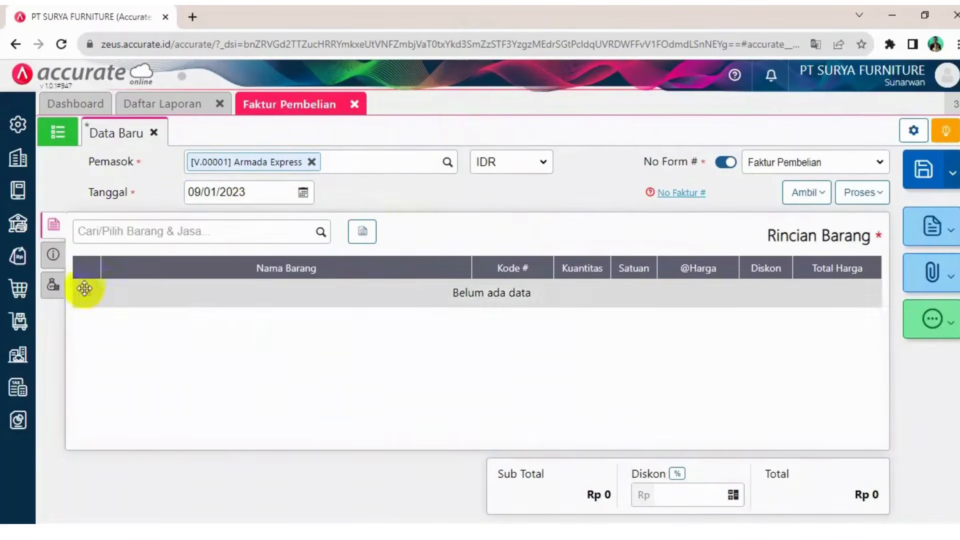
Try to add Beban Angkut Pembelian directly as an other cost on the invoice
click(50, 290)
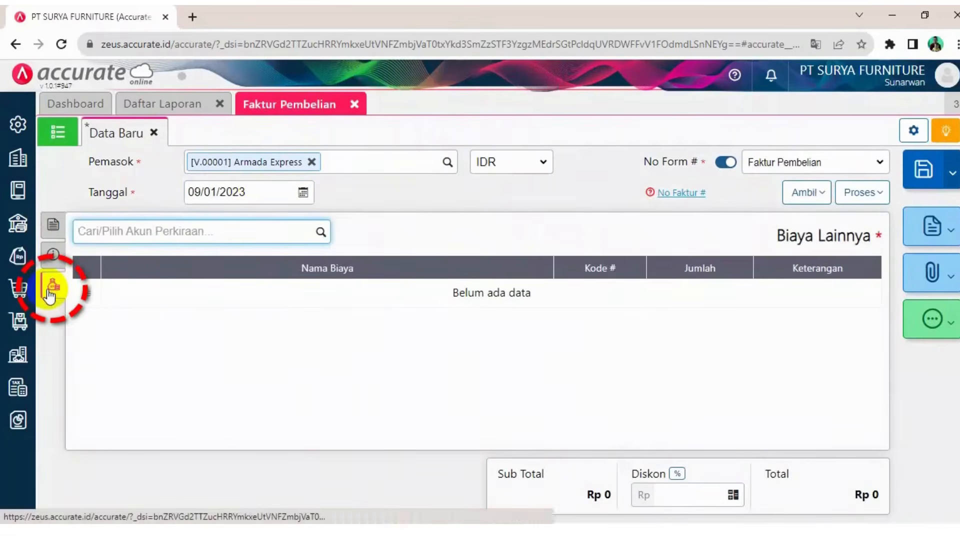
click(322, 233)
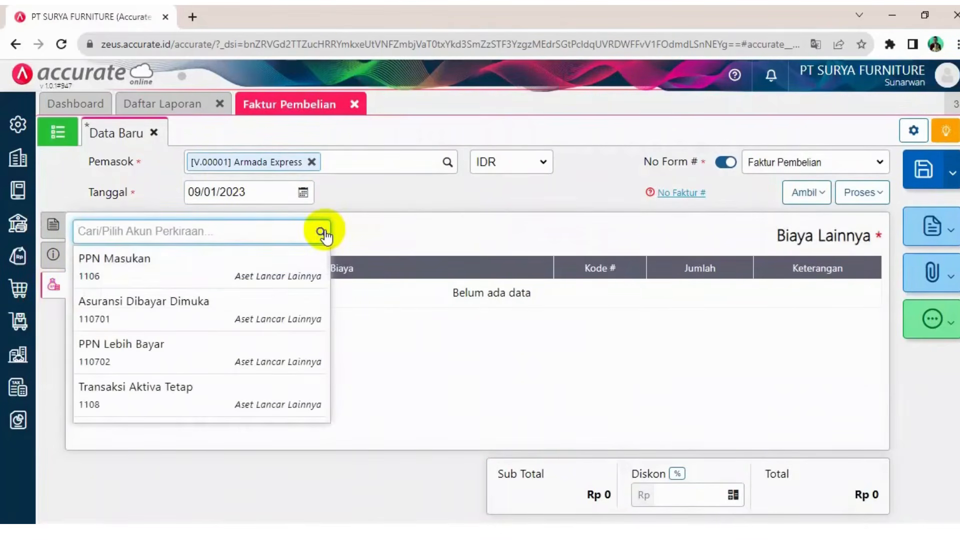
text(pemb)
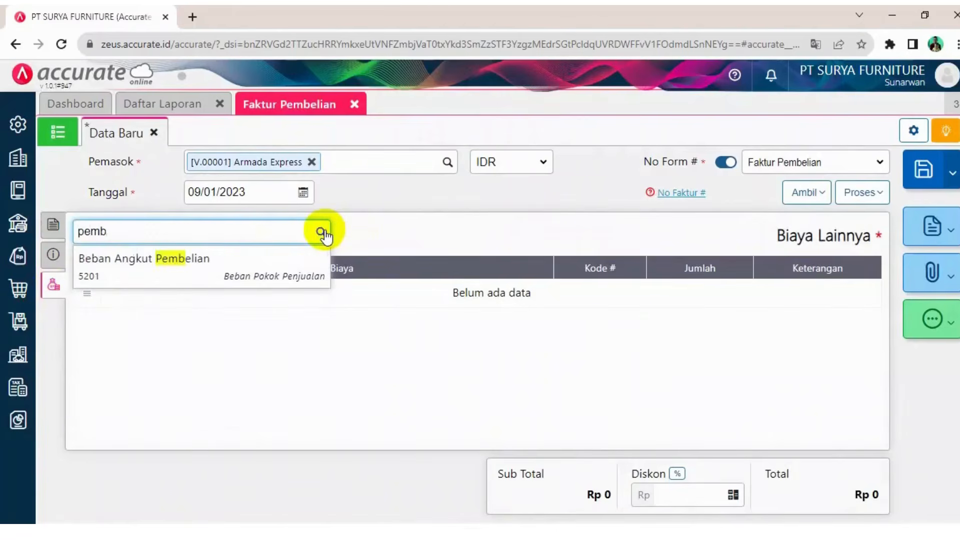
click(207, 269)
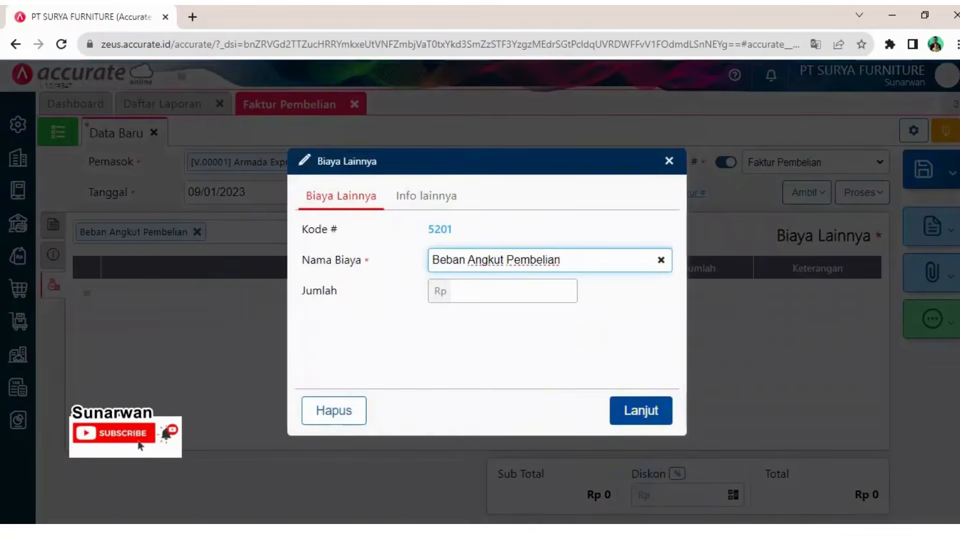
click(641, 410)
Copy the purchase freight cost from bill Sentra-017 into the invoice
click(55, 226)
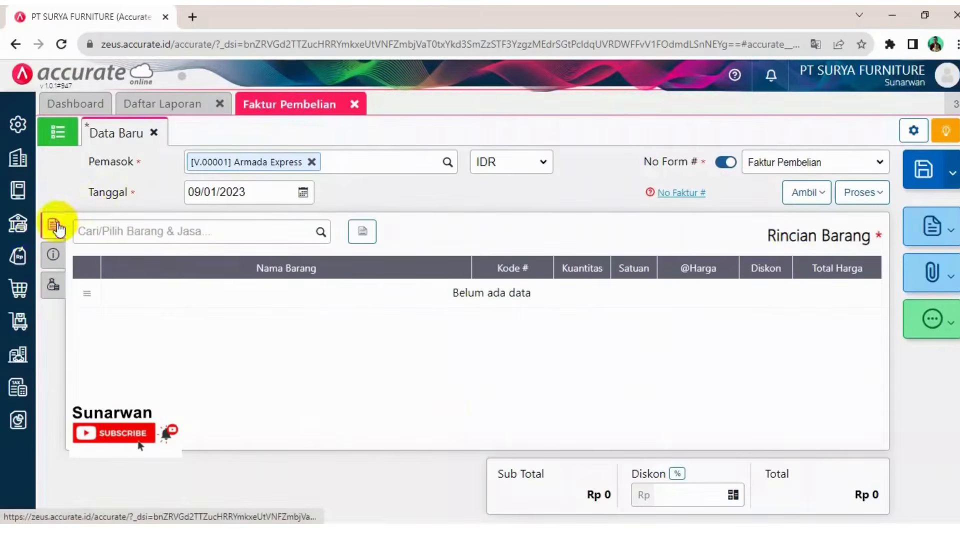
click(822, 195)
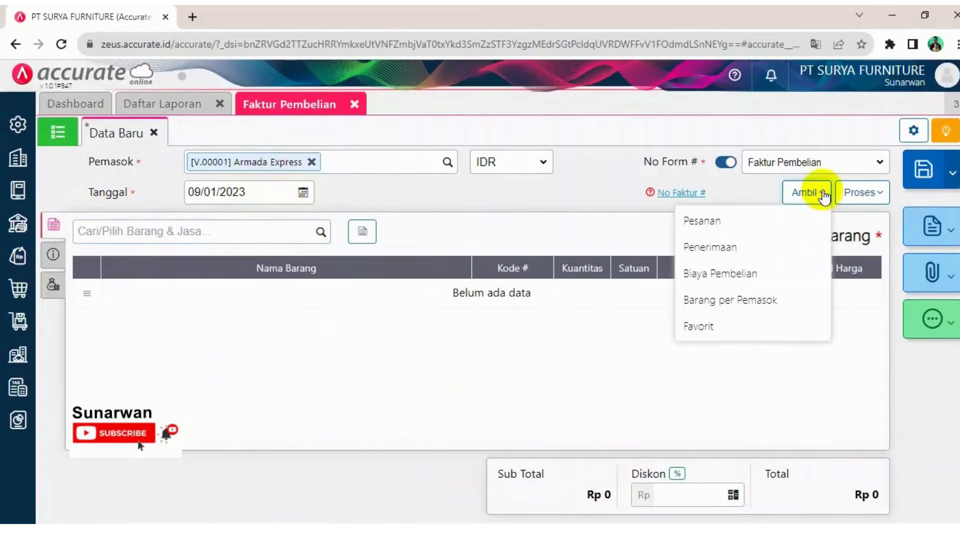
click(719, 274)
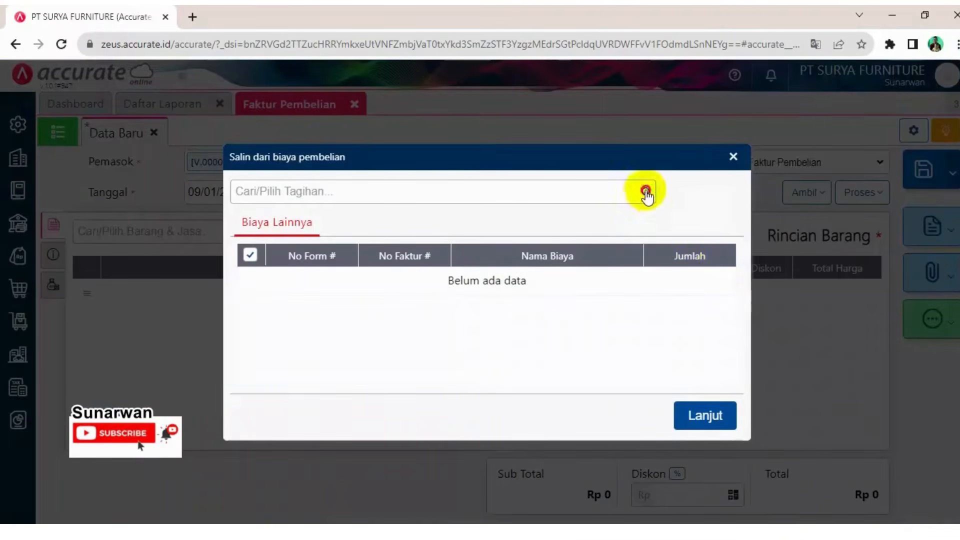
click(645, 192)
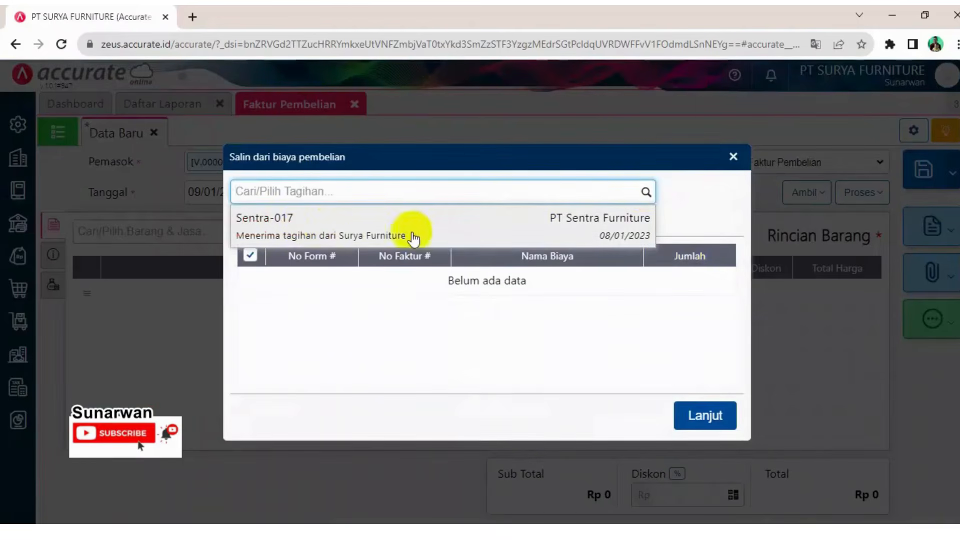
click(400, 232)
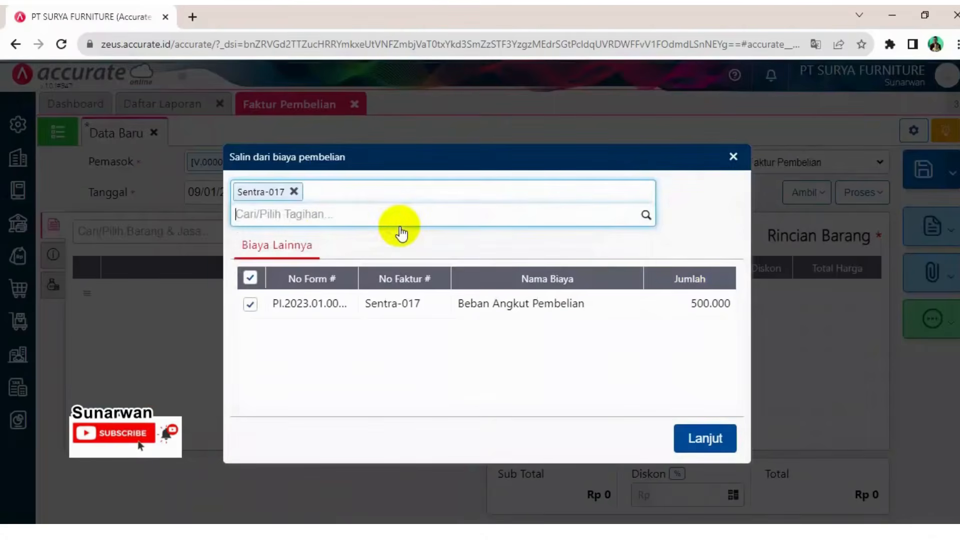
click(704, 436)
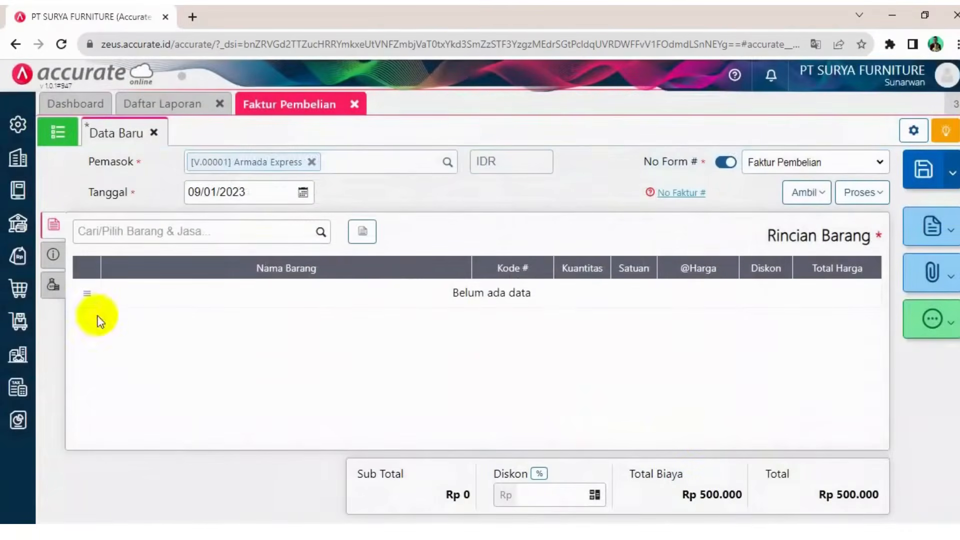
Set the amount of the Beban Angkut Pembelian cost line to 475.000
click(52, 292)
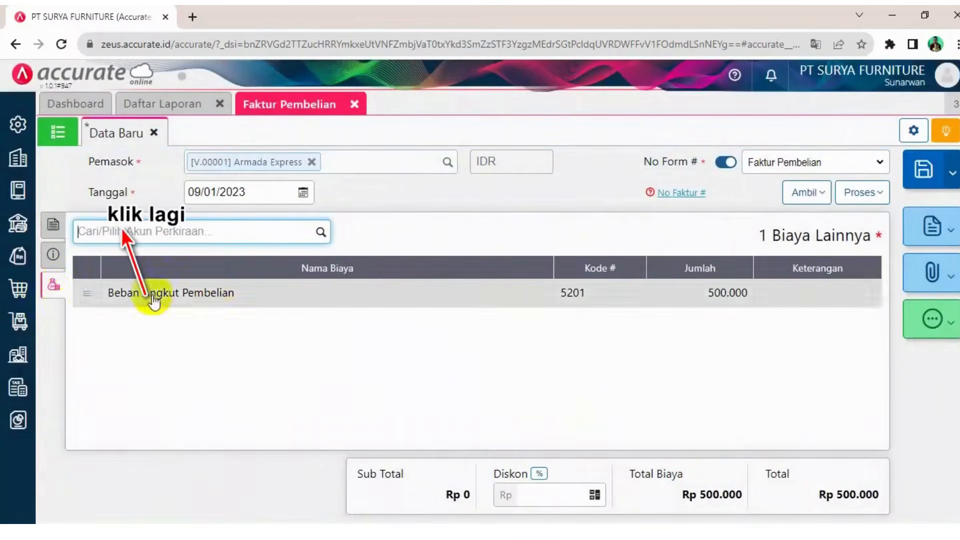
click(580, 294)
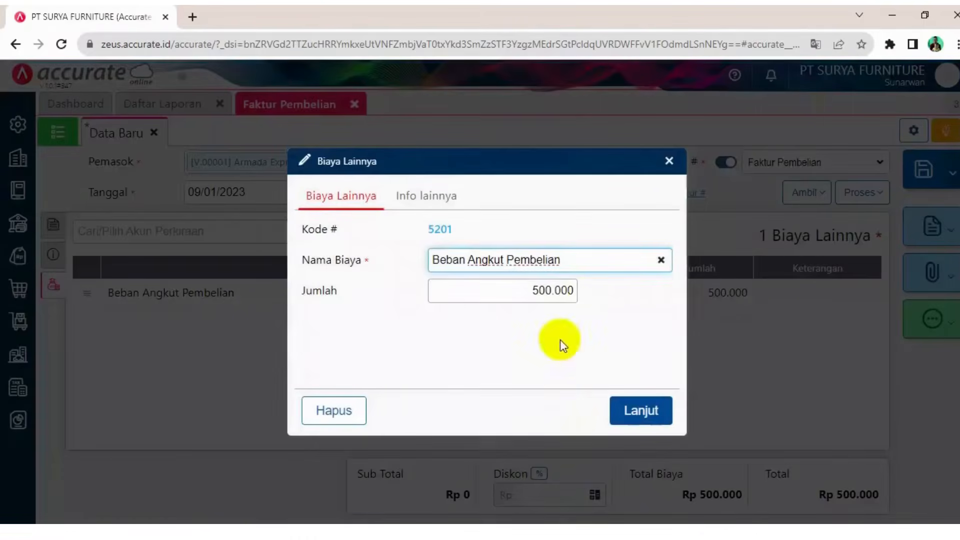
drag(532, 290, 594, 294)
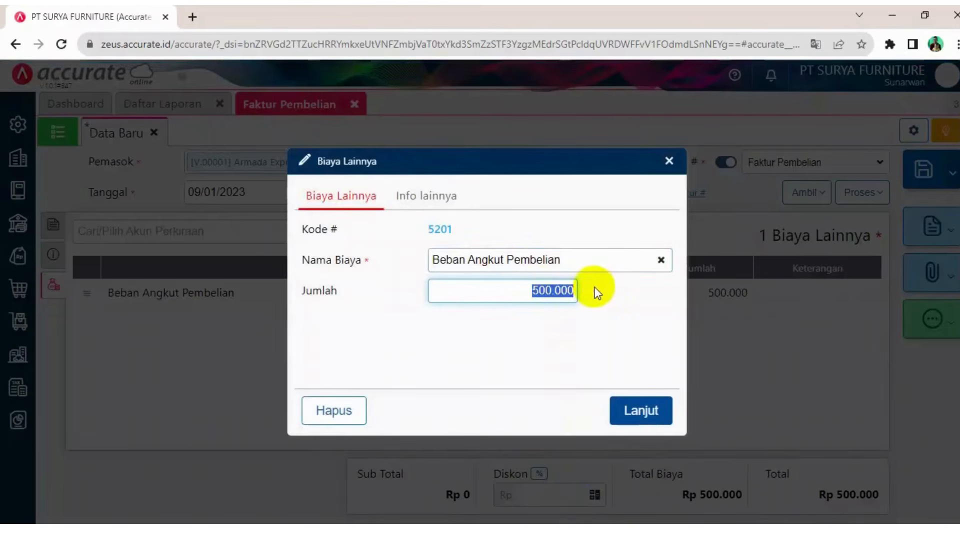
text(4)
text(7.5)
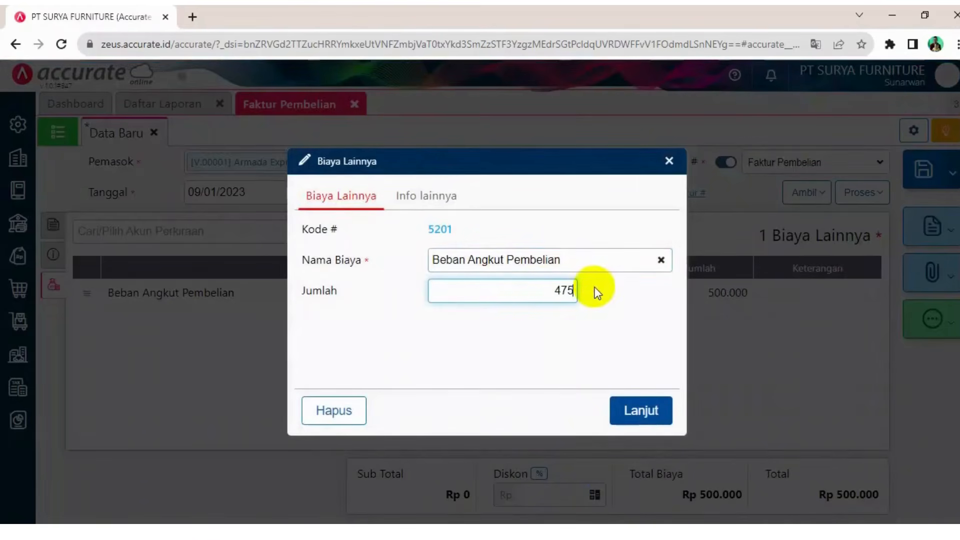
text(000)
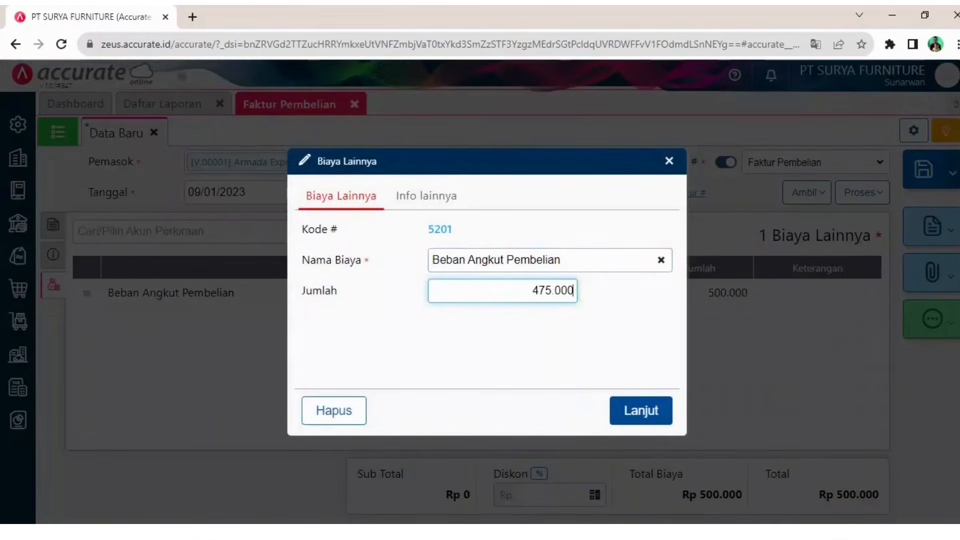
Copy bill number AE1007 from the case document and confirm the Beban Angkut Pembelian cost line
key(alt+Tab)
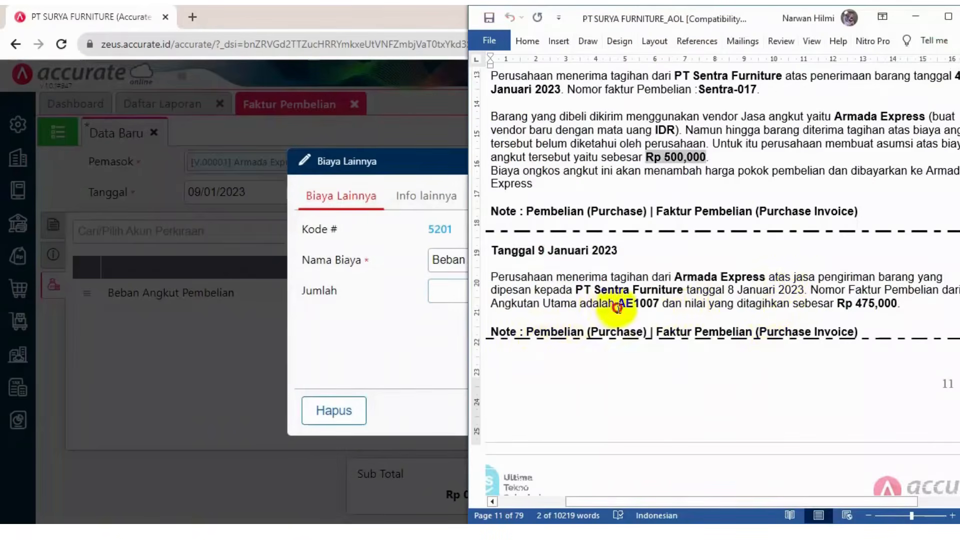
drag(617, 306, 658, 304)
key(ctrl+c)
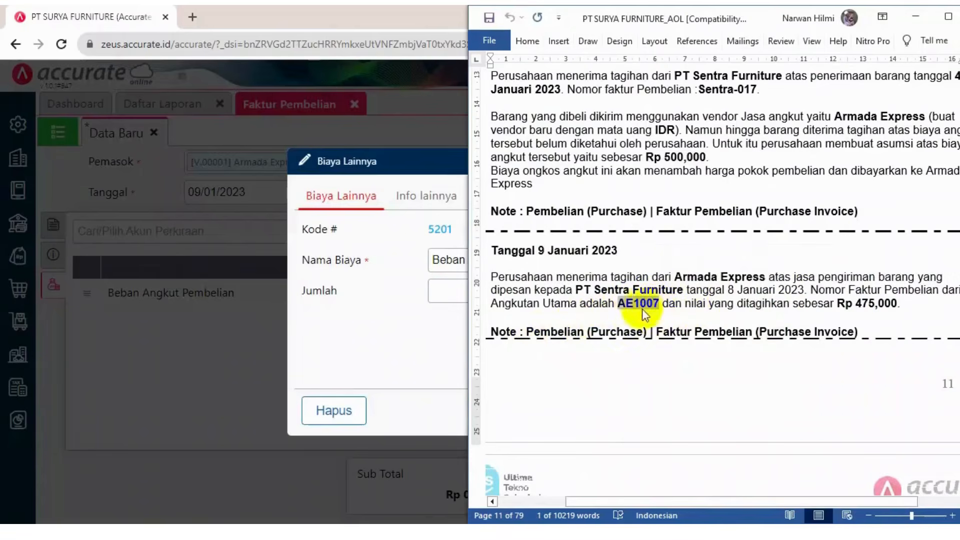
click(358, 332)
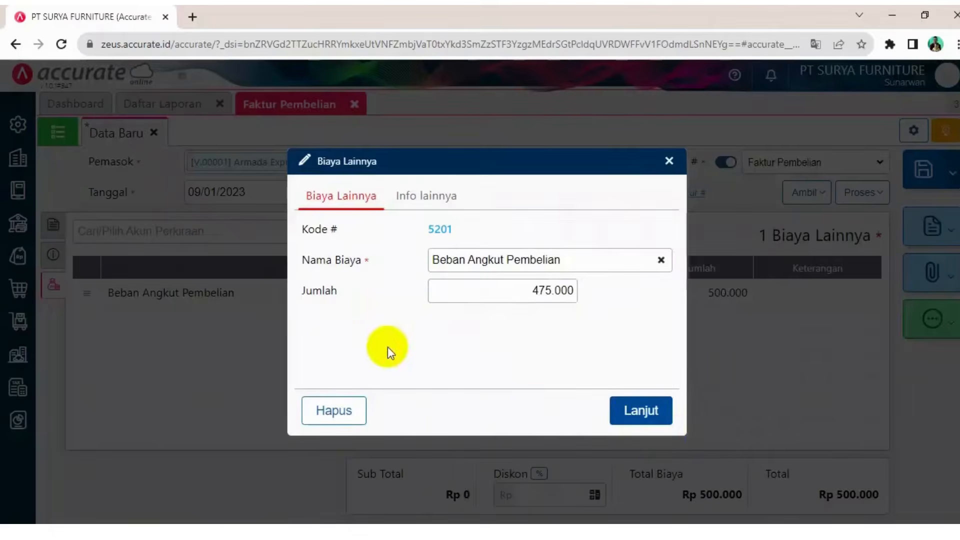
click(633, 410)
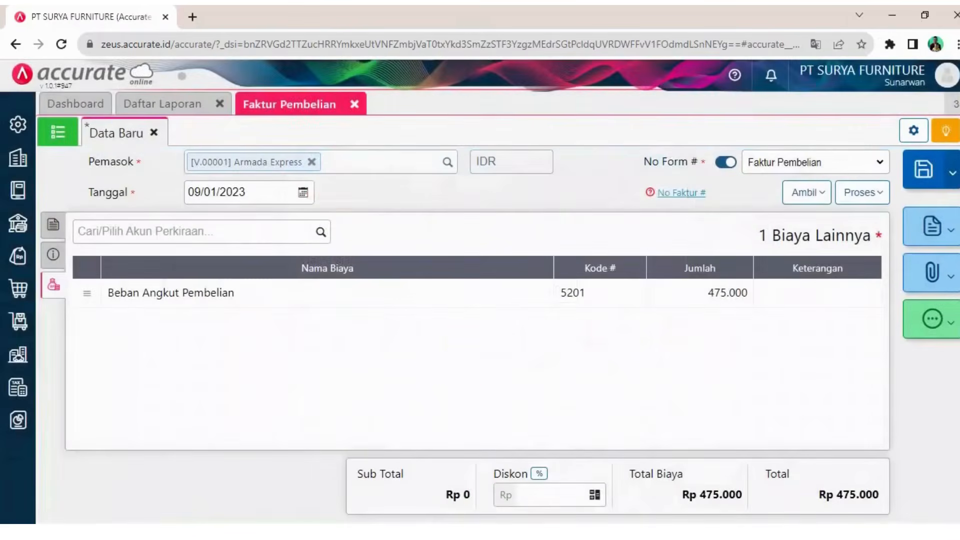
Enter AE1007 as the purchase invoice's bill number
mouse_move(669, 195)
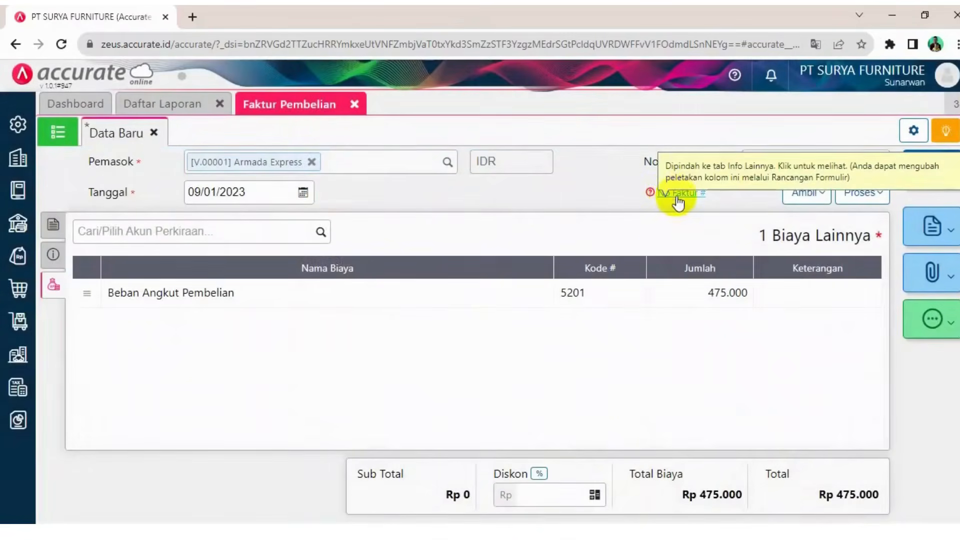
click(676, 197)
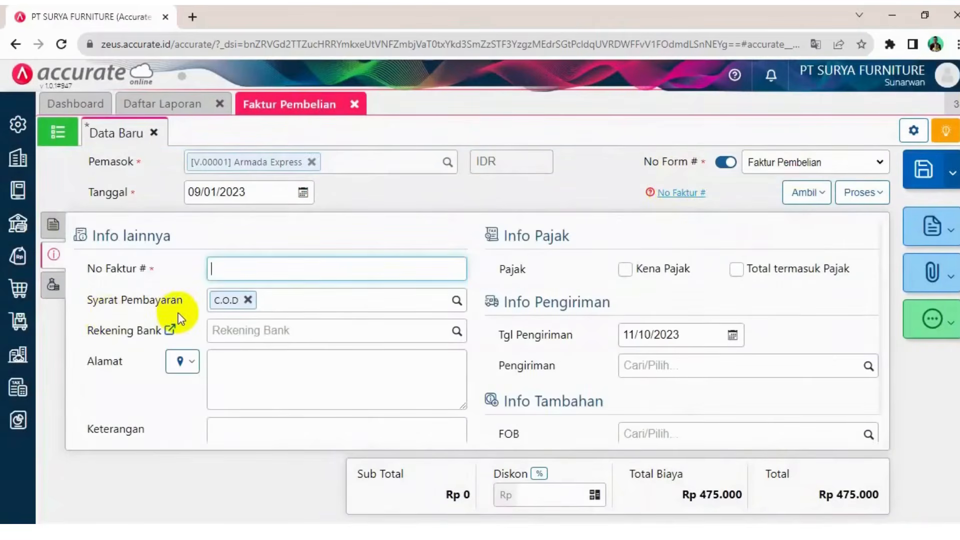
key(ctrl+v)
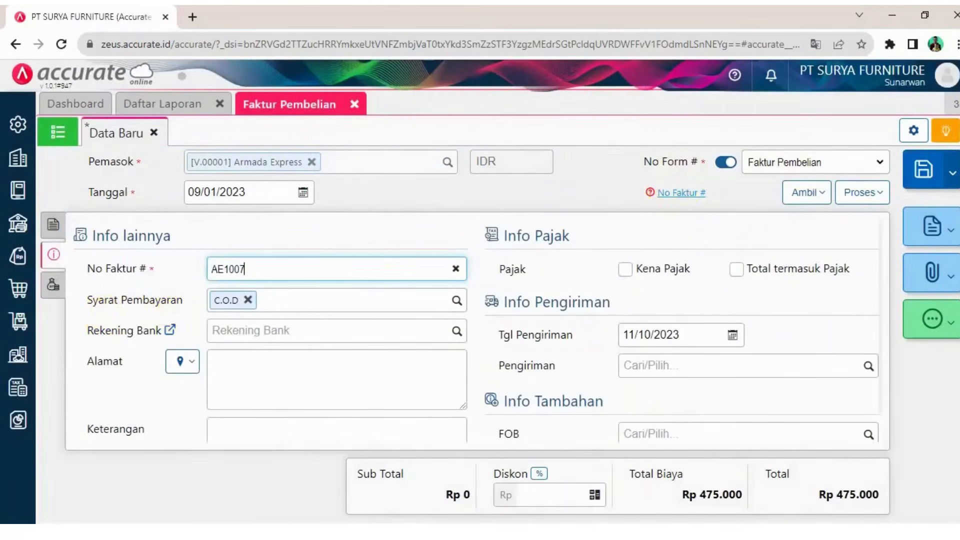
Set the invoice's shipping date to 09/01/2023
key(alt+Tab)
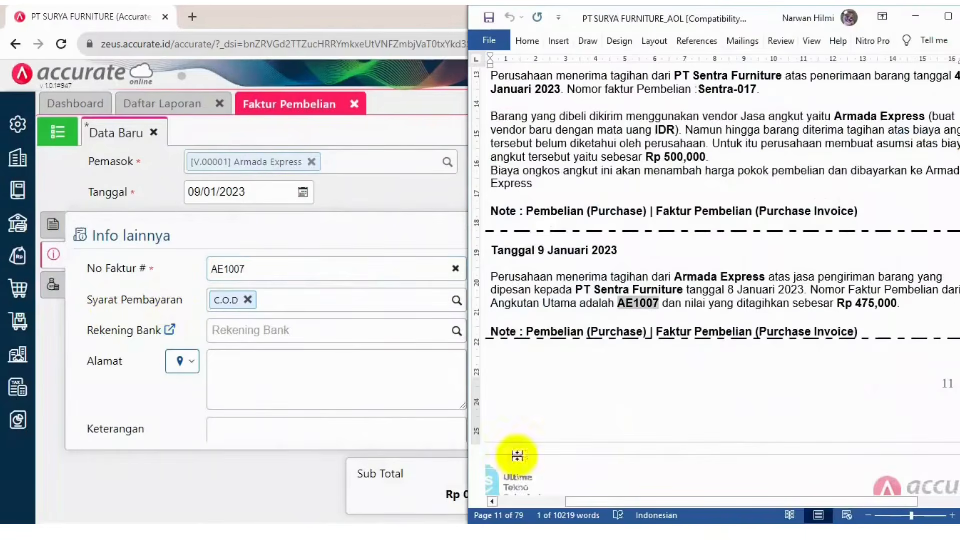
key(alt+Tab)
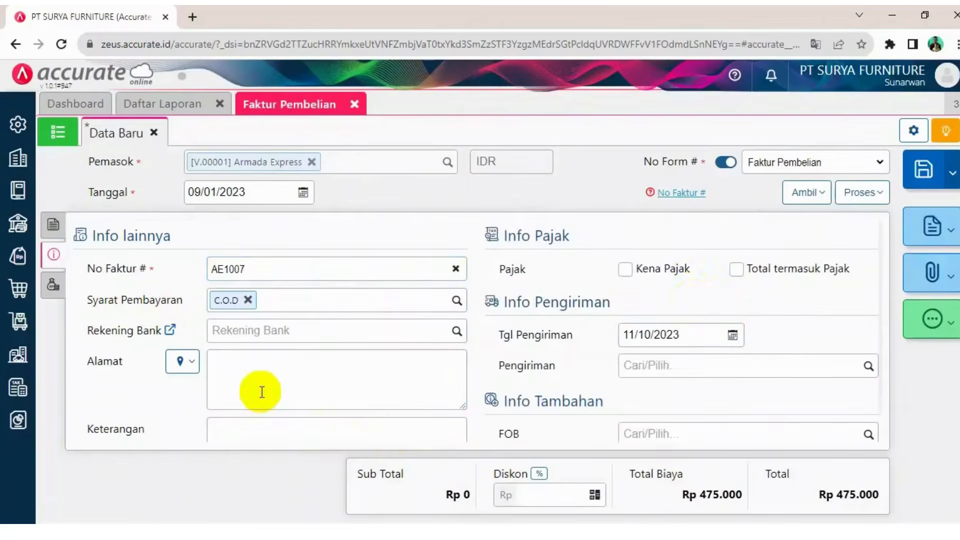
click(257, 392)
click(686, 334)
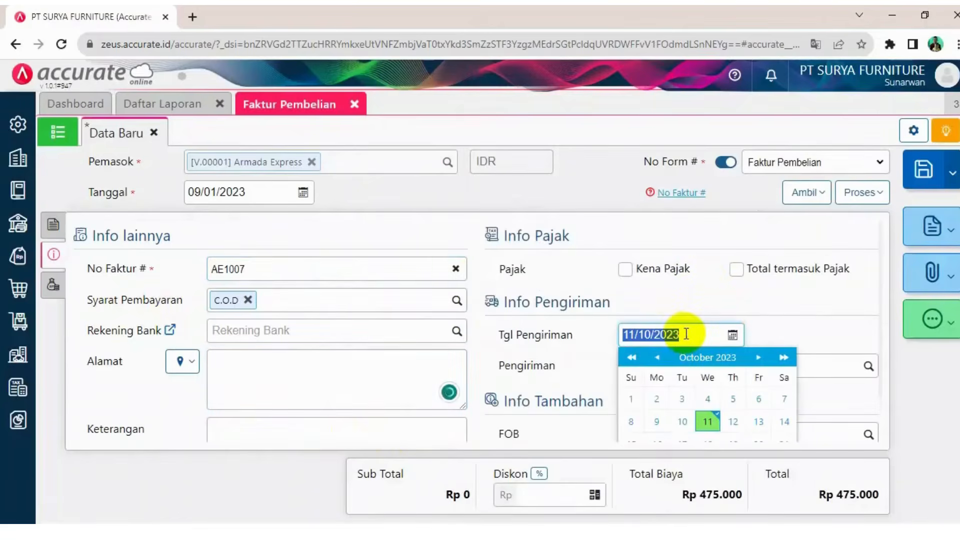
text(09/01/20)
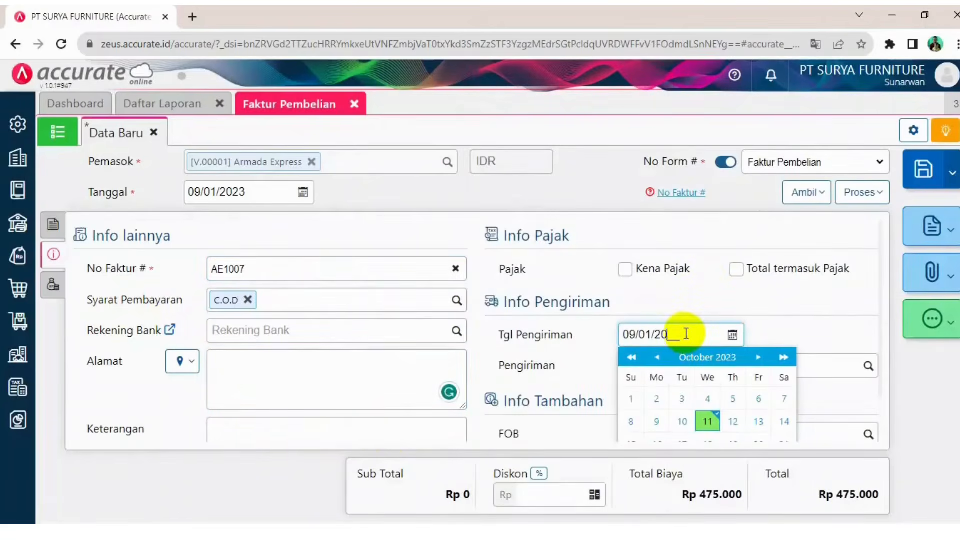
text(23)
click(840, 300)
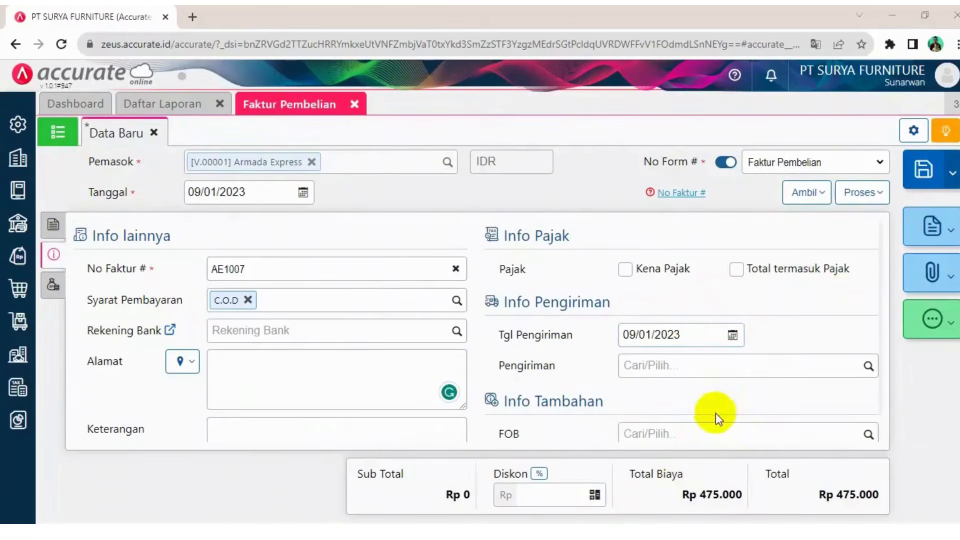
Add the note 'Tagihan dari Armada Expres' and save the purchase invoice
scroll(715, 413, down, 1)
click(265, 401)
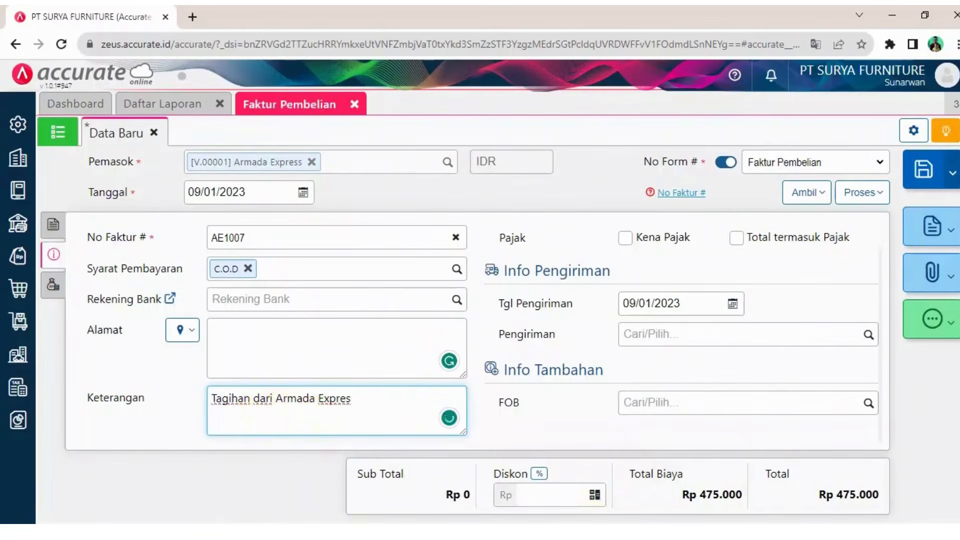
click(52, 226)
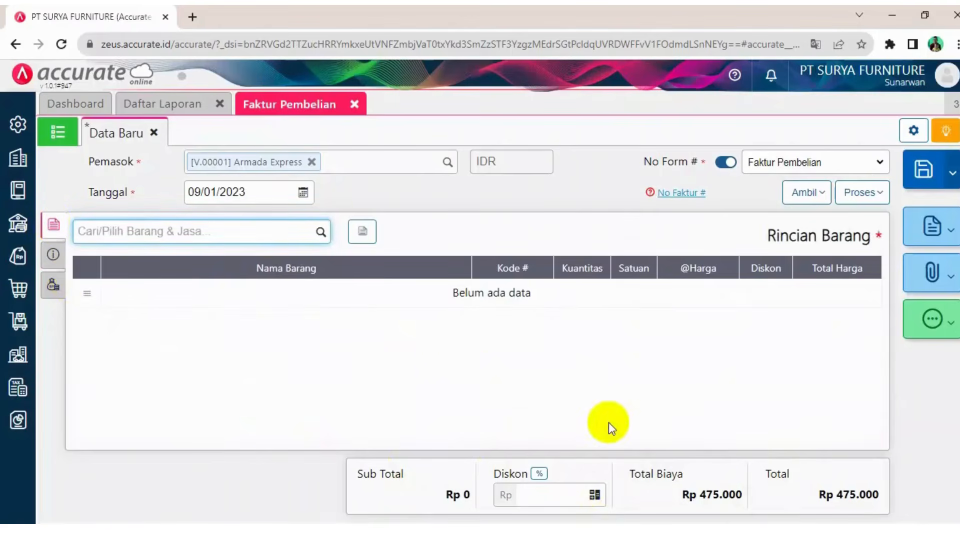
click(926, 172)
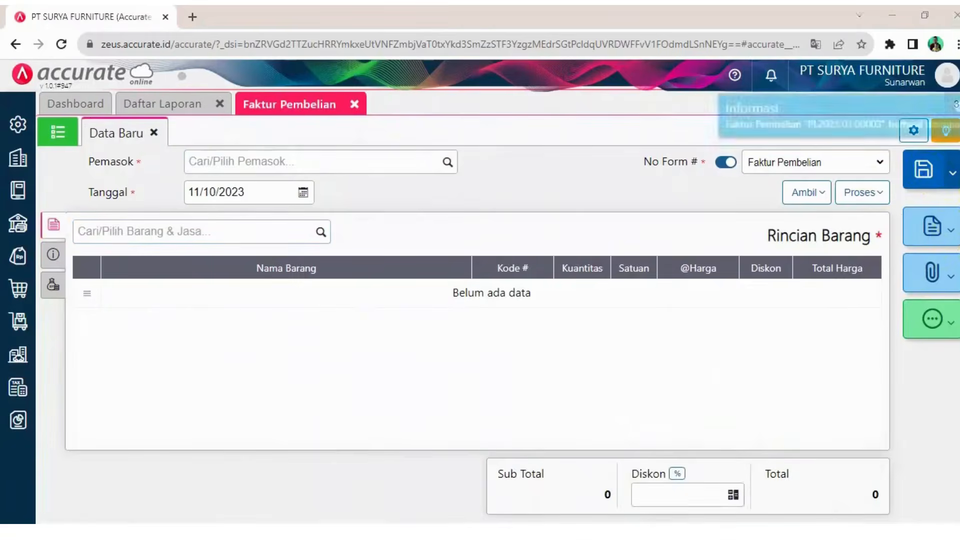
Read the next transactions in the case document
key(alt+Tab)
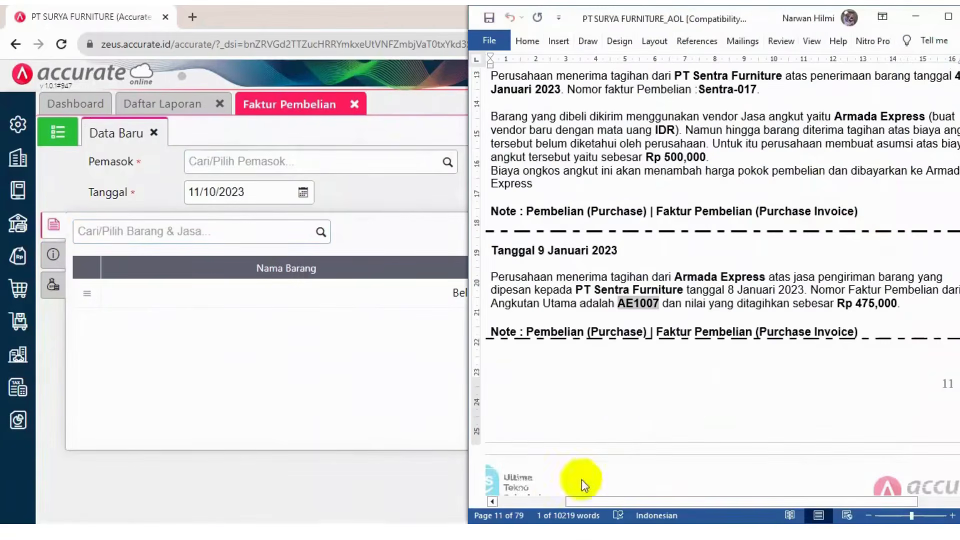
click(607, 408)
scroll(605, 406, down, 10)
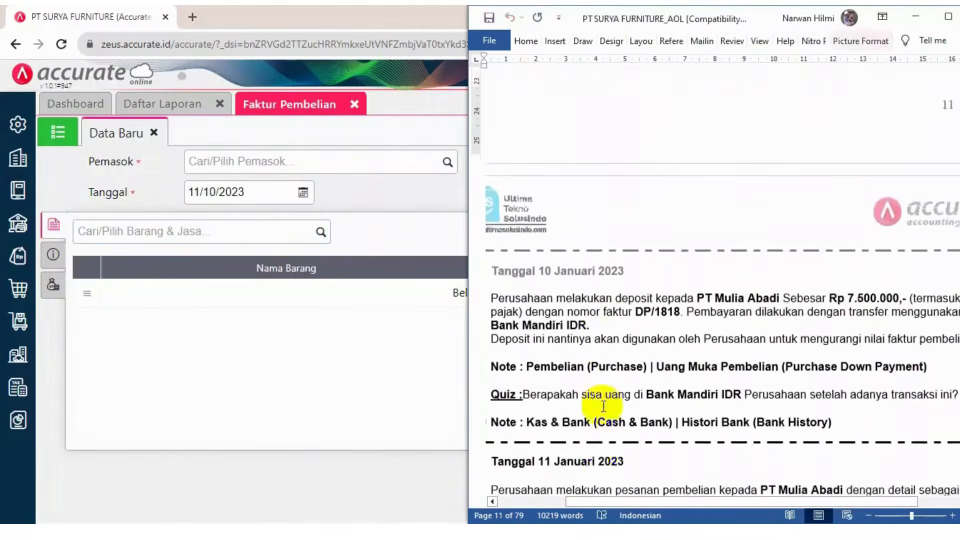
scroll(604, 407, down, 1)
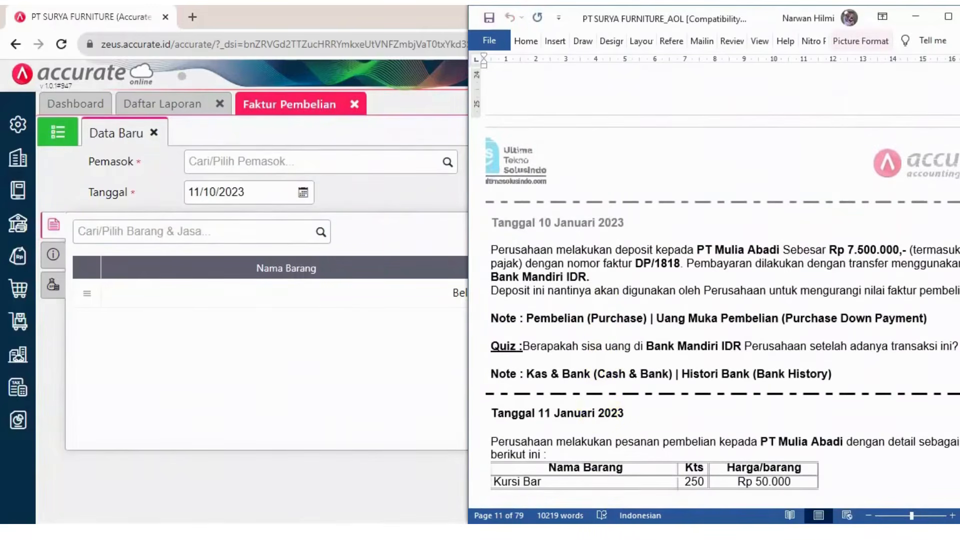
scroll(599, 382, up, 3)
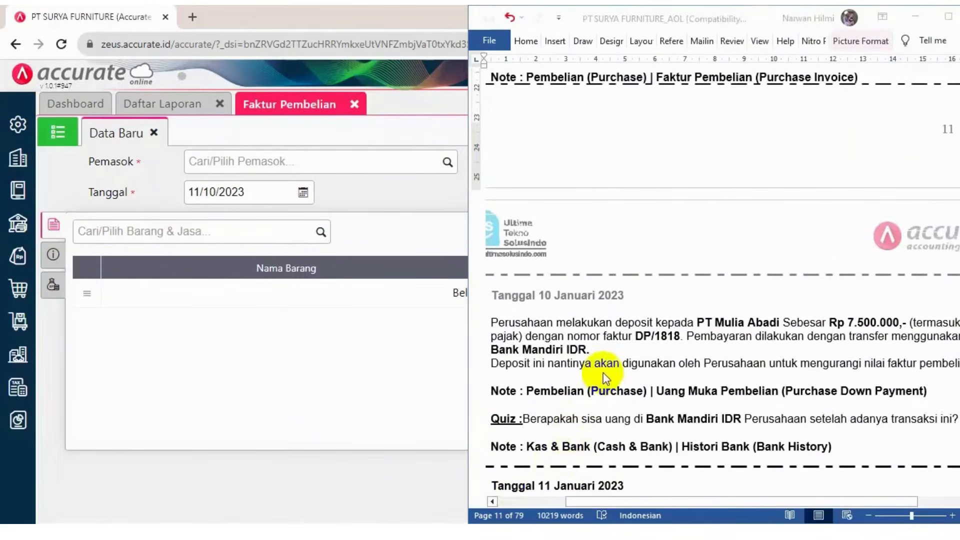
scroll(604, 375, down, 2)
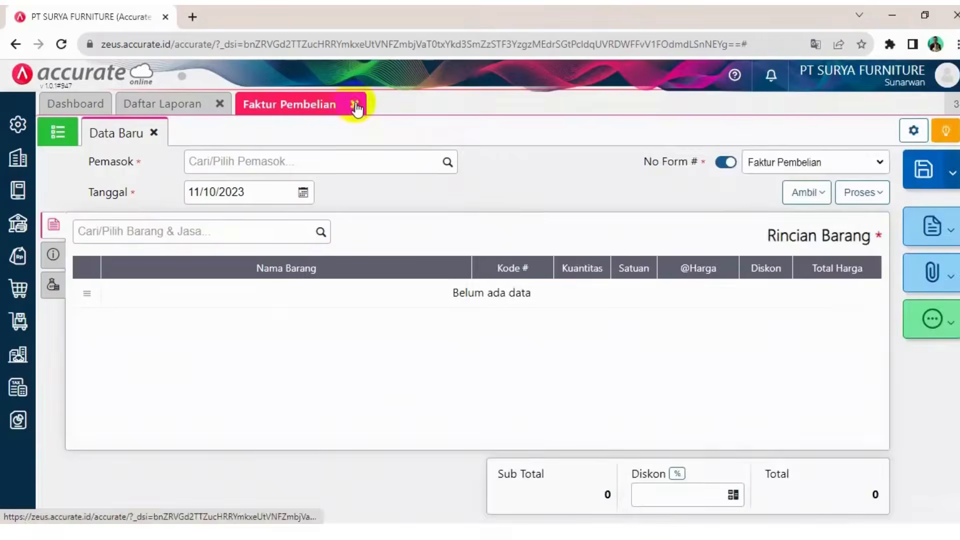
Close the purchase invoice tab and arrange the case document window beside the browser
click(354, 104)
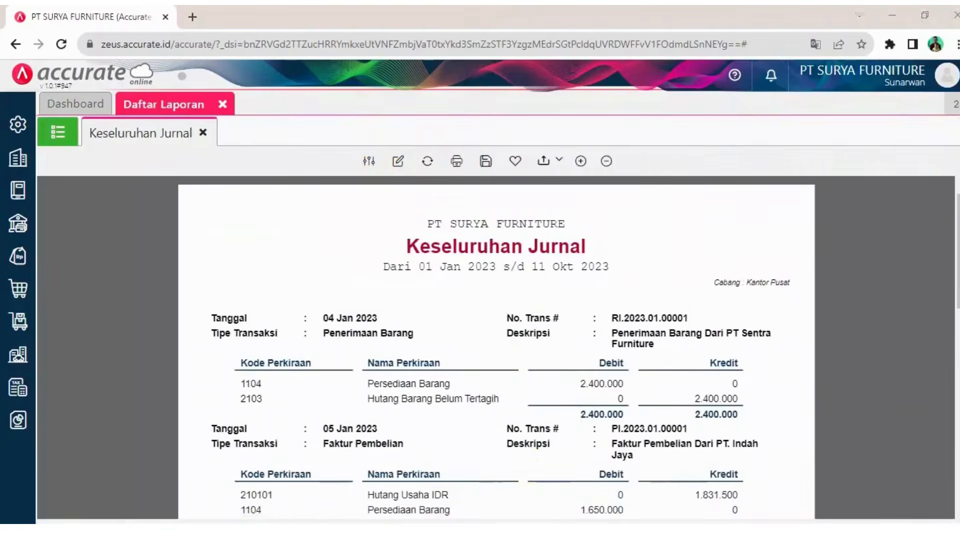
key(alt+Tab)
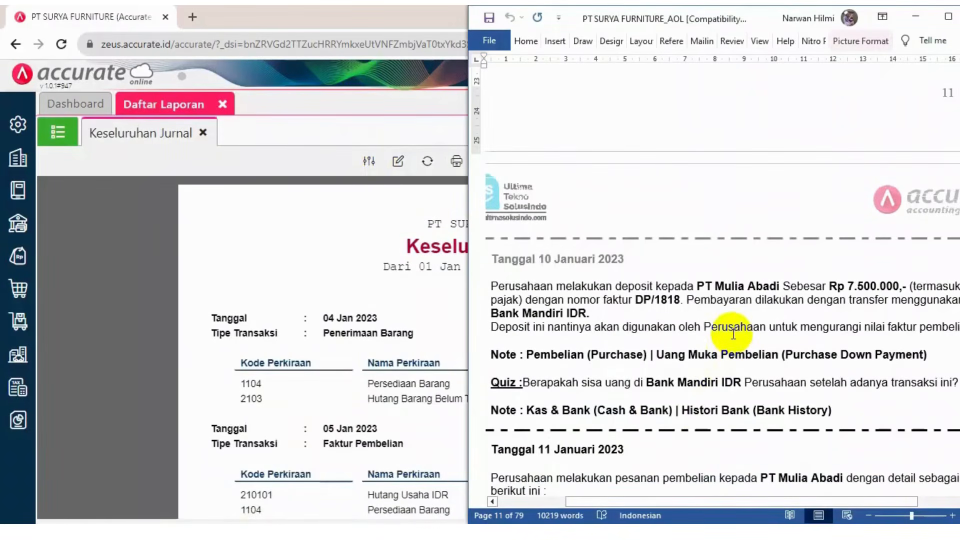
click(638, 301)
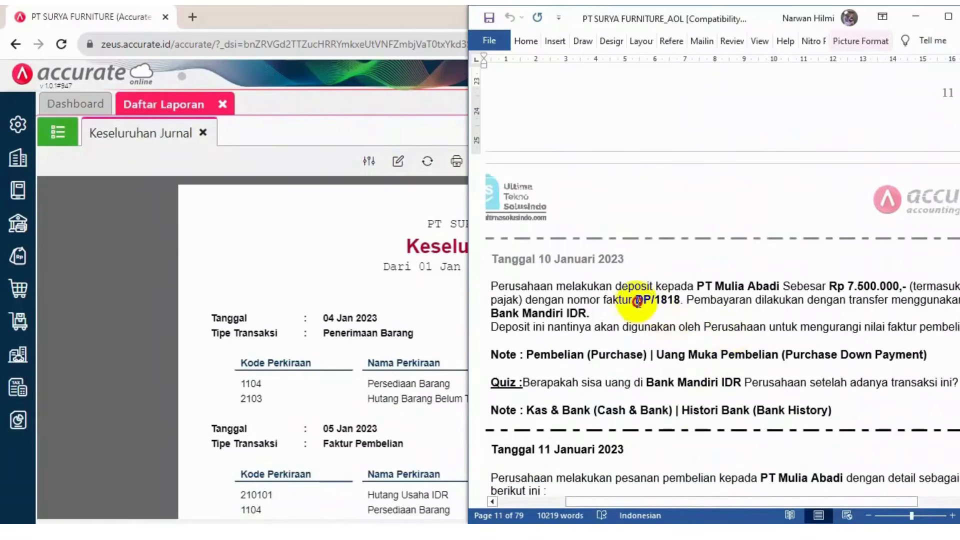
drag(638, 301, 679, 304)
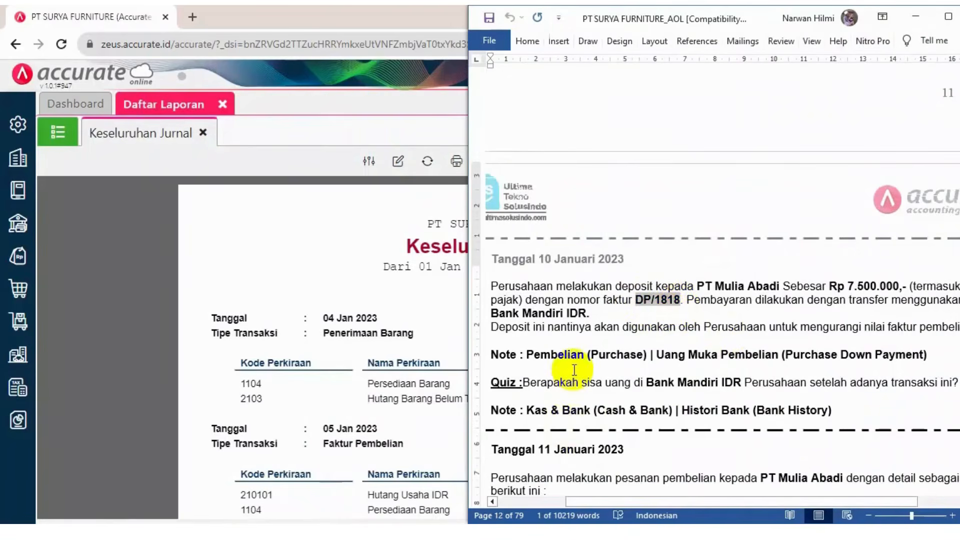
scroll(574, 370, down, 1)
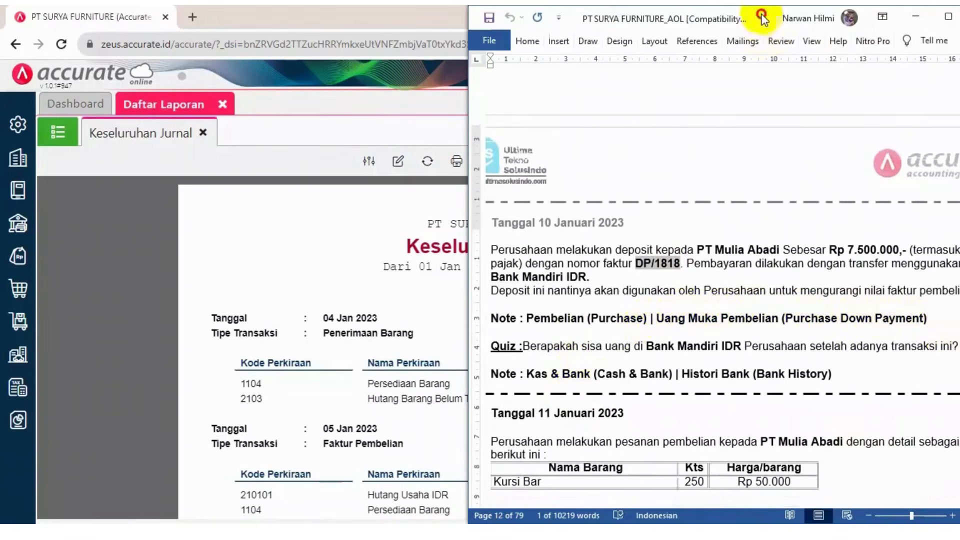
mouse_move(760, 19)
mouse_down()
mouse_move(743, 19)
mouse_move(752, 20)
mouse_up()
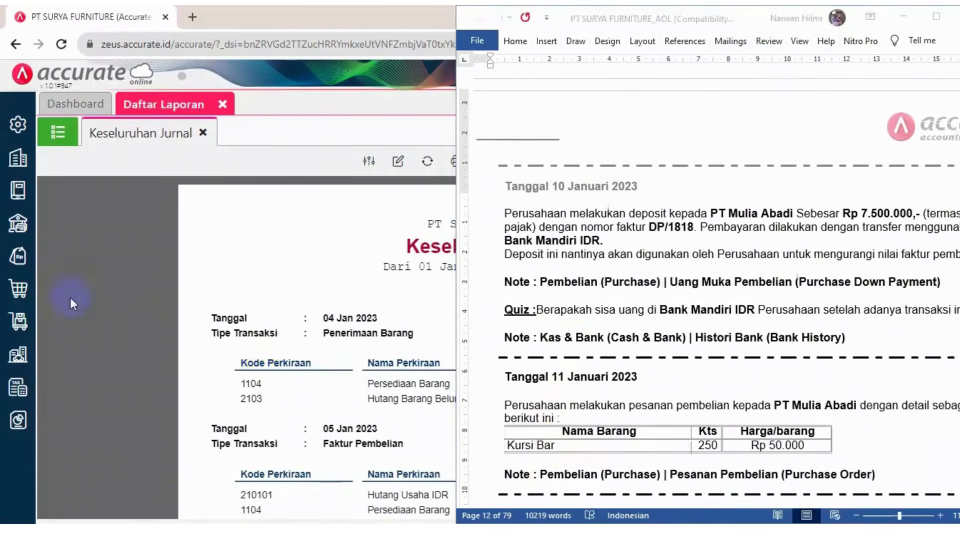
Open a new purchase down payment and select supplier PT. Mulia Abadi
click(13, 323)
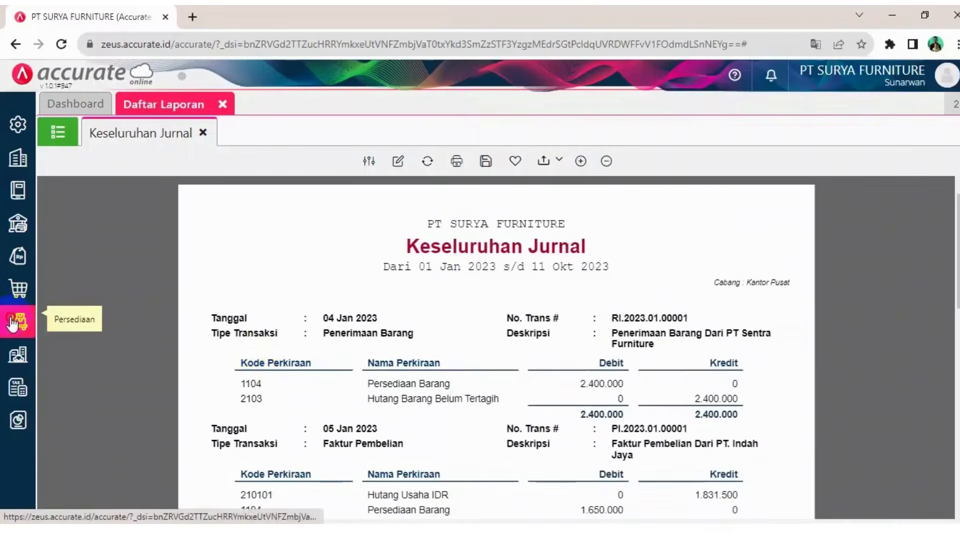
click(16, 288)
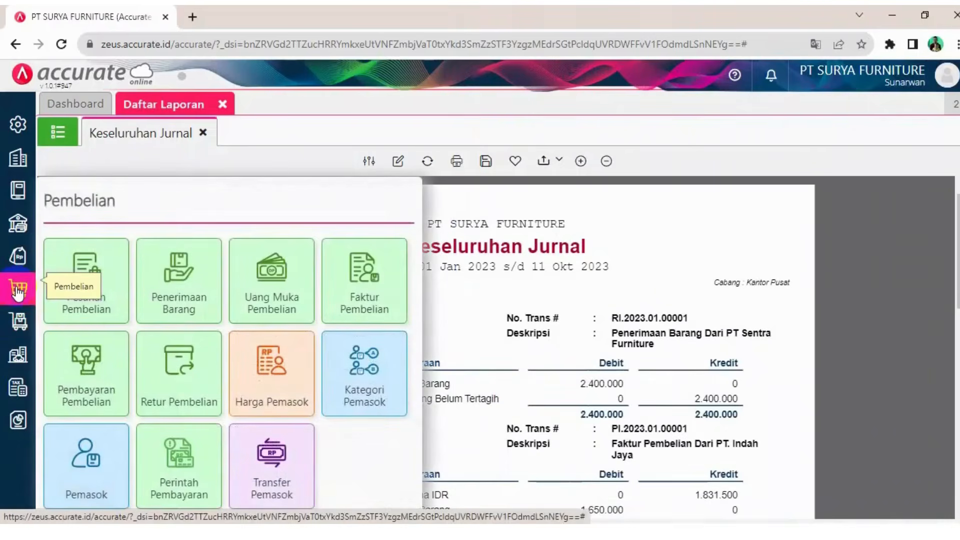
click(262, 298)
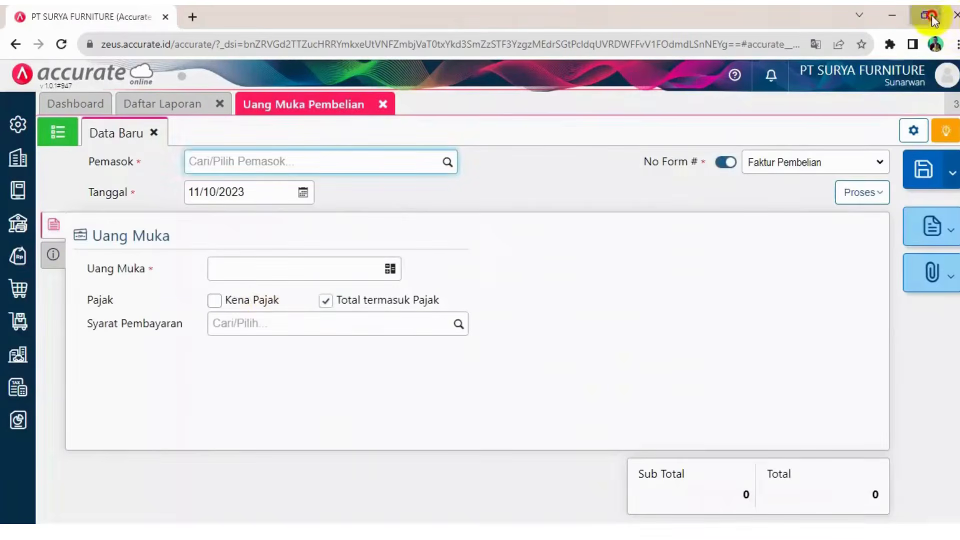
click(932, 15)
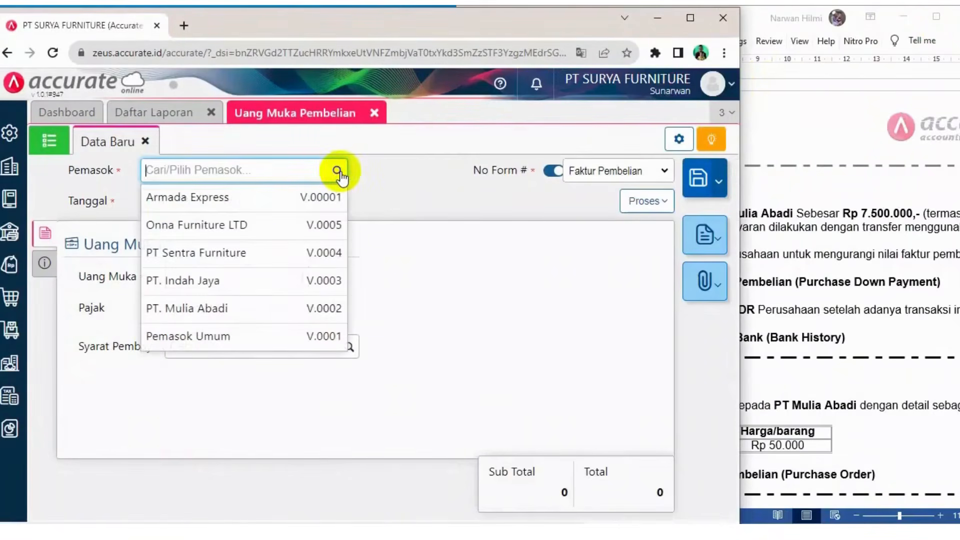
click(246, 307)
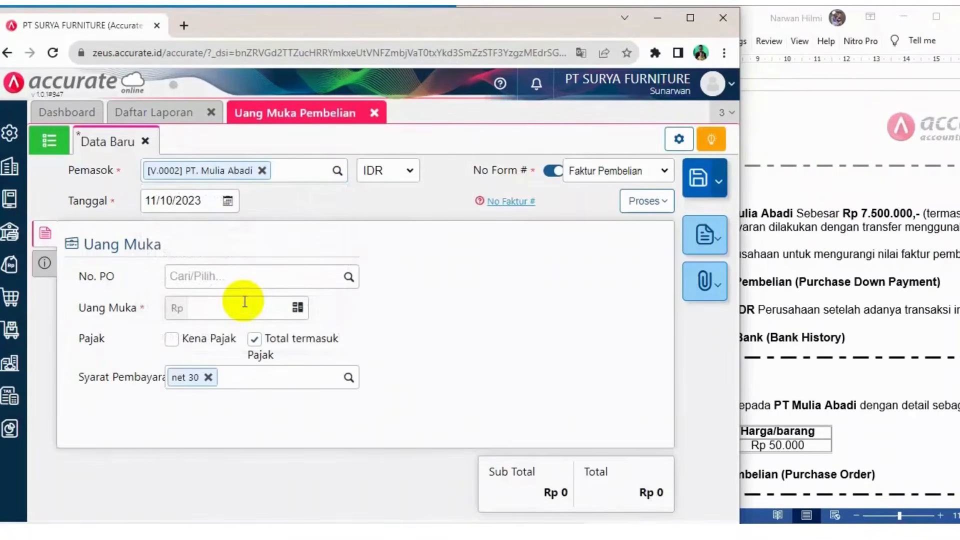
Copy invoice number DP/1818 from the case document
click(810, 249)
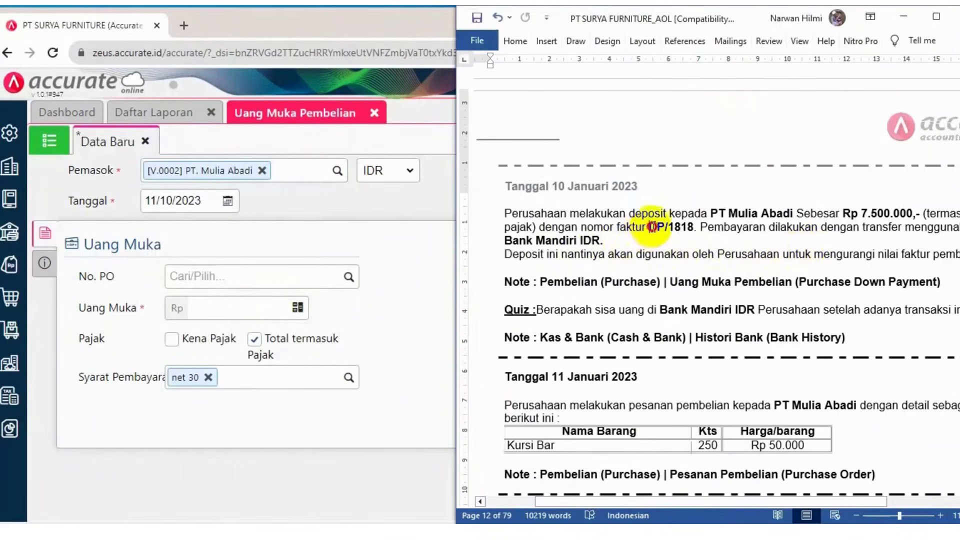
drag(650, 228, 684, 230)
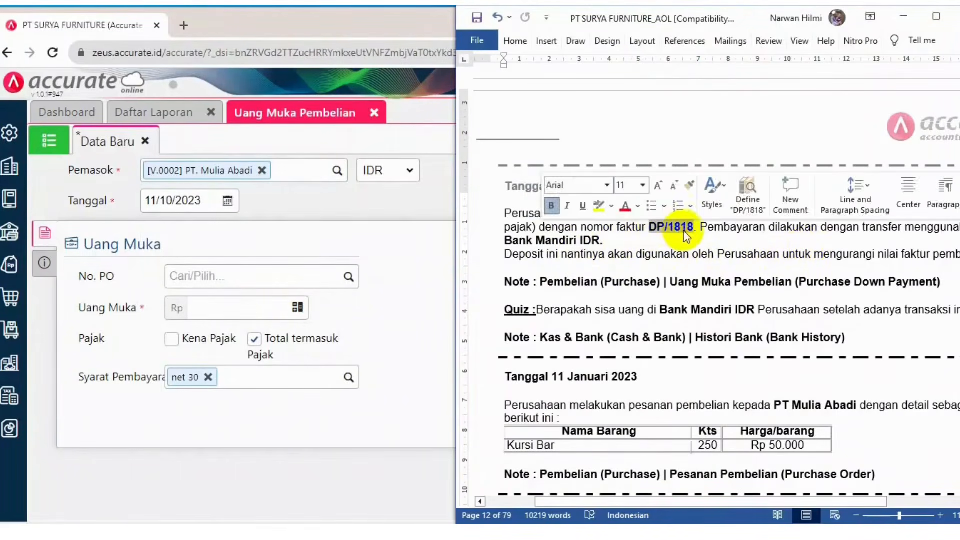
key(ctrl+c)
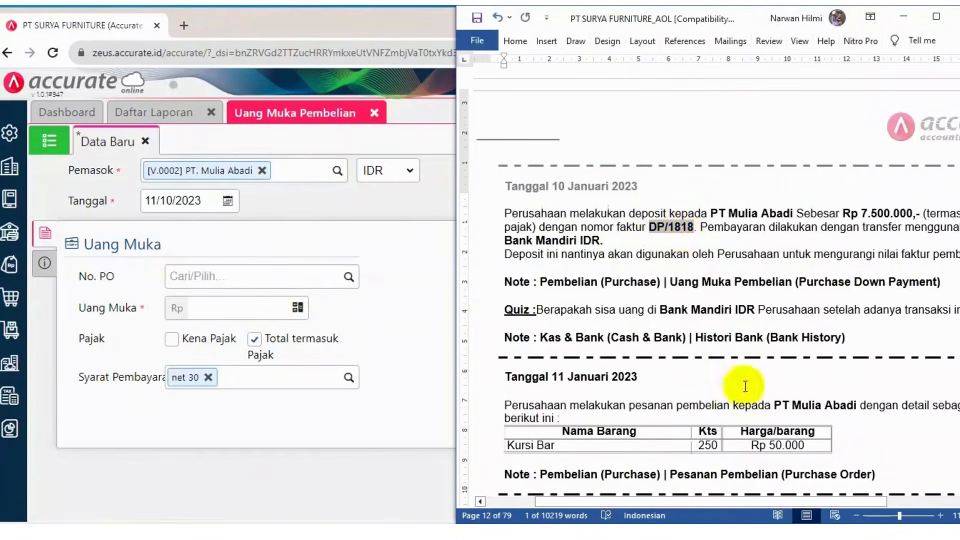
key(alt+Tab)
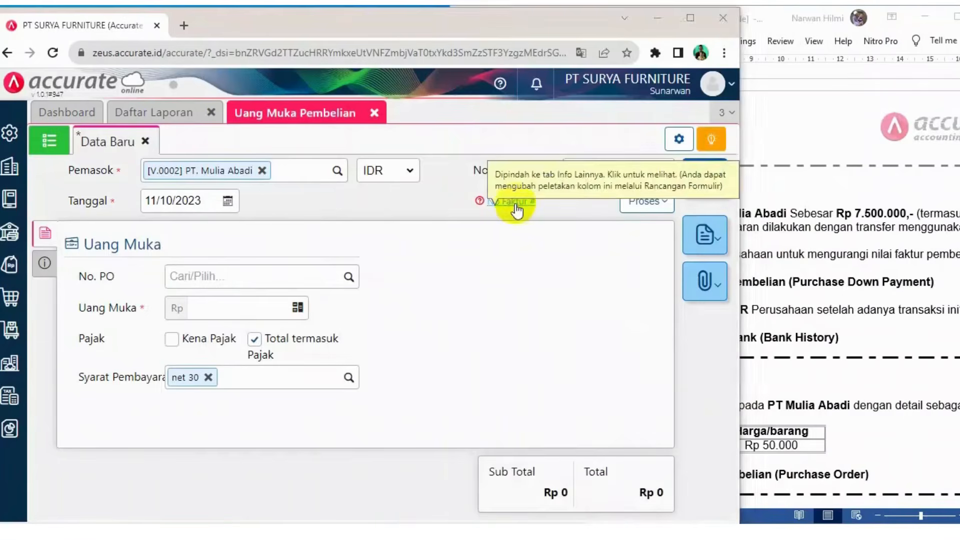
Enter DP/1818 as the down payment's invoice number in its other info
click(514, 203)
click(269, 277)
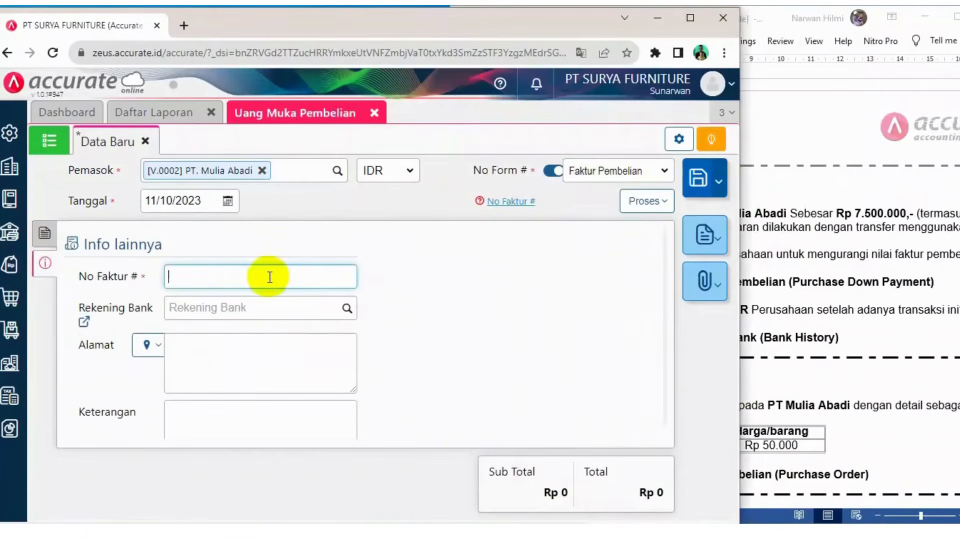
key(ctrl+v)
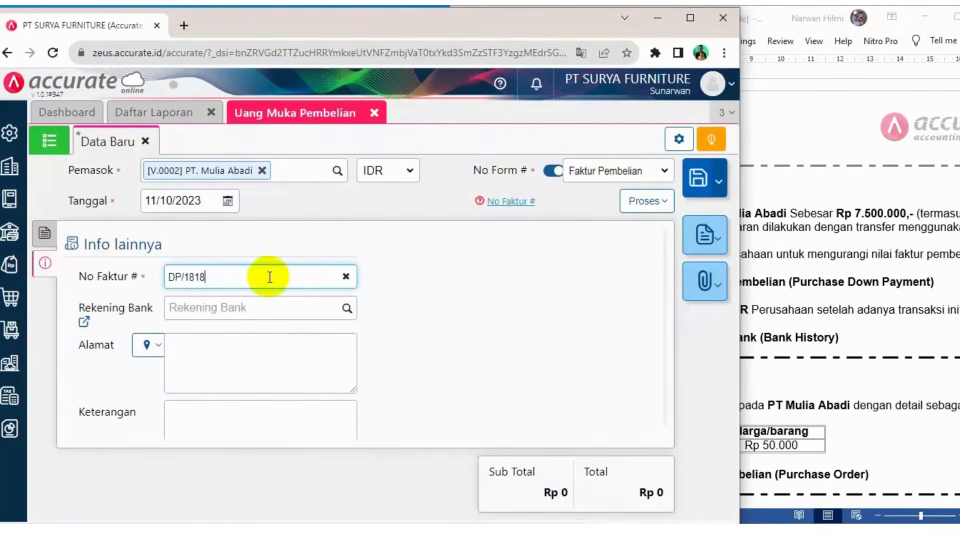
Set the down payment amount to Rp 7.500.000
click(785, 295)
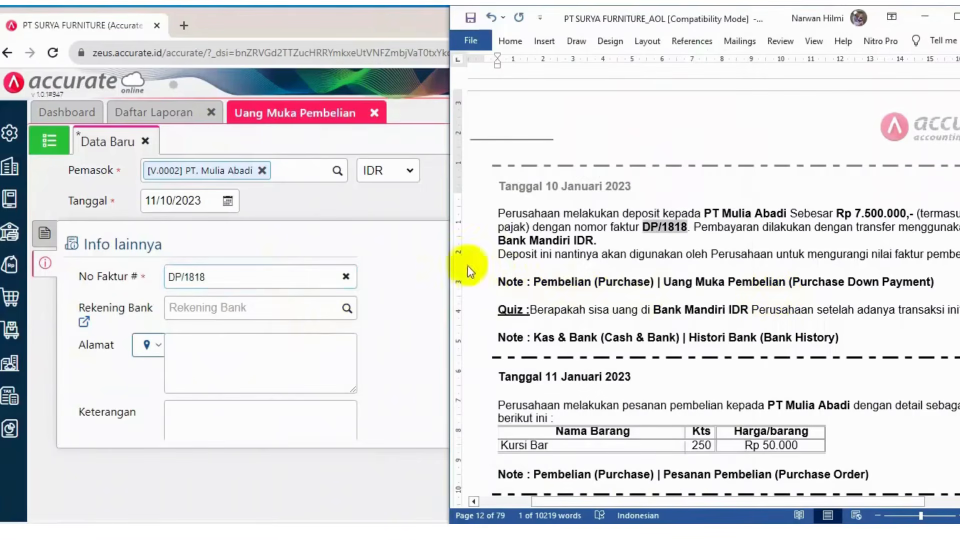
click(407, 244)
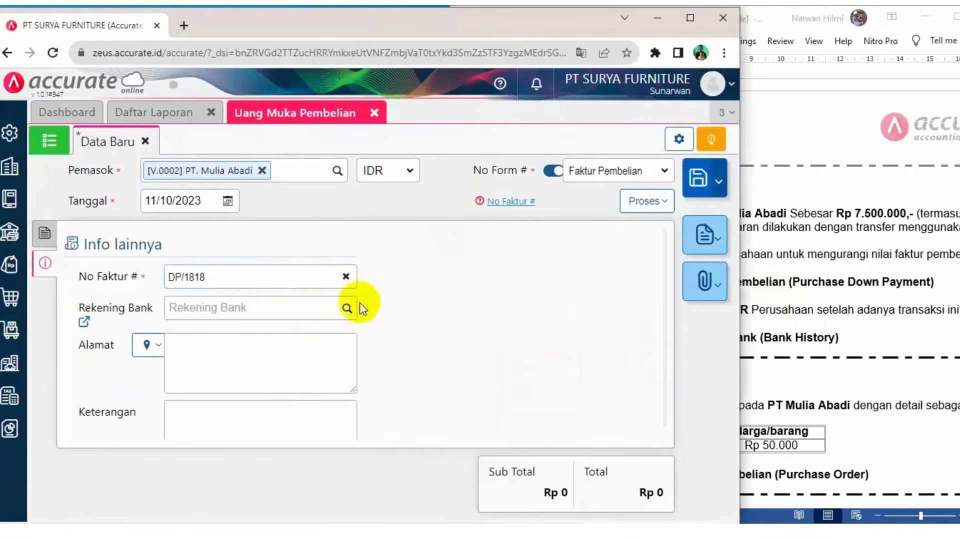
click(48, 240)
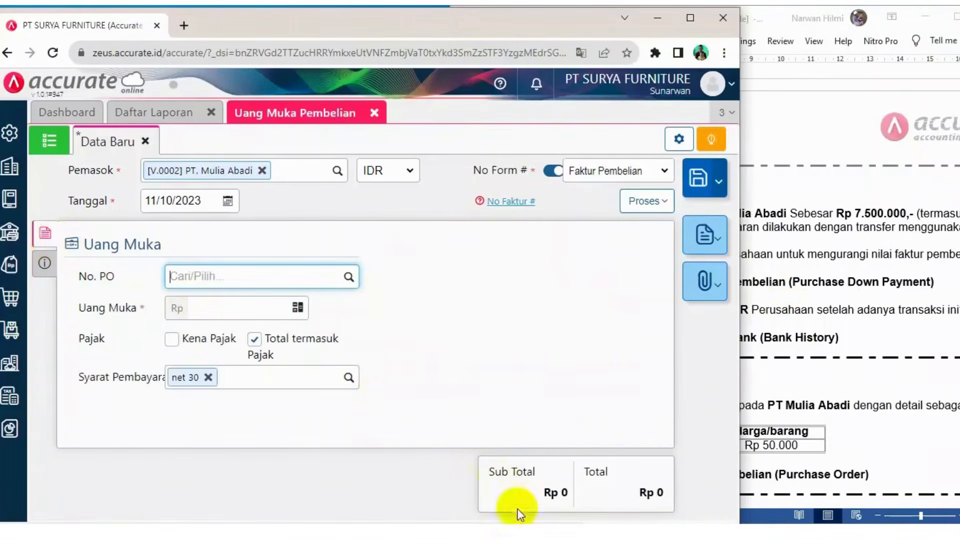
click(349, 278)
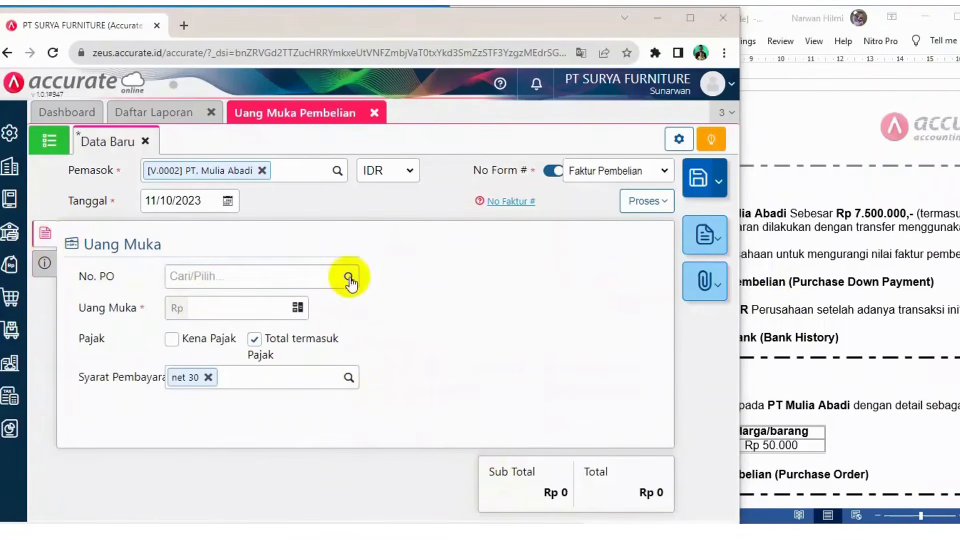
click(249, 310)
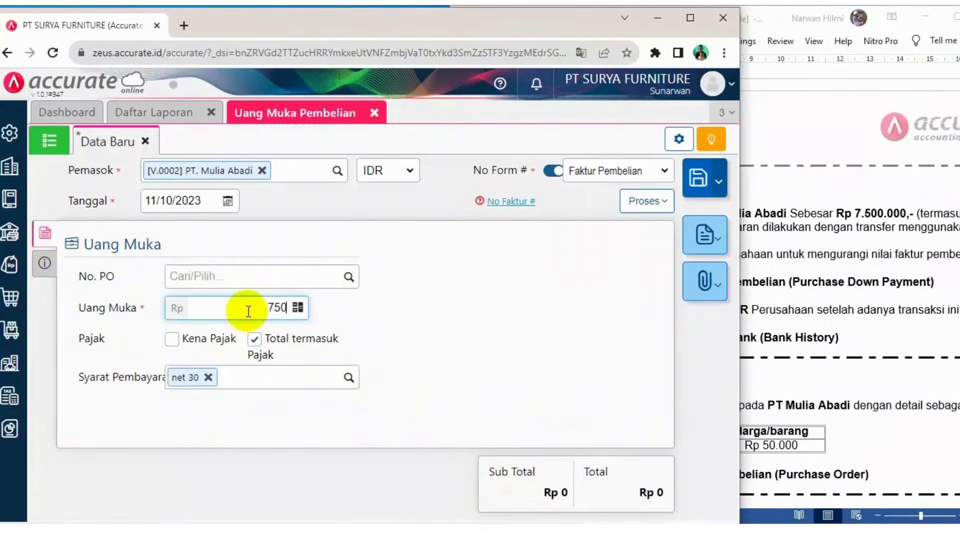
text(750.000)
click(386, 397)
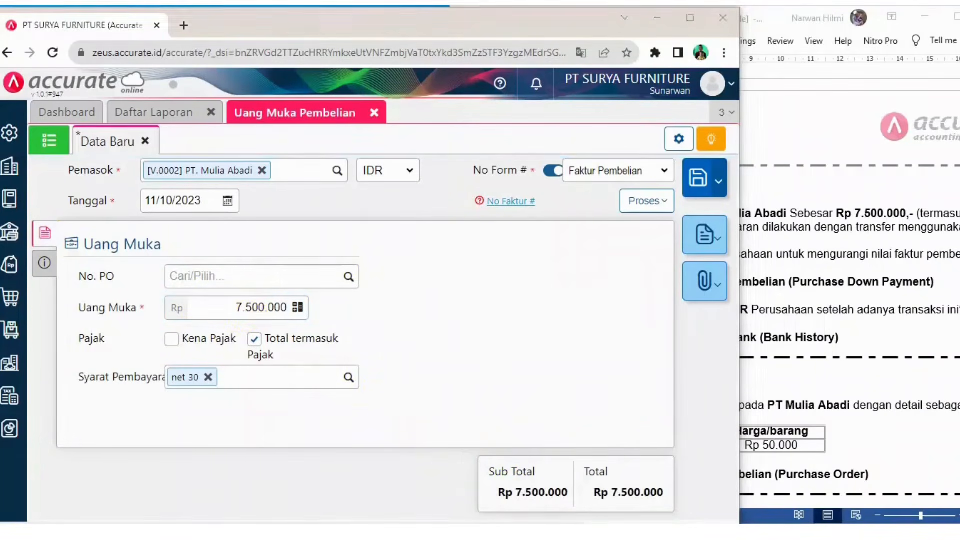
click(227, 201)
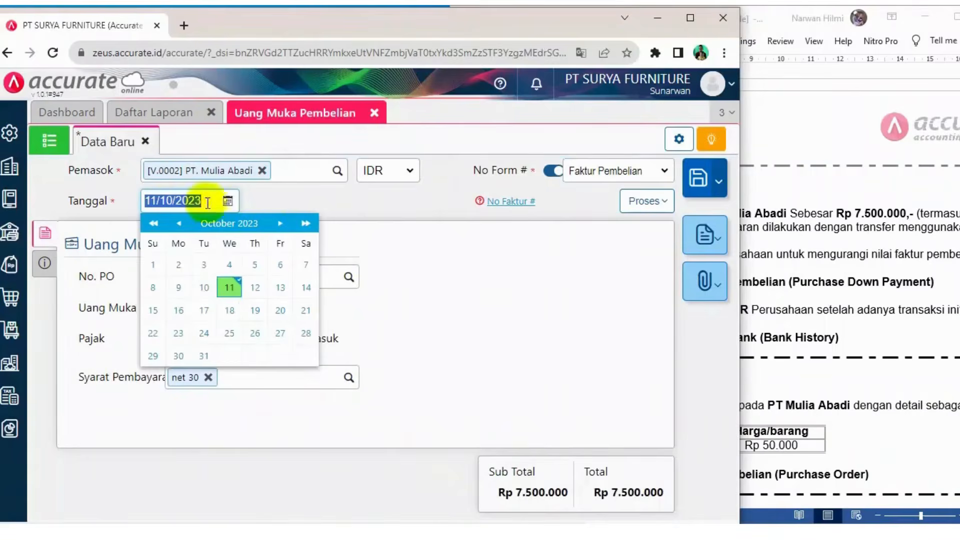
click(853, 200)
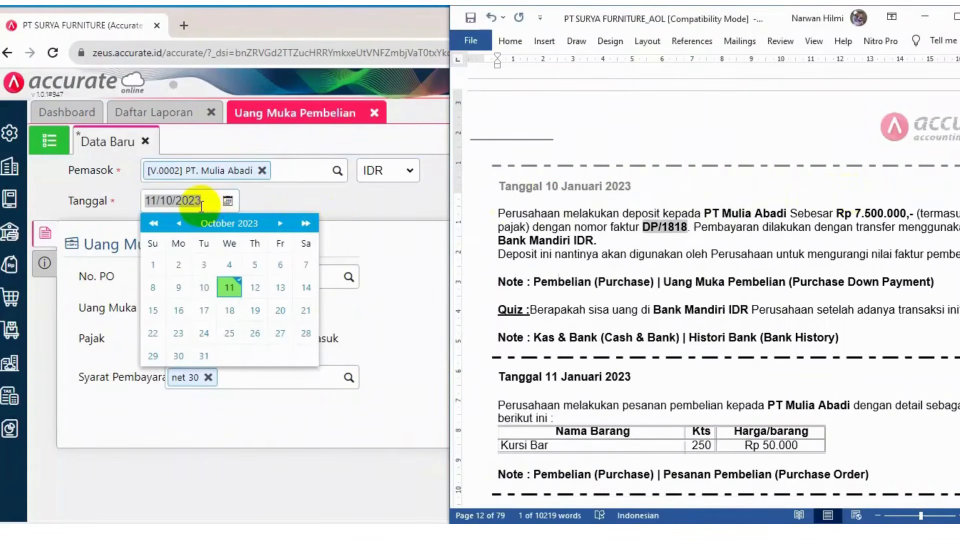
text(10)
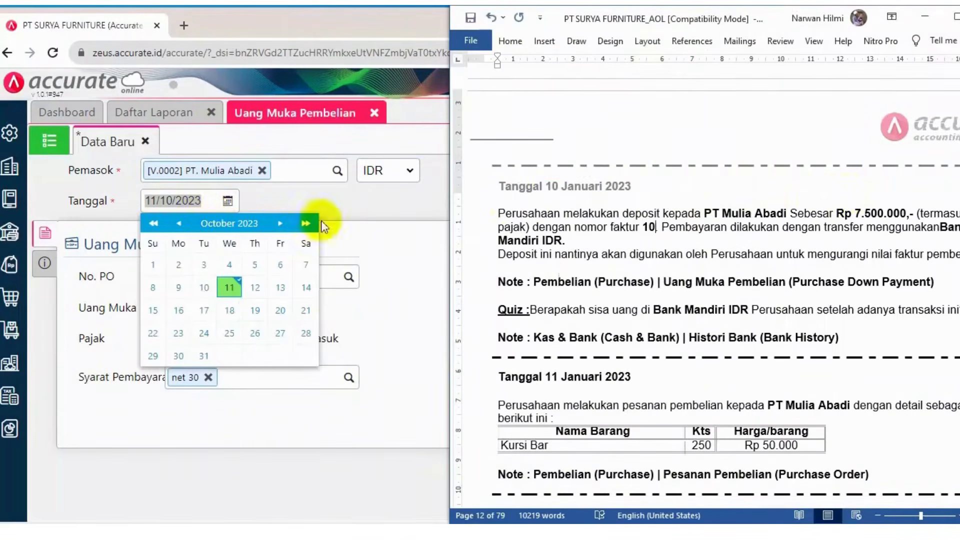
click(491, 17)
Set the down payment date to 10/01/2023
click(208, 199)
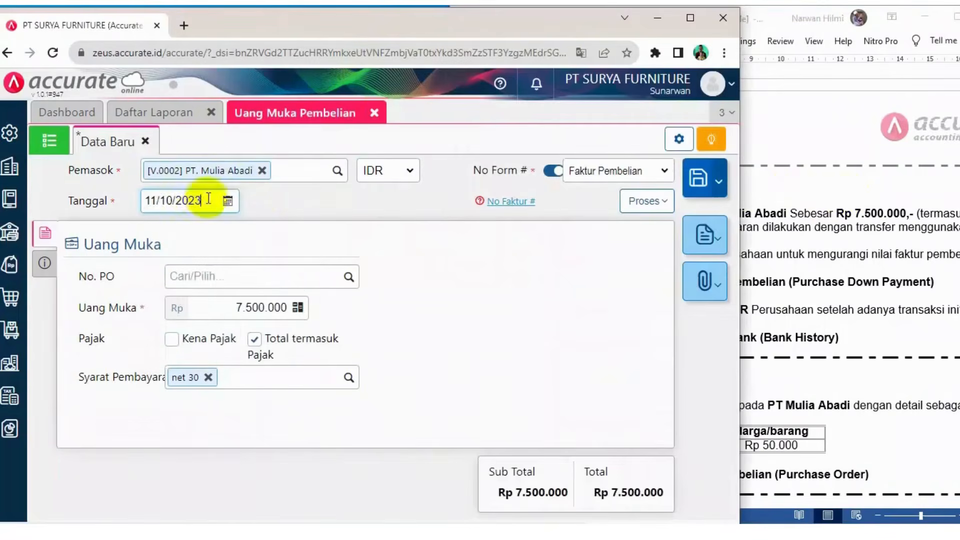
drag(208, 199, 135, 202)
text(10/)
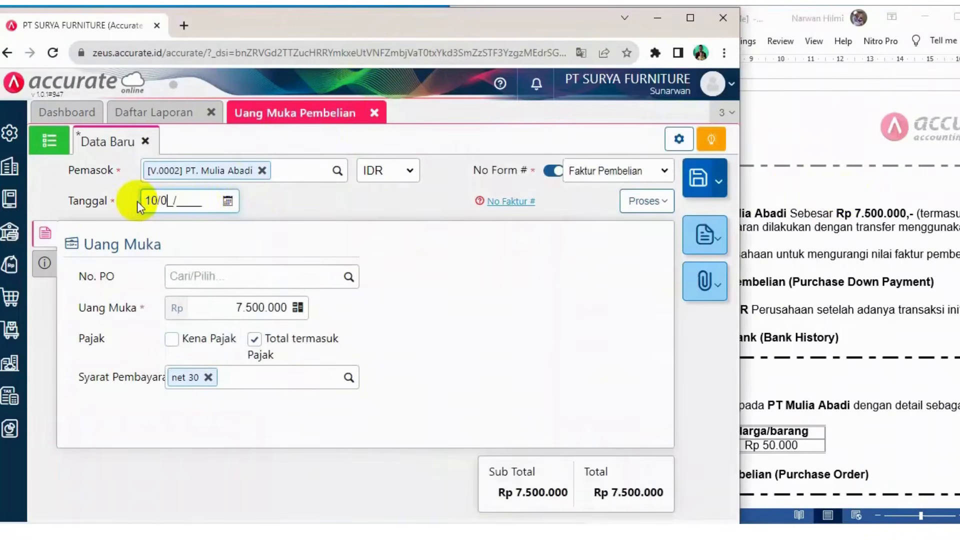
text(01/2023)
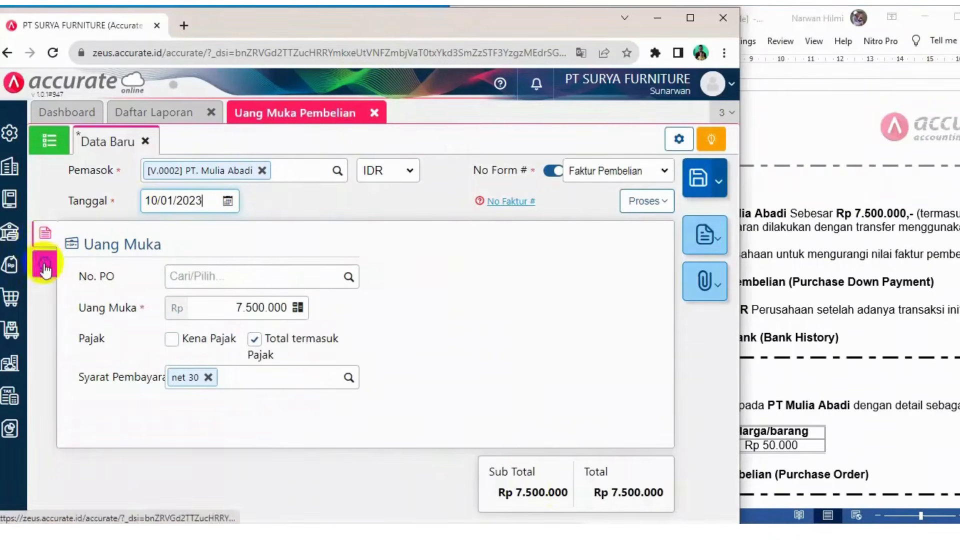
Process the down payment into a new purchase payment
click(870, 277)
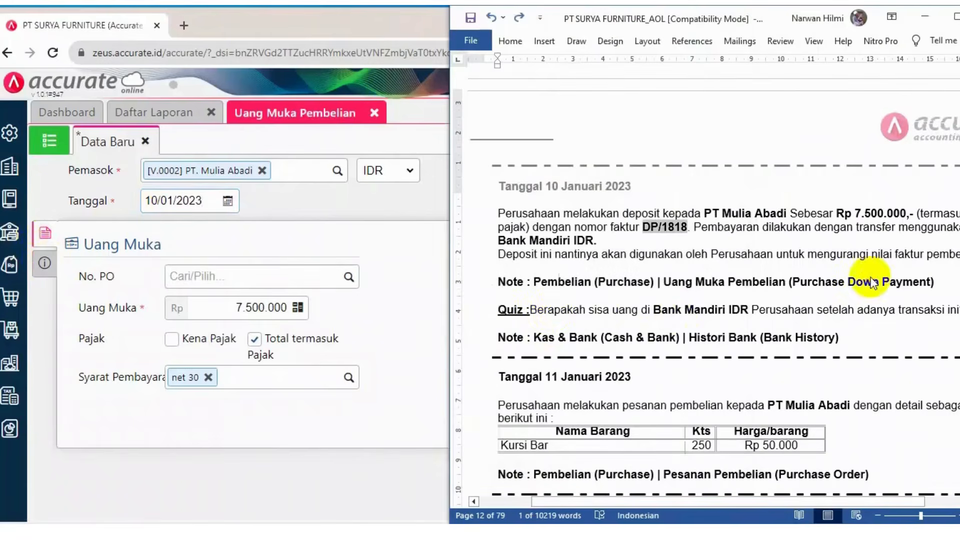
click(426, 241)
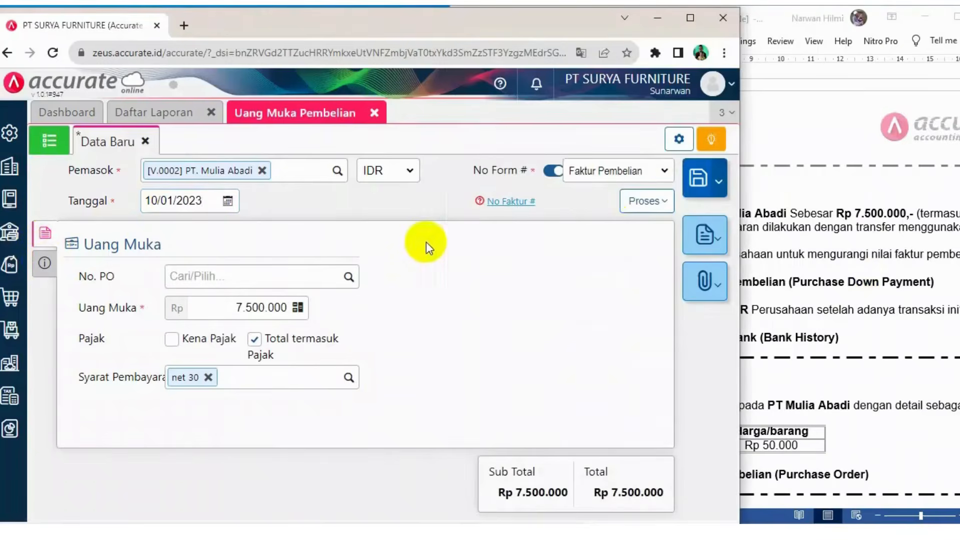
click(659, 205)
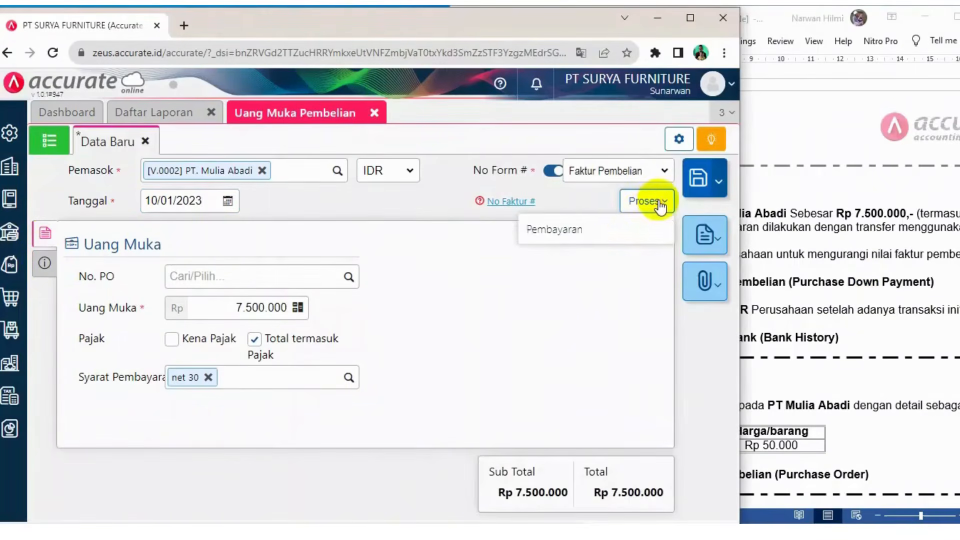
click(575, 231)
click(907, 275)
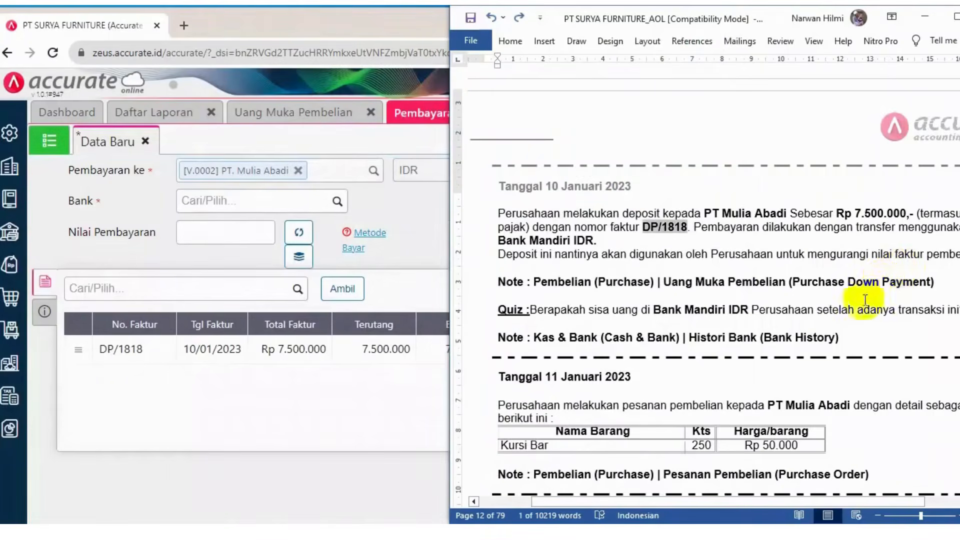
click(415, 206)
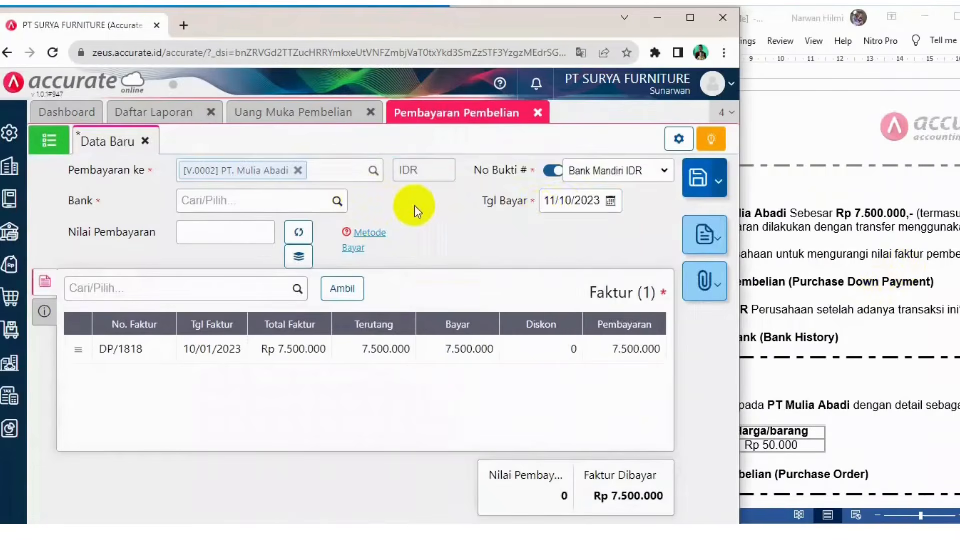
Set the payment date to 10/01/2023
click(561, 202)
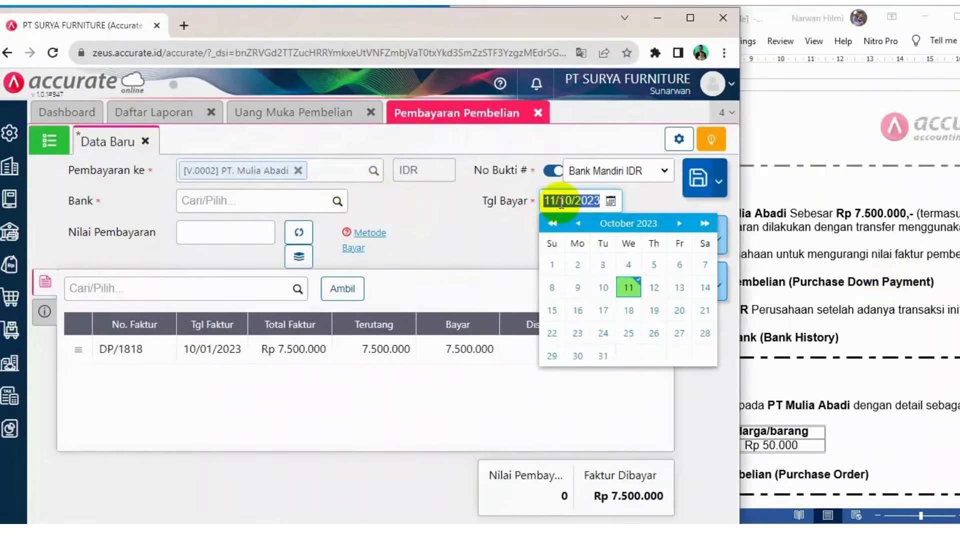
text(10)
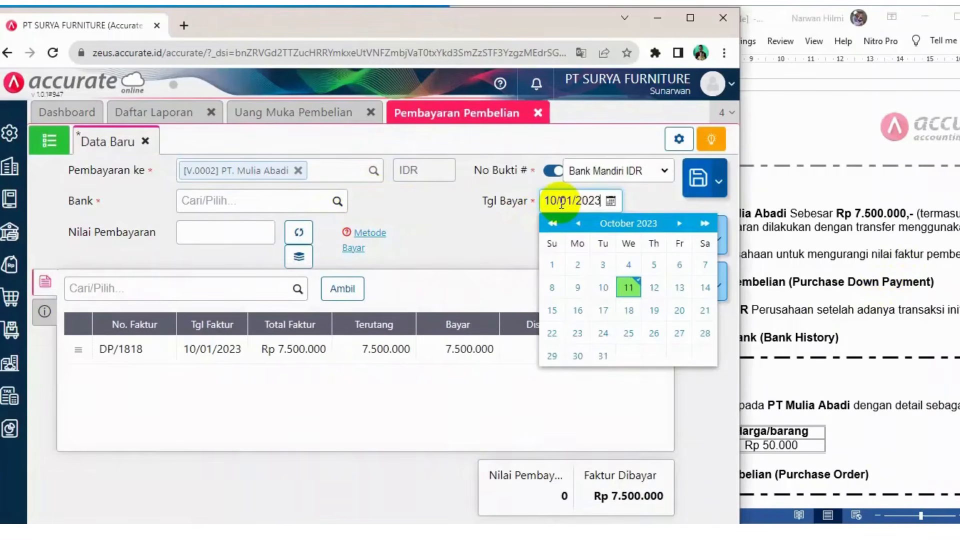
Select Bank Mandiri IDR as the paying bank and fill the payment value with Rp 7.500.000
click(338, 201)
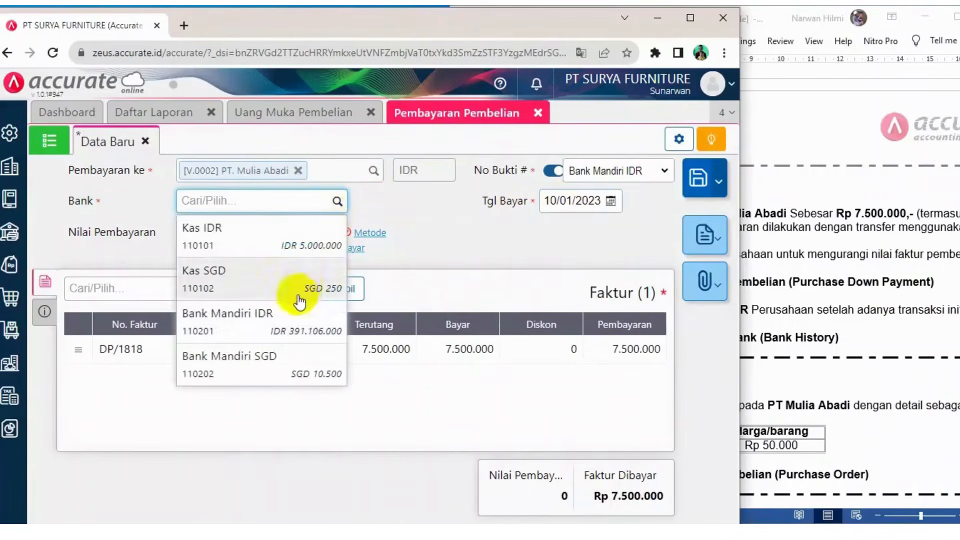
click(262, 330)
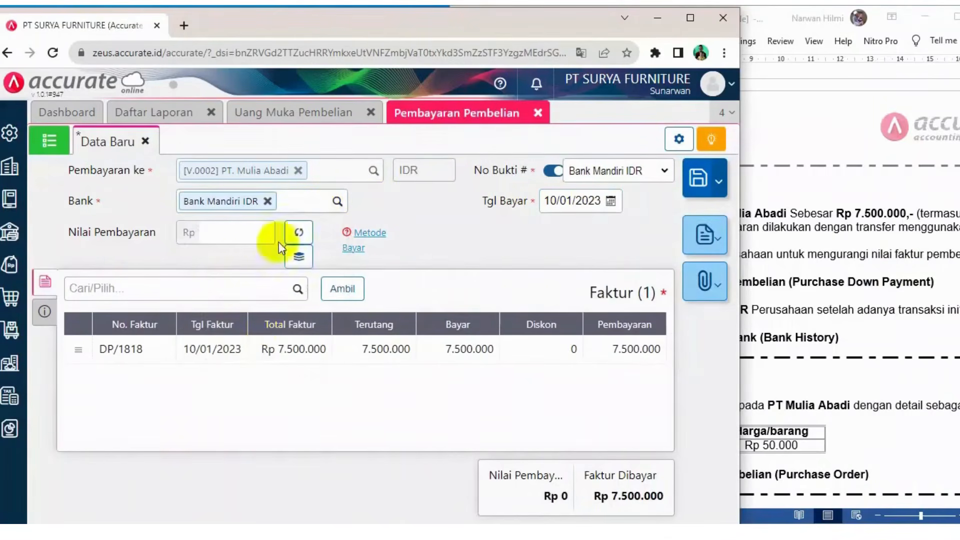
click(298, 233)
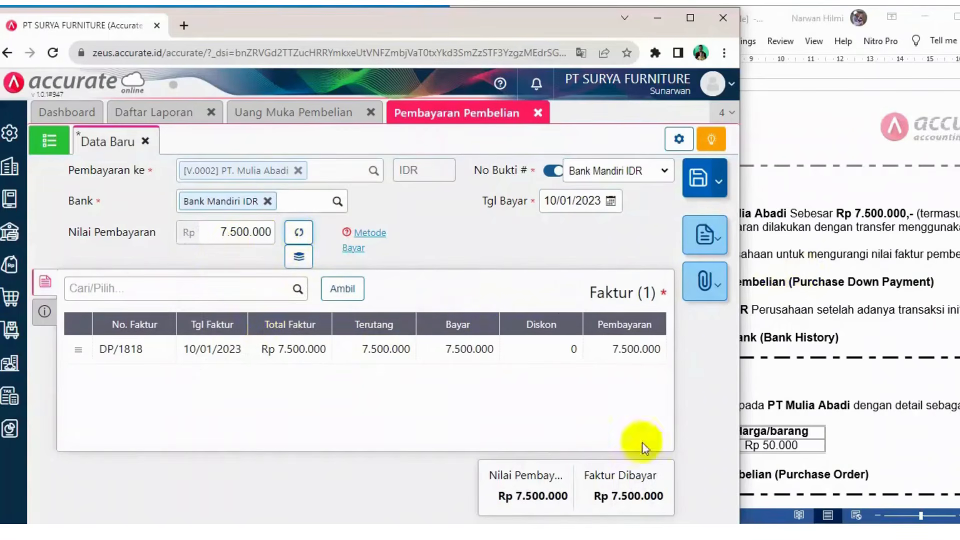
Enter the payment note "Pembayaran uang muka" in its other info
click(45, 312)
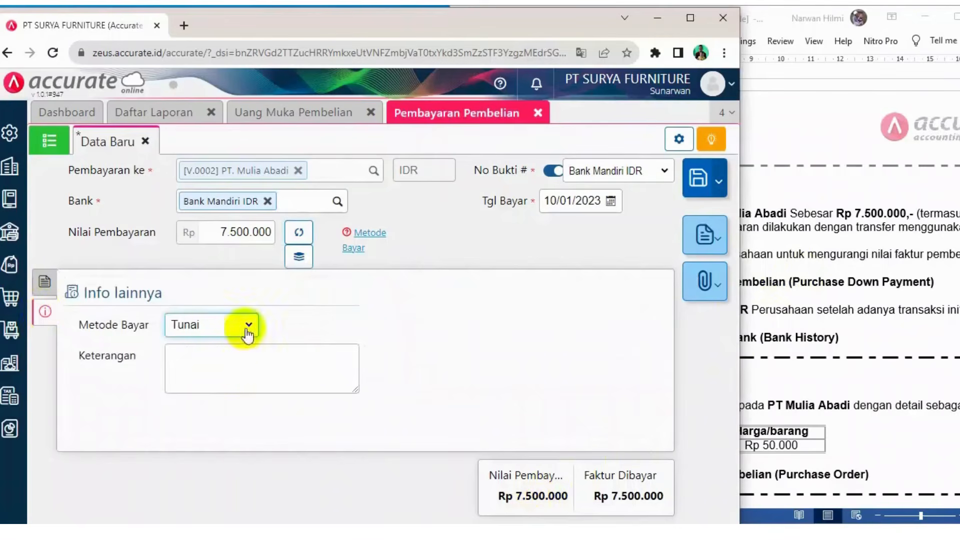
click(228, 358)
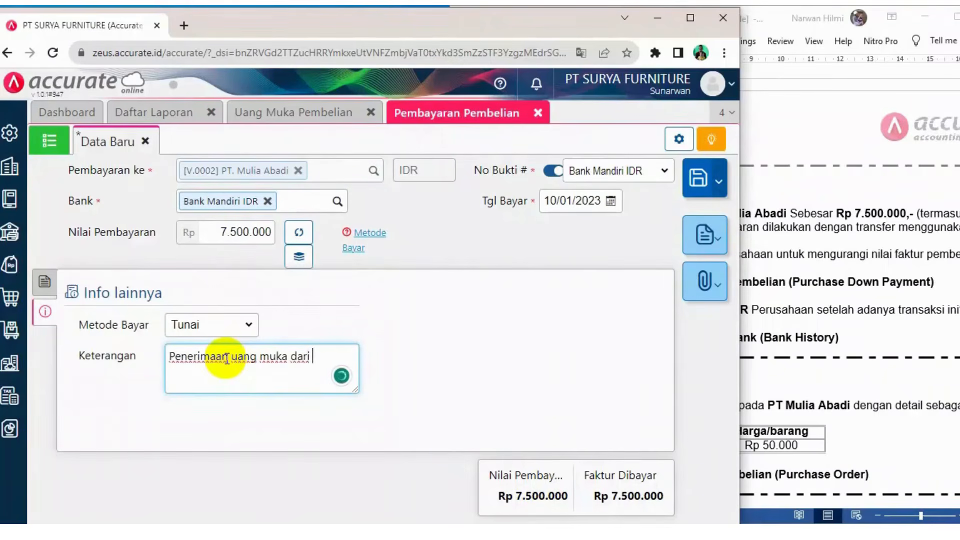
key(BackSpace)
key(BackSpace)
key(BackSpace)
key(BackSpace)
key(BackSpace)
key(BackSpace)
key(BackSpace)
key(BackSpace)
key(BackSpace)
key(BackSpace)
key(BackSpace)
key(BackSpace)
key(BackSpace)
key(BackSpace)
key(BackSpace)
key(BackSpace)
key(BackSpace)
key(BackSpace)
key(BackSpace)
key(BackSpace)
key(BackSpace)
key(BackSpace)
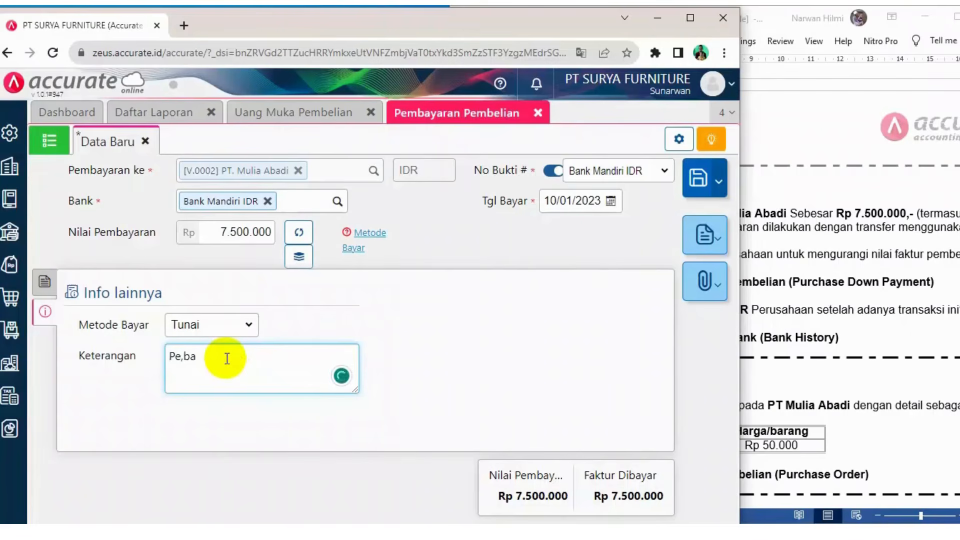
text(Pembayaran uang muka)
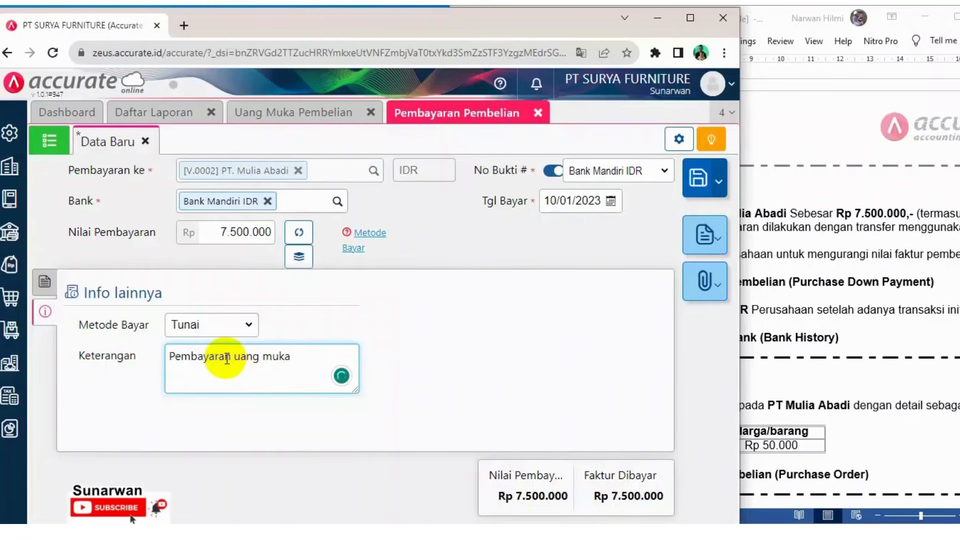
Set the payment method to Transfer Bank and return to the payment's invoice list
key(alt+Tab)
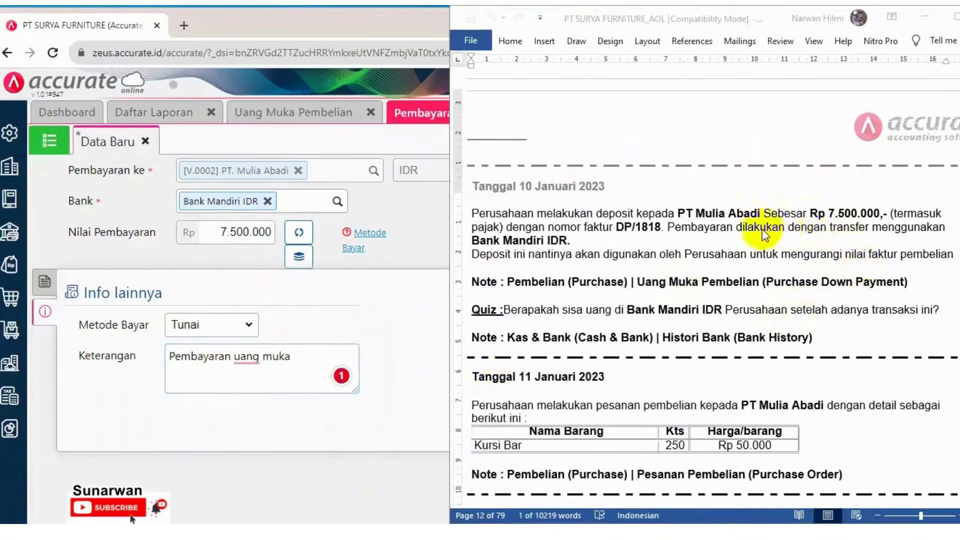
click(249, 330)
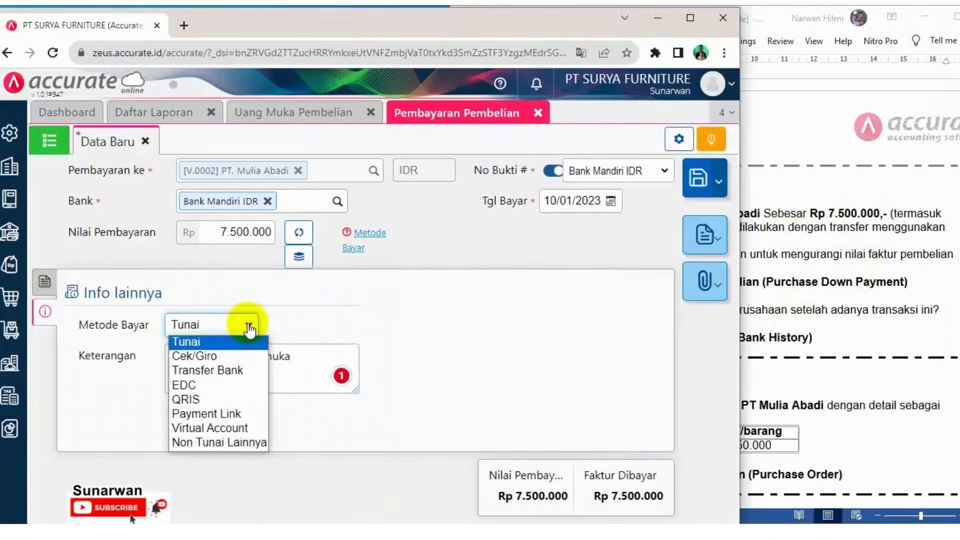
click(215, 371)
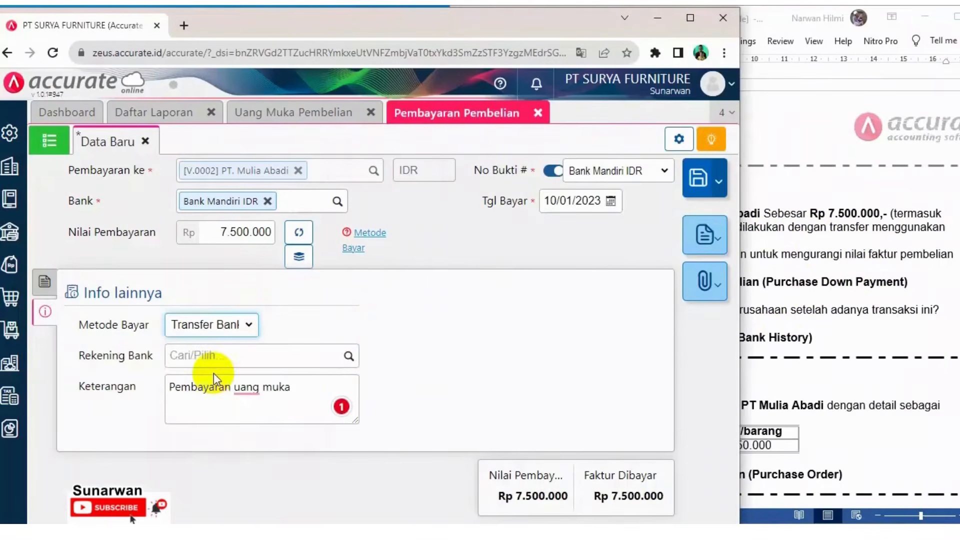
click(348, 357)
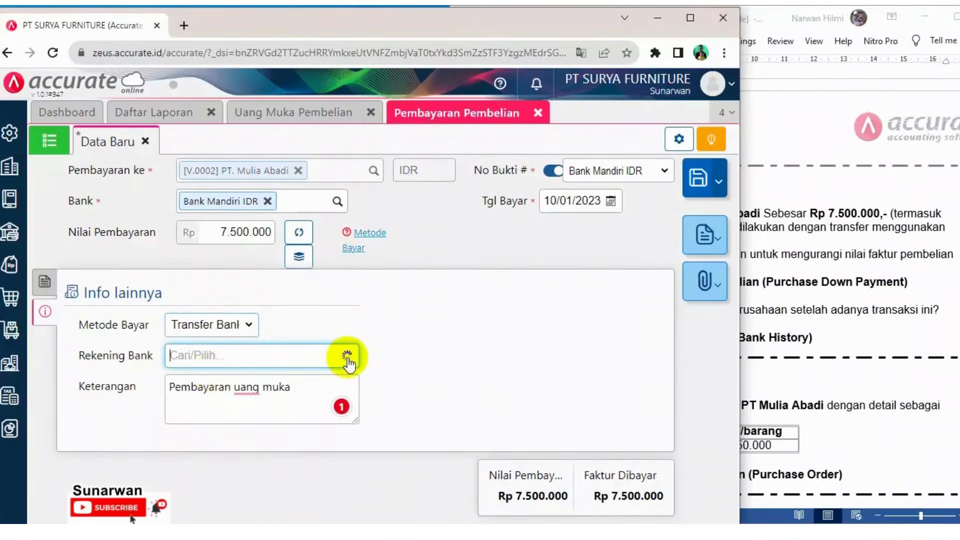
click(438, 340)
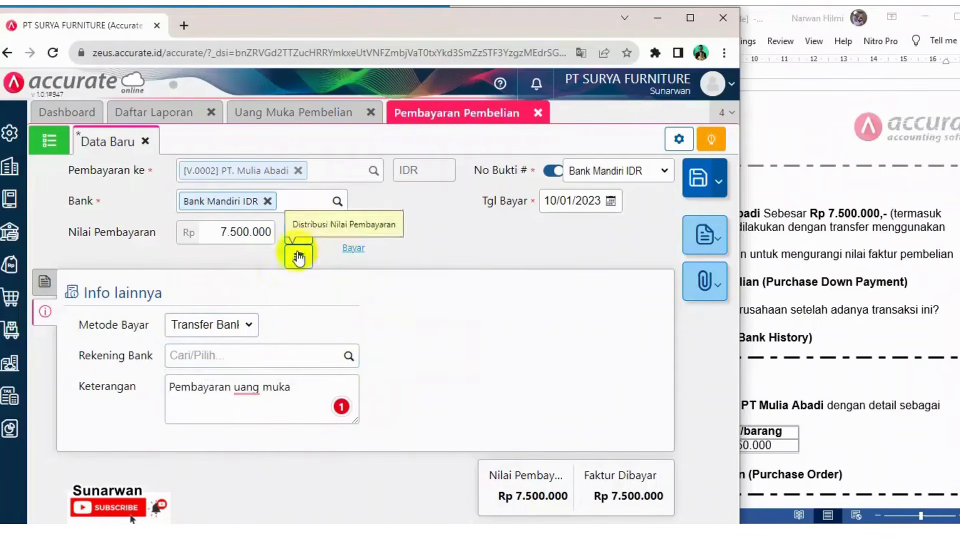
mouse_move(371, 245)
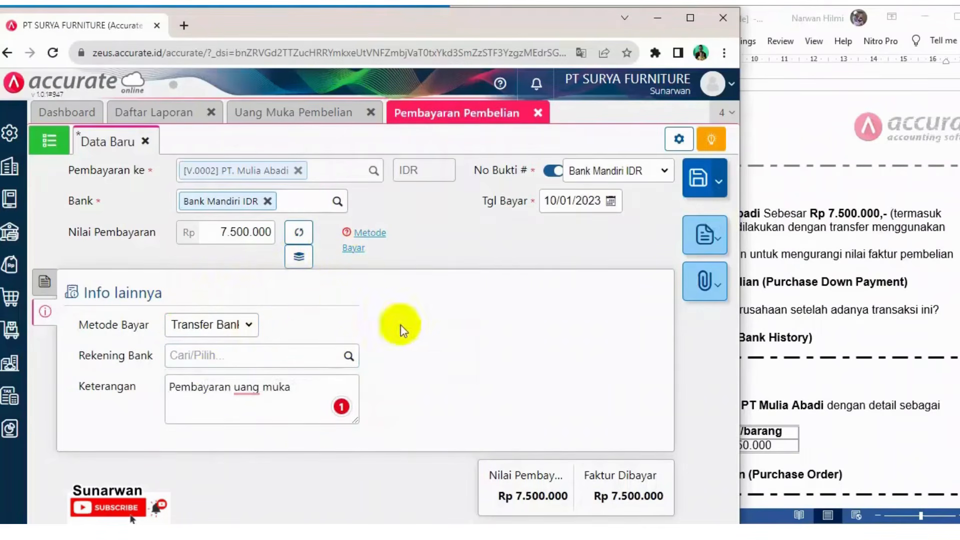
click(44, 284)
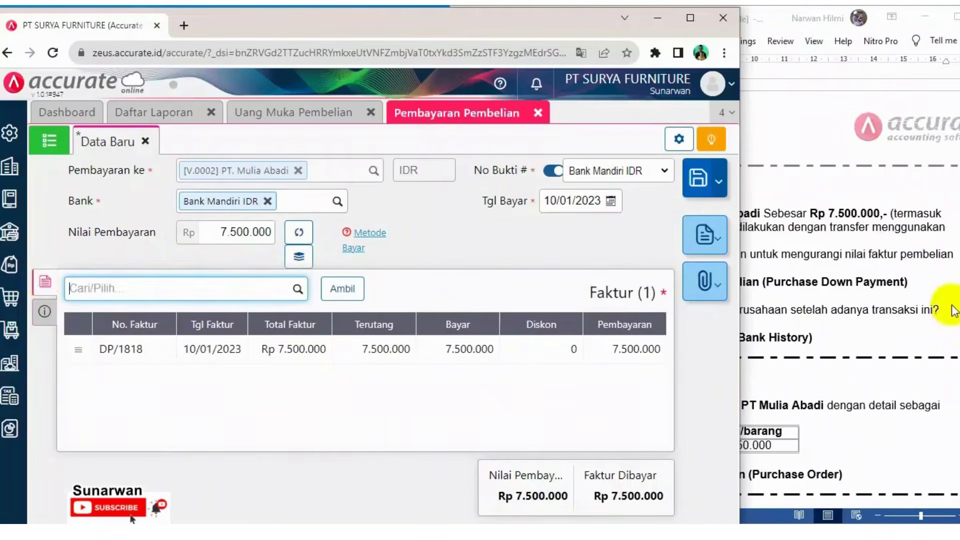
Save the down-payment purchase payment to PT. Mulia Abadi
click(565, 531)
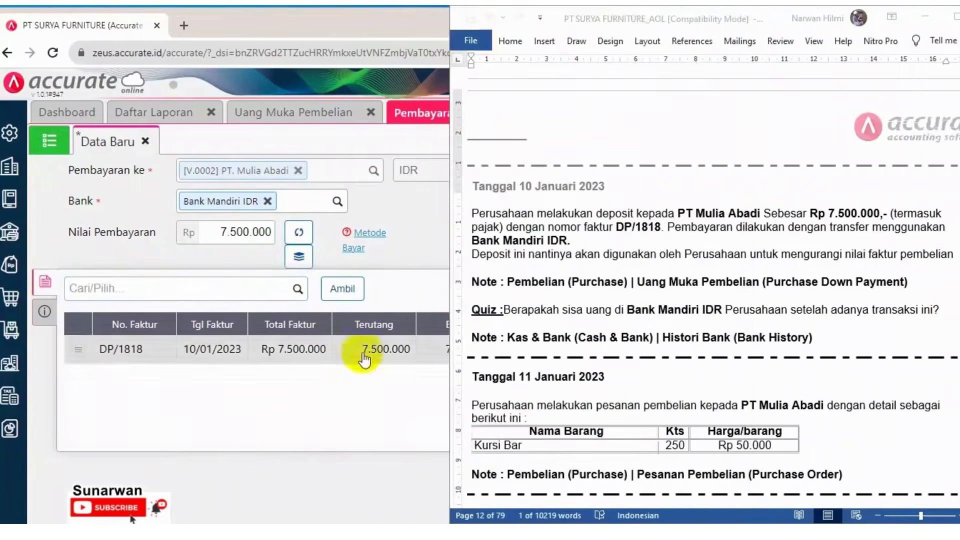
click(419, 219)
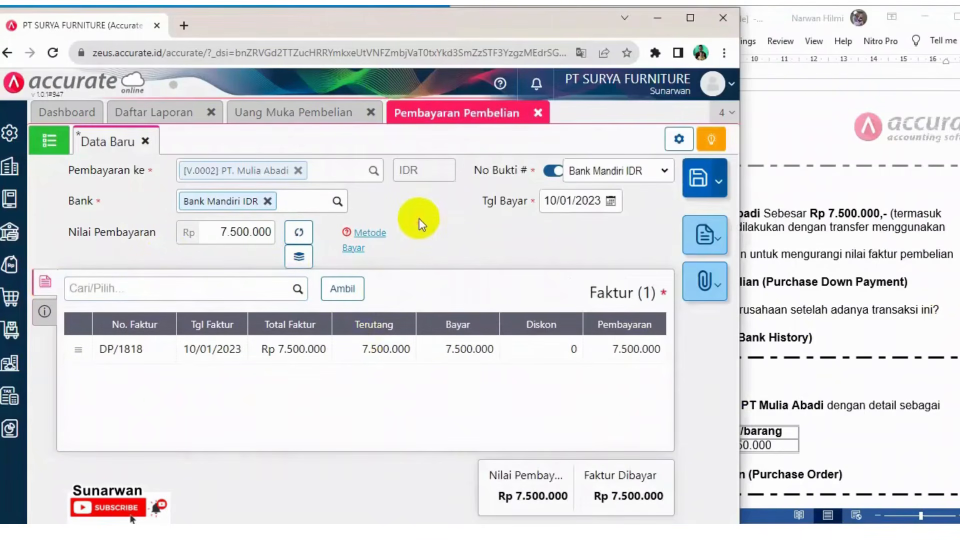
click(698, 183)
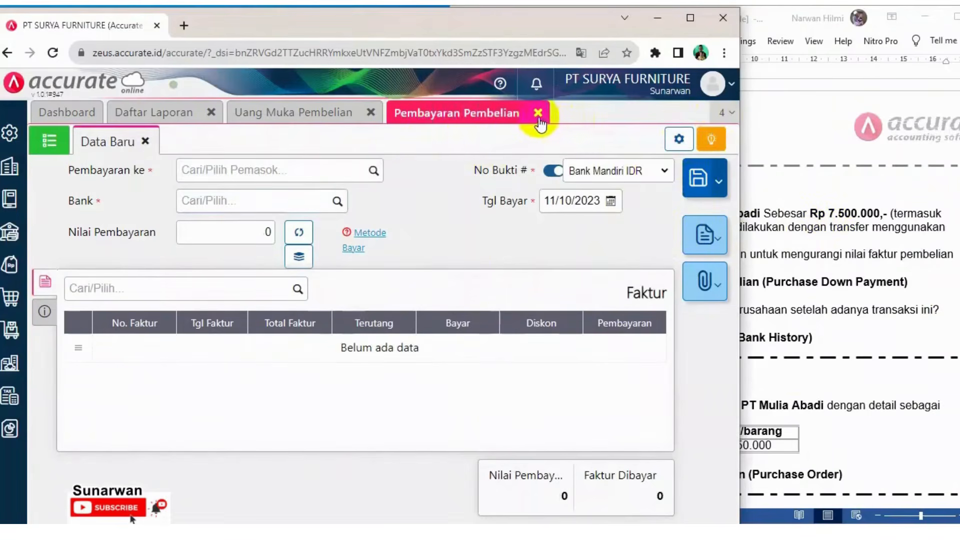
Close the payment and down-payment forms, refresh the full journal report and review its latest entries
click(539, 114)
click(371, 112)
scroll(483, 392, down, 10)
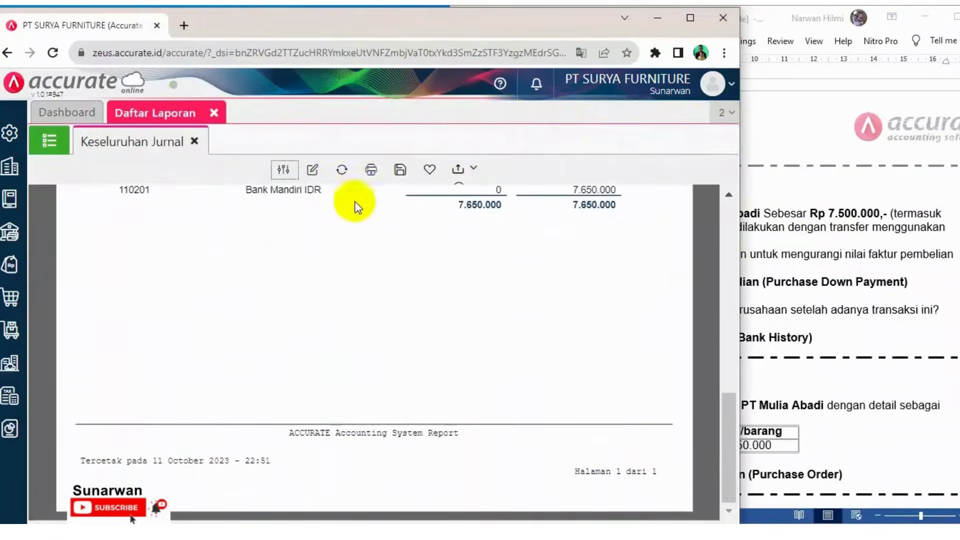
click(342, 170)
scroll(336, 313, down, 15)
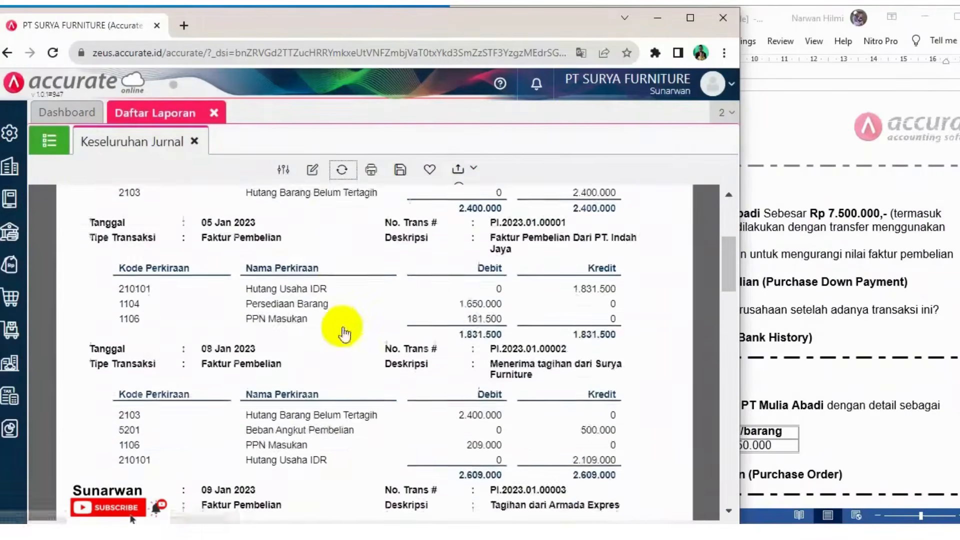
scroll(343, 334, down, 2)
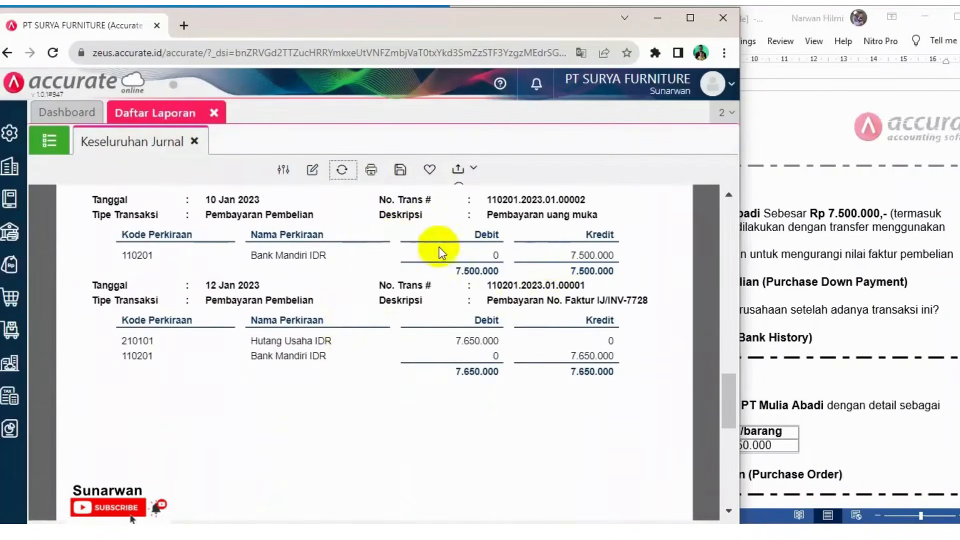
scroll(406, 246, up, 2)
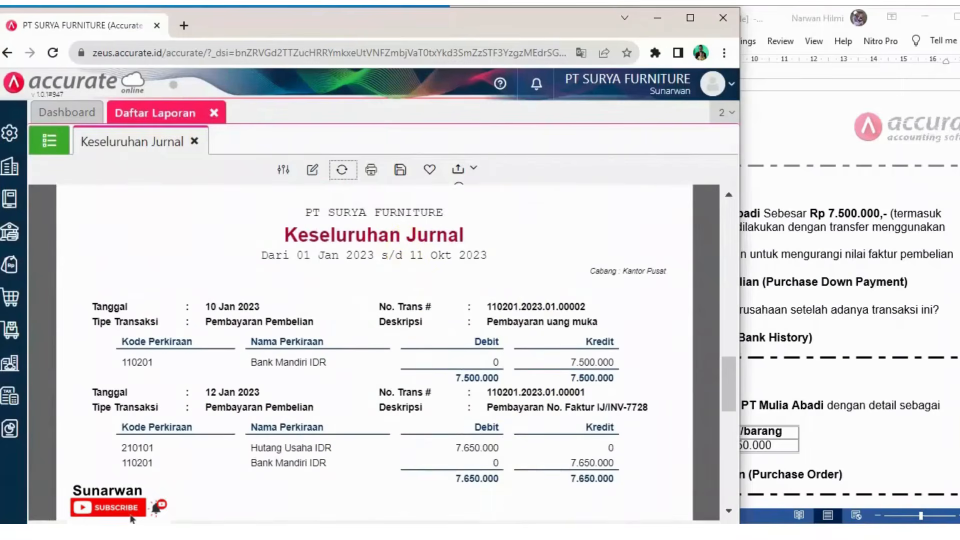
Read the 11 January order in the case document and open a new purchase order
click(400, 532)
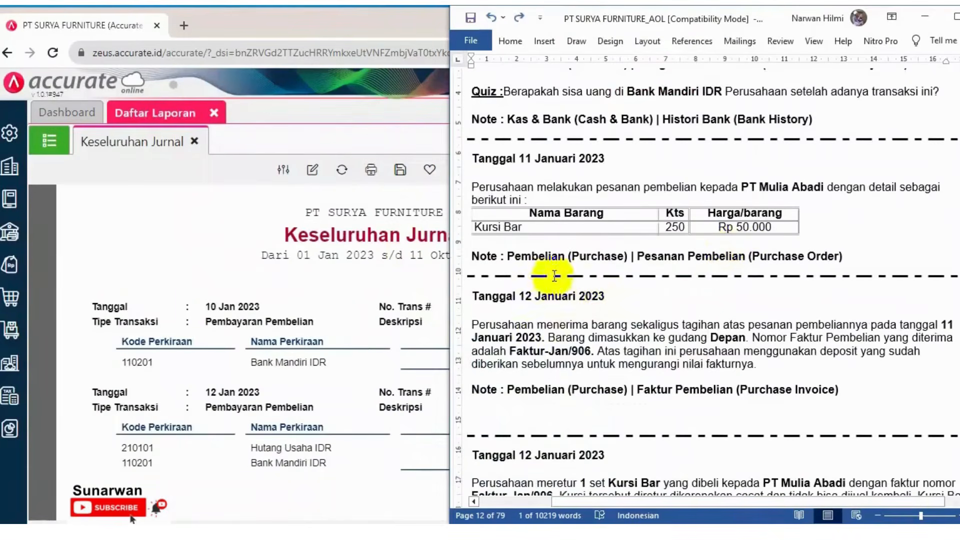
scroll(573, 245, up, 1)
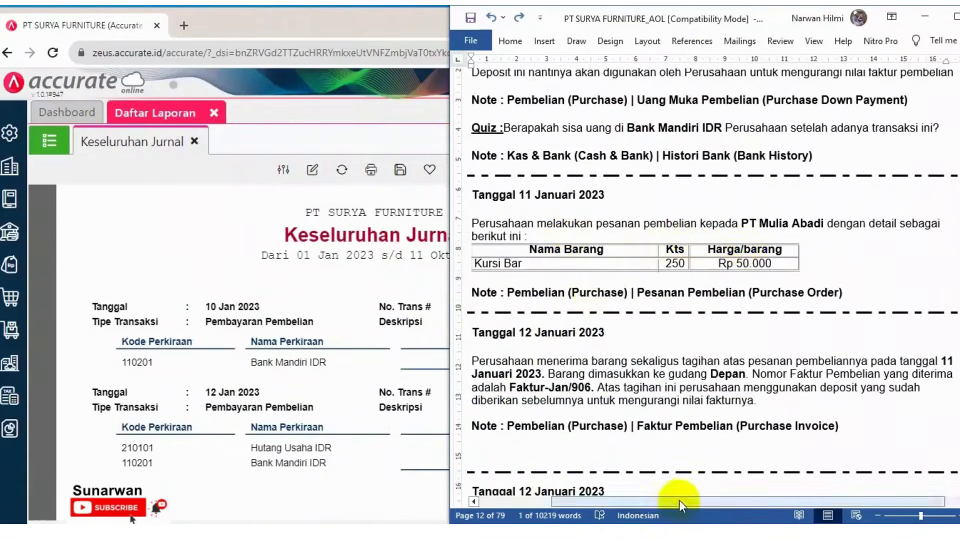
drag(679, 500, 663, 504)
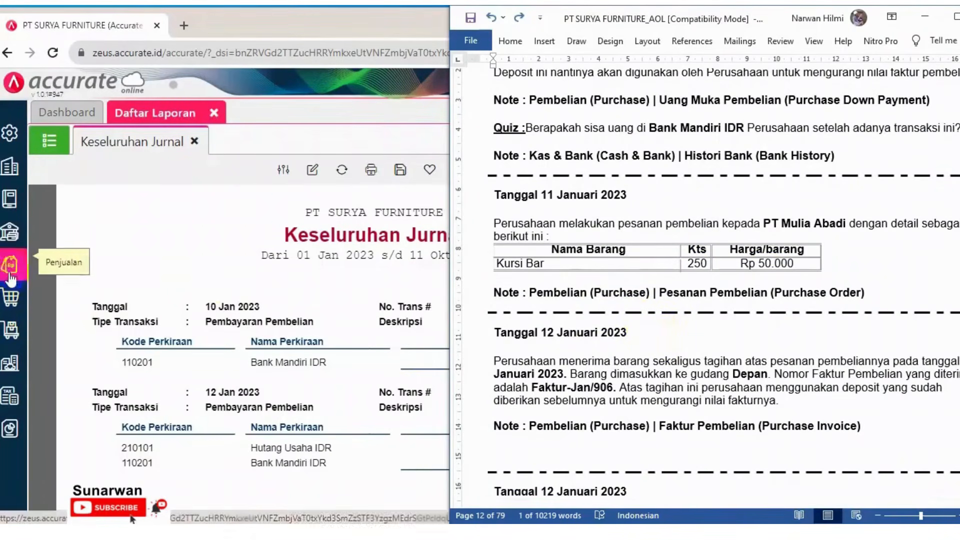
click(10, 299)
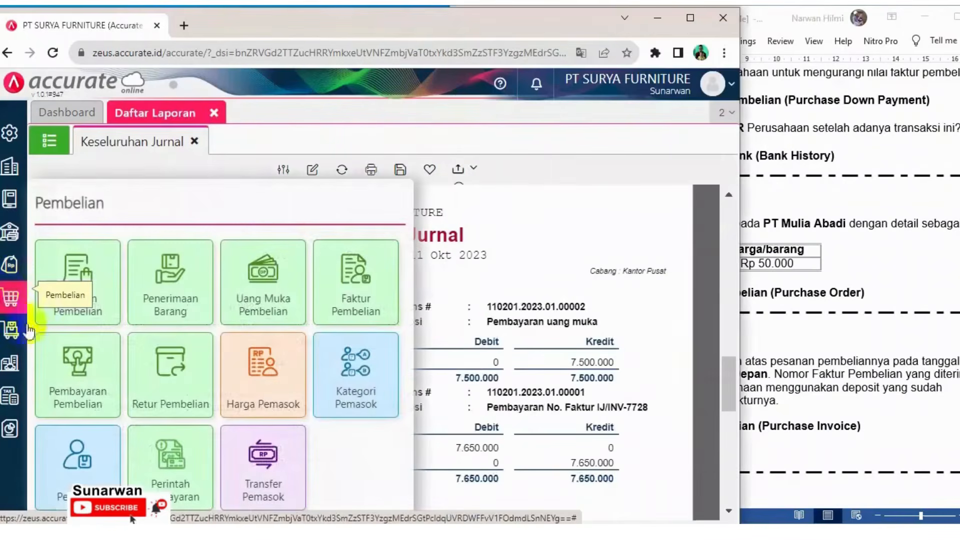
click(85, 300)
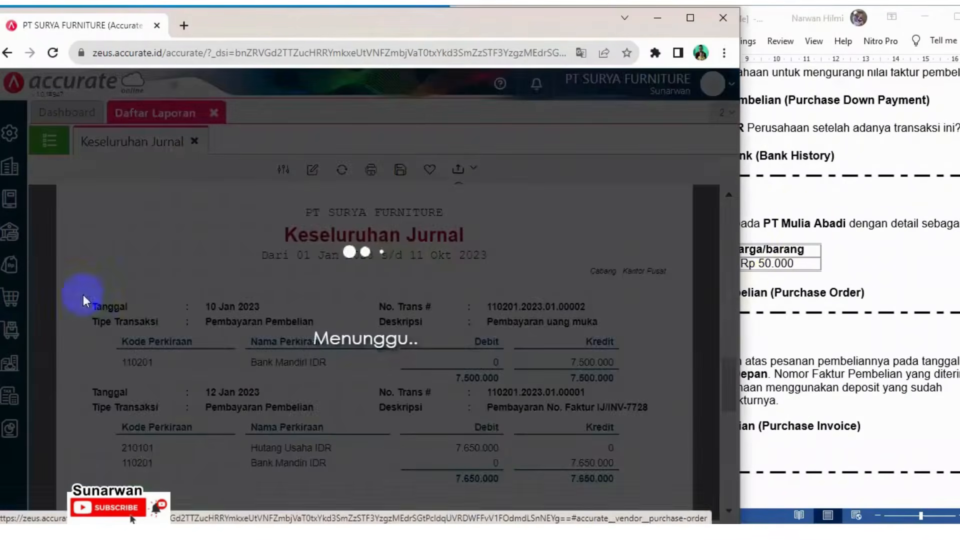
click(776, 268)
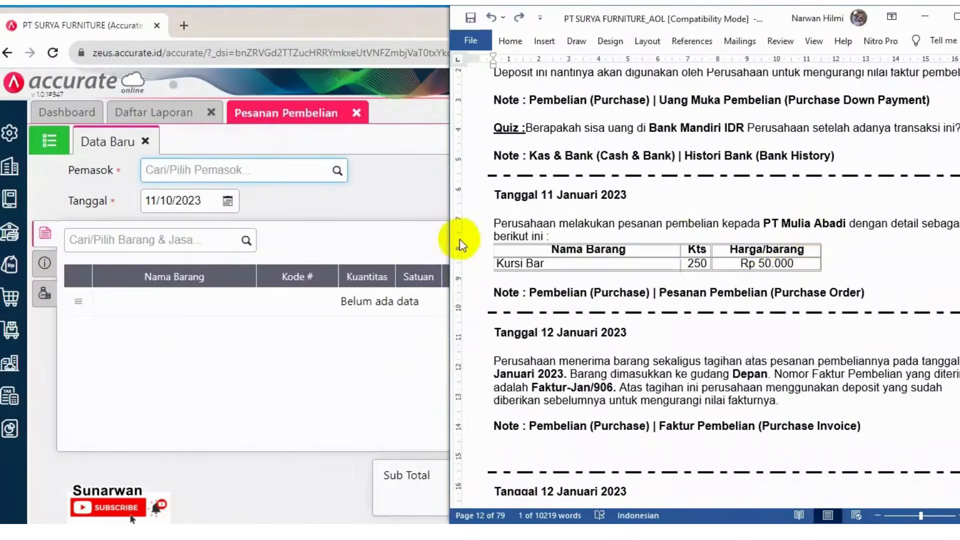
Select PT. Mulia Abadi as the purchase order's supplier
click(302, 172)
text(m)
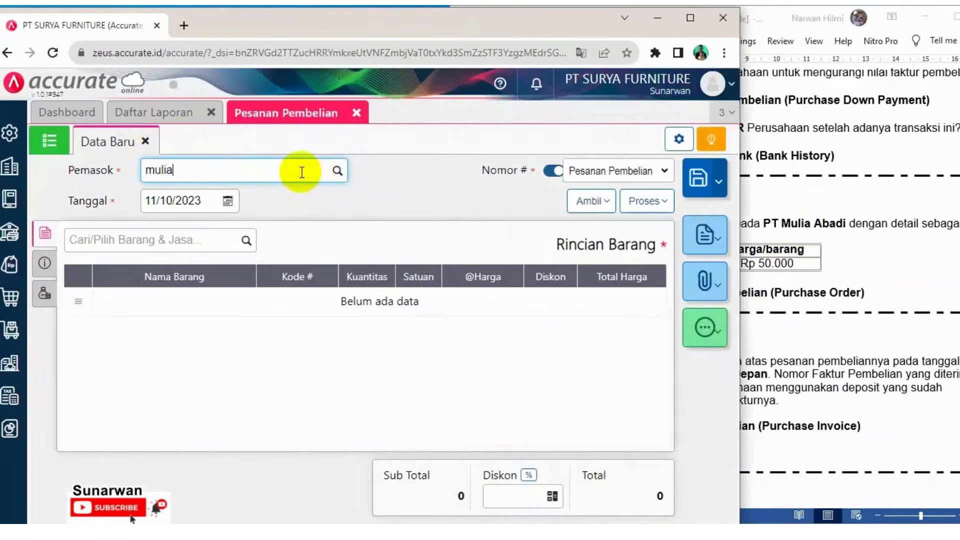
text(ulia)
click(306, 197)
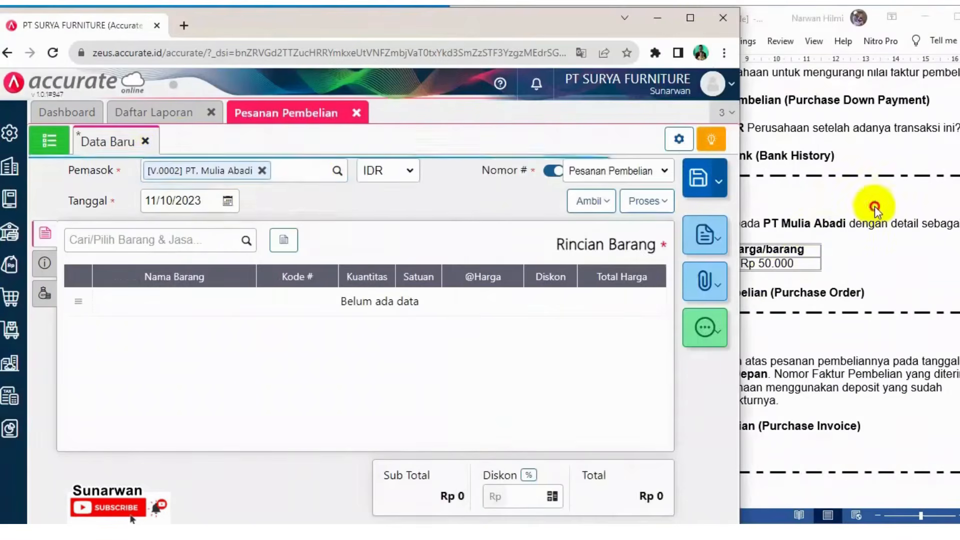
Set the purchase order date to 11/01/2023
click(876, 210)
click(204, 202)
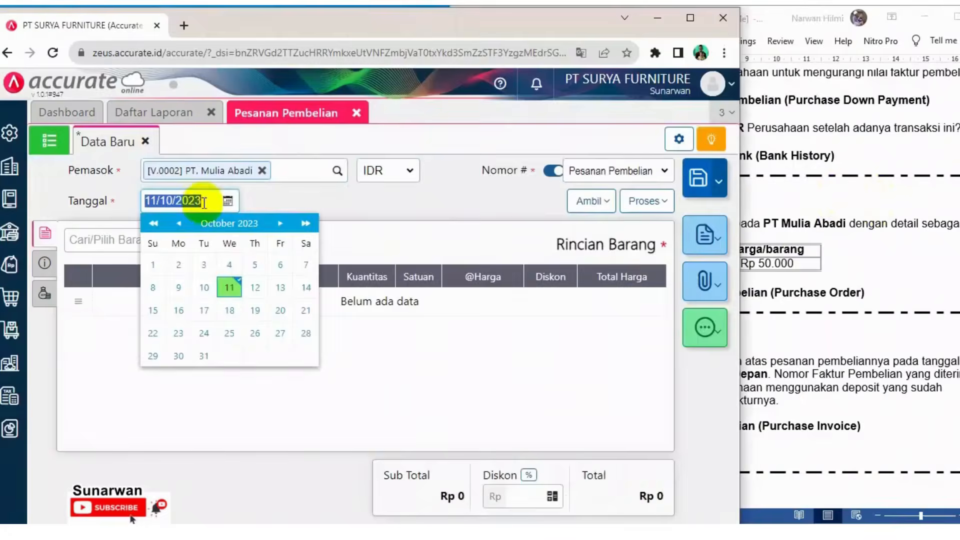
text(11)
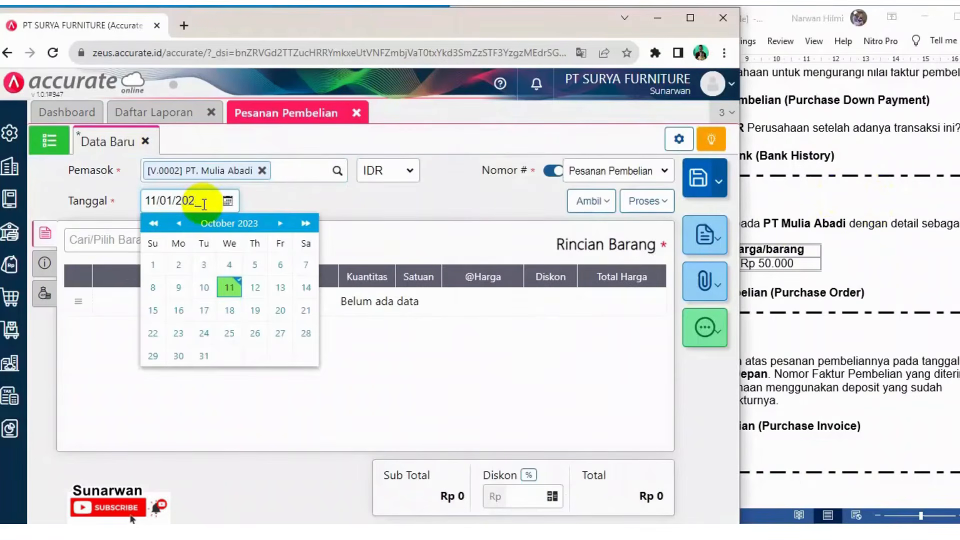
click(893, 246)
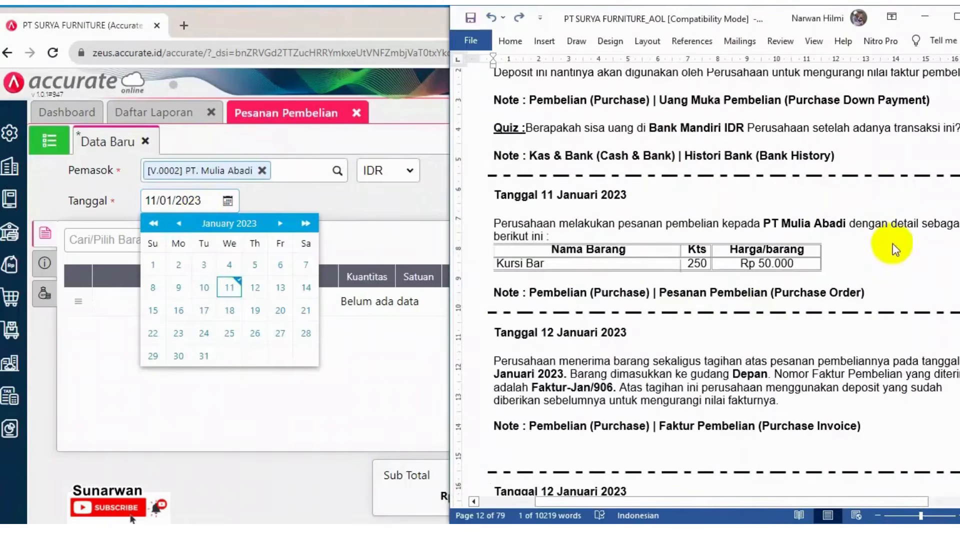
click(370, 209)
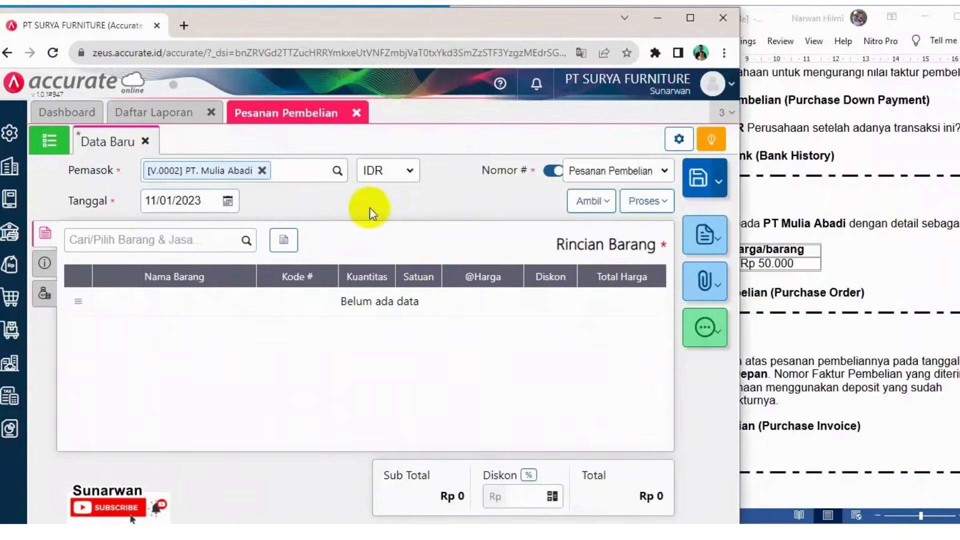
Add the item Kursi Bar to the order's item details
click(132, 241)
text(kursi bar)
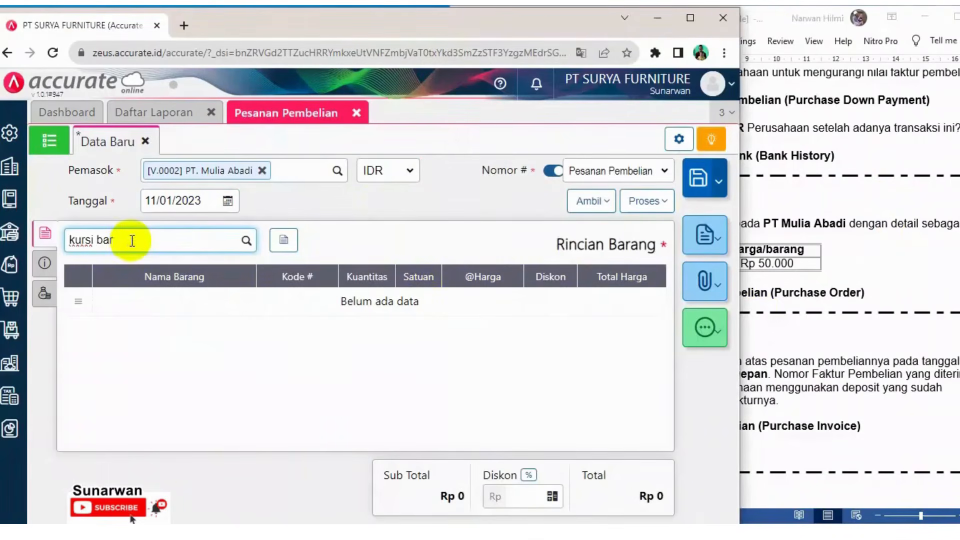
click(123, 277)
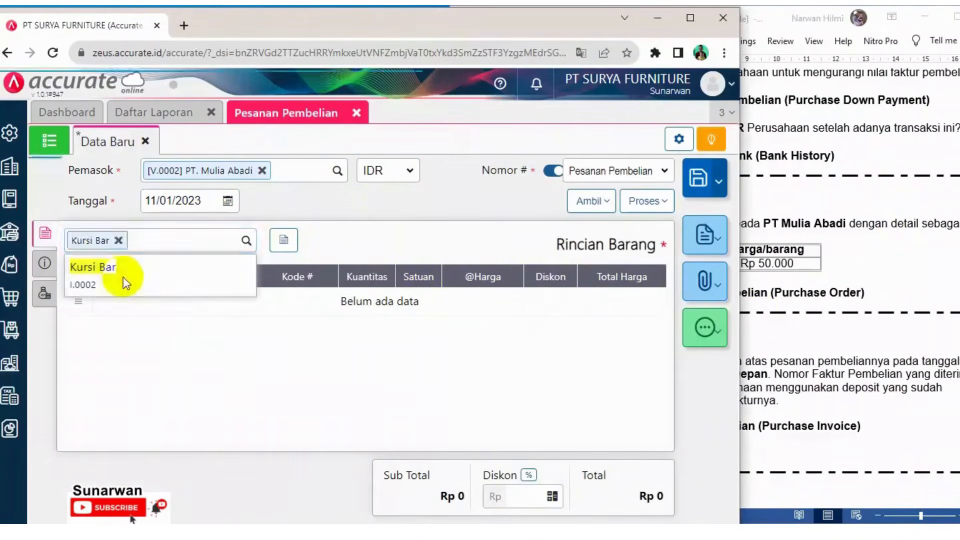
Set Kursi Bar's quantity to 250 PCS and unit price to Rp 50.000, then confirm the item
click(419, 236)
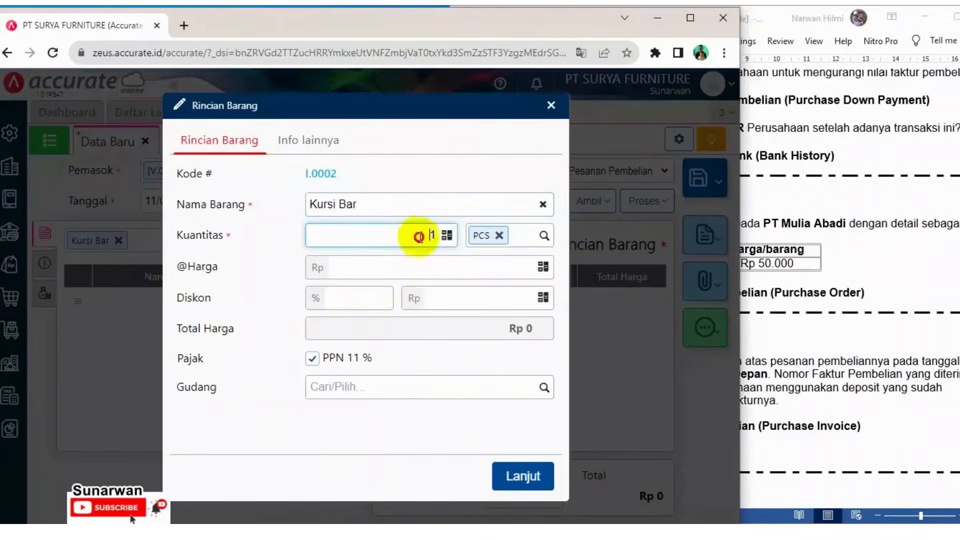
drag(419, 236, 445, 242)
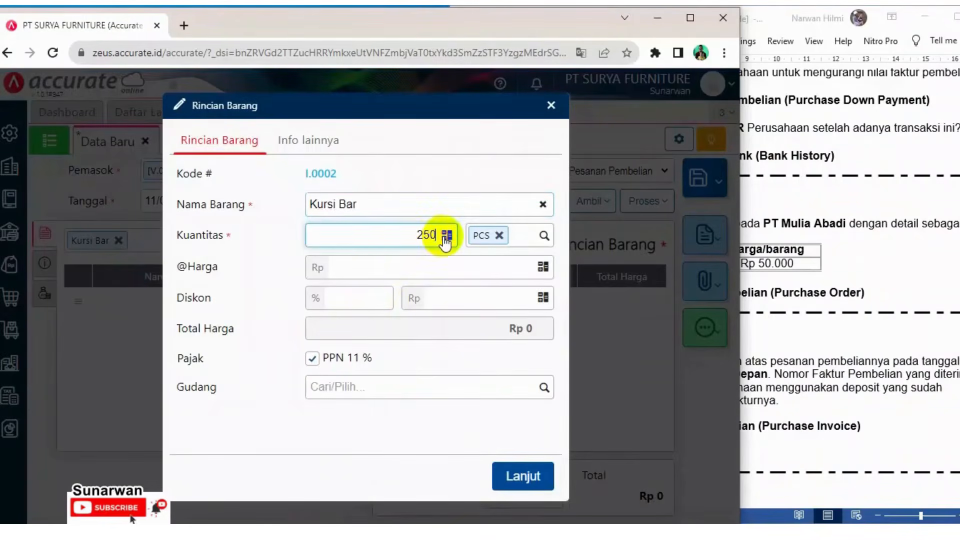
click(473, 273)
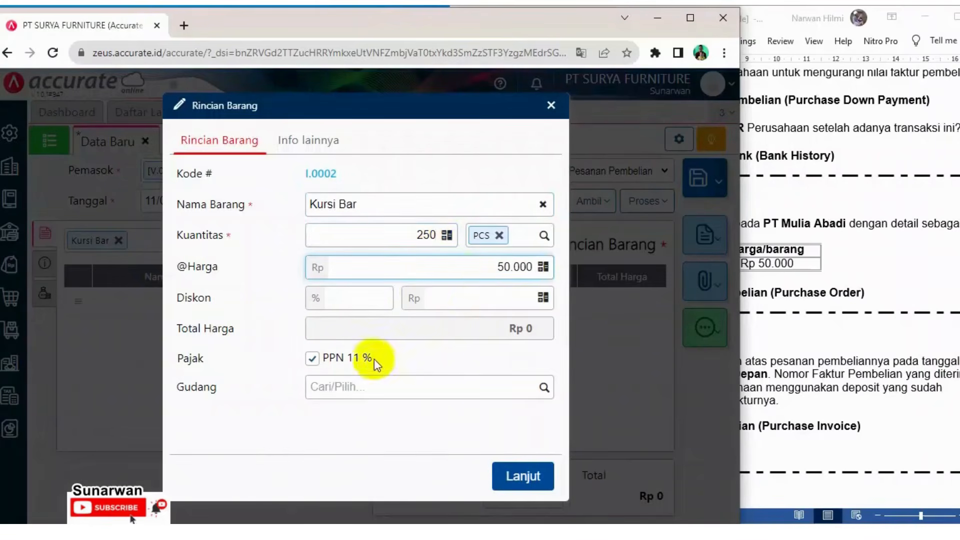
click(393, 336)
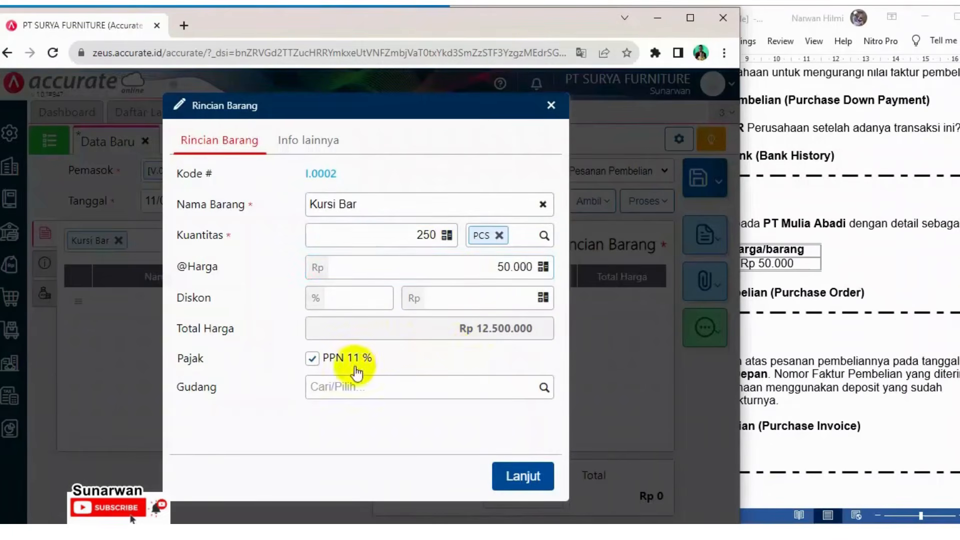
click(895, 257)
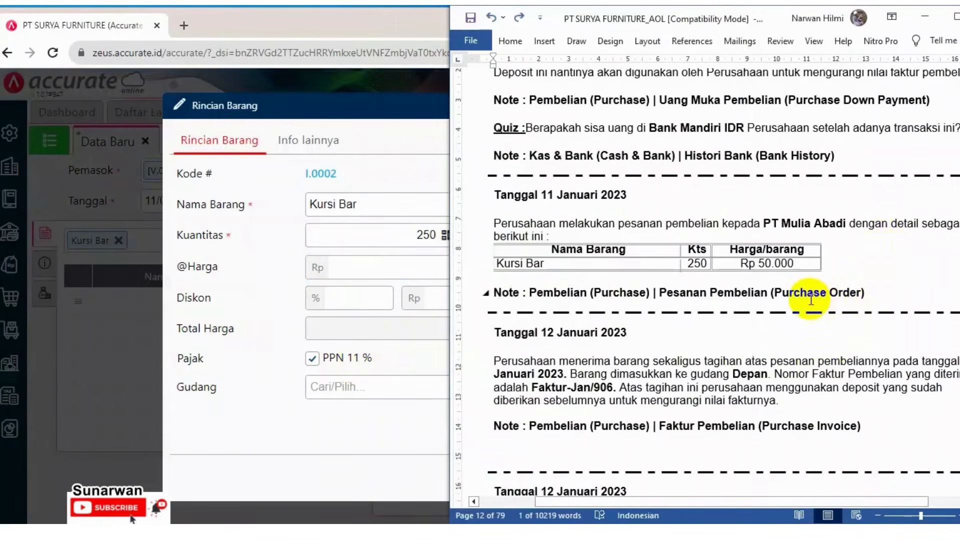
mouse_move(653, 497)
mouse_down()
mouse_move(685, 497)
mouse_move(659, 513)
mouse_up()
key(alt+Tab)
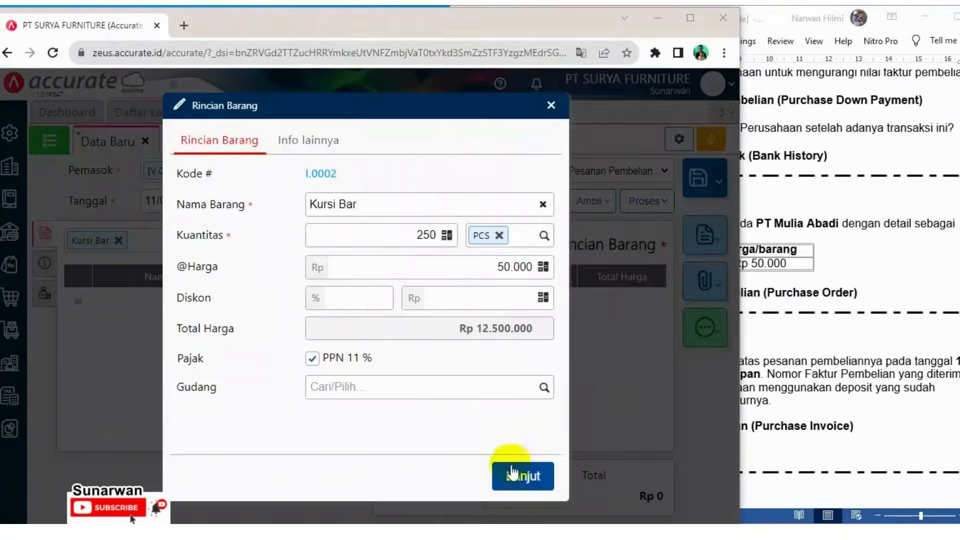
click(517, 471)
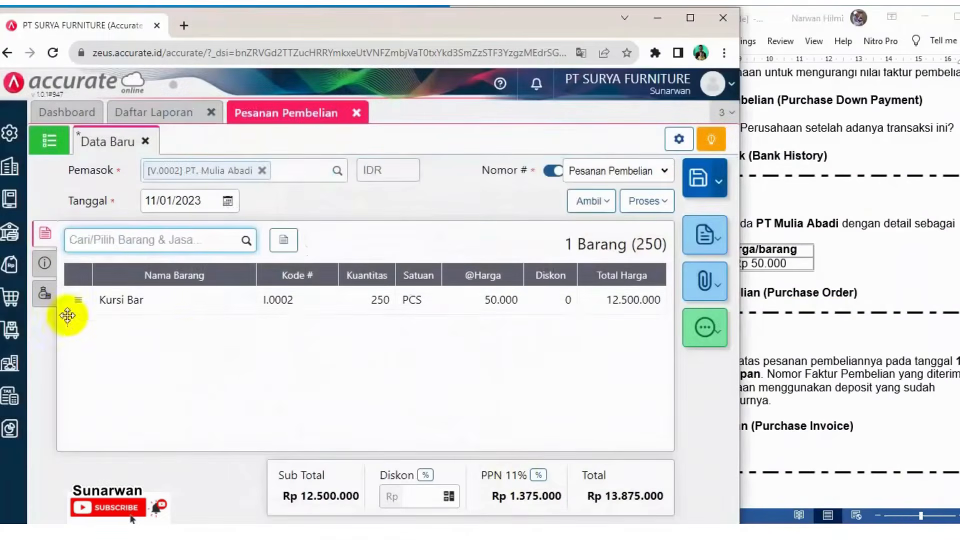
Choose the Kelapa Gading Utara shipping address in the order's other info
click(43, 264)
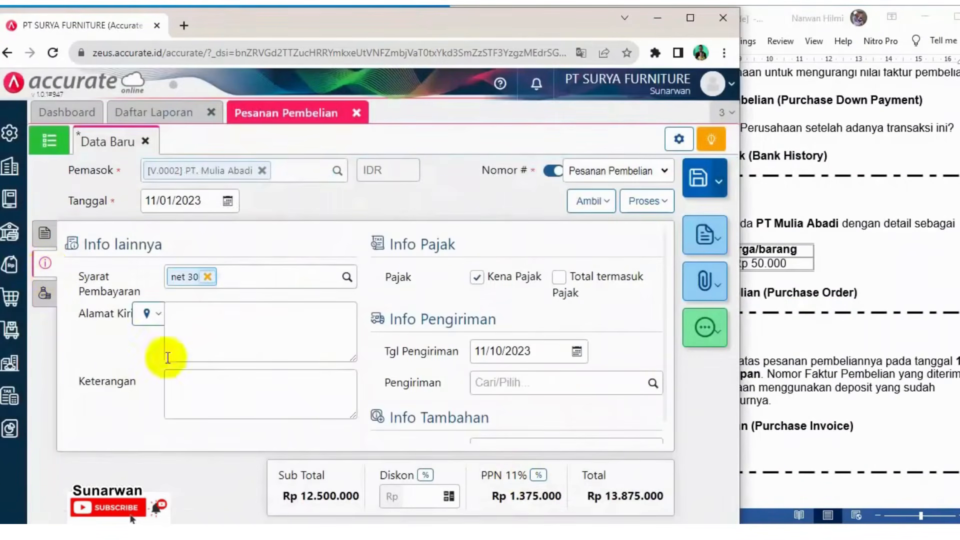
click(159, 314)
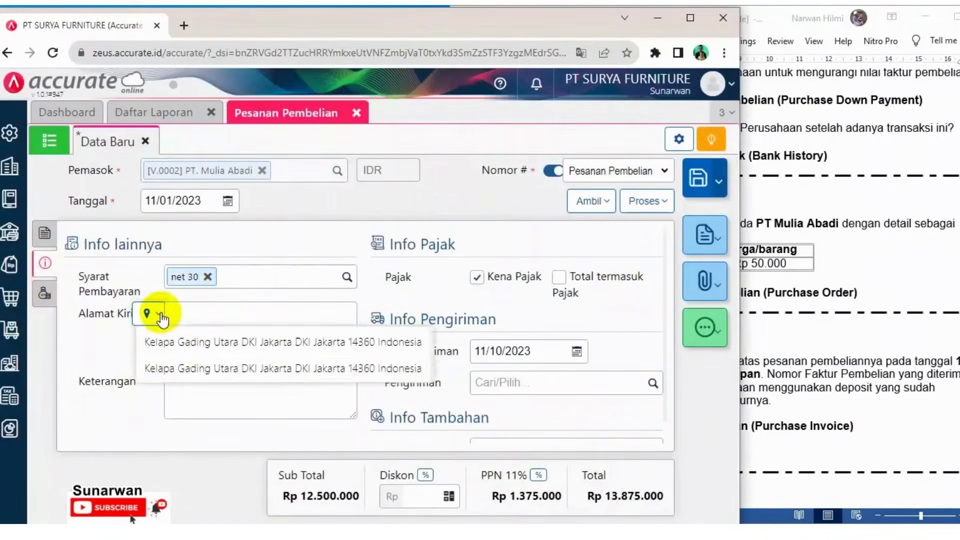
click(189, 344)
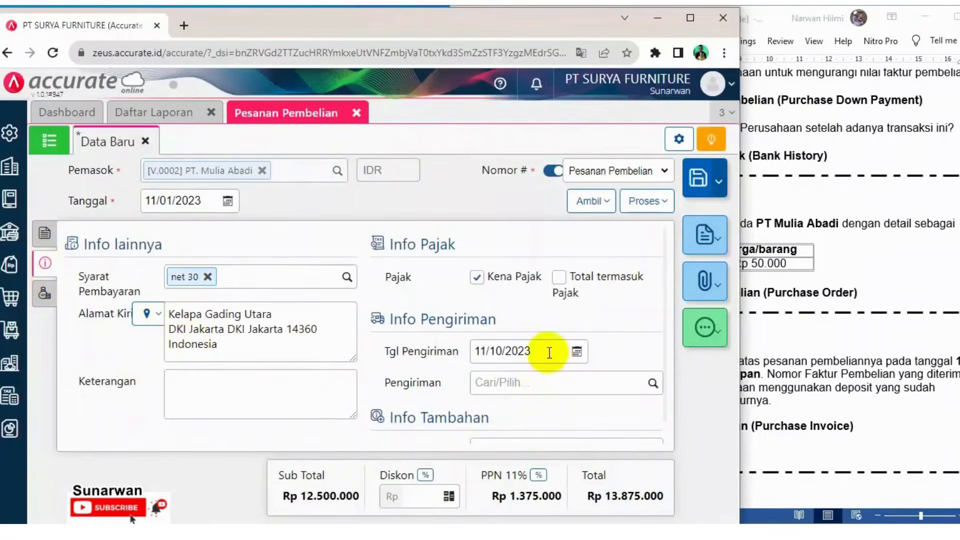
click(783, 336)
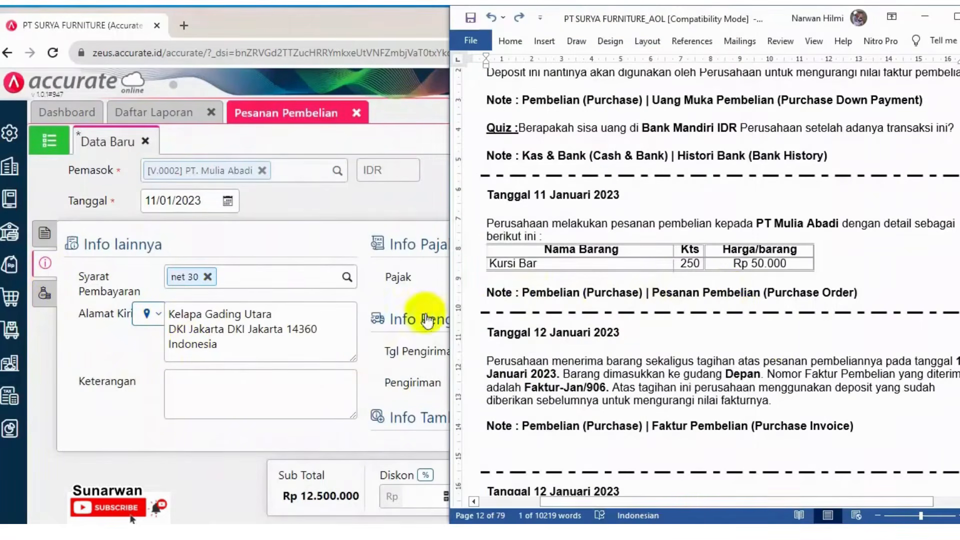
click(356, 207)
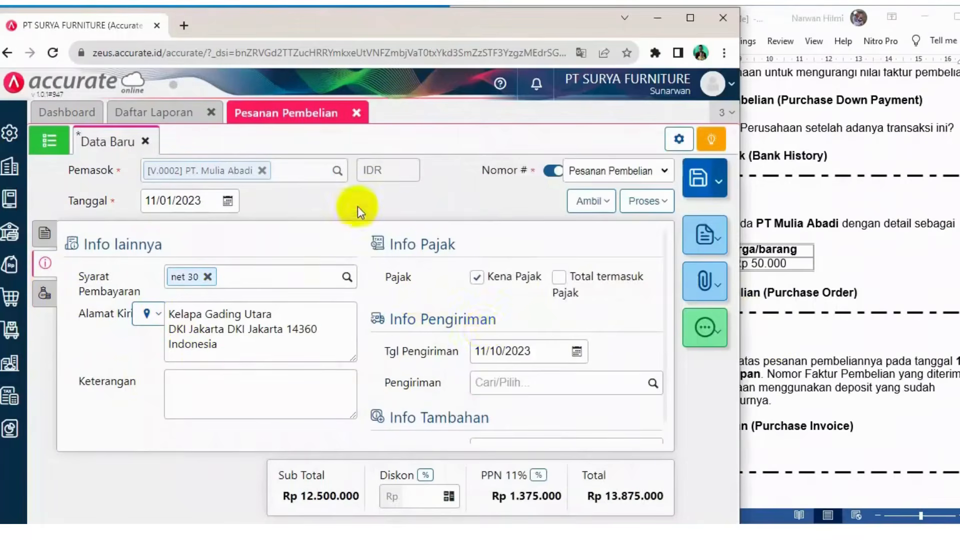
Set the order's shipping date to 12/01/2023 and enter the note Pesanan pembelian 250 pcs
click(539, 348)
text(1)
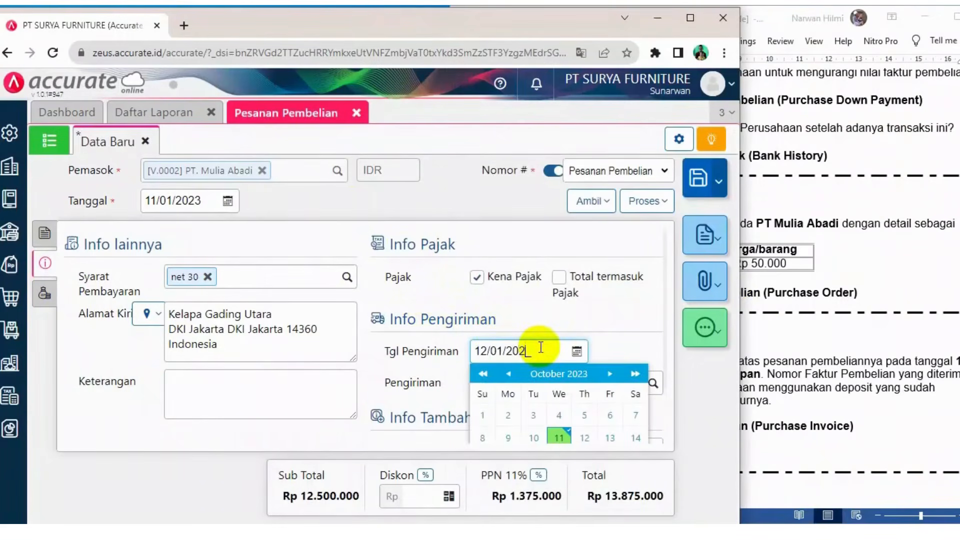
click(217, 389)
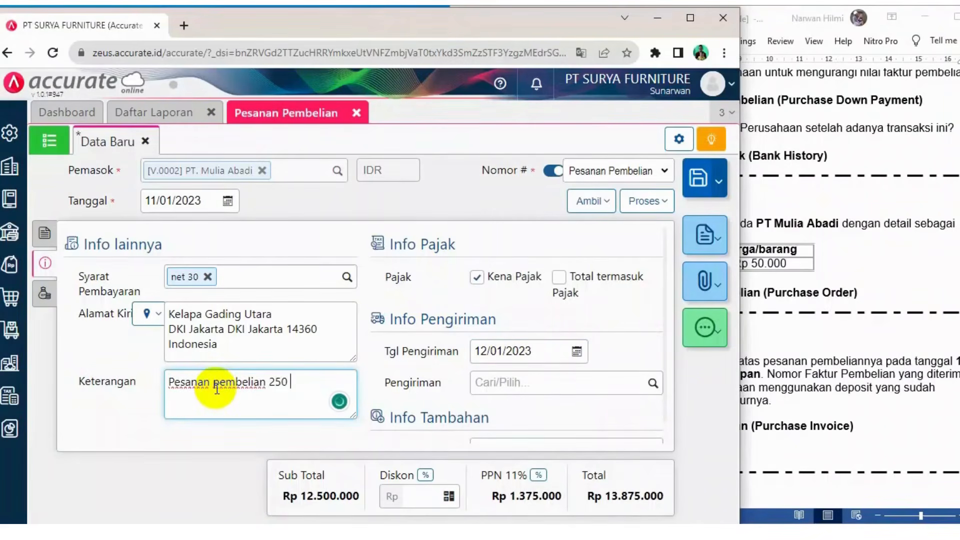
text(k)
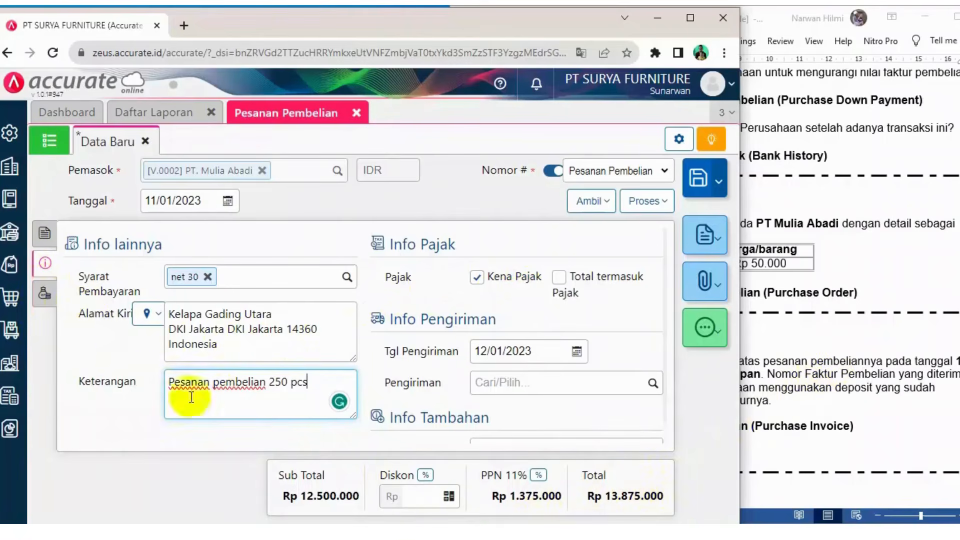
Review the order's item, info and cost sections against the case document
click(37, 299)
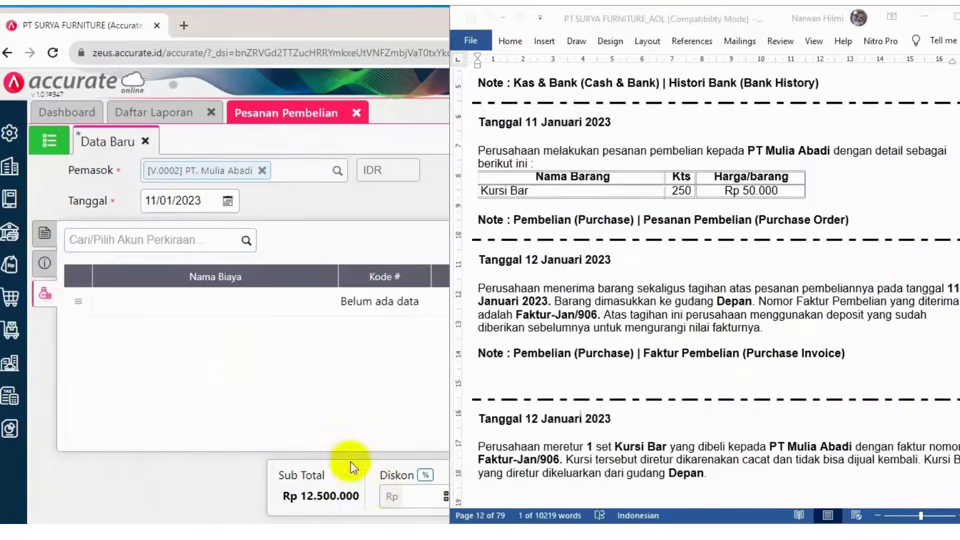
click(200, 358)
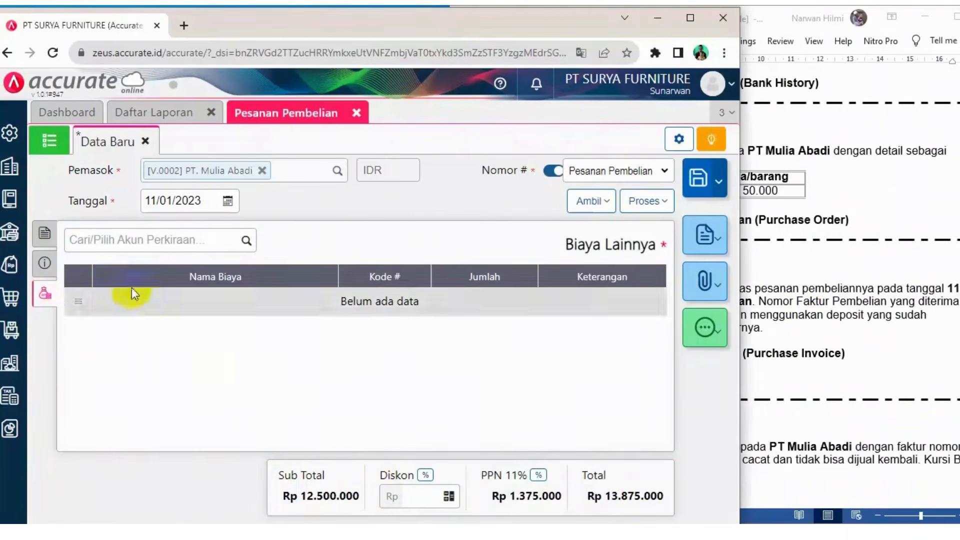
click(44, 263)
click(849, 273)
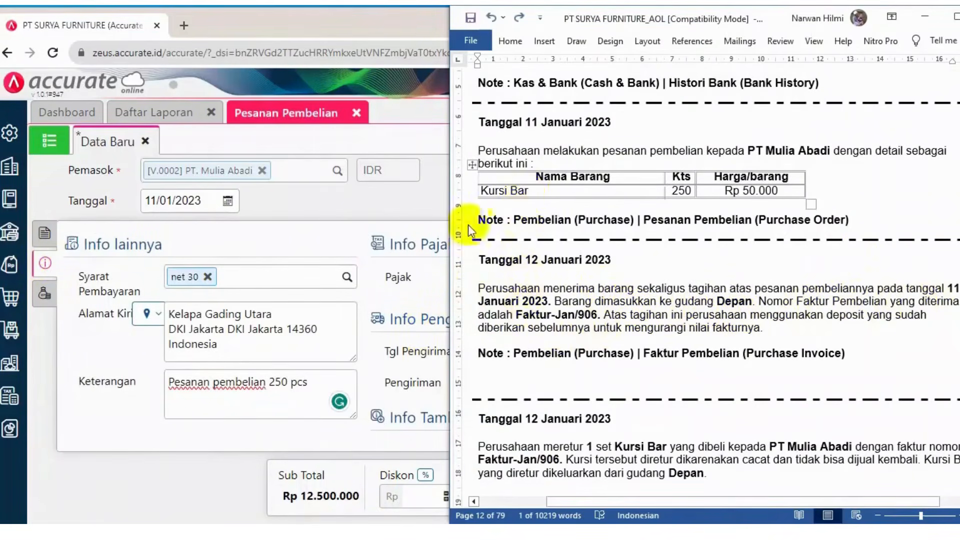
click(403, 202)
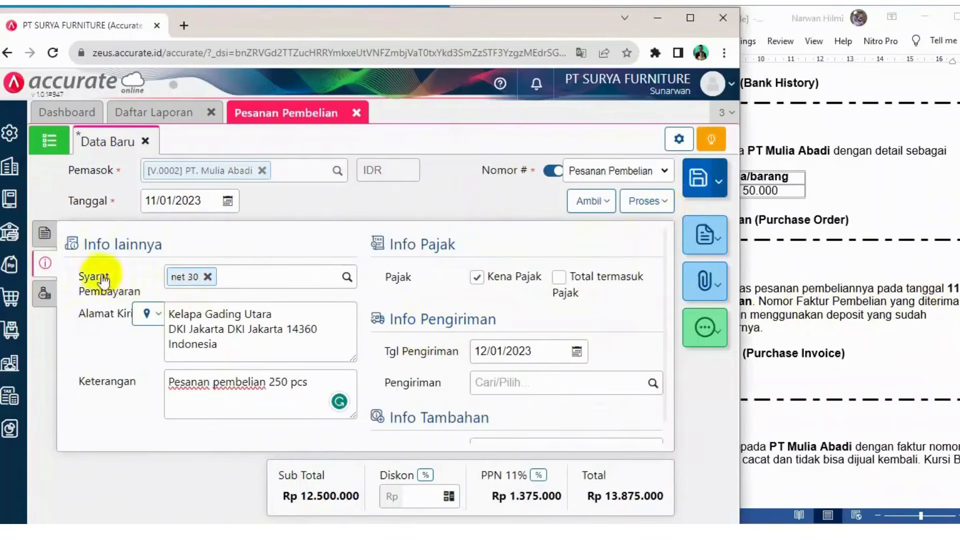
click(44, 233)
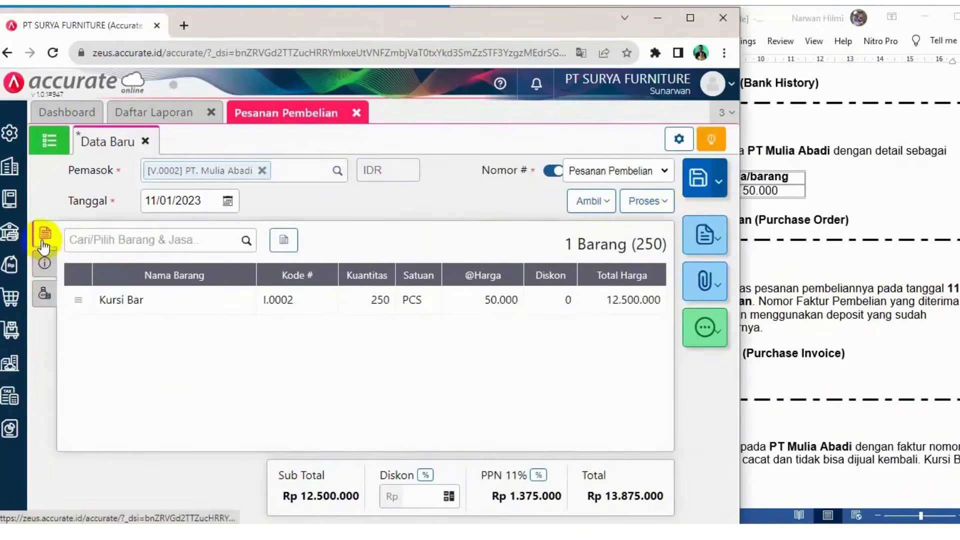
Process the purchase order into a new purchase invoice (Faktur)
click(664, 203)
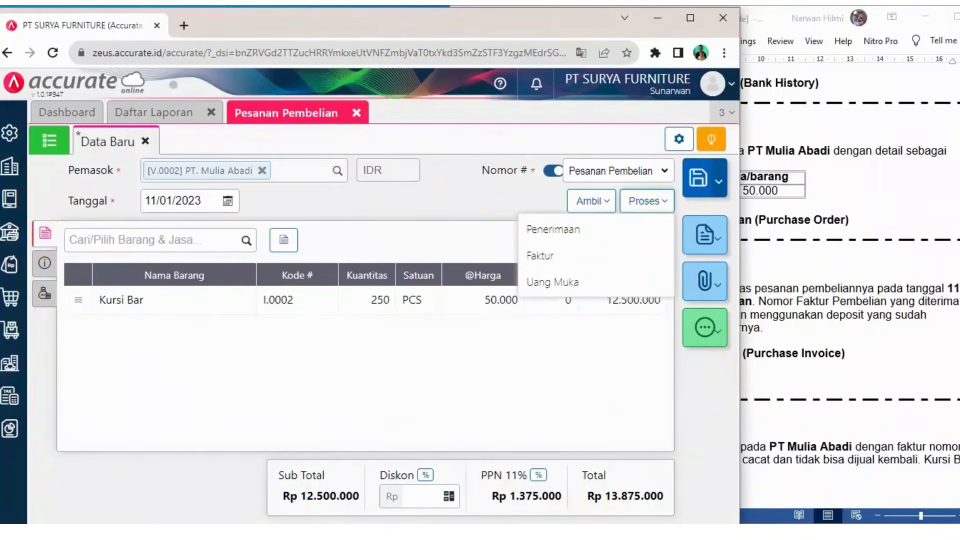
key(alt+Tab)
click(334, 399)
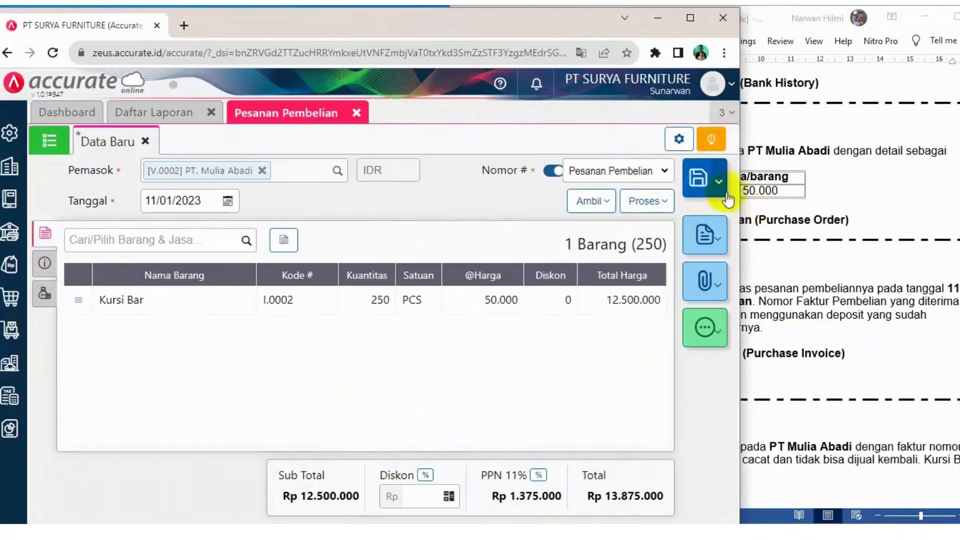
click(664, 201)
click(542, 257)
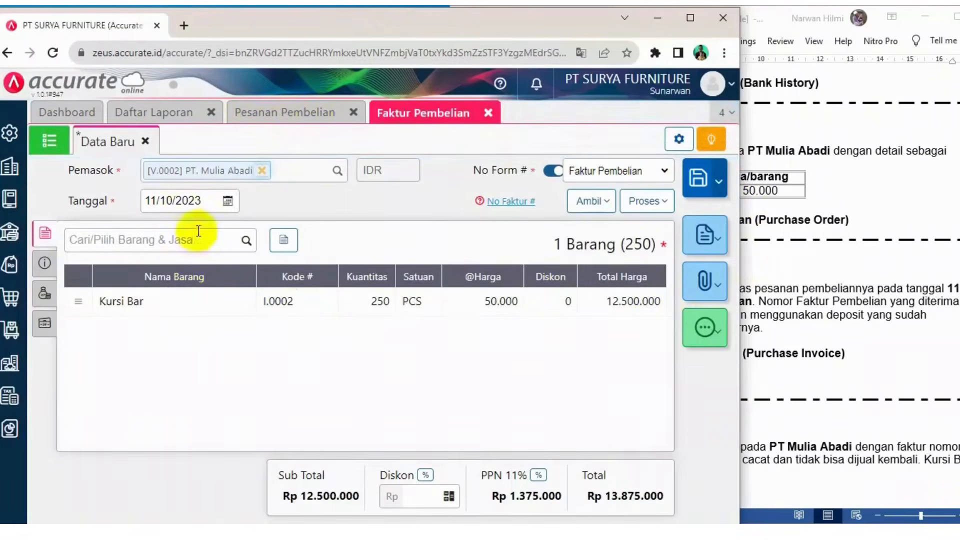
Set the purchase invoice date to 12/01/2023
click(206, 200)
text(1)
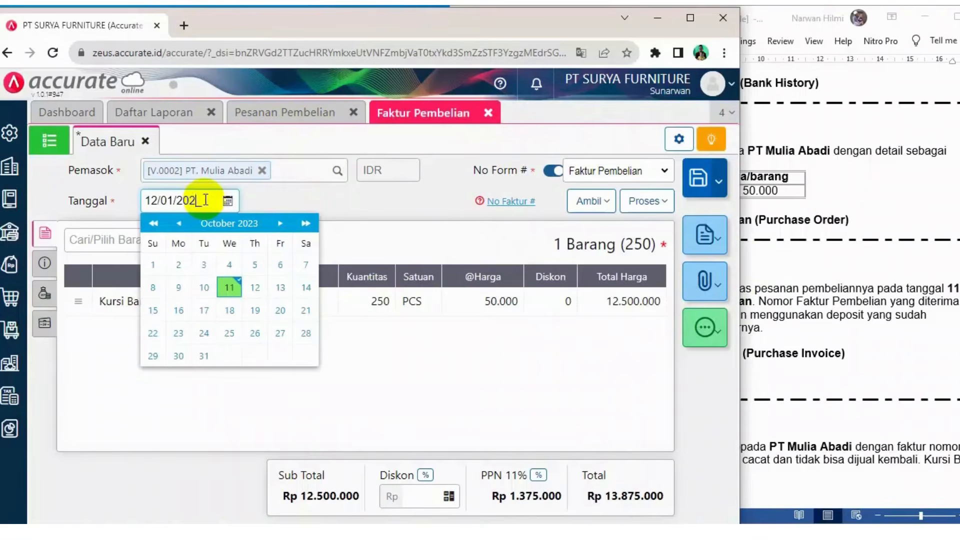
click(400, 203)
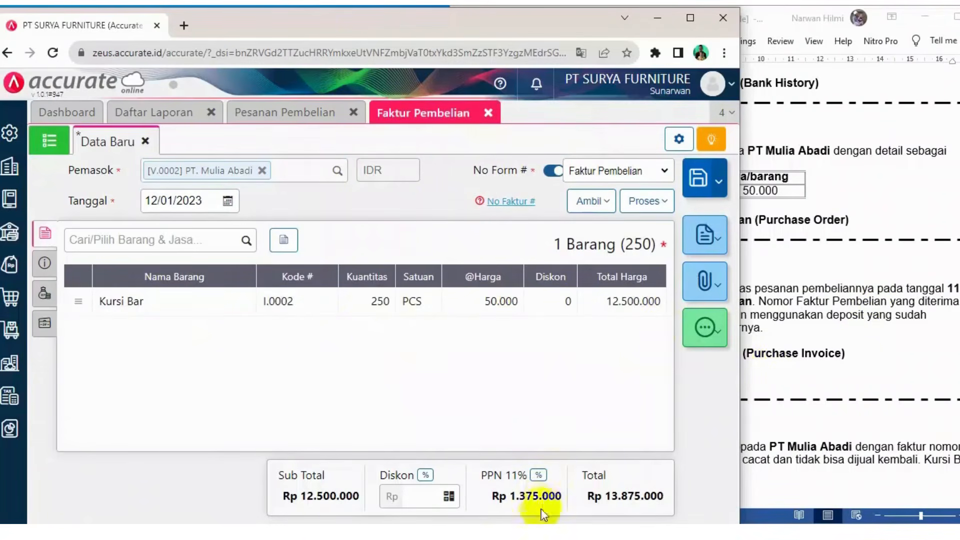
Copy Faktur-Jan/906 from the case document into the invoice's No Faktur field
click(542, 535)
scroll(692, 242, down, 2)
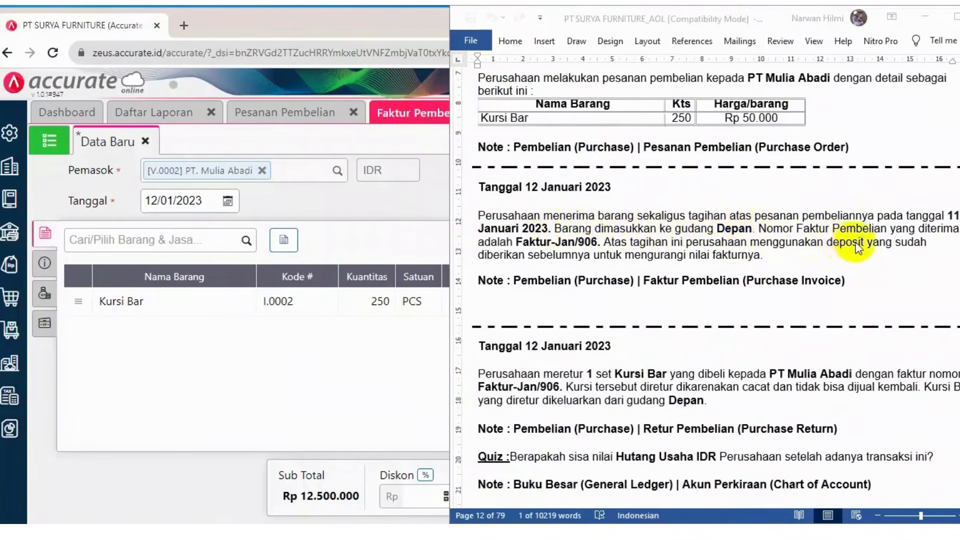
click(549, 250)
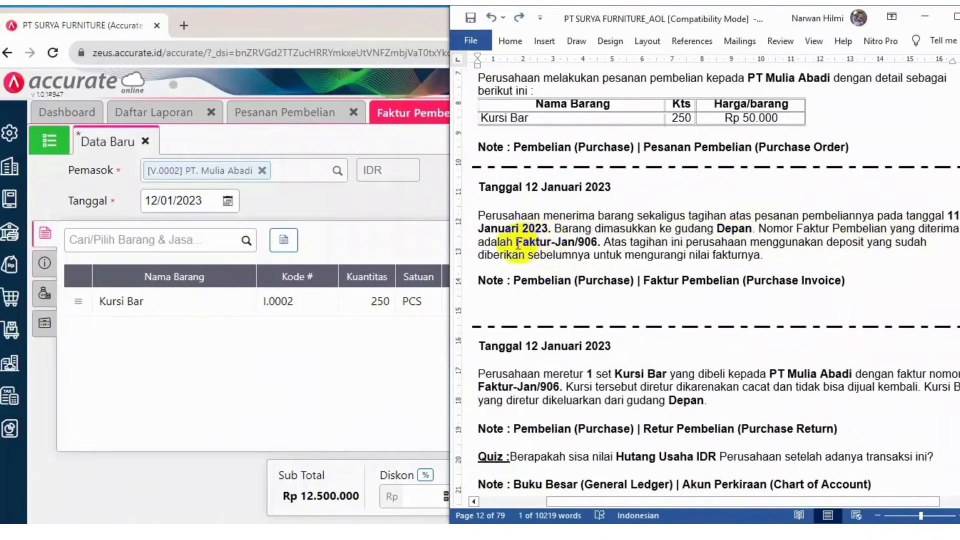
drag(520, 242, 586, 242)
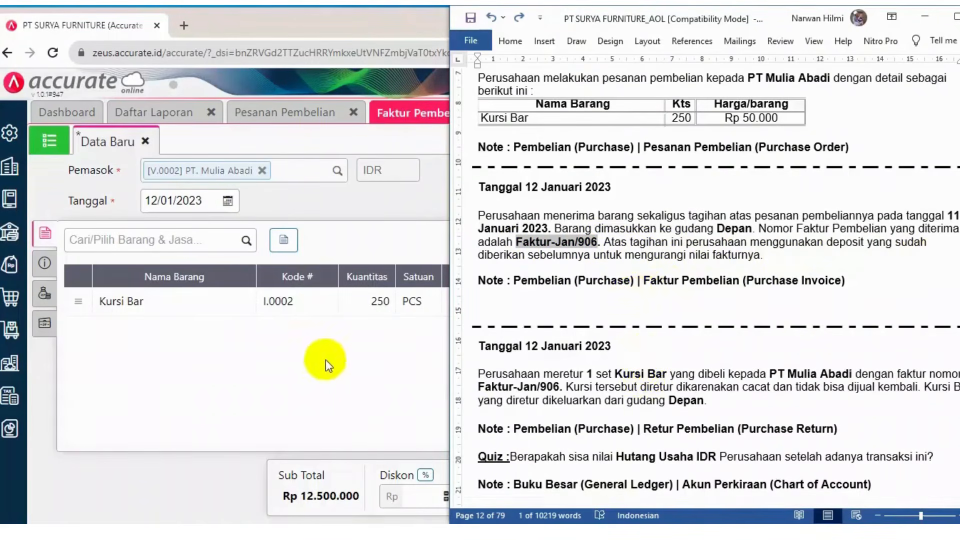
click(296, 398)
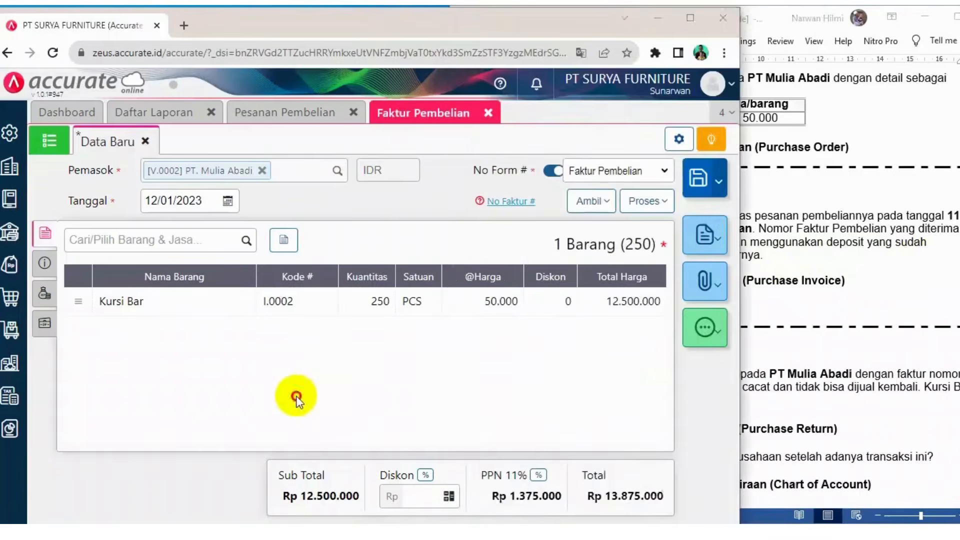
click(45, 264)
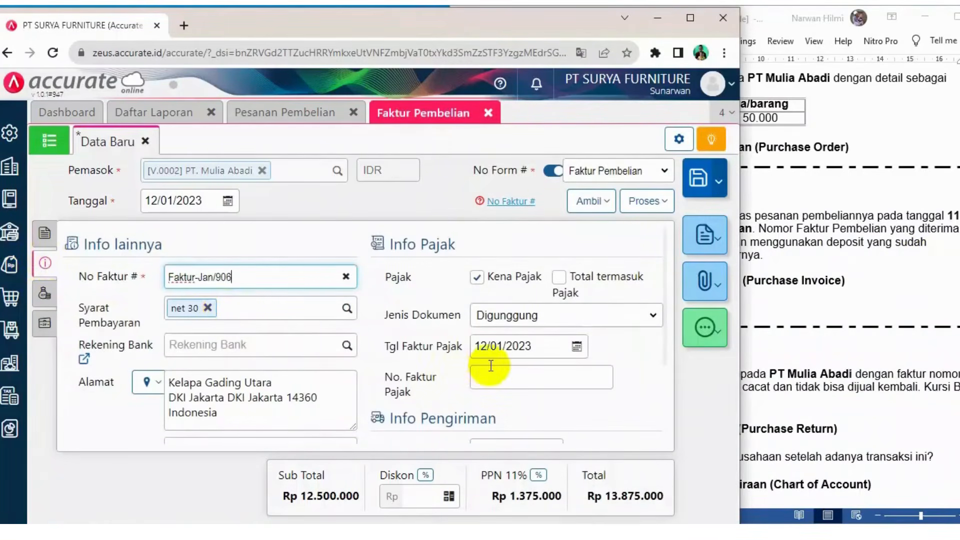
Rewrite the first word of the invoice note as Penerimaan
scroll(491, 367, down, 2)
scroll(491, 372, down, 1)
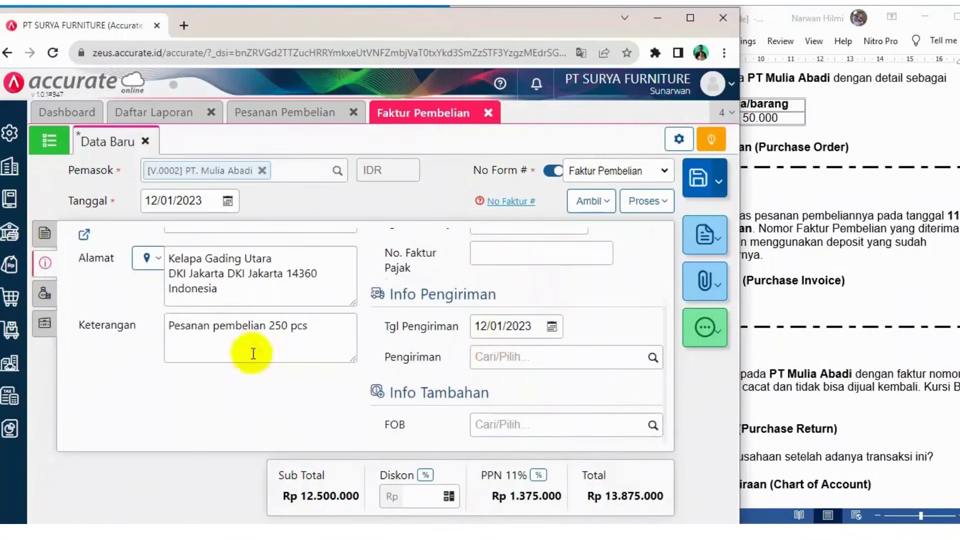
scroll(204, 338, up, 2)
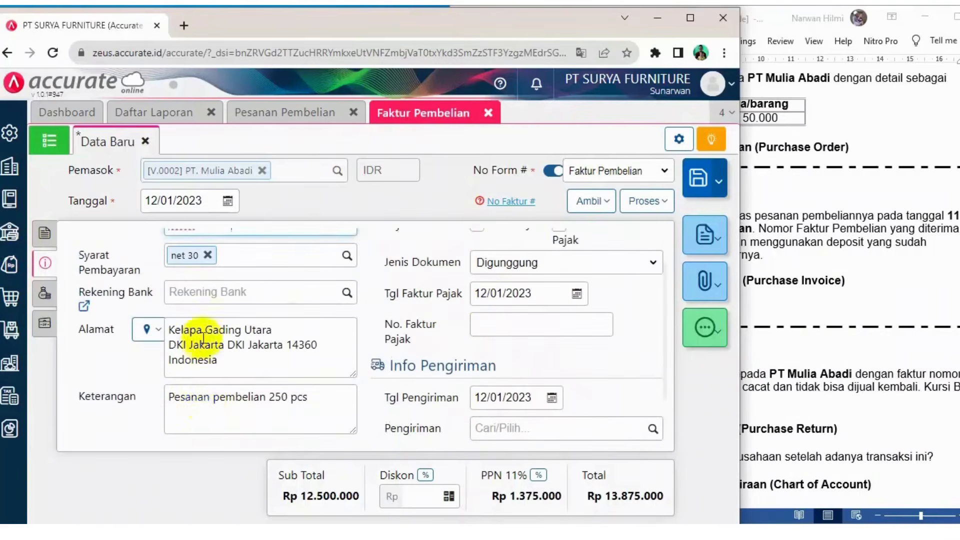
drag(212, 398, 172, 397)
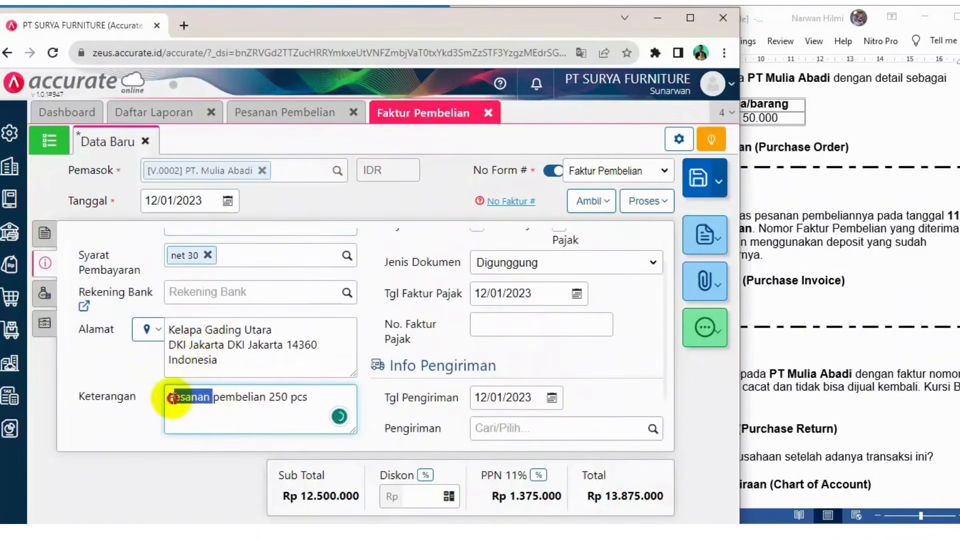
click(171, 398)
text(Hen)
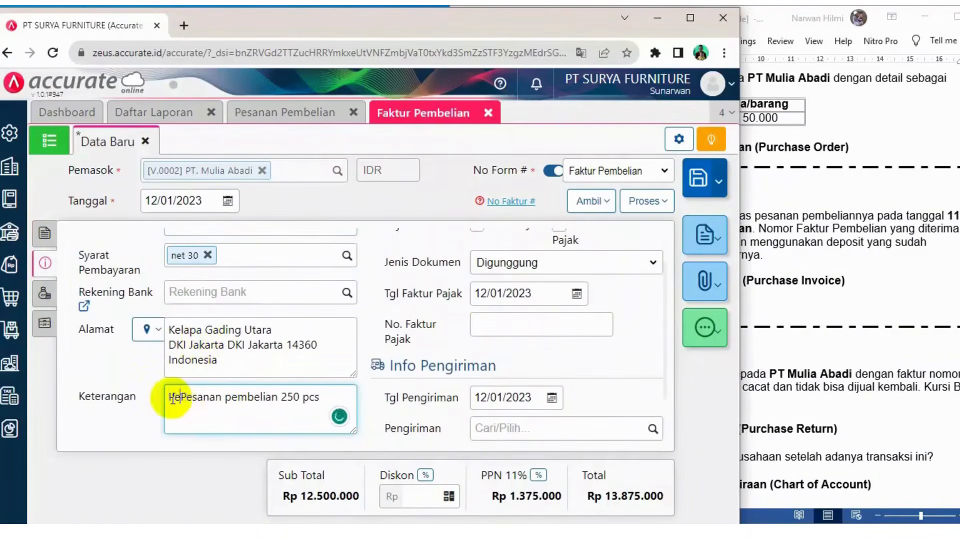
text(erimaan)
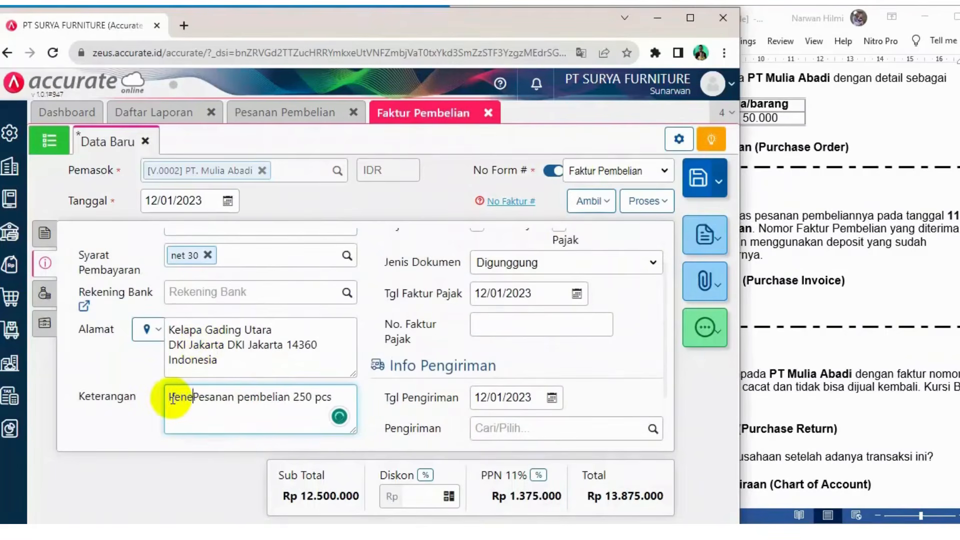
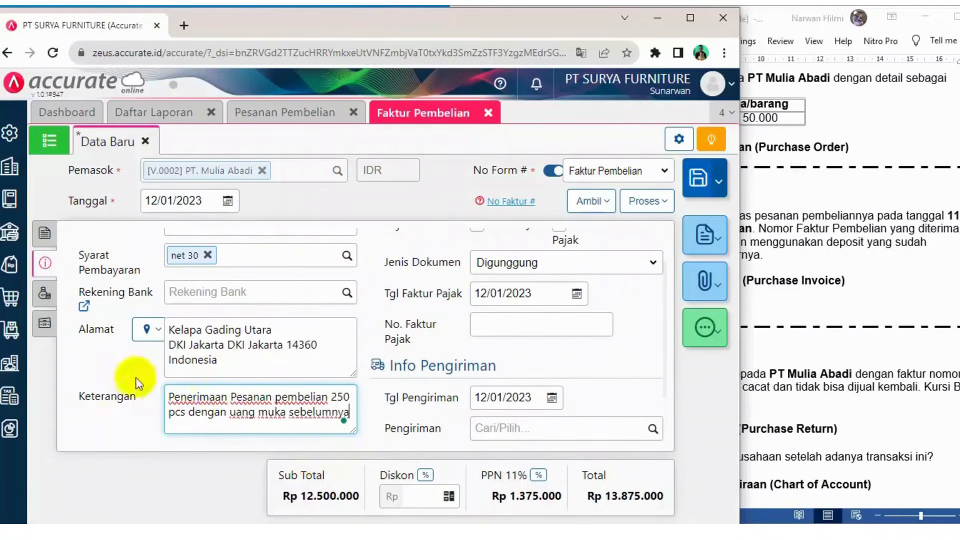
Apply the PT. Mulia Abadi down payment DP/1818 to the purchase invoice
click(44, 323)
text(uang)
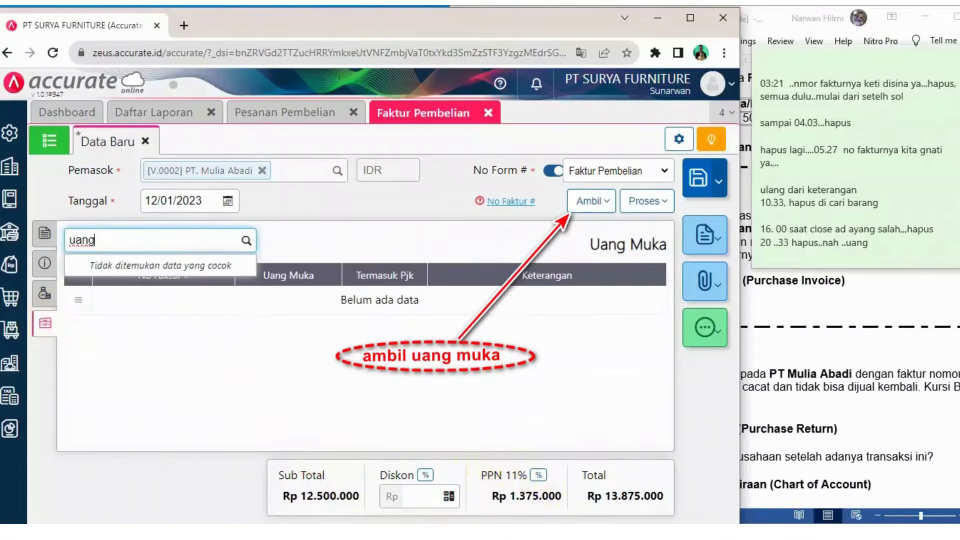
click(605, 201)
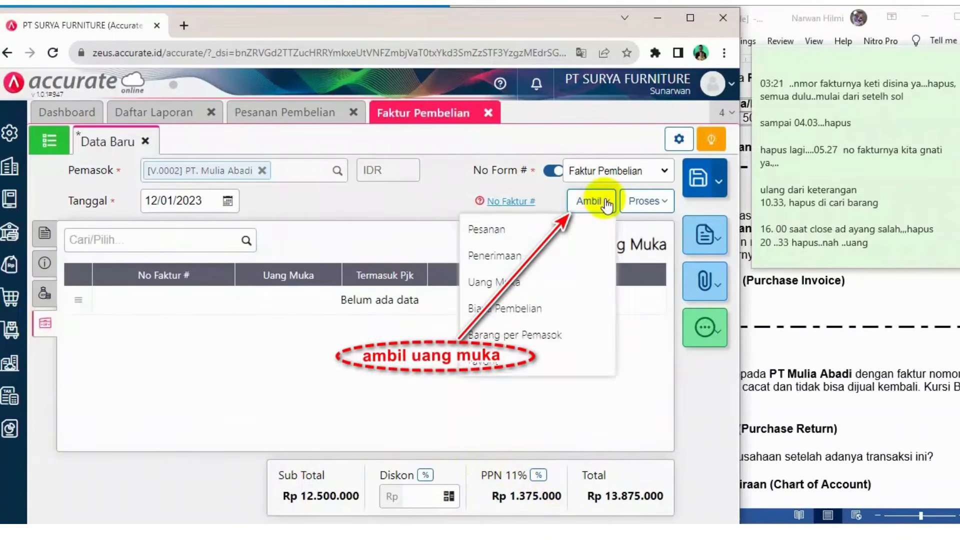
click(483, 282)
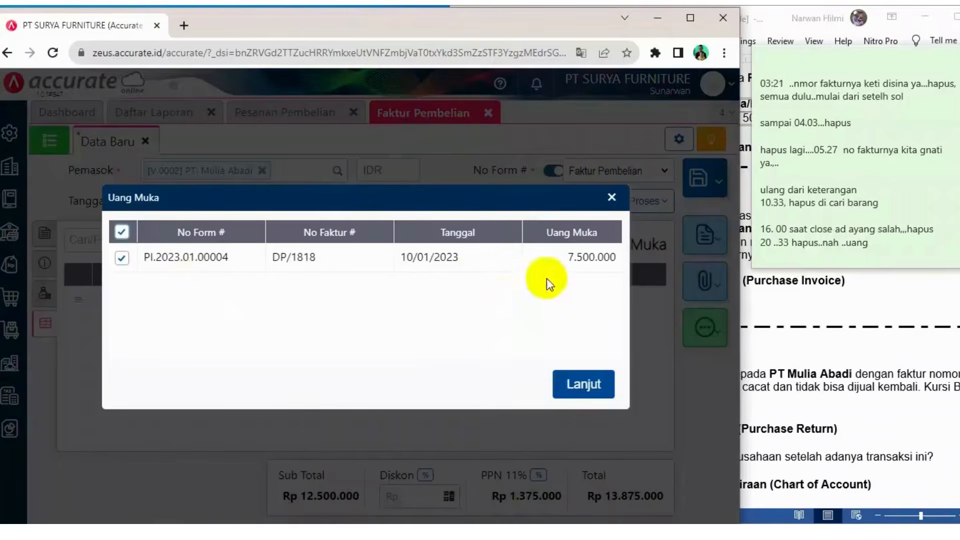
click(581, 385)
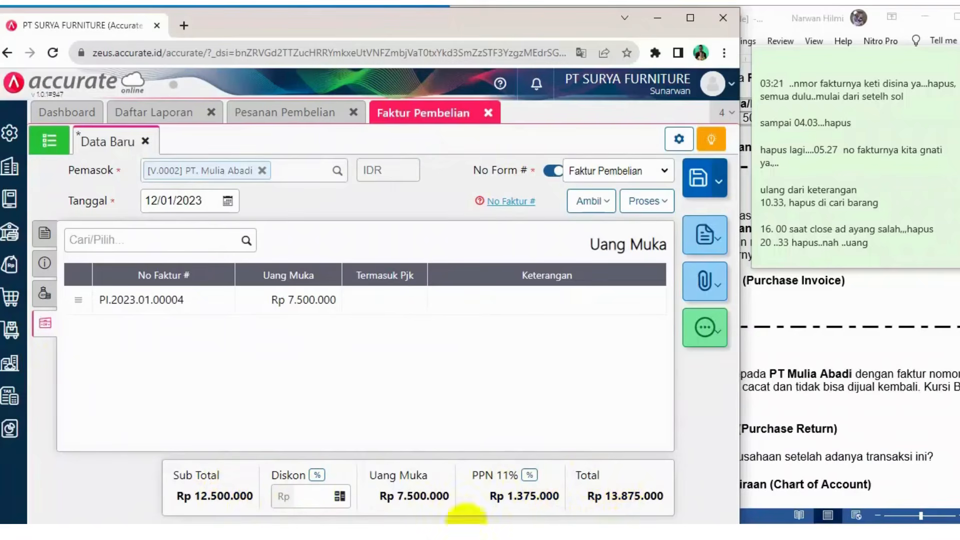
Check the invoice's items, details and down payment sections, then save the purchase invoice
click(574, 529)
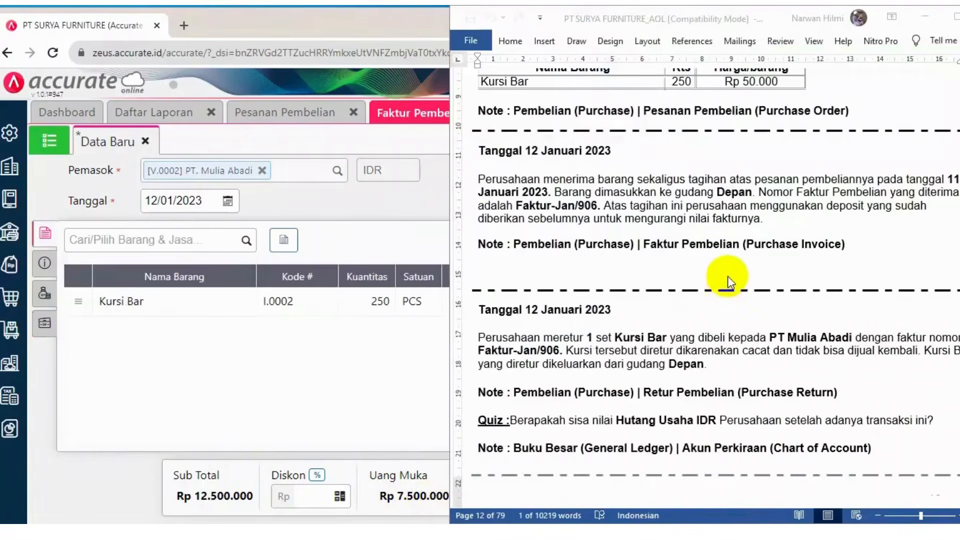
scroll(727, 276, up, 1)
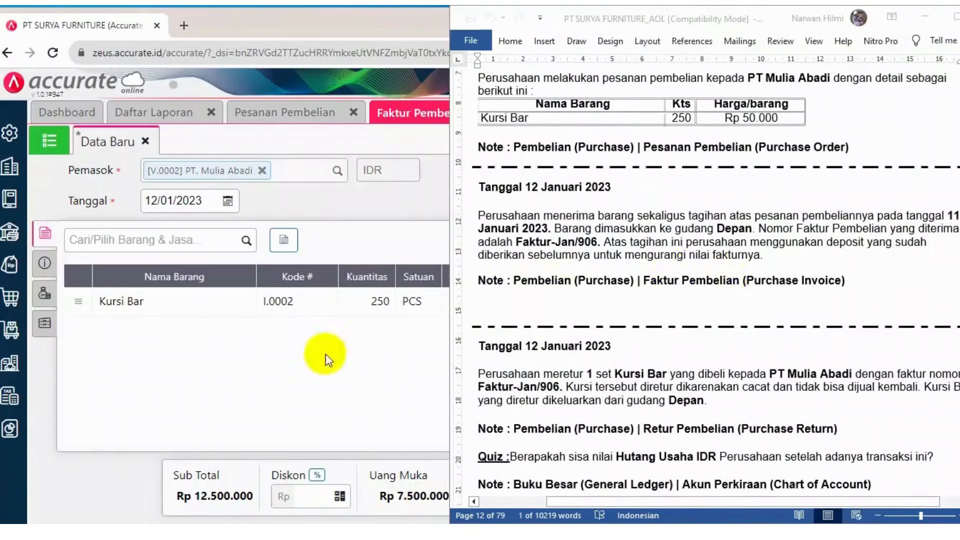
click(378, 210)
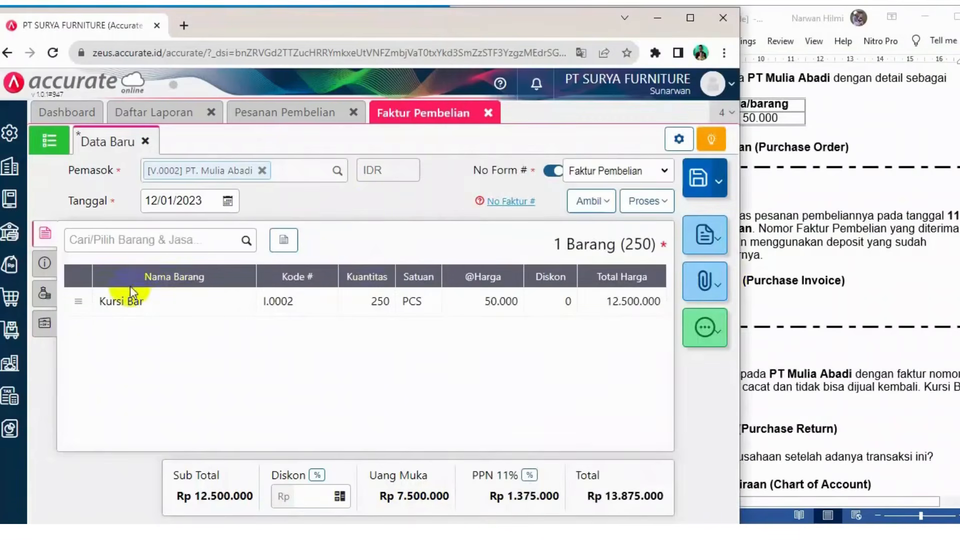
click(44, 263)
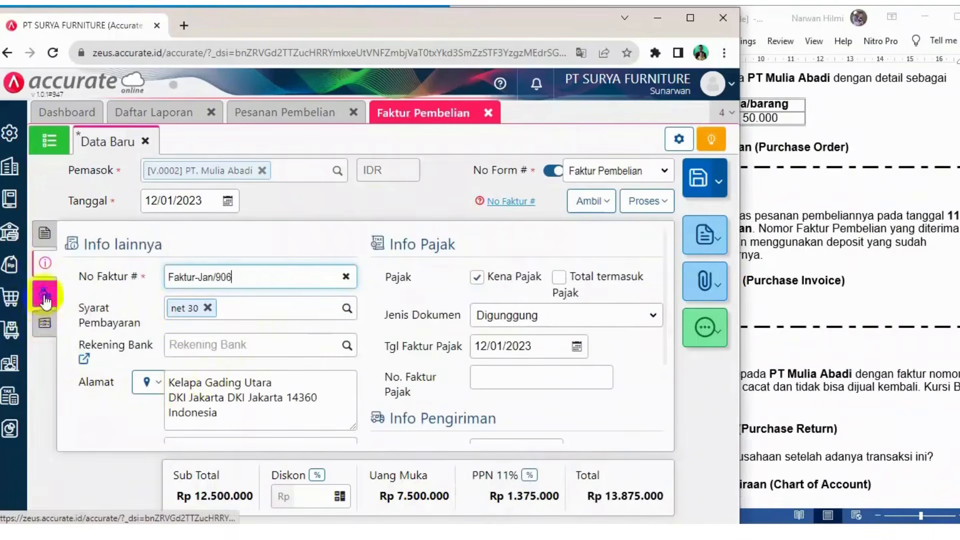
click(45, 323)
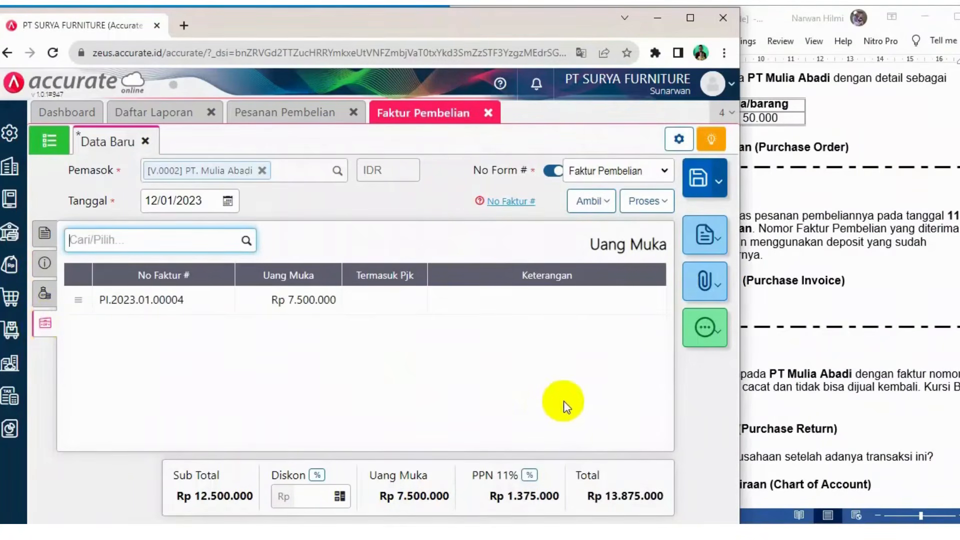
click(695, 179)
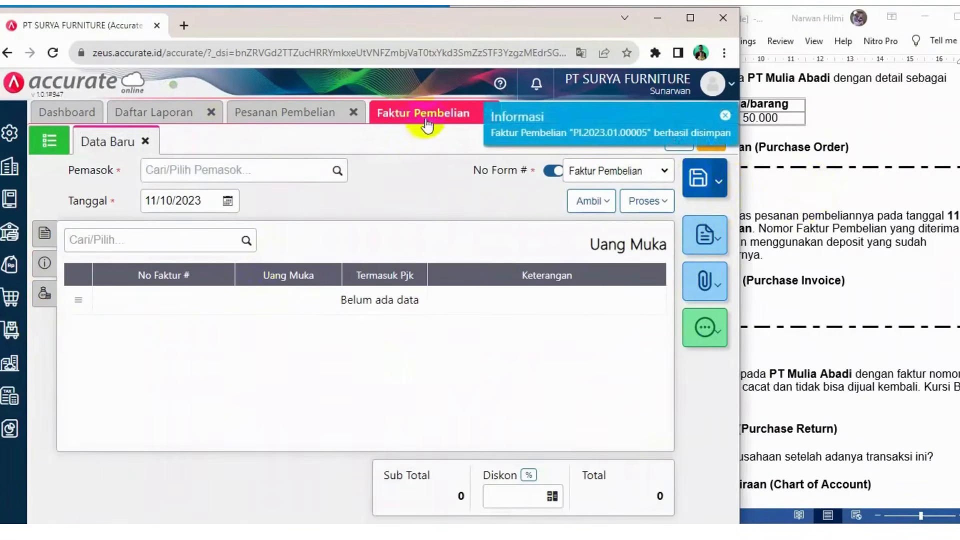
Refresh the overall journal report and review the entries for the new purchase invoice
click(160, 117)
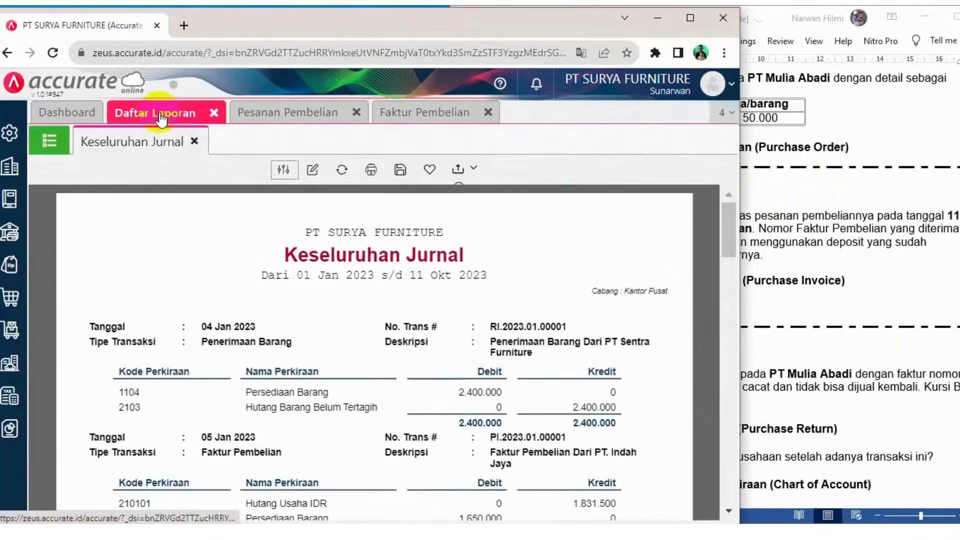
click(343, 171)
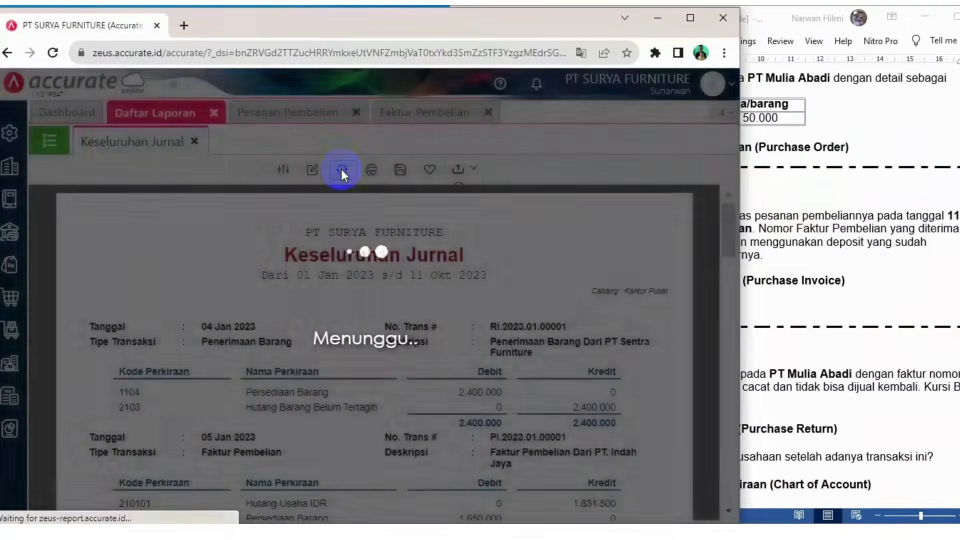
scroll(429, 314, down, 10)
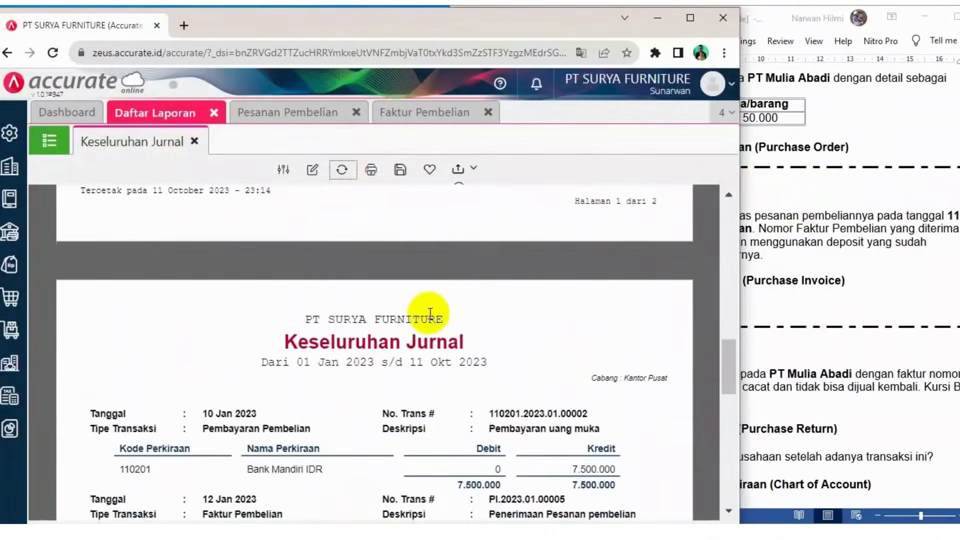
scroll(430, 313, down, 5)
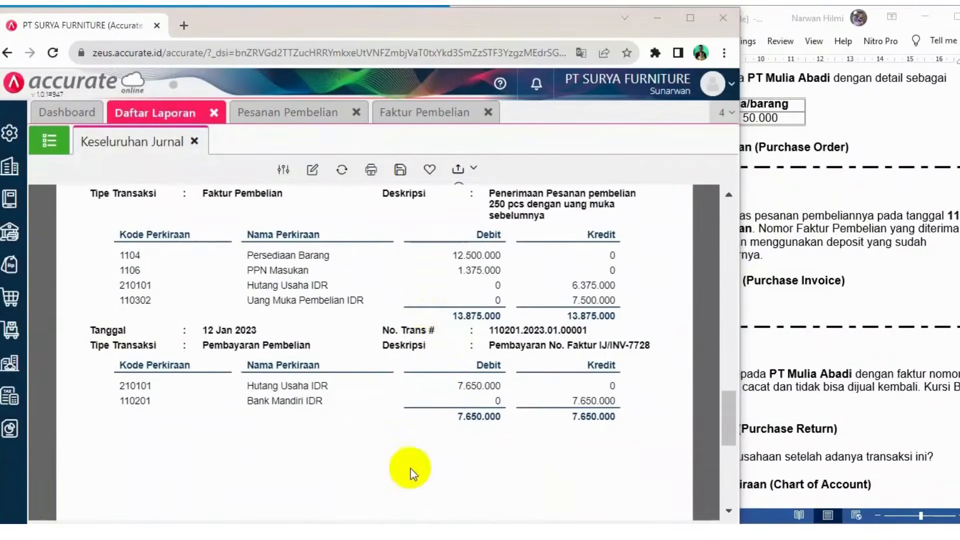
scroll(468, 405, up, 2)
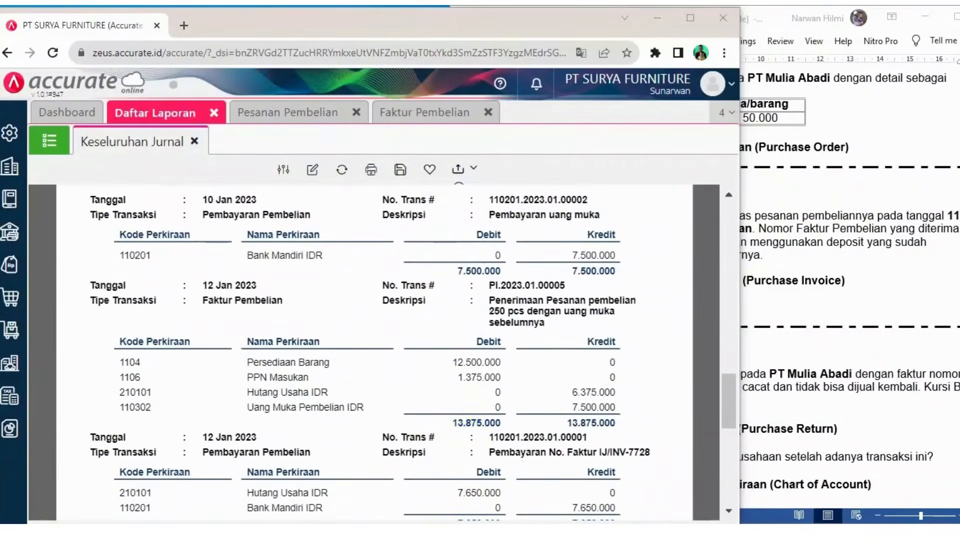
Close the purchase invoice and purchase order tabs and scroll through the journal report
click(488, 112)
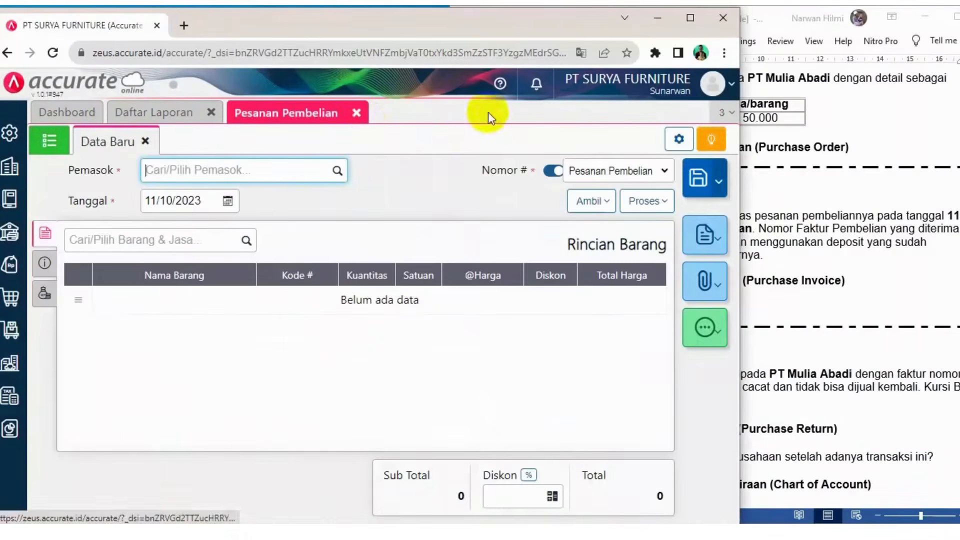
click(356, 113)
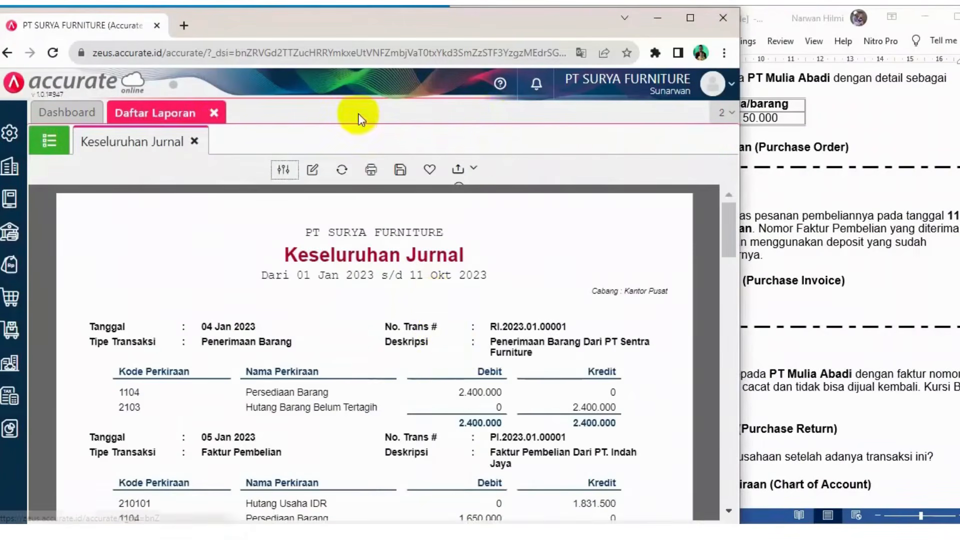
scroll(463, 349, down, 5)
scroll(583, 497, down, 2)
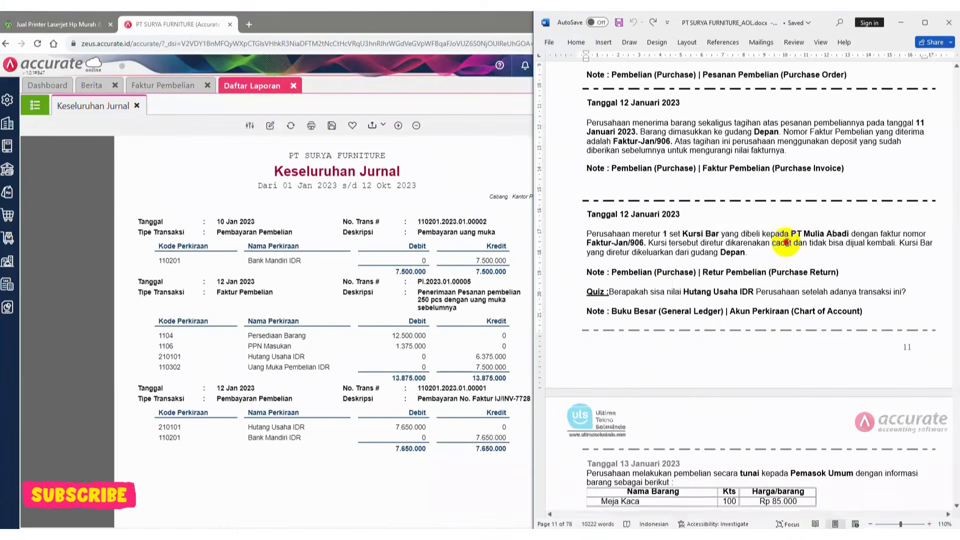
Open a new purchase return (Retur Pembelian) form
double_click(781, 243)
click(776, 178)
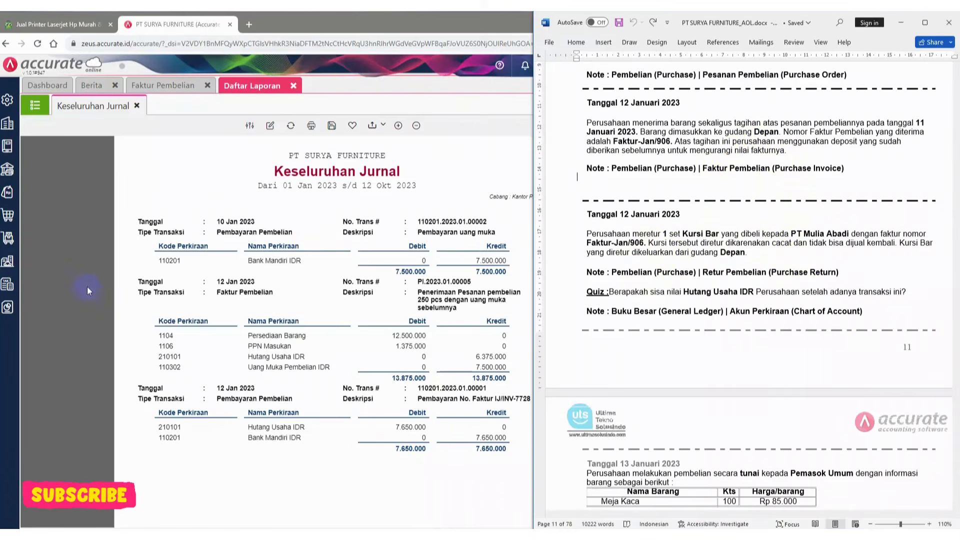
click(6, 217)
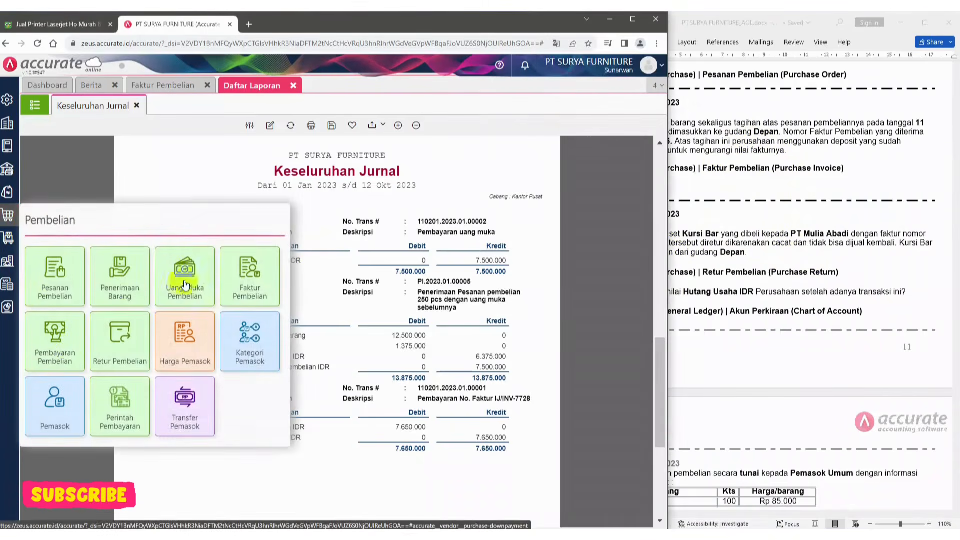
click(117, 340)
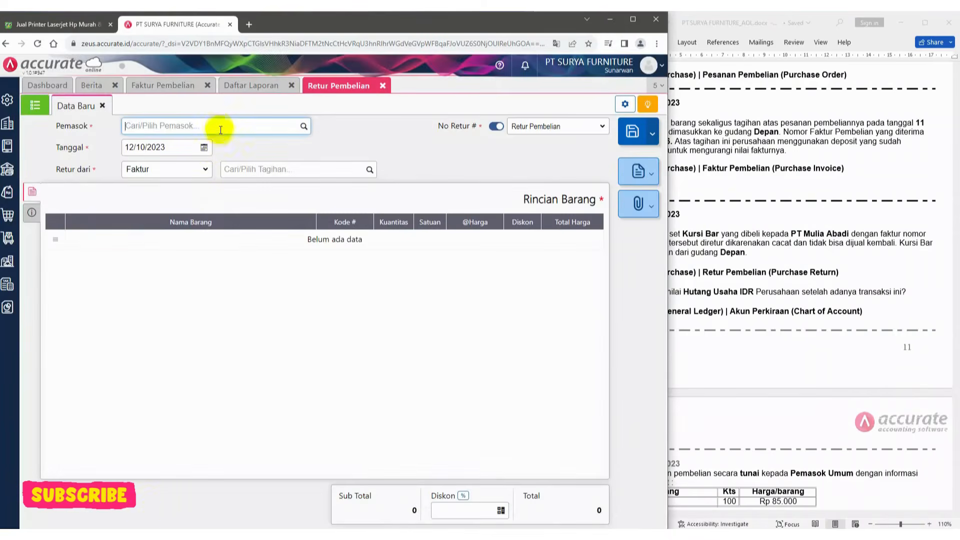
Select supplier PT. Mulia Abadi and set the return date to 12/01/2023
text(mulia)
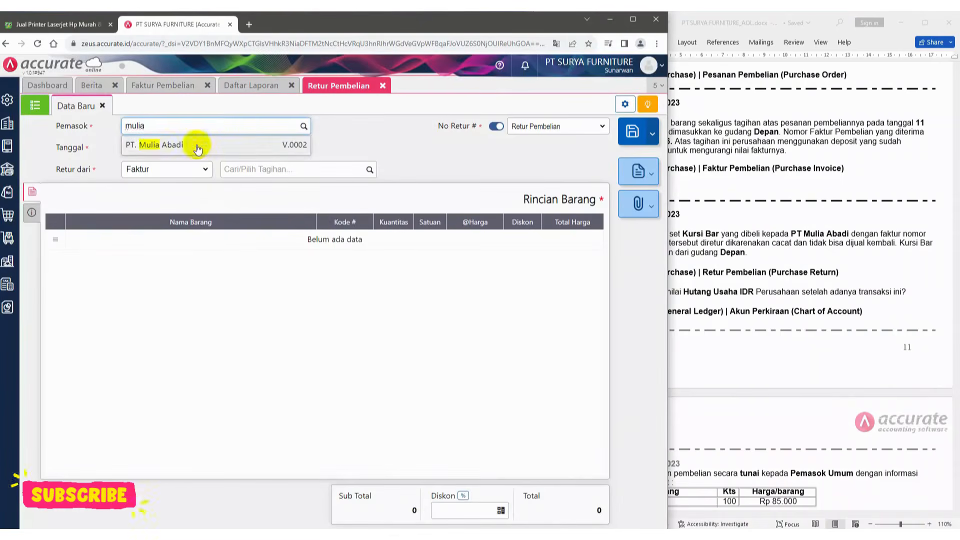
click(196, 145)
click(171, 149)
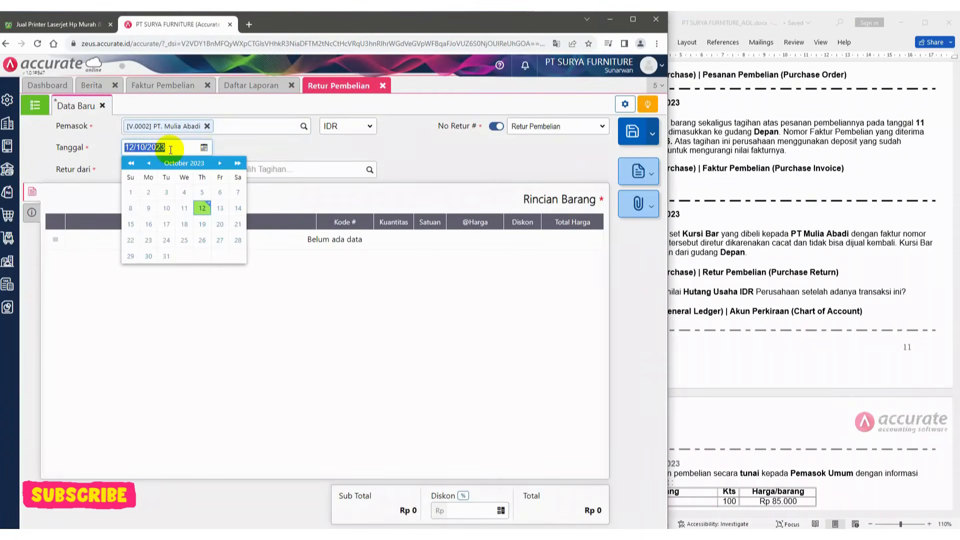
text(12/01/2023)
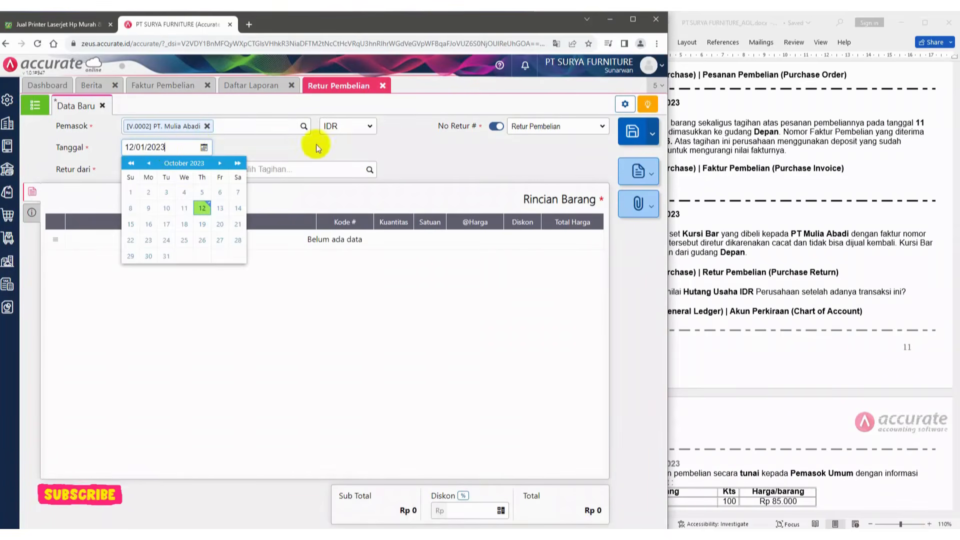
click(394, 140)
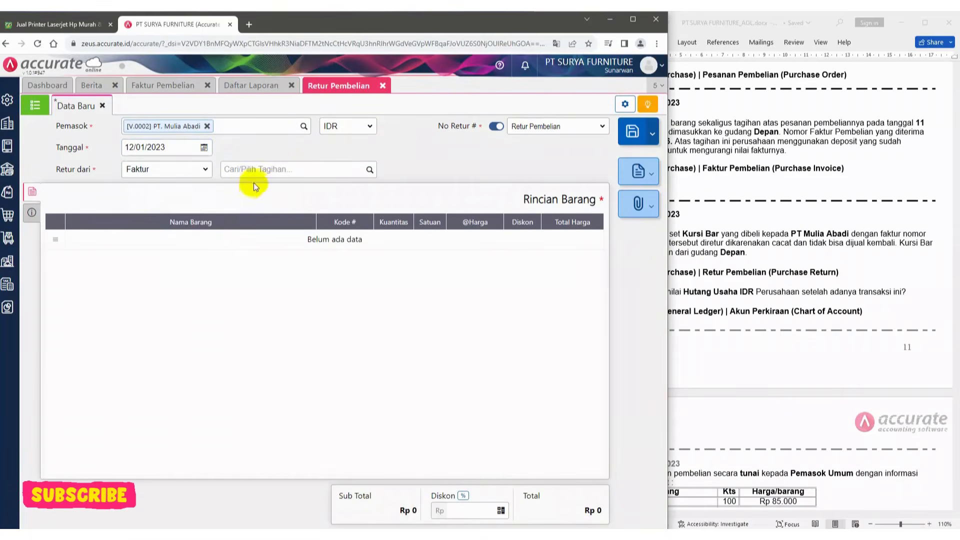
Return from invoice Faktur-Jan/906 and pull its Kursi Bar item into the return
click(369, 172)
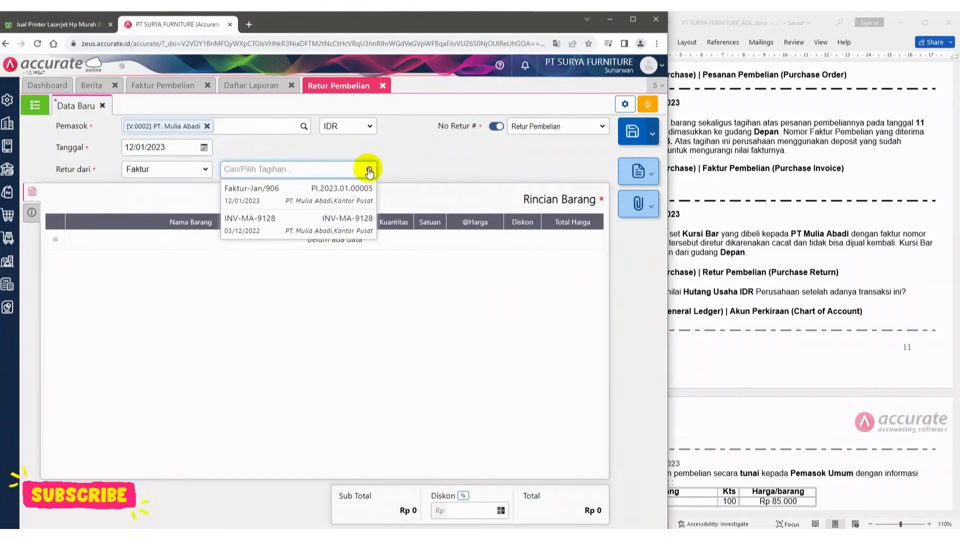
click(279, 199)
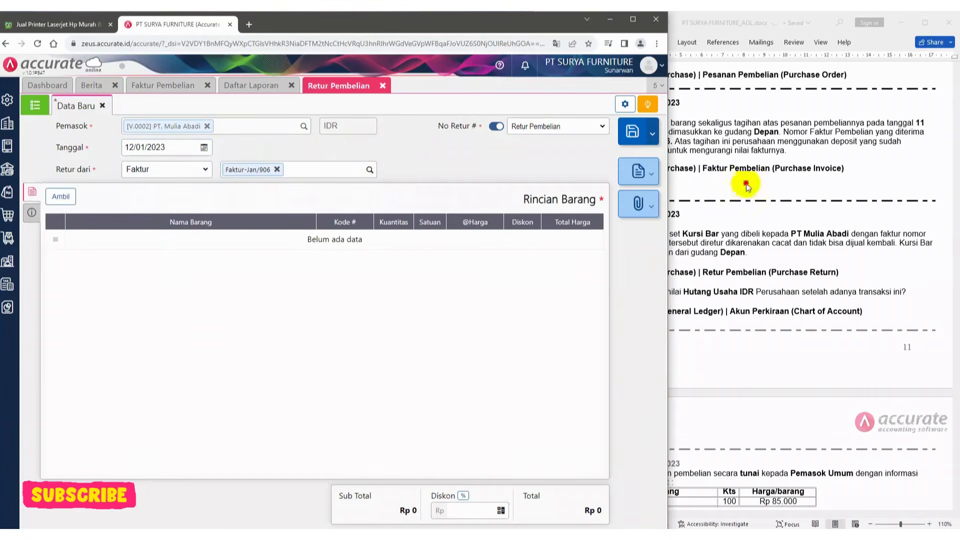
click(745, 181)
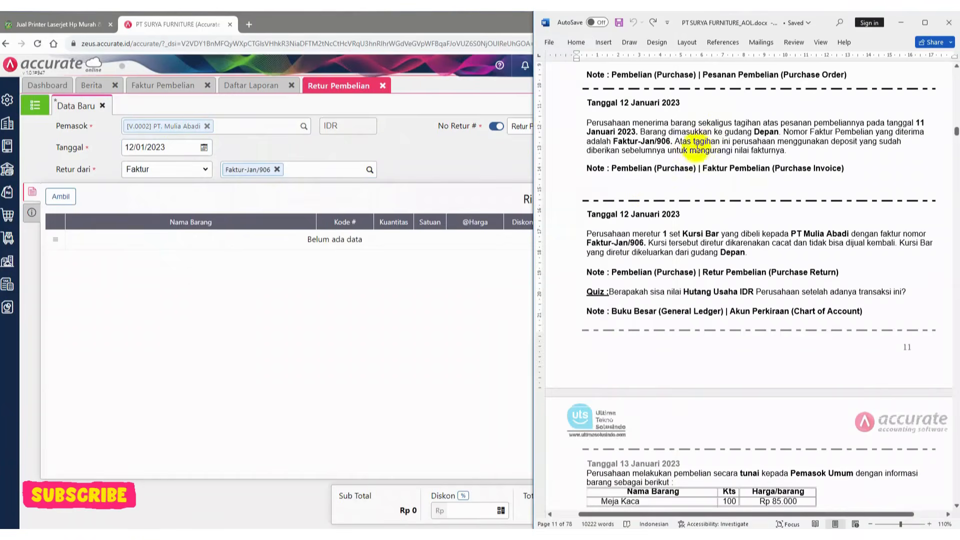
click(60, 198)
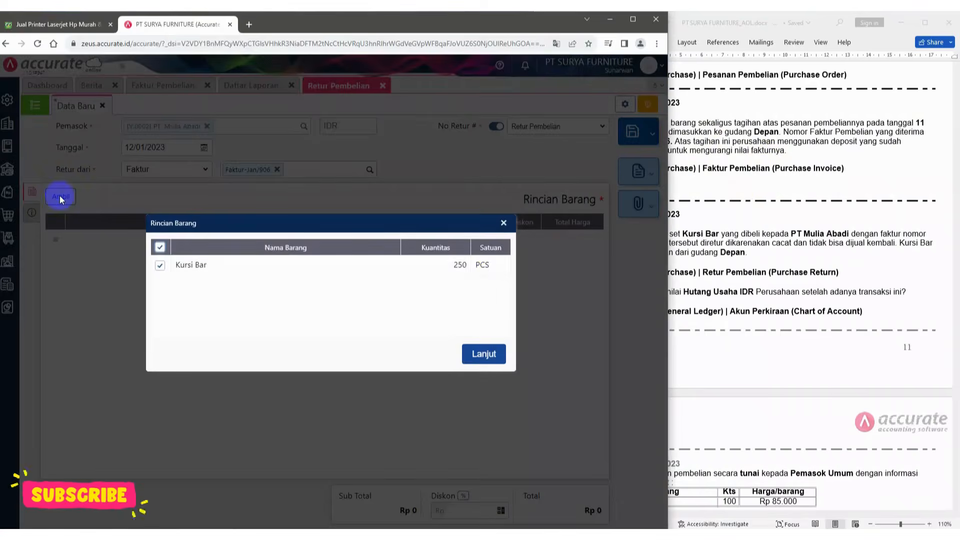
click(478, 354)
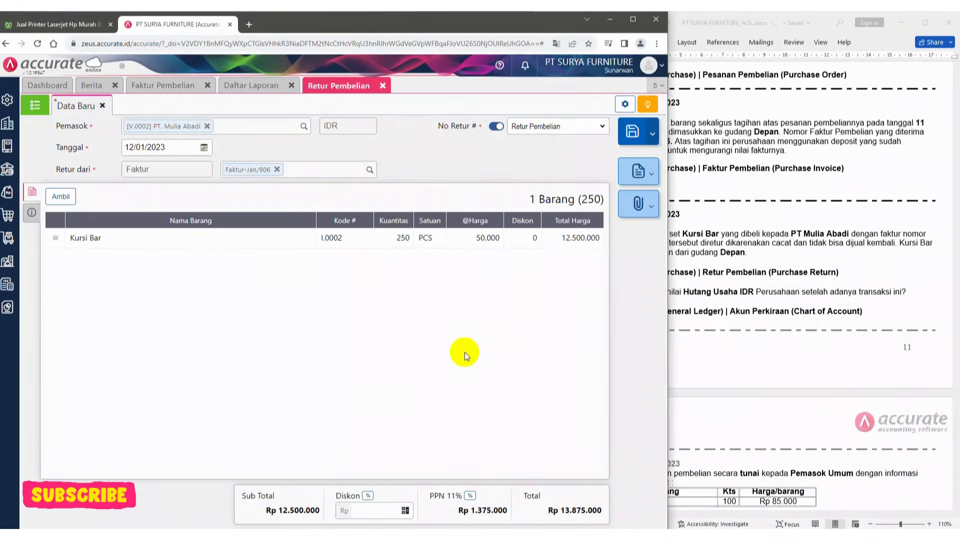
Edit the returned Kursi Bar line: set the quantity to 1 and the warehouse to Depan
click(86, 239)
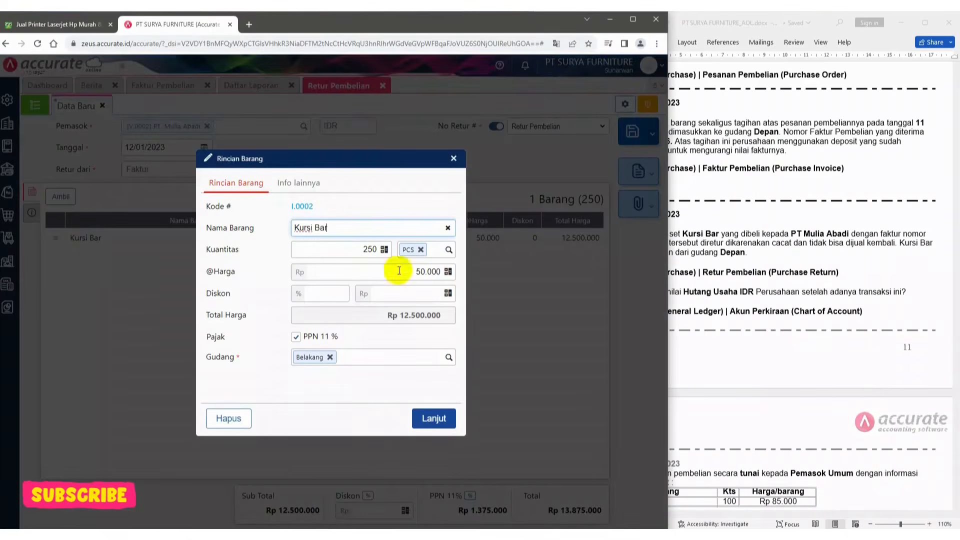
click(367, 250)
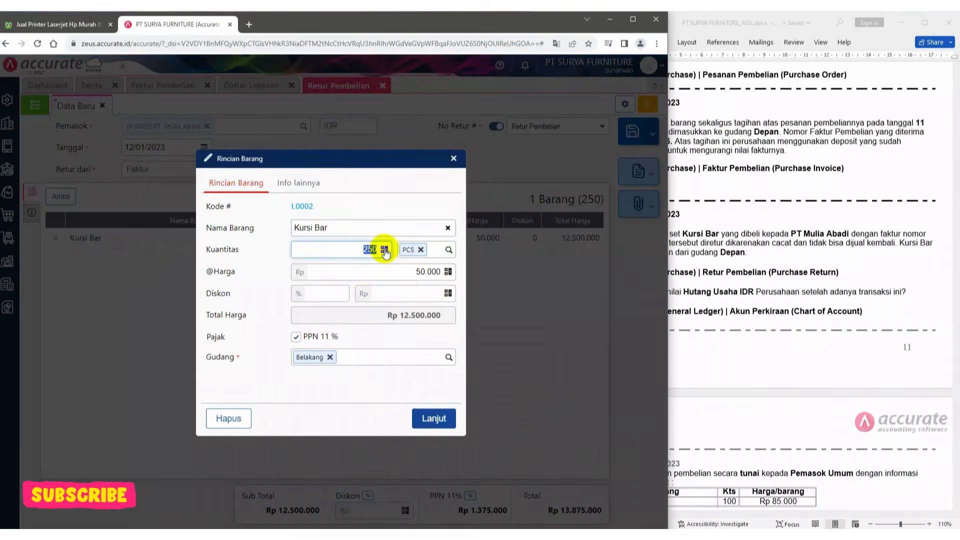
text(1)
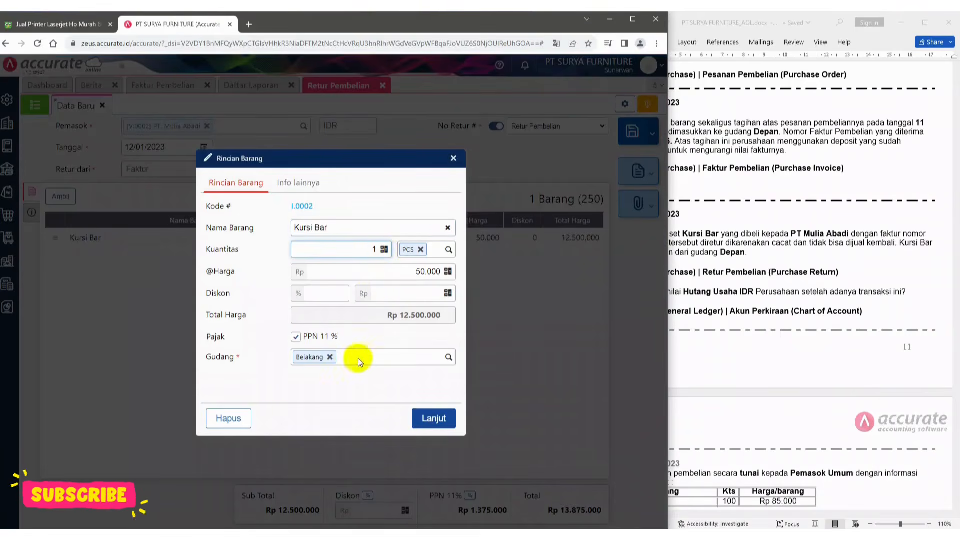
click(330, 357)
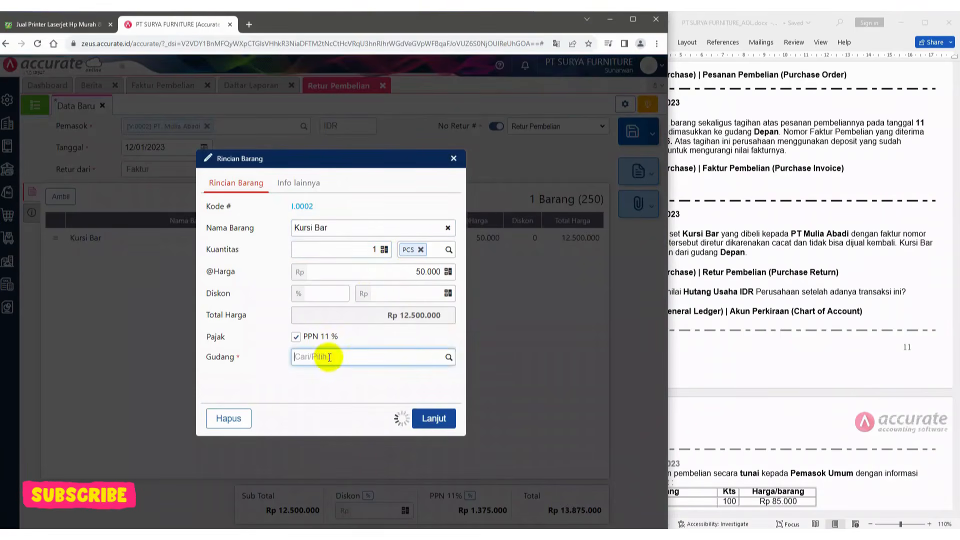
click(449, 357)
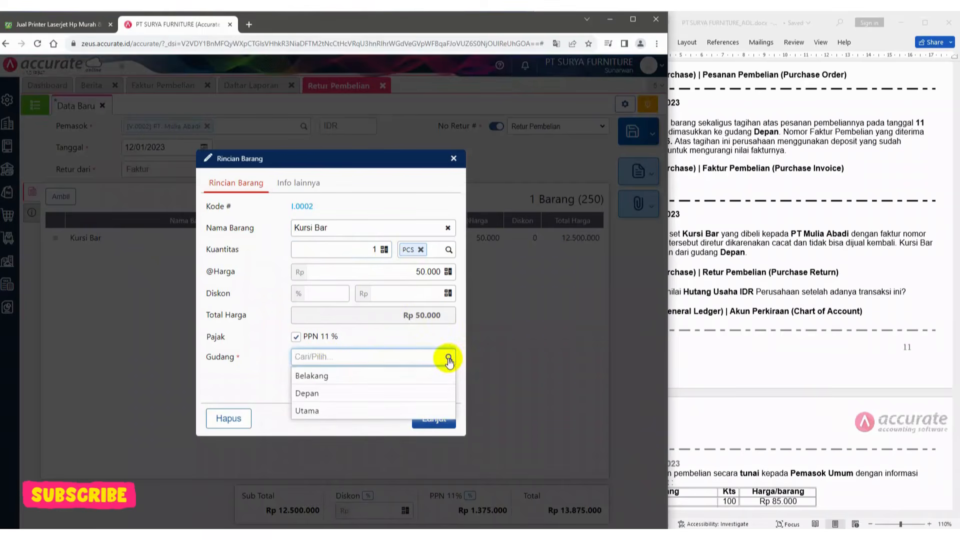
click(330, 395)
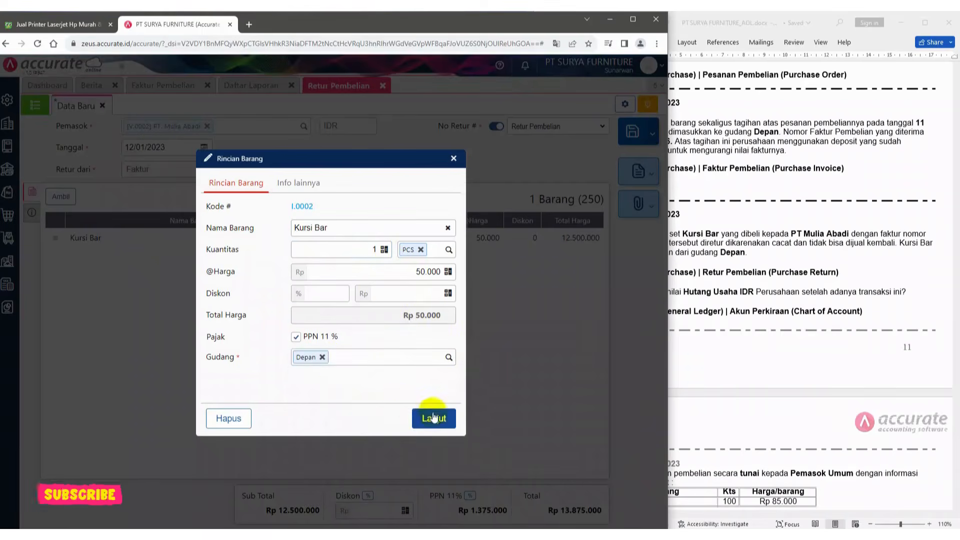
click(434, 418)
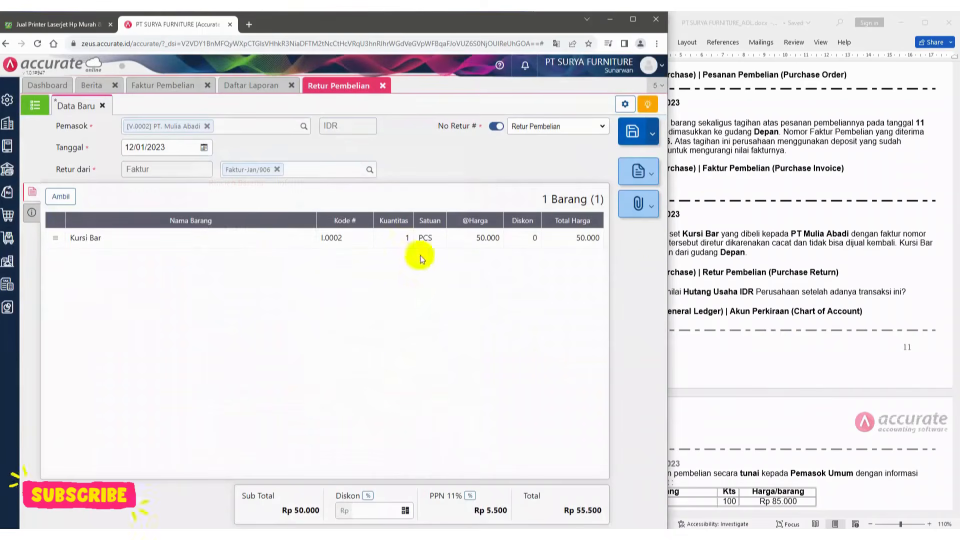
Enter the return description 'Kursi diretur dikarenakan cacat', copied from the case document
click(760, 204)
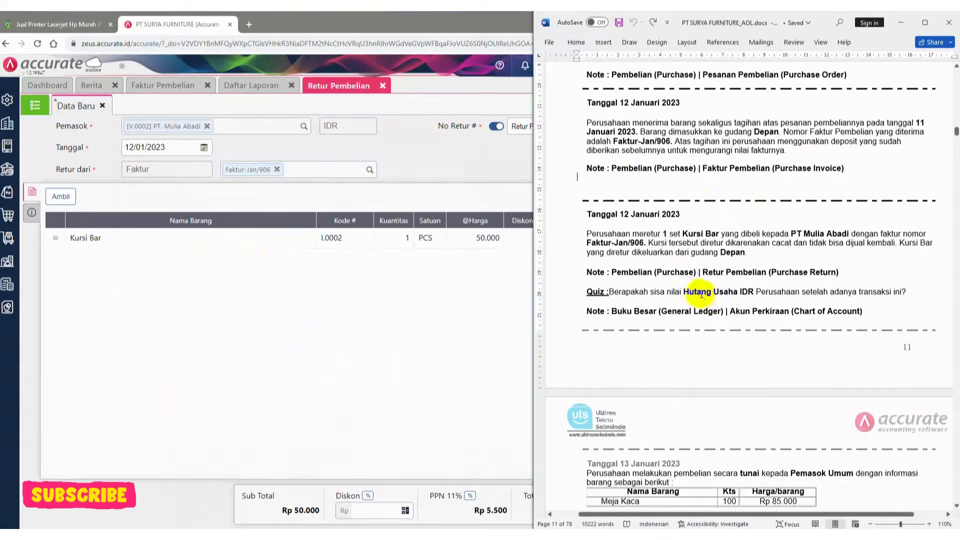
scroll(702, 295, down, 3)
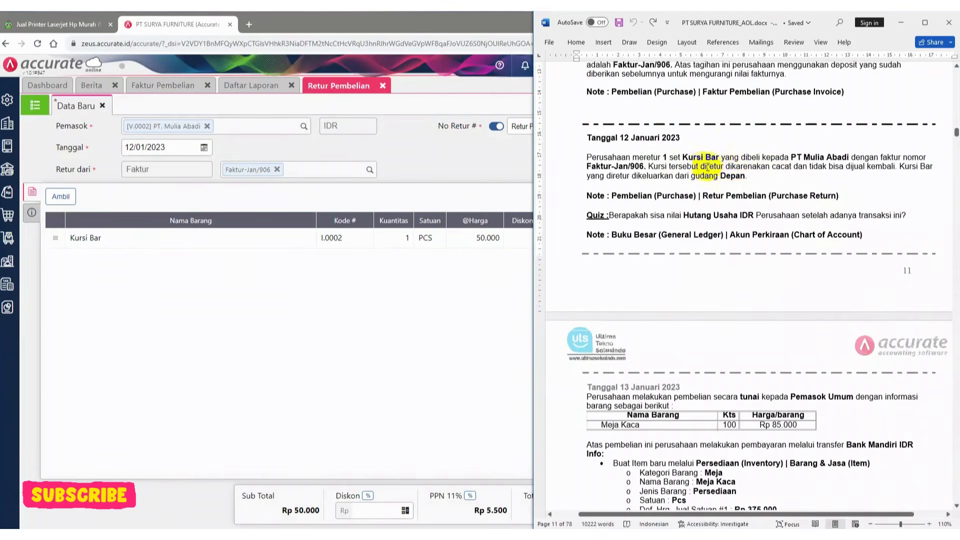
drag(739, 165, 783, 169)
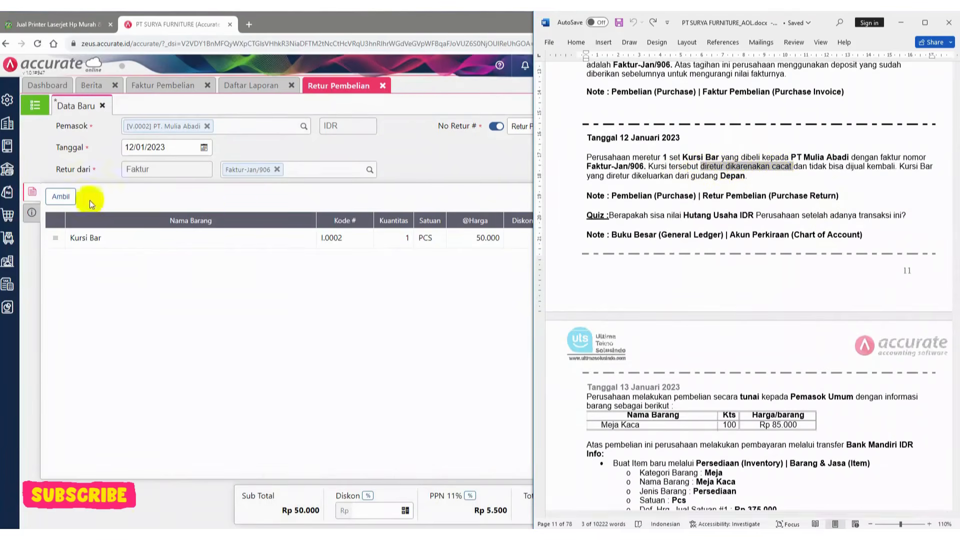
click(32, 212)
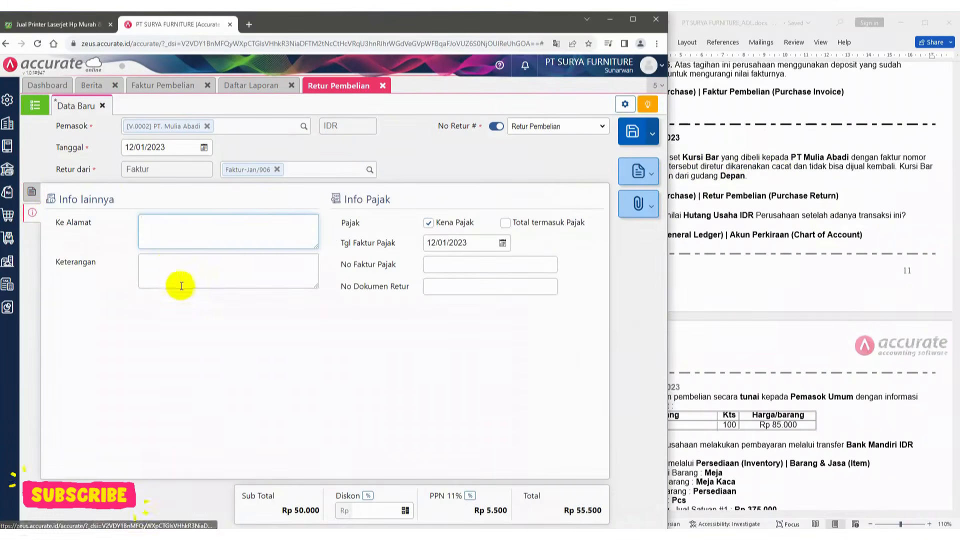
click(162, 266)
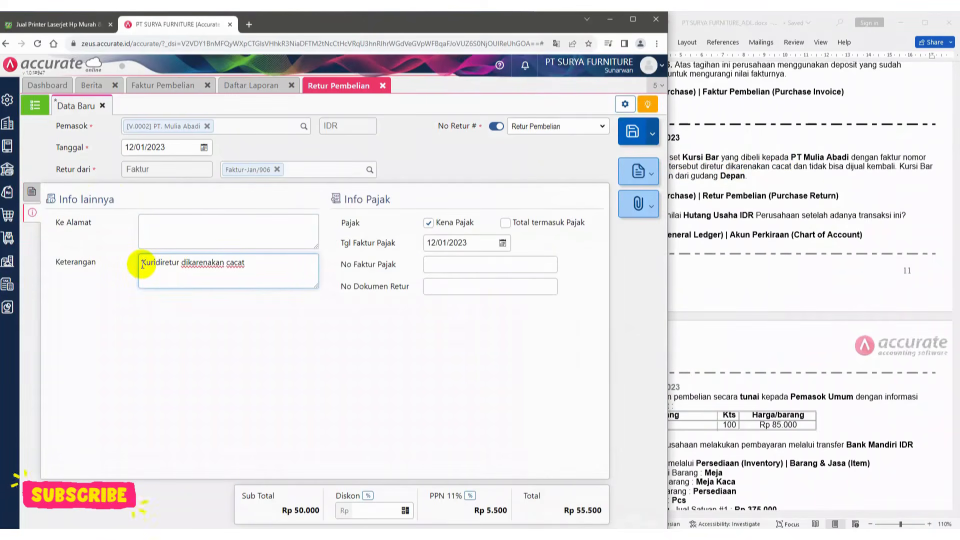
text(si)
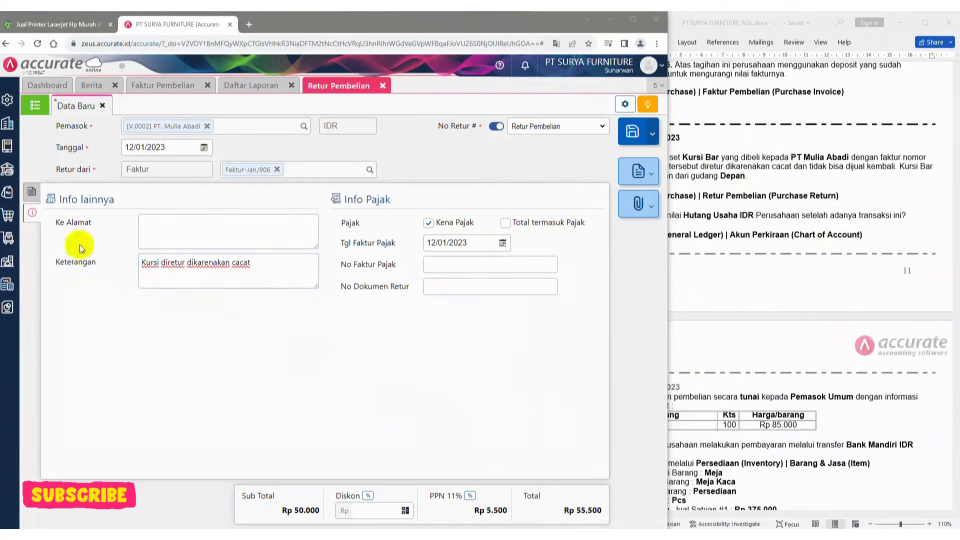
Save the purchase return
click(28, 199)
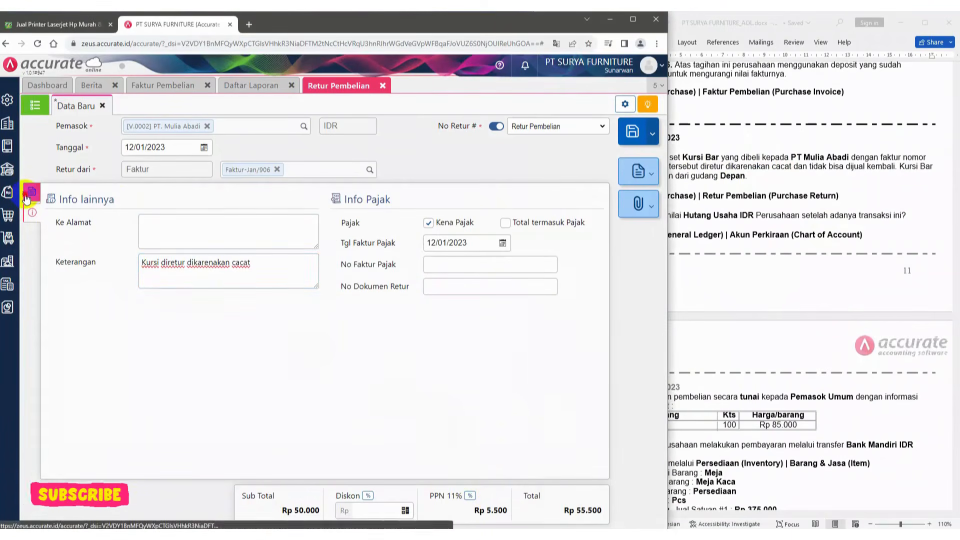
click(28, 199)
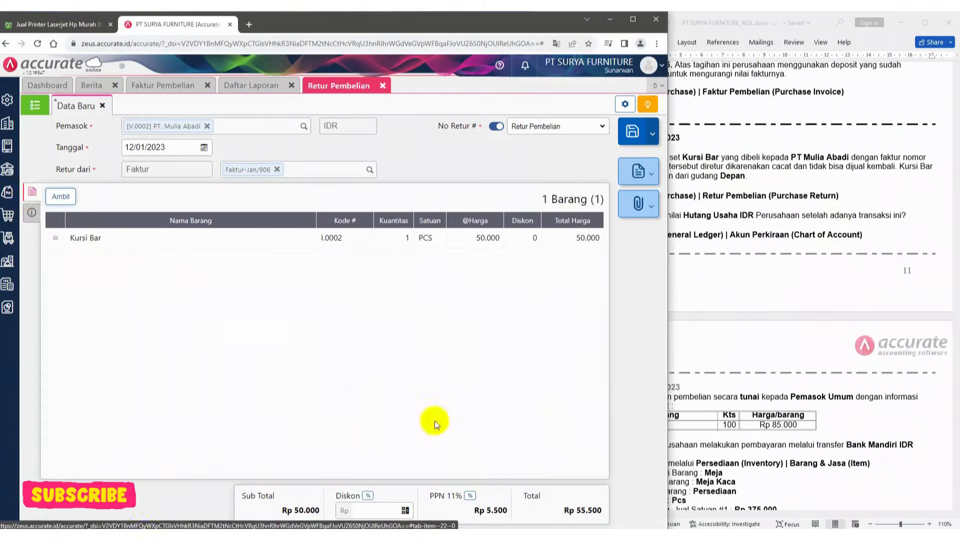
click(639, 131)
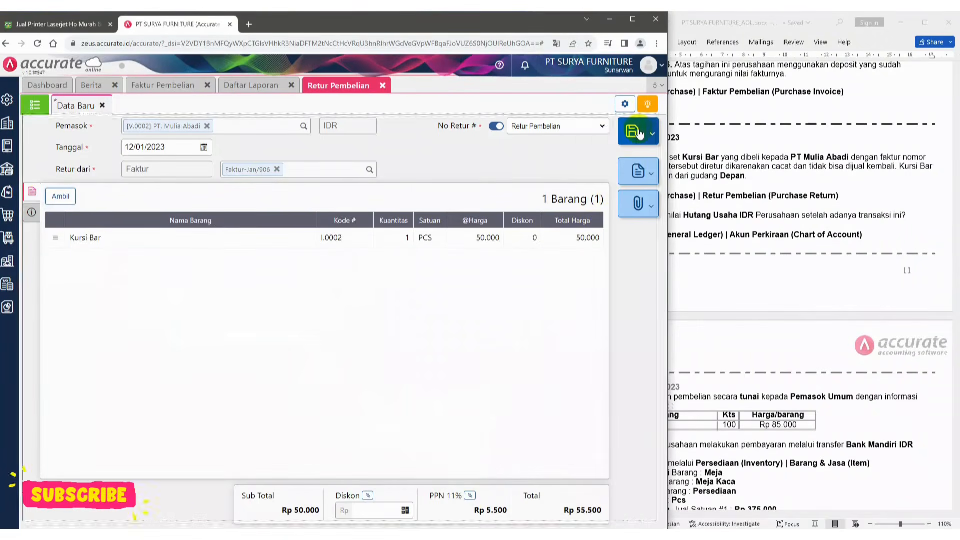
click(788, 192)
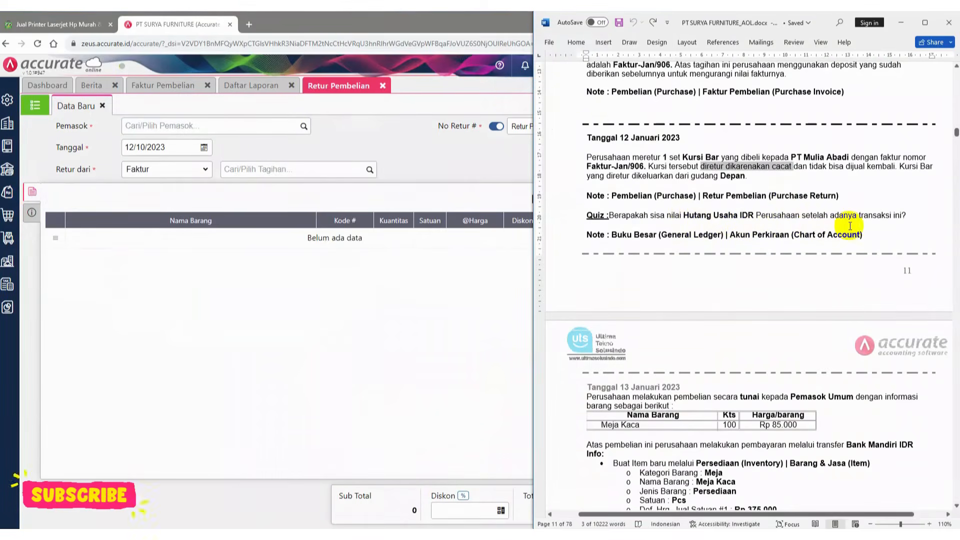
Close the purchase return form and refresh the full journal report to review the return entry
click(382, 88)
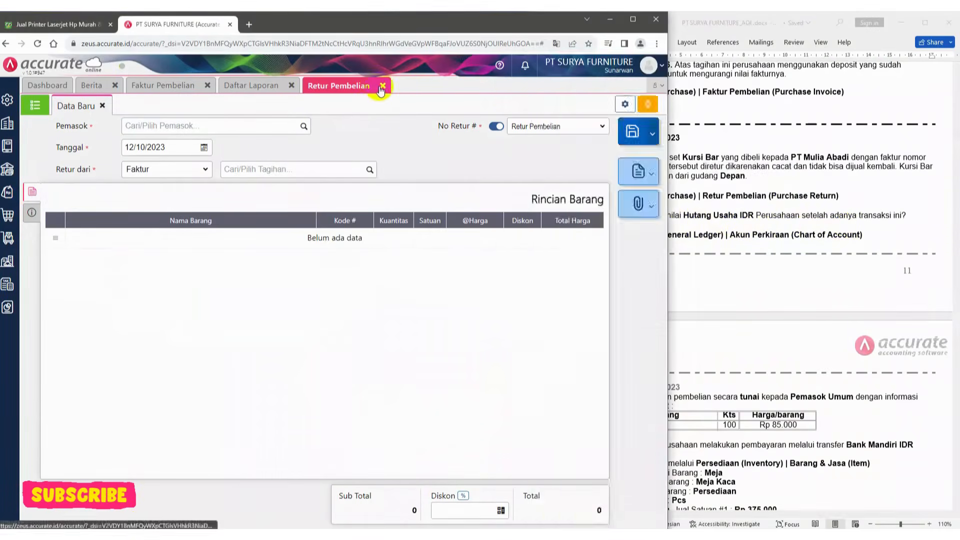
click(382, 87)
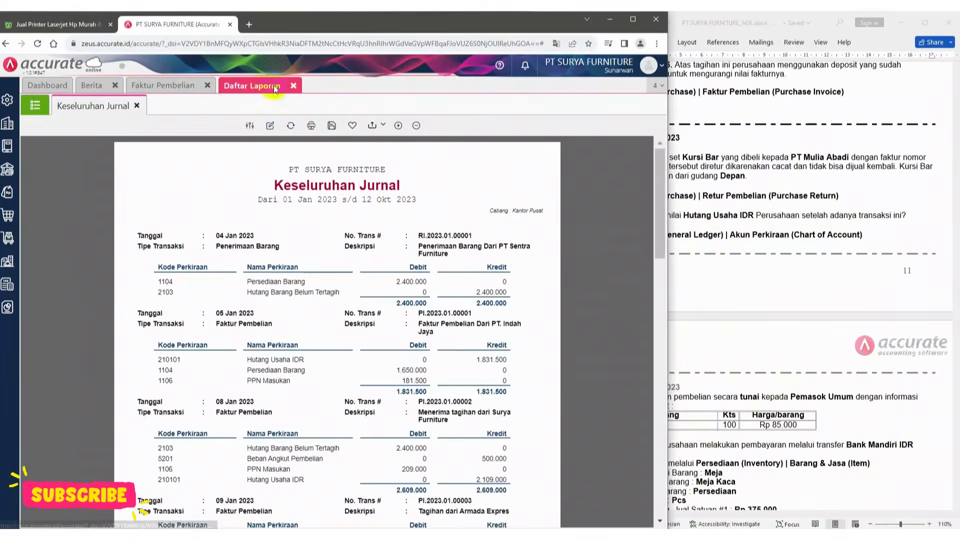
click(290, 125)
scroll(291, 185, down, 5)
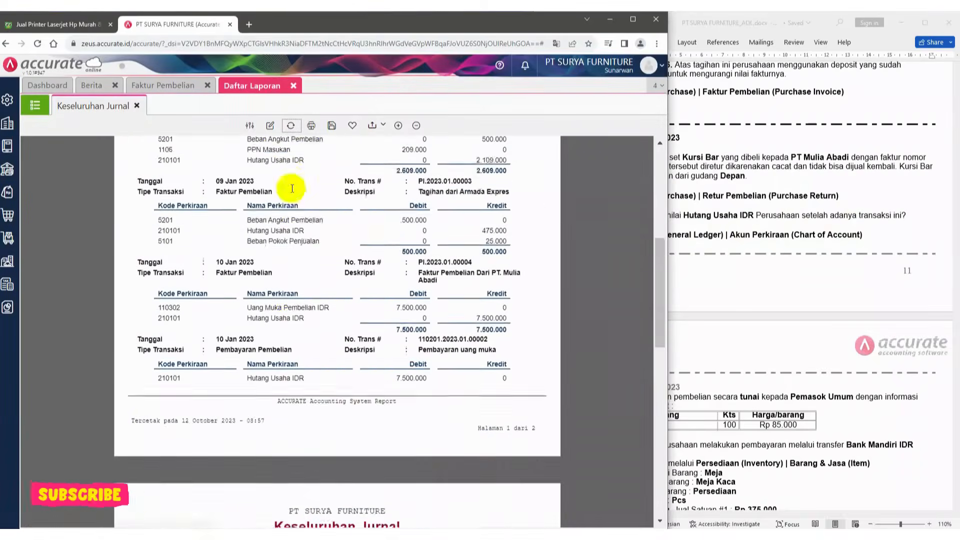
scroll(292, 190, down, 10)
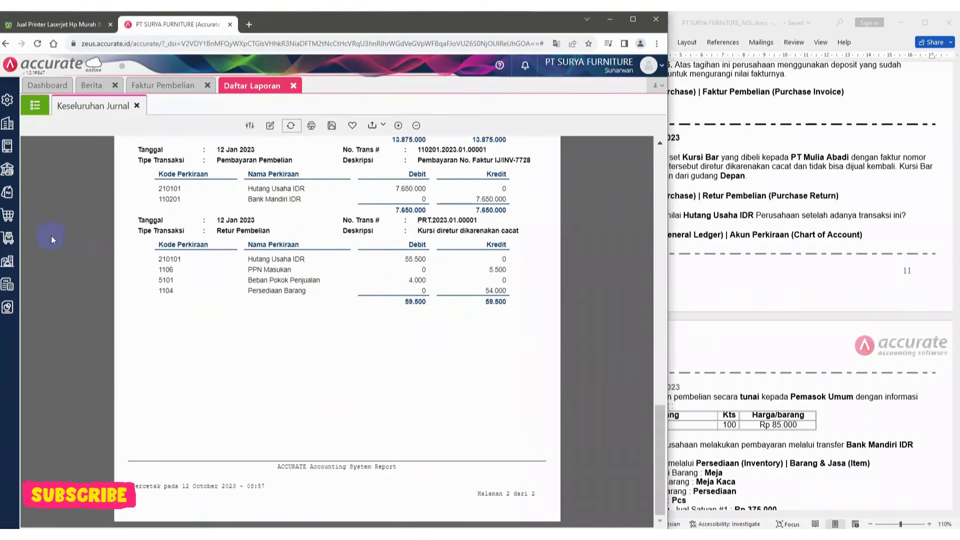
Open the chart of accounts (Akun Perkiraan) list
click(8, 144)
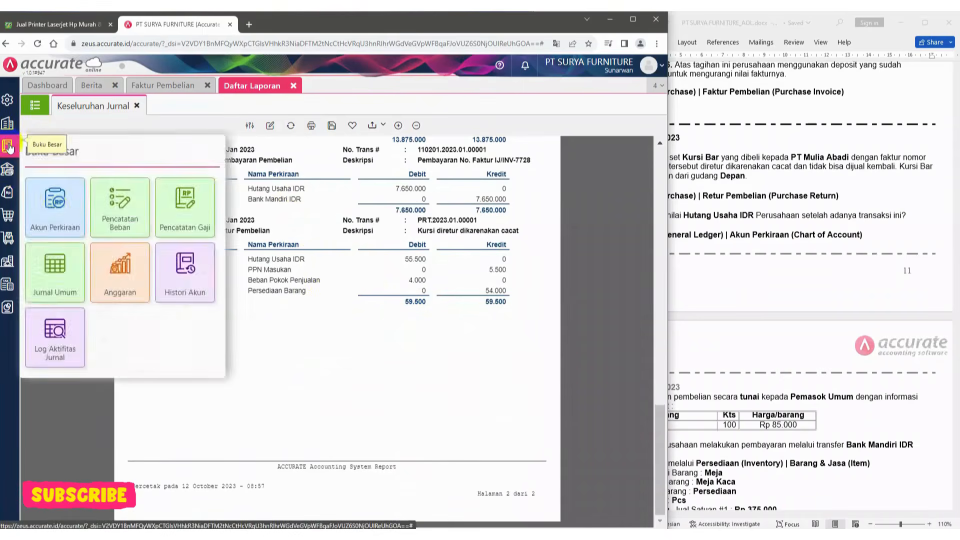
click(58, 214)
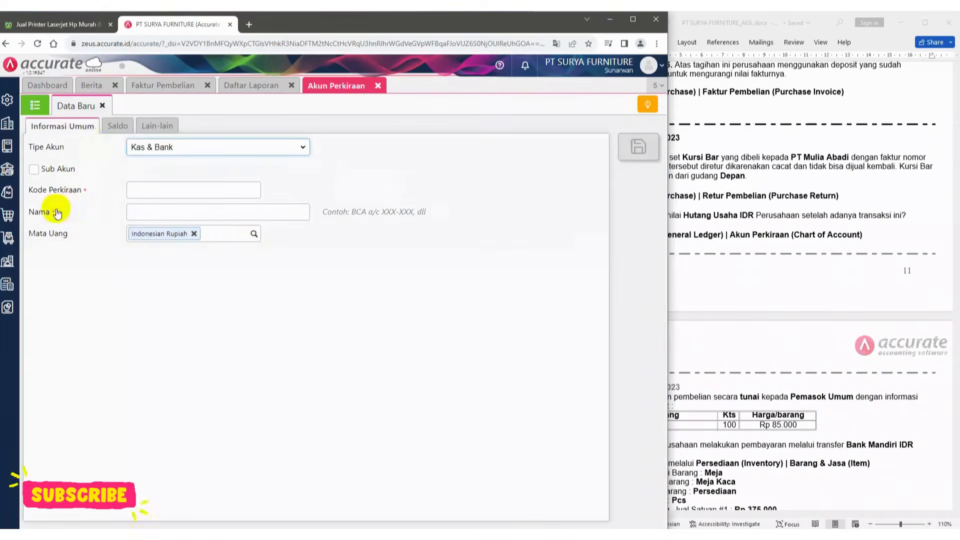
click(35, 105)
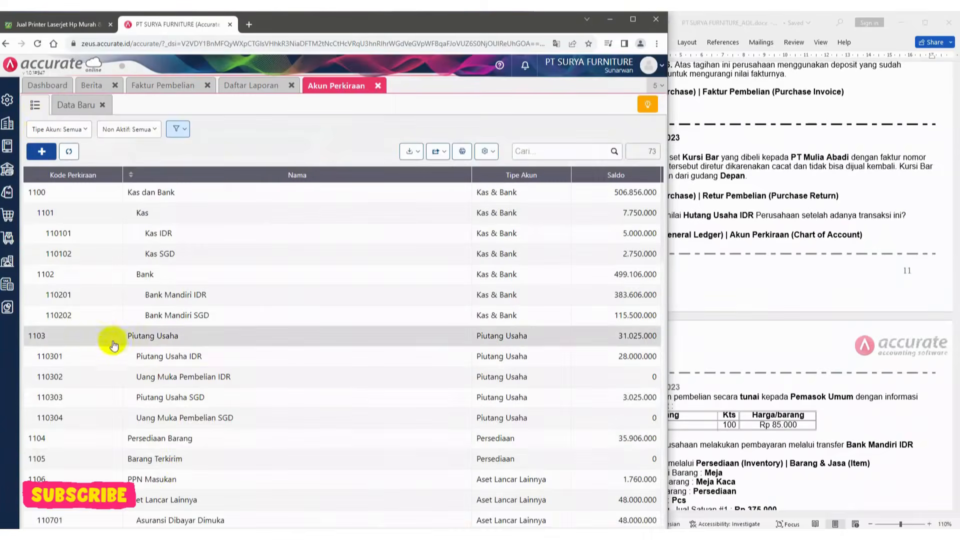
scroll(181, 457, down, 5)
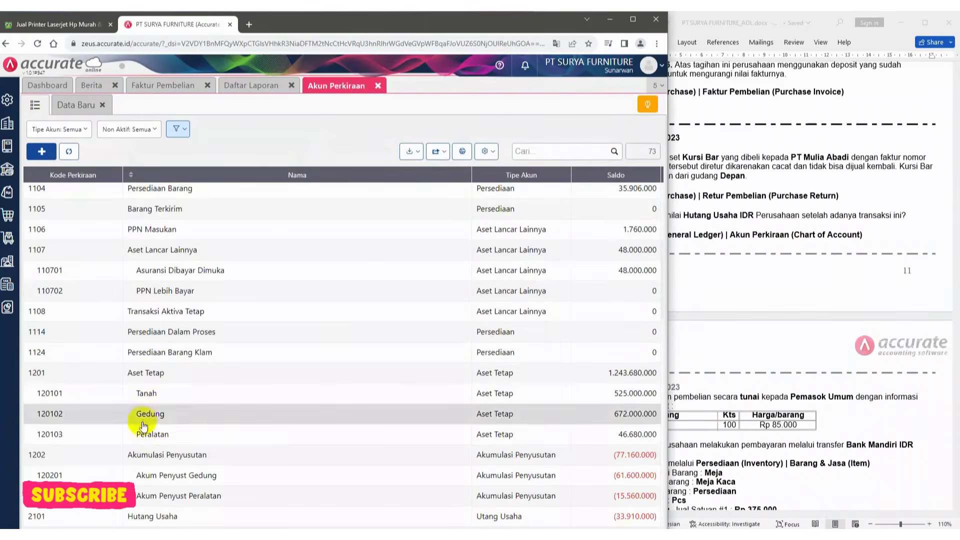
Filter the account list to types Liabilitas Jangka Pendek, Liabilitas Jangka Panjang and Utang Usaha
click(88, 130)
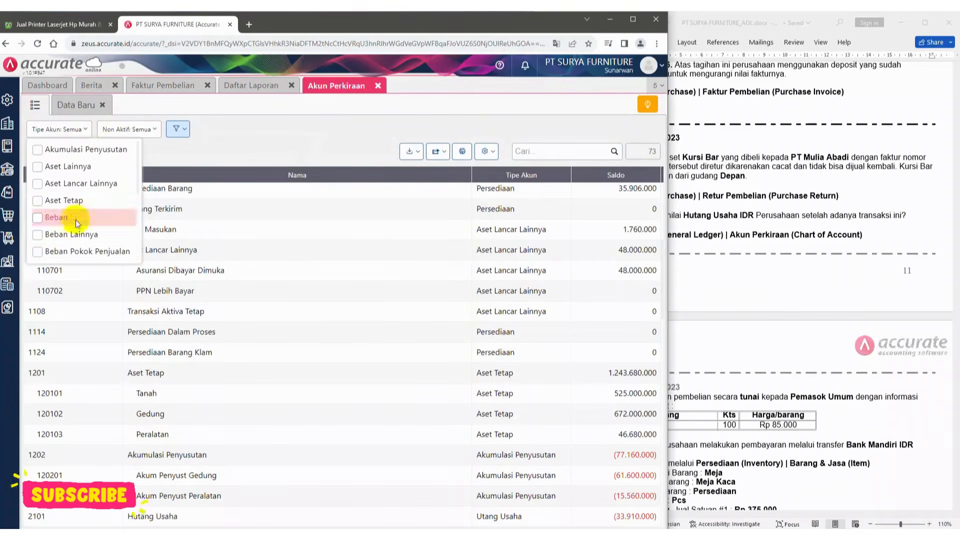
scroll(73, 187, down, 2)
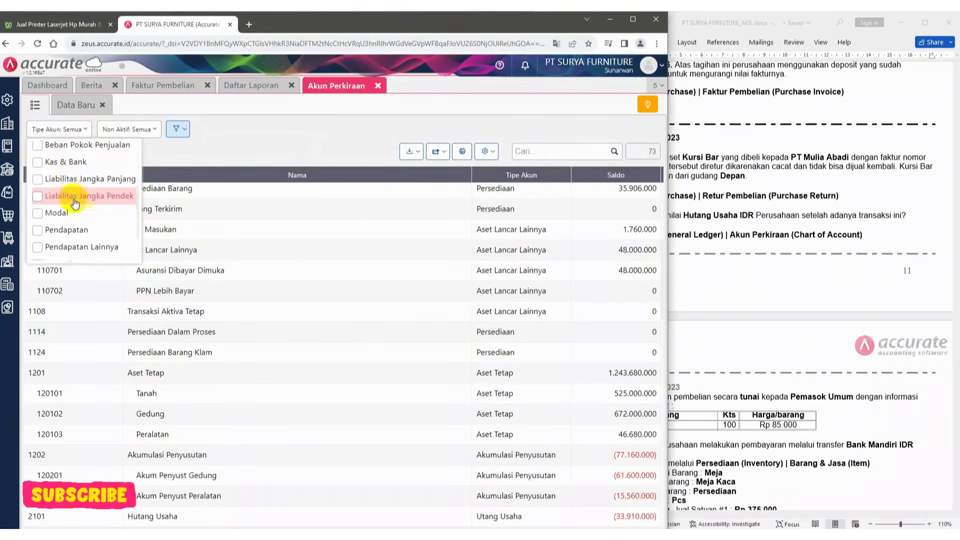
click(39, 203)
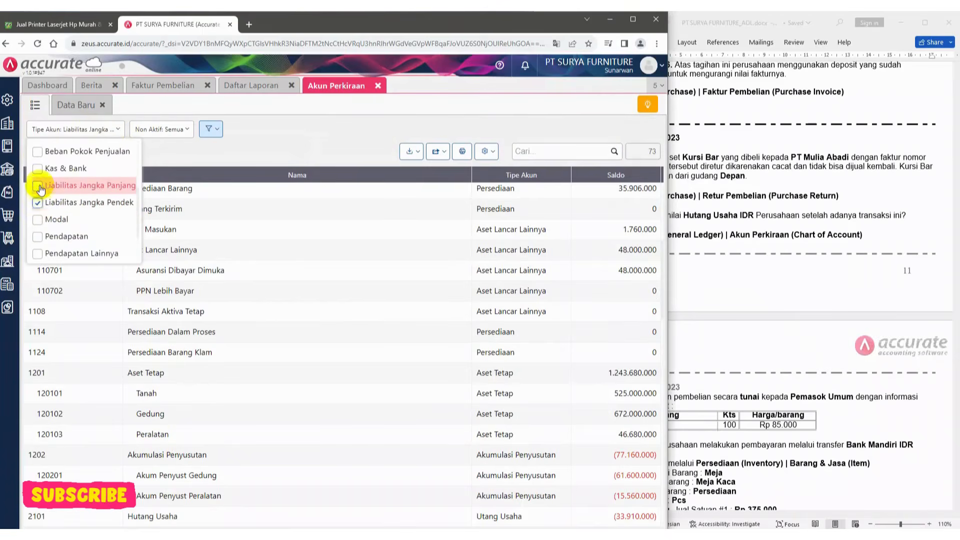
click(39, 187)
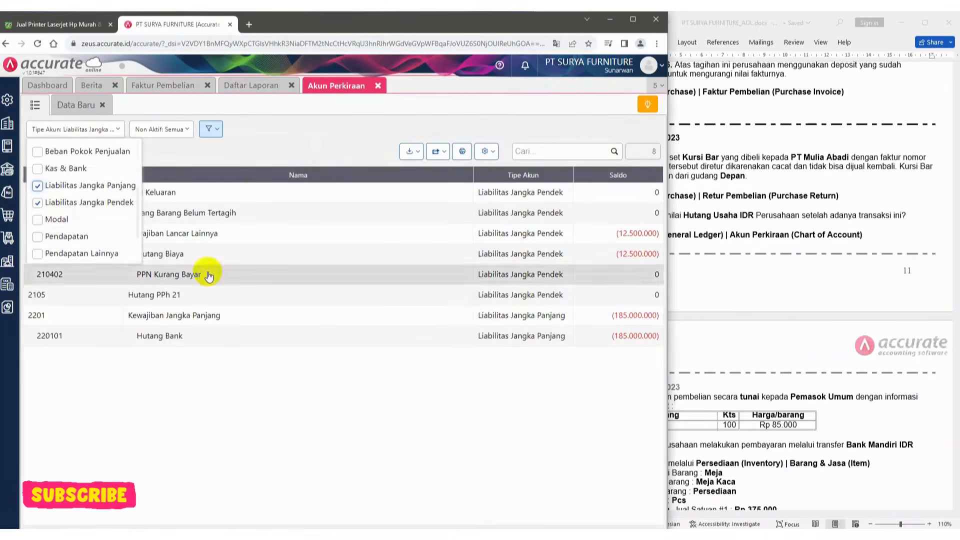
click(276, 150)
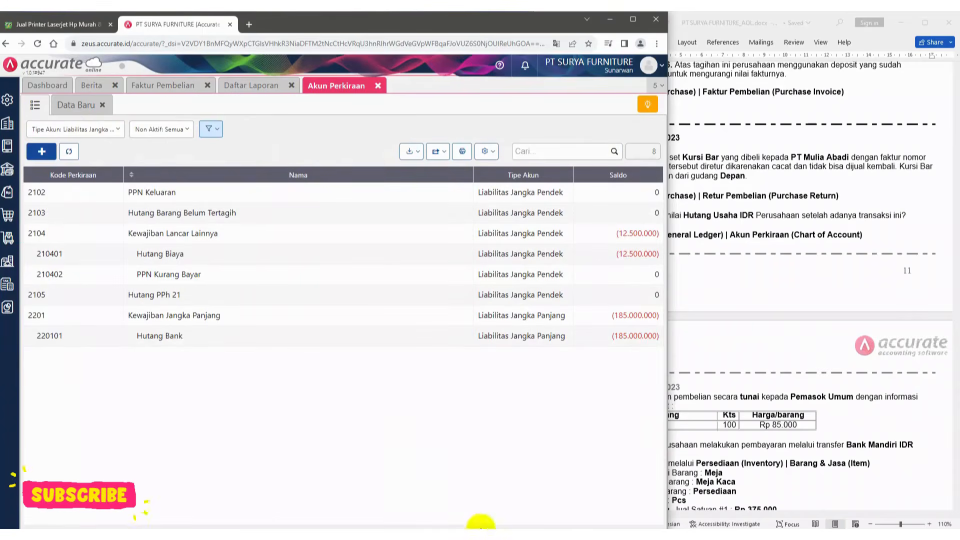
click(75, 129)
click(37, 250)
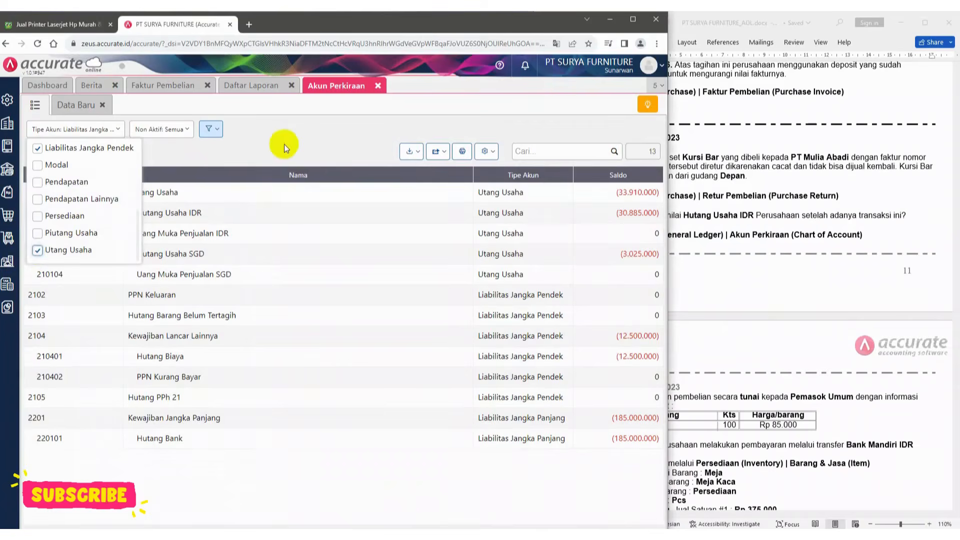
click(285, 142)
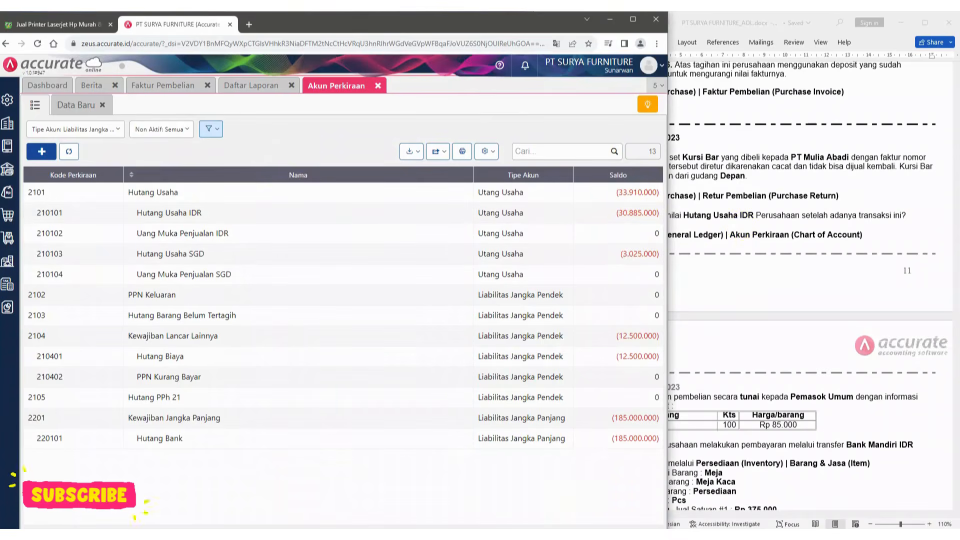
Display the Neraca (Standar) balance sheet as of 12/01/2023 and scroll through its assets and liabilities
click(268, 89)
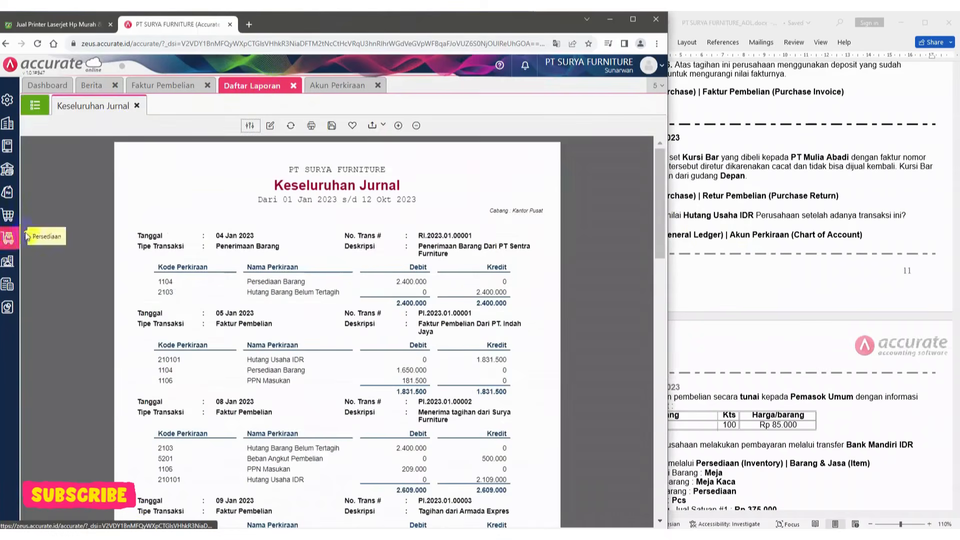
click(34, 107)
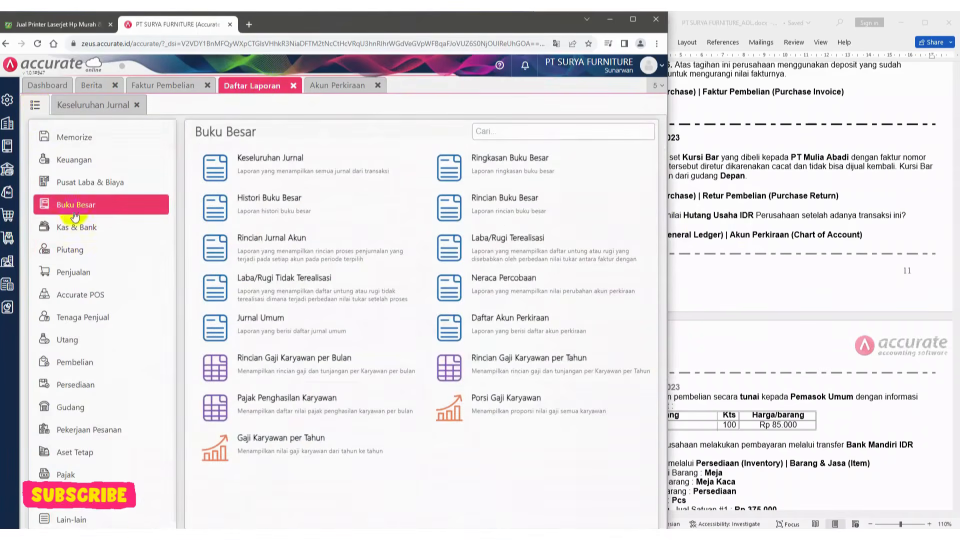
click(72, 165)
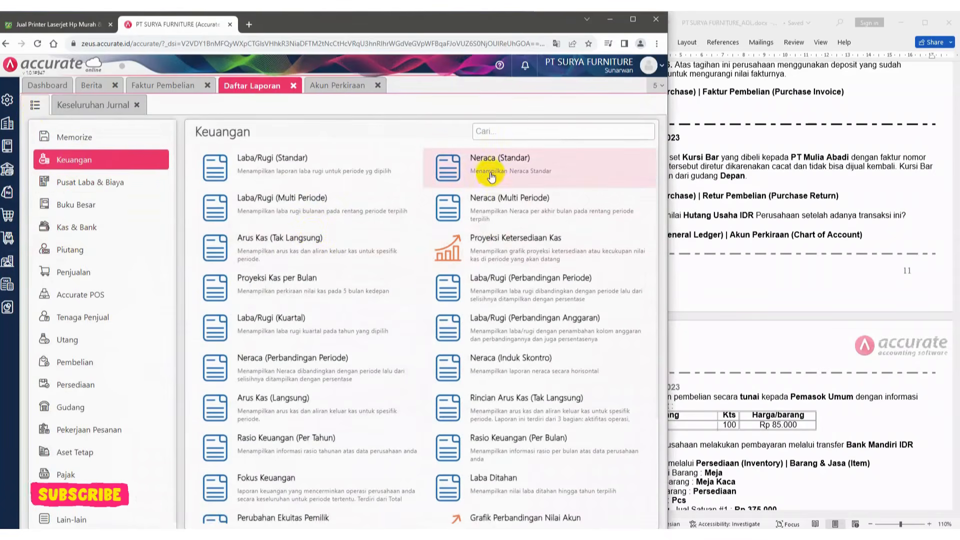
click(490, 173)
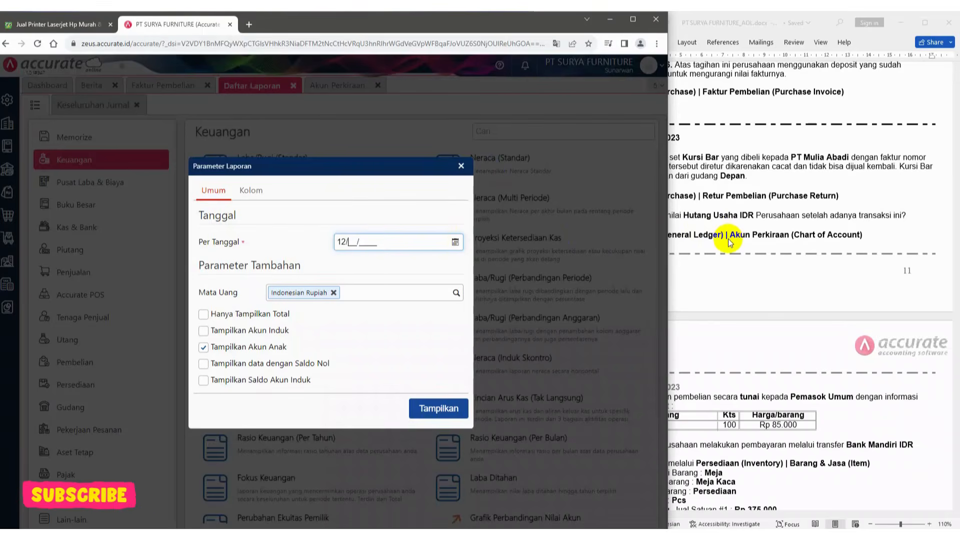
text(01/2023)
click(438, 408)
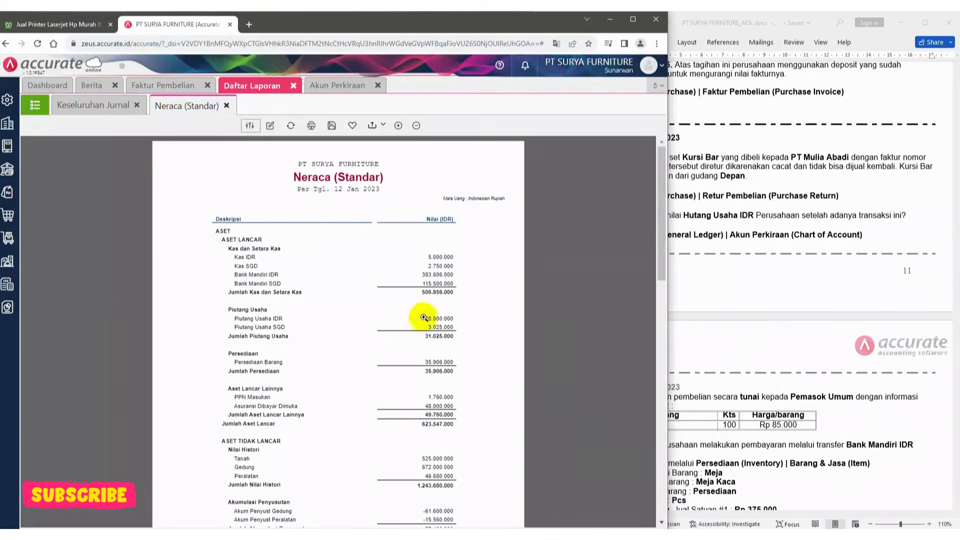
scroll(440, 384, down, 5)
scroll(440, 385, up, 1)
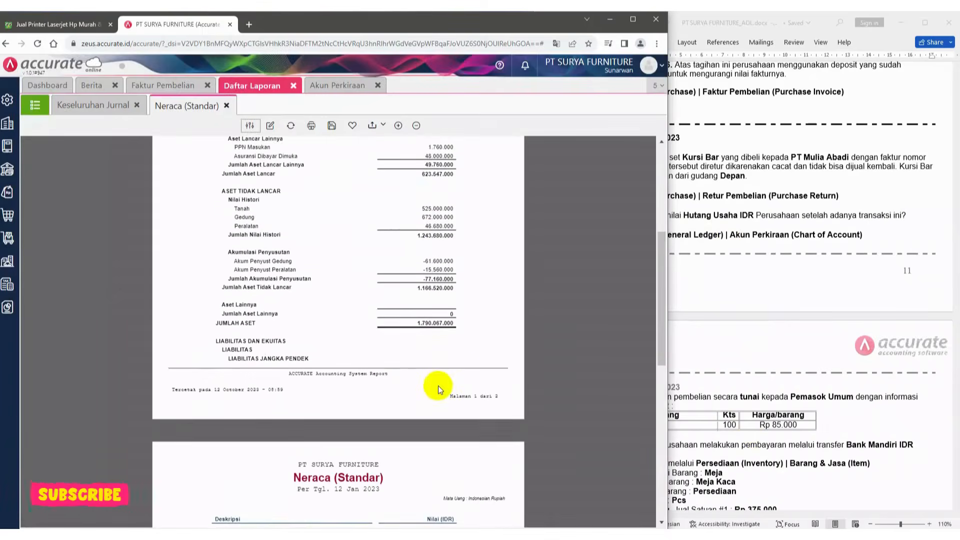
scroll(440, 385, down, 2)
scroll(458, 482, down, 5)
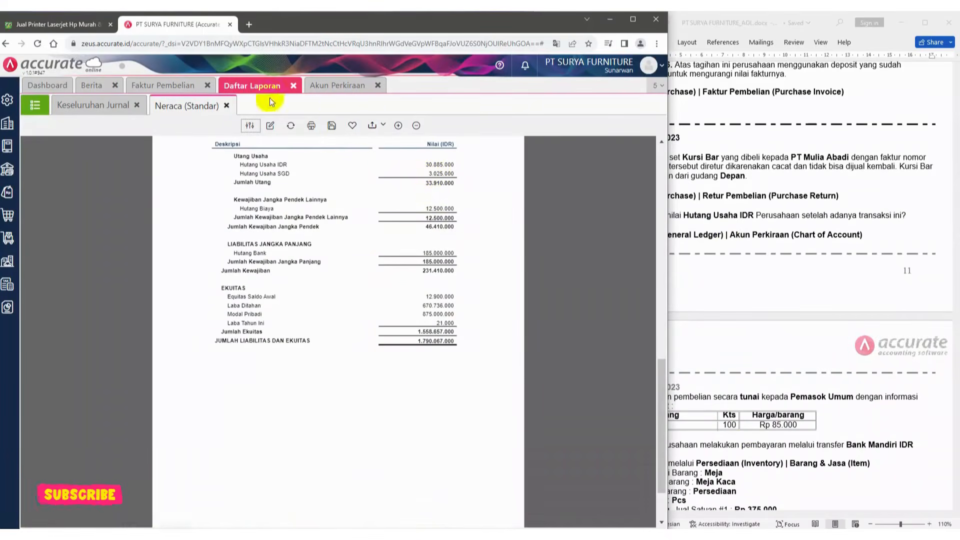
Close the chart of accounts, reports and purchase invoice tabs
click(334, 85)
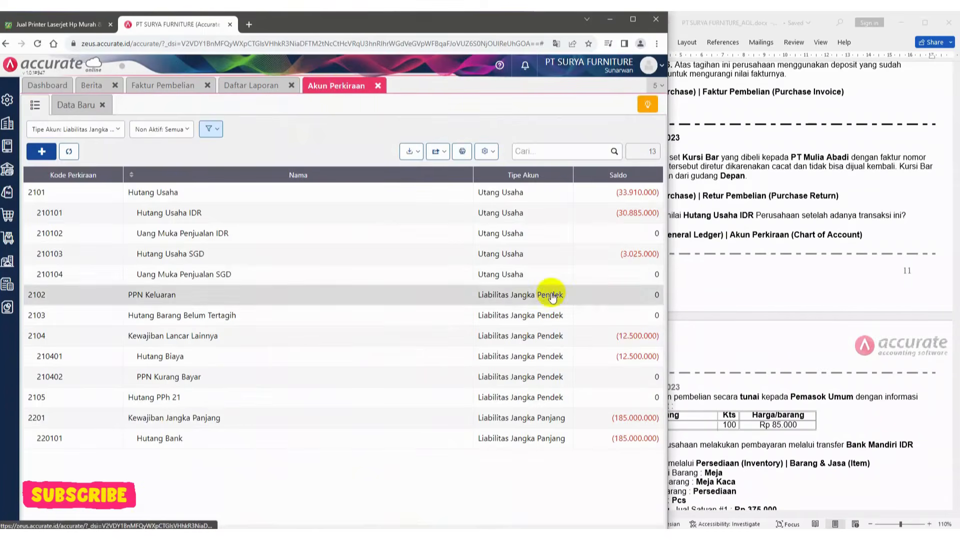
click(379, 86)
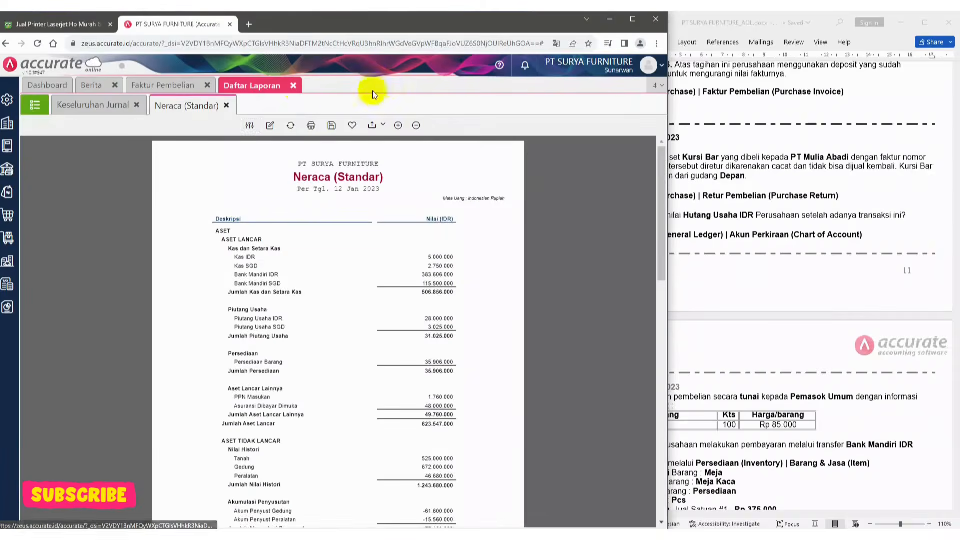
click(296, 86)
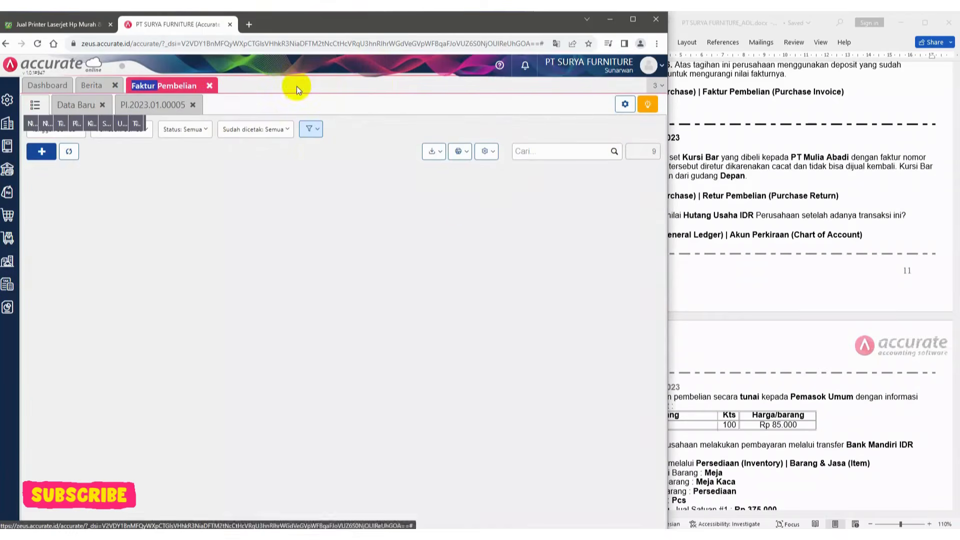
click(208, 86)
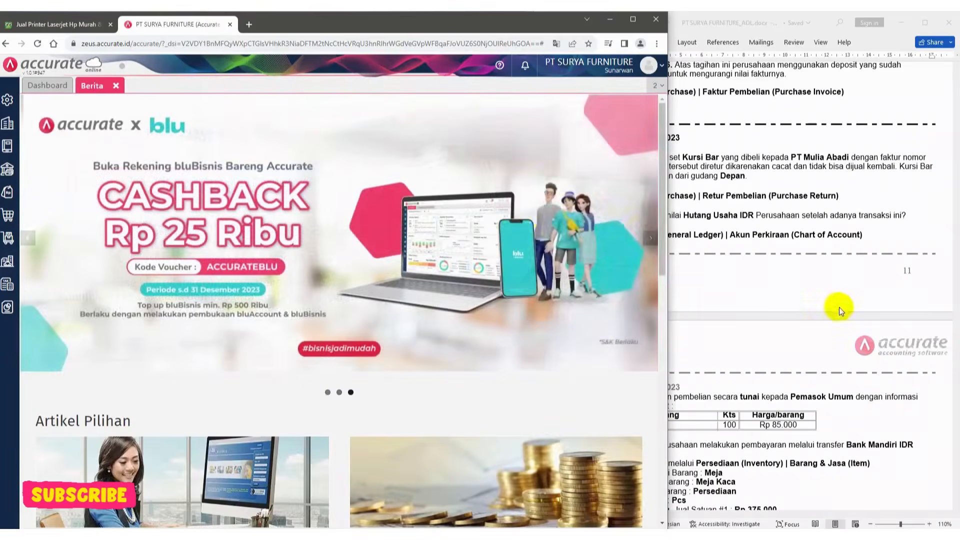
Read the 13 January cash purchase in the case document and open a new purchase invoice form
click(840, 307)
scroll(754, 426, down, 3)
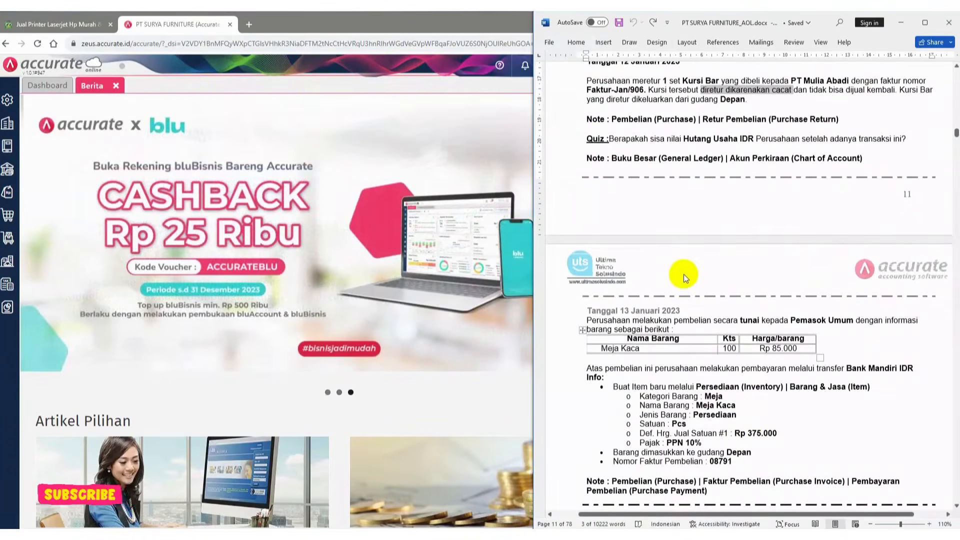
scroll(689, 276, down, 1)
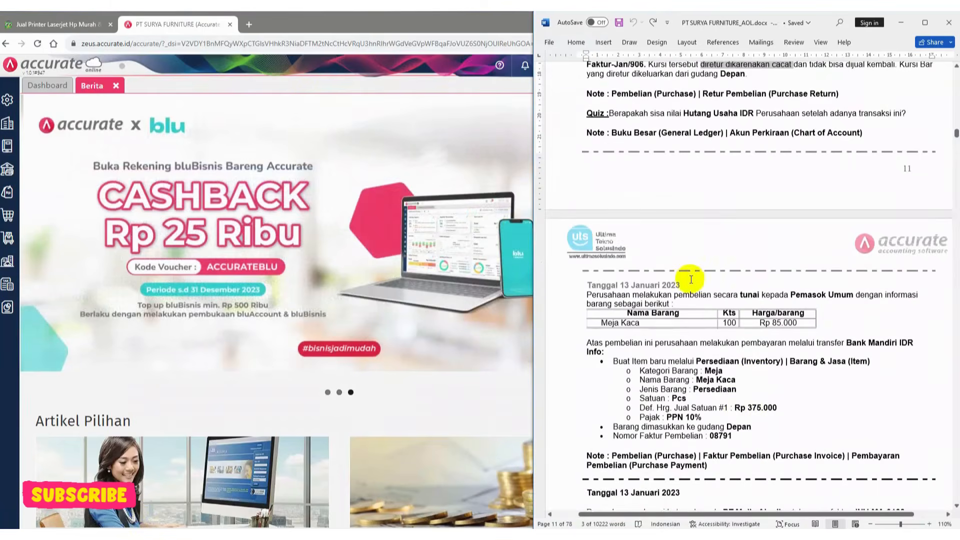
scroll(691, 279, down, 8)
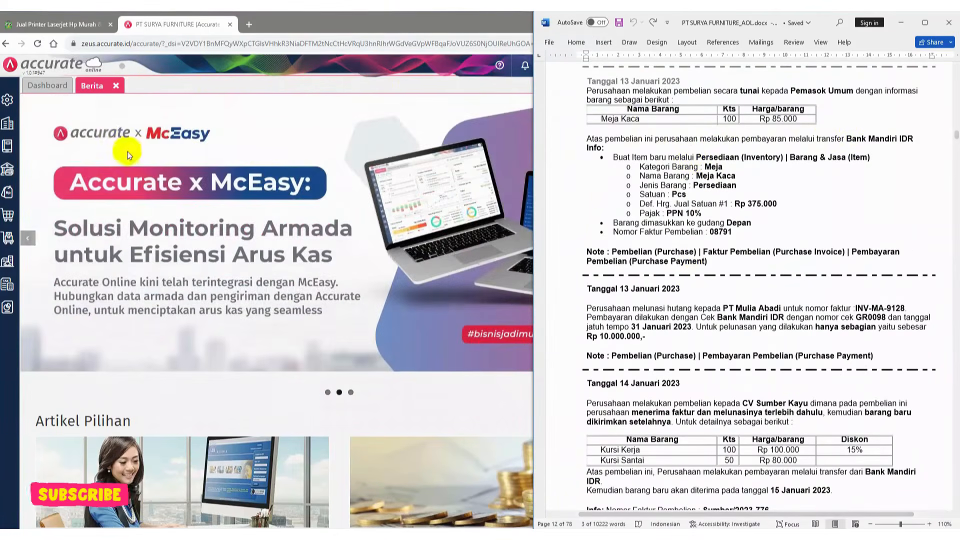
click(9, 218)
click(9, 218)
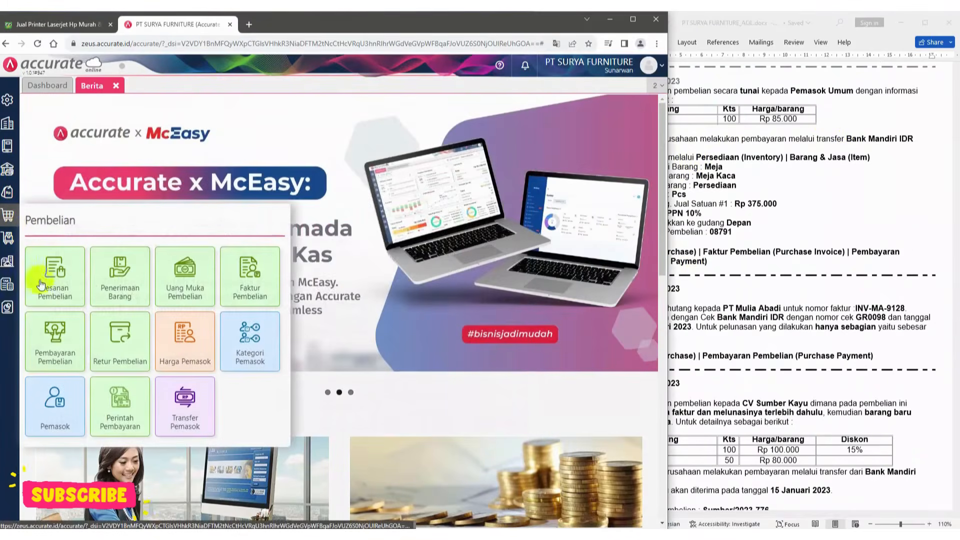
click(243, 287)
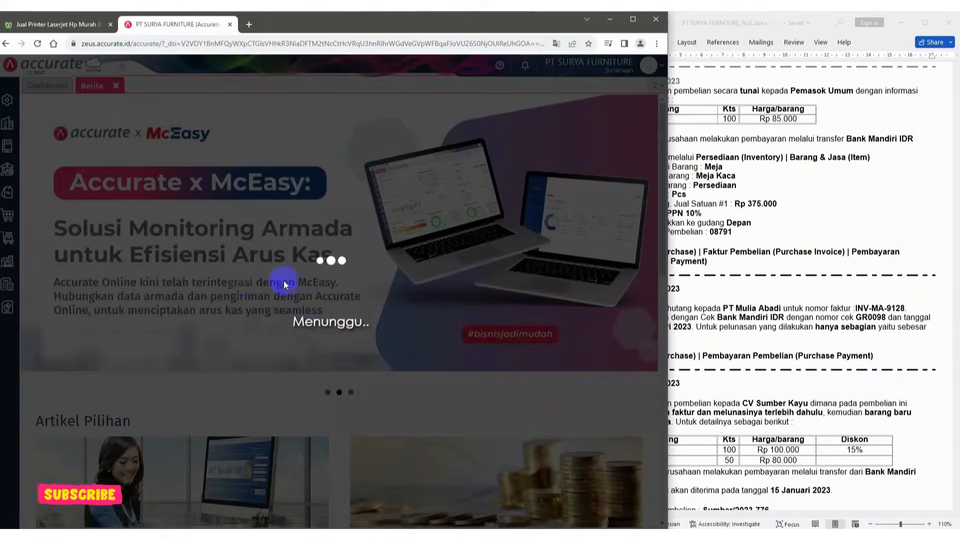
Start a new Barang & Jasa inventory item named Meja Kaca
click(704, 226)
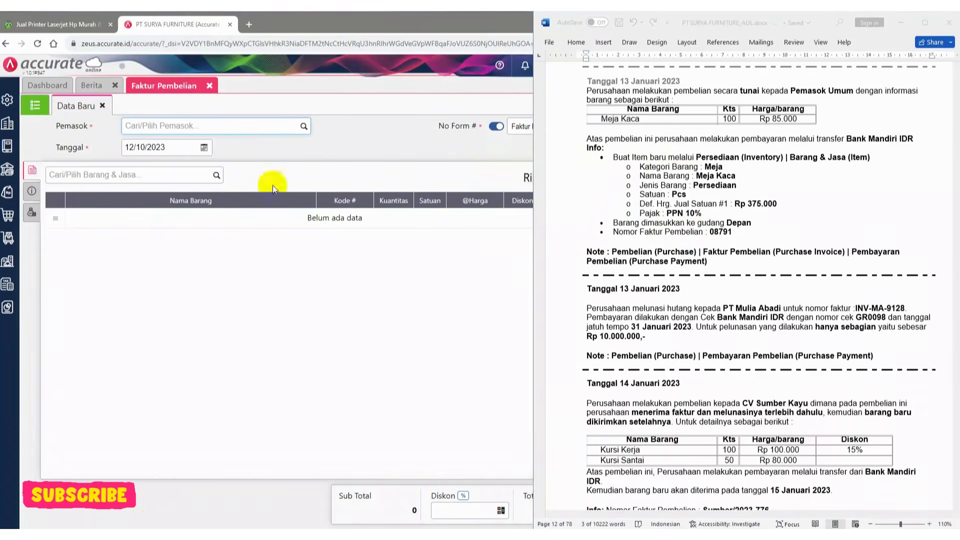
scroll(612, 197, up, 1)
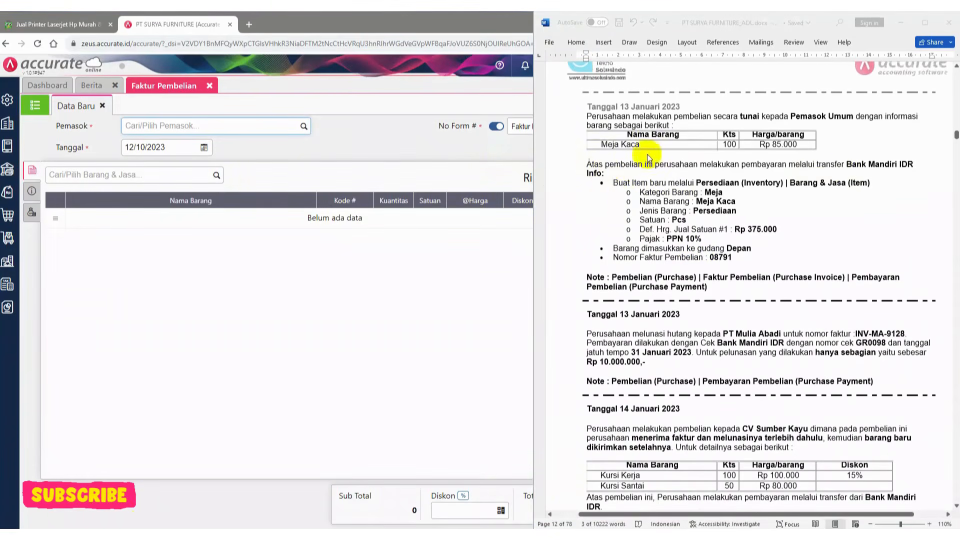
click(621, 145)
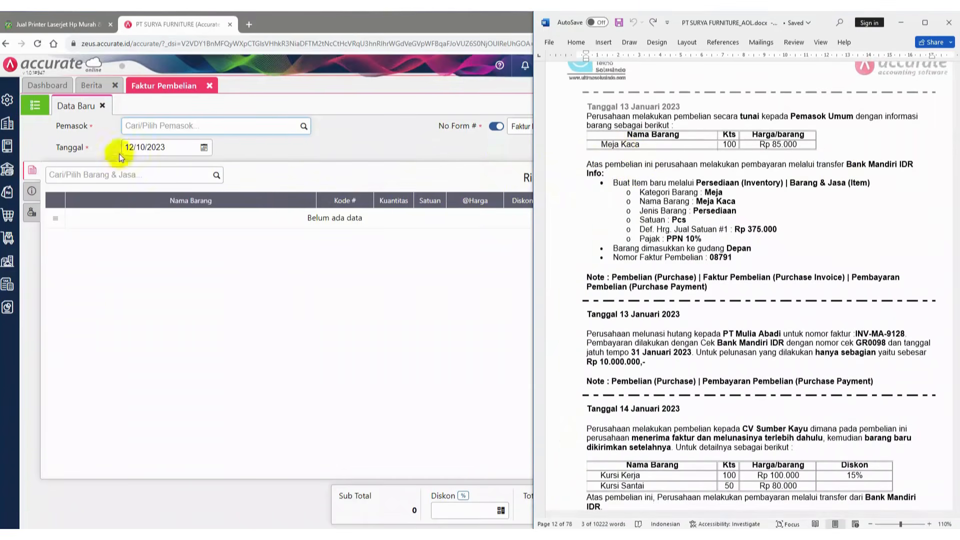
click(8, 239)
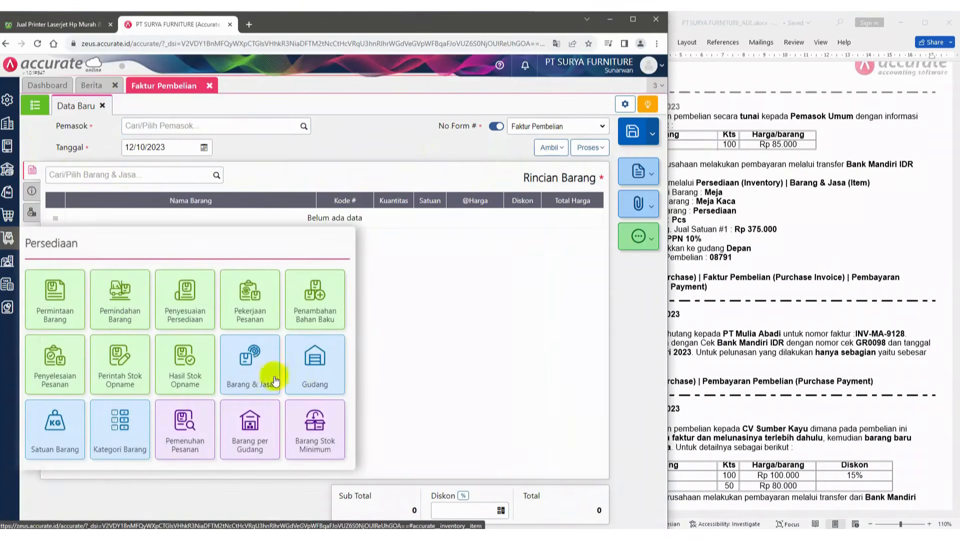
click(254, 369)
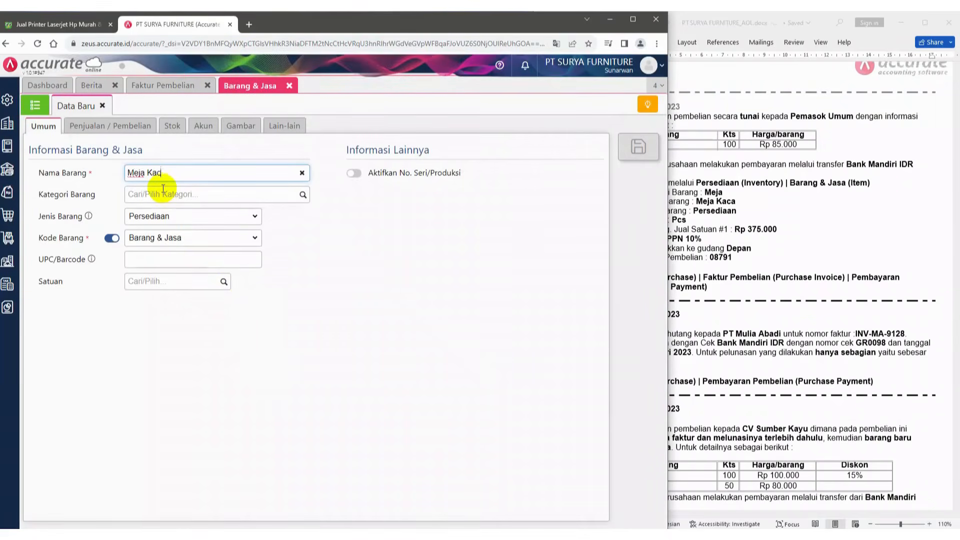
Set the Meja Kaca item's category to Meja and its unit to PCS
click(777, 179)
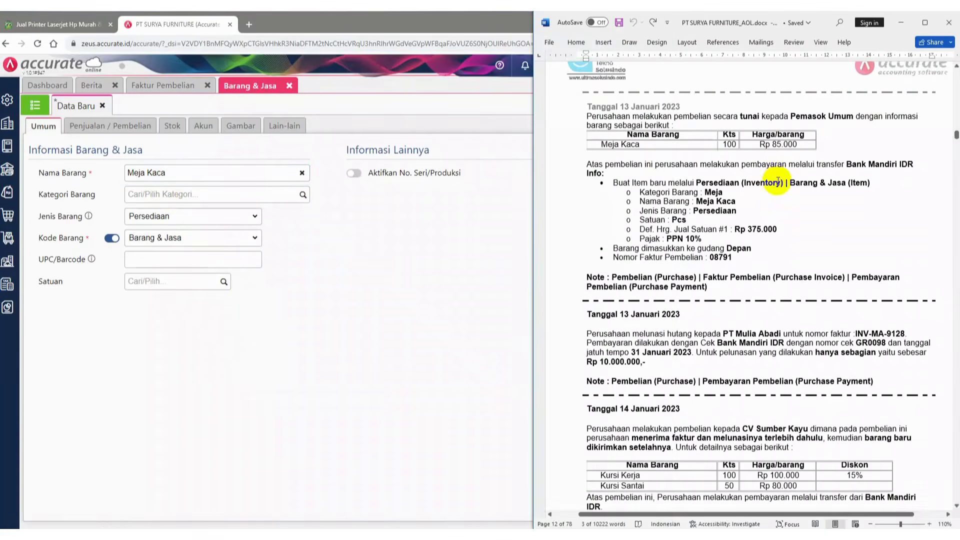
click(306, 196)
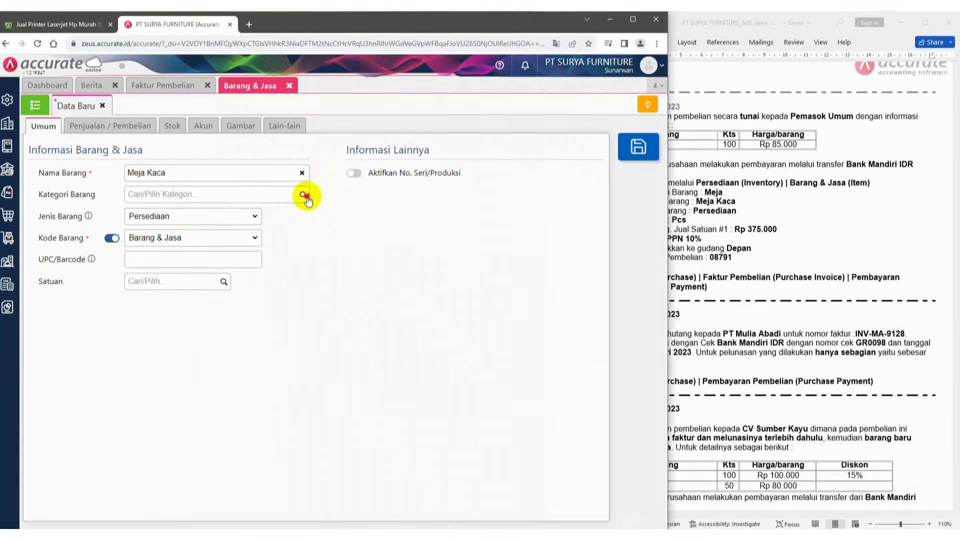
click(190, 231)
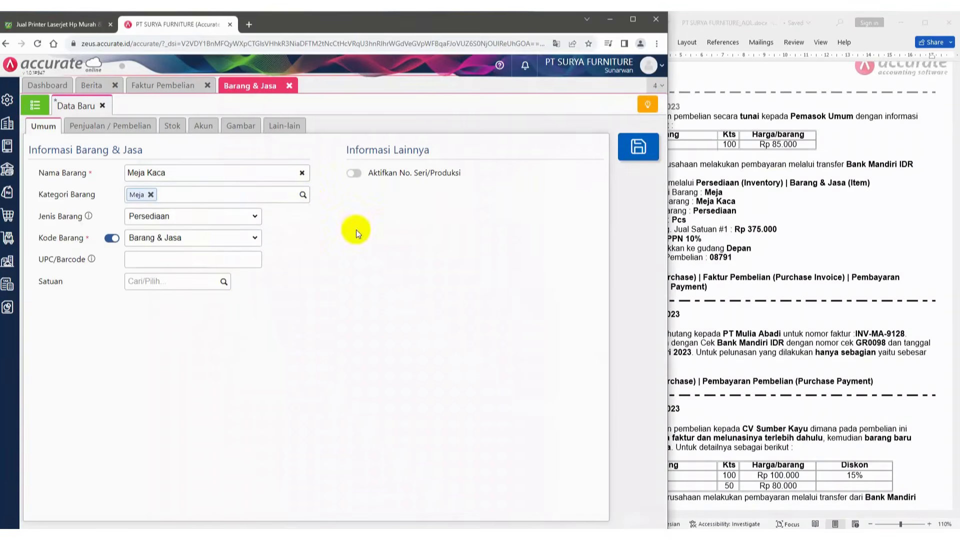
click(759, 250)
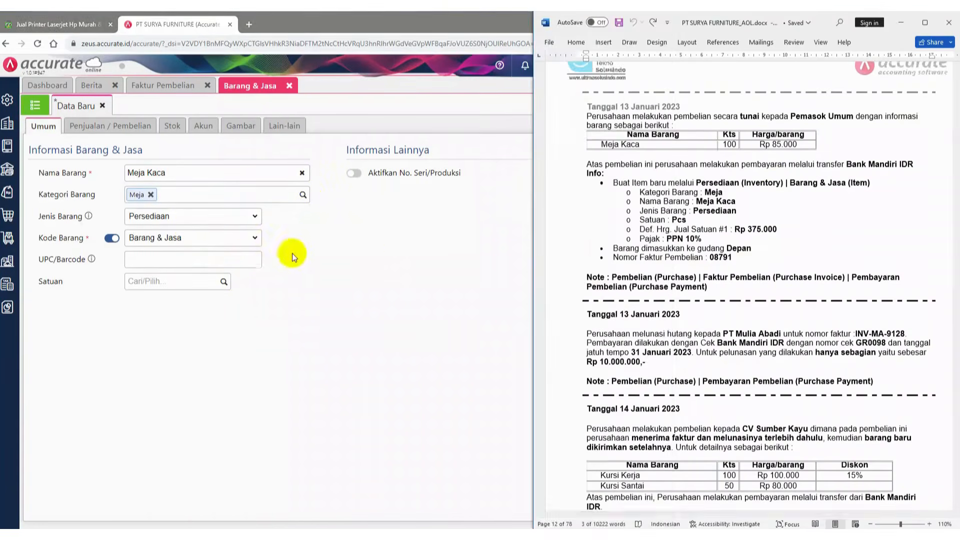
click(210, 281)
click(222, 282)
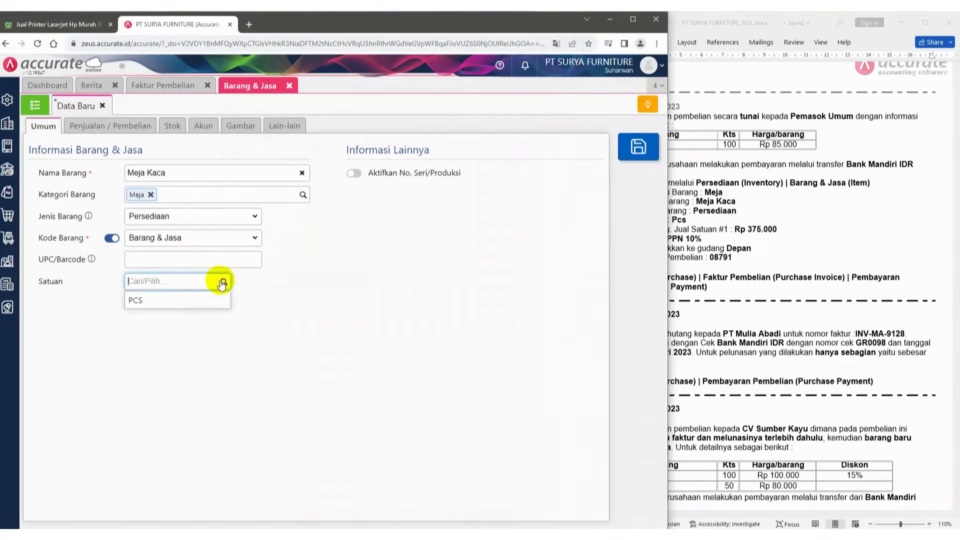
click(157, 299)
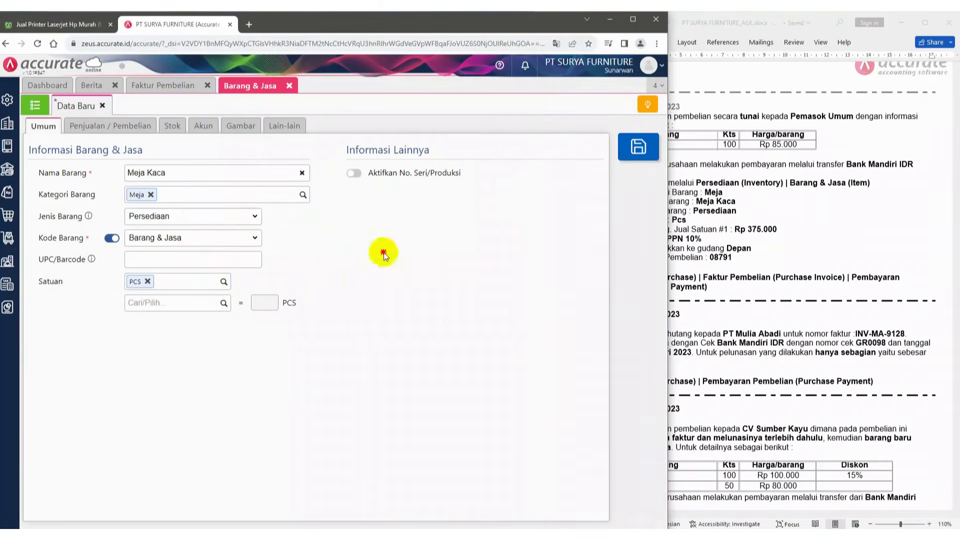
Correct the tax rate in the case document's item details to PPN 11%
click(723, 245)
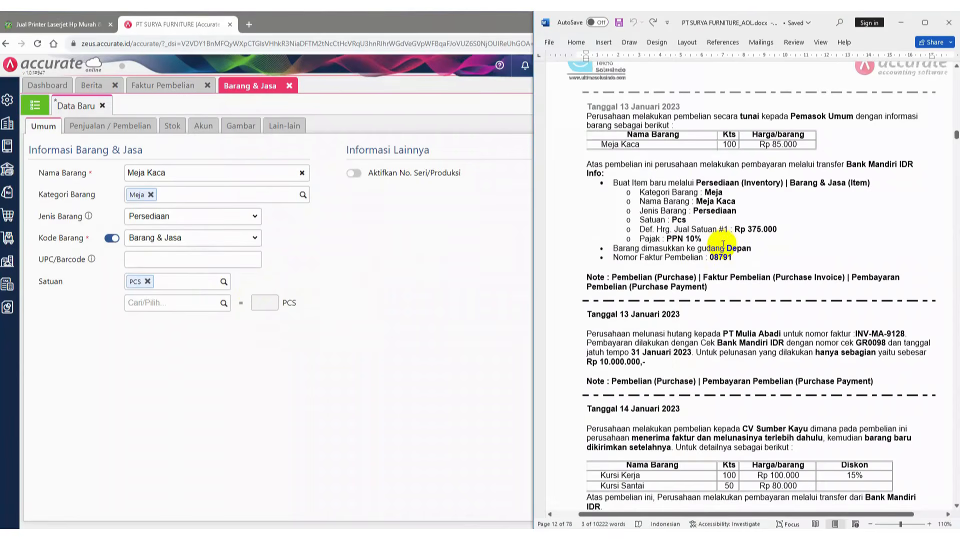
click(694, 237)
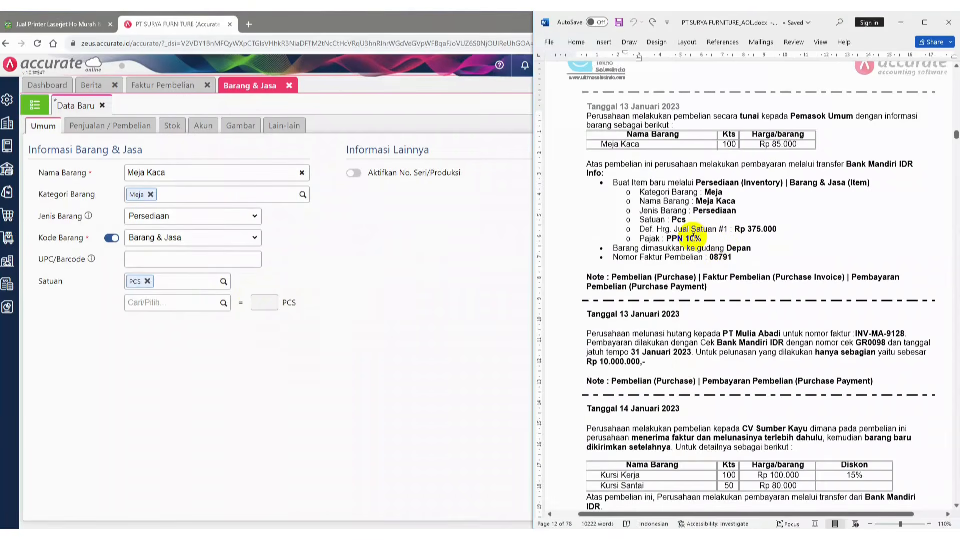
key(BackSpace)
text(1)
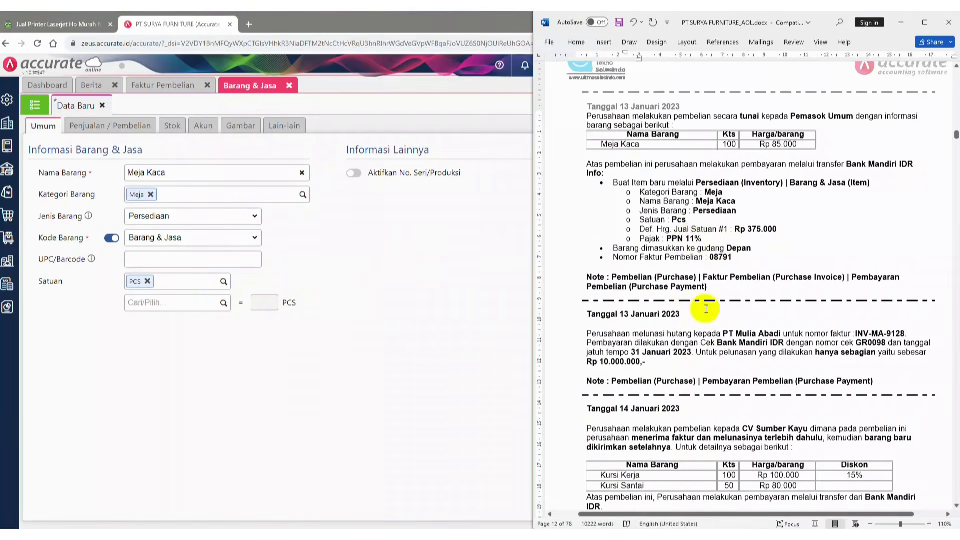
click(526, 520)
click(686, 246)
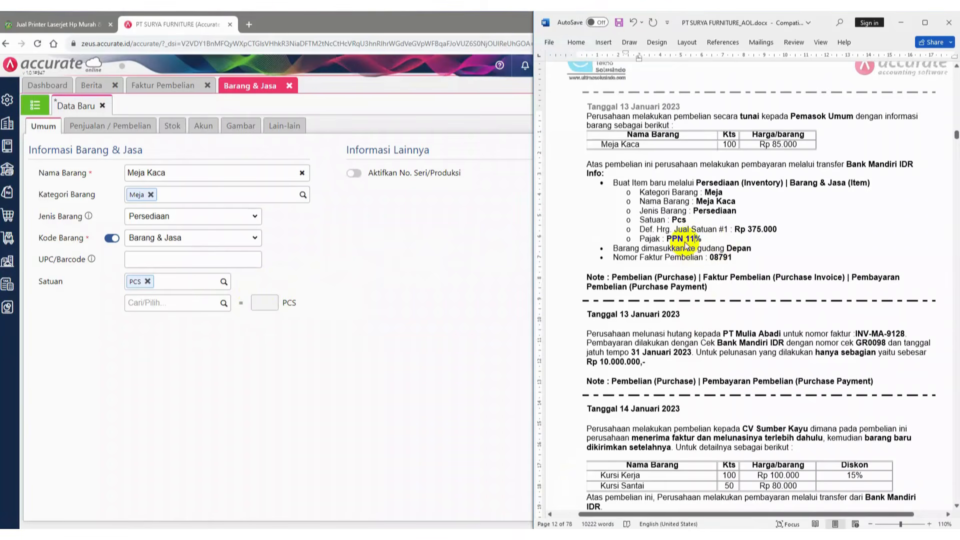
Set the Meja Kaca item's default selling price to 375.000 per PCS and its tax to PPN 11%
click(111, 129)
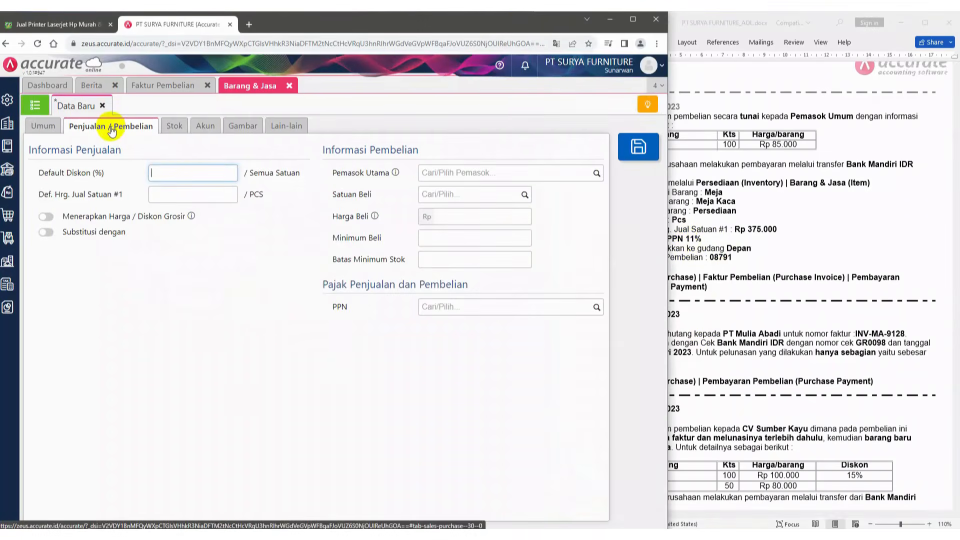
click(738, 235)
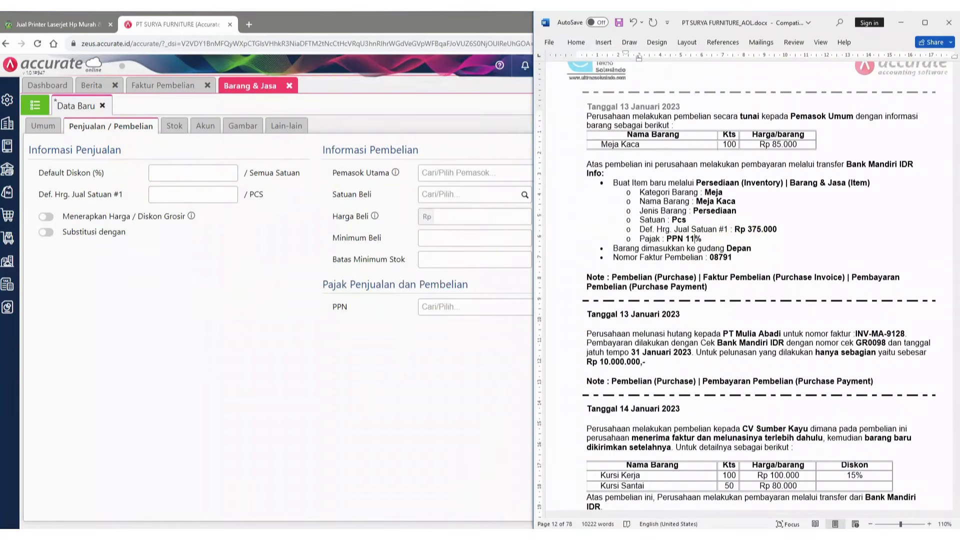
click(171, 196)
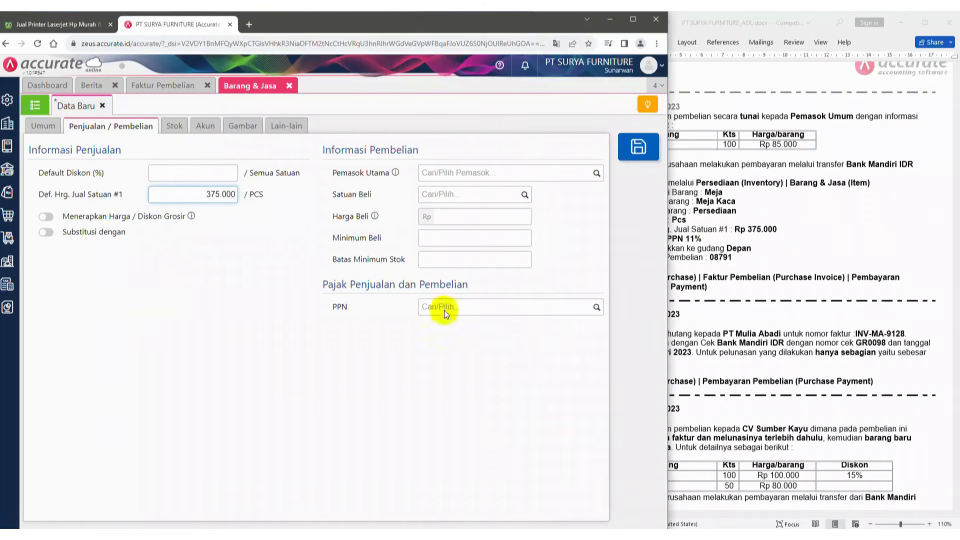
click(596, 309)
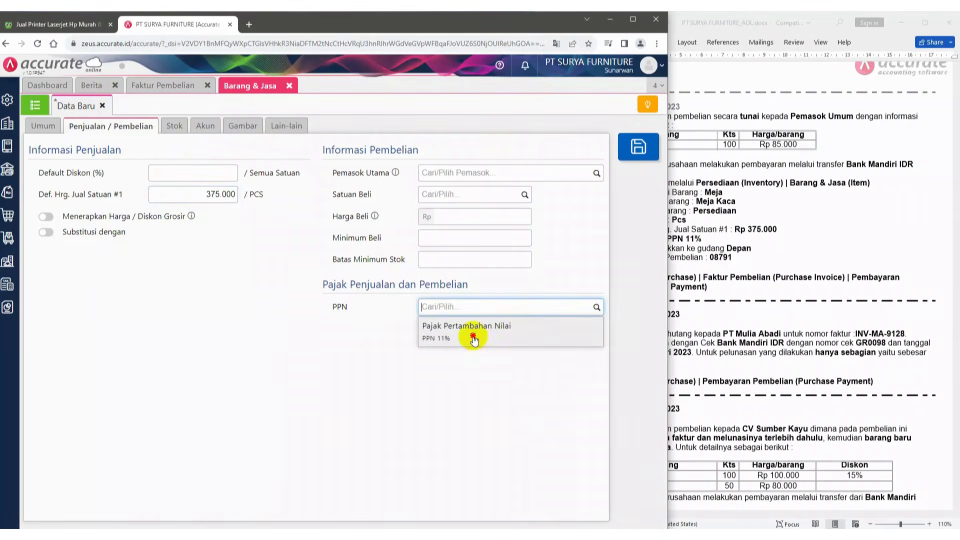
click(473, 340)
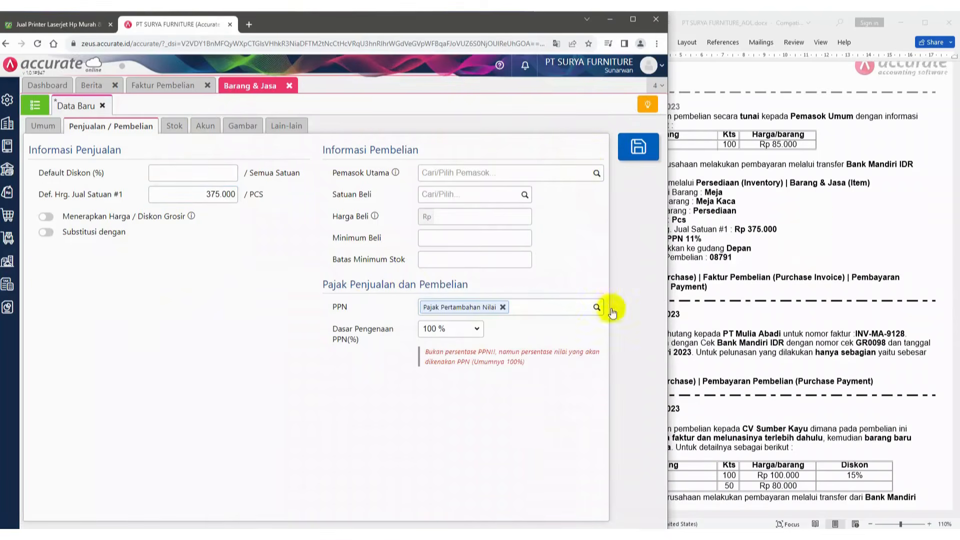
Set the item's purchase price to 85.000
click(757, 263)
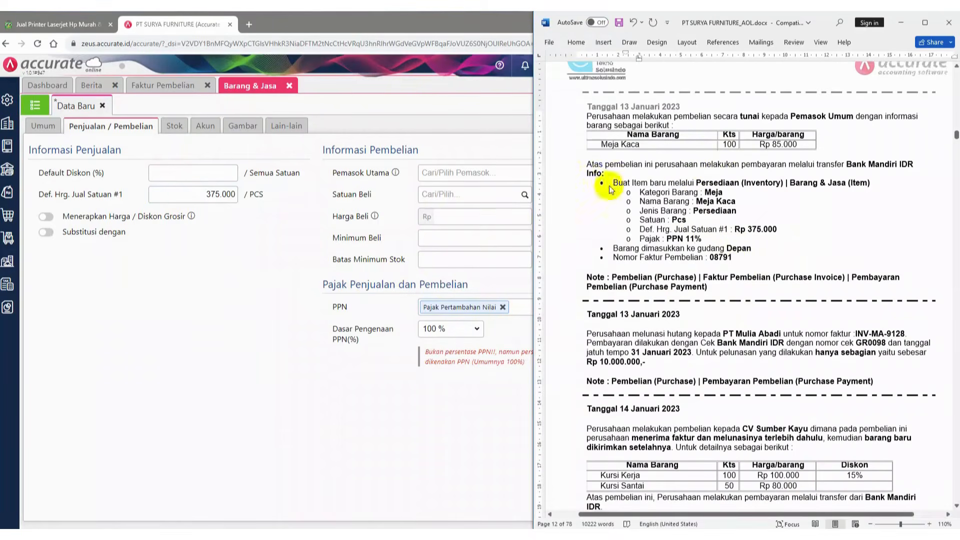
click(445, 219)
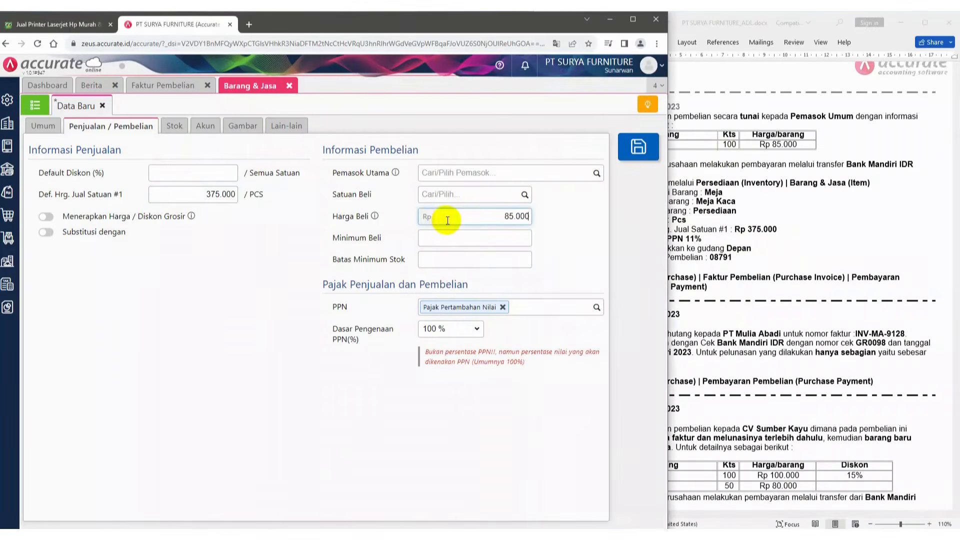
click(737, 252)
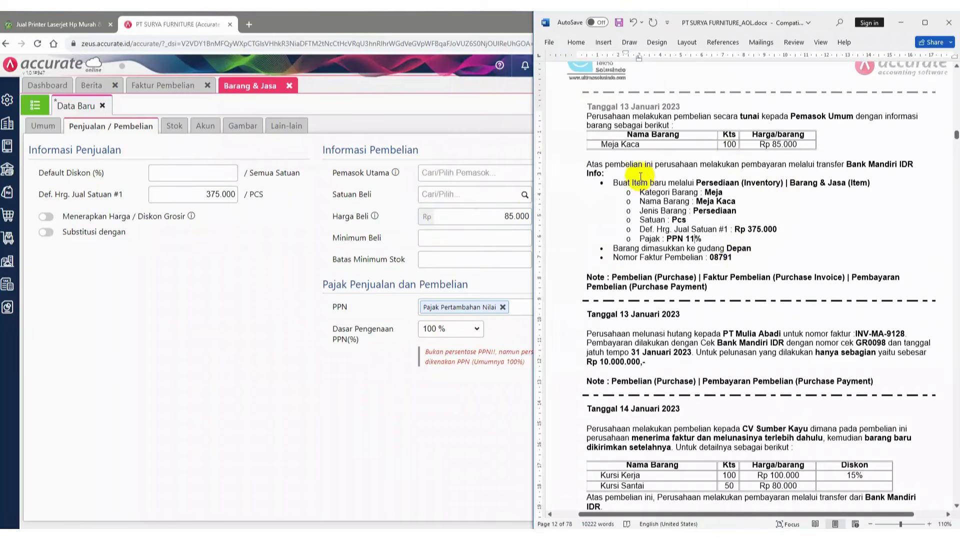
Review the item's remaining tabs, then save the new Meja Kaca item and close the item form
click(173, 124)
click(195, 126)
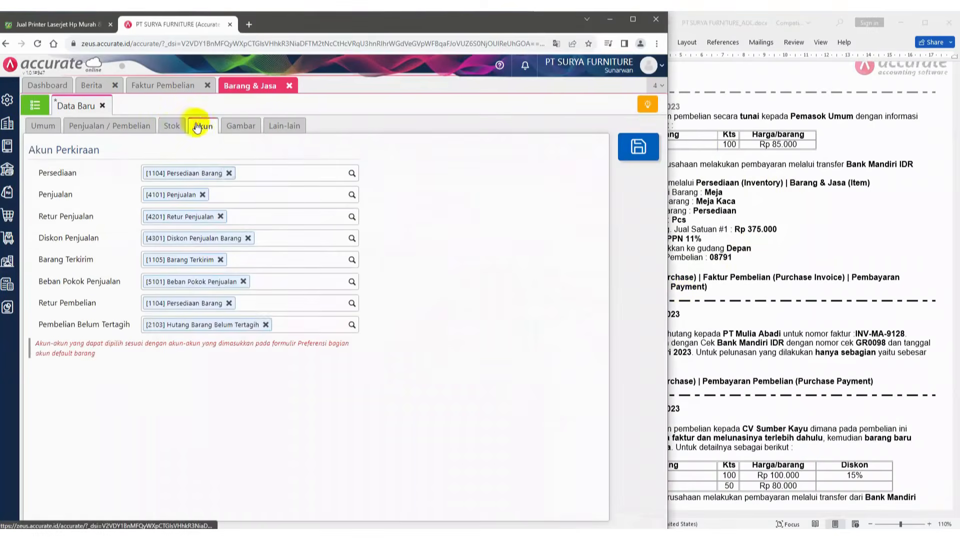
click(230, 126)
click(279, 126)
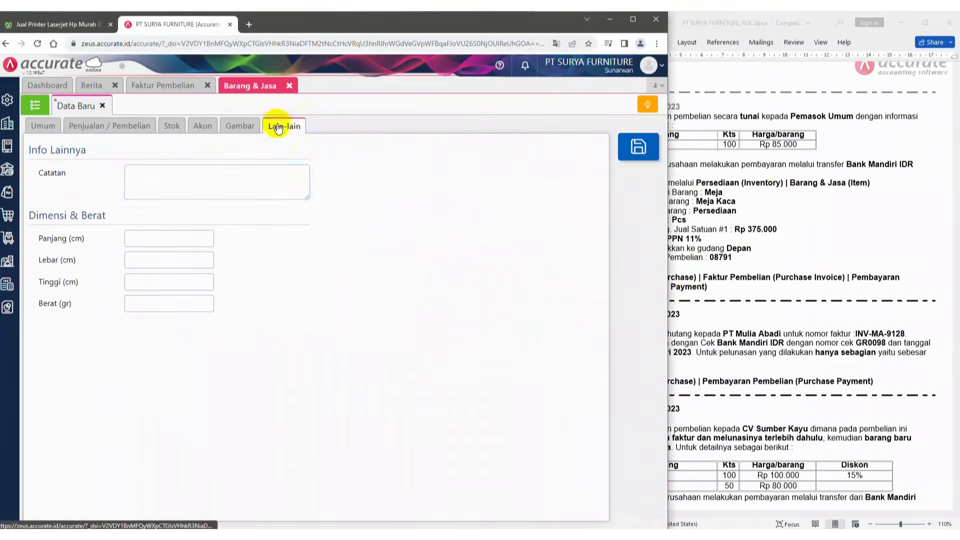
click(102, 127)
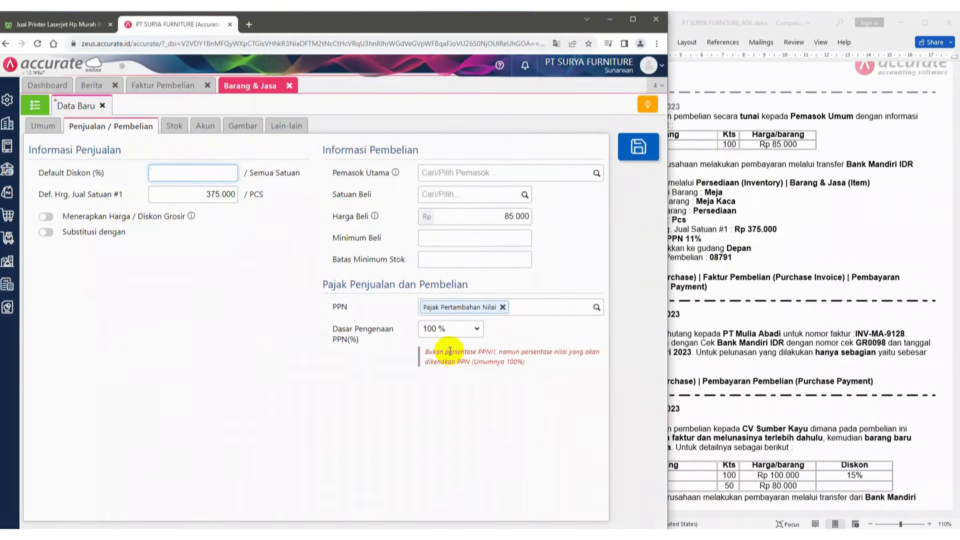
click(42, 126)
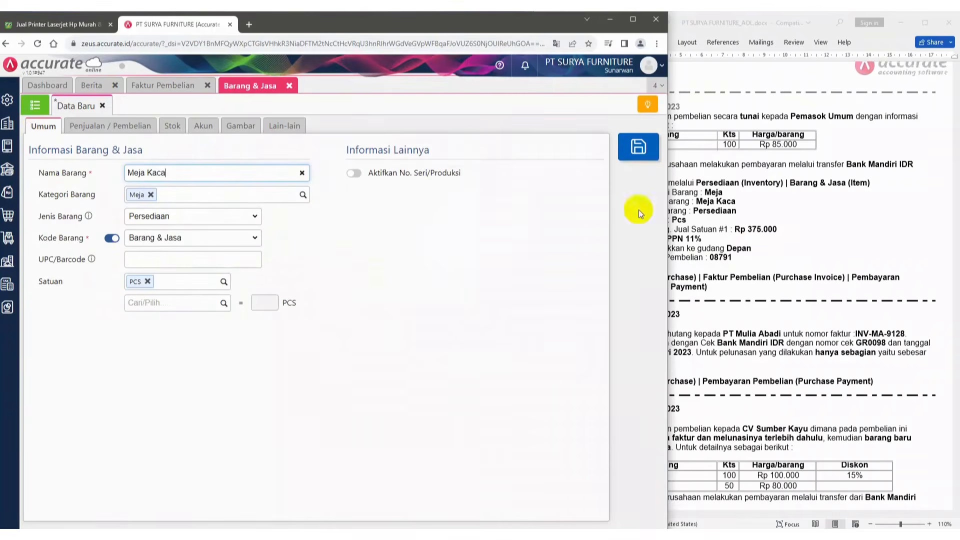
click(640, 149)
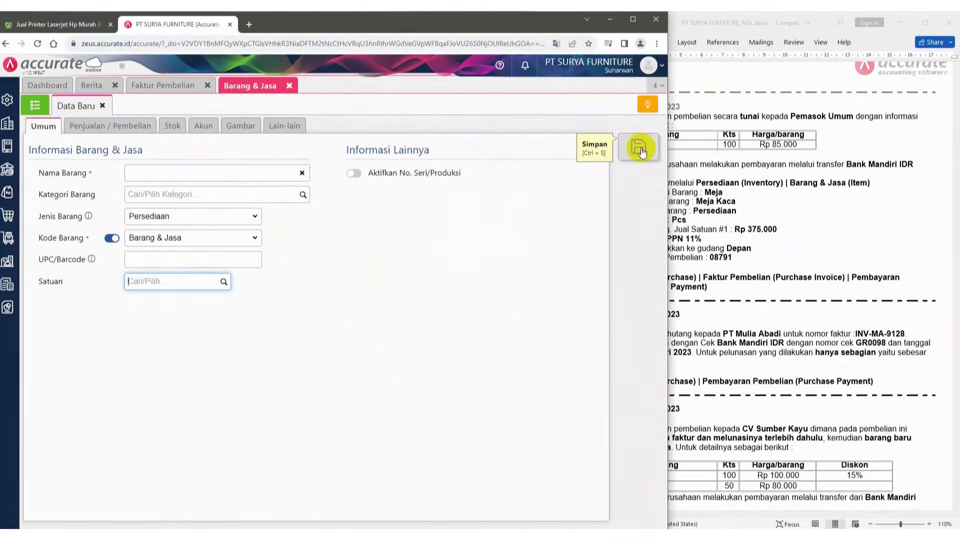
click(289, 88)
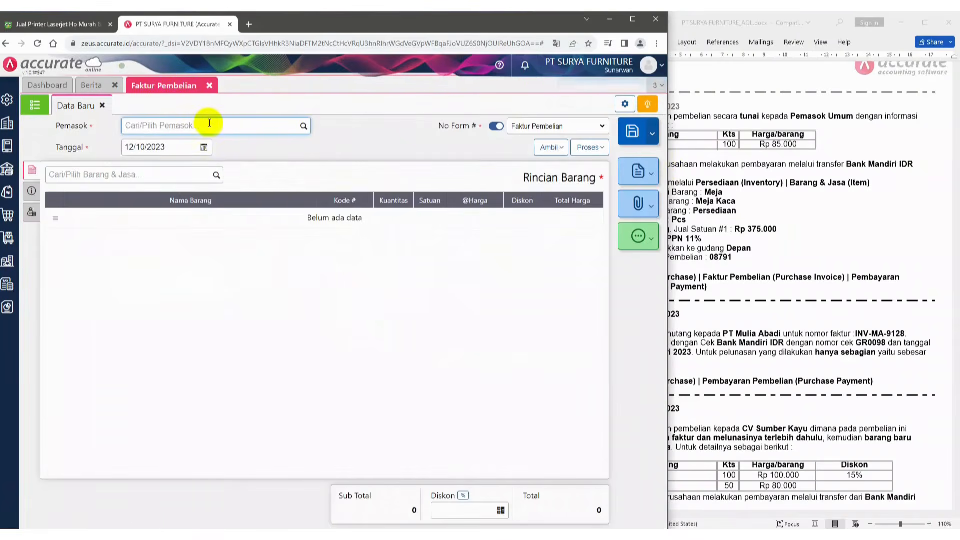
Set the purchase invoice's supplier to Pemasok Umum and its date to 13/01/2023
text(umum)
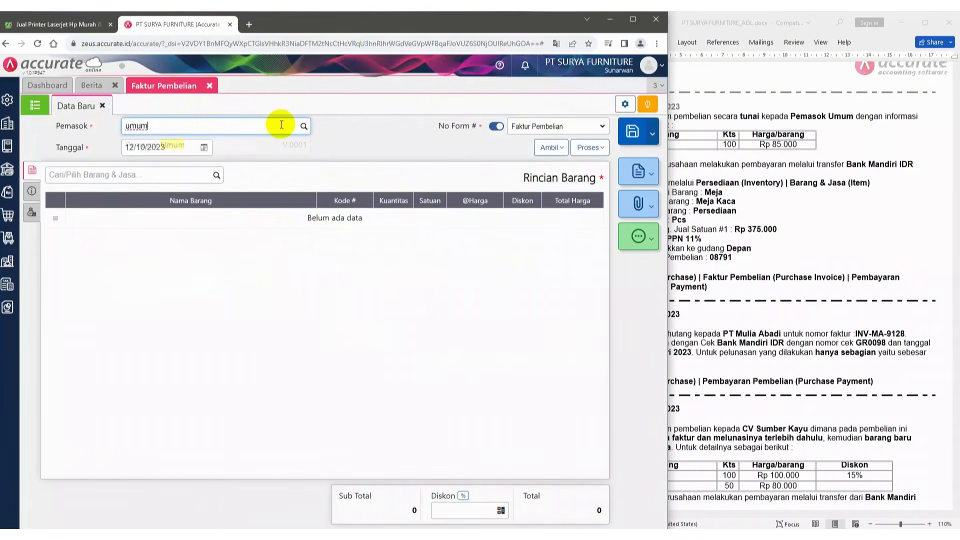
click(192, 144)
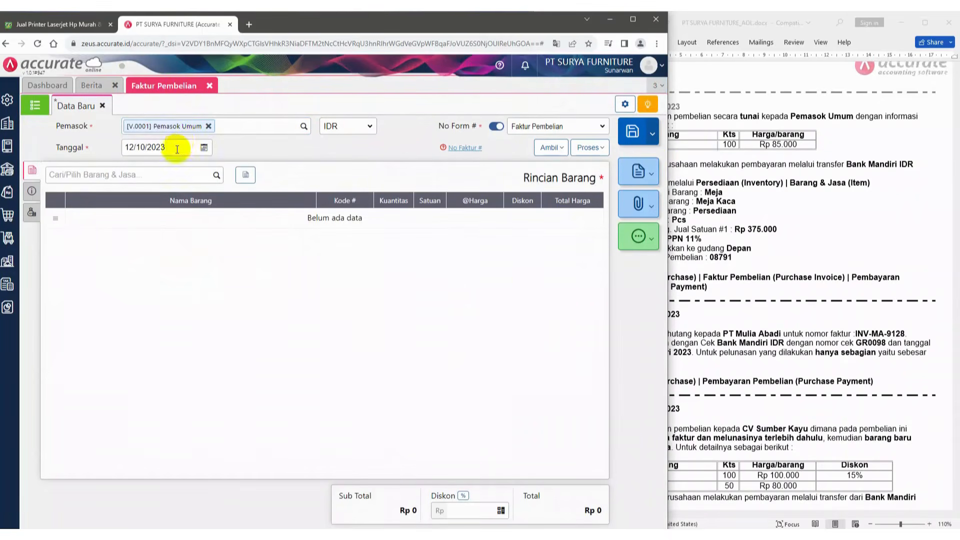
click(177, 149)
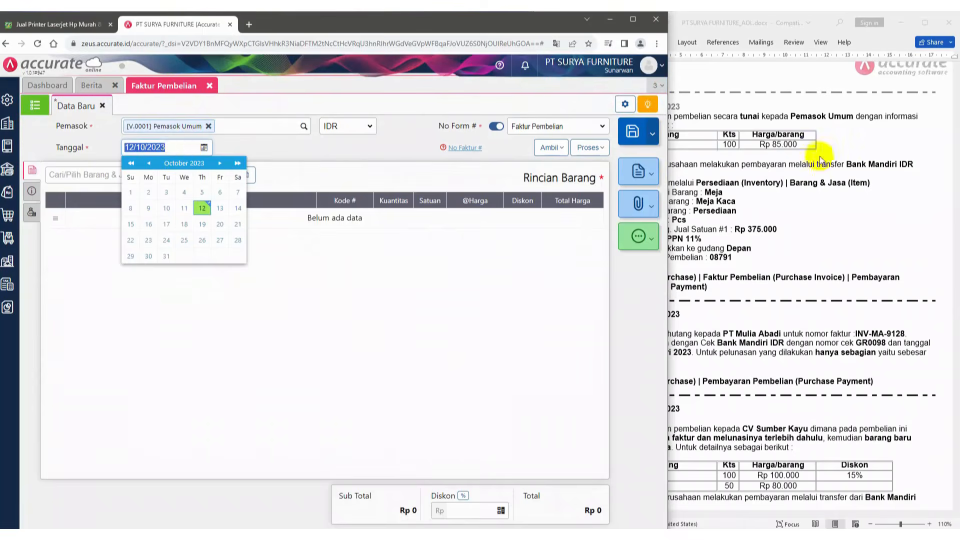
key(alt+Tab)
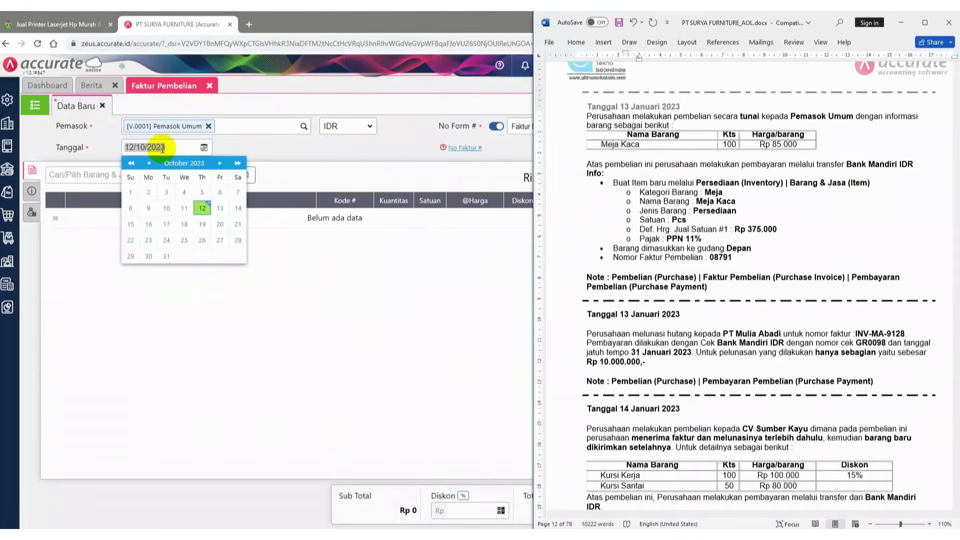
click(161, 148)
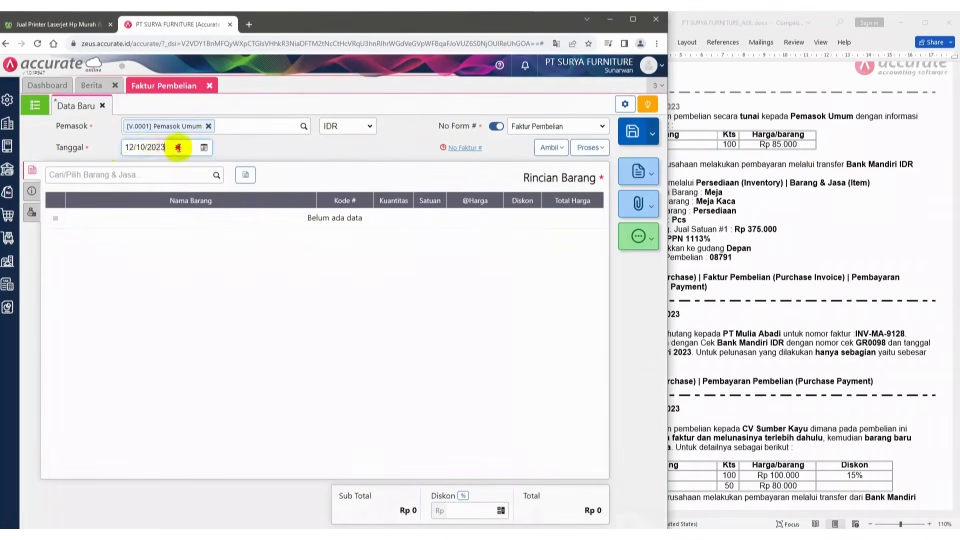
drag(178, 147, 102, 147)
text(1)
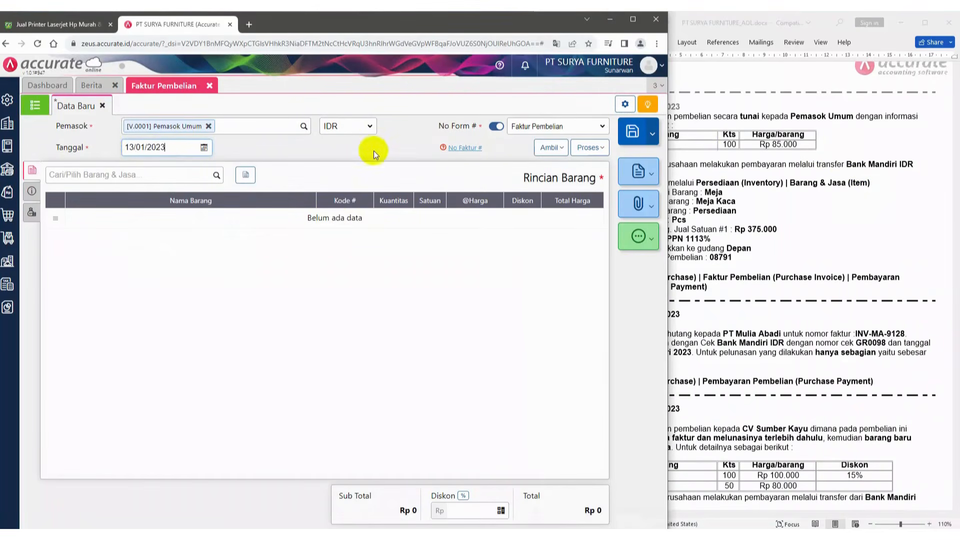
Add Meja Kaca to the invoice with a quantity of 100 at 85.000 each
click(216, 176)
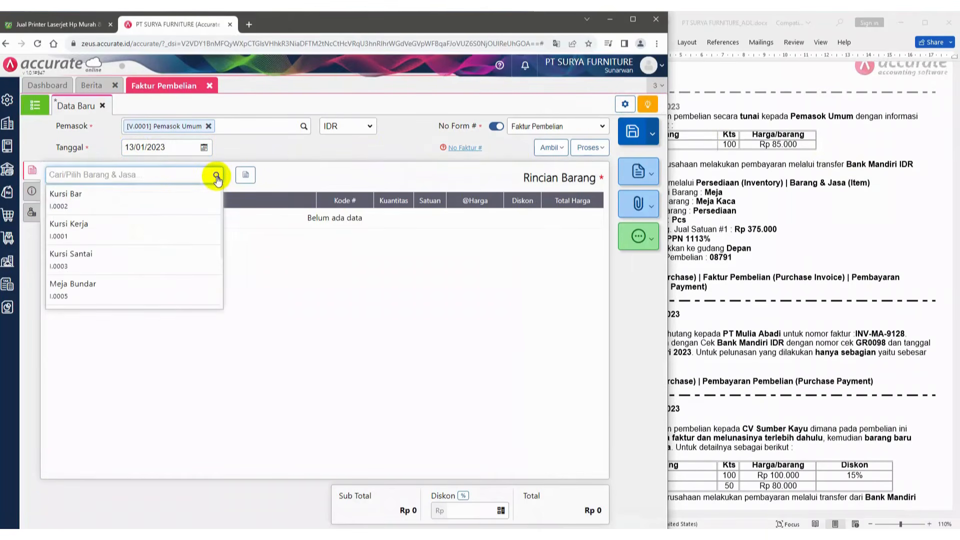
text(meja)
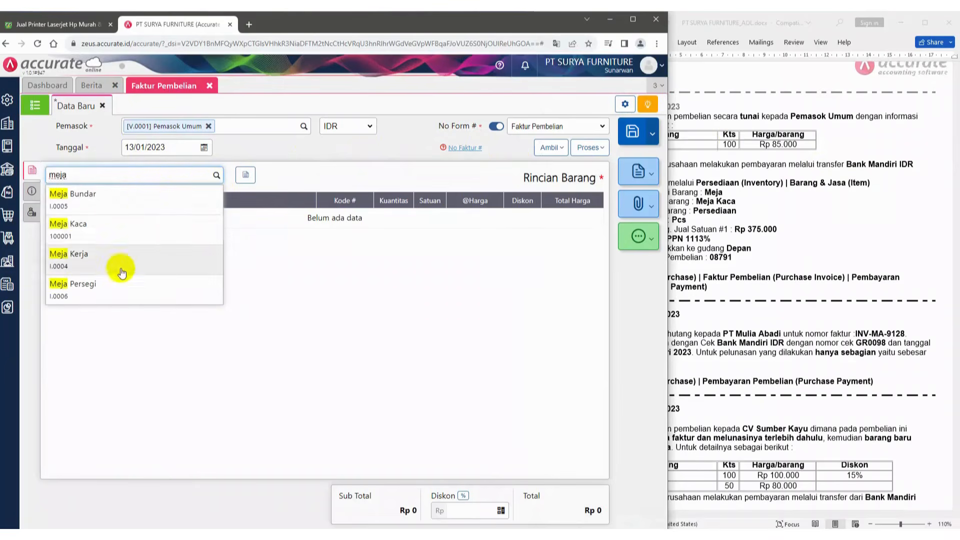
click(96, 235)
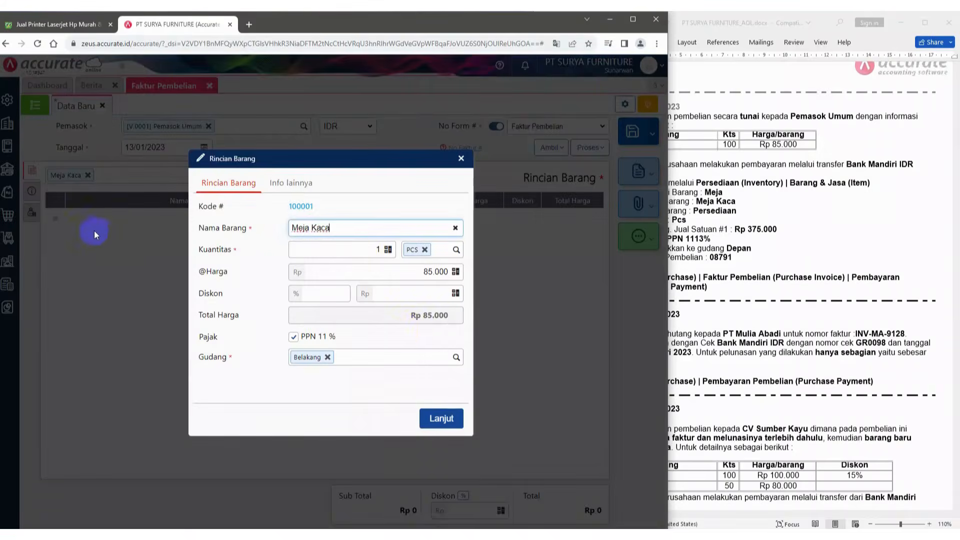
click(363, 250)
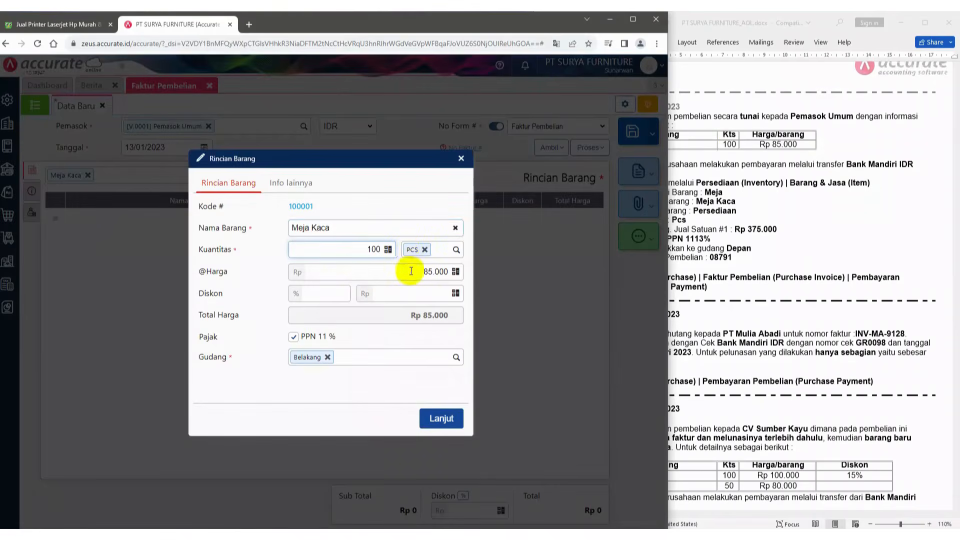
click(382, 272)
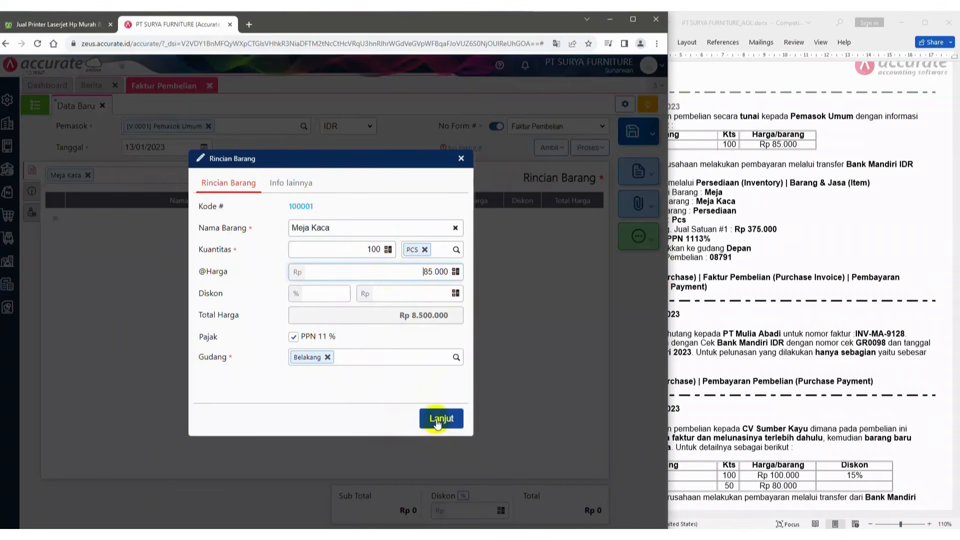
Change the Meja Kaca line's warehouse to Depan and confirm the item details
click(761, 256)
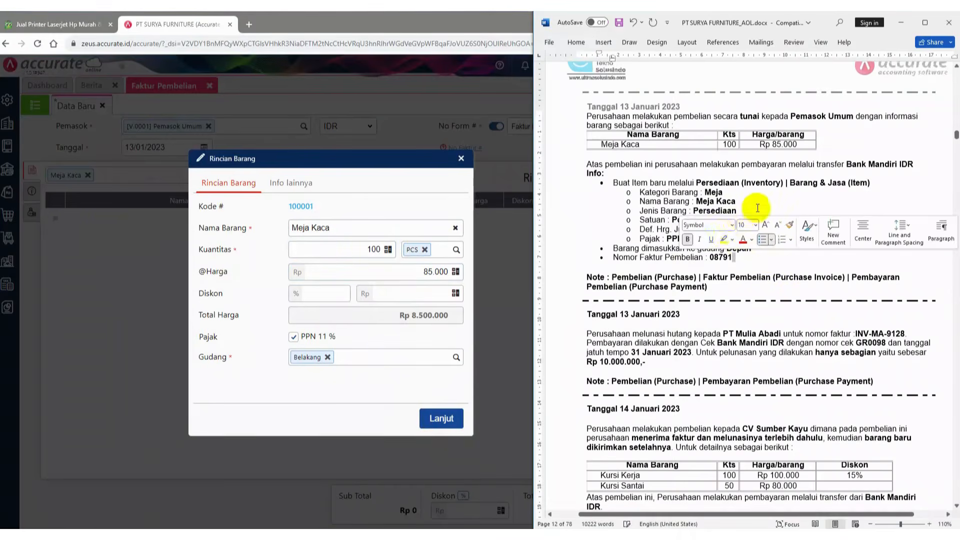
click(703, 193)
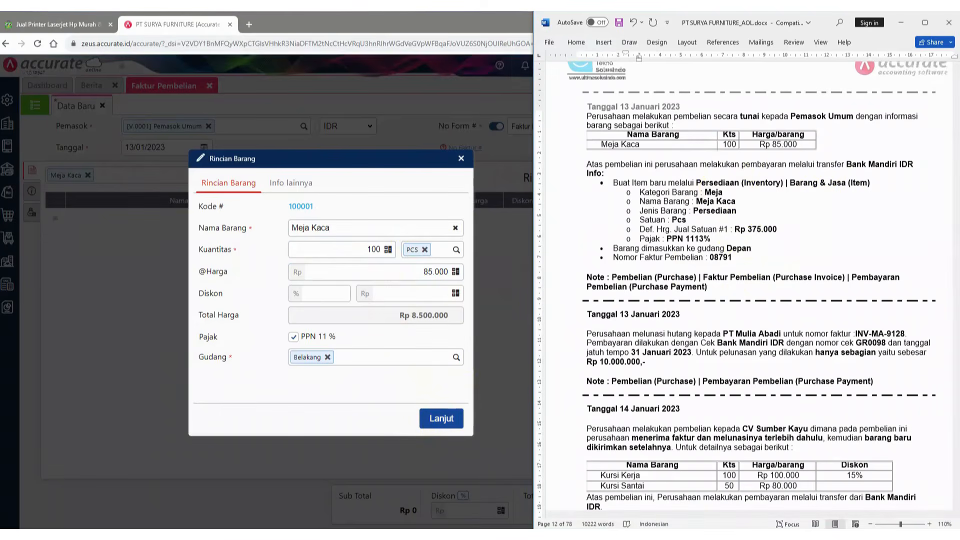
click(428, 382)
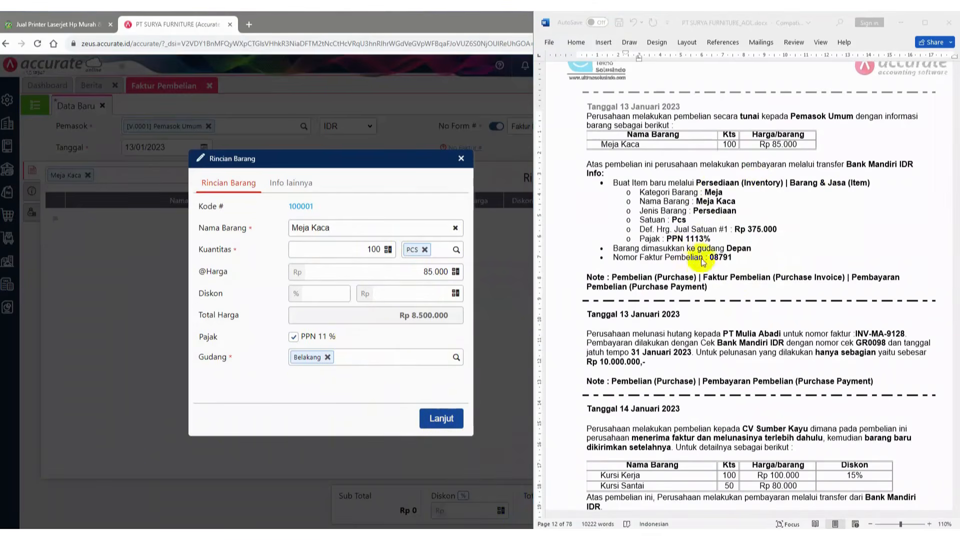
click(327, 357)
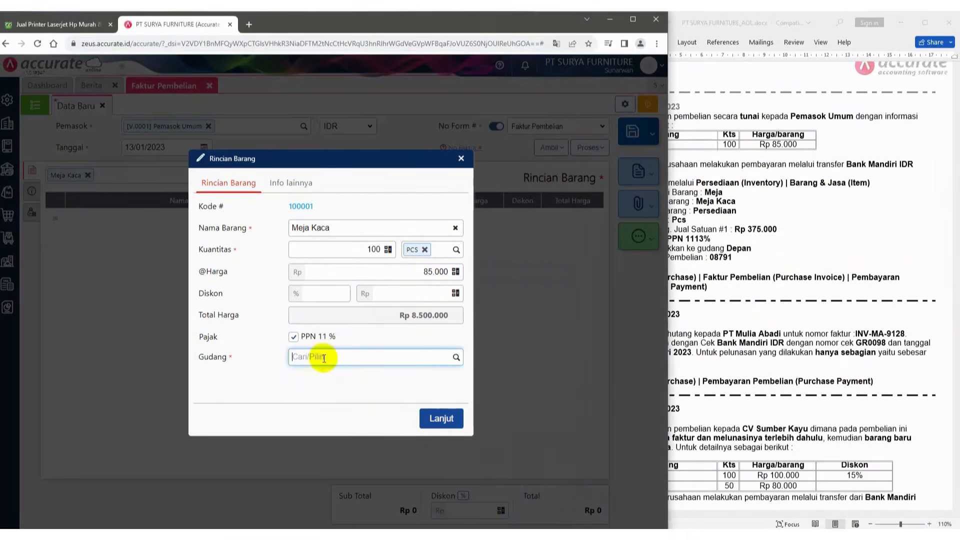
text(depan)
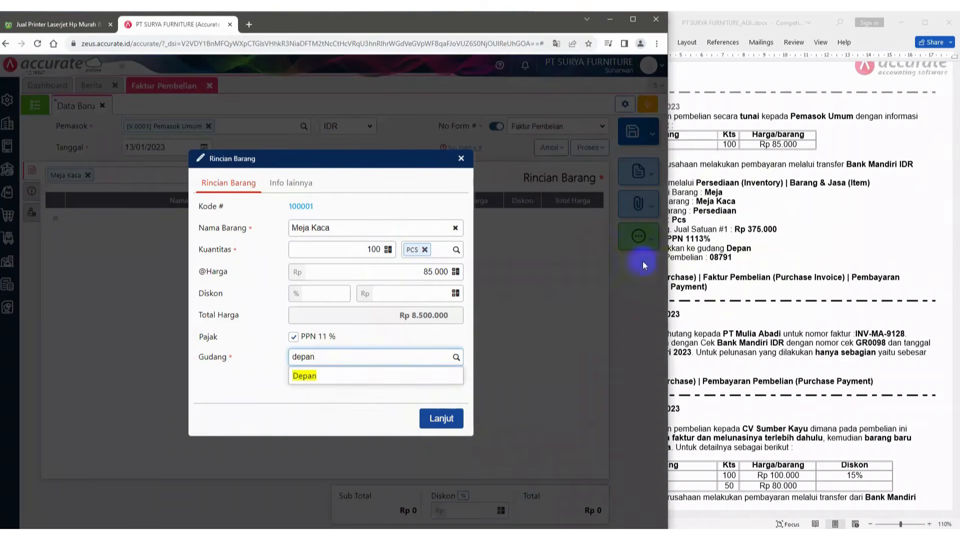
click(336, 377)
click(446, 421)
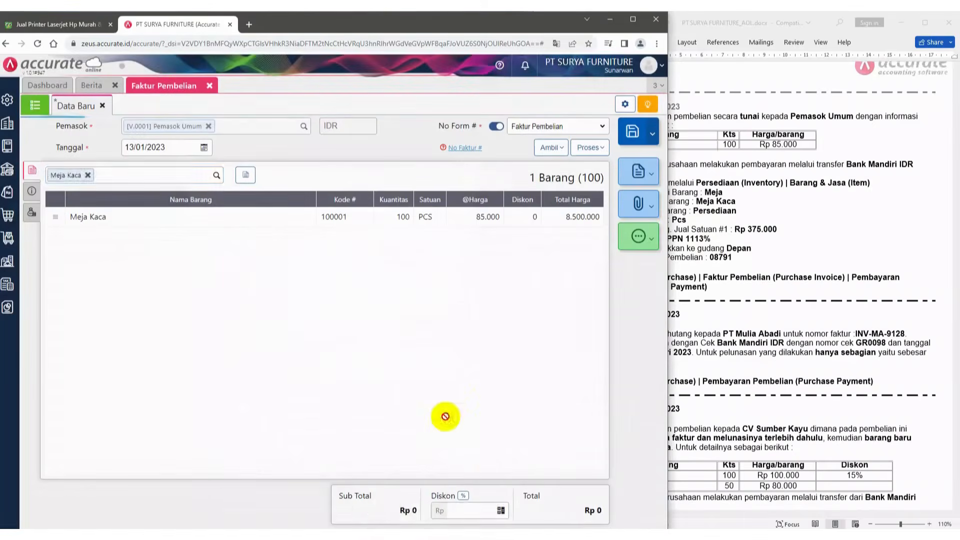
Enter invoice number 08791 in the purchase invoice's additional information, checking the case document
click(31, 193)
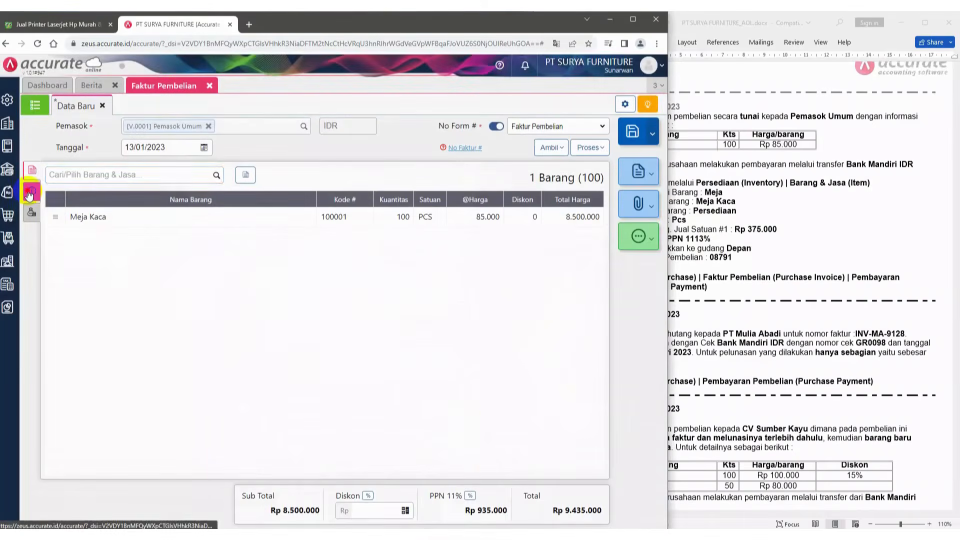
click(833, 189)
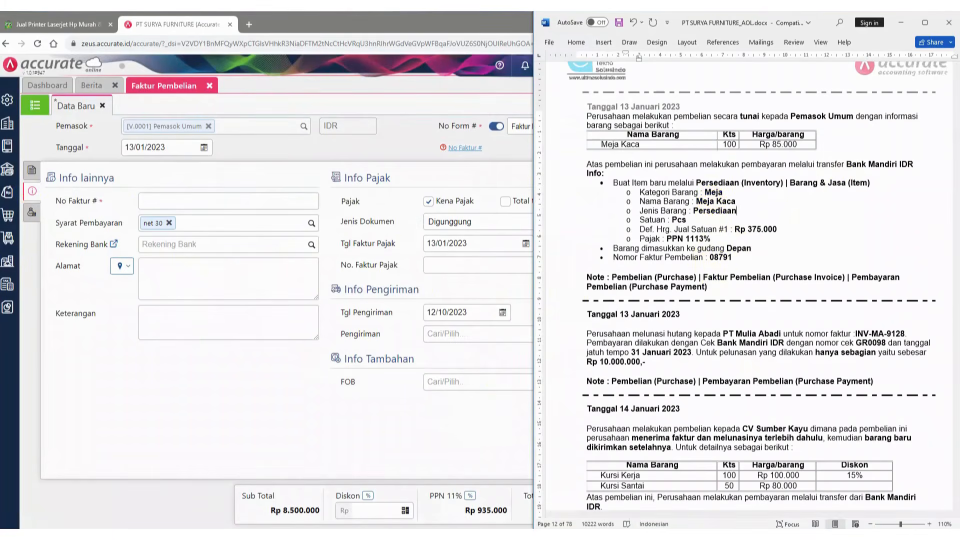
click(810, 534)
click(223, 200)
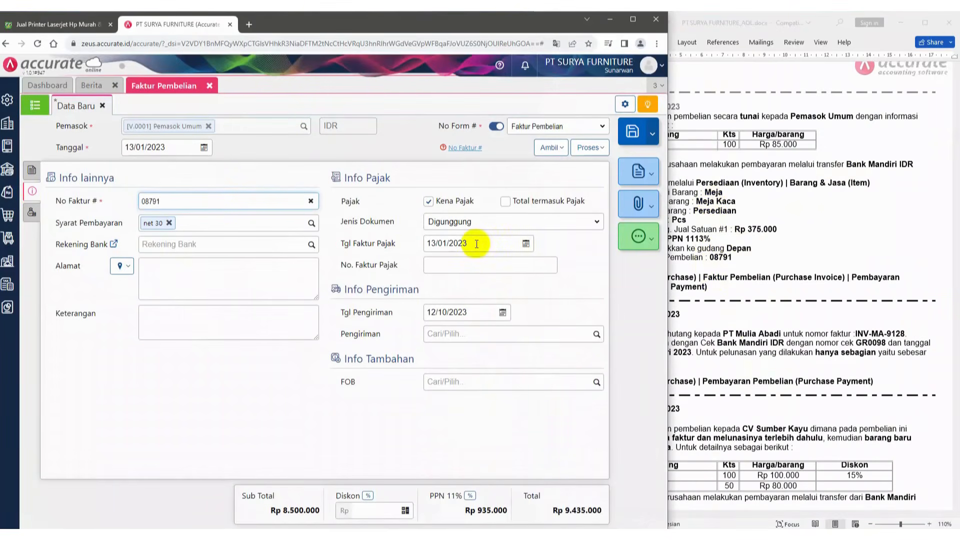
Set the invoice's shipping date to 13/01/2023 and fill in the supplier's saved Kelapa Gading Utara address
click(476, 312)
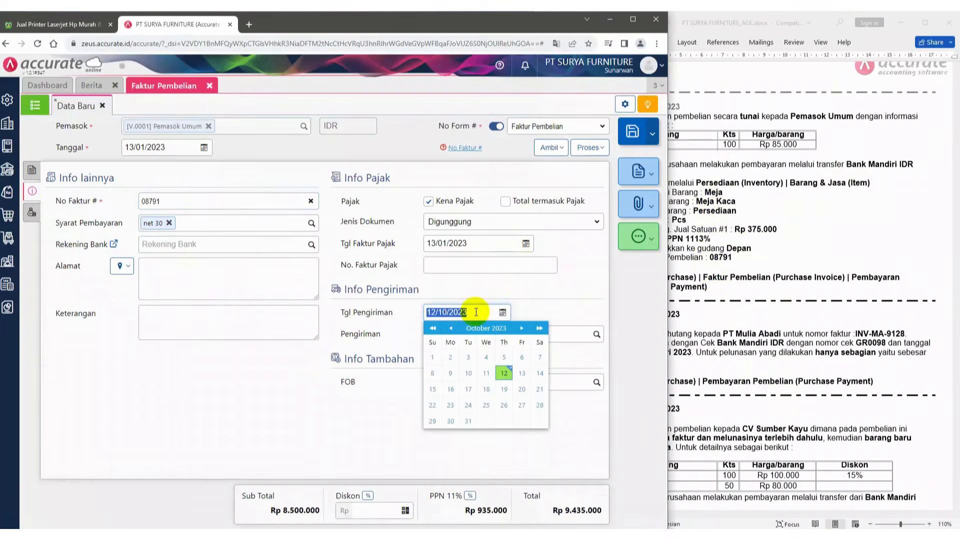
text(1)
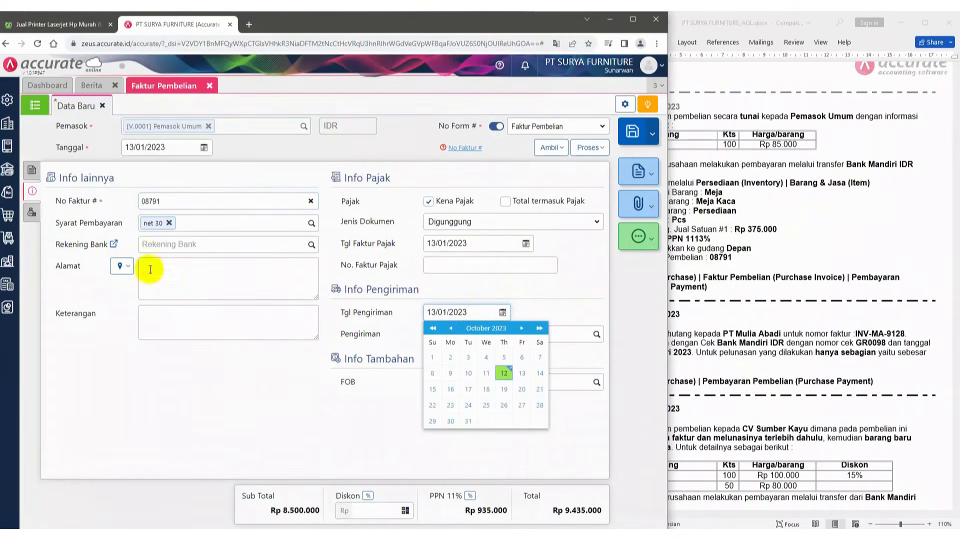
click(130, 266)
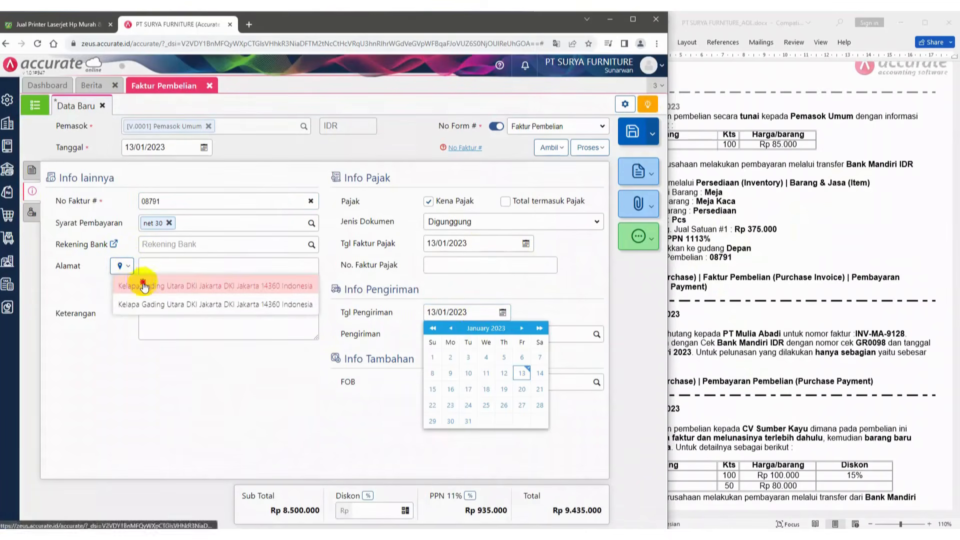
click(143, 281)
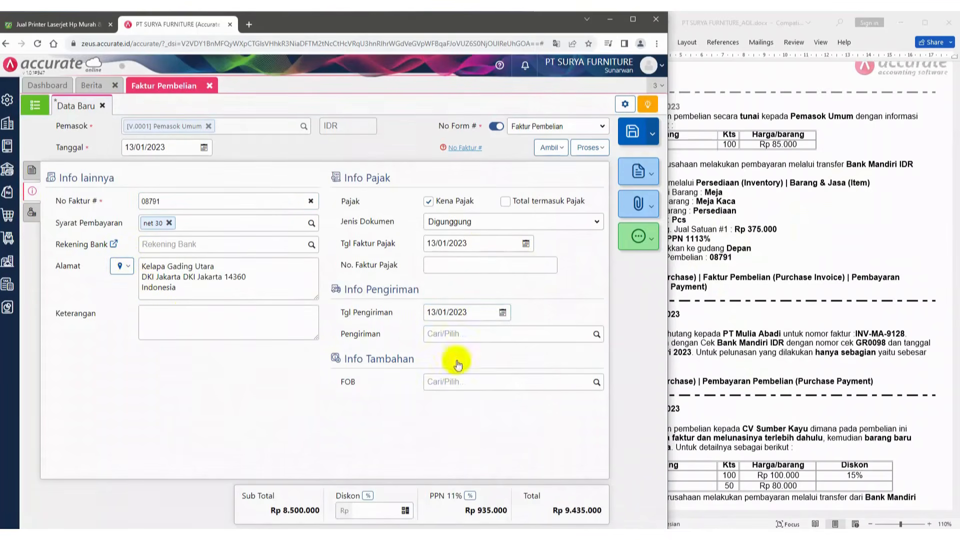
Enter the invoice description Pembelian Meja Kaca (barang baru) and return to the item lines
click(162, 320)
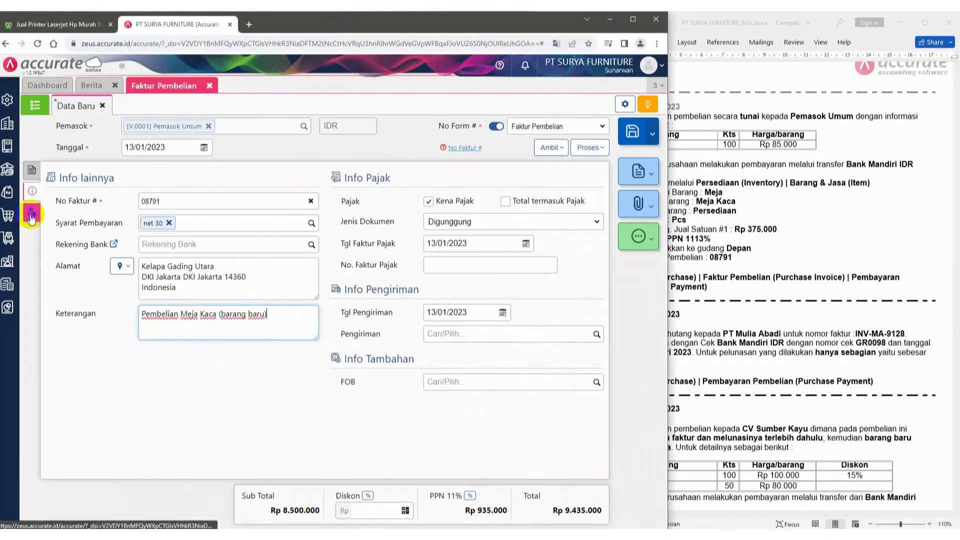
click(798, 184)
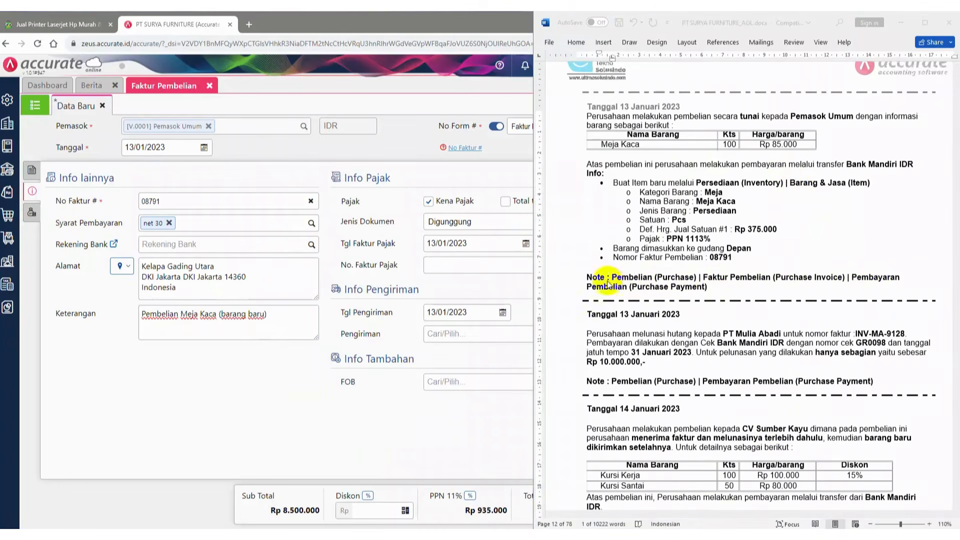
scroll(679, 267, up, 1)
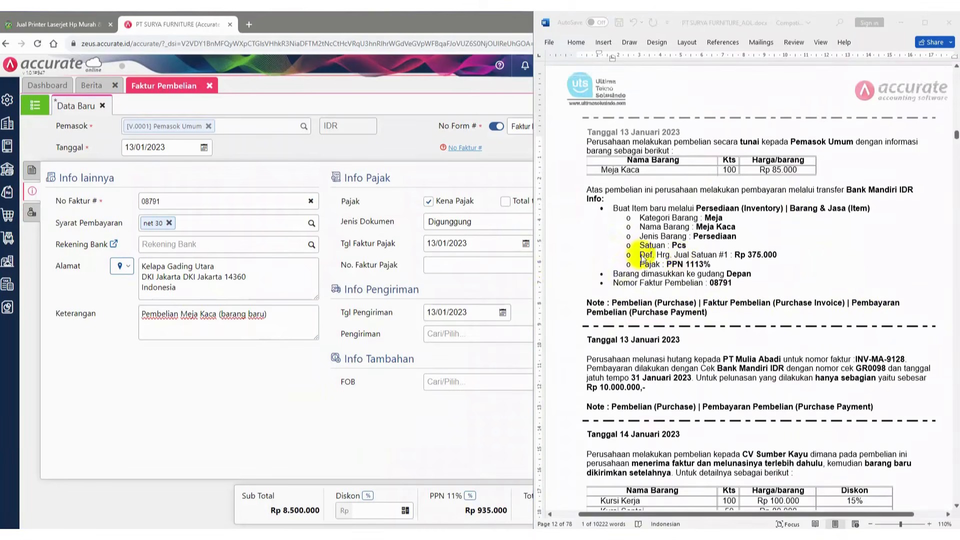
click(30, 172)
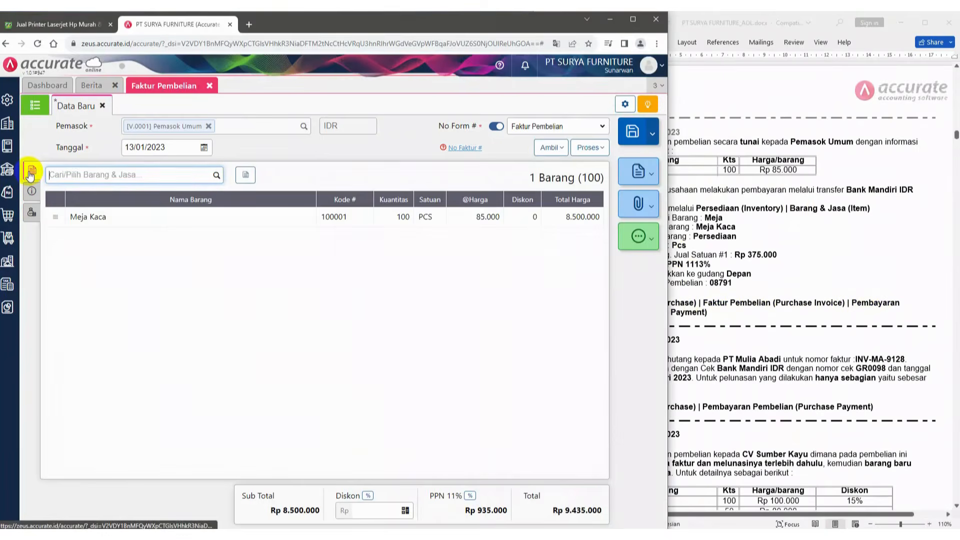
Create a purchase payment from this invoice and choose Bank Mandiri IDR as the paying bank
click(591, 147)
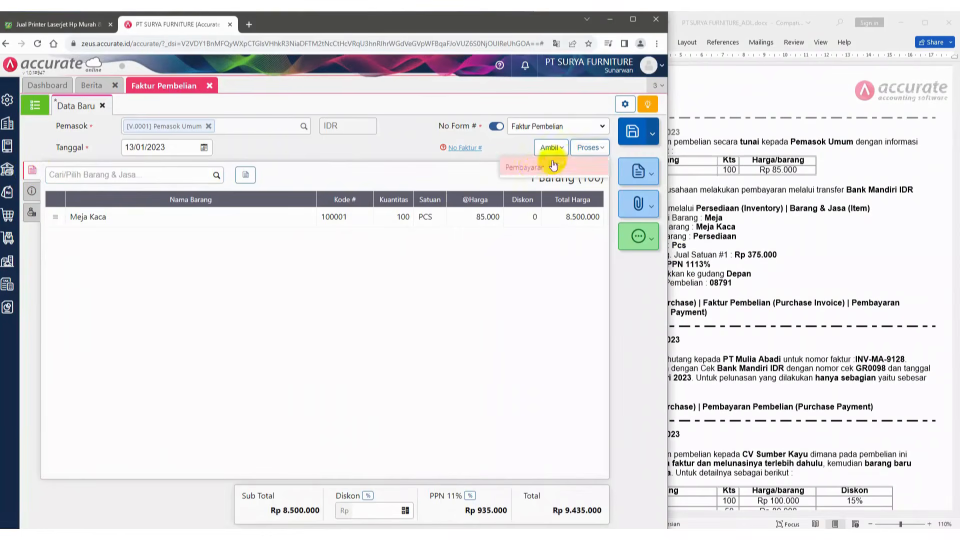
click(532, 167)
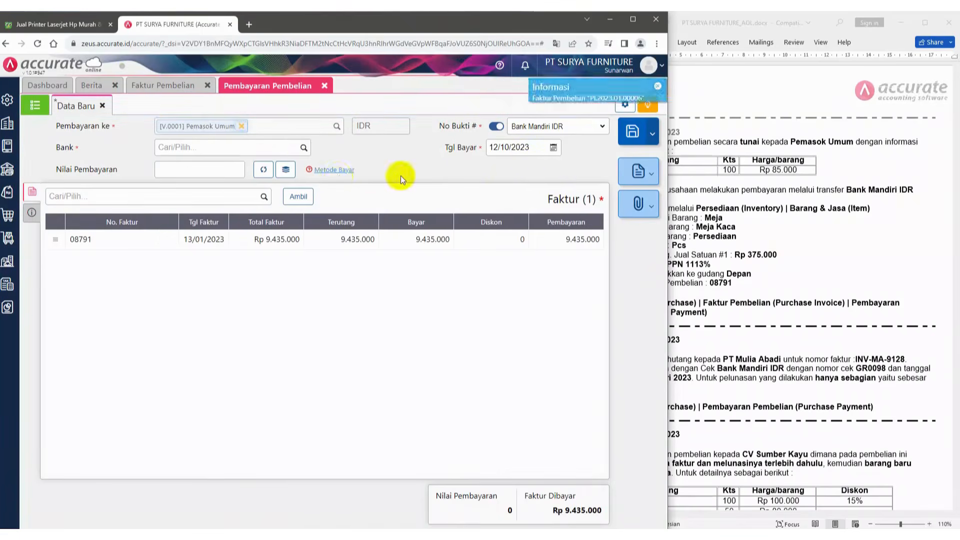
click(303, 150)
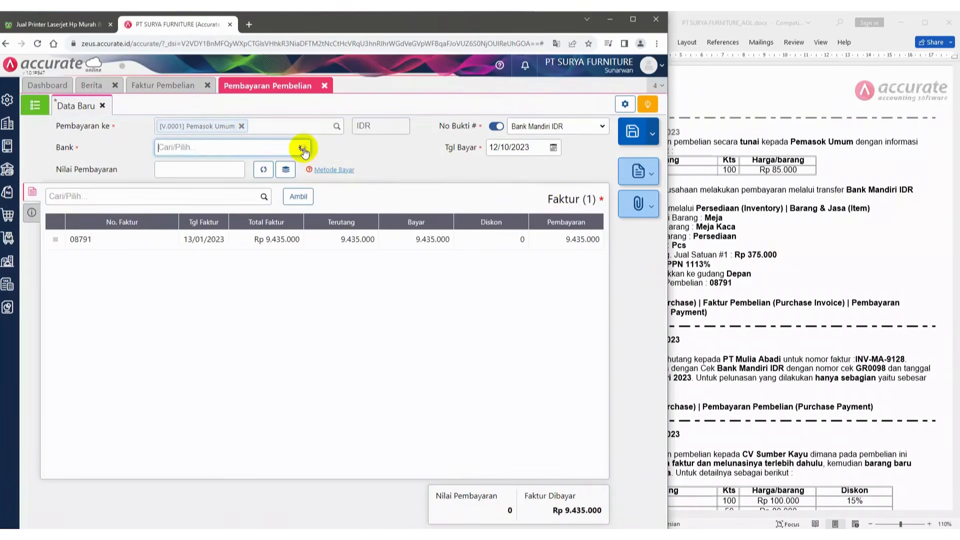
click(233, 233)
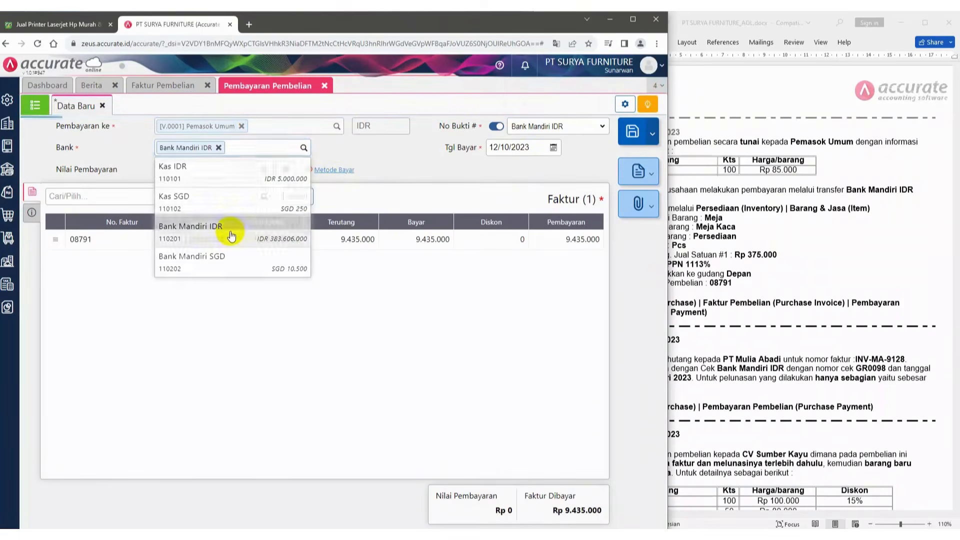
Set the payment date to 13/01/2023 and fill the payment amount from the invoice total
click(538, 147)
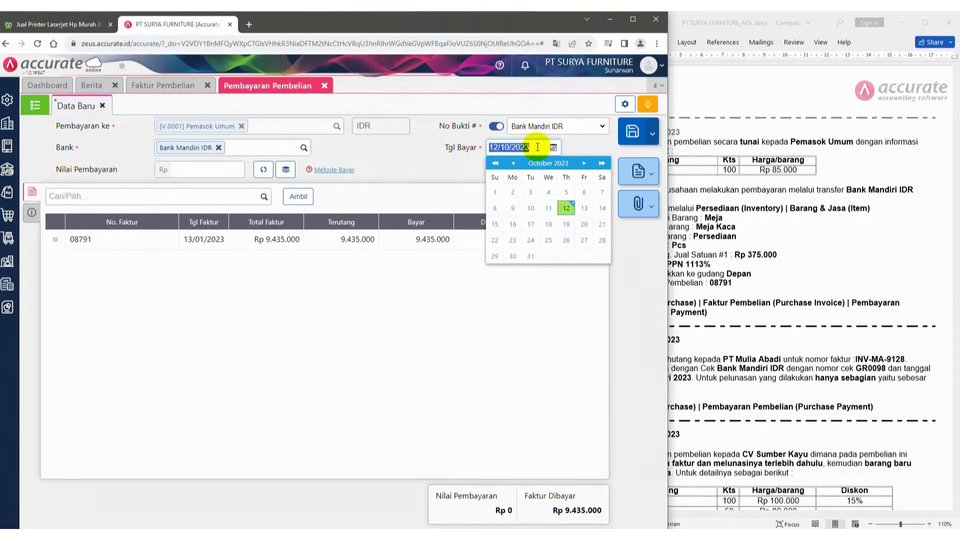
text(1)
click(406, 155)
click(264, 171)
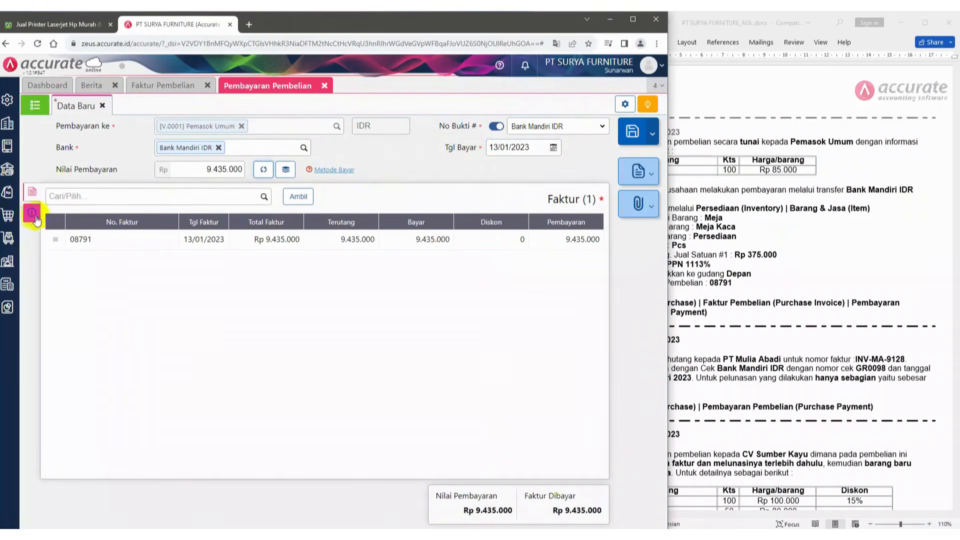
Enter the payment note Pembelian tunai meja kaca
click(32, 215)
click(197, 247)
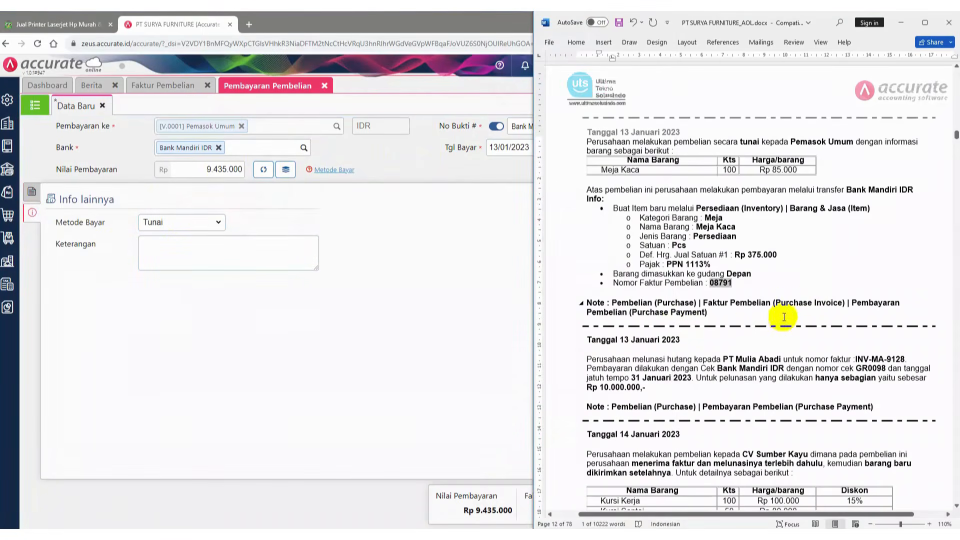
click(156, 256)
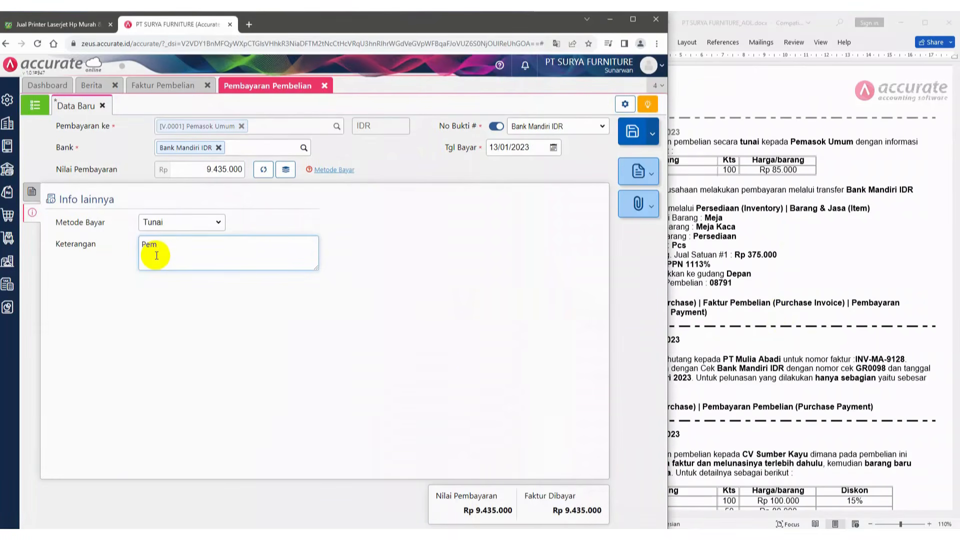
text(tunai meja kaca)
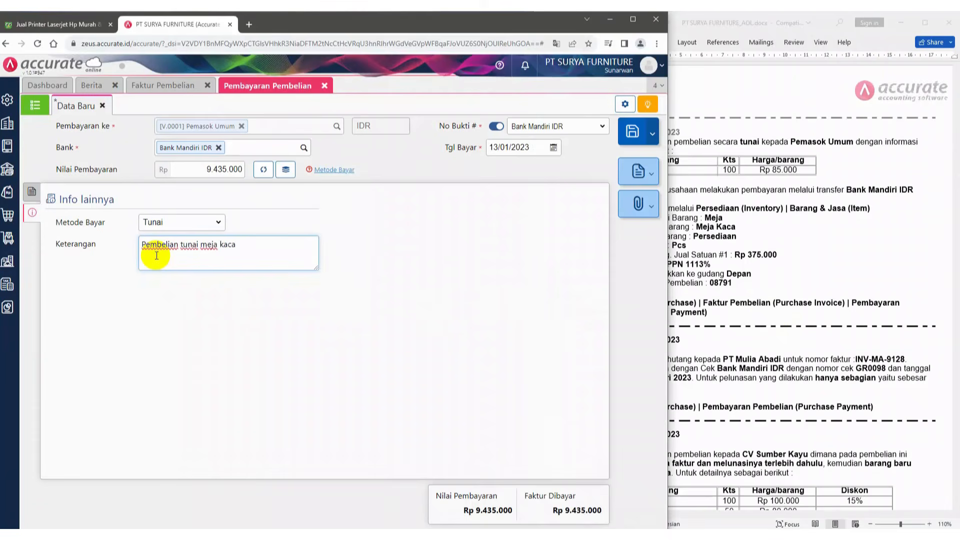
Save the purchase payment and close the payment and invoice forms
click(31, 193)
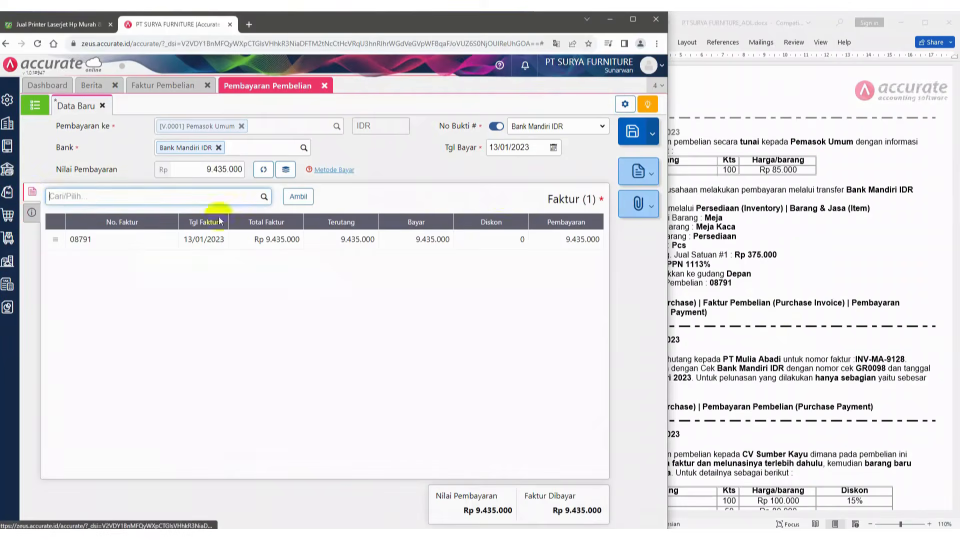
click(632, 134)
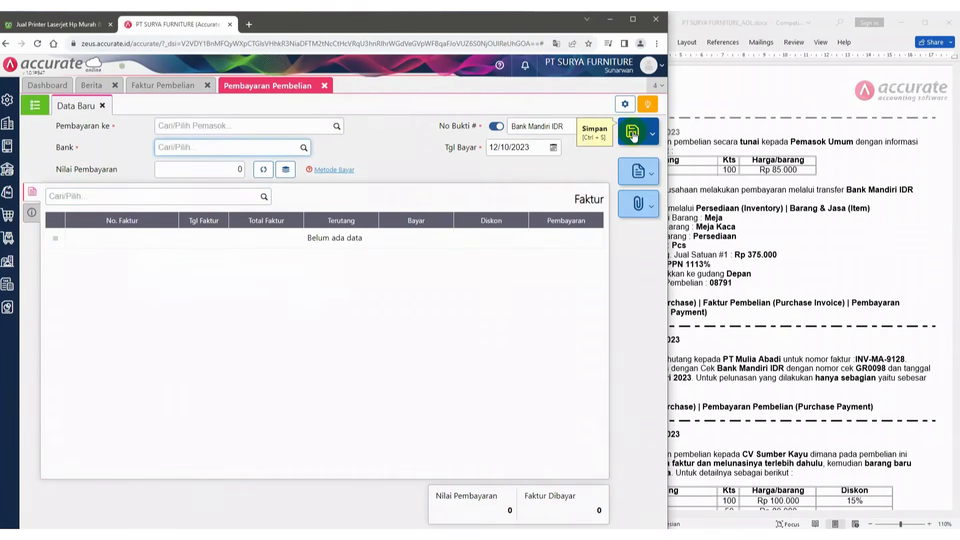
click(326, 88)
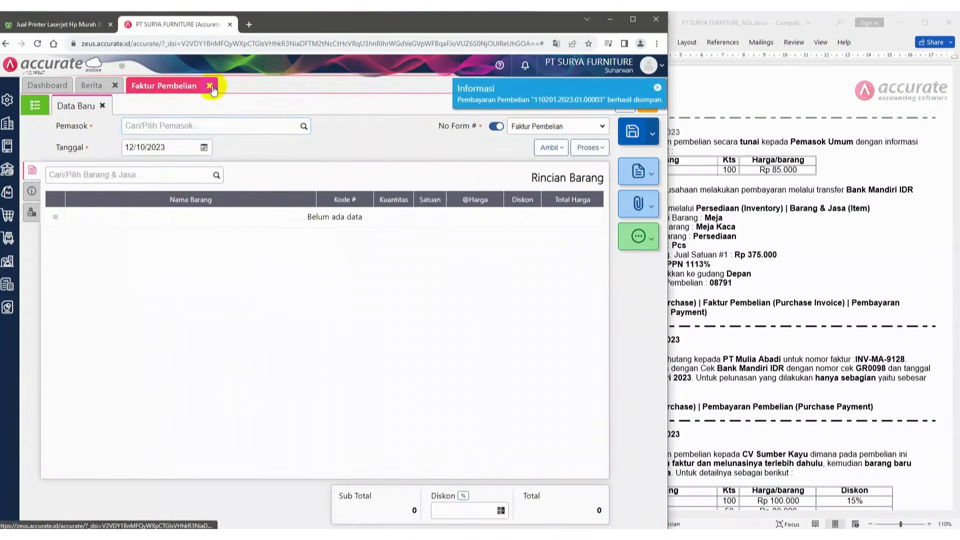
click(208, 87)
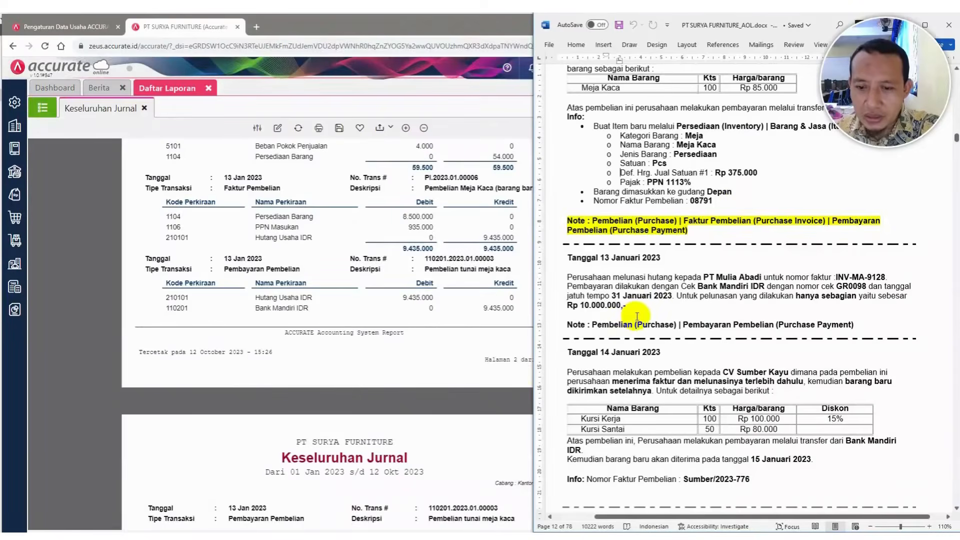
Open a new purchase payment form for the PT Mulia Abadi settlement in the case document
scroll(637, 316, down, 1)
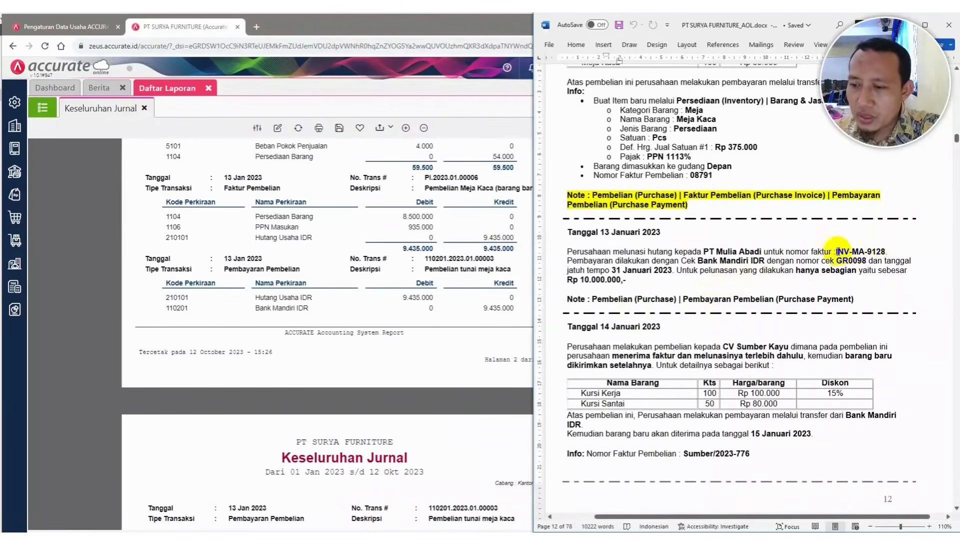
drag(836, 252, 886, 254)
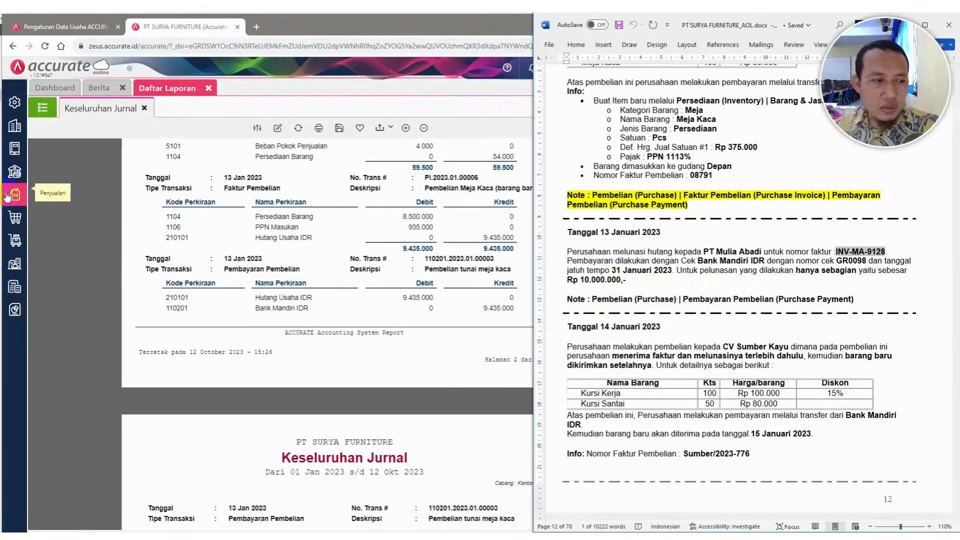
click(14, 216)
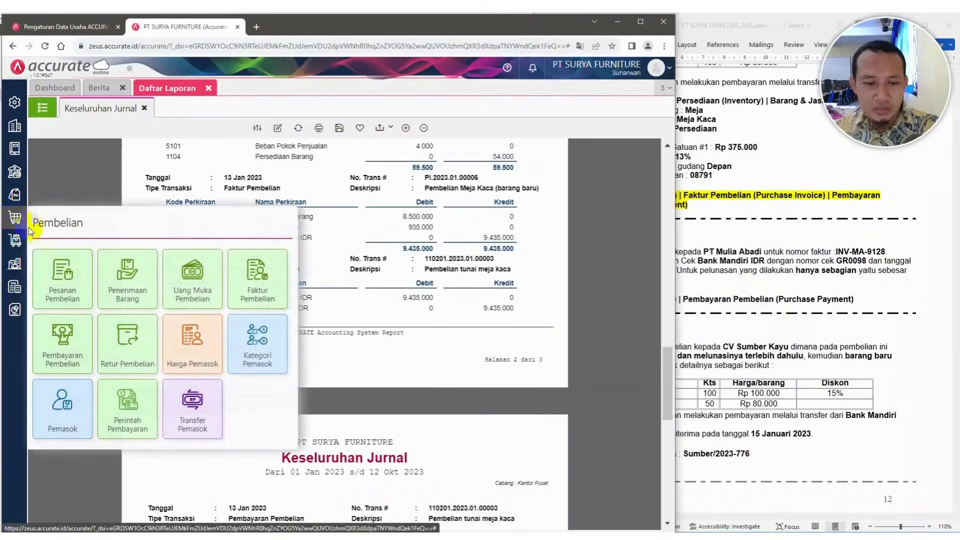
click(80, 330)
click(761, 292)
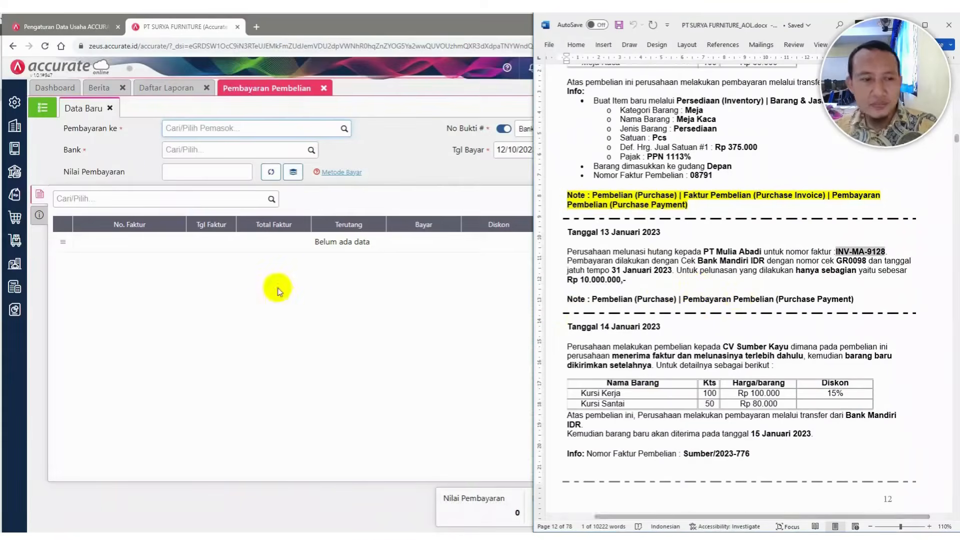
Choose PT. Mulia Abadi as the supplier and Bank Mandiri IDR as the paying bank
click(323, 129)
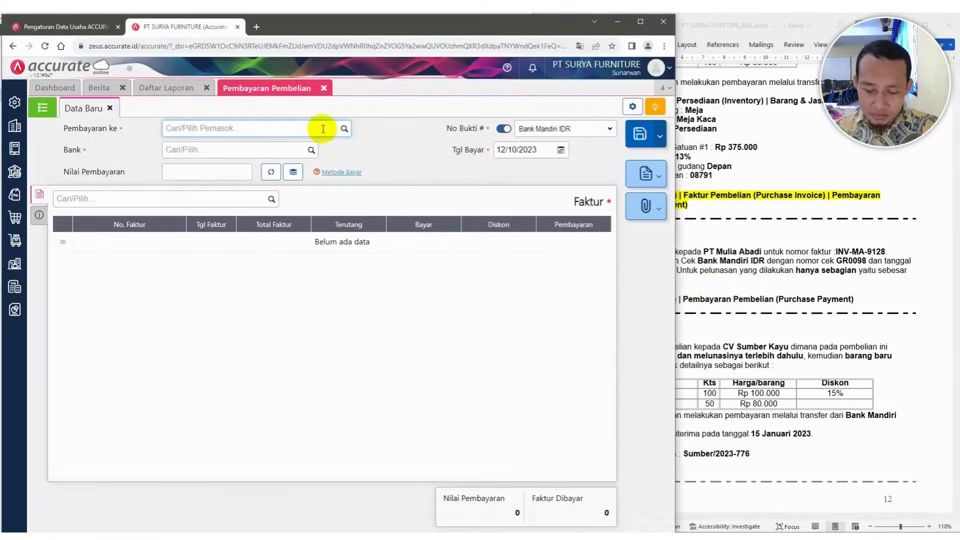
text(mulia)
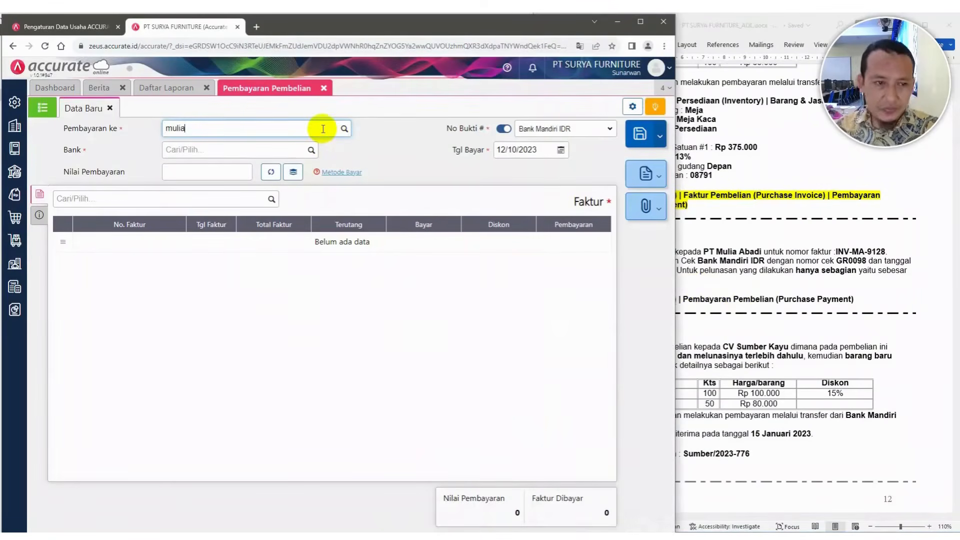
click(243, 148)
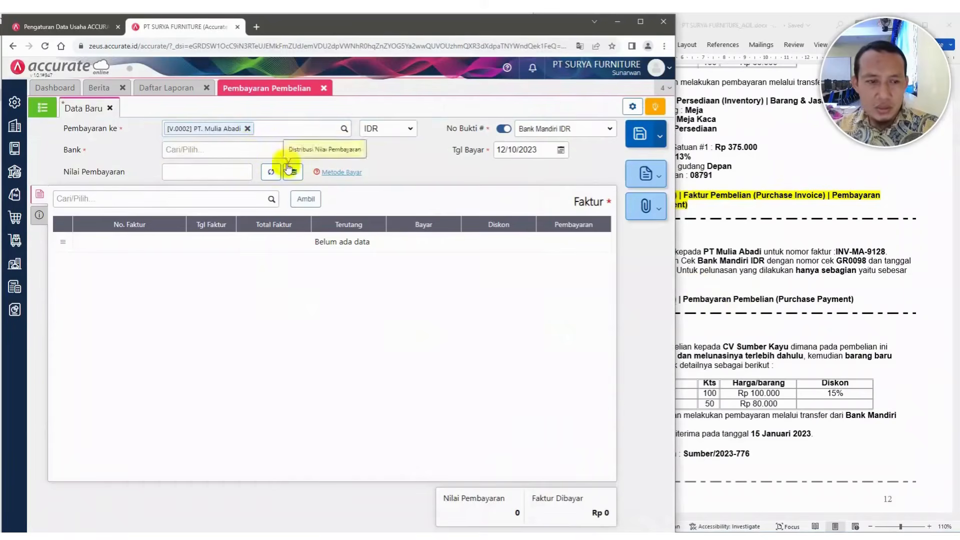
click(310, 152)
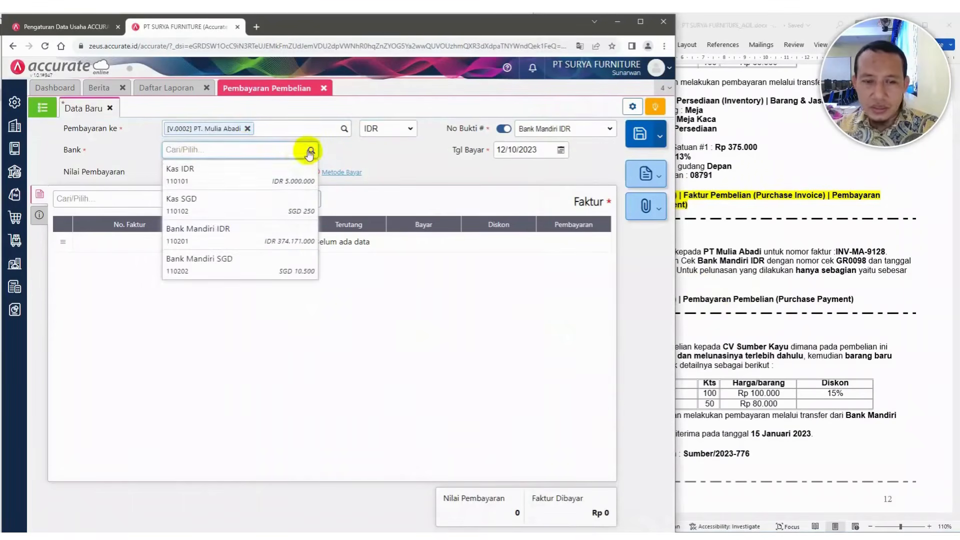
click(240, 238)
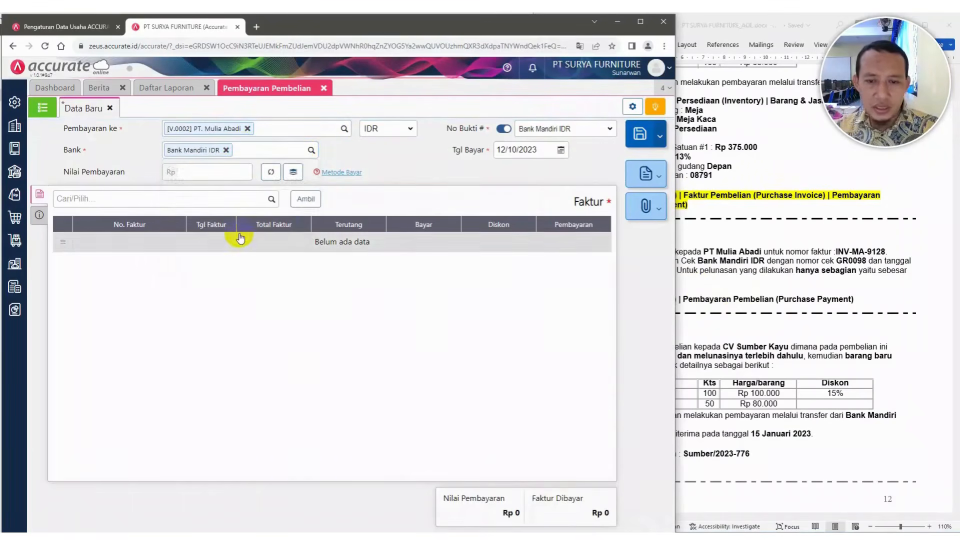
Set the payment date to 13/01/2023 after checking the case document
click(787, 220)
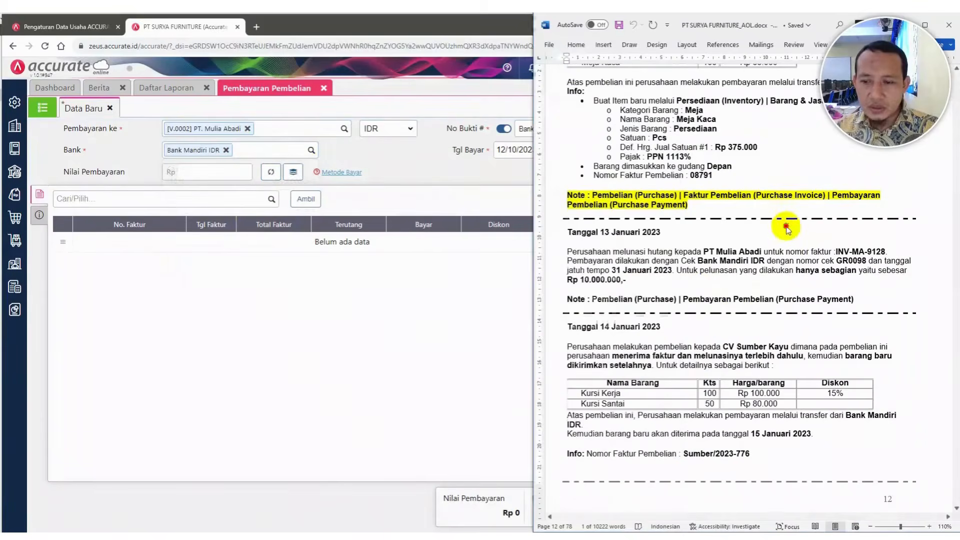
click(473, 174)
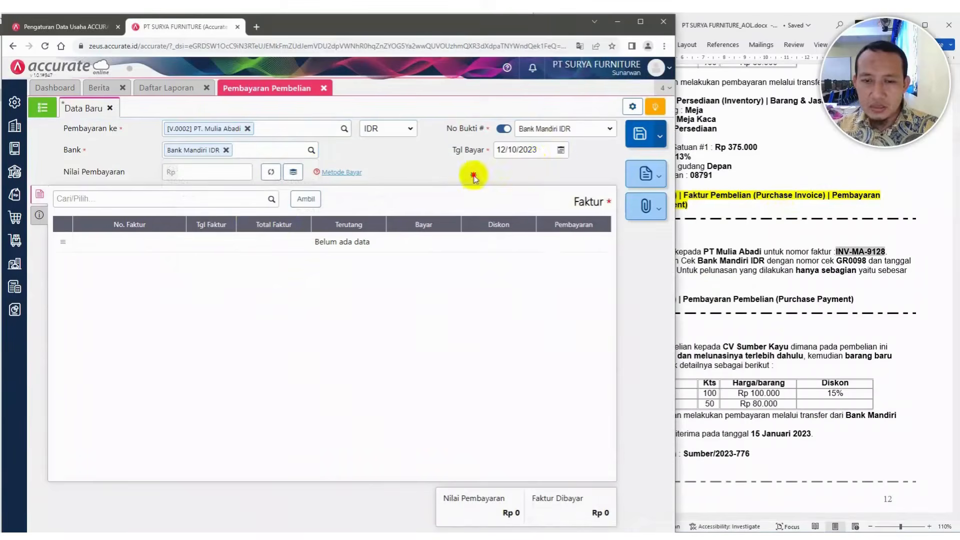
click(536, 151)
text(13/01/20)
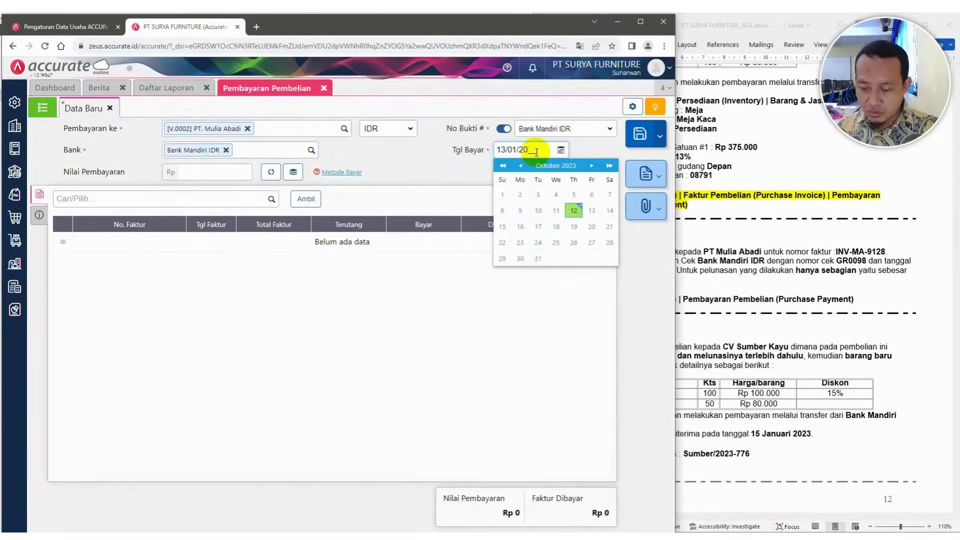
text(23)
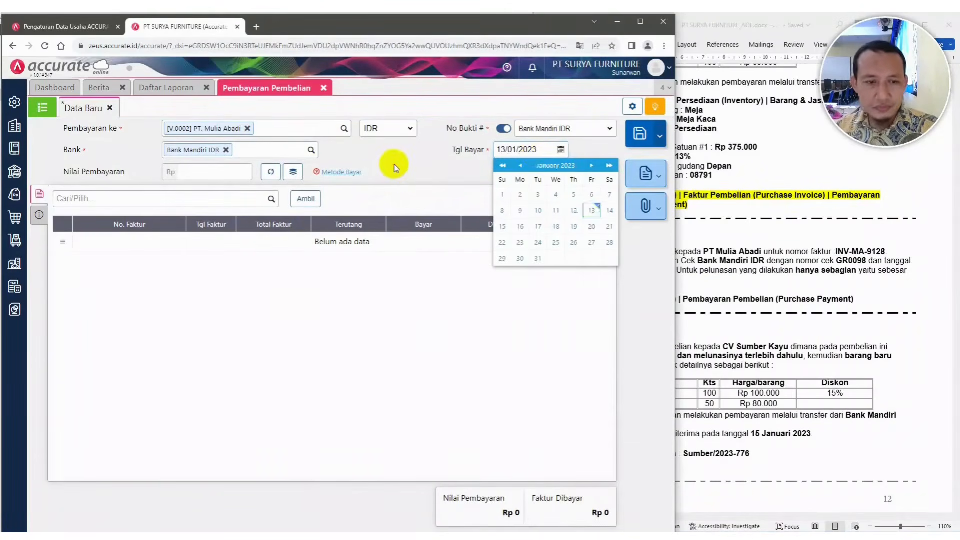
click(394, 166)
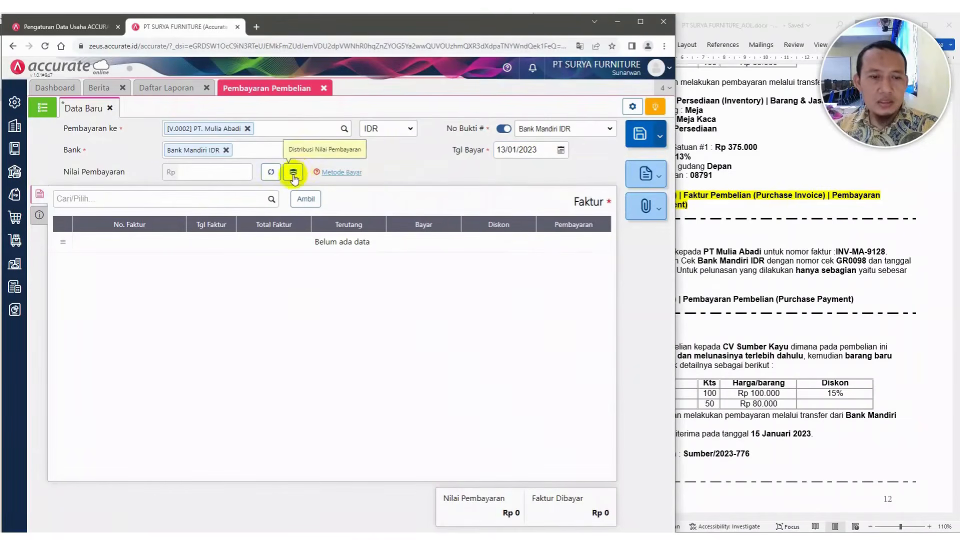
Add invoice INV-MA-9128 to the payment's invoice list
click(271, 199)
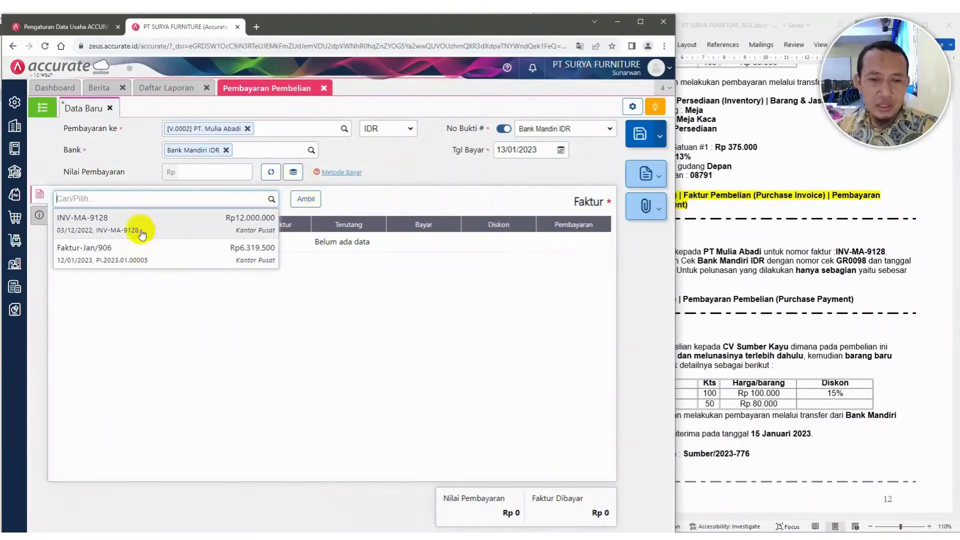
click(784, 259)
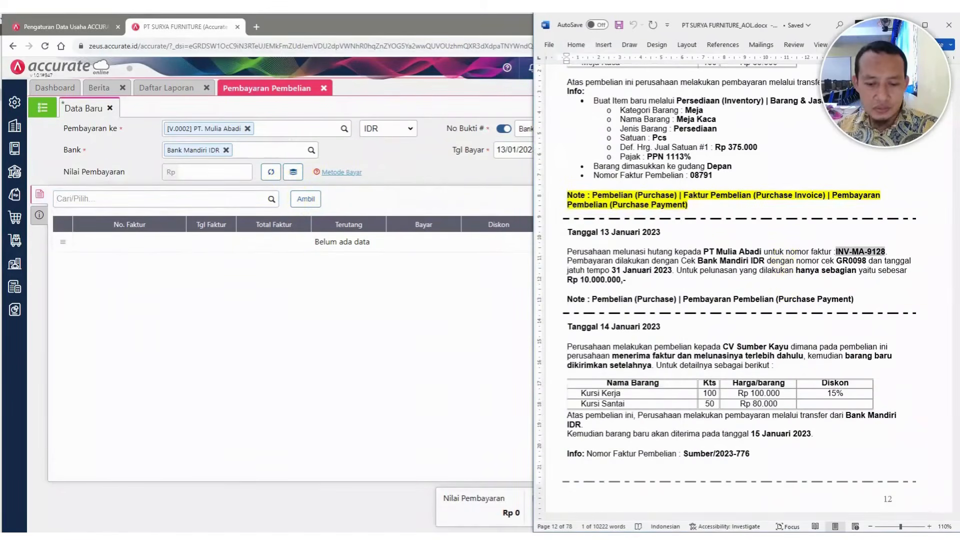
click(249, 229)
click(269, 199)
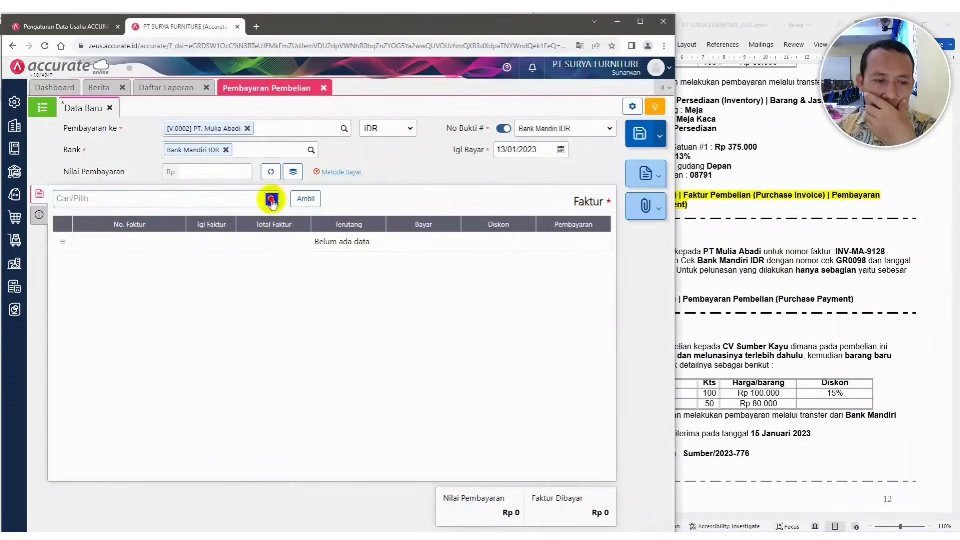
click(165, 227)
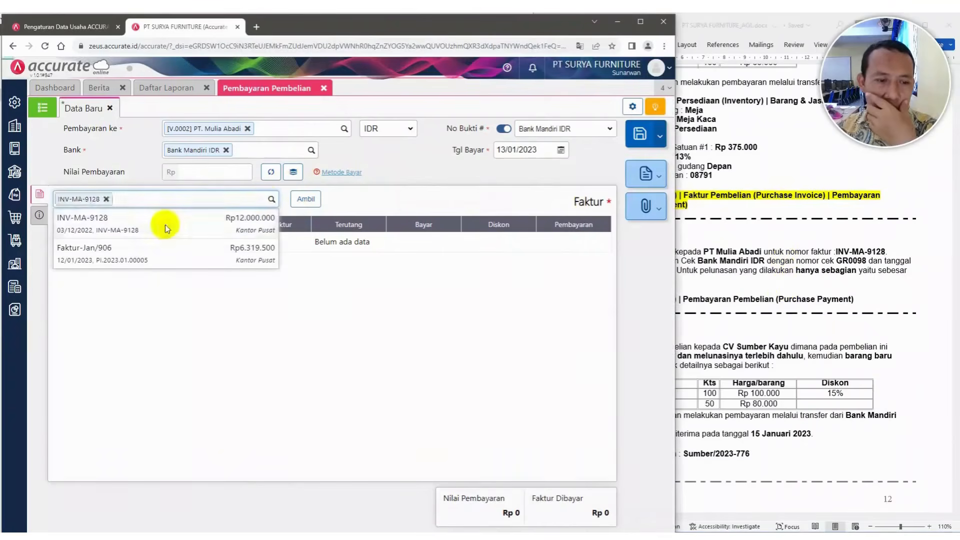
Set the amount paid on invoice INV-MA-9128 to 10.000.000 and confirm
click(780, 278)
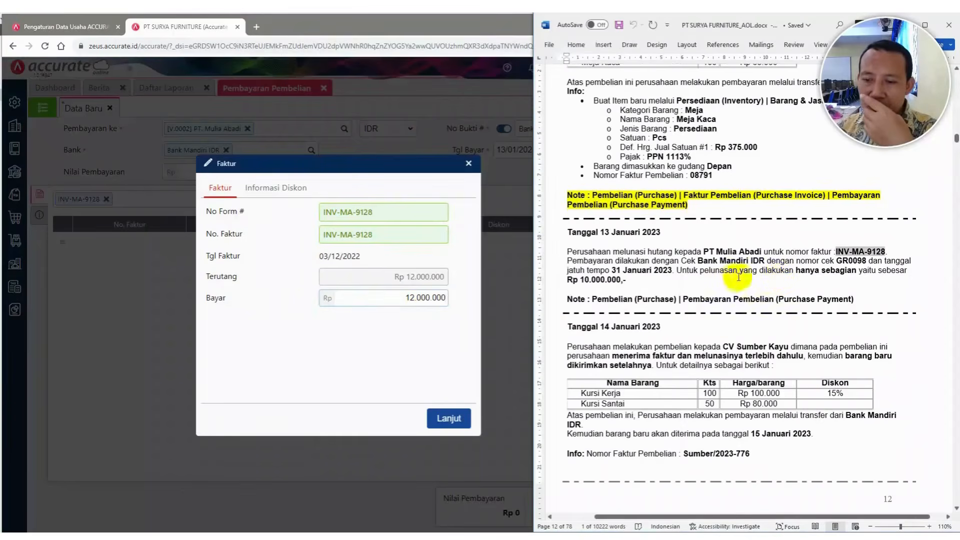
drag(796, 272, 628, 281)
click(410, 304)
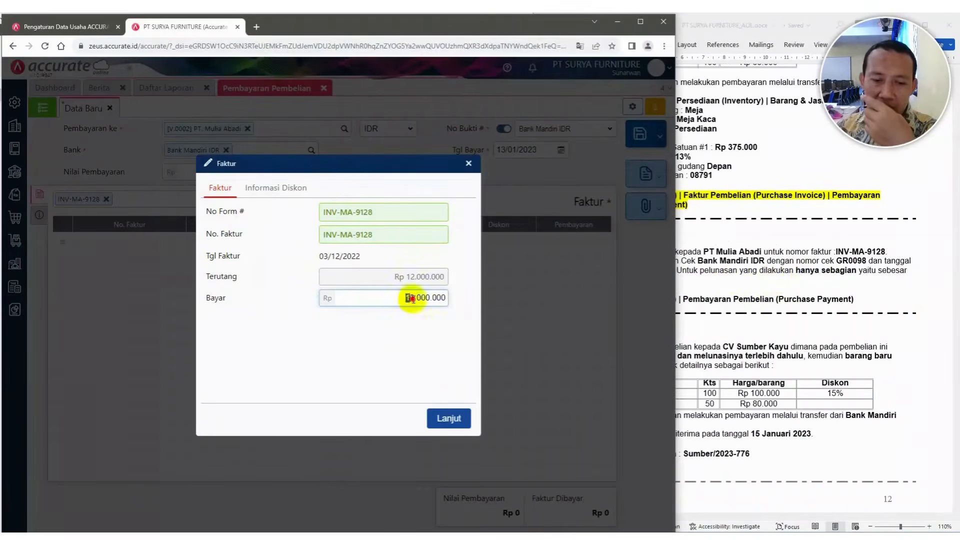
drag(406, 297, 452, 303)
text(10)
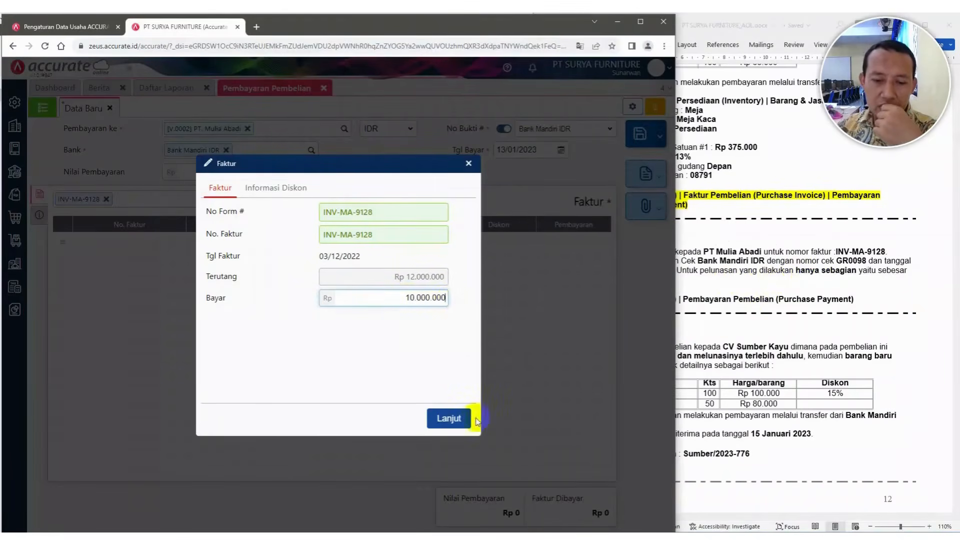
click(449, 418)
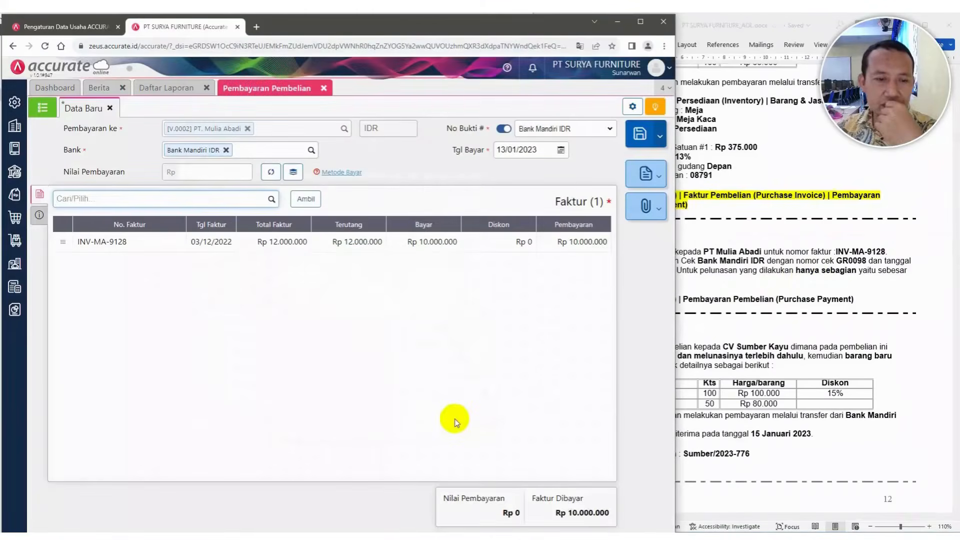
Copy the partial-settlement phrase from the case document and set the payment method to Cek/Giro
click(743, 274)
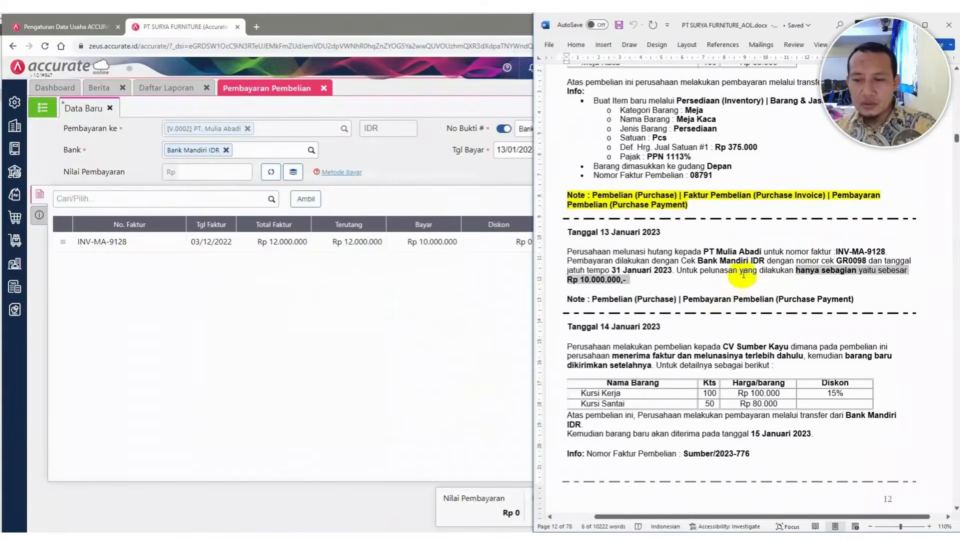
click(739, 275)
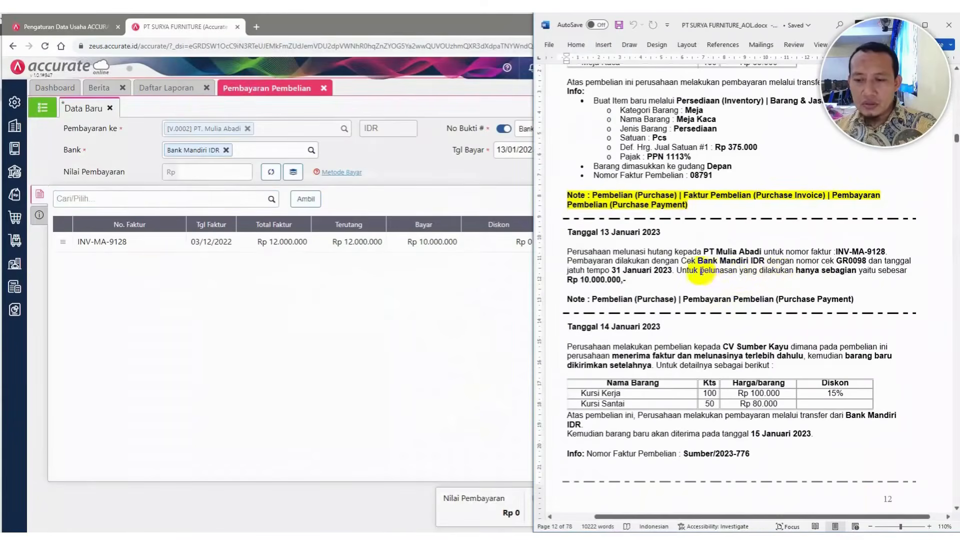
drag(701, 272, 855, 271)
key(ctrl+c)
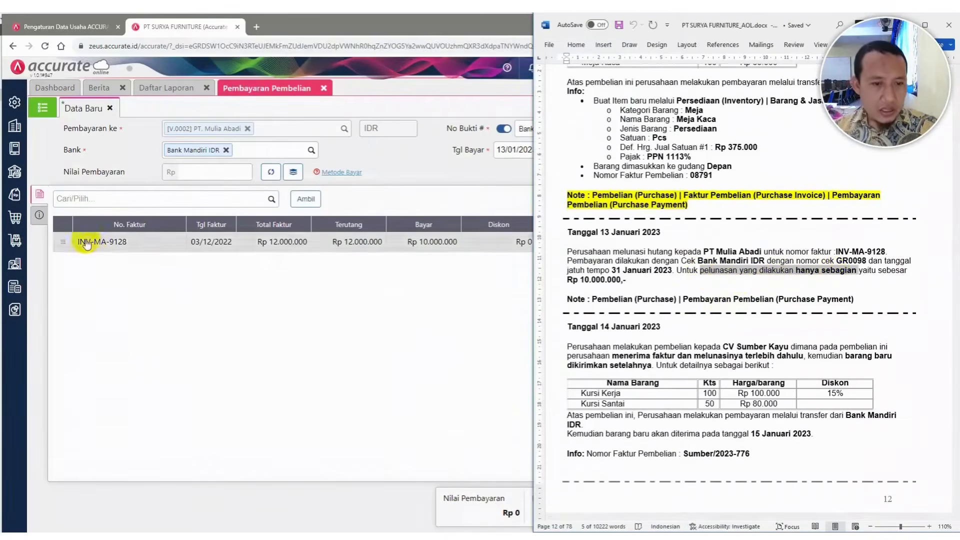
click(39, 215)
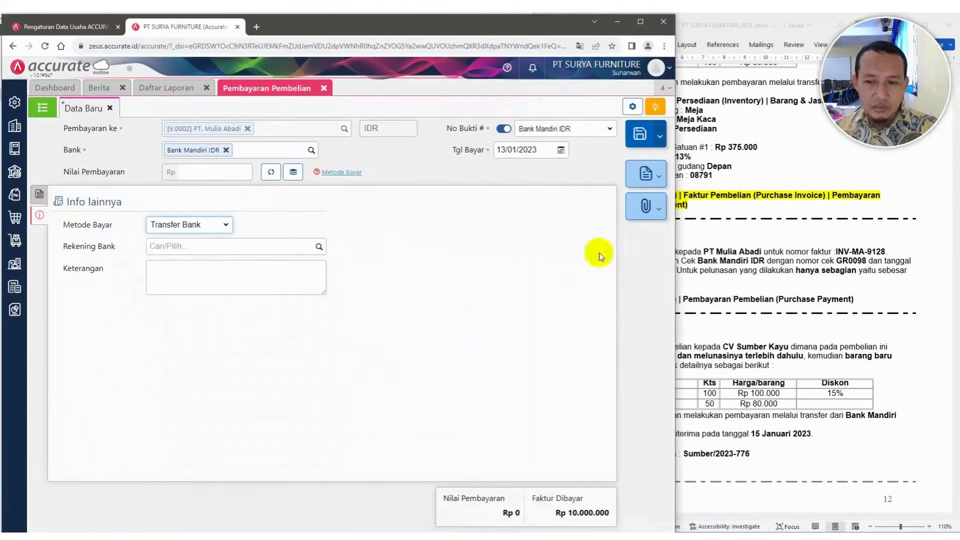
click(225, 225)
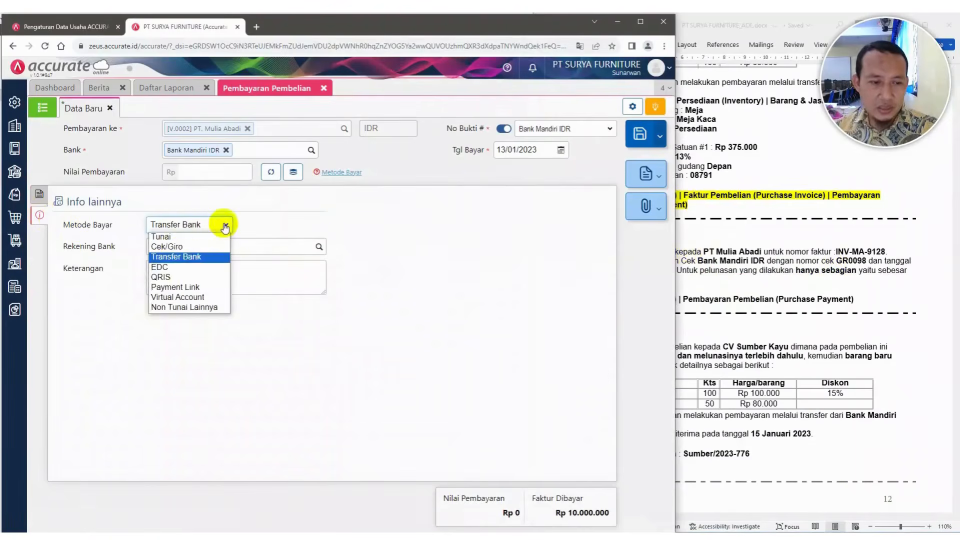
click(175, 244)
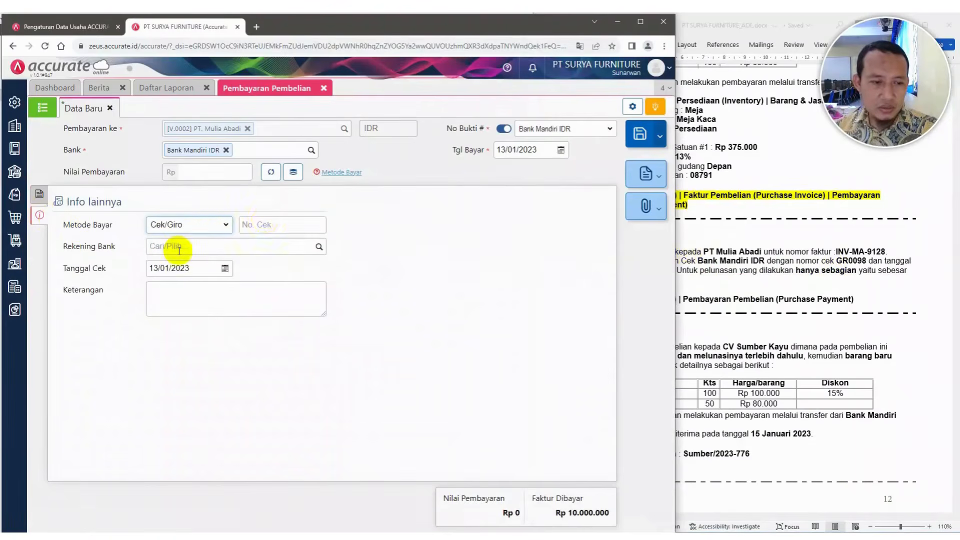
Enter the cheque number GR0098
click(279, 230)
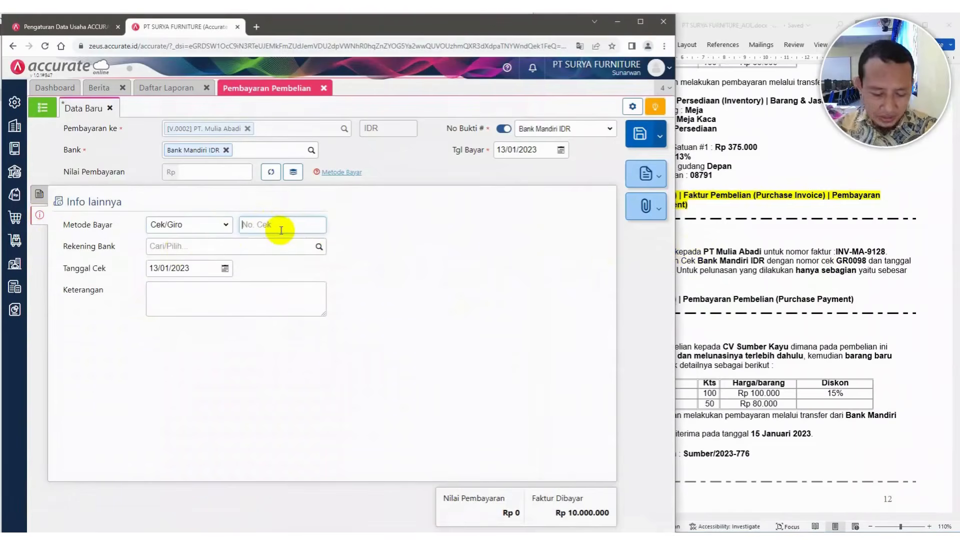
text(g)
key(BackSpace)
key(BackSpace)
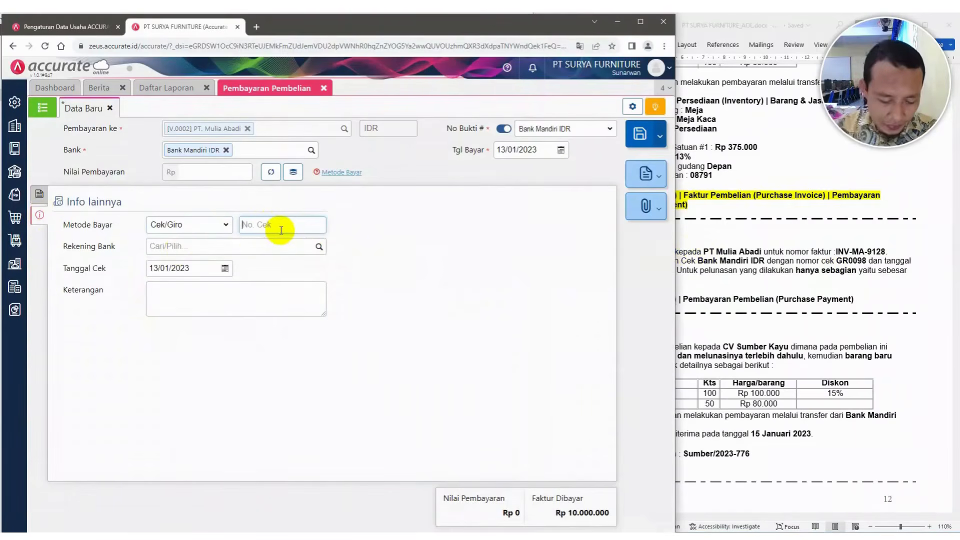
text(GR0098)
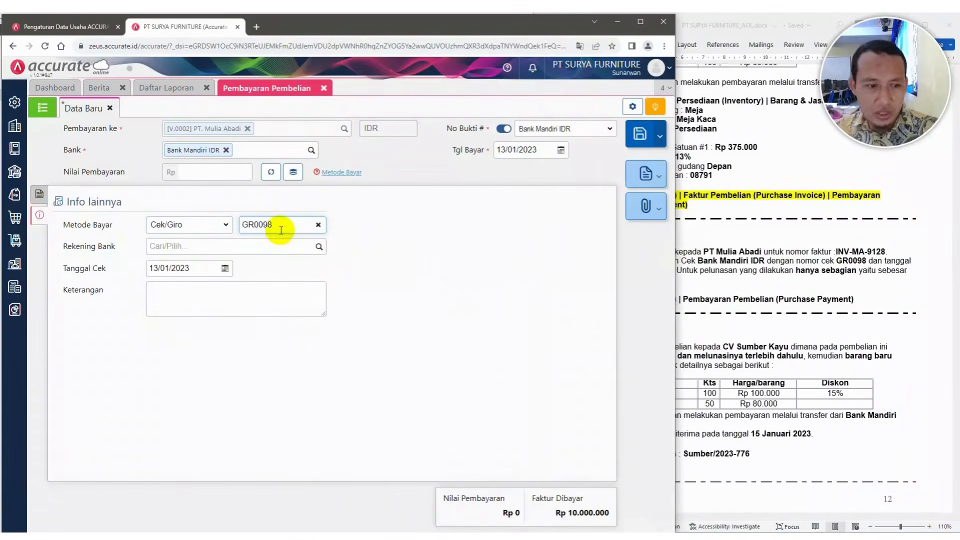
Set the cheque due date to 31/01/2023
click(202, 270)
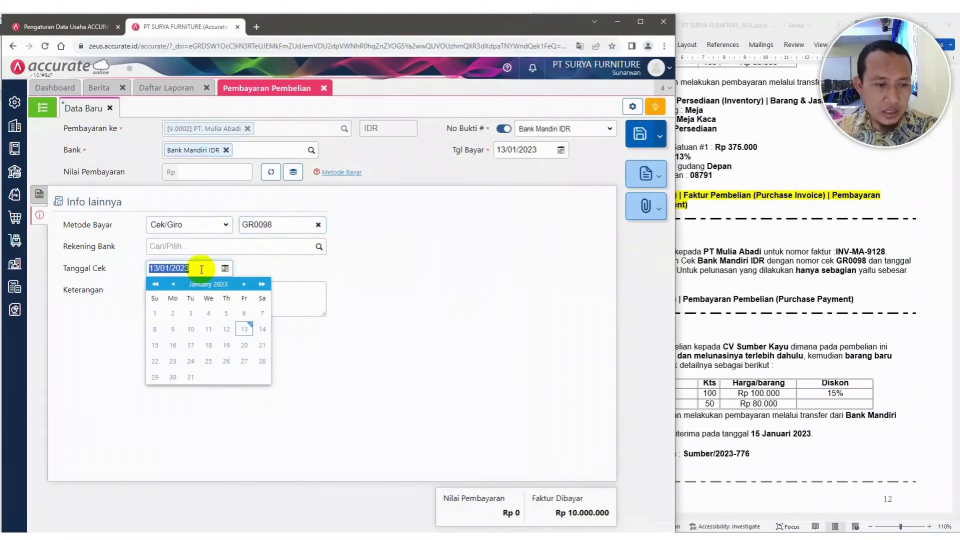
text(31)
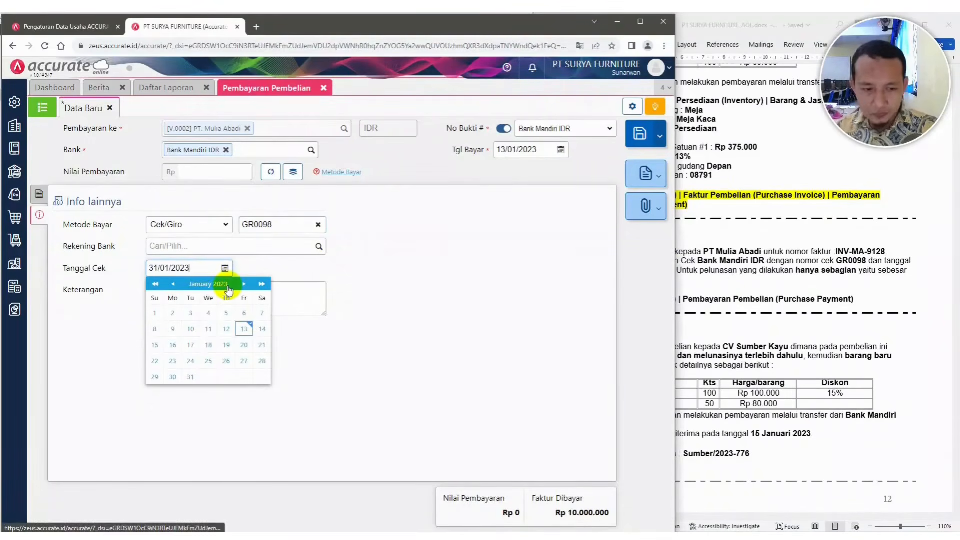
click(359, 311)
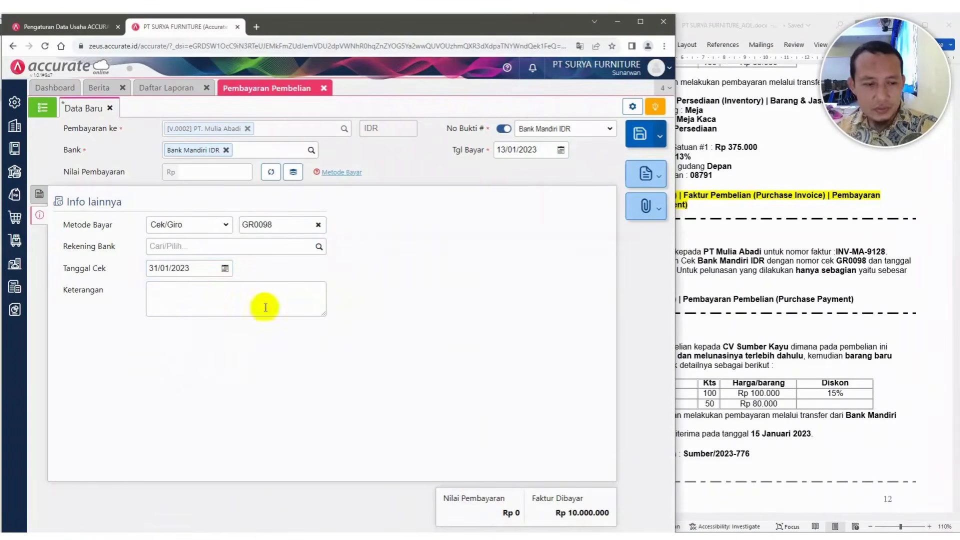
Paste the note and edit it to read pelunasan sebagian Hutang
click(238, 299)
key(ctrl+v)
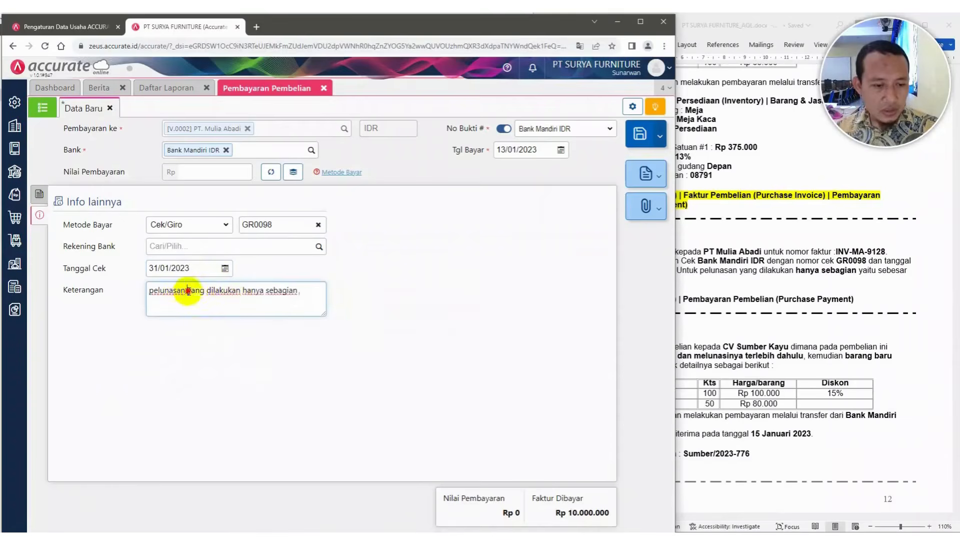
drag(187, 291, 262, 291)
key(BackSpace)
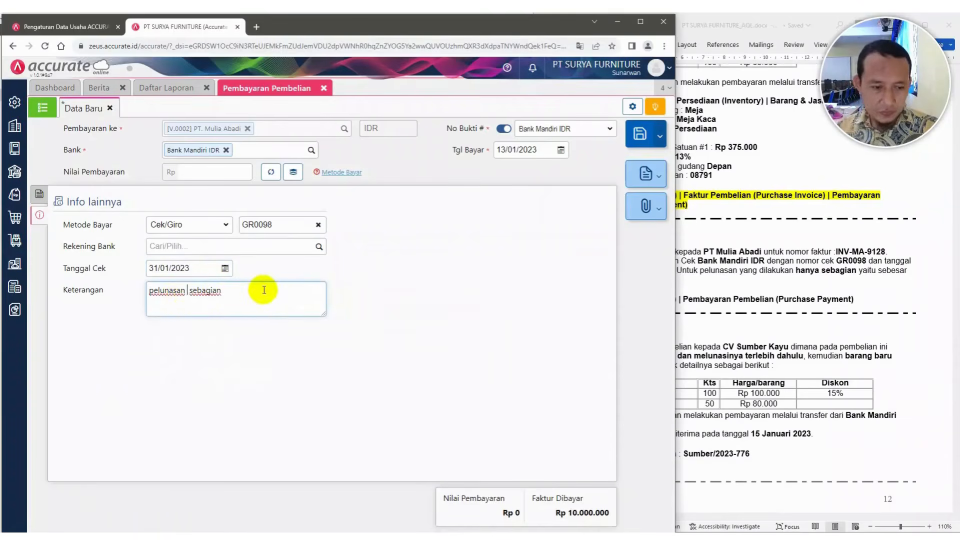
click(260, 286)
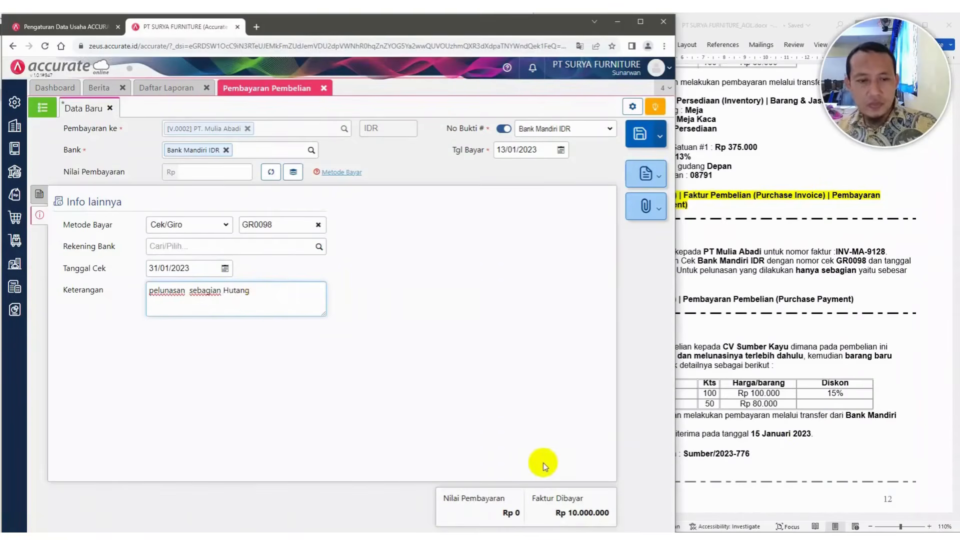
Return to the payment's invoice details and compare them with the case document
click(39, 195)
click(814, 216)
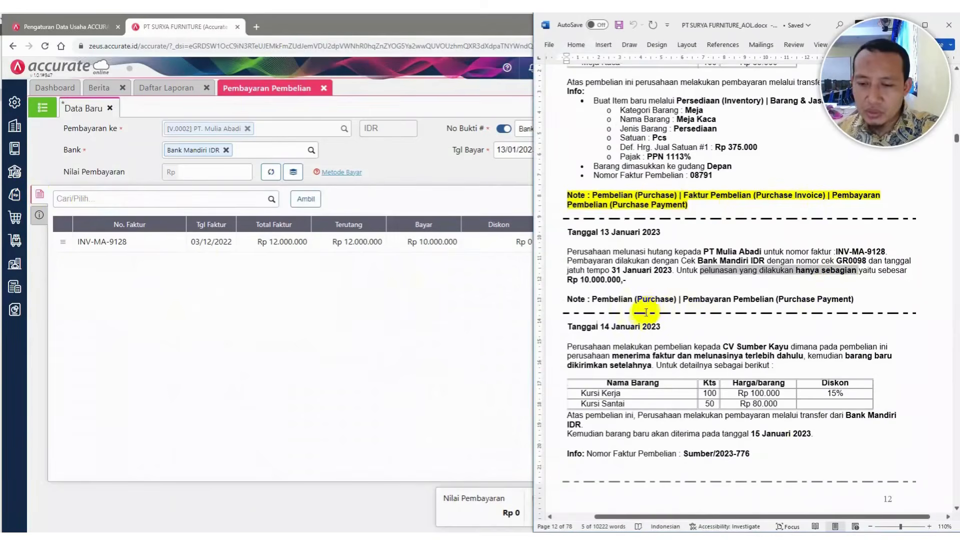
click(286, 322)
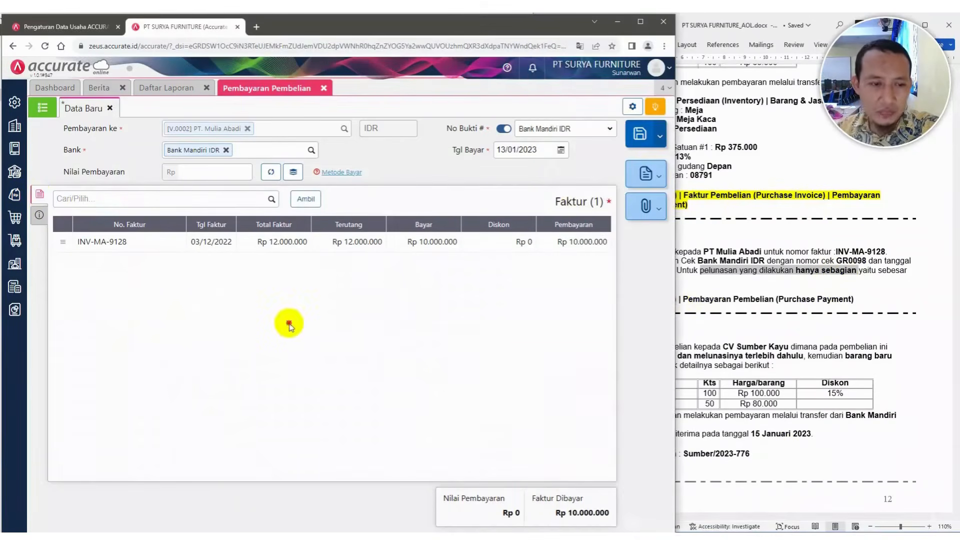
Fill the payment amount from the invoice's payment total and save the purchase payment
click(270, 173)
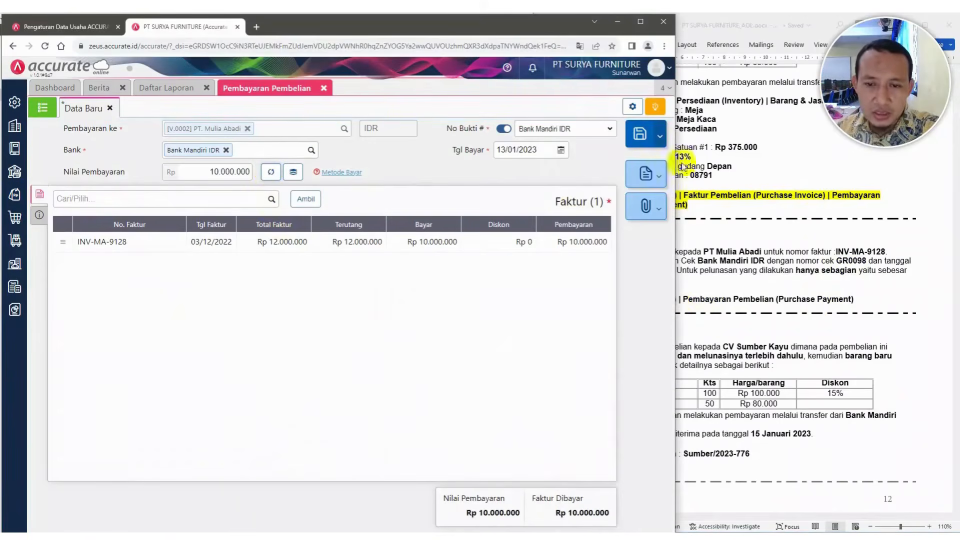
click(642, 134)
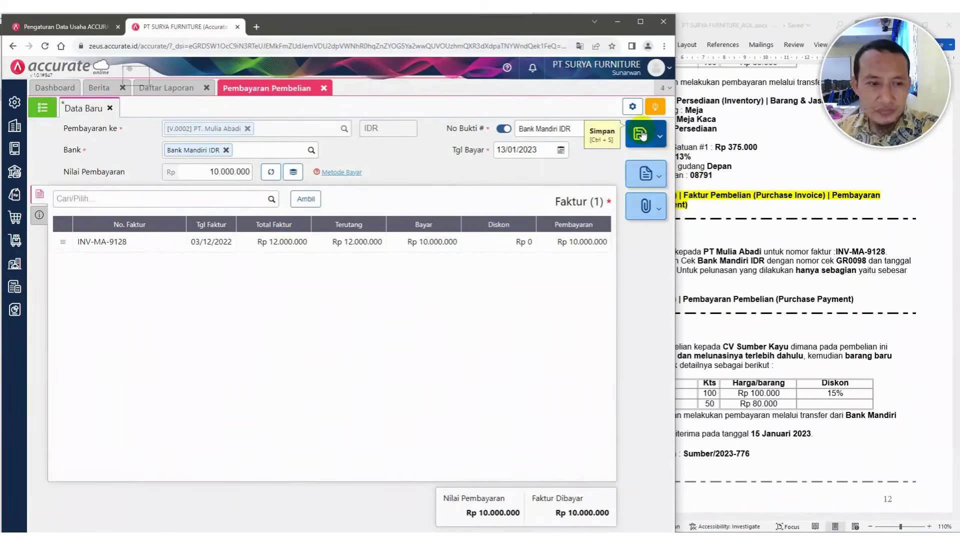
click(740, 301)
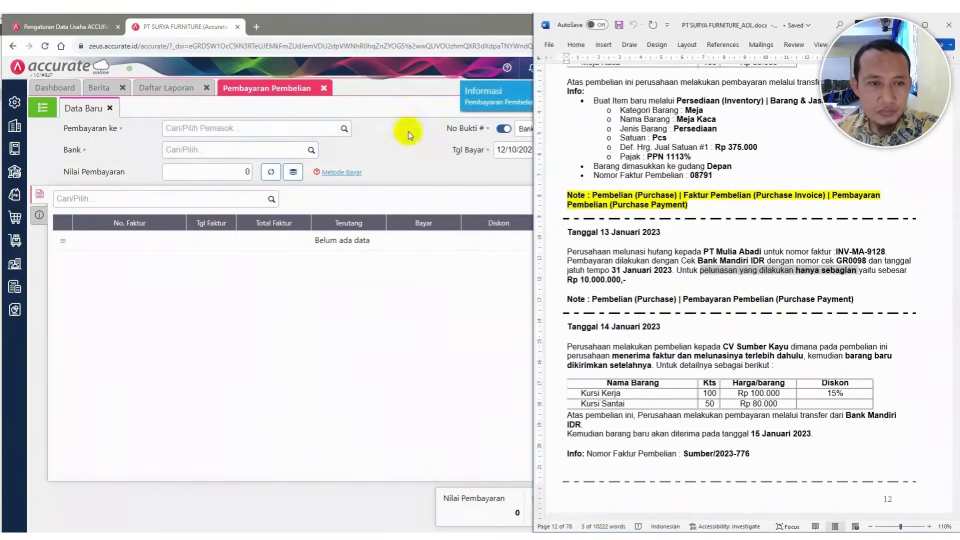
Refresh the overall journal report and review the newly recorded purchase payment entry
click(323, 88)
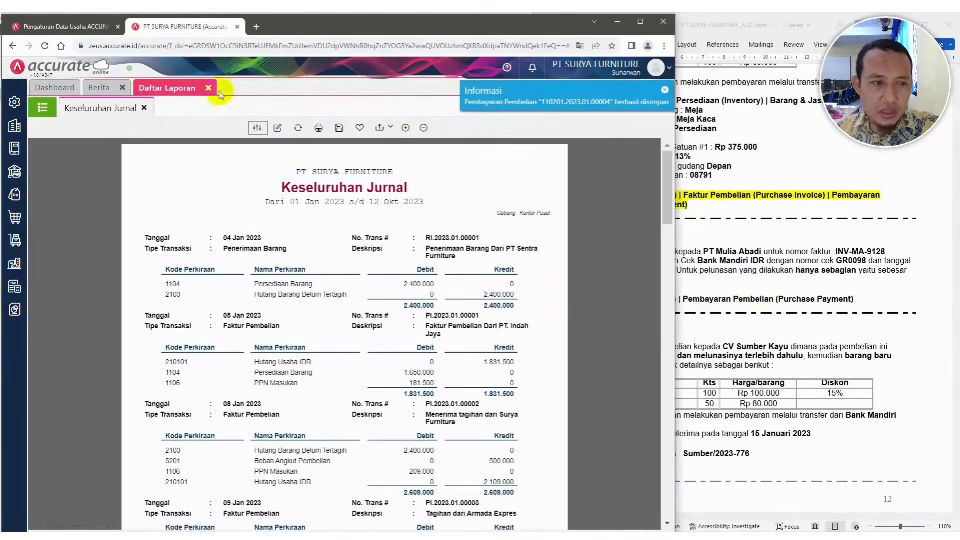
click(299, 128)
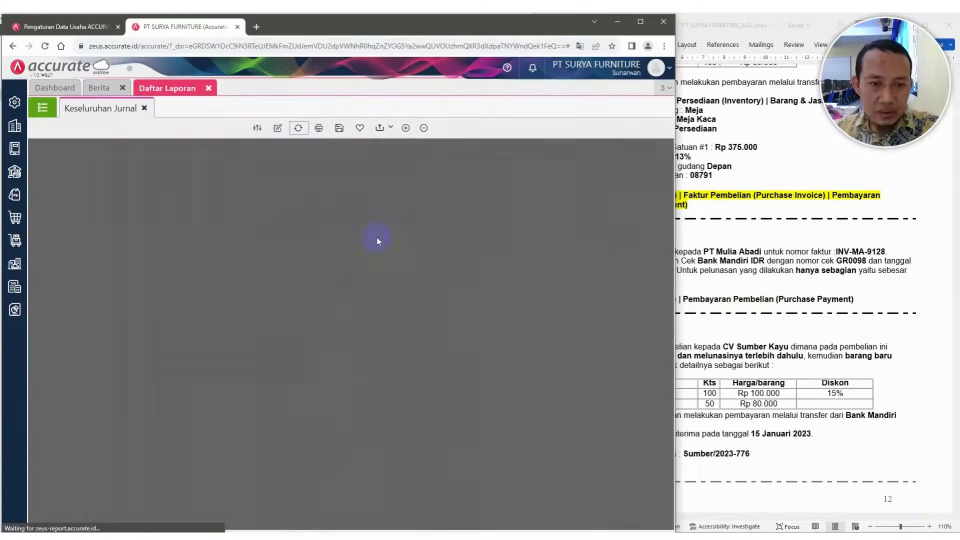
scroll(378, 238, down, 10)
scroll(378, 238, down, 6)
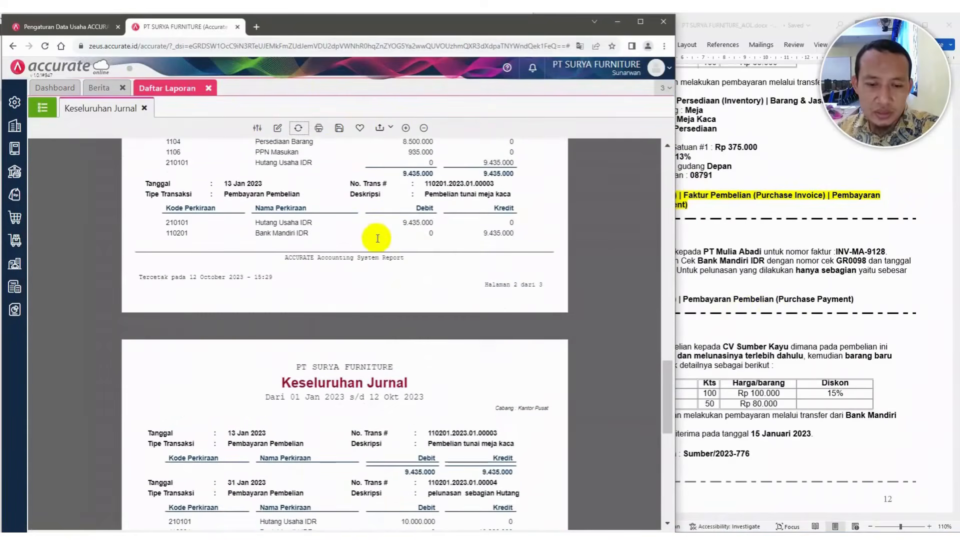
scroll(377, 242, down, 7)
scroll(378, 241, up, 4)
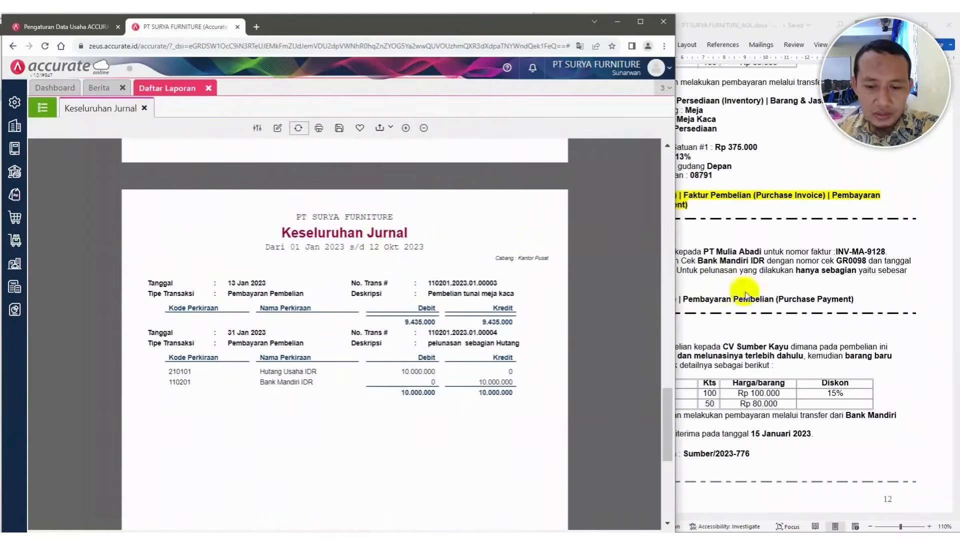
Read the 14 January 2023 transaction in the case document and select the supplier name
click(800, 305)
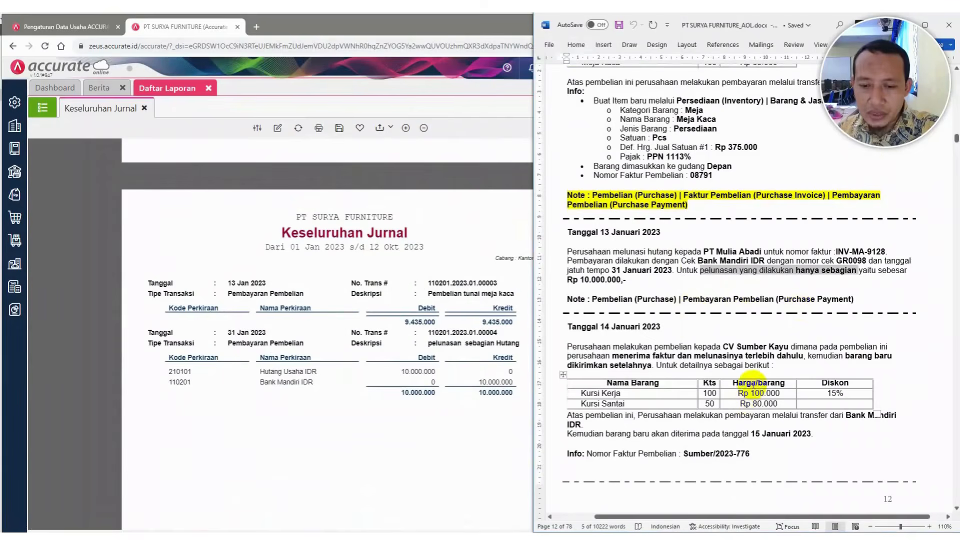
scroll(754, 384, down, 3)
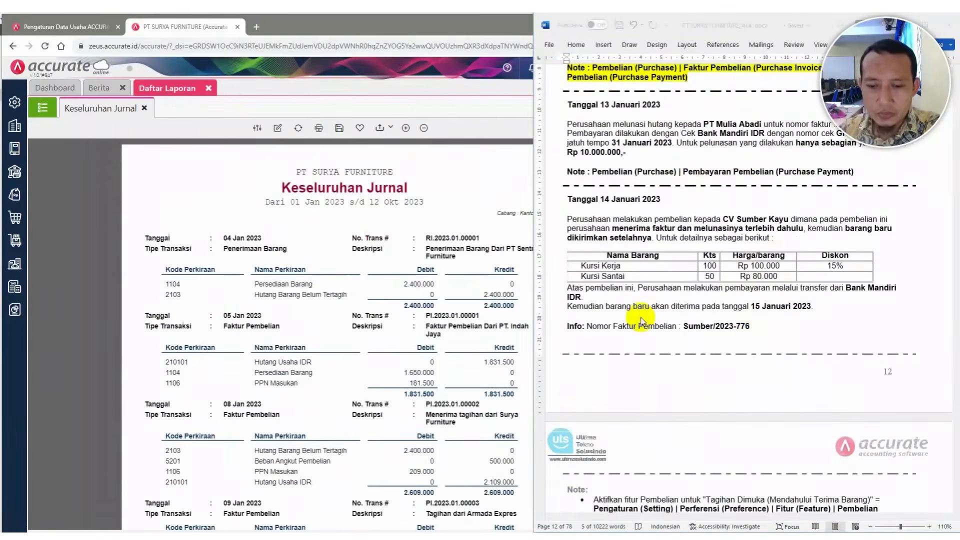
click(641, 320)
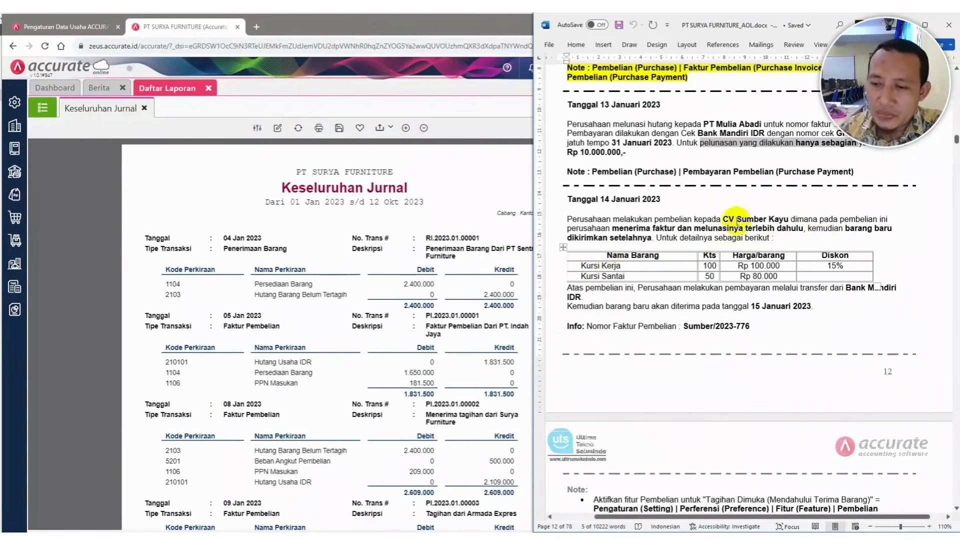
drag(724, 219, 779, 220)
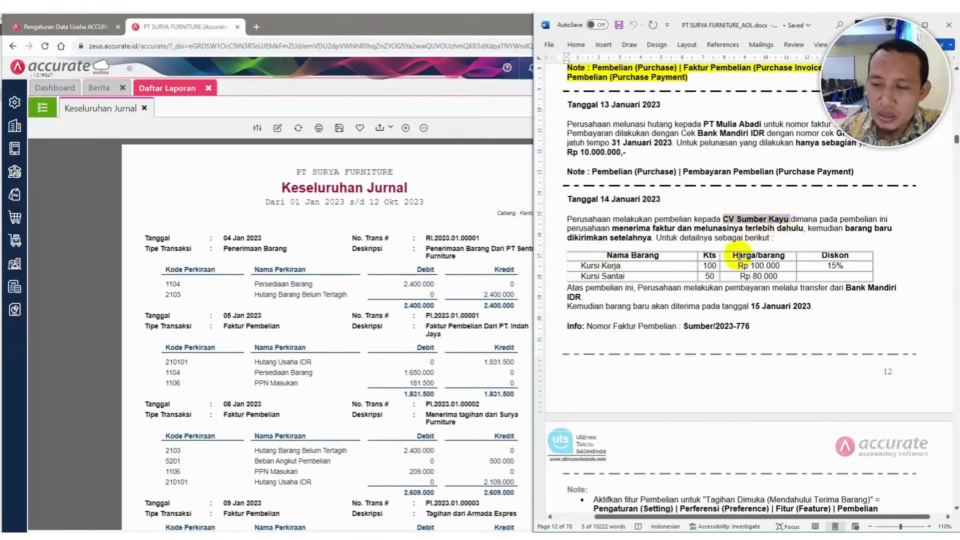
Check that the Tagihan Dimuka option is enabled in the purchase feature preferences and save them
click(13, 104)
click(14, 104)
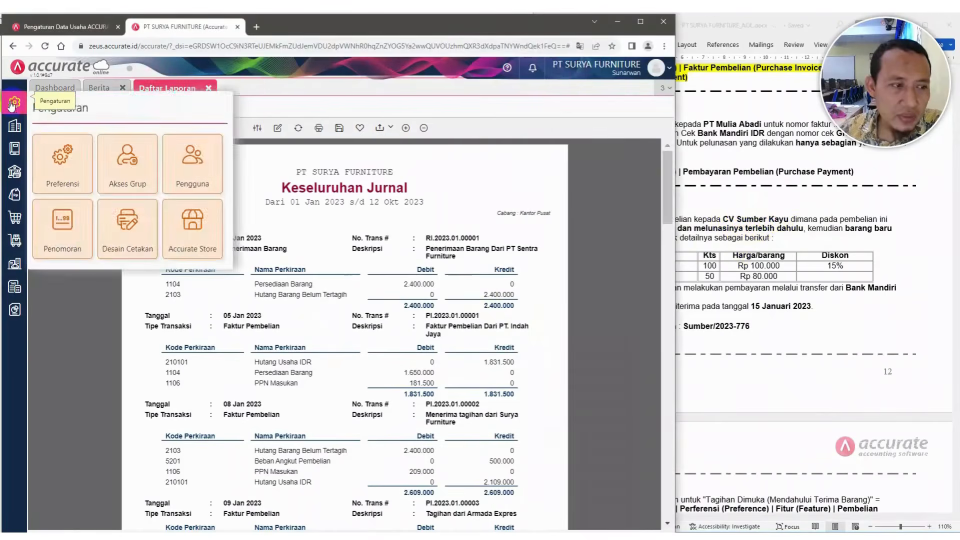
click(55, 169)
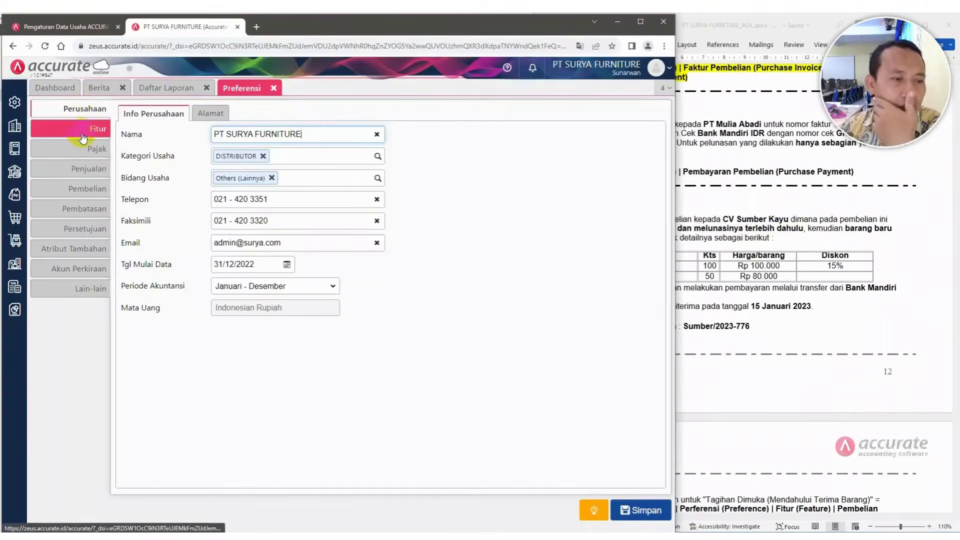
click(79, 134)
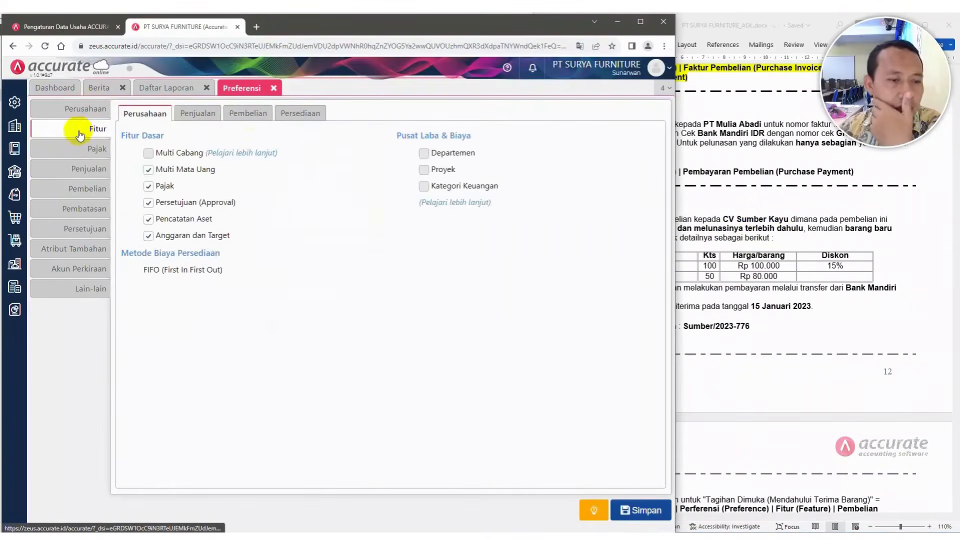
click(250, 116)
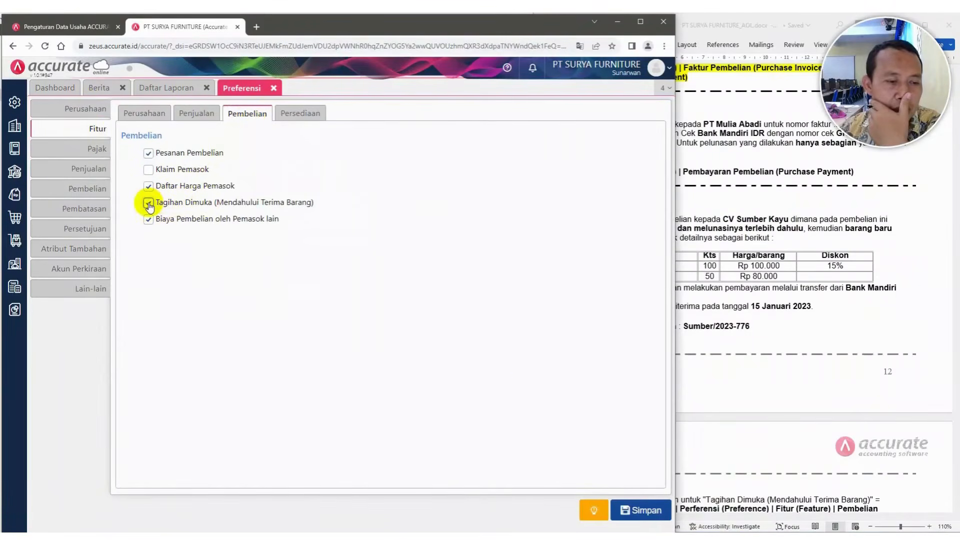
click(647, 512)
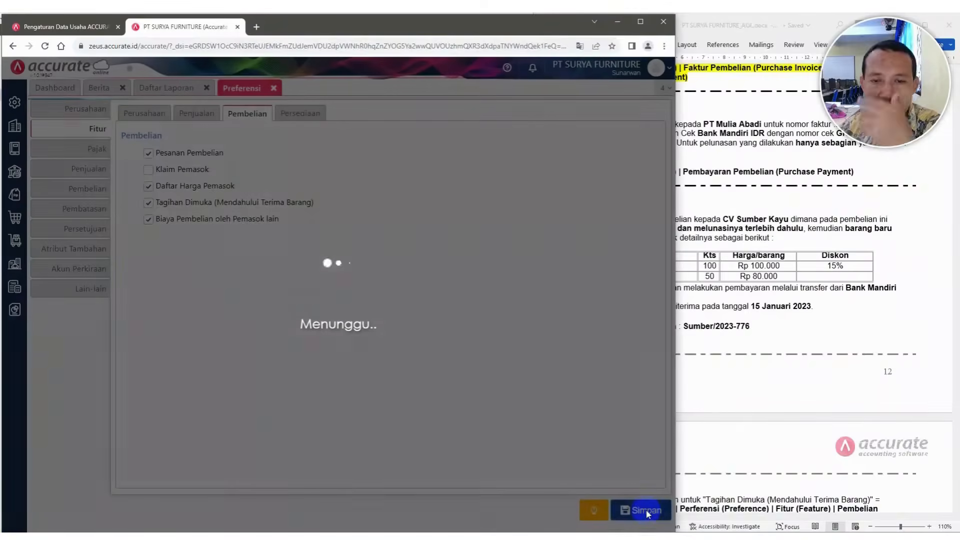
Open a new purchase invoice form
click(714, 245)
scroll(689, 256, down, 1)
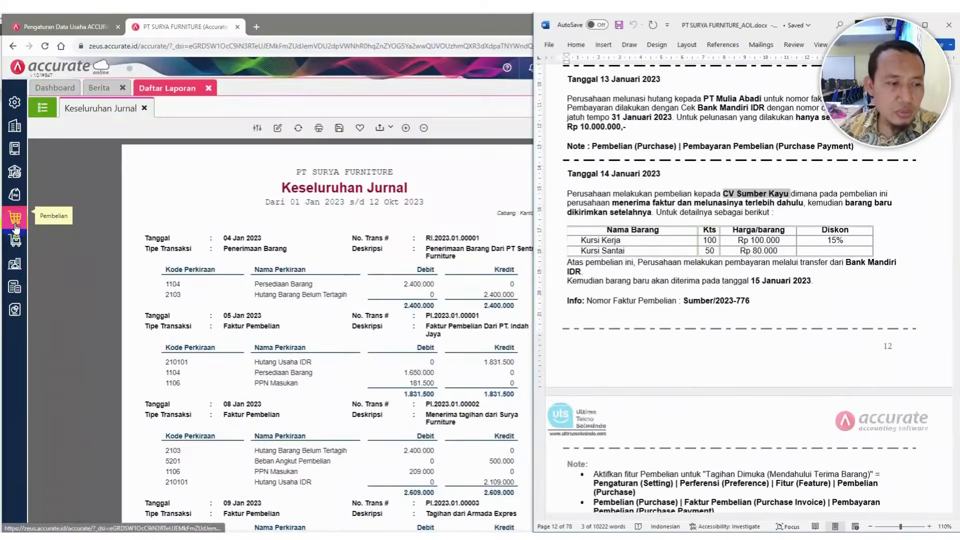
click(15, 218)
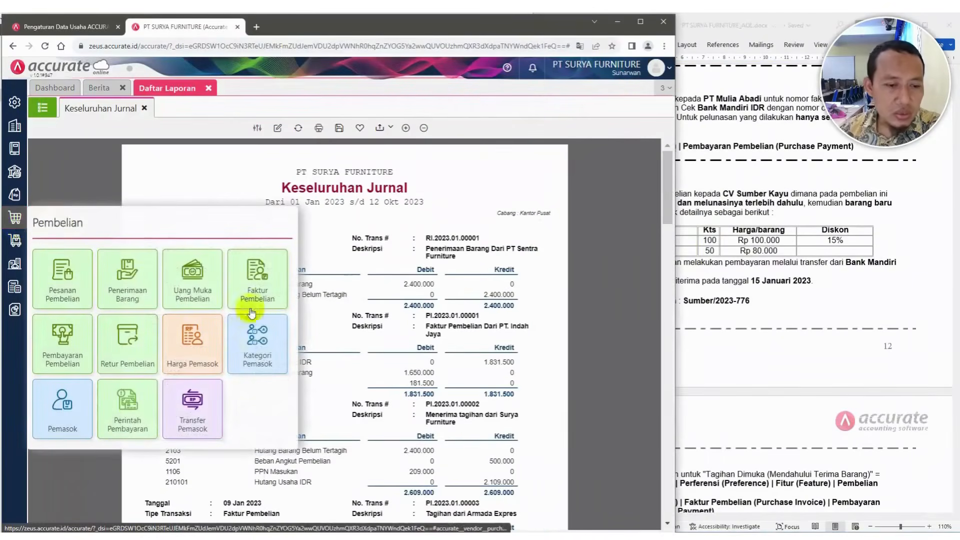
click(258, 287)
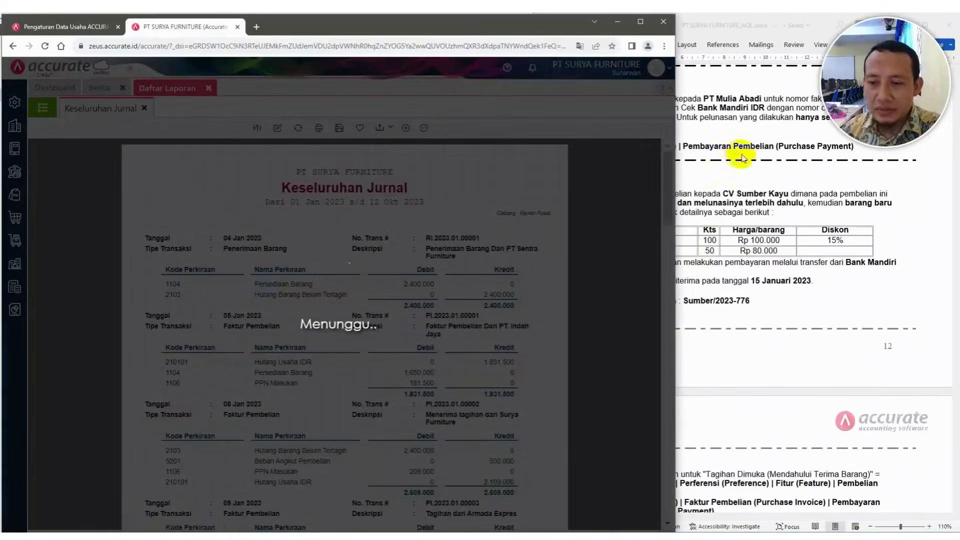
click(764, 177)
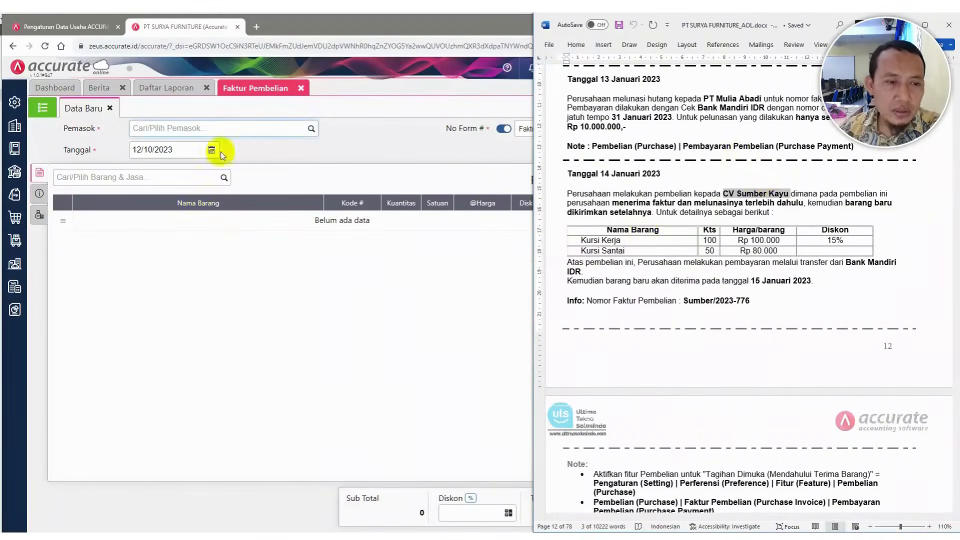
Create and select the new supplier CV Sumber Kayu for the invoice
click(311, 130)
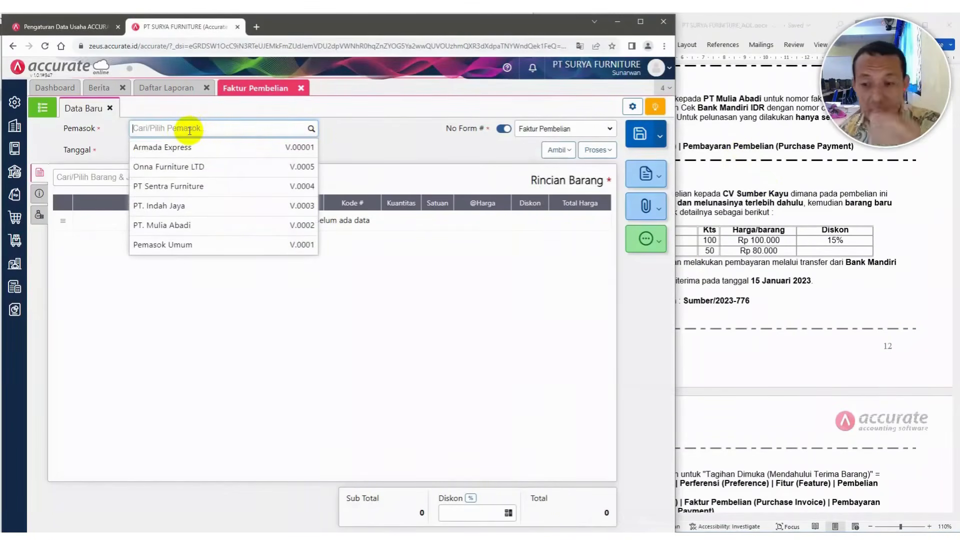
text(CV)
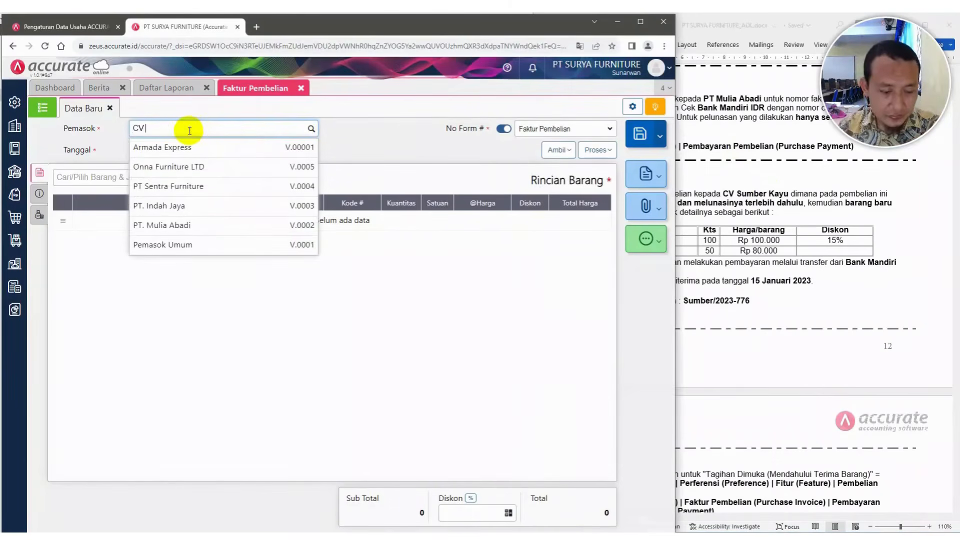
text( SUMBER)
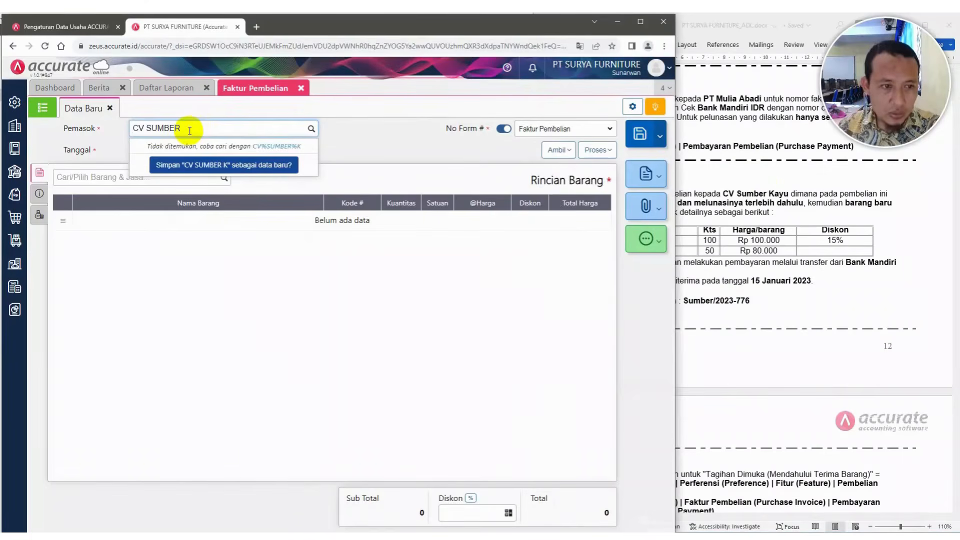
text(umber Kayu)
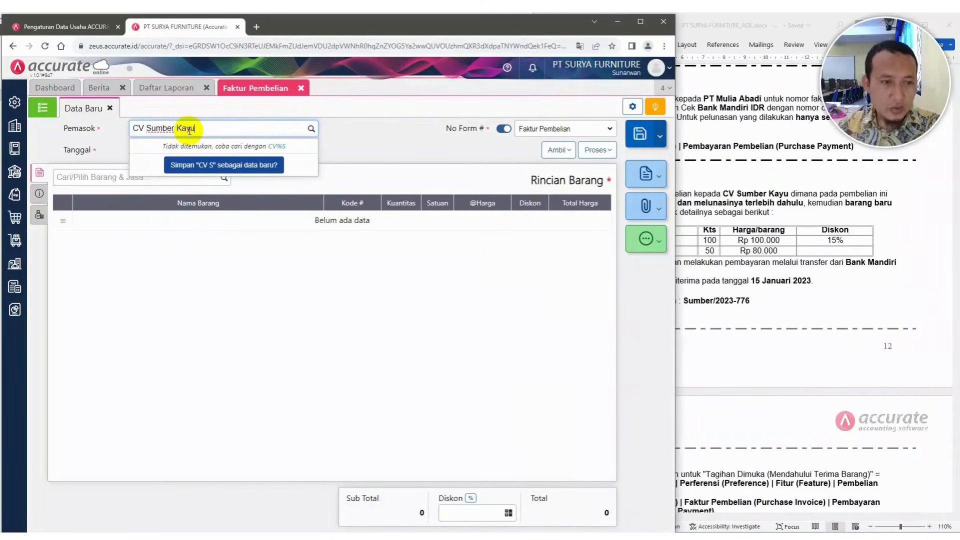
click(214, 165)
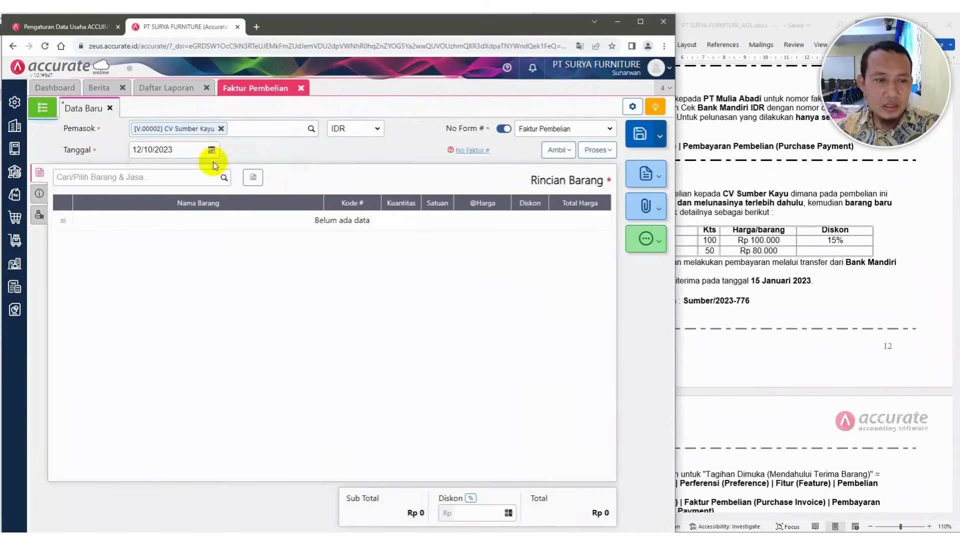
Set the invoice date to 14/01/2023
click(188, 155)
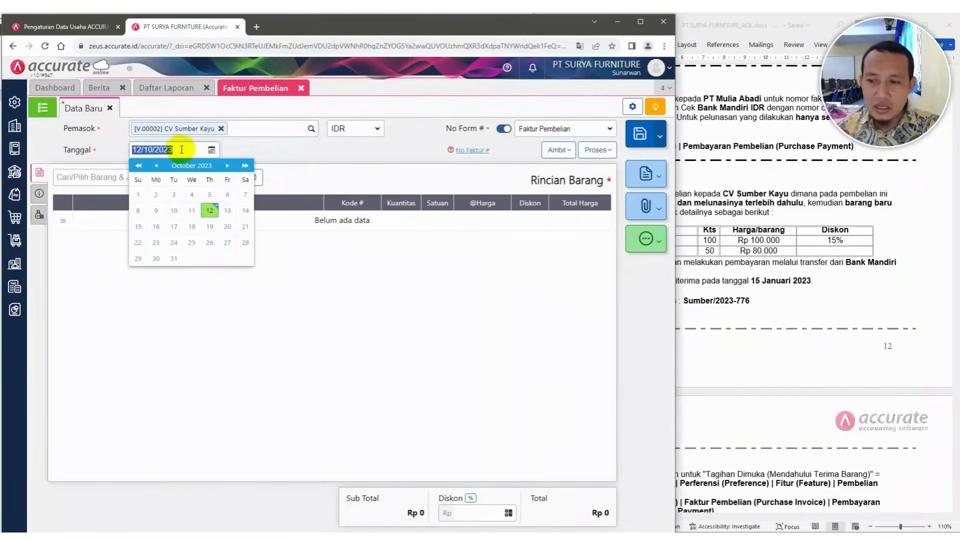
click(726, 161)
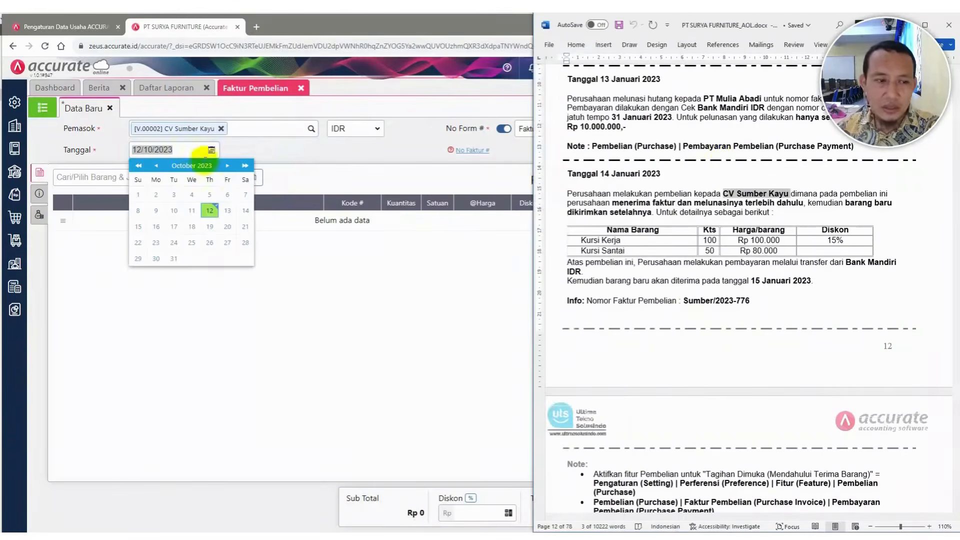
click(190, 148)
drag(191, 150, 121, 156)
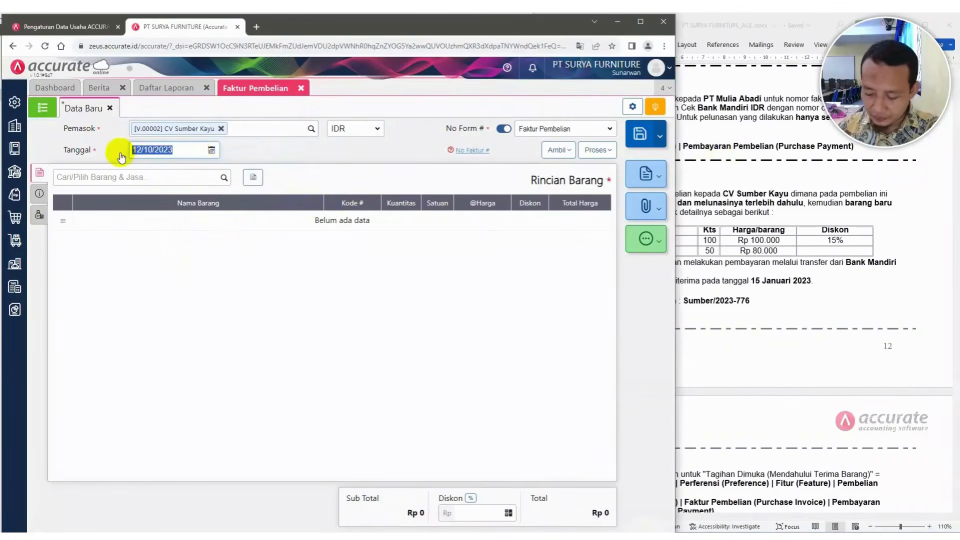
text(14)
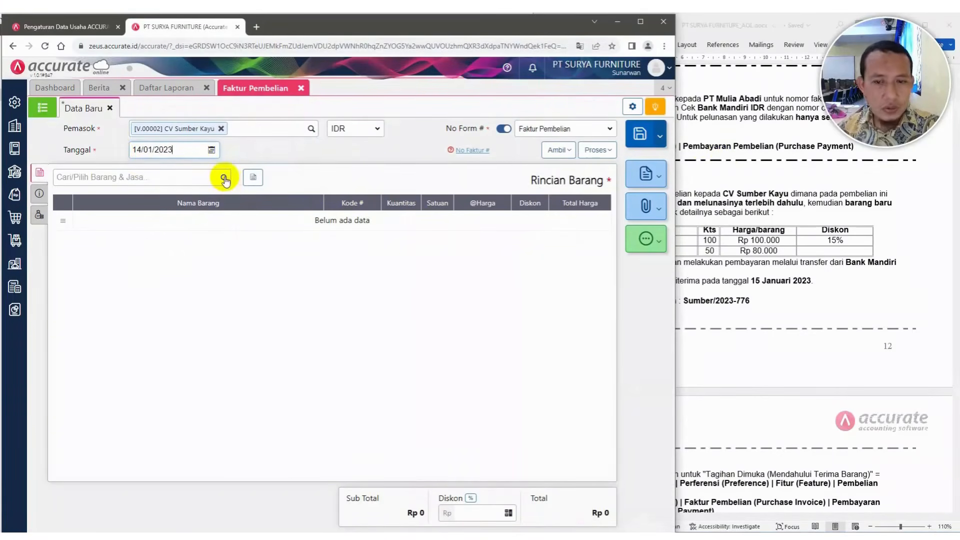
Copy the invoice number Sumber/2023-776 from the case document into the invoice and mark it as billed before goods arrive
click(803, 203)
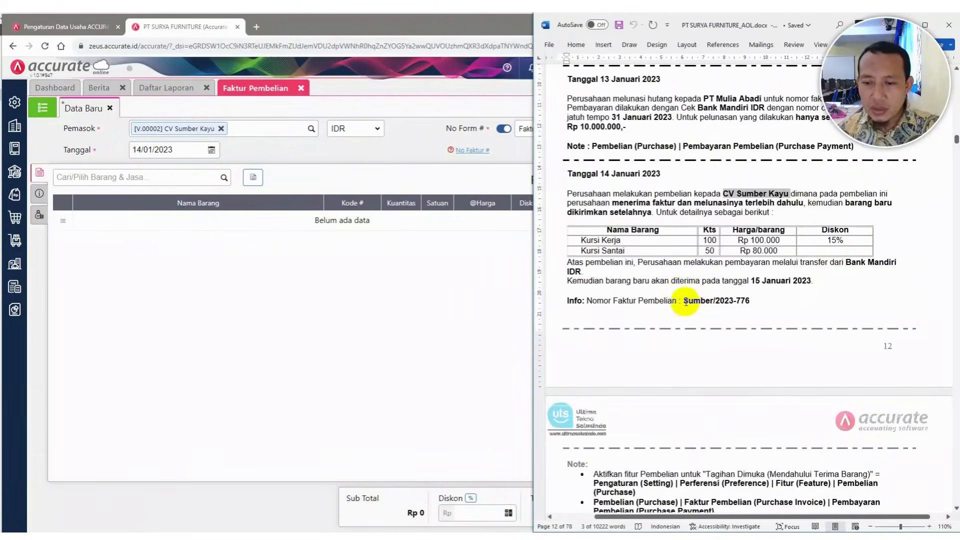
drag(685, 300, 750, 304)
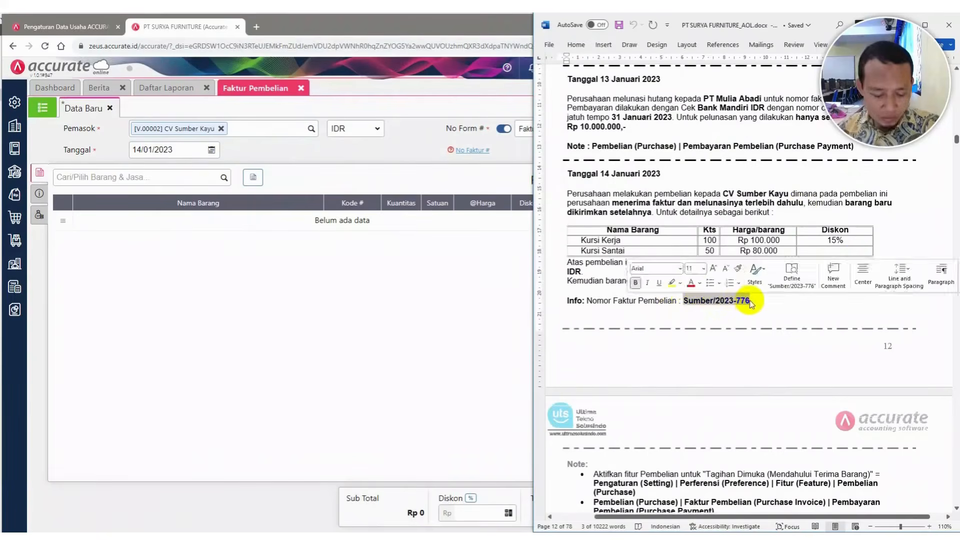
key(ctrl+c)
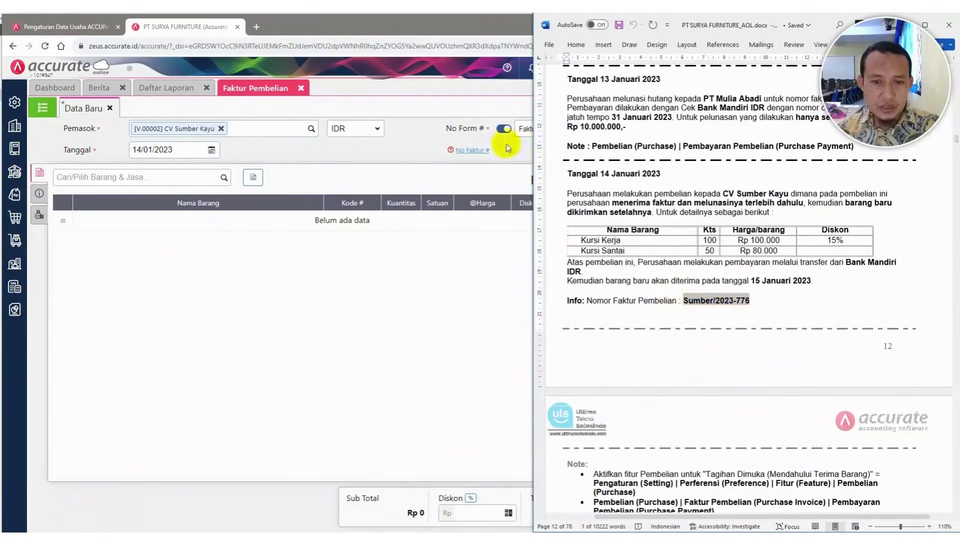
click(32, 196)
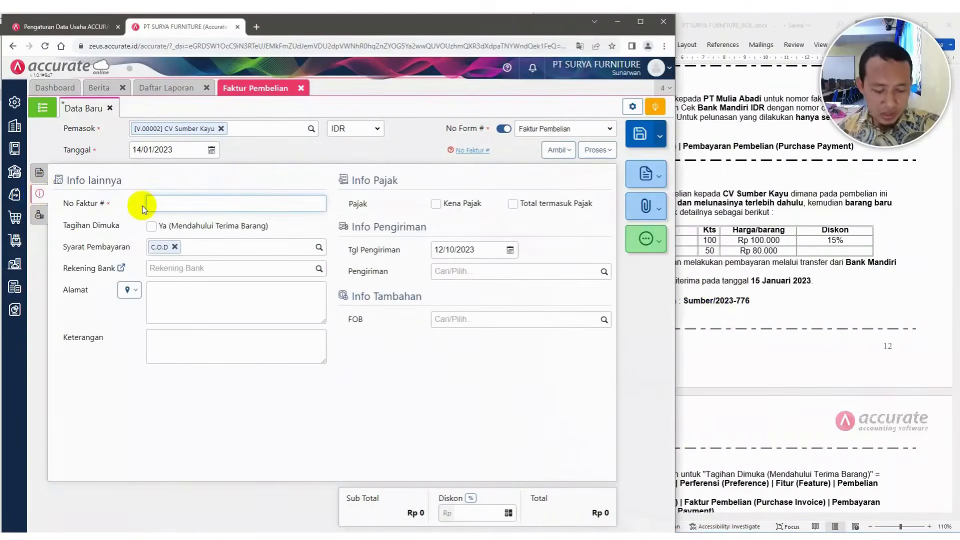
key(ctrl+v)
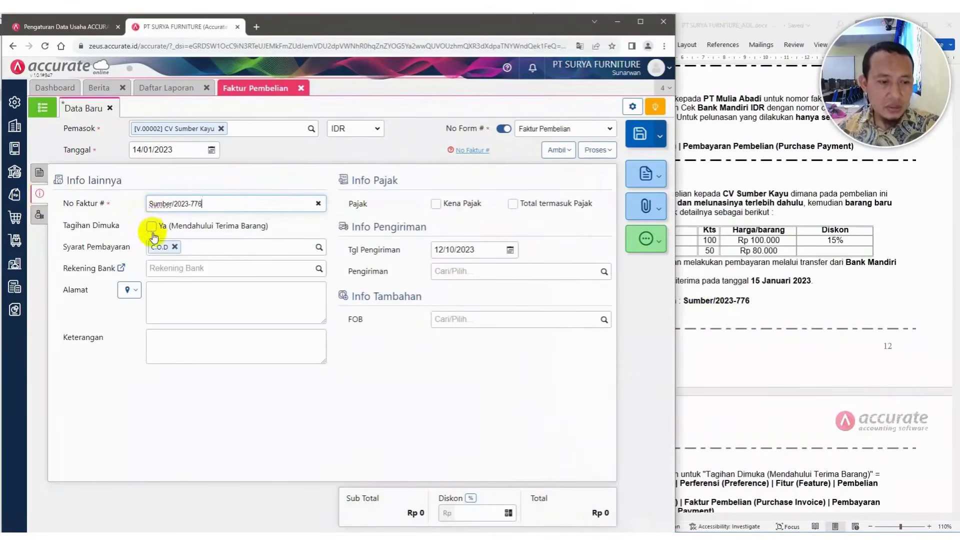
click(150, 227)
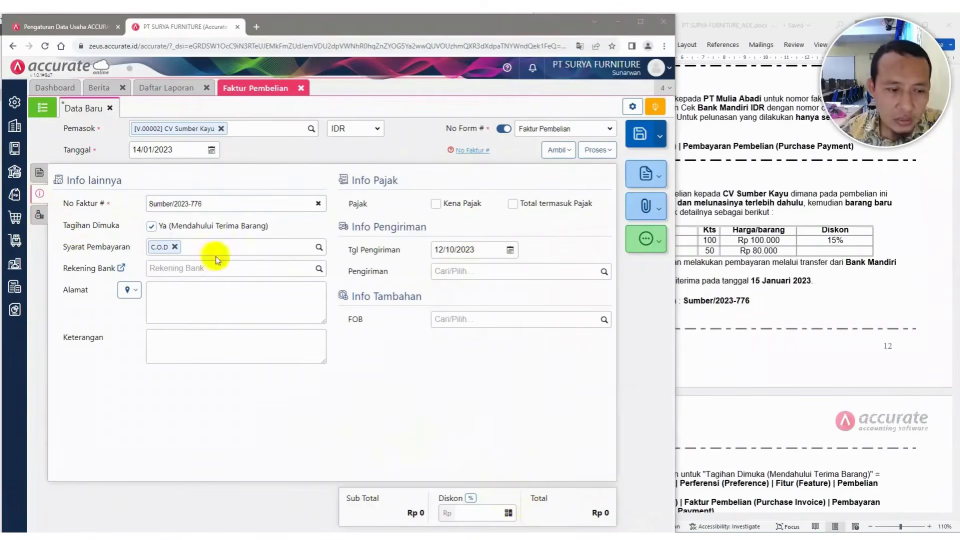
Choose the supplier's Kelapa Gading Utara address and enter the note 'Pembelian, menerima faktur dan melunasinya terlebih dahulu' from the case document
click(134, 294)
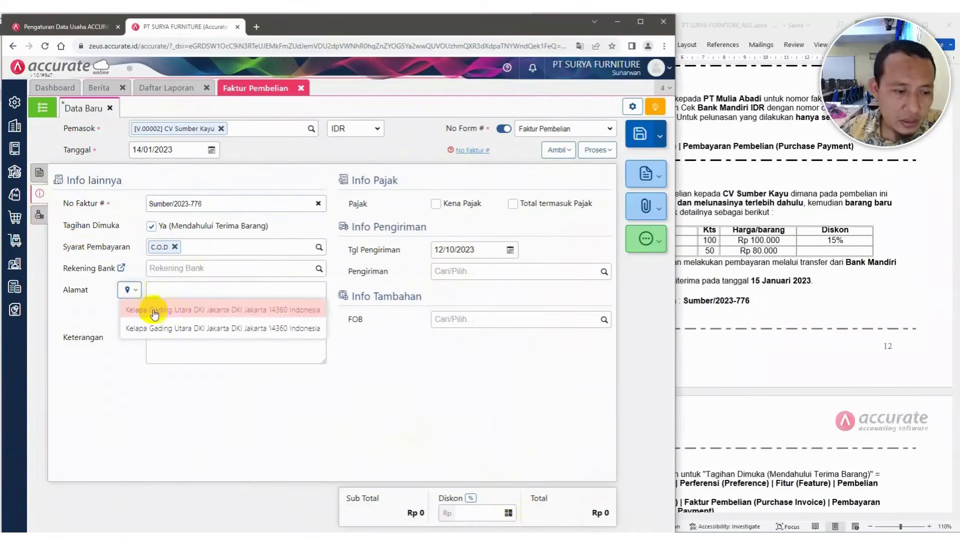
click(154, 311)
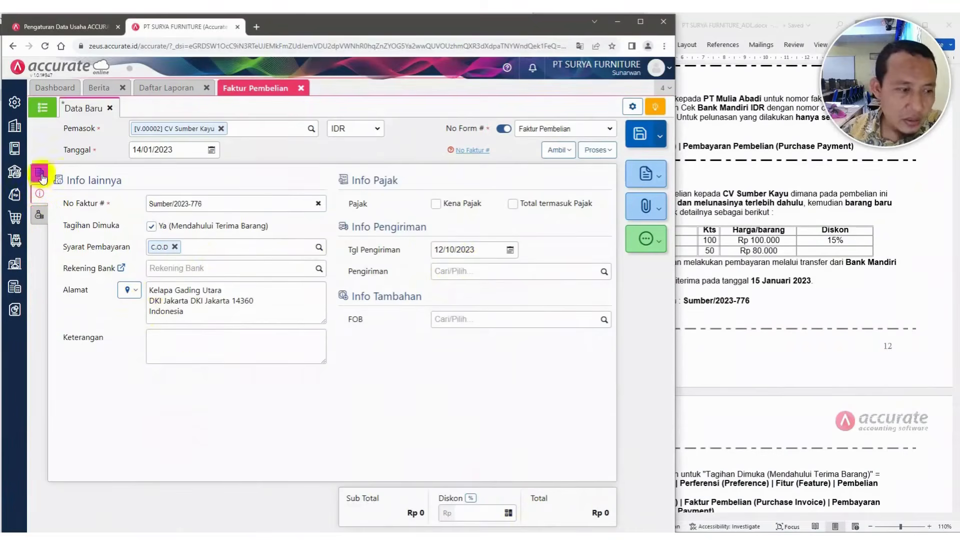
click(757, 305)
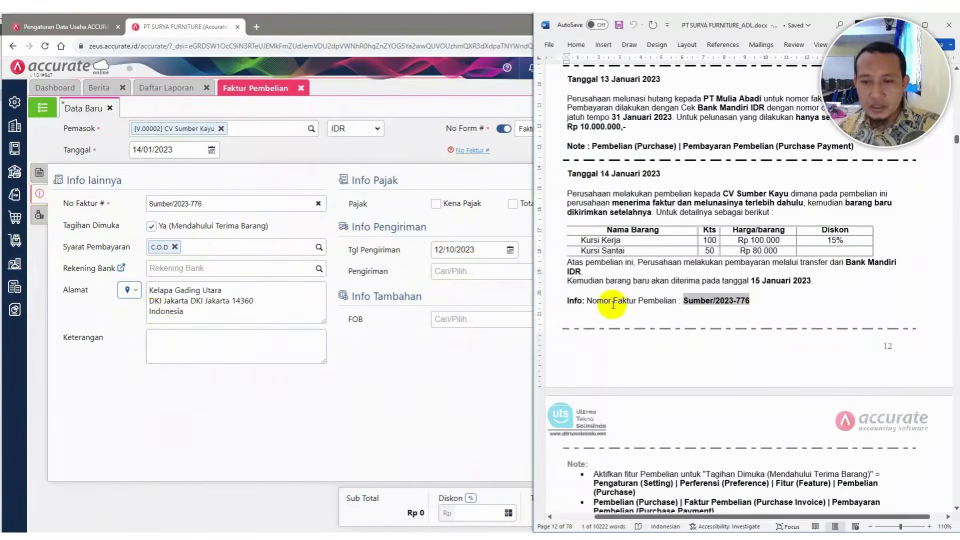
click(206, 346)
click(740, 284)
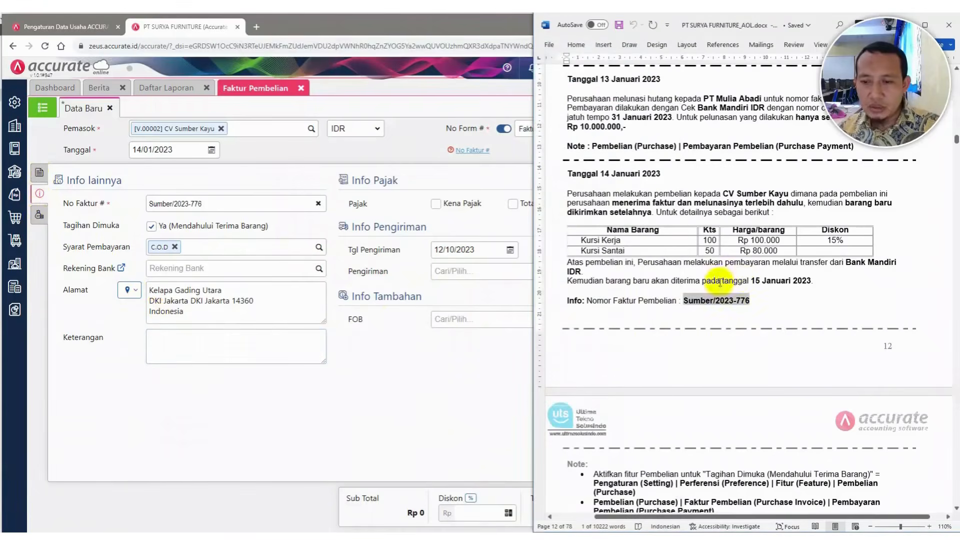
click(649, 304)
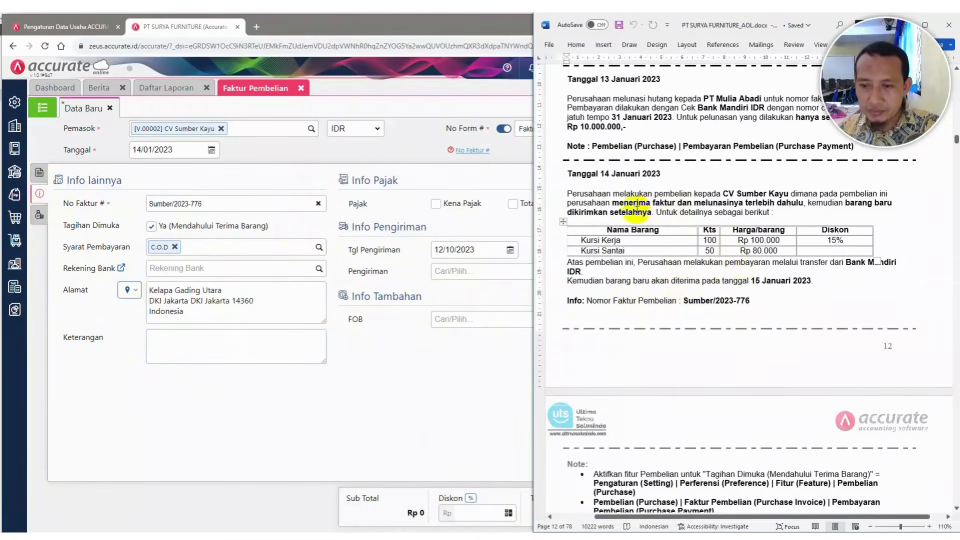
drag(612, 202, 801, 202)
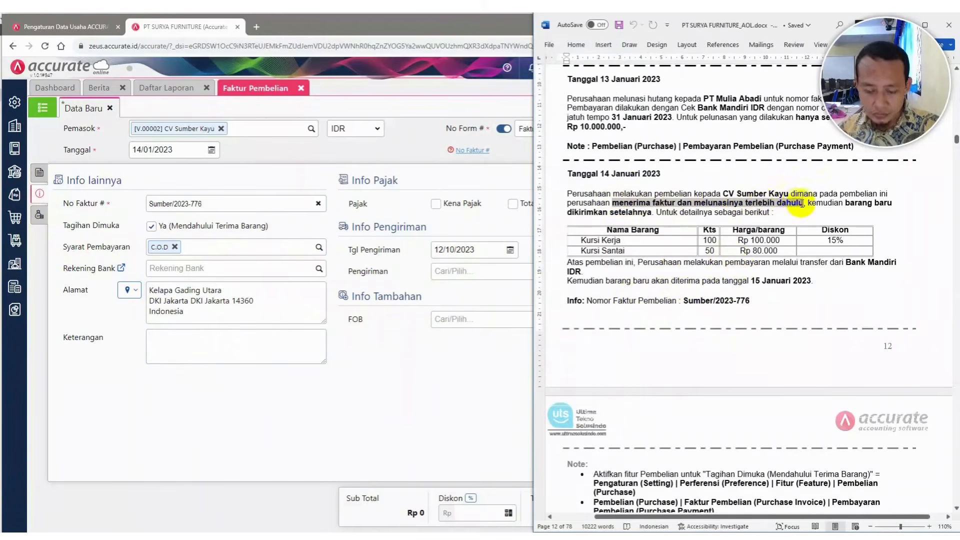
click(173, 337)
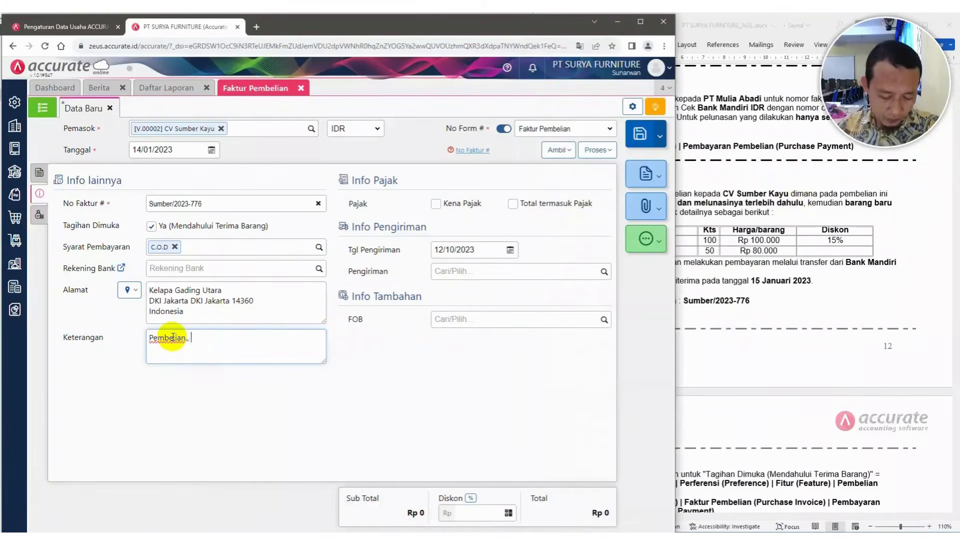
text(Pembelian, menerima faktur dan melunasinya terlebih dahulu)
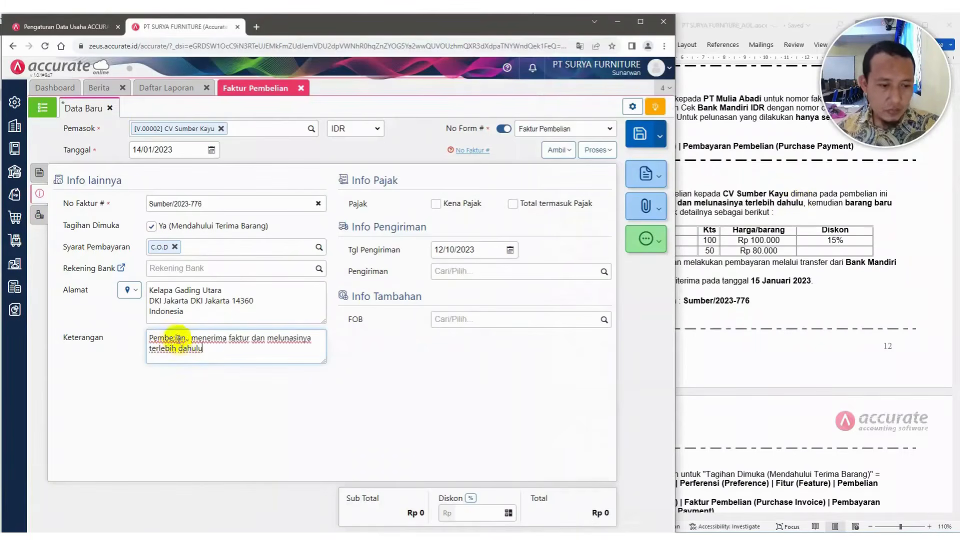
key(BackSpace)
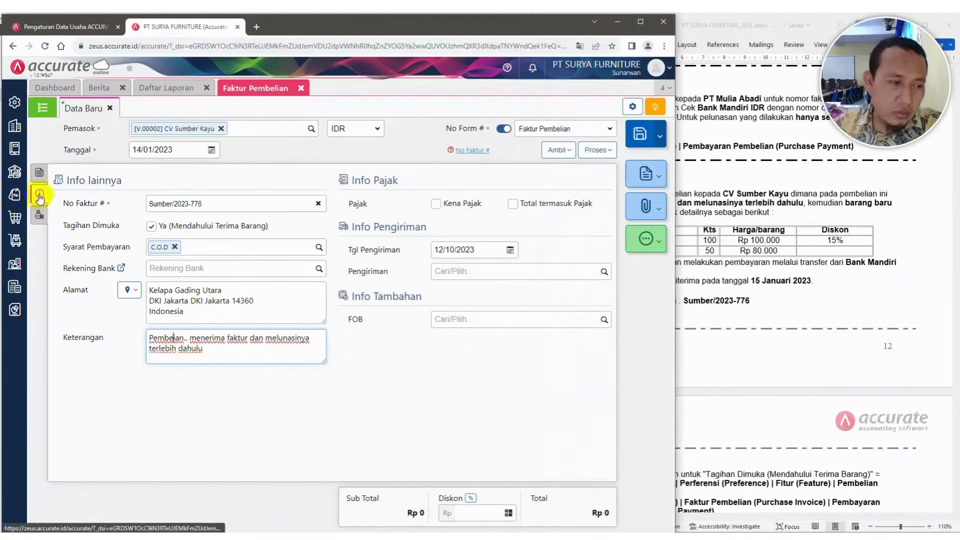
Add Kursi Kerja to the invoice items with quantity 100 PCS at a price of 100.000
click(37, 177)
click(38, 176)
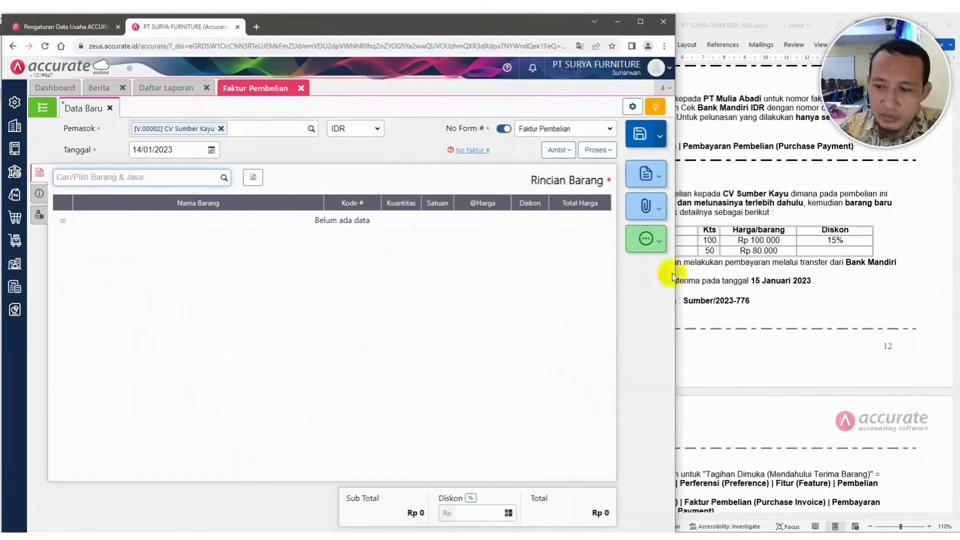
click(828, 295)
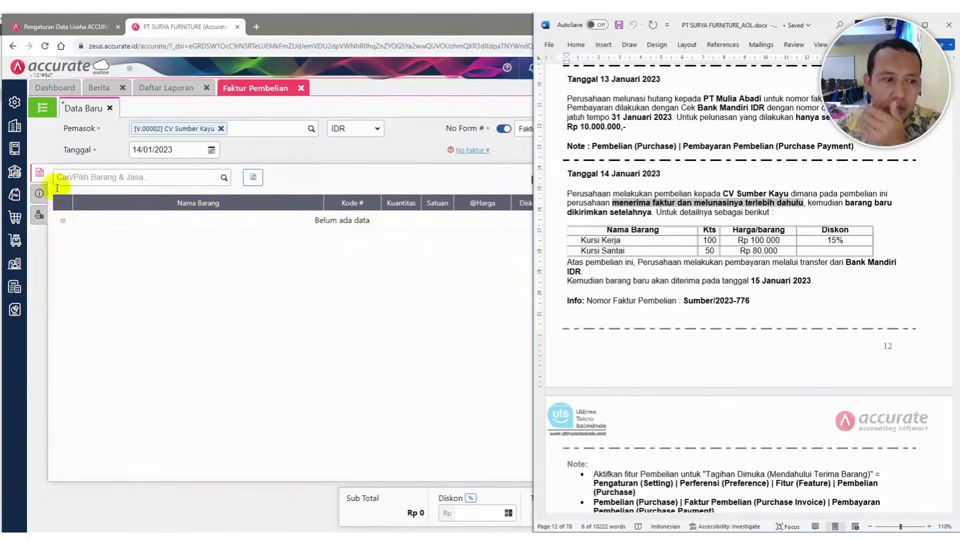
click(74, 176)
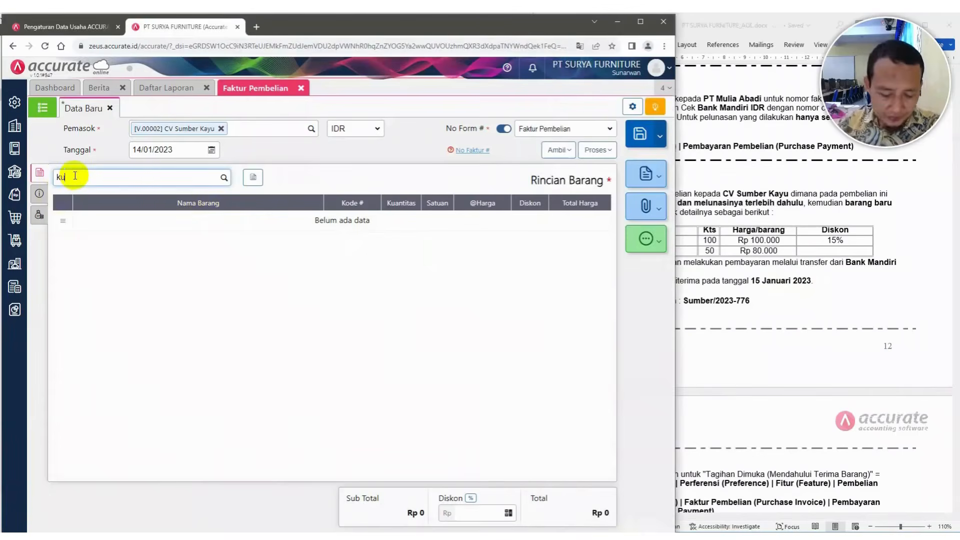
text(kursi kerj)
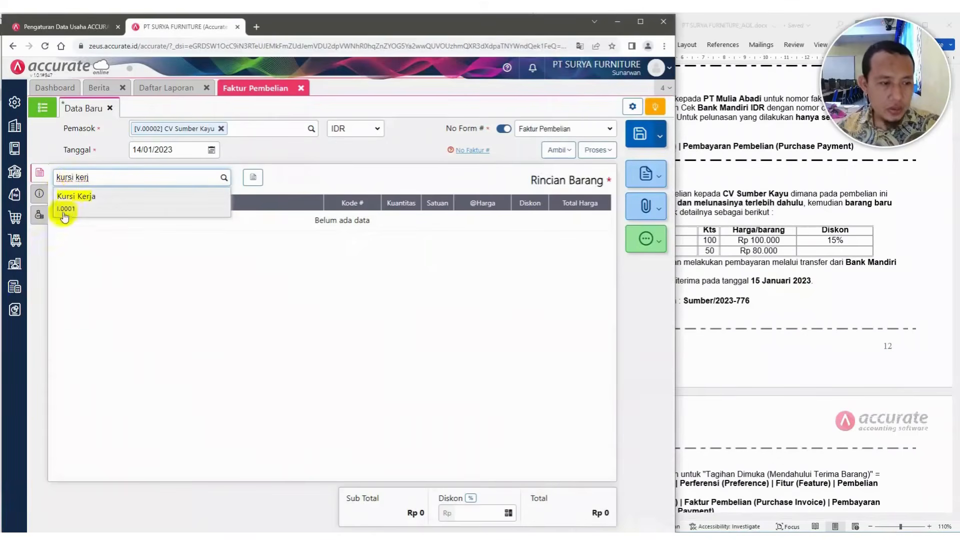
click(722, 247)
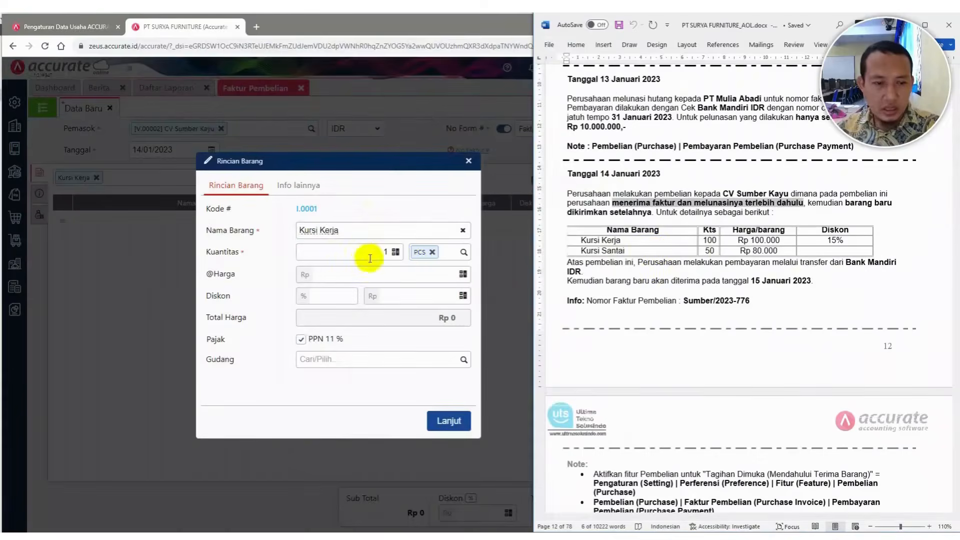
click(368, 253)
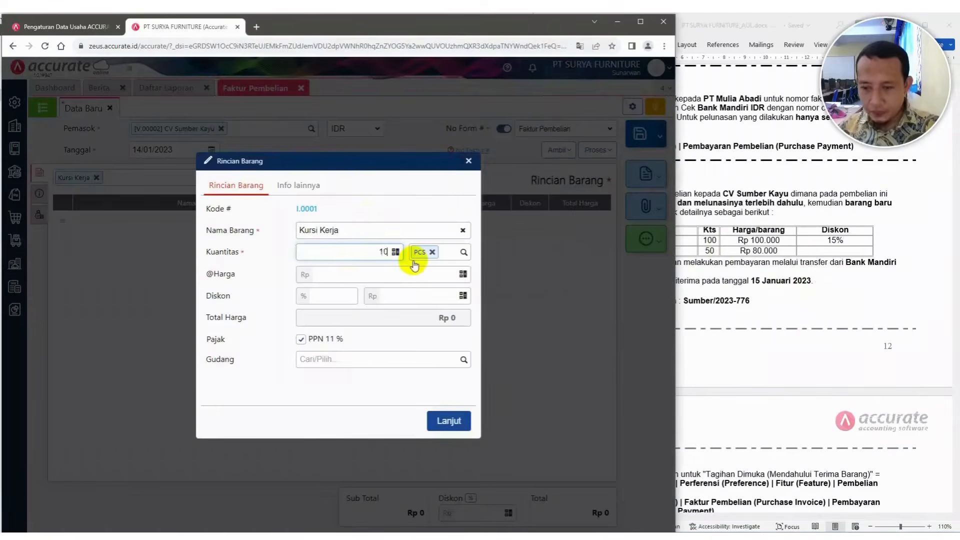
text(100)
click(429, 283)
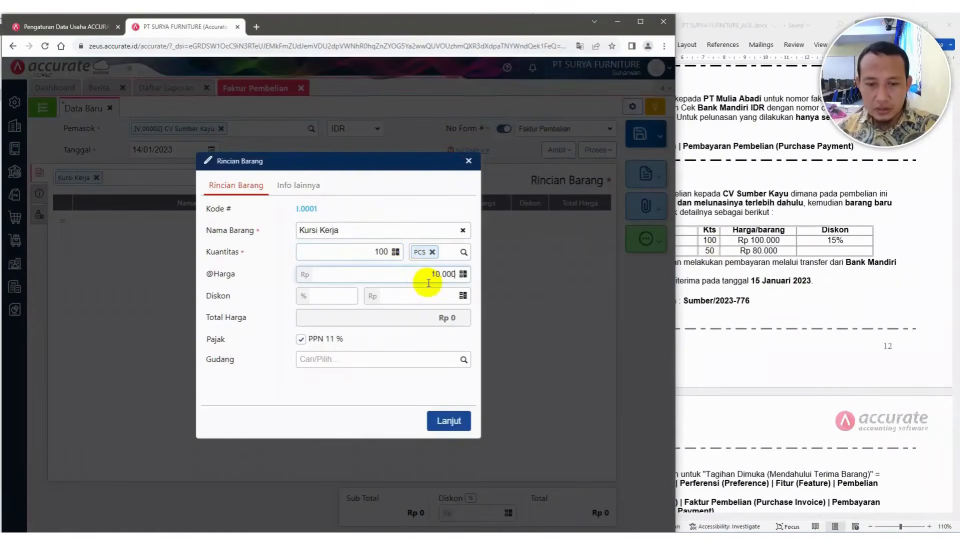
click(436, 324)
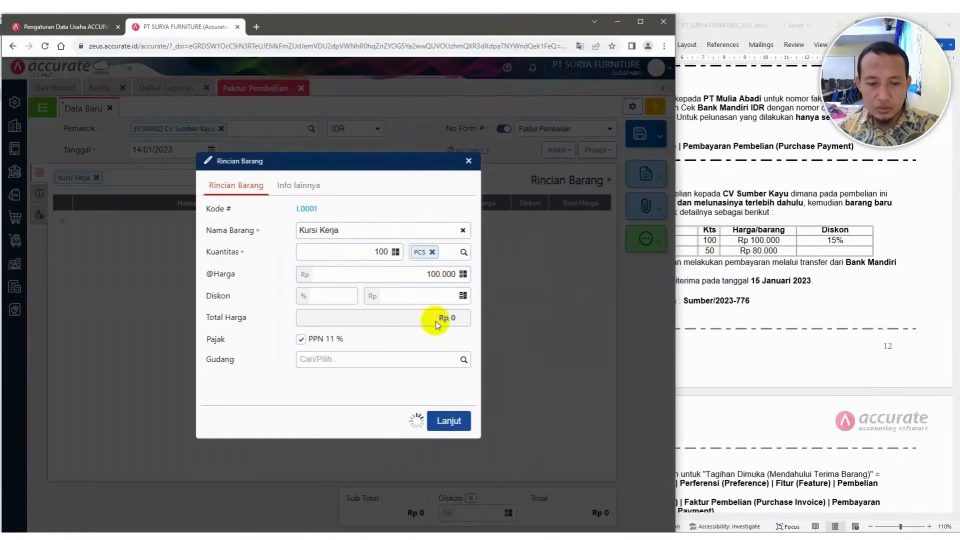
click(831, 286)
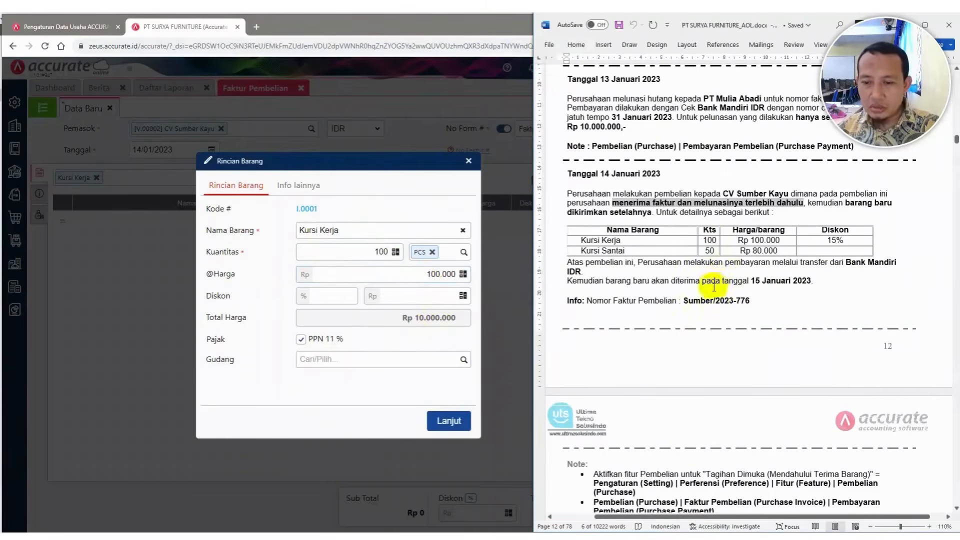
click(447, 420)
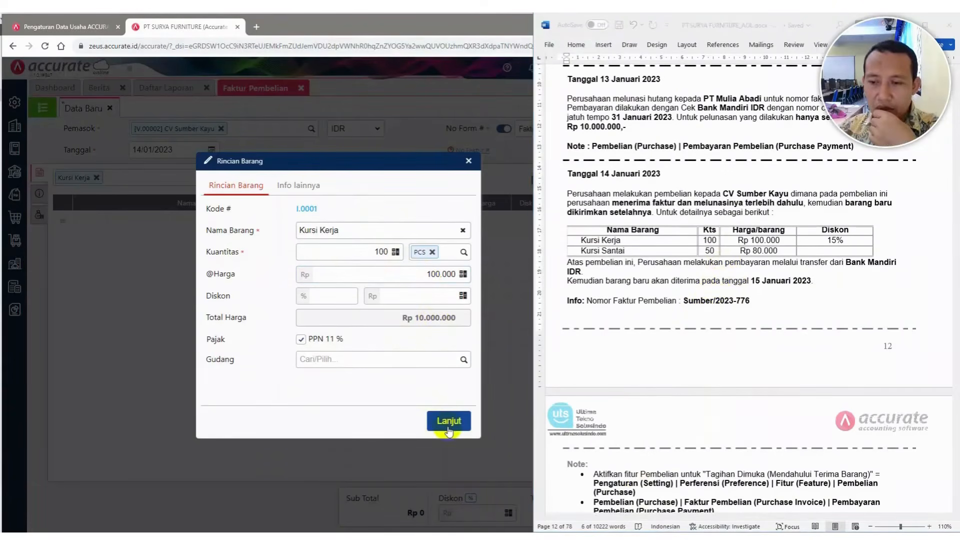
click(449, 422)
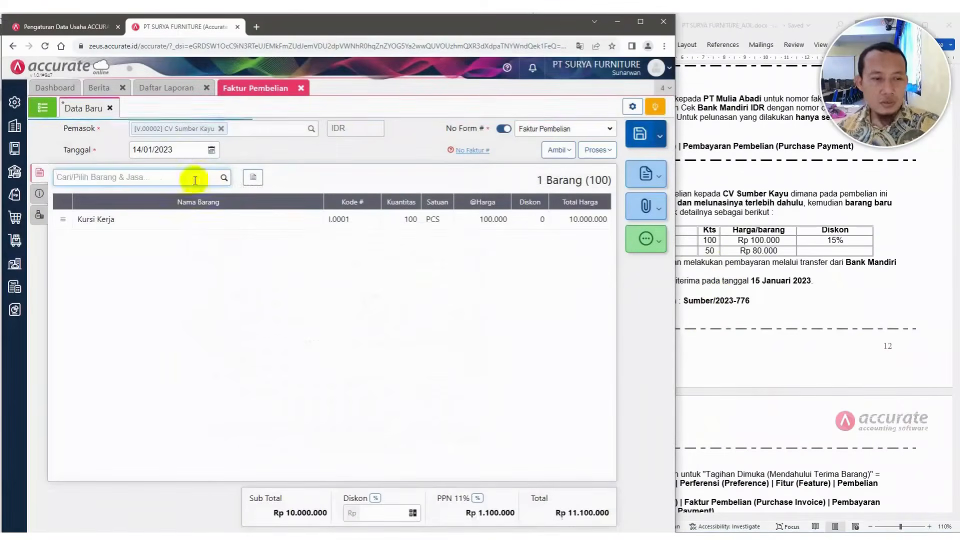
Add Kursi Santai to the invoice items with quantity 50 PCS at a price of 80.000
click(849, 228)
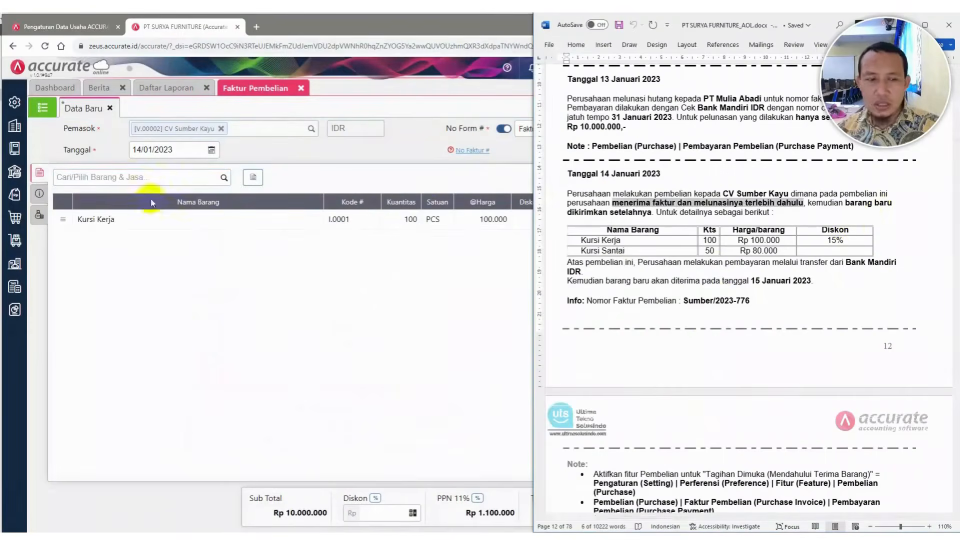
click(145, 179)
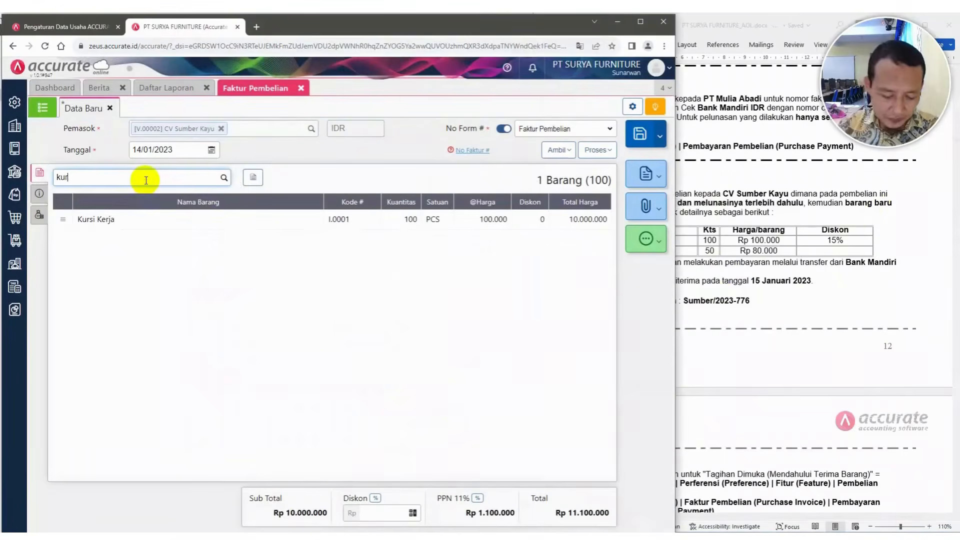
text(kursi)
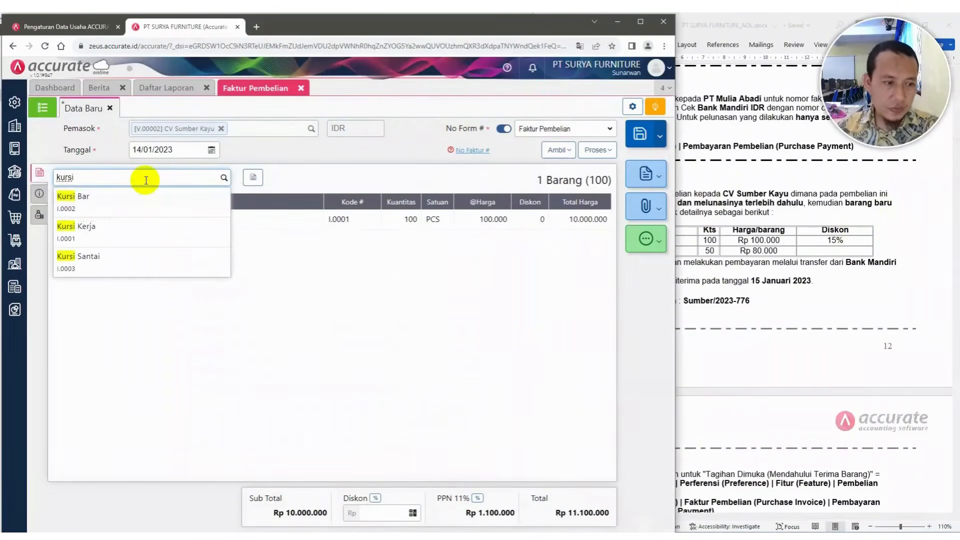
click(128, 262)
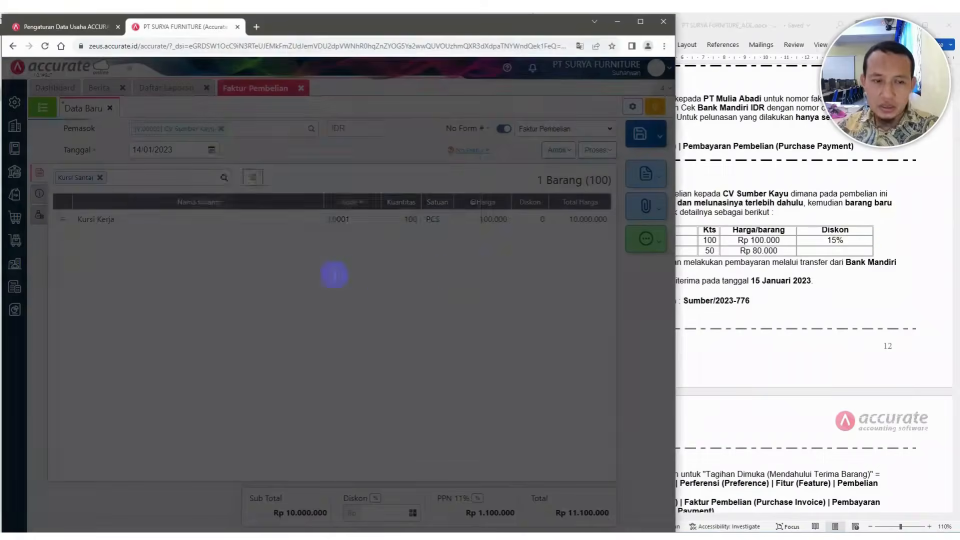
click(380, 254)
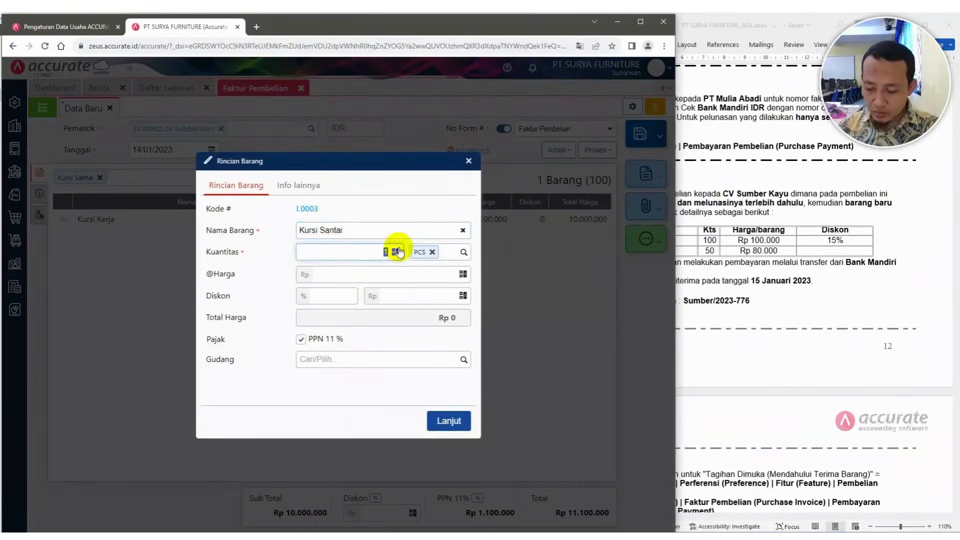
text(50)
click(409, 268)
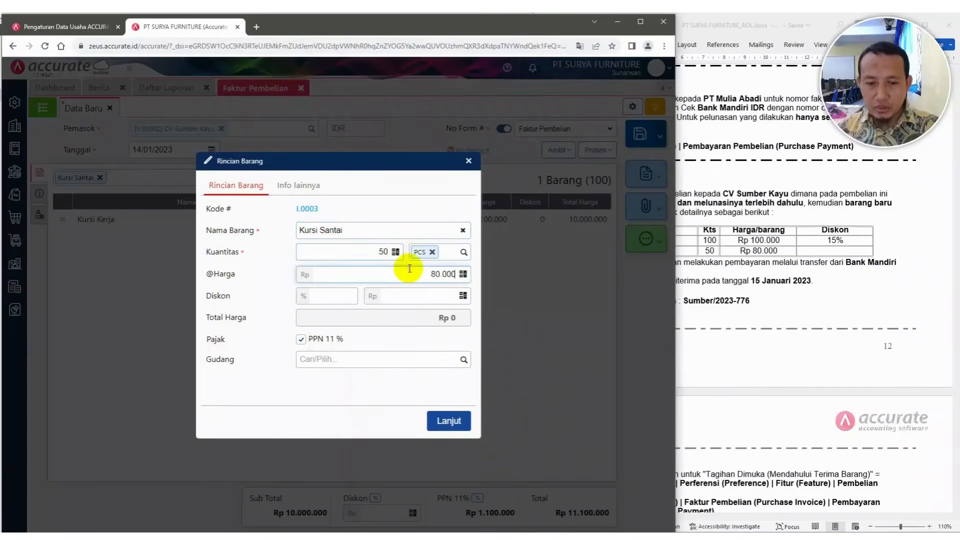
click(434, 320)
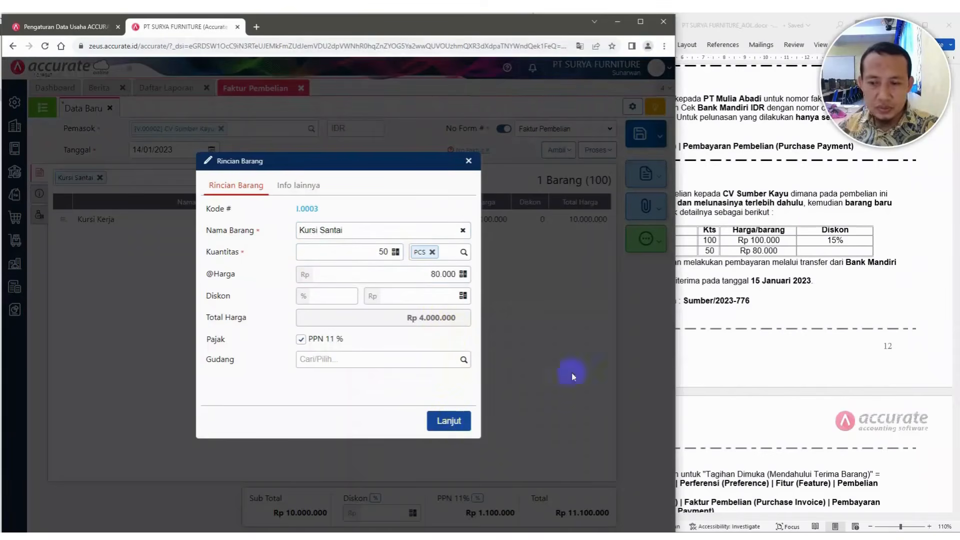
click(449, 420)
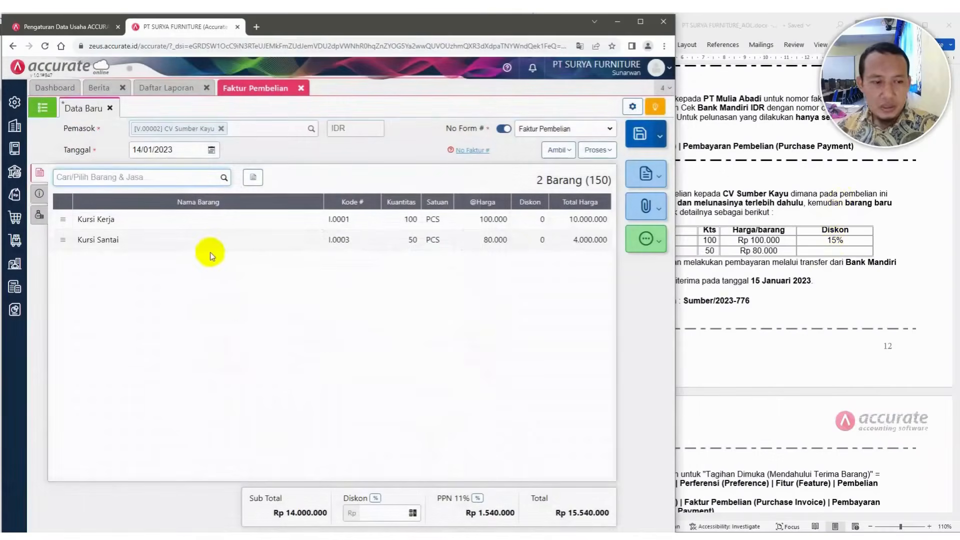
Give the Kursi Kerja line a 15% discount
click(490, 219)
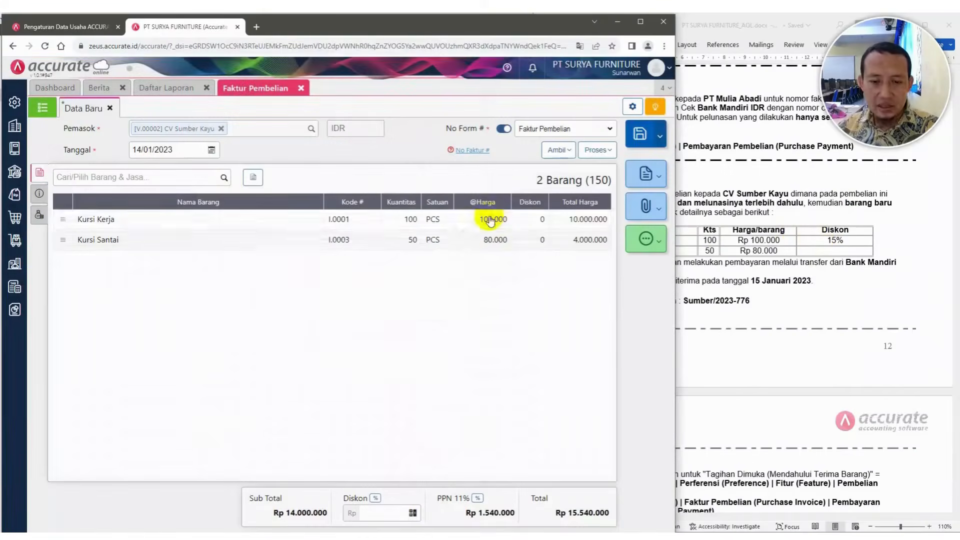
click(479, 220)
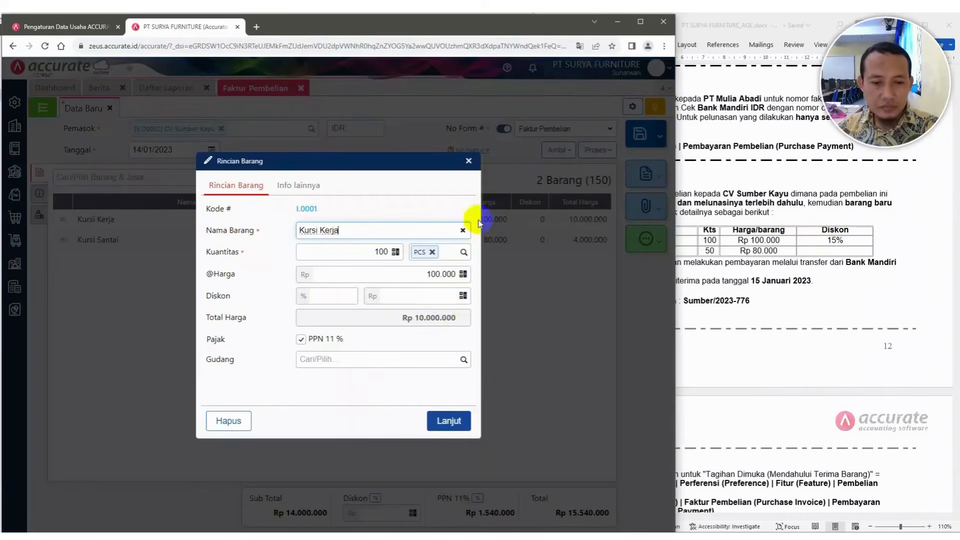
click(323, 294)
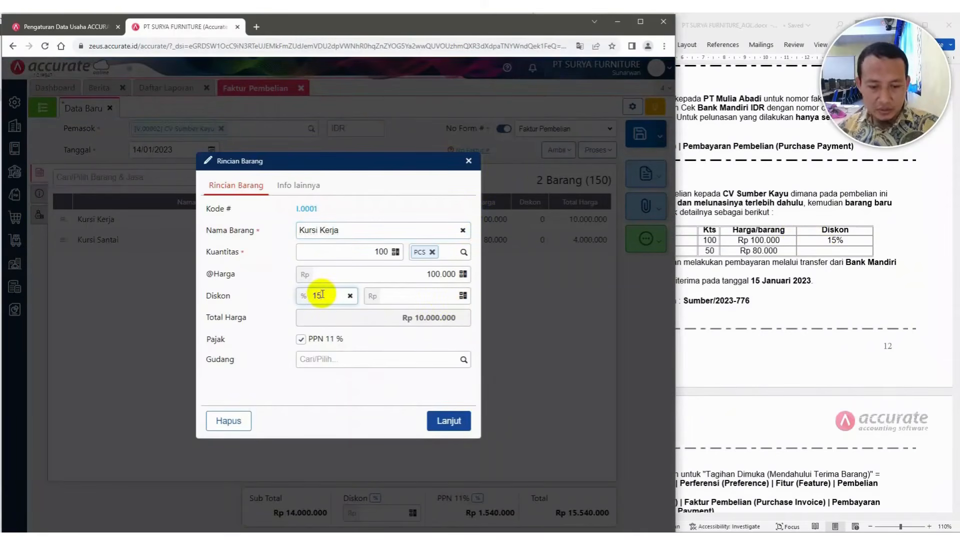
key(Tab)
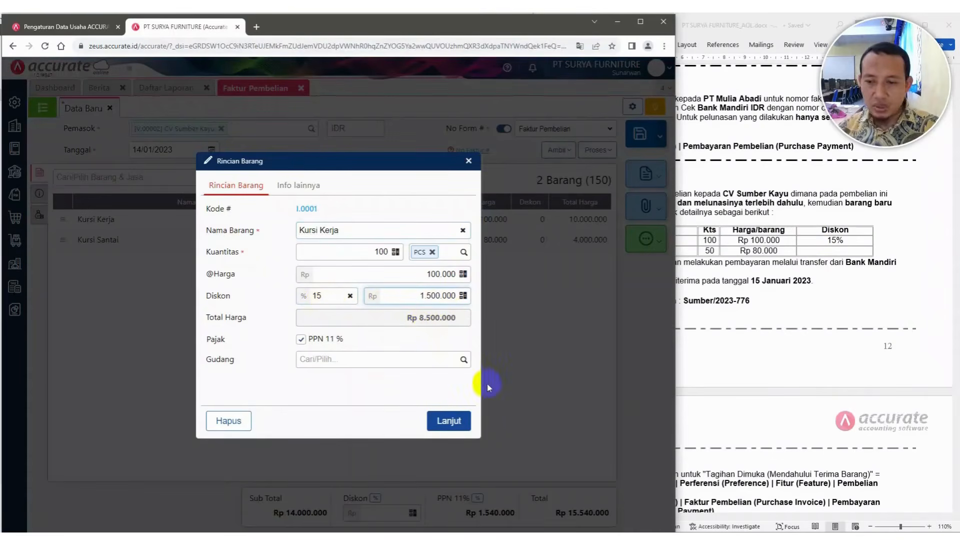
click(449, 419)
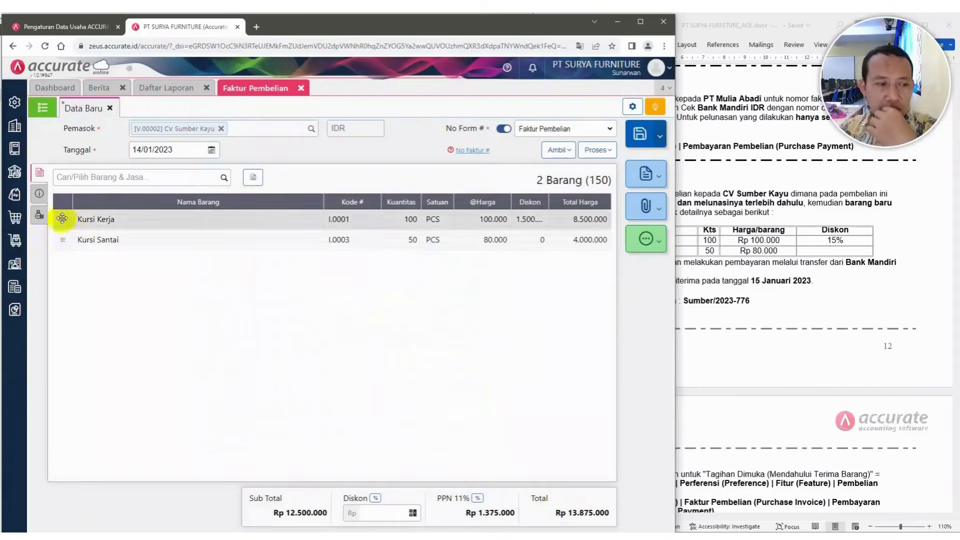
Return to the invoice's other info and save the purchase invoice
click(39, 195)
text(Sumber/2023-776)
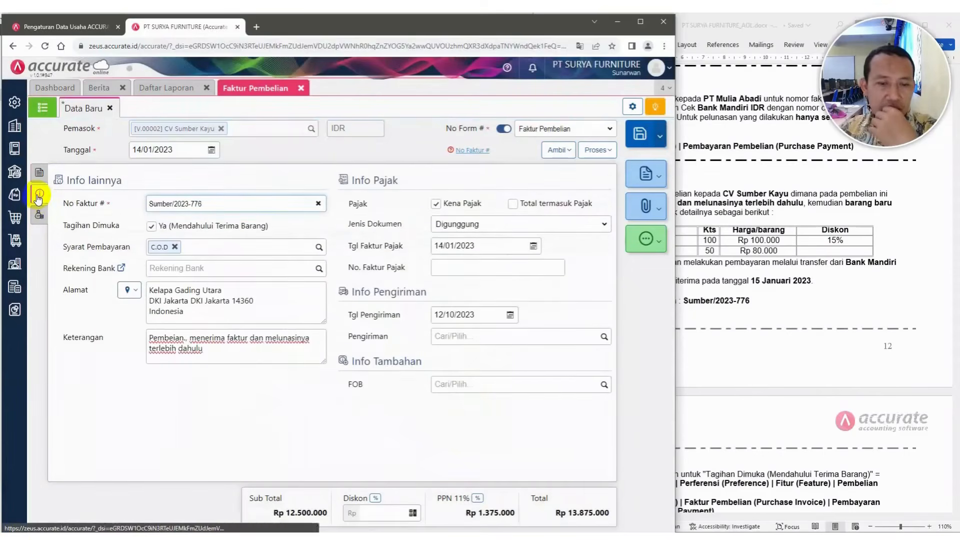
key(ctrl+s)
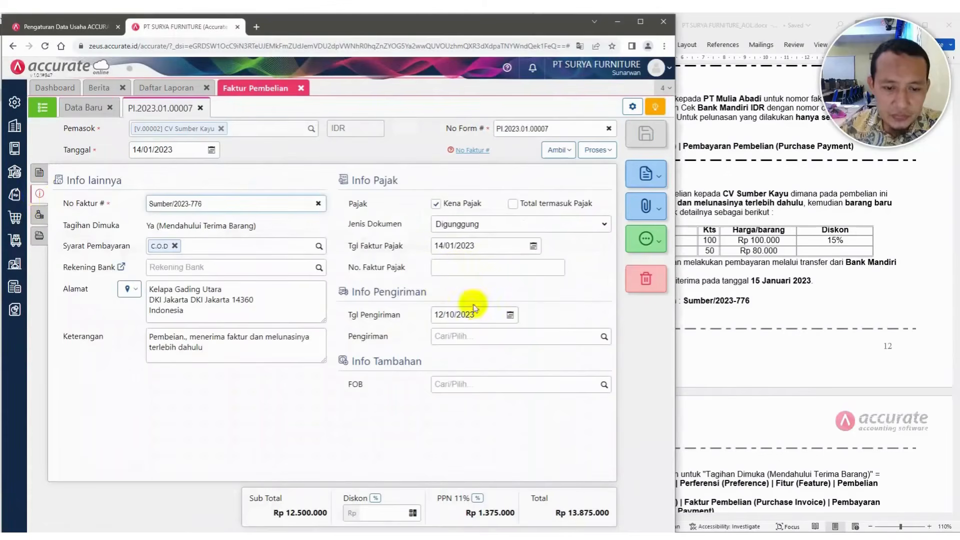
Set the invoice's shipping date to 15/01/2023
click(482, 316)
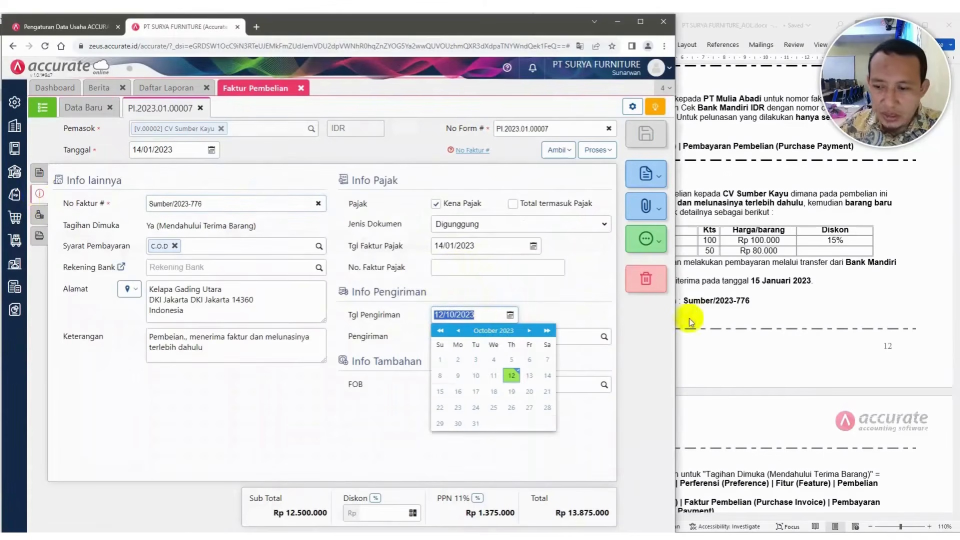
click(733, 265)
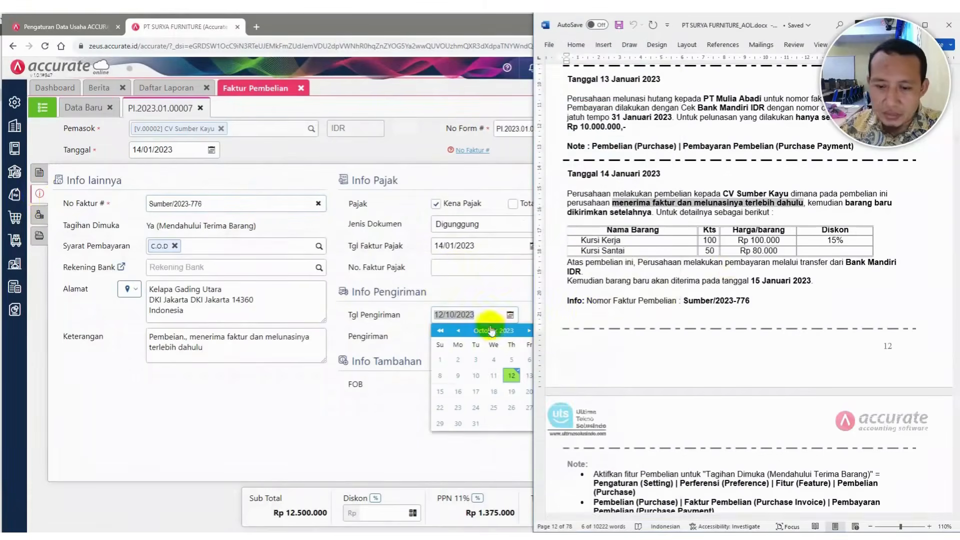
key(BackSpace)
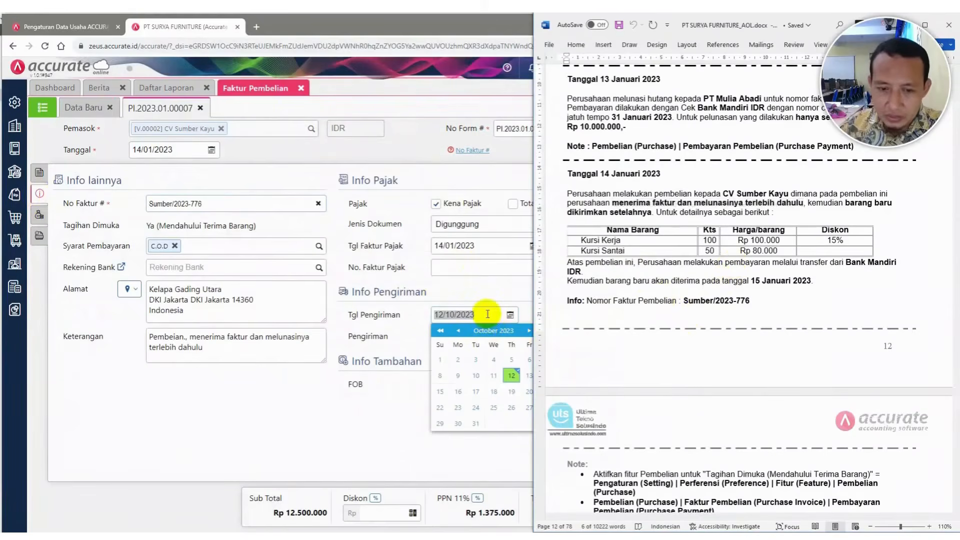
click(488, 314)
text(1)
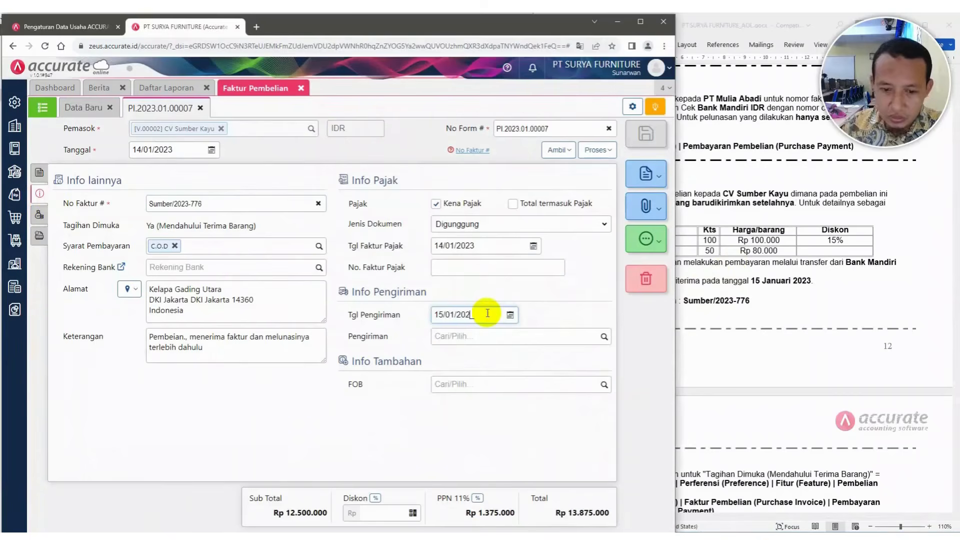
click(566, 298)
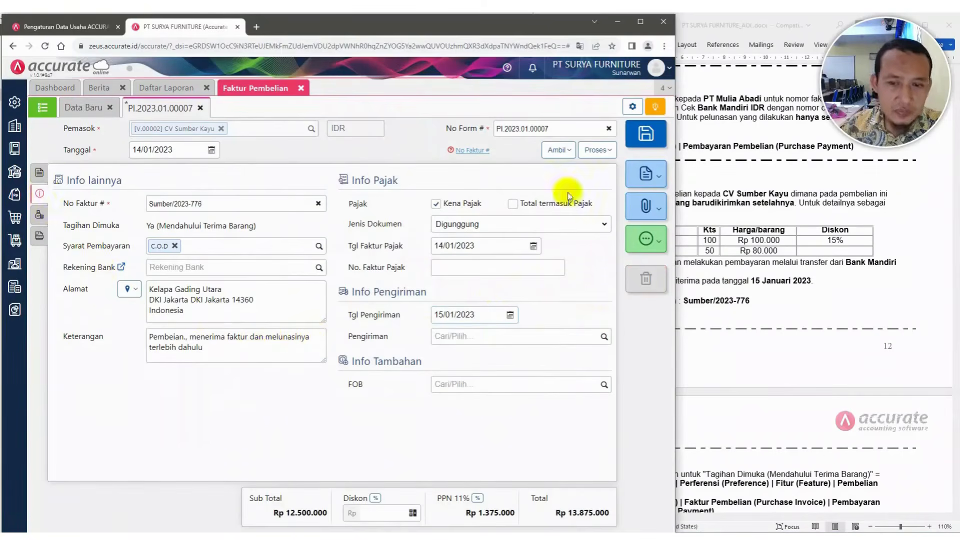
Process the saved purchase invoice into a new purchase payment
click(39, 173)
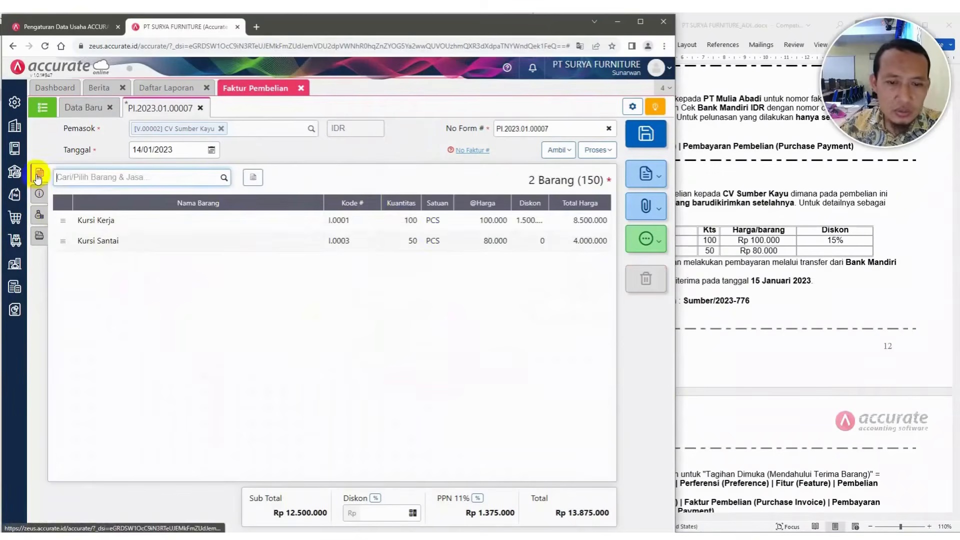
click(598, 151)
click(540, 170)
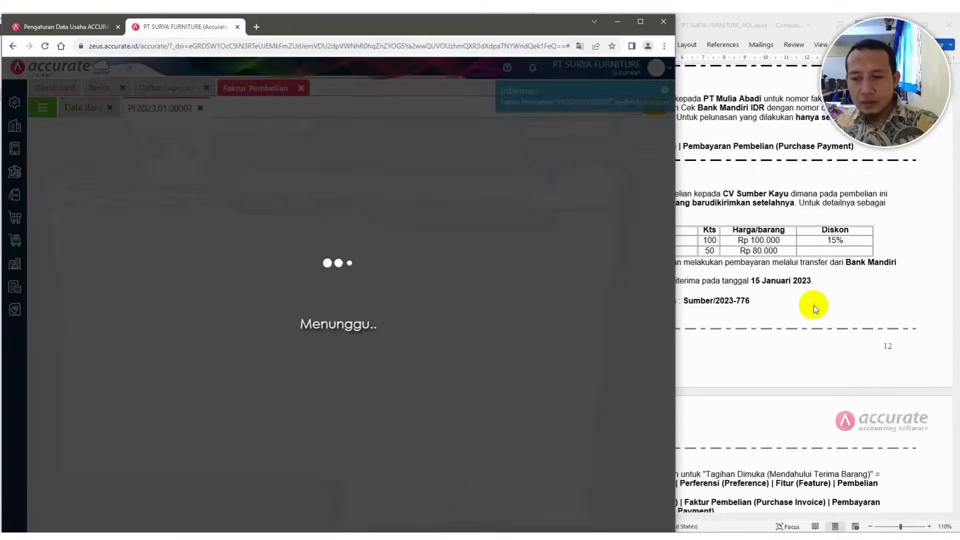
Select Bank Mandiri IDR as the bank for the purchase payment
click(814, 305)
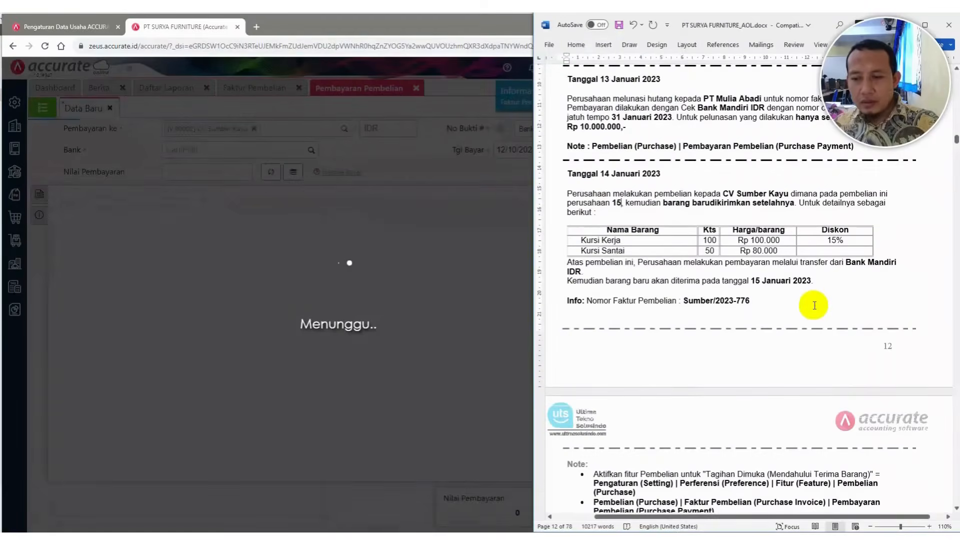
scroll(814, 305, down, 1)
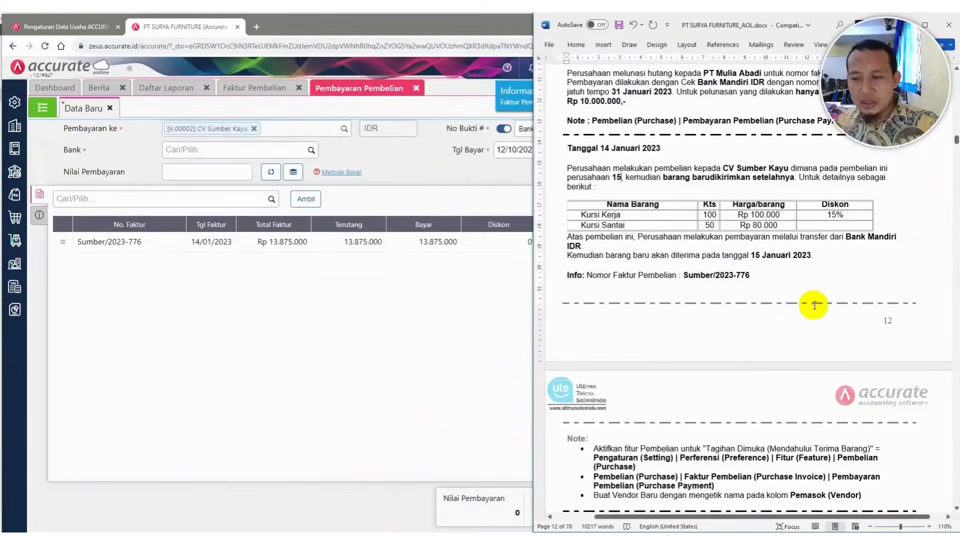
click(310, 150)
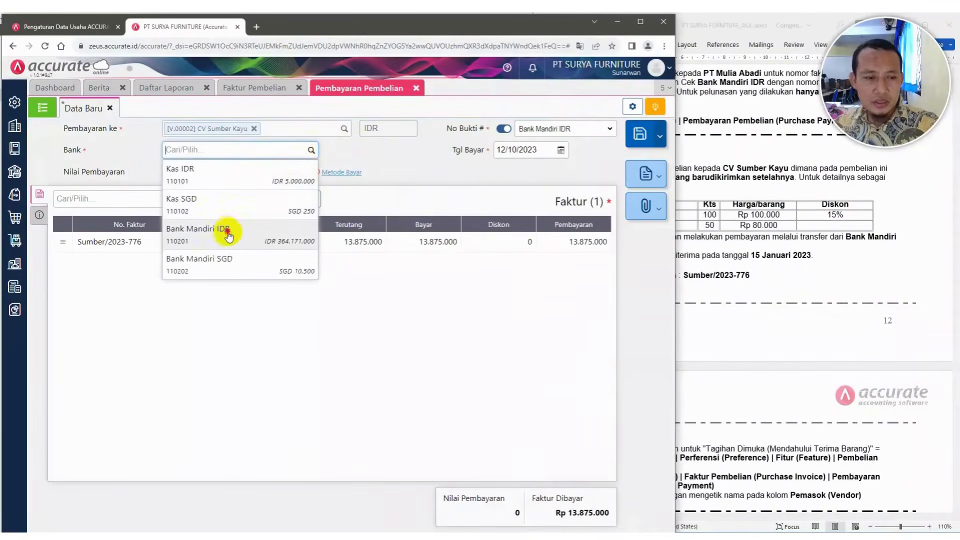
click(226, 231)
Set the payment date to 14/01/2023 and calculate the payment amount from the invoice
click(540, 149)
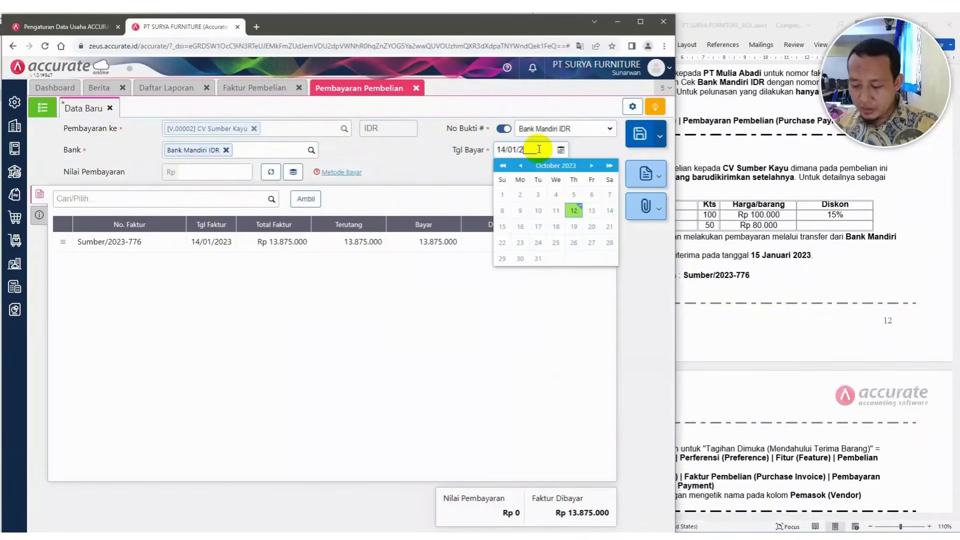
click(433, 164)
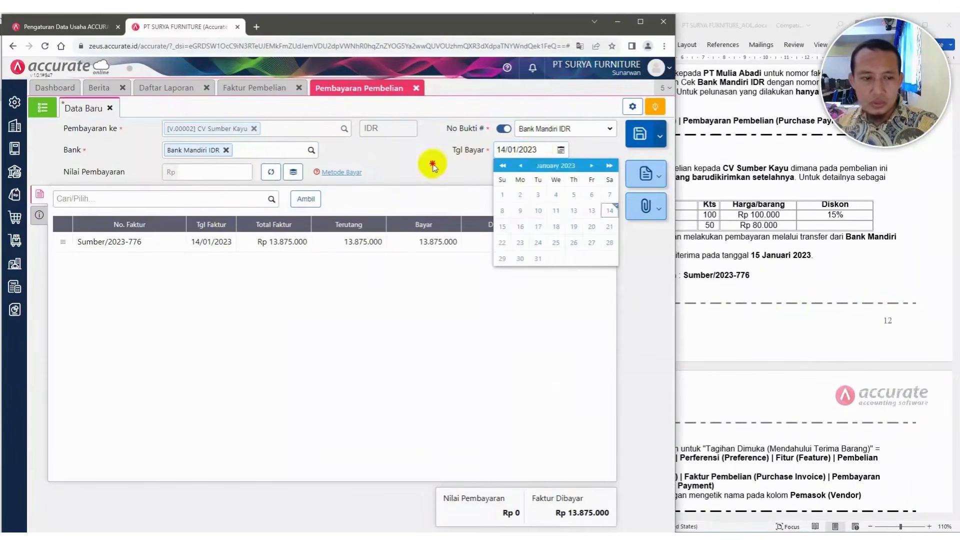
click(269, 173)
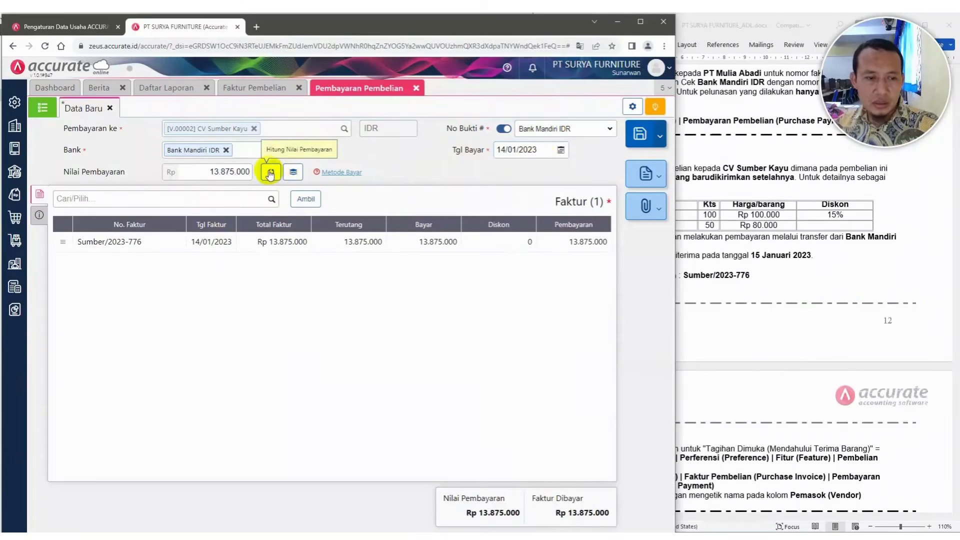
Enter the payment description "Pembayarn pembelian" in the payment's other info
click(34, 219)
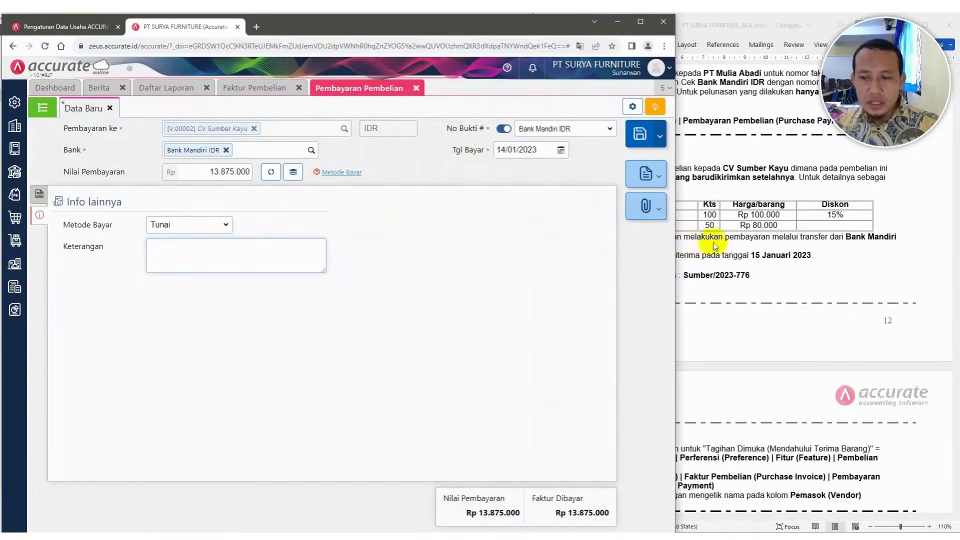
click(785, 244)
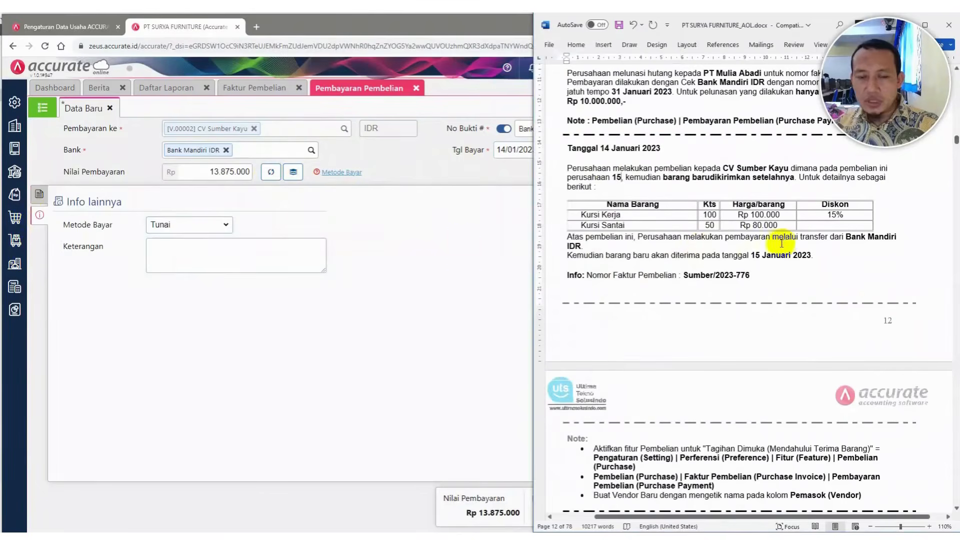
click(177, 251)
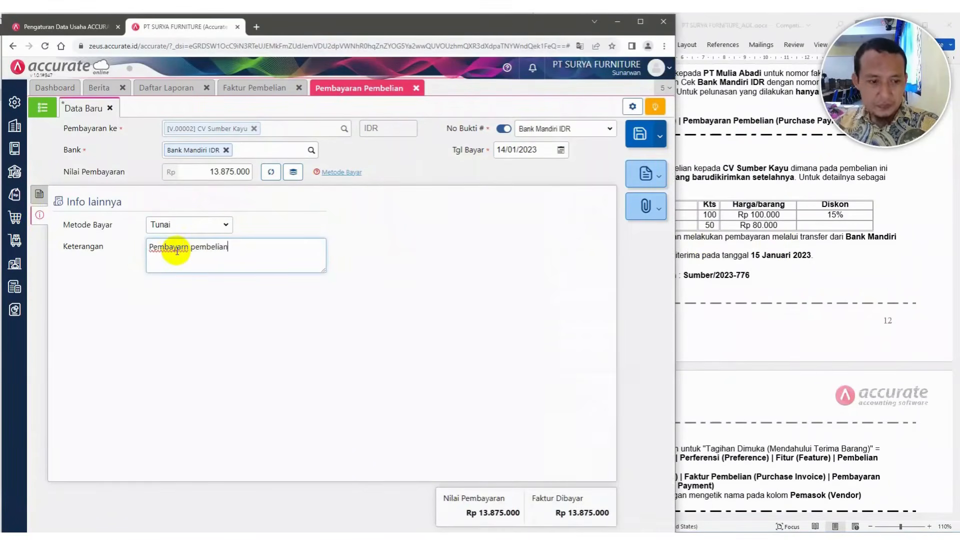
Save the purchase payment and close the payment and purchase invoice tabs
click(40, 194)
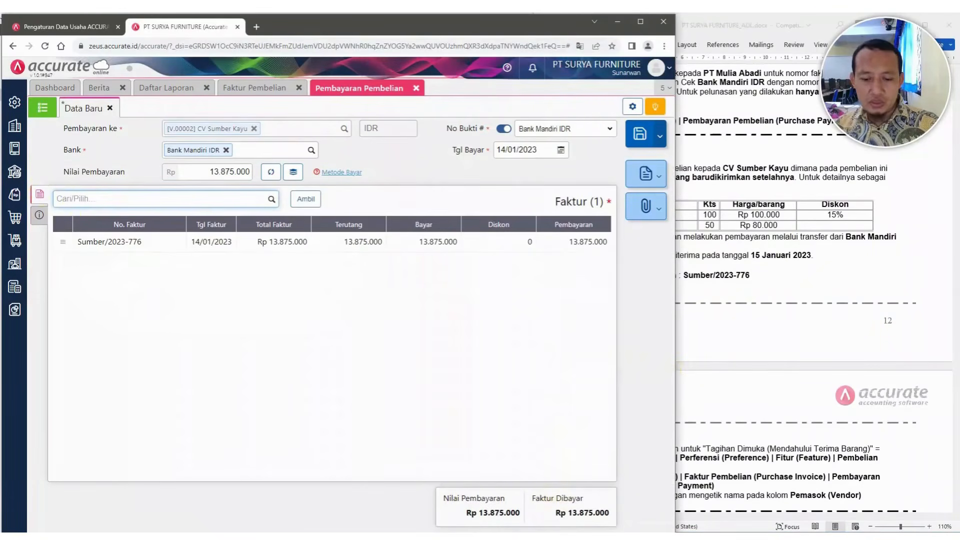
click(640, 134)
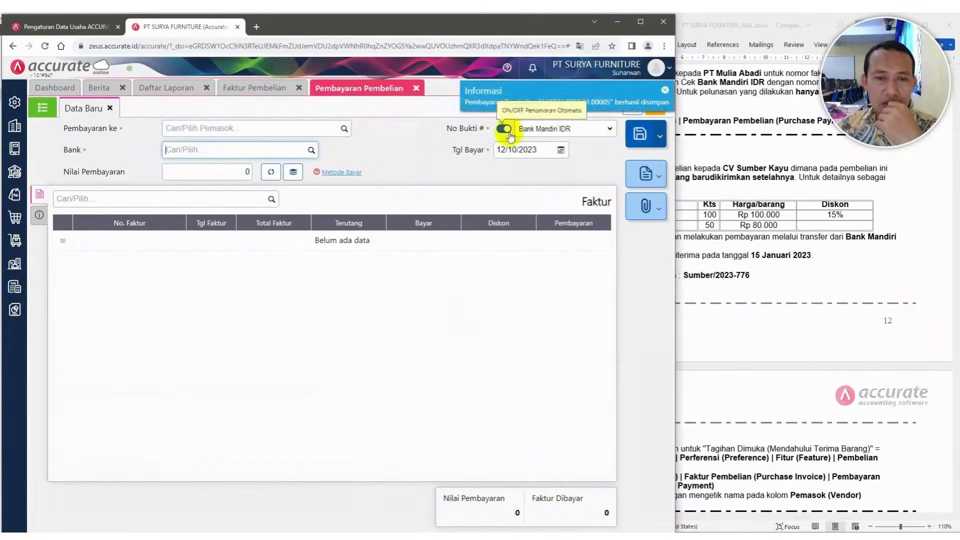
click(416, 88)
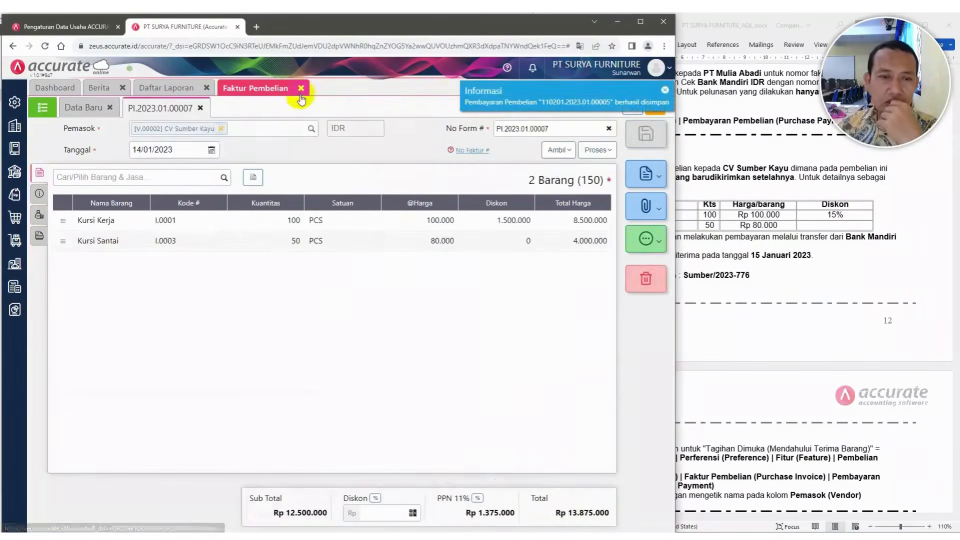
click(299, 88)
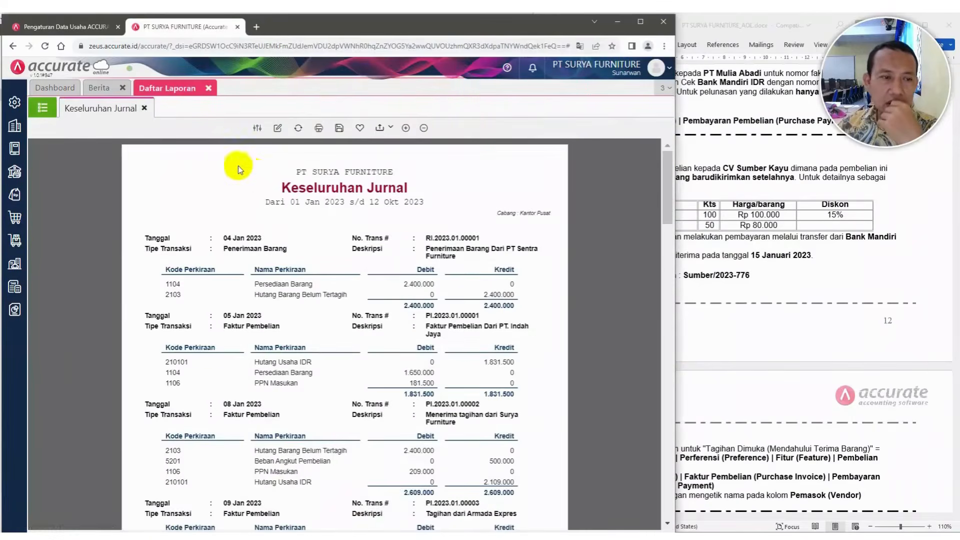
Refresh the complete journal report and review the latest purchase entries
click(297, 129)
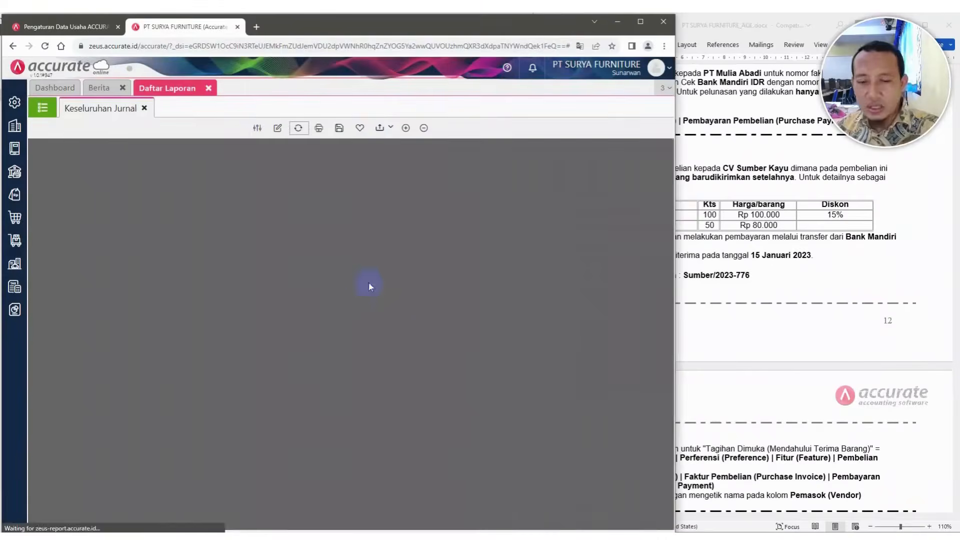
scroll(415, 345, down, 10)
scroll(418, 354, down, 20)
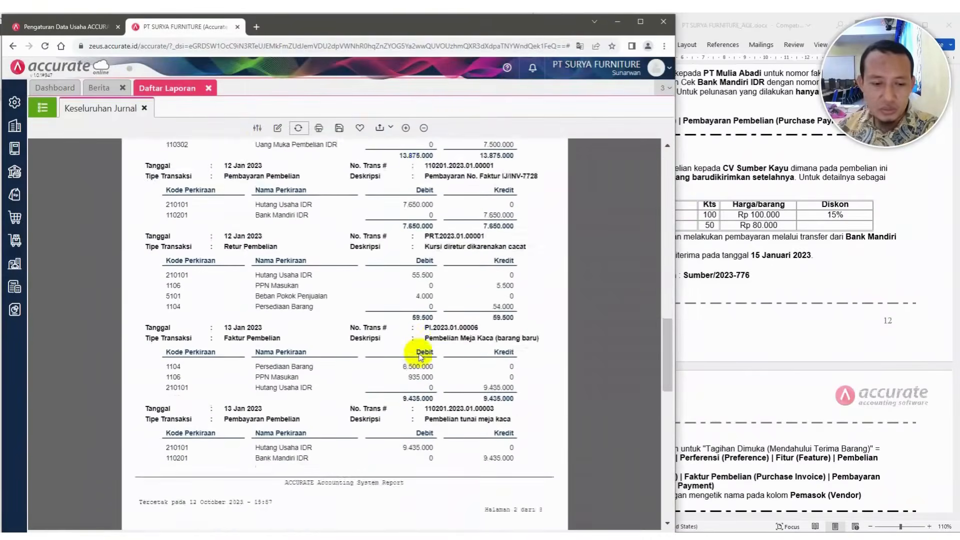
scroll(419, 357, up, 2)
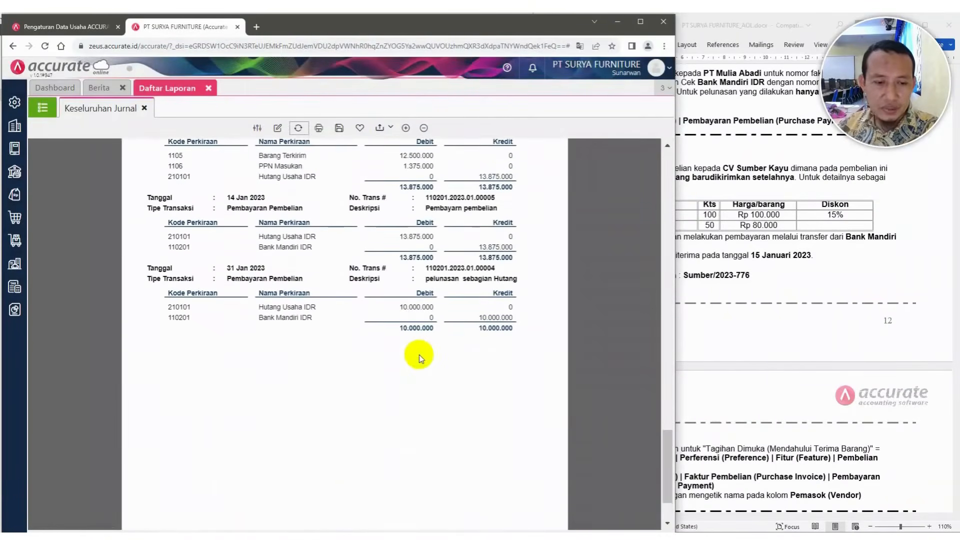
Undo the accidental text change in the case document
click(783, 285)
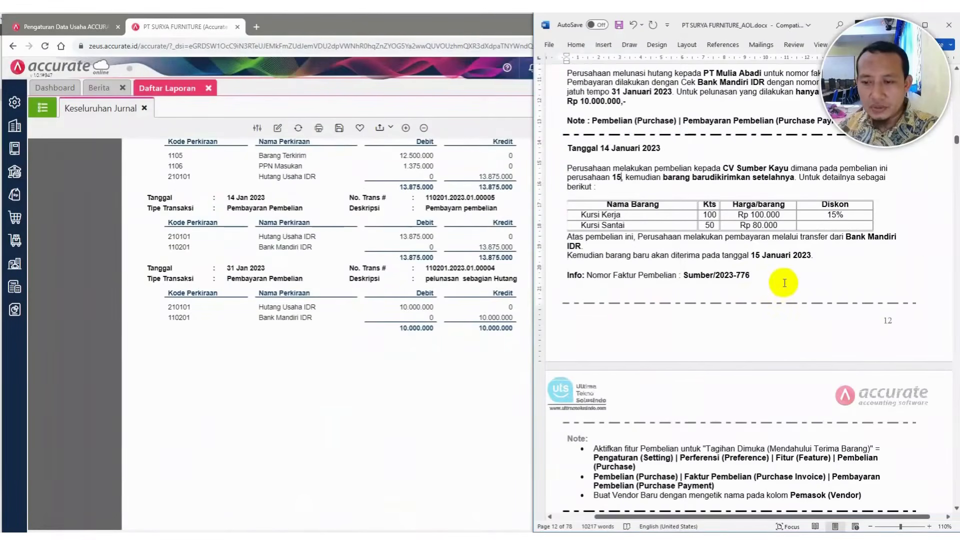
scroll(784, 283, down, 1)
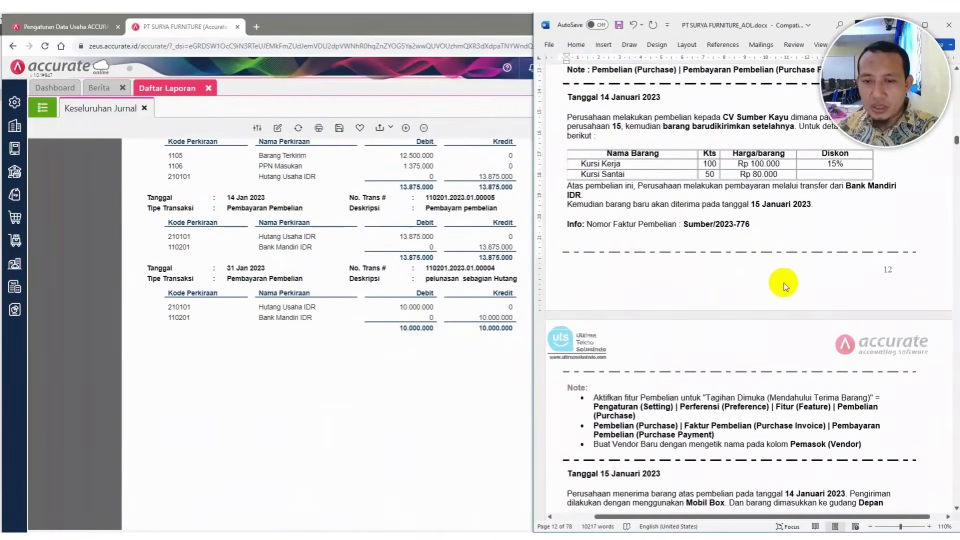
click(632, 26)
Read the case document's next transactions from 15 January 2023 onward
scroll(725, 299, down, 1)
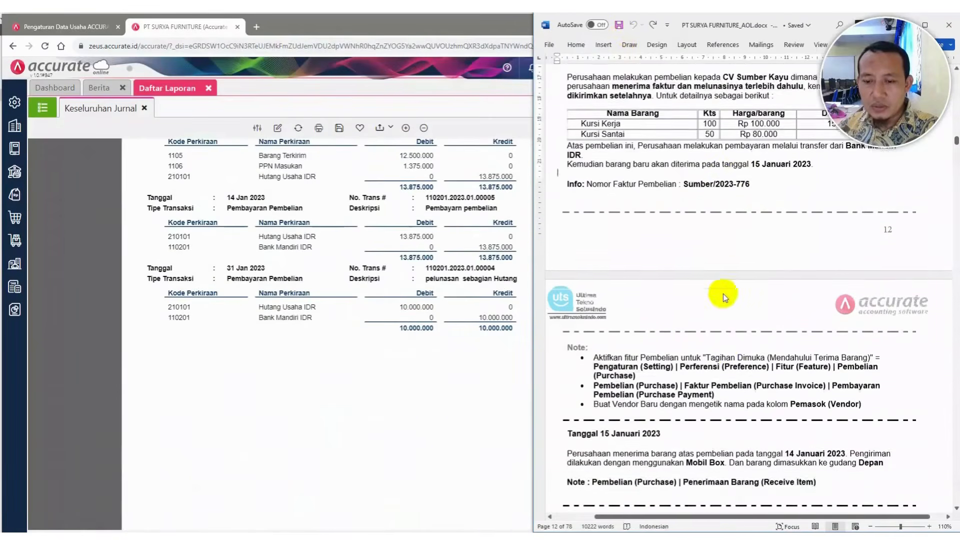
scroll(725, 298, down, 2)
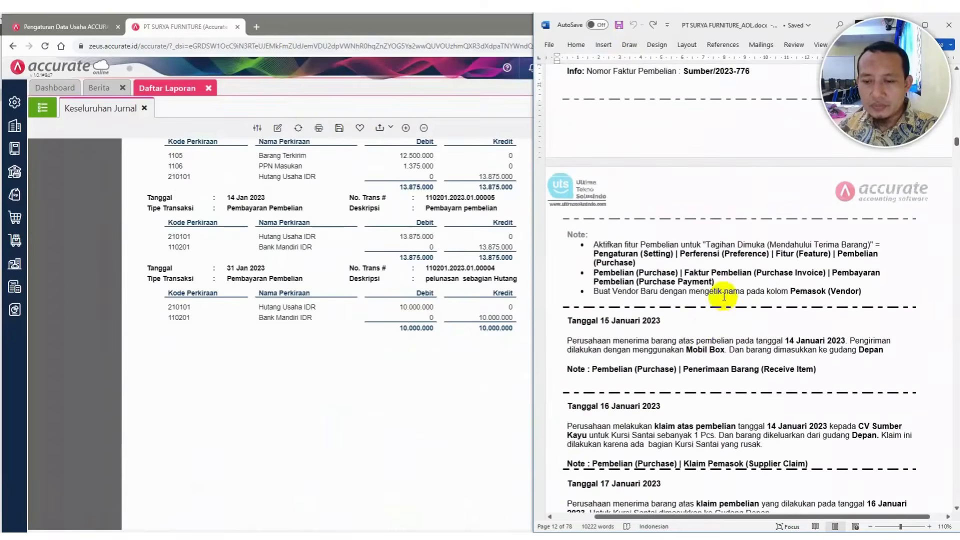
scroll(699, 233, down, 1)
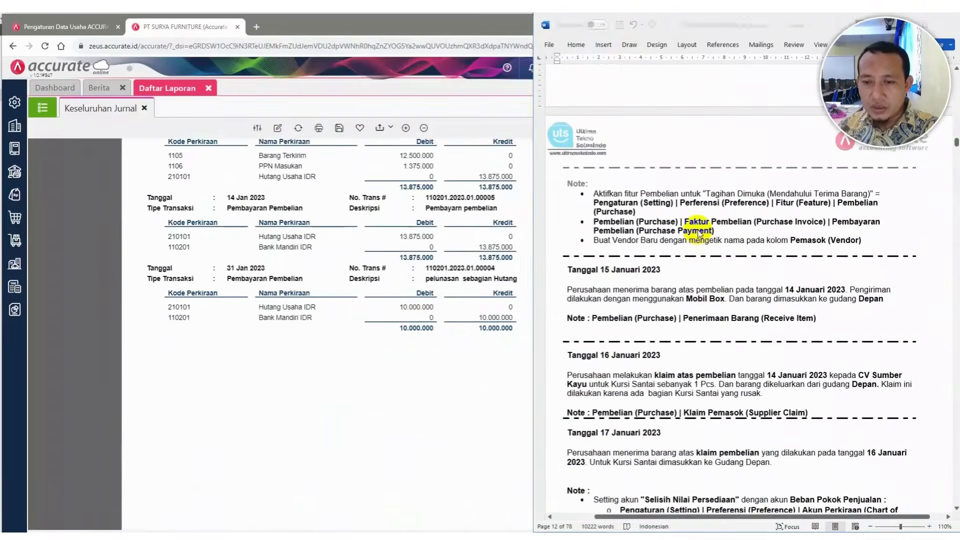
click(698, 230)
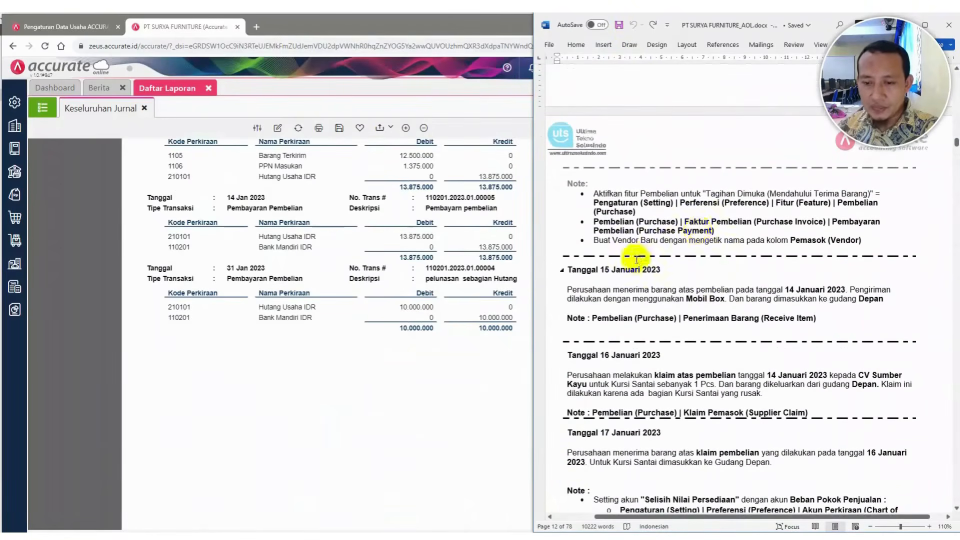
scroll(593, 282, down, 1)
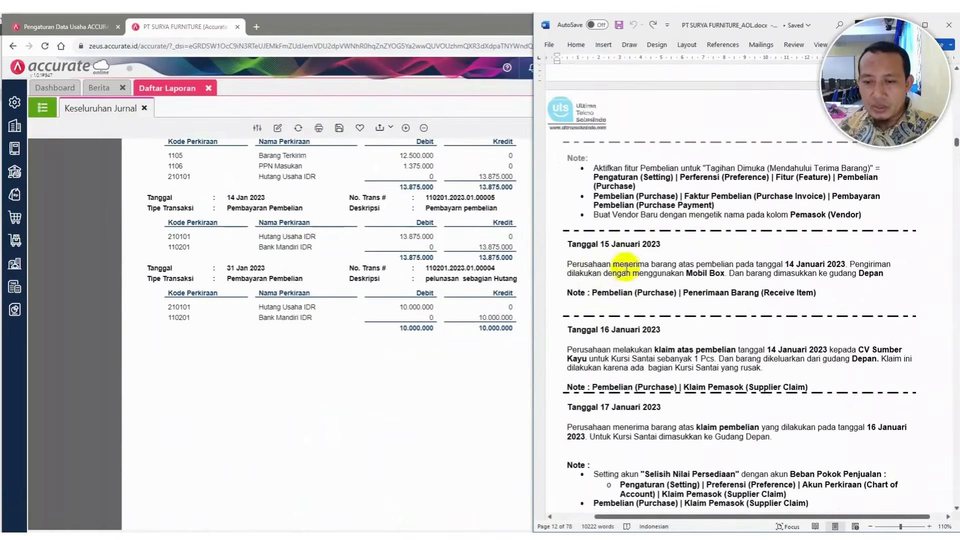
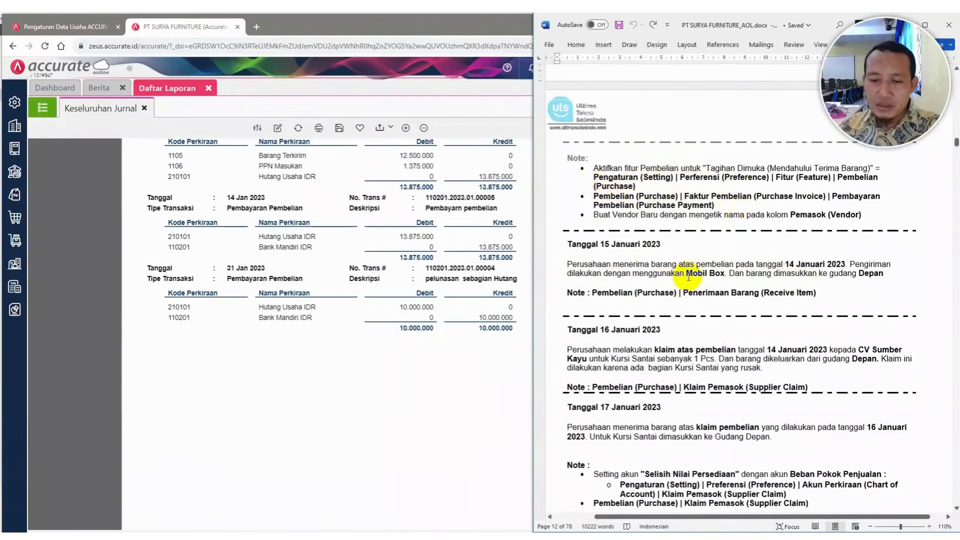
Open a new goods receipt (Penerimaan Barang) form and resize the browser window beside the case document
click(15, 218)
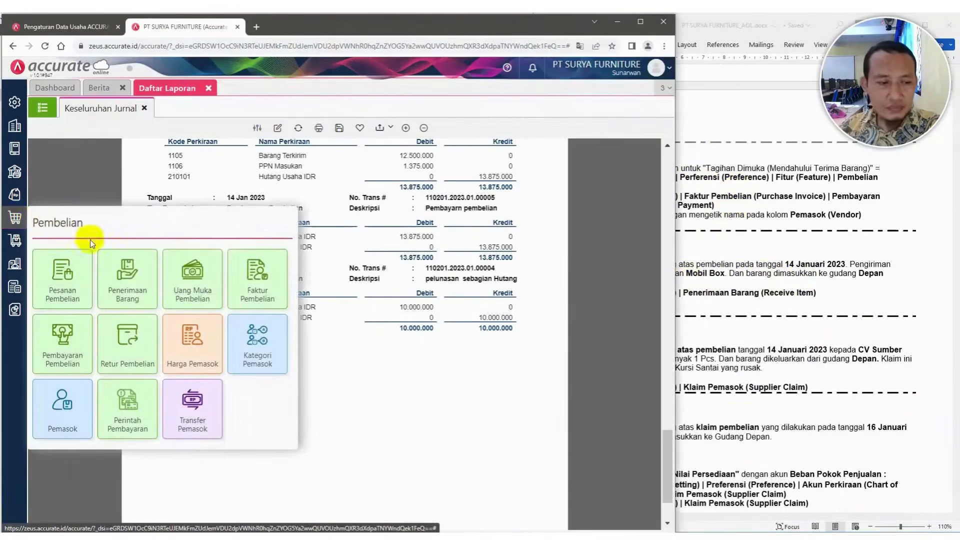
click(127, 275)
click(766, 265)
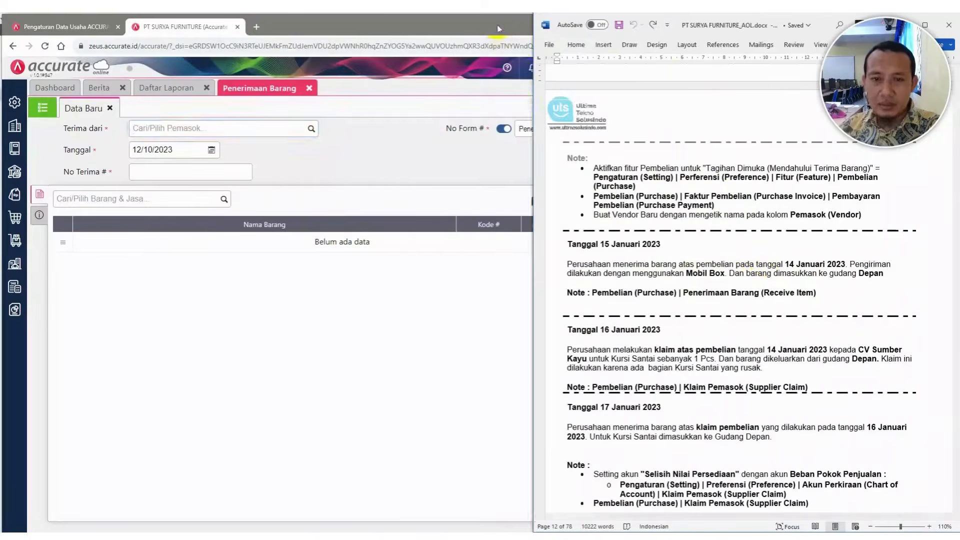
click(498, 30)
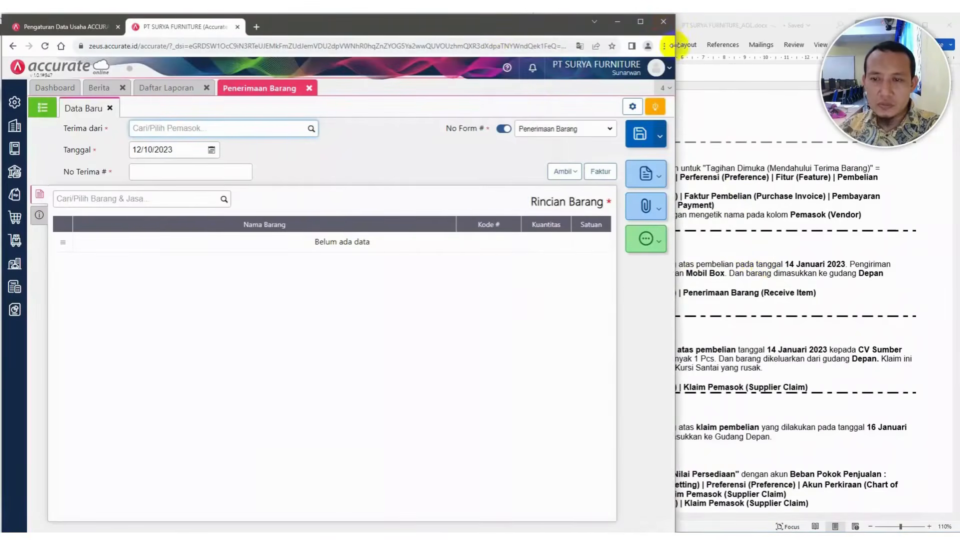
drag(674, 45, 645, 44)
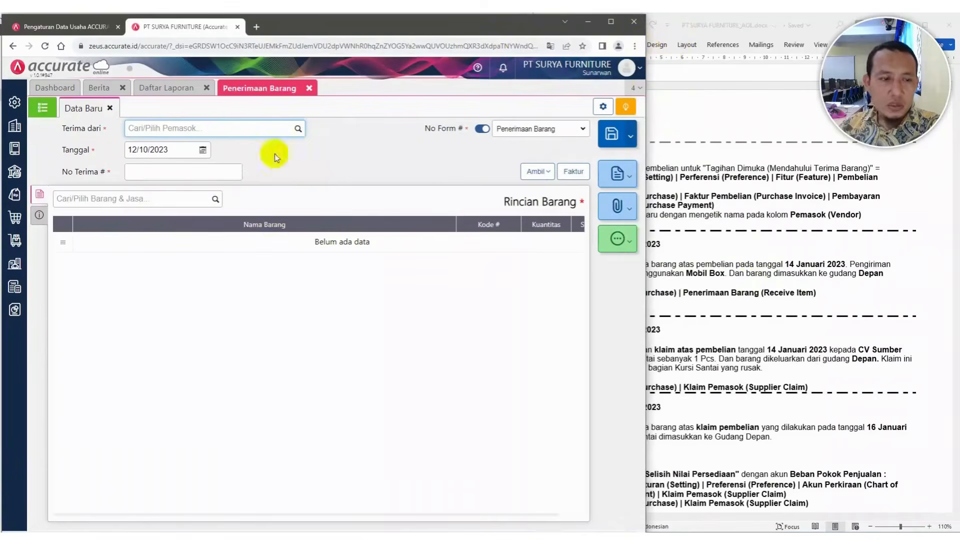
Select supplier CV Sumber Kayu and set the receipt date to 15/01/2023
click(300, 129)
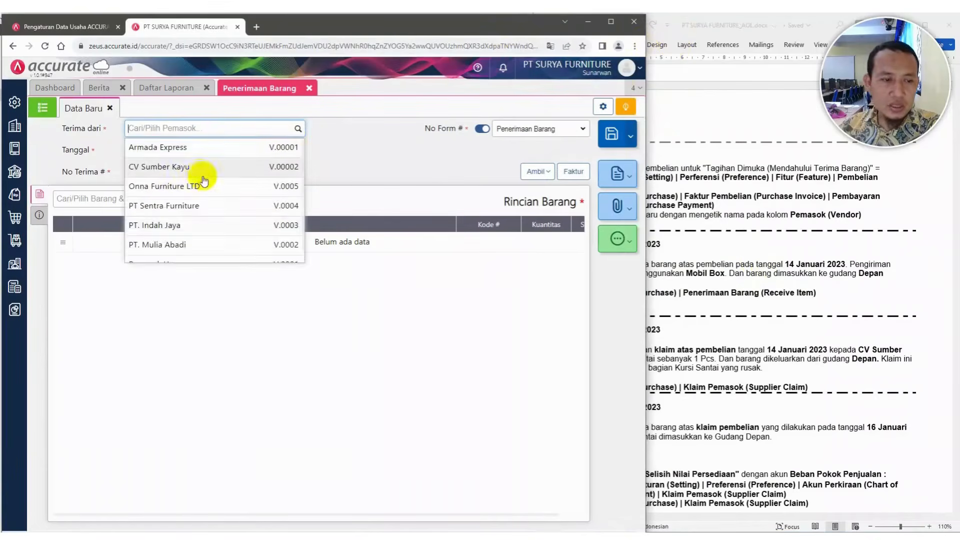
click(196, 168)
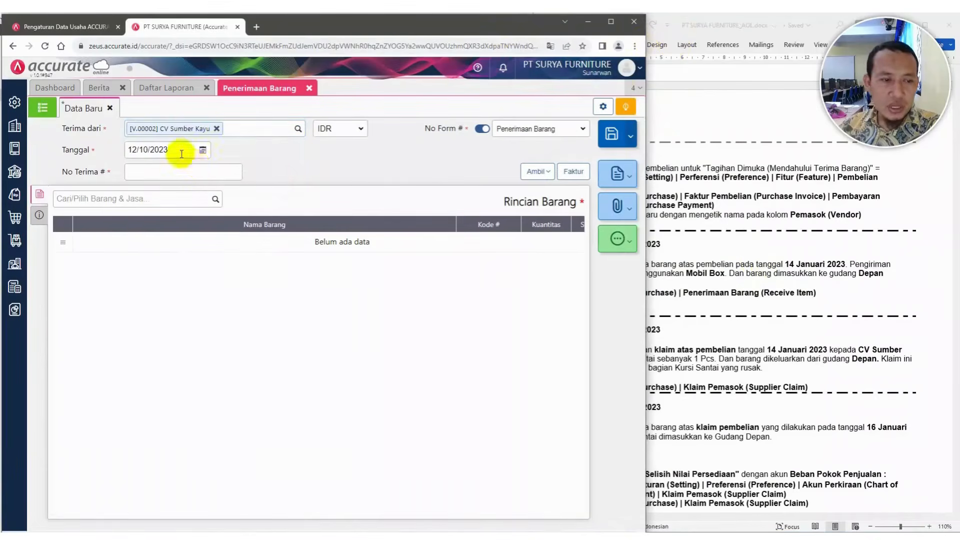
click(178, 150)
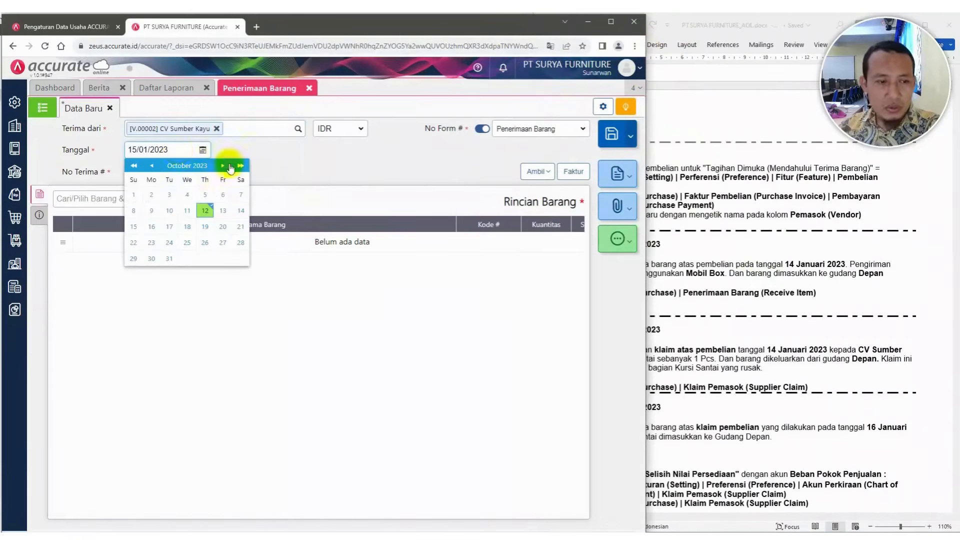
click(268, 145)
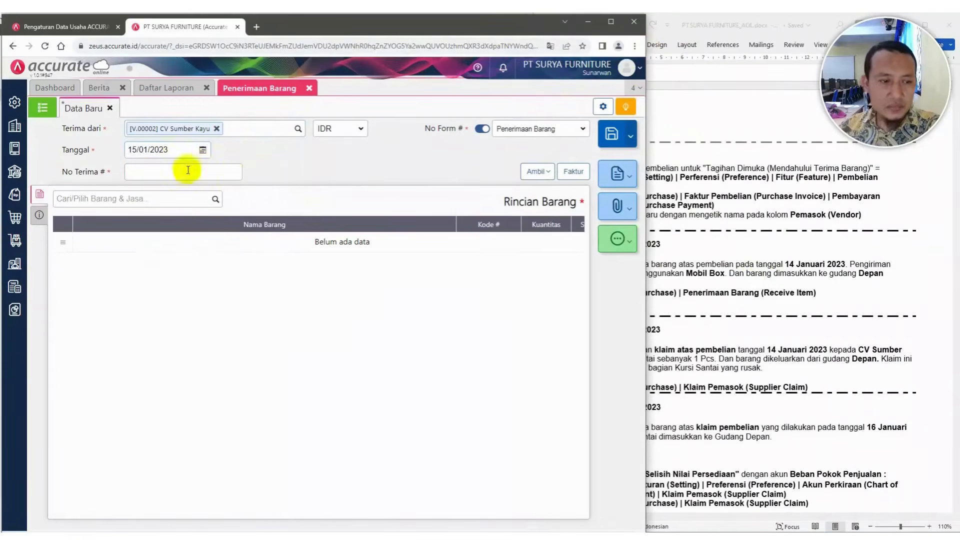
Enter the receipt number NO. SJ 1010 taken from the case document
click(779, 273)
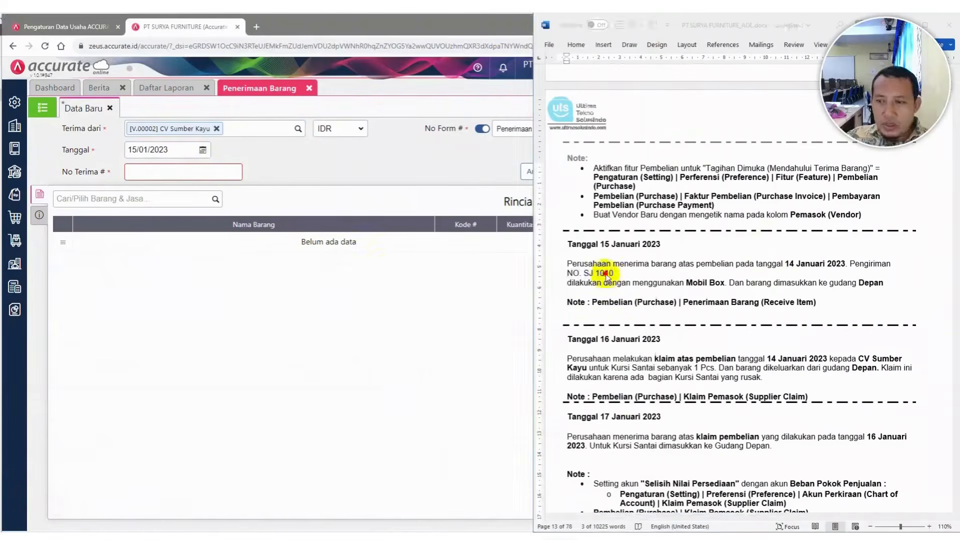
click(161, 172)
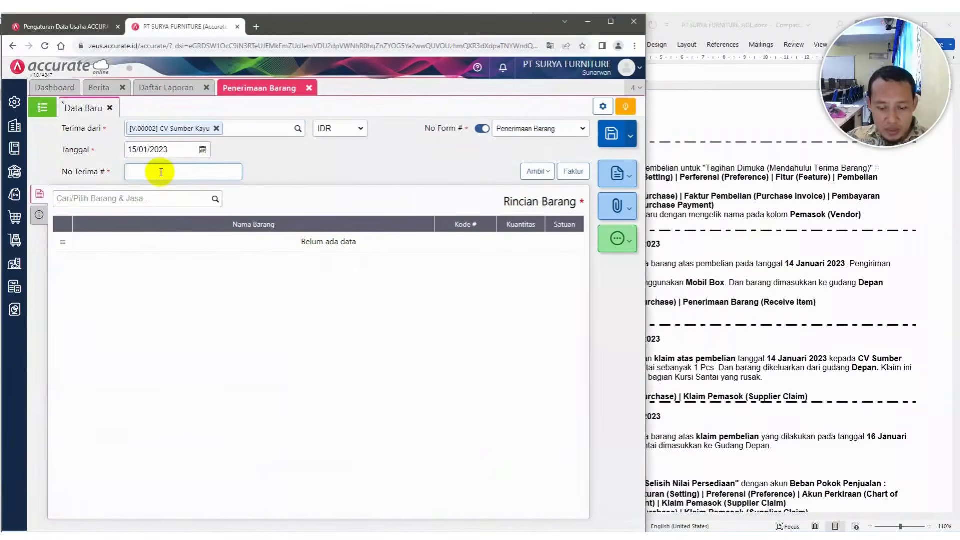
click(725, 240)
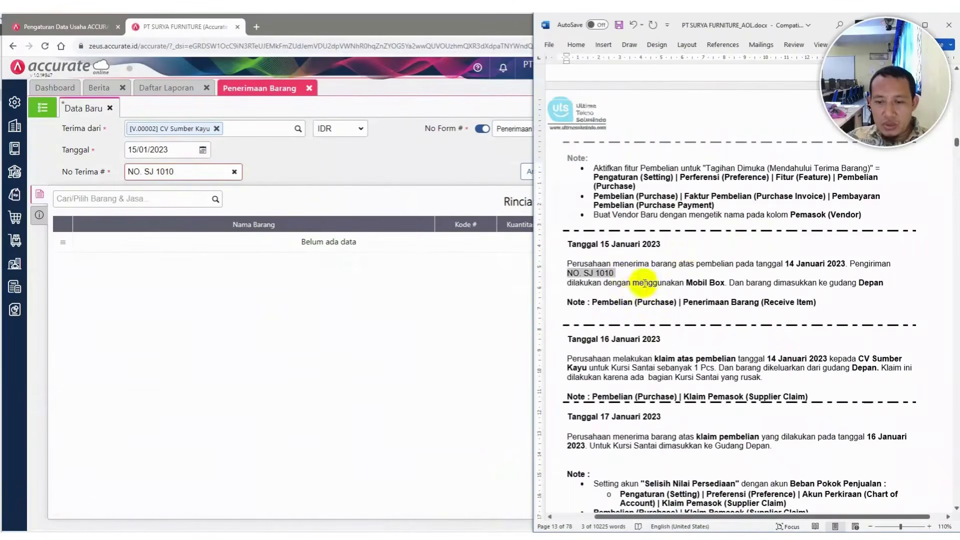
click(408, 176)
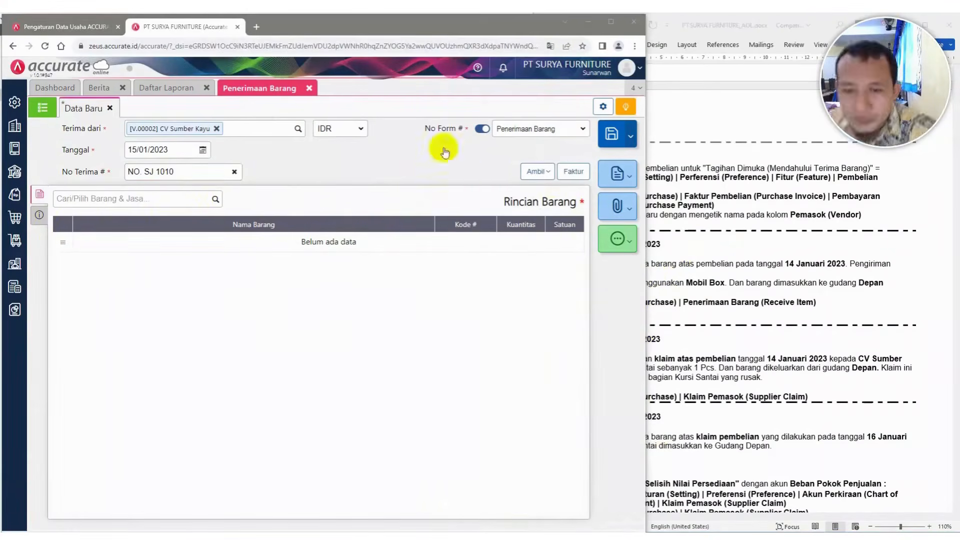
Copy the items from down-payment invoice PI.2023.01.00007 into the goods receipt
click(549, 176)
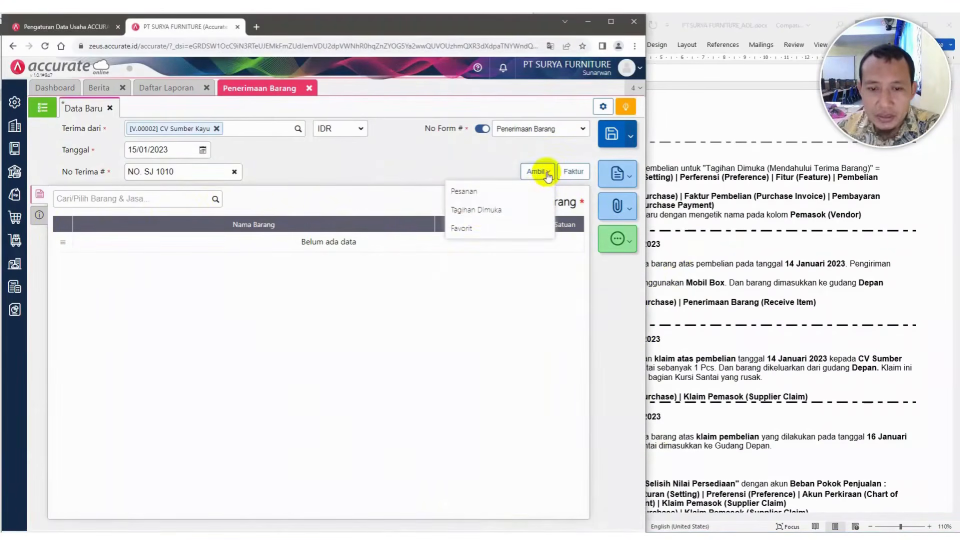
click(480, 212)
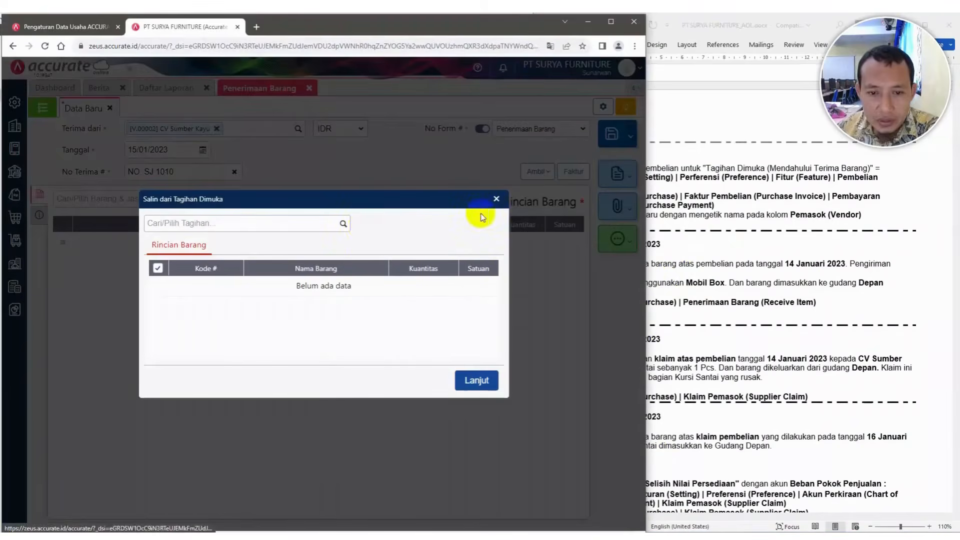
click(343, 224)
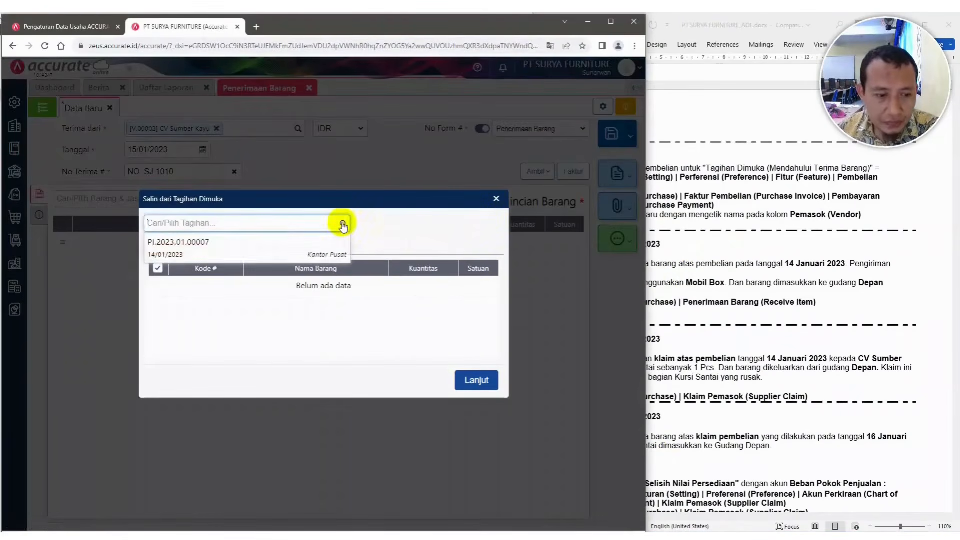
click(263, 250)
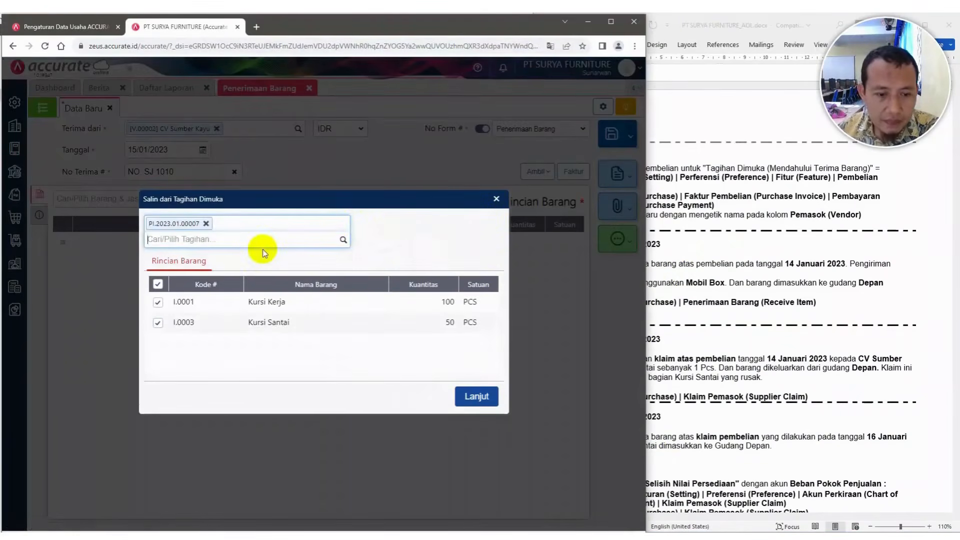
click(482, 400)
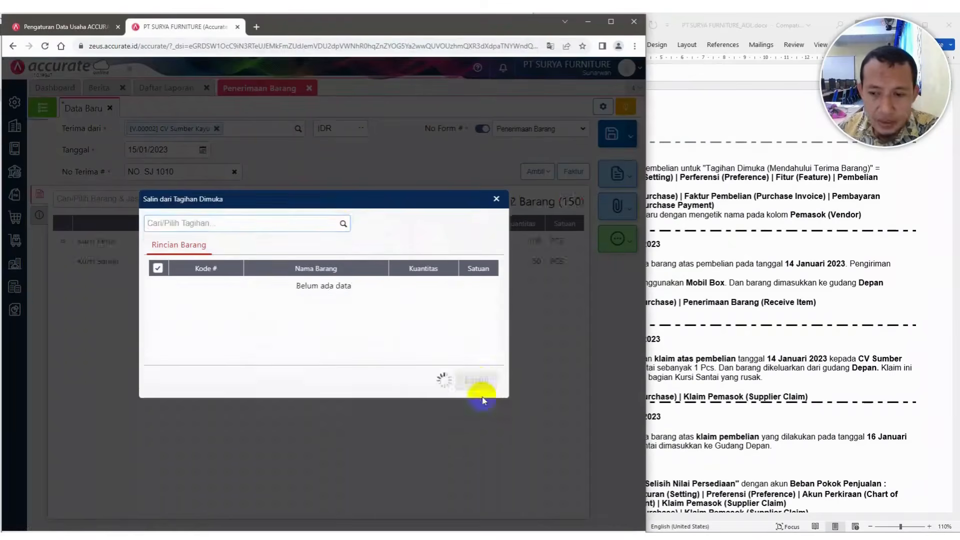
Replace the receipt's description note with "Penerimaan barang dagangan"
click(726, 254)
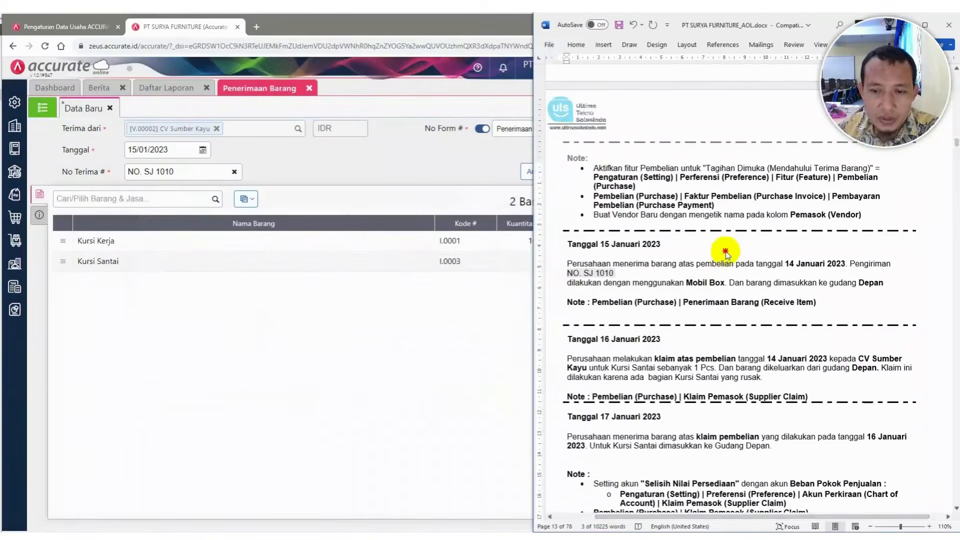
click(40, 214)
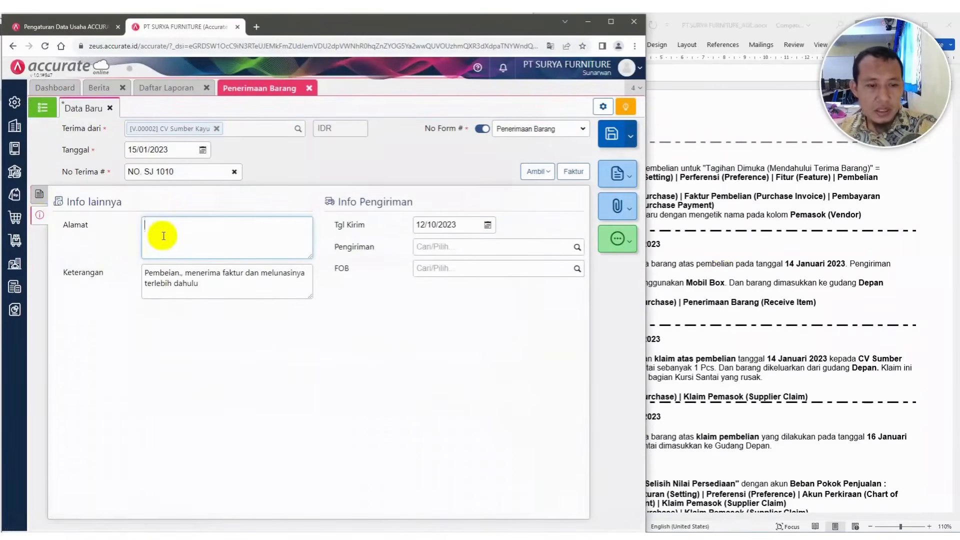
drag(145, 273, 216, 296)
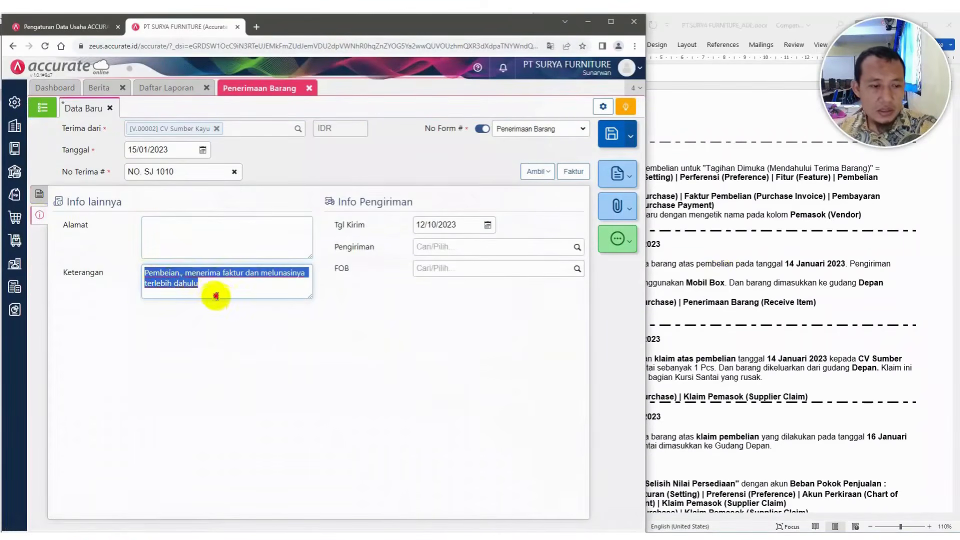
text(pE)
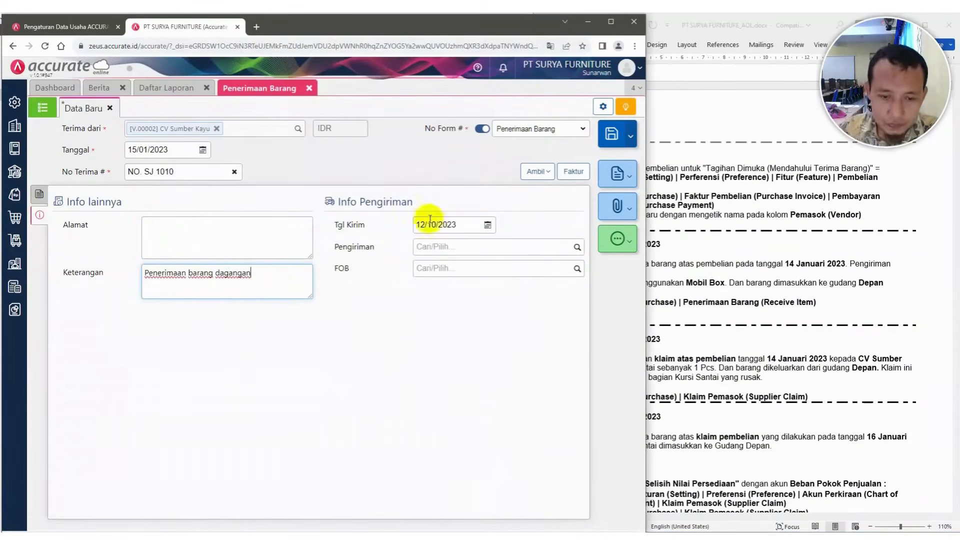
Set the shipping date to 15/01/2023 and choose Mobil Box as the shipper
click(473, 226)
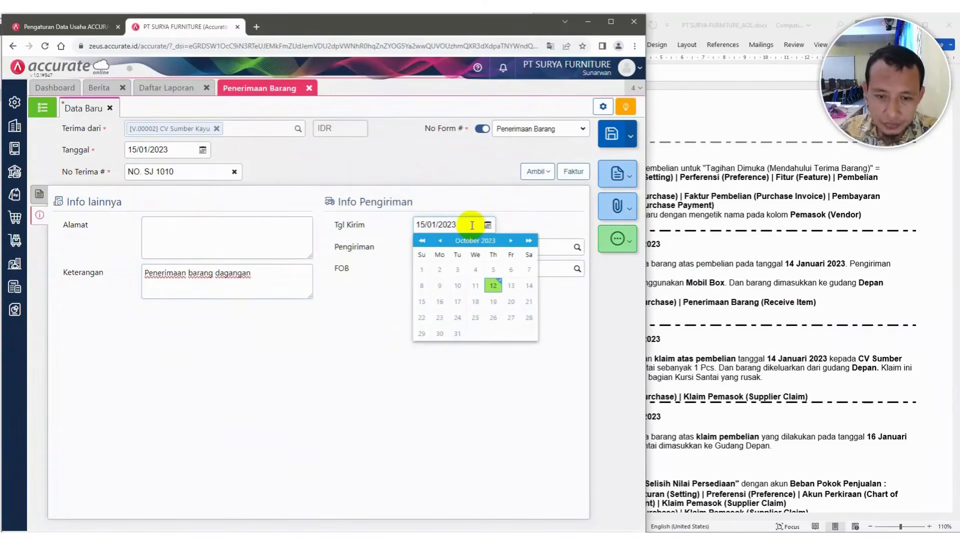
click(557, 223)
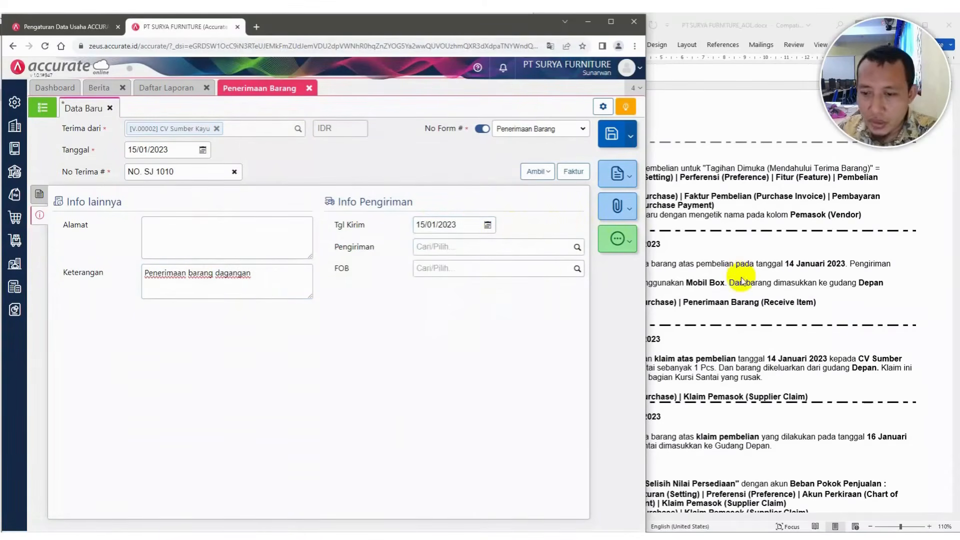
click(742, 281)
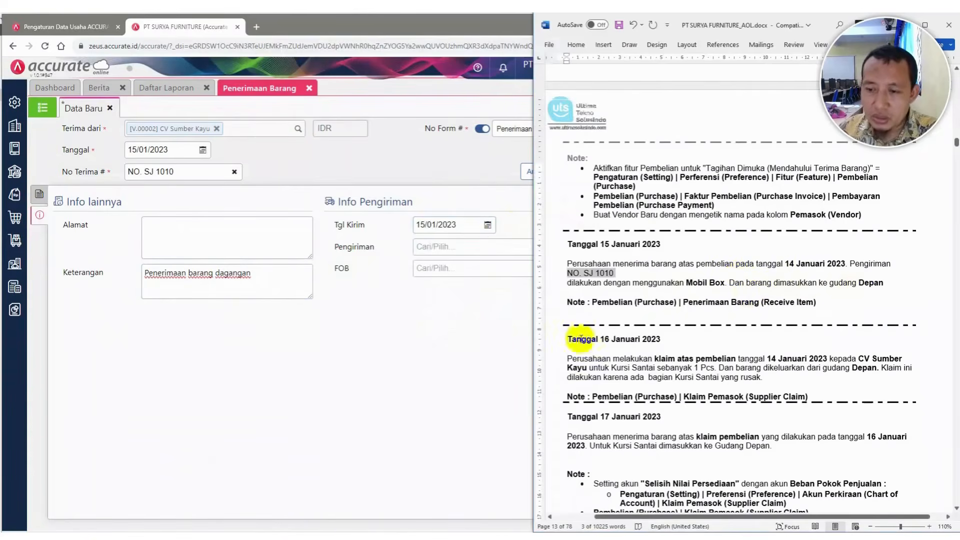
click(491, 335)
click(453, 249)
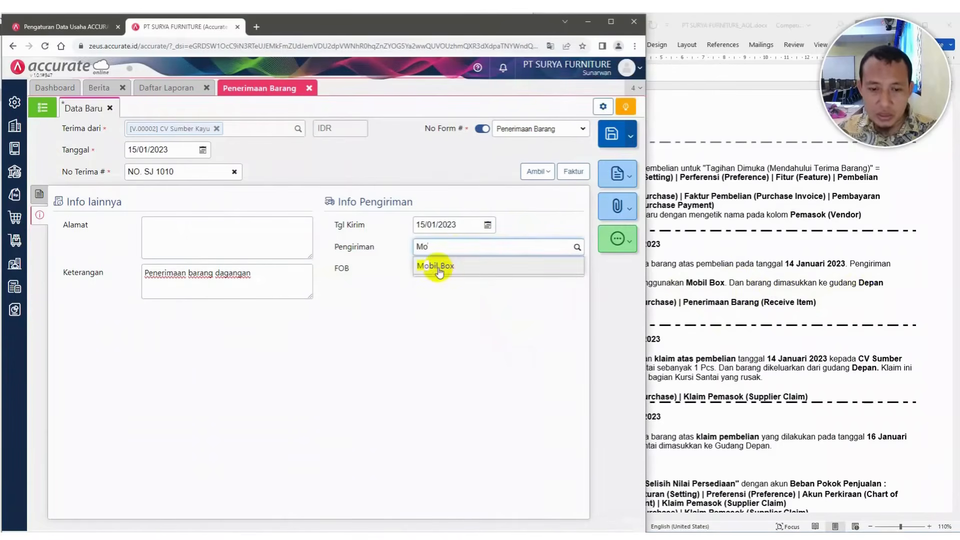
click(435, 266)
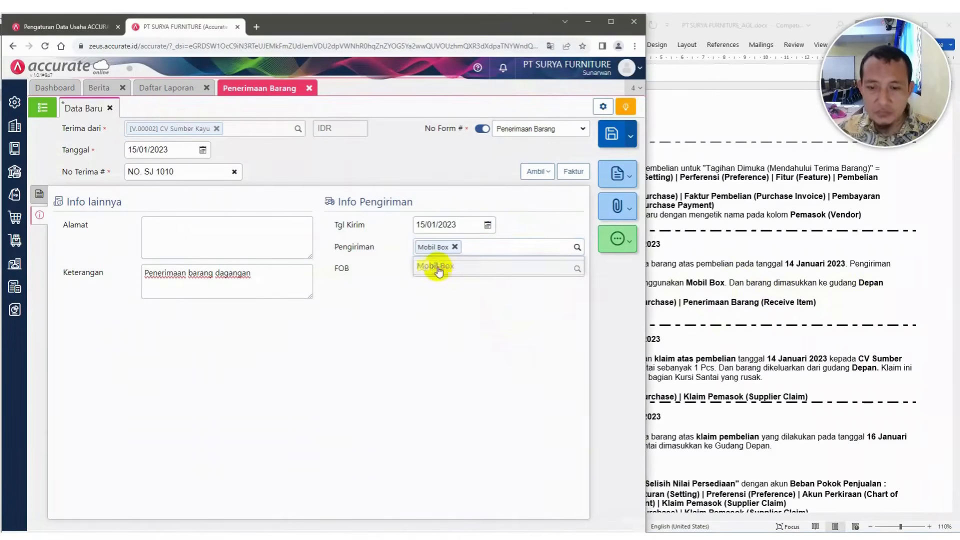
Change the Kursi Kerja line's warehouse to Depan
click(39, 194)
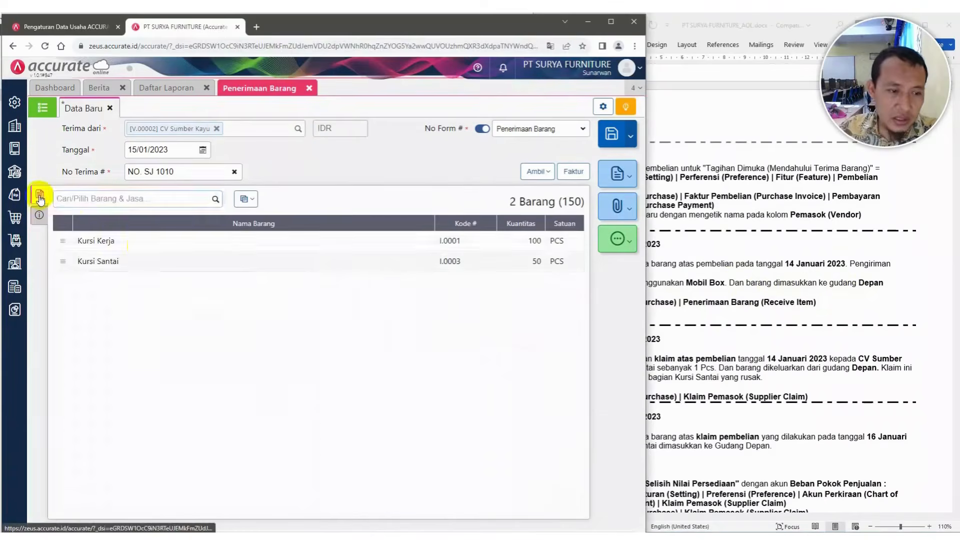
click(139, 246)
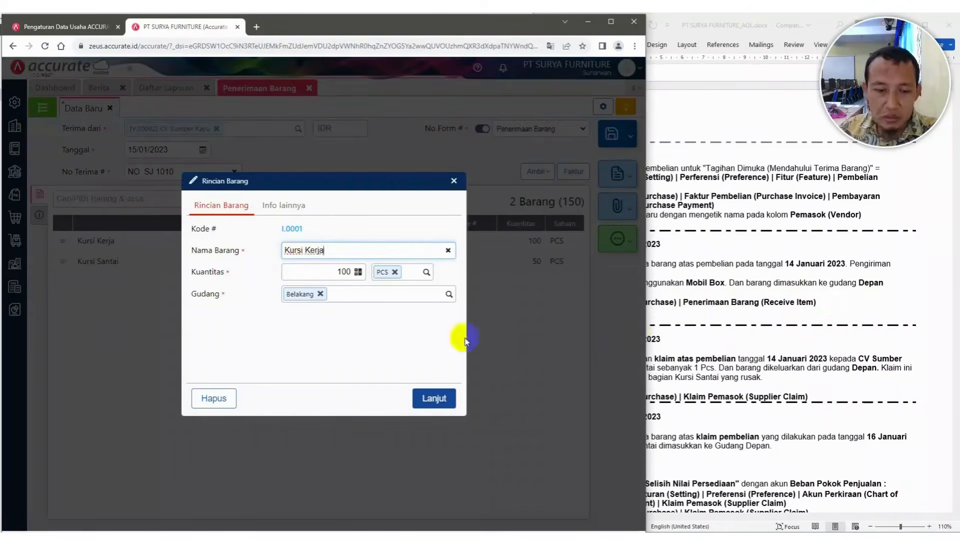
click(319, 296)
click(449, 294)
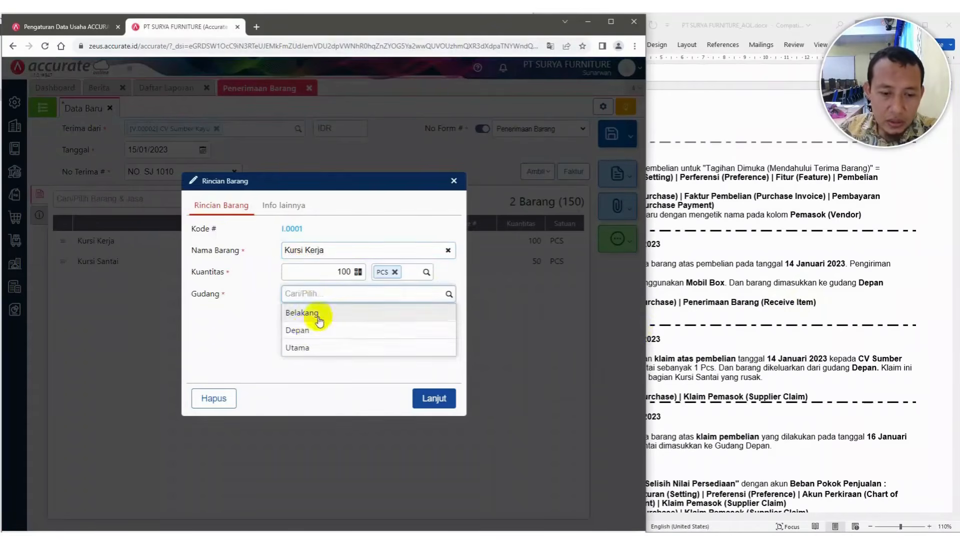
click(313, 329)
click(432, 396)
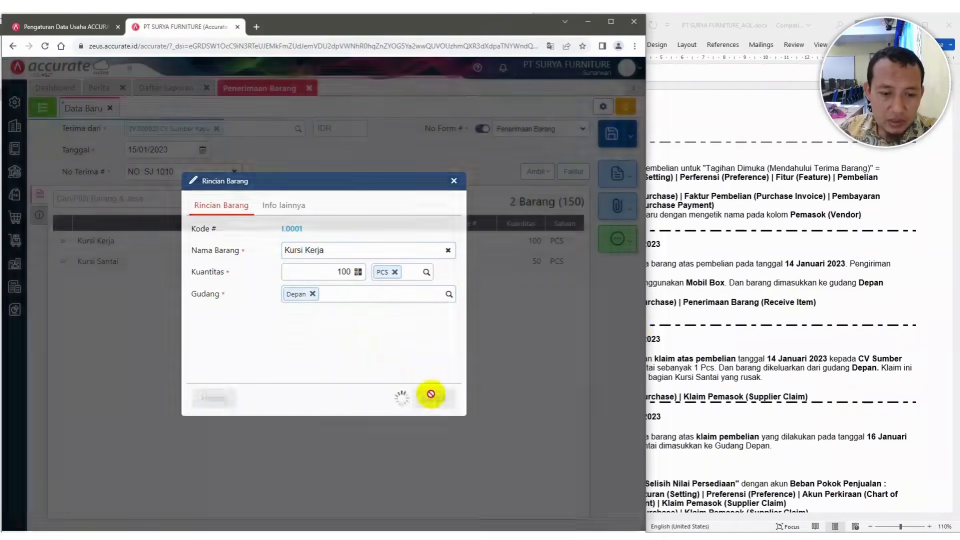
Change the Kursi Santai line's warehouse to Depan
click(223, 264)
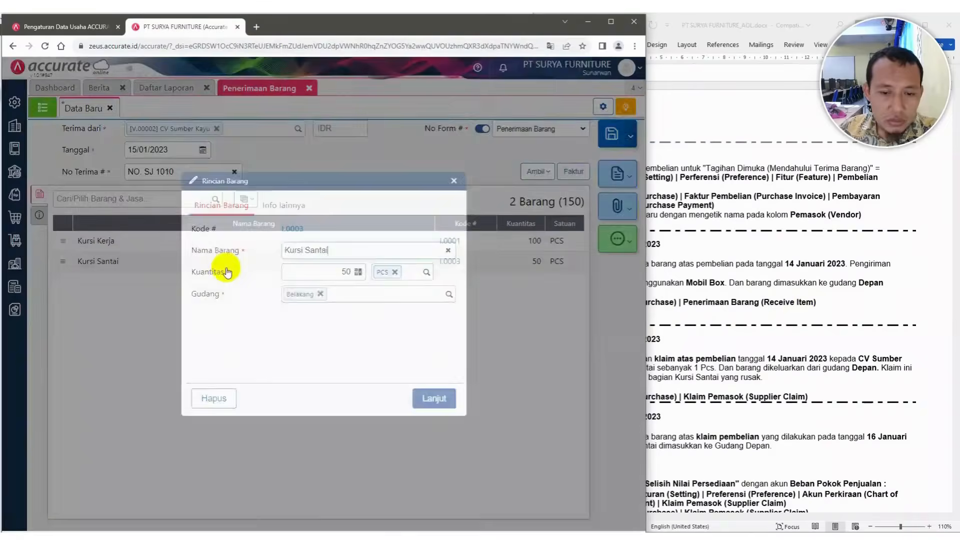
key(Escape)
click(200, 267)
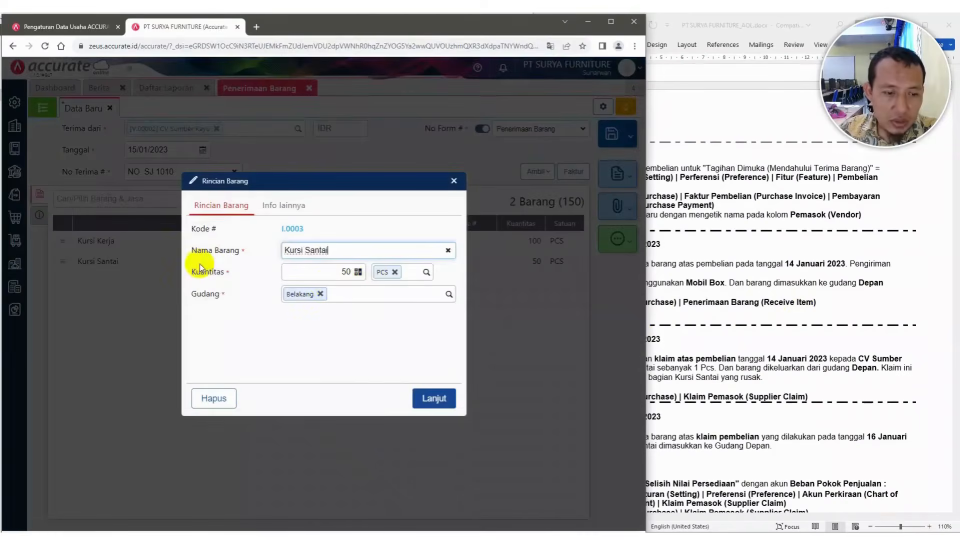
click(321, 293)
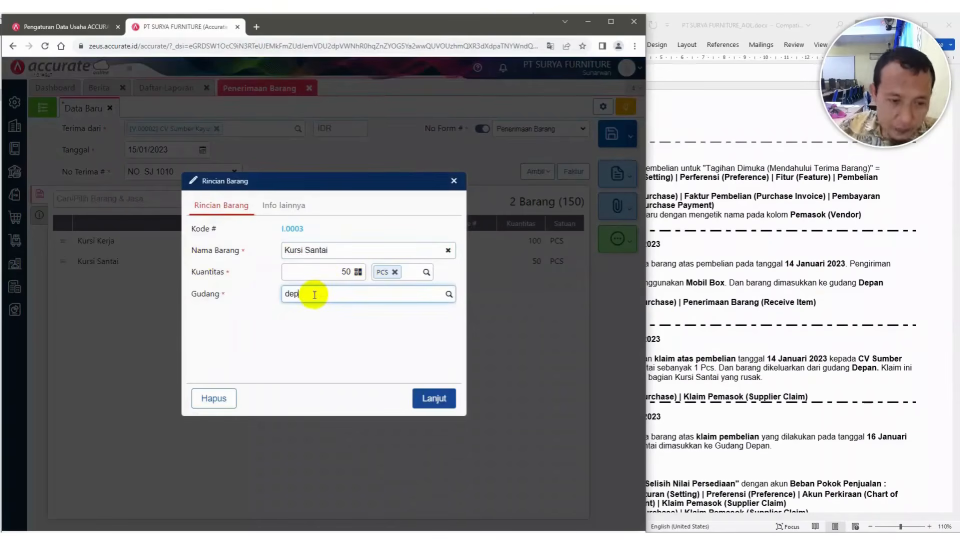
click(315, 313)
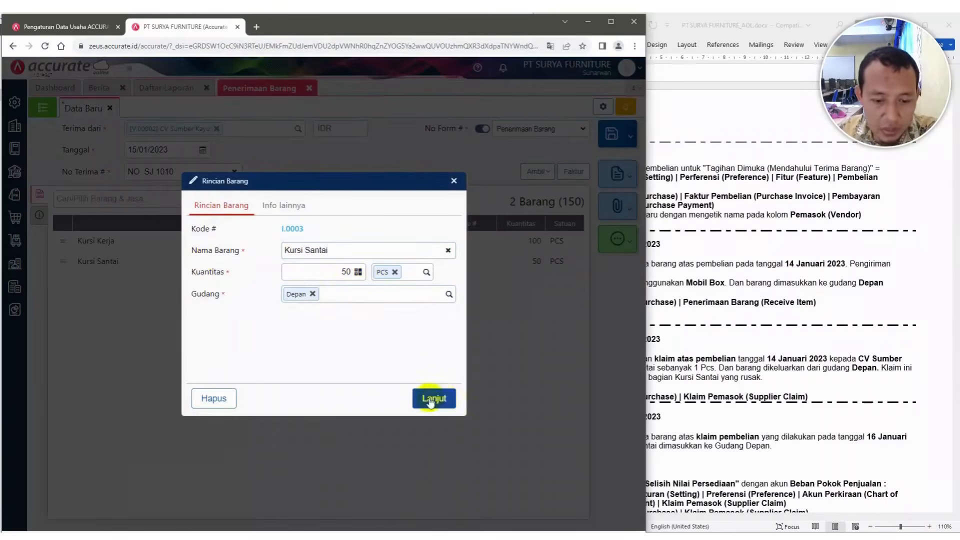
click(431, 398)
click(417, 406)
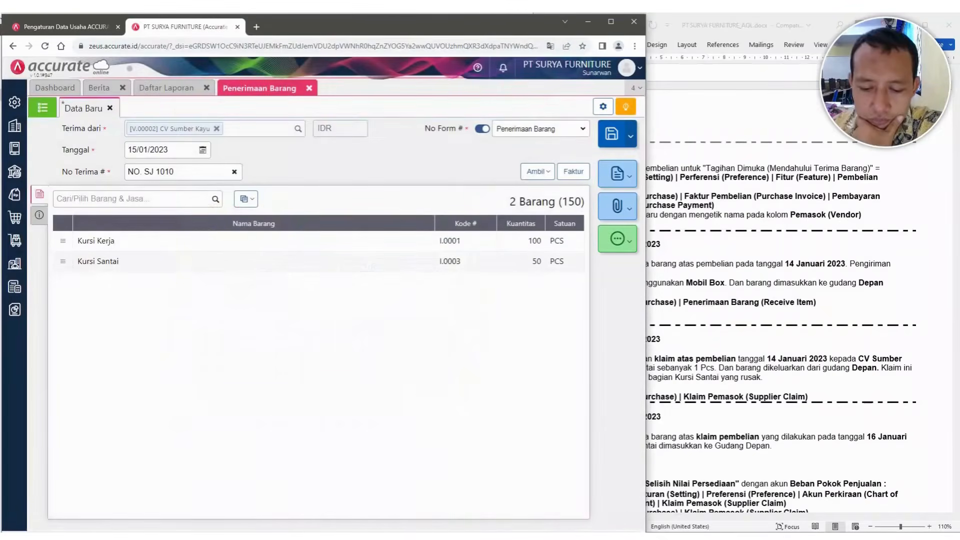
Save the goods receipt
click(613, 134)
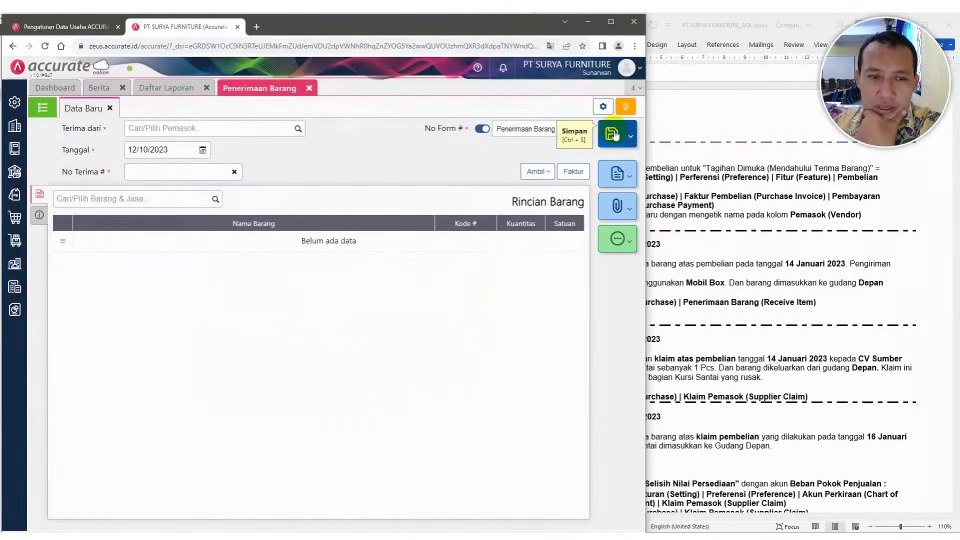
click(644, 132)
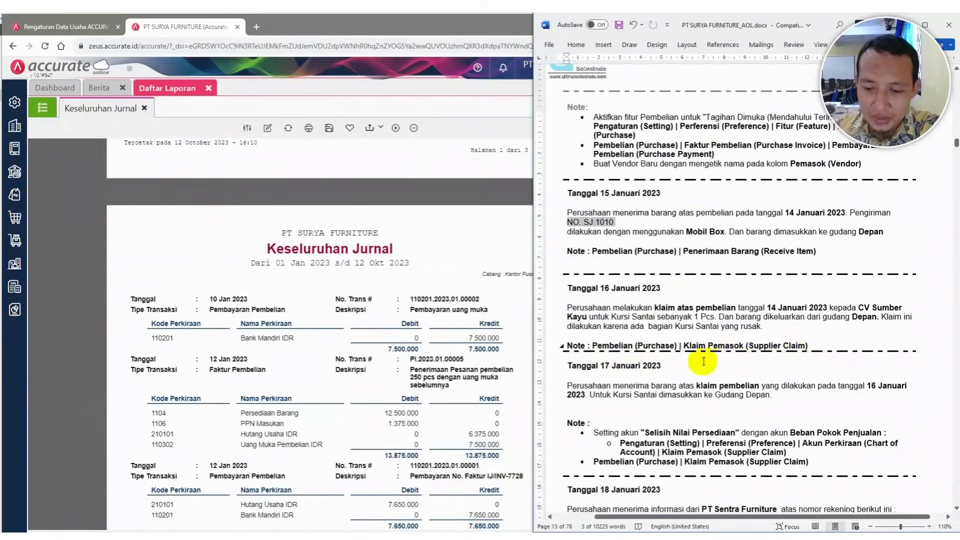
click(12, 219)
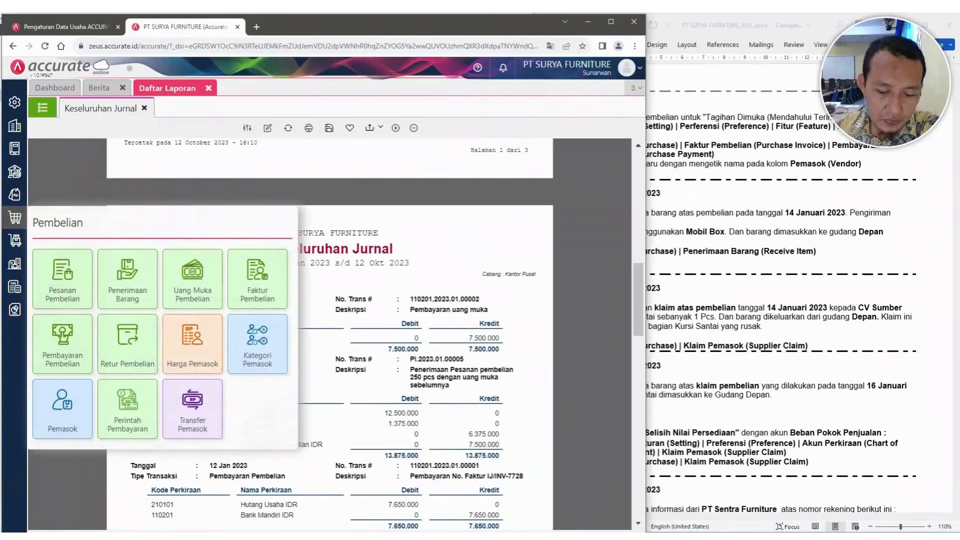
click(718, 386)
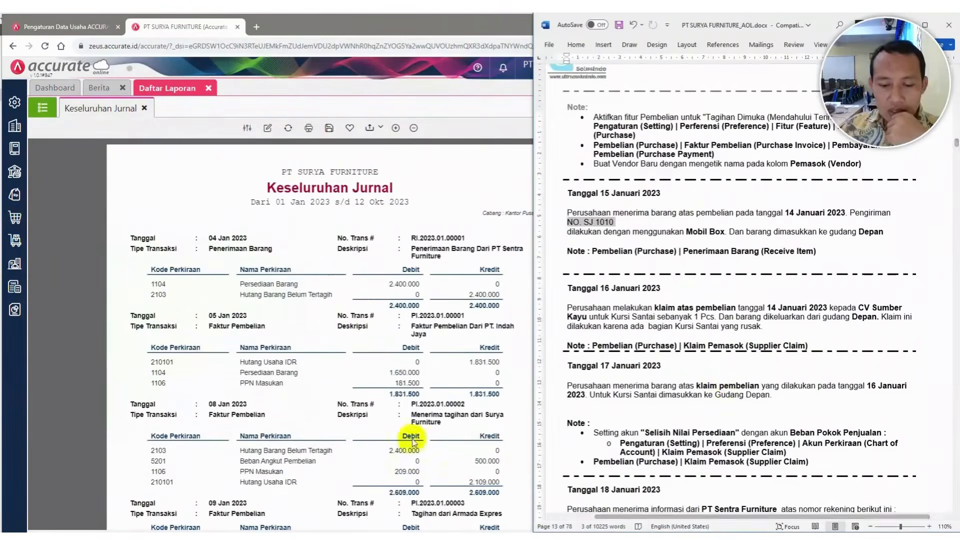
Enable the Klaim Pemasok purchasing feature in the company preferences and save it
click(15, 103)
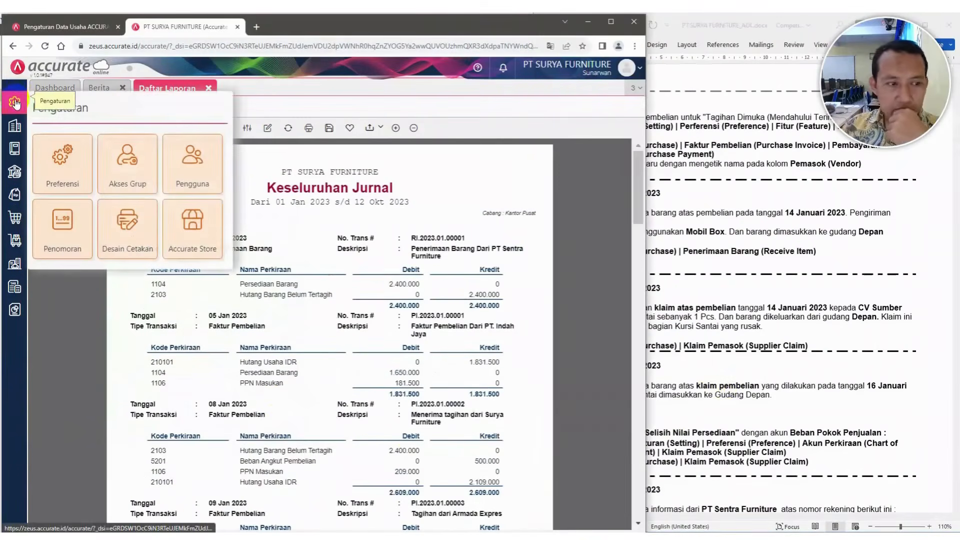
click(56, 155)
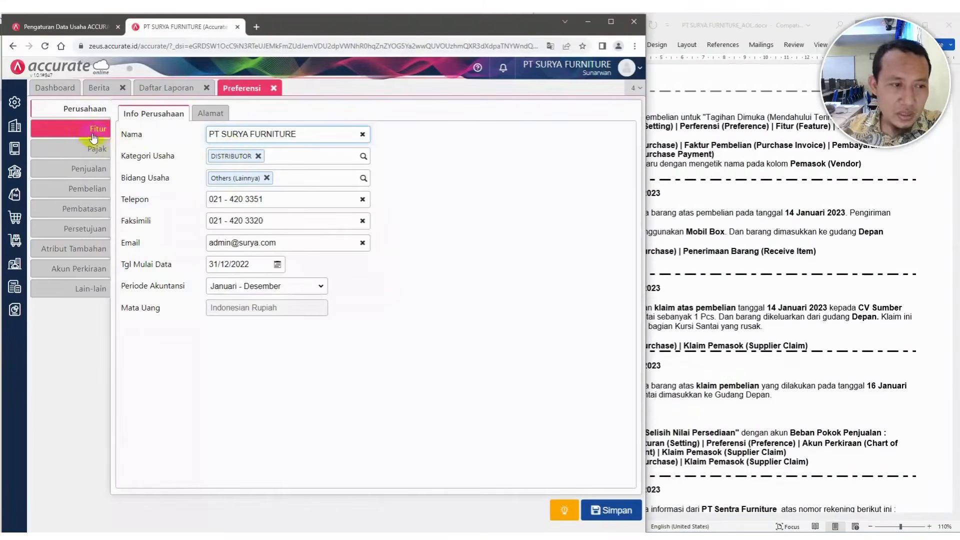
click(93, 135)
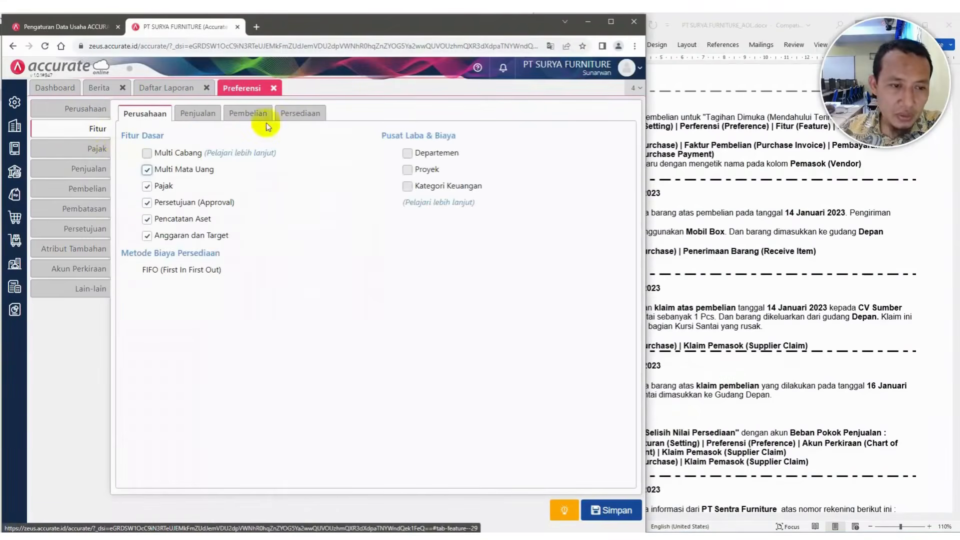
click(254, 118)
click(148, 169)
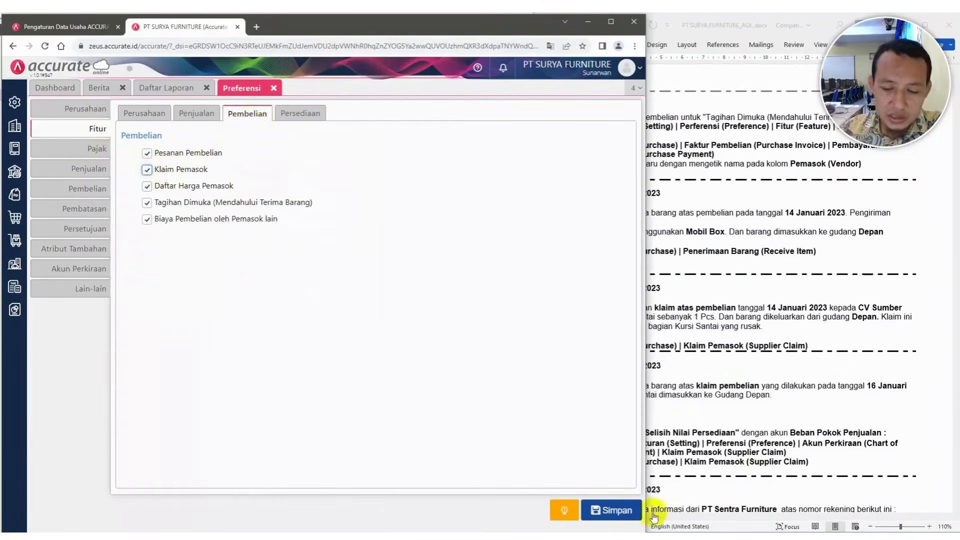
click(618, 511)
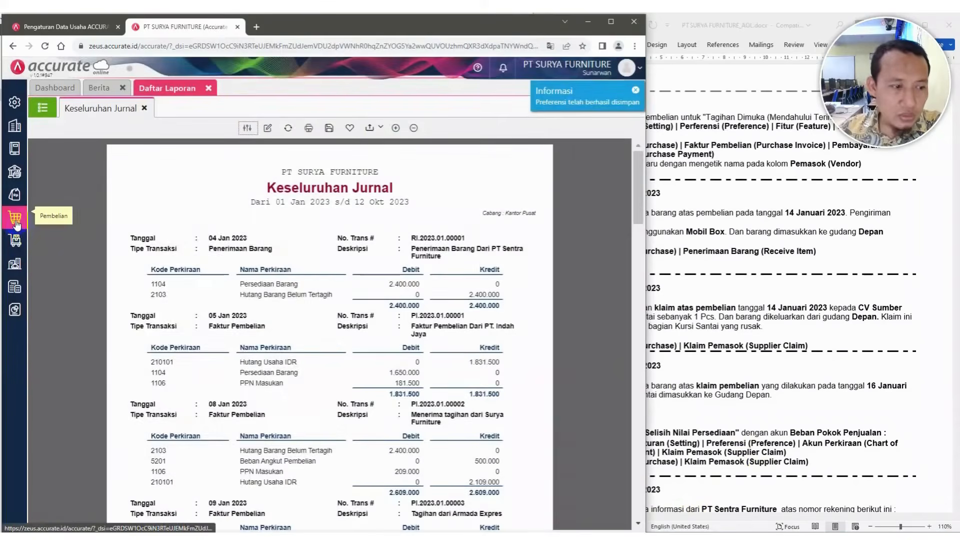
Start a new supplier claim for CV Sumber Kayu dated 16/01/2023
mouse_move(16, 224)
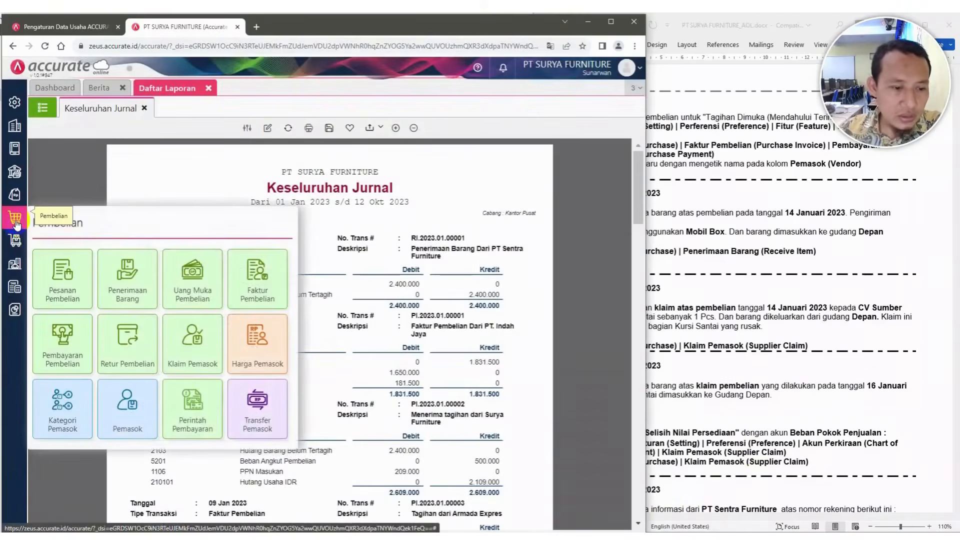
click(191, 348)
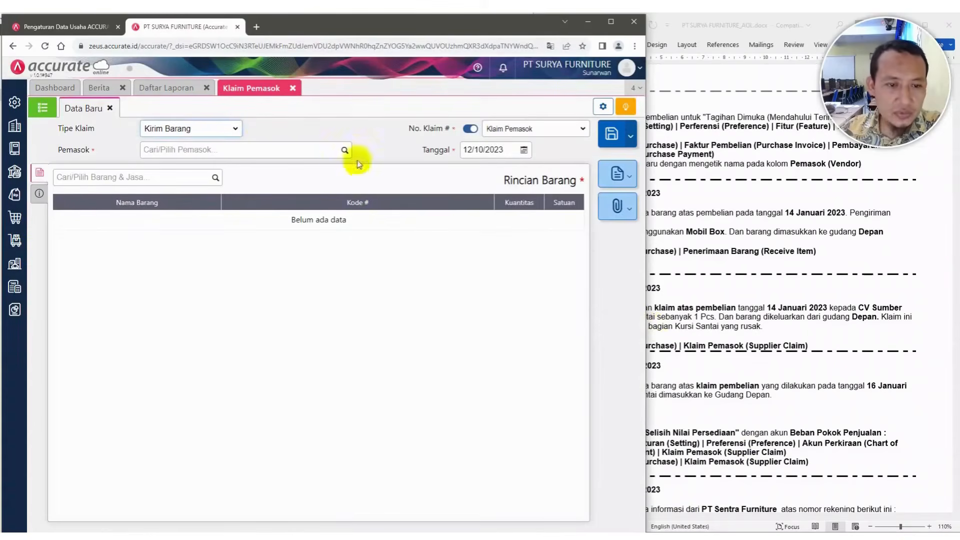
click(340, 150)
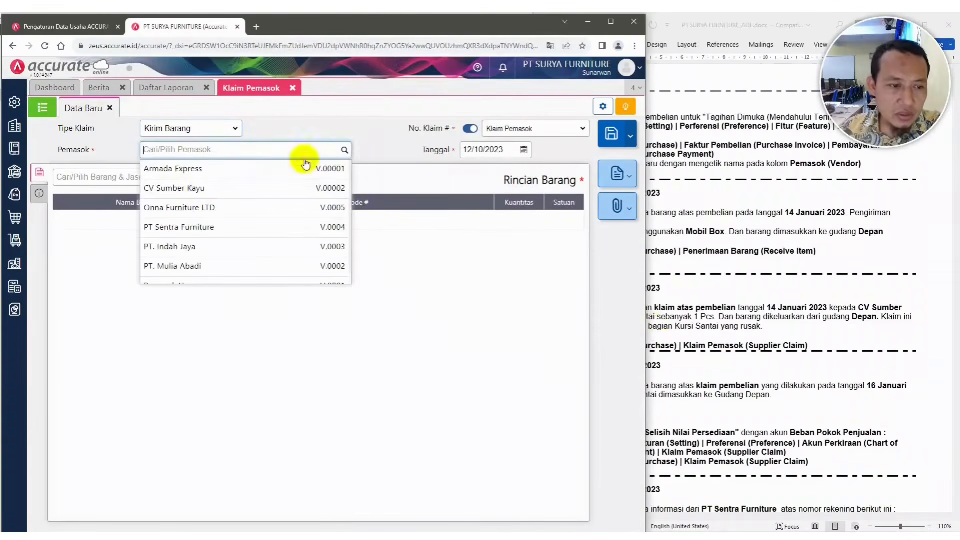
click(201, 189)
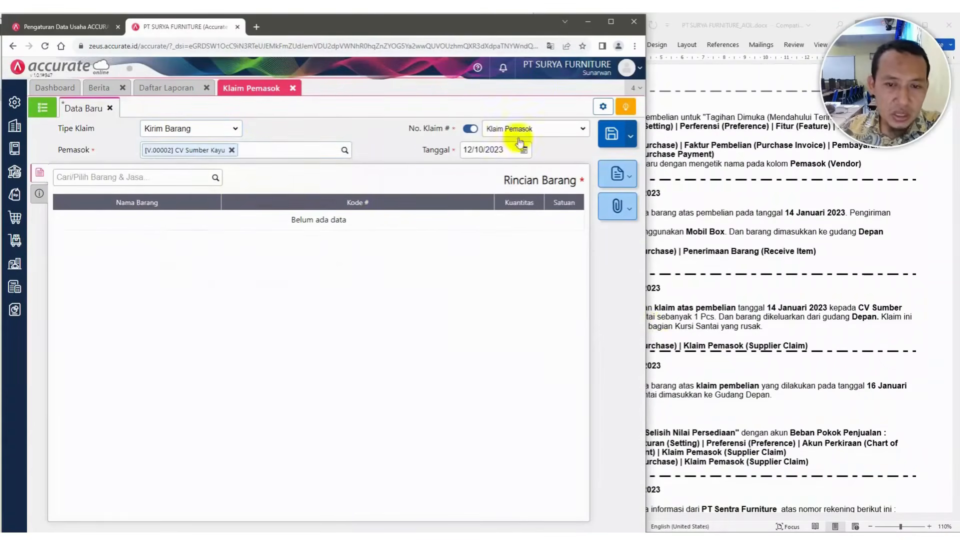
click(508, 150)
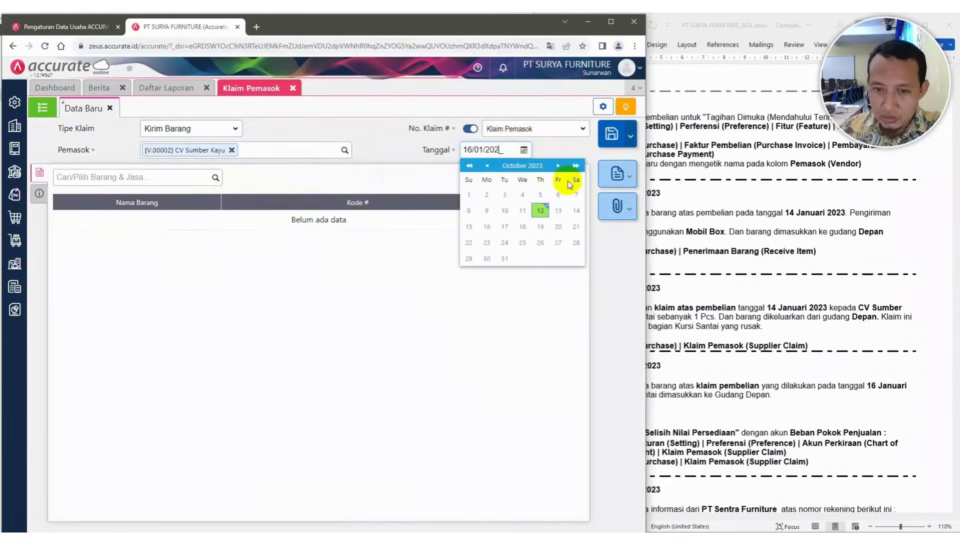
click(572, 144)
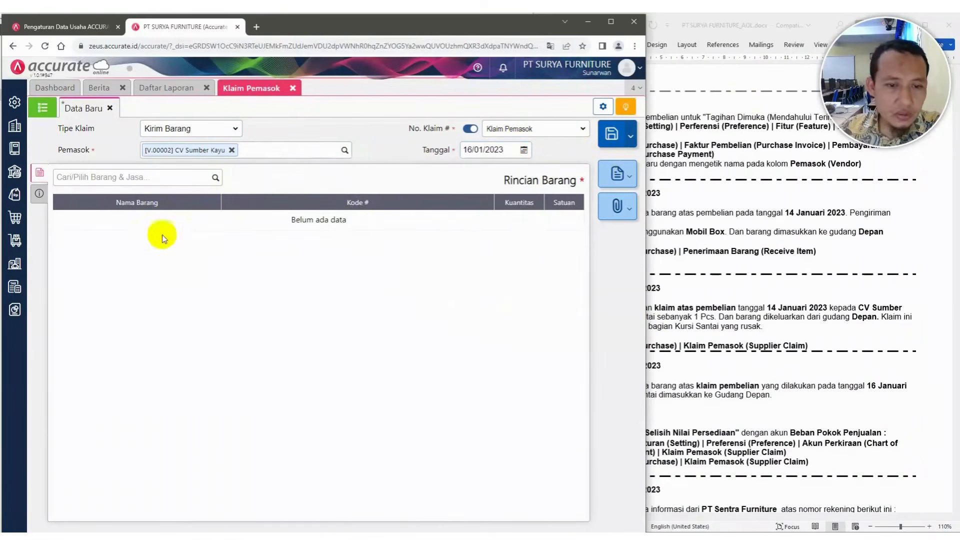
Add one Kursi Santai to the claim, taken from the Depan warehouse
click(215, 179)
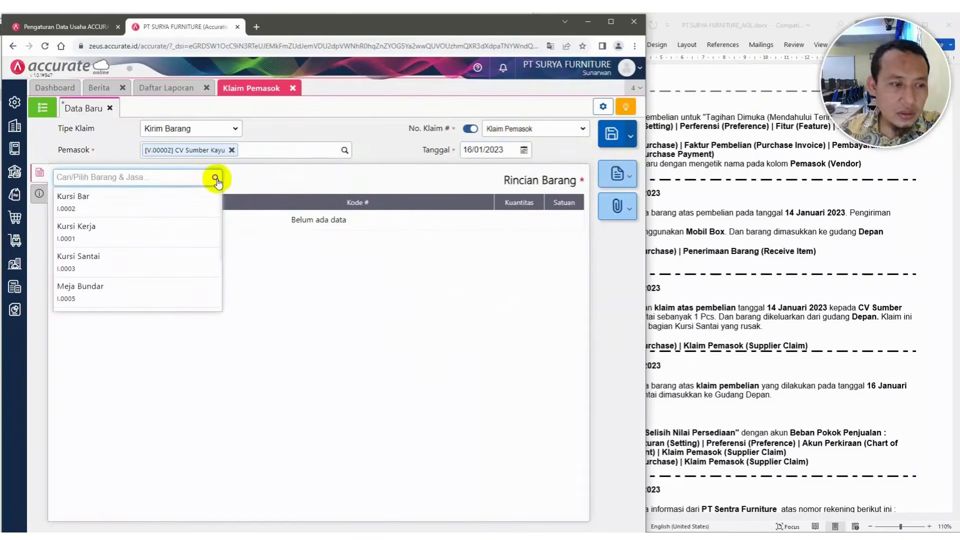
click(690, 273)
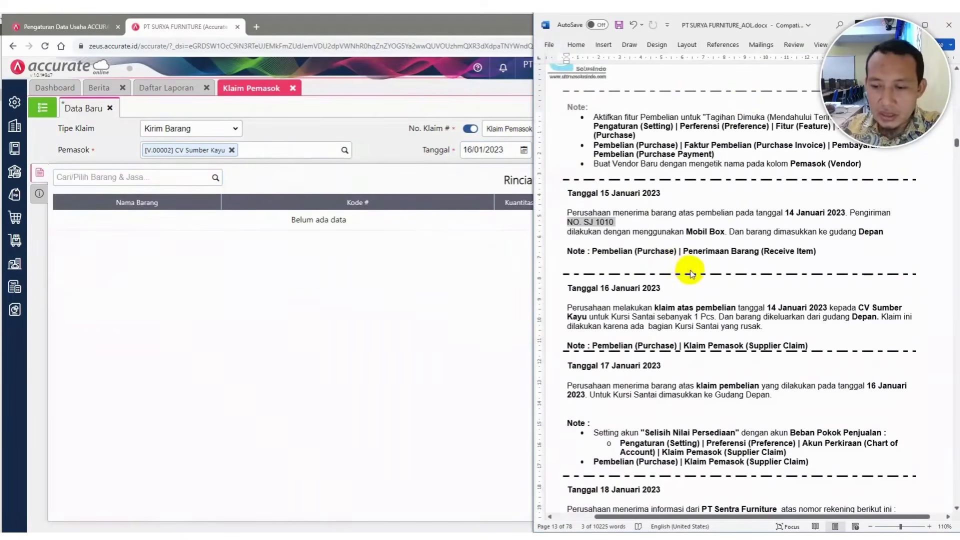
click(214, 181)
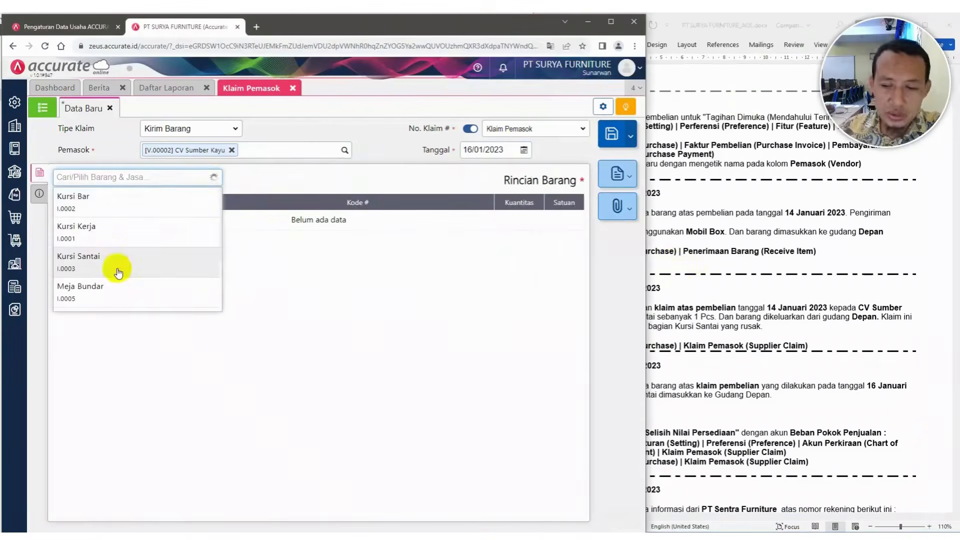
click(119, 270)
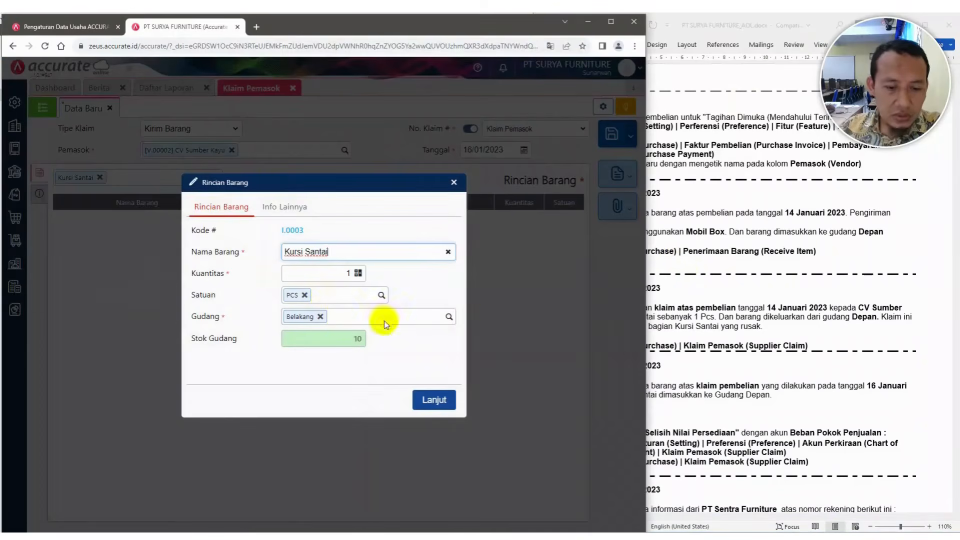
click(449, 318)
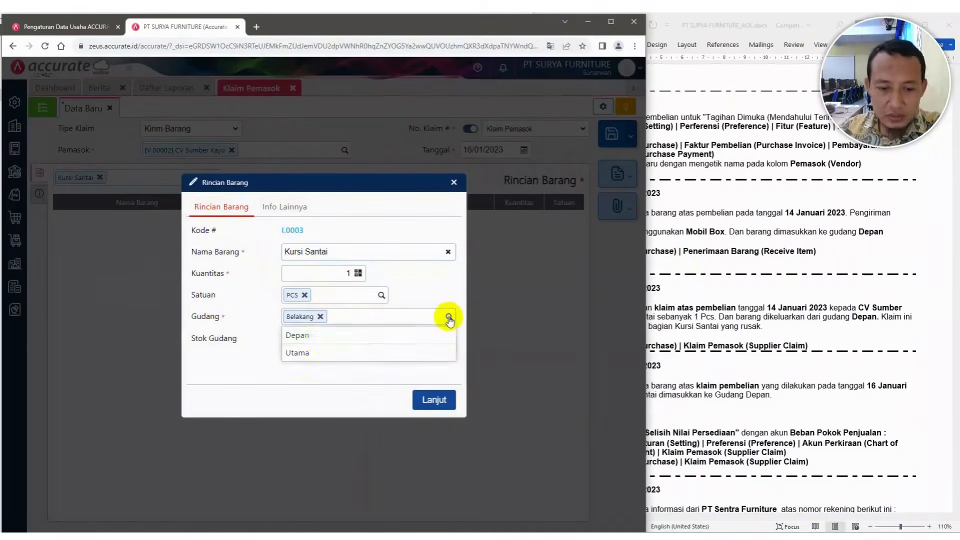
click(316, 336)
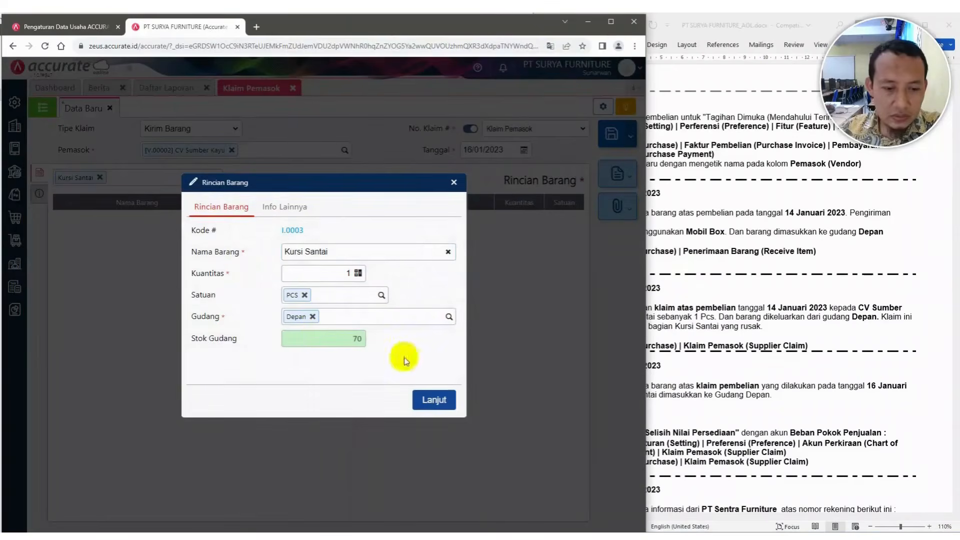
click(436, 403)
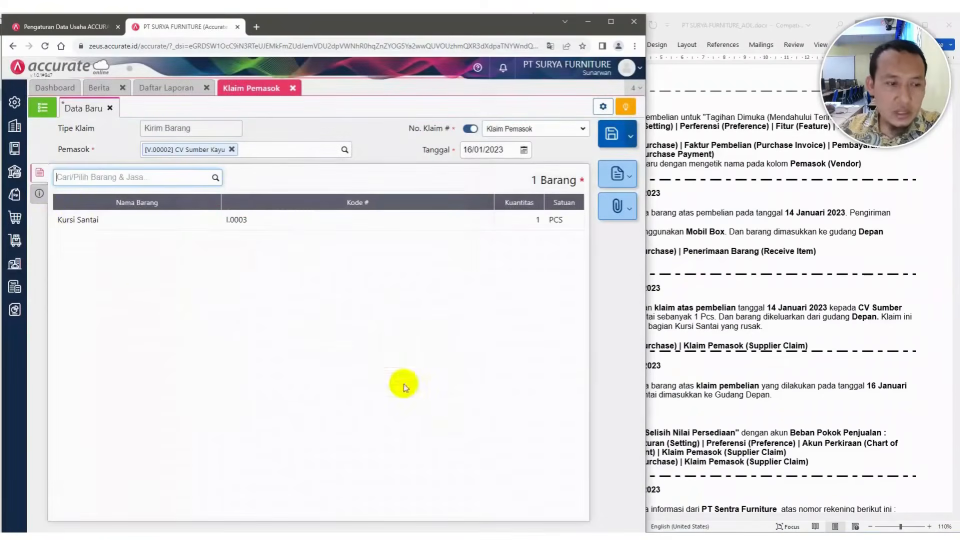
Enter the claim description "Perusahaan melakukan klaim atas pembelian karena barang rusak"
click(39, 196)
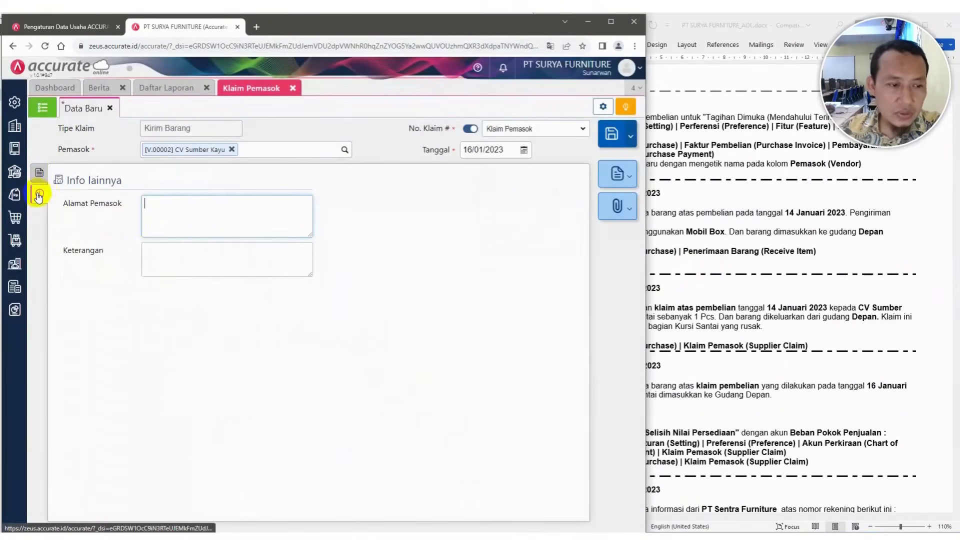
click(161, 214)
click(723, 356)
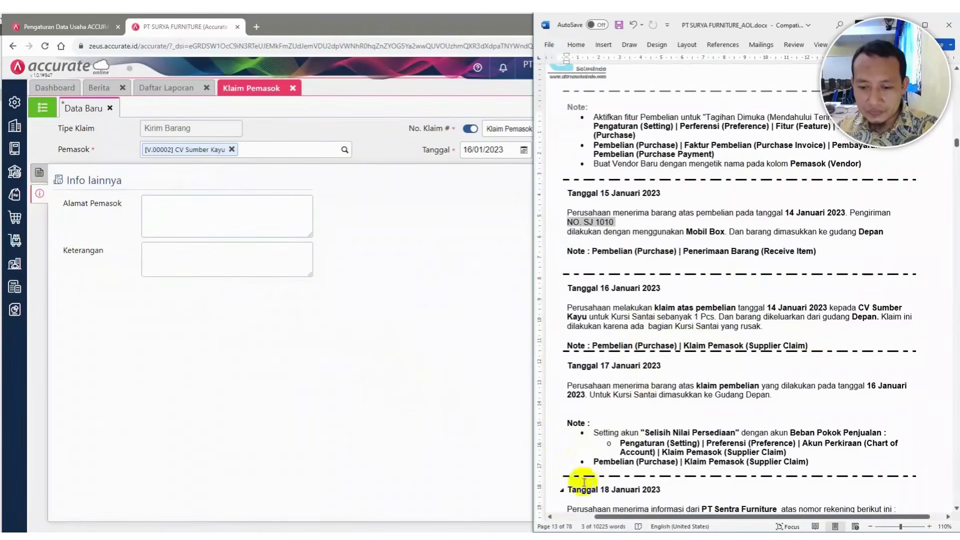
click(765, 323)
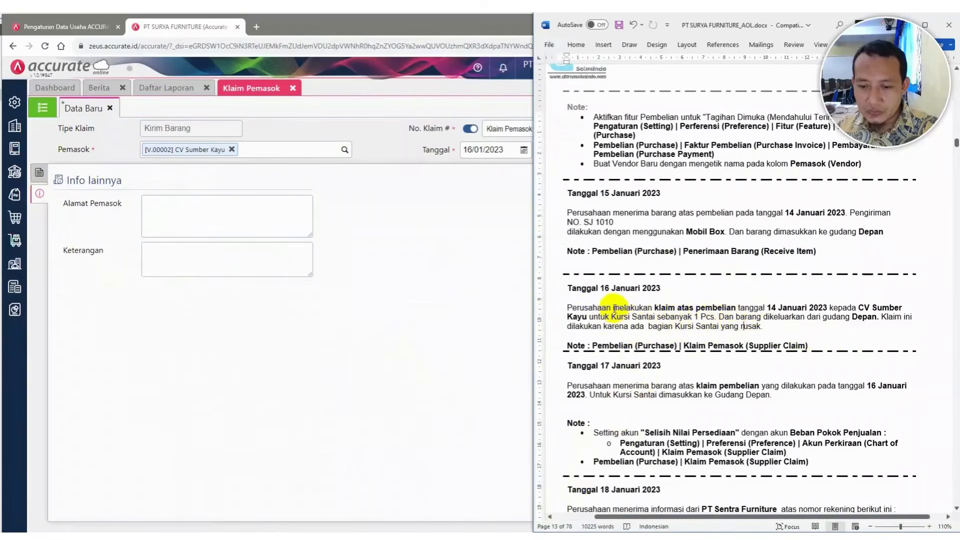
click(567, 308)
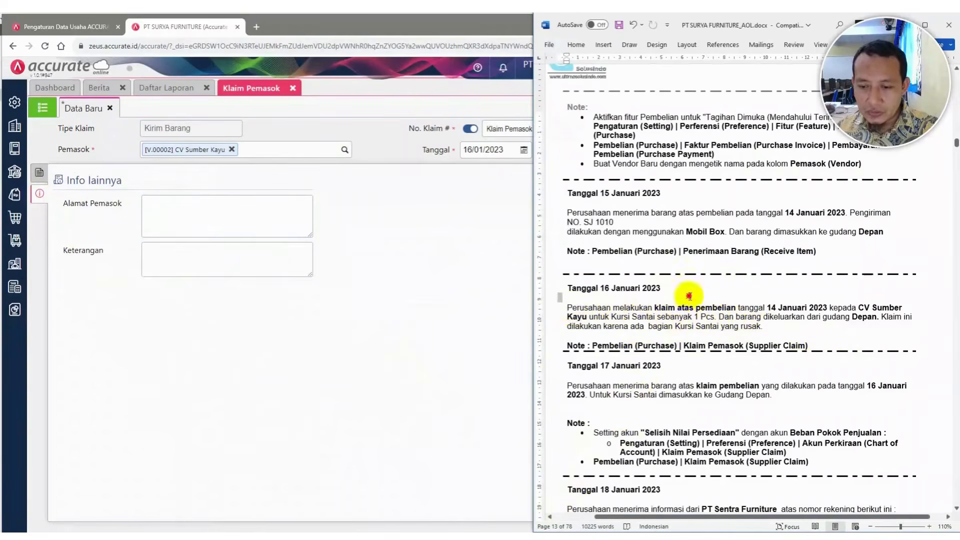
shift+click(726, 307)
key(ctrl+c)
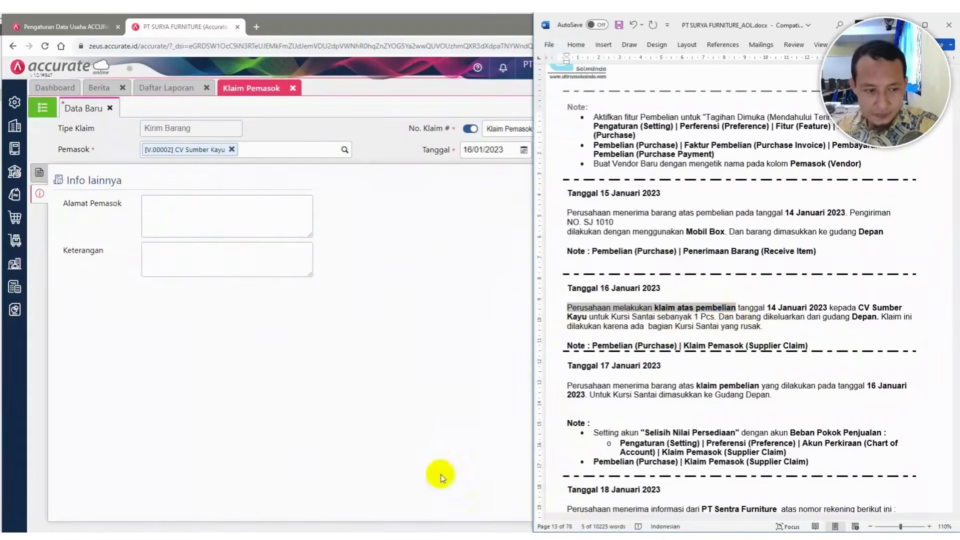
click(177, 254)
key(ctrl+v)
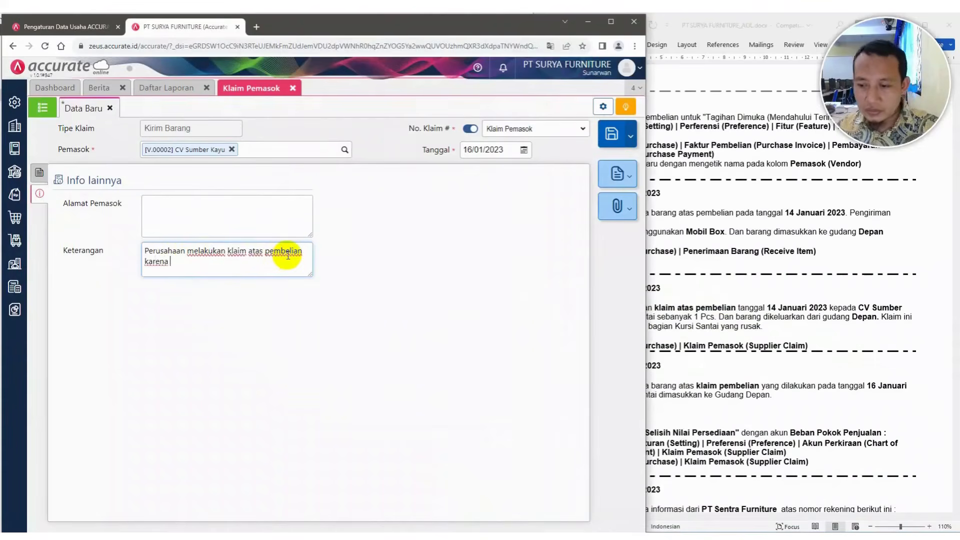
click(850, 324)
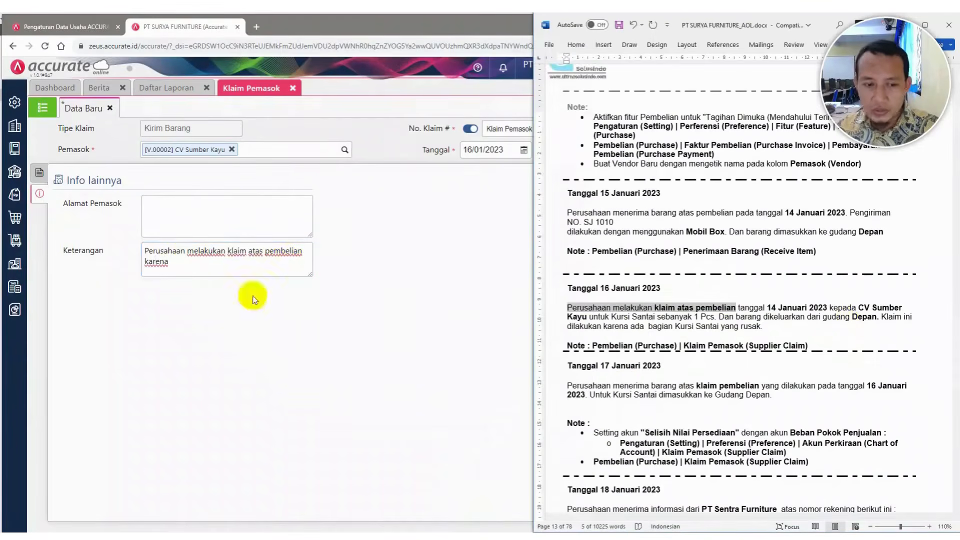
click(224, 265)
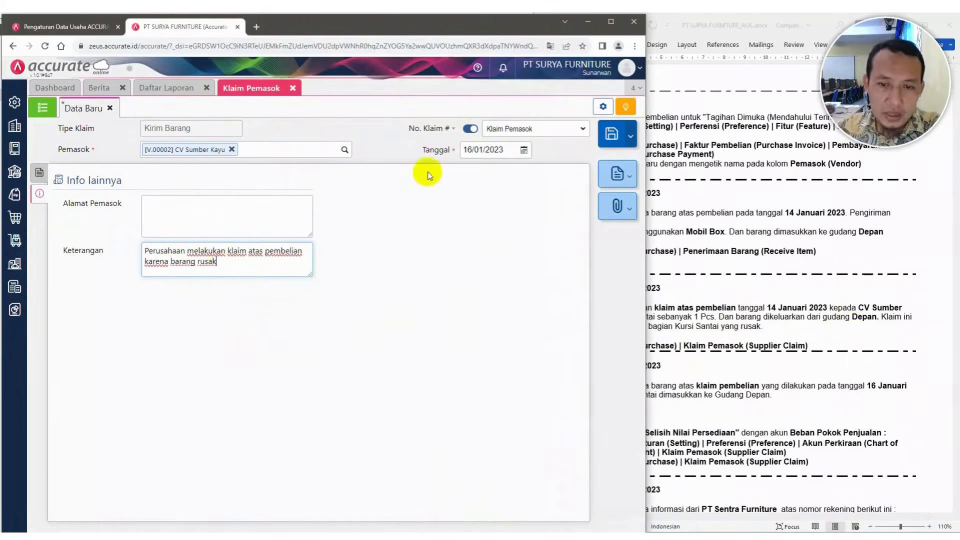
Save the supplier claim
click(39, 172)
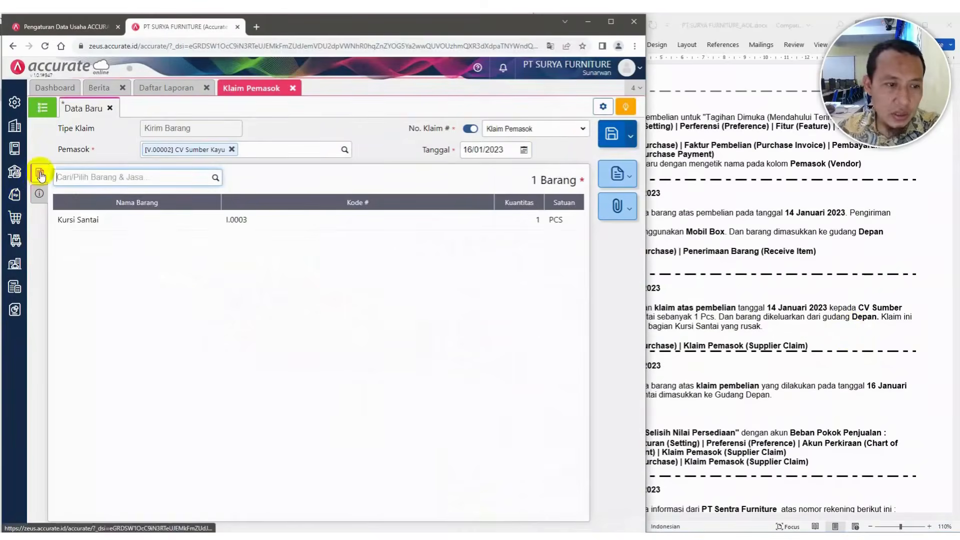
click(611, 135)
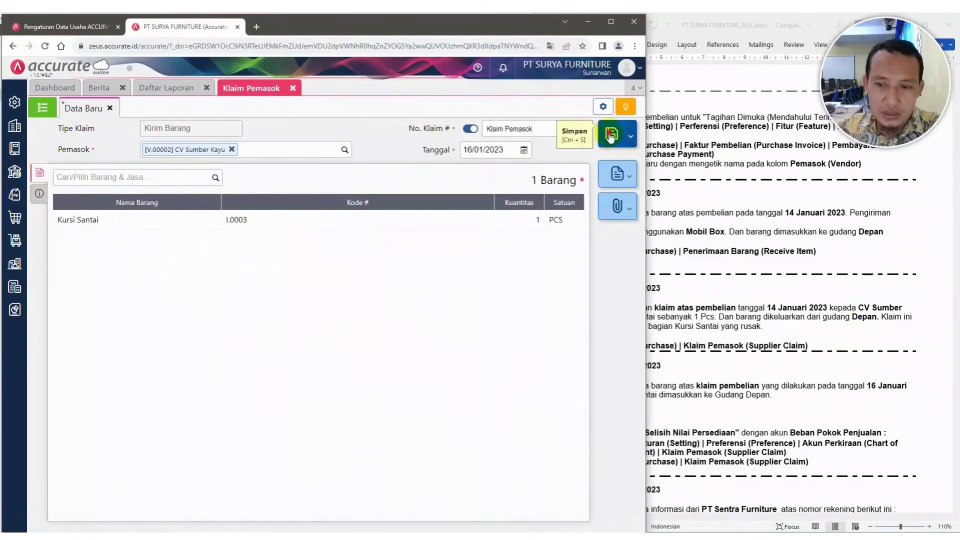
click(739, 171)
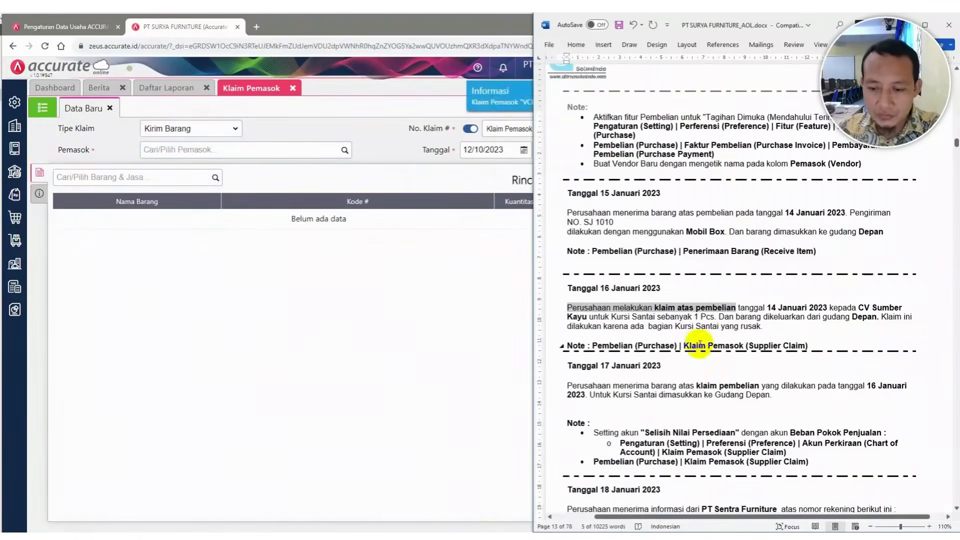
Review the goods receipt and supplier claim entries in the journal report
scroll(701, 345, down, 5)
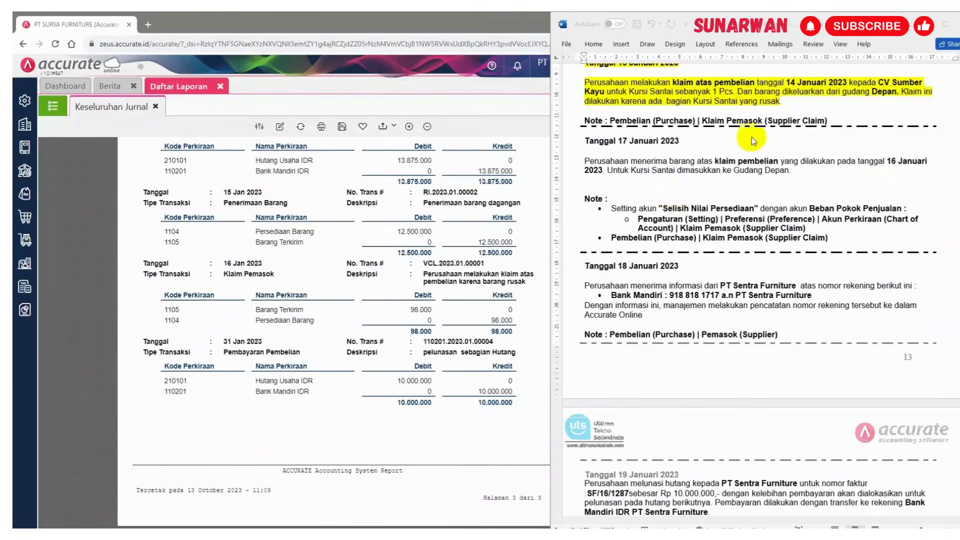
scroll(750, 135, up, 1)
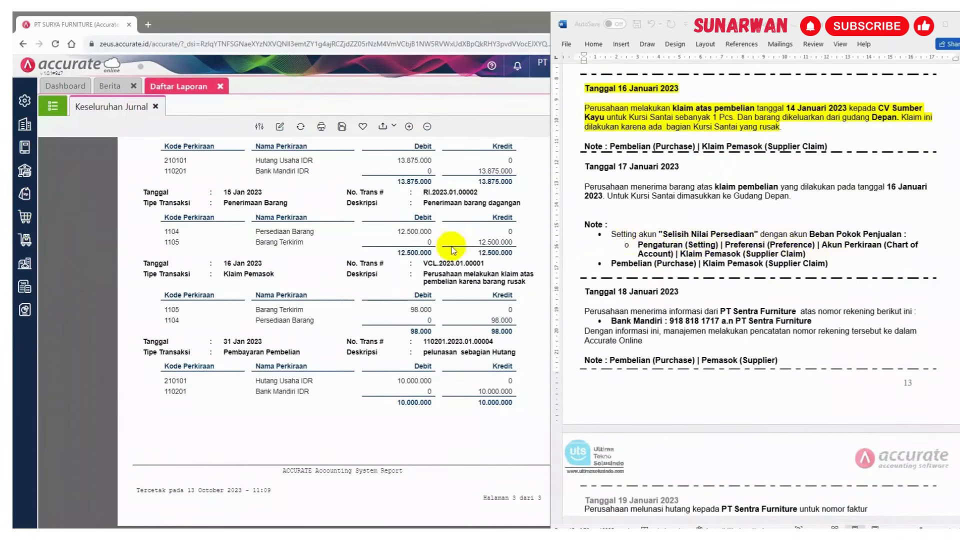
Check the supplier claim inventory difference account in the account settings of the preferences
click(23, 102)
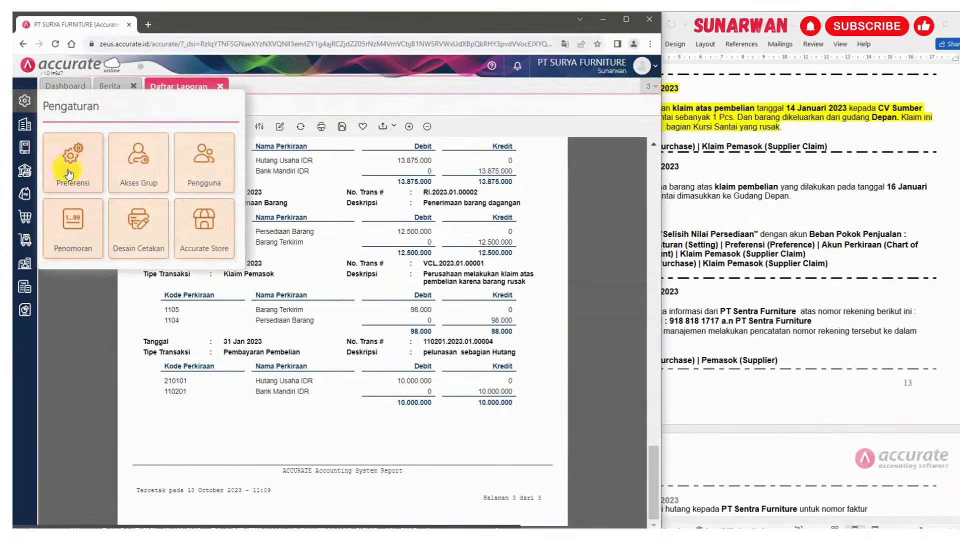
click(69, 174)
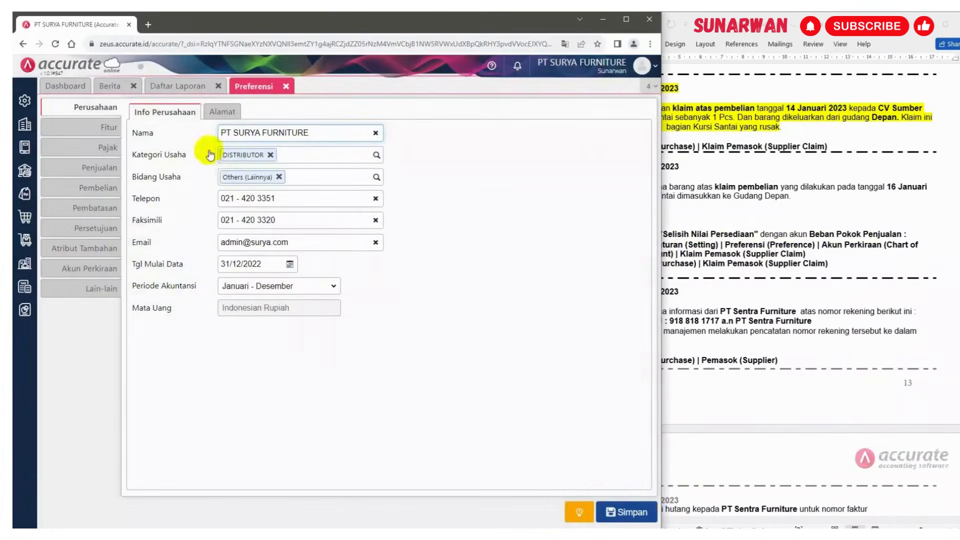
click(89, 271)
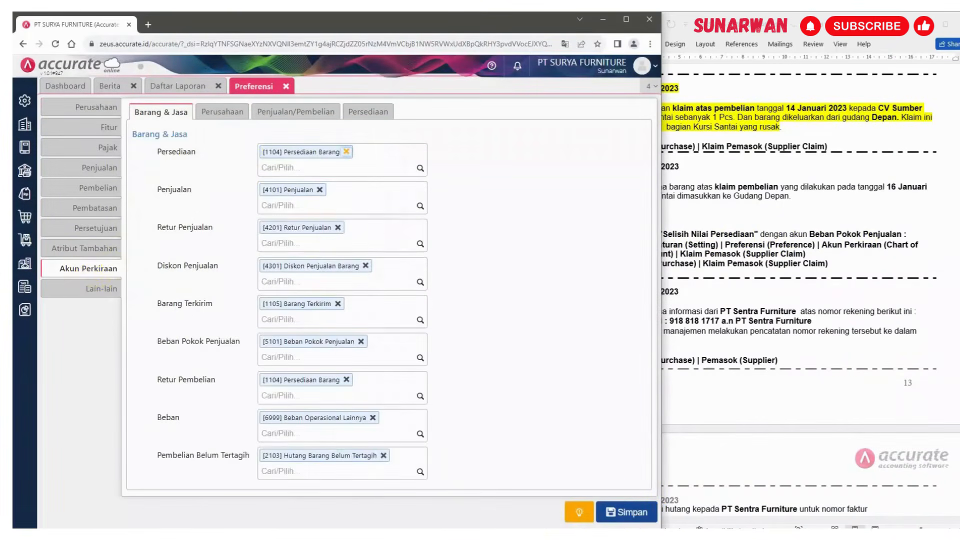
click(345, 116)
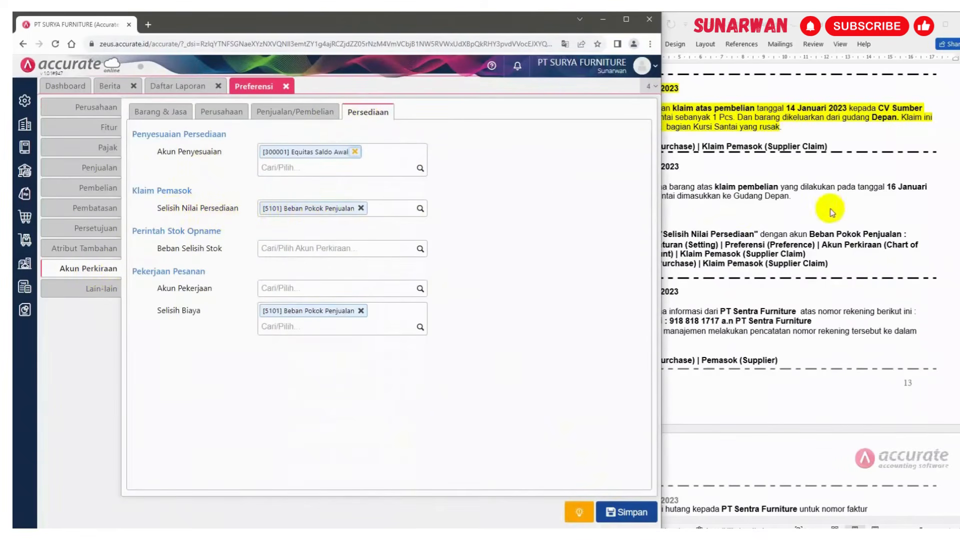
click(821, 221)
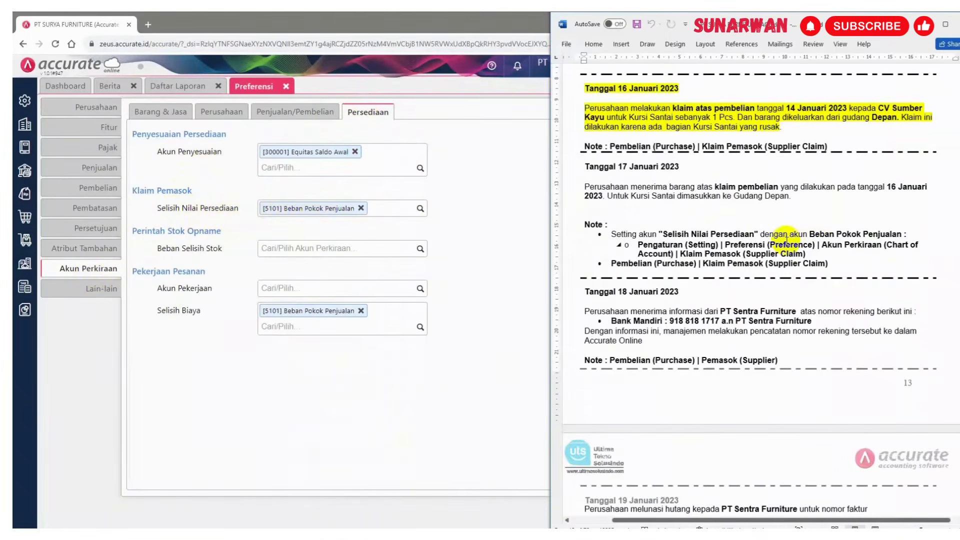
click(436, 522)
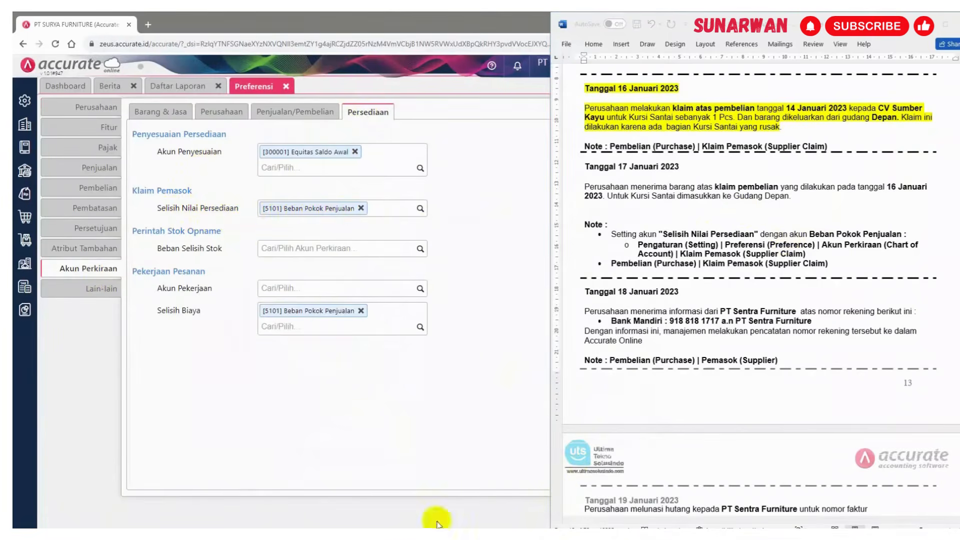
click(286, 89)
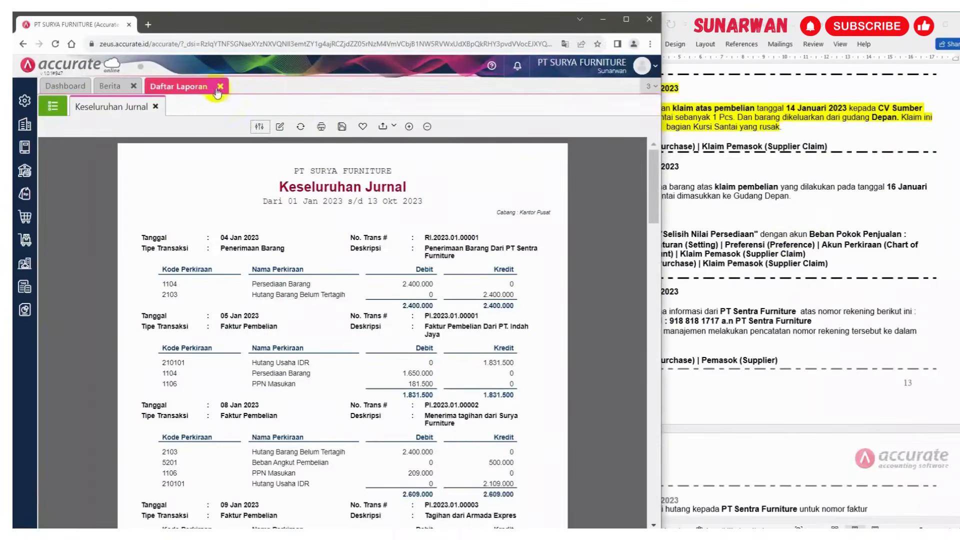
Create a new supplier claim of type Terima Barang, copying the items from claim VCL.2023.01.00001
click(25, 220)
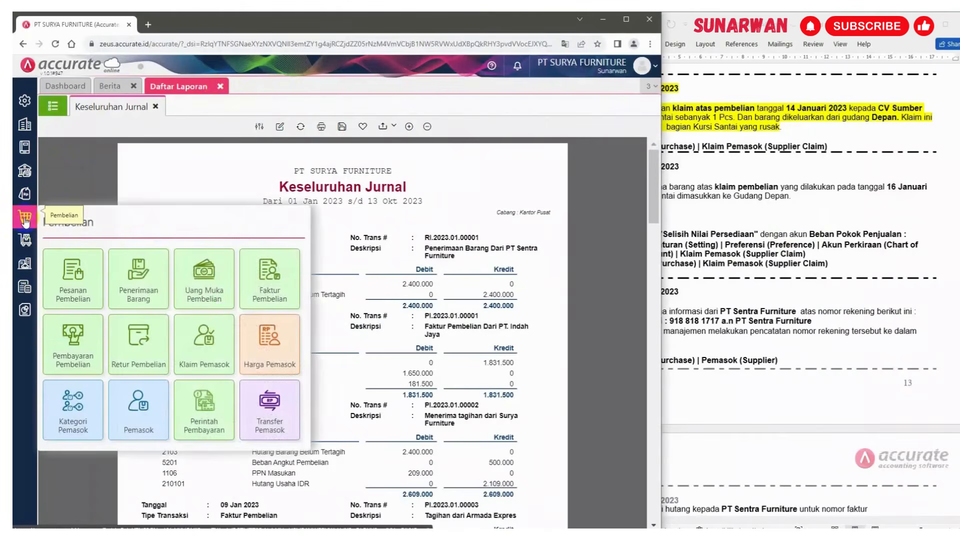
click(201, 341)
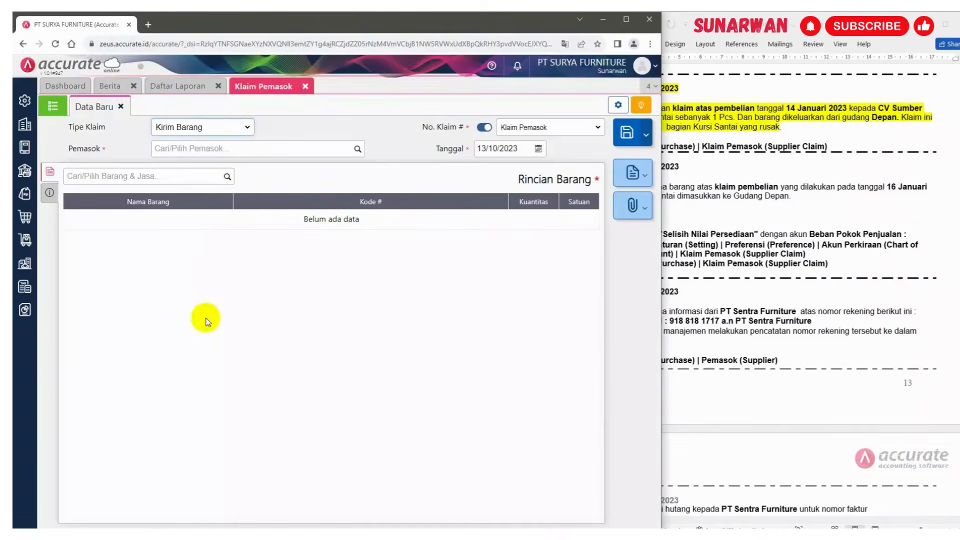
click(769, 211)
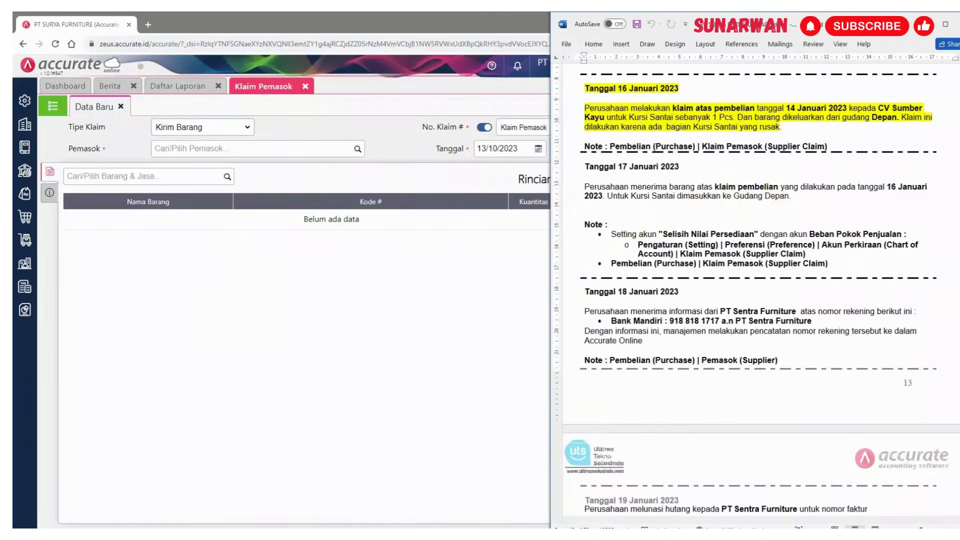
click(245, 125)
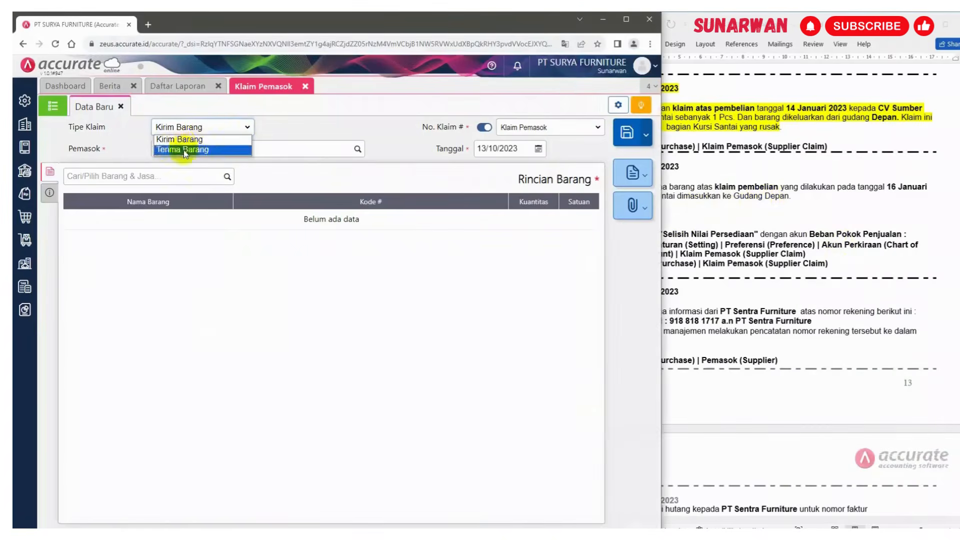
click(184, 150)
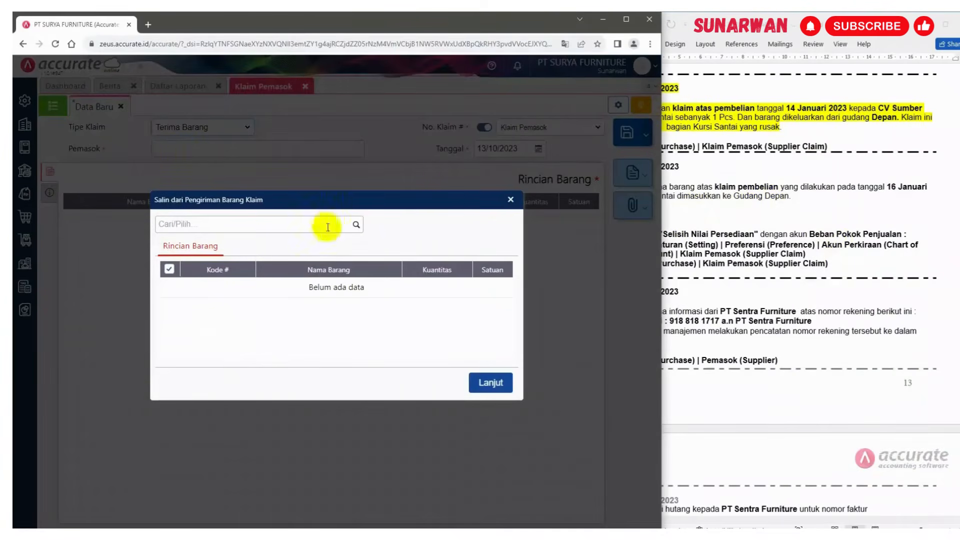
click(355, 225)
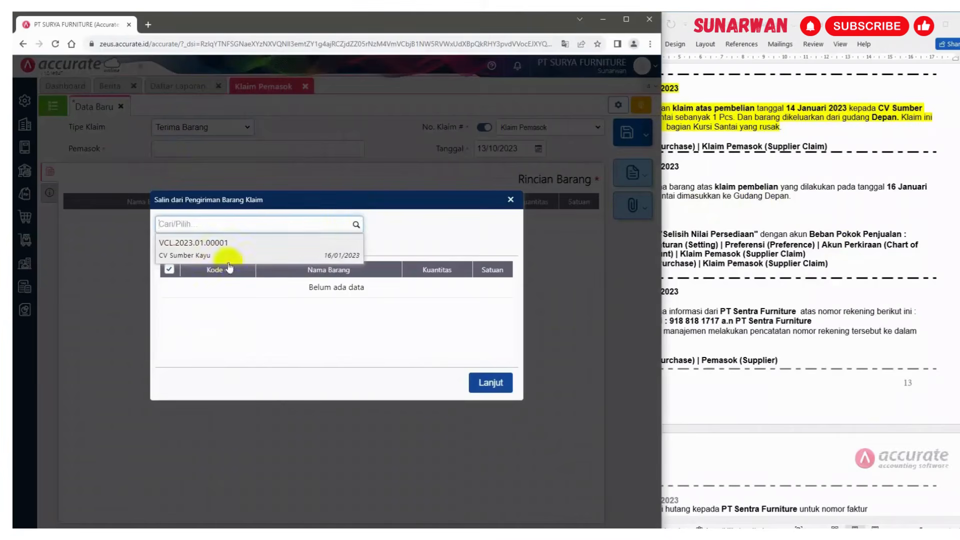
click(207, 242)
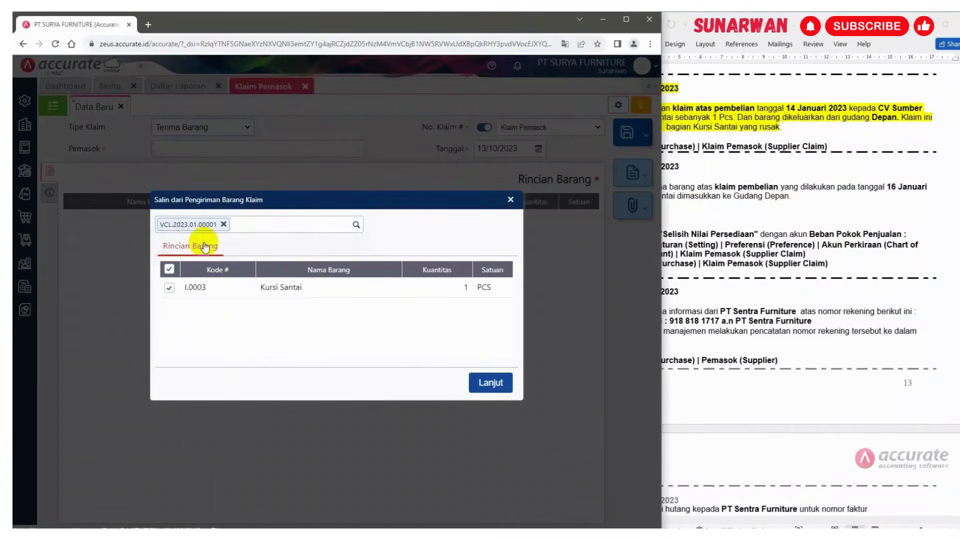
click(485, 383)
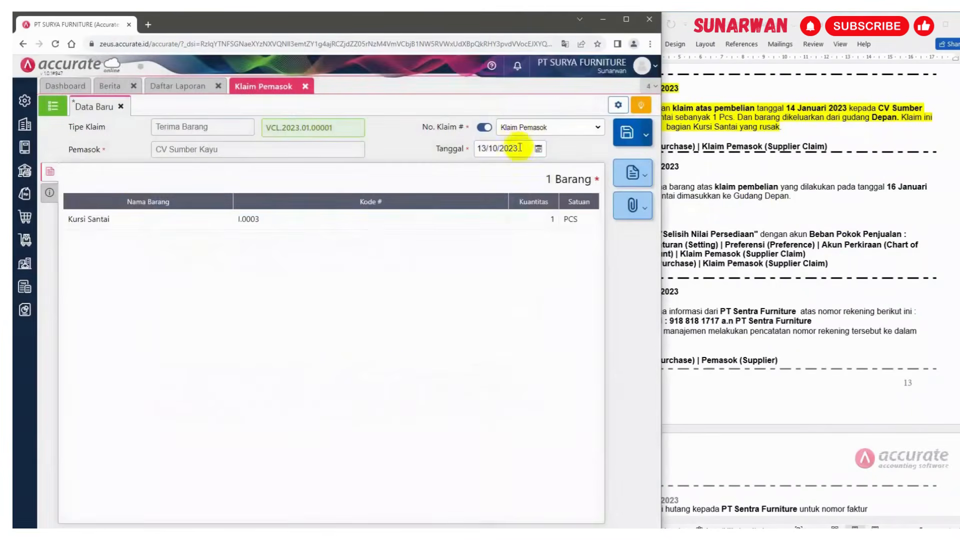
Set the claim date to 17/01/2023
click(520, 148)
text(1)
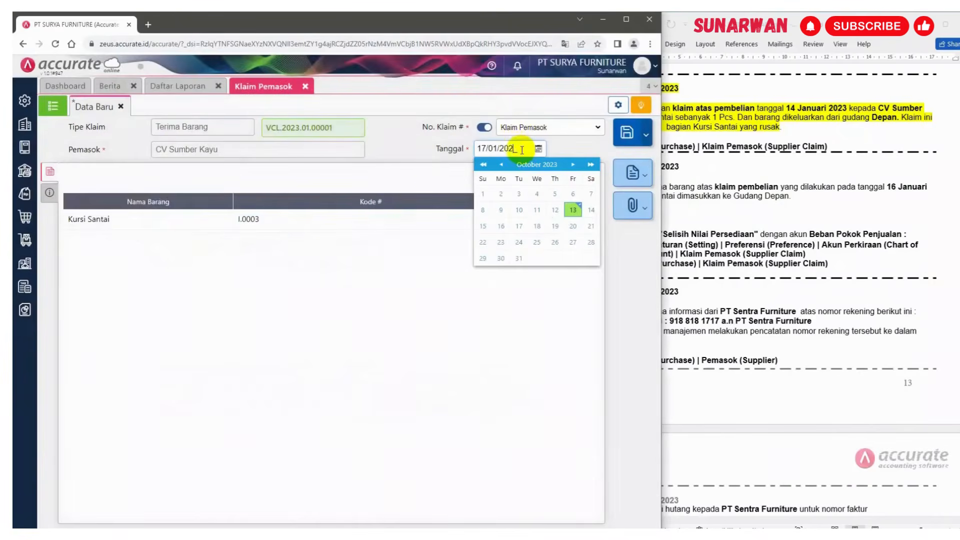
click(259, 176)
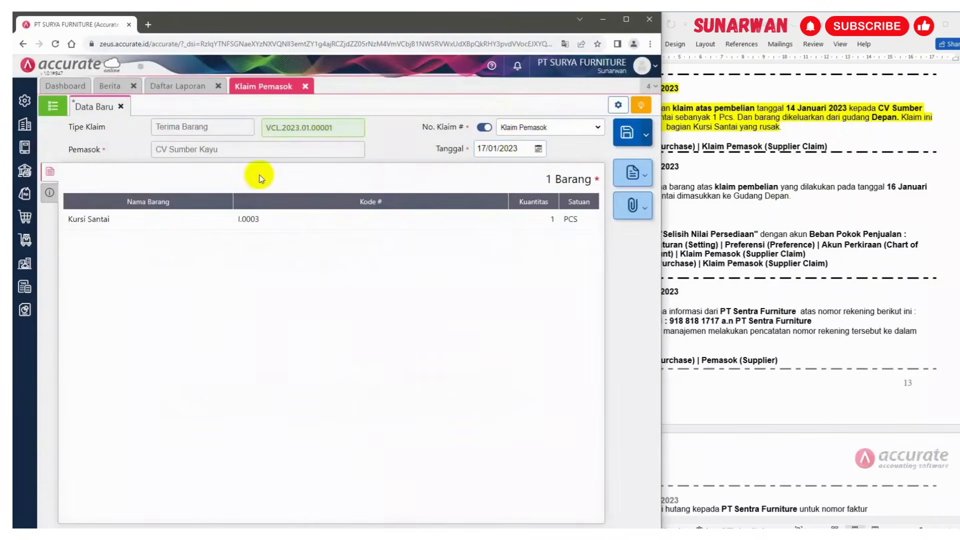
Enter the description "PENERIMAAN KLAIM BARANG" for the claim and save it
click(49, 193)
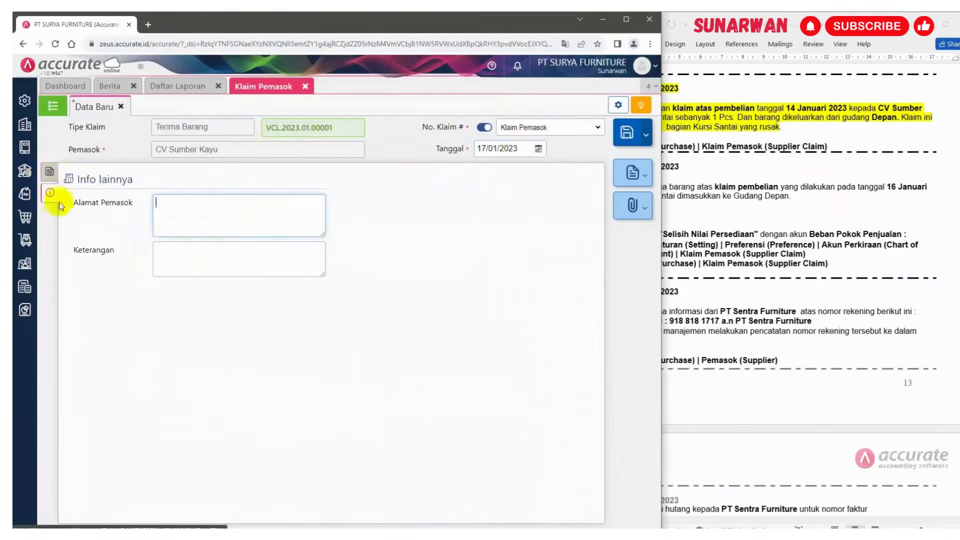
click(183, 252)
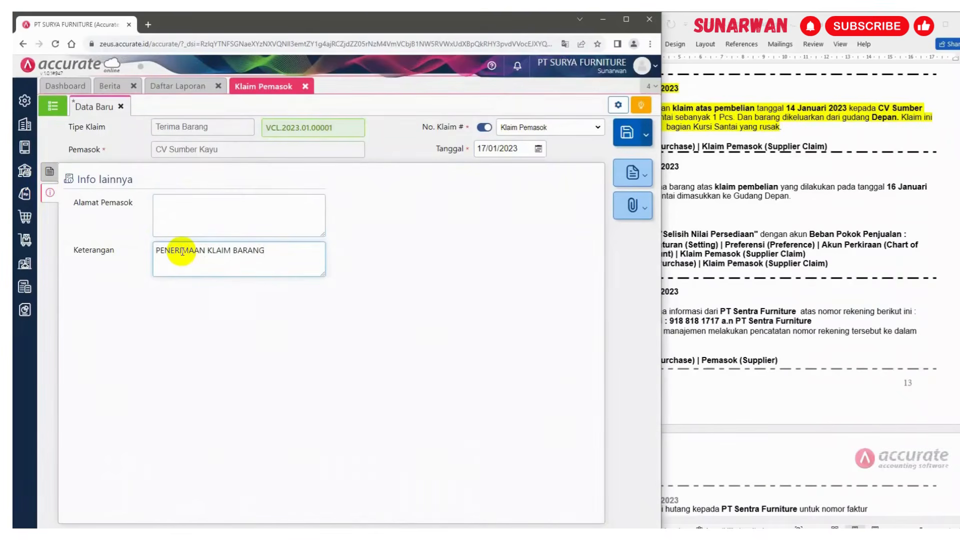
click(48, 171)
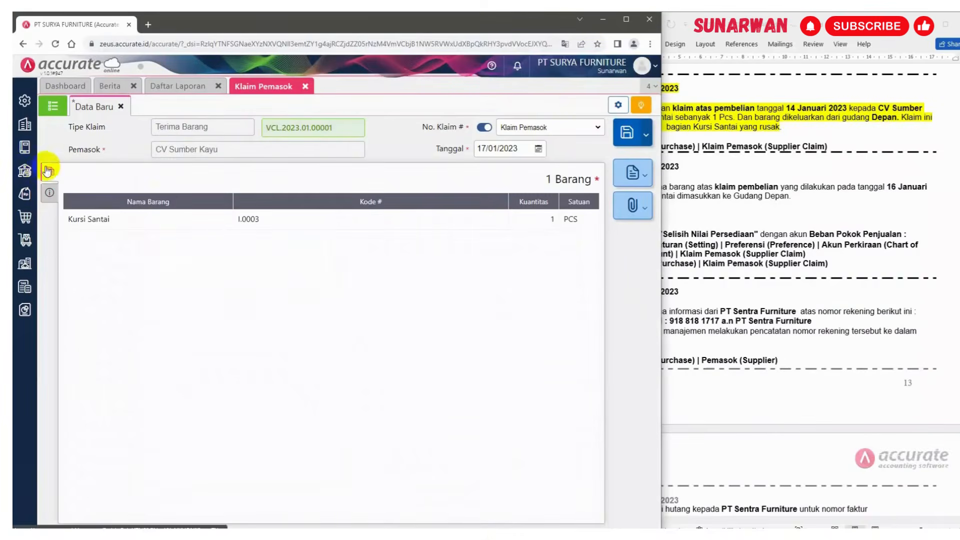
click(627, 133)
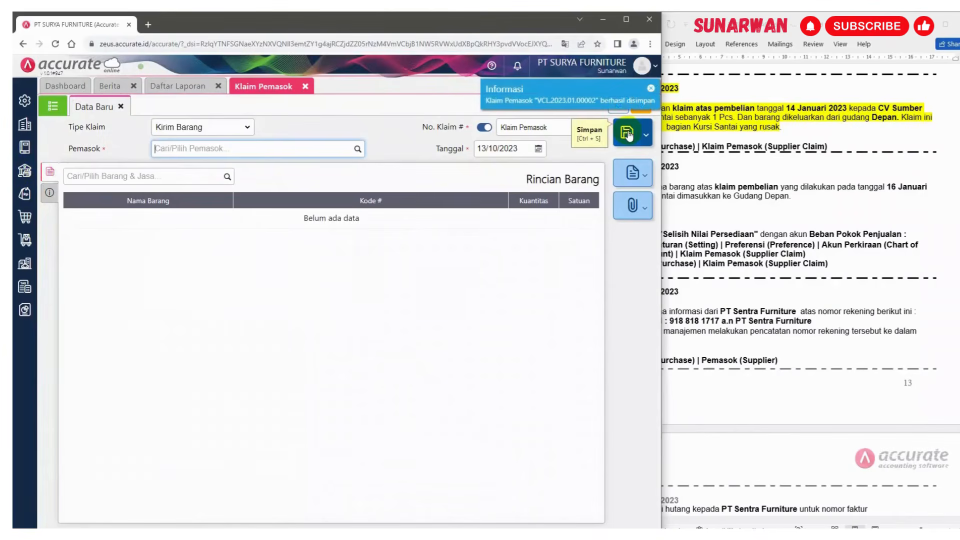
Read the 18 January case entry and select the supplier's bank account number in the document
click(807, 228)
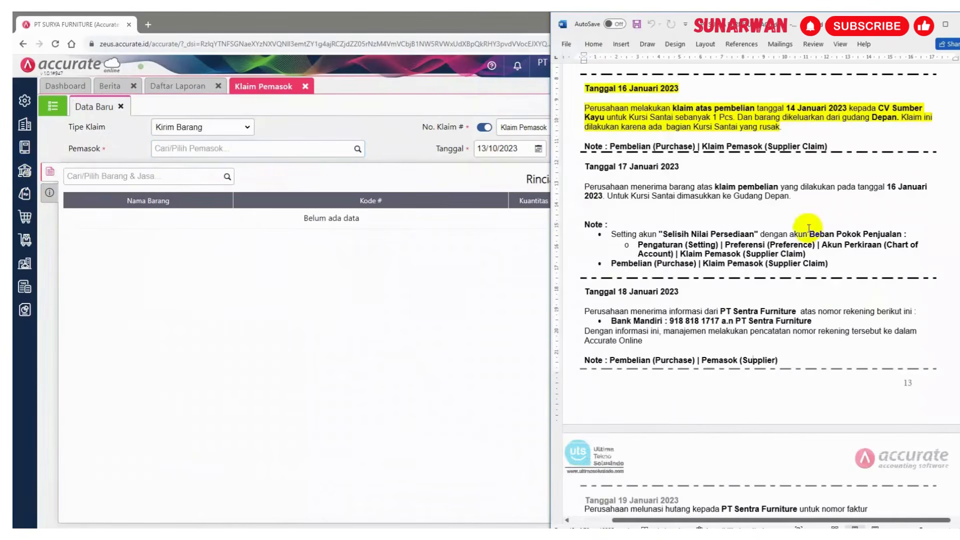
scroll(670, 272, down, 2)
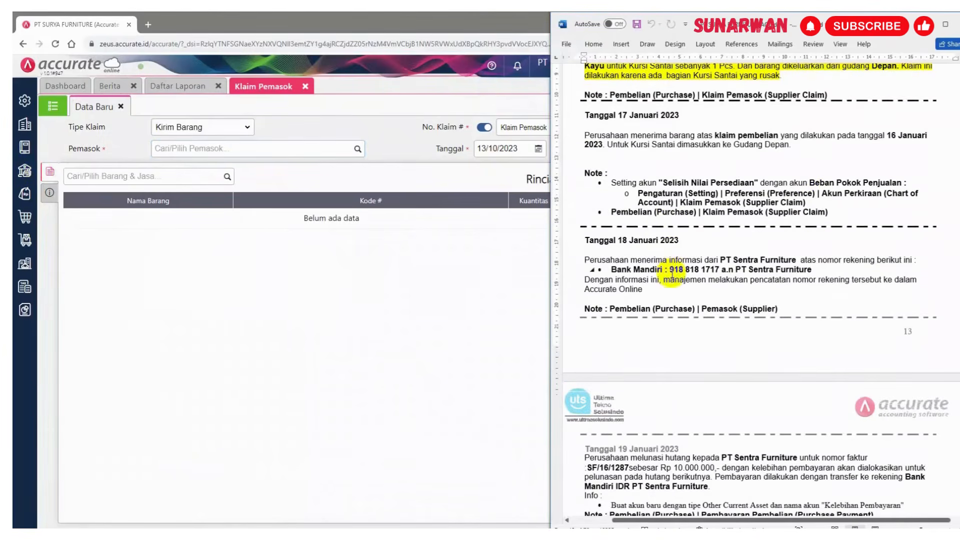
scroll(682, 294, down, 1)
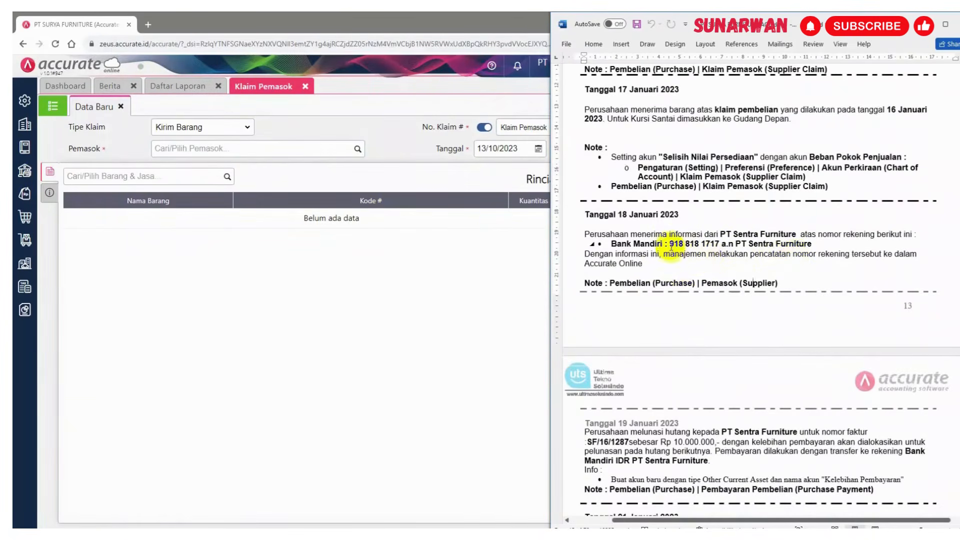
drag(670, 244, 714, 243)
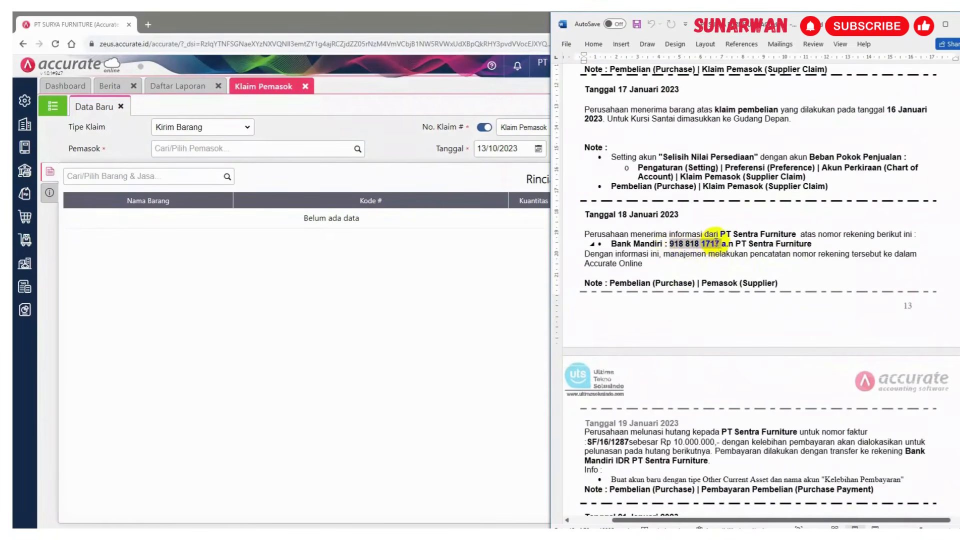
Close the supplier claim form and open supplier PT Sentra Furniture's record at its purchasing details
click(306, 86)
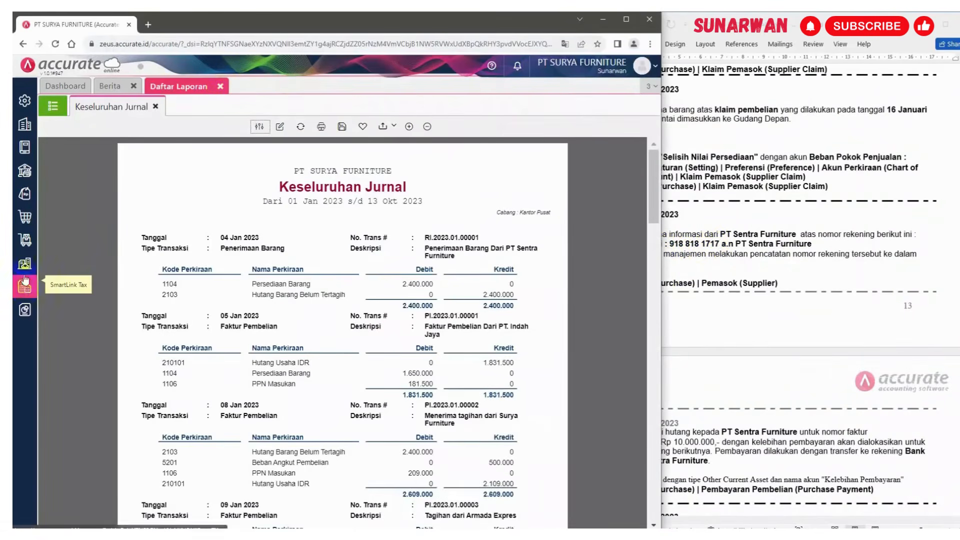
click(26, 217)
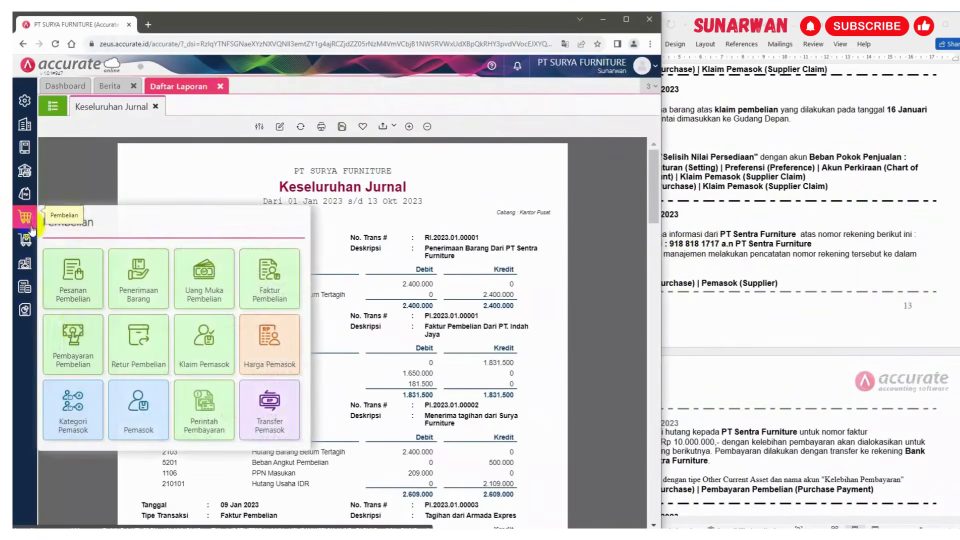
click(139, 408)
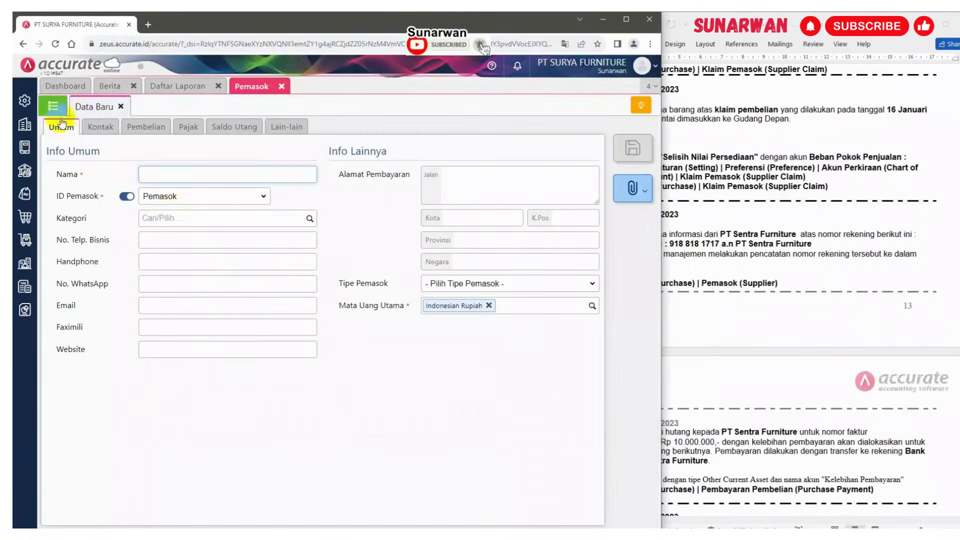
click(52, 107)
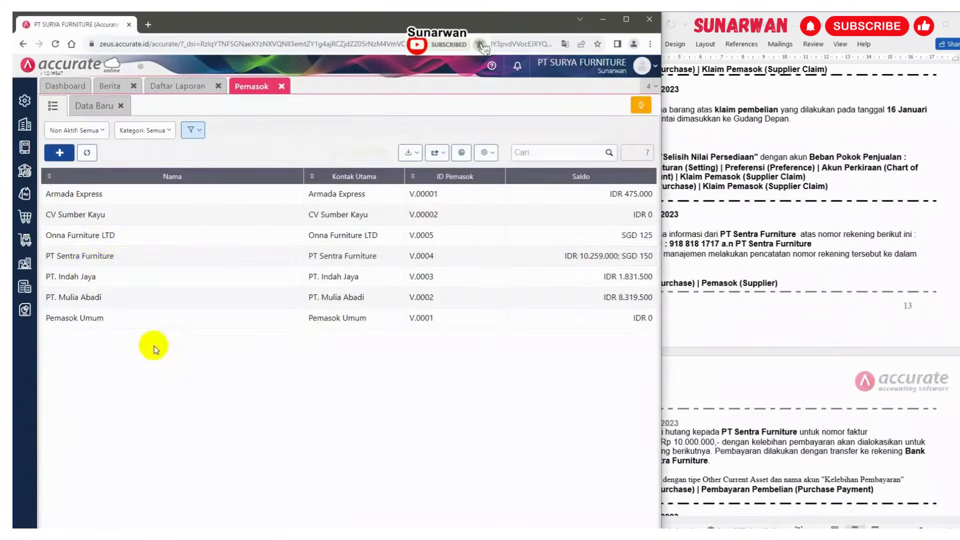
click(91, 255)
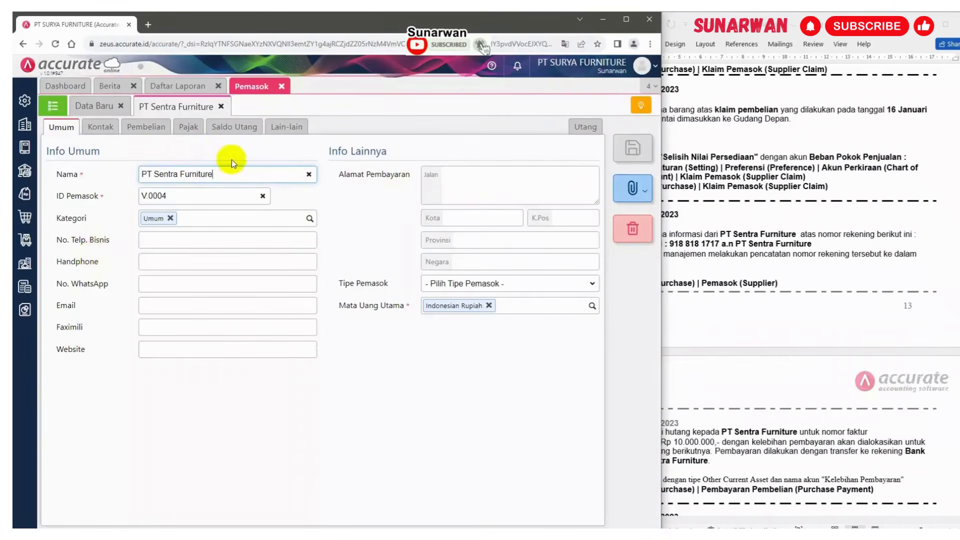
click(108, 129)
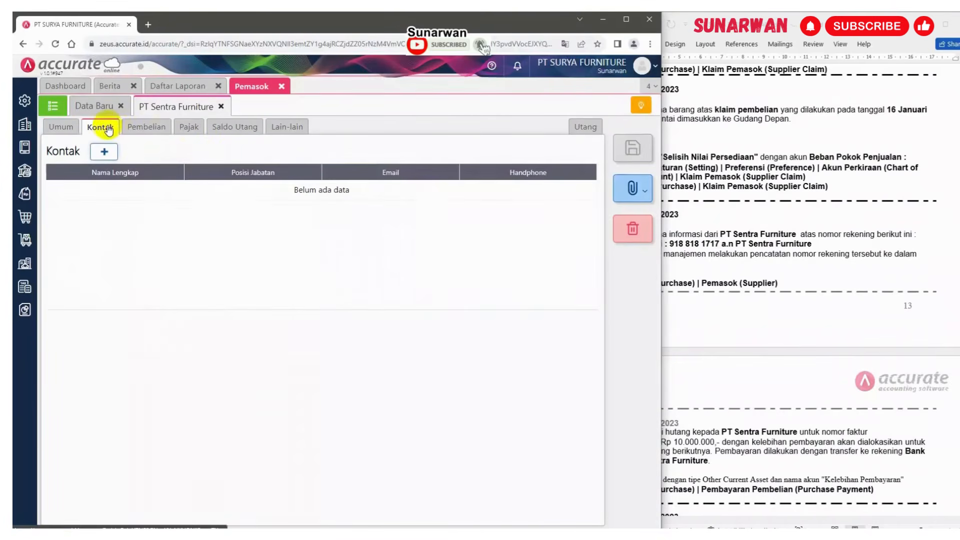
click(144, 131)
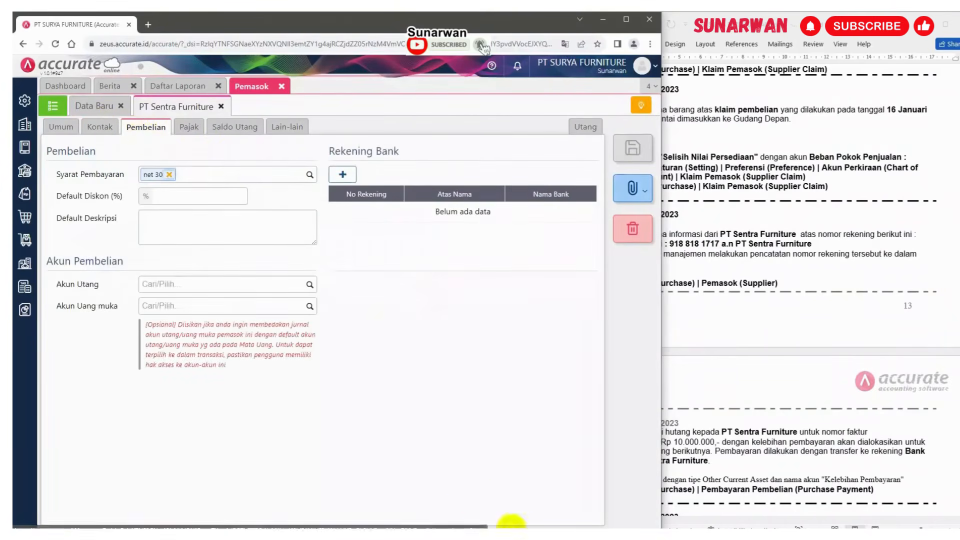
click(512, 533)
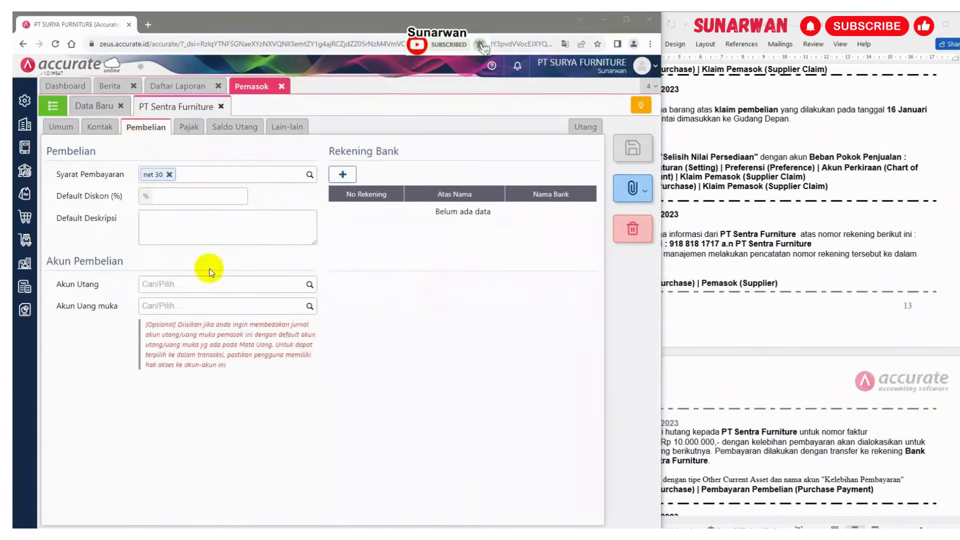
Add a BANK MANDIRI account to the supplier with the account number from the case document and holder PT Sentra Furniture, then save the supplier
click(344, 175)
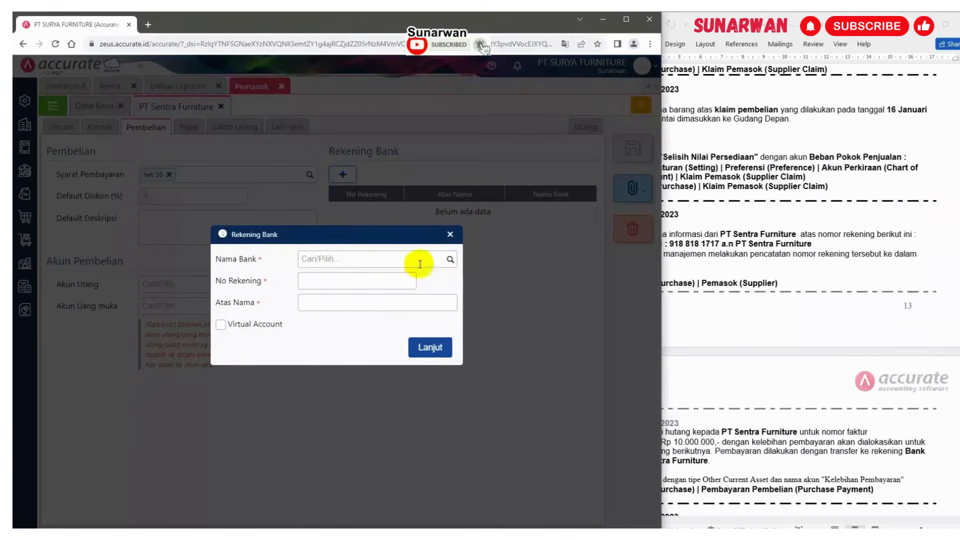
click(399, 260)
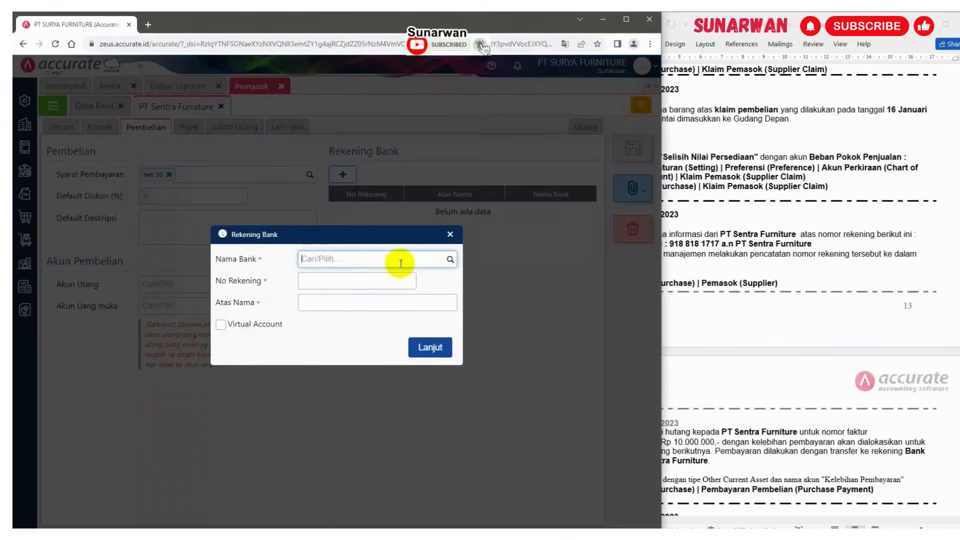
click(715, 230)
click(350, 262)
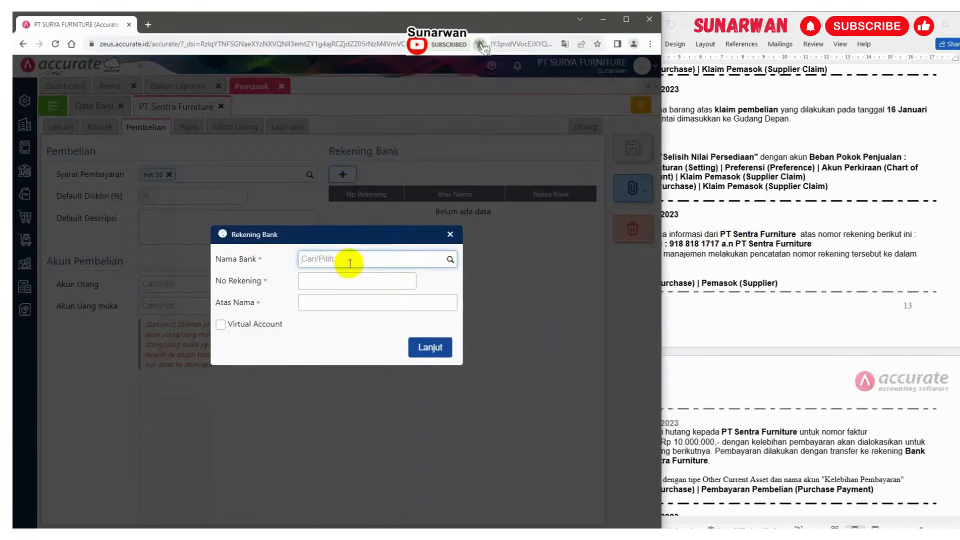
text(MANDI)
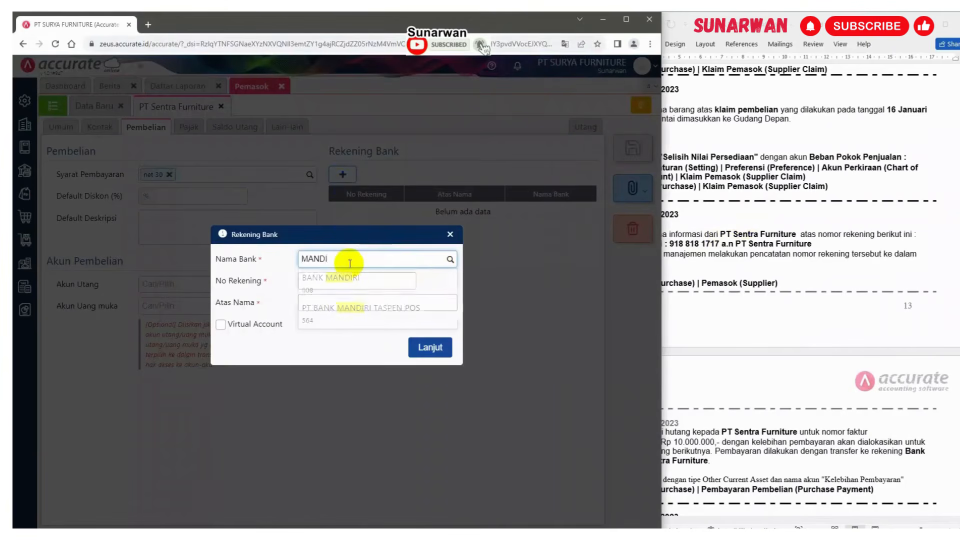
click(342, 290)
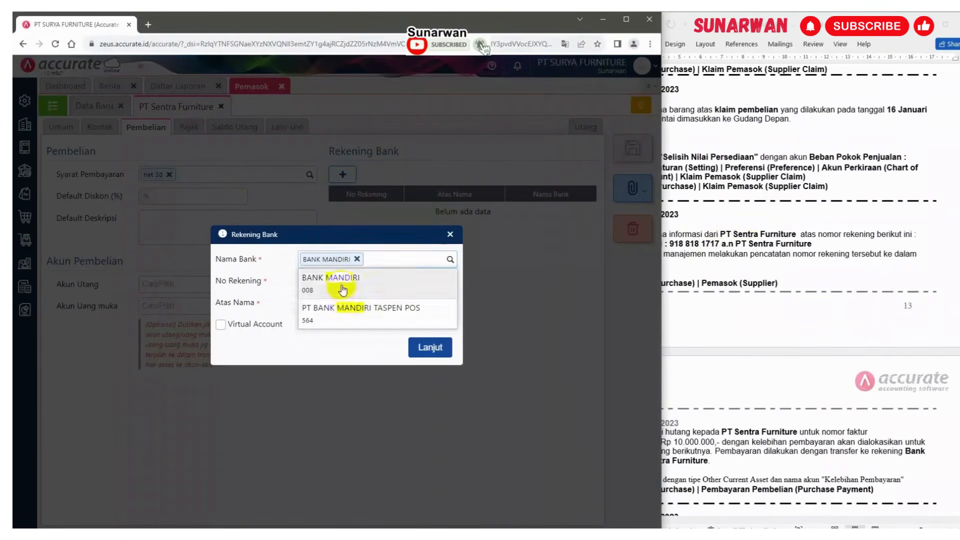
click(330, 286)
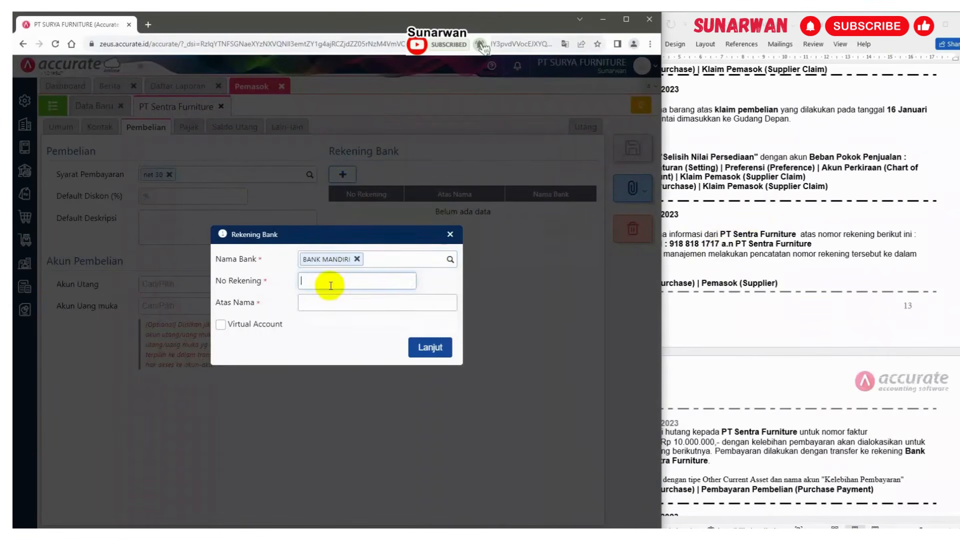
key(ctrl+v)
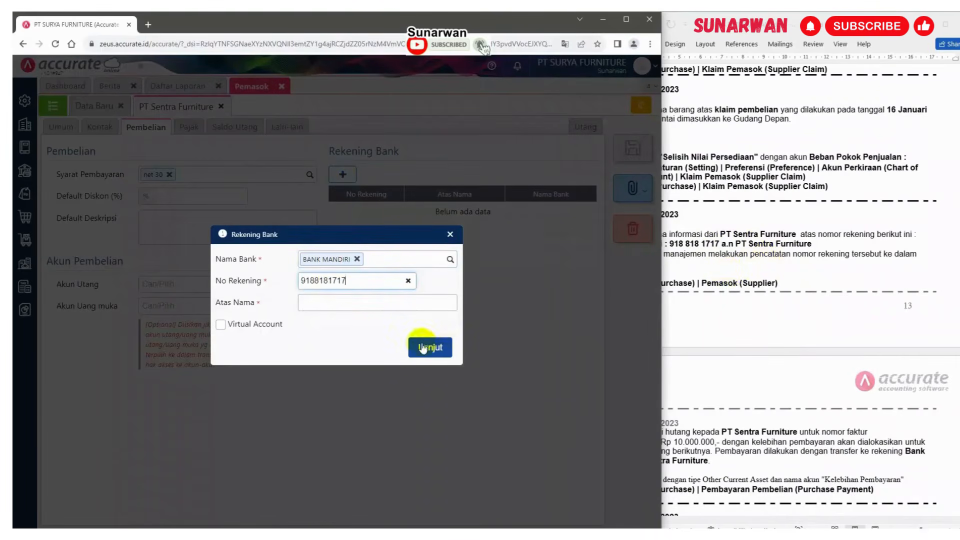
click(354, 304)
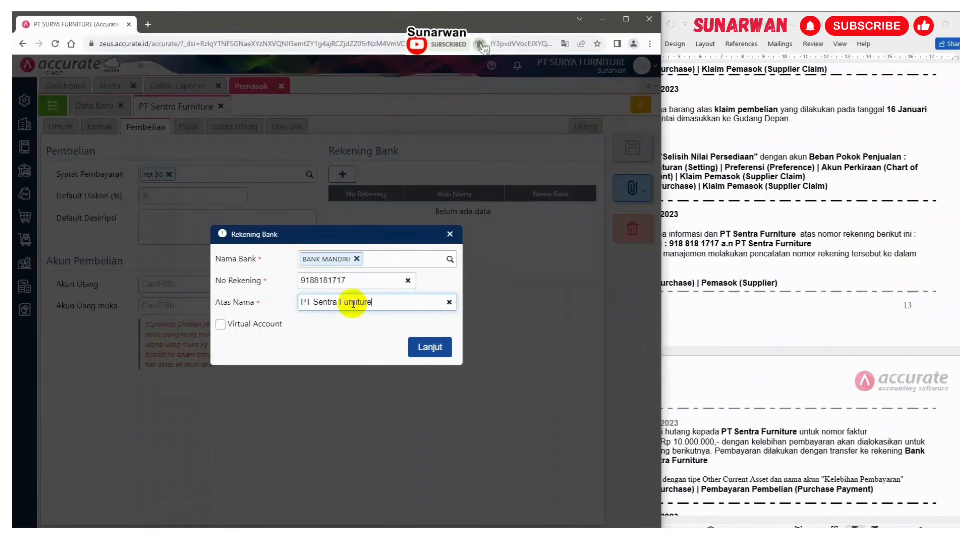
click(430, 347)
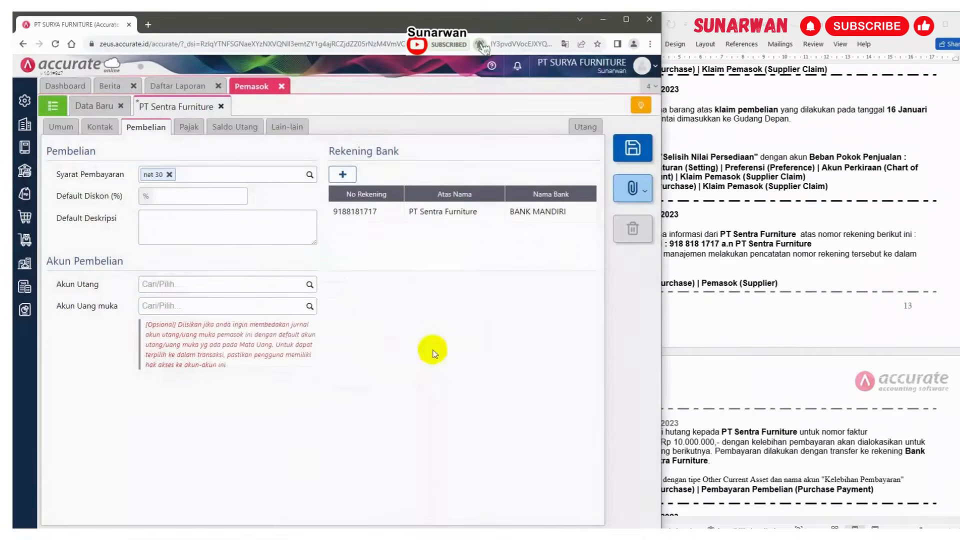
click(632, 148)
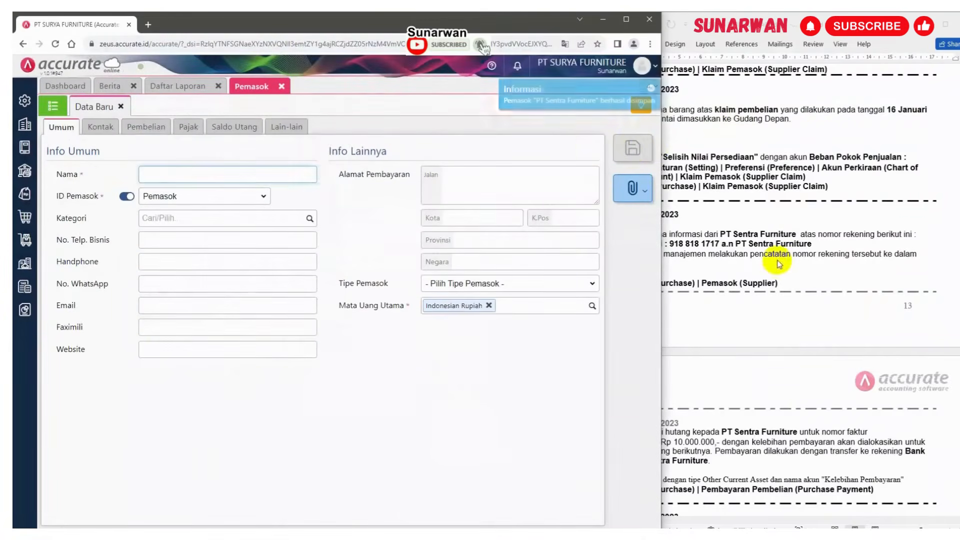
Close the supplier form and read the case document's 19 January entry about paying PT Sentra Furniture
click(150, 126)
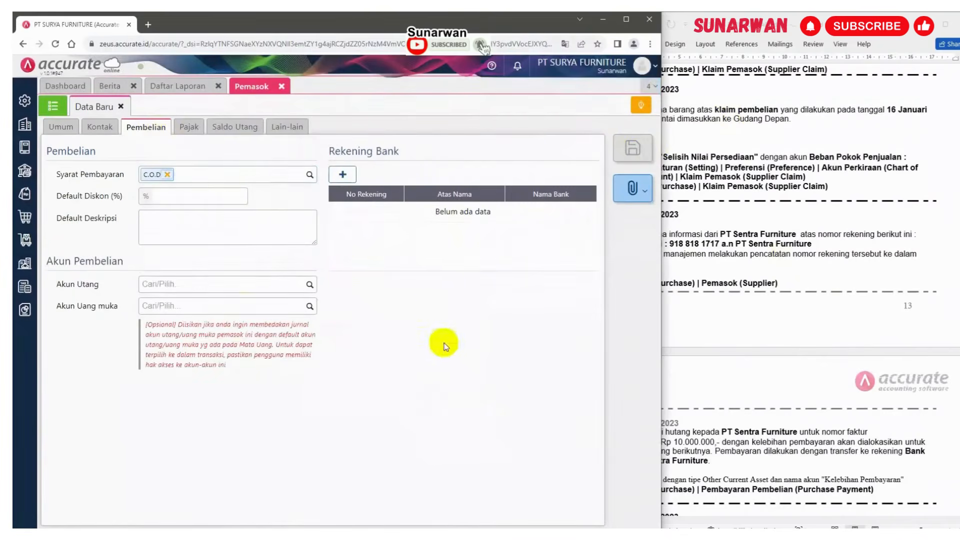
click(282, 88)
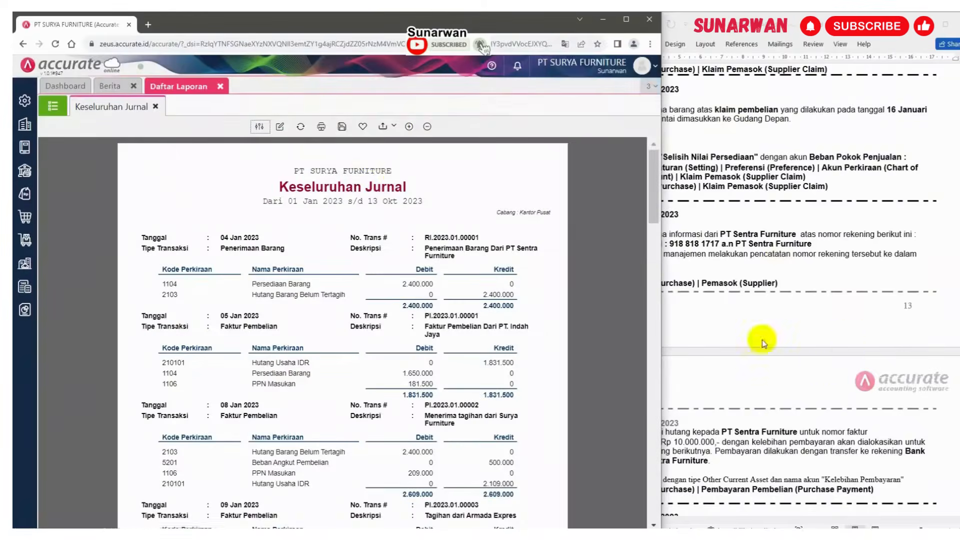
click(781, 324)
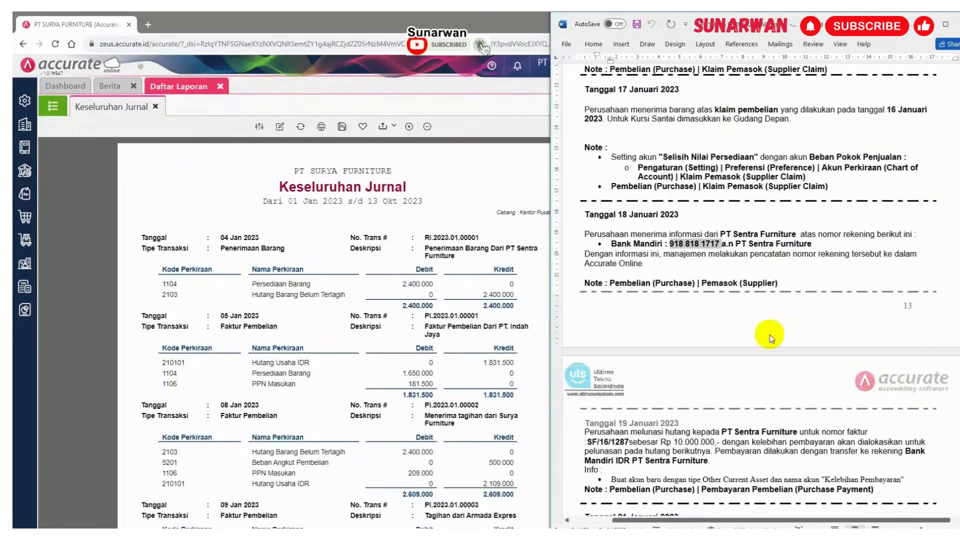
scroll(760, 351, down, 3)
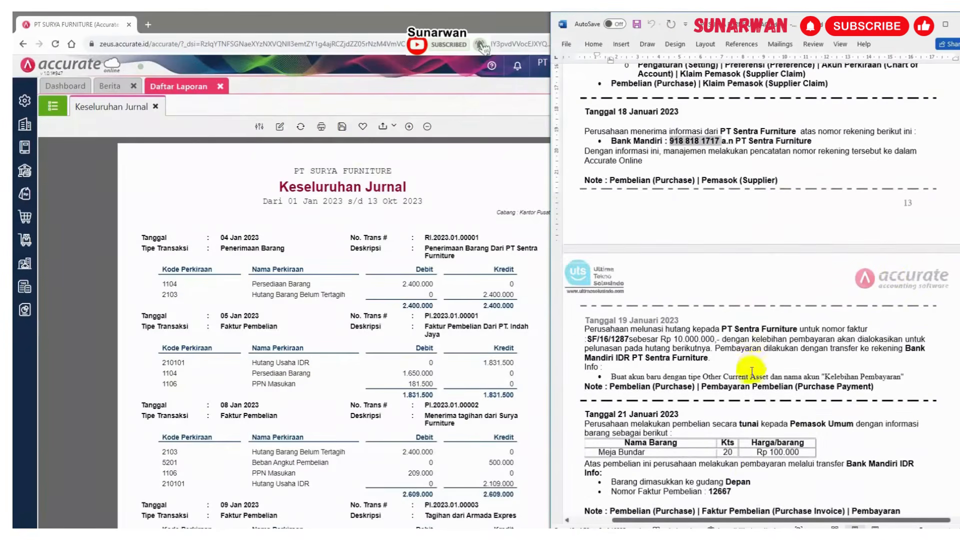
scroll(752, 372, down, 5)
scroll(752, 372, up, 4)
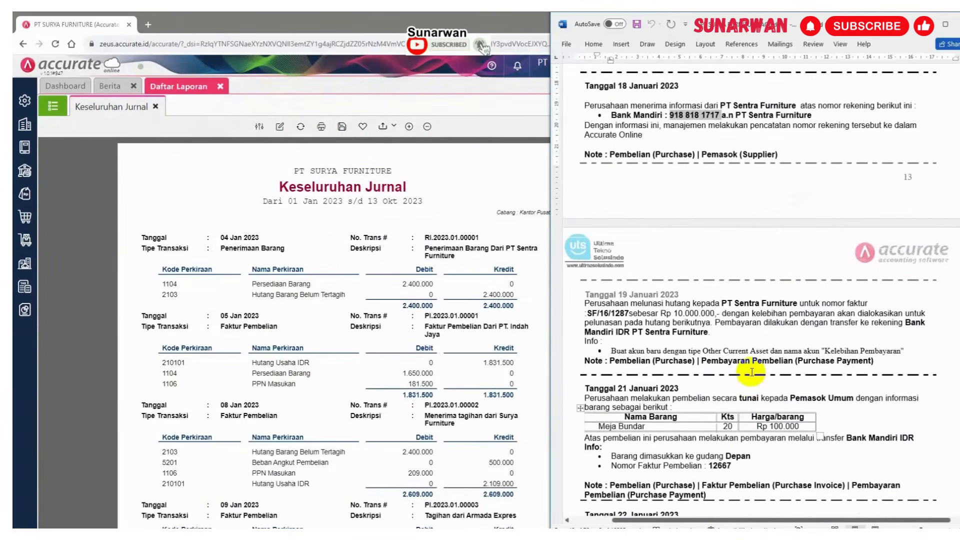
scroll(752, 372, down, 7)
scroll(752, 372, up, 2)
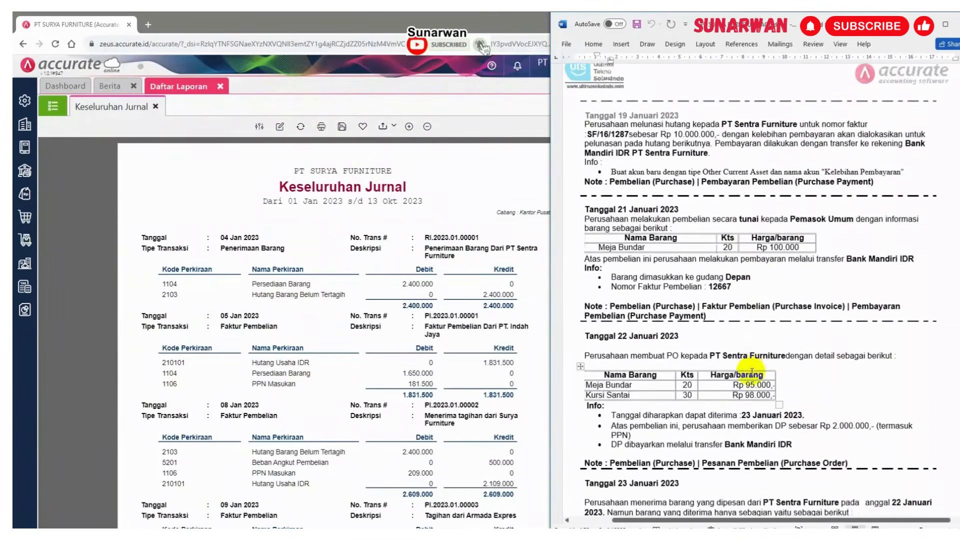
scroll(753, 372, down, 1)
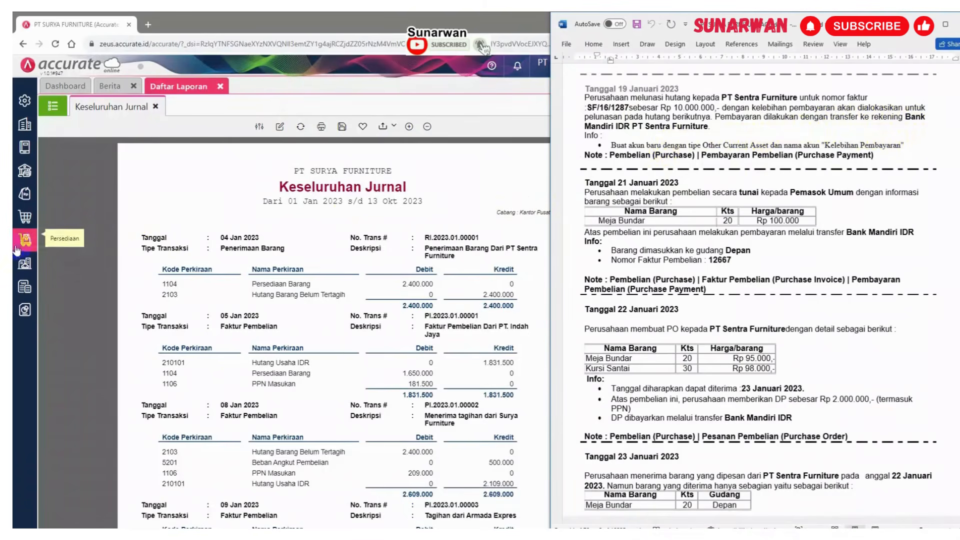
Create a new purchase payment to supplier PT Sentra Furniture
click(20, 226)
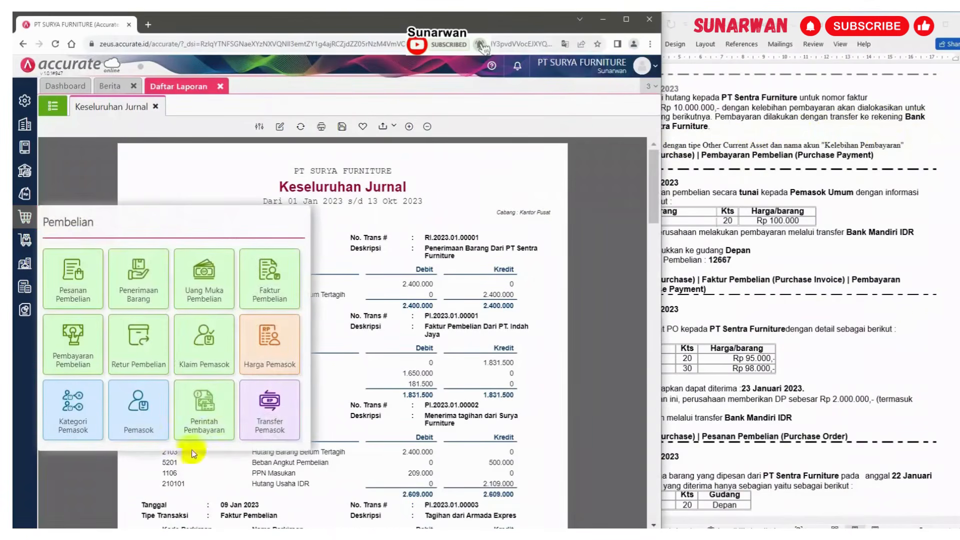
click(73, 341)
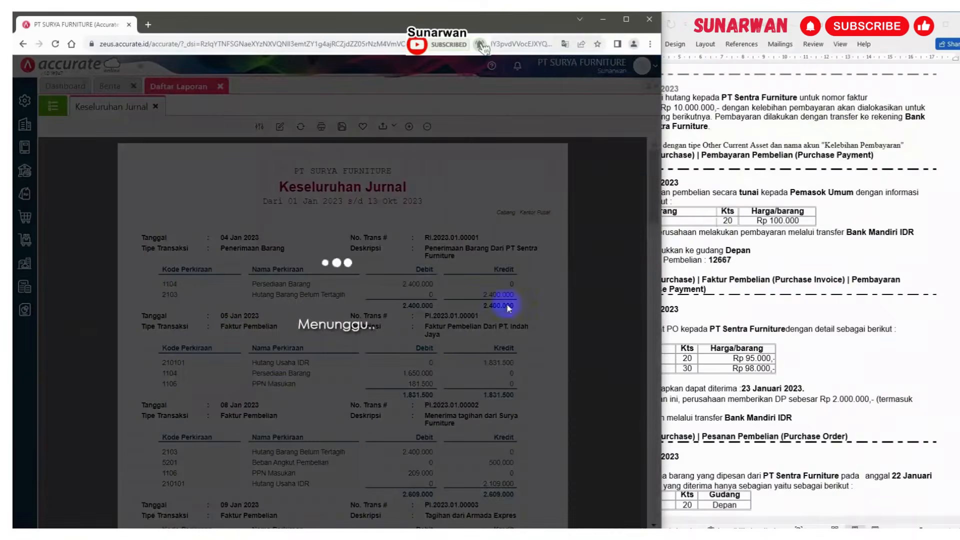
click(724, 196)
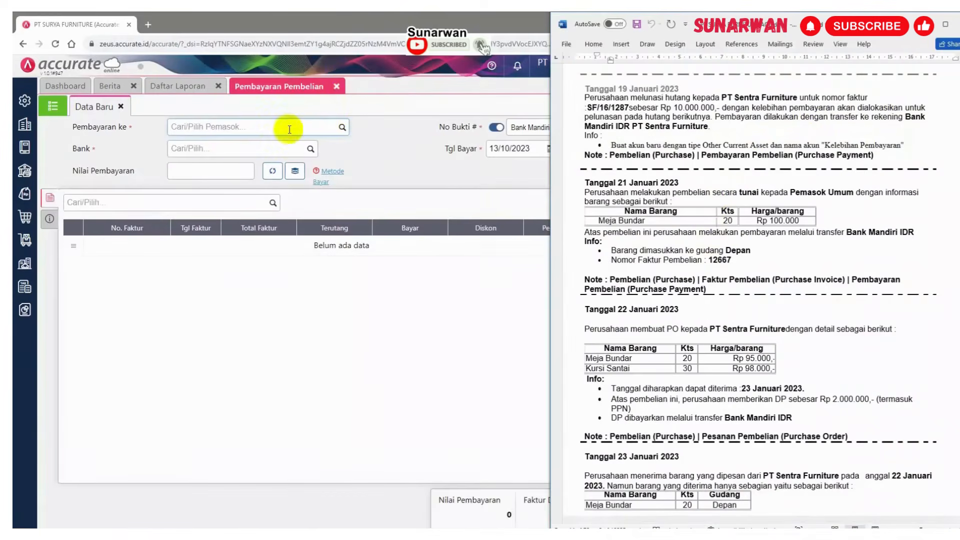
click(287, 133)
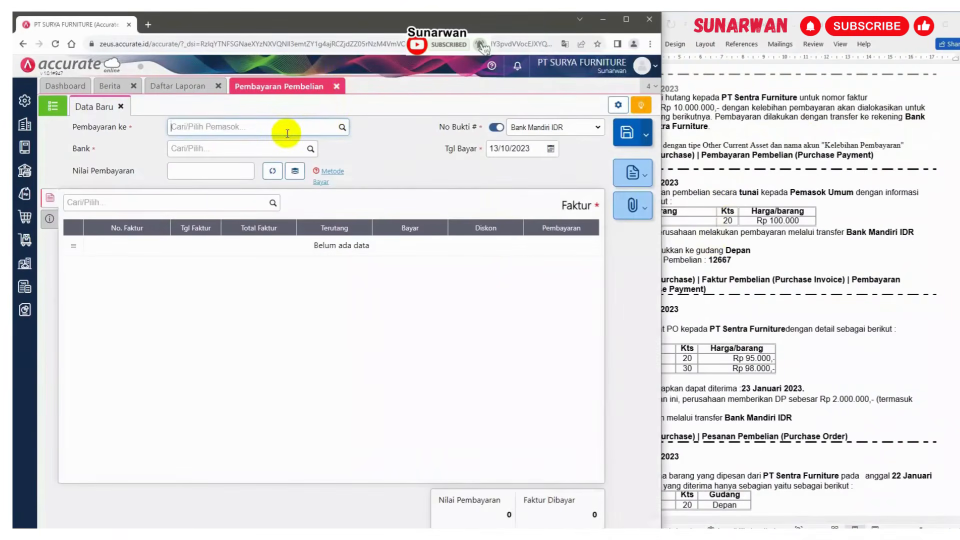
text(sentra)
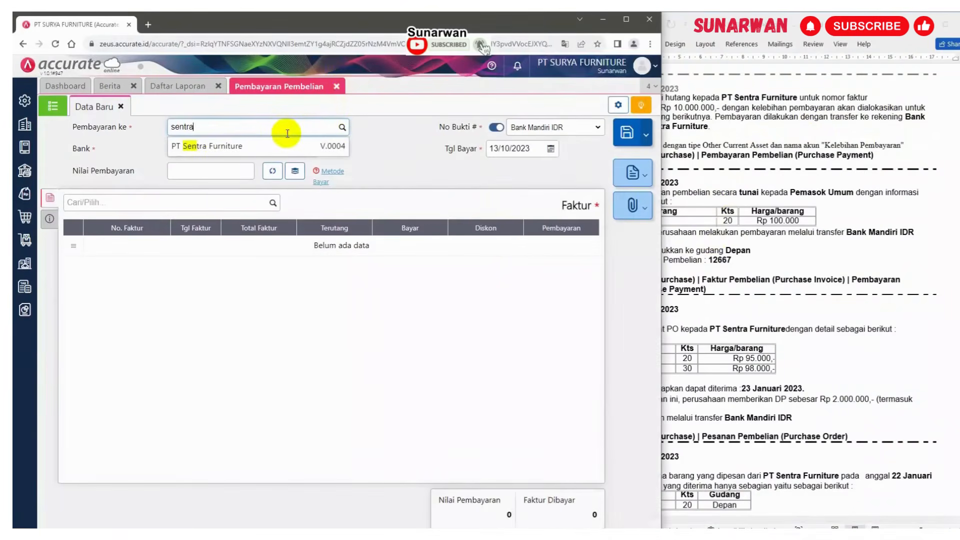
click(275, 147)
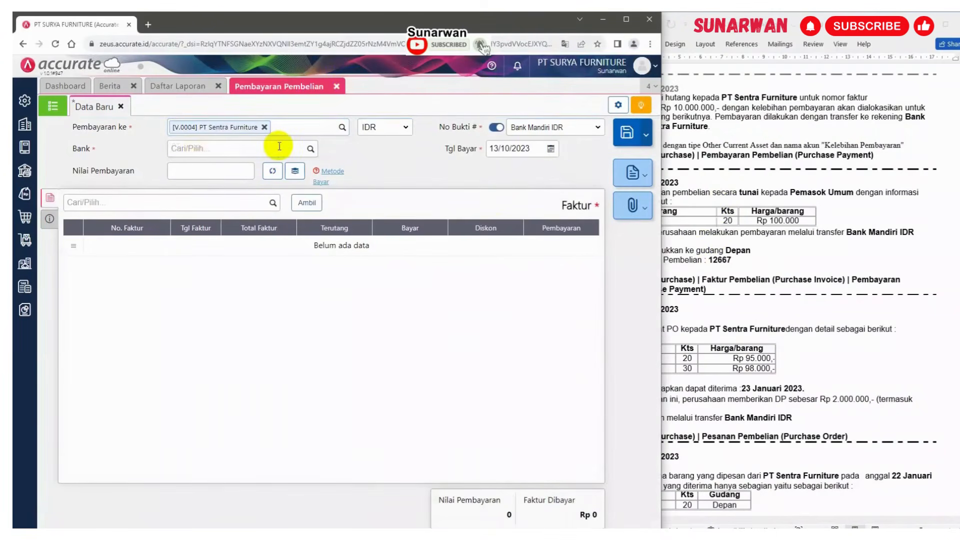
Set the payment date to 19/01/2023 and the paying bank to Bank Mandiri IDR
click(535, 148)
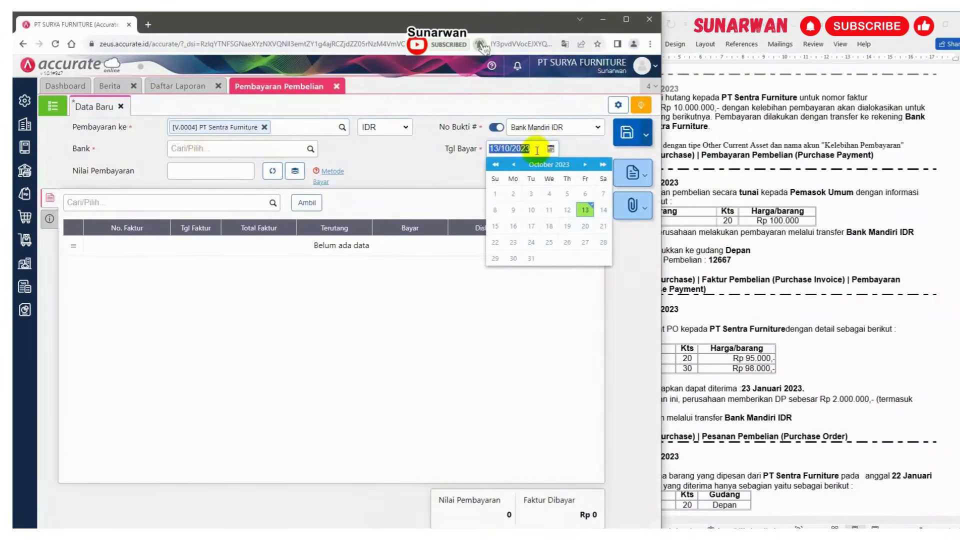
text(18)
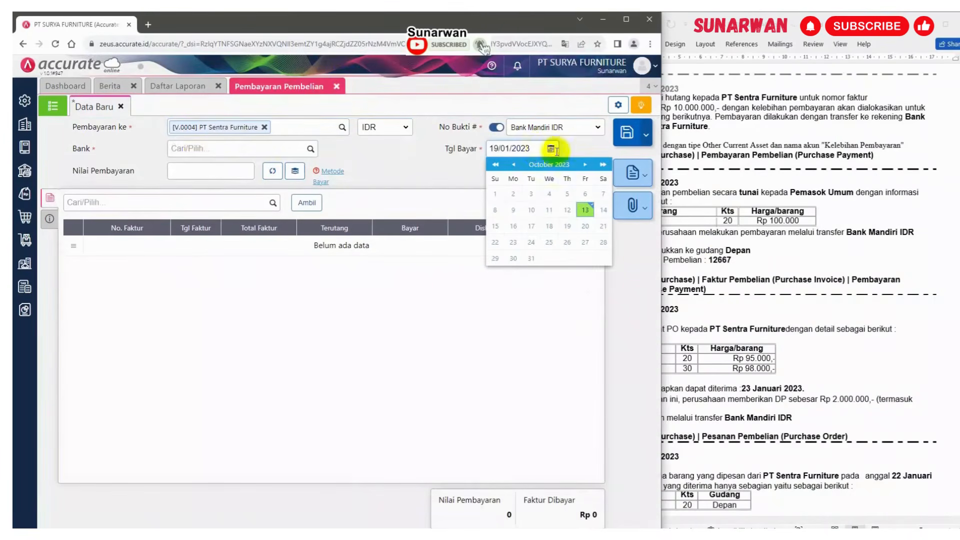
click(581, 146)
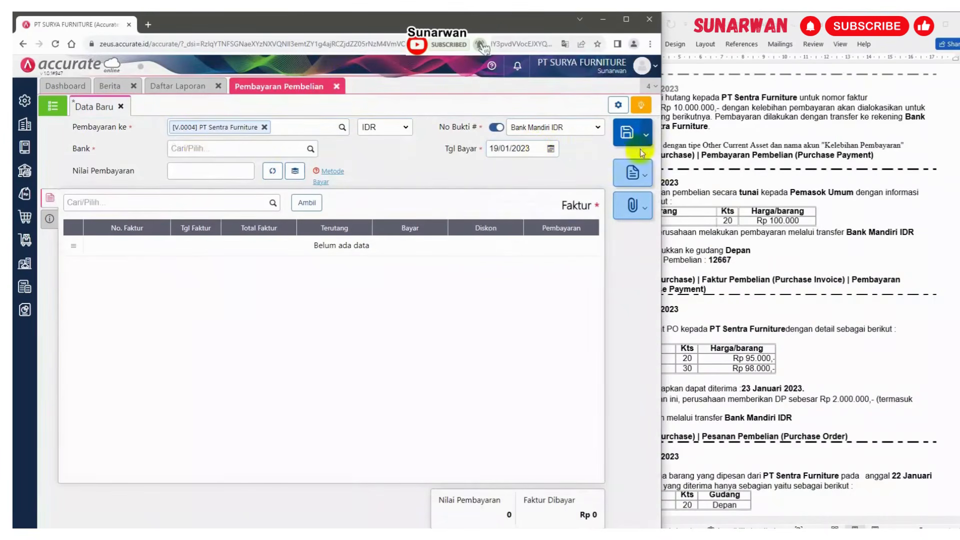
click(310, 150)
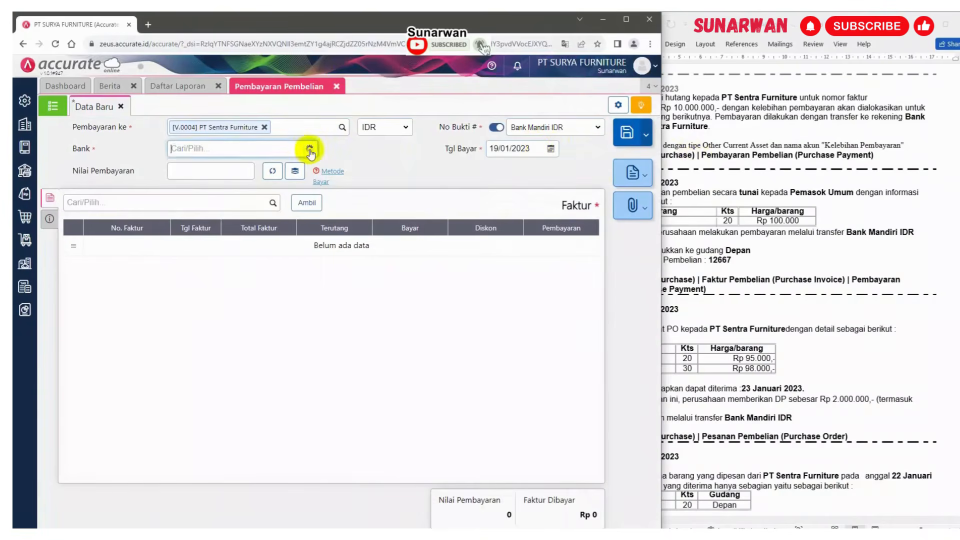
click(237, 229)
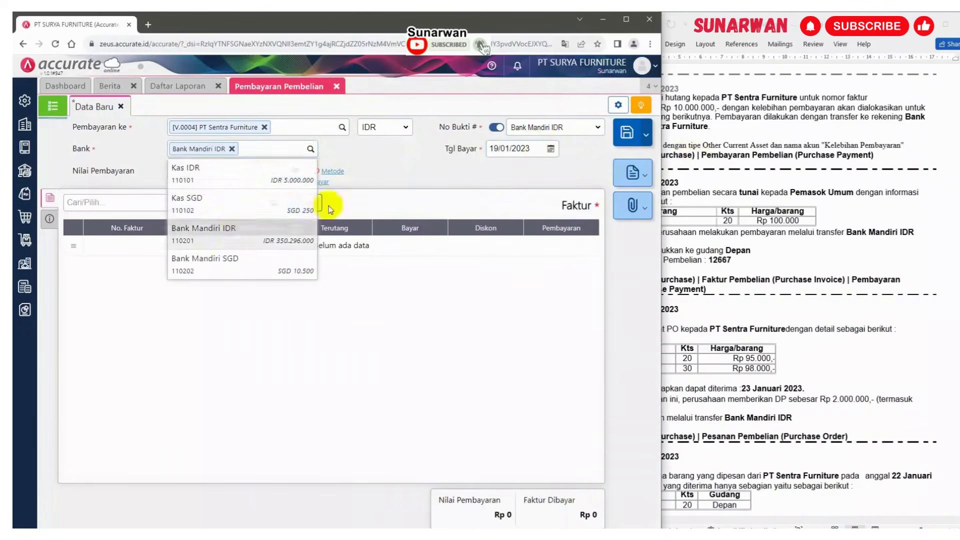
Fetch the supplier's unpaid invoices and add only SF/16/1287 to the payment, leaving out Sentra-017
click(729, 153)
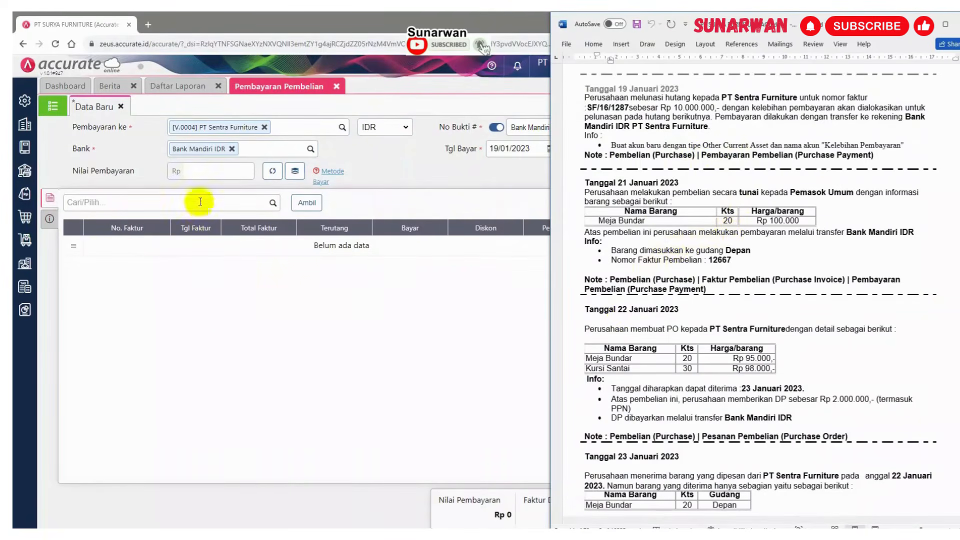
click(272, 174)
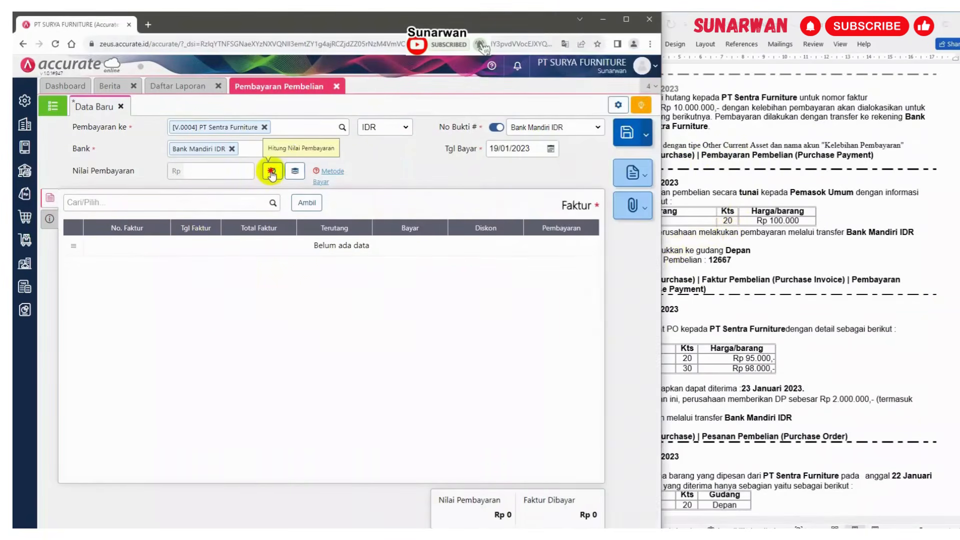
click(306, 203)
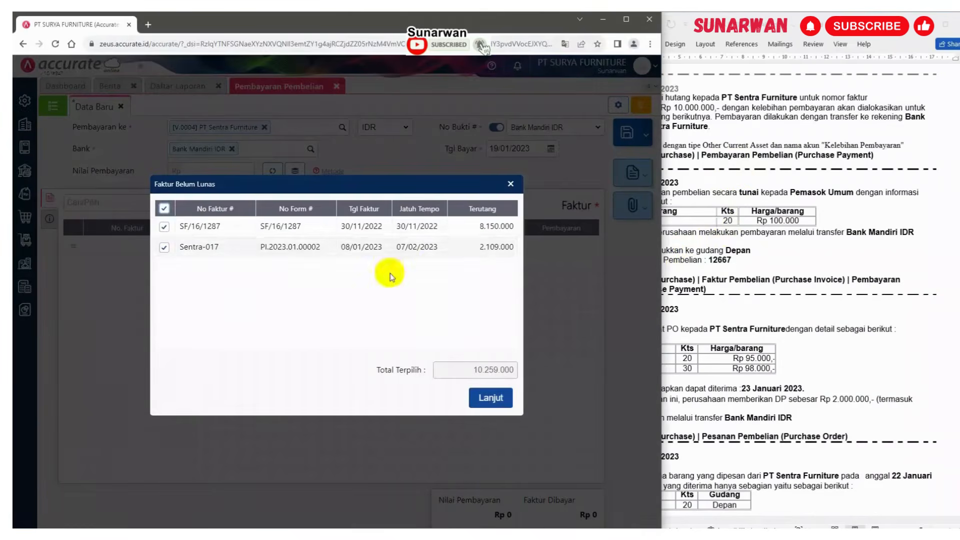
click(771, 216)
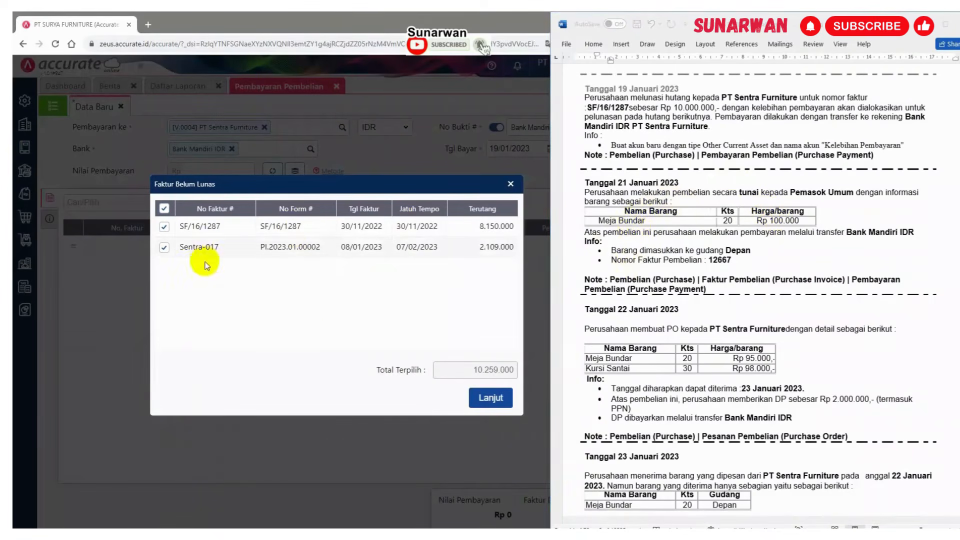
click(163, 248)
click(489, 399)
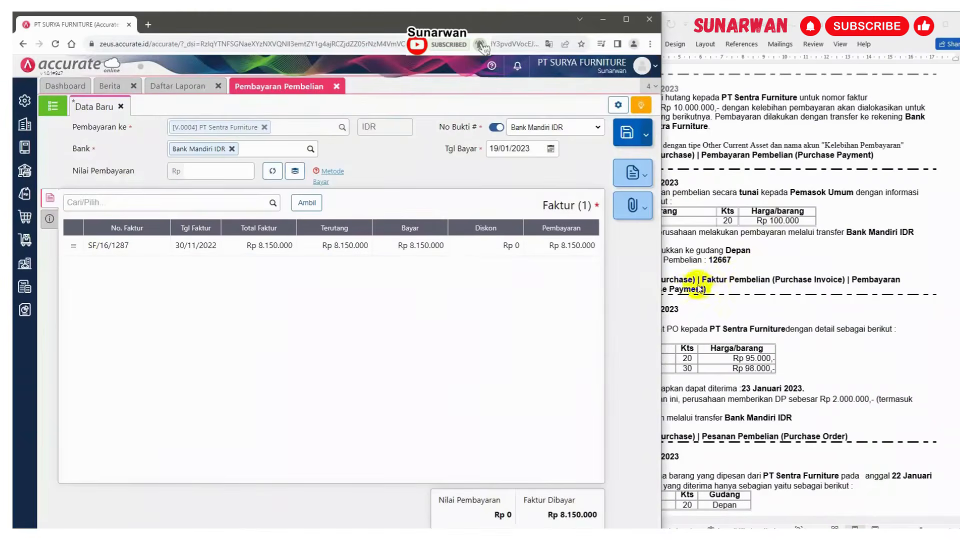
Copy the account name Kelebihan Pembayaran from the case document's 19 January note
click(670, 253)
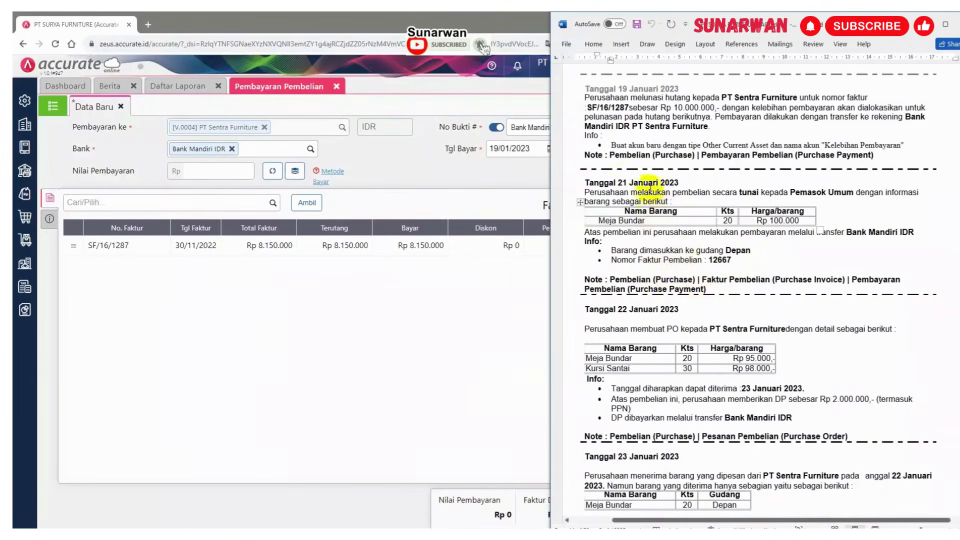
drag(611, 144, 891, 150)
key(ctrl+c)
click(828, 144)
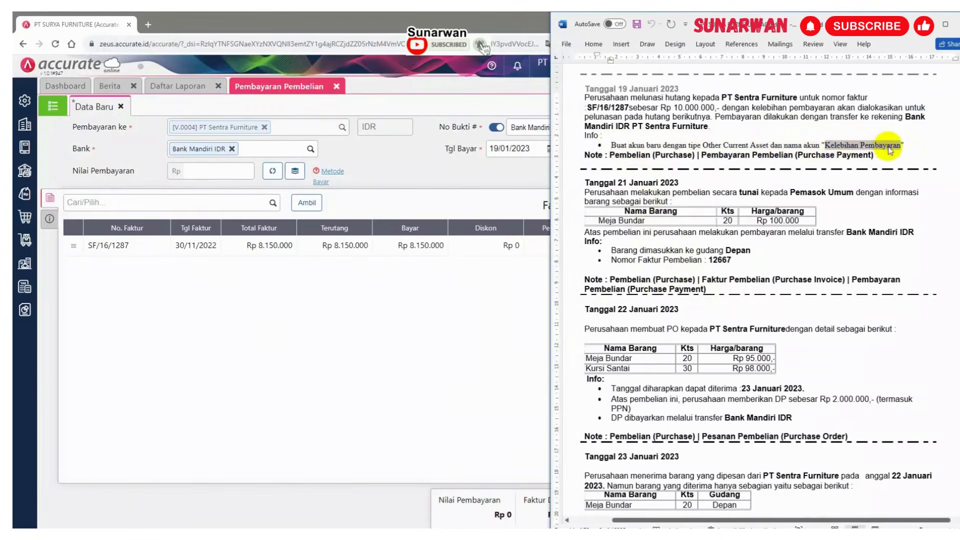
Start a new chart-of-accounts entry of type Aset Lancar Lainnya named Kelebihan Pembayaran
click(24, 148)
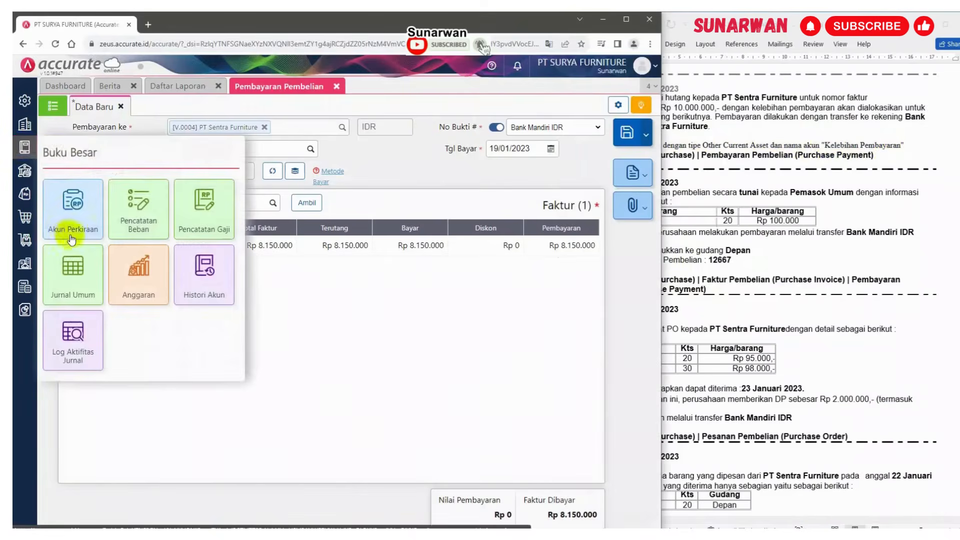
click(70, 228)
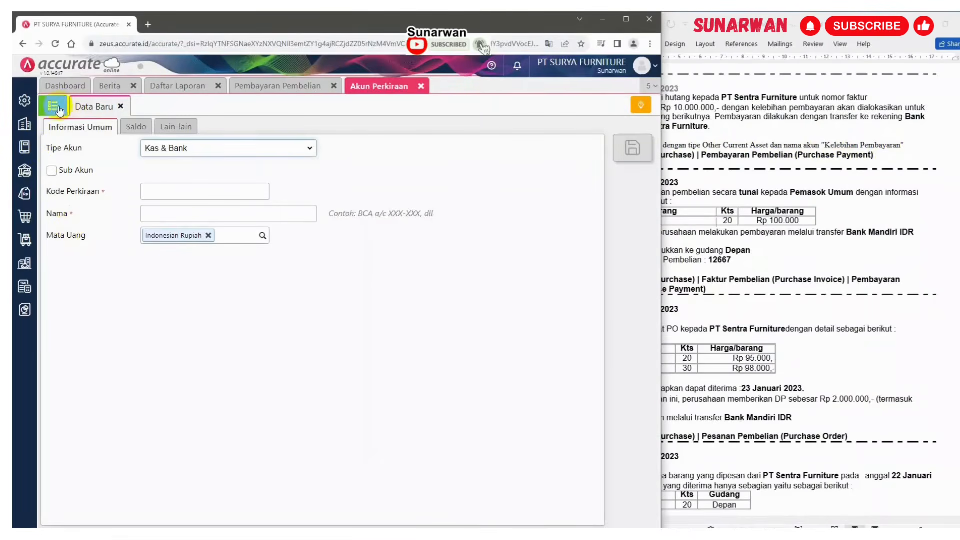
click(306, 148)
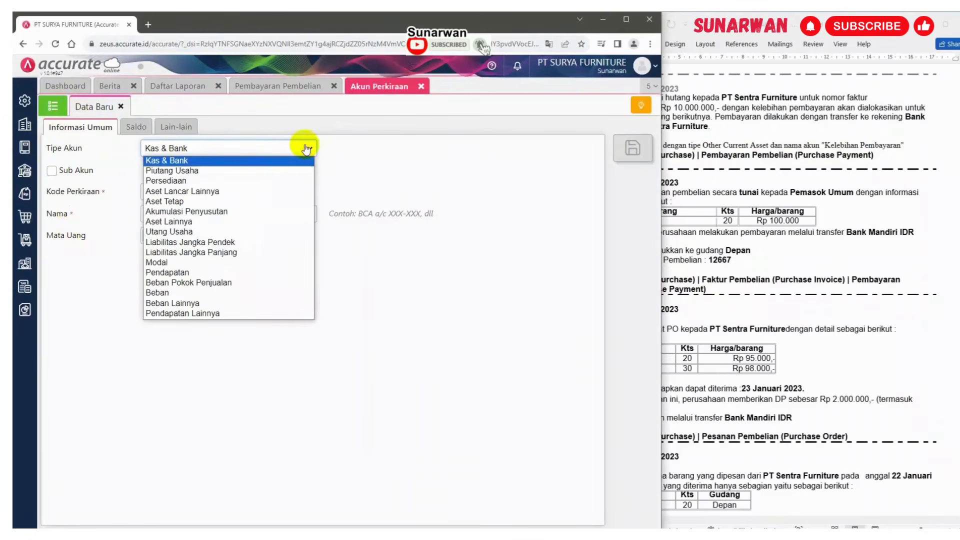
click(209, 194)
click(180, 196)
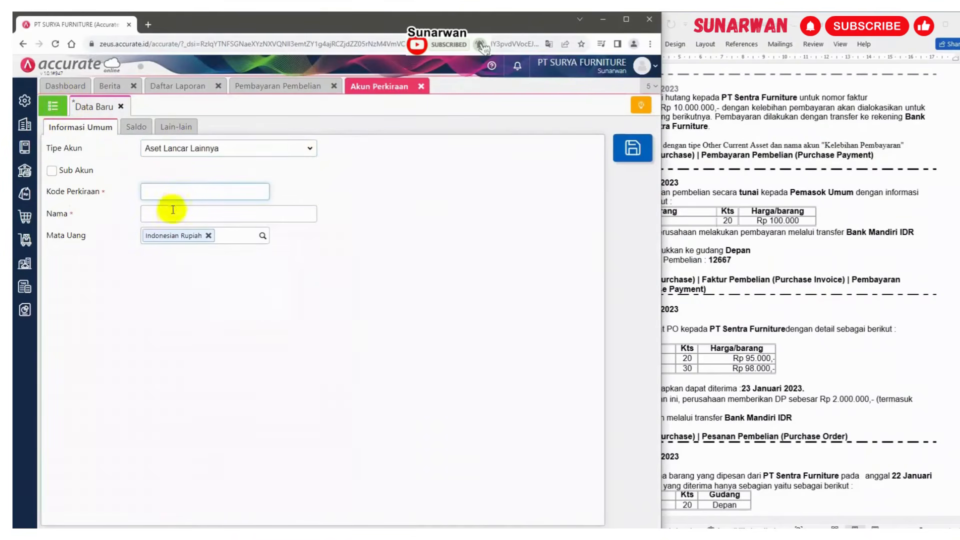
click(172, 218)
key(ctrl+v)
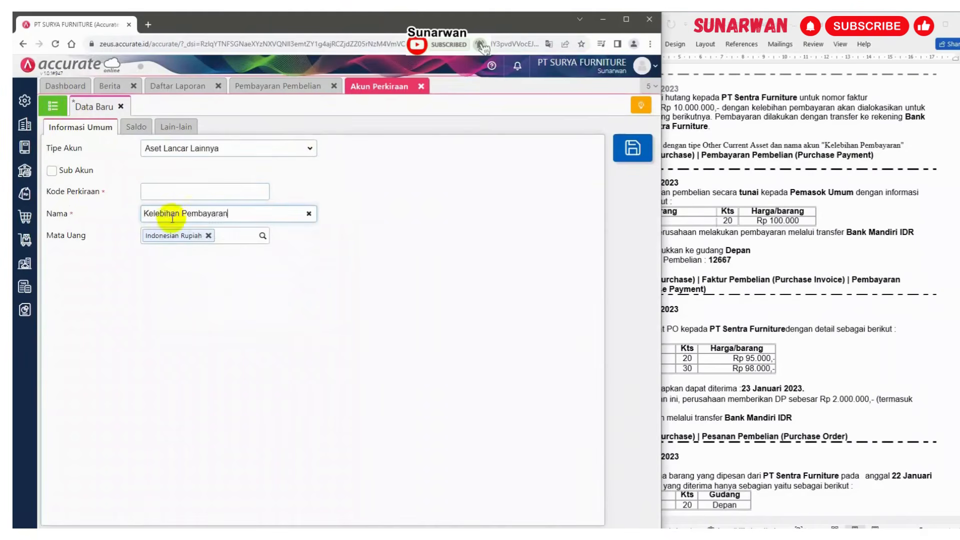
Review the existing Aset Lancar Lainnya account codes, then give the new account code 110703 and save it
click(53, 107)
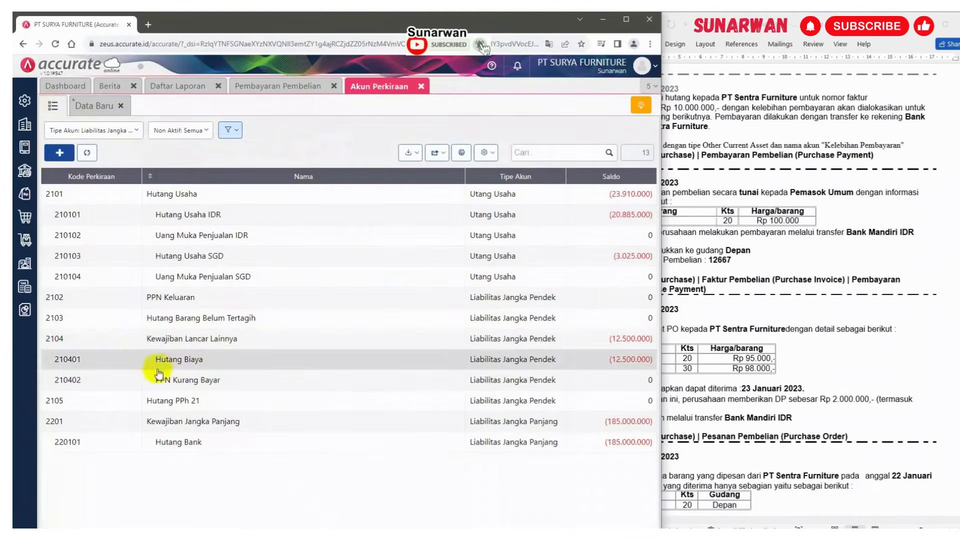
click(129, 130)
click(79, 148)
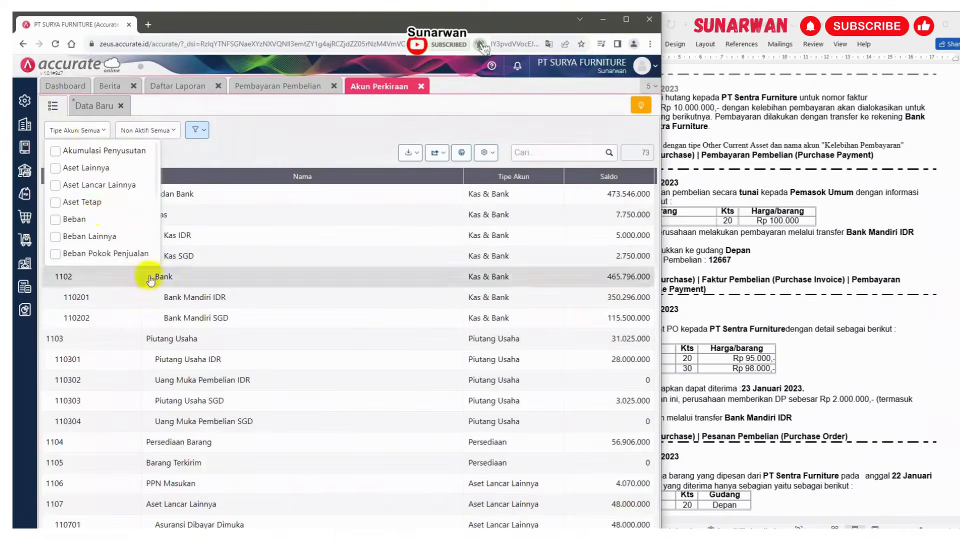
click(123, 186)
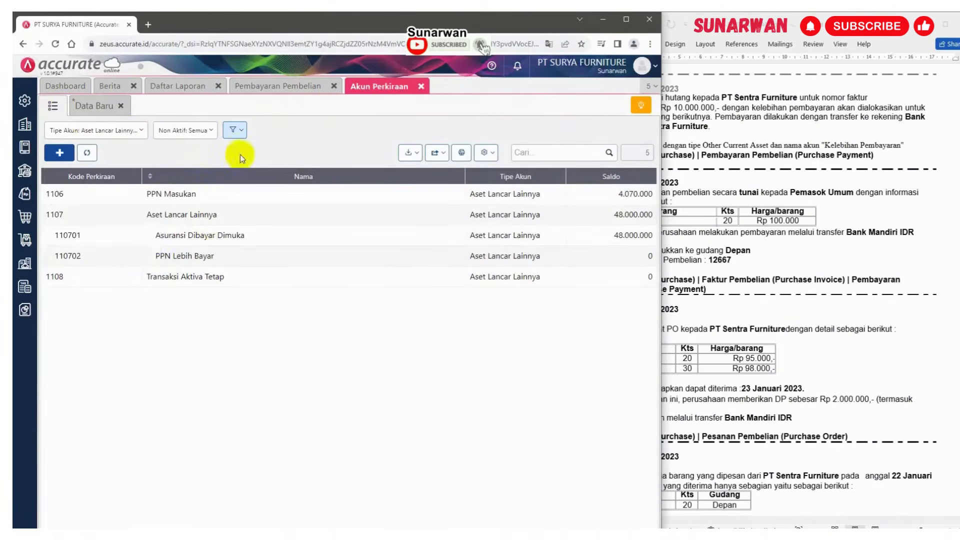
click(240, 155)
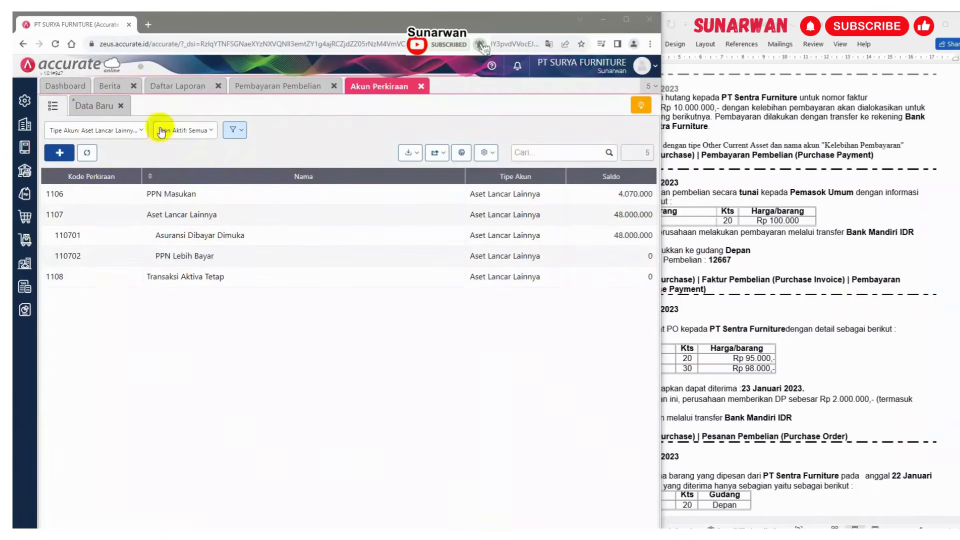
click(95, 107)
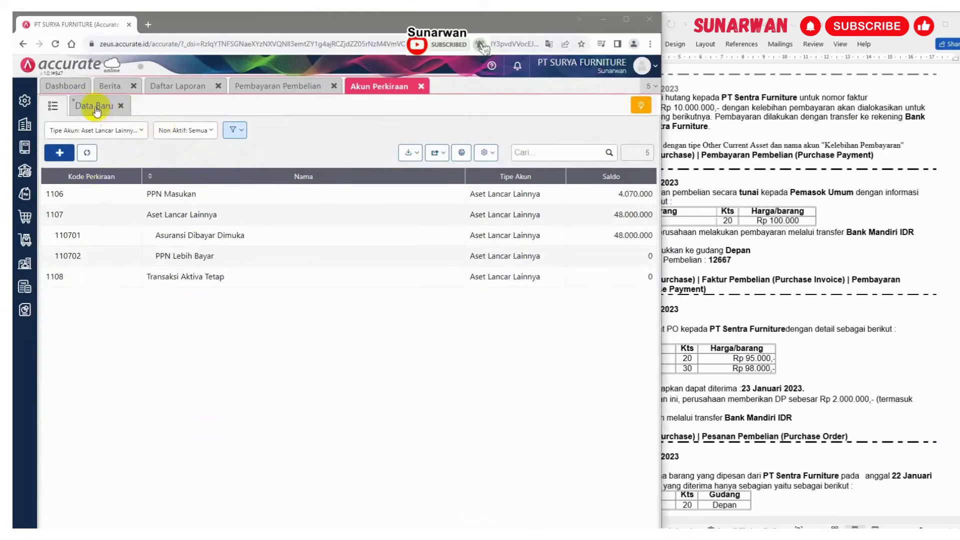
click(170, 196)
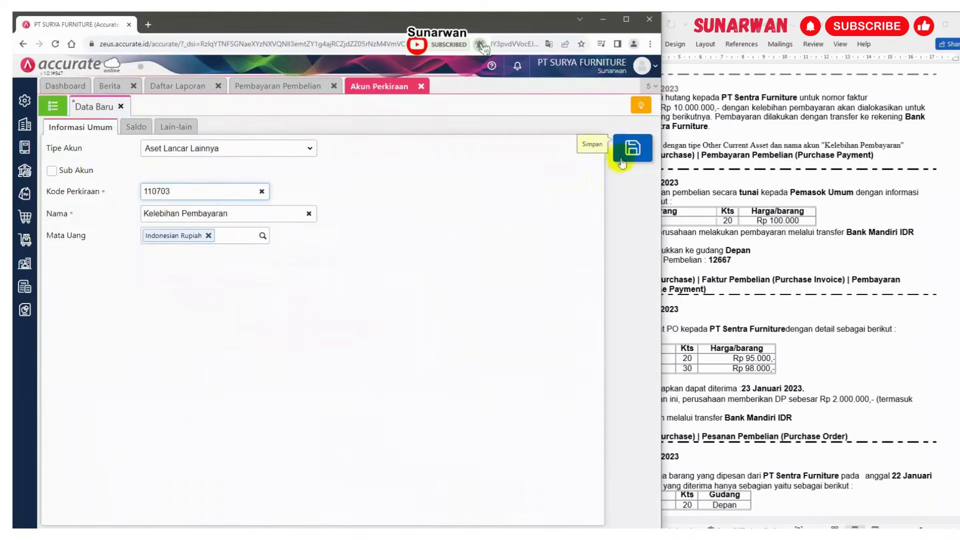
click(631, 148)
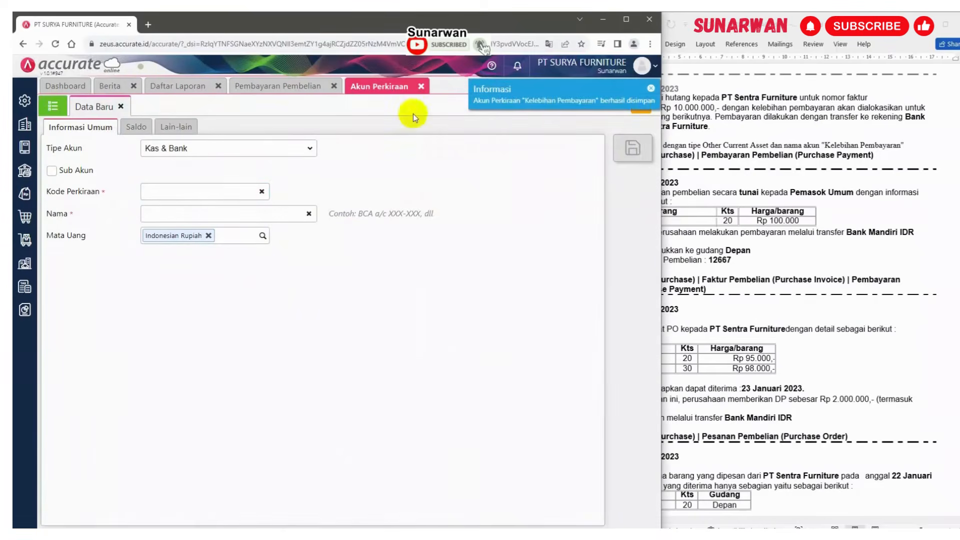
In Preferences' account settings, set the receipt/payment discount account to 110703 Kelebihan Pembayaran and save
click(421, 86)
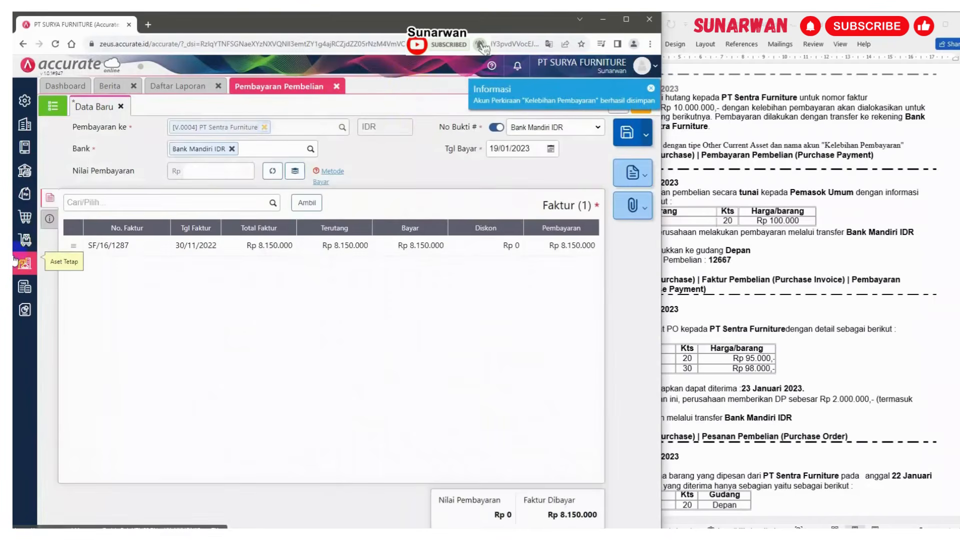
click(24, 102)
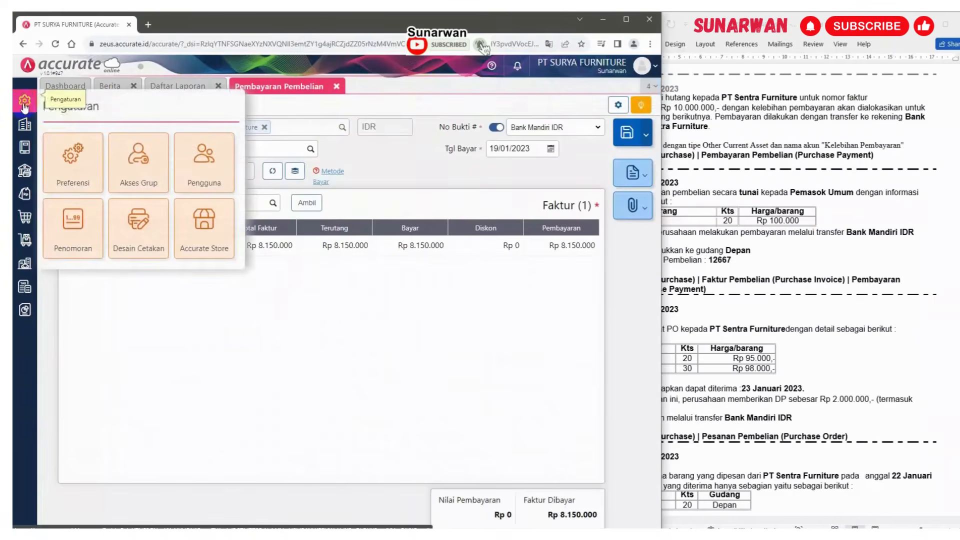
click(73, 172)
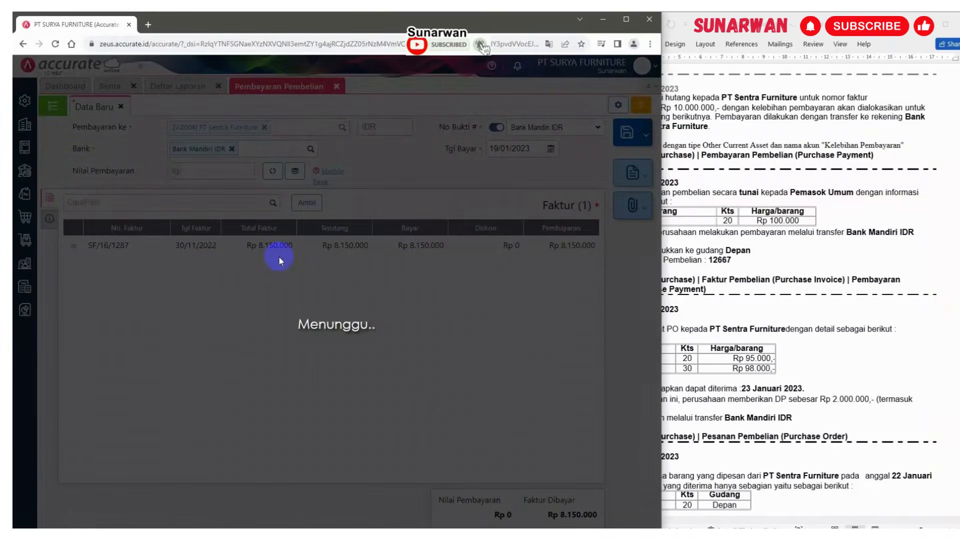
click(807, 199)
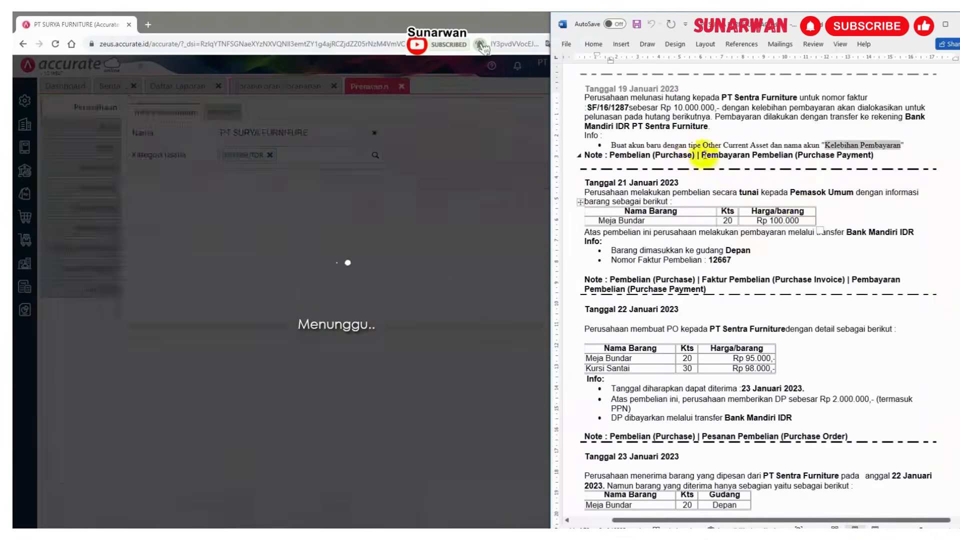
scroll(702, 142, up, 1)
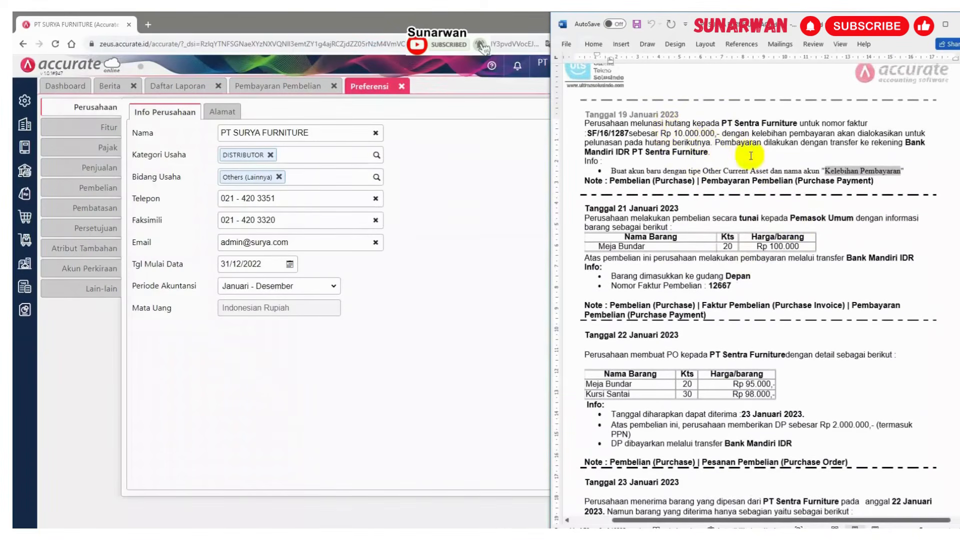
click(91, 131)
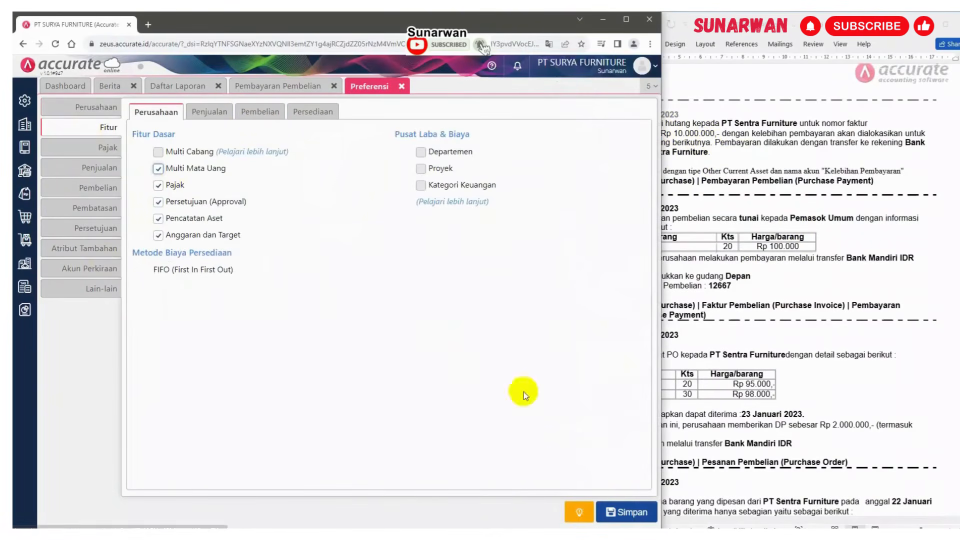
click(89, 268)
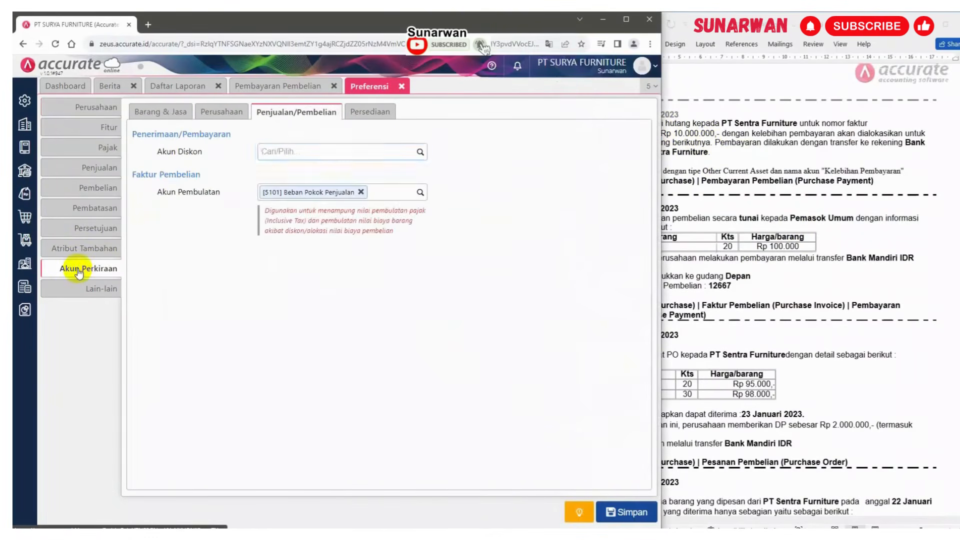
click(220, 112)
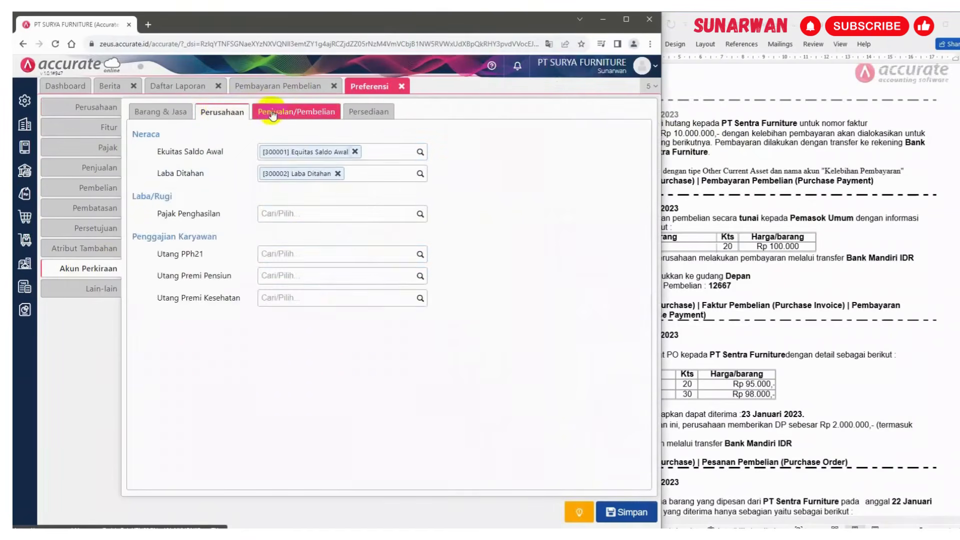
click(277, 115)
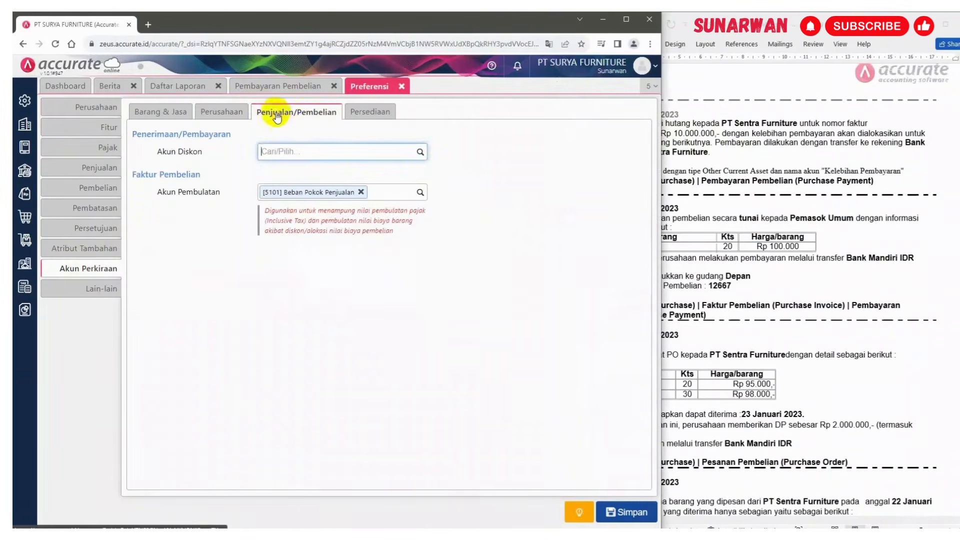
click(419, 152)
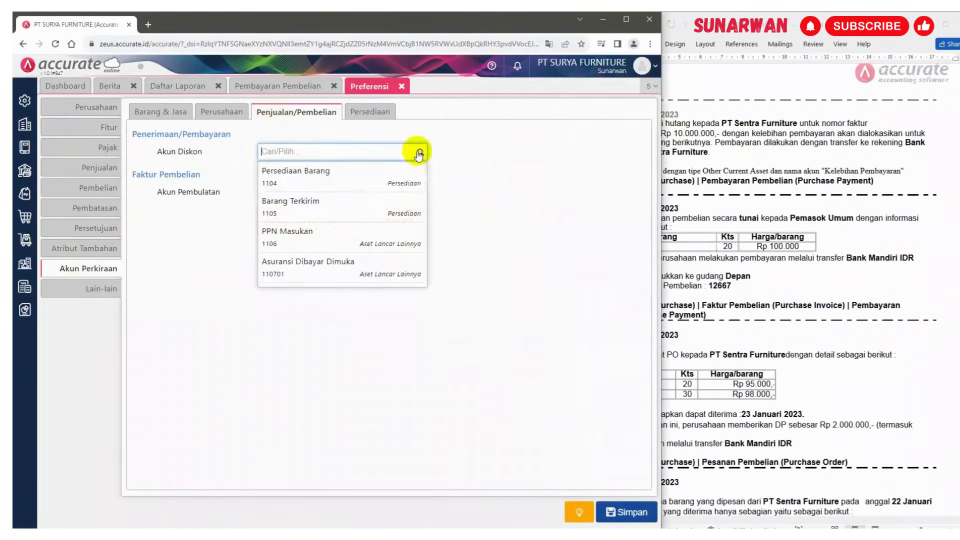
scroll(356, 276, down, 1)
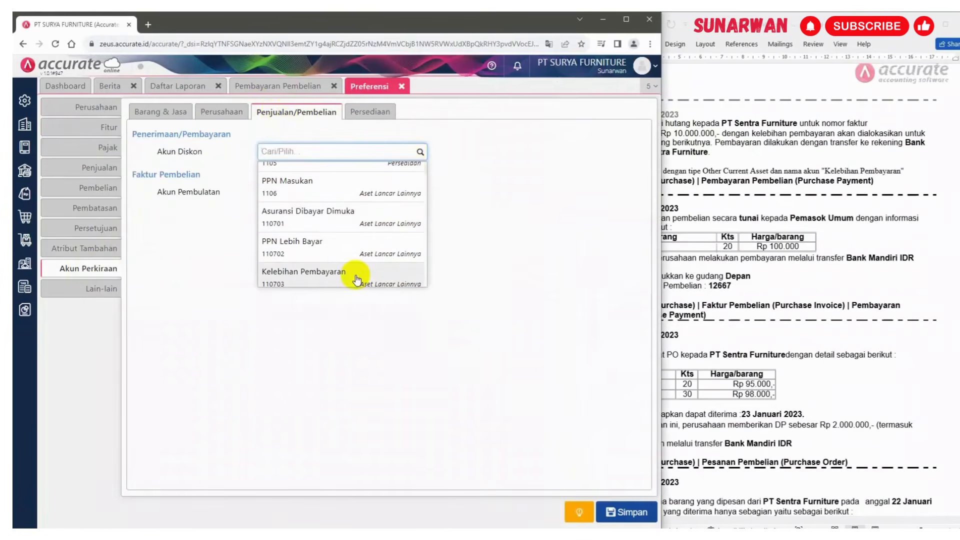
click(330, 276)
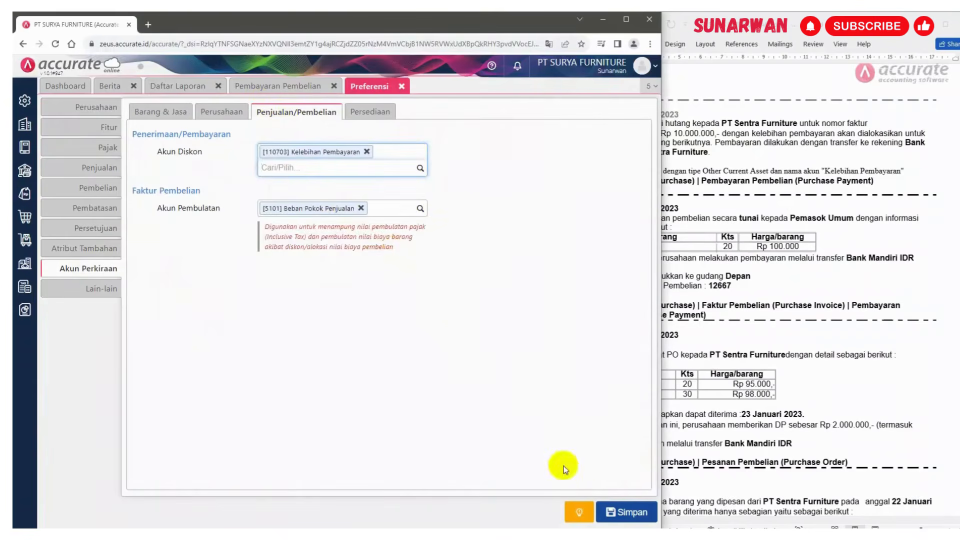
click(619, 512)
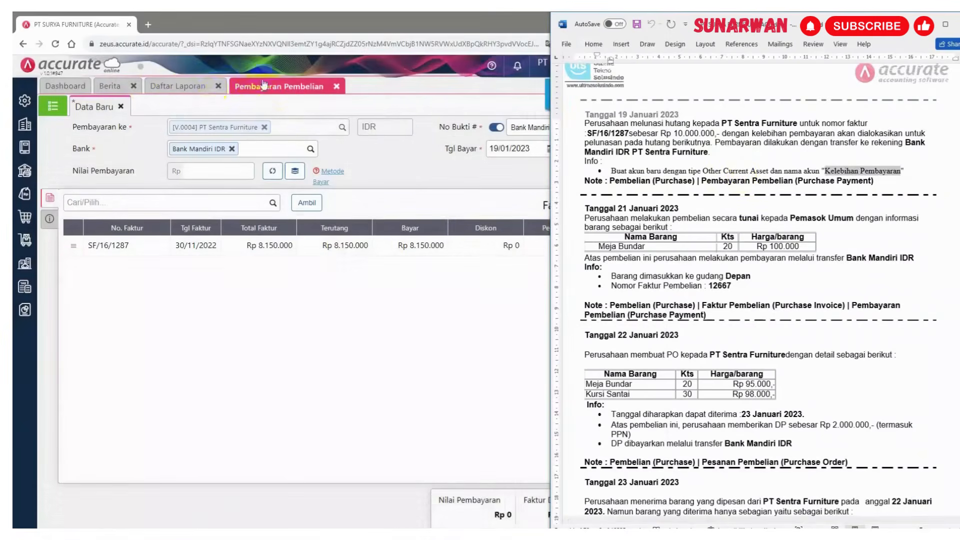
Back in the purchase payment, set the payment value to 10.000.000
click(289, 90)
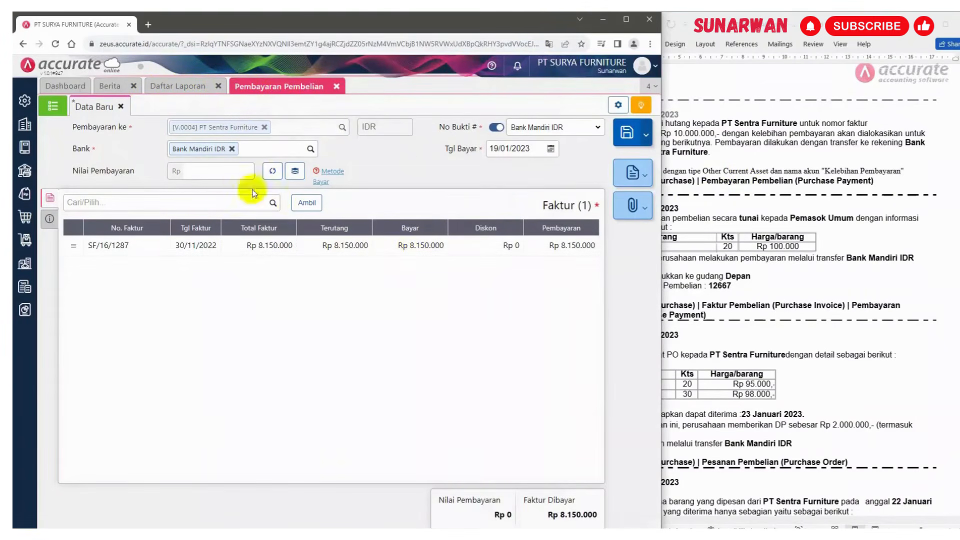
click(217, 173)
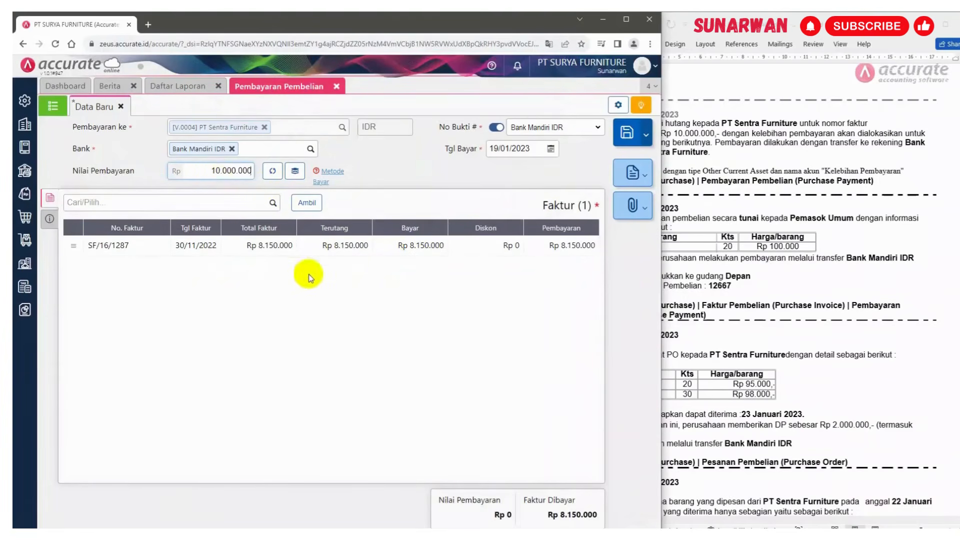
Give invoice SF/16/1287 a discount of -1.850.000 on the Kelebihan Pembayaran account
click(338, 247)
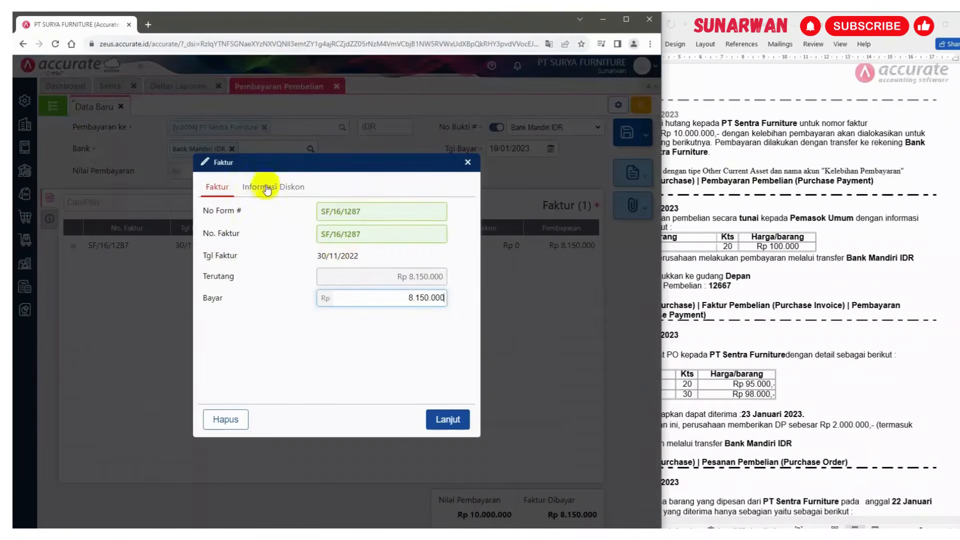
click(270, 189)
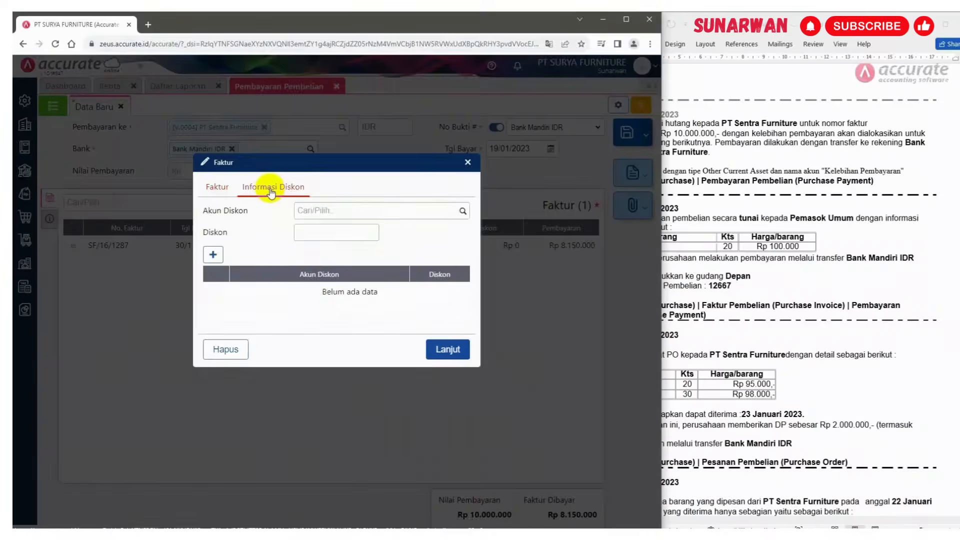
click(462, 214)
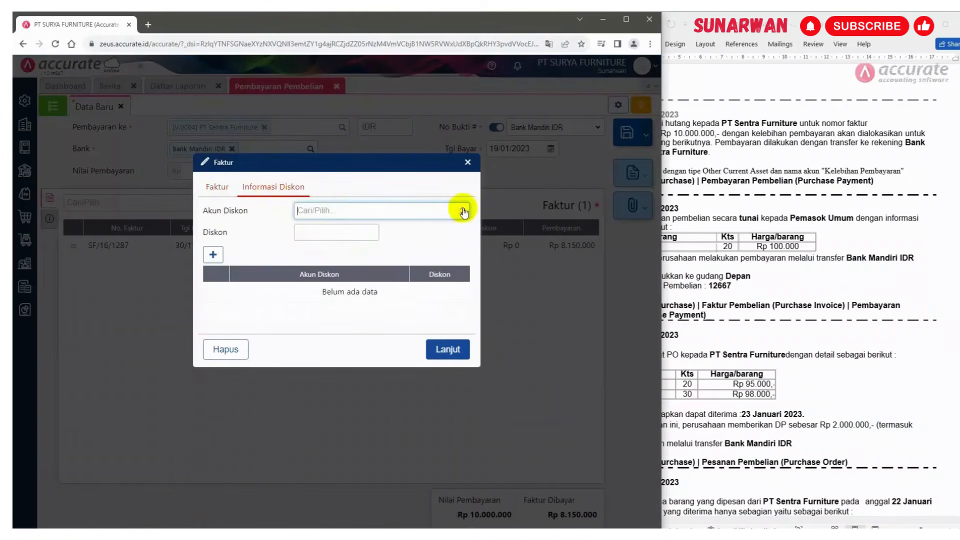
scroll(383, 309, down, 2)
scroll(383, 309, down, 2)
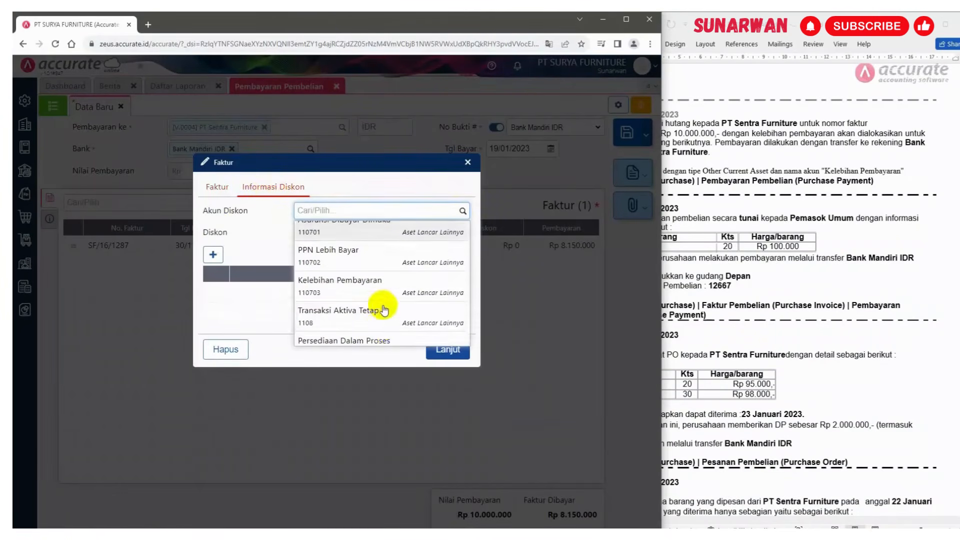
scroll(370, 337, down, 2)
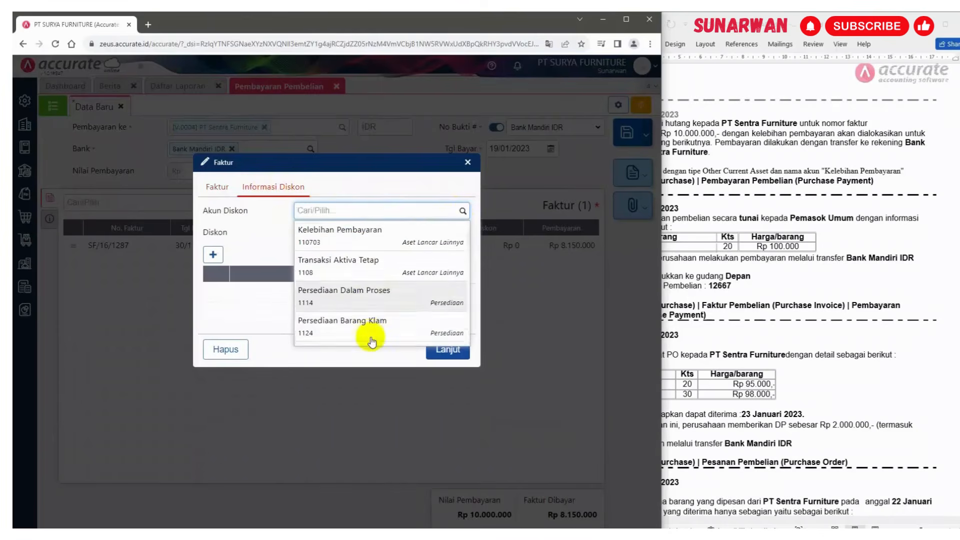
scroll(370, 337, up, 2)
click(358, 286)
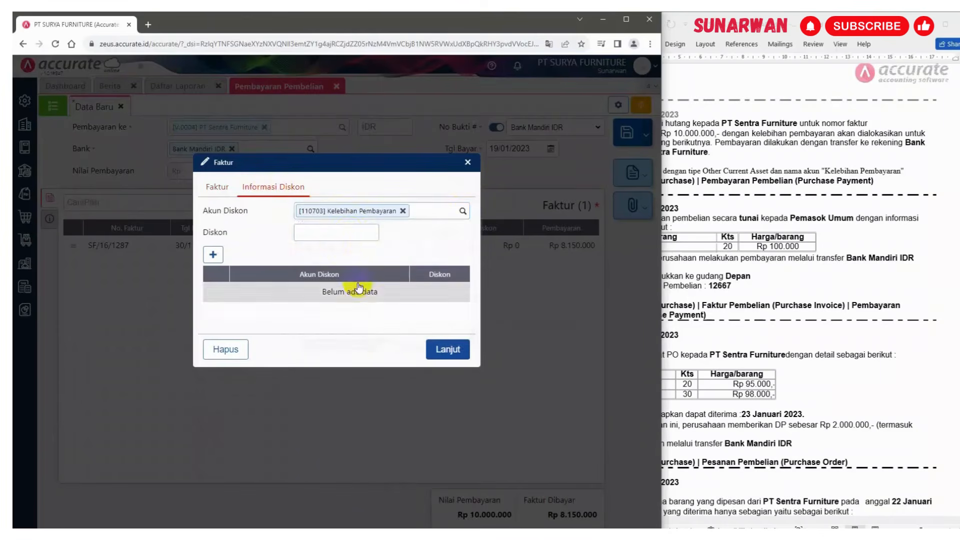
click(348, 231)
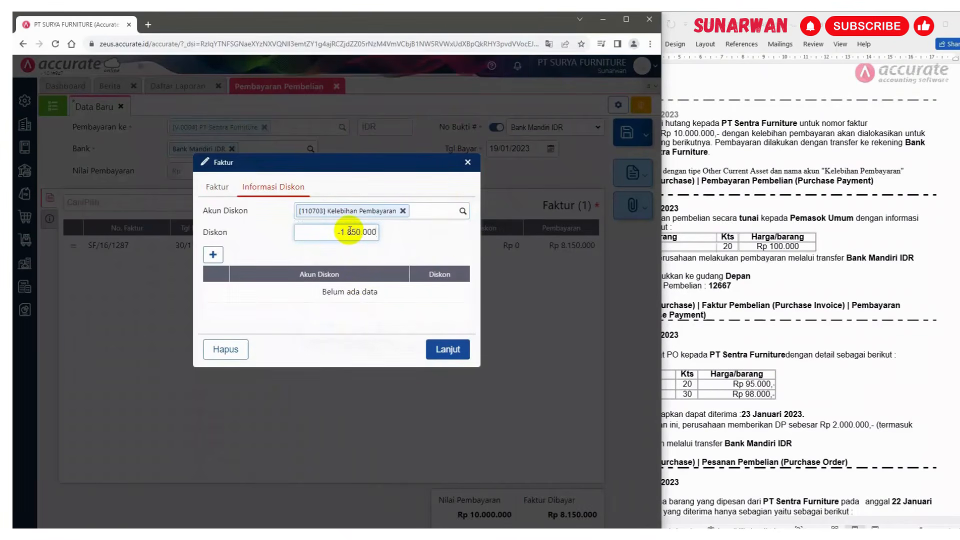
text(-1850000)
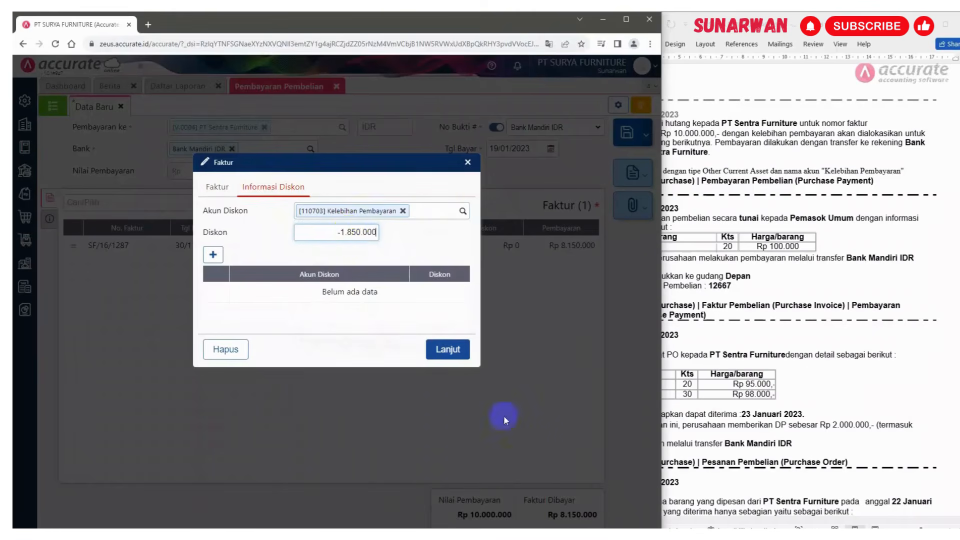
click(448, 350)
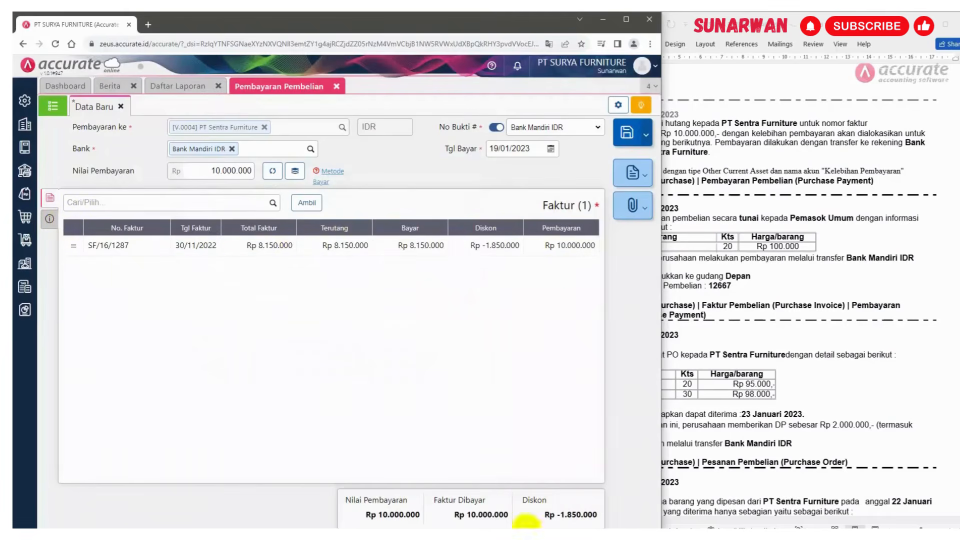
Set the payment method to Transfer Bank with the supplier's Mandiri account and note "Pembayarn Hutang dan kelebihannya untuk hutang berikutnya"
click(508, 536)
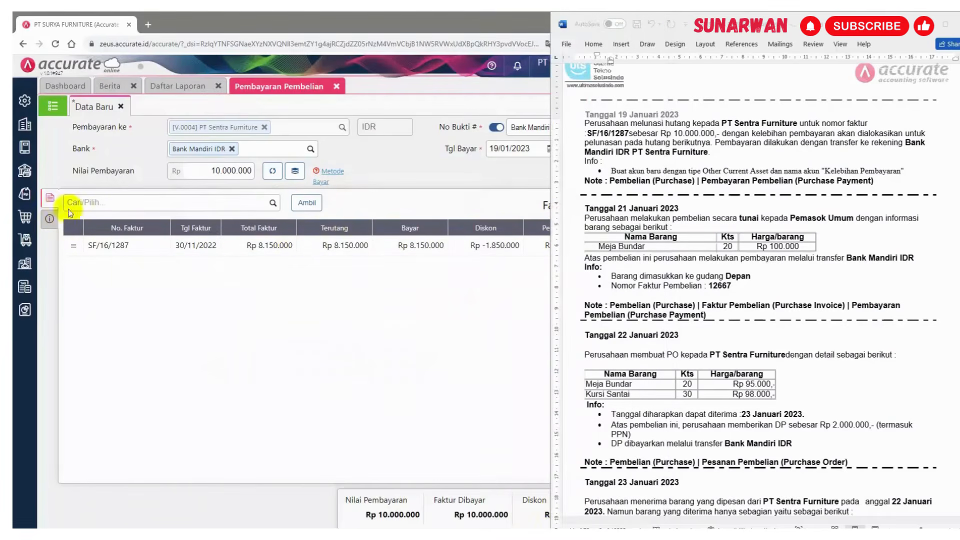
click(48, 223)
click(48, 220)
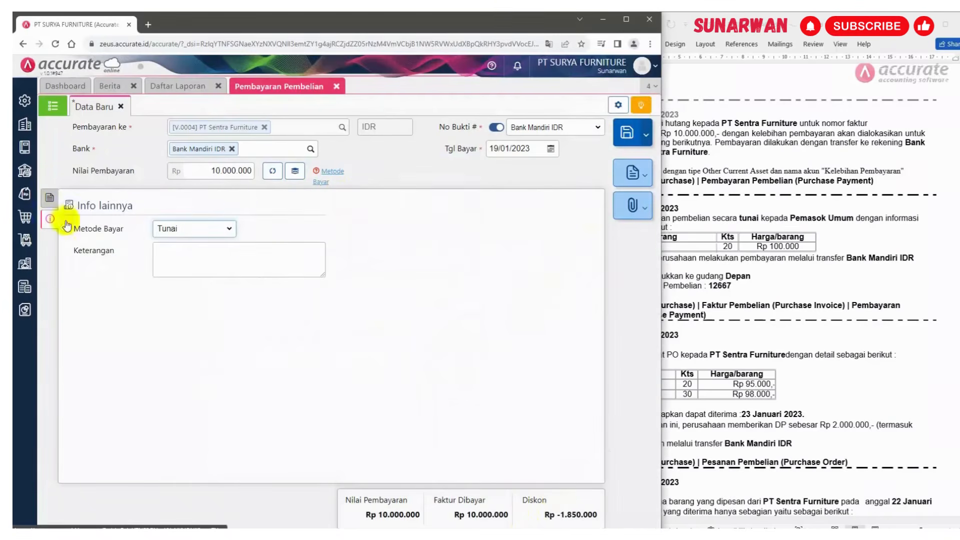
click(229, 230)
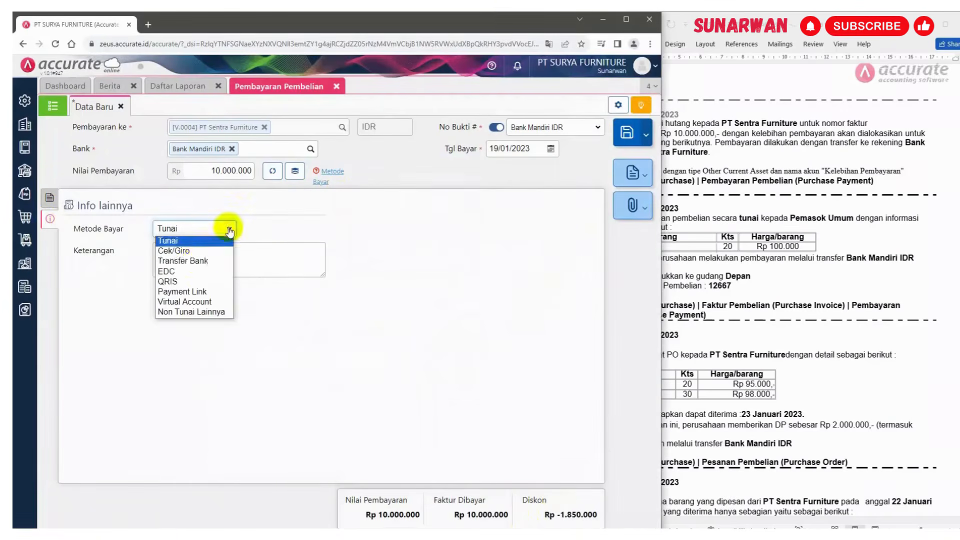
click(199, 262)
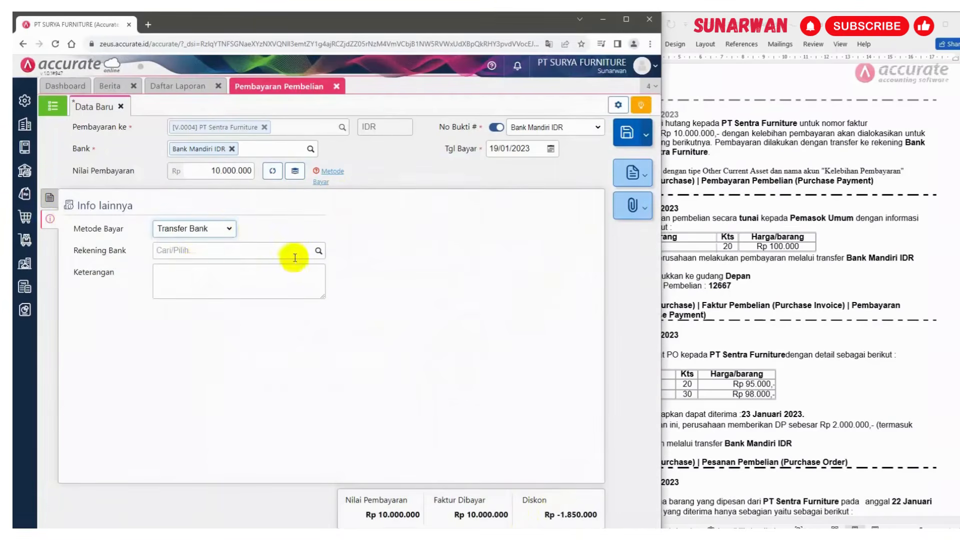
click(319, 253)
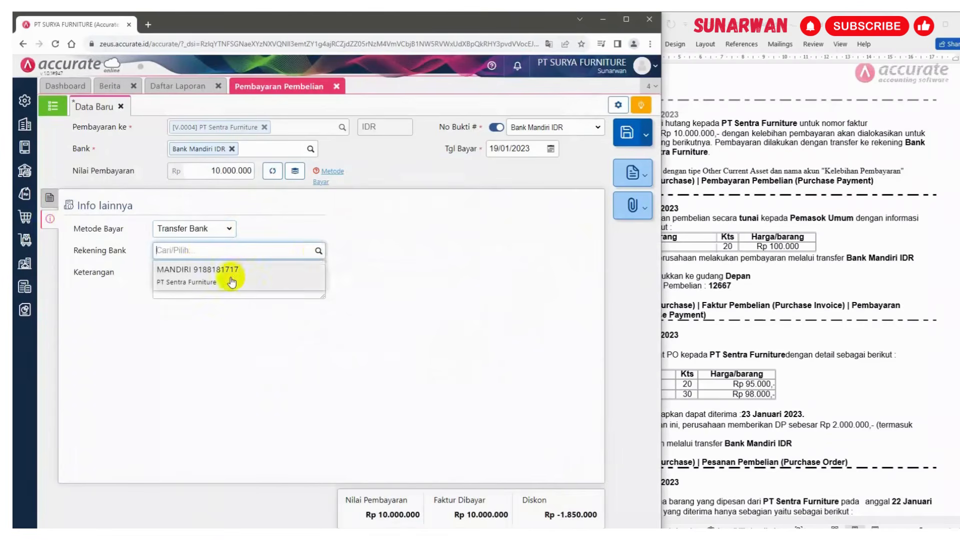
click(229, 274)
click(191, 274)
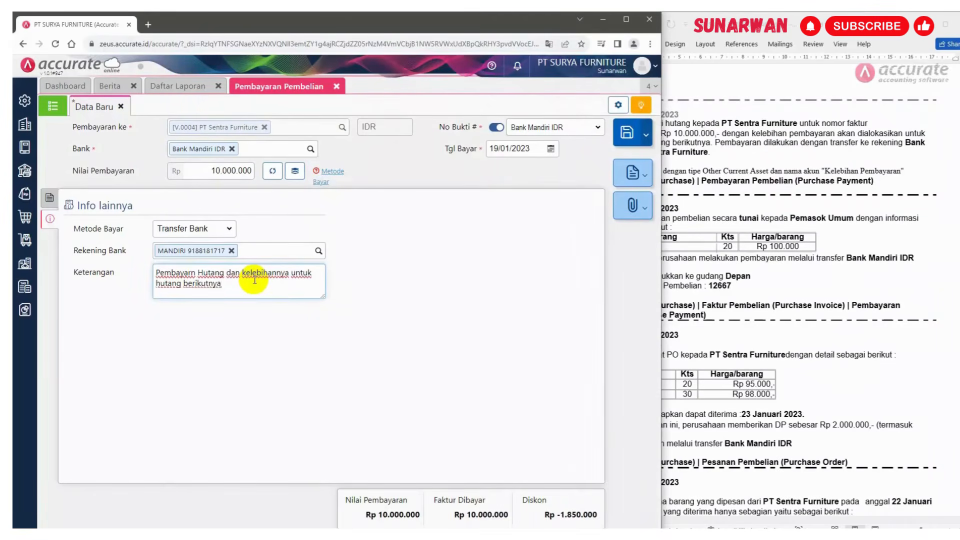
Return to the invoice list and save the purchase payment
click(49, 199)
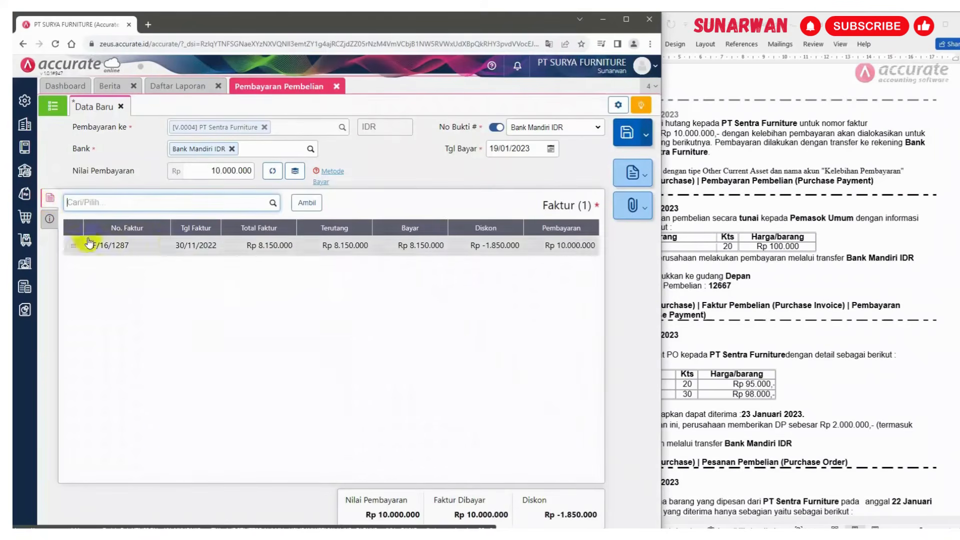
click(625, 134)
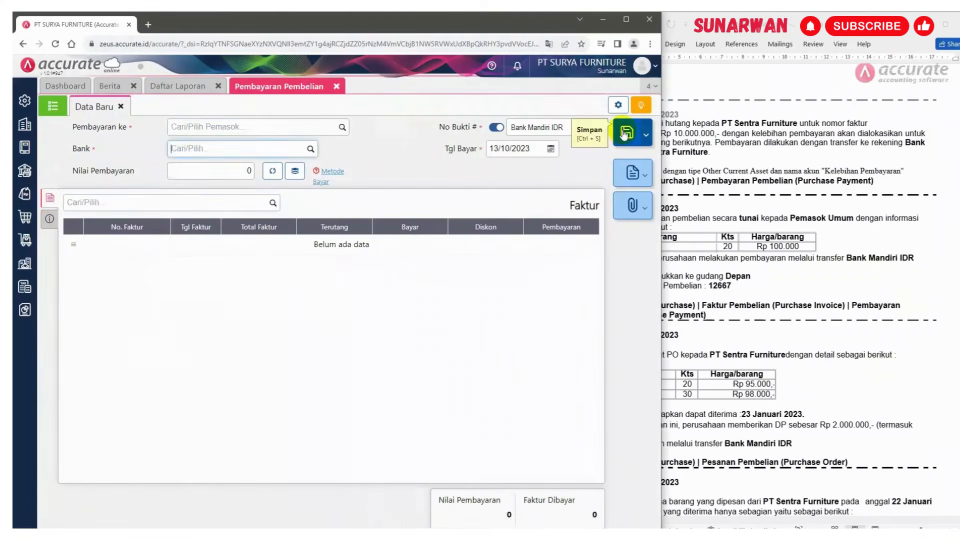
Switch to the Keseluruhan Jurnal report and try to refresh it
click(751, 196)
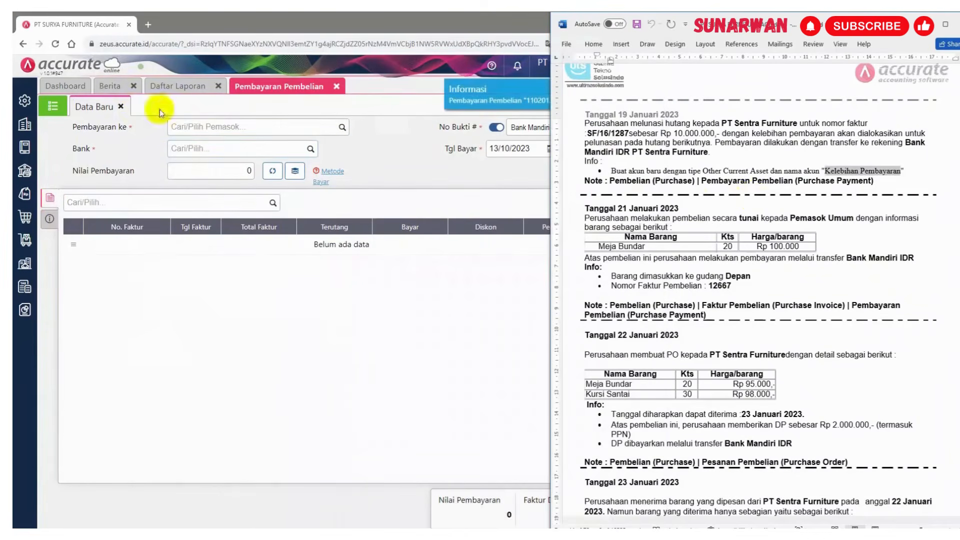
click(173, 87)
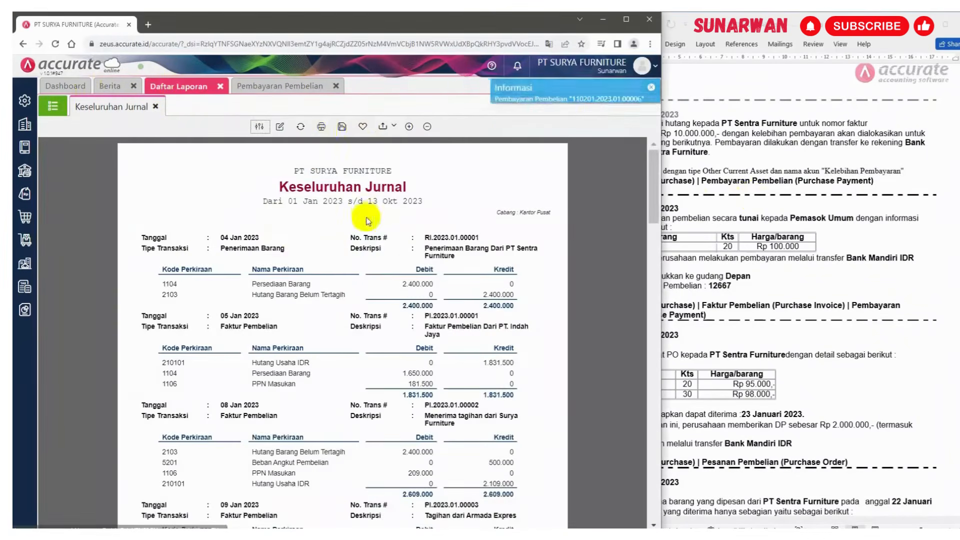
click(300, 127)
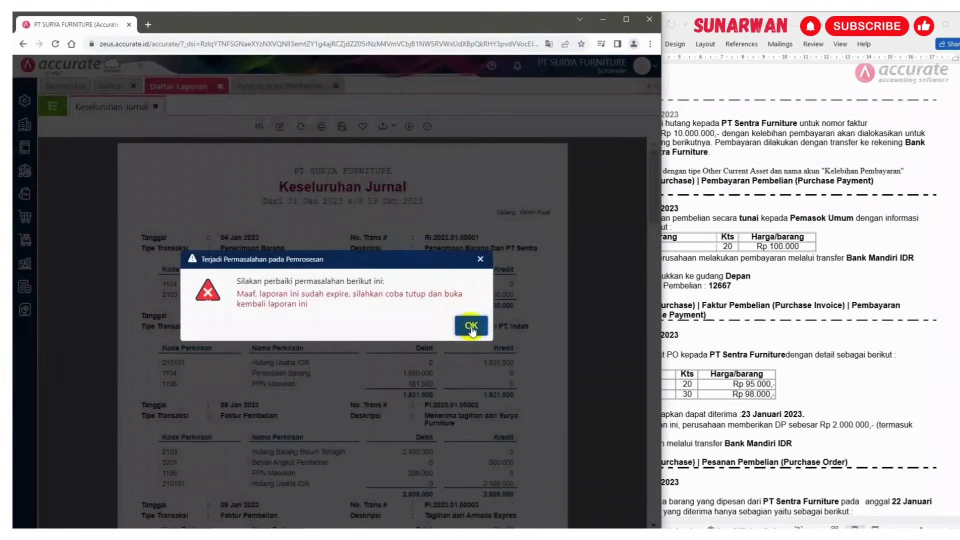
Reopen the Keseluruhan Jurnal report from the ledger reports for 01/01/2023 to 13/10/2023
click(471, 327)
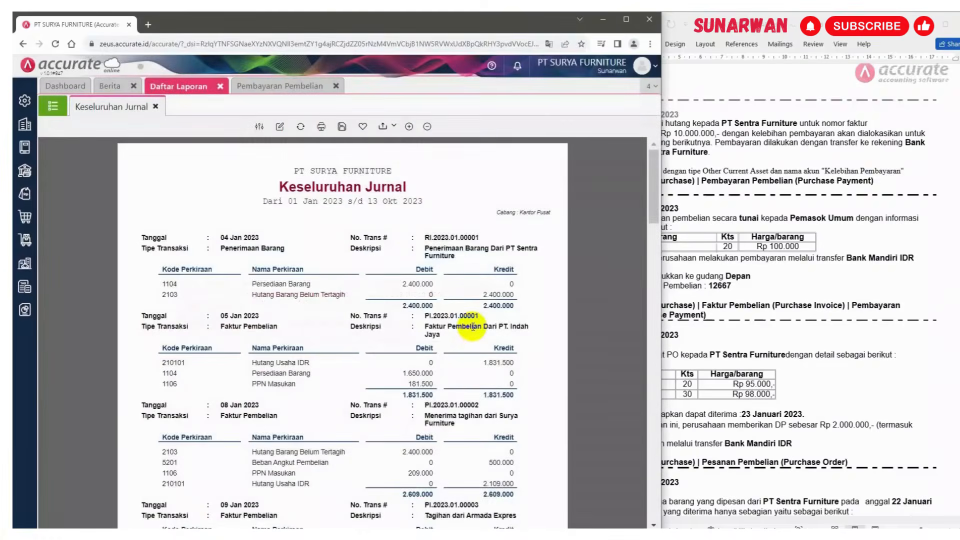
click(220, 86)
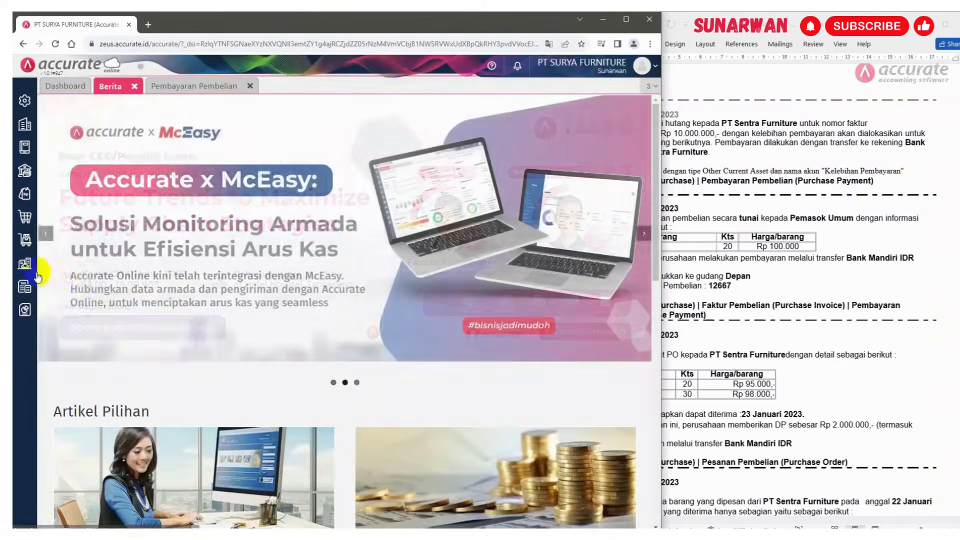
click(24, 310)
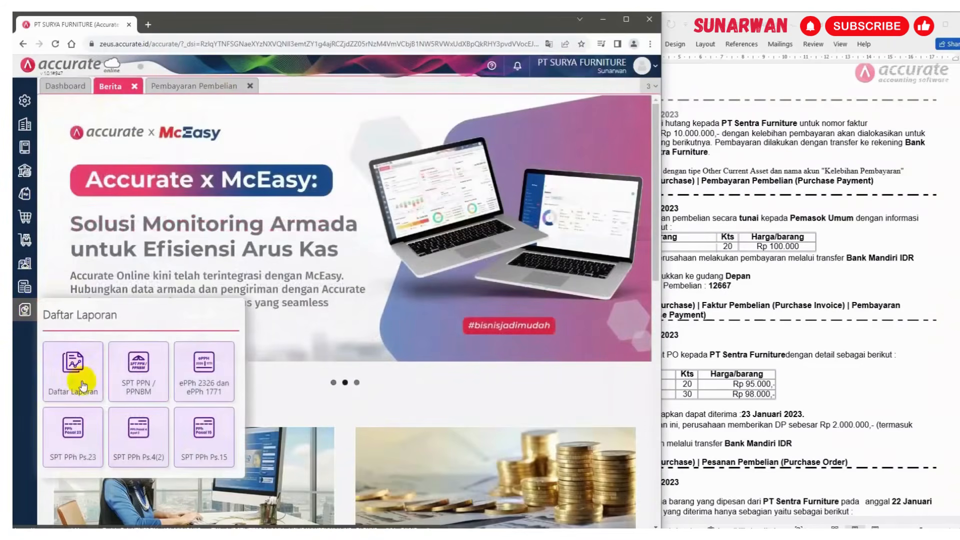
click(72, 371)
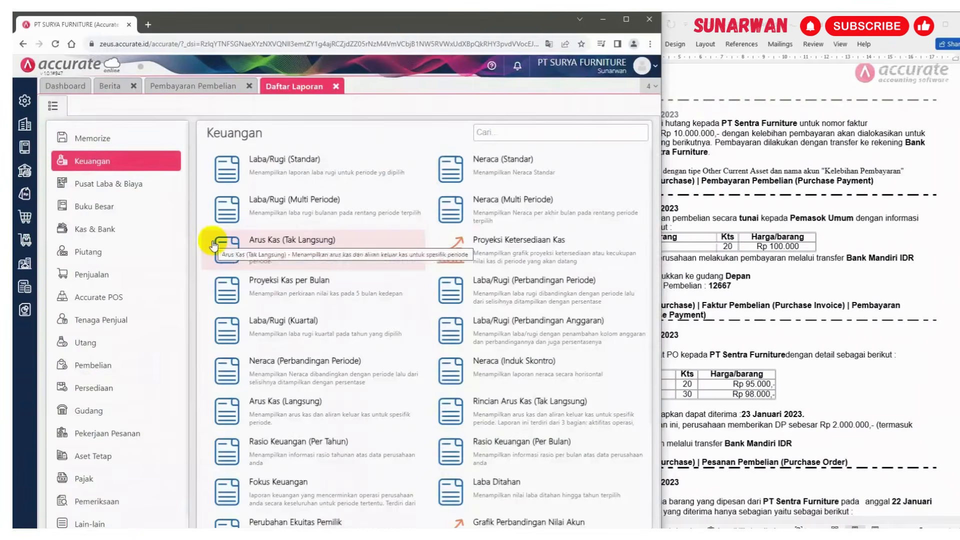
click(107, 210)
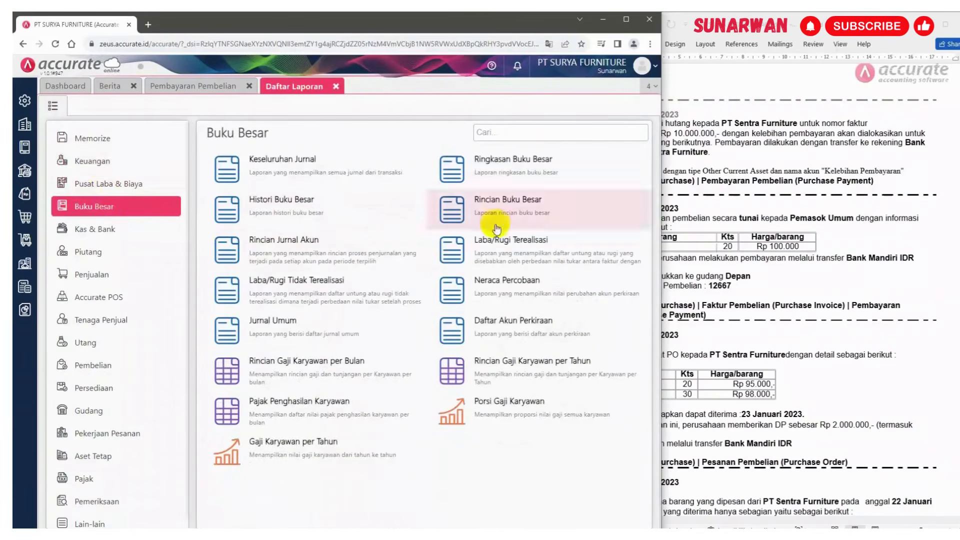
click(256, 159)
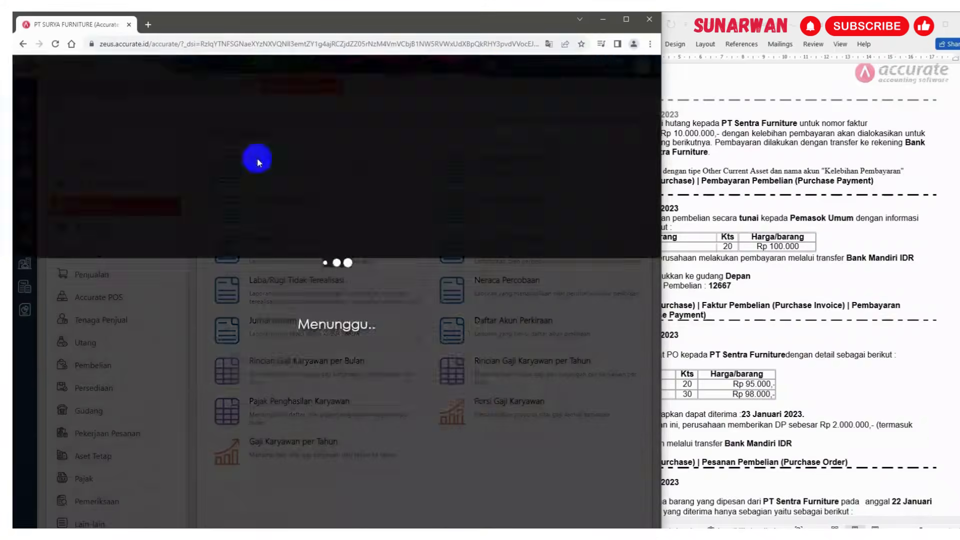
text(010)
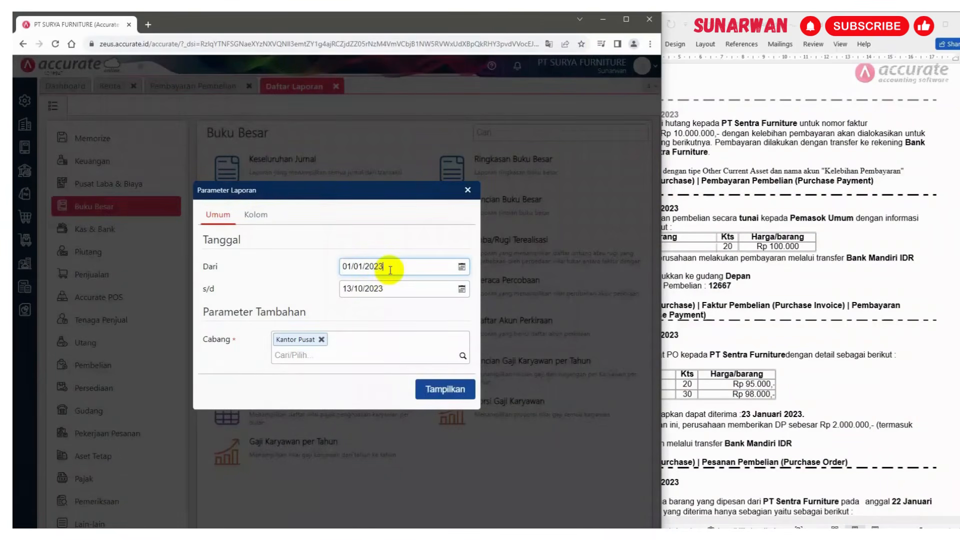
click(449, 389)
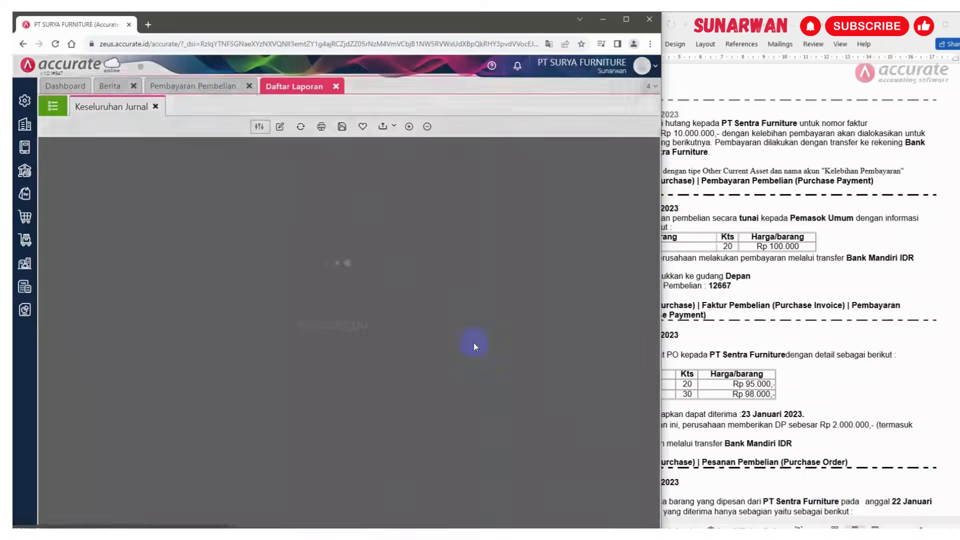
Examine the journal entries for the purchase payments, including the Kelebihan Pembayaran entry, and check the case document
scroll(480, 260, down, 5)
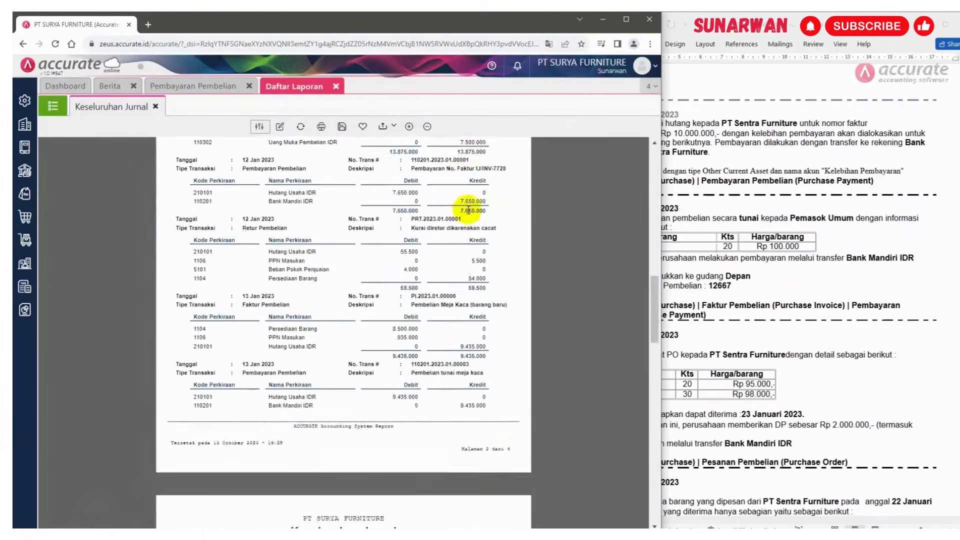
scroll(468, 209, down, 10)
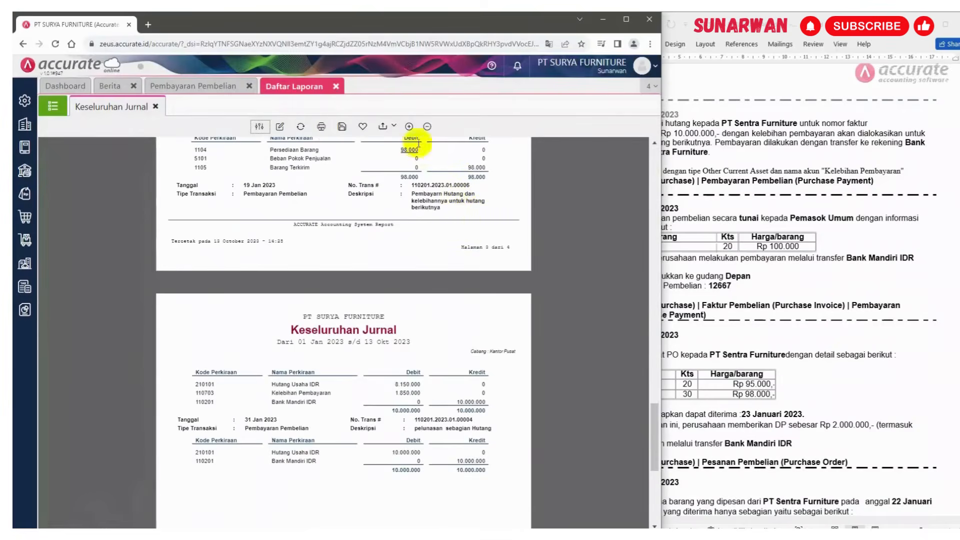
click(409, 127)
scroll(450, 288, down, 3)
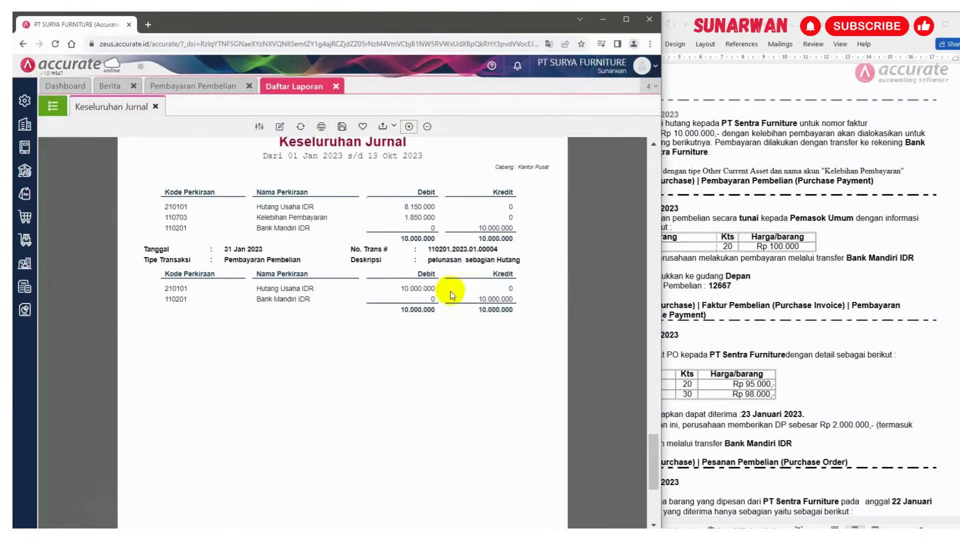
scroll(453, 295, up, 3)
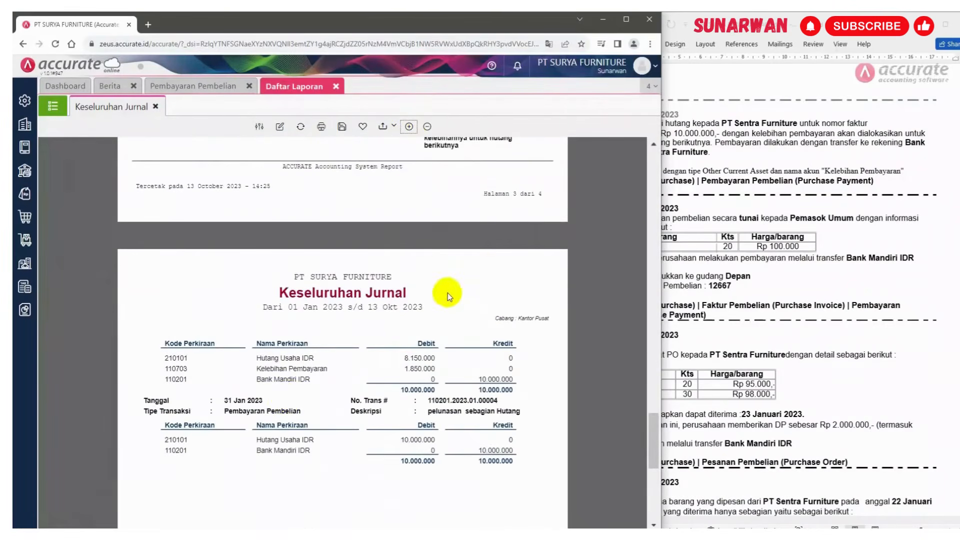
click(788, 325)
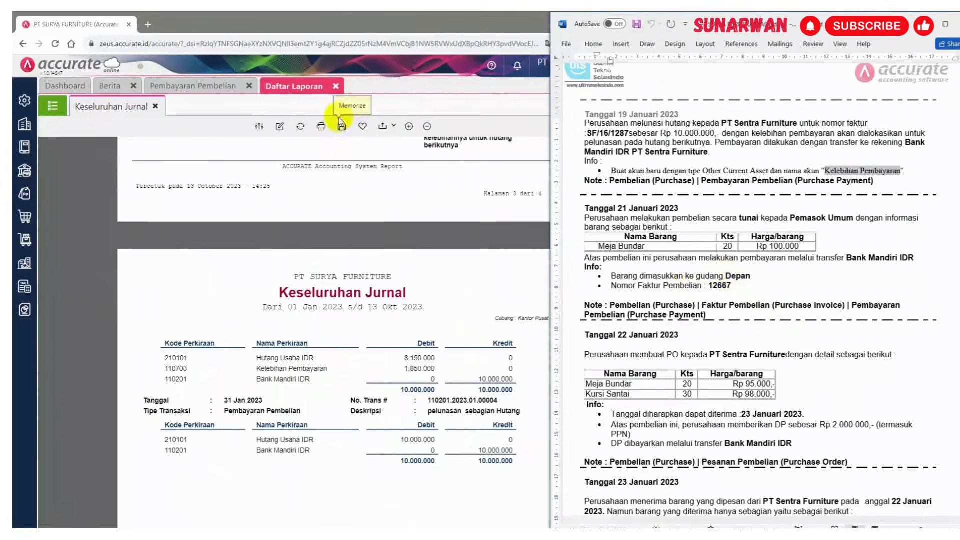
Close the payment and news tabs, start a new purchase invoice and choose Pemasok Umum as supplier
click(249, 87)
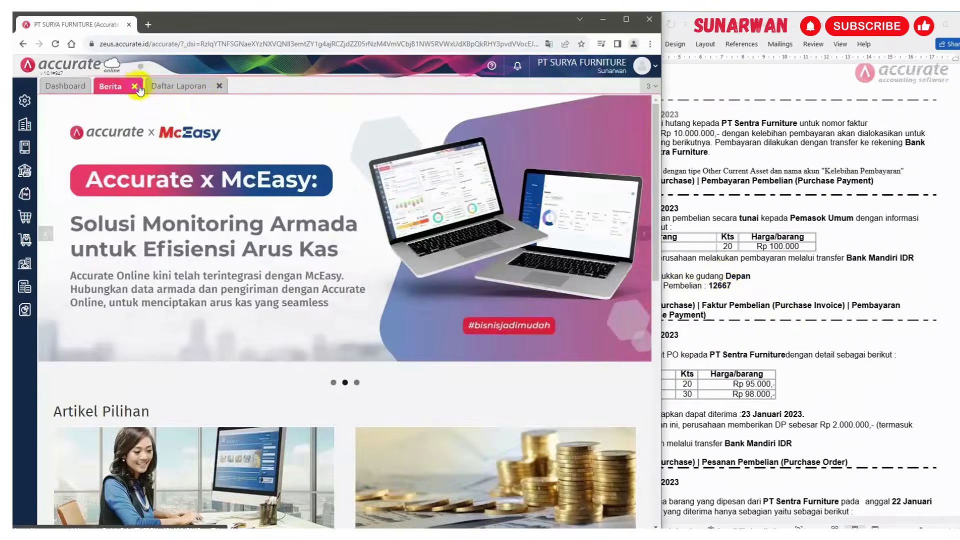
click(136, 88)
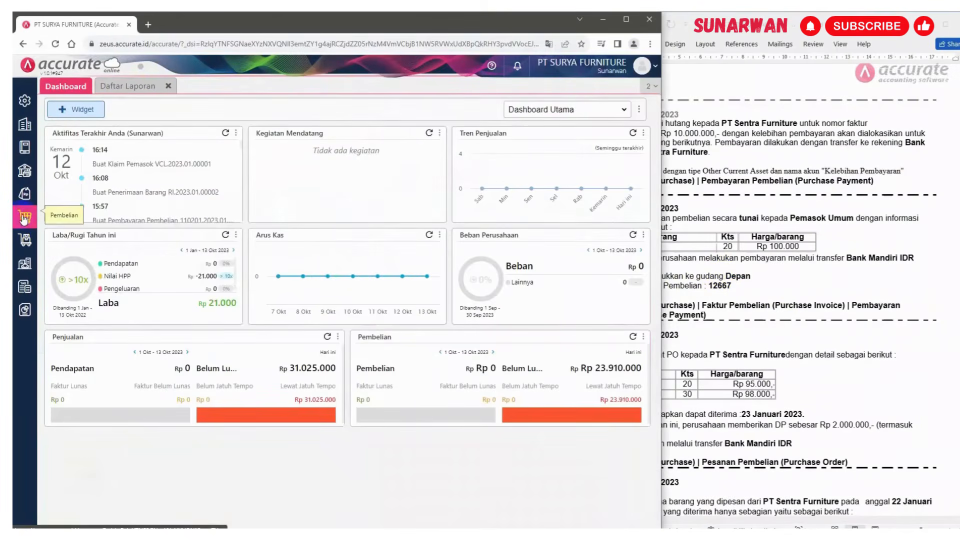
click(24, 217)
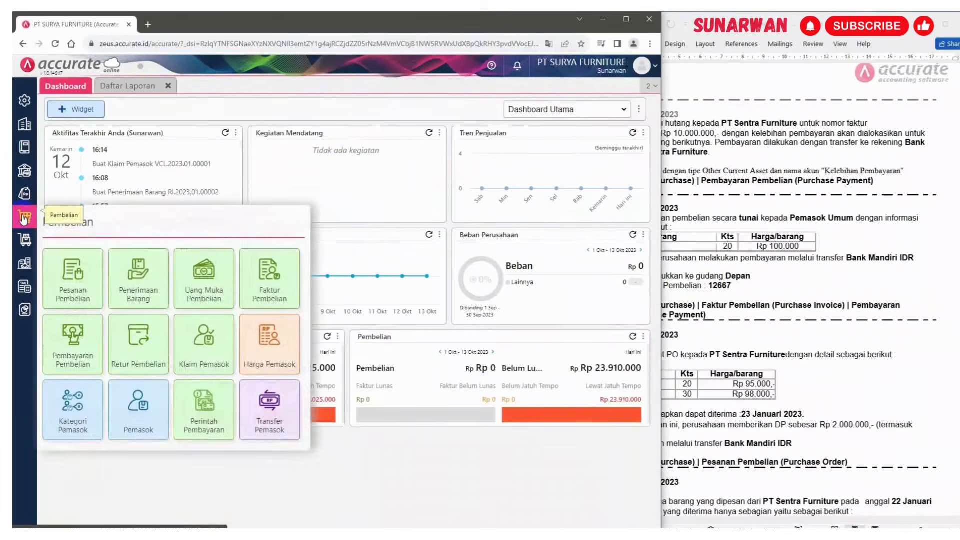
click(270, 285)
click(779, 273)
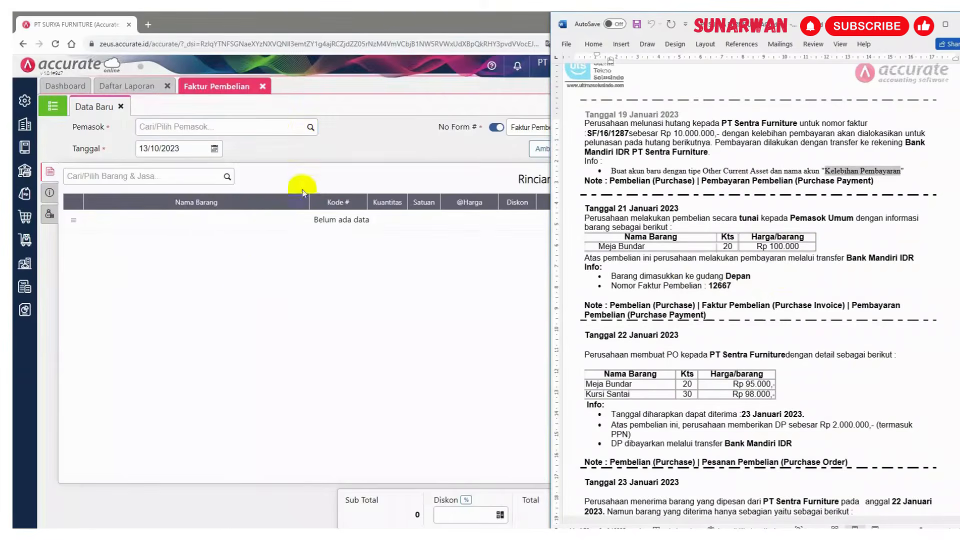
click(273, 127)
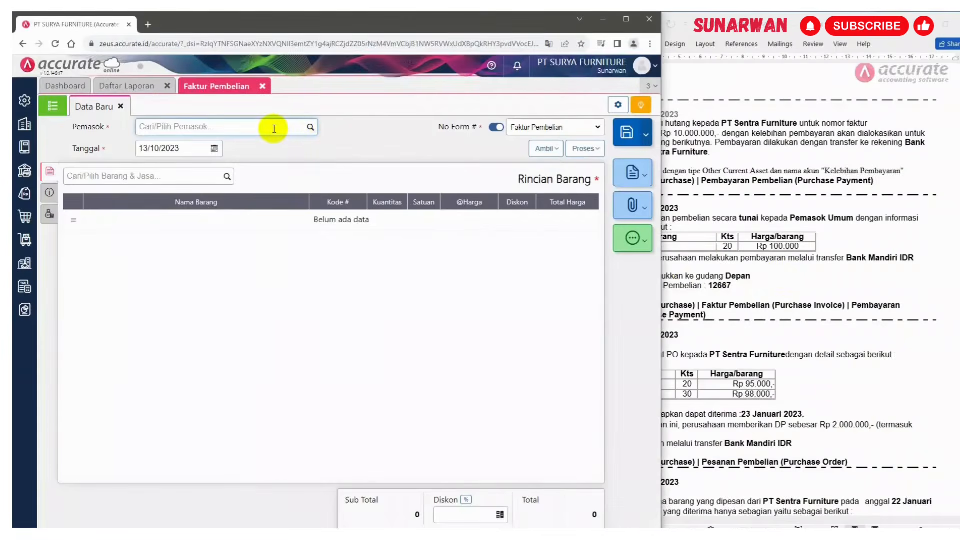
text(umum)
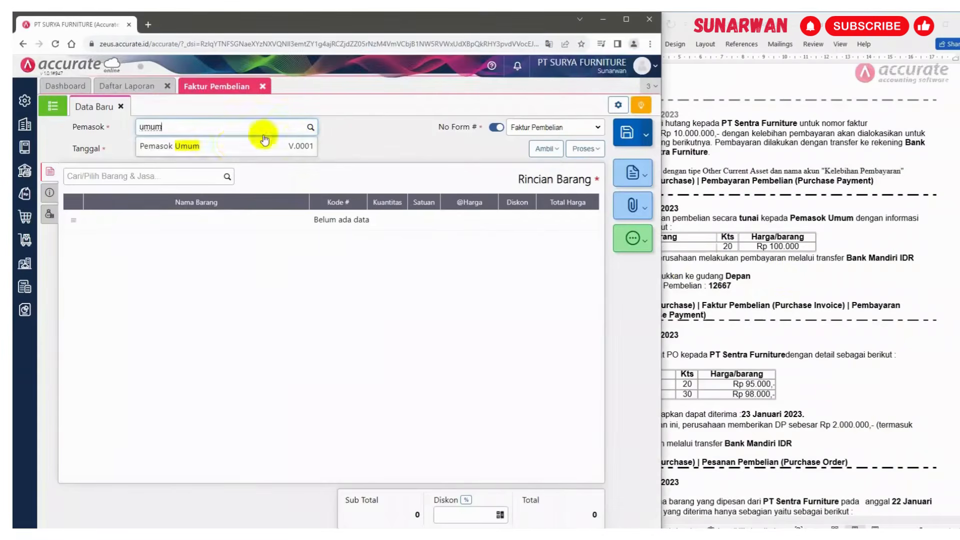
click(231, 145)
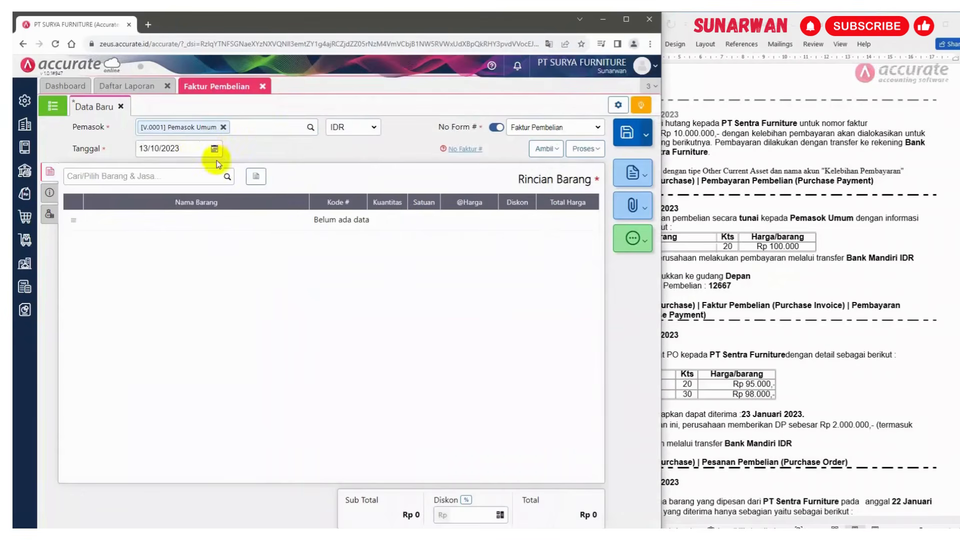
Set the purchase invoice date to 21/01/2023
click(185, 148)
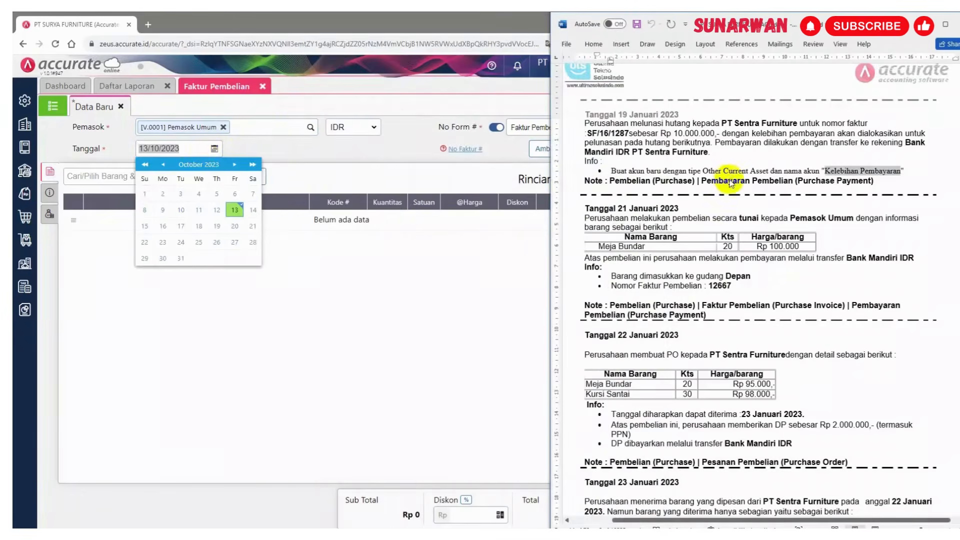
click(187, 147)
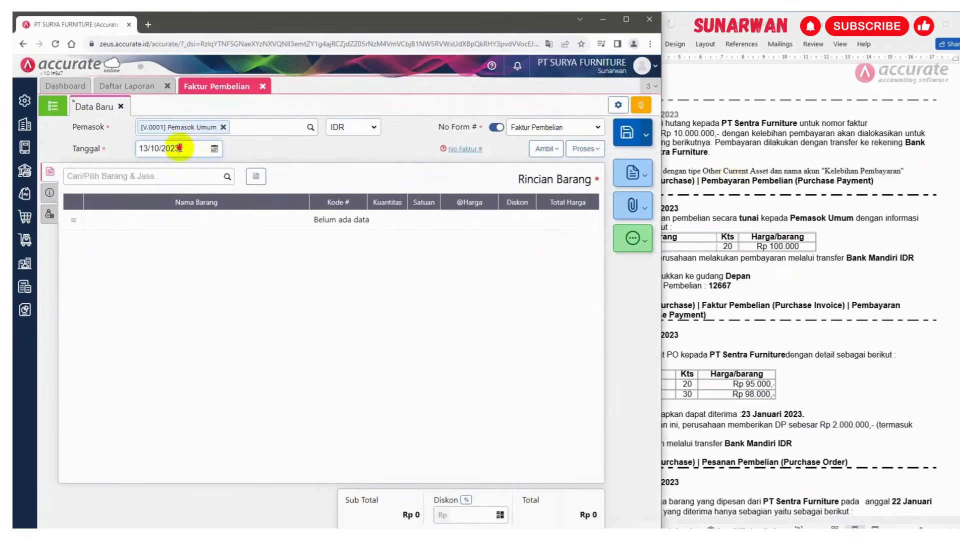
drag(184, 148, 126, 157)
text(210)
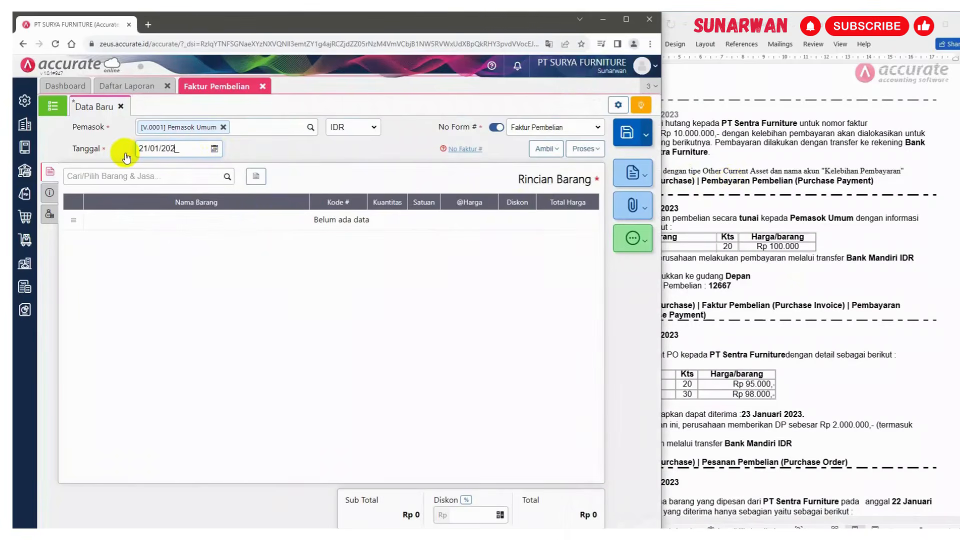
click(377, 151)
click(767, 250)
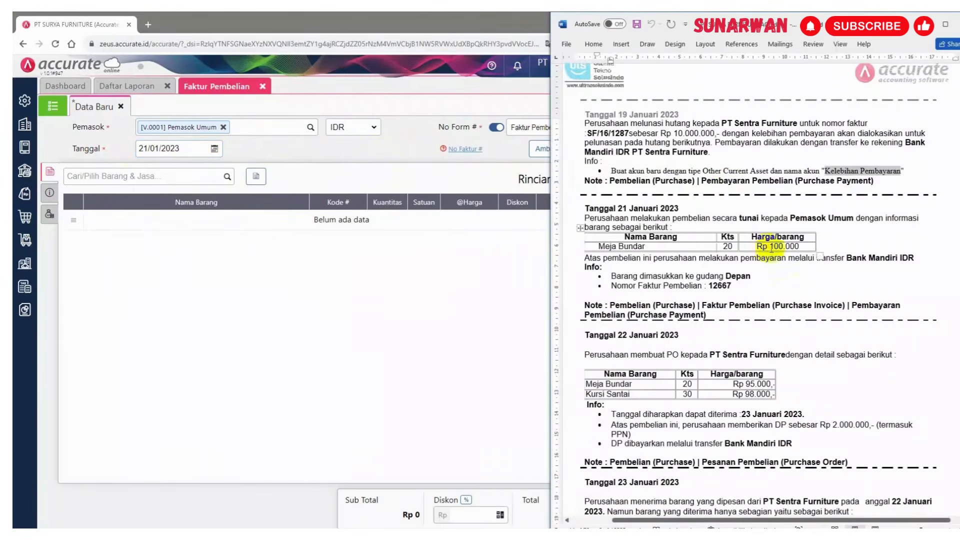
Add Meja Bundar to the invoice with quantity 20 at a price of 100.000
click(225, 178)
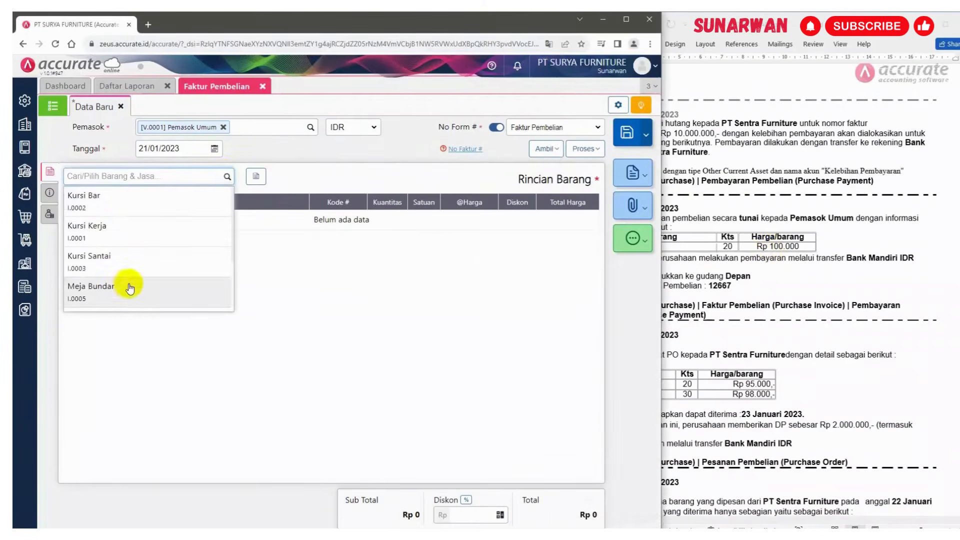
click(127, 292)
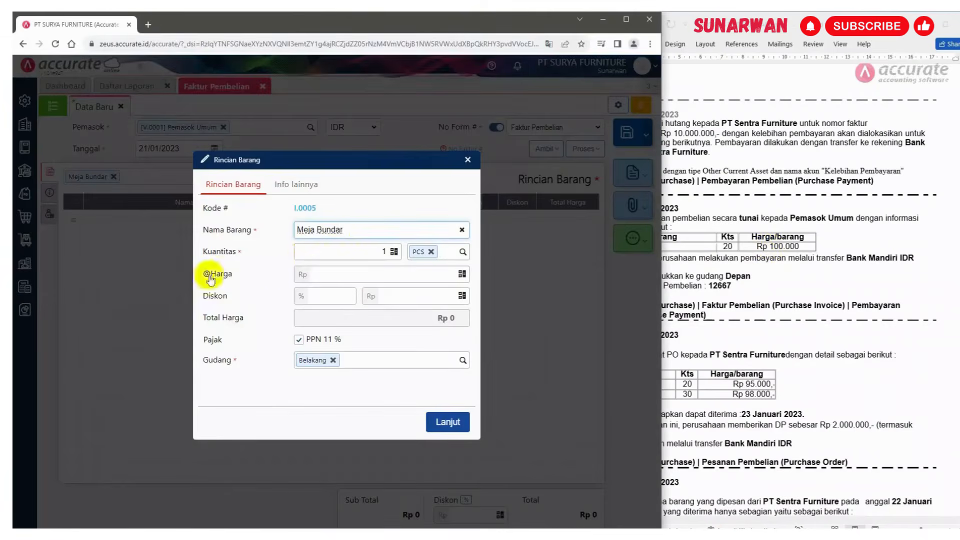
drag(367, 252, 403, 251)
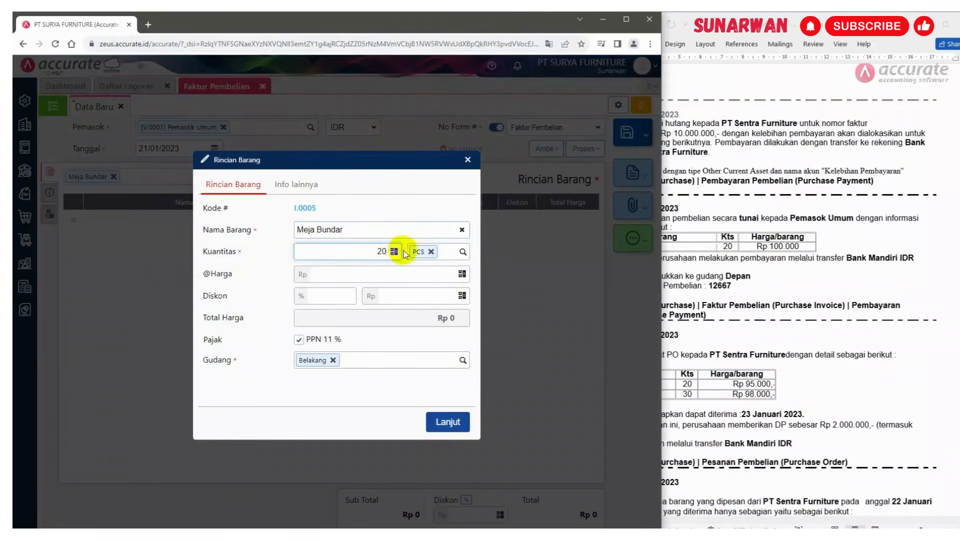
click(411, 276)
text(10.000)
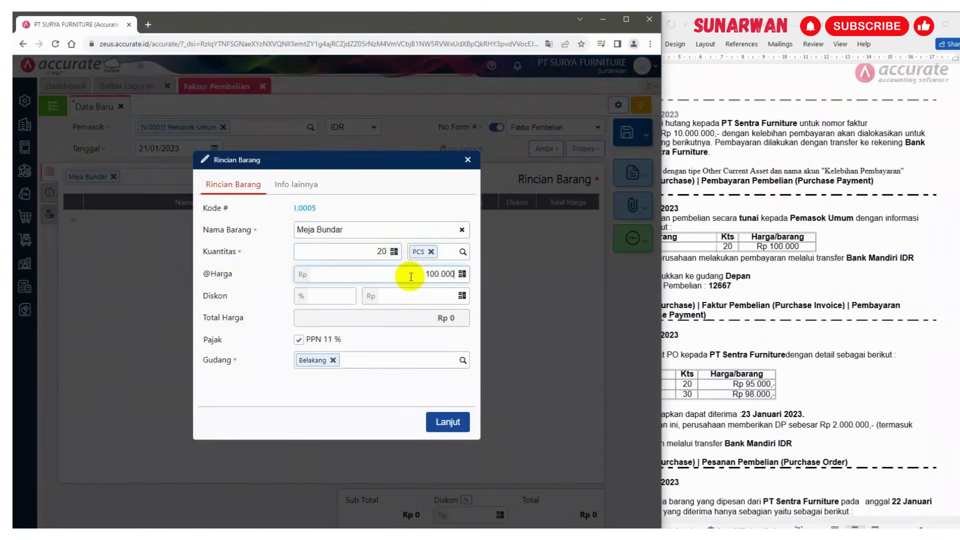
click(403, 320)
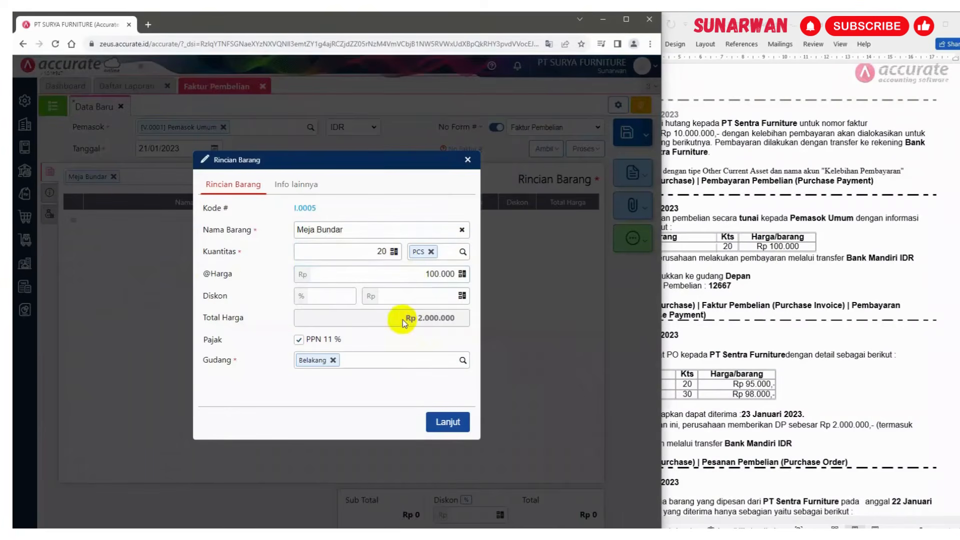
click(777, 275)
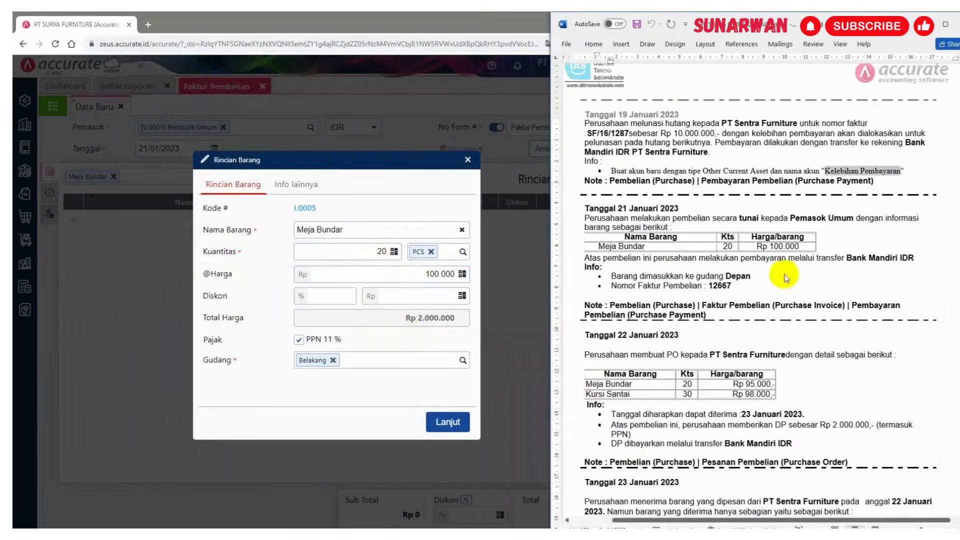
click(452, 530)
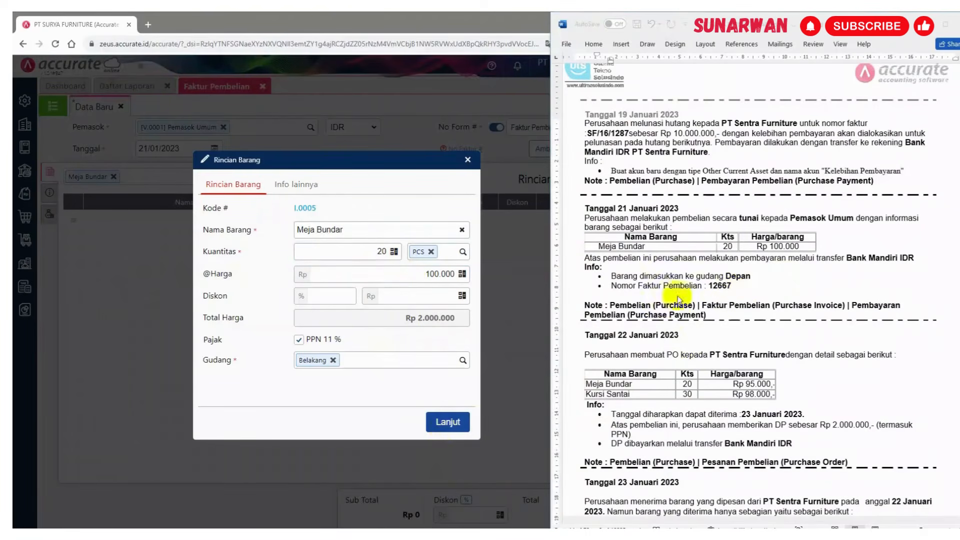
Set the Meja Bundar line's warehouse to Depan and confirm the item
click(333, 362)
click(334, 360)
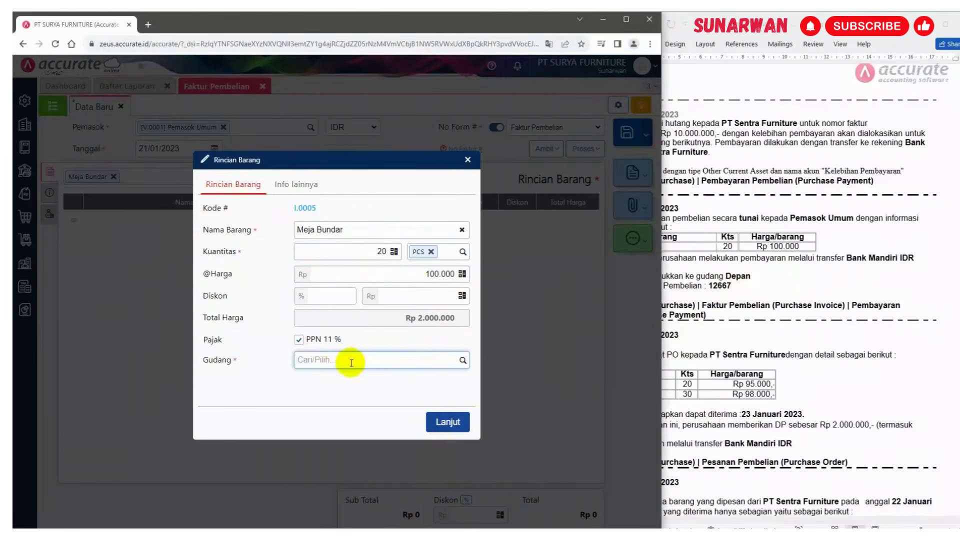
text(de)
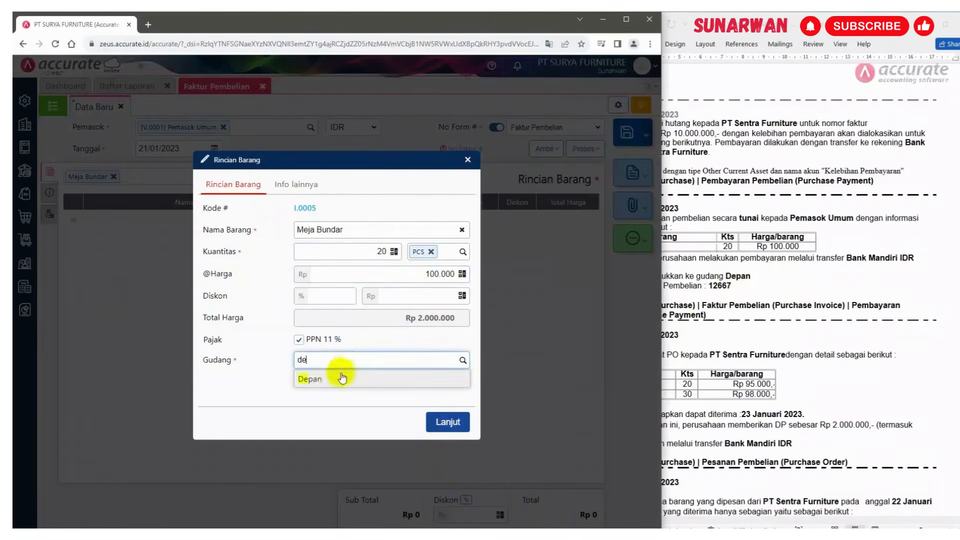
click(332, 377)
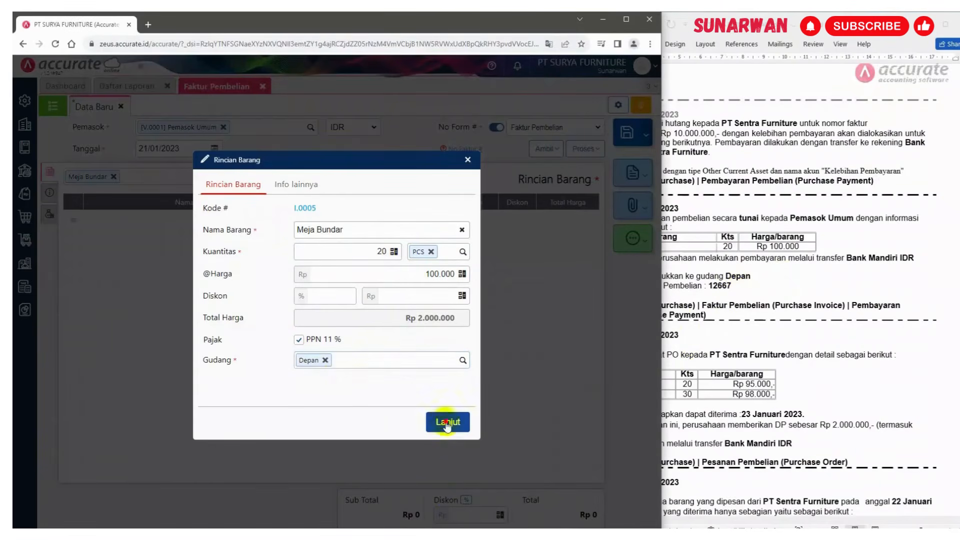
click(440, 422)
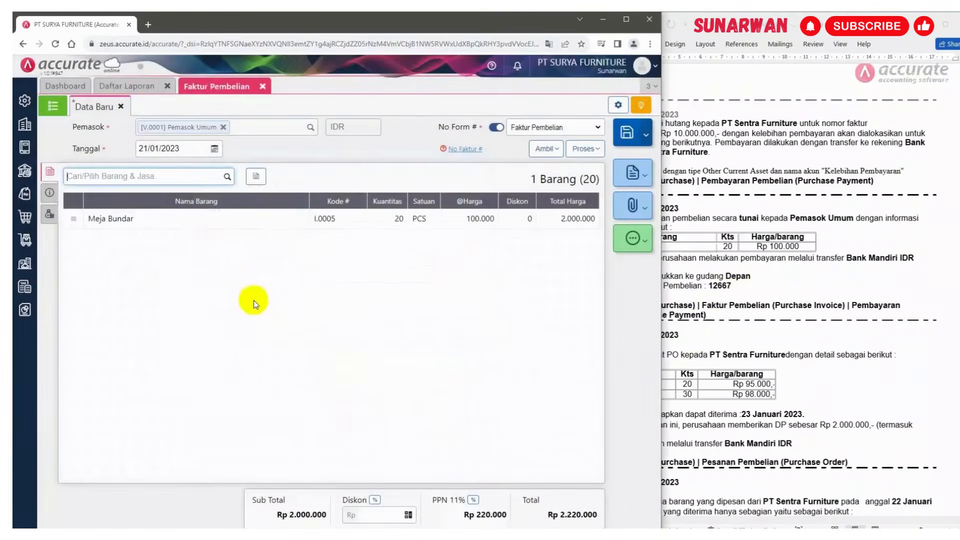
Copy the invoice number 12667 from the case document and paste it as the purchase invoice number
click(769, 285)
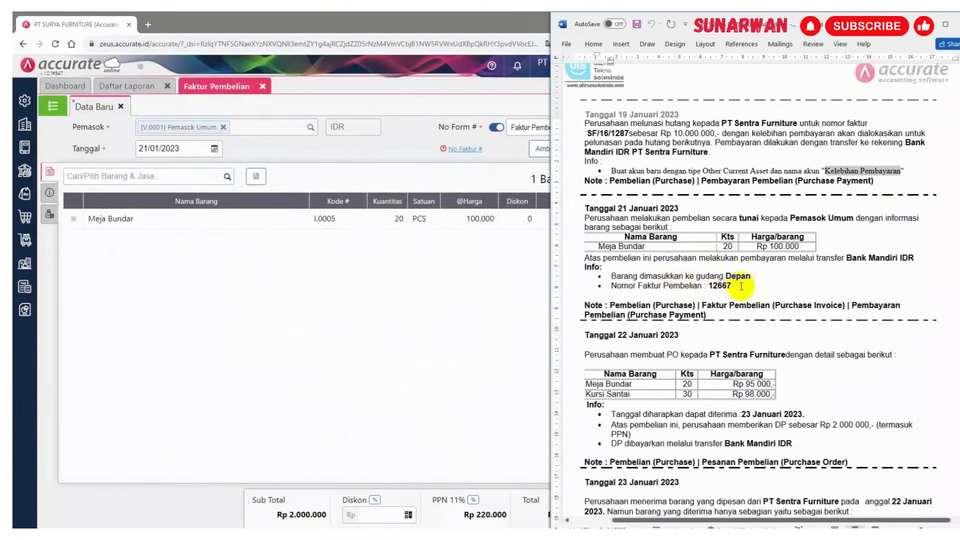
drag(709, 286, 730, 289)
key(ctrl+c)
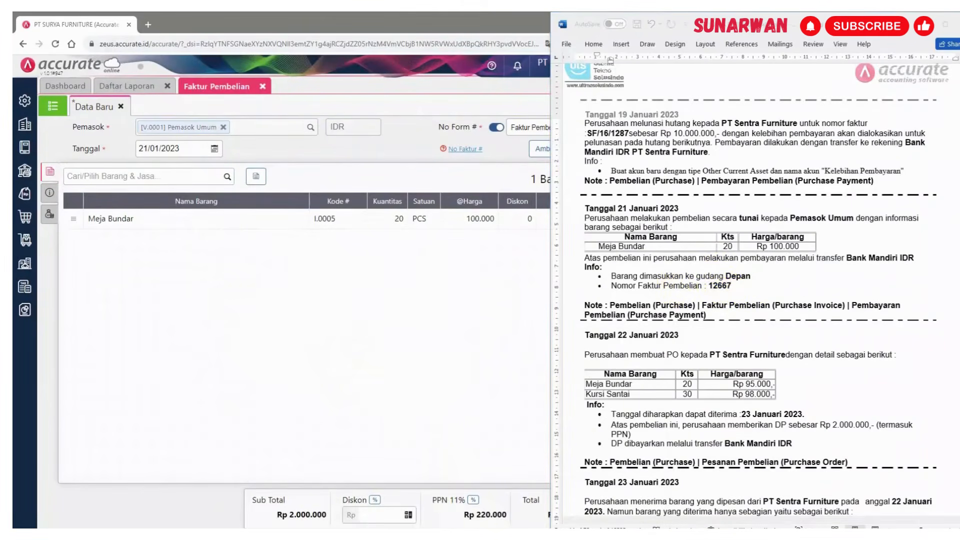
click(49, 194)
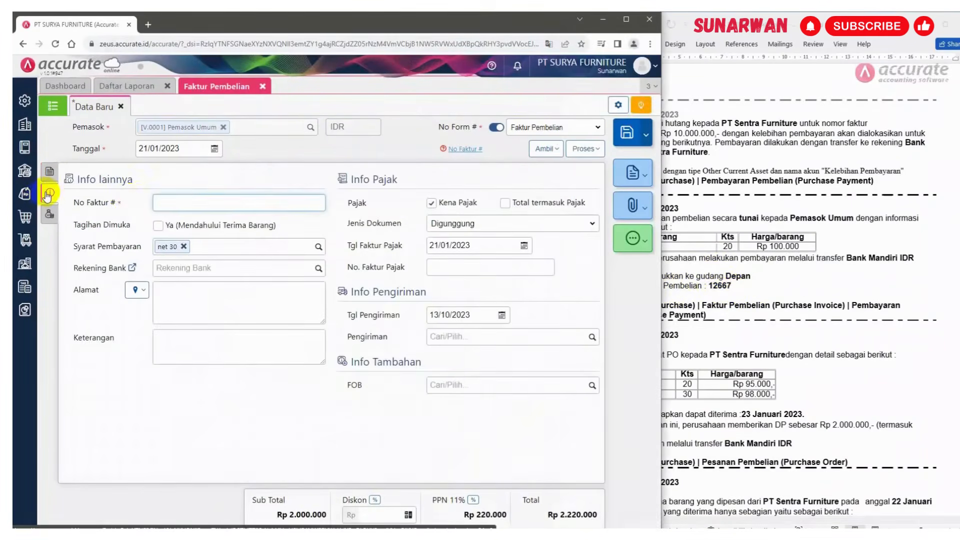
key(ctrl+v)
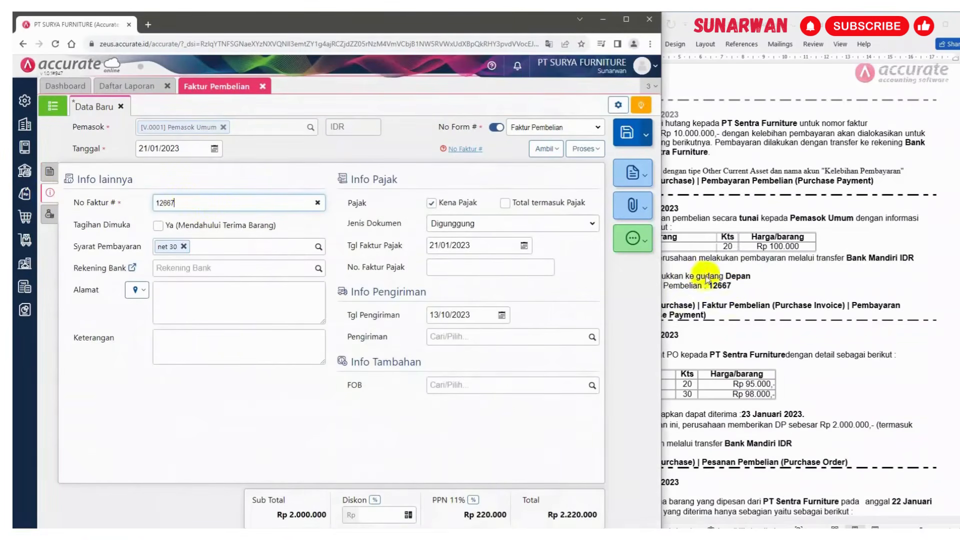
Replace the invoice's payment terms with C.O.D
click(183, 246)
click(317, 248)
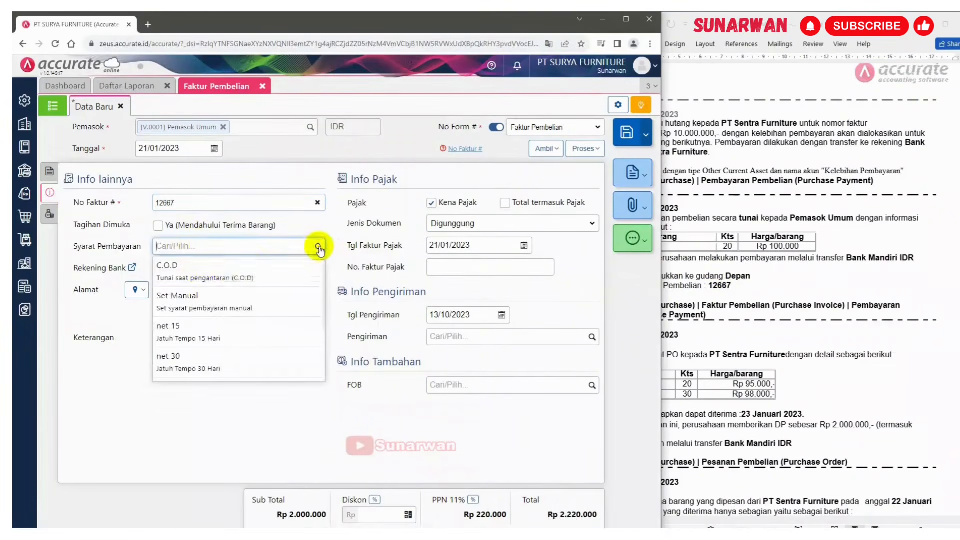
click(201, 273)
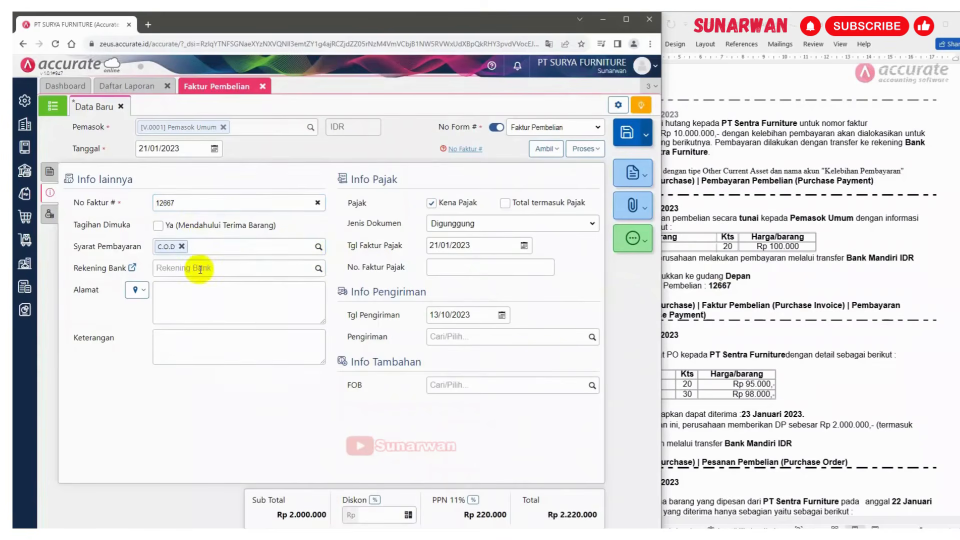
Set the invoice's shipping date to 21/01/2023
click(481, 248)
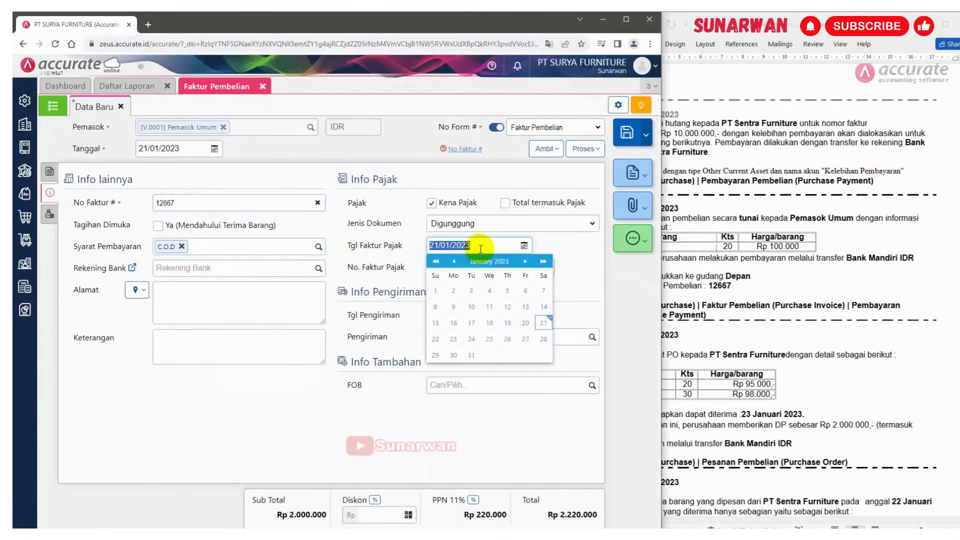
click(583, 251)
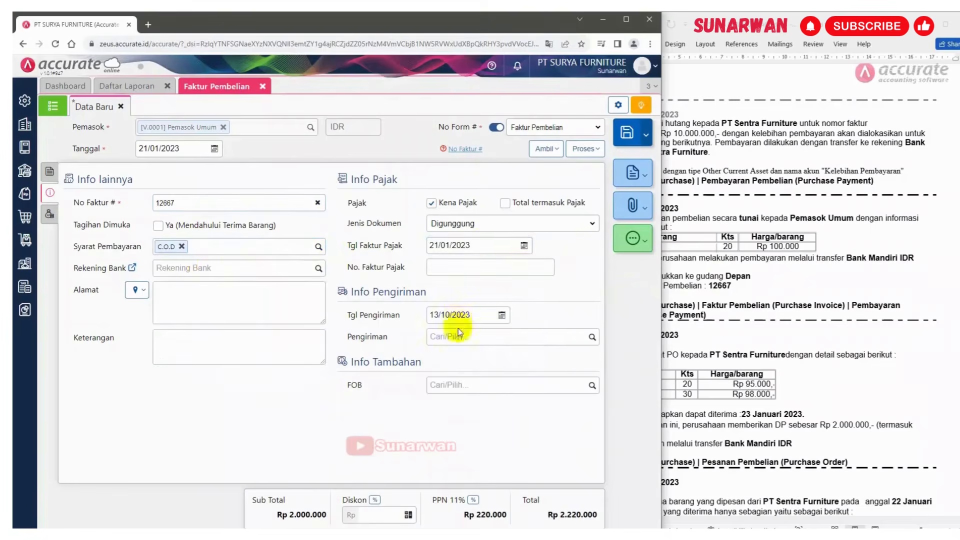
click(472, 315)
text(21/)
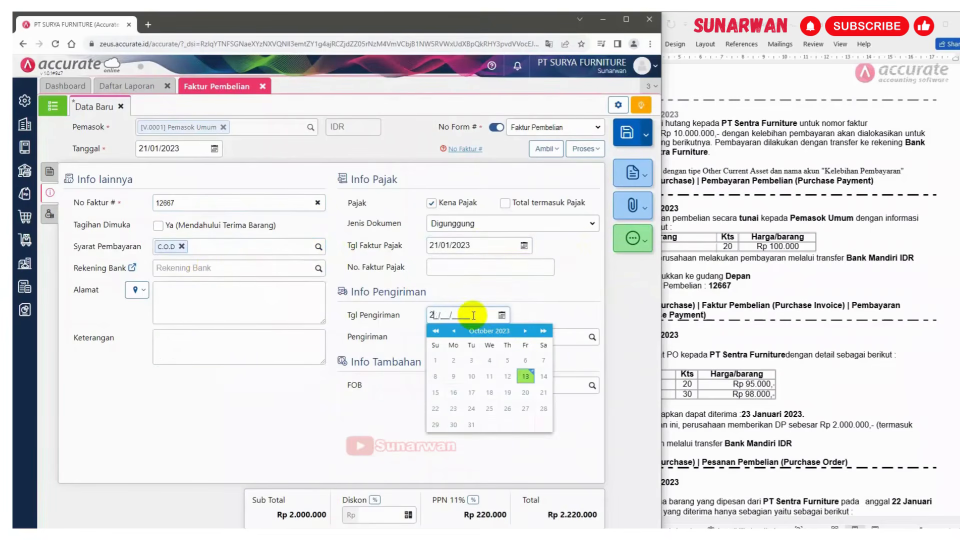
text(01/2023)
click(571, 283)
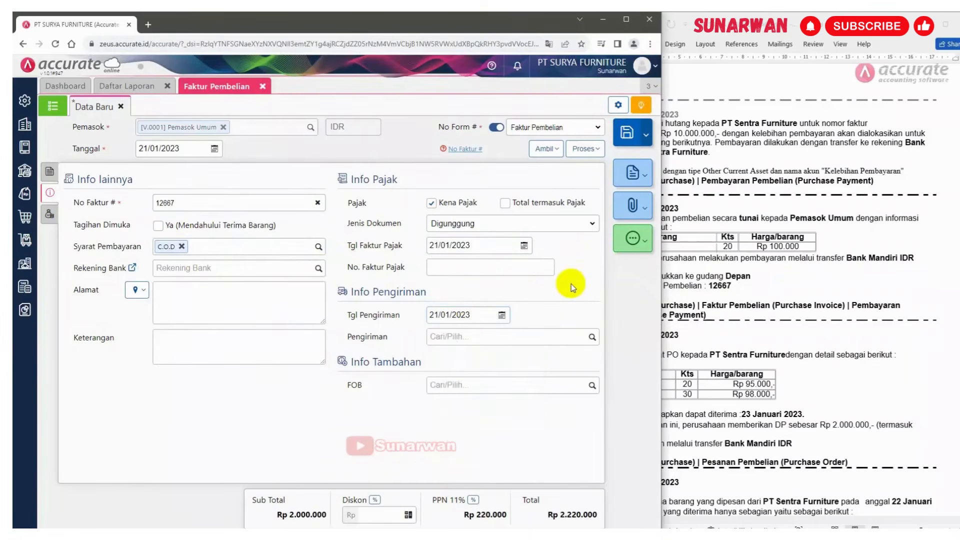
Fill in the invoice address from the supplier's saved address
click(141, 290)
click(167, 311)
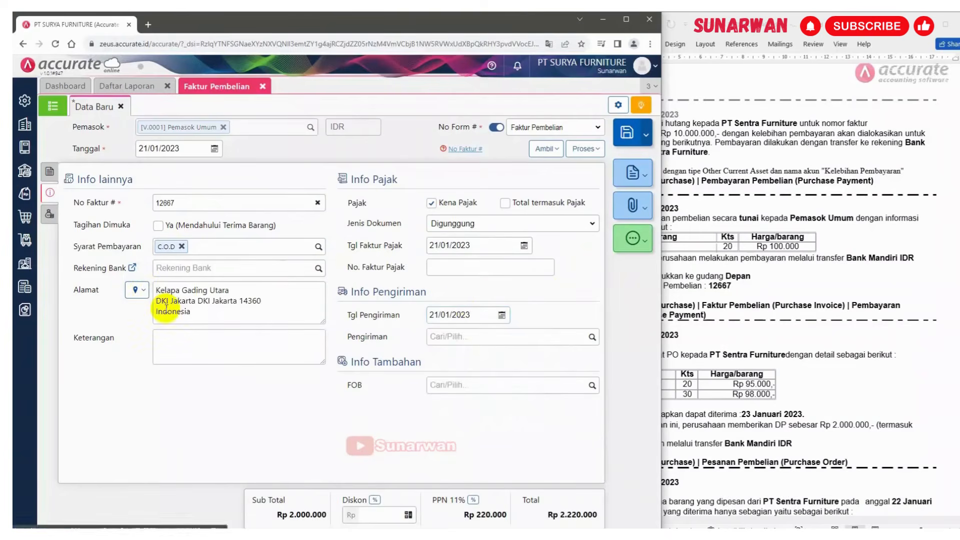
double_click(720, 285)
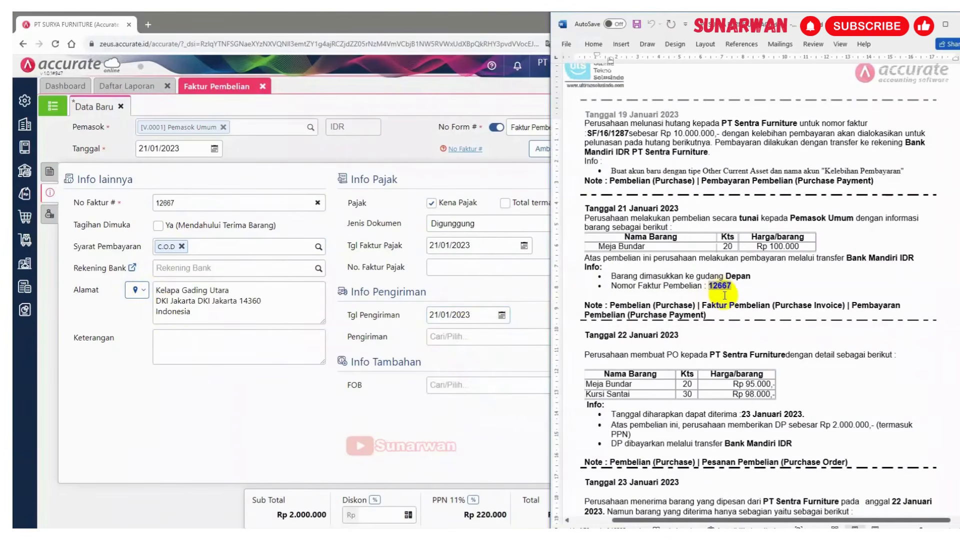
click(367, 362)
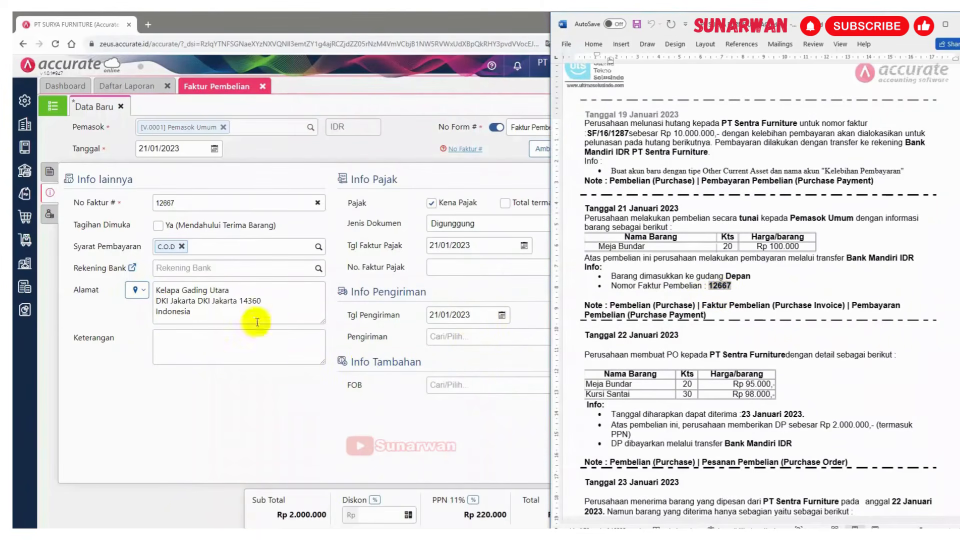
click(50, 173)
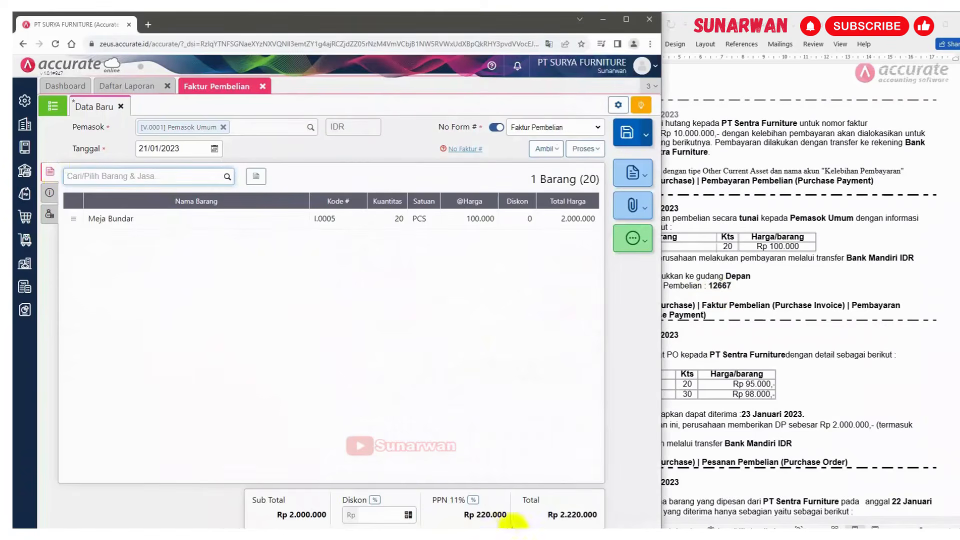
click(50, 192)
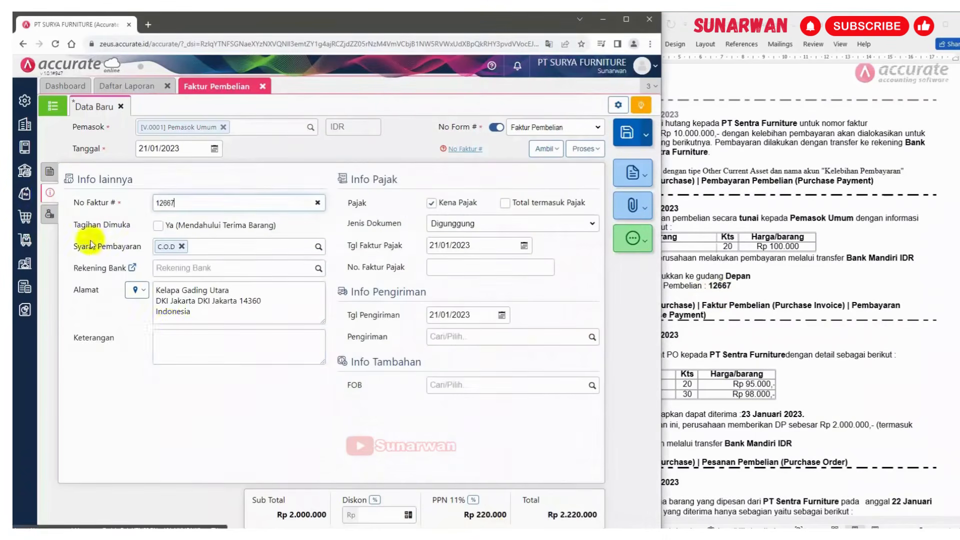
Enter the description Pembelian tunai and save the invoice while creating its payment
click(183, 342)
text(P)
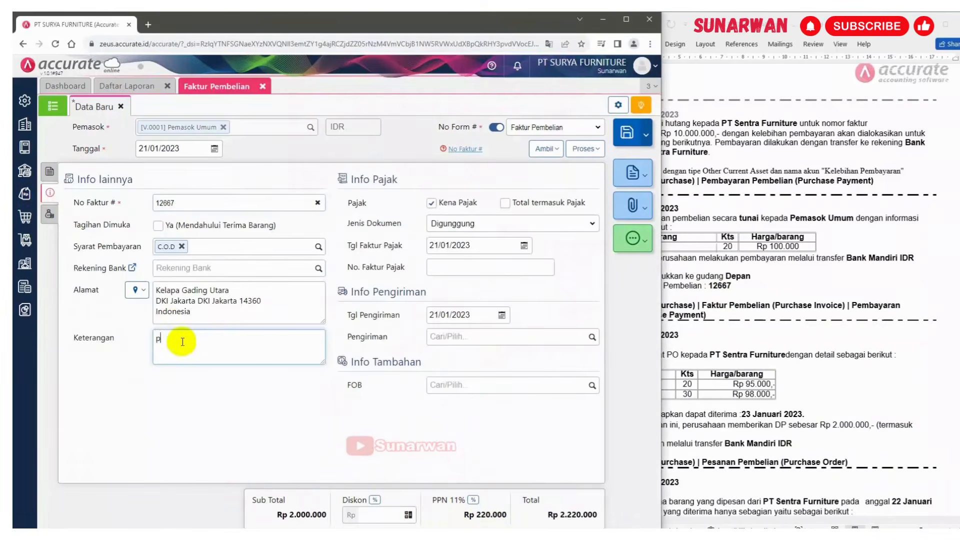
text(embelian ntun)
key(BackSpace)
text(tun)
click(600, 151)
click(552, 166)
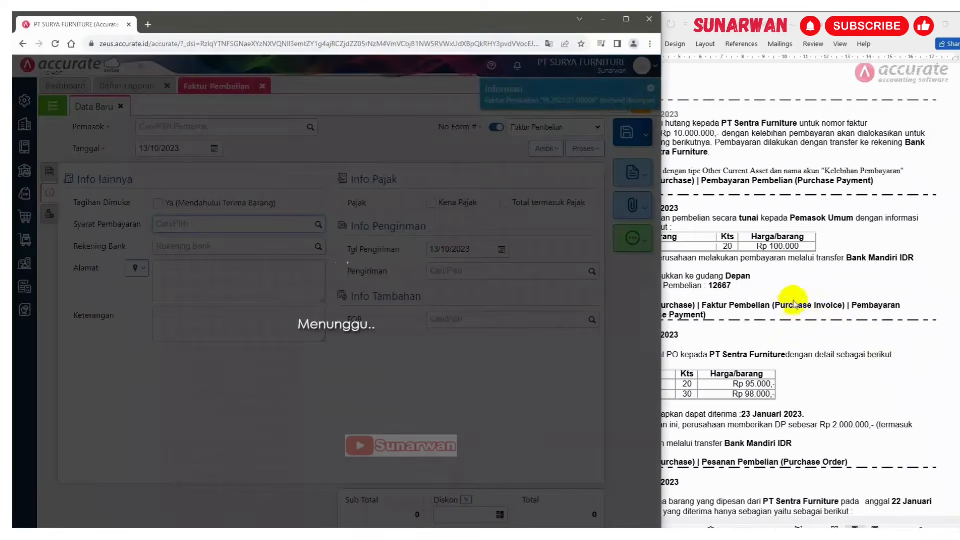
click(790, 293)
key(ctrl+shift+Left)
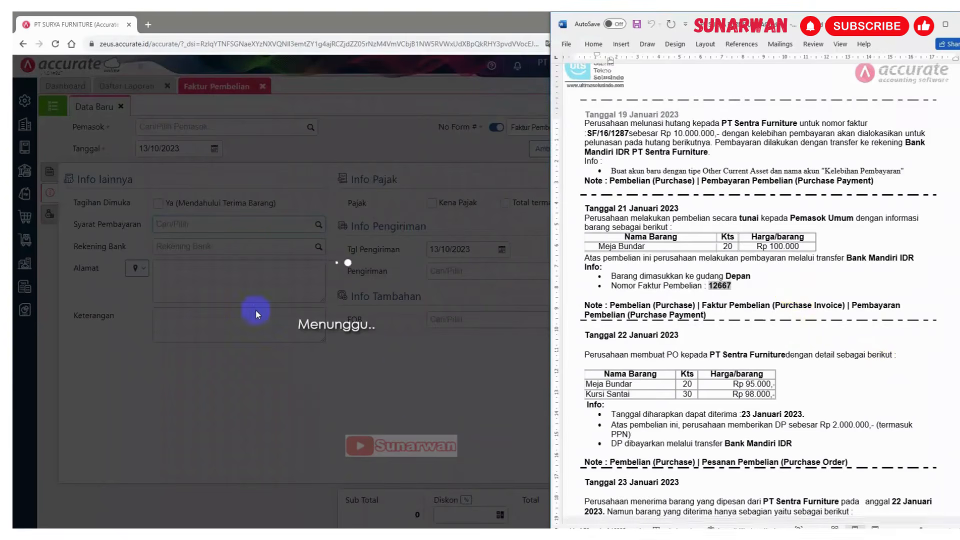
scroll(821, 352, down, 1)
scroll(800, 345, up, 1)
click(415, 447)
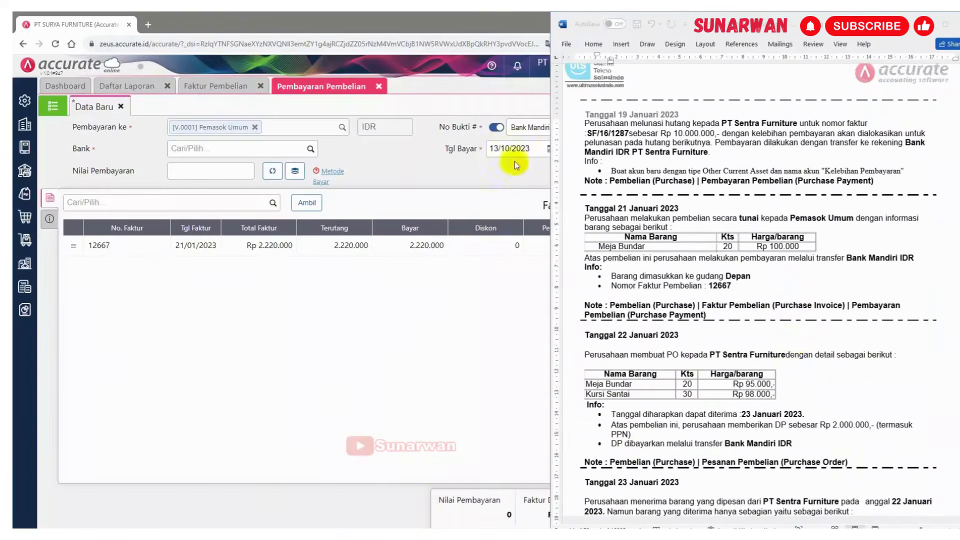
Set the purchase payment date to 21/01/2023
click(528, 149)
click(528, 148)
text(2)
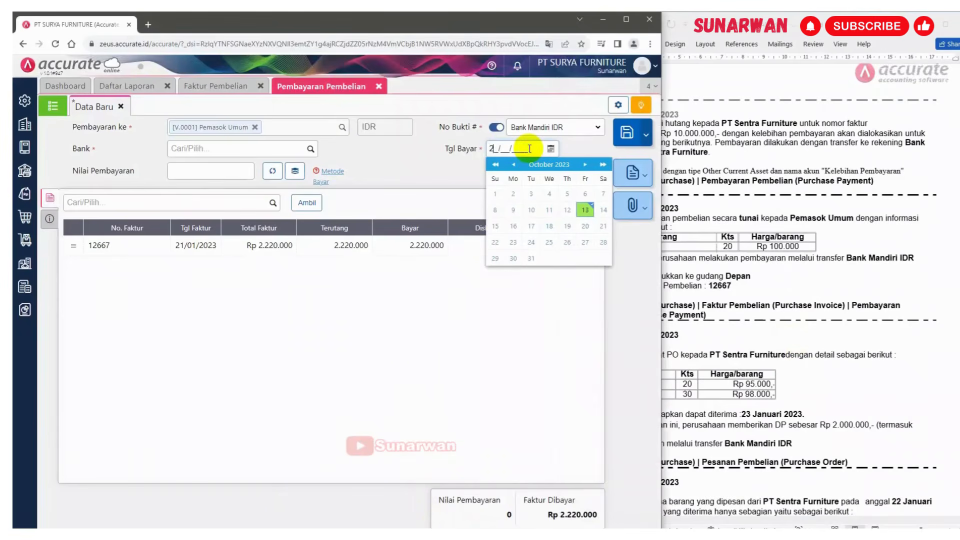
text(1/01/2023)
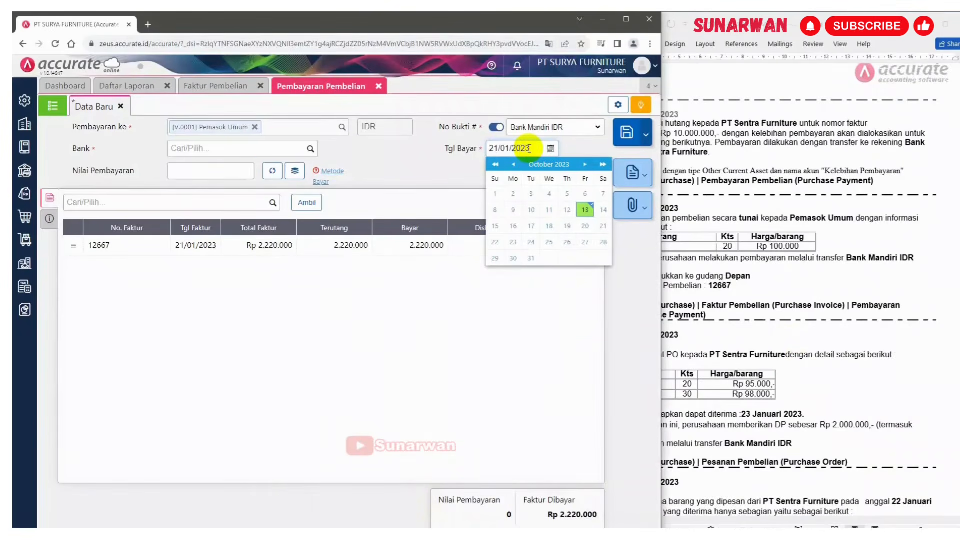
Choose Bank Mandiri IDR as the payment bank
click(278, 148)
text(man)
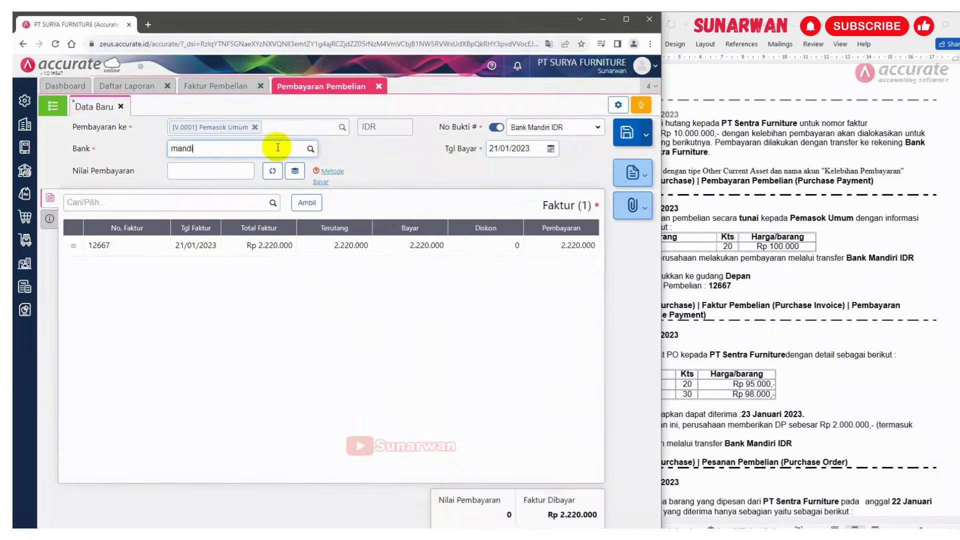
text(di)
click(235, 166)
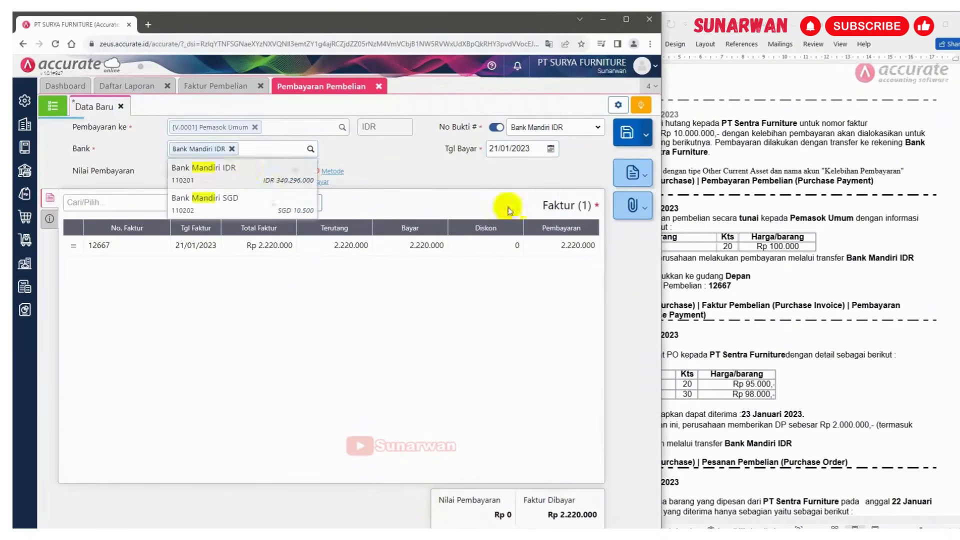
Fill the payment amount from the invoice total
click(858, 236)
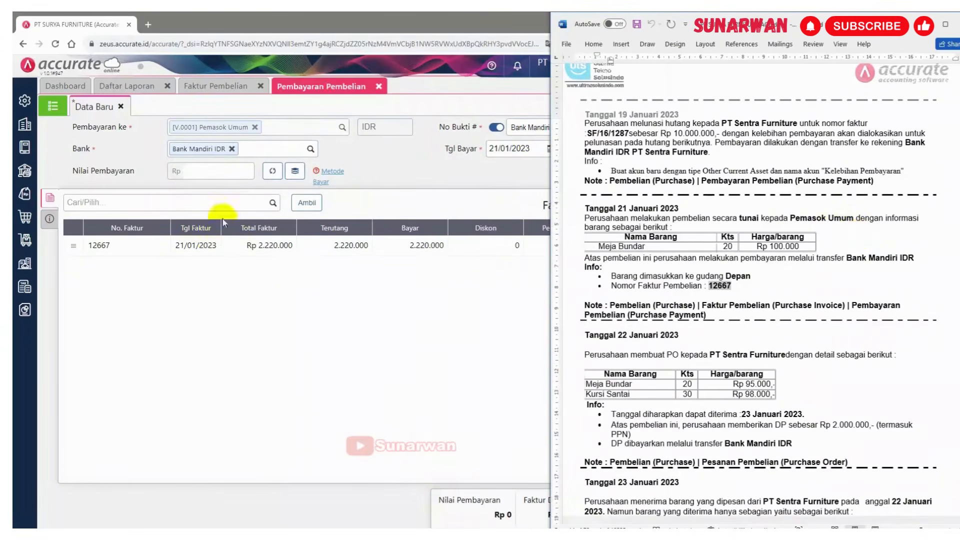
click(50, 220)
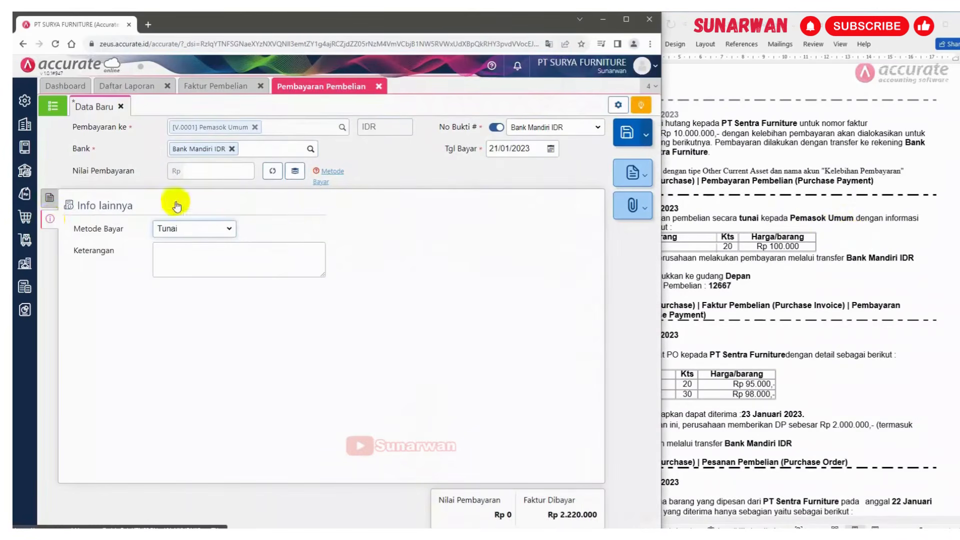
click(270, 175)
click(51, 200)
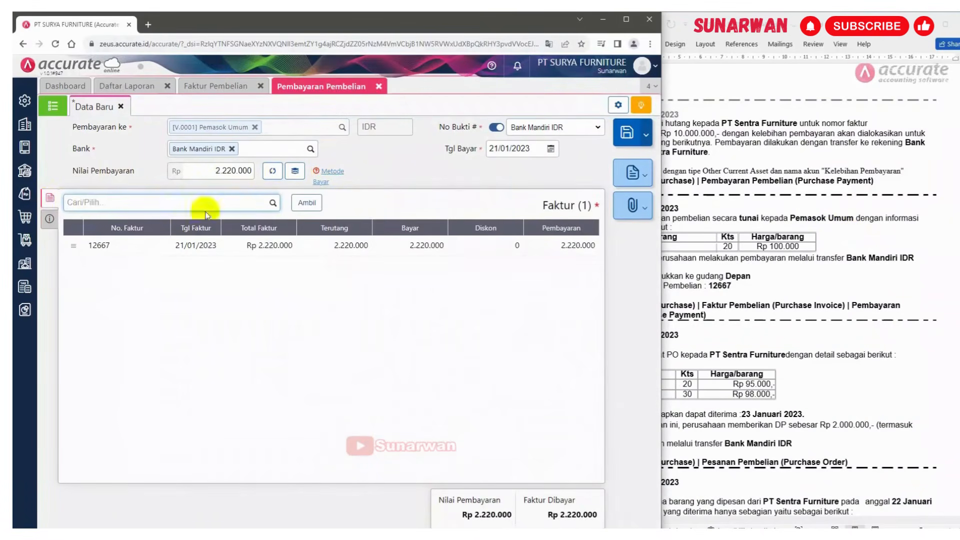
Enter the payment description Pembayaran Pembelian tunai
click(50, 221)
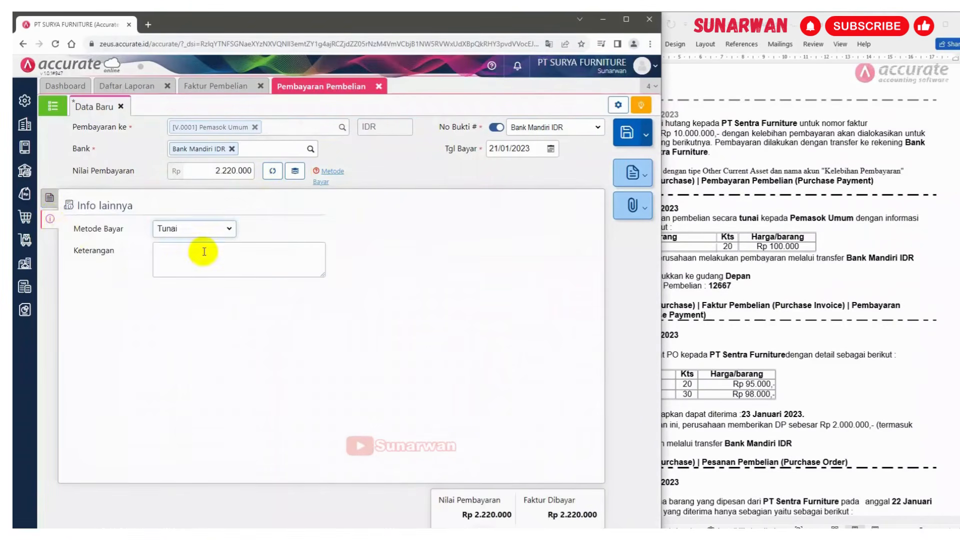
click(204, 252)
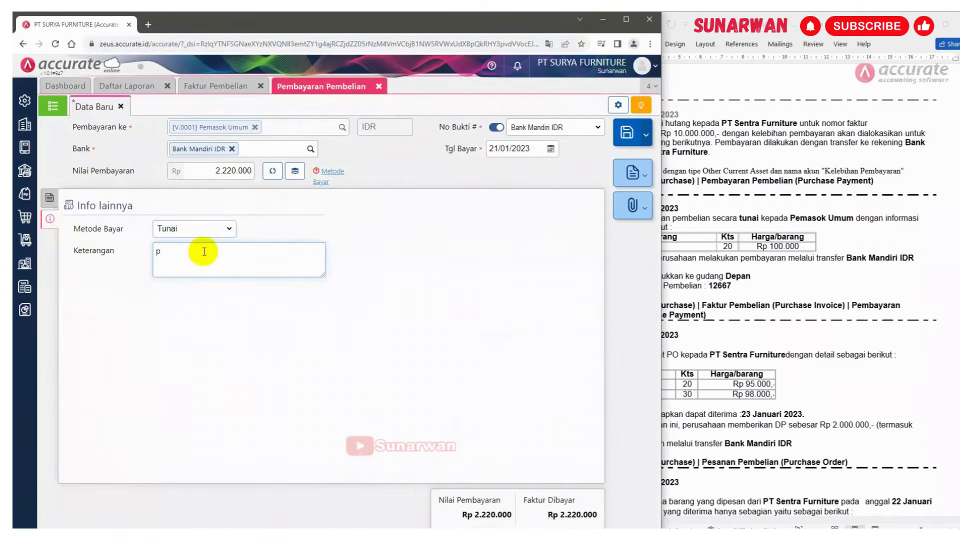
text(Pembayaran Pembelian ty)
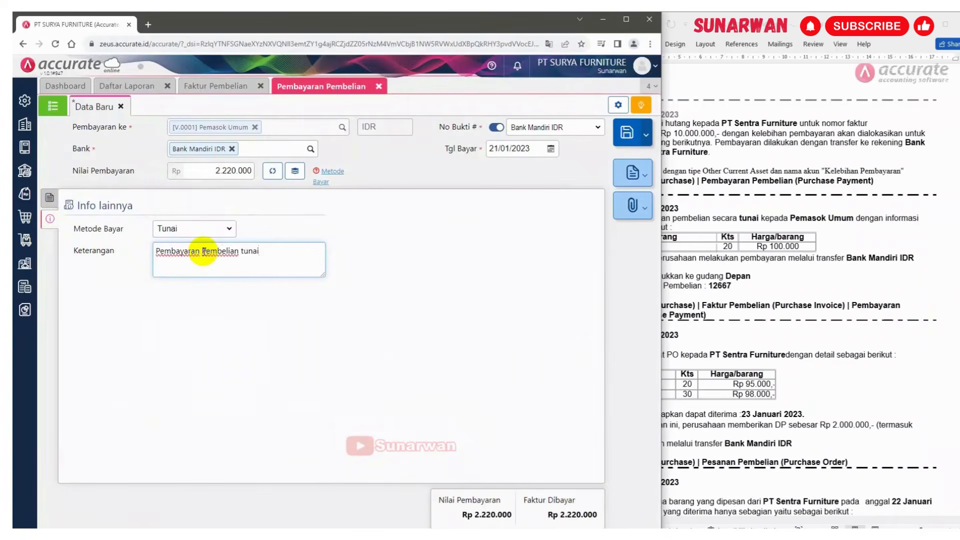
Save the purchase payment and close the payment and invoice tabs
click(50, 197)
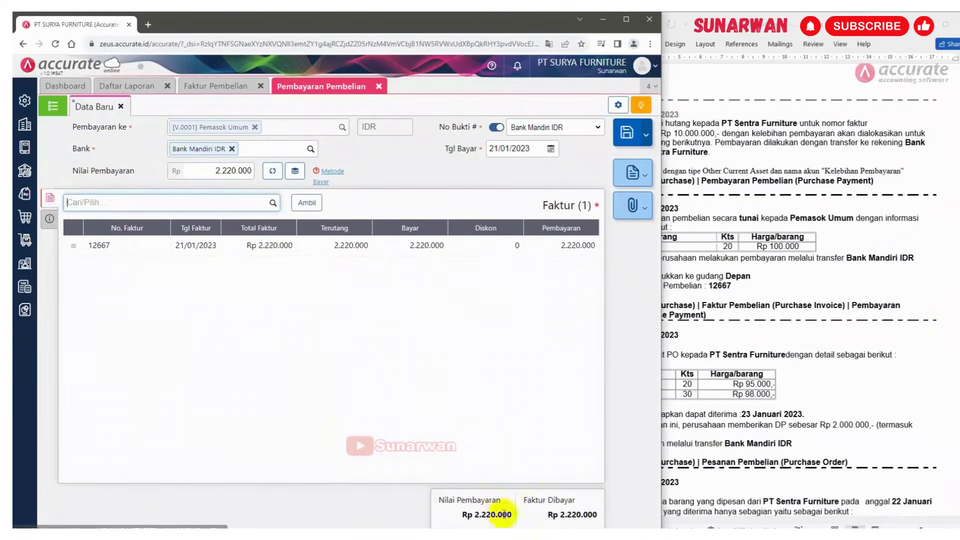
click(574, 310)
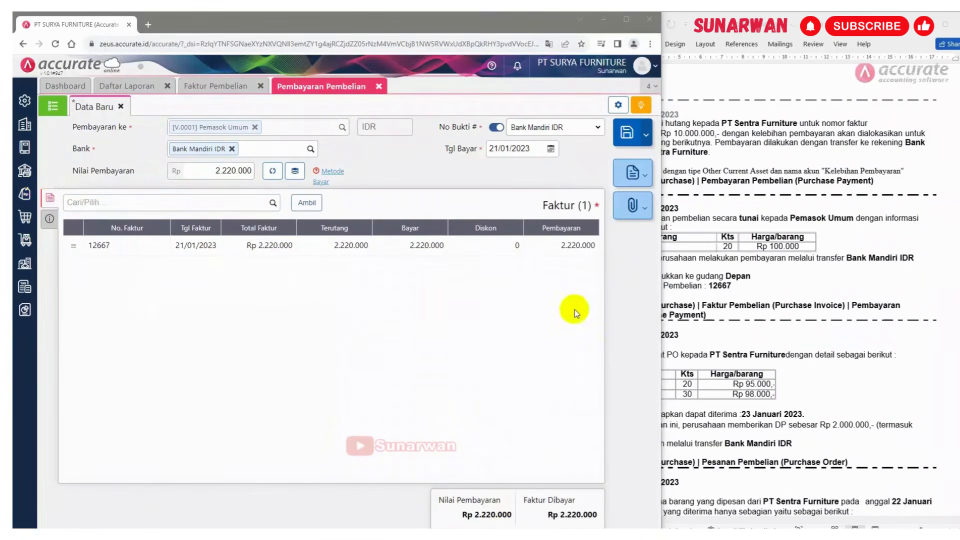
click(623, 132)
click(381, 87)
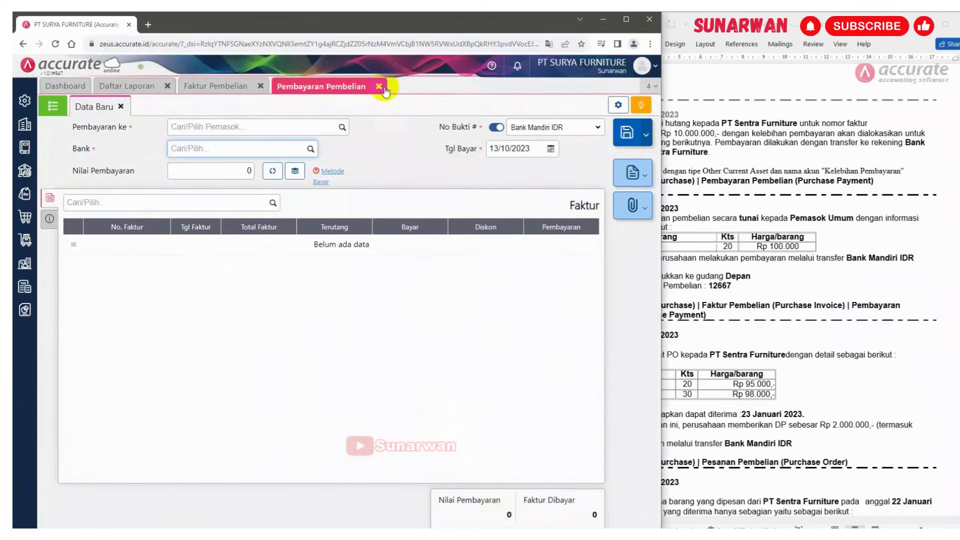
click(380, 88)
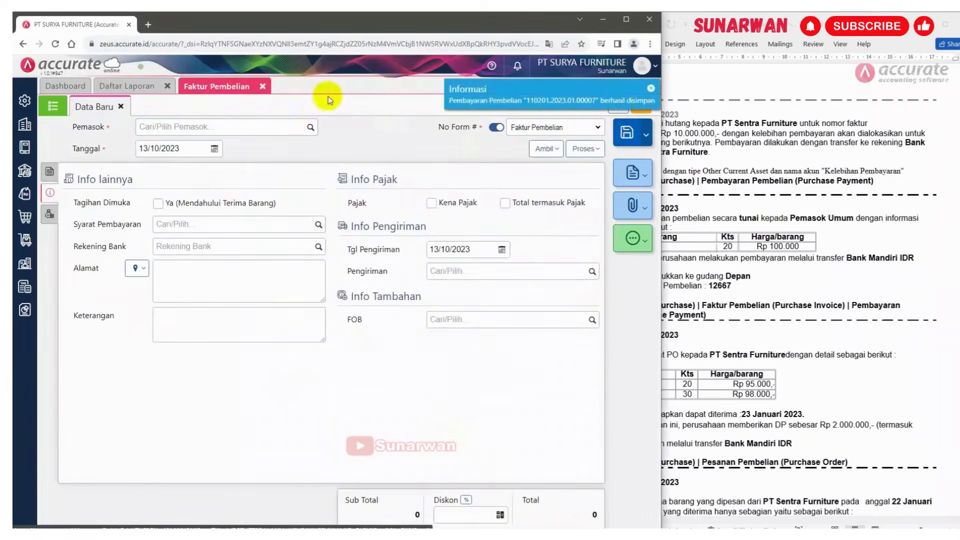
click(260, 87)
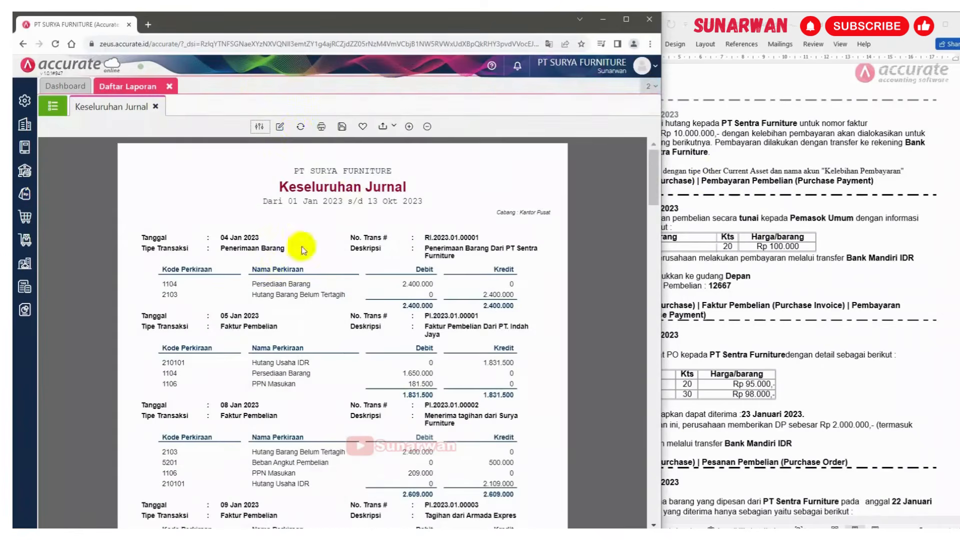
Refresh the overall journal report and review the new entries alongside the next case in the document
click(301, 127)
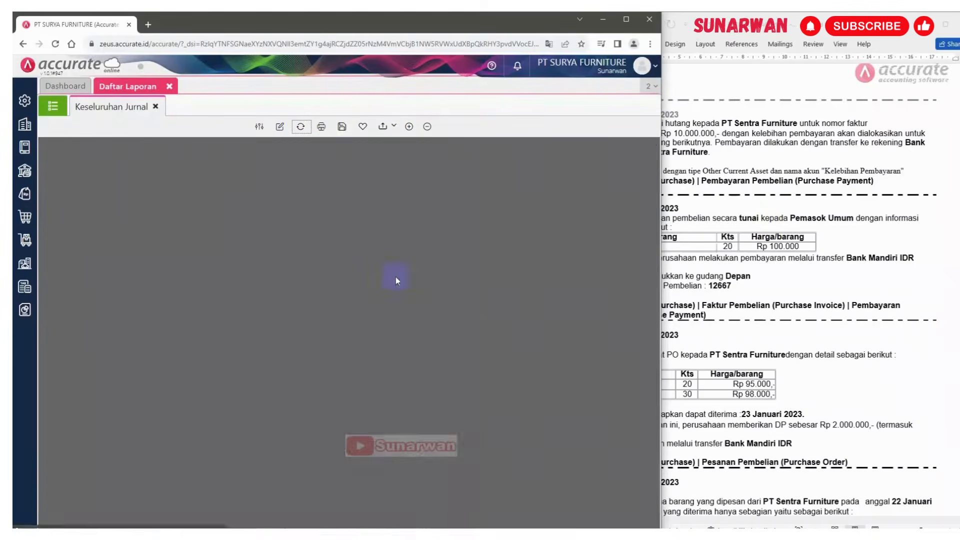
scroll(396, 280, down, 15)
scroll(398, 284, down, 15)
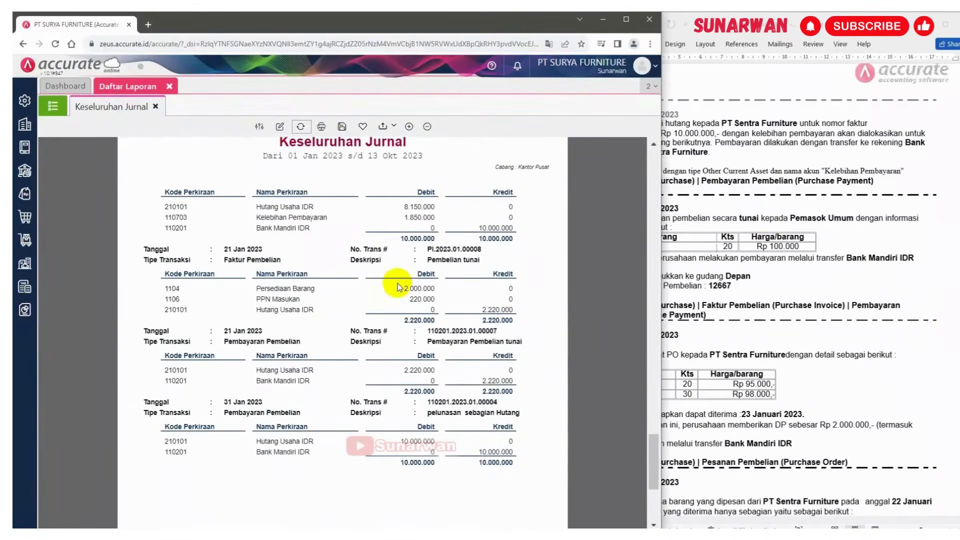
click(841, 277)
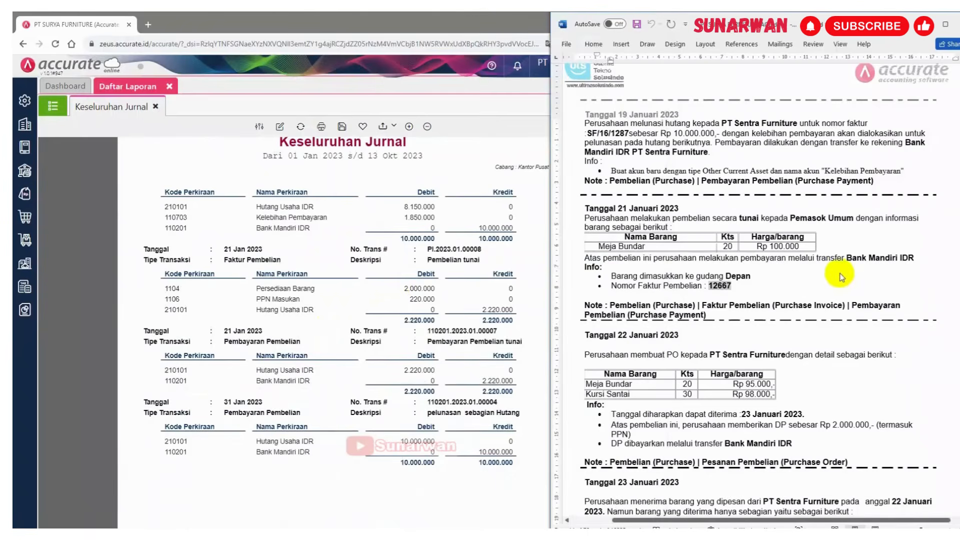
scroll(841, 276, down, 5)
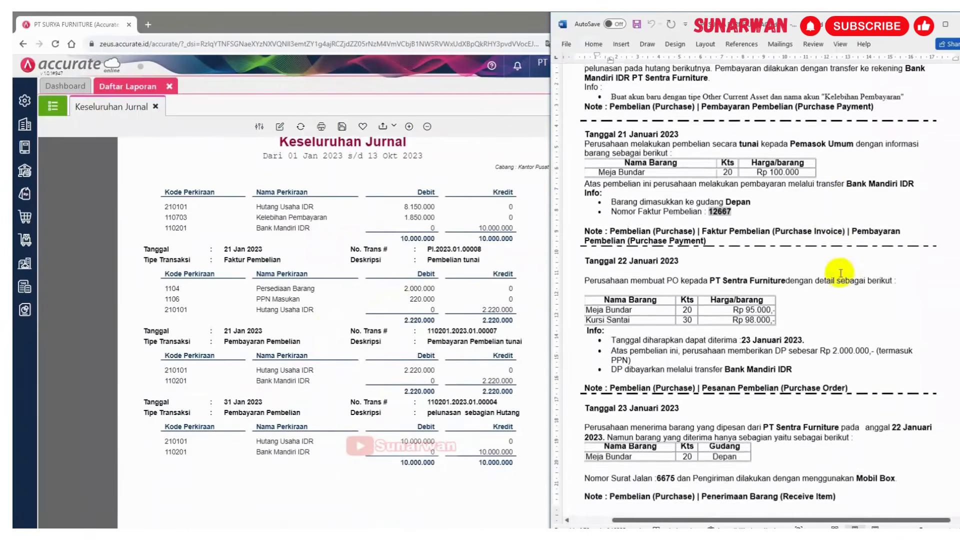
scroll(840, 274, down, 2)
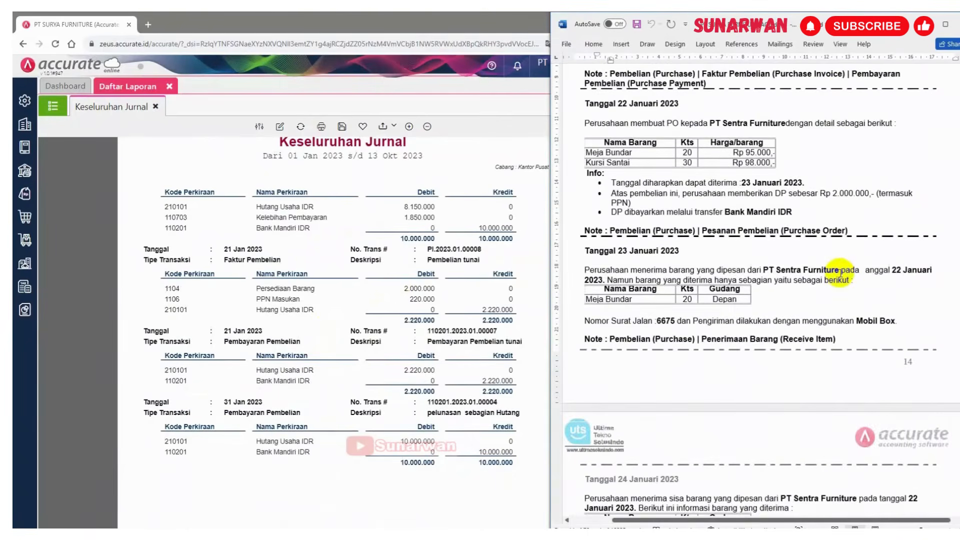
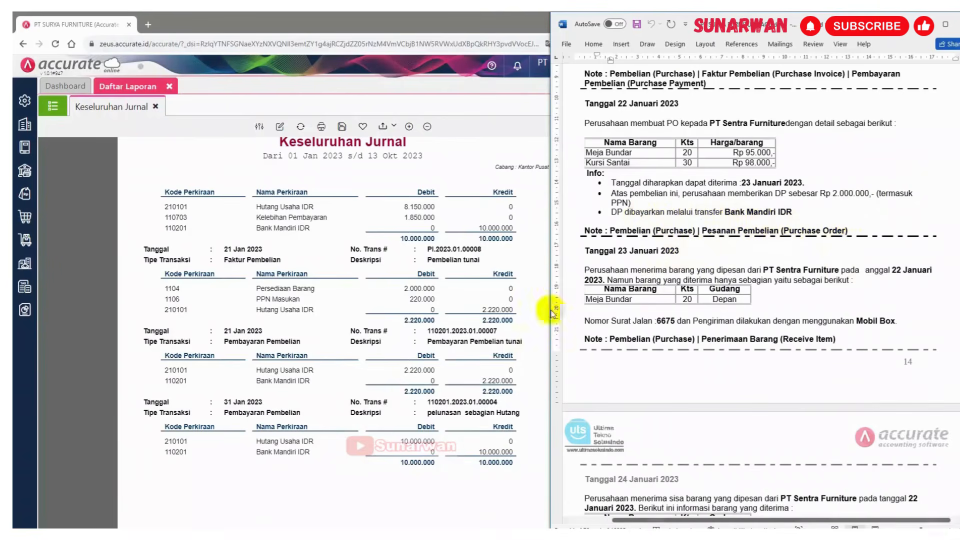
Open a new purchase order (Pesanan Pembelian) form from the purchasing module
click(25, 220)
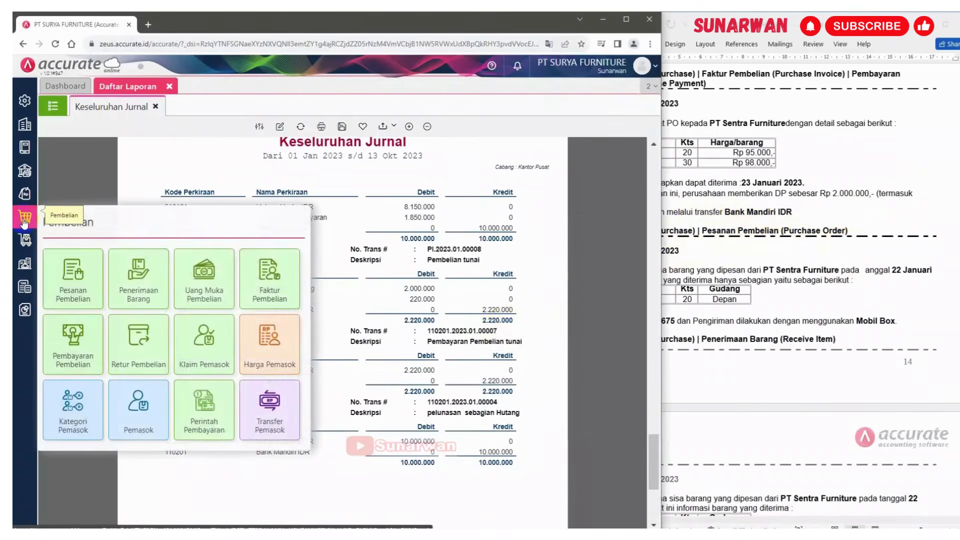
click(68, 283)
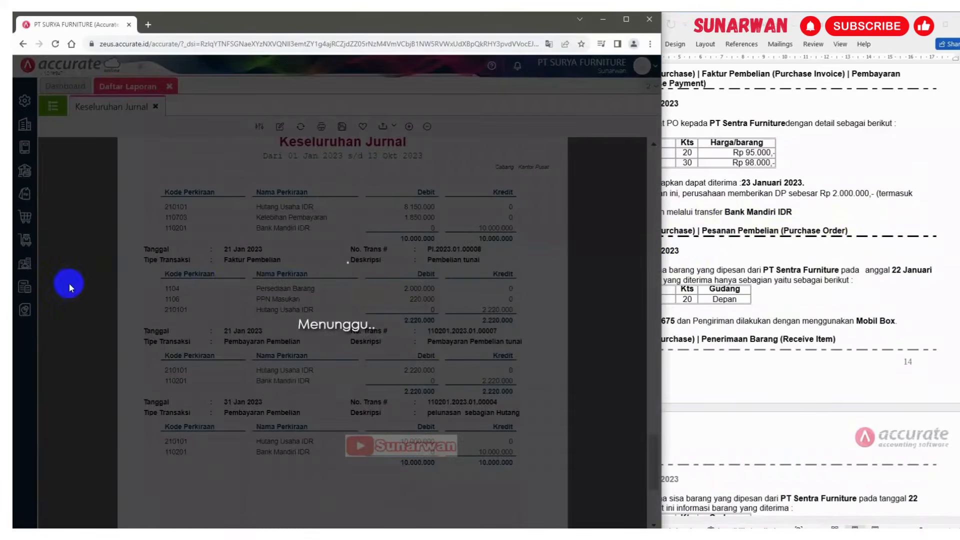
click(852, 267)
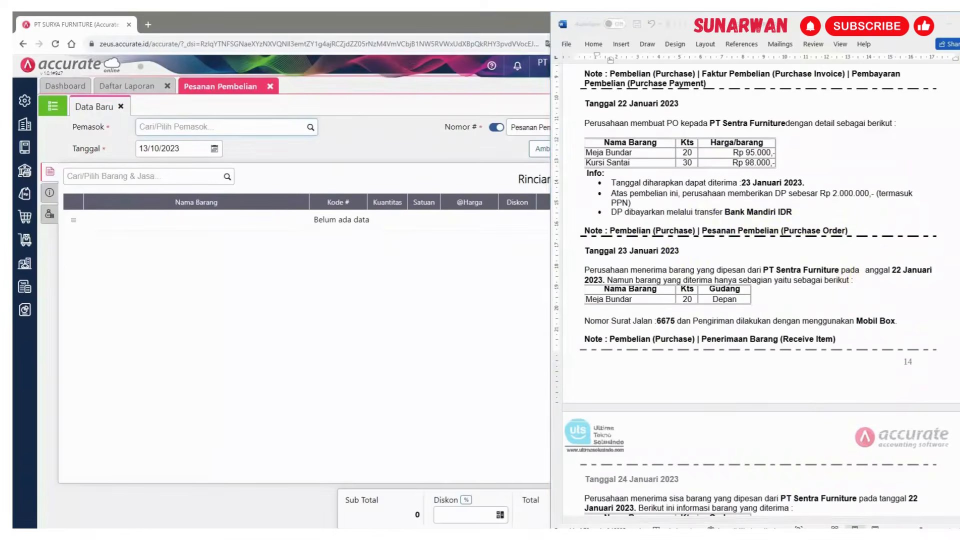
Search for and select PT Sentra Furniture as the supplier
click(256, 130)
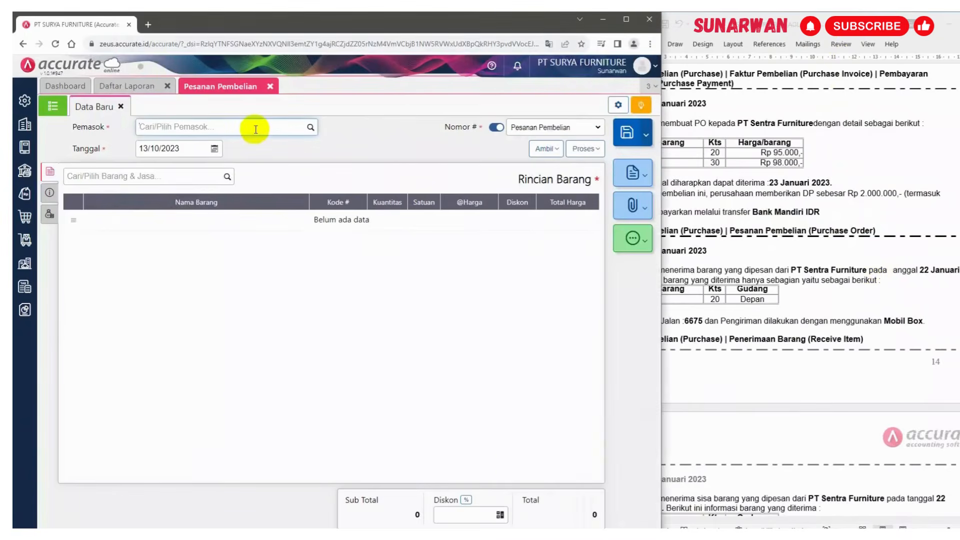
text(sentra)
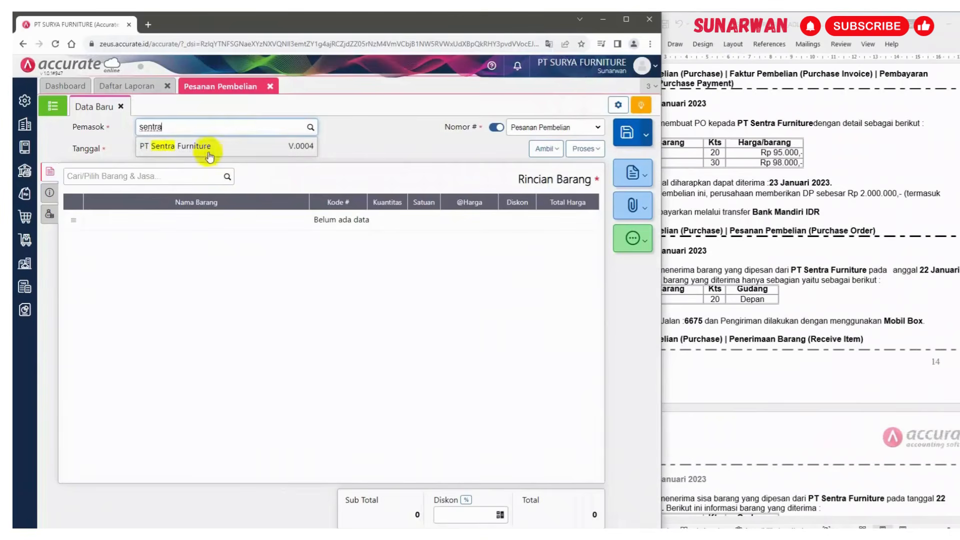
click(209, 146)
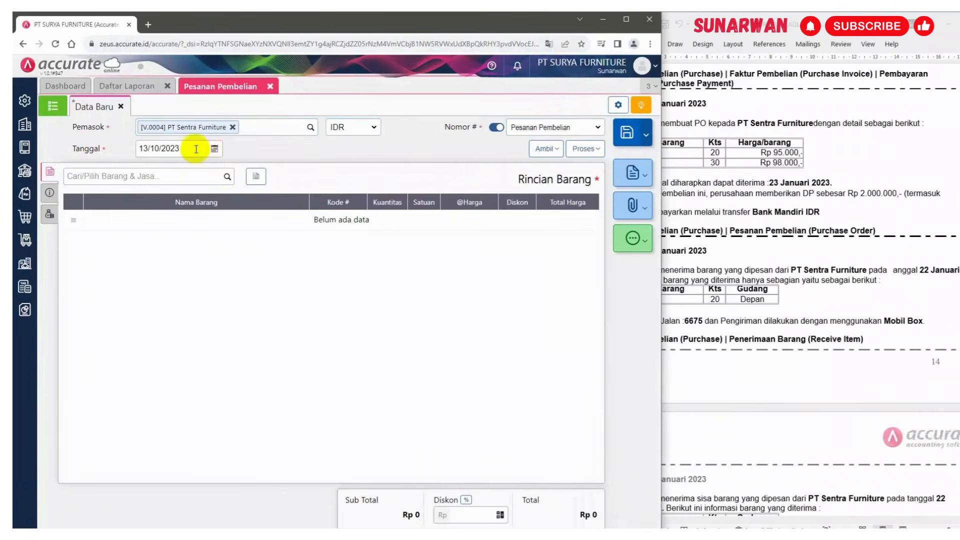
Set the order date to 22/01/2023
click(196, 149)
click(832, 173)
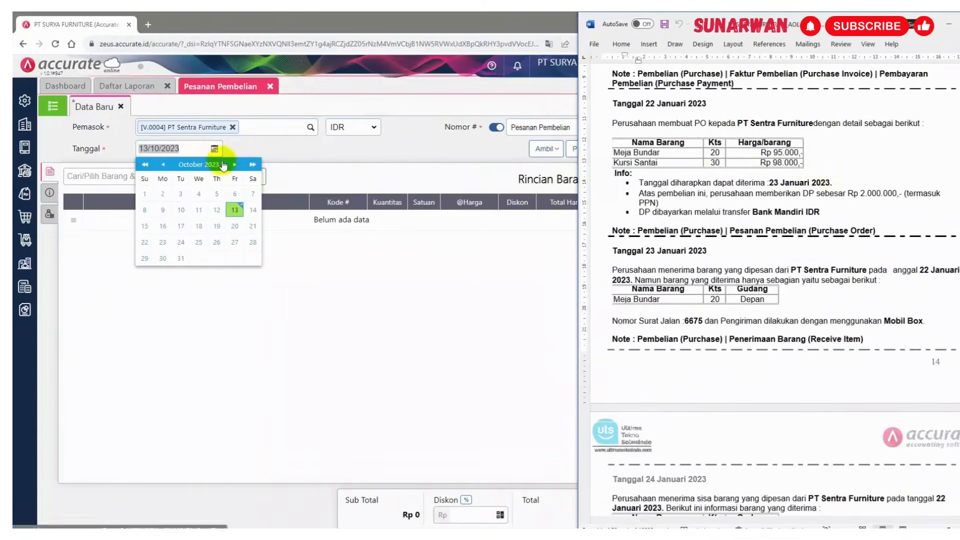
click(187, 153)
click(187, 150)
click(117, 150)
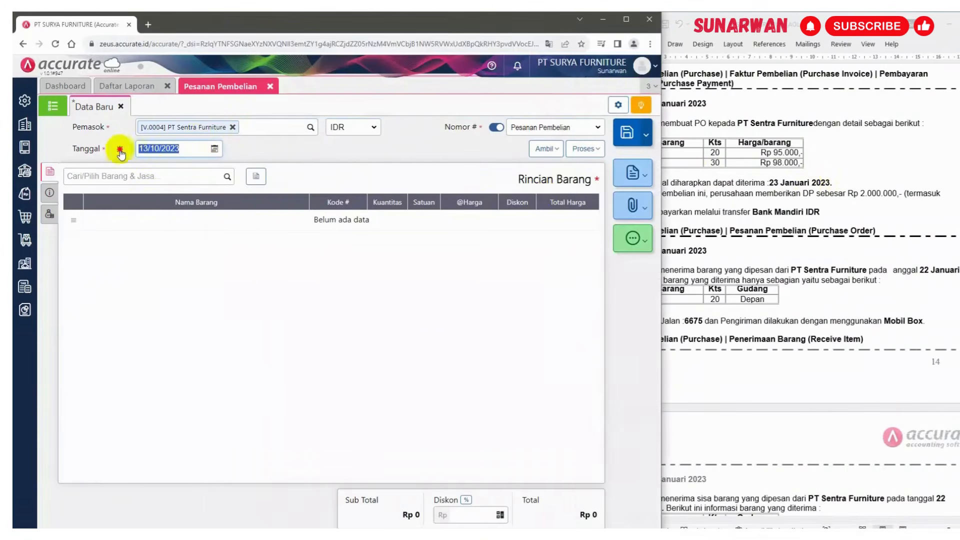
text(220)
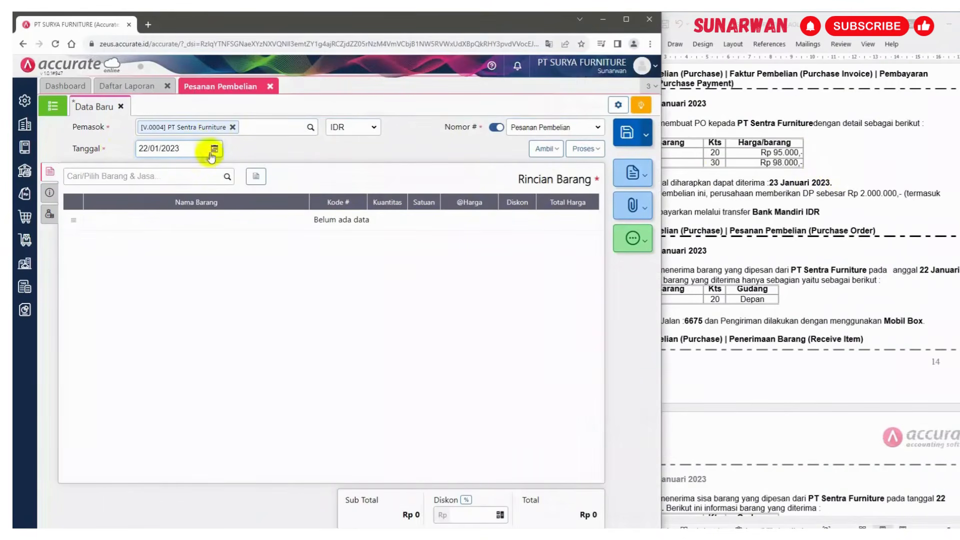
Search the item list for meja and add Meja Bundar to the order
click(724, 274)
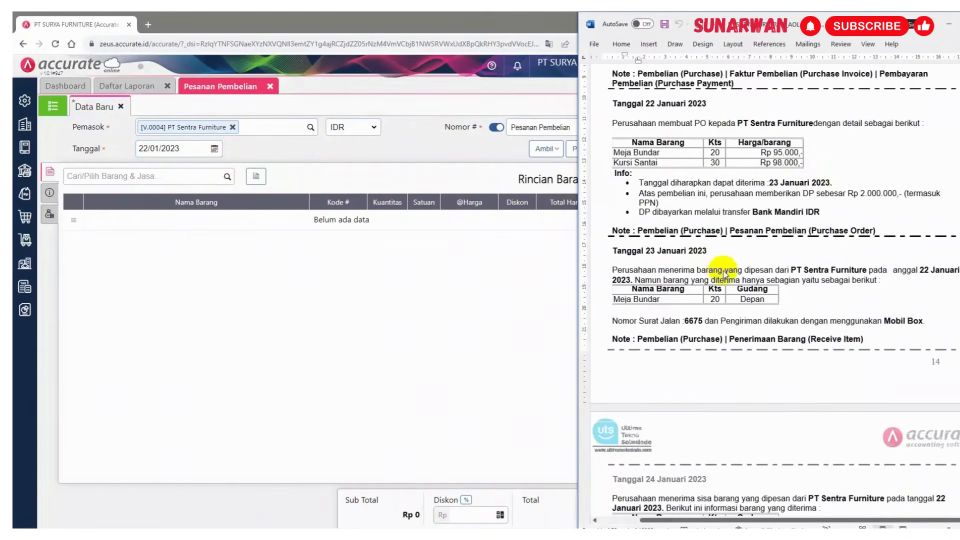
click(120, 173)
text(meja)
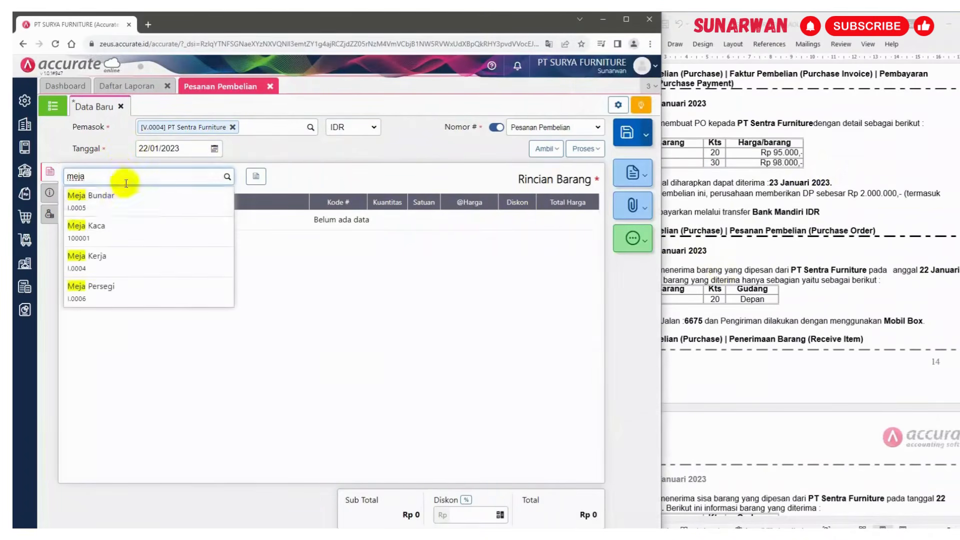
click(116, 205)
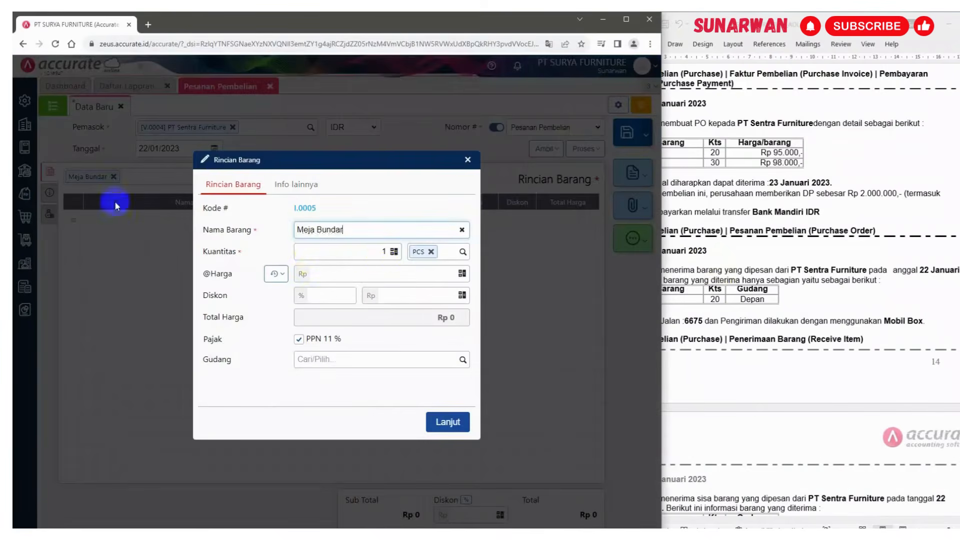
Set Meja Bundar's quantity to 20 and unit price to 95.000, then confirm the line
click(383, 251)
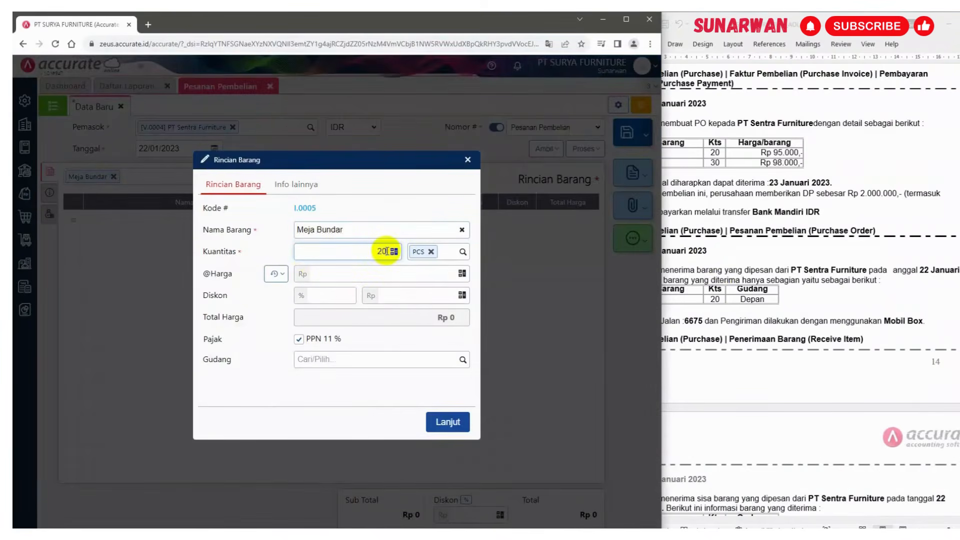
text(20)
click(430, 273)
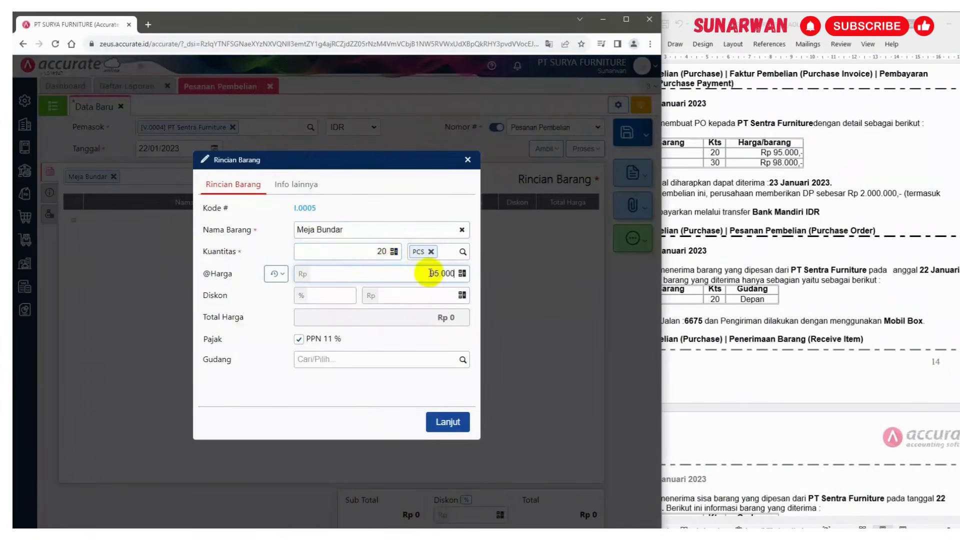
click(361, 314)
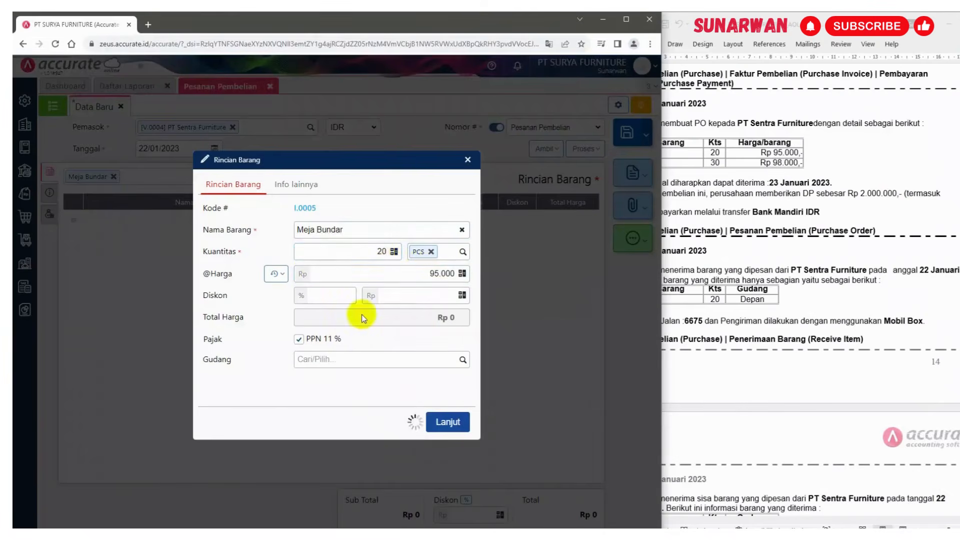
click(775, 182)
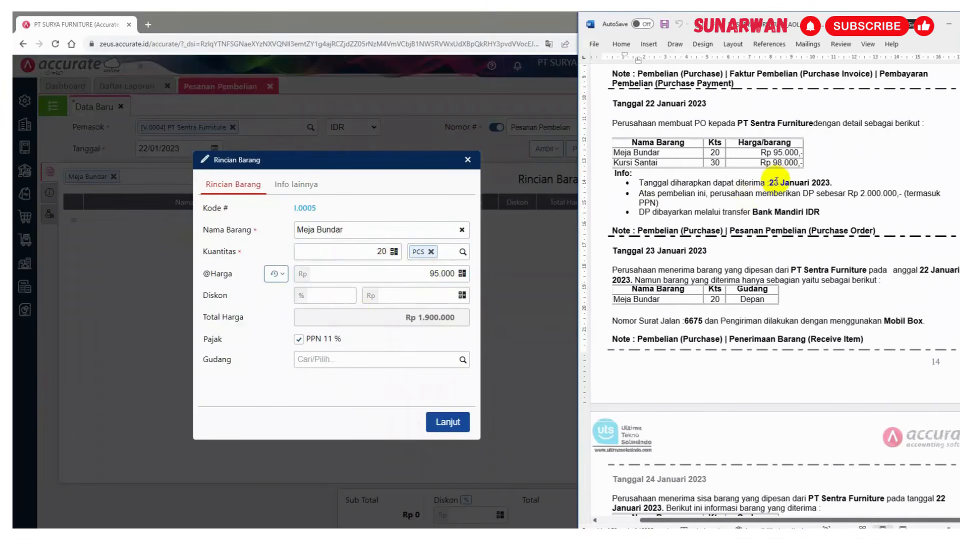
scroll(774, 182, up, 1)
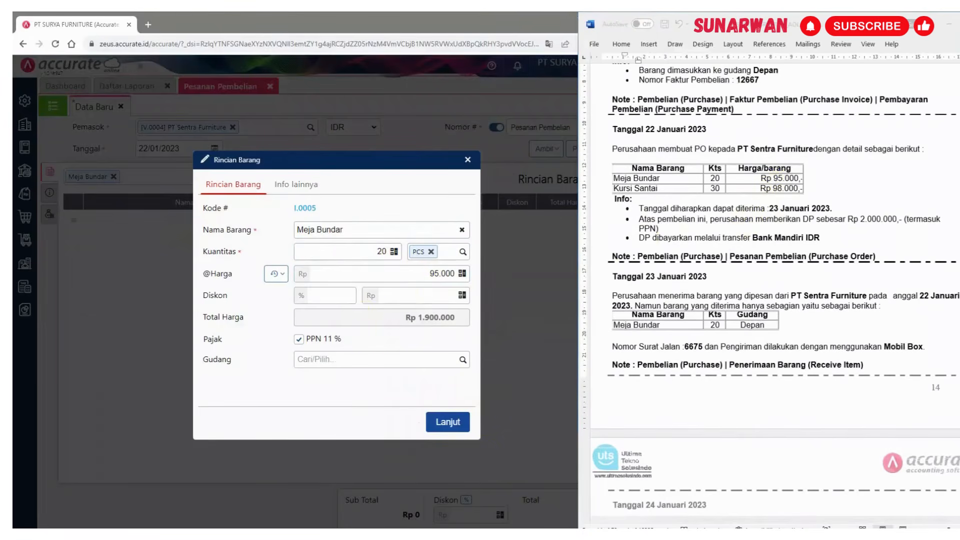
click(448, 424)
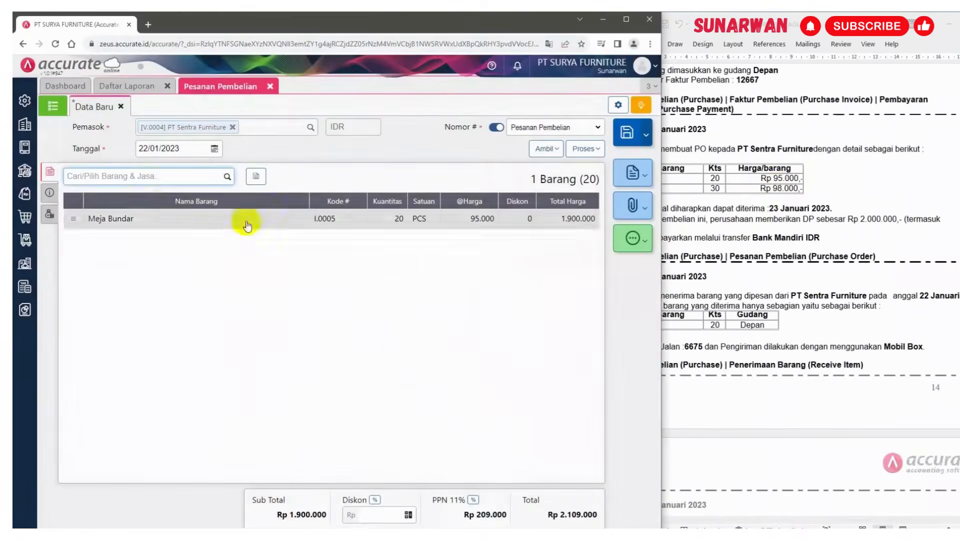
Search for Kursi Santai and add it to the order
click(710, 175)
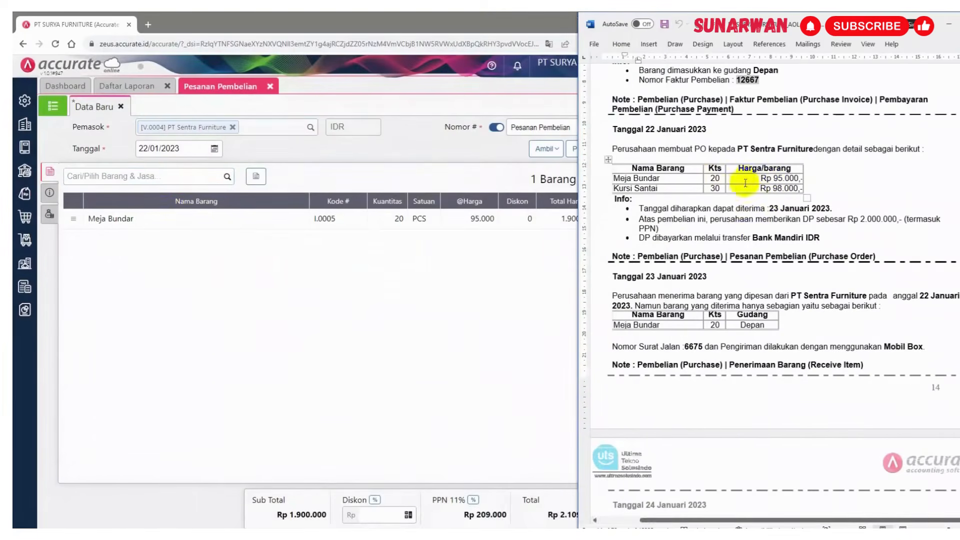
click(149, 176)
text(s)
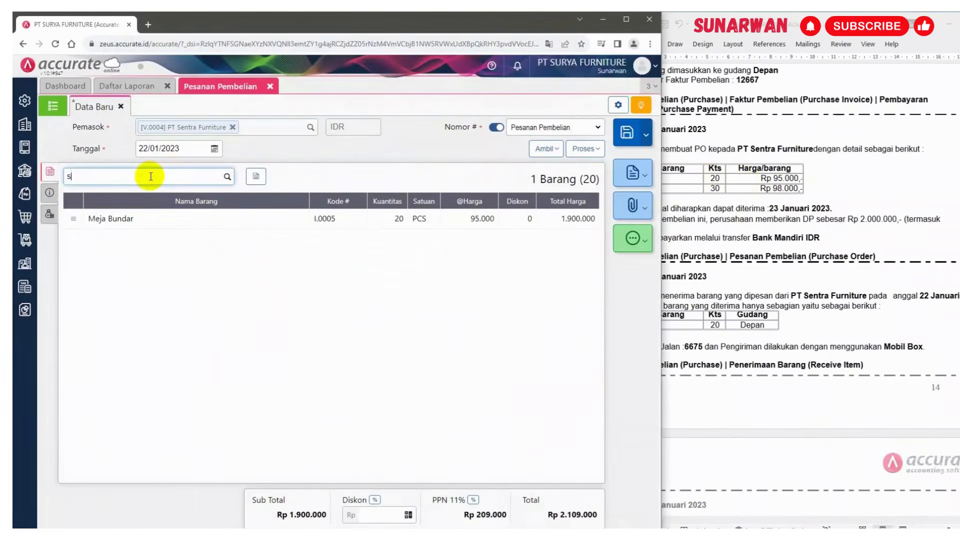
text(i Santai)
click(151, 201)
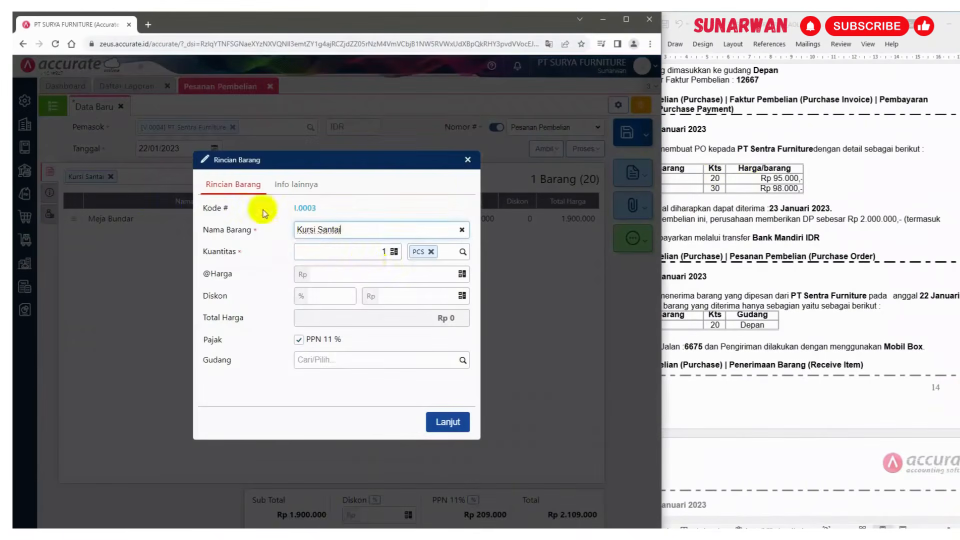
Set Kursi Santai's quantity to 30 and unit price to 98.000, then confirm the line
click(393, 254)
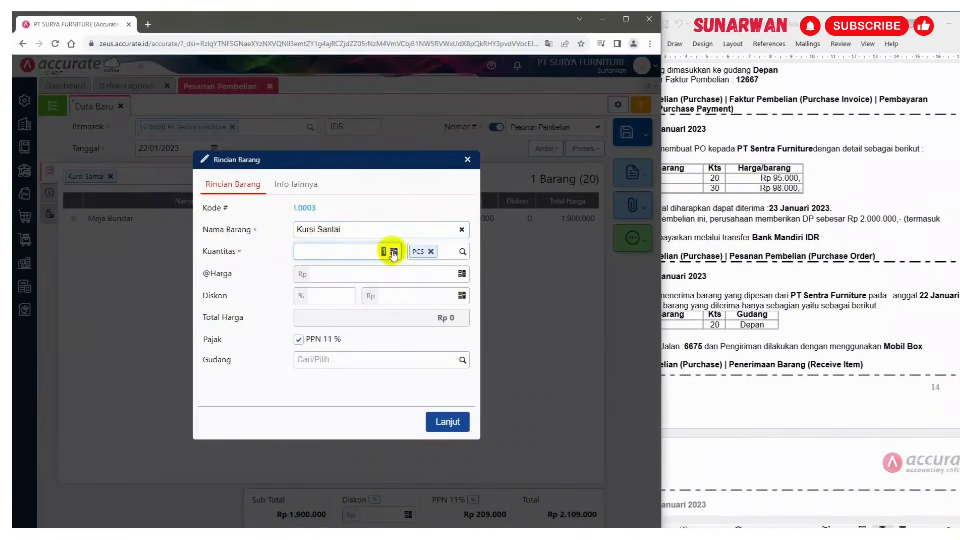
click(435, 275)
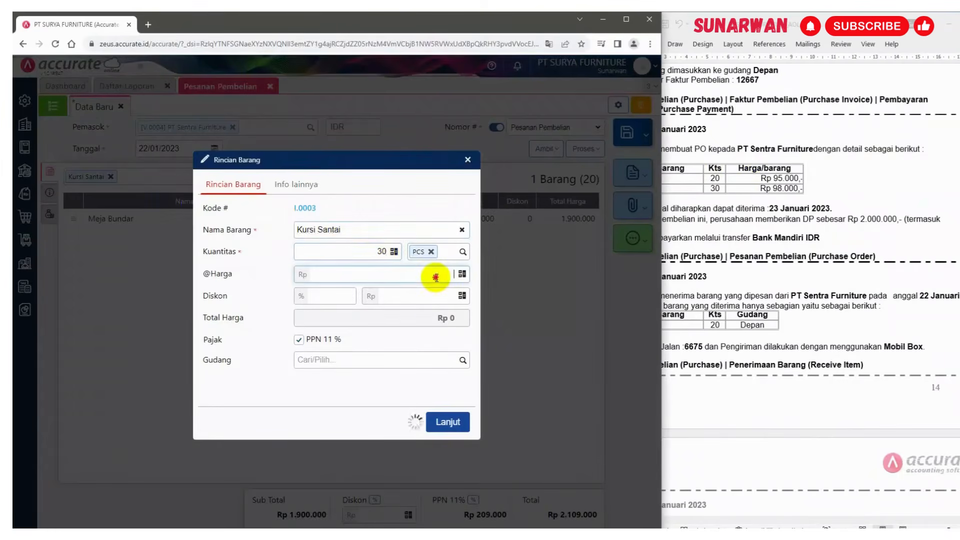
text(98.000)
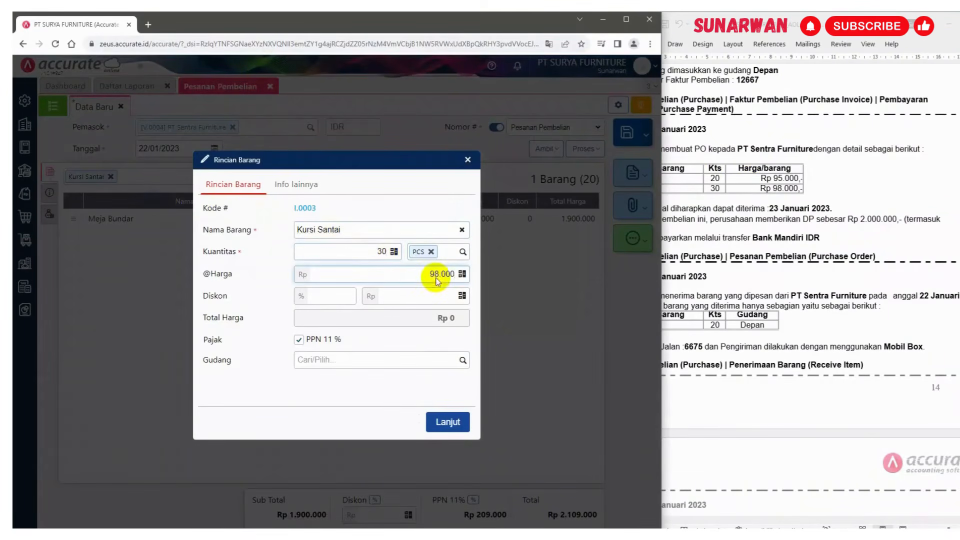
click(374, 319)
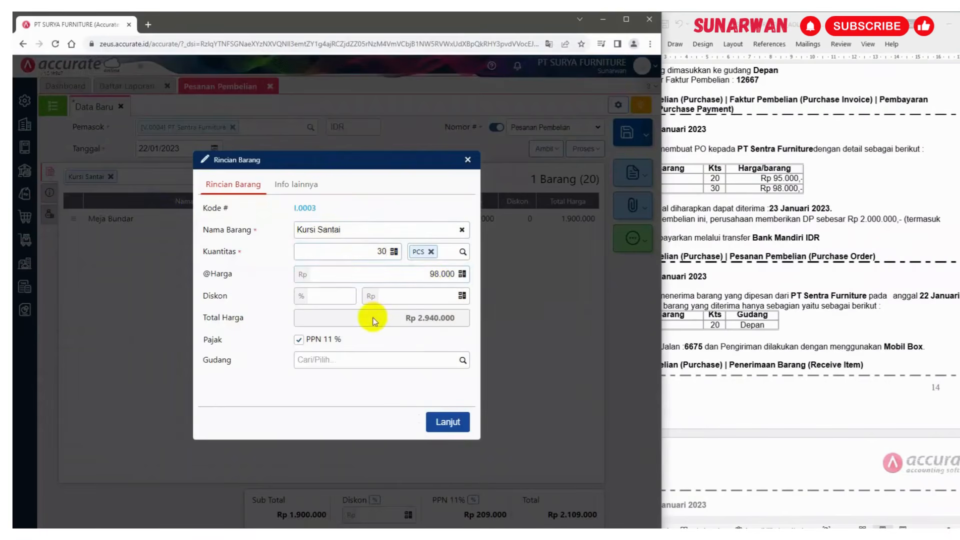
click(437, 426)
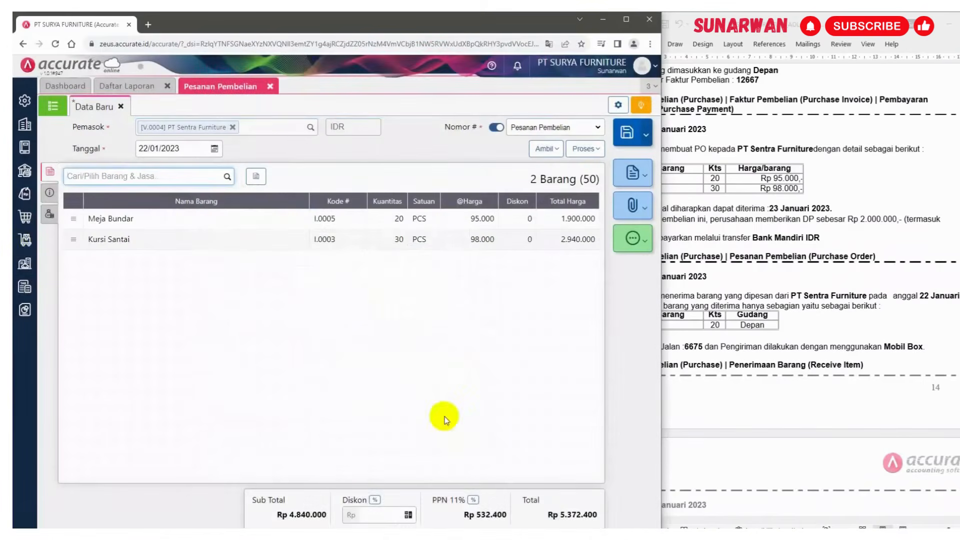
In the additional info section, set the shipping date to 23/01/2023
click(742, 227)
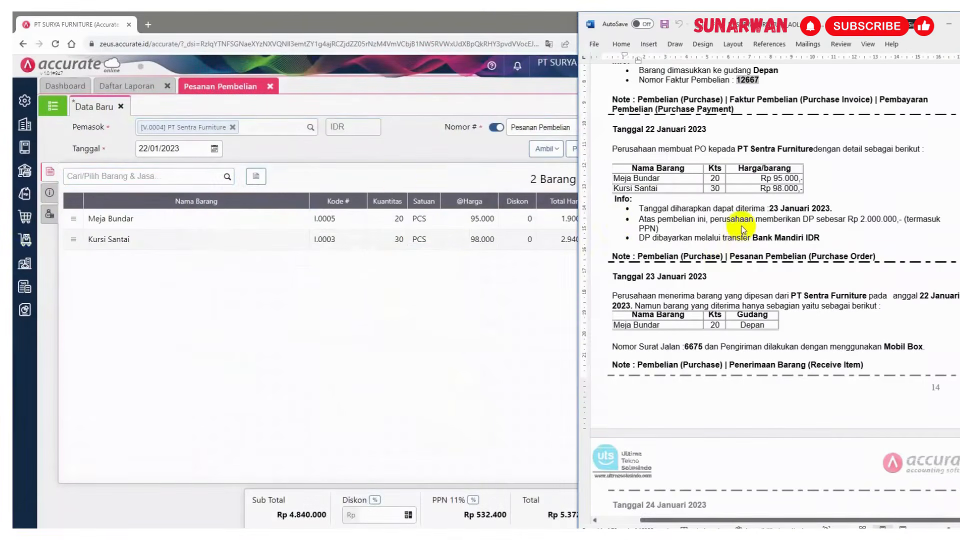
click(49, 194)
click(680, 195)
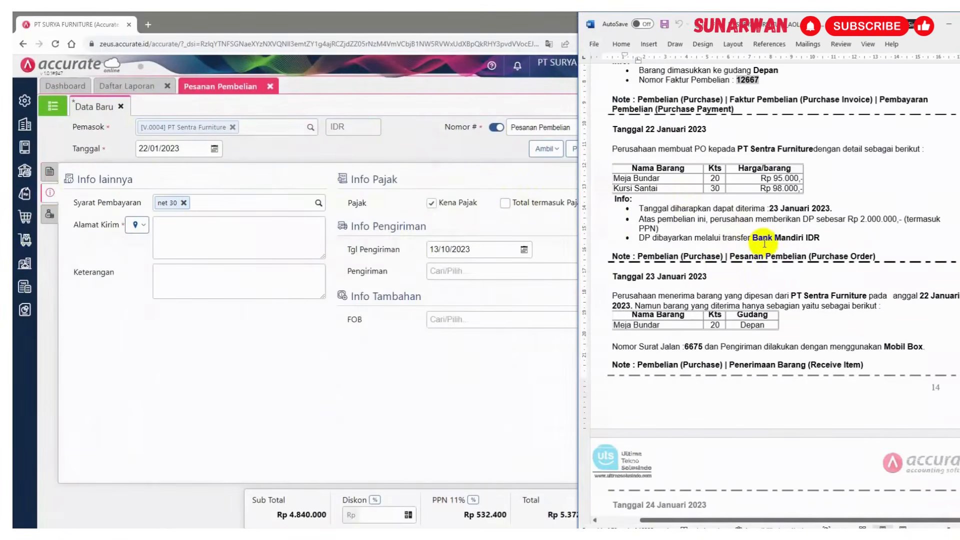
click(492, 249)
text(23)
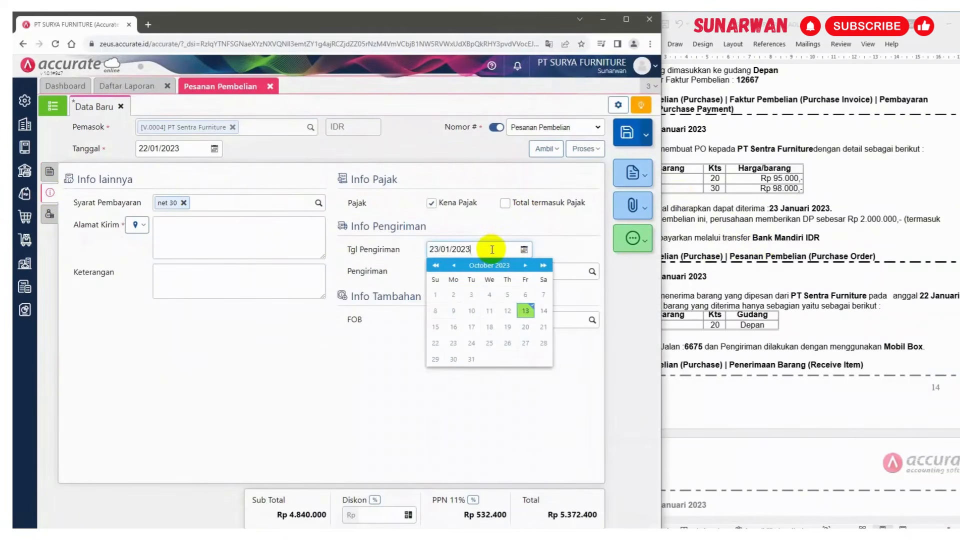
Fill in the shipping address from the supplier's saved address
click(135, 224)
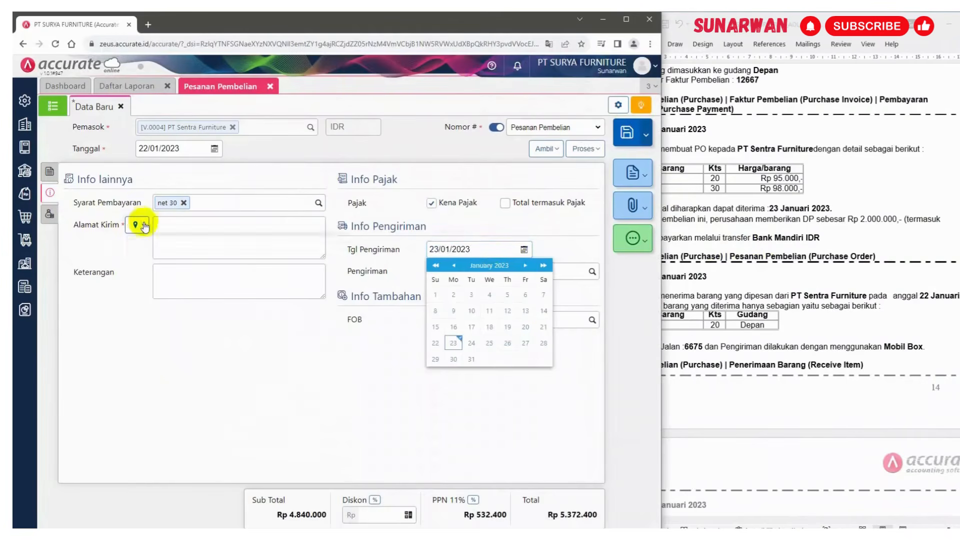
click(159, 242)
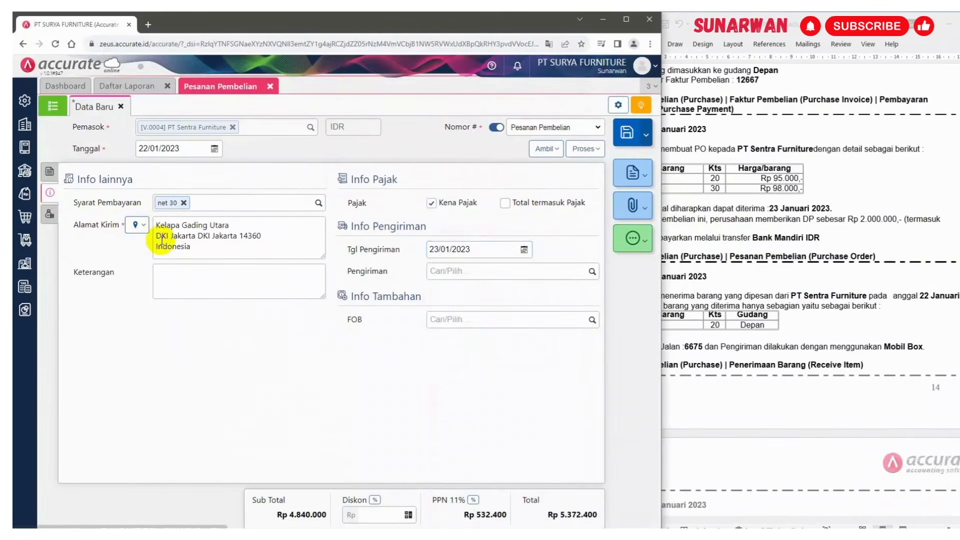
click(796, 239)
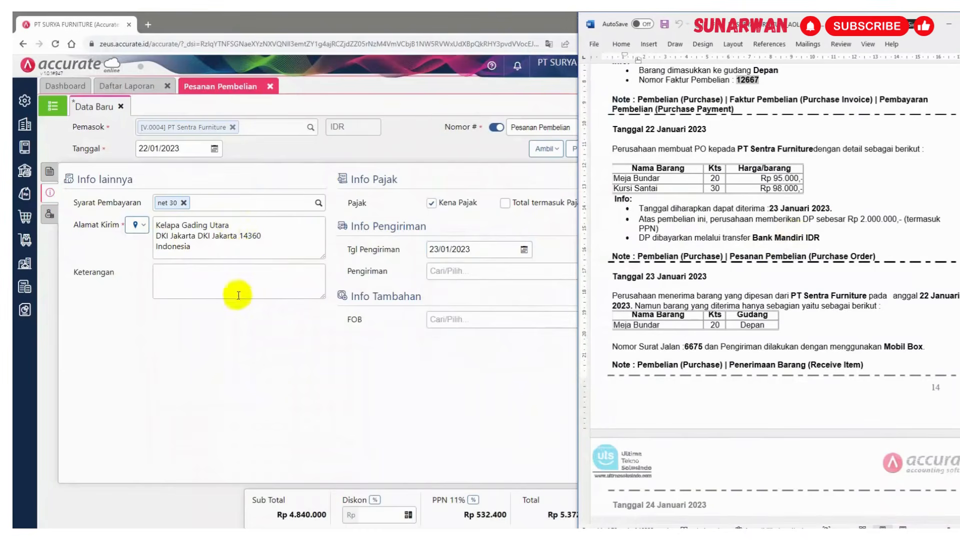
Enter the note "Pesanan Pembelian dengan uang muka" in the description field
click(220, 278)
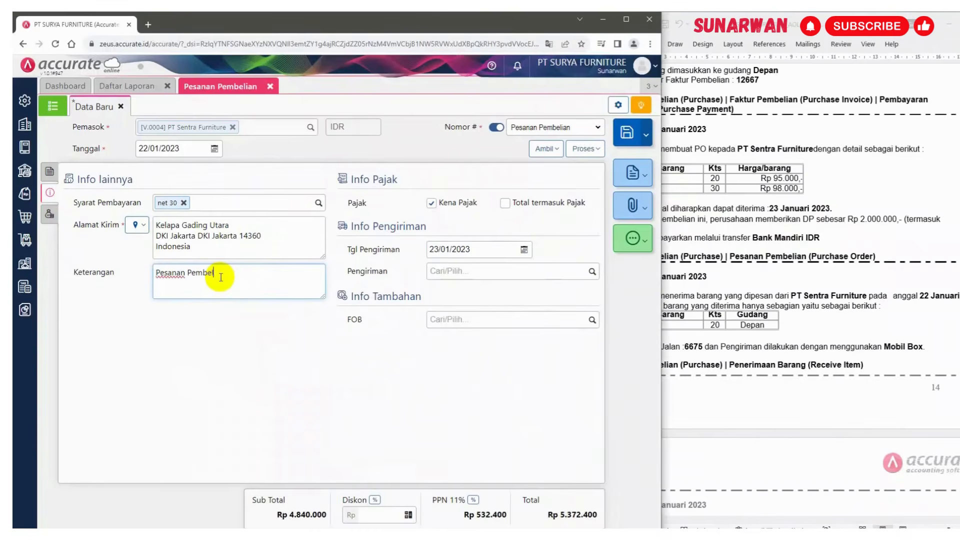
text(Pesanan Pembelian de)
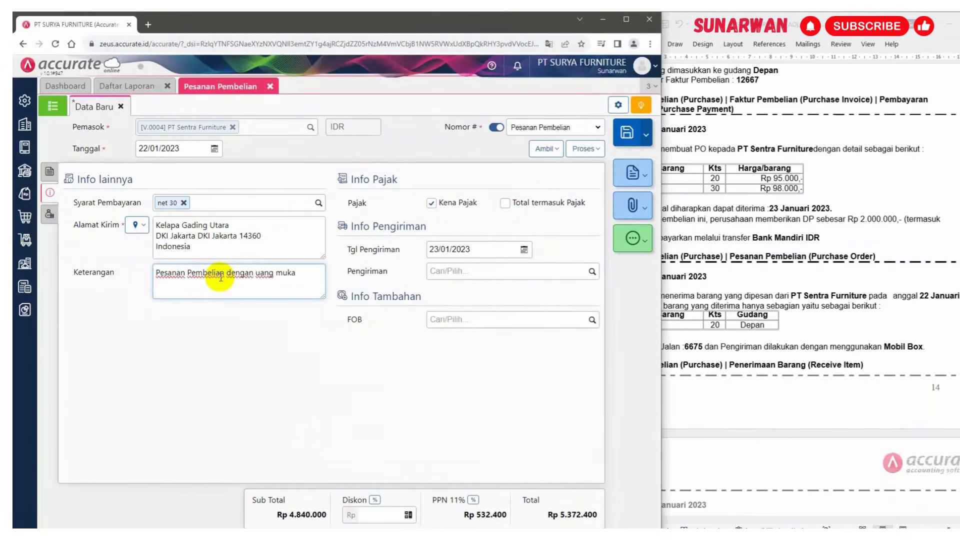
text(ngan uang muka)
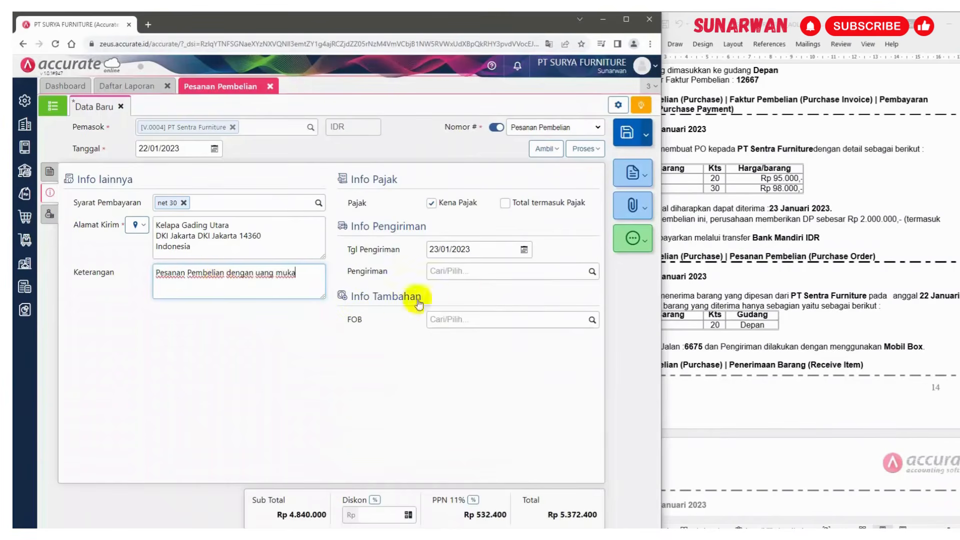
Highlight the down payment amount line in the reference document
click(753, 257)
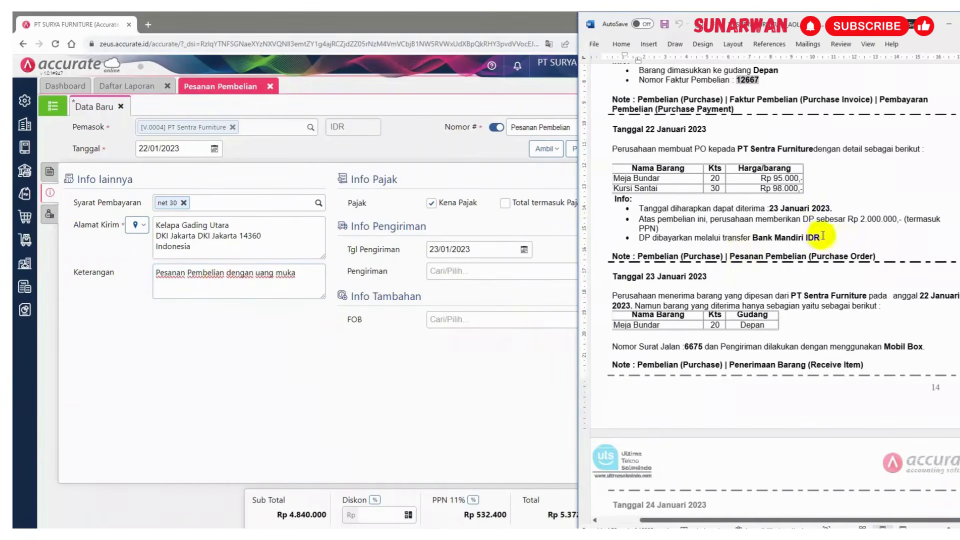
click(863, 220)
drag(864, 220, 661, 229)
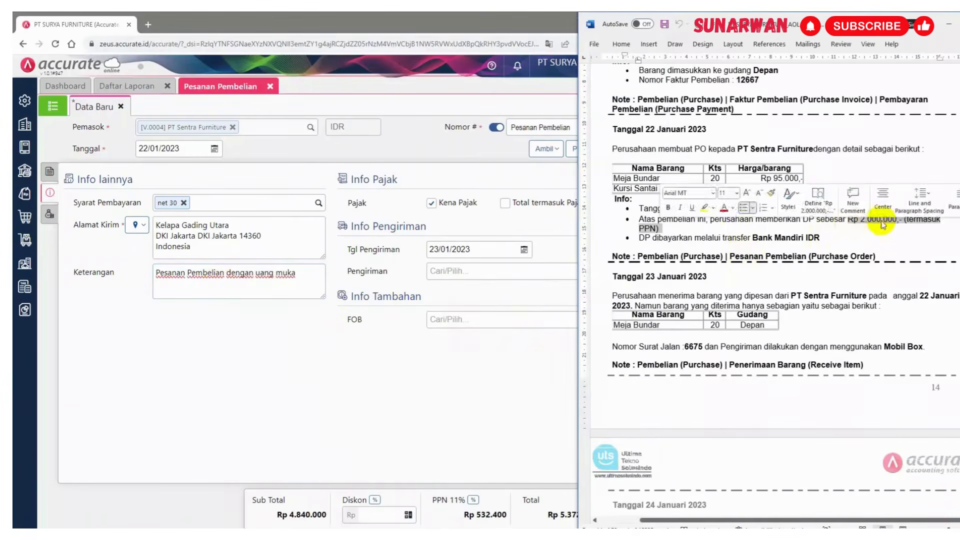
click(710, 209)
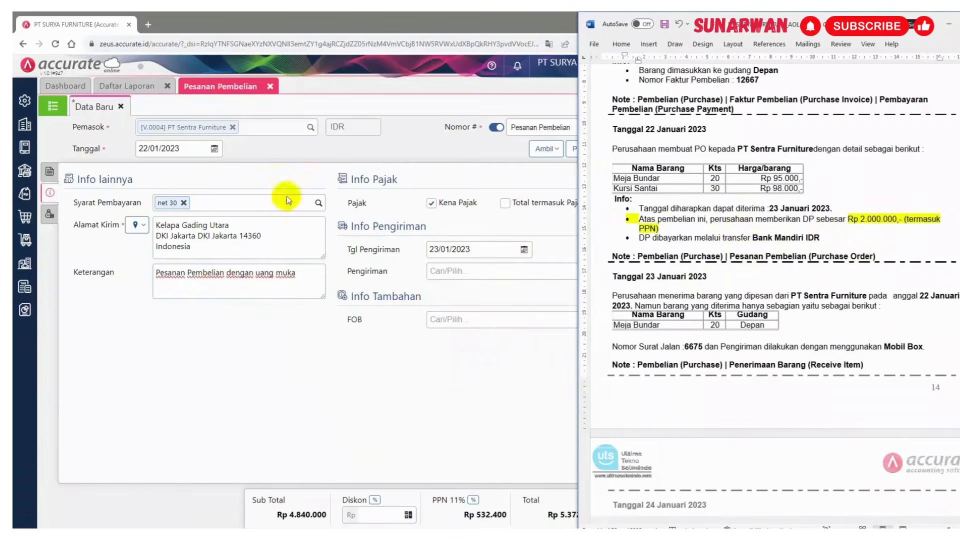
Process the purchase order into a down payment (Uang Muka)
click(50, 172)
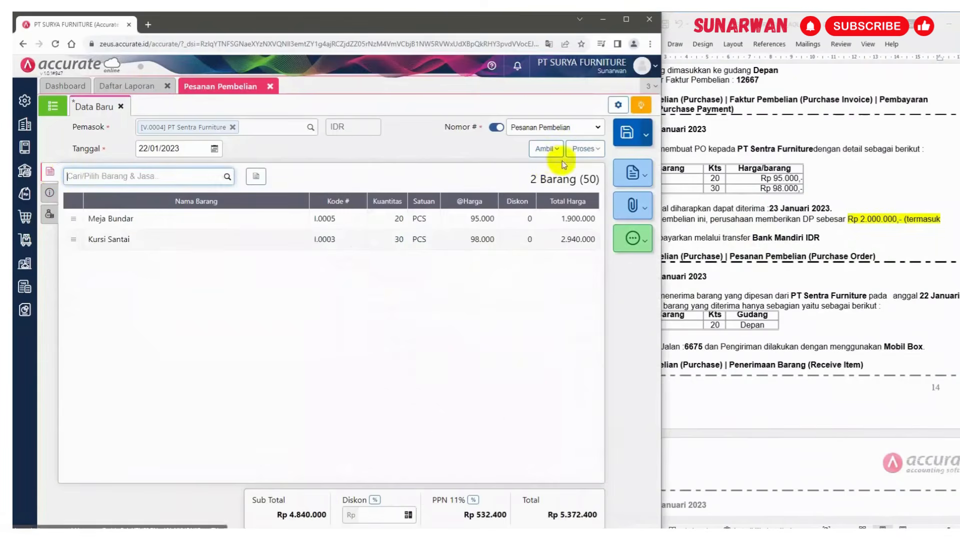
click(598, 150)
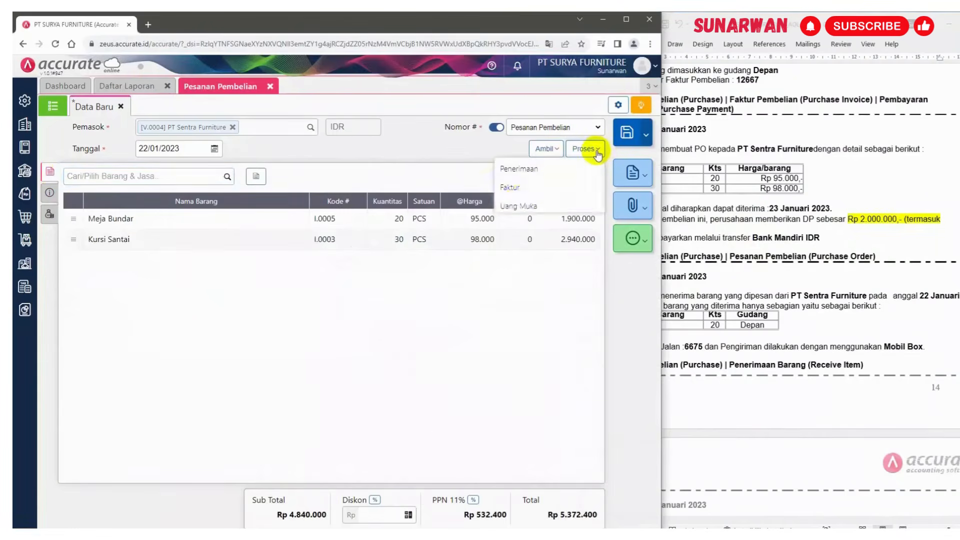
click(512, 207)
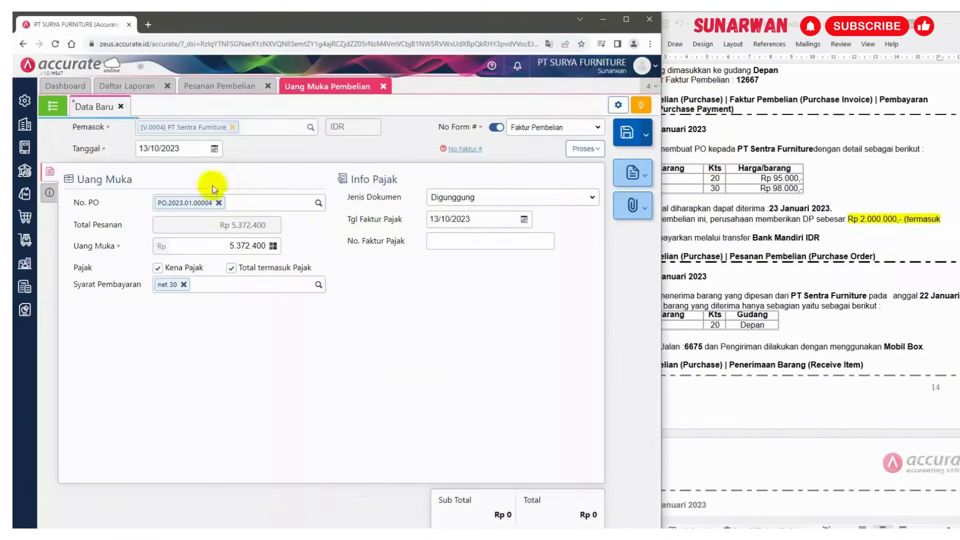
Set the down payment date to 22/01/2023
click(183, 146)
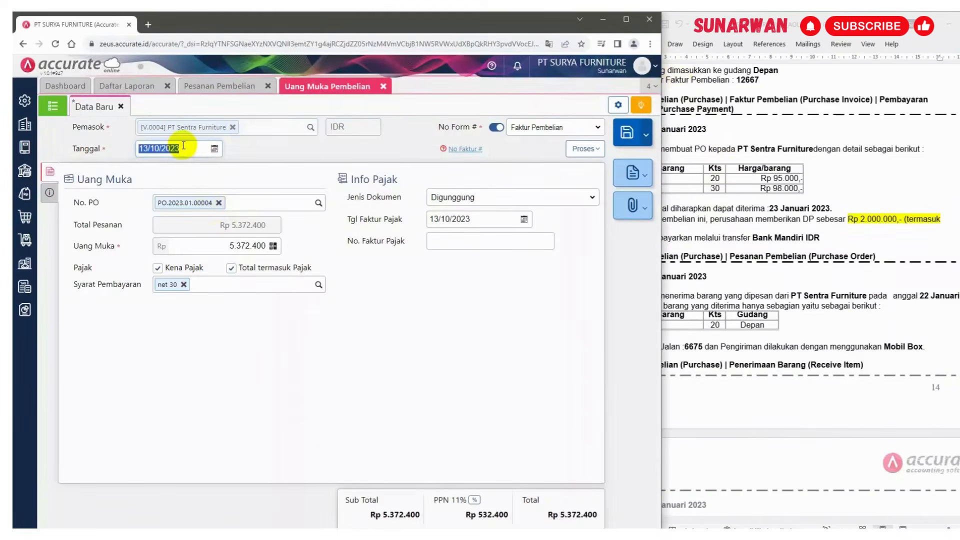
key(alt+Tab)
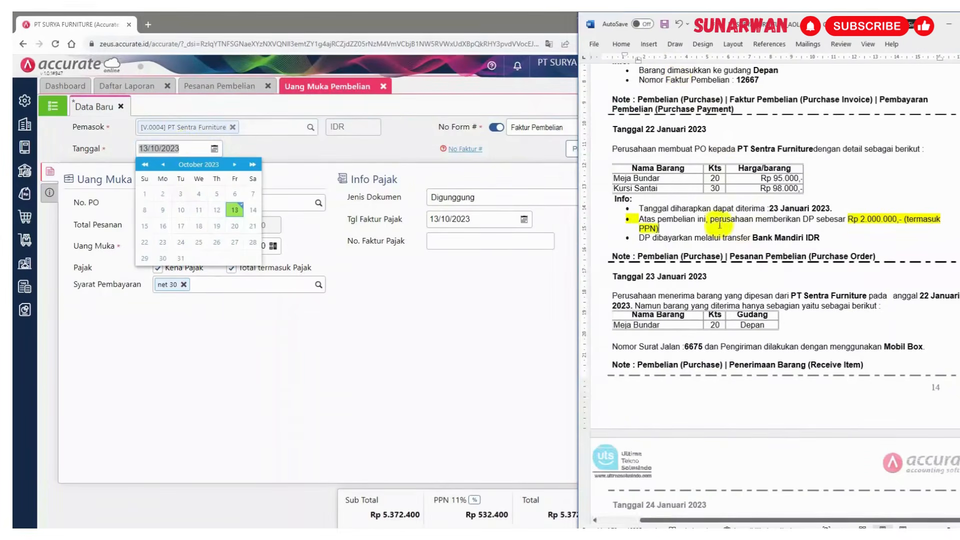
key(alt+Tab)
click(187, 148)
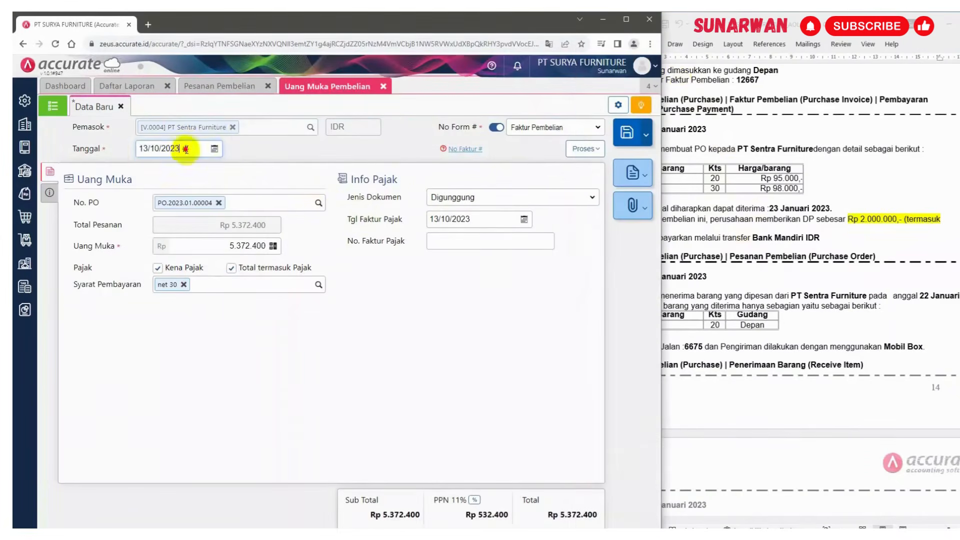
drag(186, 150, 113, 161)
text(22/01/2023)
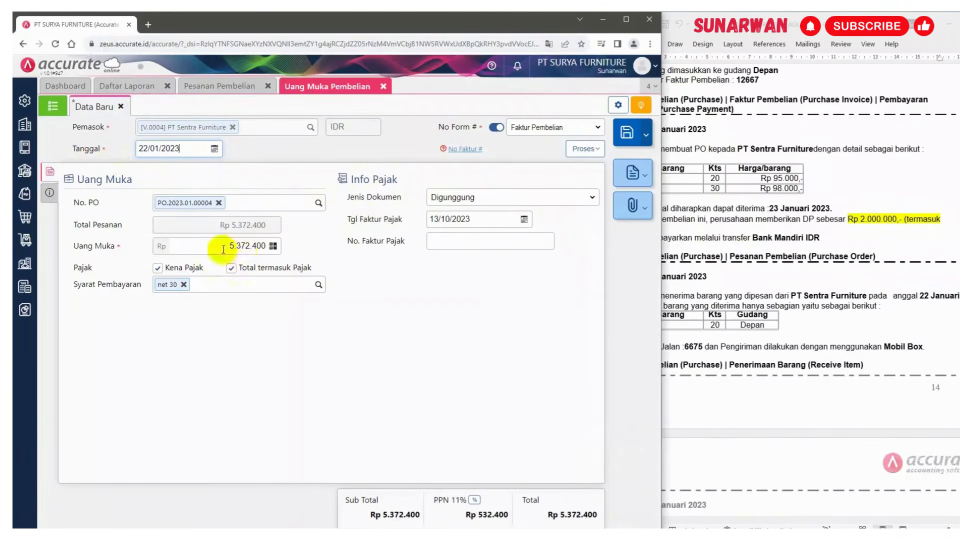
Set the down payment amount to 2.000.000
drag(223, 249, 288, 246)
text(2.000)
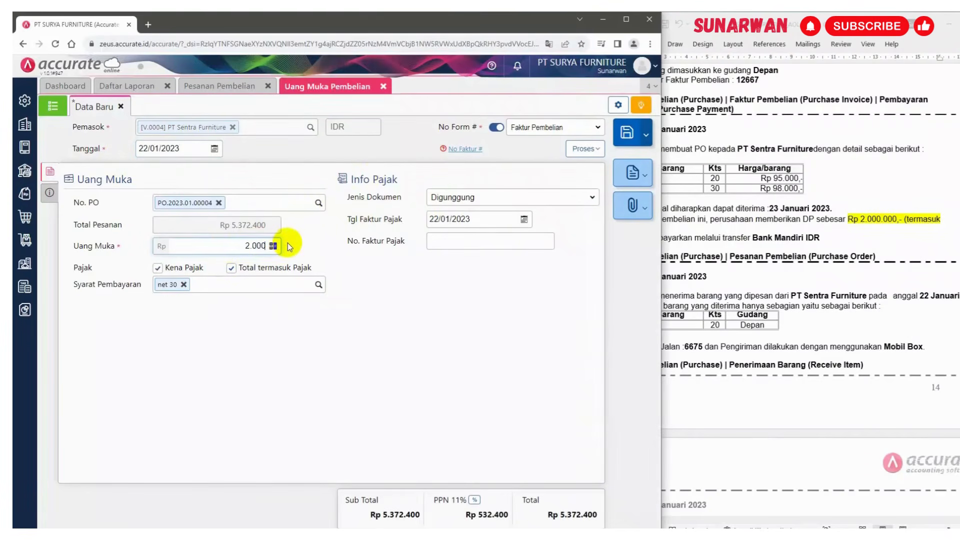
text(.000)
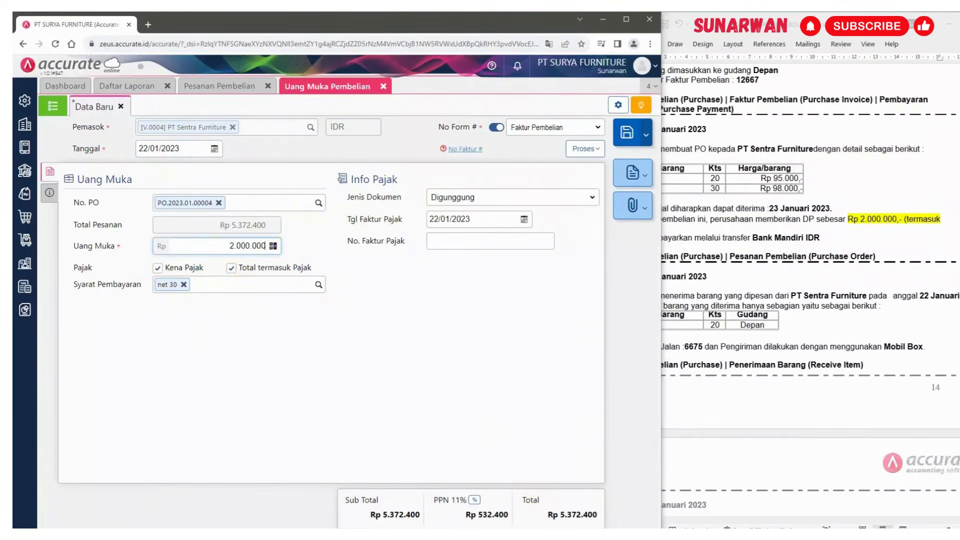
click(442, 340)
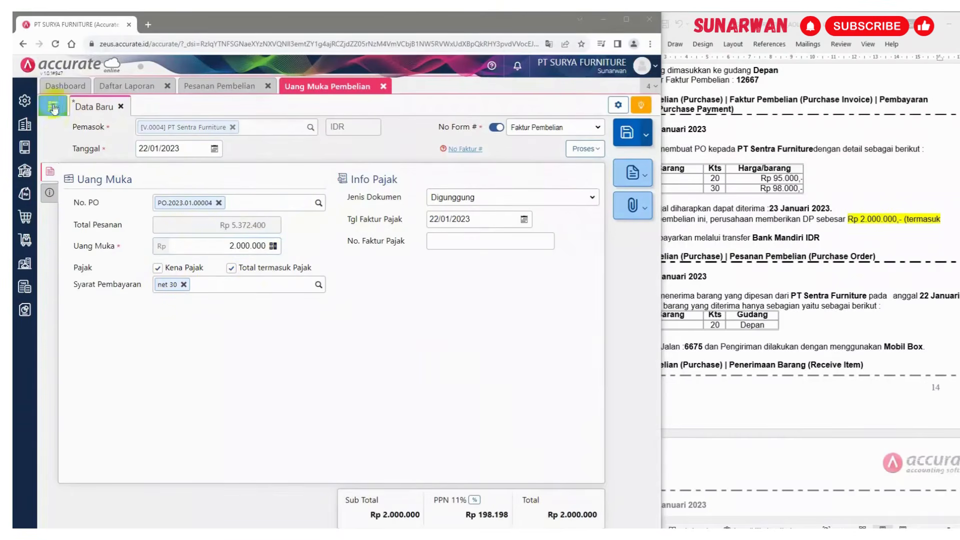
Review the down payment's other-info section and the reference document's order details
click(48, 194)
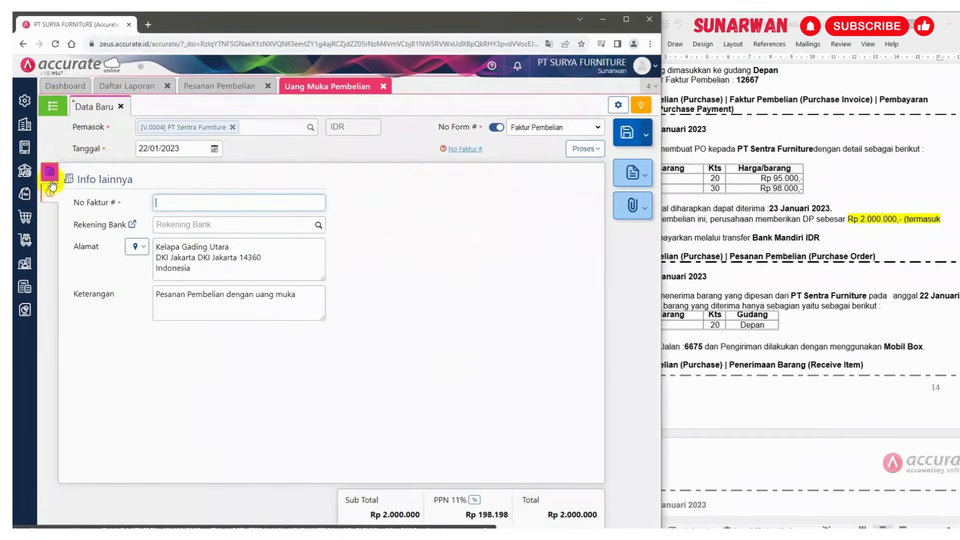
click(51, 172)
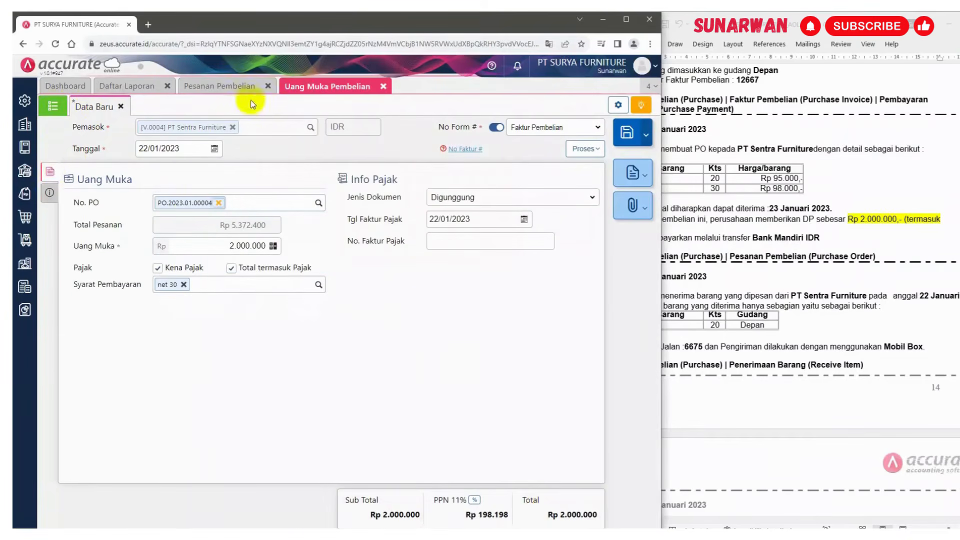
scroll(739, 275, down, 3)
click(780, 257)
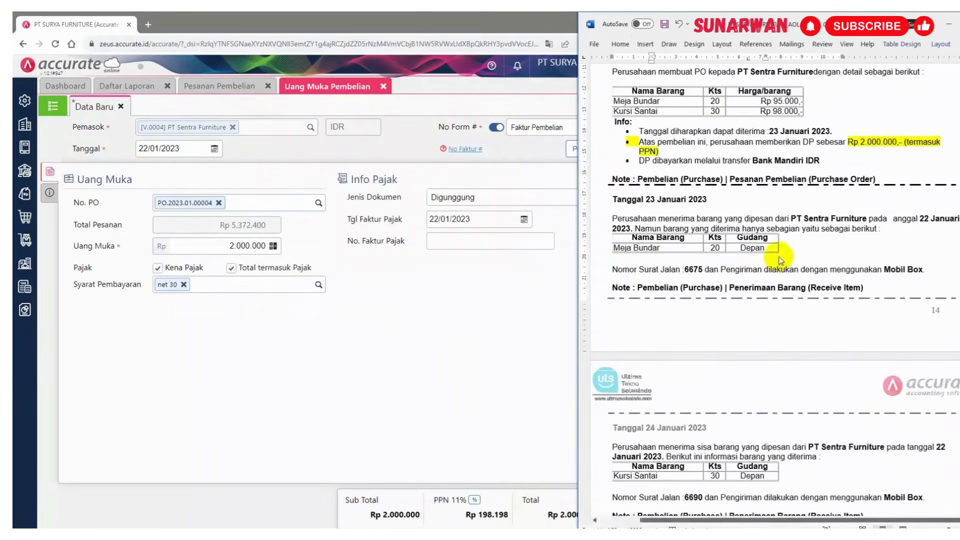
click(49, 193)
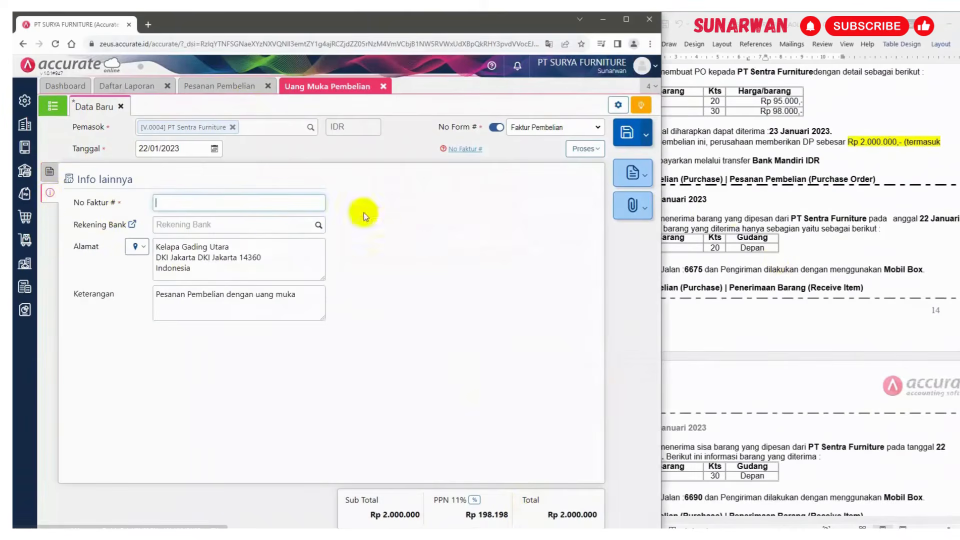
click(739, 210)
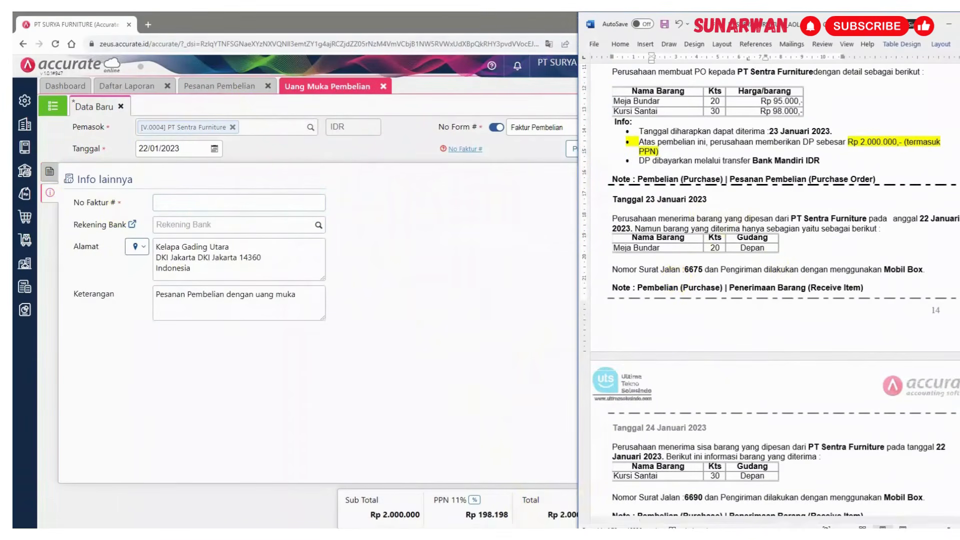
click(570, 535)
scroll(706, 298, up, 2)
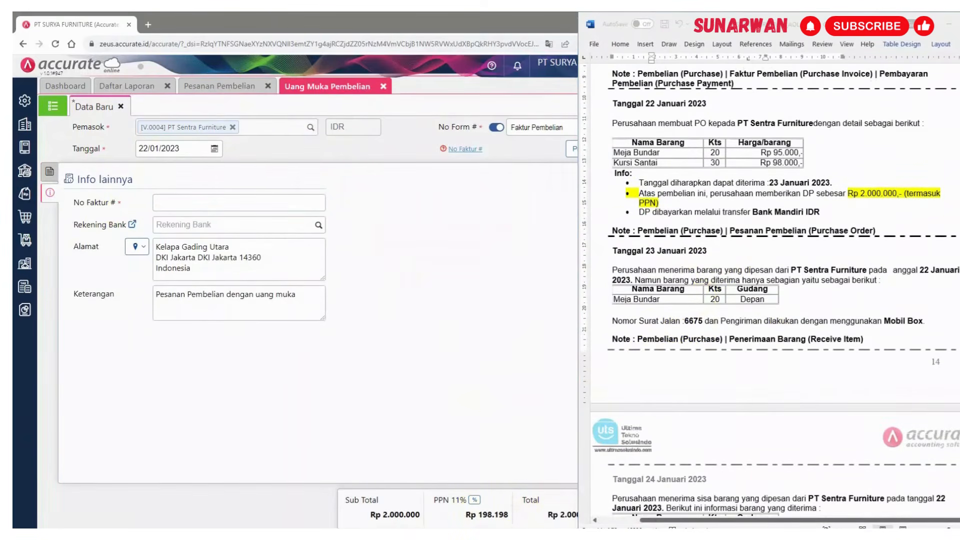
Add a No Faktur line with the supplier invoice number below the payment info in the reference document and format it
click(710, 174)
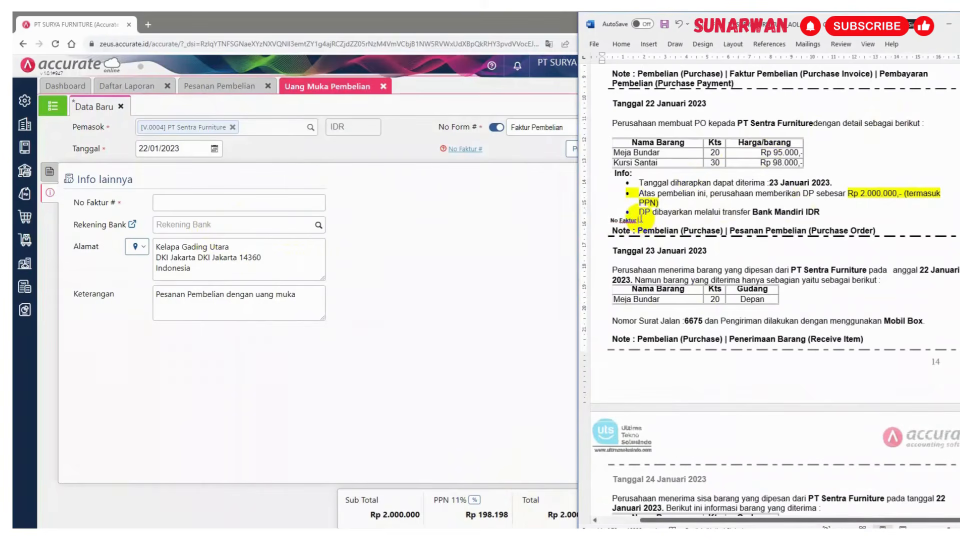
text(: SF/16/1289)
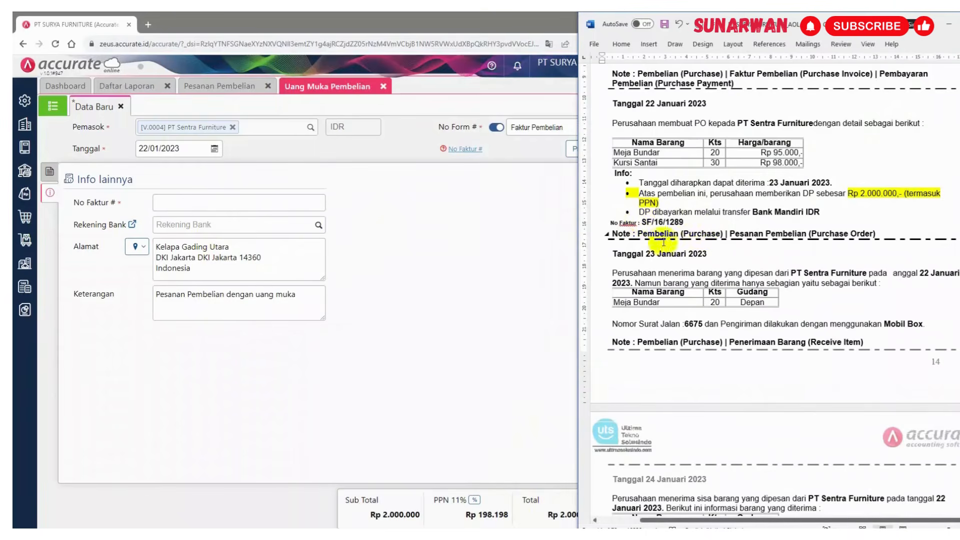
drag(611, 223, 638, 224)
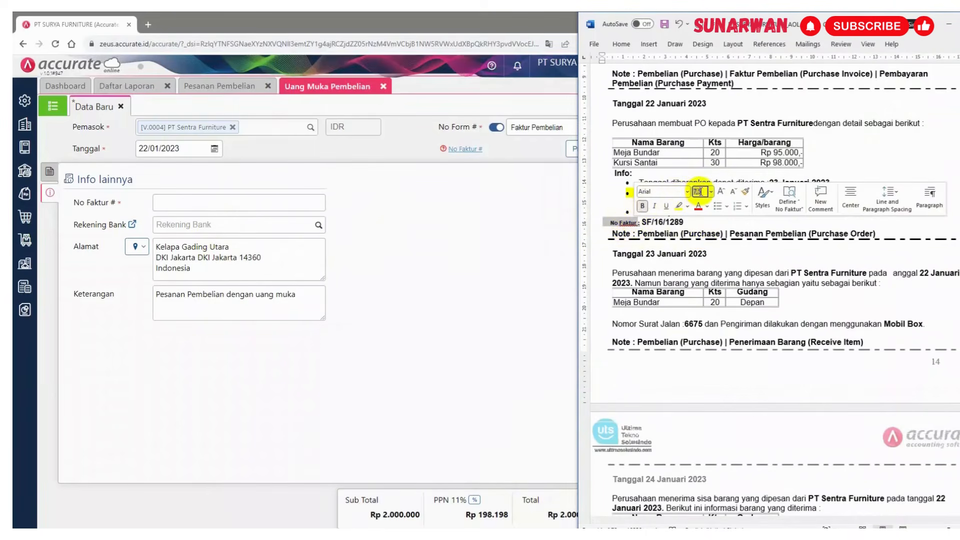
key(Return)
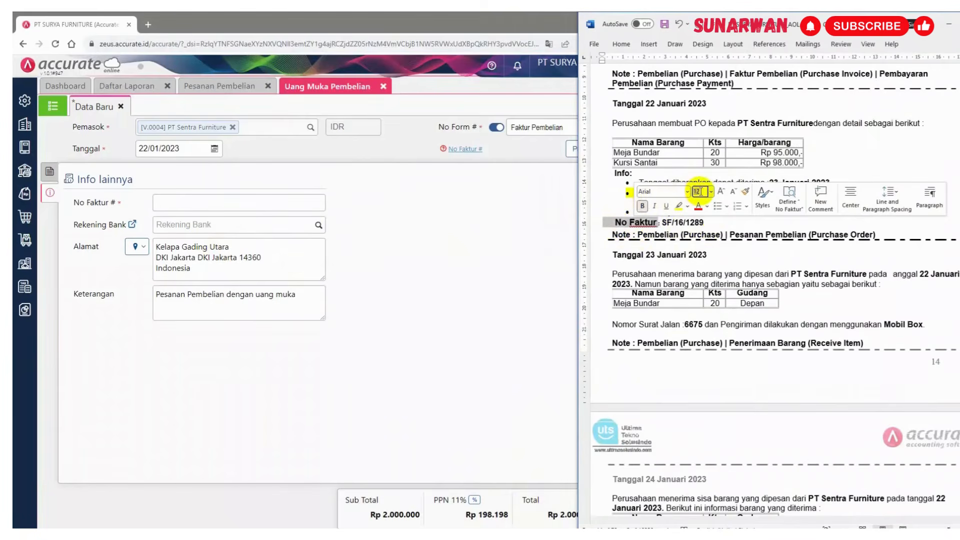
click(715, 223)
drag(664, 223, 689, 219)
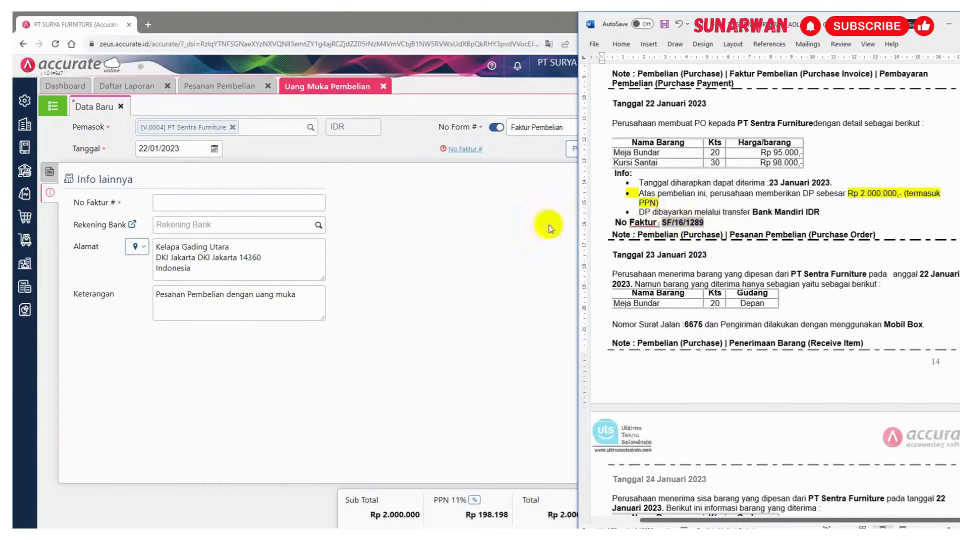
Enter the supplier invoice number in the down payment and select the Mandiri bank account
click(169, 202)
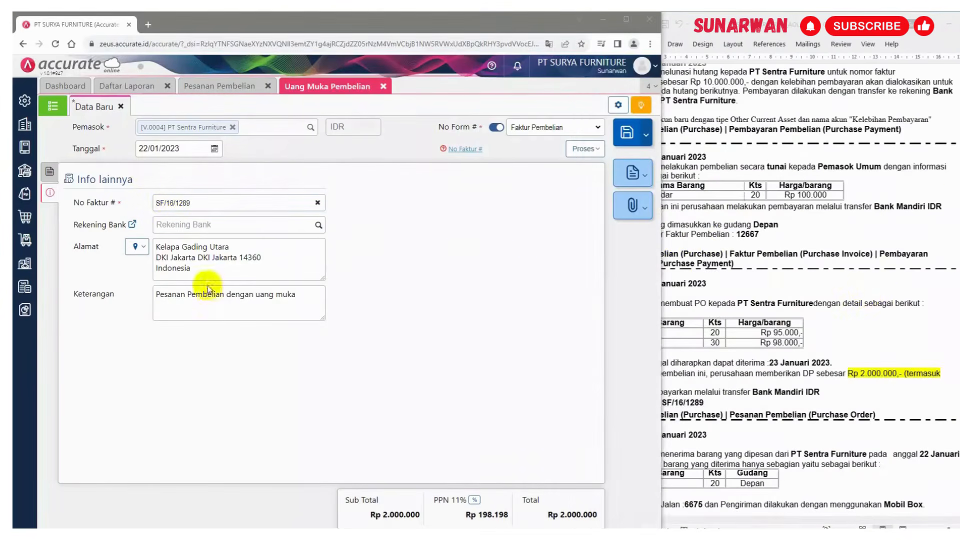
click(867, 291)
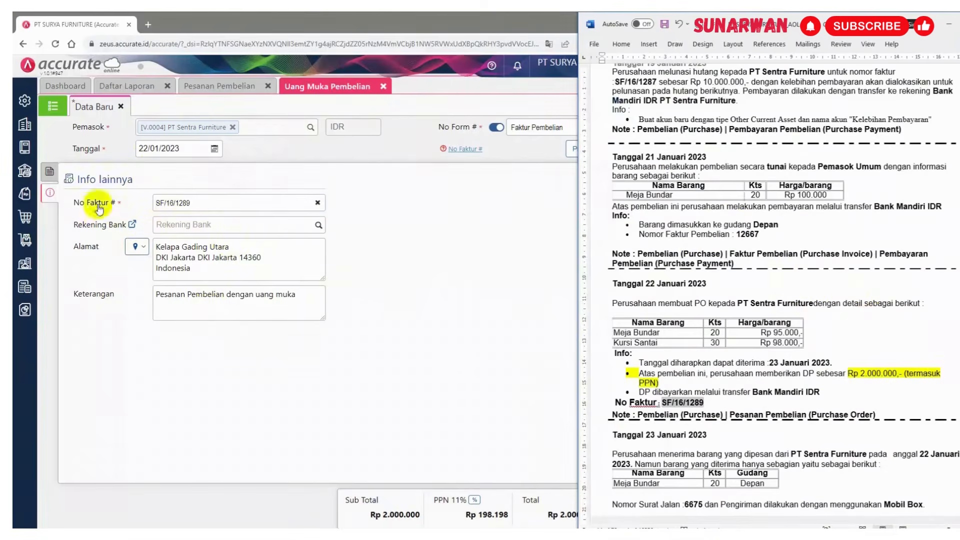
click(50, 172)
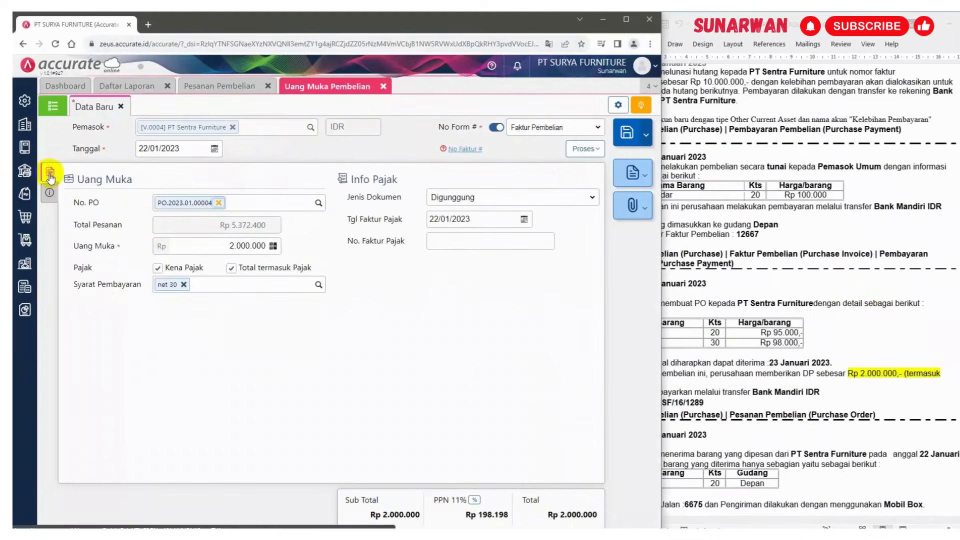
click(49, 197)
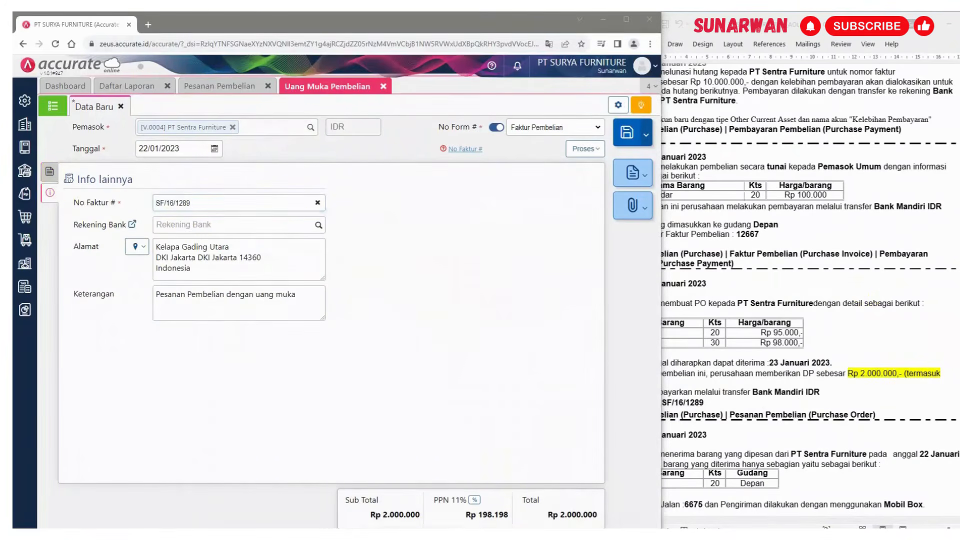
click(318, 225)
click(232, 248)
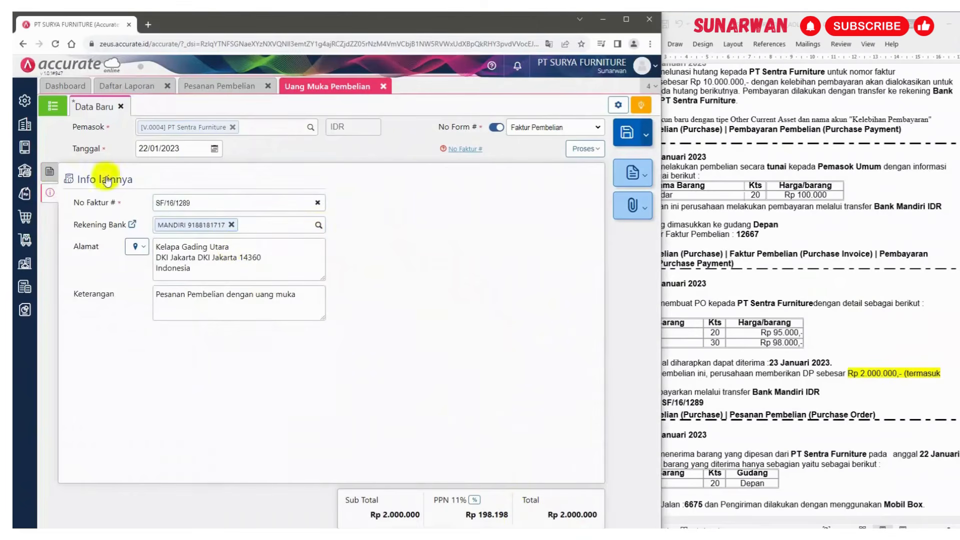
Save the down payment
click(50, 172)
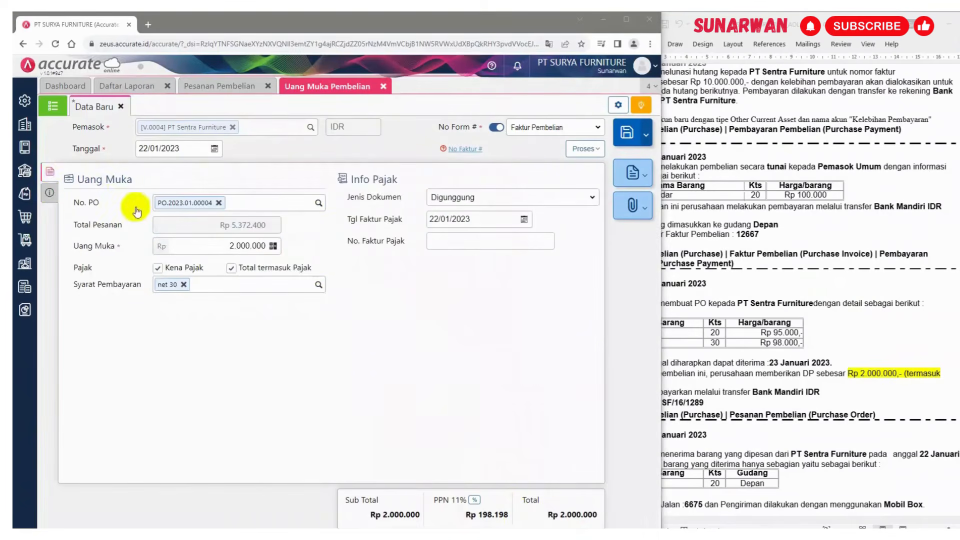
click(50, 192)
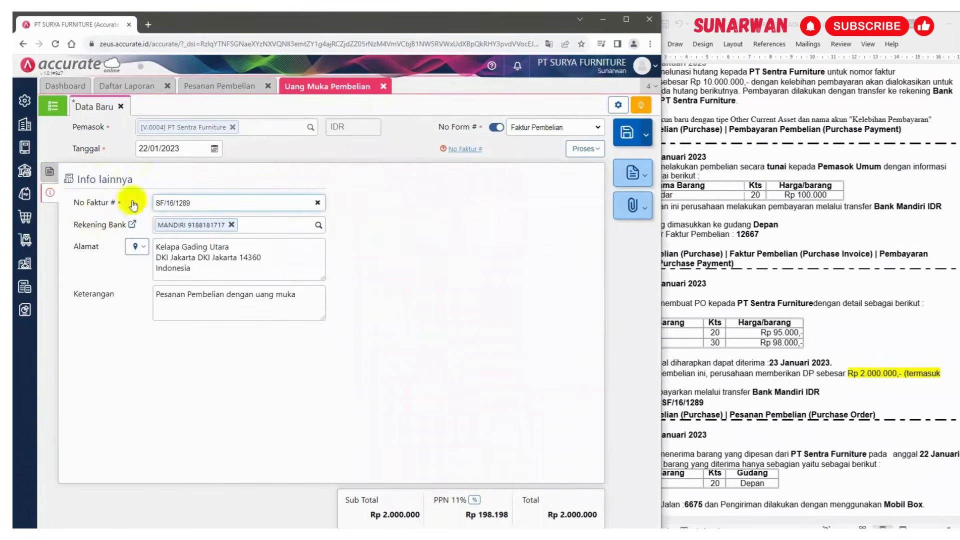
click(54, 177)
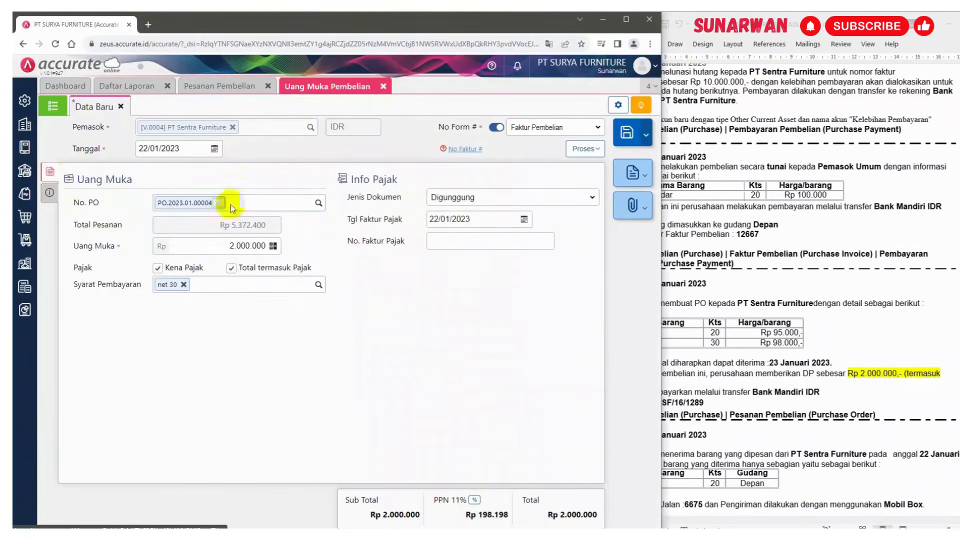
click(779, 263)
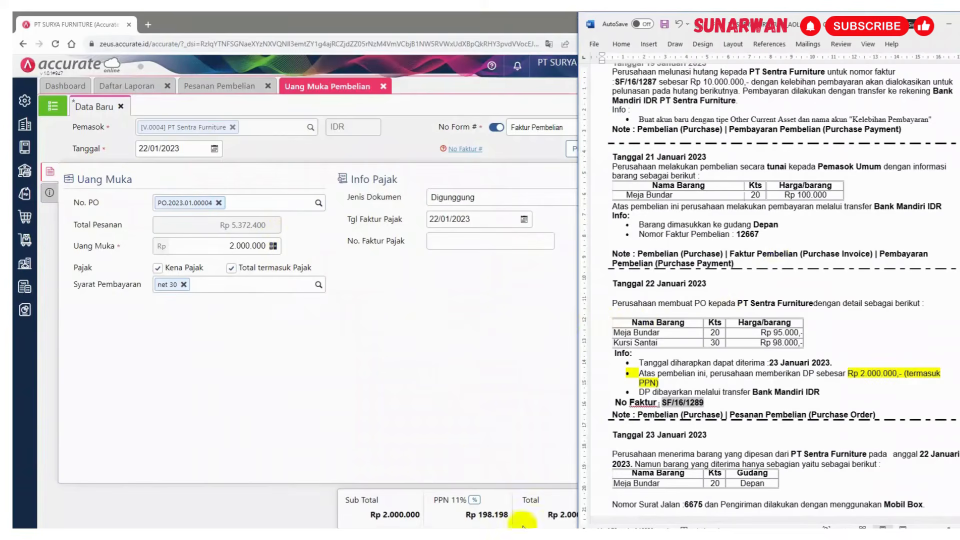
click(539, 152)
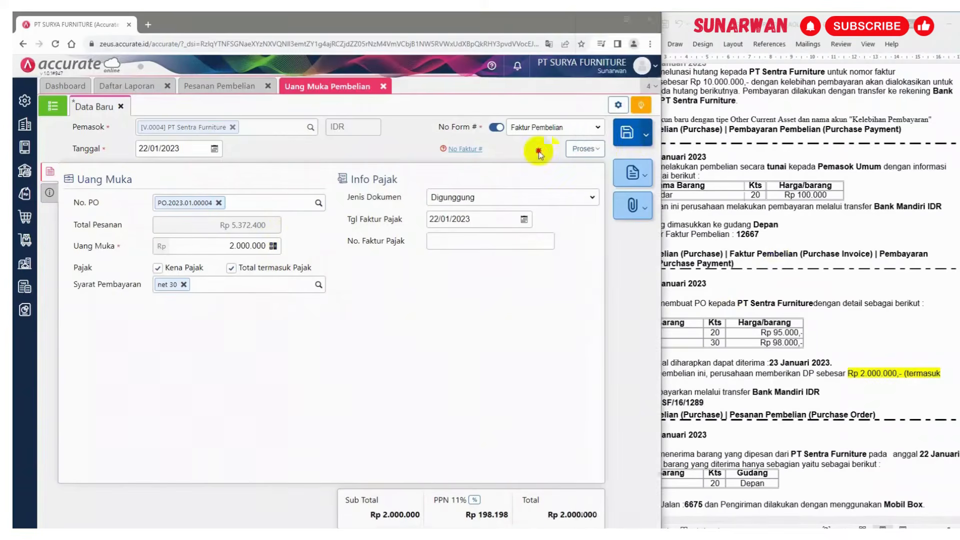
click(631, 140)
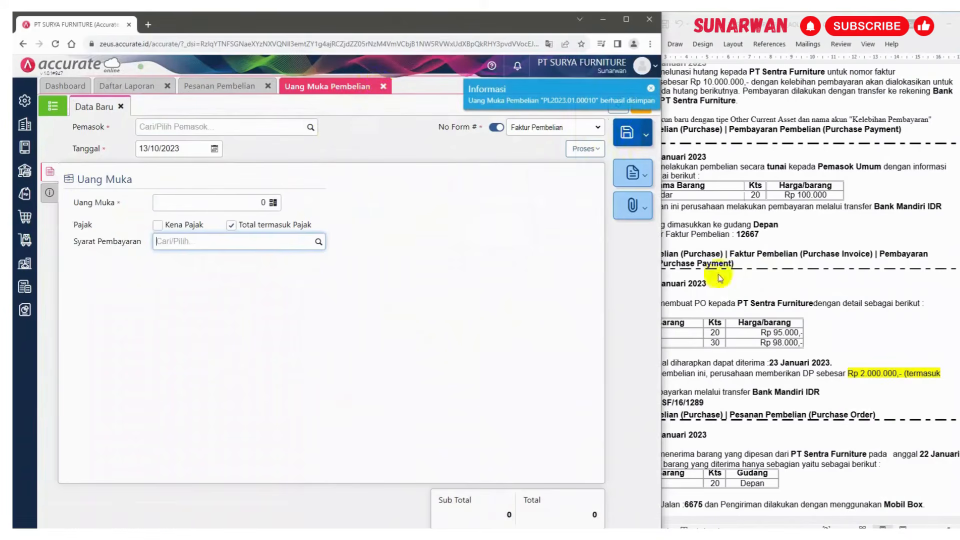
Scroll the reference document to the 23 January goods receipt transaction
click(774, 307)
scroll(774, 310, down, 6)
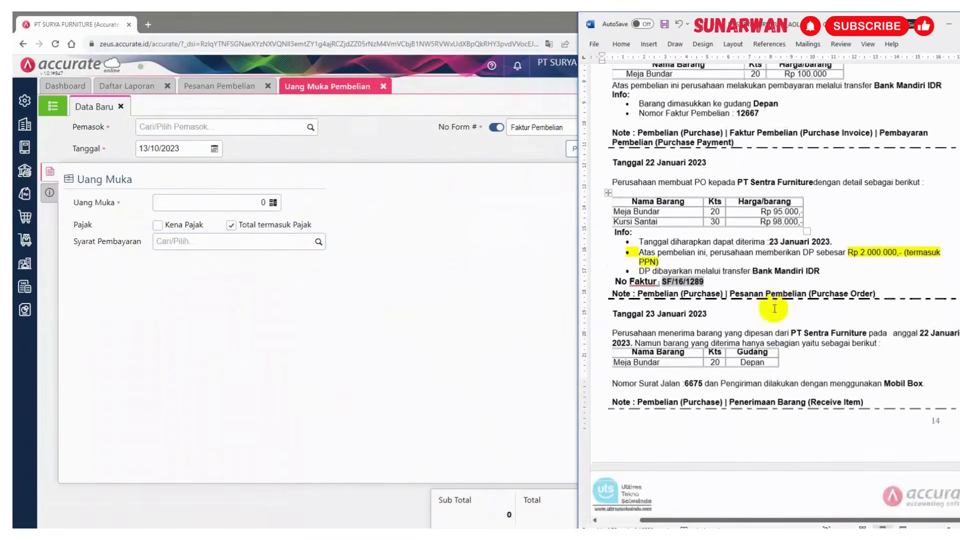
scroll(774, 307, down, 2)
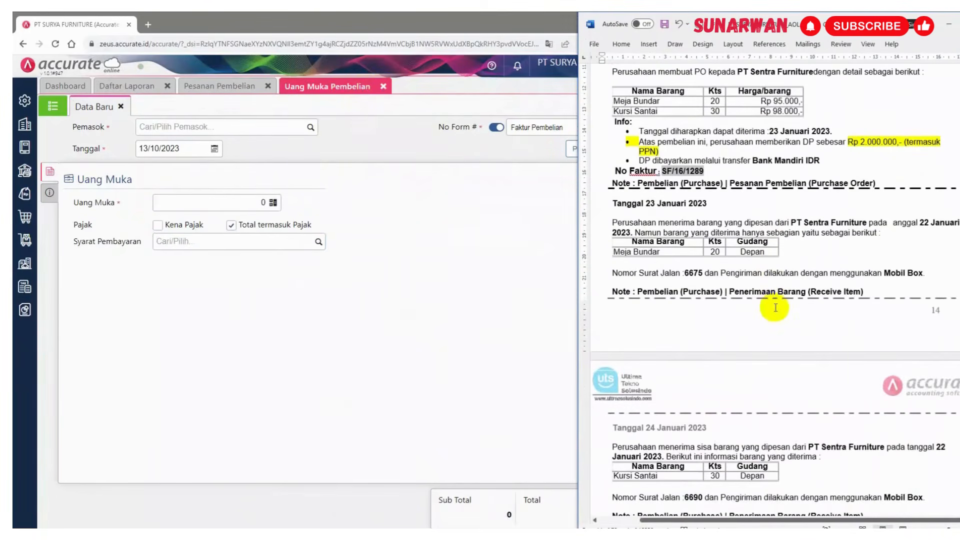
Close the down payment and purchase order forms and open a new Penerimaan Barang form
click(384, 88)
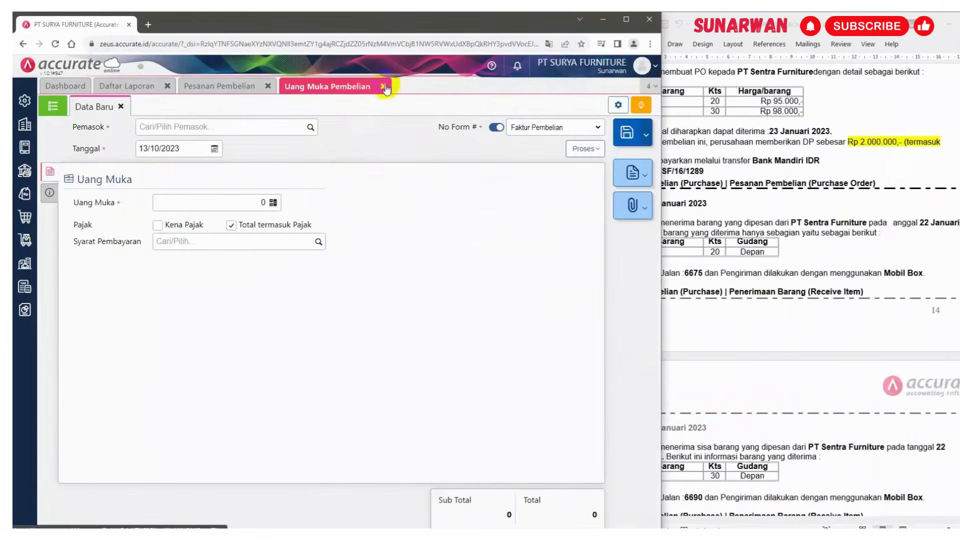
click(384, 88)
click(269, 86)
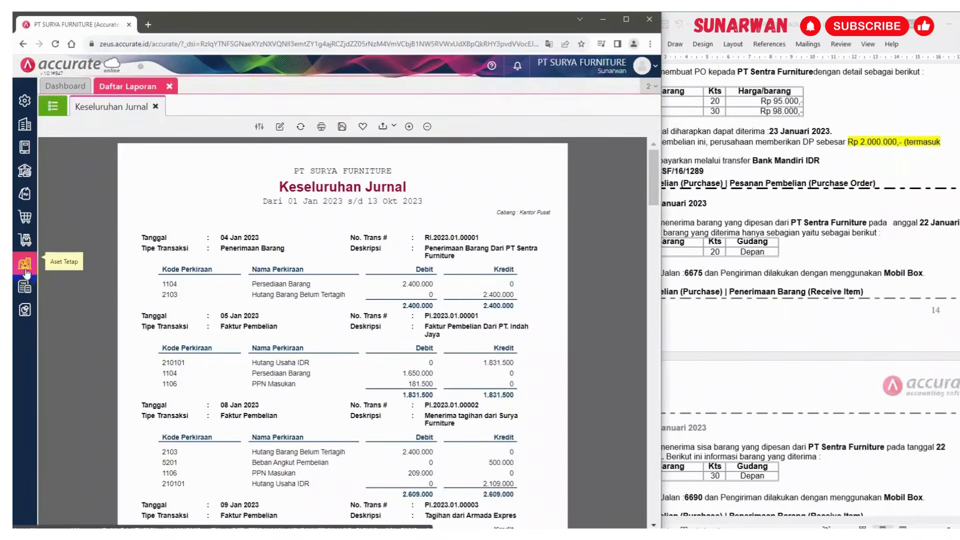
click(25, 218)
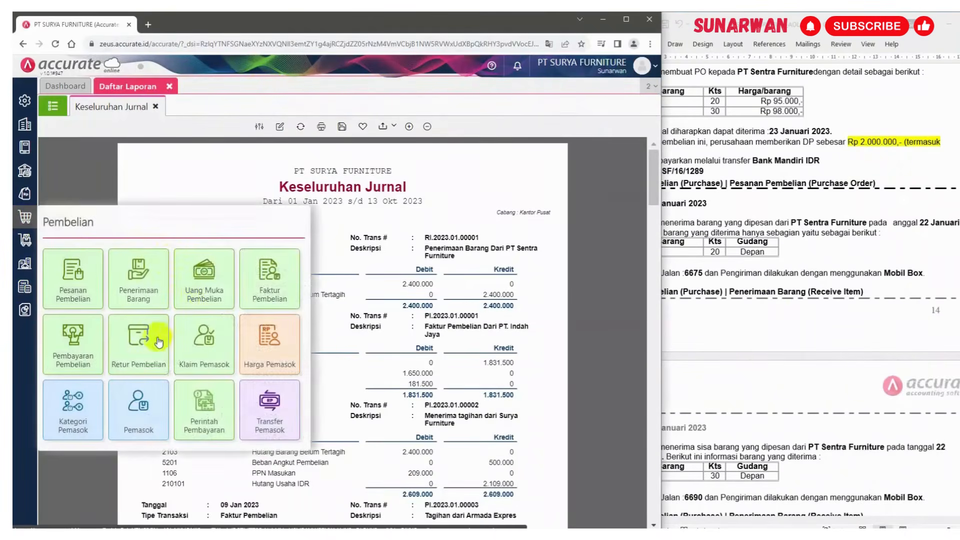
click(134, 280)
Select PT Sentra Furniture as the supplier of the goods receipt
click(725, 270)
scroll(745, 270, down, 3)
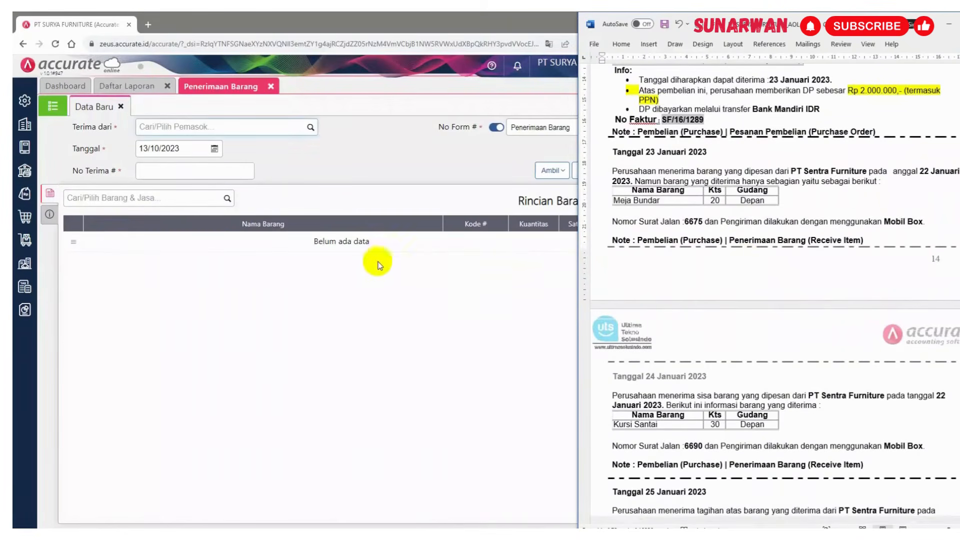
click(220, 125)
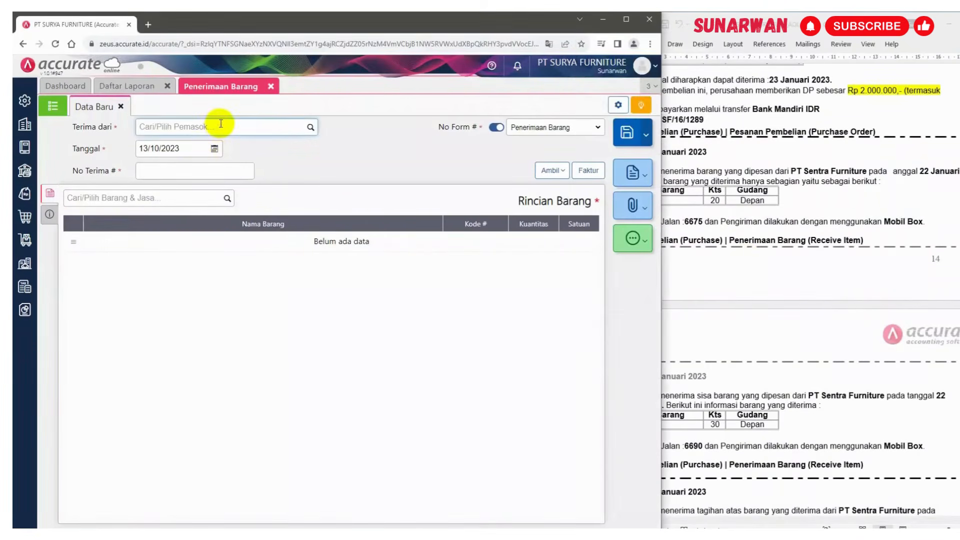
text(sentra)
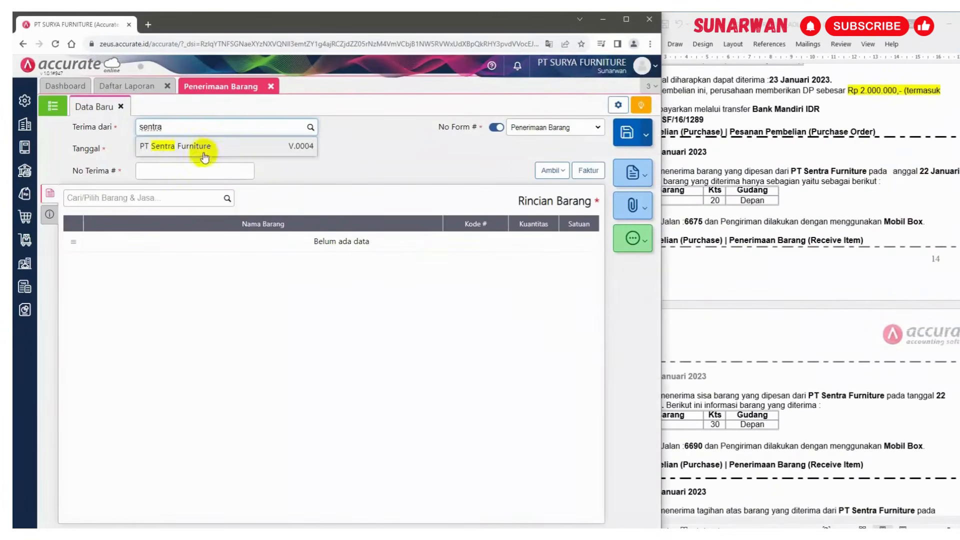
click(204, 157)
Set the receipt date to 23/01/2023 and the receipt number to 6675
click(182, 148)
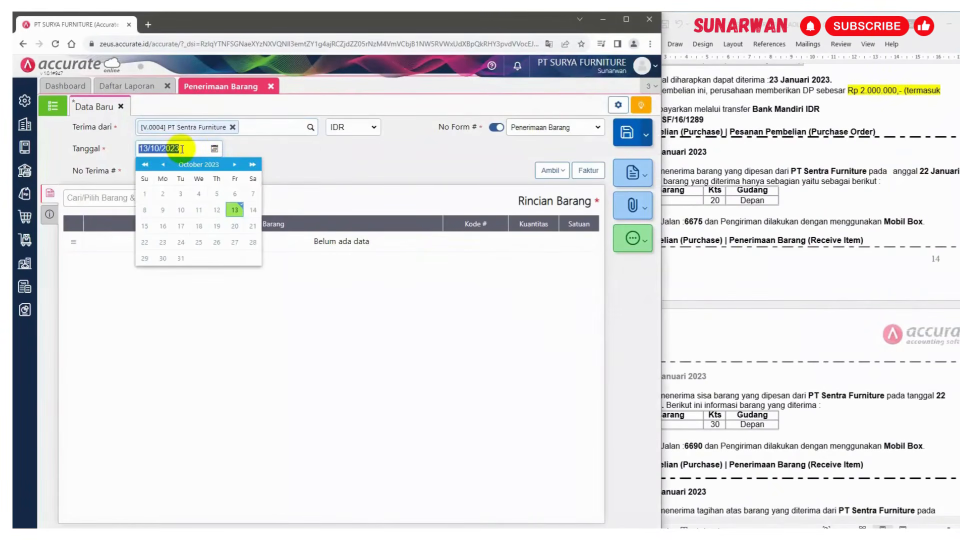
text(2)
click(424, 159)
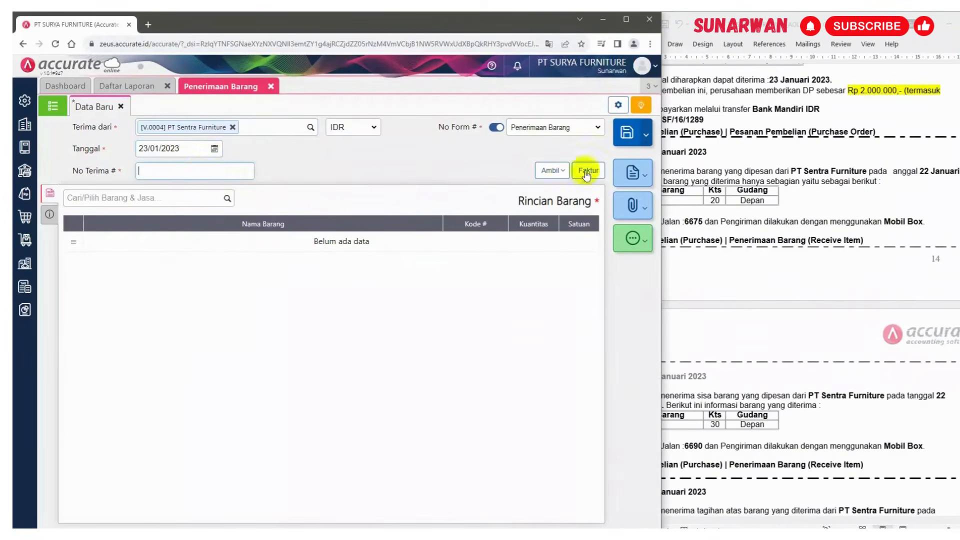
click(744, 168)
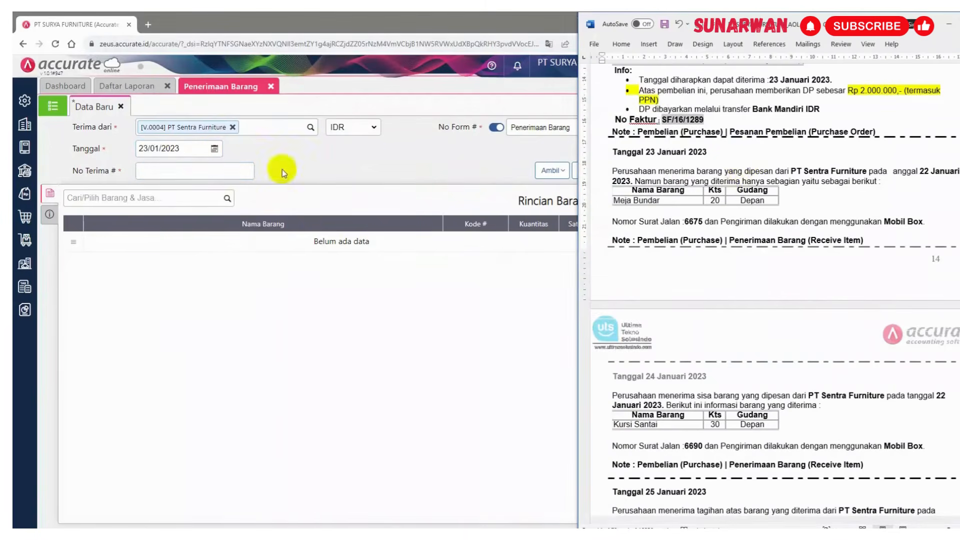
click(205, 172)
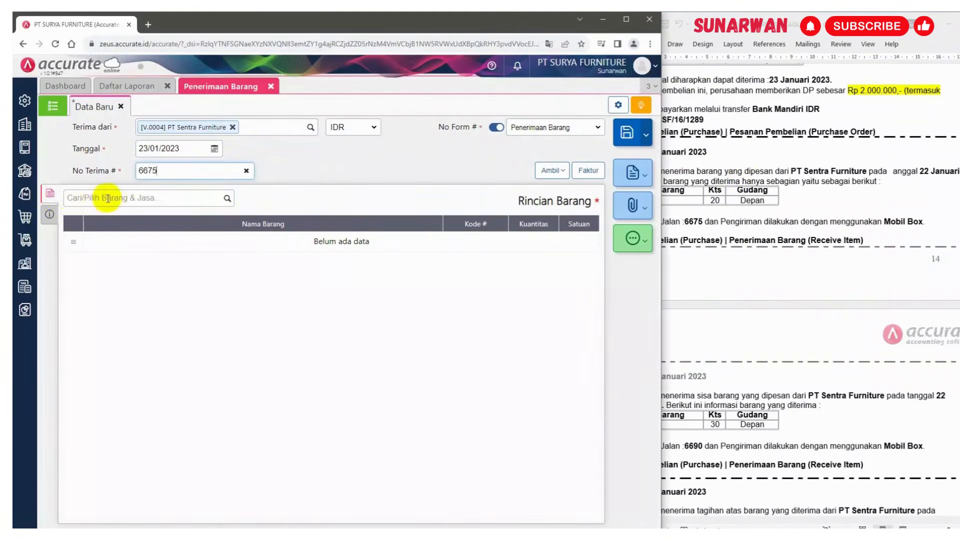
Copy only the Meja Bundar line from purchase order PO.2023.01.00004 into the receipt, leaving out Kursi Santai
click(560, 170)
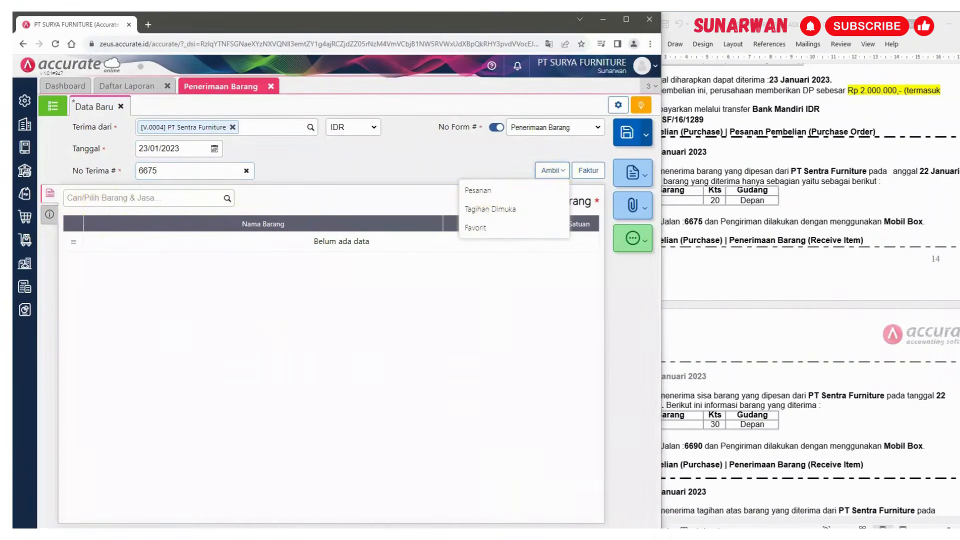
click(485, 195)
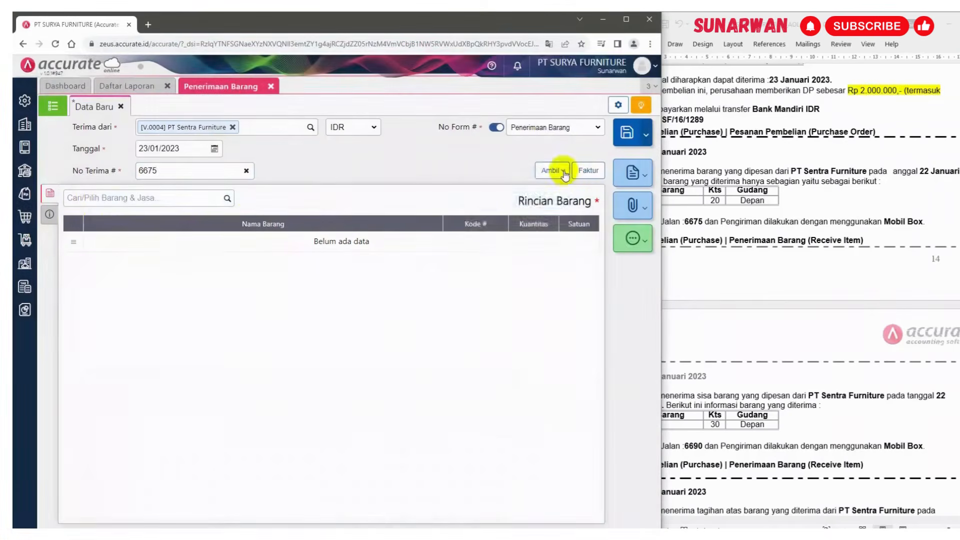
click(558, 170)
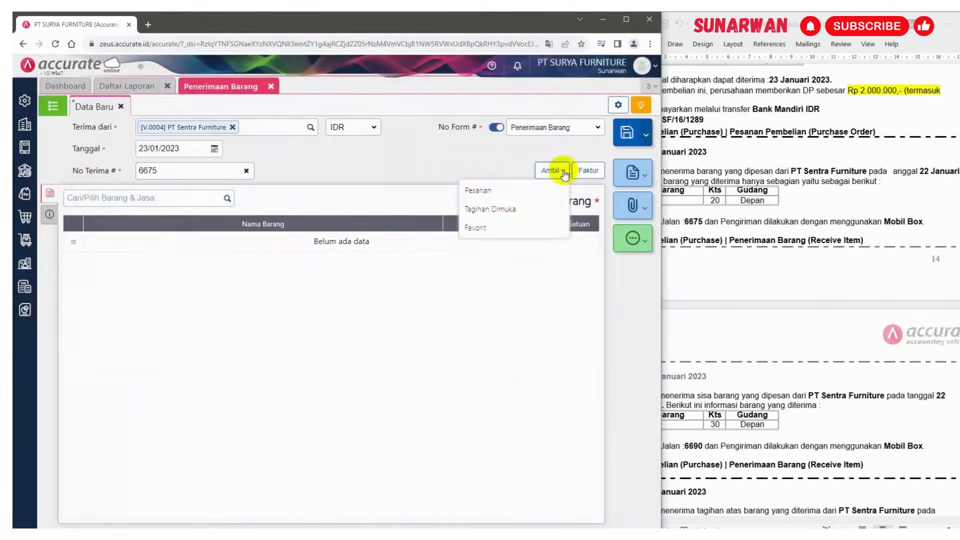
click(519, 187)
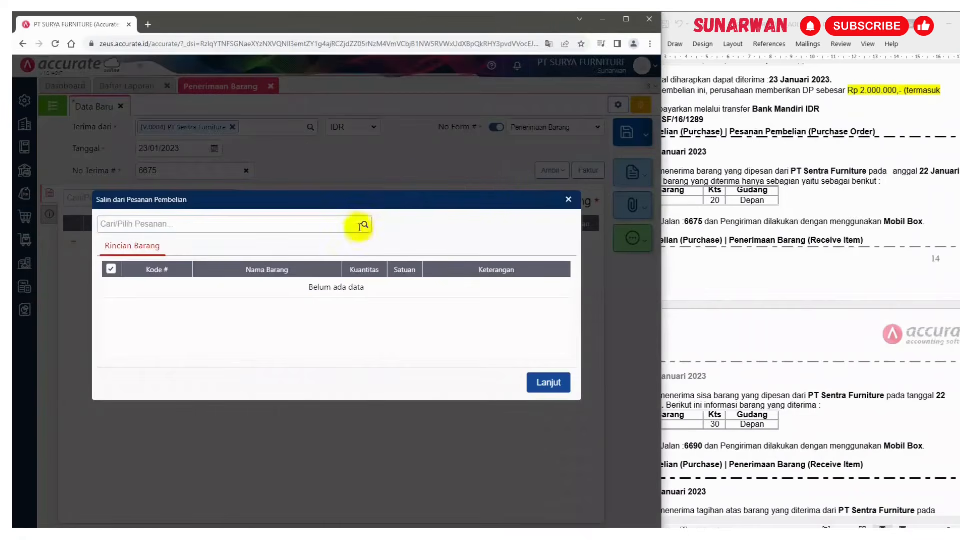
click(364, 225)
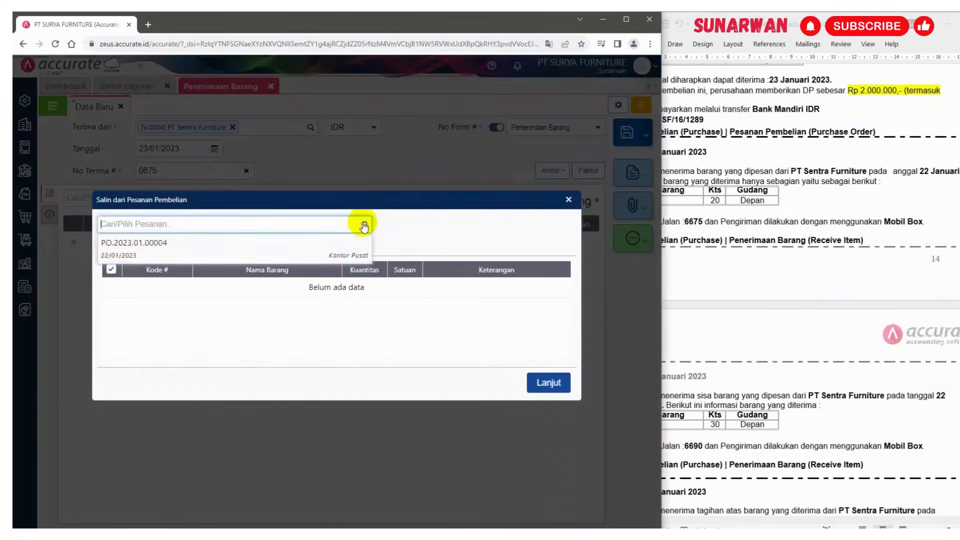
click(271, 256)
click(761, 264)
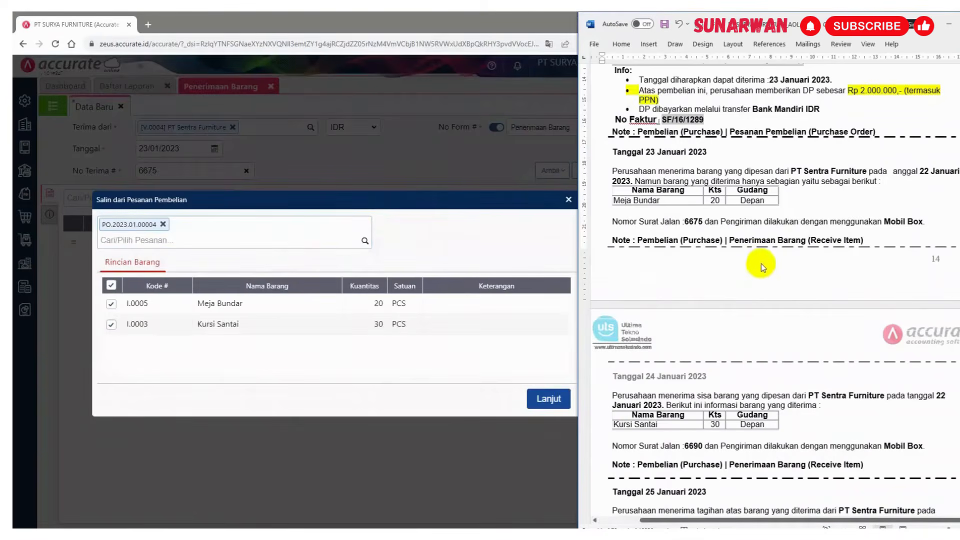
click(118, 330)
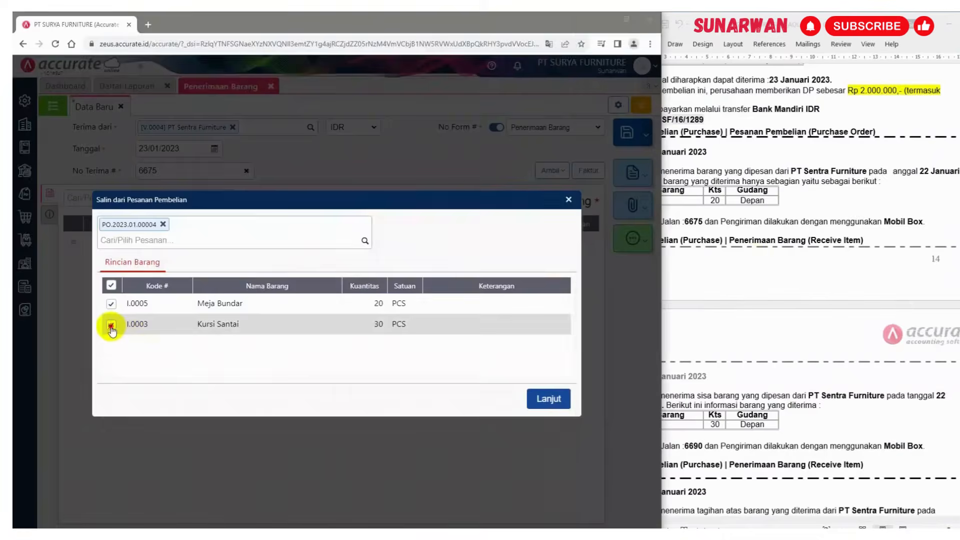
click(564, 403)
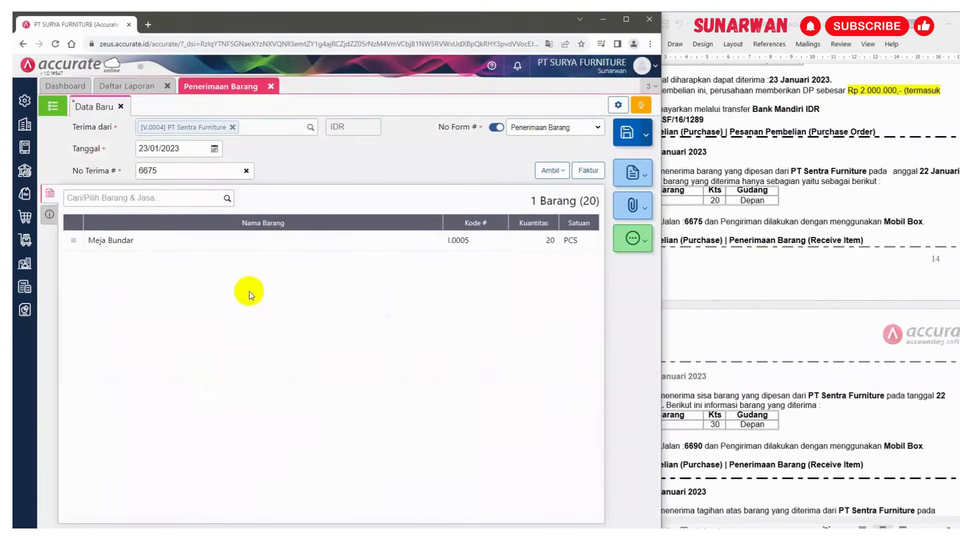
Enter the note "Penerimaan sebagian pesanan" in the receipt's other info
click(49, 216)
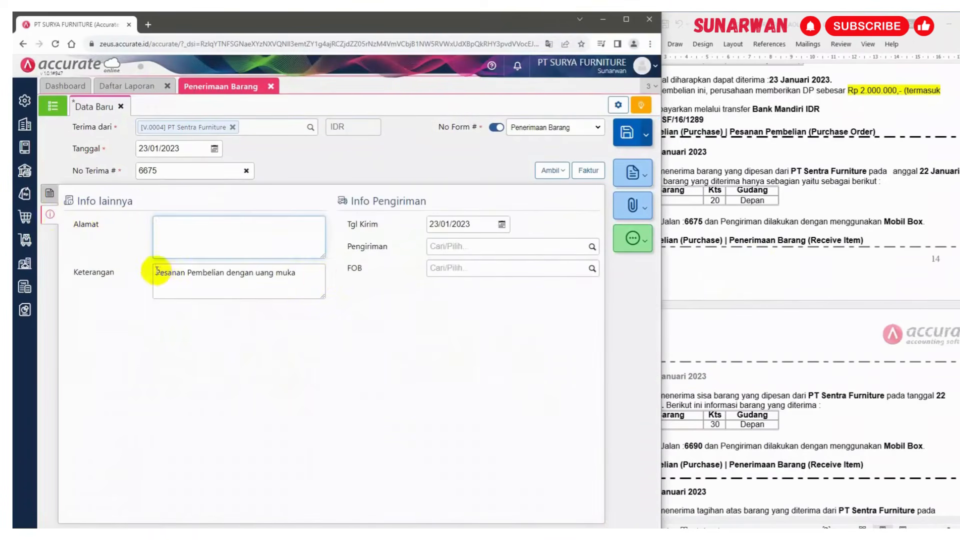
drag(155, 272, 301, 266)
text(Penerimaan pesanan)
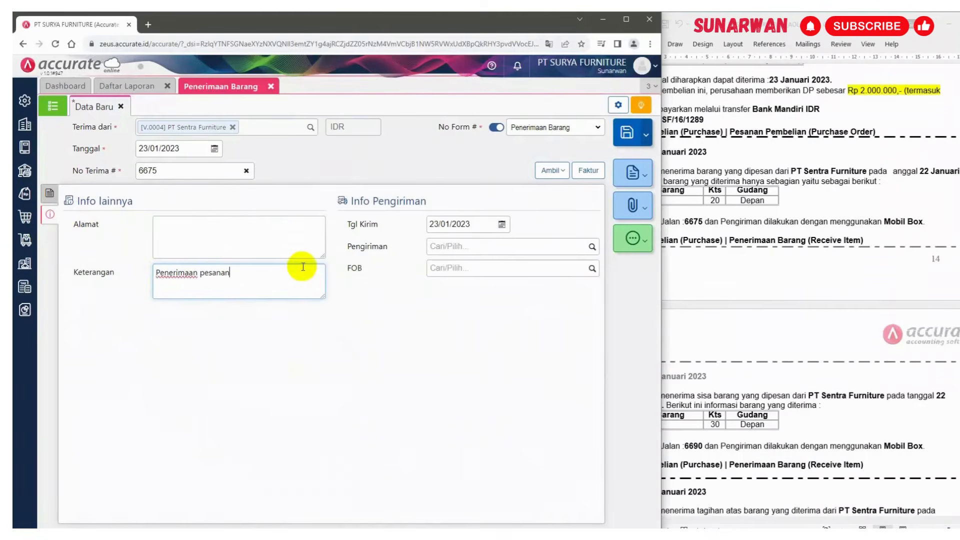
click(199, 272)
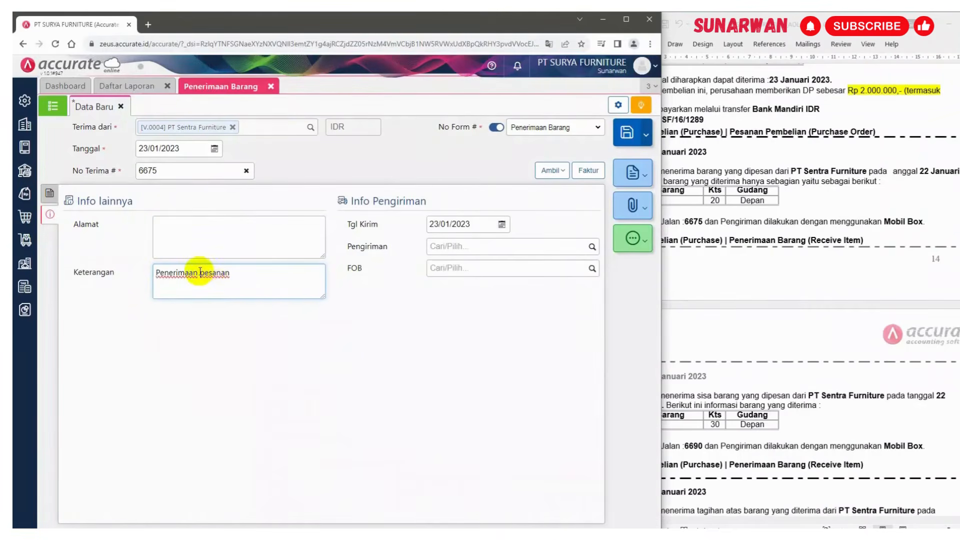
text(sebagian)
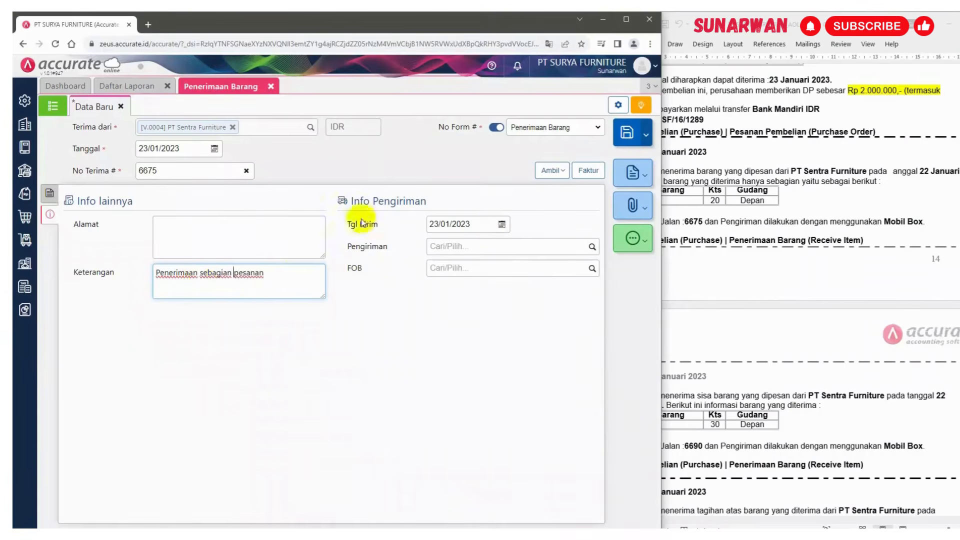
Choose Mobil Box as the receipt's shipping method
click(591, 247)
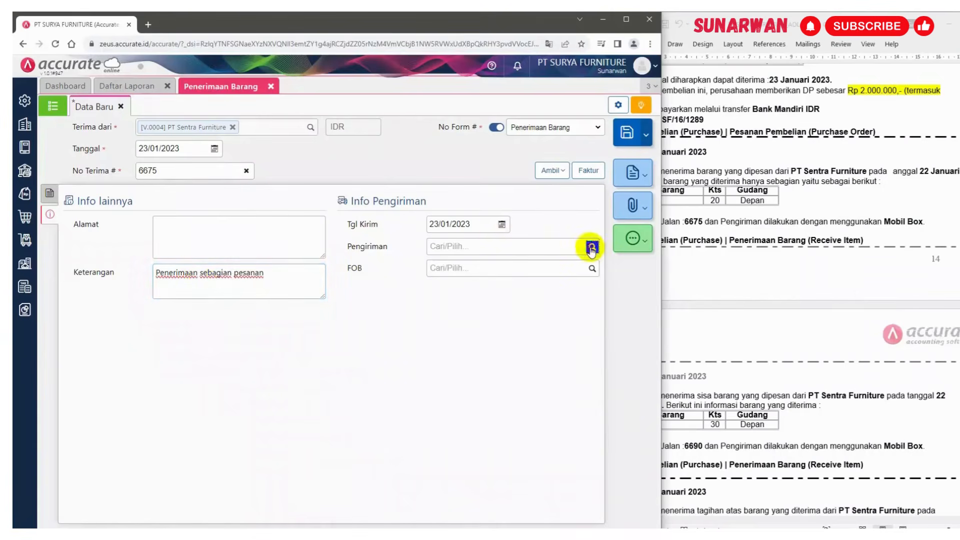
click(502, 266)
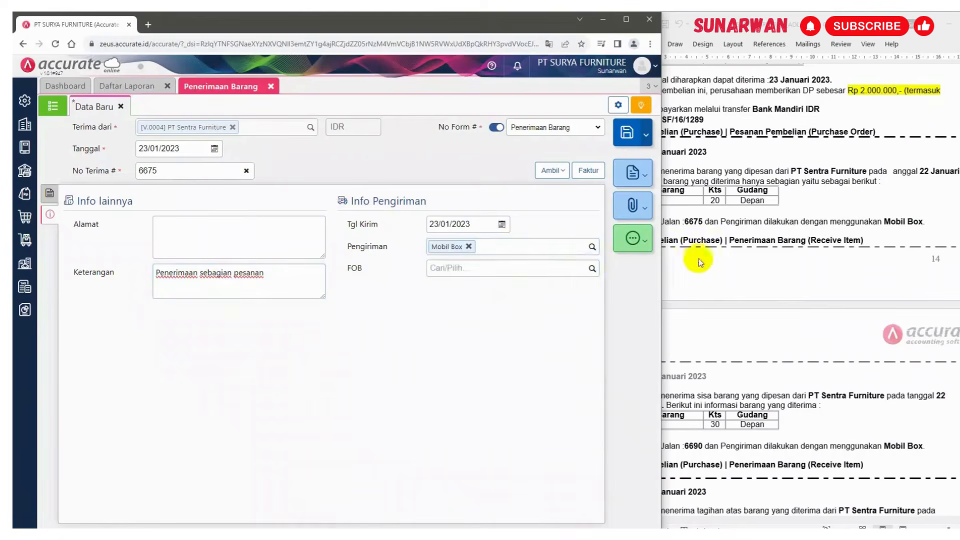
click(756, 257)
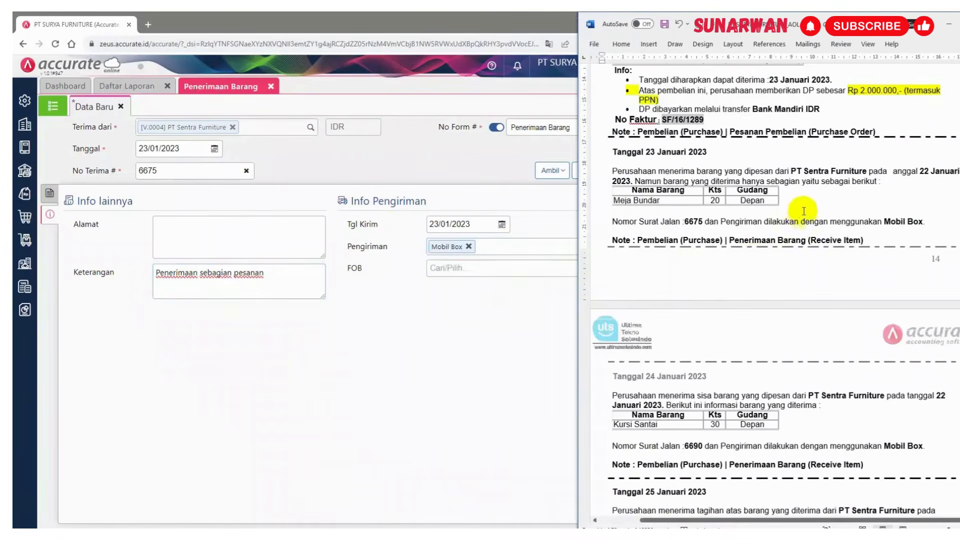
Return to the item details and save the goods receipt
click(50, 195)
click(50, 194)
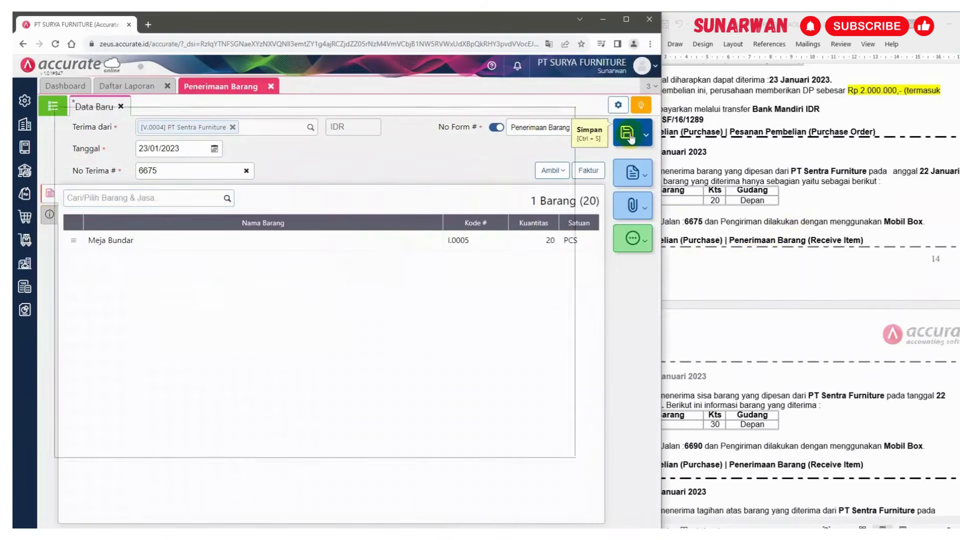
click(808, 198)
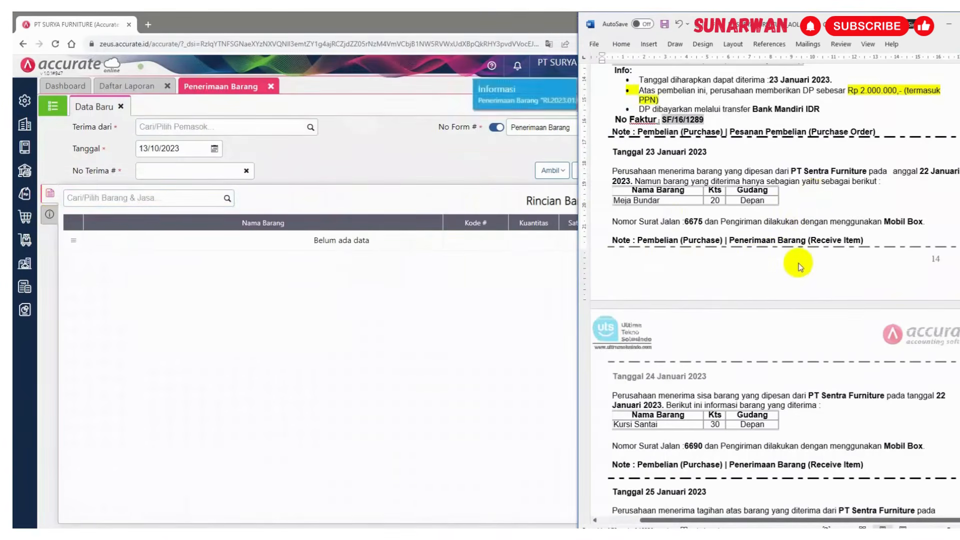
Start a new goods receipt for PT Sentra Furniture for the 24 January delivery
scroll(800, 263, down, 3)
scroll(800, 263, down, 5)
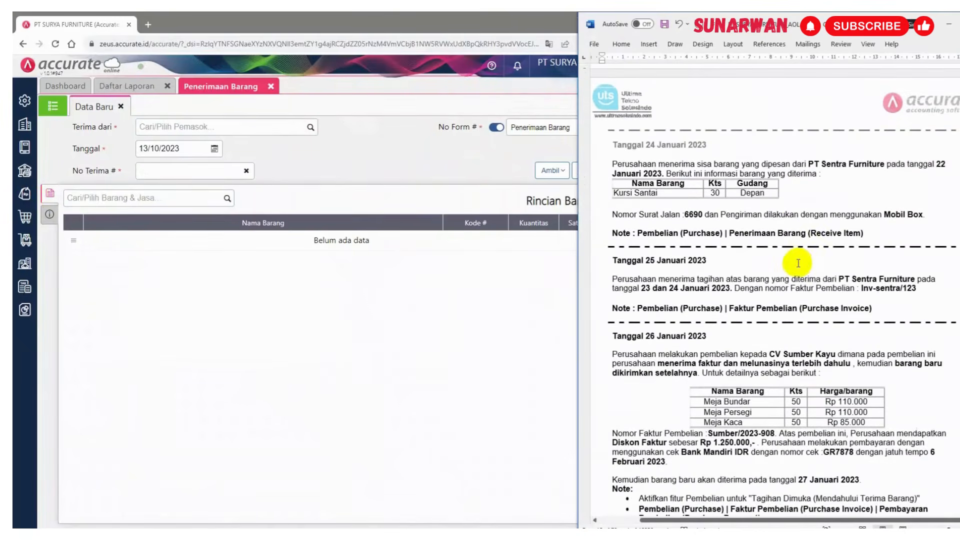
click(230, 128)
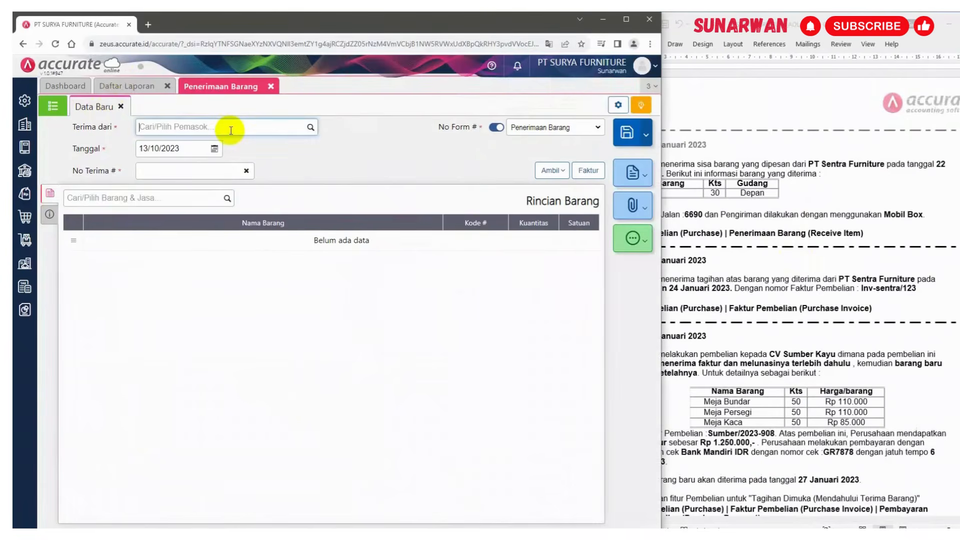
text(sentra)
click(199, 146)
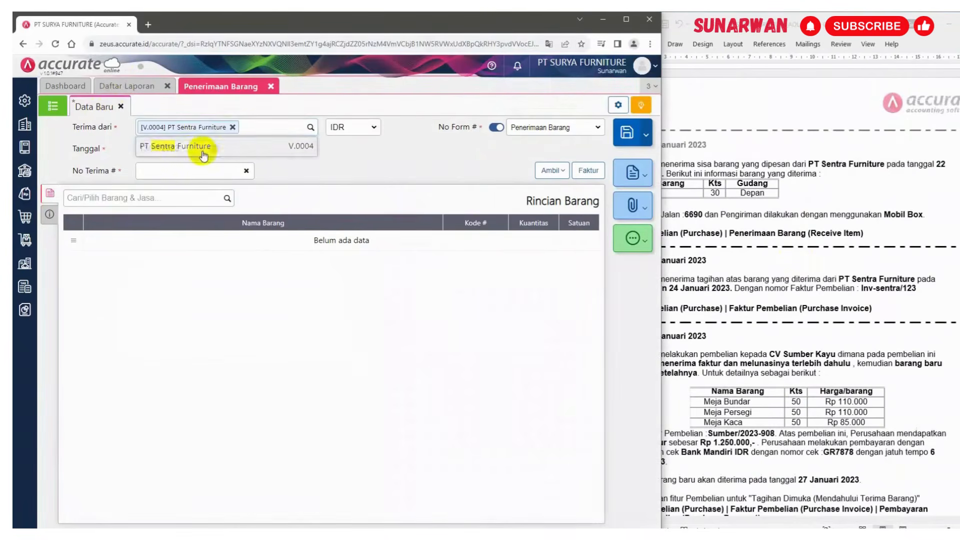
Set the receipt date to 24/01/2023 and the receipt number to 6690
click(185, 149)
text(24/01/2023)
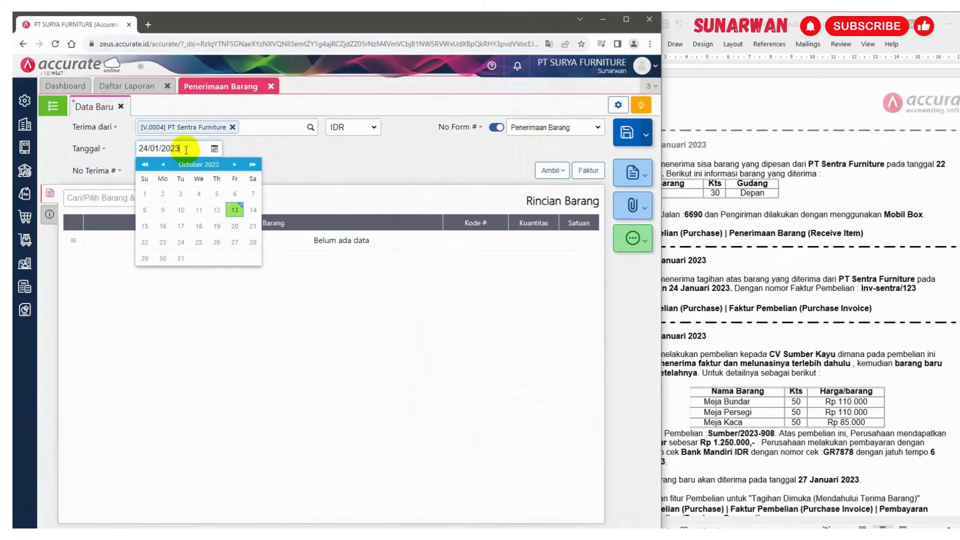
click(268, 191)
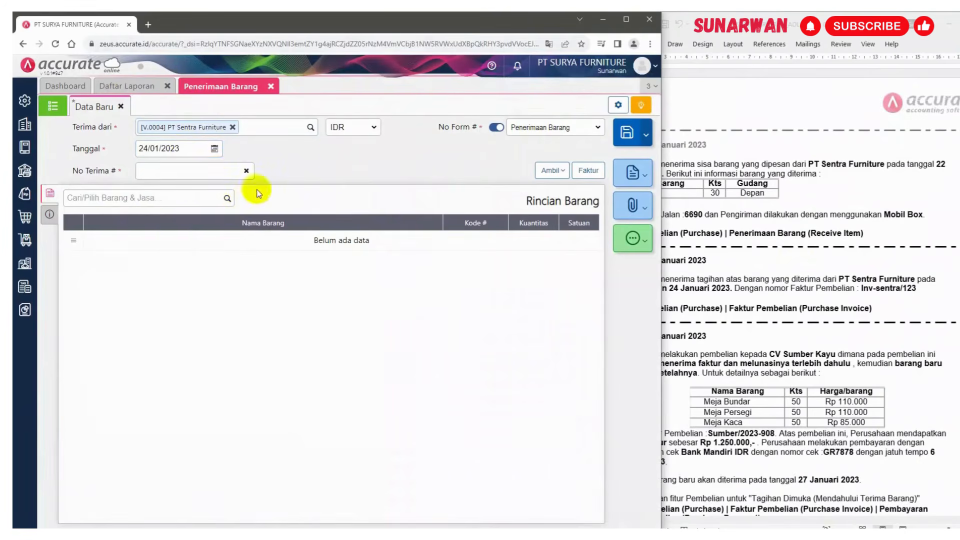
click(227, 172)
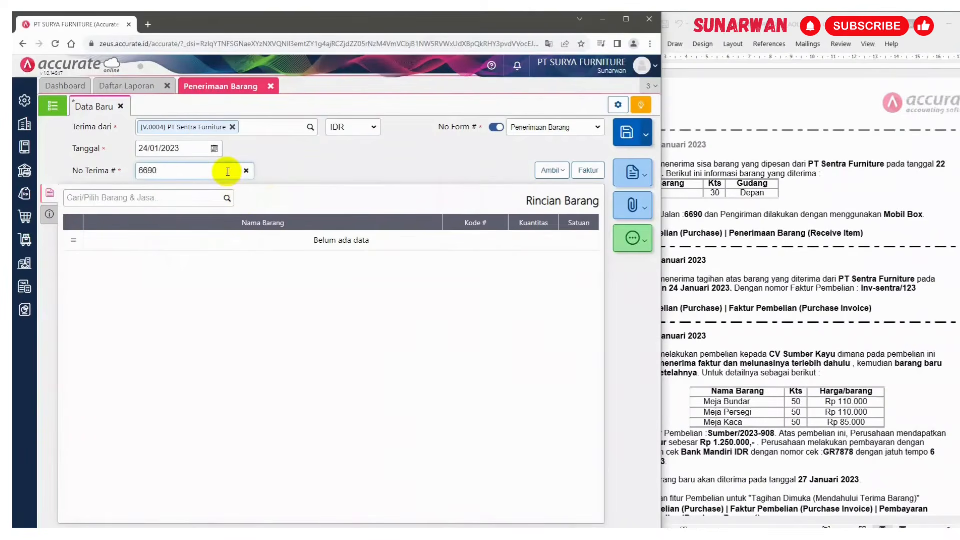
Copy the ordered items from purchase order PO.2023.01.00004 into the receipt and review the Kursi Santai line
click(555, 170)
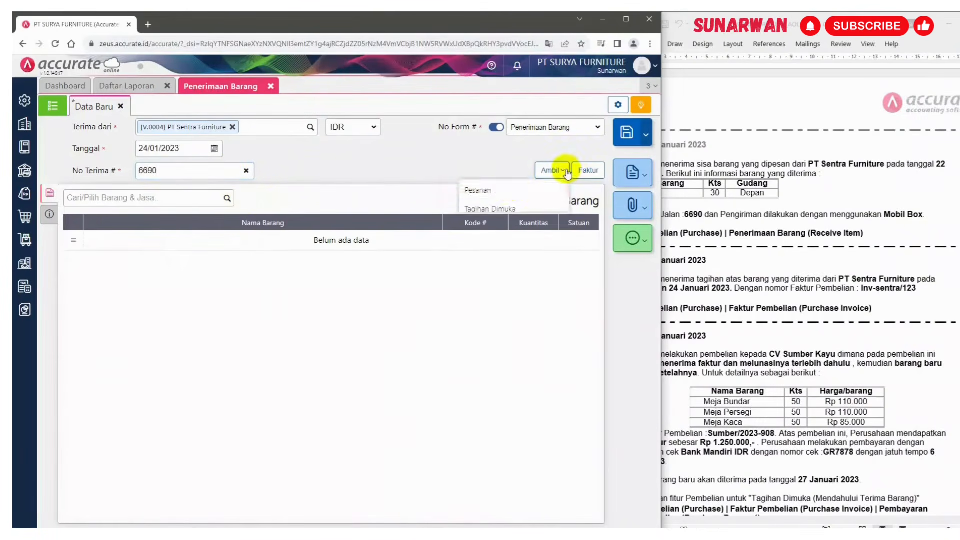
click(517, 191)
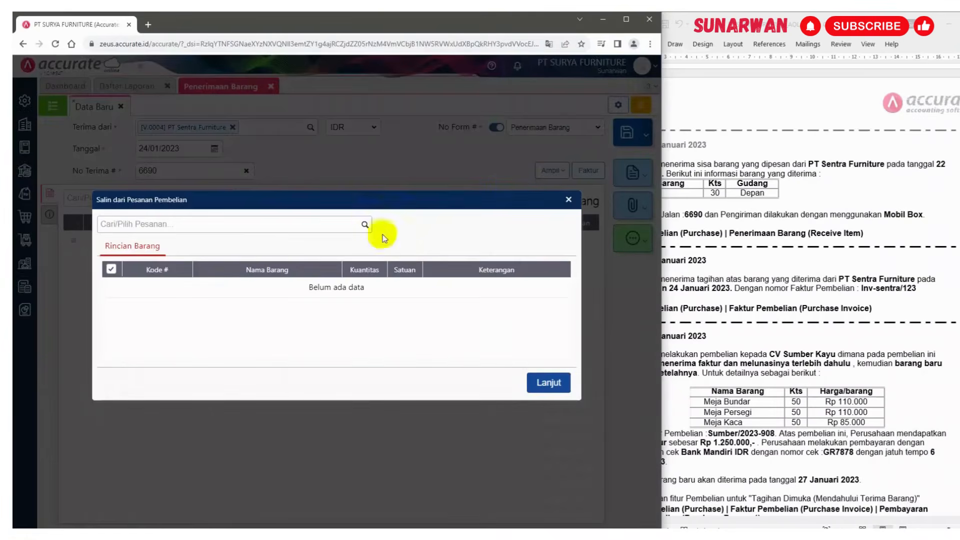
click(365, 227)
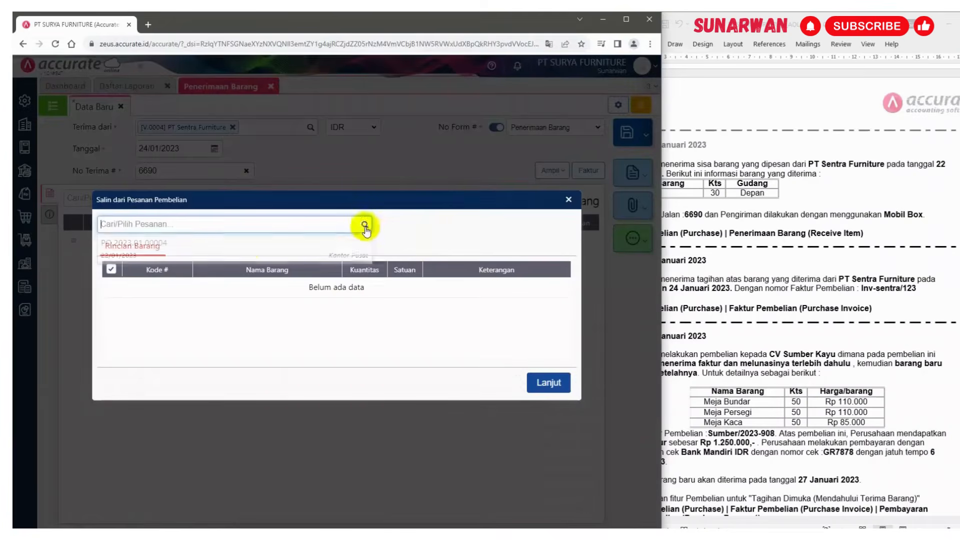
click(234, 245)
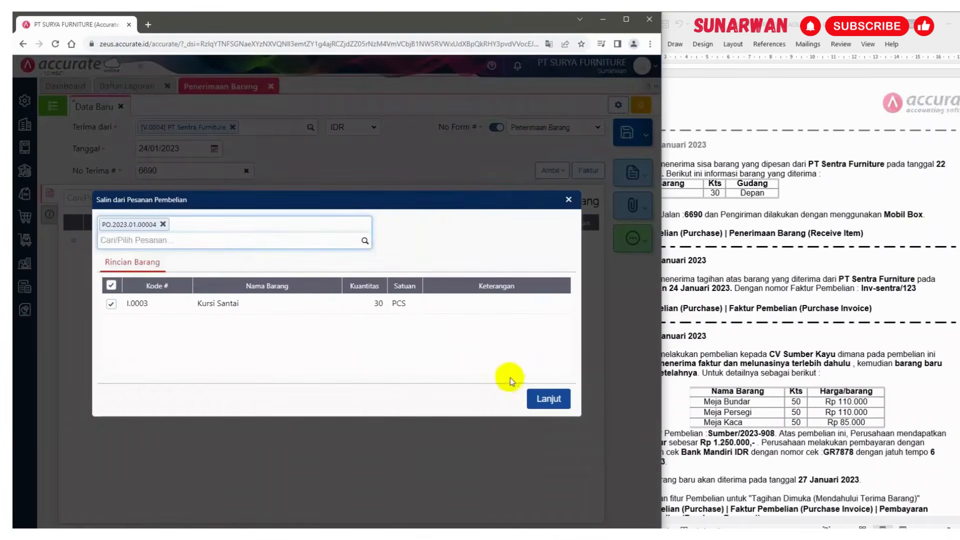
click(545, 405)
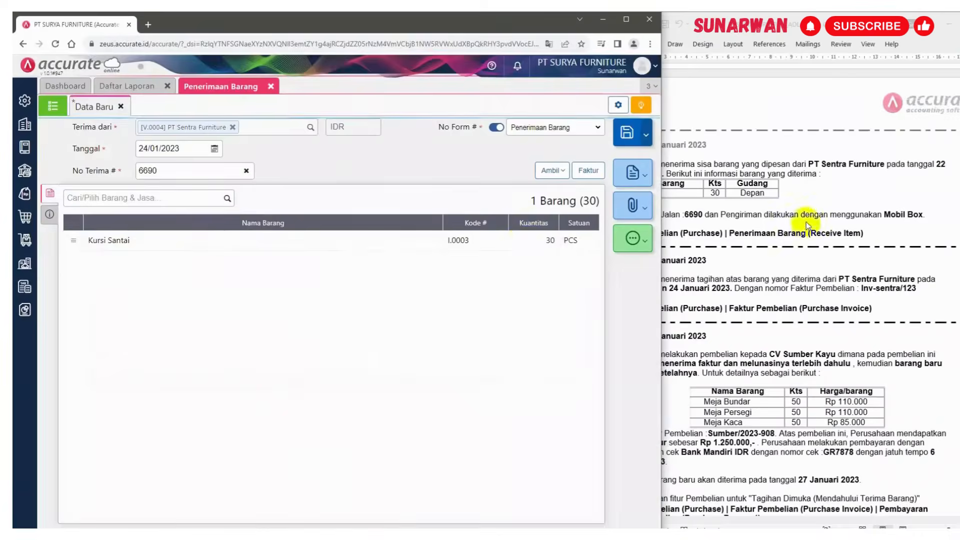
click(169, 247)
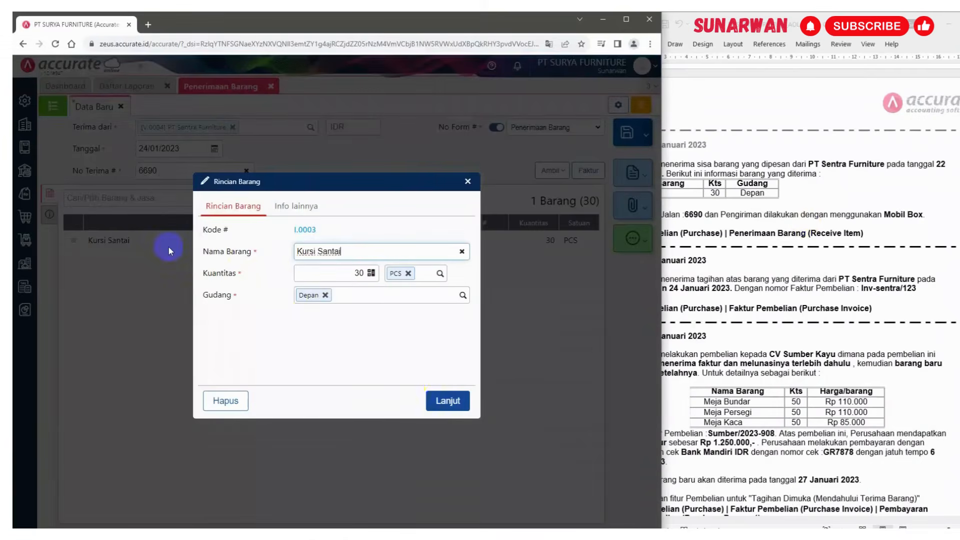
click(445, 399)
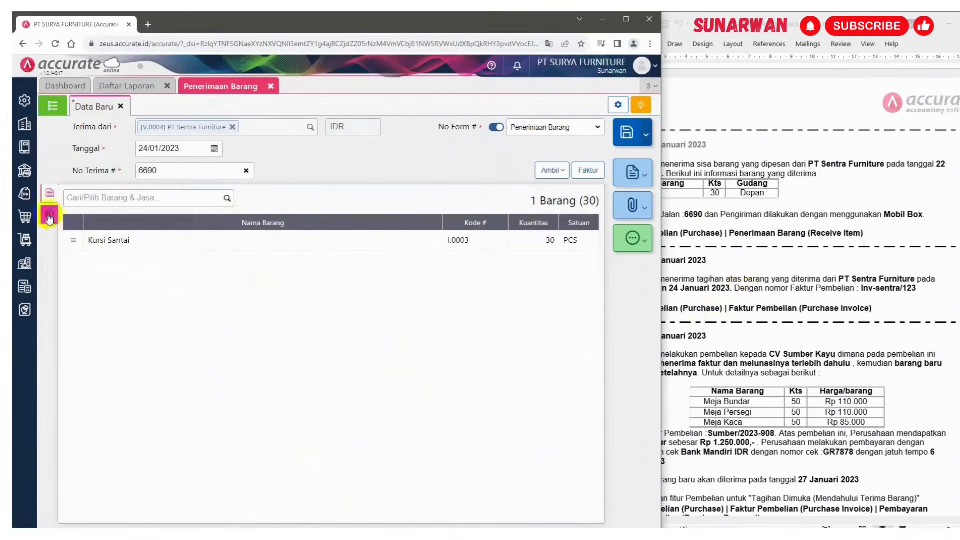
Replace the receipt's description with Penerimaan sisa pesanan
click(49, 214)
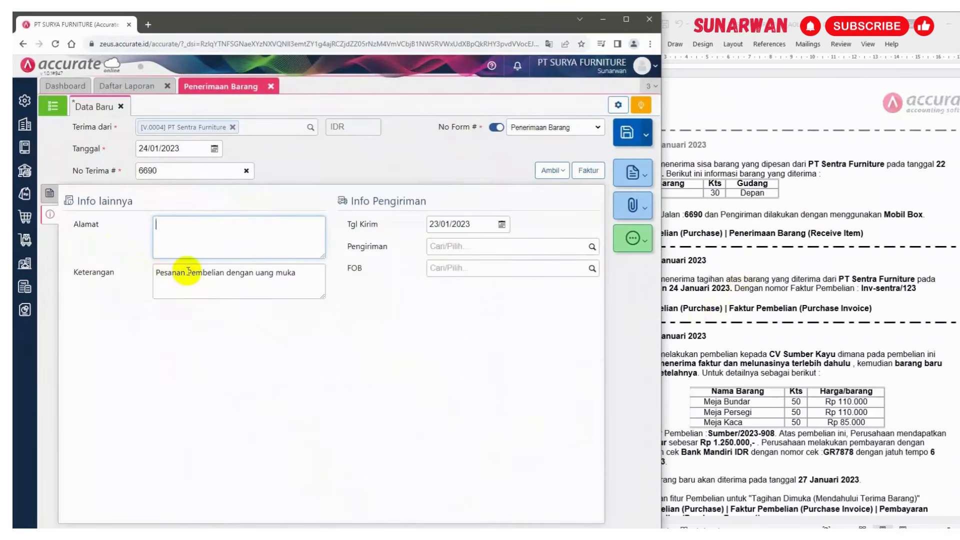
drag(156, 272, 337, 275)
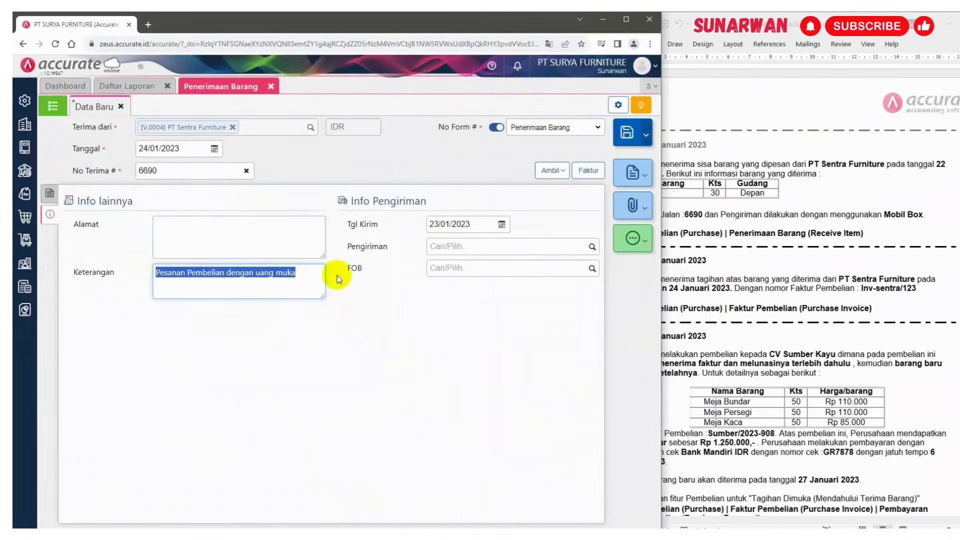
text(Penerim)
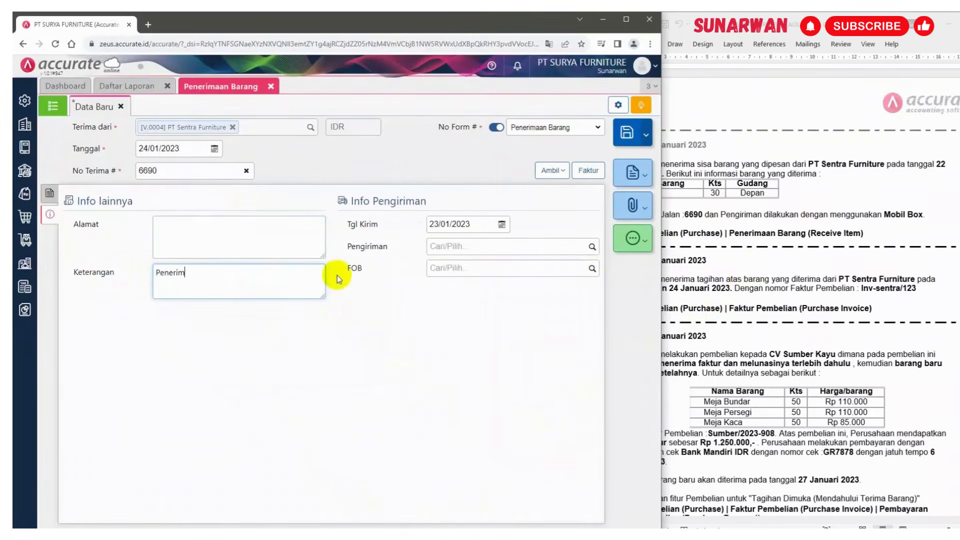
text(aan sisa pesanan)
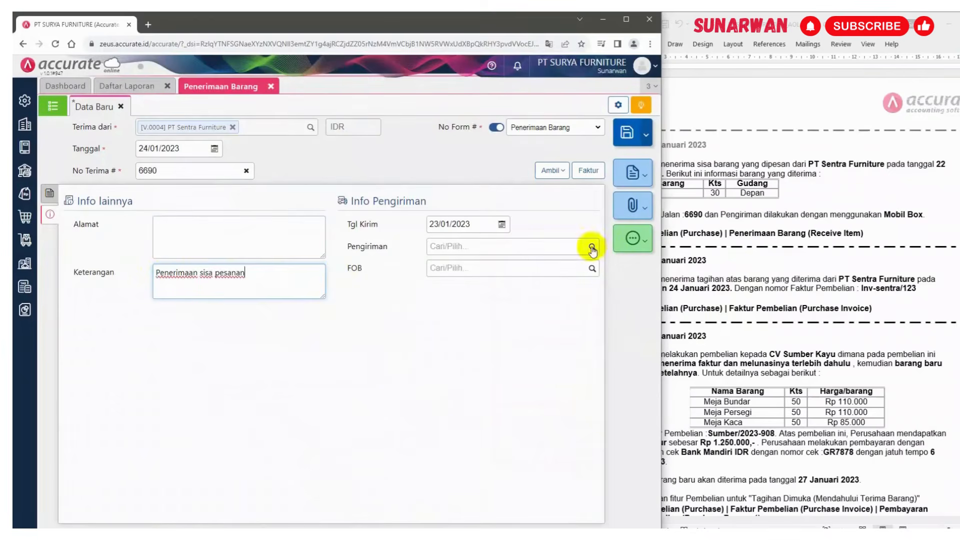
Choose Mobil Box as the shipping method and save the 24 January goods receipt
click(827, 261)
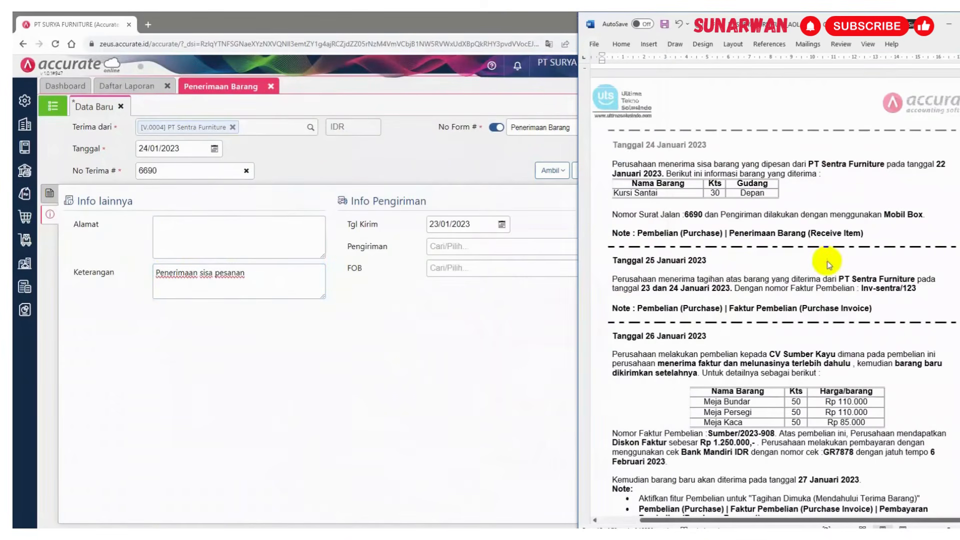
click(576, 248)
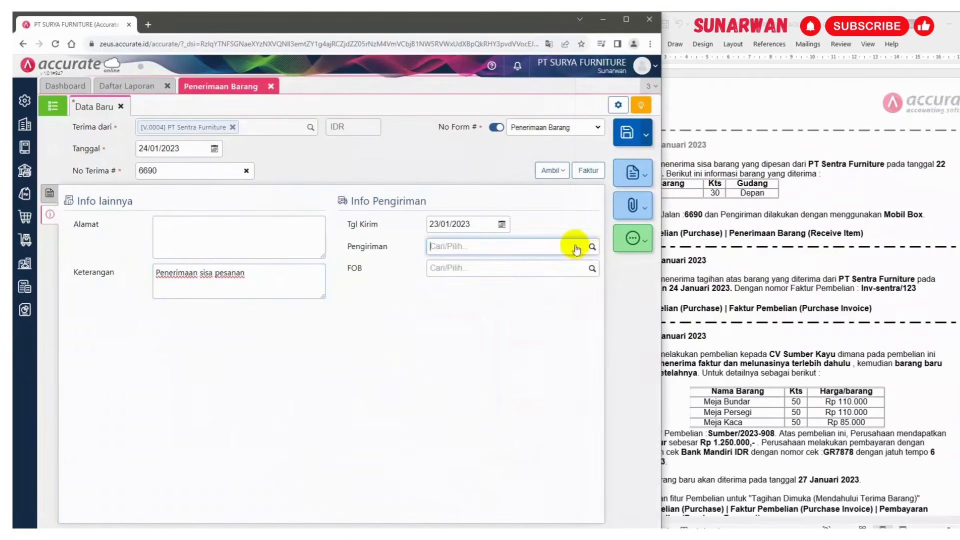
click(591, 246)
click(482, 272)
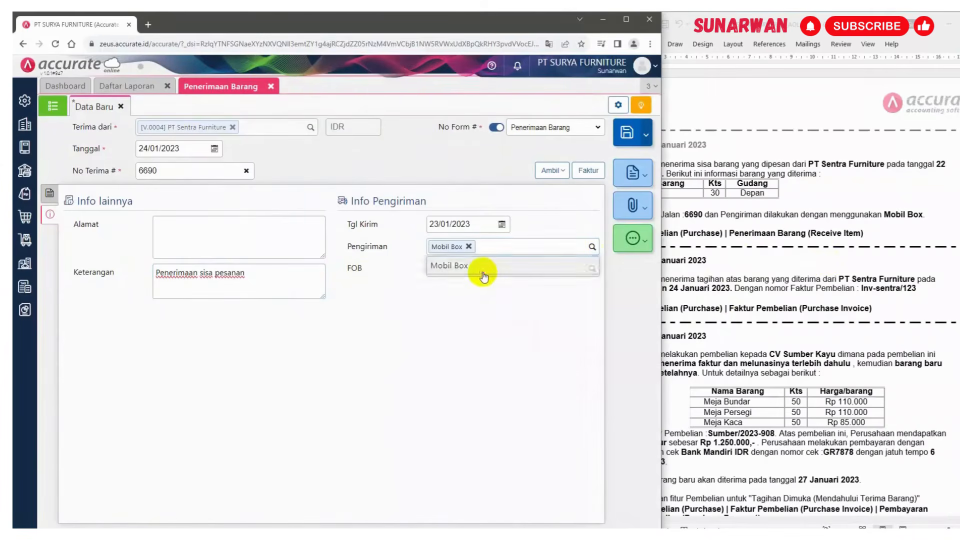
click(47, 194)
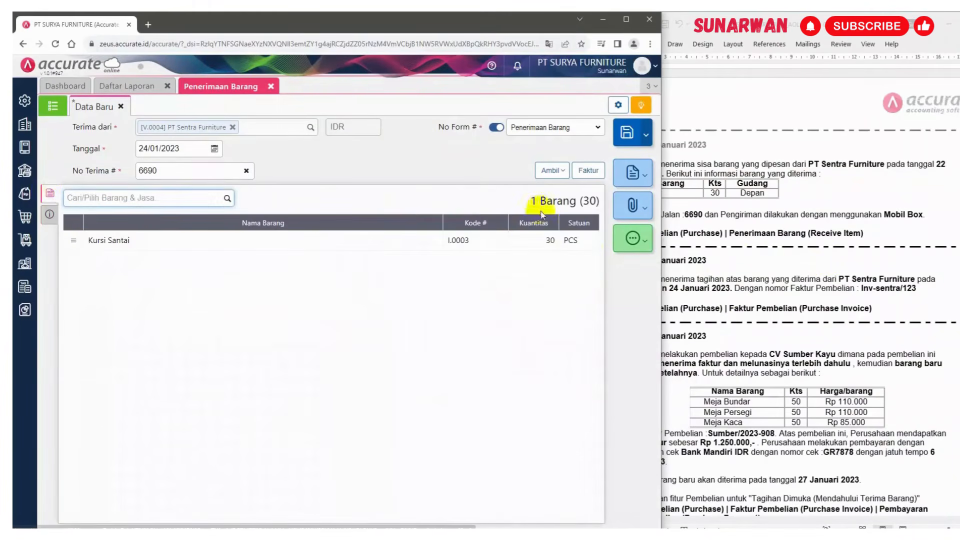
click(633, 132)
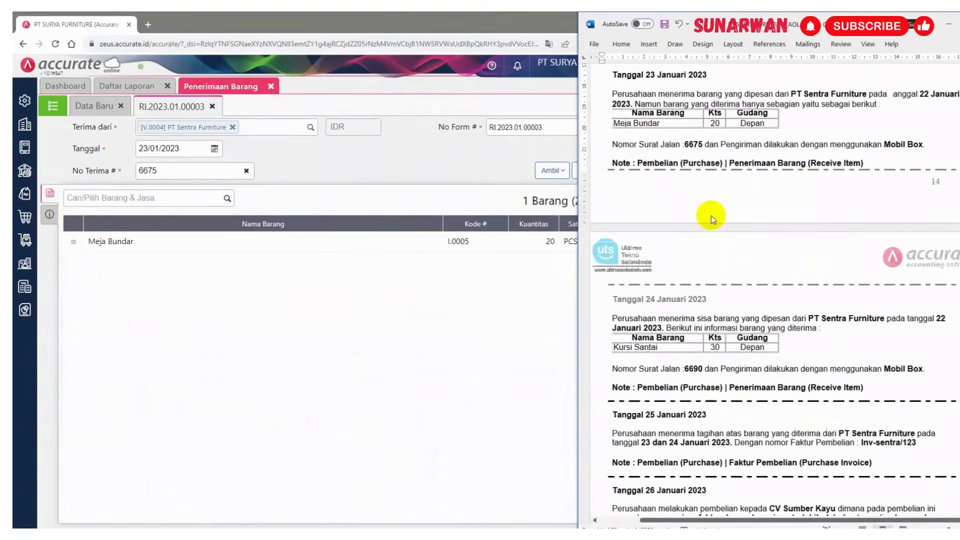
Reopen goods receipt 6675, change the Meja Bundar line's warehouse to Depan, and save it
scroll(712, 215, up, 2)
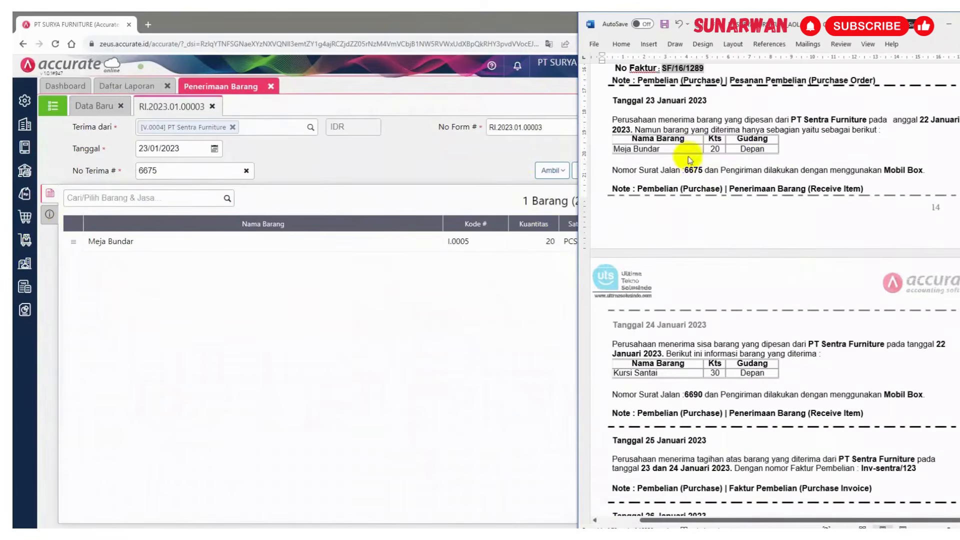
drag(739, 149, 770, 149)
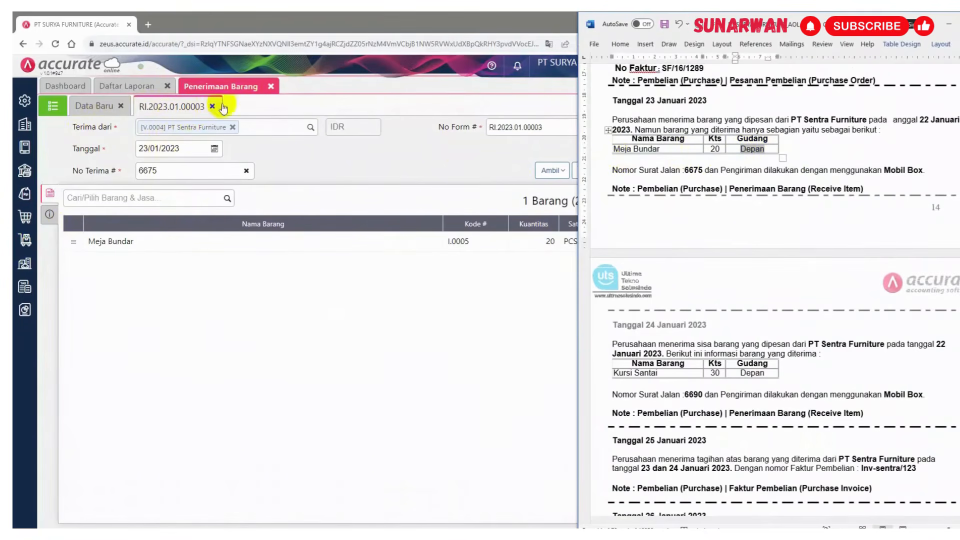
click(457, 150)
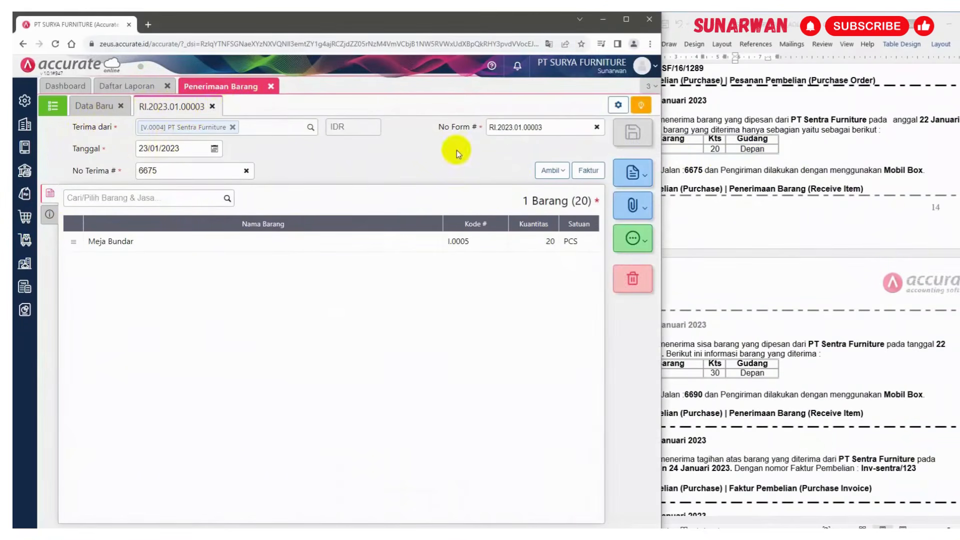
click(213, 107)
click(54, 106)
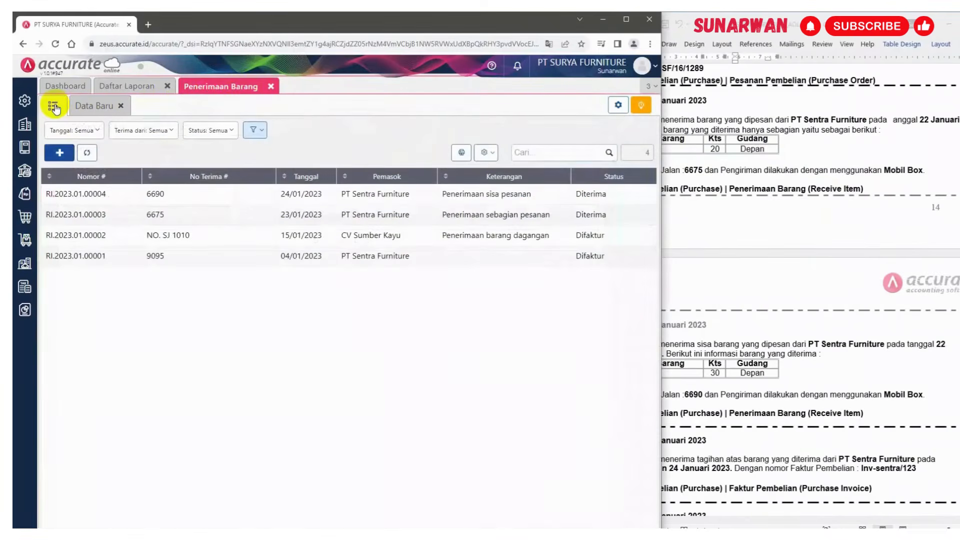
click(702, 150)
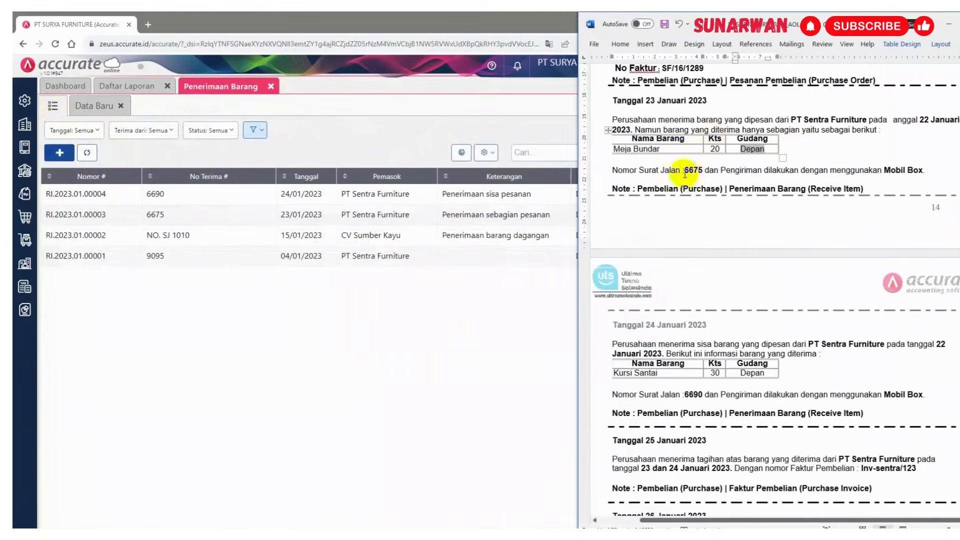
click(171, 215)
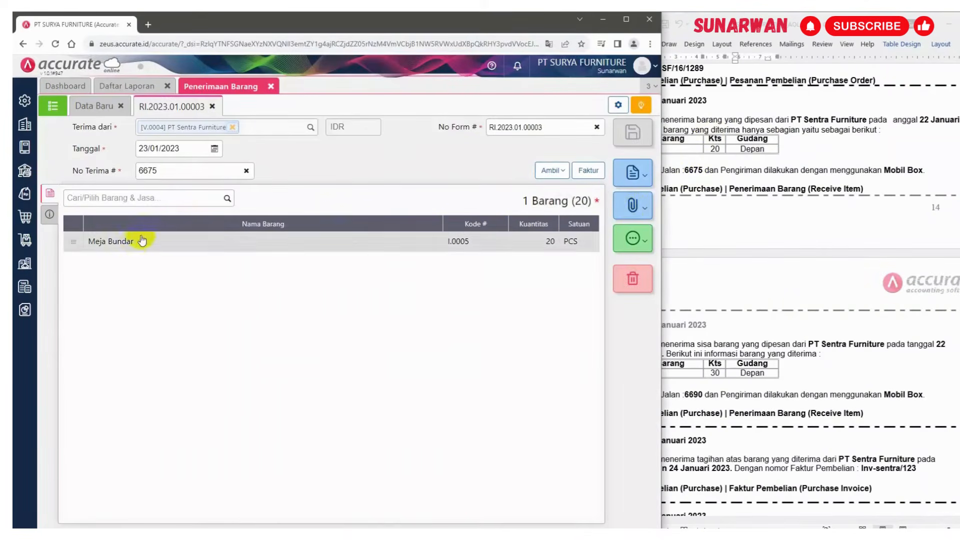
click(134, 242)
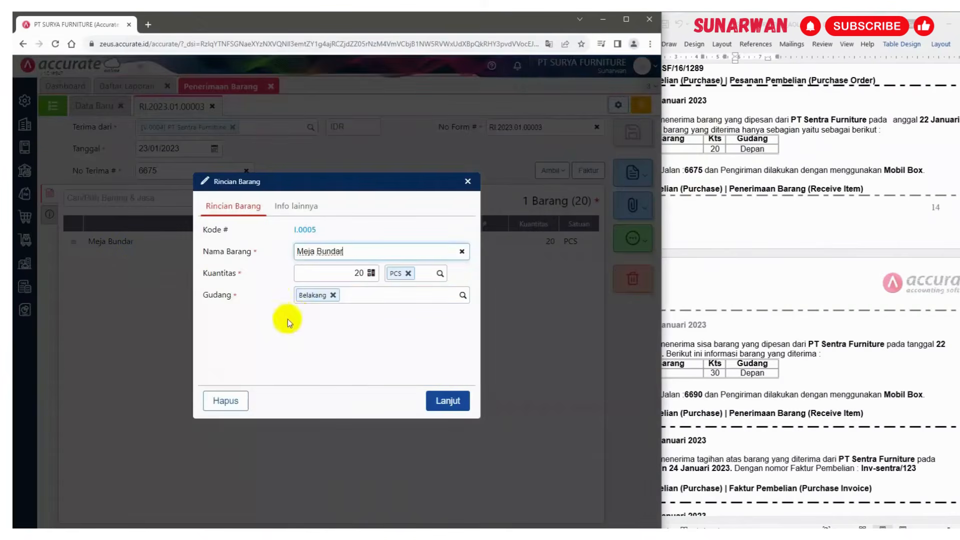
click(332, 295)
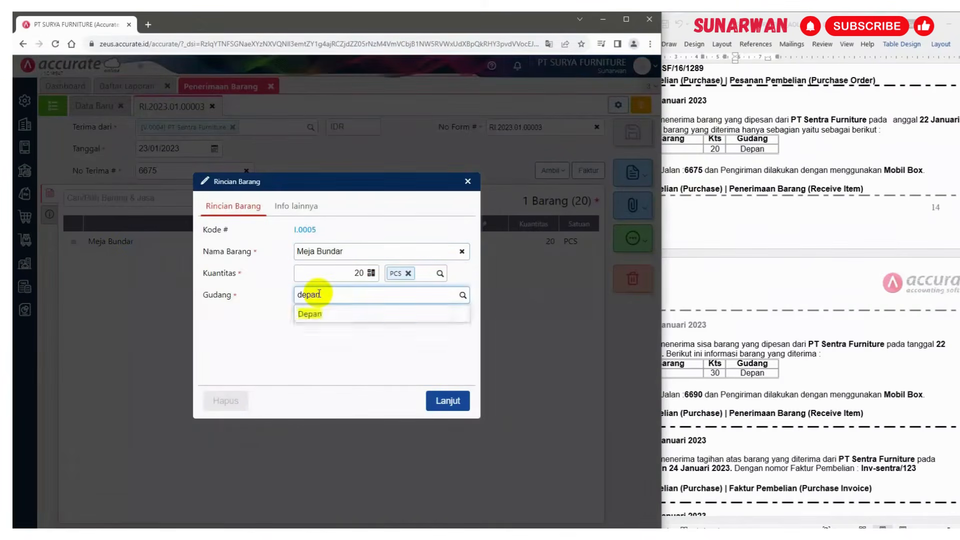
click(325, 313)
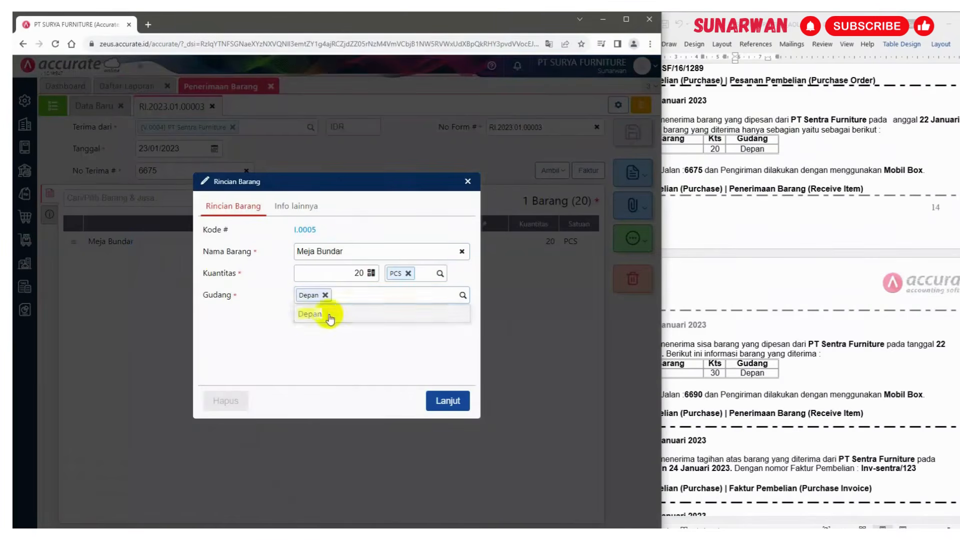
click(440, 400)
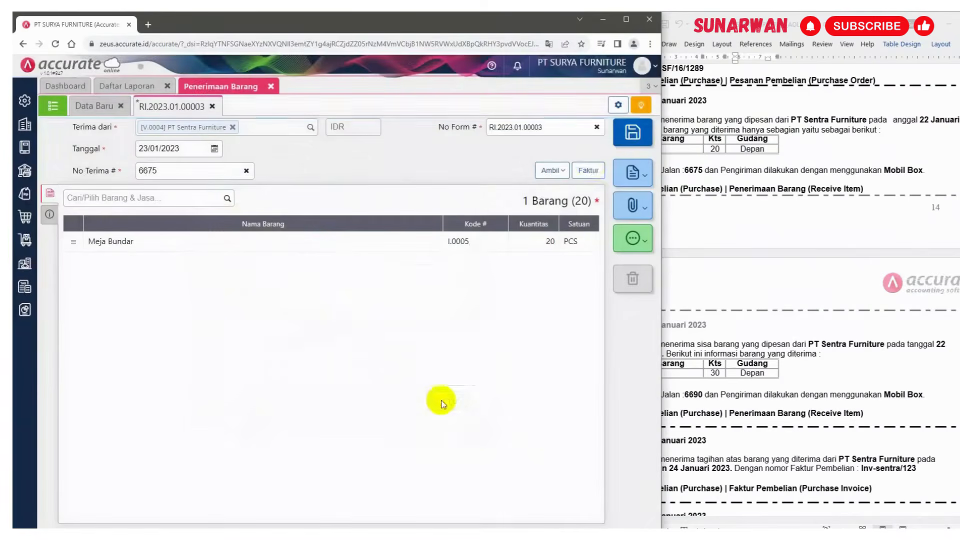
click(630, 131)
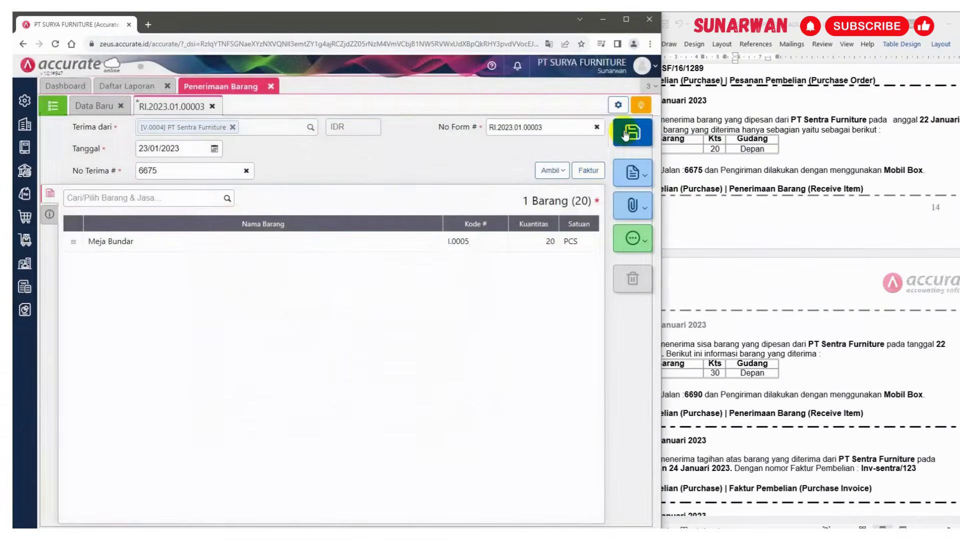
Review the goods receipt list and the 25 January invoice instructions in the document
click(53, 106)
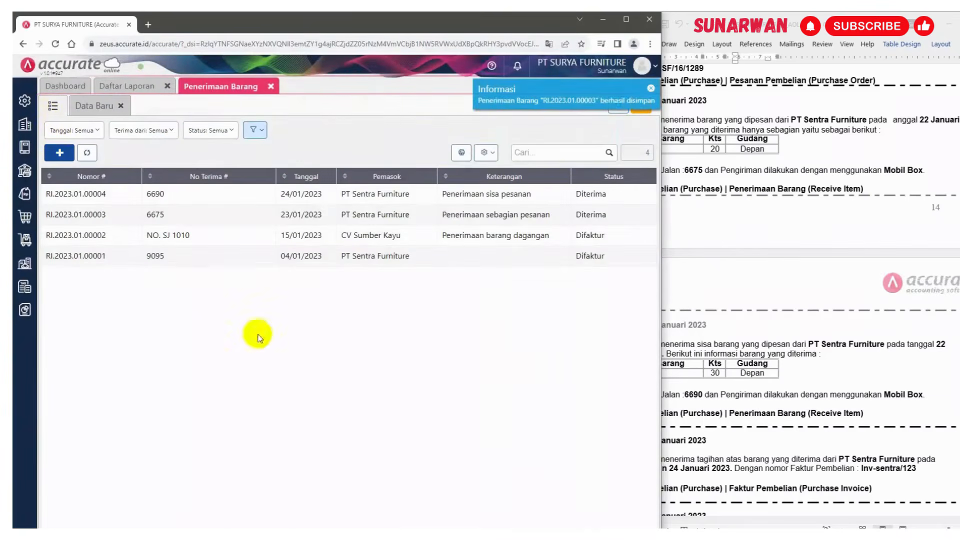
click(757, 222)
scroll(757, 222, down, 4)
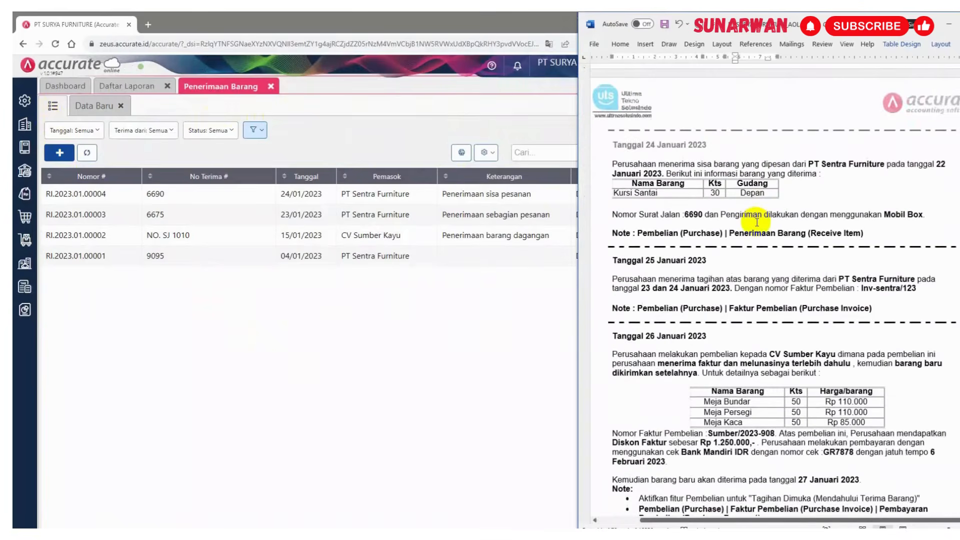
scroll(756, 222, down, 2)
scroll(757, 222, down, 1)
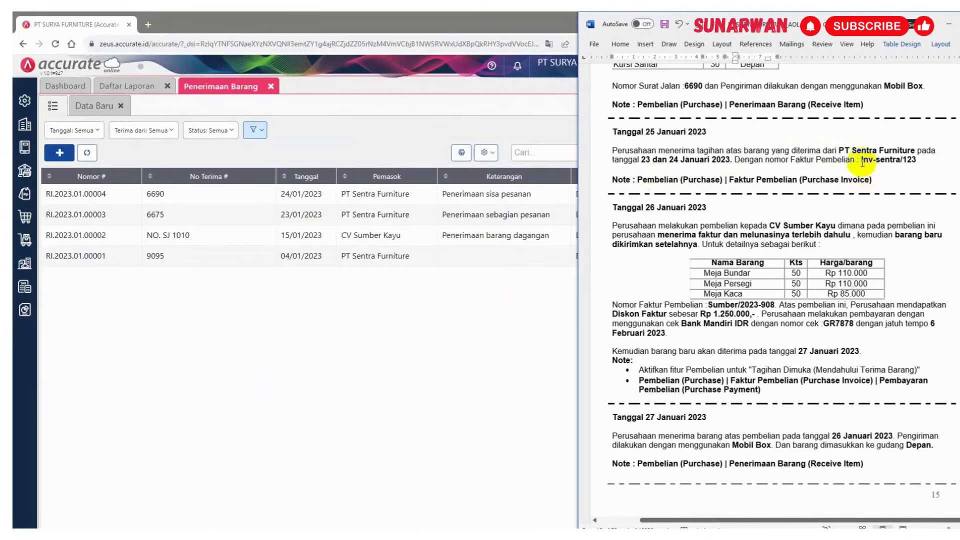
drag(861, 160, 916, 160)
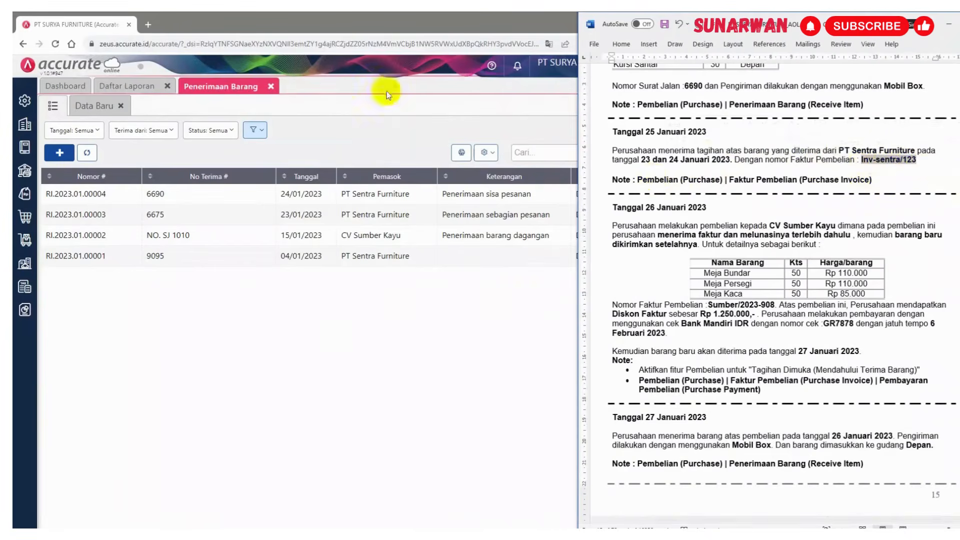
Start a new purchase invoice for supplier PT Sentra Furniture
click(271, 86)
click(272, 87)
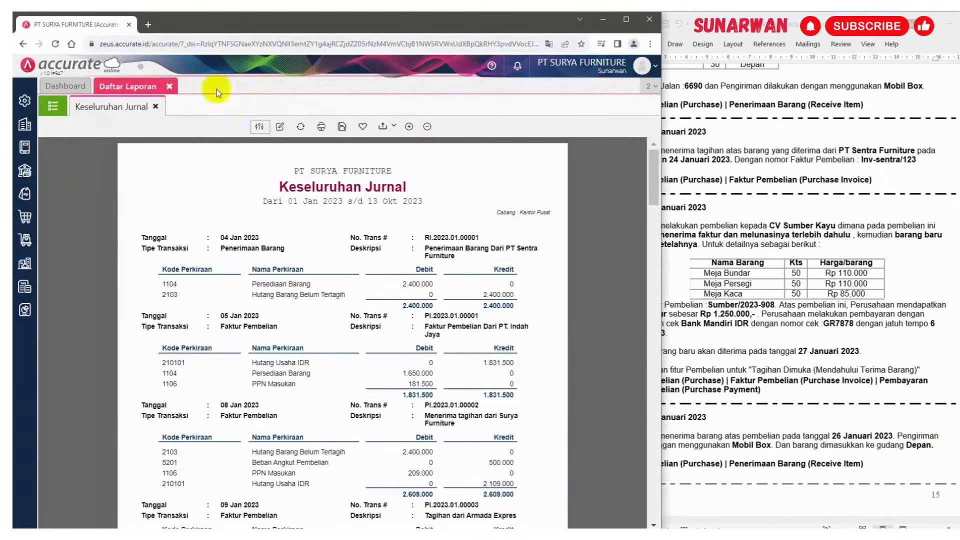
click(20, 218)
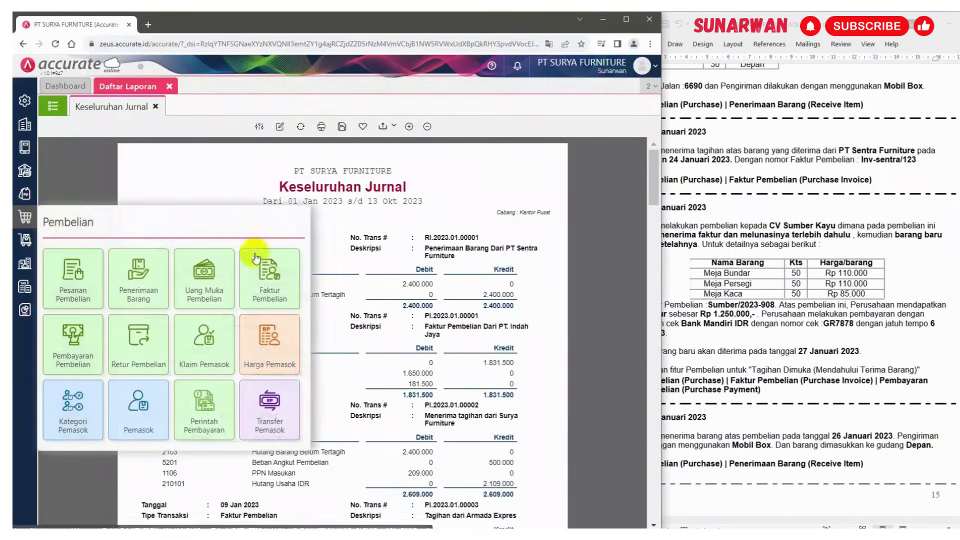
click(268, 277)
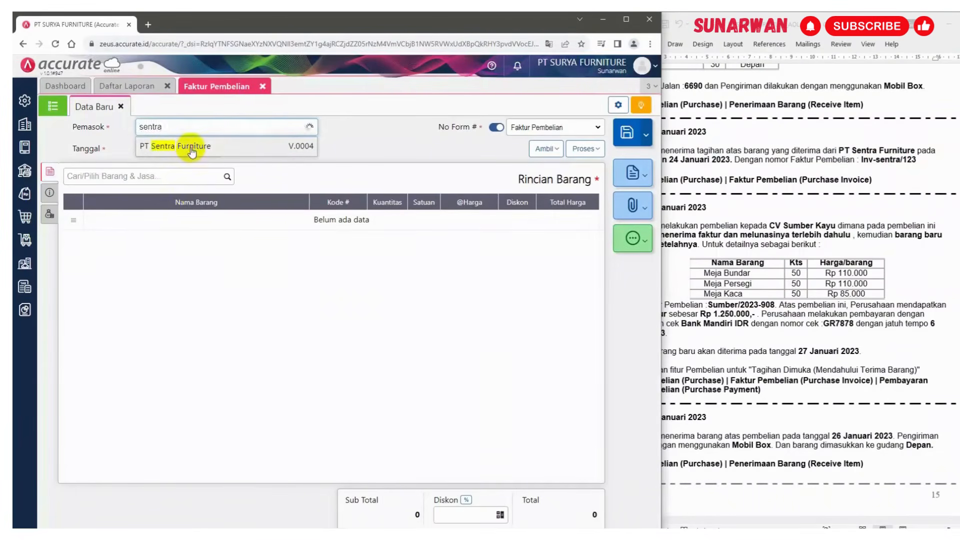
click(191, 148)
click(194, 149)
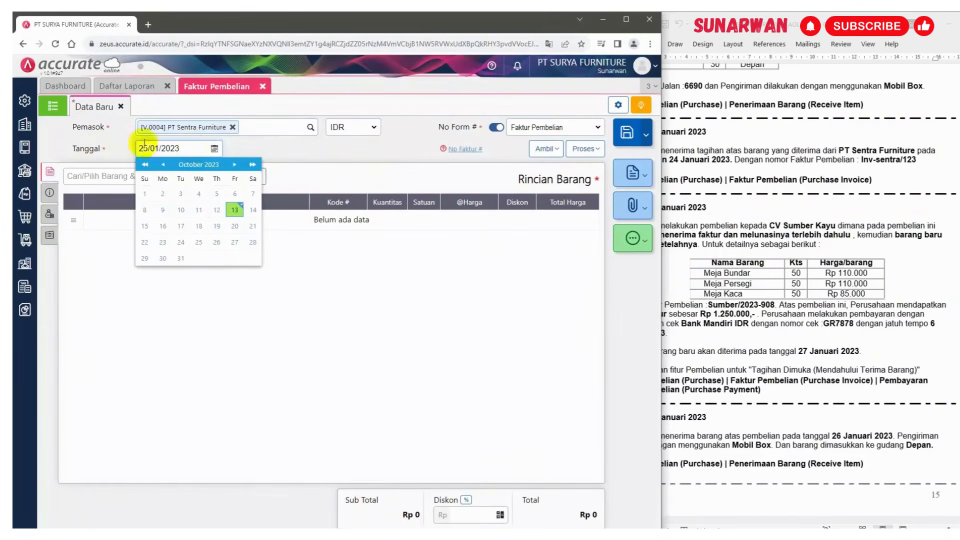
Pull goods receipts 6675 and 6690 into the 25/01/2023 invoice, keeping both Meja Bundar and Kursi Santai lines
click(254, 145)
click(253, 145)
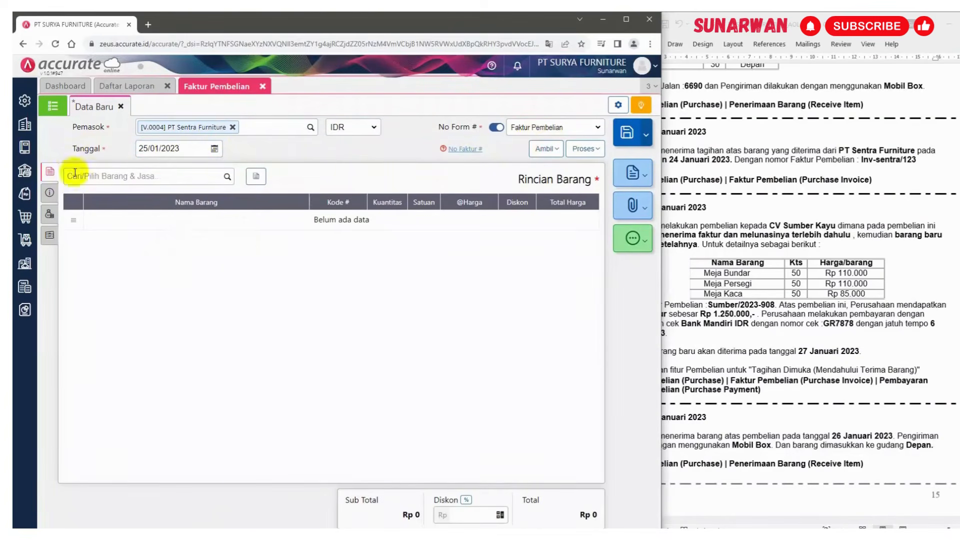
click(559, 151)
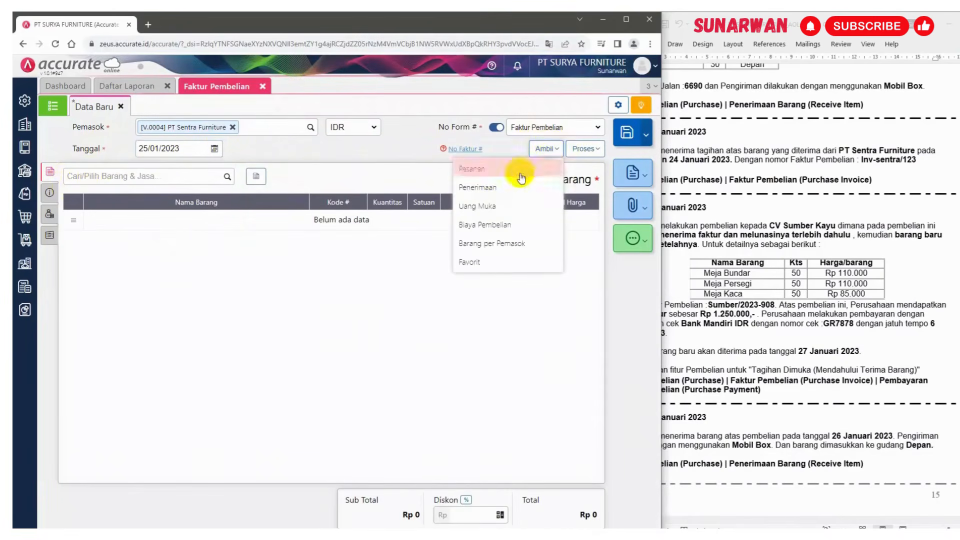
click(484, 188)
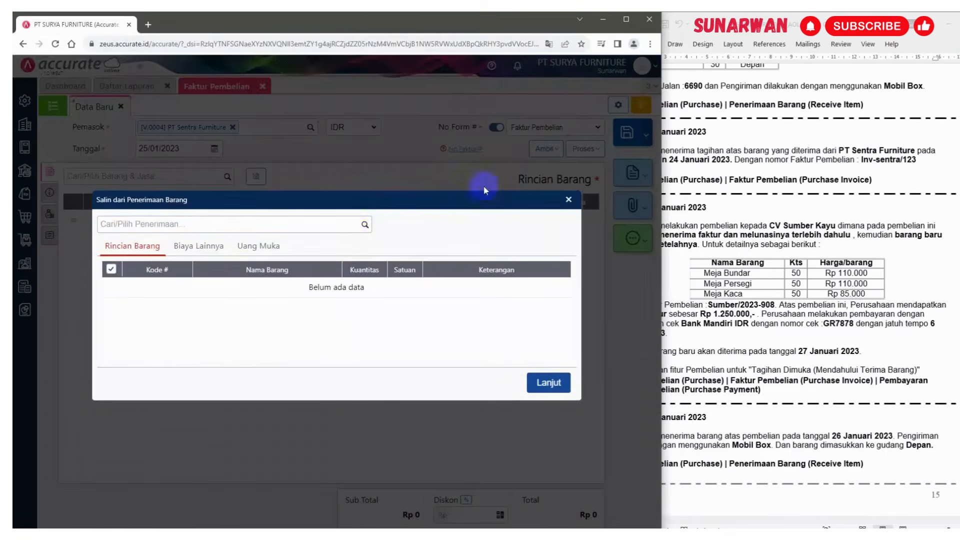
click(365, 224)
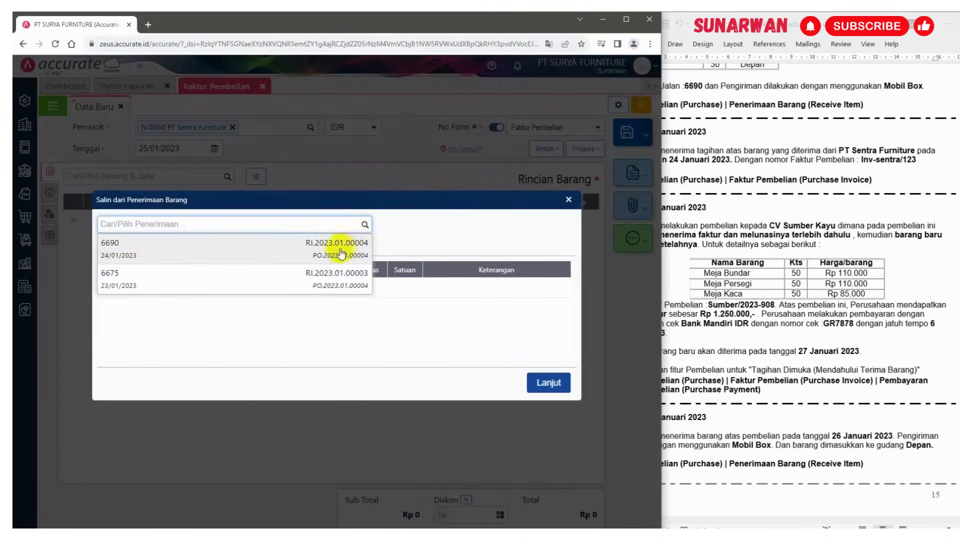
click(334, 279)
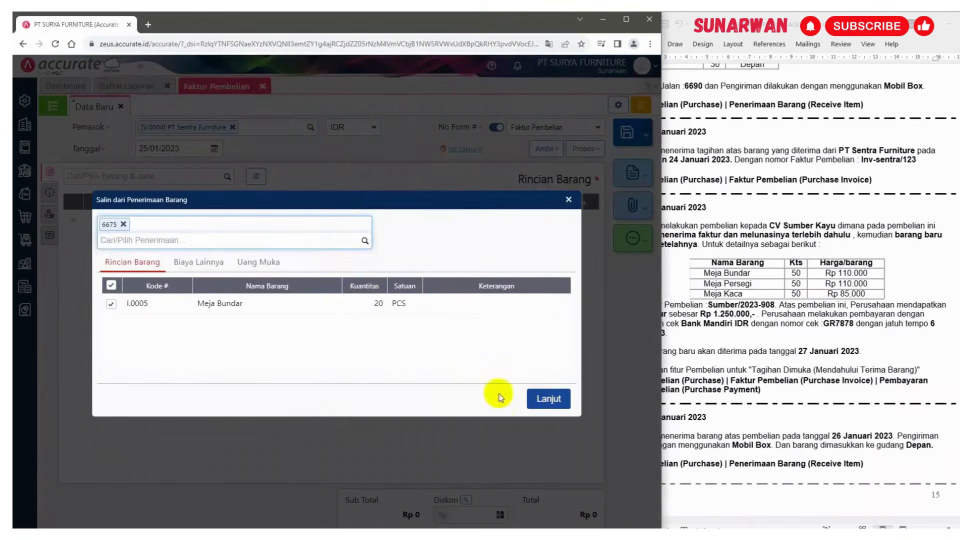
click(365, 241)
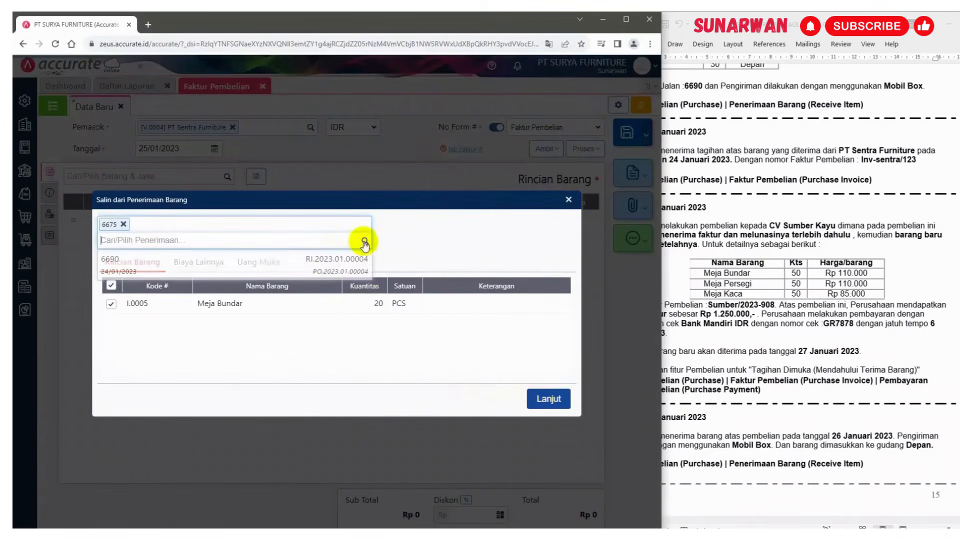
click(322, 262)
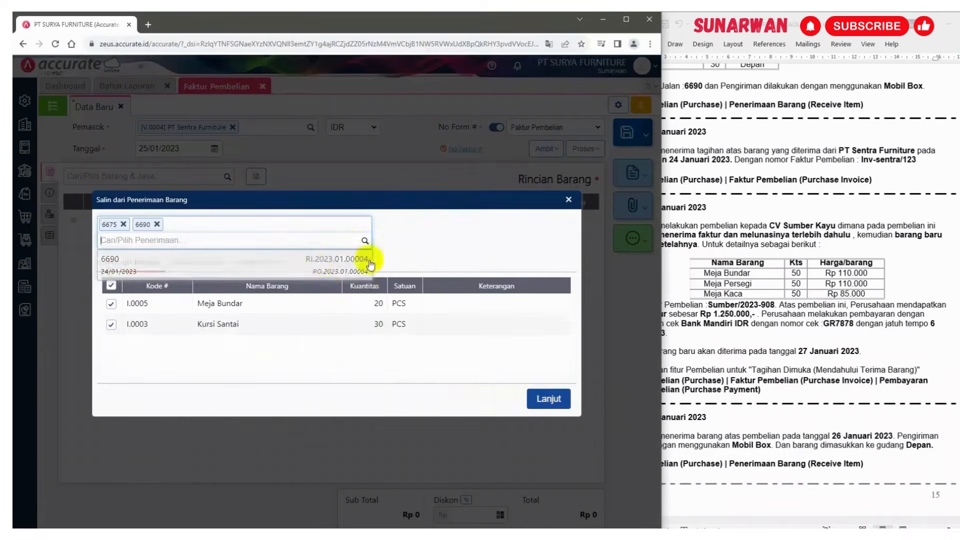
click(714, 250)
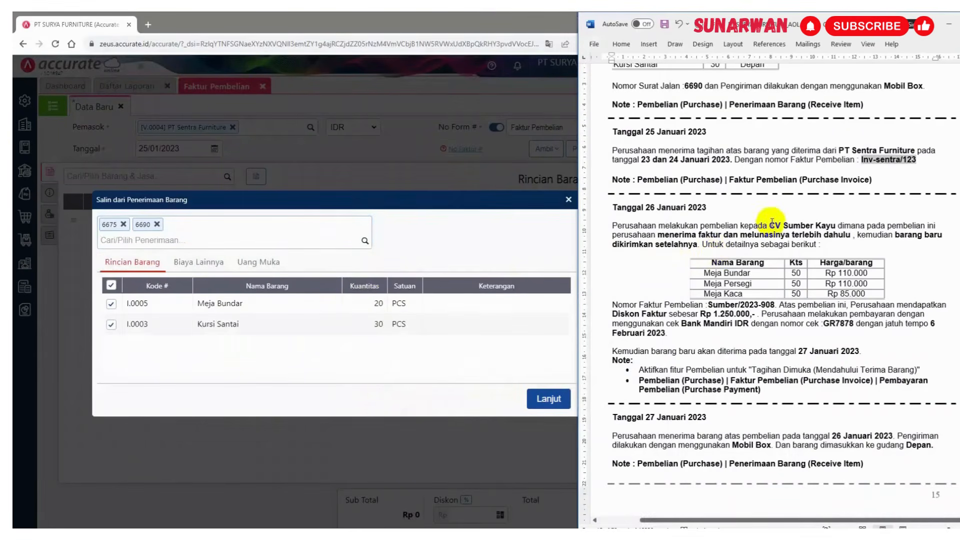
click(545, 408)
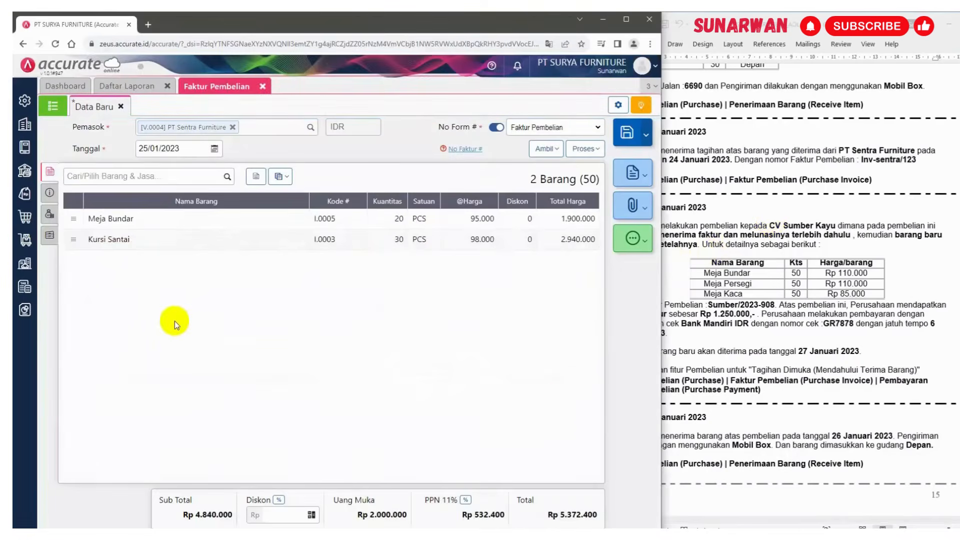
Enter invoice number Inv-sentra/123, pick the supplier's Kelapa Gading address, and set the note to Penerimaan faktur tagihan
click(48, 193)
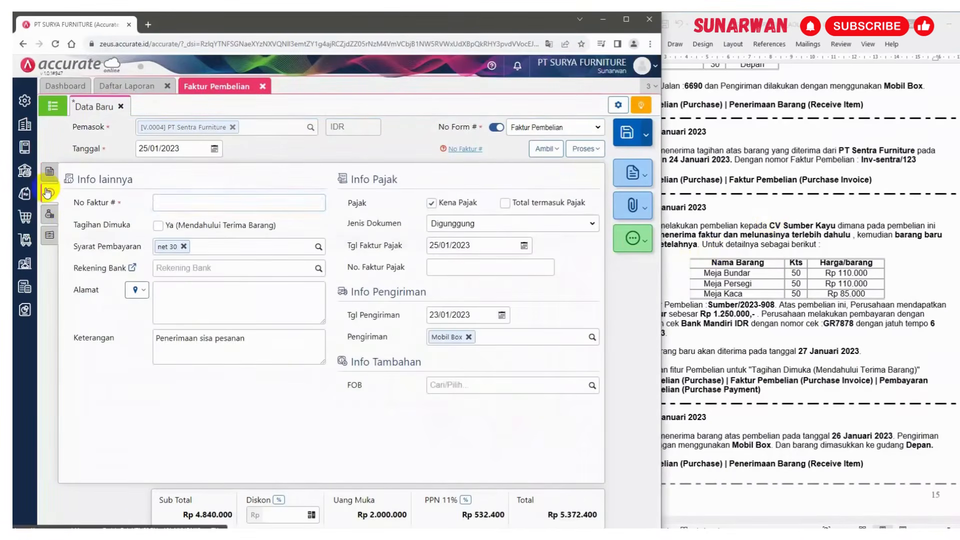
click(164, 202)
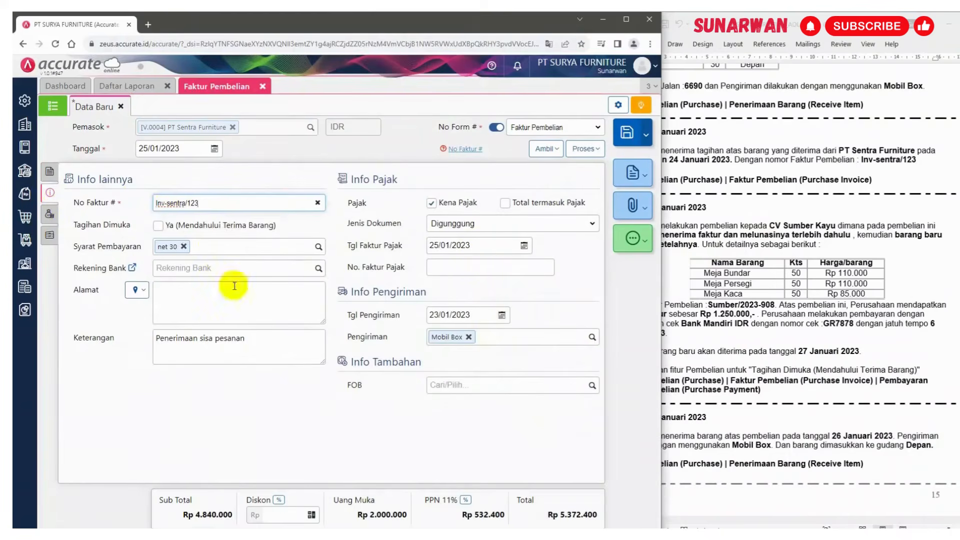
click(135, 290)
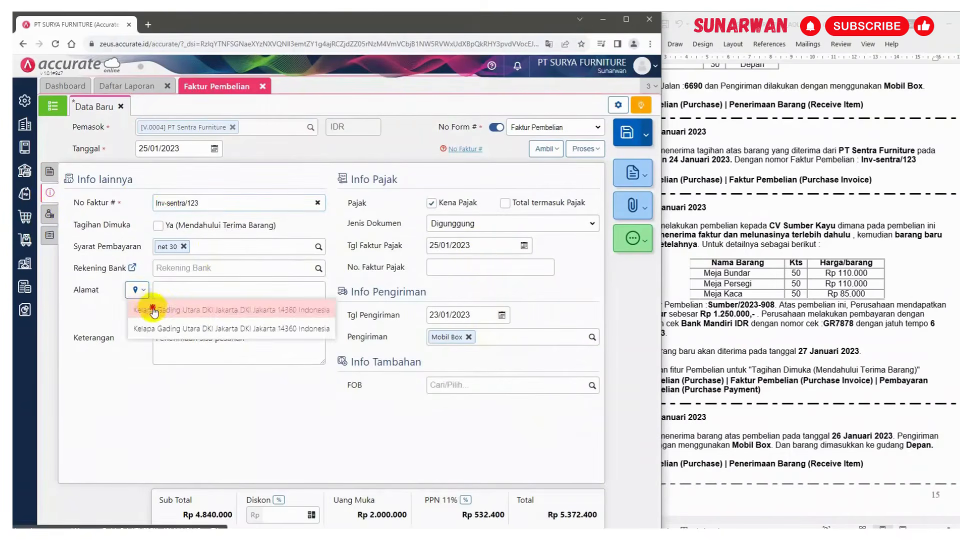
click(155, 311)
click(184, 338)
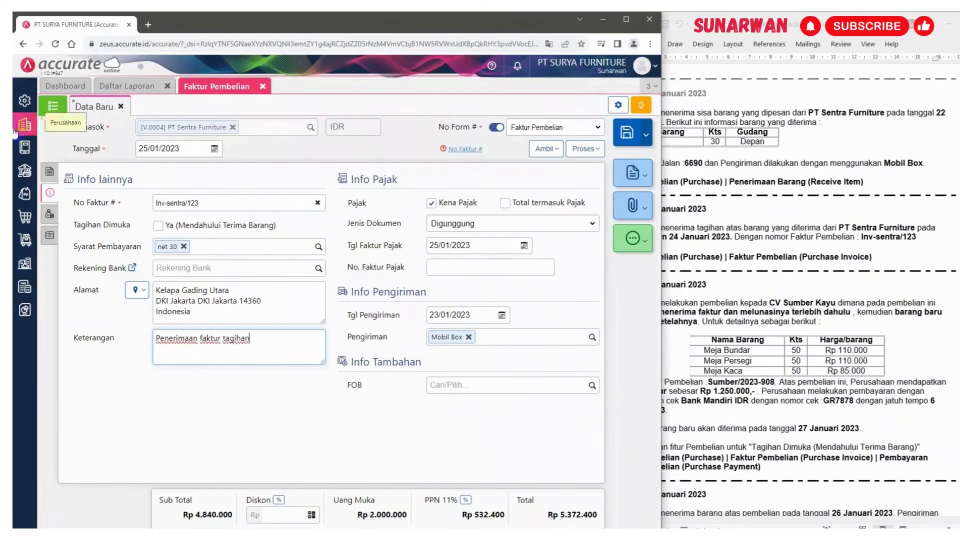
Check the applied down payment and item lines, then save the purchase invoice
click(47, 216)
click(50, 238)
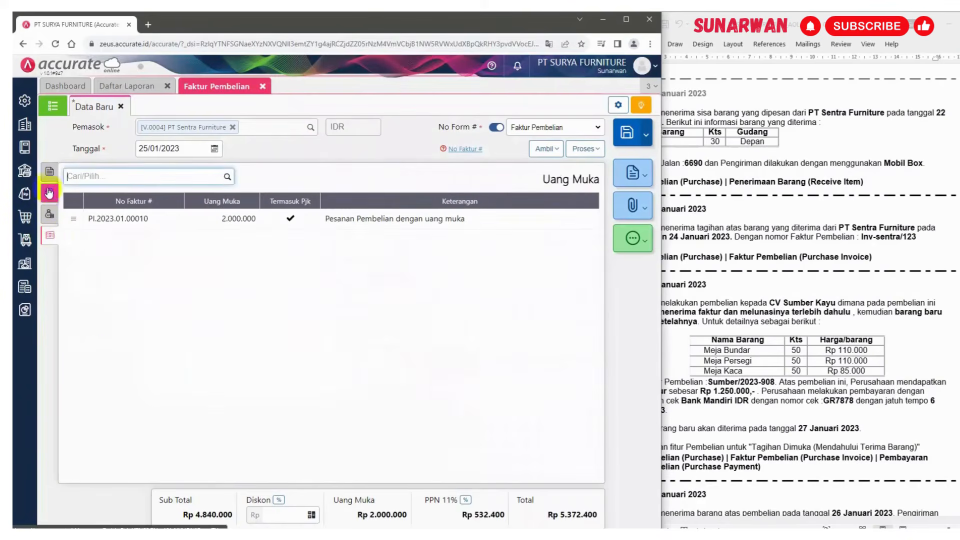
click(49, 173)
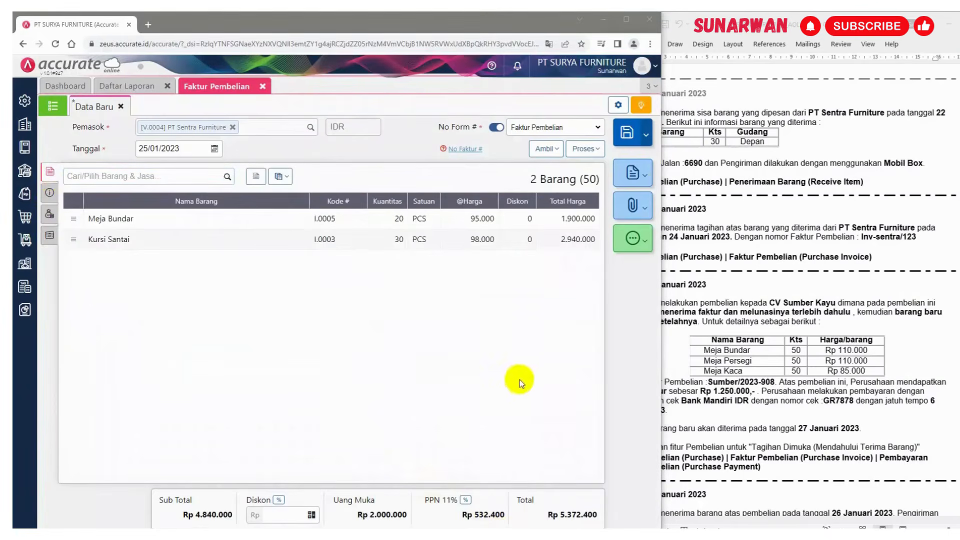
click(627, 134)
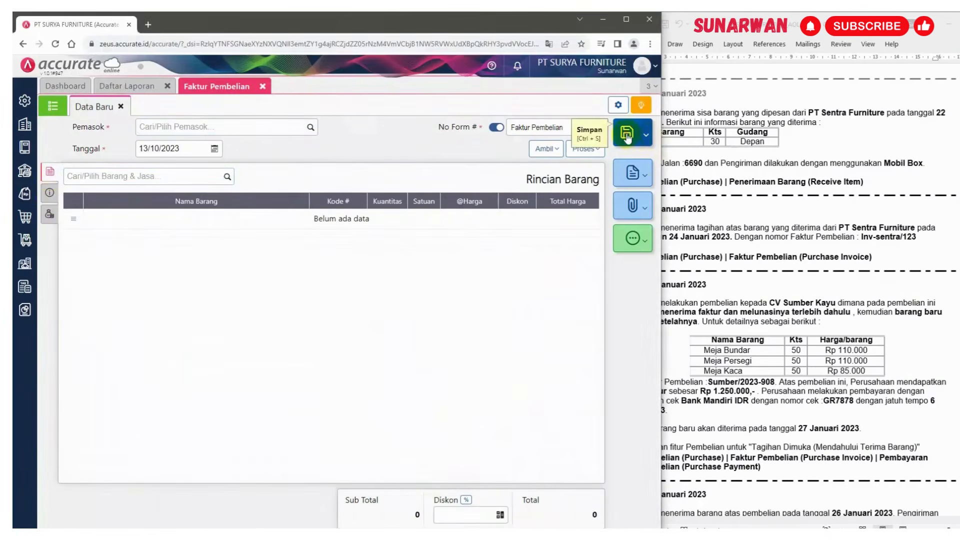
Start a new purchase invoice for supplier CV Sumber Kayu dated 26/01/2023
click(782, 199)
scroll(785, 204, down, 4)
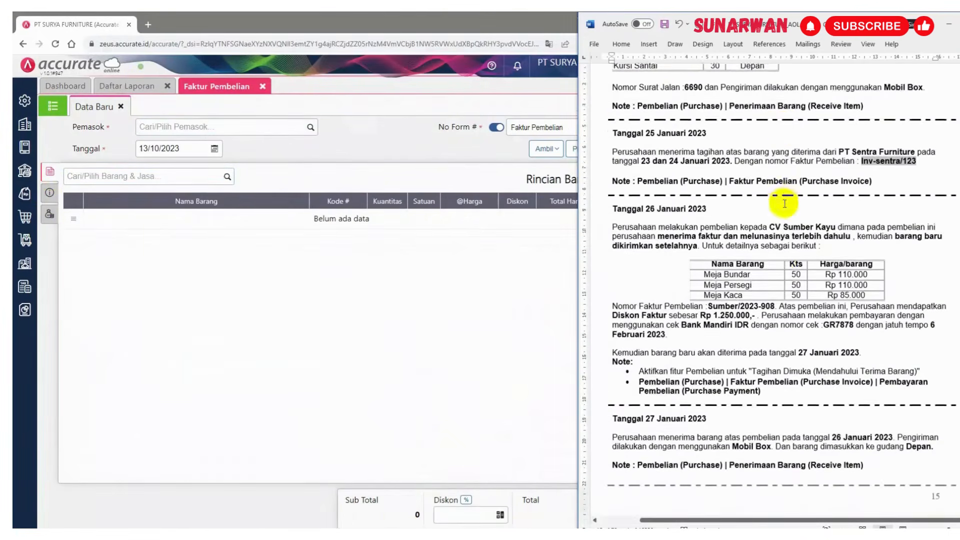
scroll(785, 203, down, 2)
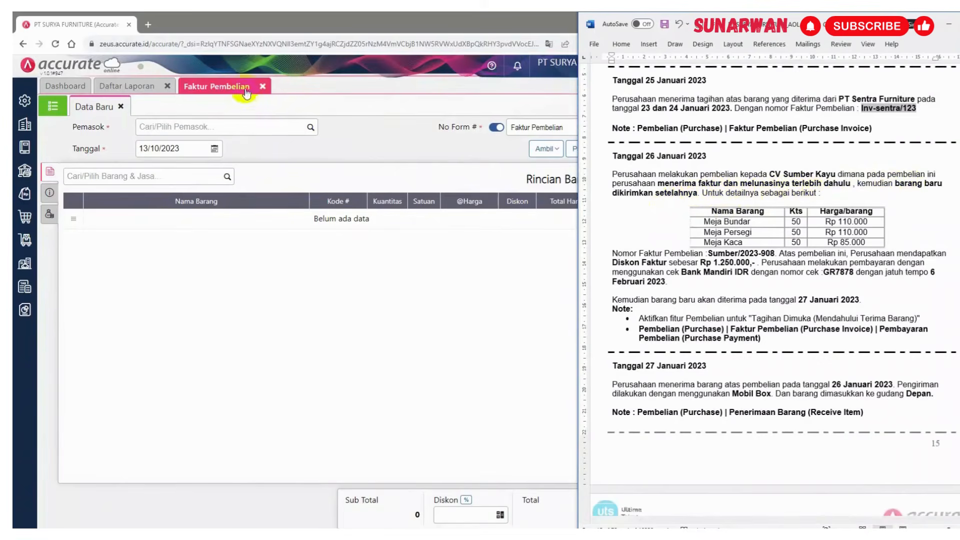
click(290, 130)
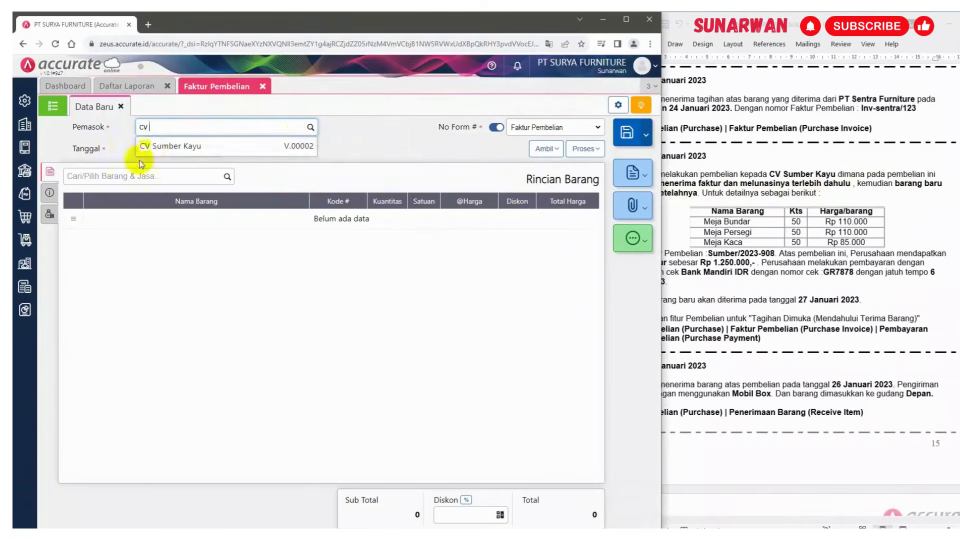
click(159, 147)
click(200, 149)
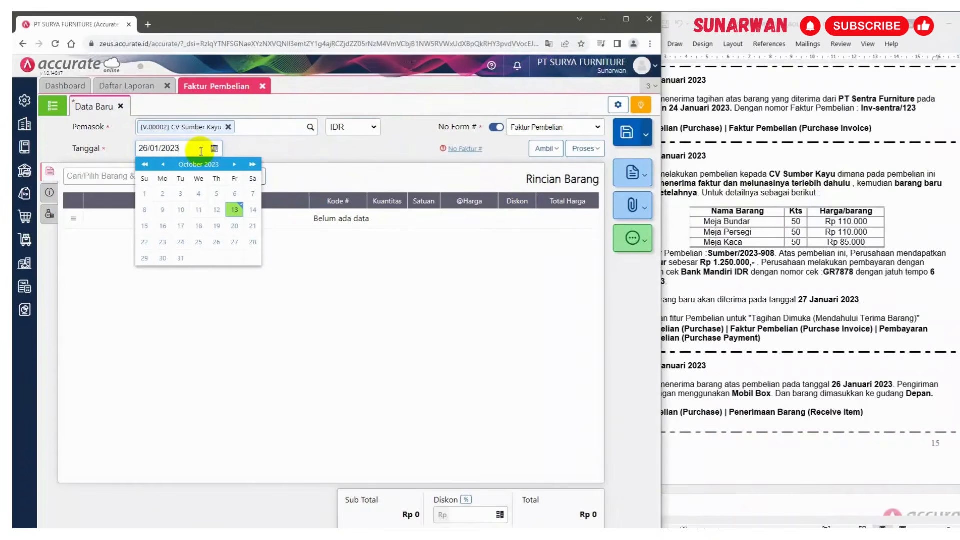
click(337, 153)
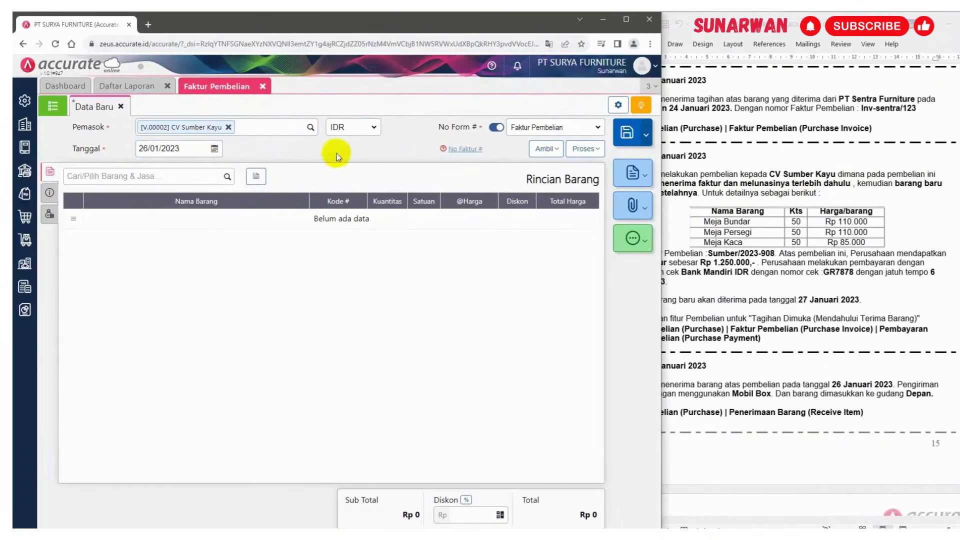
Add Meja Bundar to the invoice: 50 PCS at 110.000 each in warehouse Depan
click(783, 237)
scroll(727, 244, down, 1)
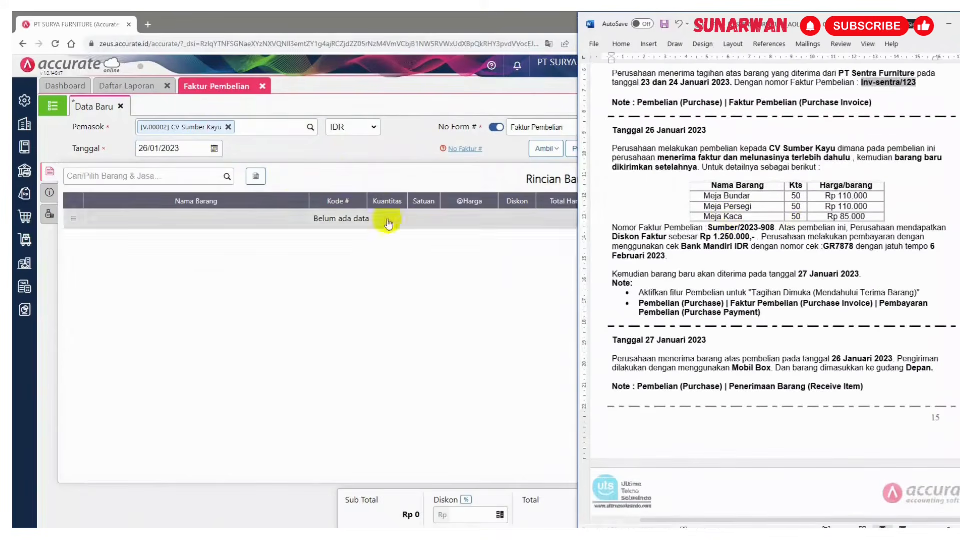
click(228, 177)
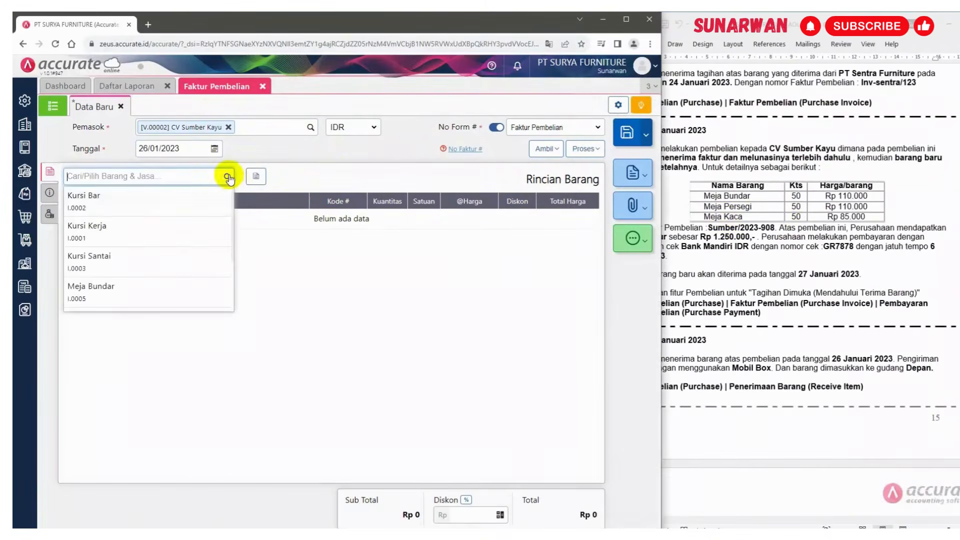
click(123, 289)
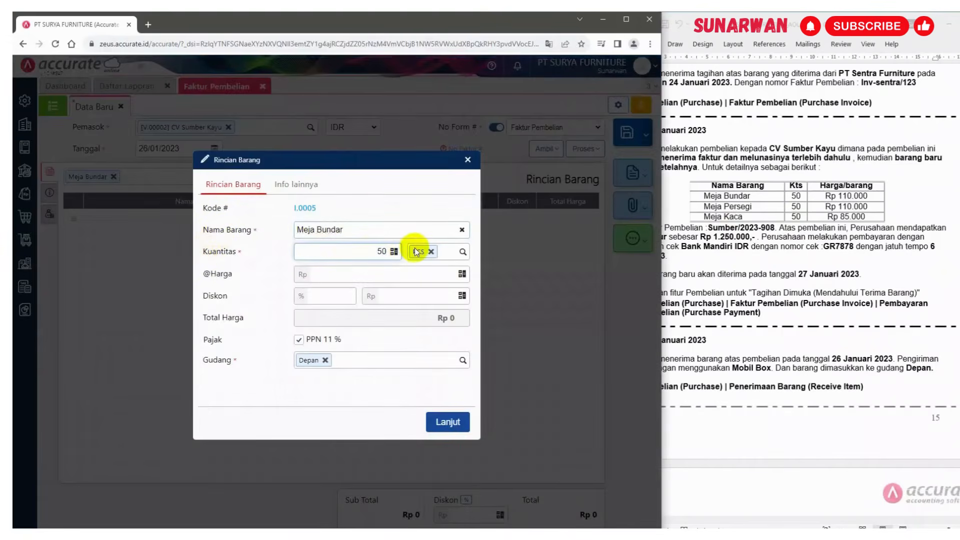
click(433, 275)
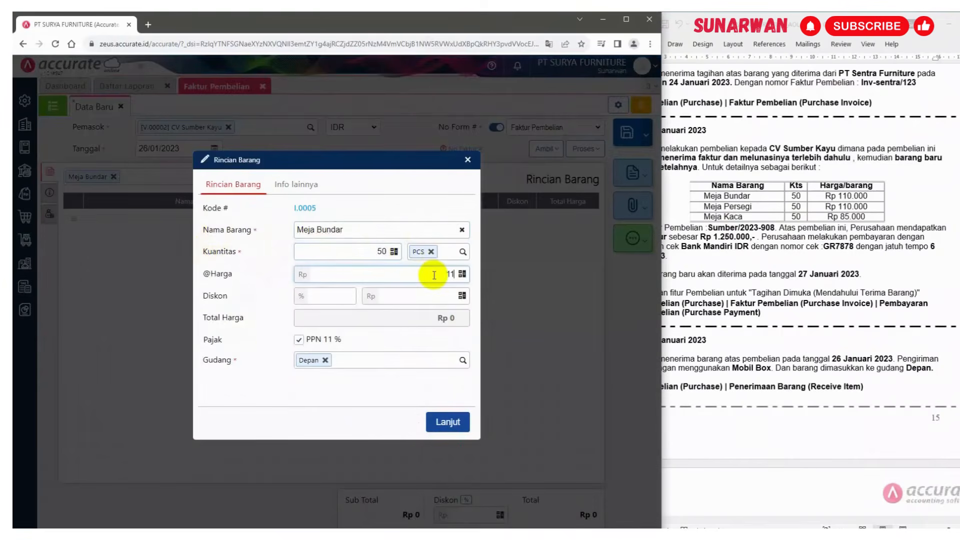
click(418, 318)
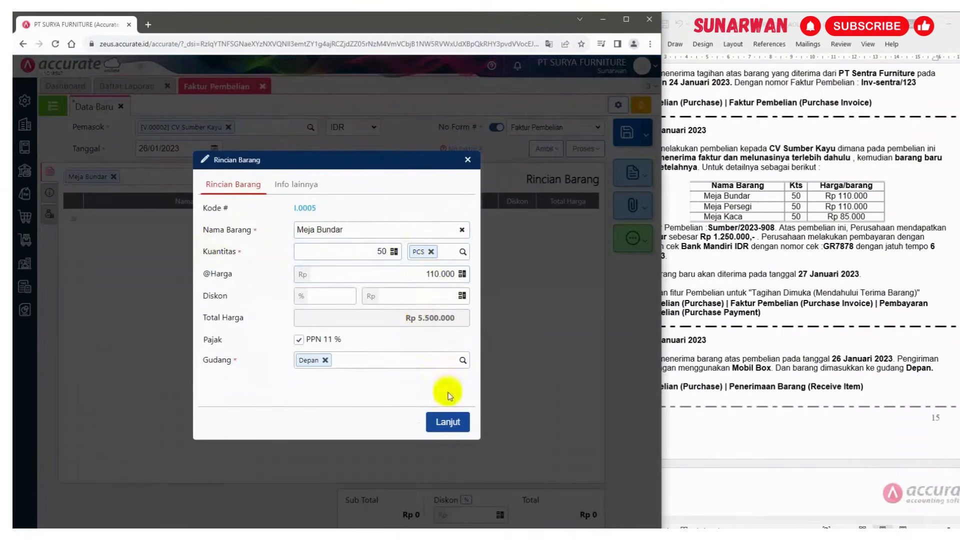
click(818, 223)
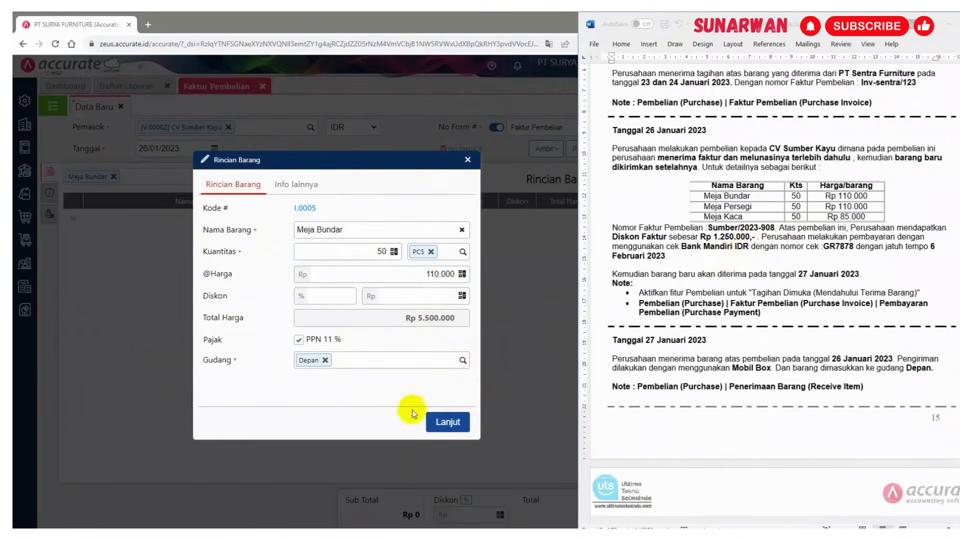
click(447, 423)
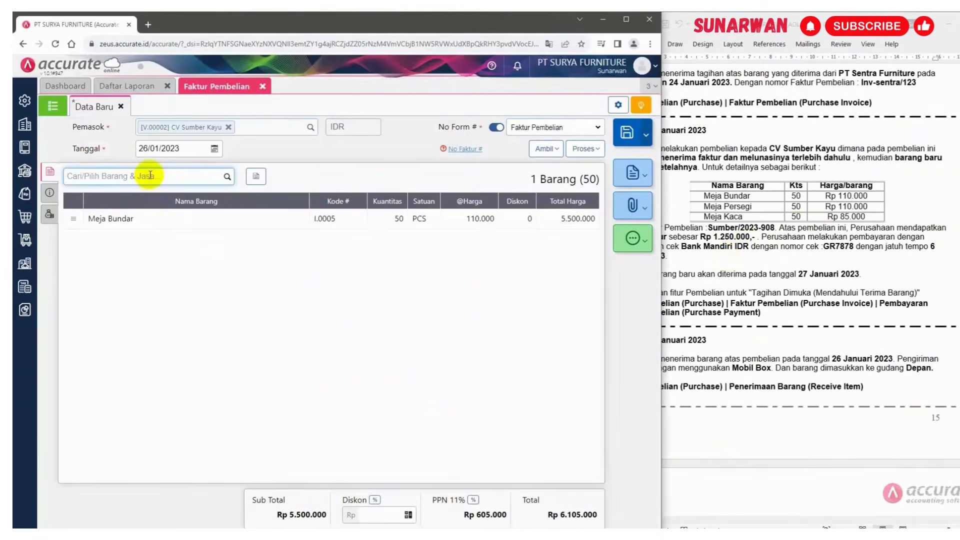
Add Meja Persegi to the invoice: 50 PCS at 110.000 each
text(persegi)
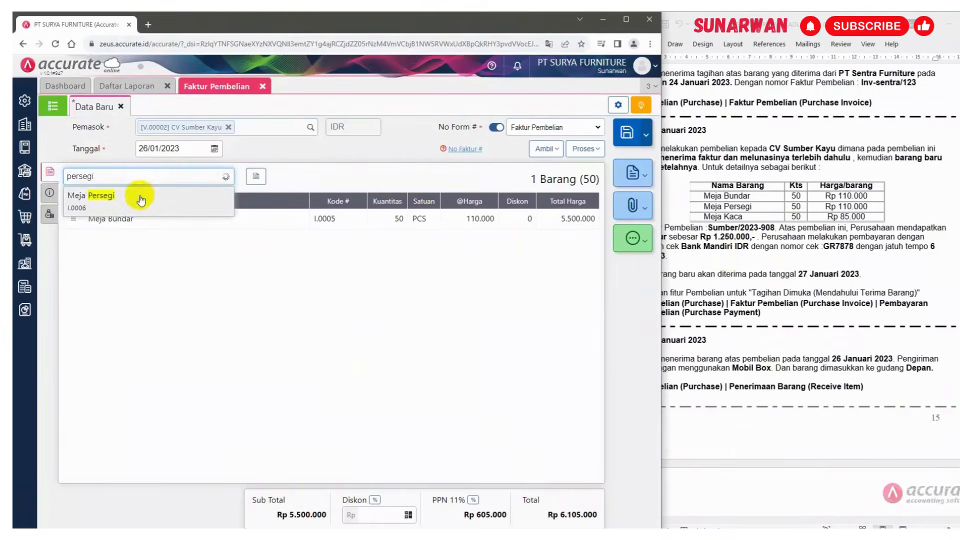
click(141, 202)
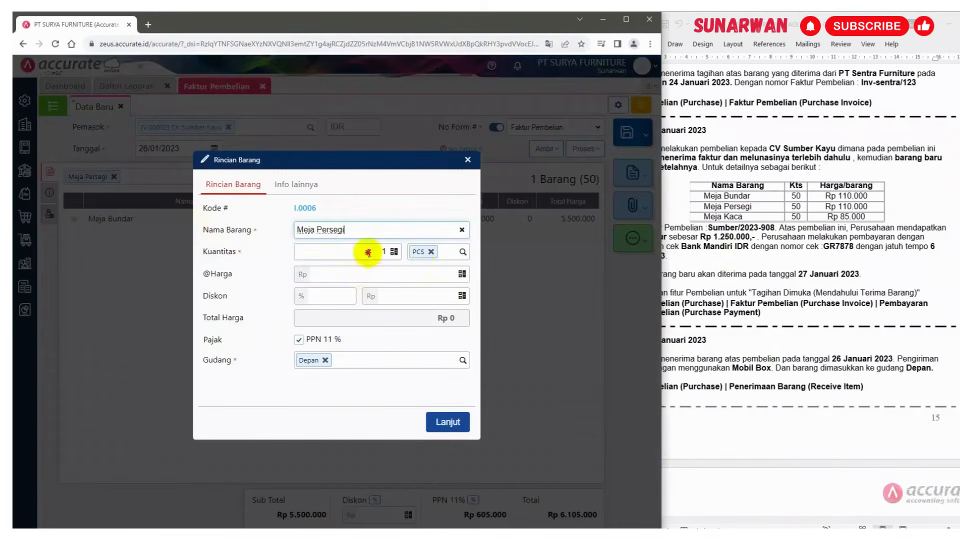
text(50)
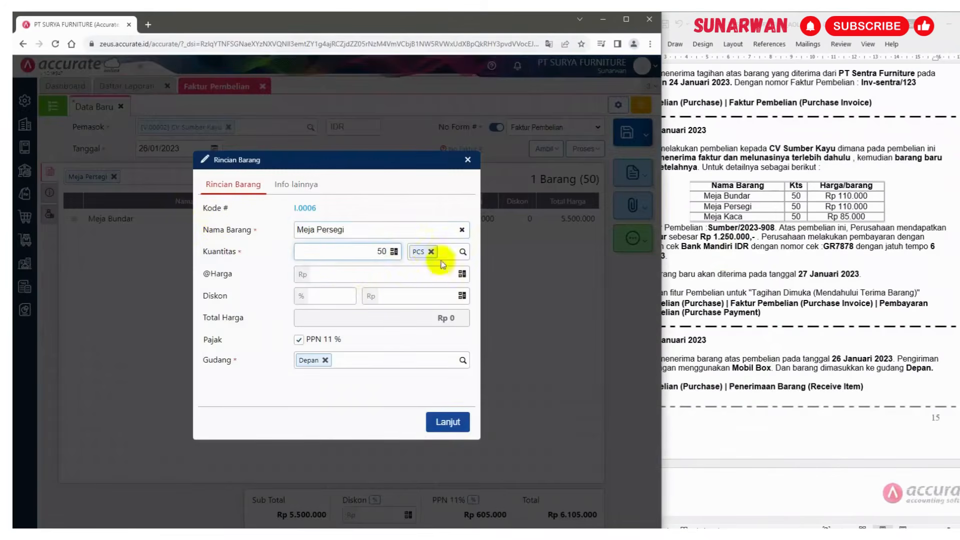
click(446, 278)
text(11.0)
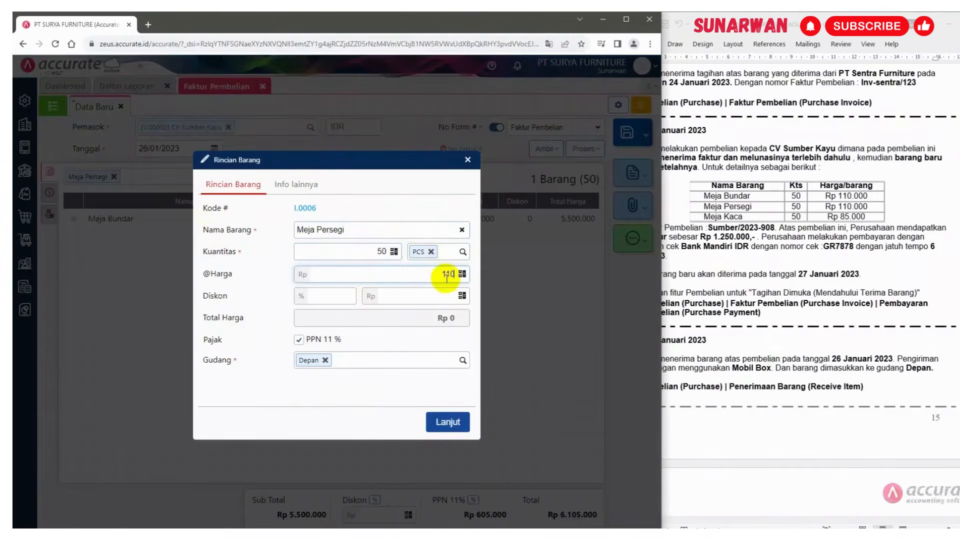
text(000)
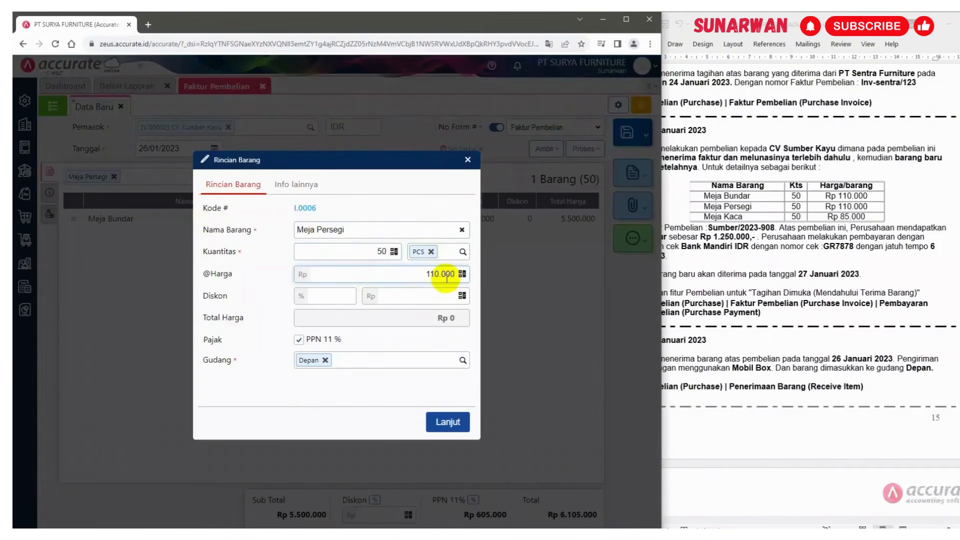
click(424, 321)
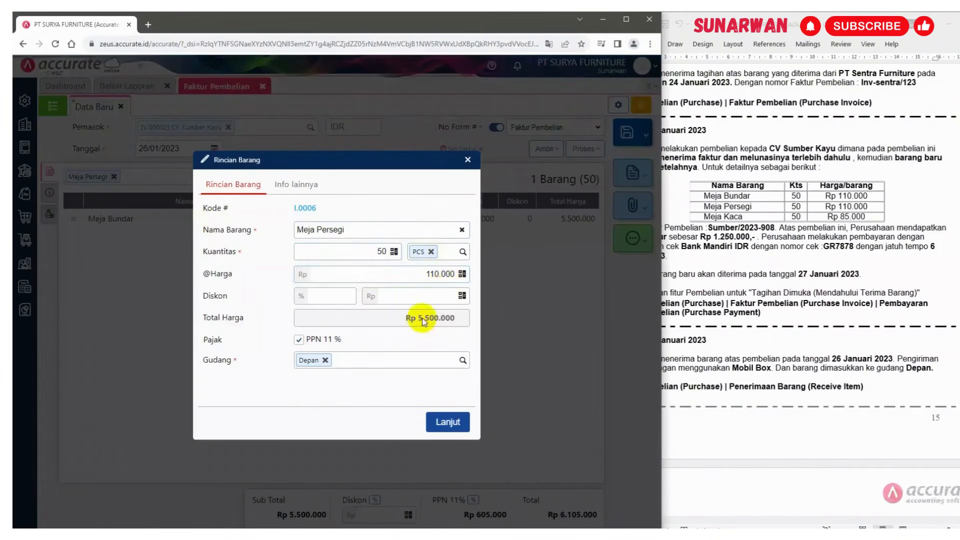
click(446, 422)
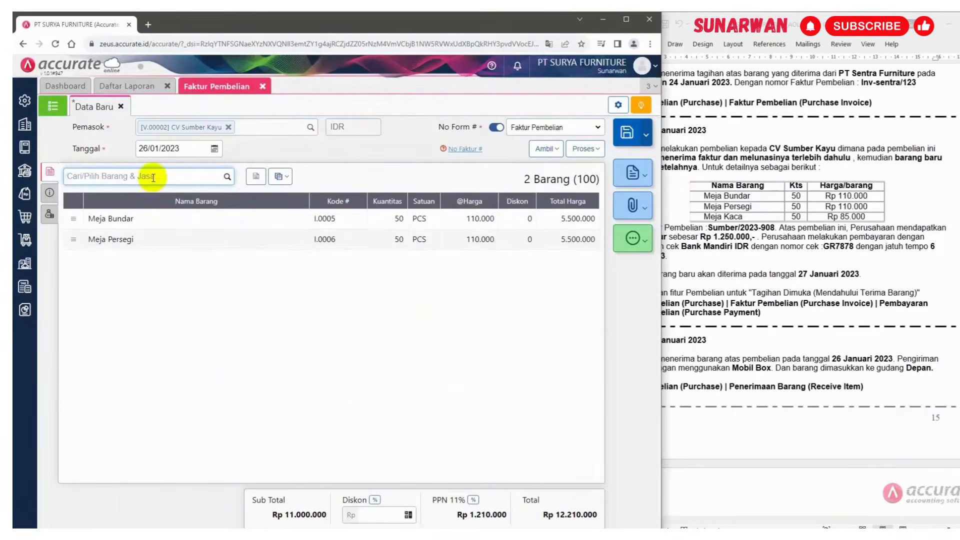
Add Meja Kaca to the invoice: 50 PCS at 85.000 each
text(kaca)
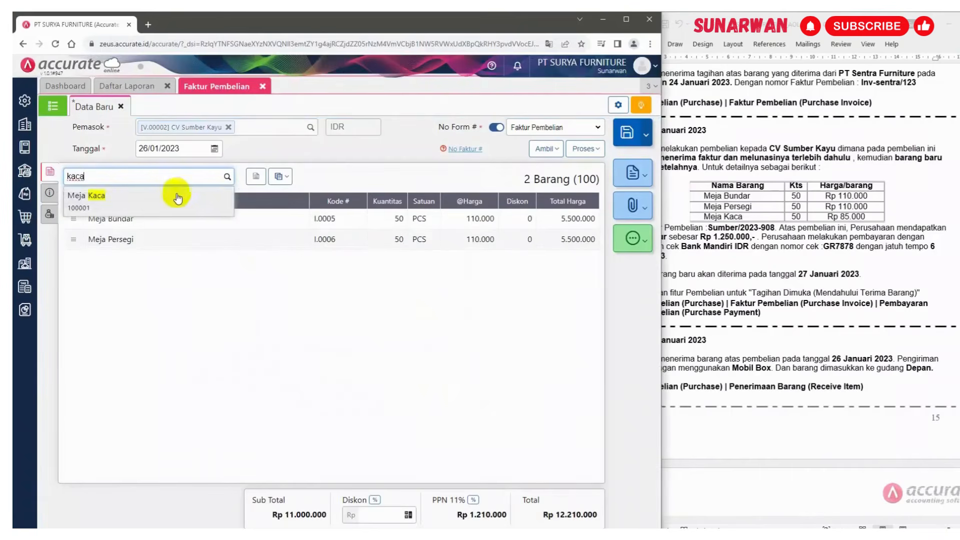
click(184, 194)
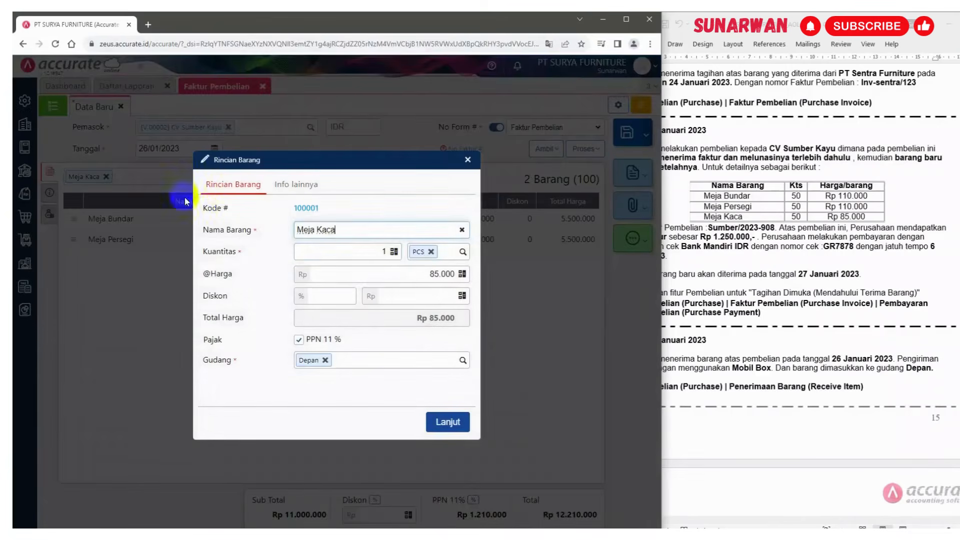
click(359, 248)
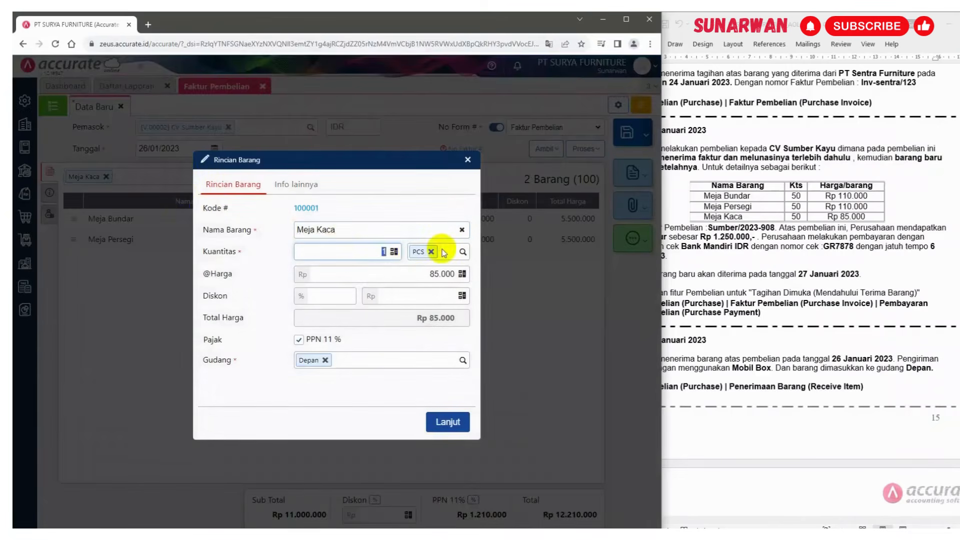
click(429, 273)
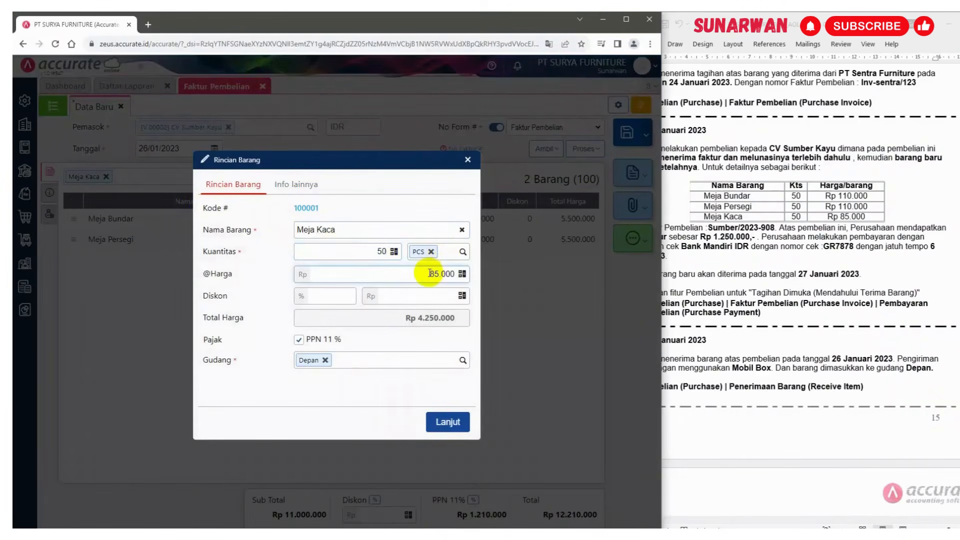
click(447, 423)
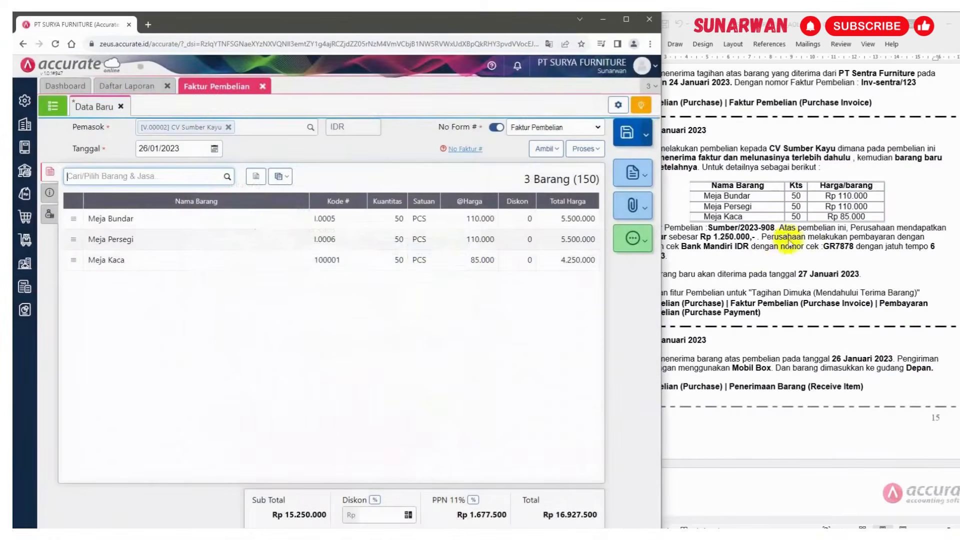
Copy the invoice number Sumber/2023-908 from the assignment document into the invoice's No Faktur field
click(789, 243)
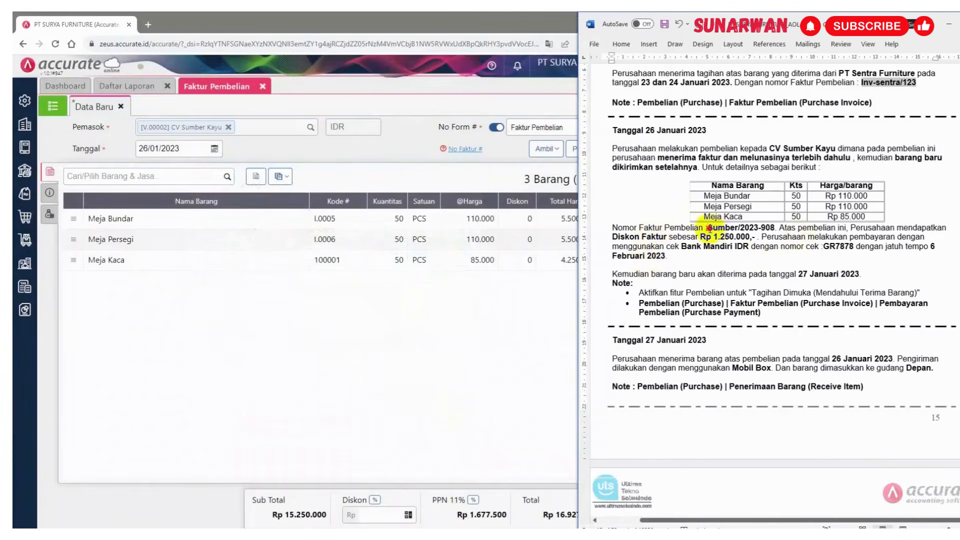
drag(708, 226, 768, 223)
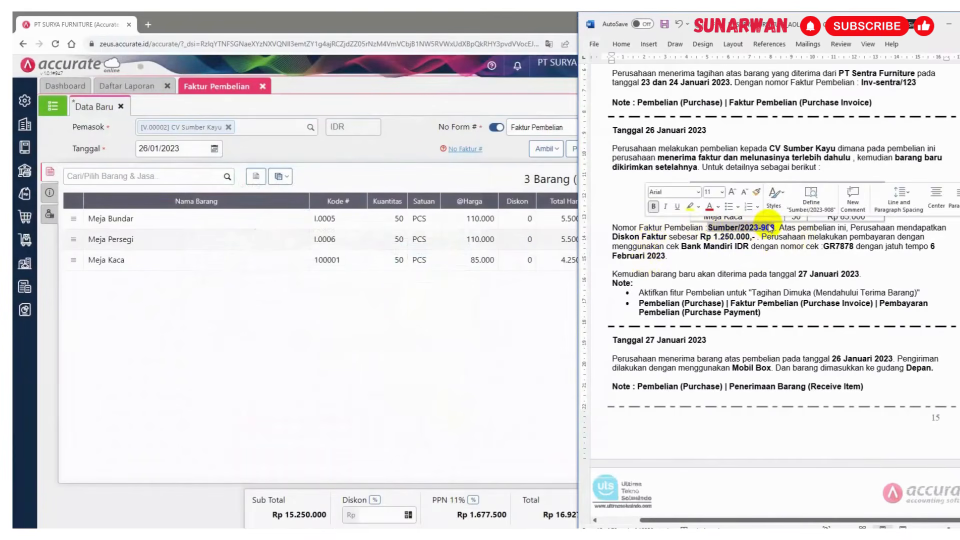
key(ctrl+c)
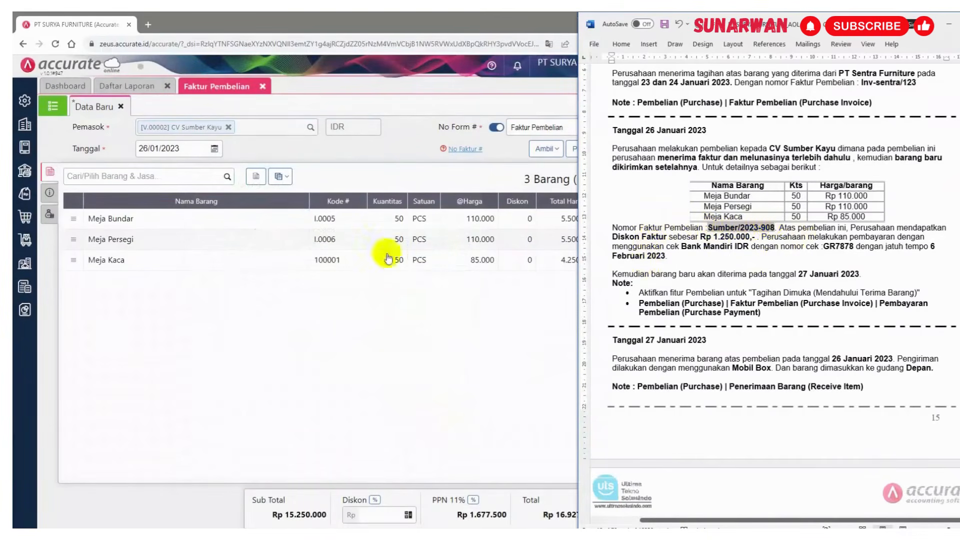
click(52, 194)
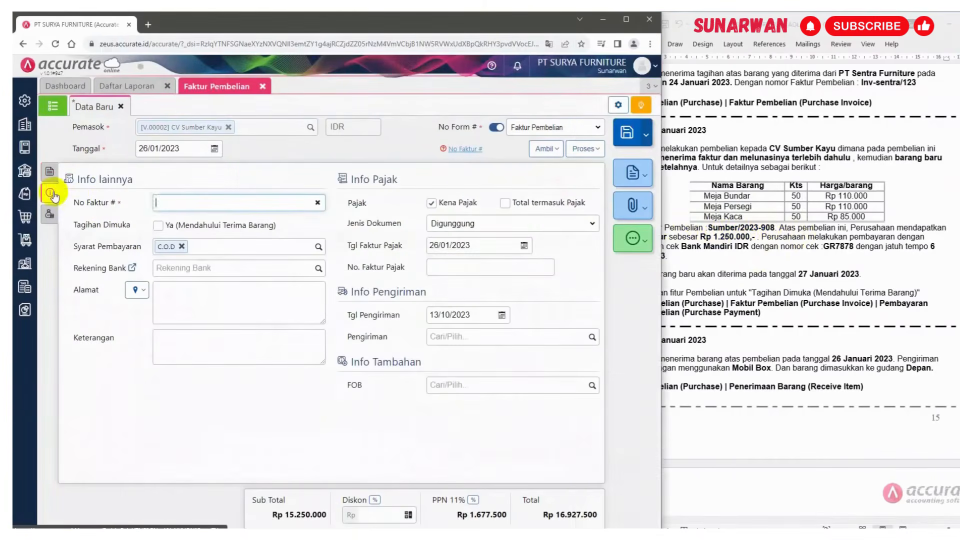
key(ctrl+v)
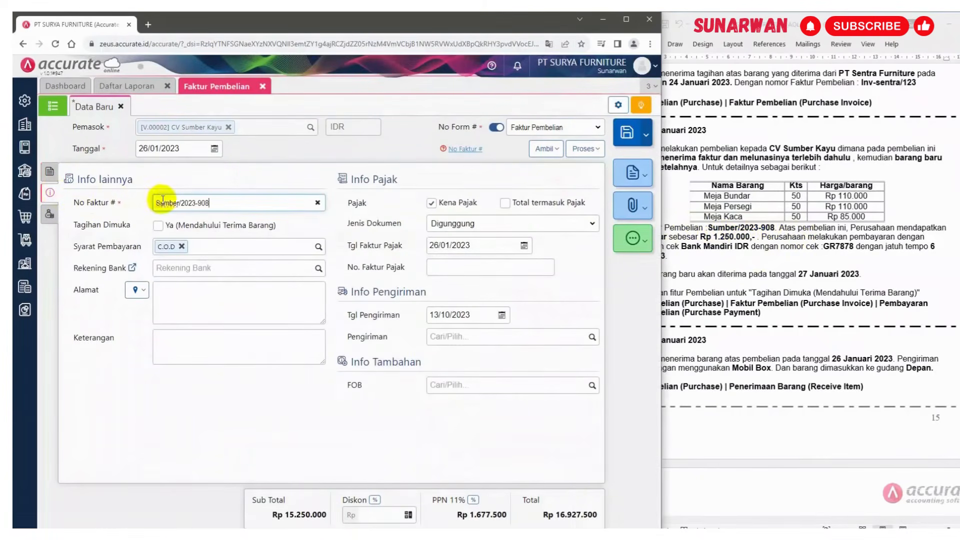
Mark the invoice as Tagihan Dimuka, billed before the goods are received
click(765, 247)
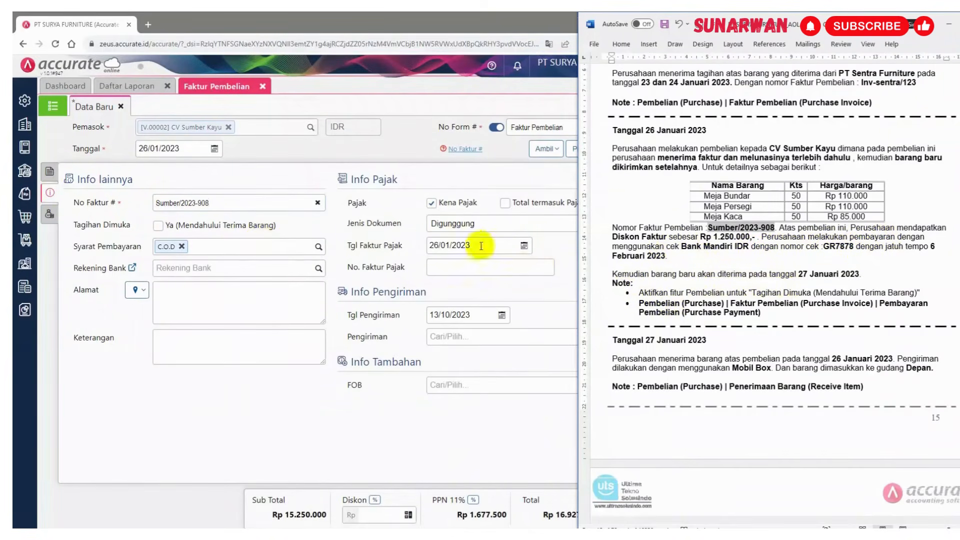
click(158, 230)
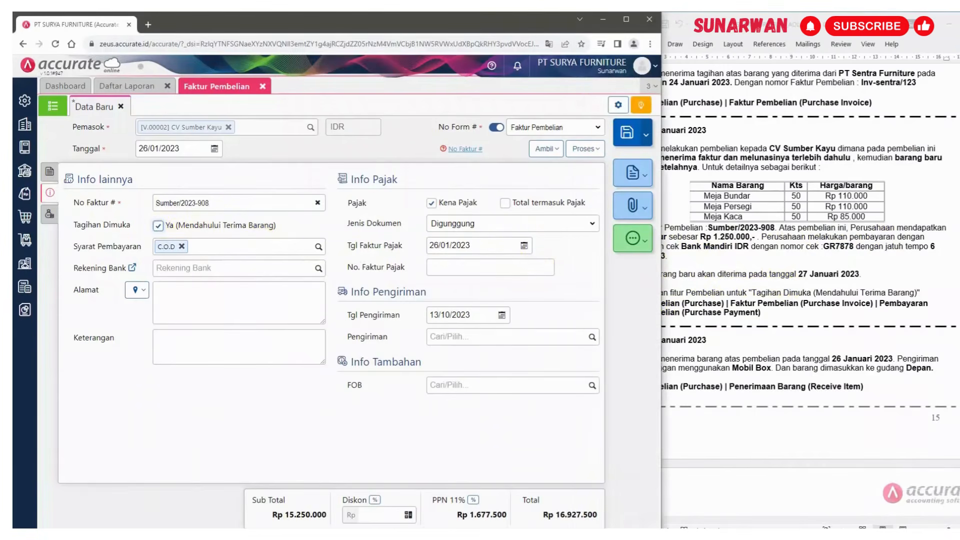
key(alt+Tab)
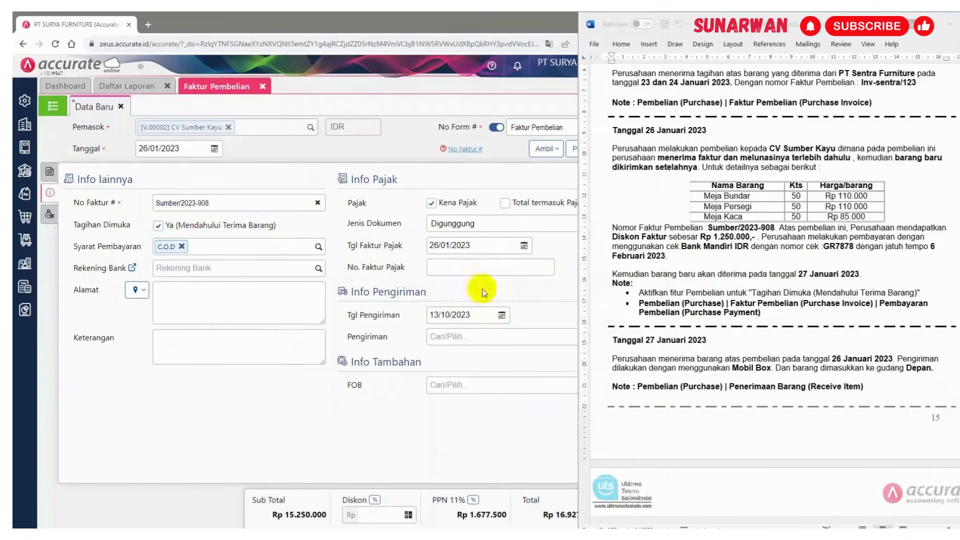
Set the shipping date to 27/01/2023
click(481, 315)
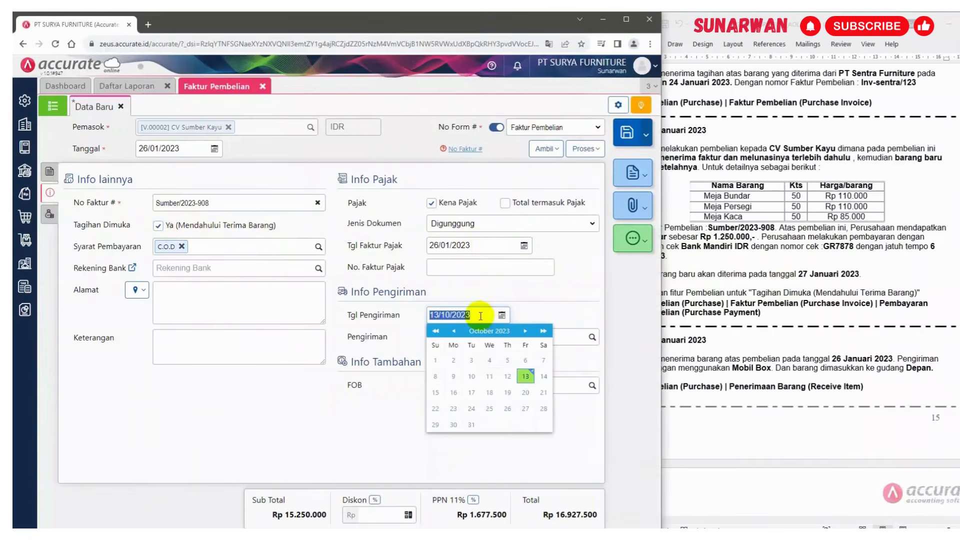
text(27/01/2023)
click(561, 294)
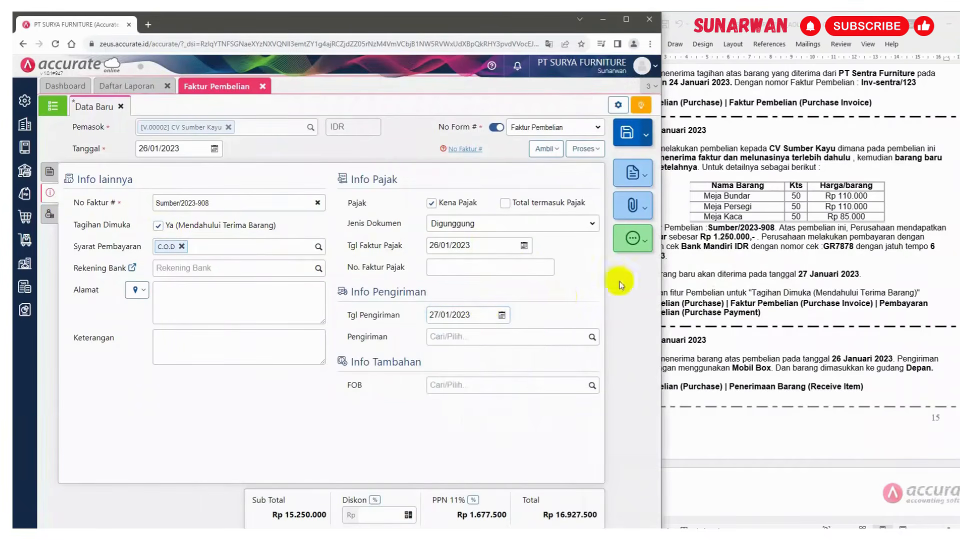
Fill in the address from the supplier's saved address
click(770, 281)
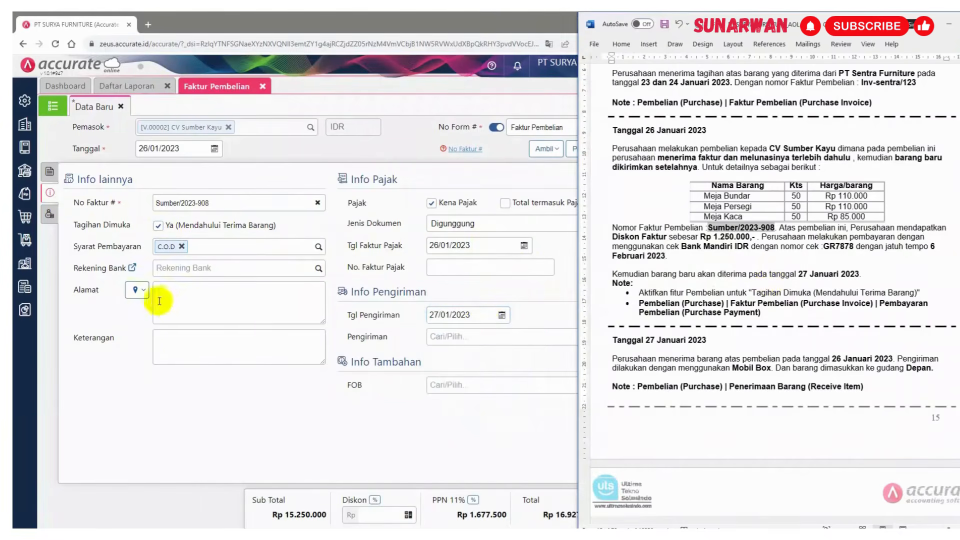
click(142, 294)
click(161, 307)
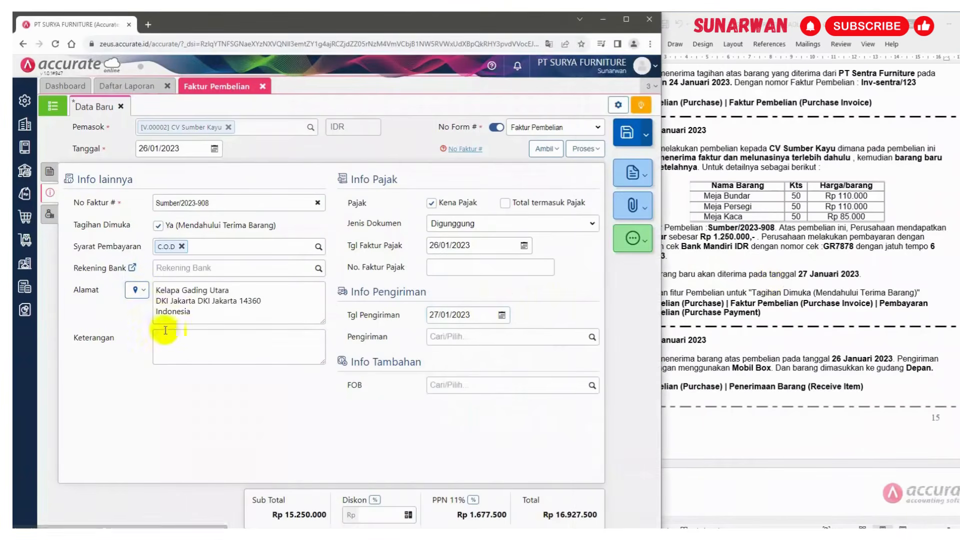
Enter the note "Pembelian dengan pelunasan sebelum barang datang" in the Keterangan field
click(169, 339)
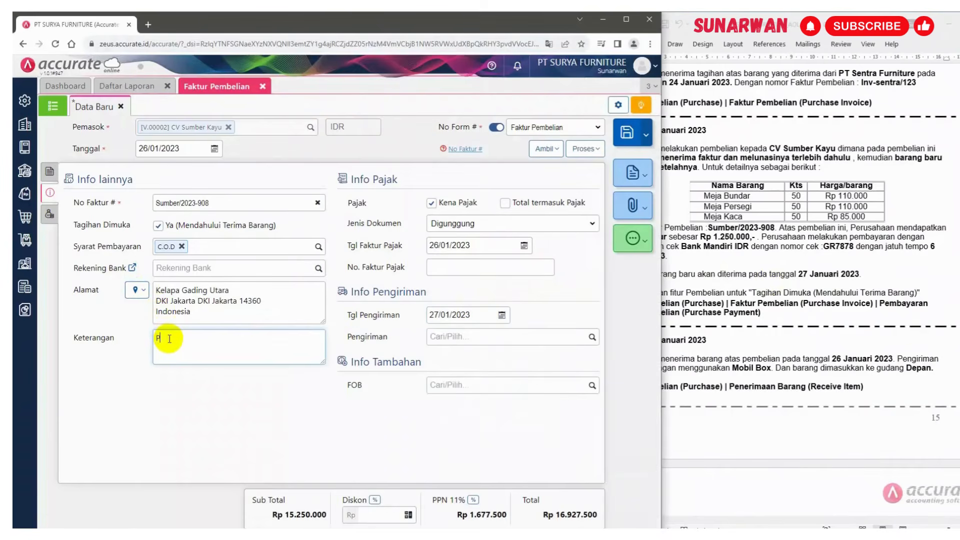
text(Pembelian)
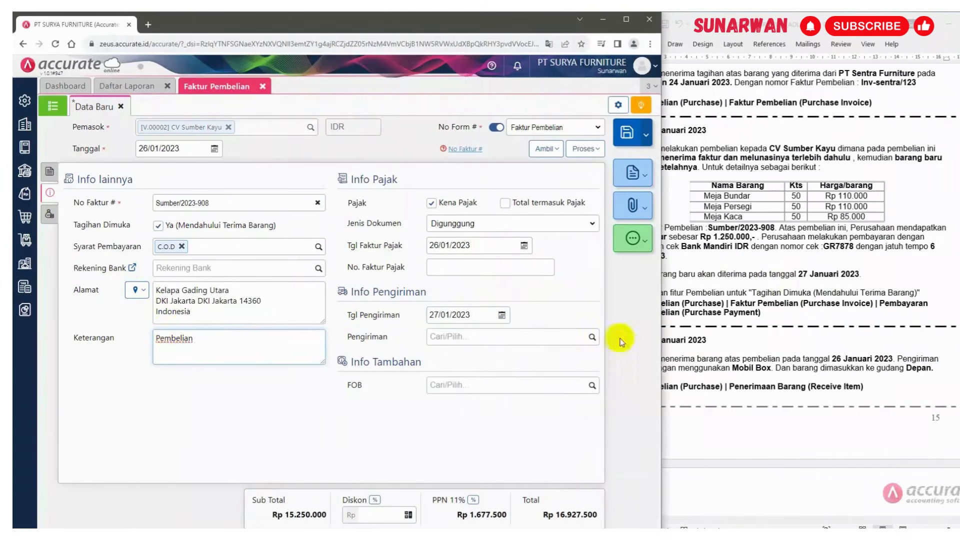
text( deng)
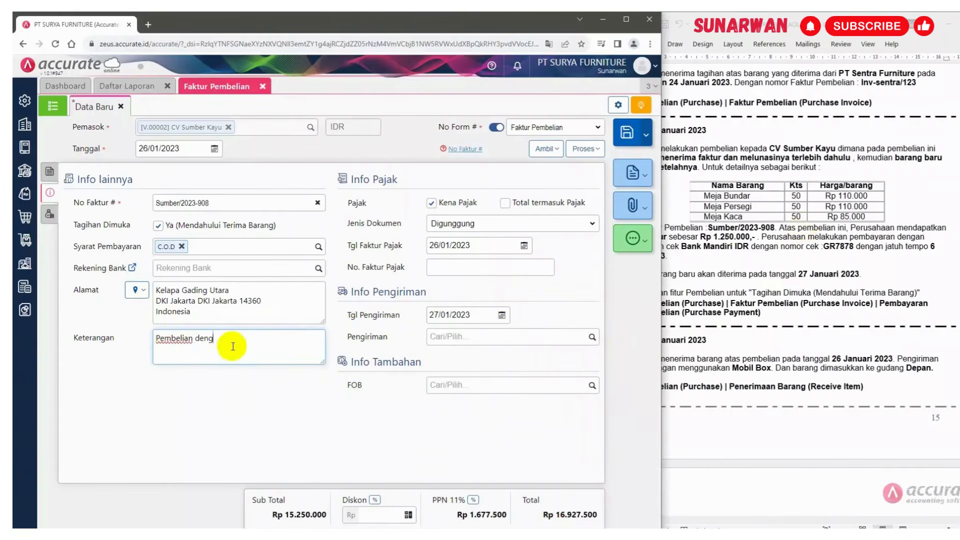
text(hanan pelunasan sebelum barang datang)
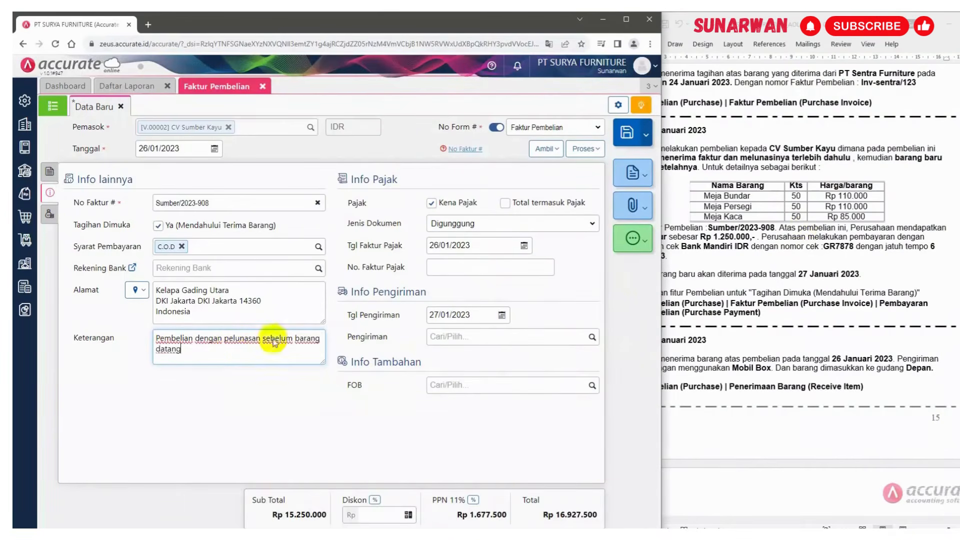
click(590, 536)
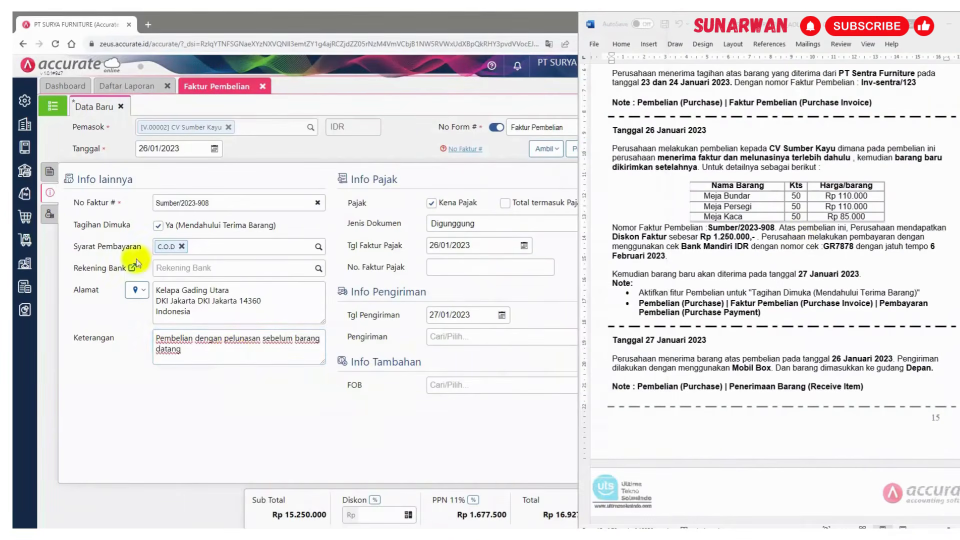
Create a purchase payment from this invoice
click(49, 192)
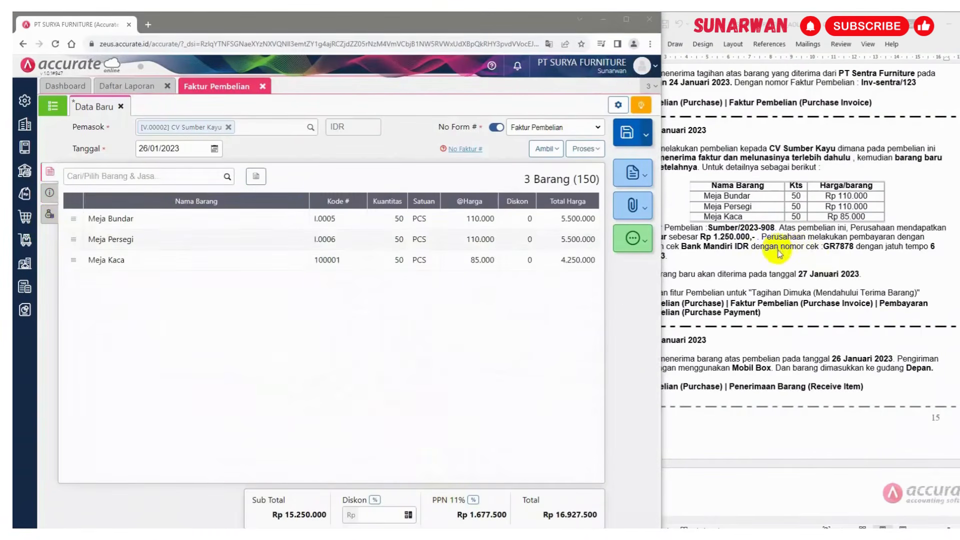
click(50, 193)
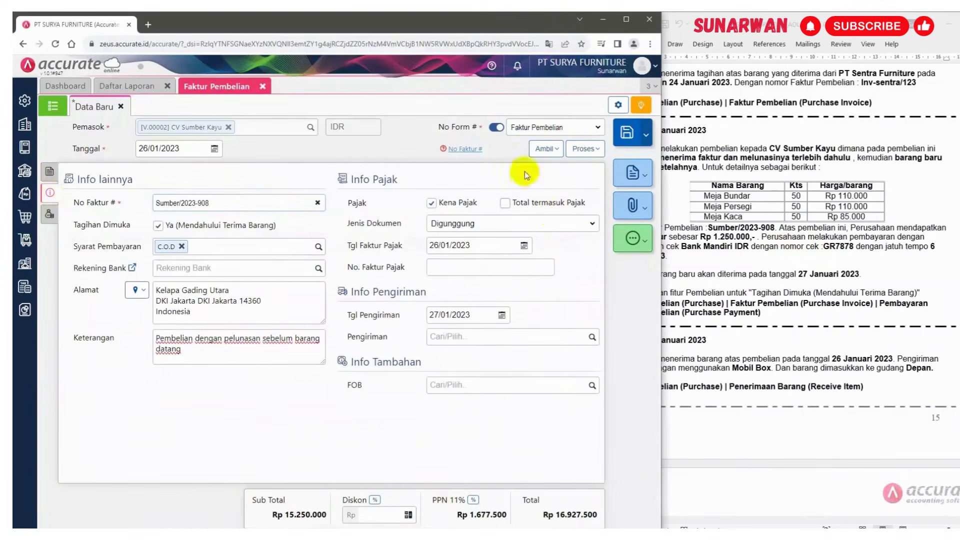
click(600, 149)
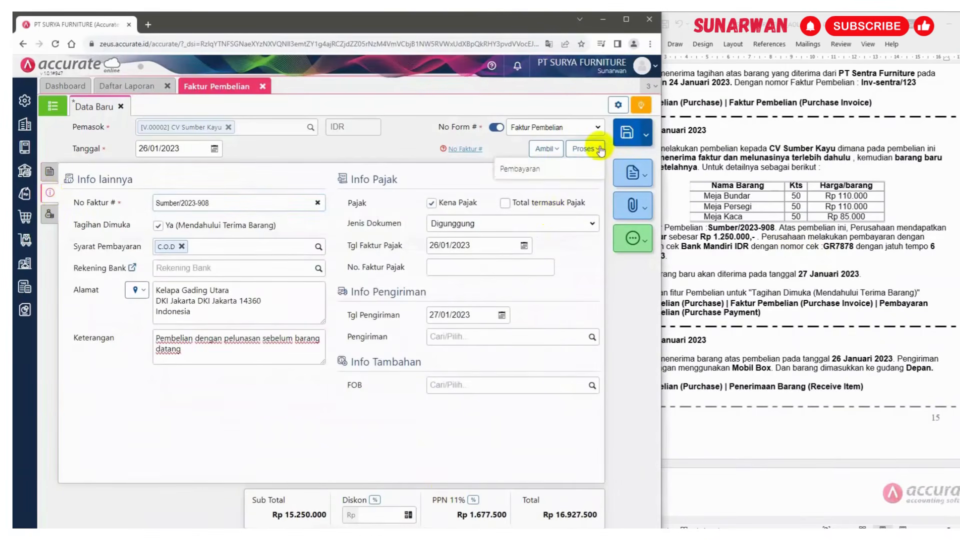
click(530, 169)
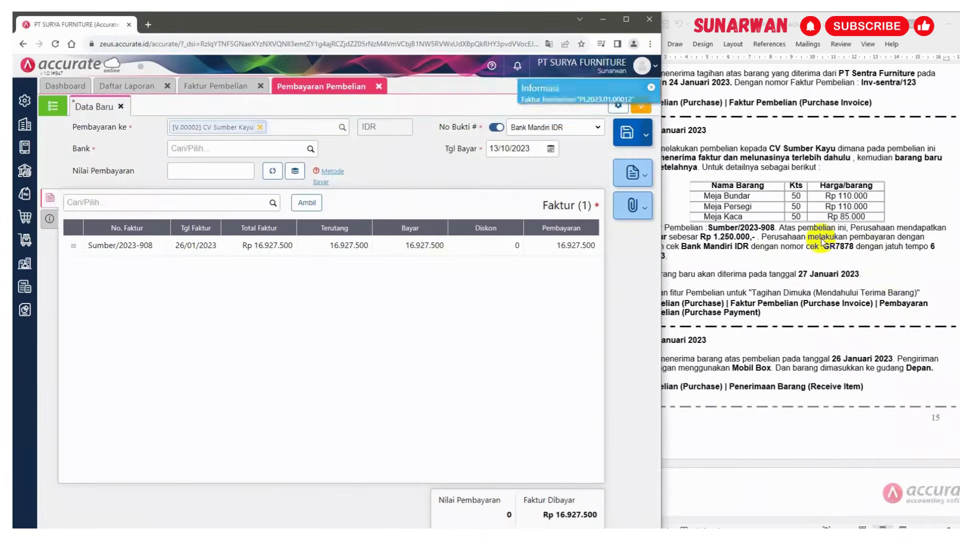
Set the payment bank to Bank Mandiri IDR and the payment date to 26/01/2023
click(310, 149)
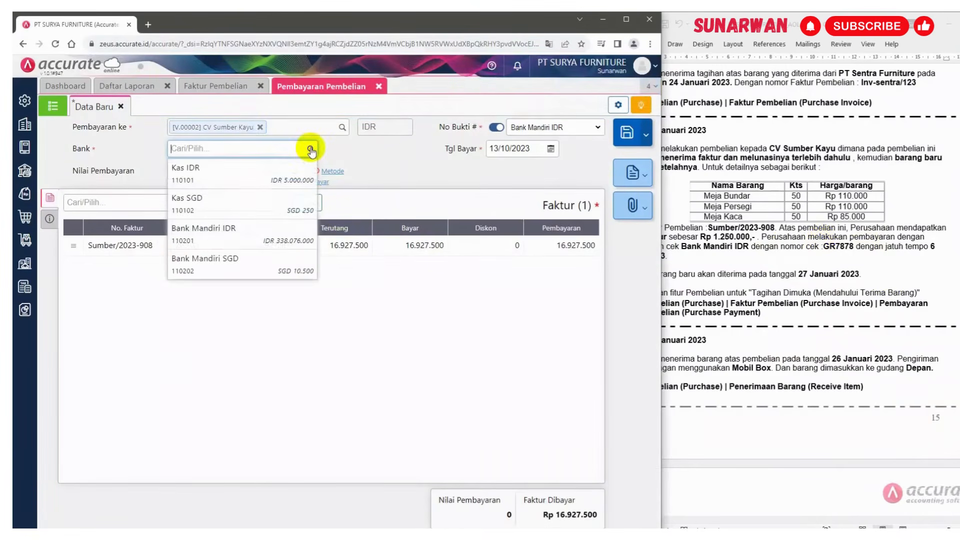
click(209, 233)
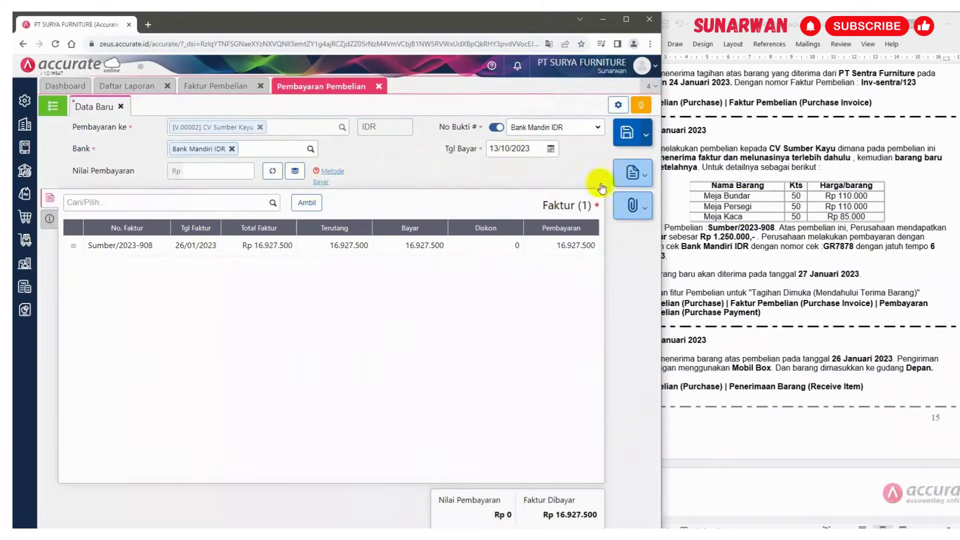
click(750, 216)
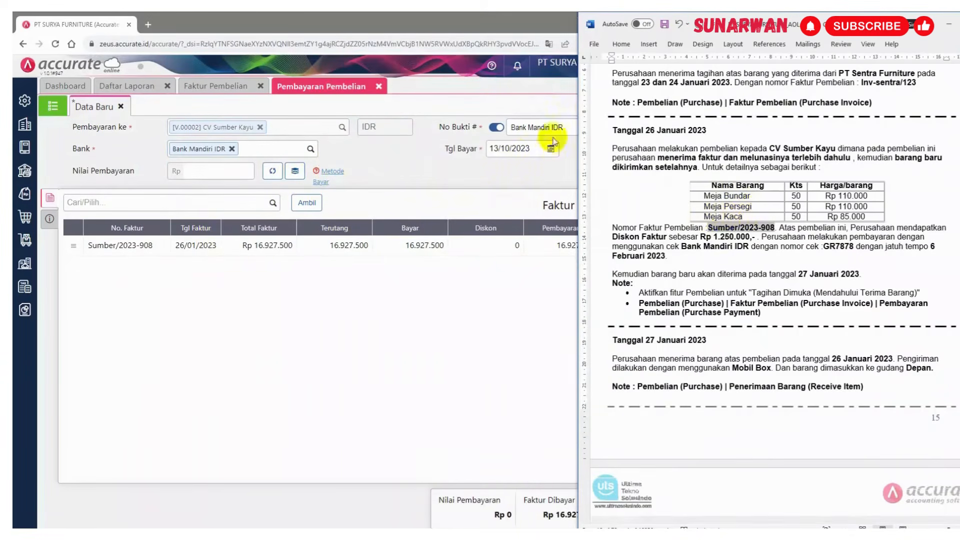
click(533, 147)
text(26/0)
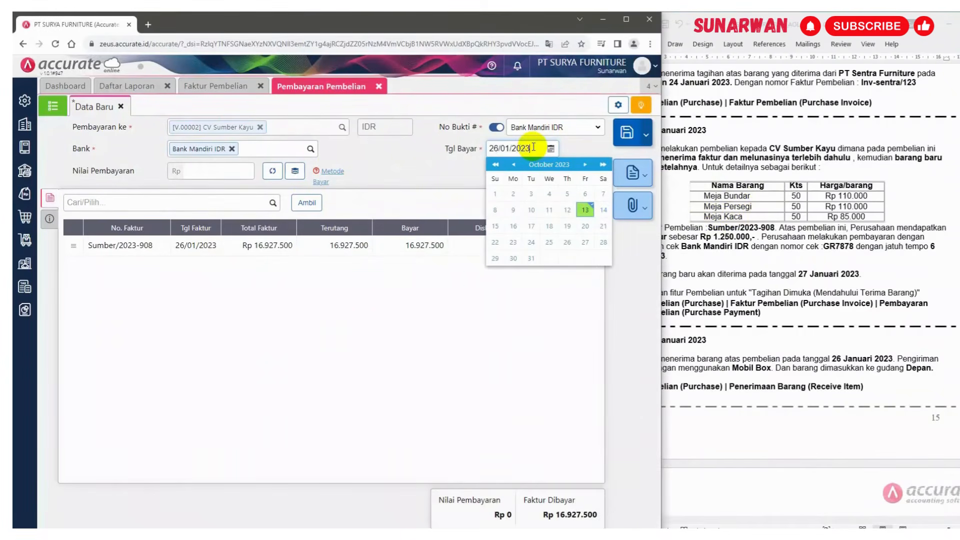
click(387, 199)
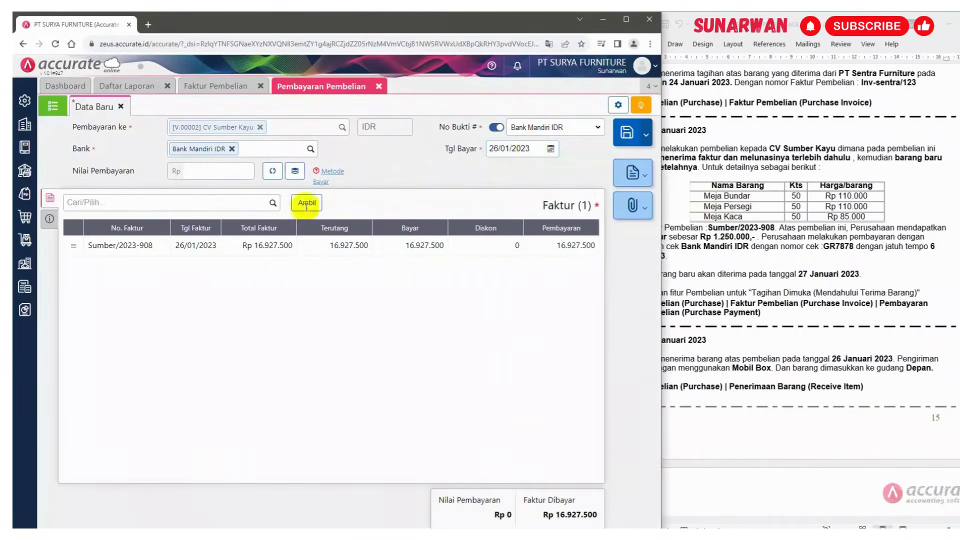
Set the payment method to Cek/Giro with cheque number GR7878
click(47, 223)
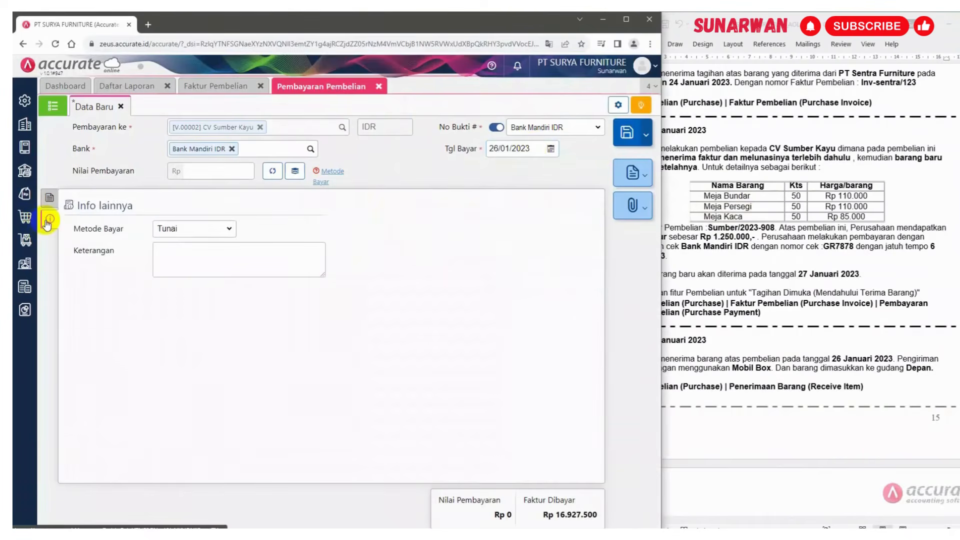
click(225, 229)
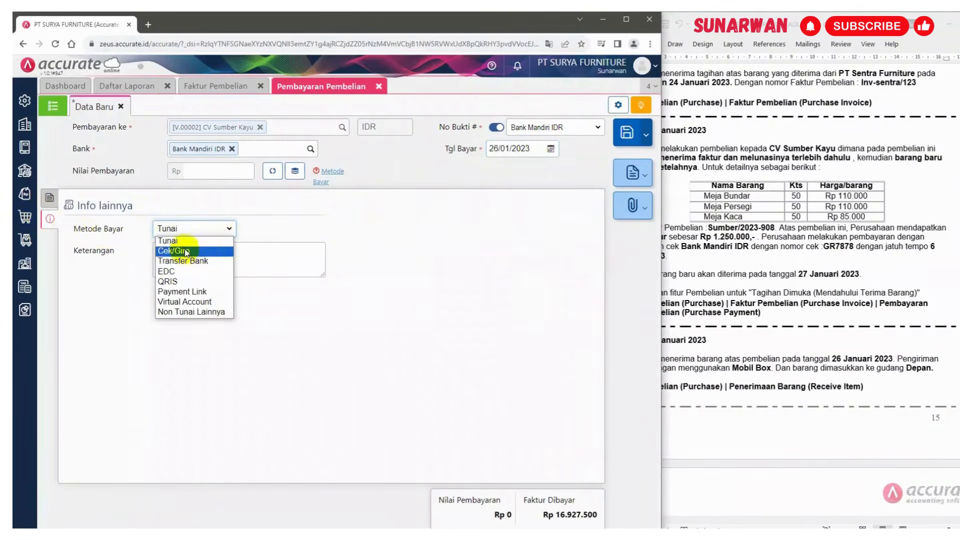
click(186, 251)
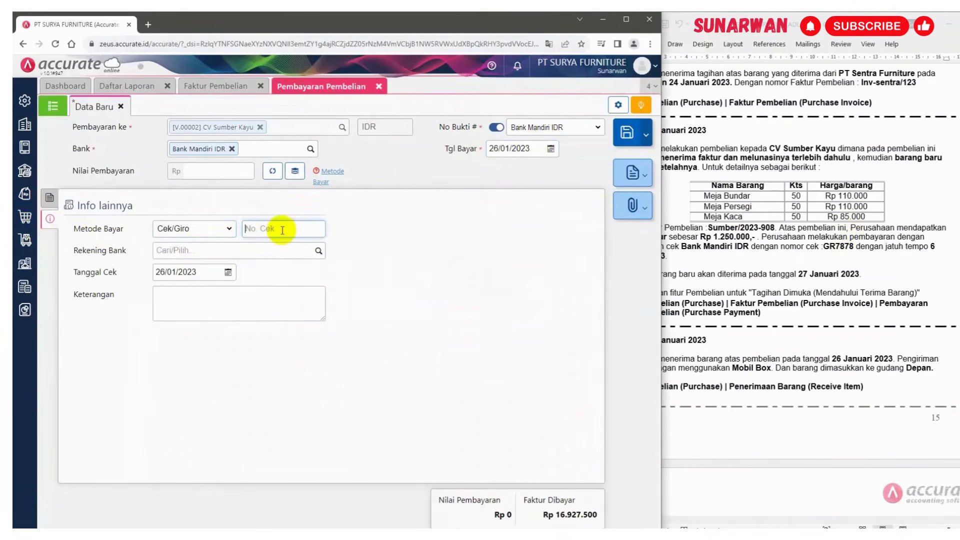
text(gr)
key(BackSpace)
key(BackSpace)
text(GR7878)
Set the cheque date to 06/02/2023
click(868, 255)
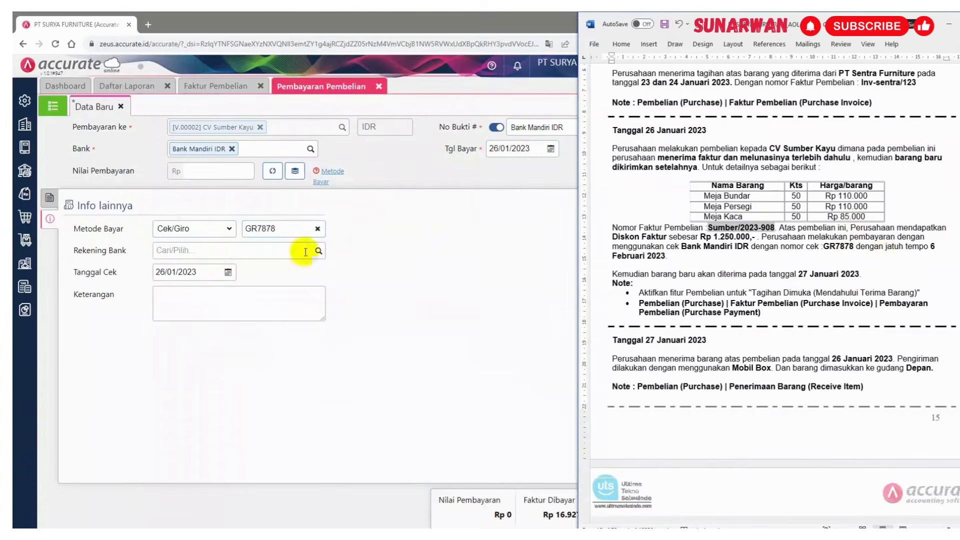
click(200, 274)
click(200, 274)
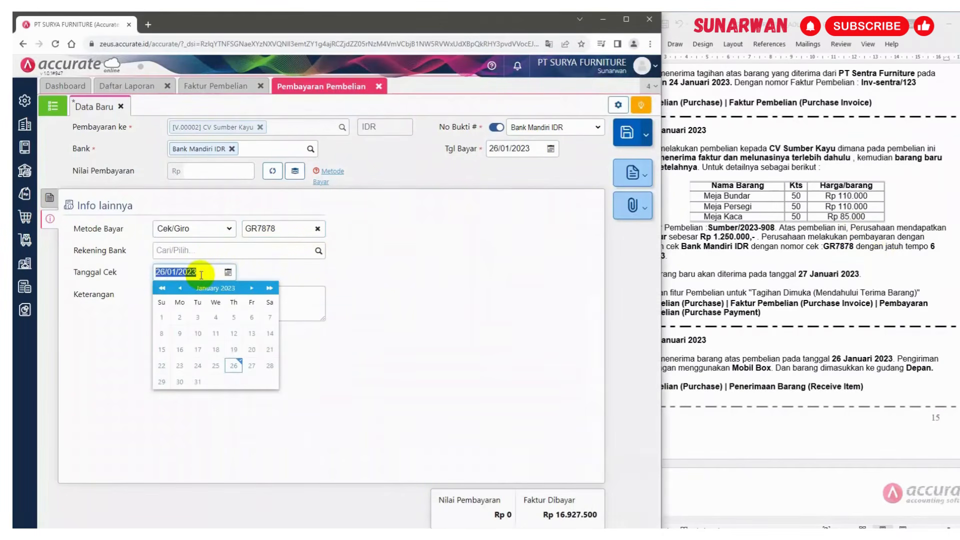
text(06)
click(416, 262)
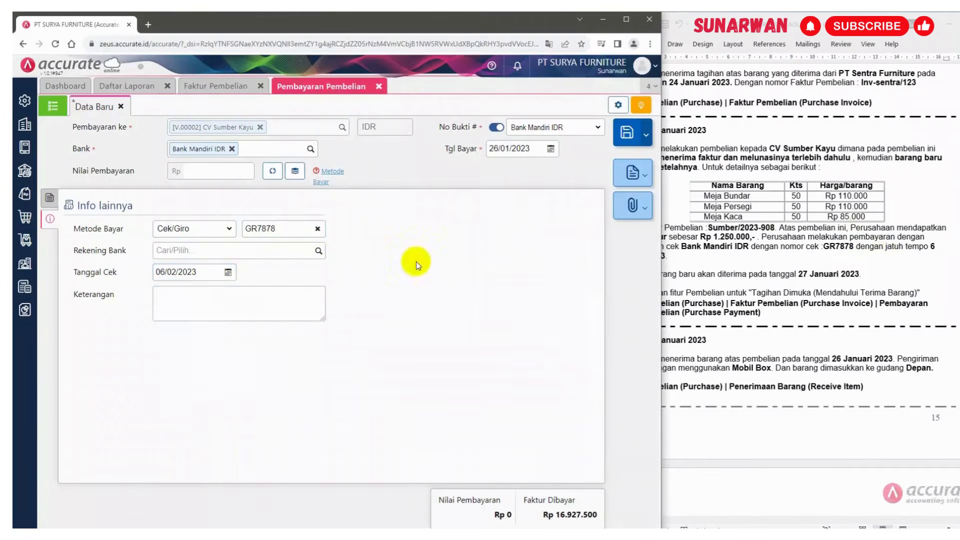
Enter the note "Pemabayan pembelian tunai" in the payment's Keterangan field
click(216, 304)
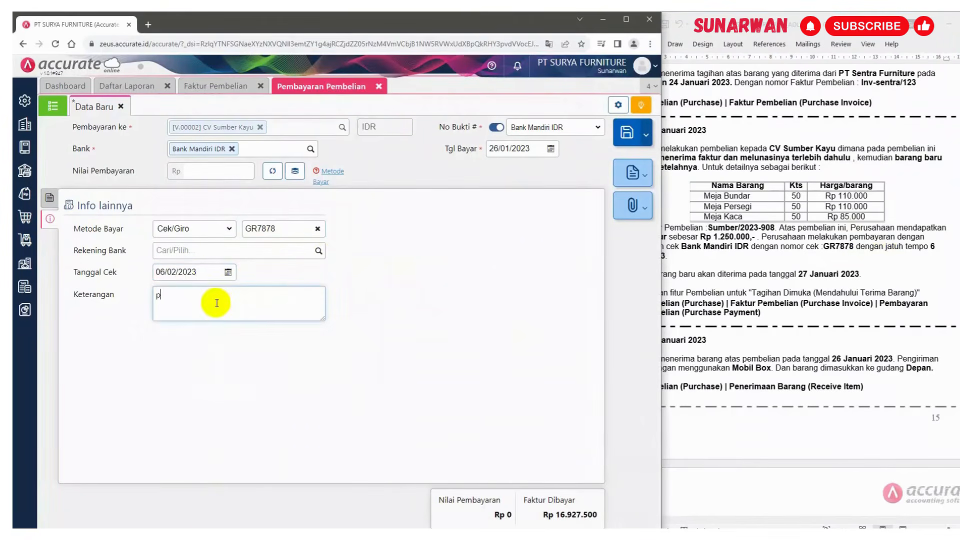
text(Pemabayan pembl)
text(lian)
key(BackSpace)
text(n tunai)
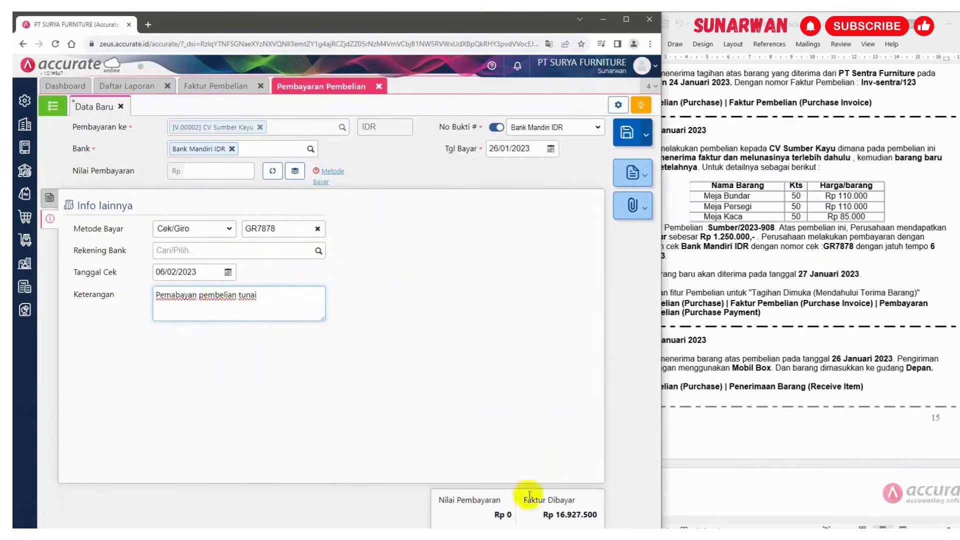
Calculate the payment amount automatically from the invoice and review the paid invoice list and other info
click(273, 172)
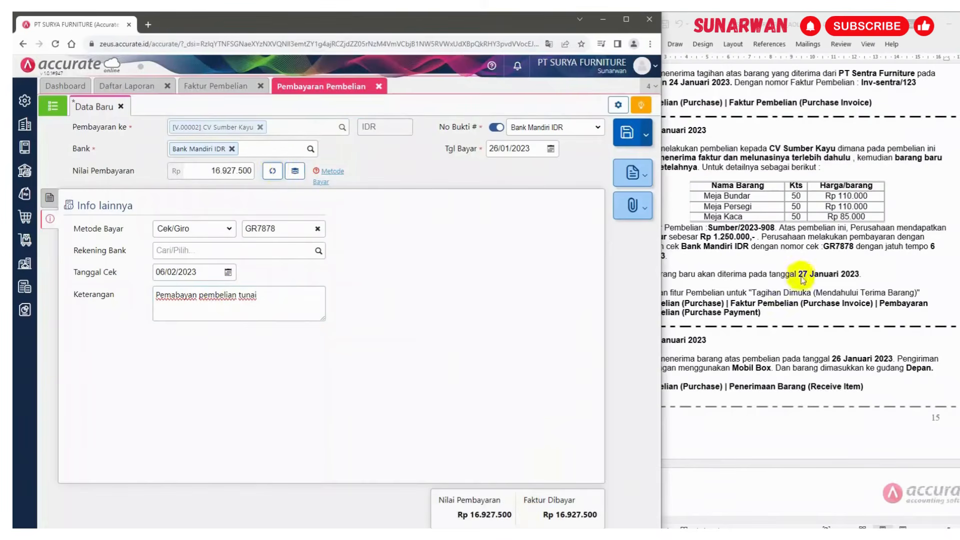
click(799, 250)
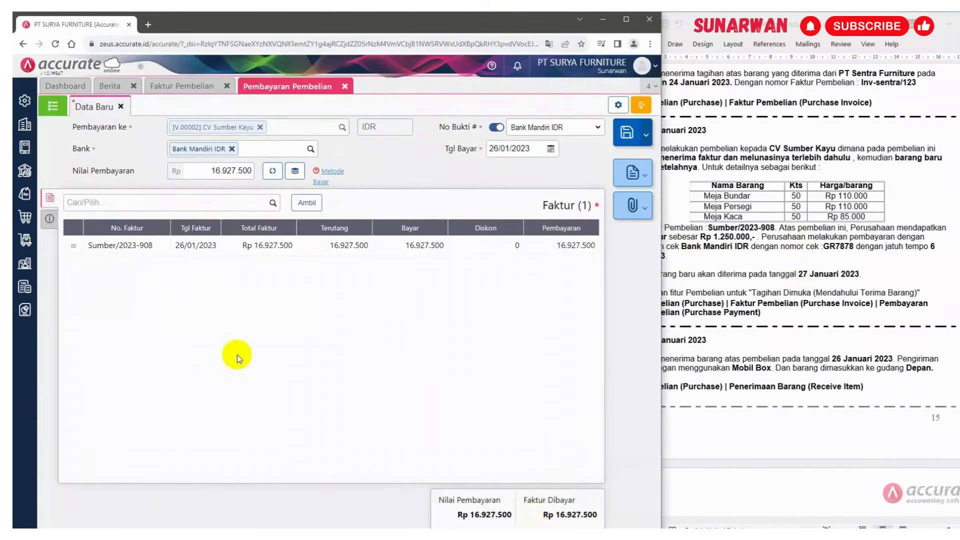
click(50, 219)
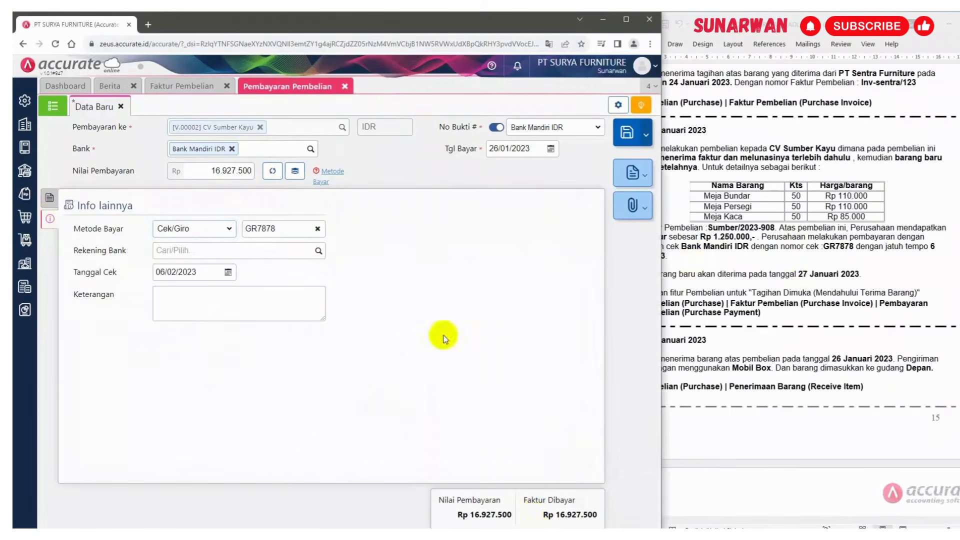
click(821, 265)
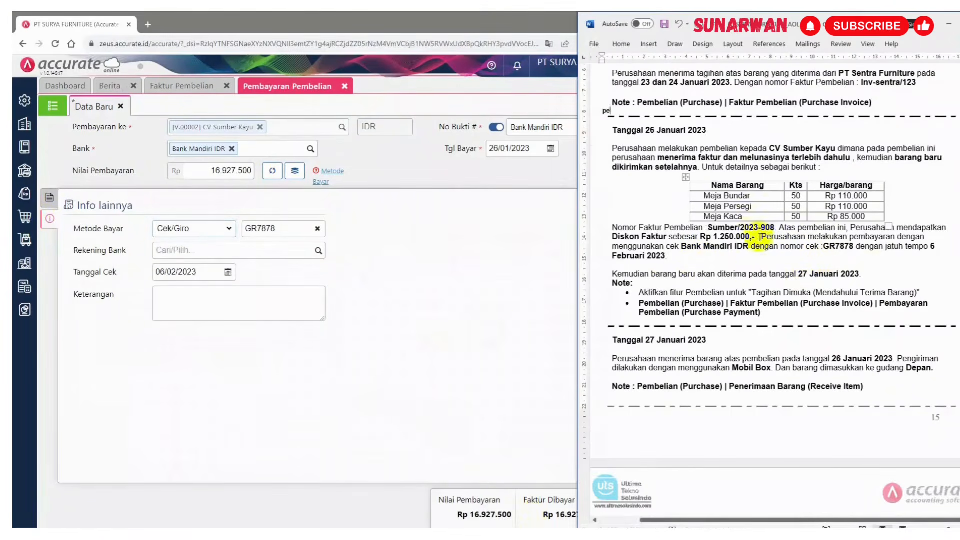
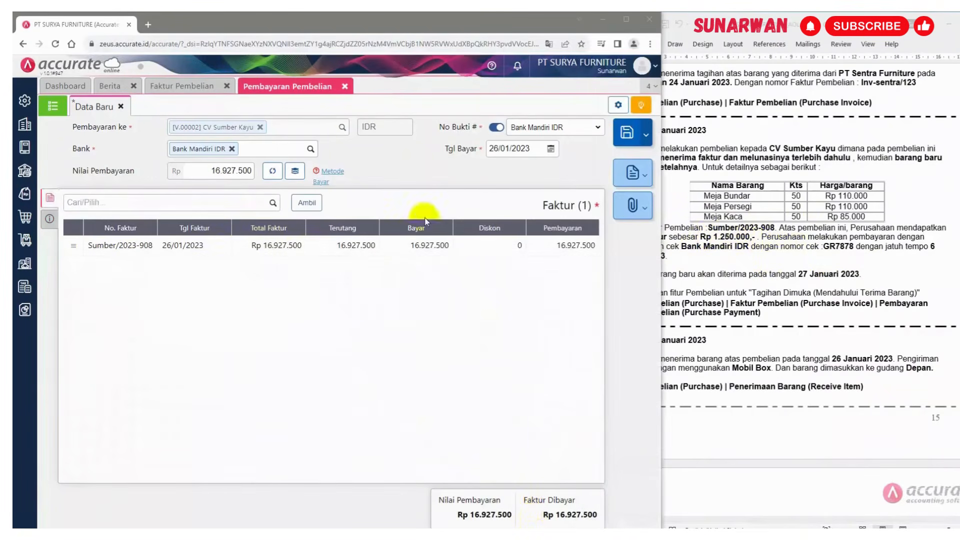
click(185, 249)
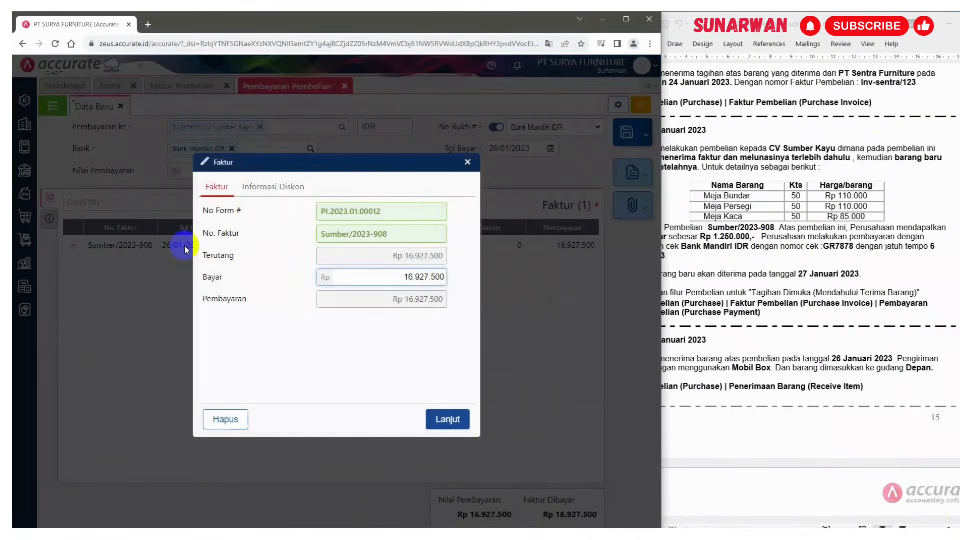
click(264, 187)
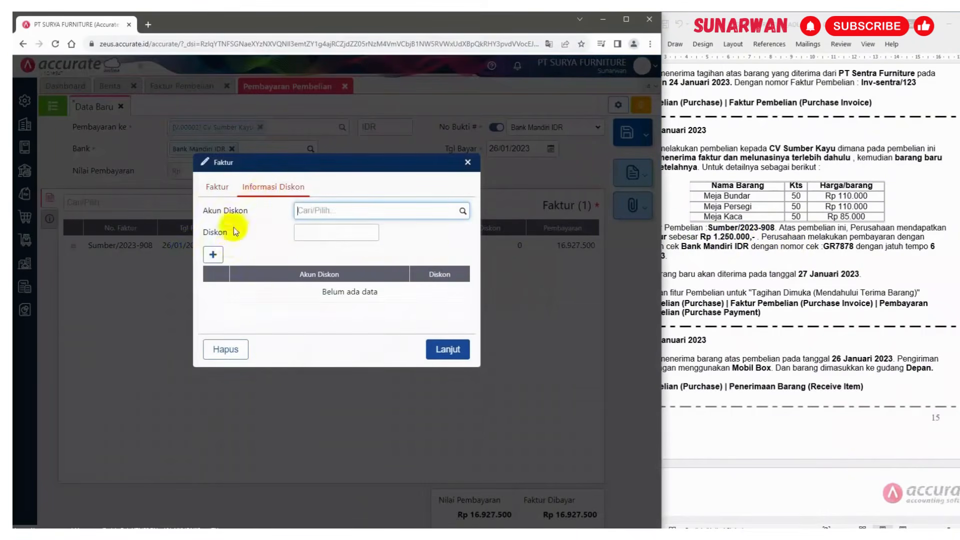
click(470, 166)
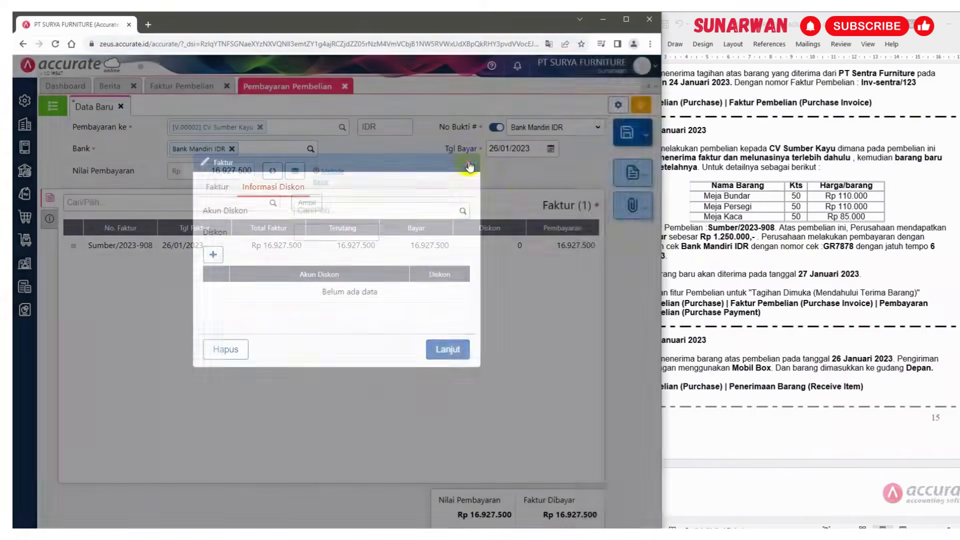
click(782, 296)
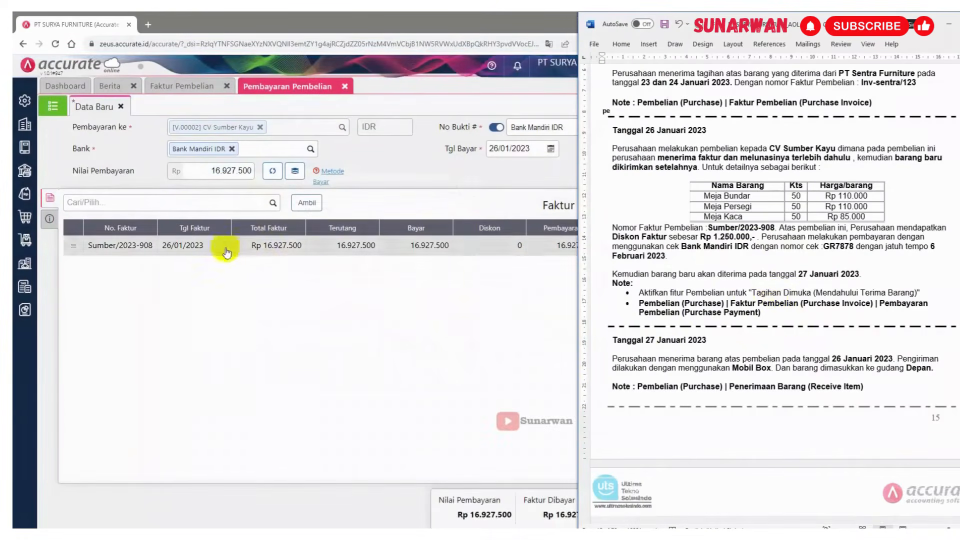
Add account 5101 Beban Pokok Penjualan as a discount account in the payment preferences and save the preferences
click(24, 103)
click(24, 102)
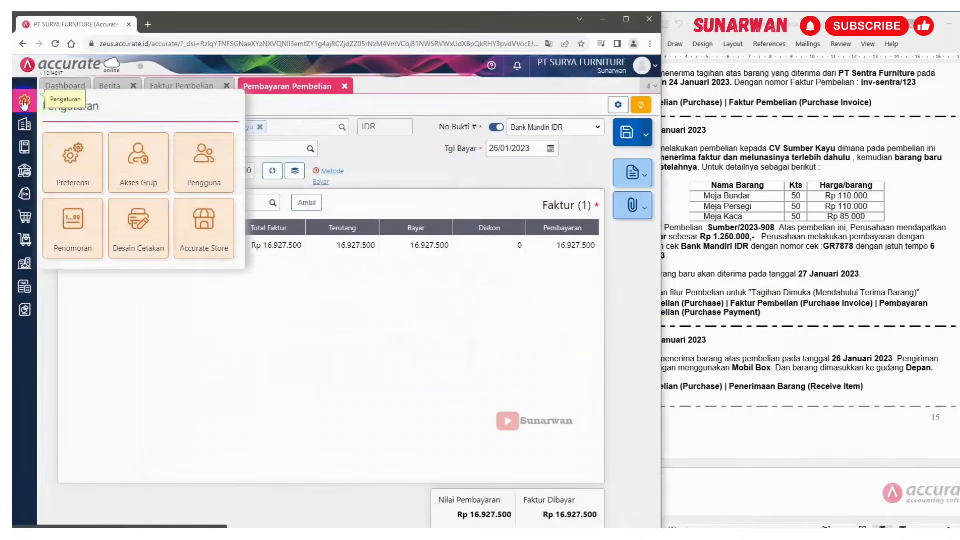
click(76, 175)
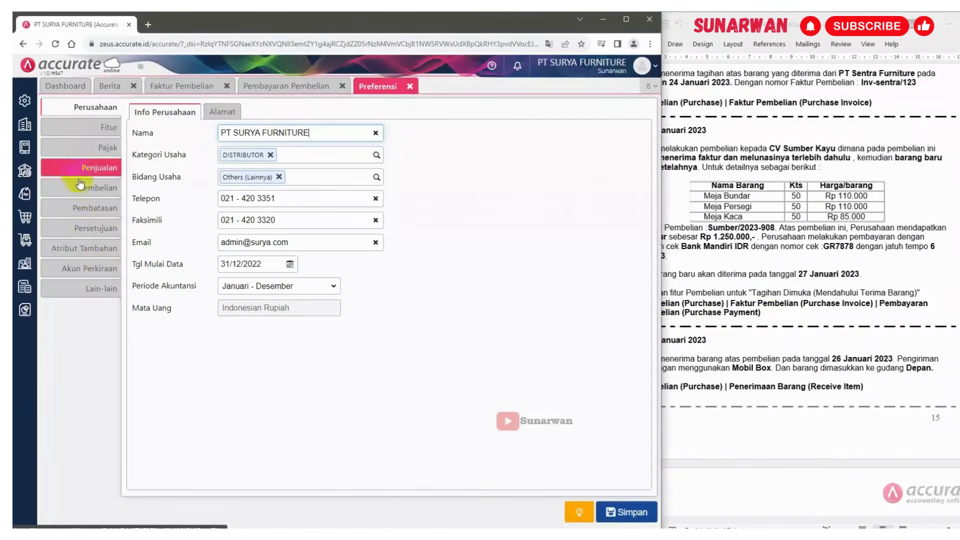
click(89, 270)
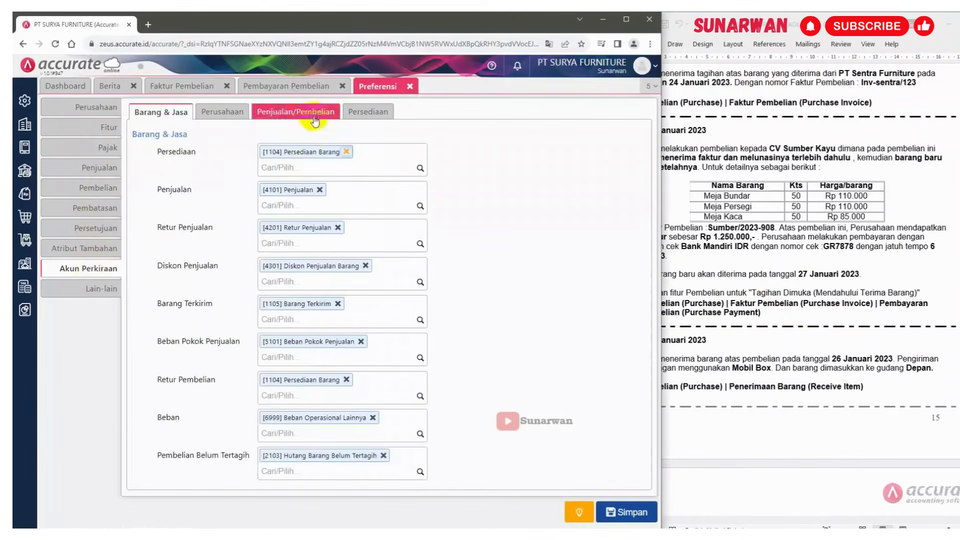
click(300, 112)
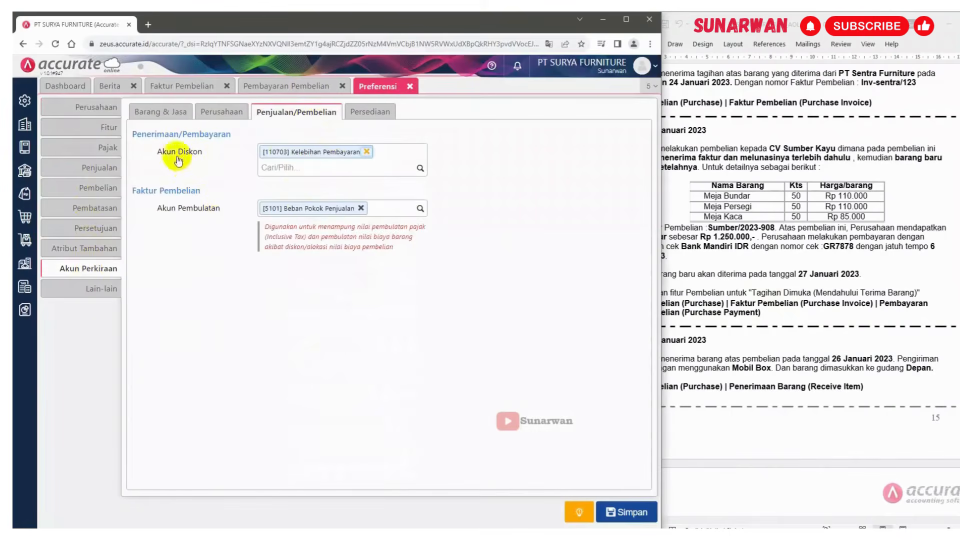
click(419, 170)
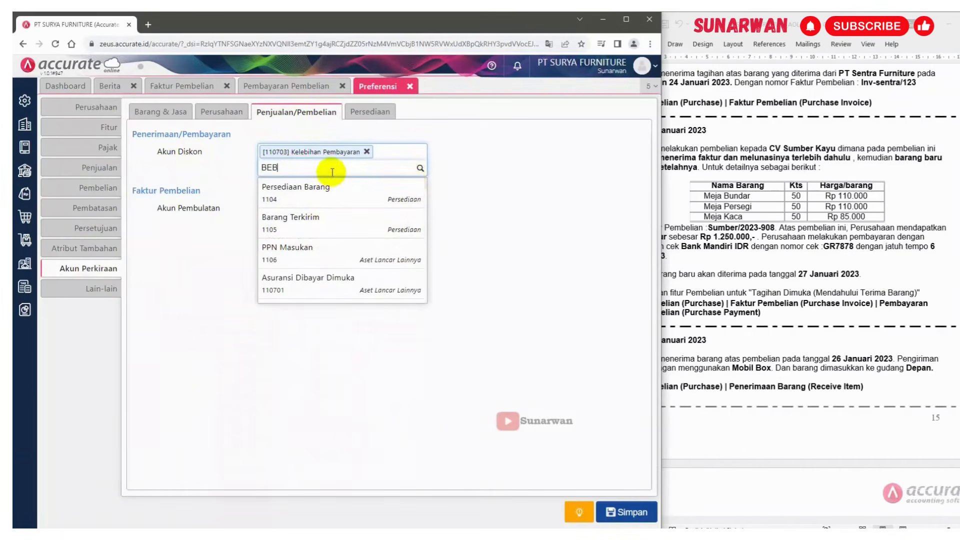
text(AN)
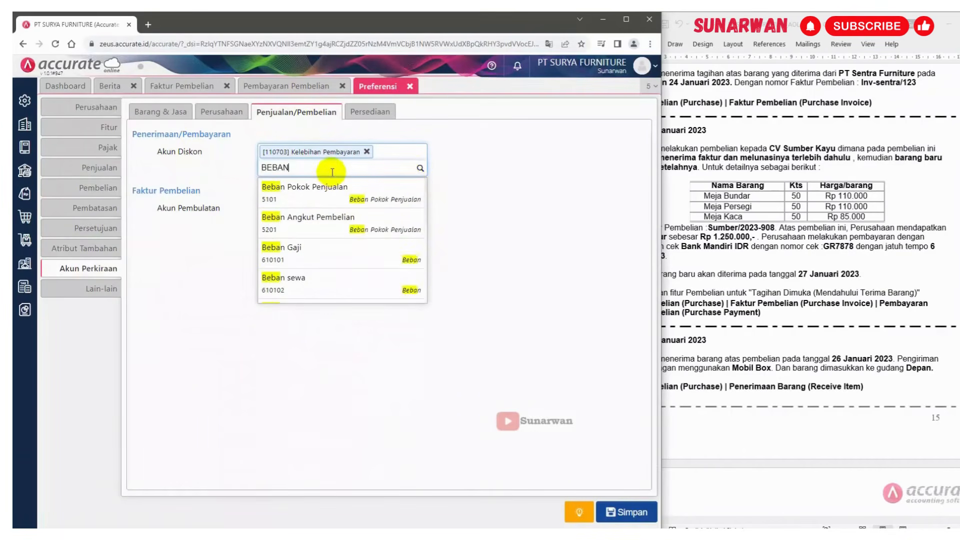
click(342, 196)
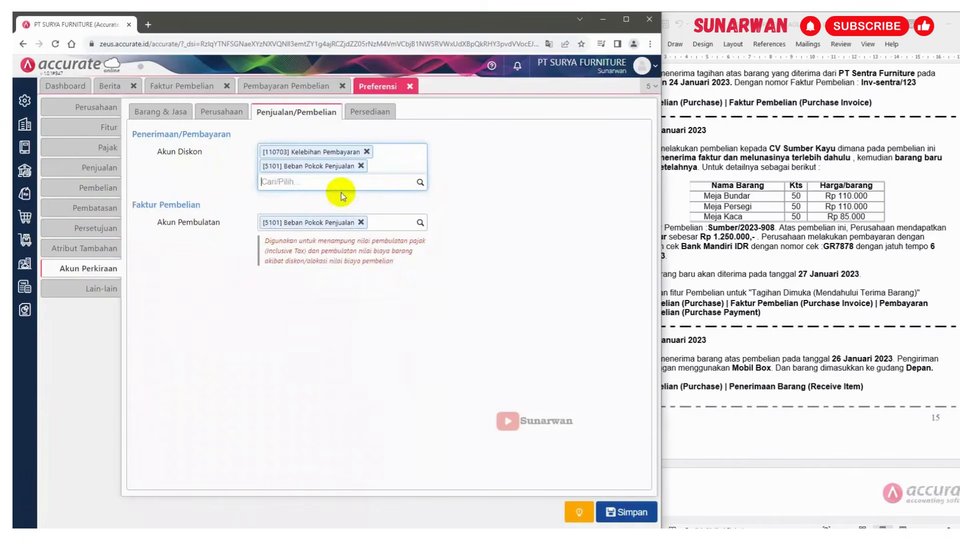
click(630, 513)
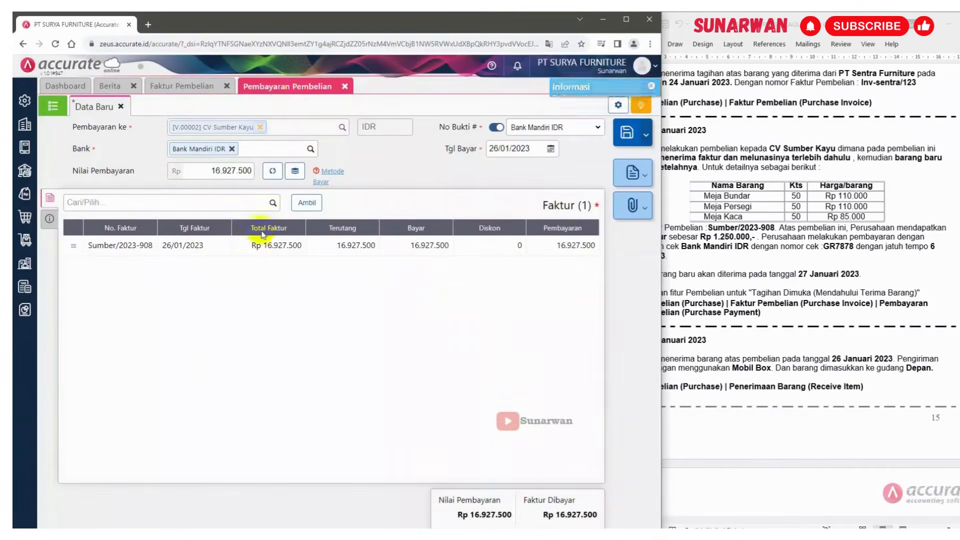
Apply a 1.250.000 discount to invoice Sumber/2023-908 using account 5101 Beban Pokok Penjualan
click(265, 245)
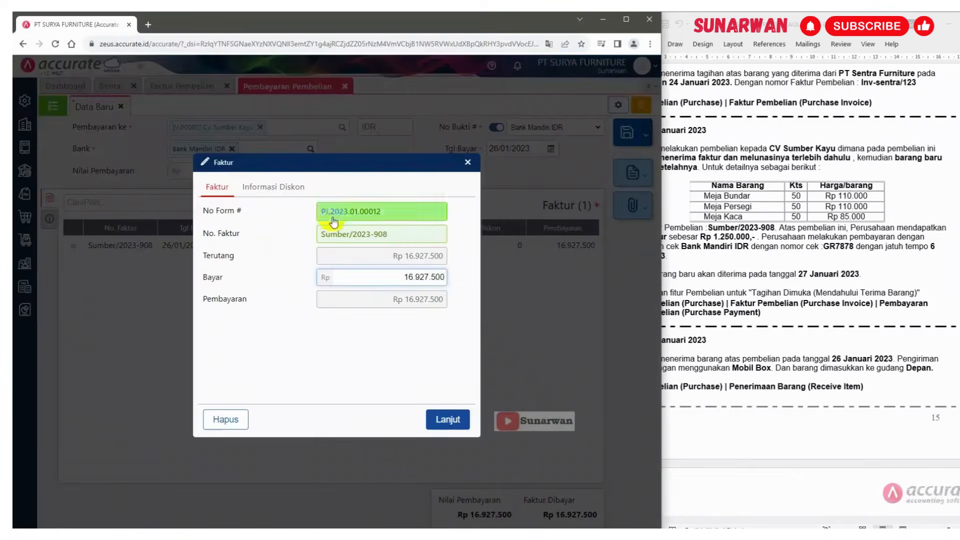
click(270, 187)
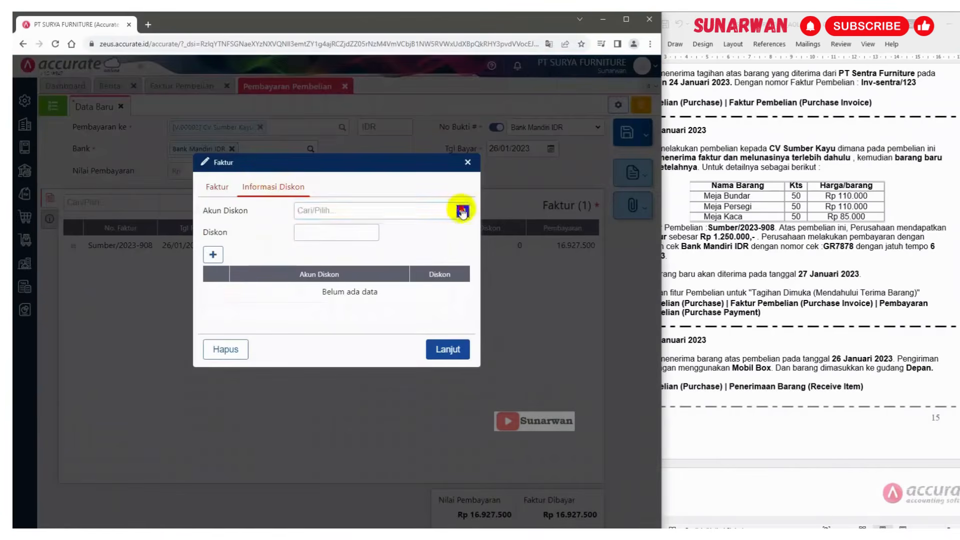
click(462, 210)
click(345, 263)
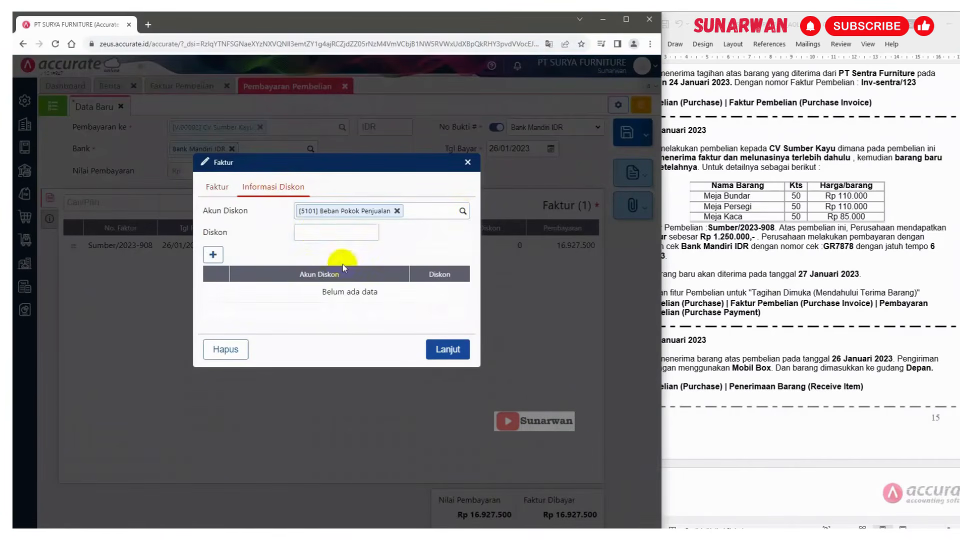
click(315, 232)
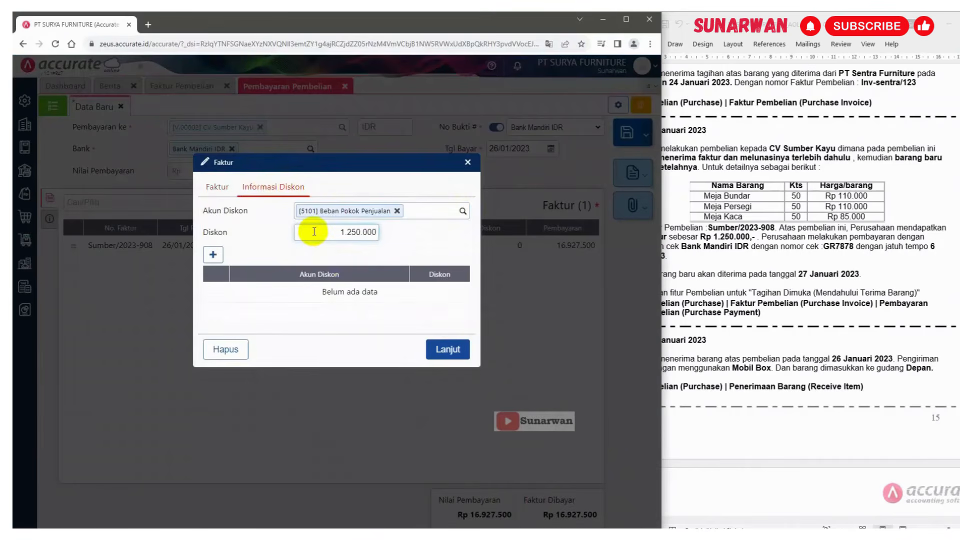
click(447, 350)
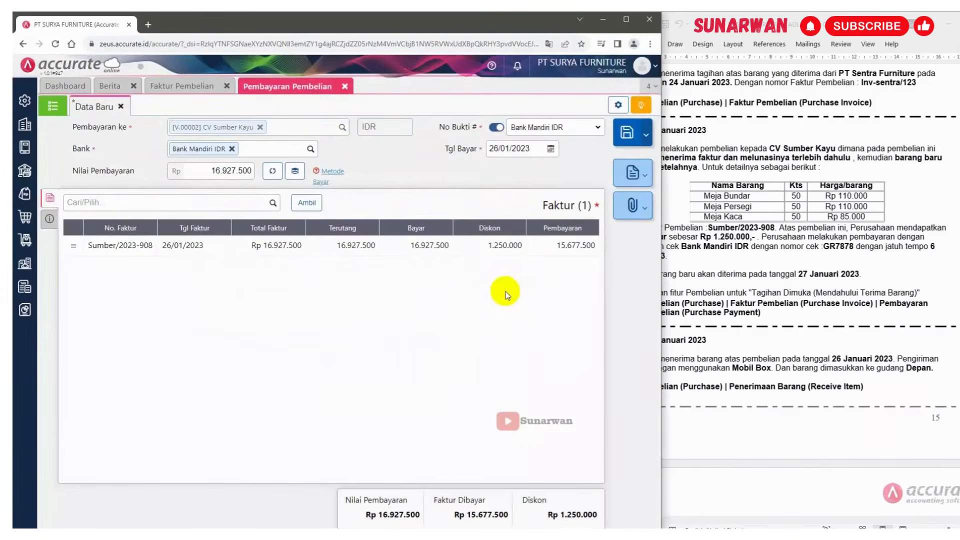
Try to save the purchase payment after checking its other info
click(50, 219)
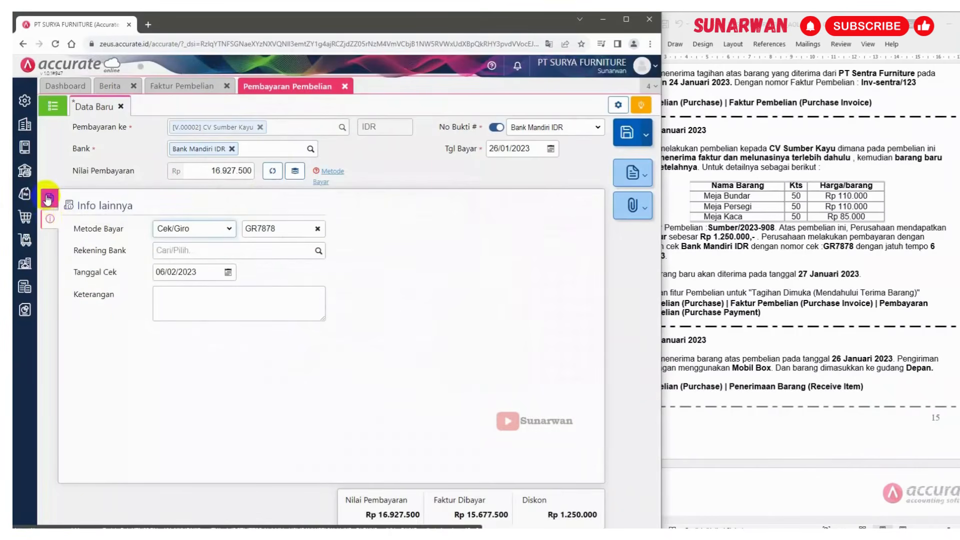
click(48, 199)
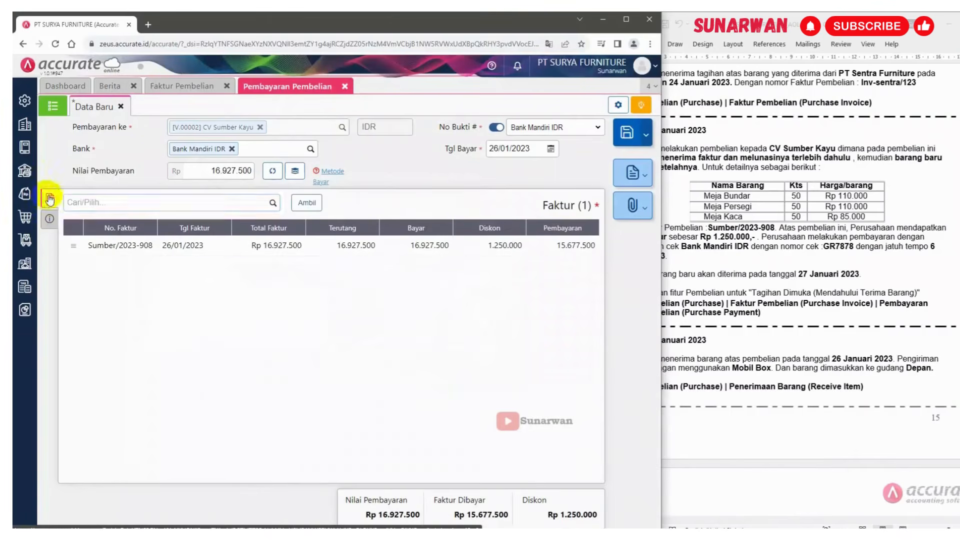
click(627, 134)
click(843, 250)
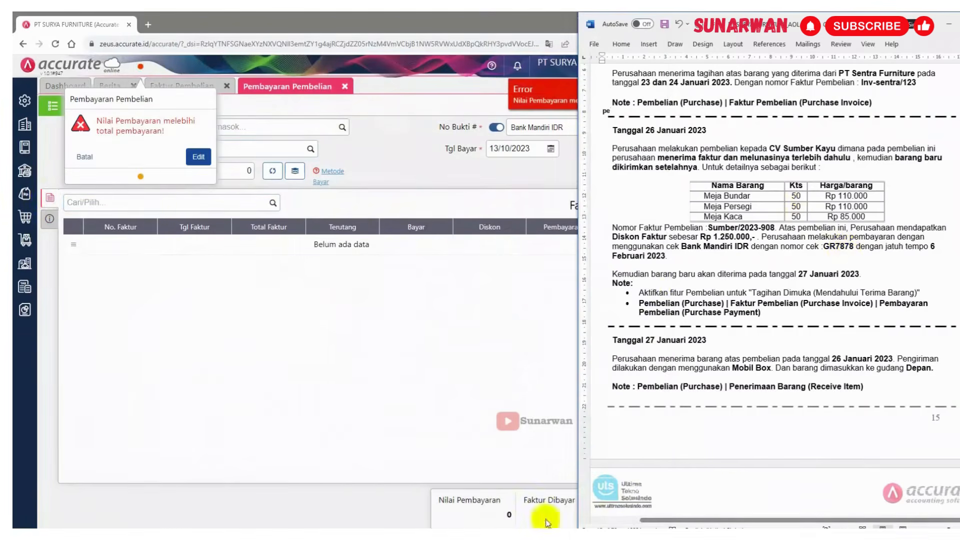
click(199, 157)
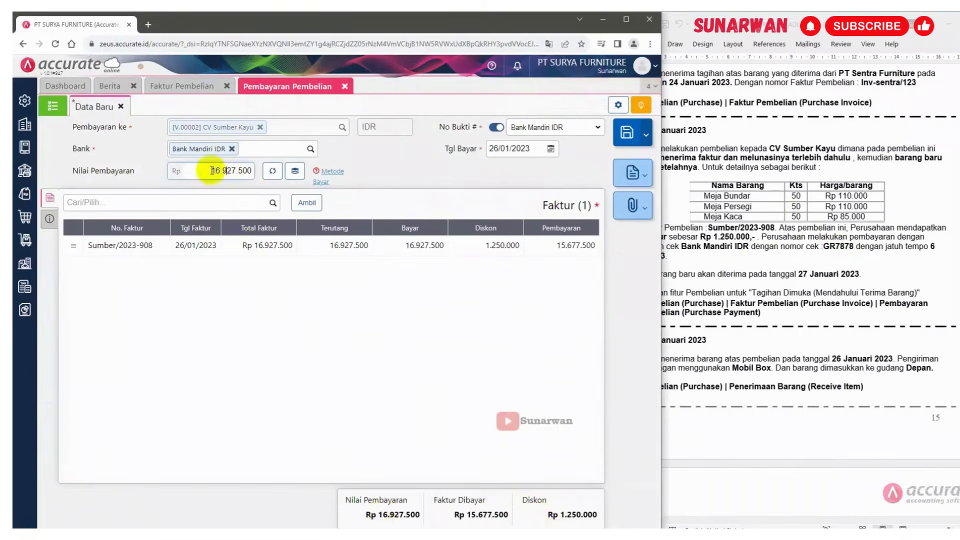
Recalculate the payment amount from the discounted invoice and save the purchase payment
click(273, 172)
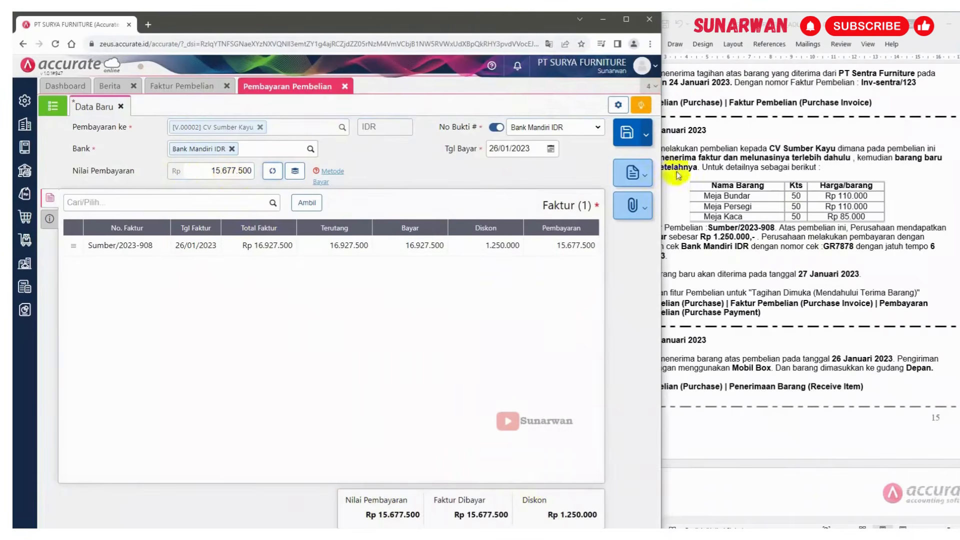
click(632, 133)
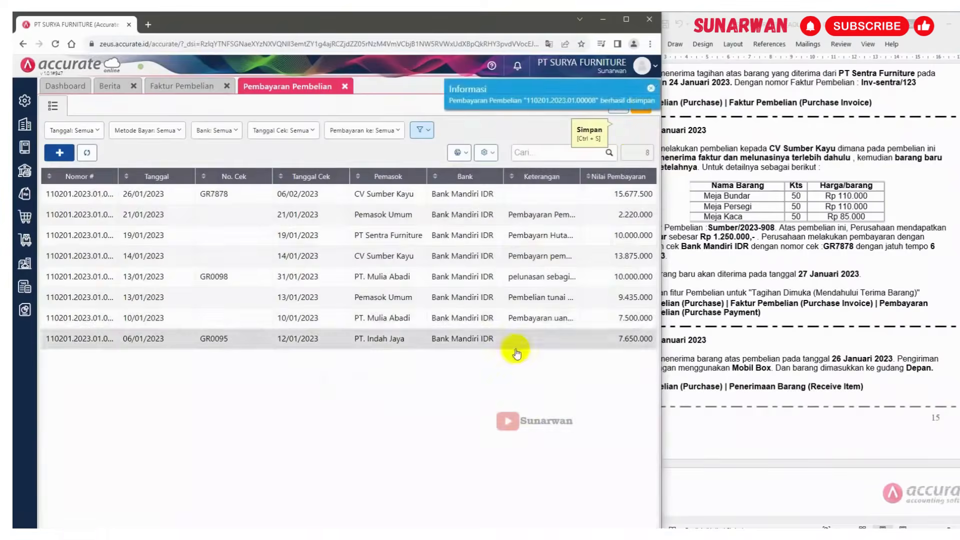
Close the Pembayaran Pembelian tab after reading the next receive-item instruction
click(744, 248)
scroll(700, 325, down, 5)
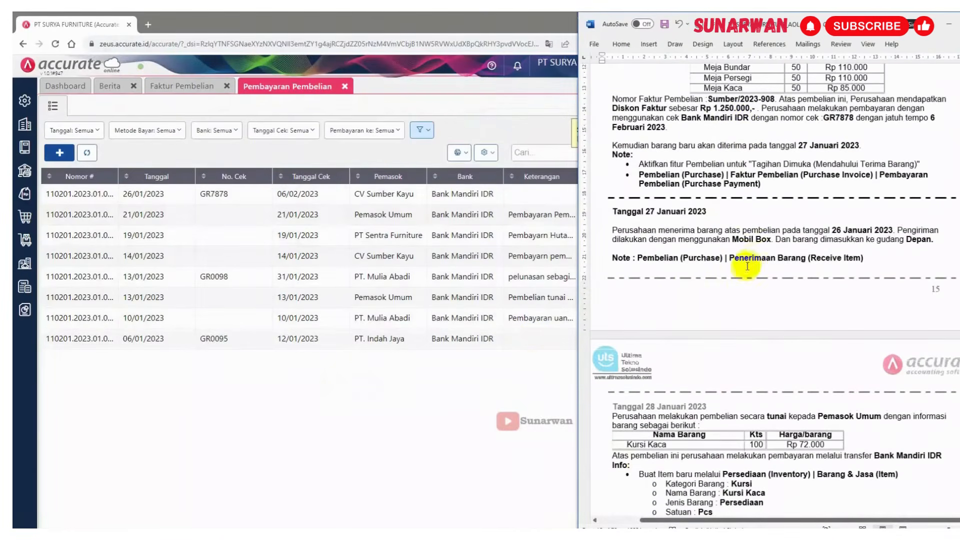
scroll(746, 268, down, 2)
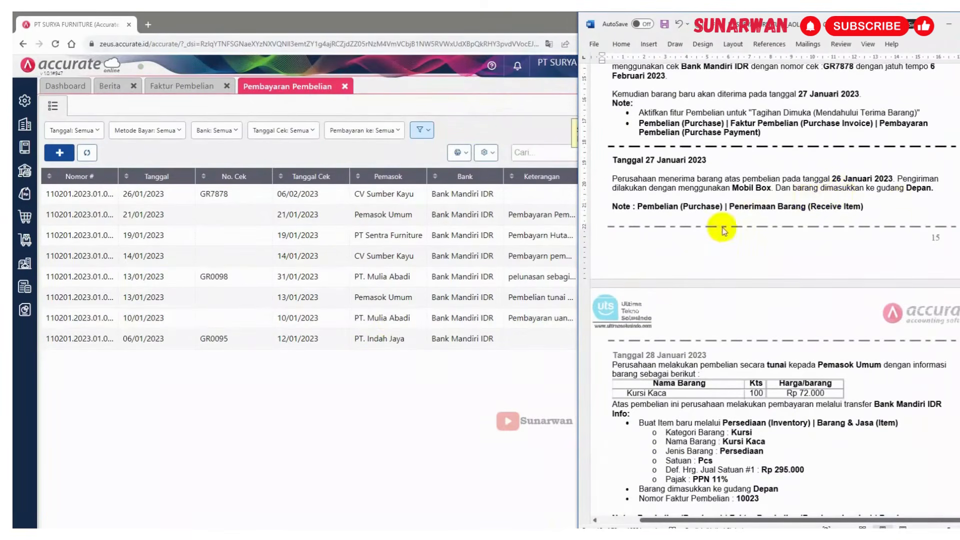
click(346, 87)
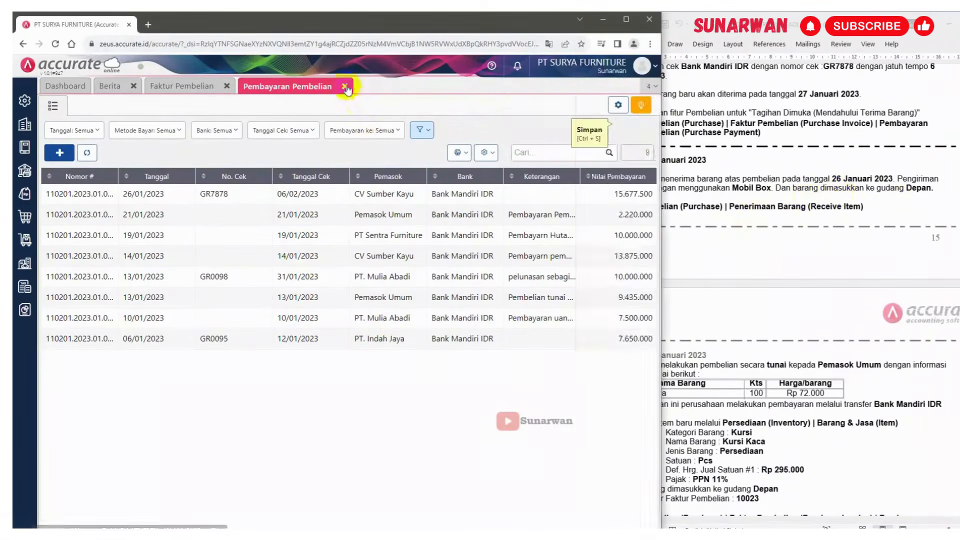
click(346, 87)
Open a new Penerimaan Barang (receive item) form from the purchase menu
click(26, 216)
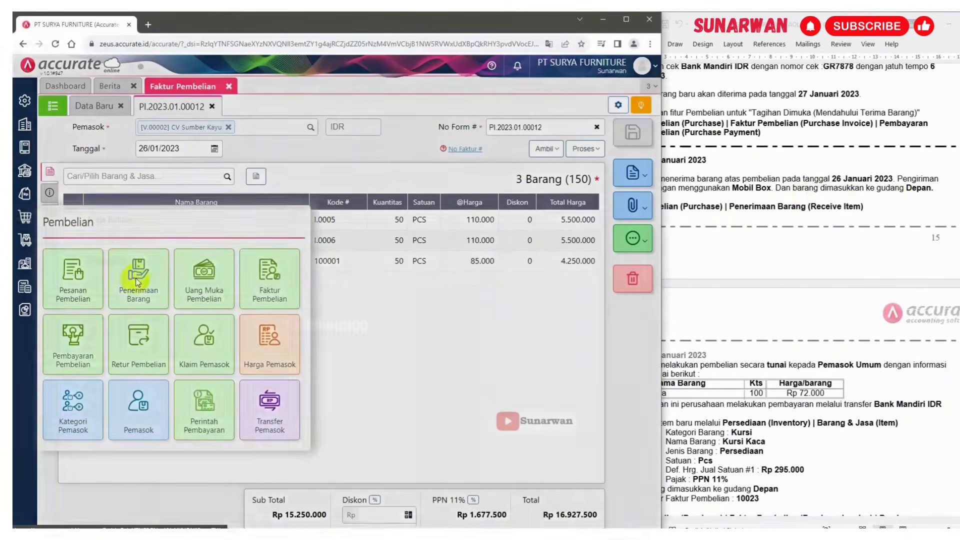
click(138, 283)
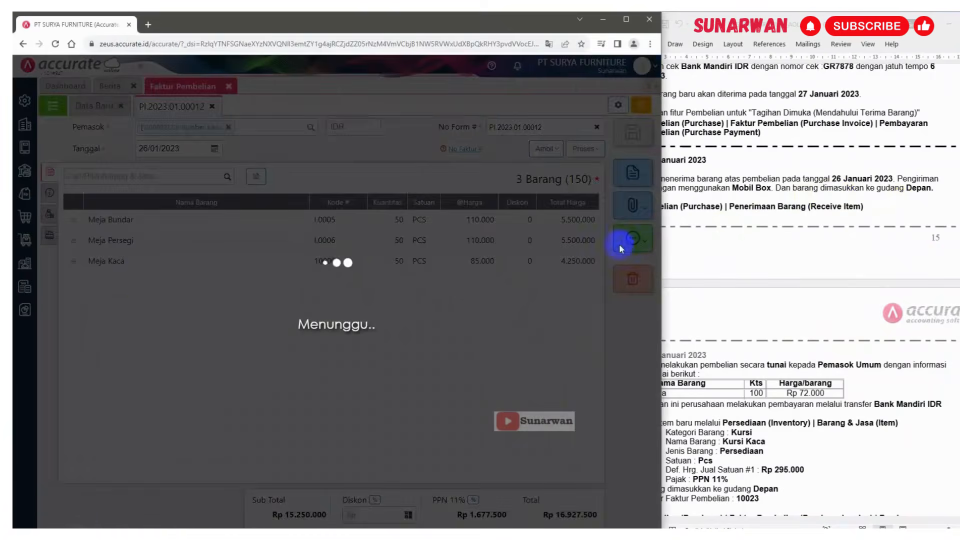
click(768, 222)
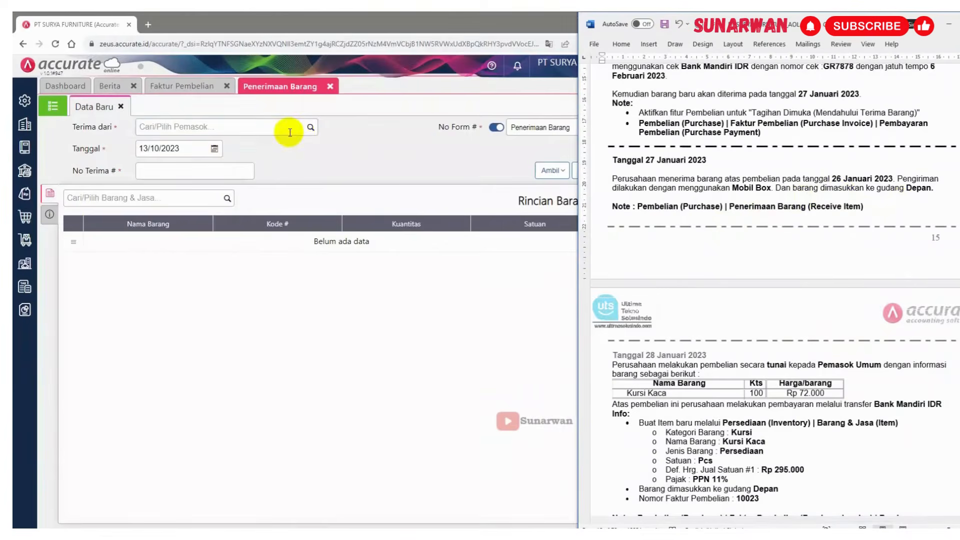
Select CV Sumber Kayu as the supplier on the new goods receipt
click(299, 127)
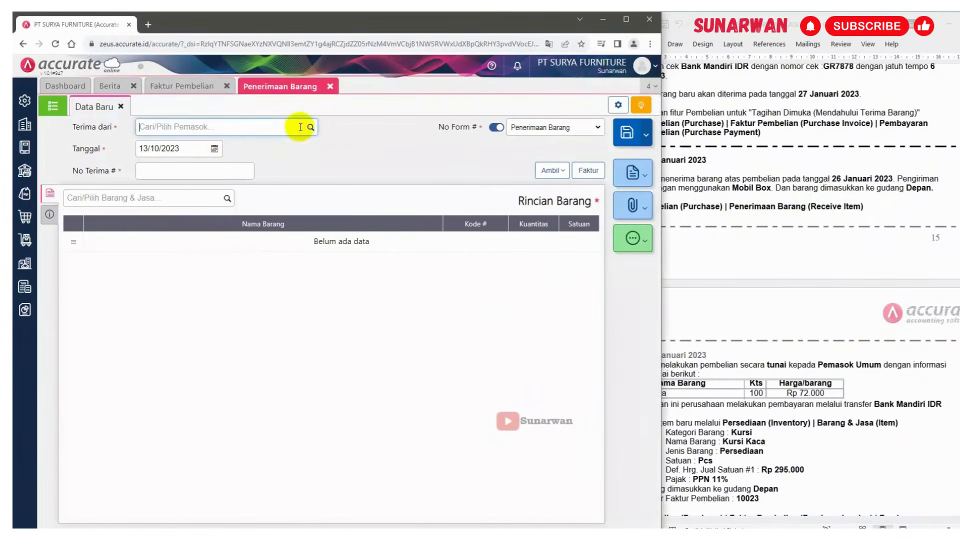
click(773, 190)
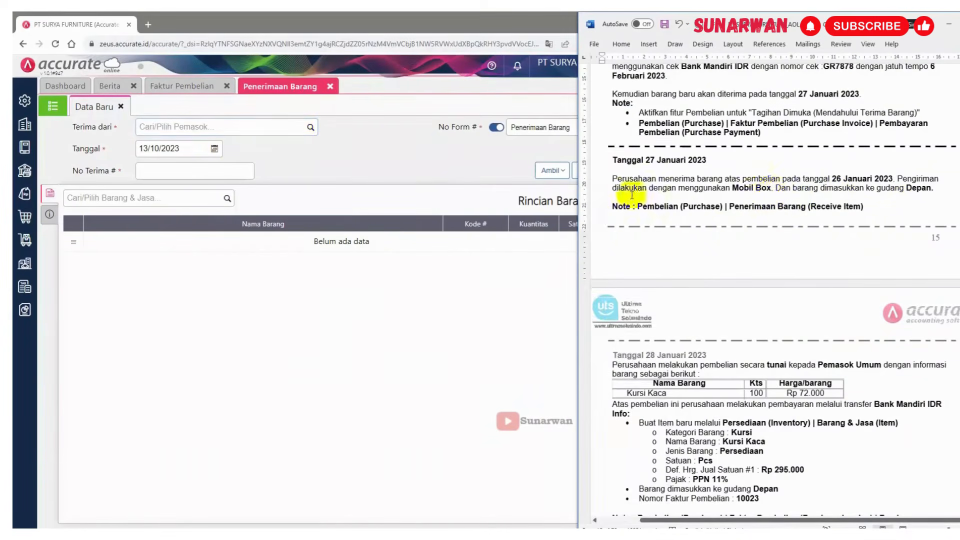
scroll(725, 168, up, 2)
scroll(726, 170, up, 3)
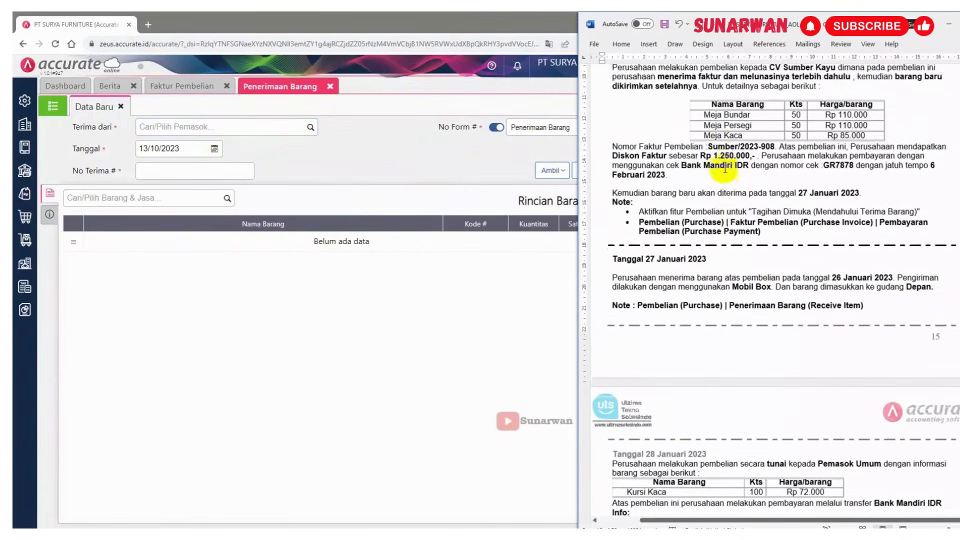
click(253, 128)
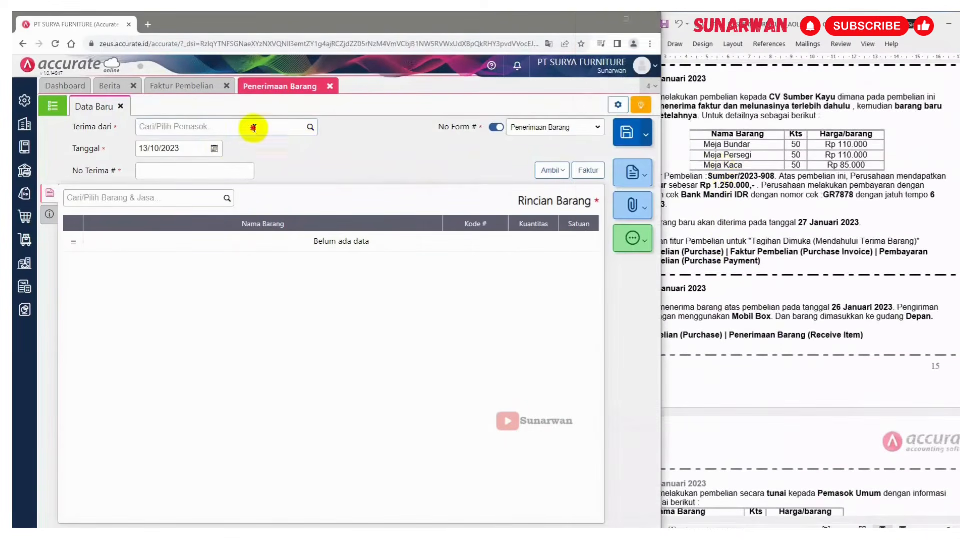
text(CV)
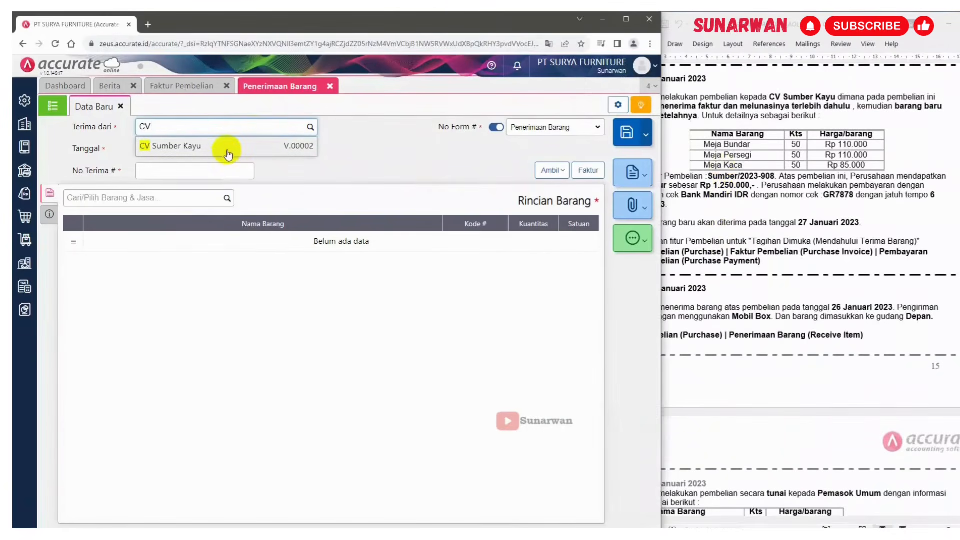
click(228, 152)
Set the receipt date to 27/01/2023
click(864, 354)
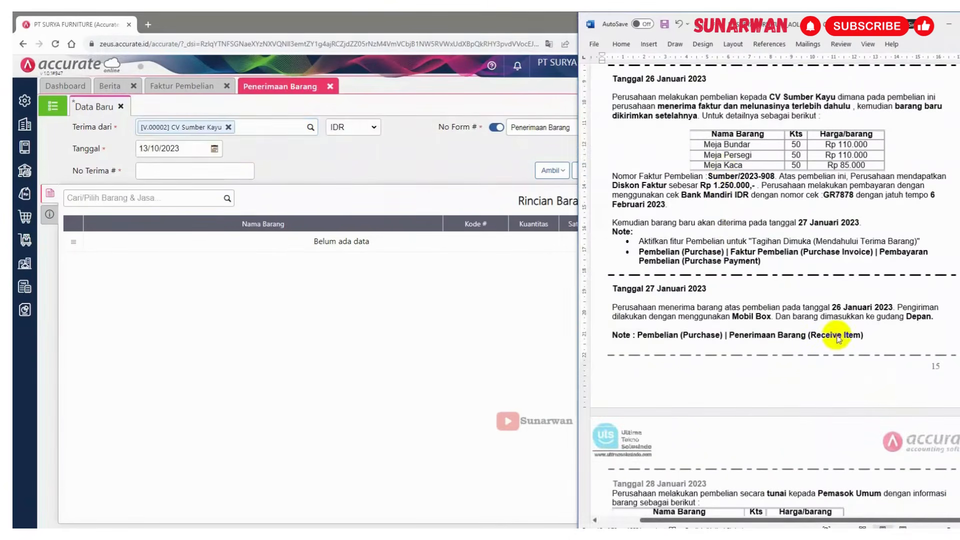
click(194, 148)
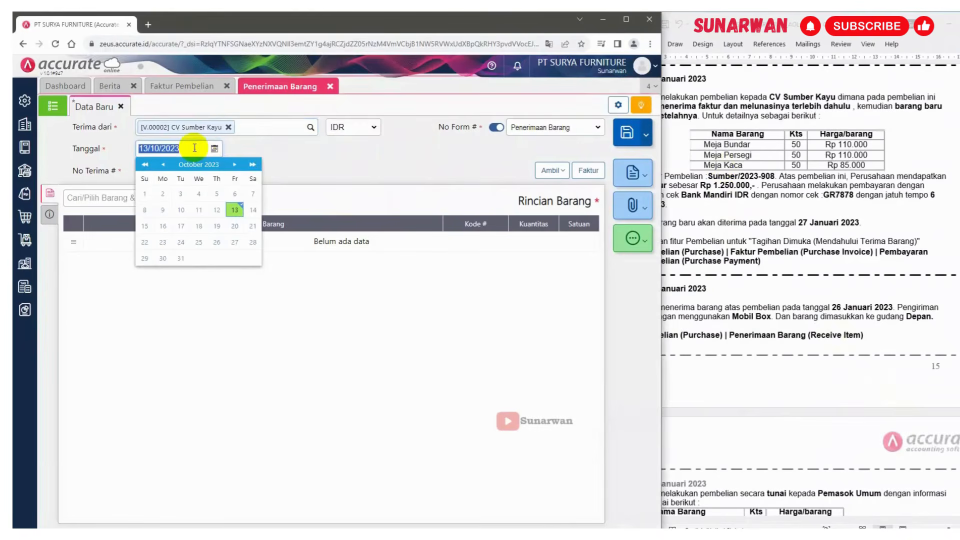
text(27/0)
click(353, 148)
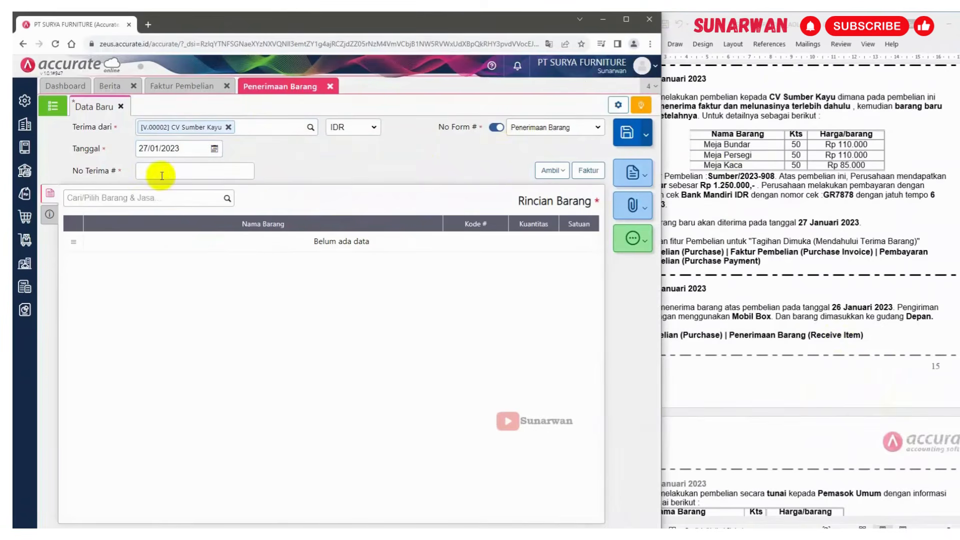
Add a new "Nomor Surat Jalan :" line under the 27 January receive-item instruction in the document
click(757, 308)
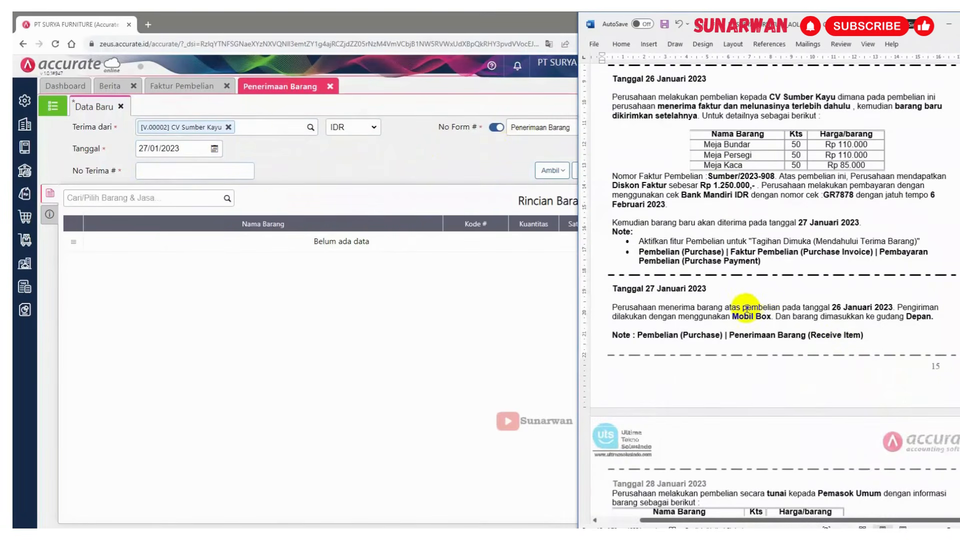
scroll(746, 309, down, 2)
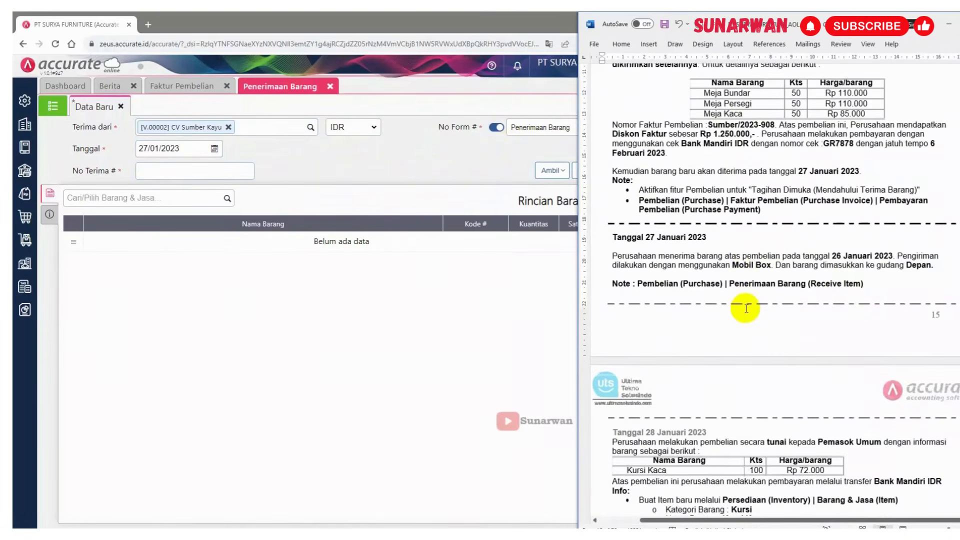
scroll(650, 390, up, 5)
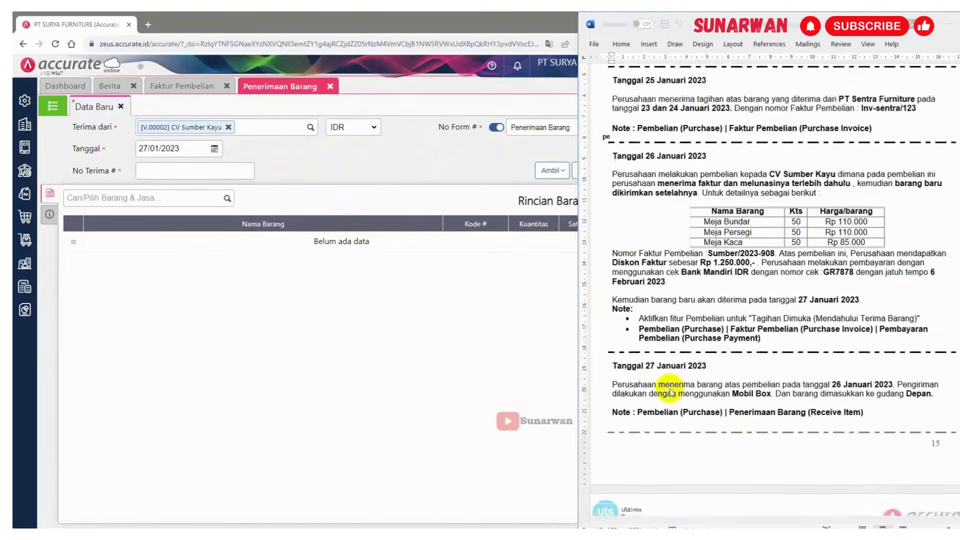
scroll(669, 392, down, 4)
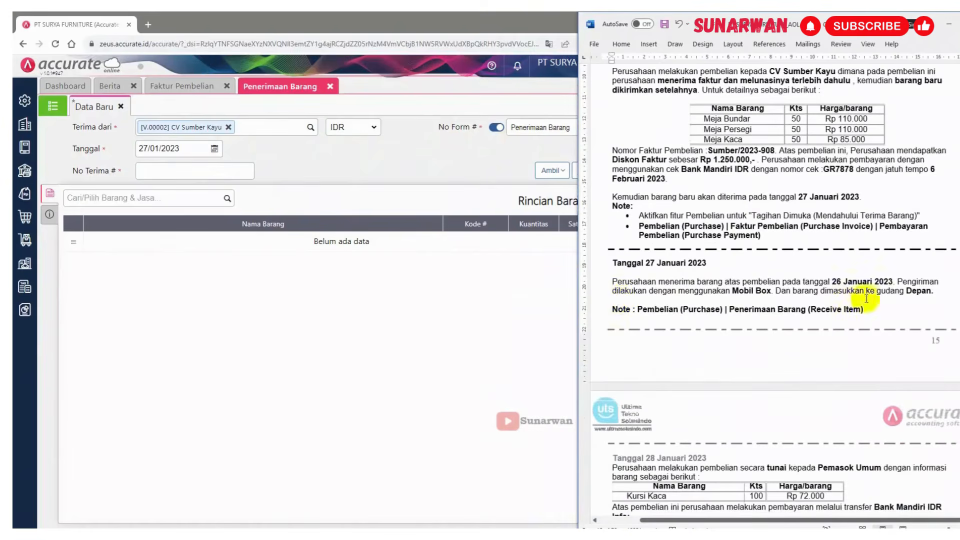
click(948, 292)
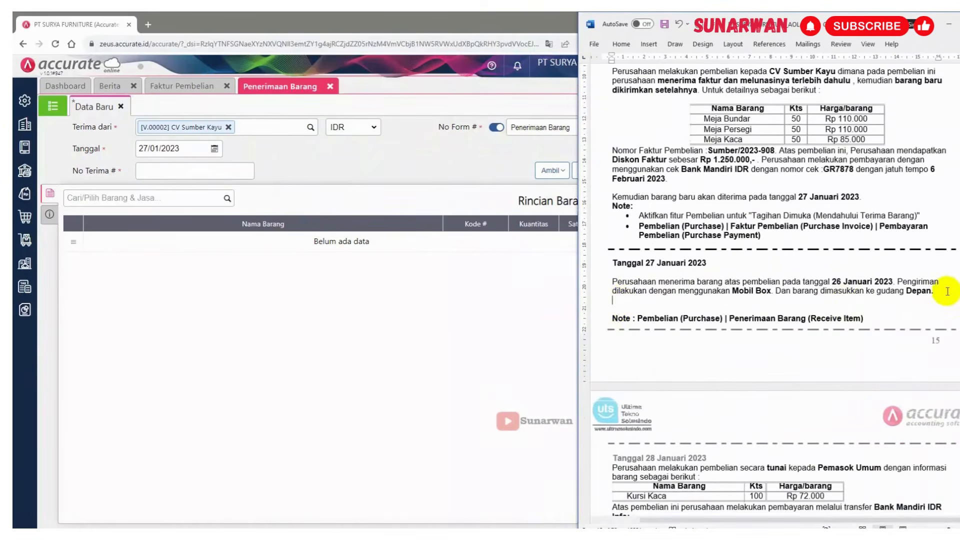
key(Return)
text(Nomor Surat Jalan :6675)
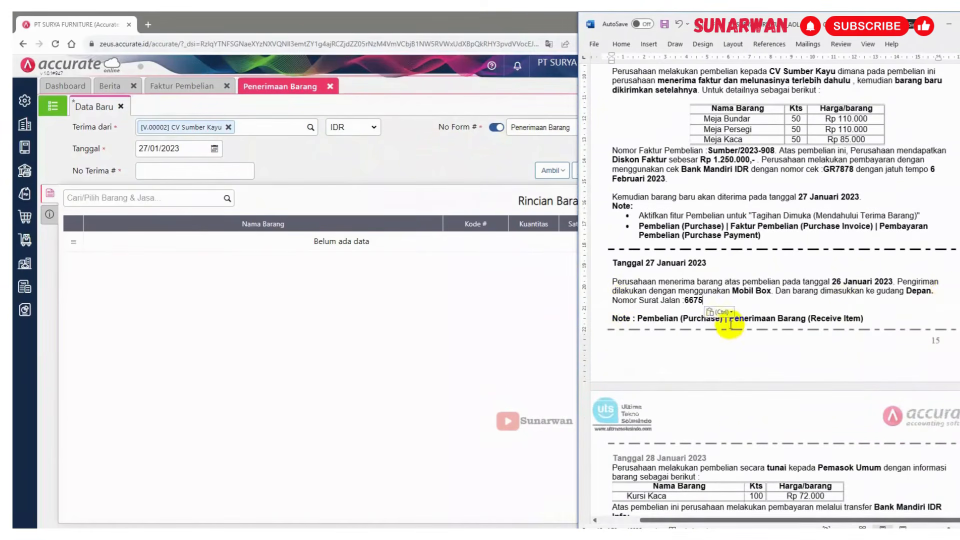
key(BackSpace)
key(BackSpace)
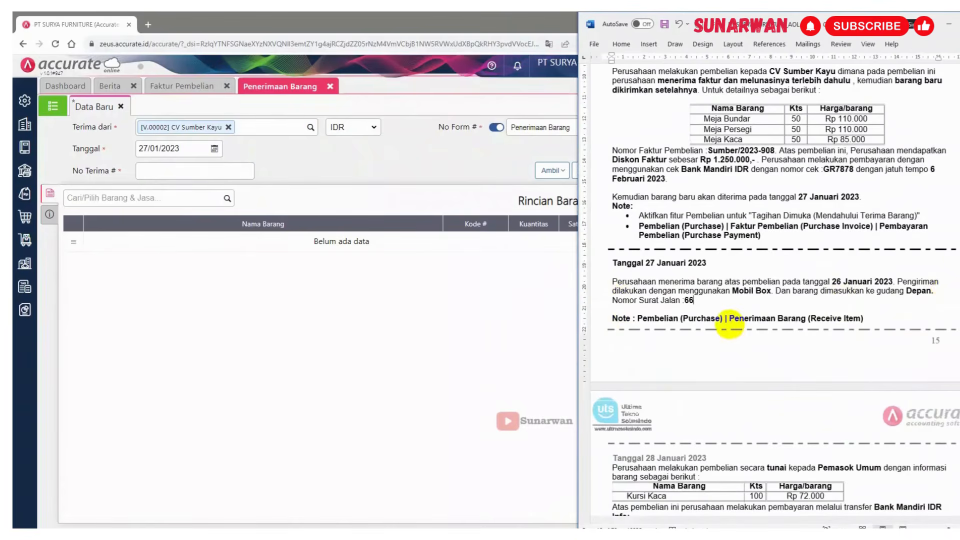
Fill in the delivery note number as SJ 1022 in the document and copy it
scroll(729, 324, down, 3)
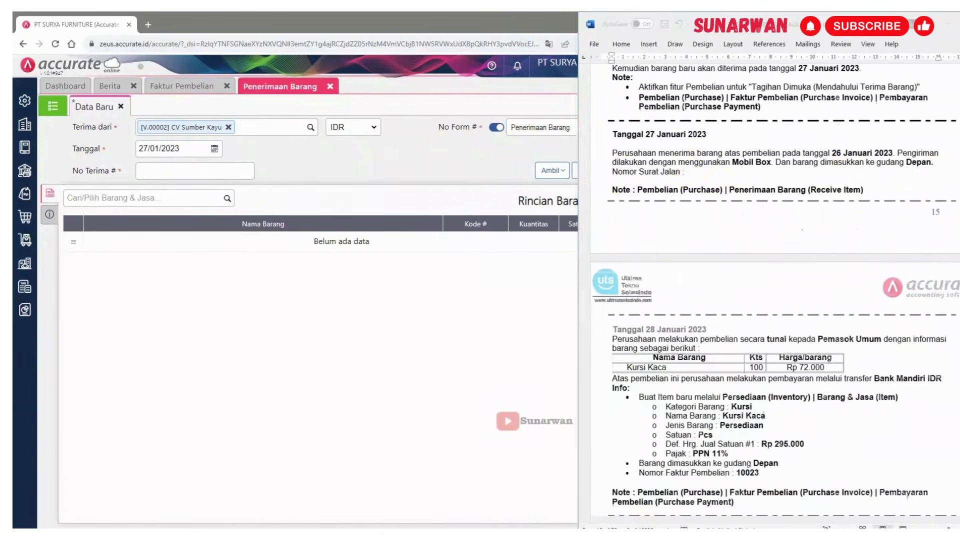
double_click(693, 173)
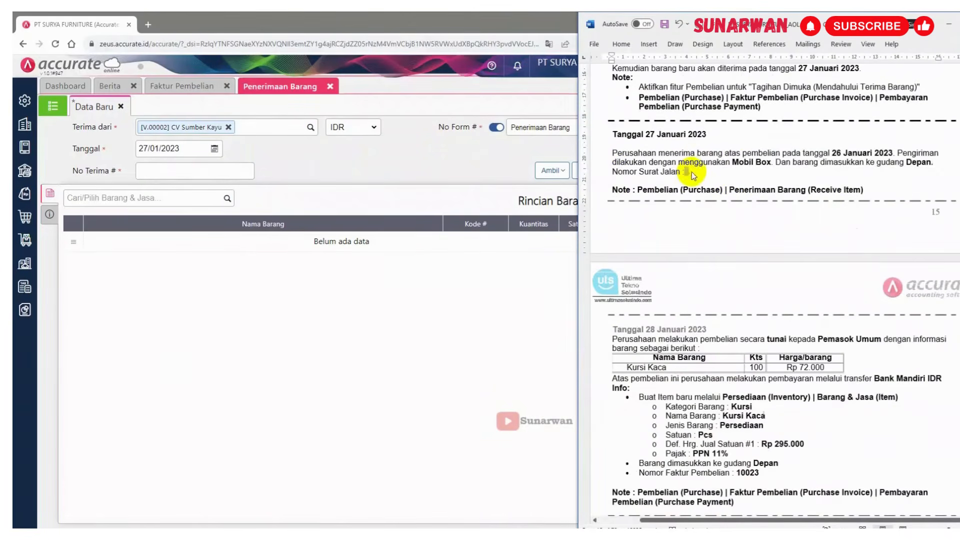
text(SJ 1010)
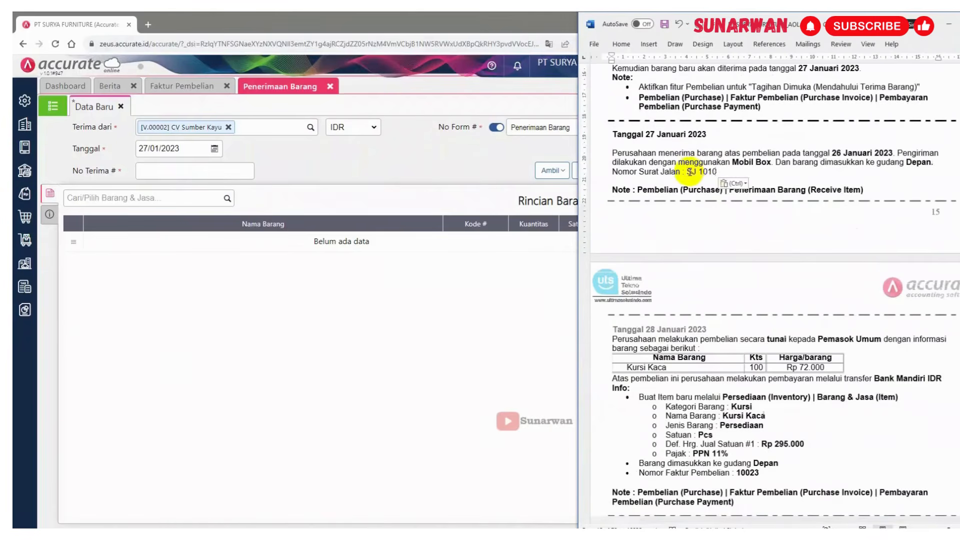
key(BackSpace)
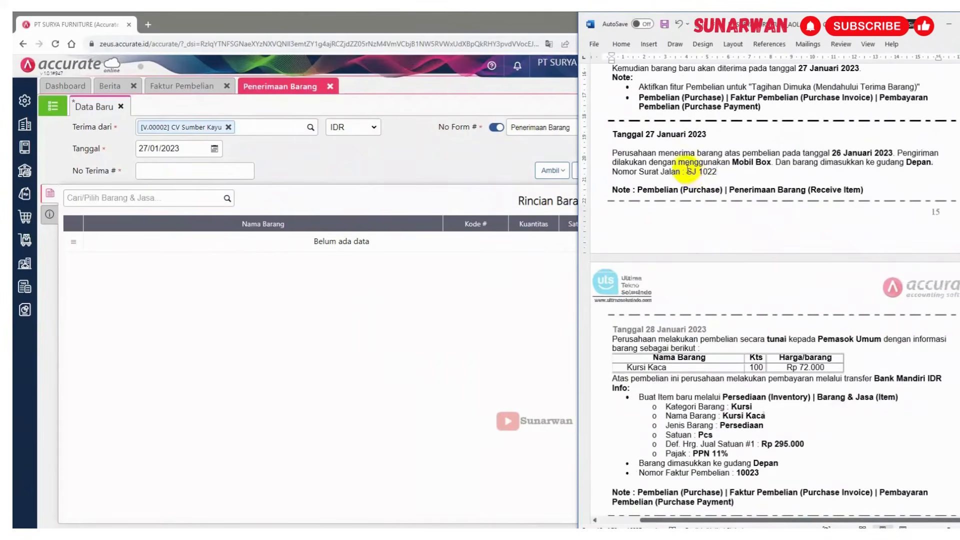
drag(687, 172, 708, 171)
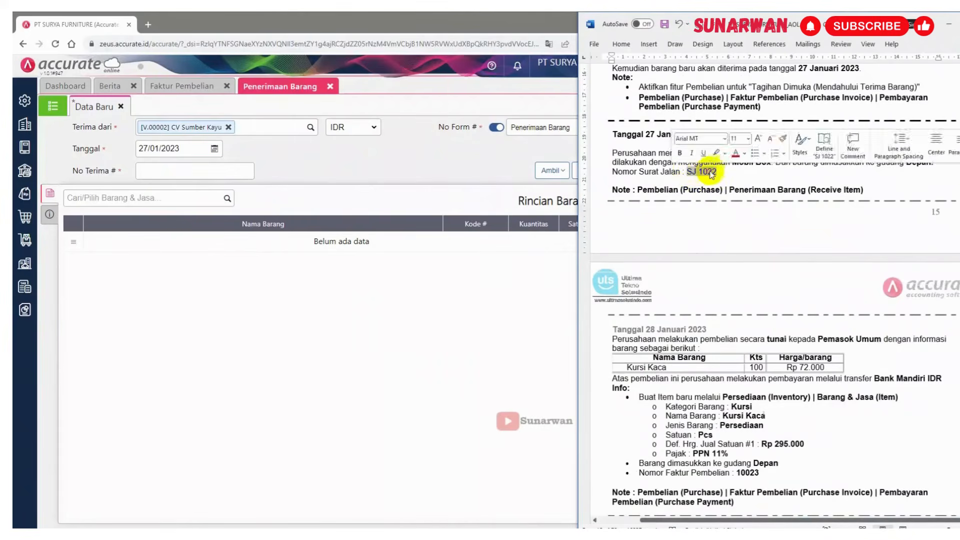
Enter SJ 1022 as the receipt number and pull the invoiced CV Sumber Kayu items into the receipt
click(187, 171)
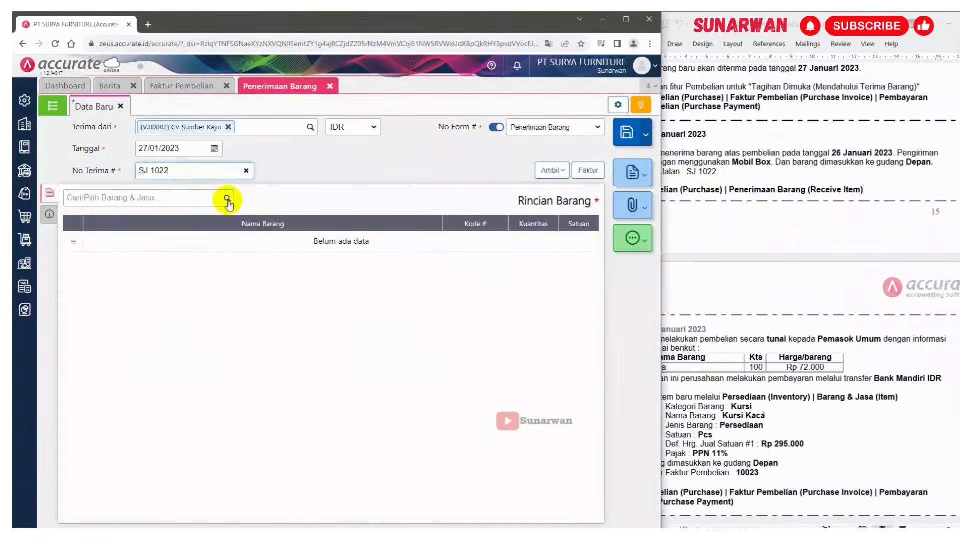
click(561, 172)
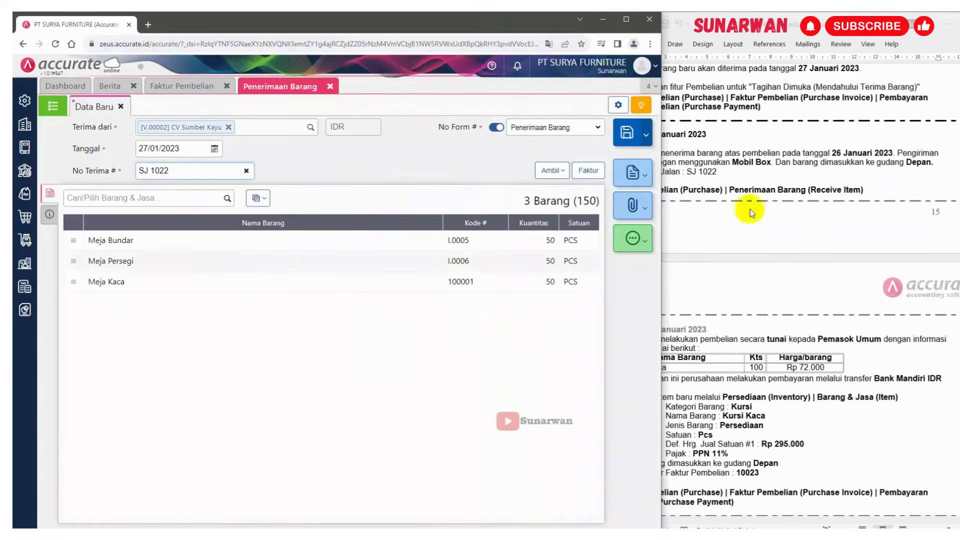
click(750, 208)
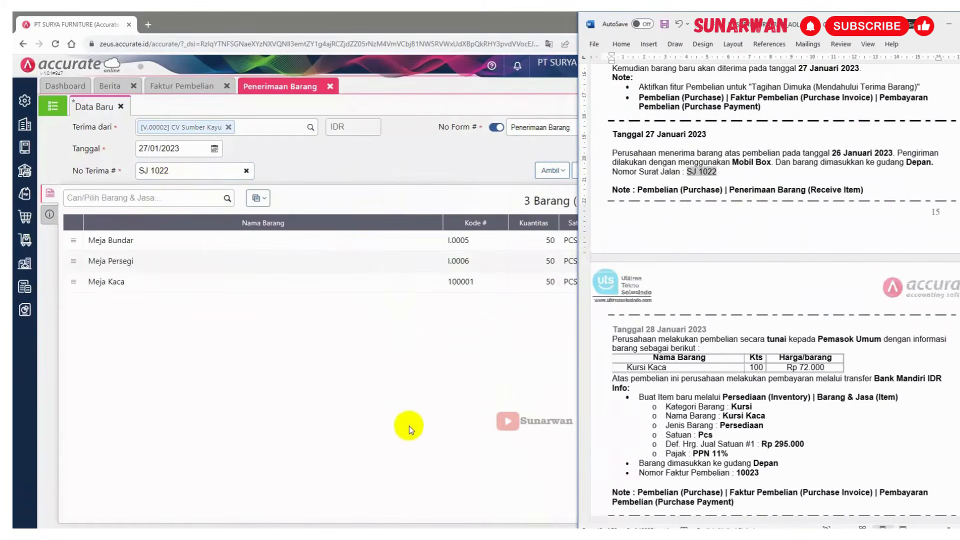
Review the receipt details of Meja Bundar, Meja Persegi and Meja Kaca one after another
click(457, 242)
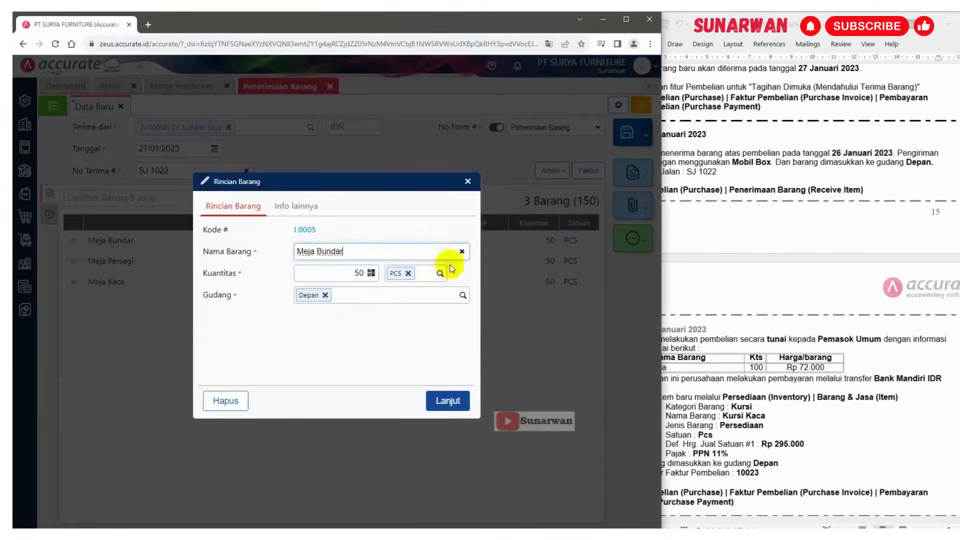
click(445, 397)
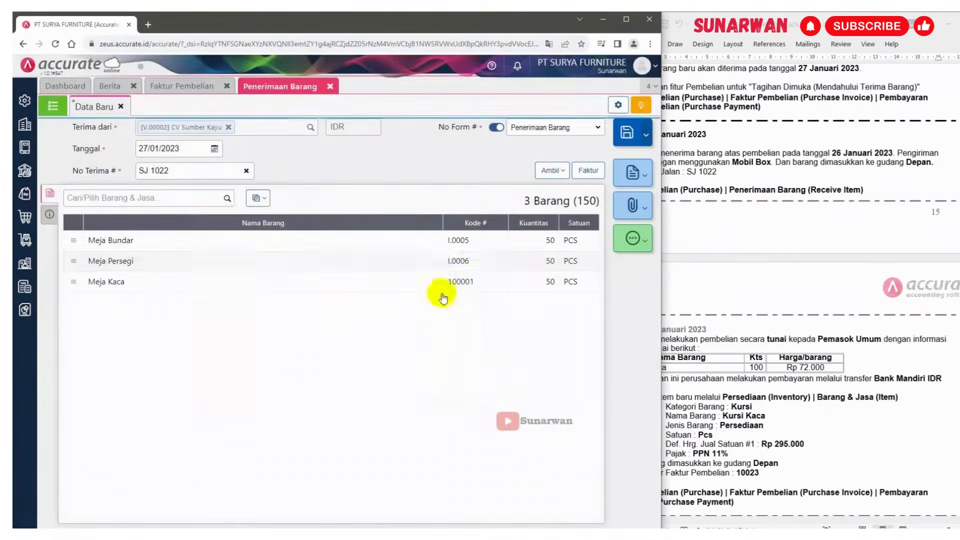
click(445, 260)
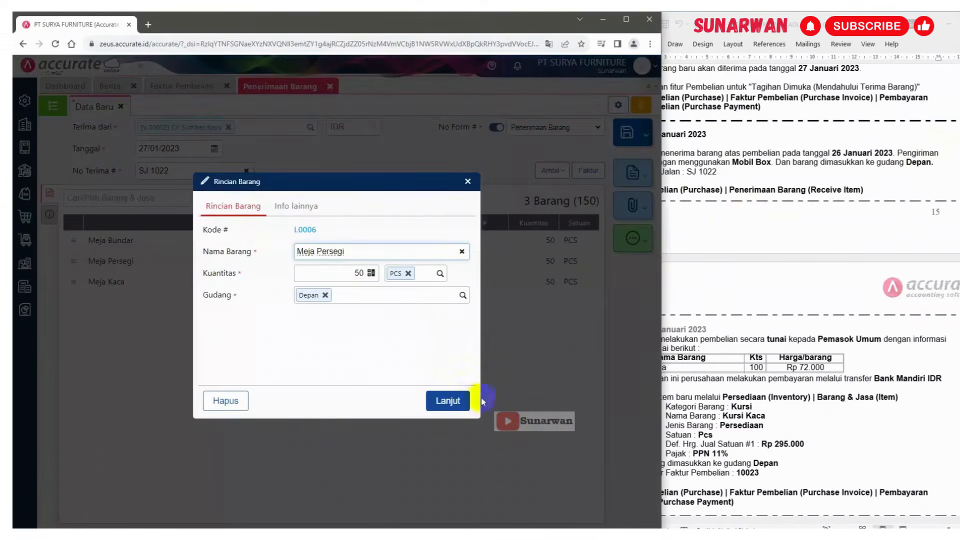
click(446, 400)
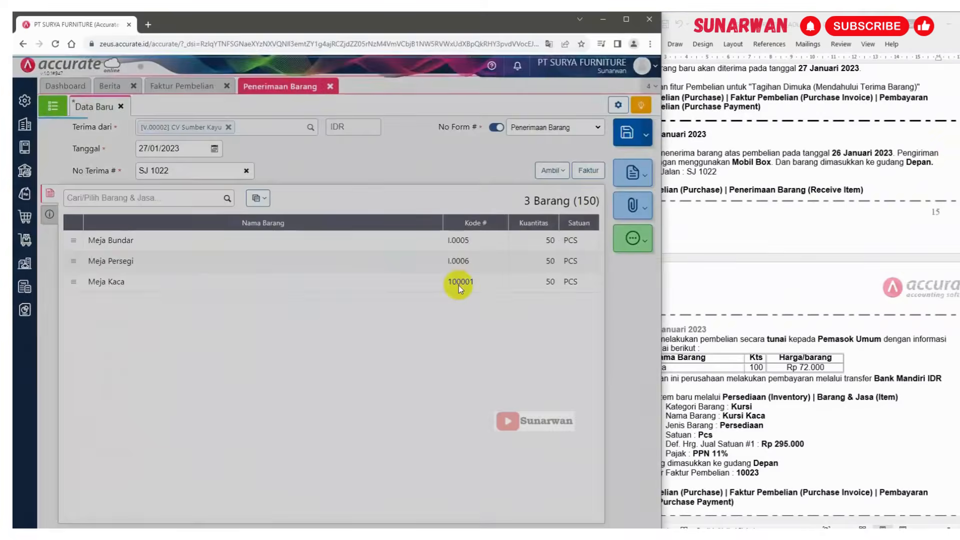
click(458, 285)
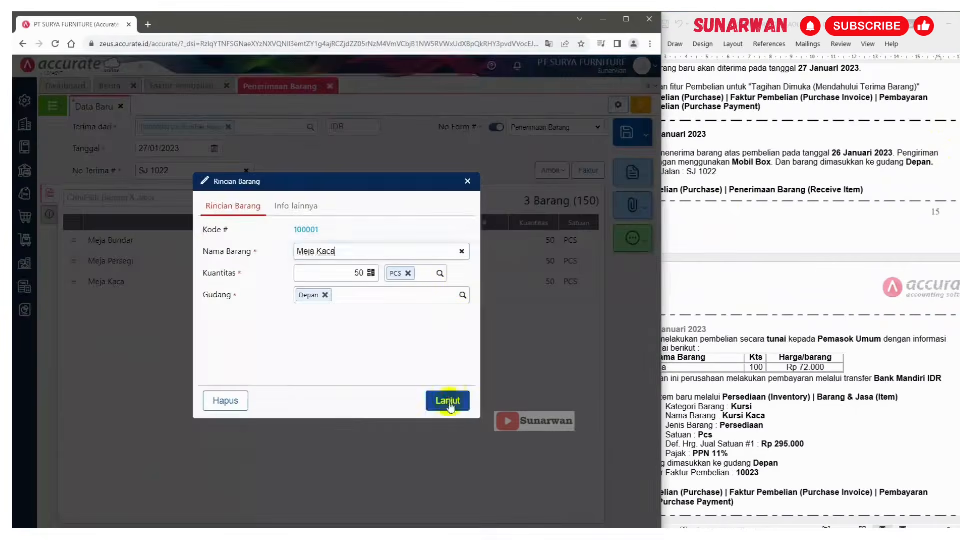
click(446, 399)
Check the other info of the goods receipt and save it
click(49, 216)
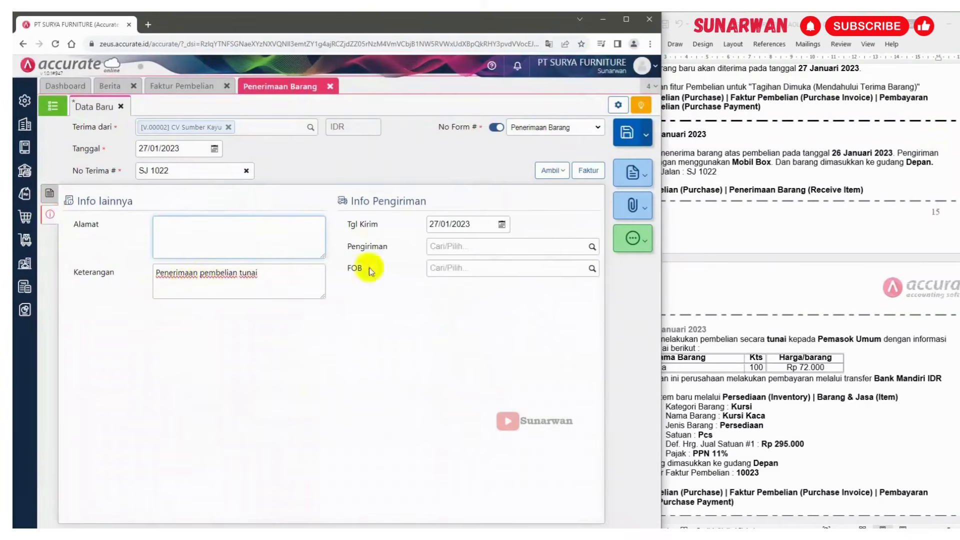
click(50, 196)
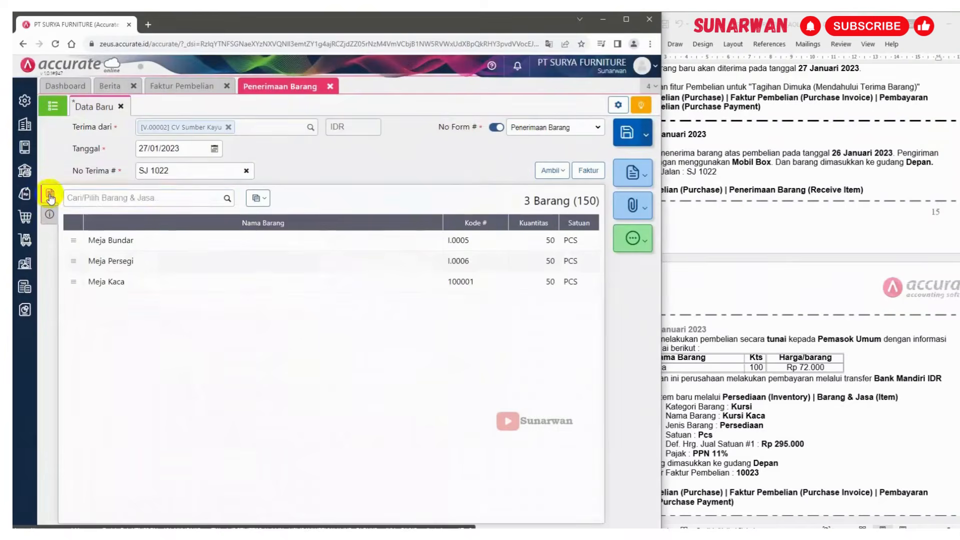
click(632, 135)
Close the Penerimaan Barang and Faktur Pembelian tabs
click(820, 278)
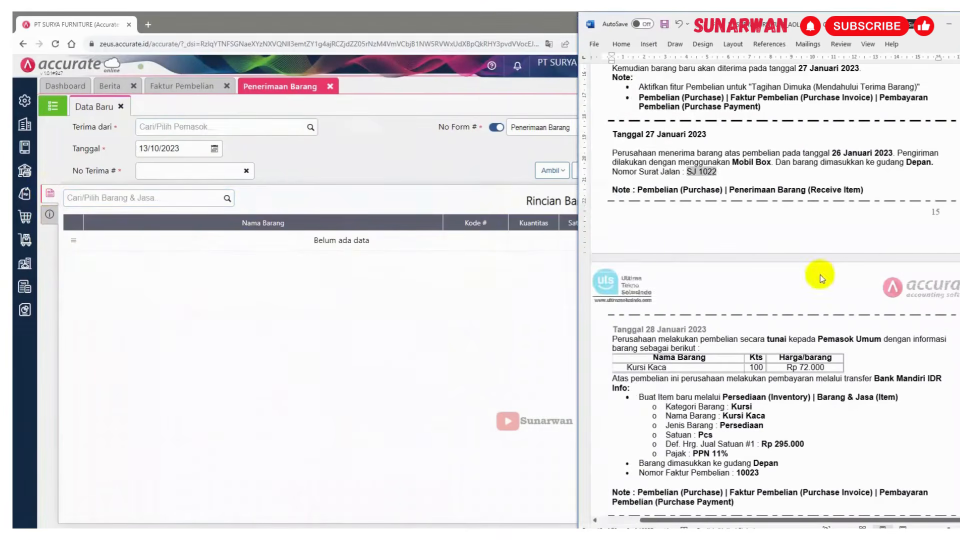
scroll(820, 279, down, 5)
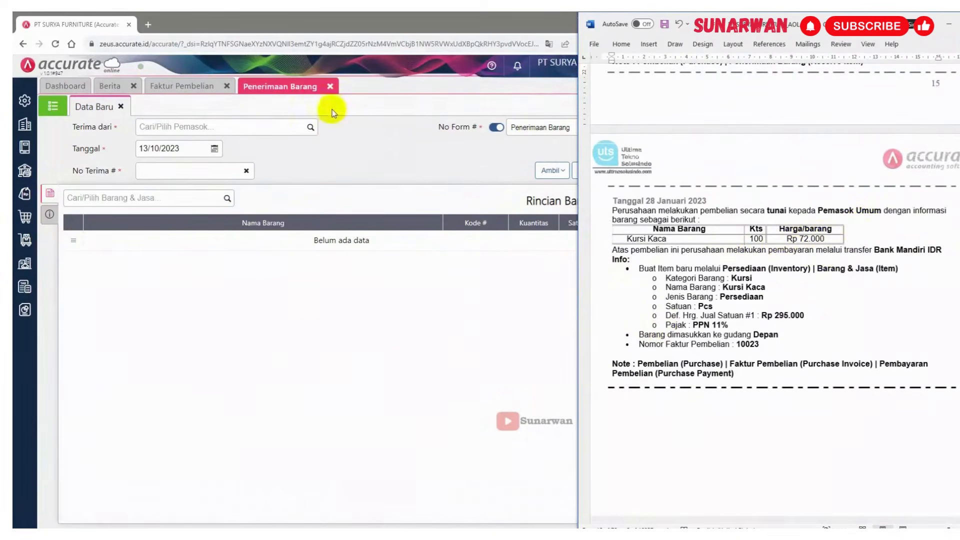
click(330, 86)
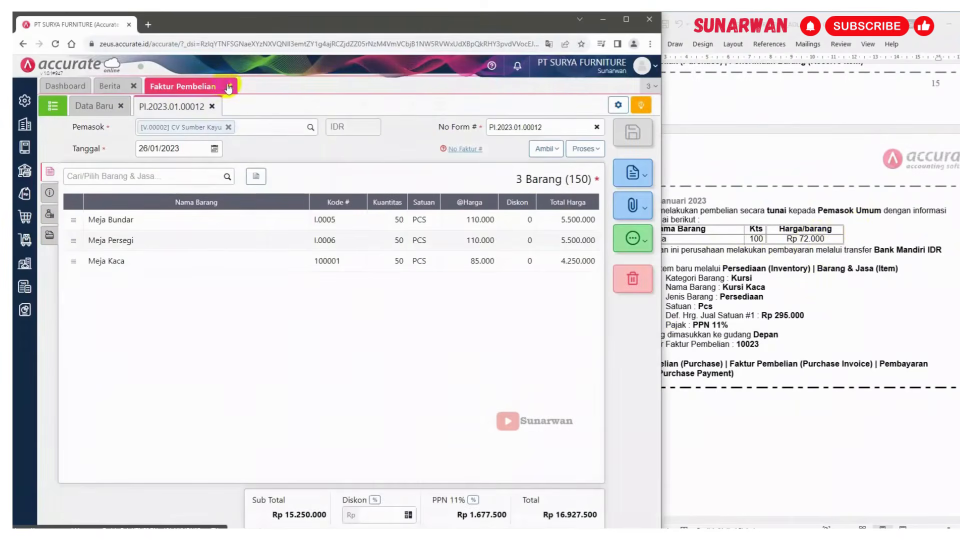
click(229, 87)
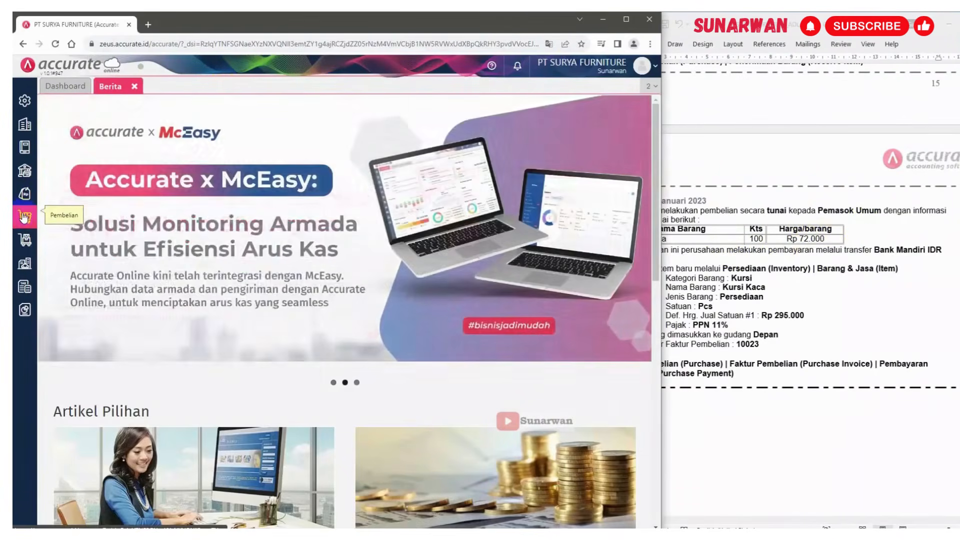
Open a new Faktur Pembelian (purchase invoice) form from the purchase menu
click(23, 216)
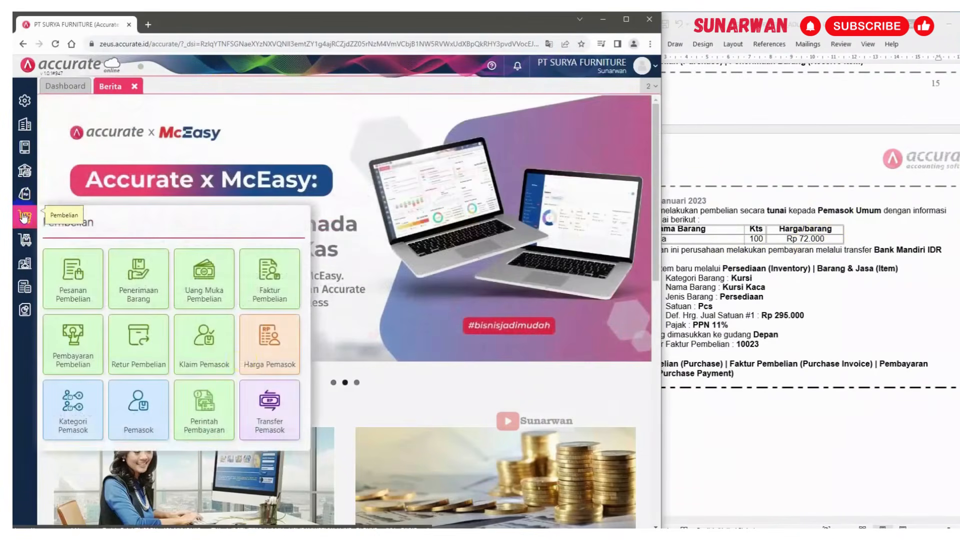
click(274, 298)
click(723, 257)
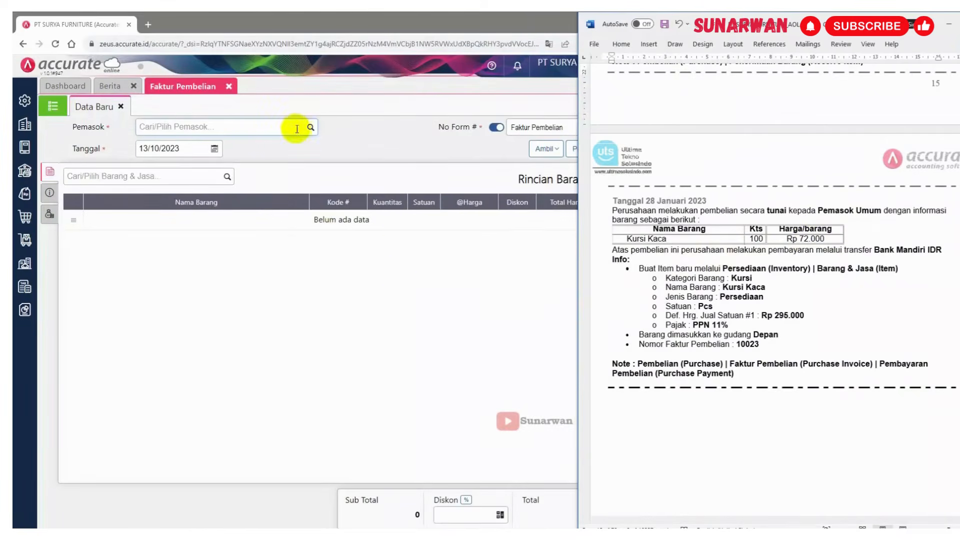
Choose Pemasok Umum as the supplier of the new purchase invoice and set its date to 28/01/2023
click(297, 129)
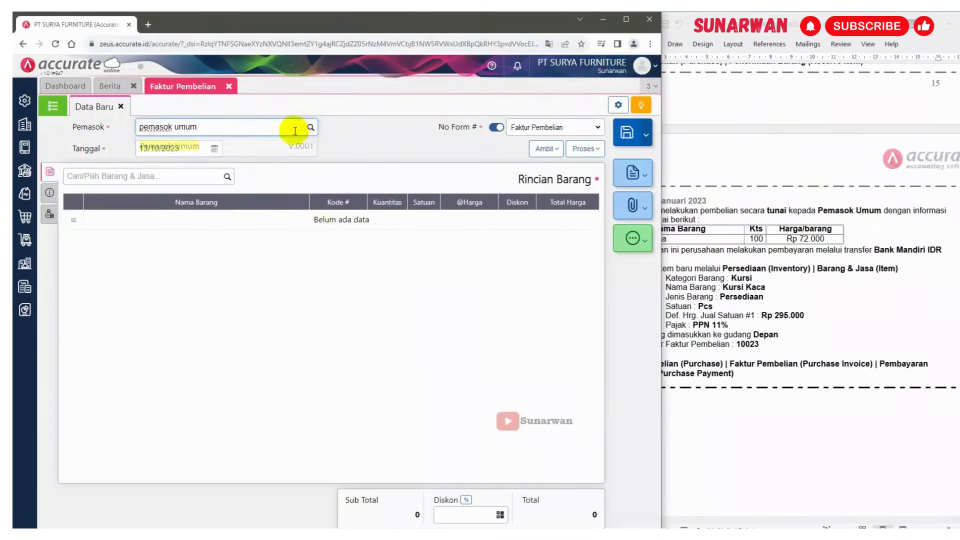
click(242, 149)
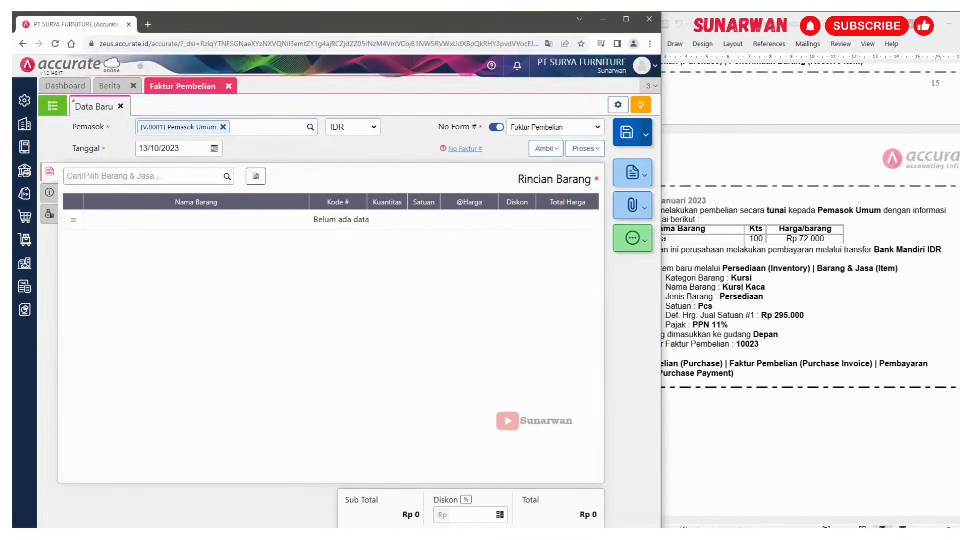
click(193, 146)
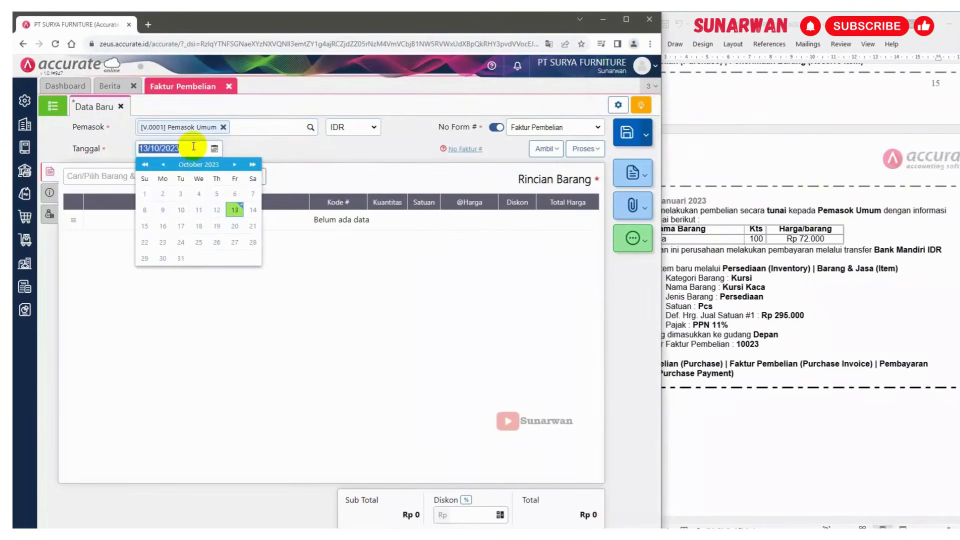
text(28/0)
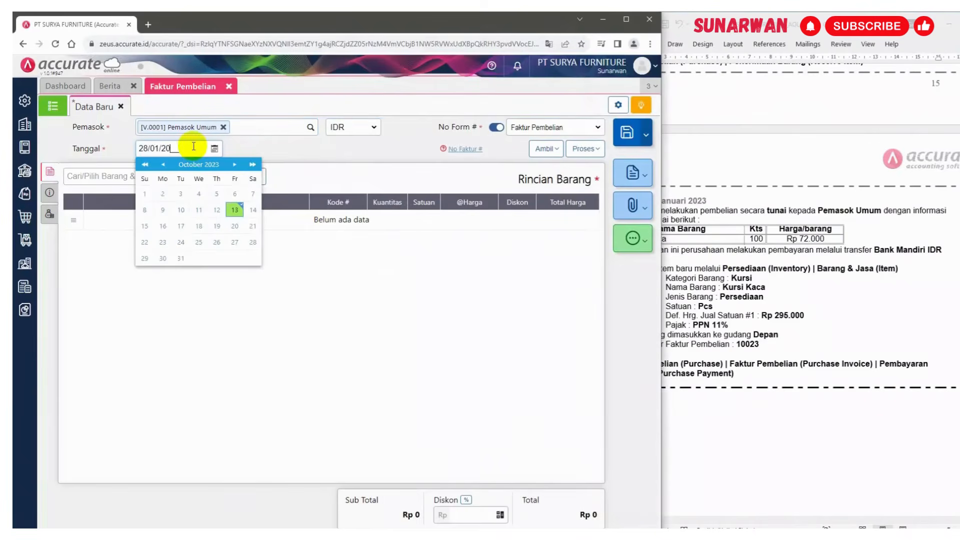
click(311, 155)
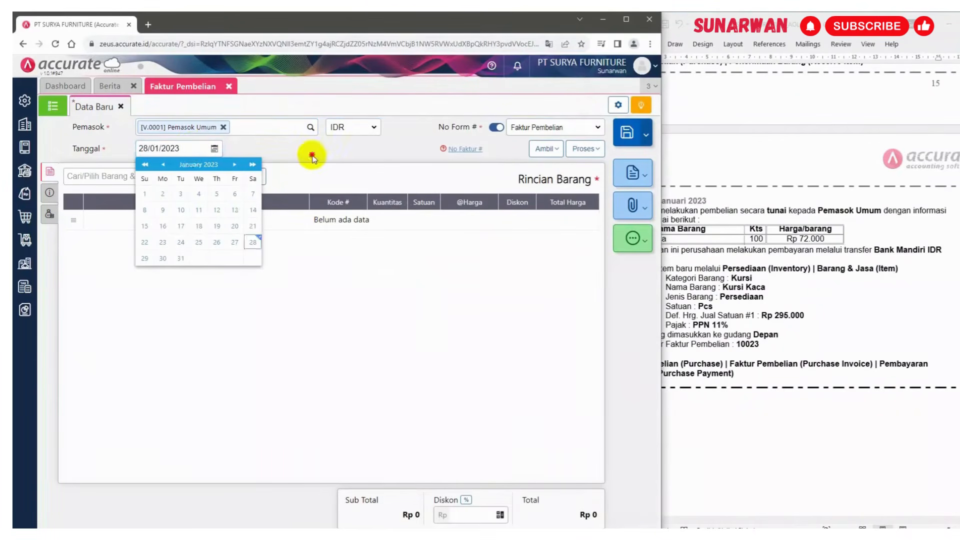
Copy the item name from the instructions and open a new inventory item form named Kursi Kaca
click(730, 307)
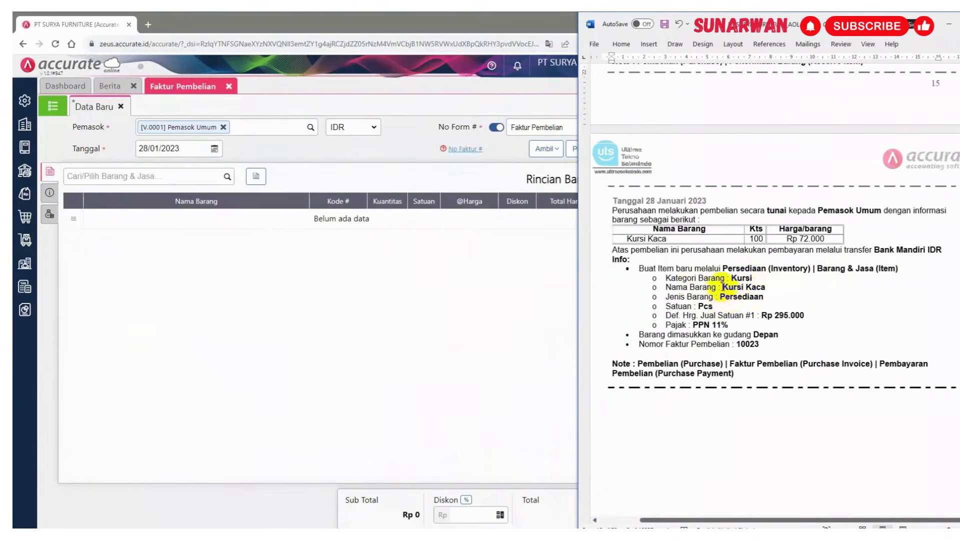
drag(722, 287, 765, 288)
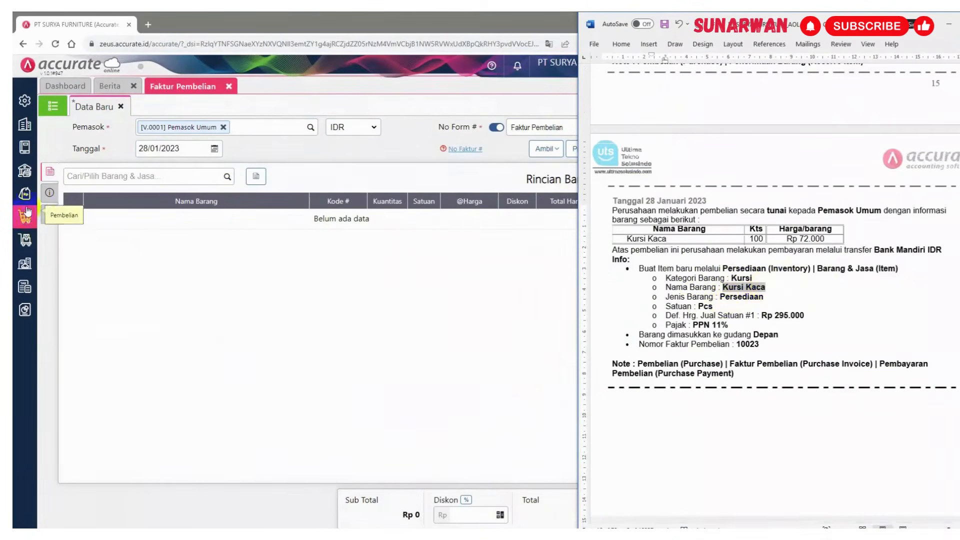
click(22, 241)
click(22, 241)
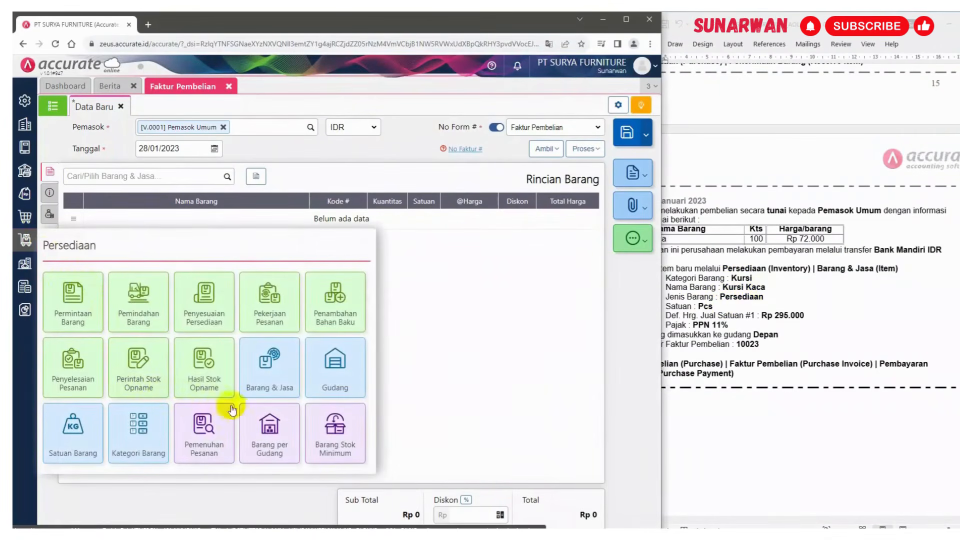
click(266, 370)
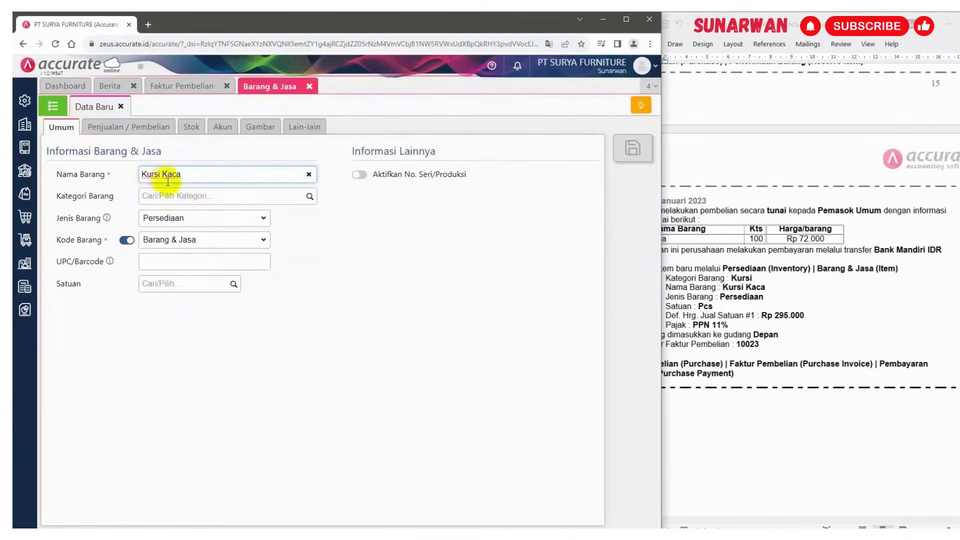
Set the item's category to Kursi and its unit to PCS
click(309, 195)
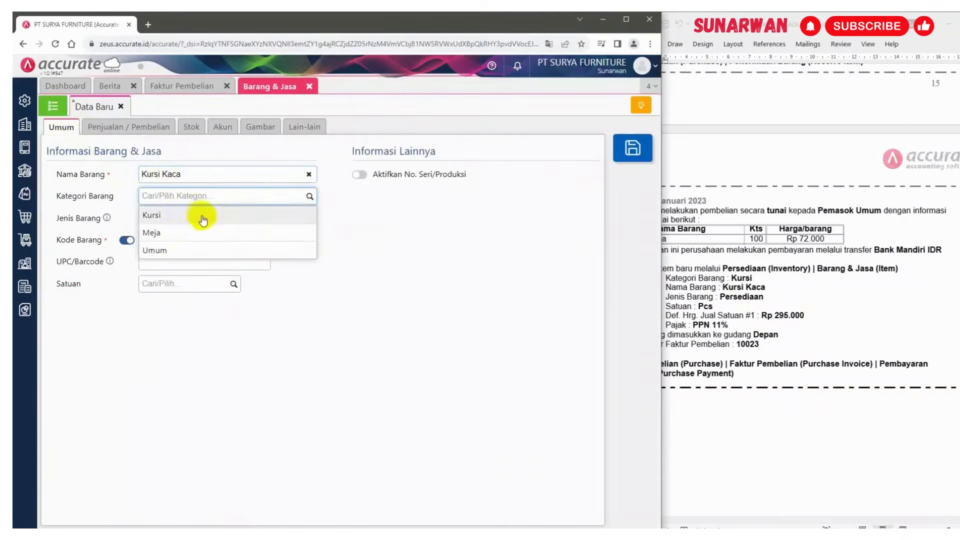
click(203, 216)
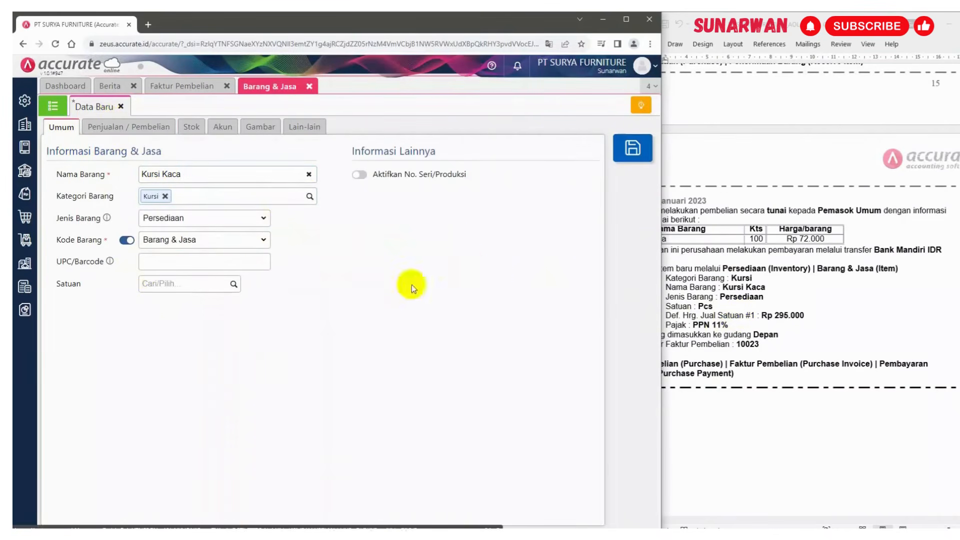
click(233, 283)
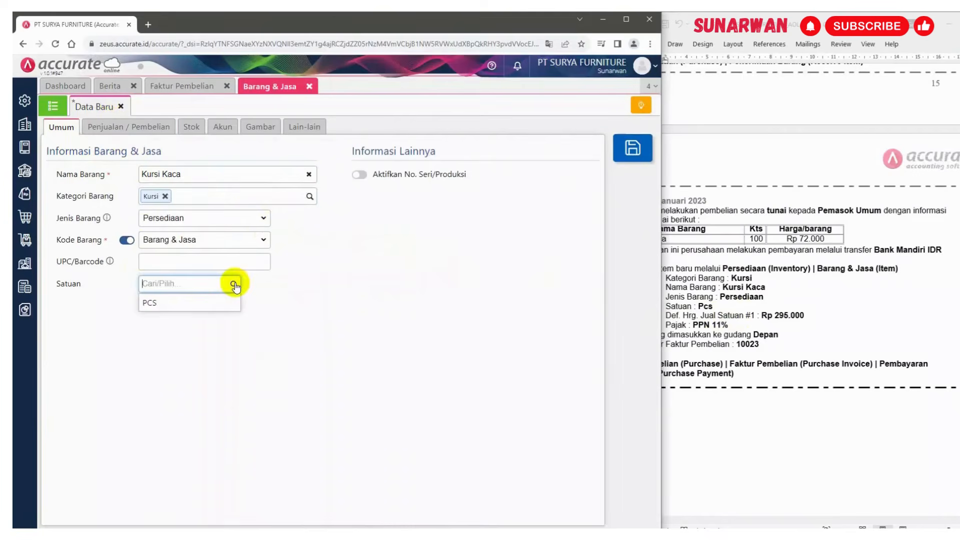
click(199, 301)
Set the item's default selling price to 295.000 per PCS and its PPN tax to Pajak Pertambahan Nilai 11%
click(126, 128)
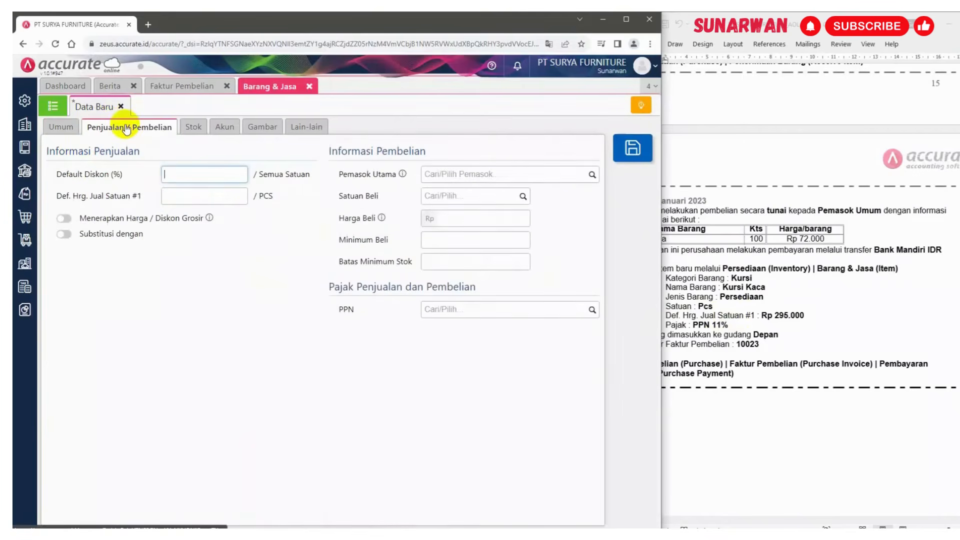
click(179, 195)
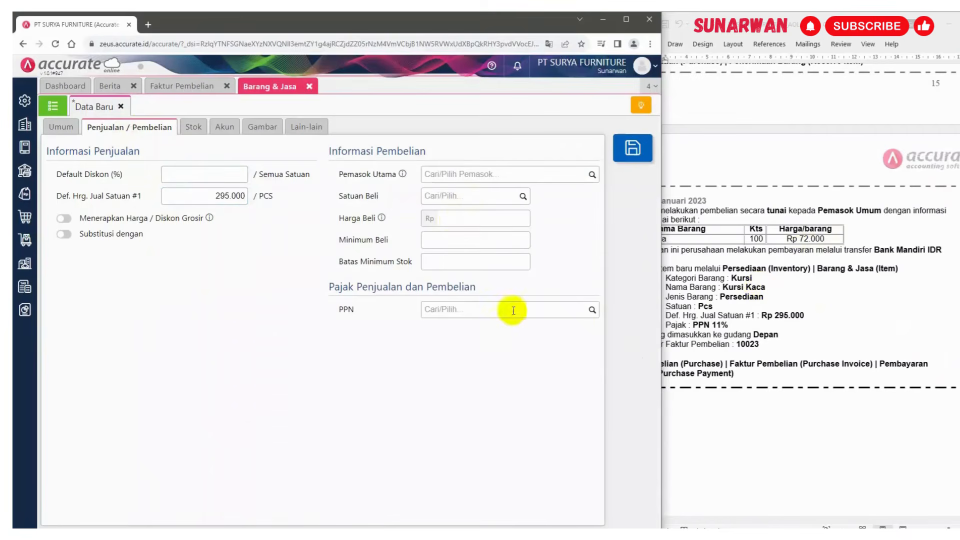
click(796, 252)
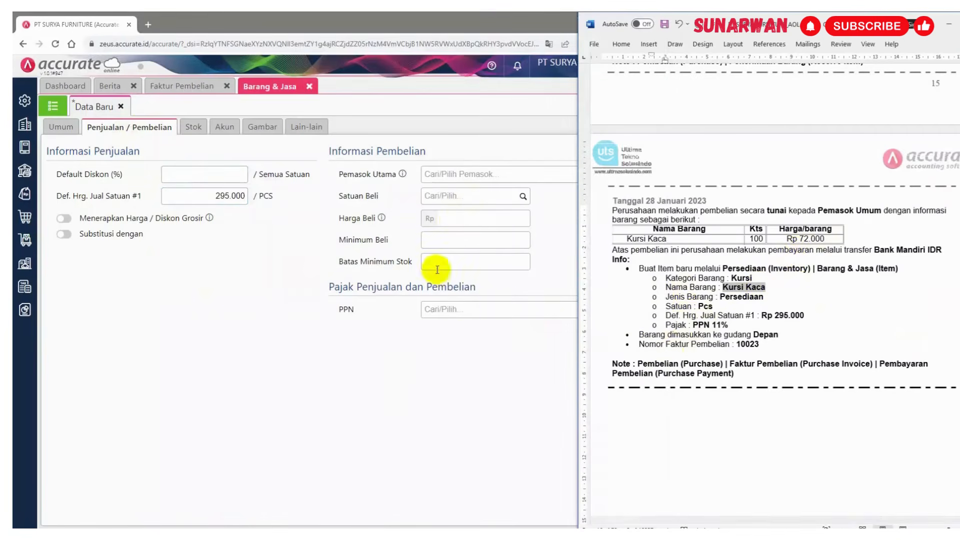
click(465, 323)
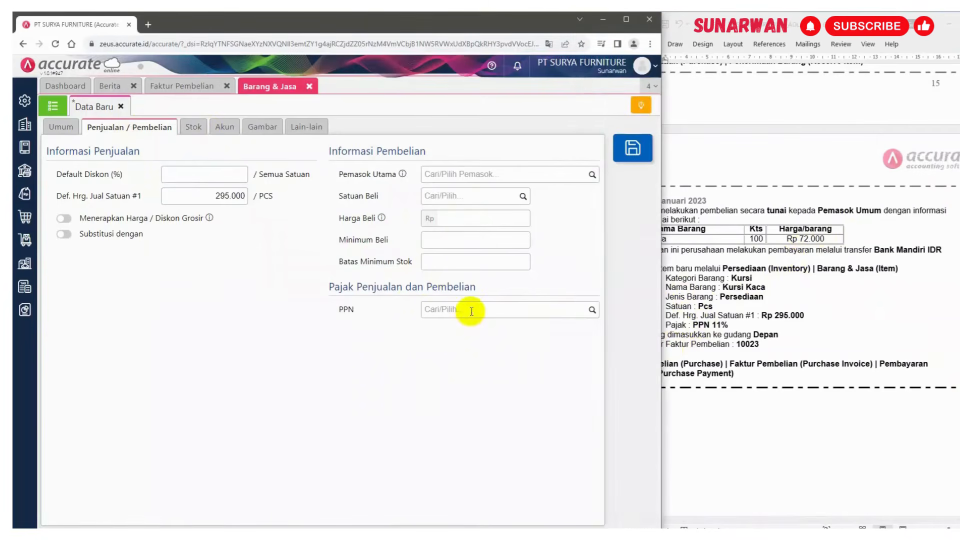
click(592, 312)
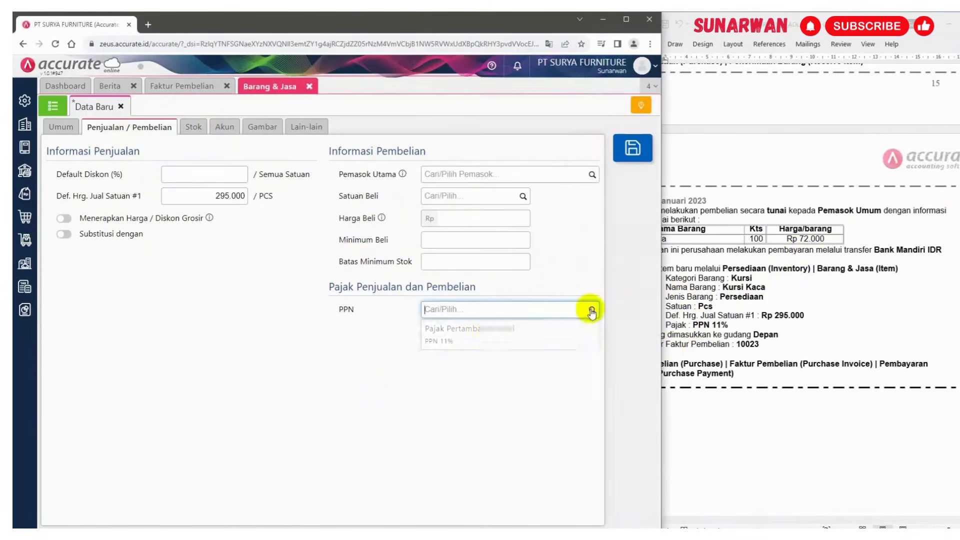
click(470, 334)
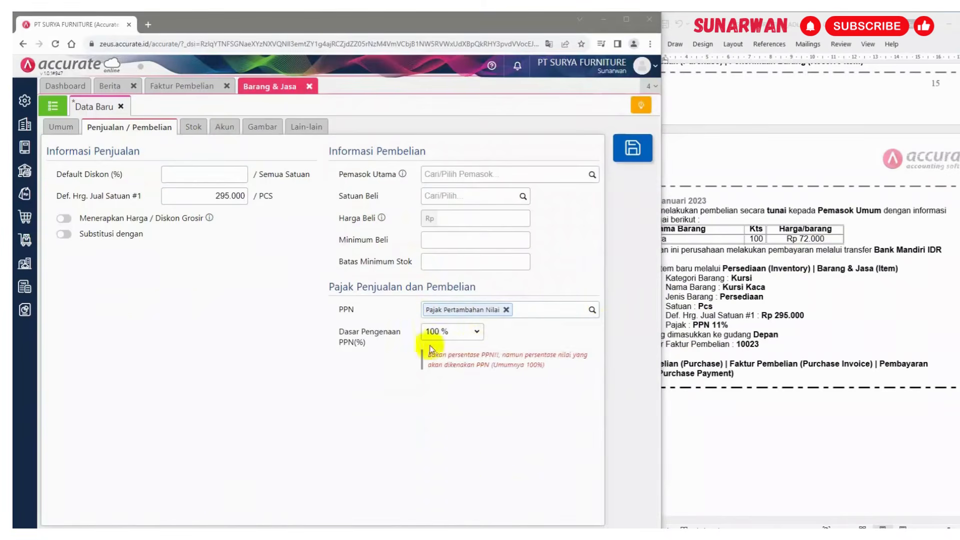
Set the item's purchase price to 72.000, review its other tabs, and save the new item
click(806, 230)
click(473, 220)
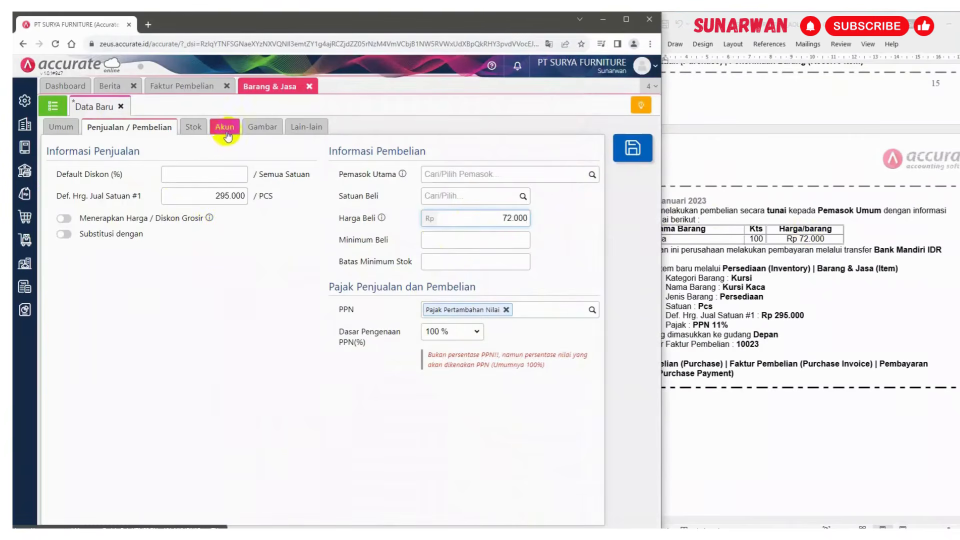
click(195, 130)
click(222, 129)
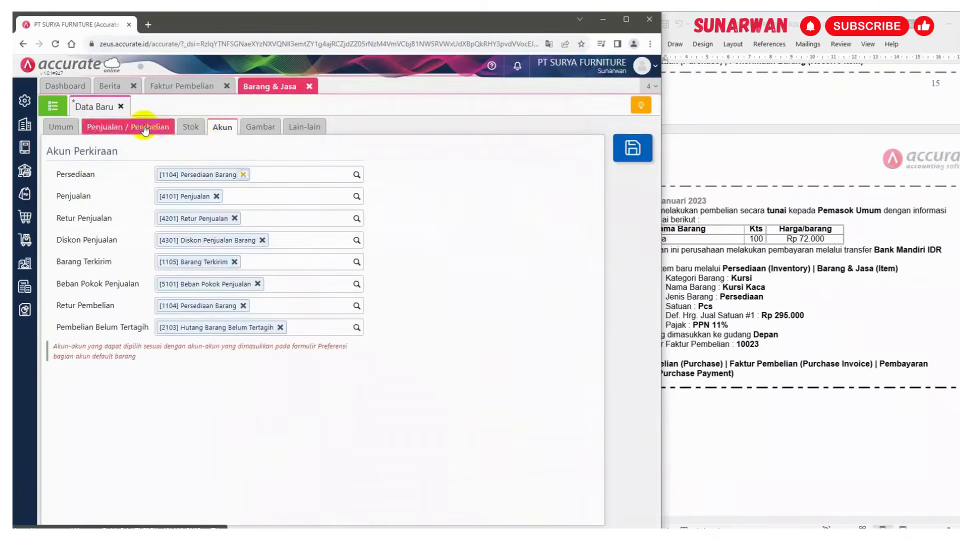
click(145, 129)
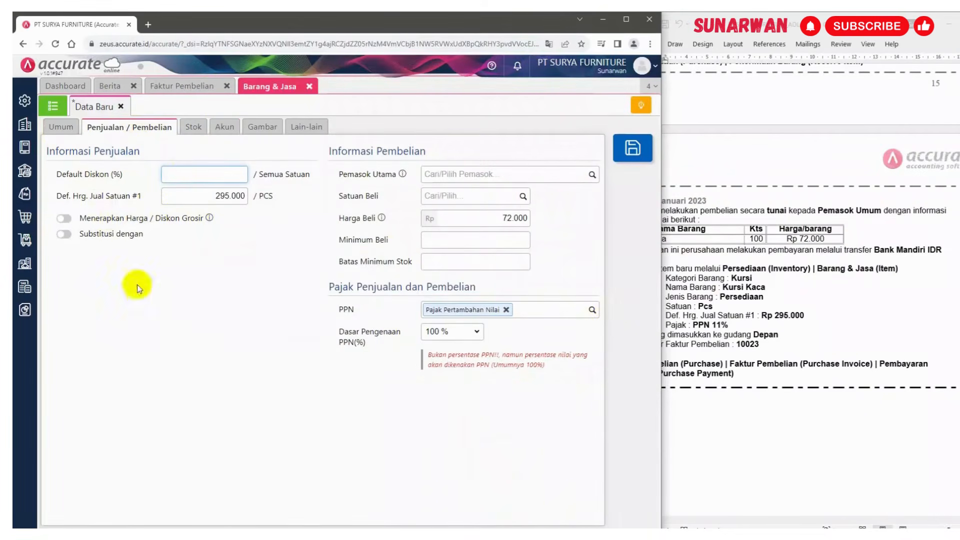
click(56, 127)
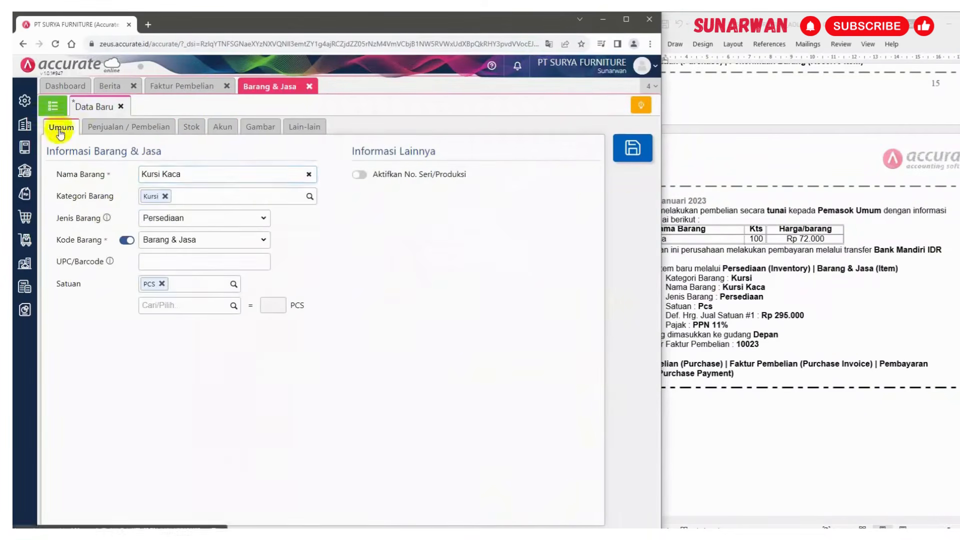
click(625, 149)
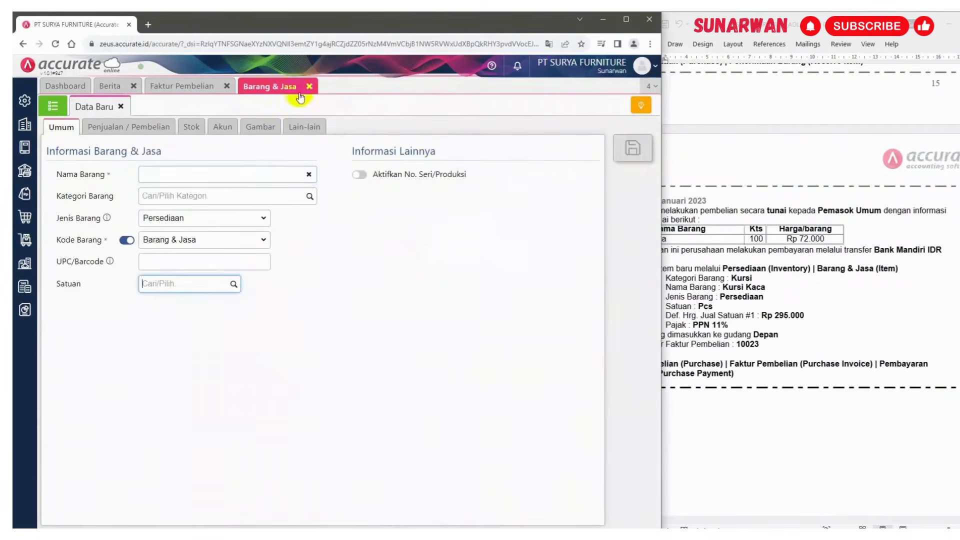
Add 100 PCS of Kursi Kaca at 72.000 to the purchase invoice, received into warehouse Depan
click(191, 87)
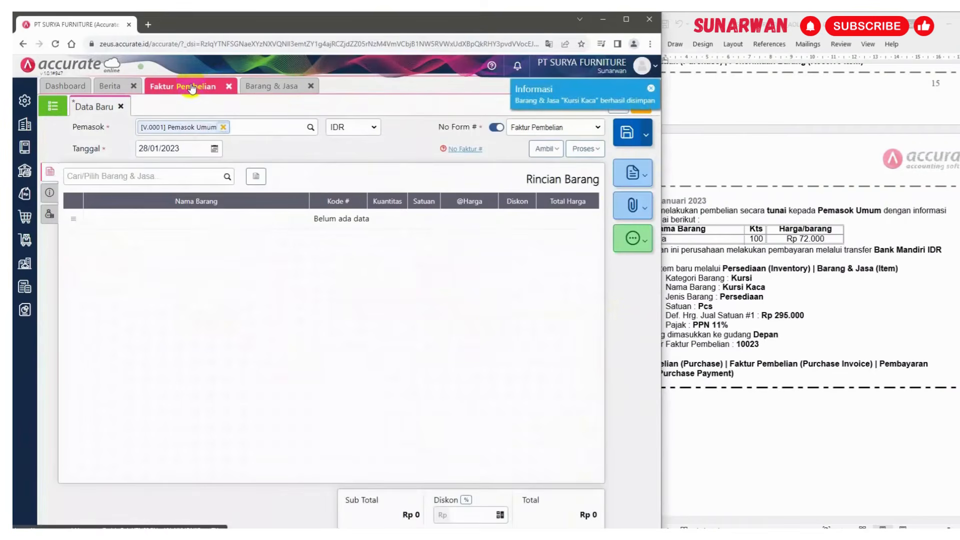
click(226, 178)
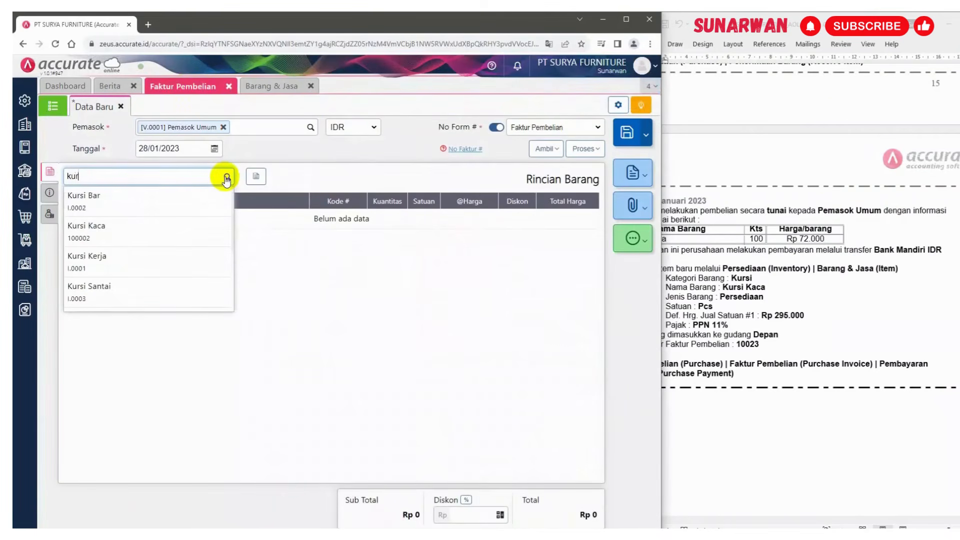
click(165, 235)
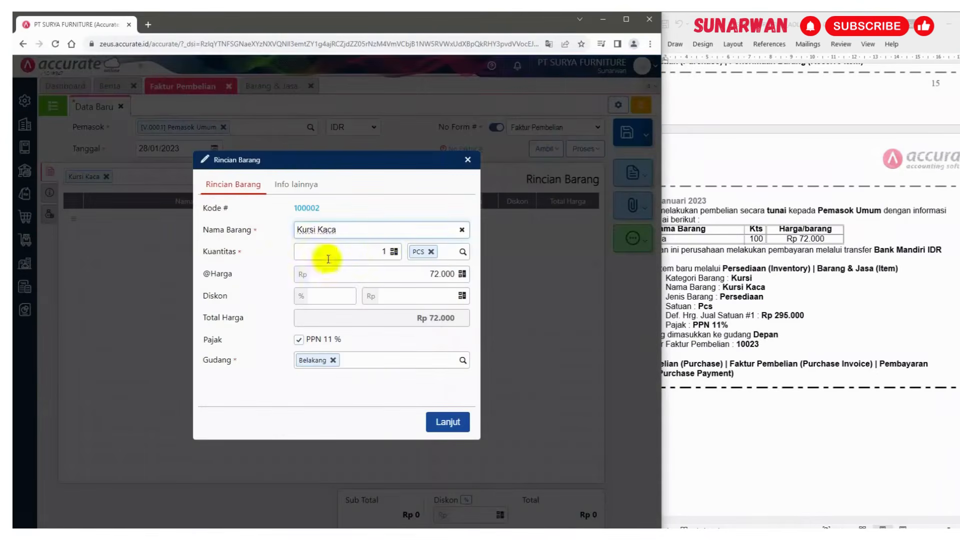
click(352, 247)
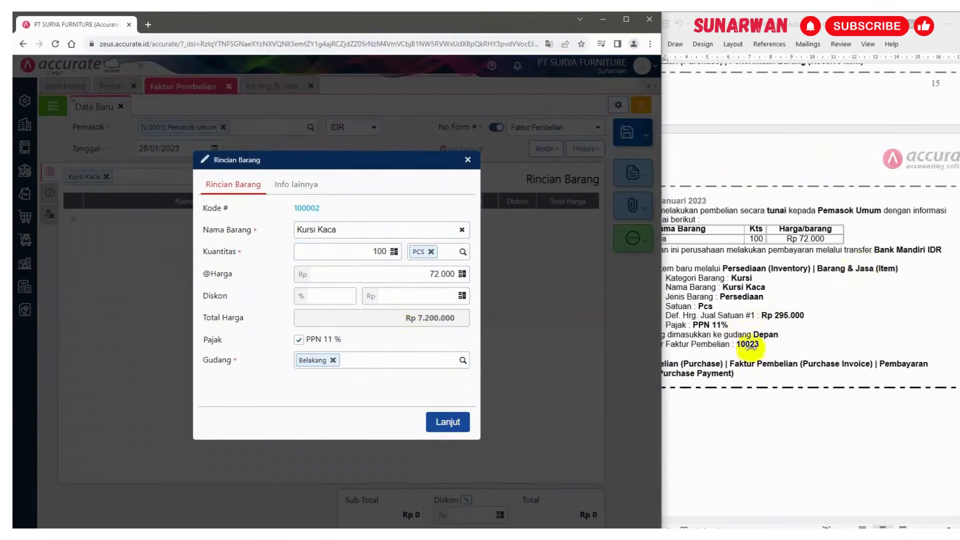
click(333, 361)
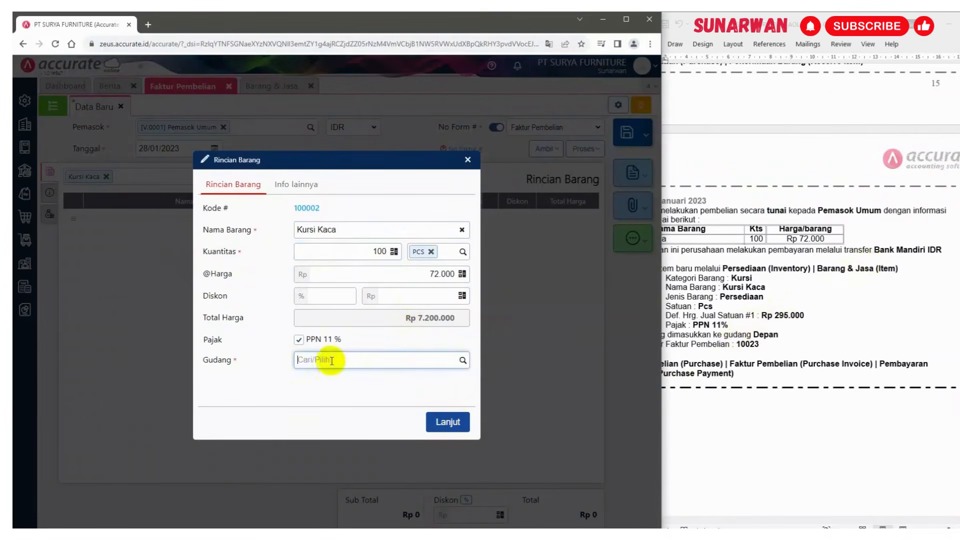
click(464, 361)
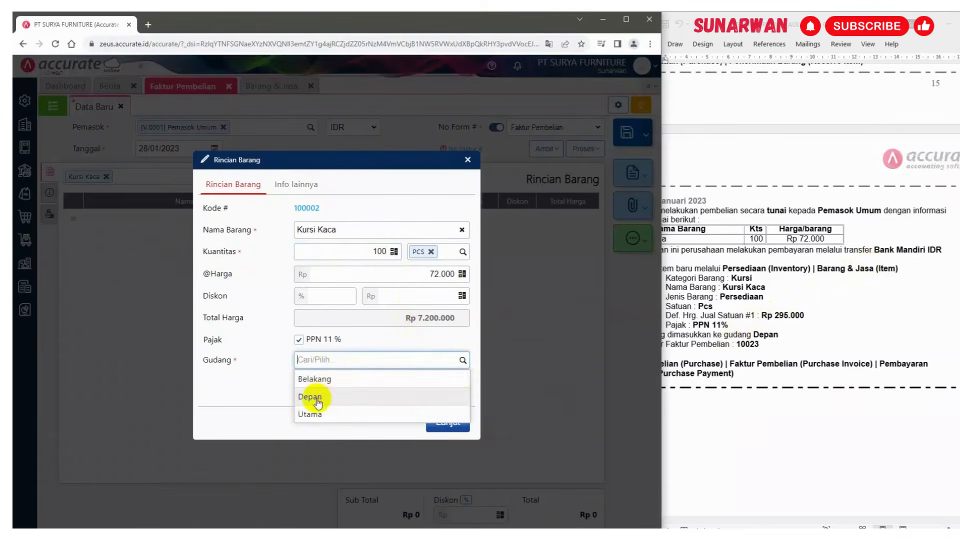
click(314, 396)
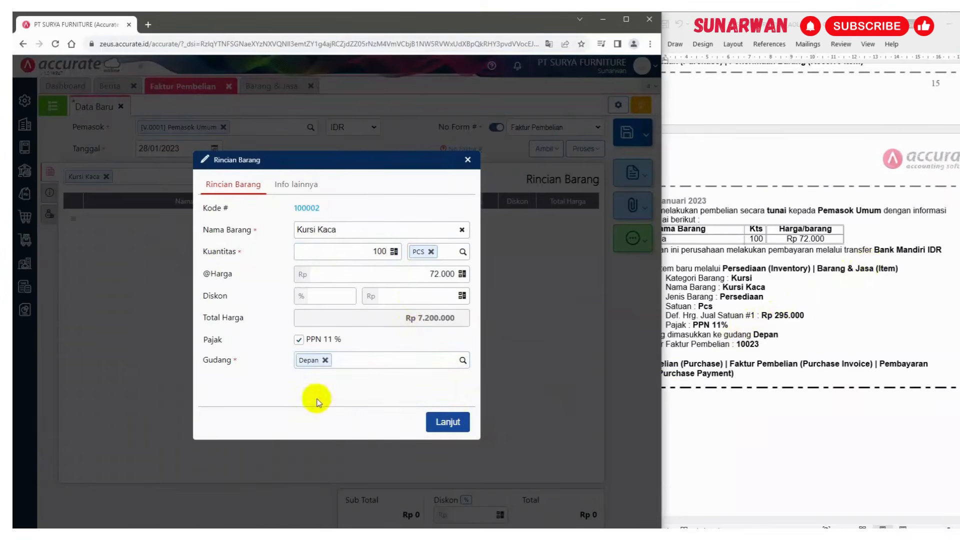
click(450, 422)
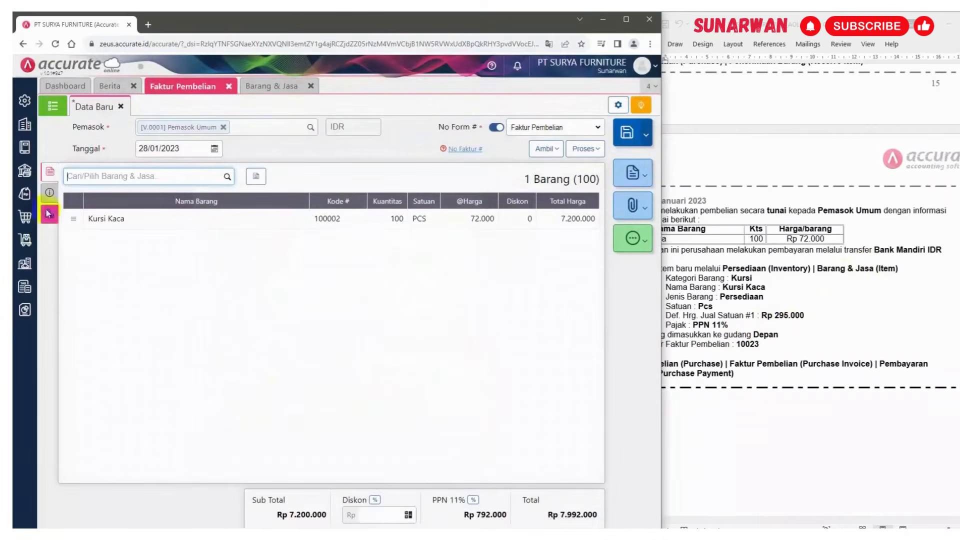
Copy invoice number 10023 from the instructions into the invoice's other-info number field
click(50, 192)
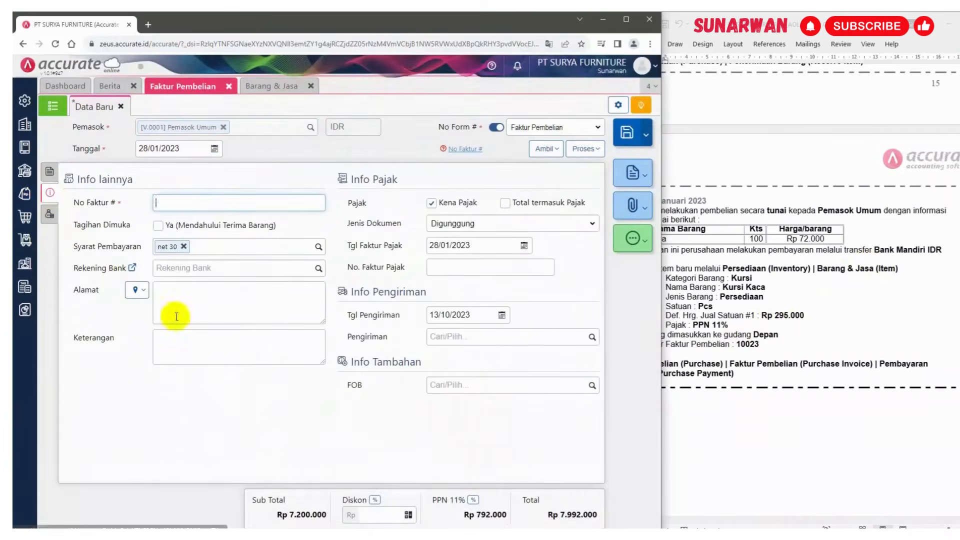
click(885, 279)
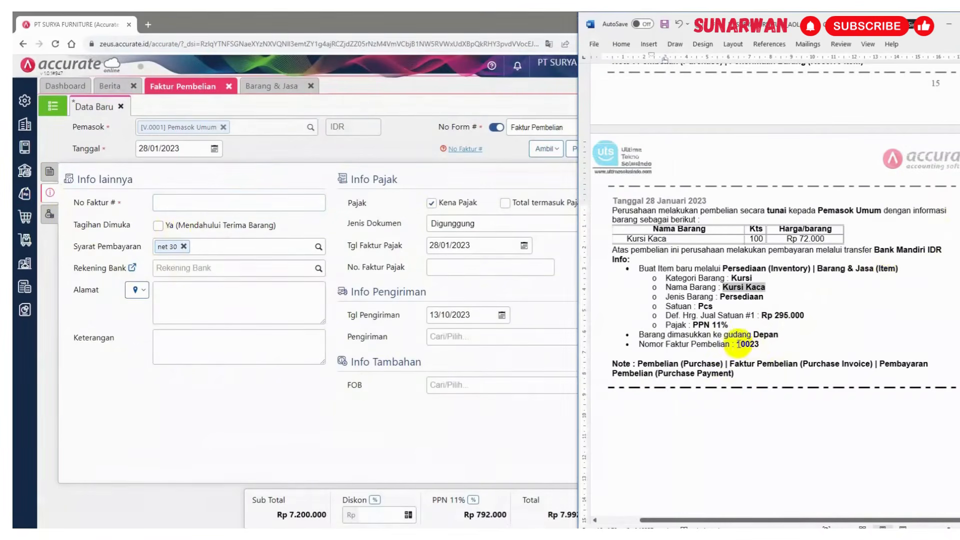
double_click(742, 345)
key(ctrl+c)
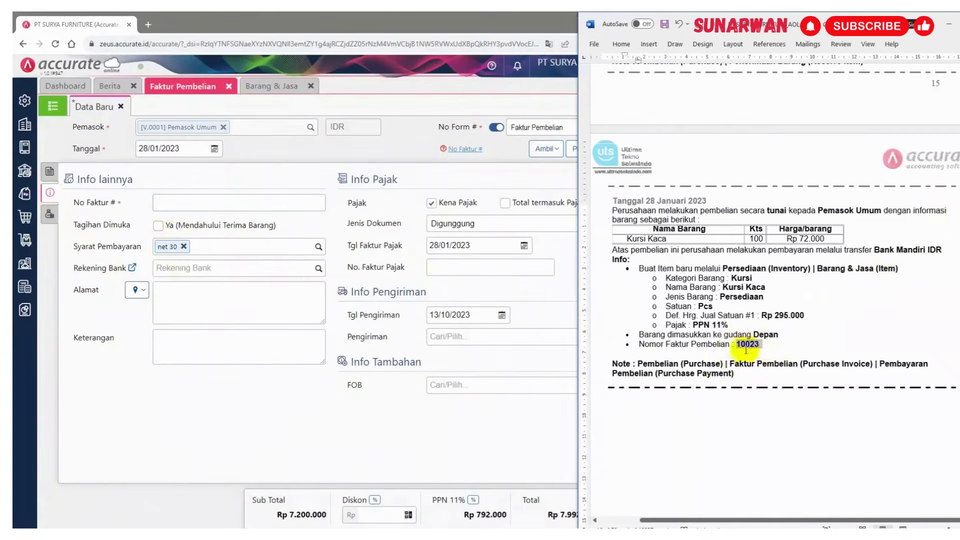
click(175, 203)
key(ctrl+v)
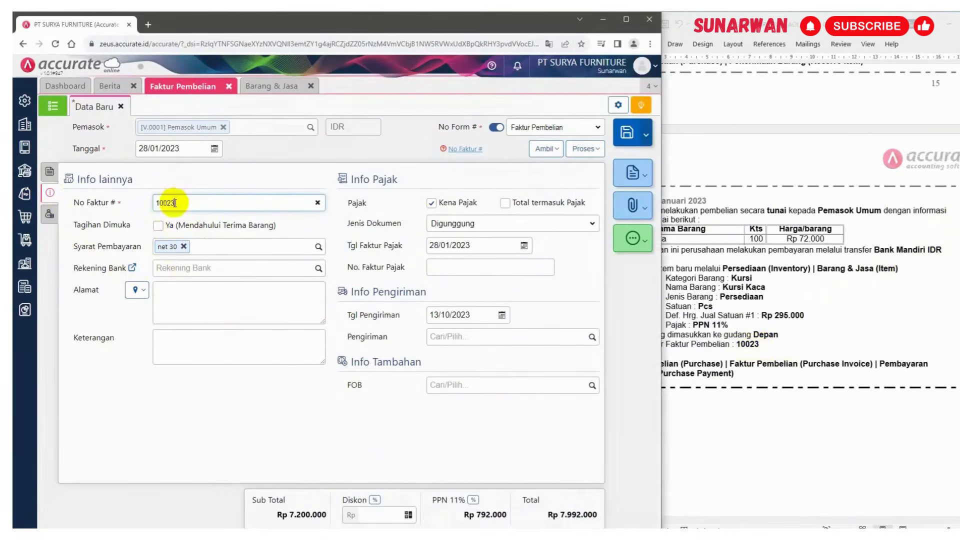
Fill in the supplier's address from the suggested location and set the payment terms to C.O.D
click(144, 295)
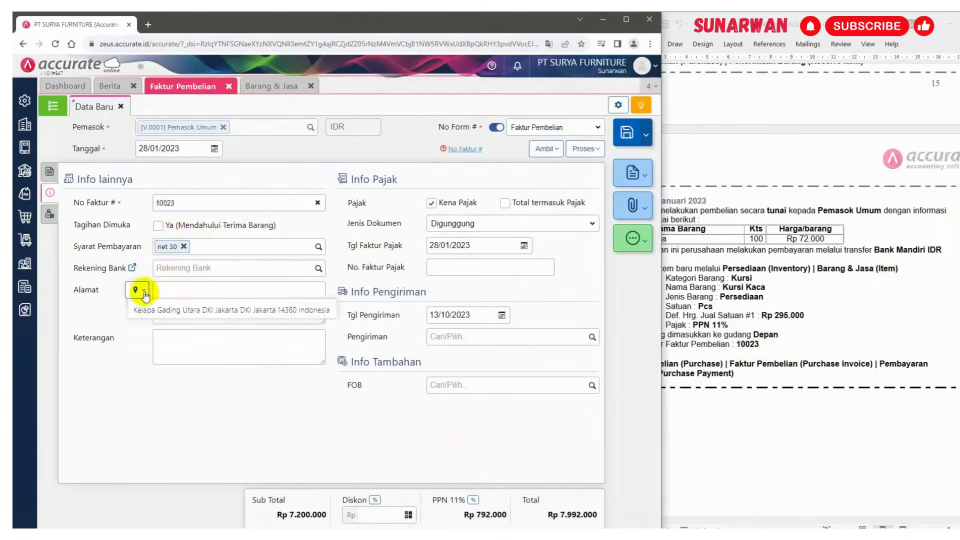
click(150, 307)
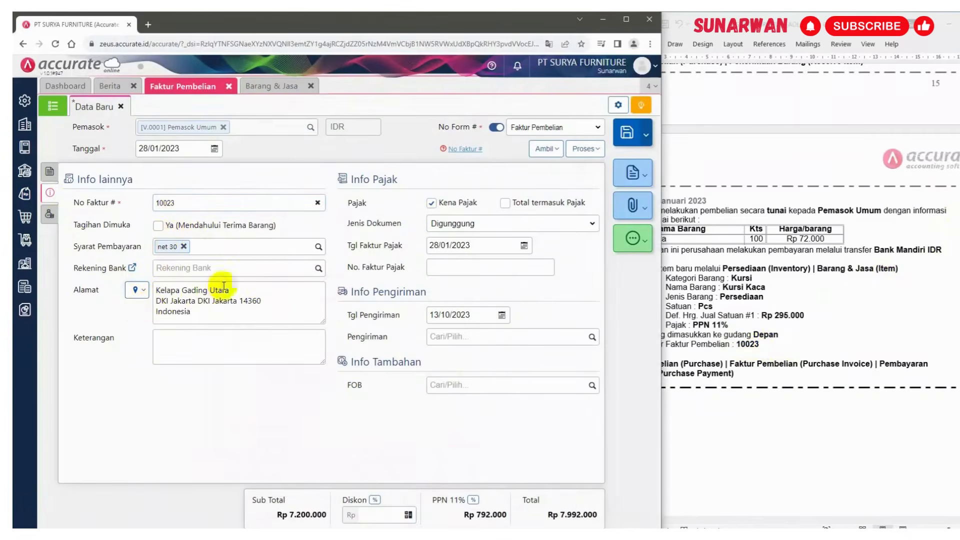
click(185, 245)
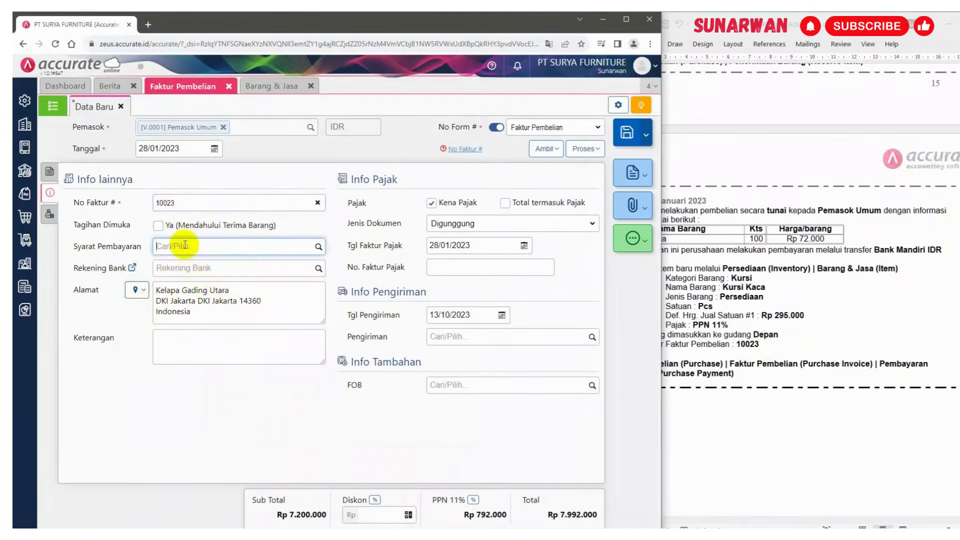
click(318, 247)
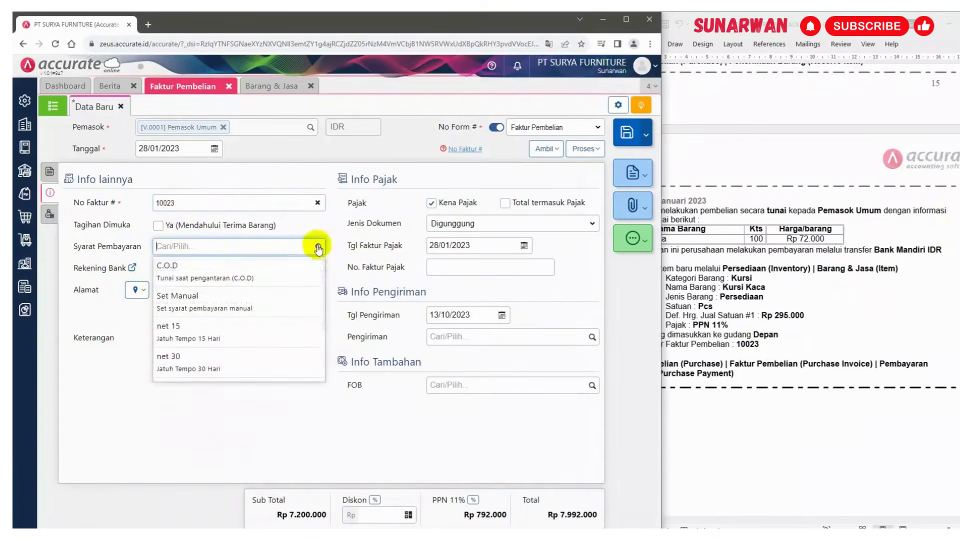
click(204, 265)
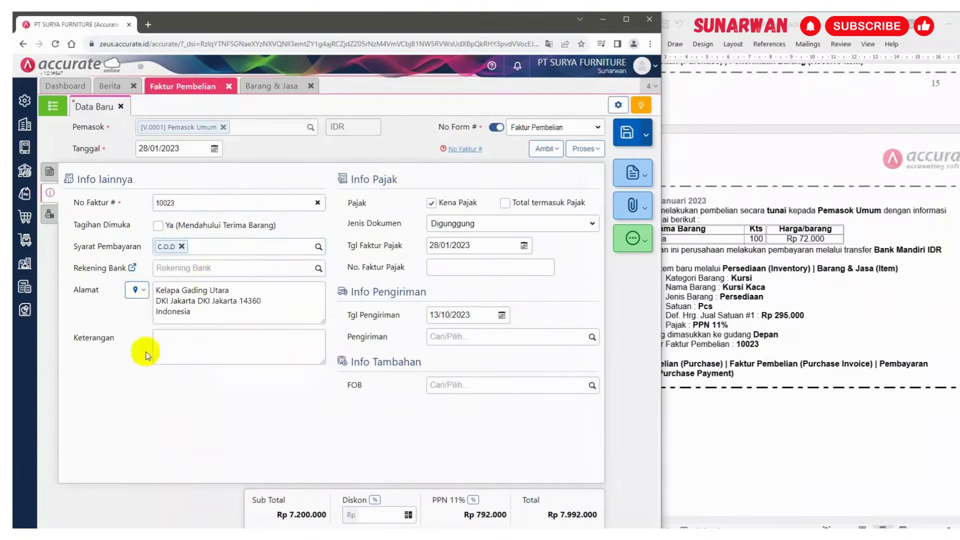
Enter the note "Pembelian tunai" and set the shipping date to 28/01/2023
click(192, 342)
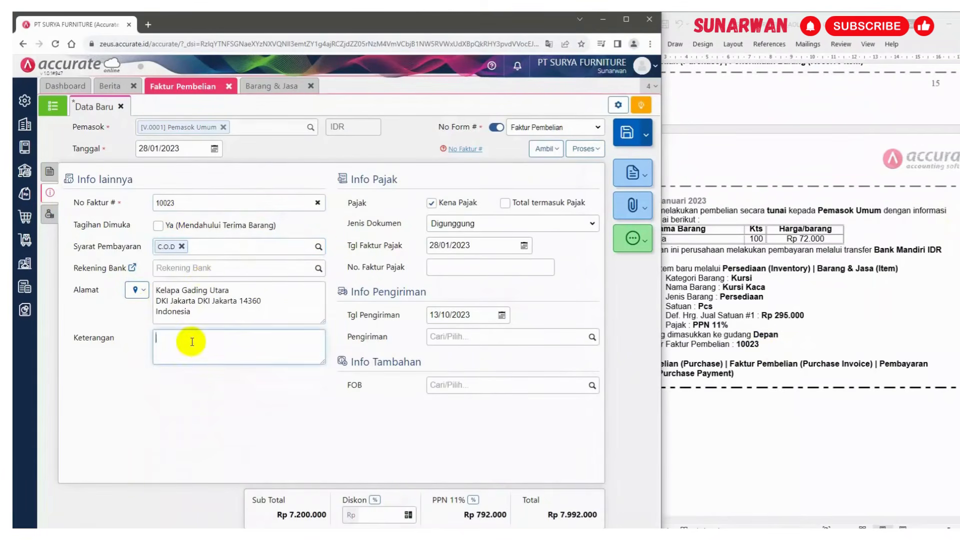
text(Pembelian tunai)
click(195, 383)
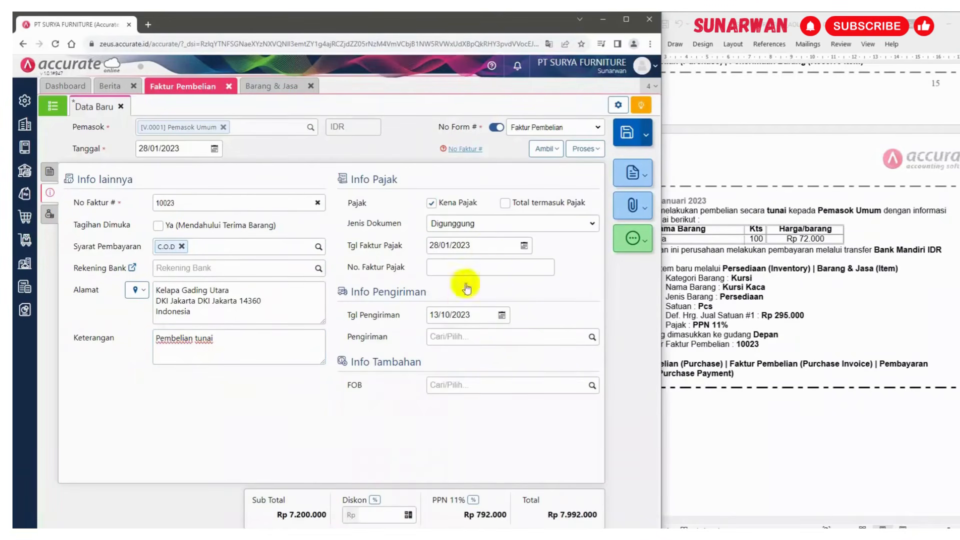
click(470, 314)
text(28/)
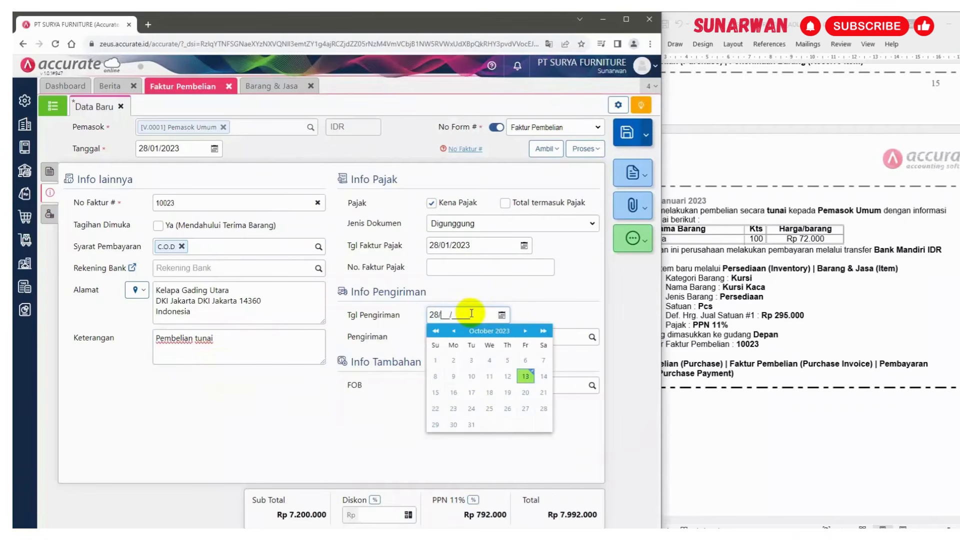
text(01/2023)
click(565, 288)
Save the purchase invoice and process it into a purchase payment
key(alt+Tab)
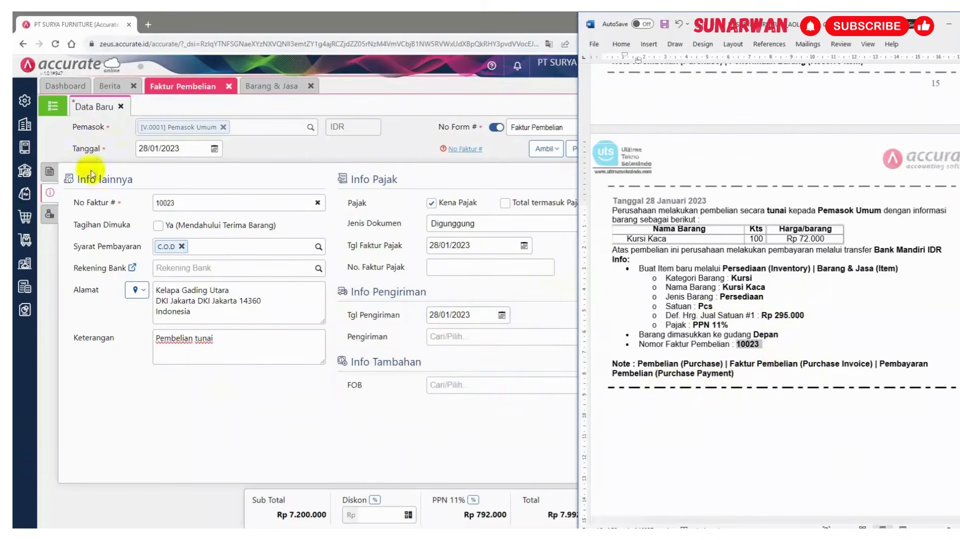
click(48, 171)
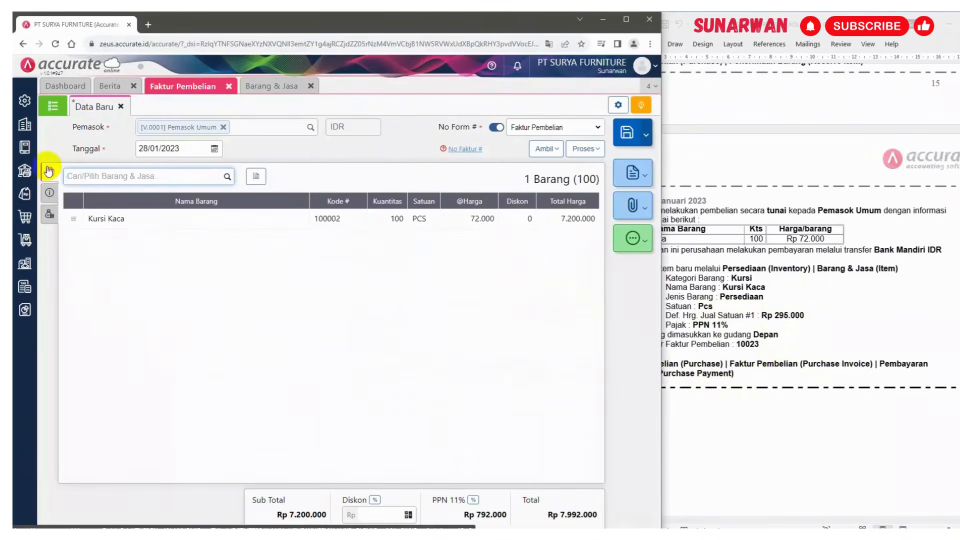
click(580, 153)
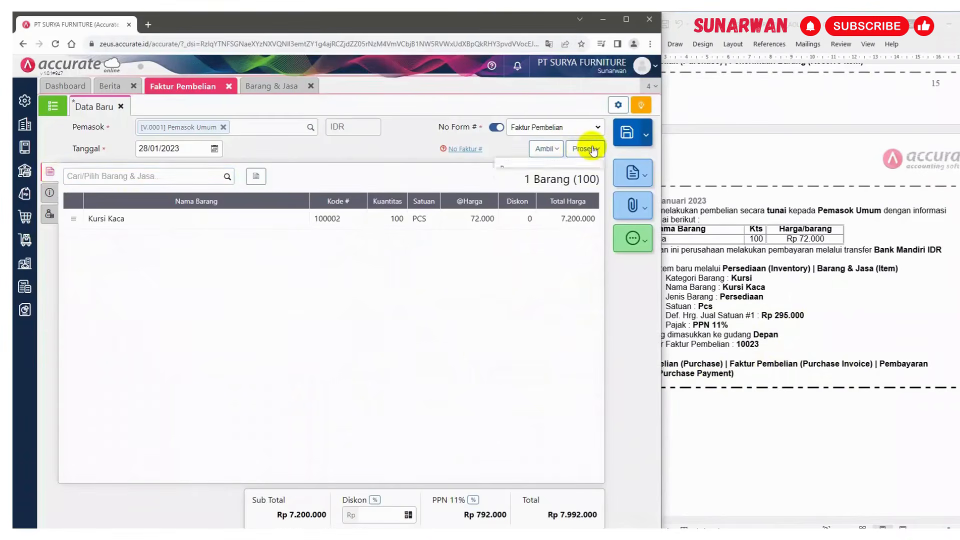
click(529, 171)
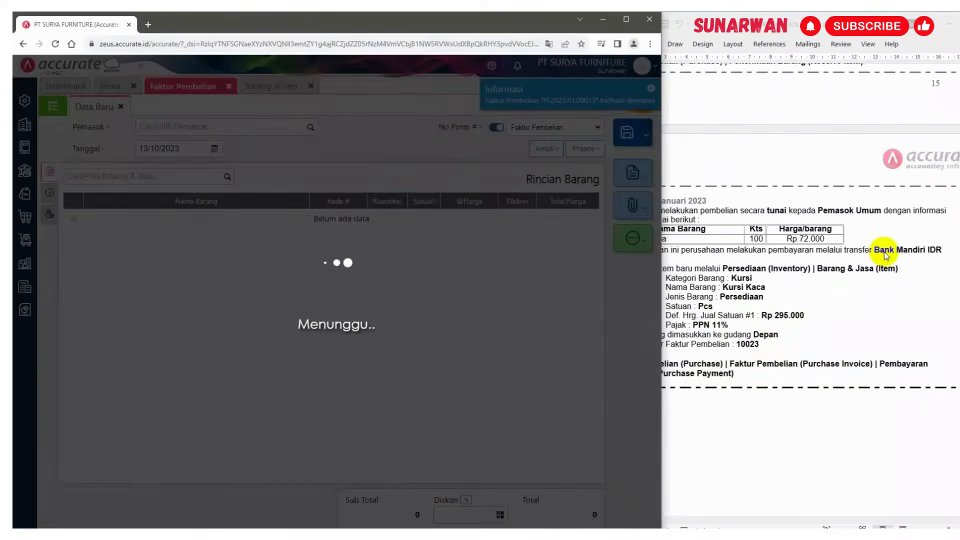
Pay from Bank Mandiri IDR dated 28/01/2023, filling the payment amount from the invoice total
click(884, 252)
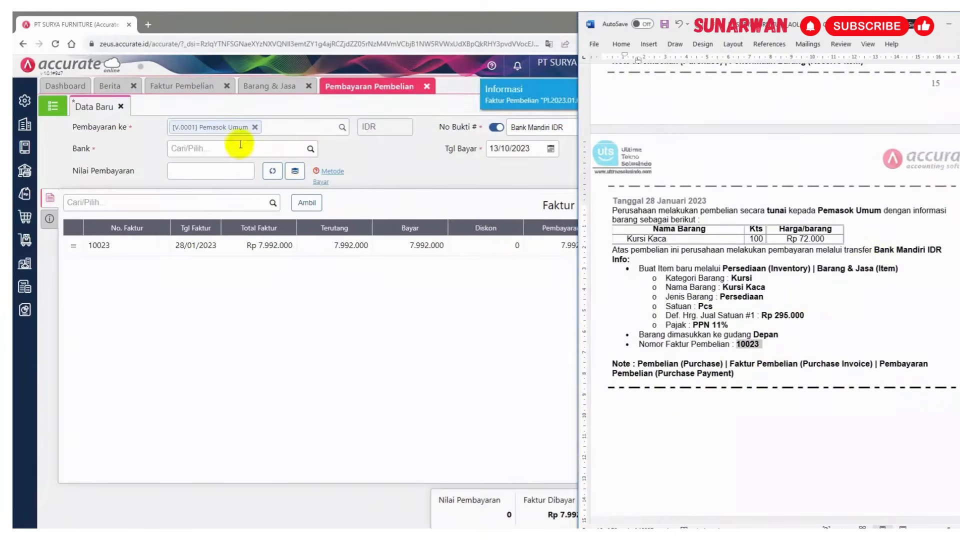
click(310, 149)
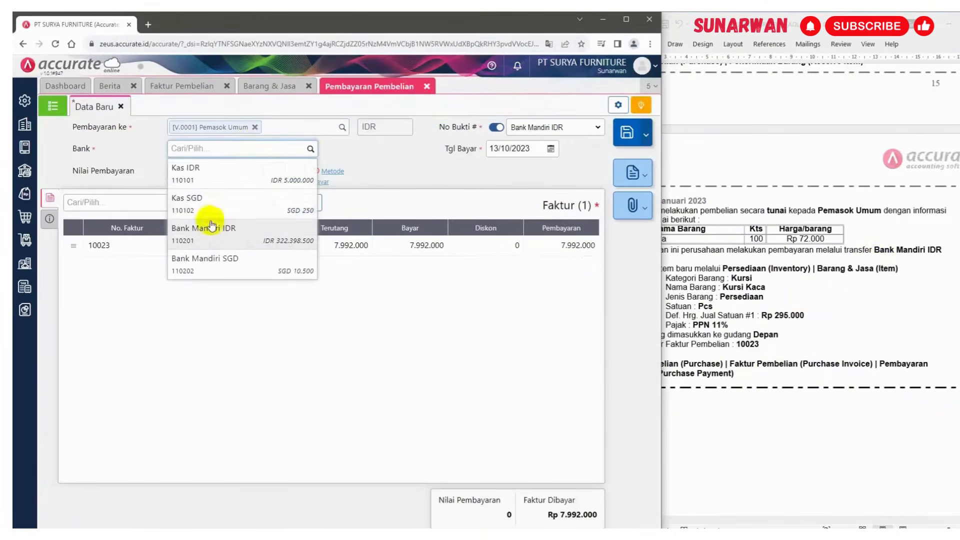
click(215, 226)
click(491, 146)
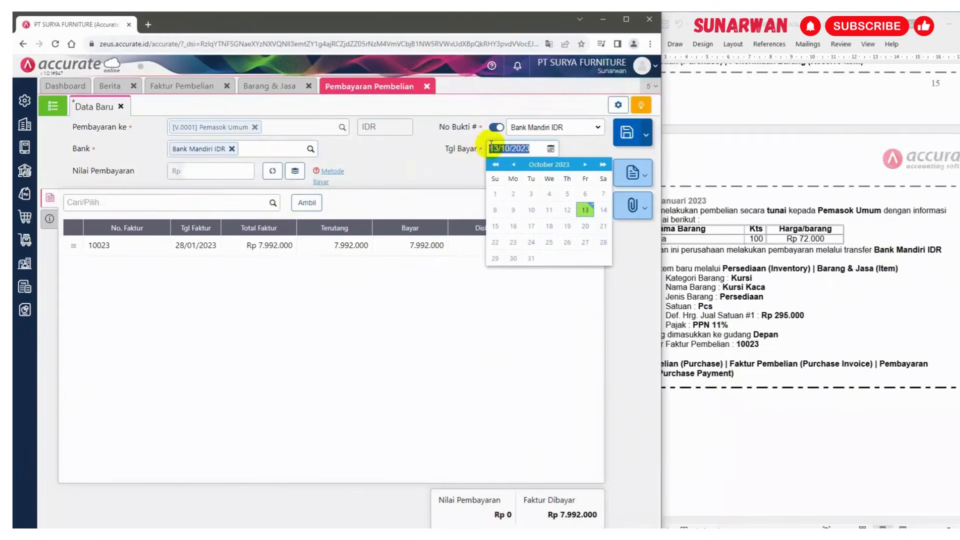
text(28/01/2023)
click(409, 164)
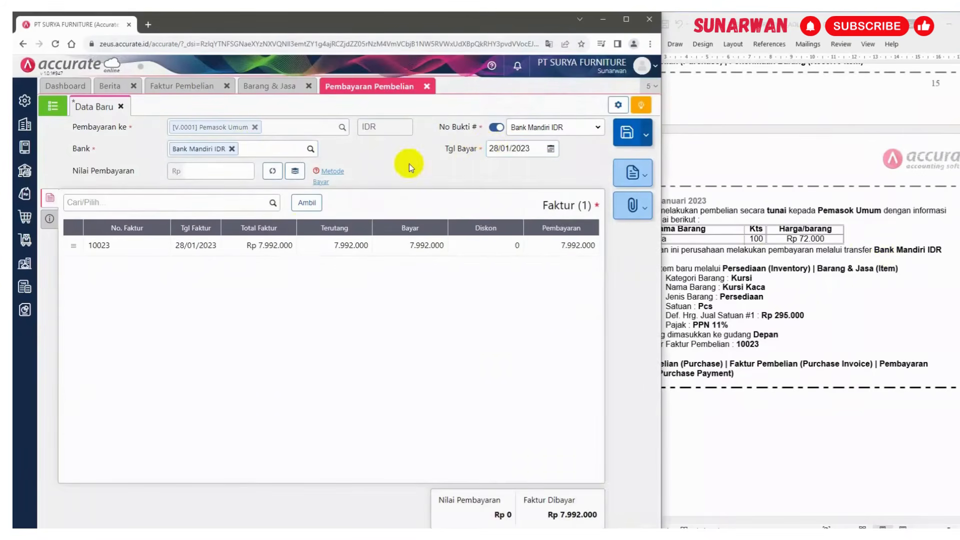
click(273, 173)
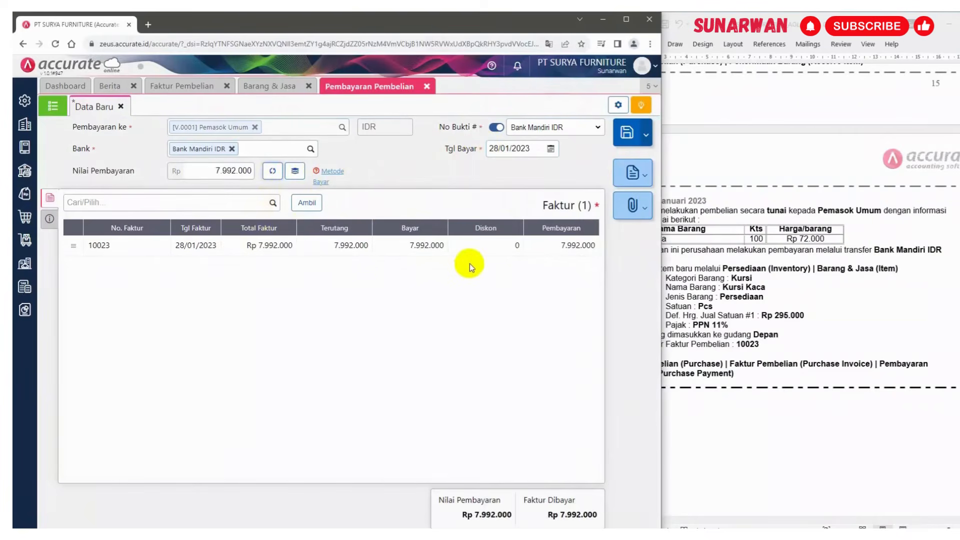
Set the payment's method to Transfer Bank
click(50, 220)
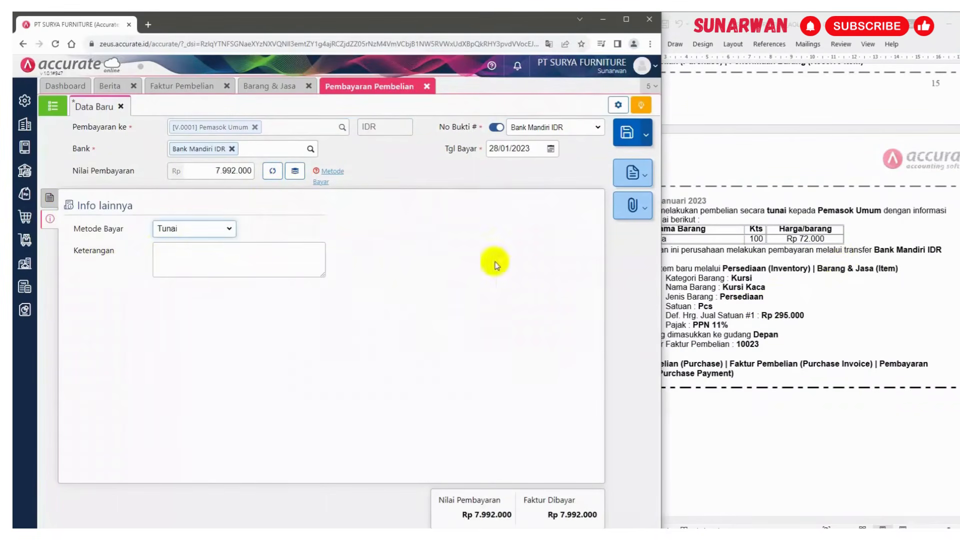
click(226, 230)
click(194, 263)
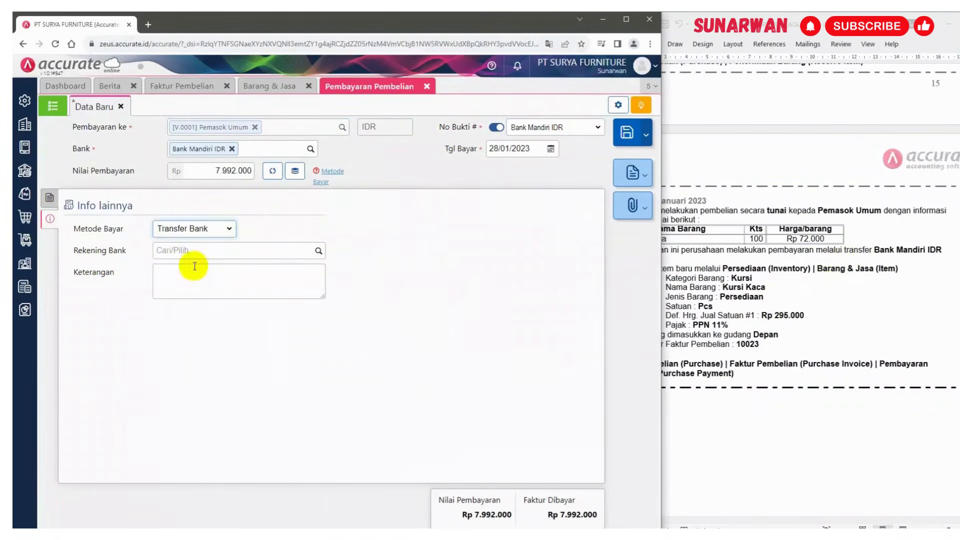
Enter the note "Pemabayarn pembelian tunai" and save the purchase payment
click(212, 279)
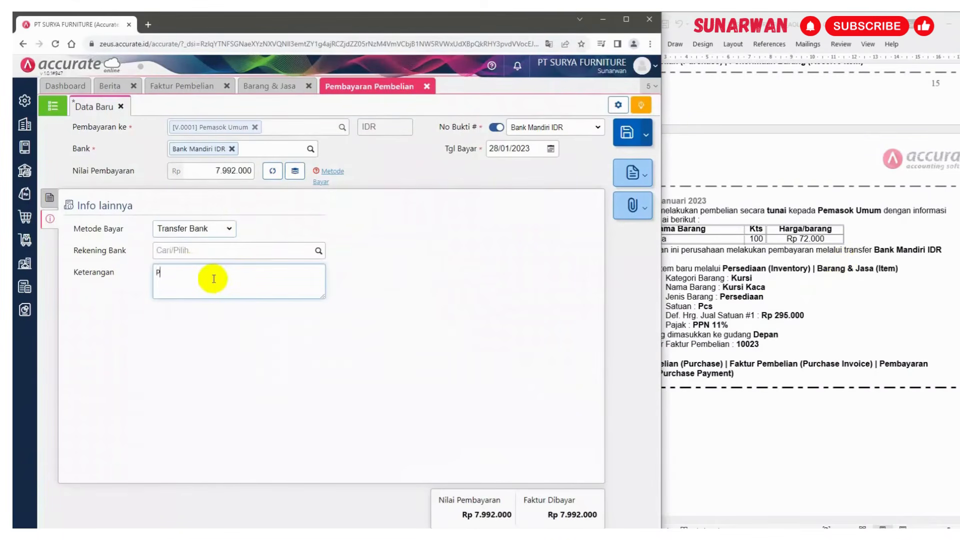
text(Pemabayarn pembelian tunai)
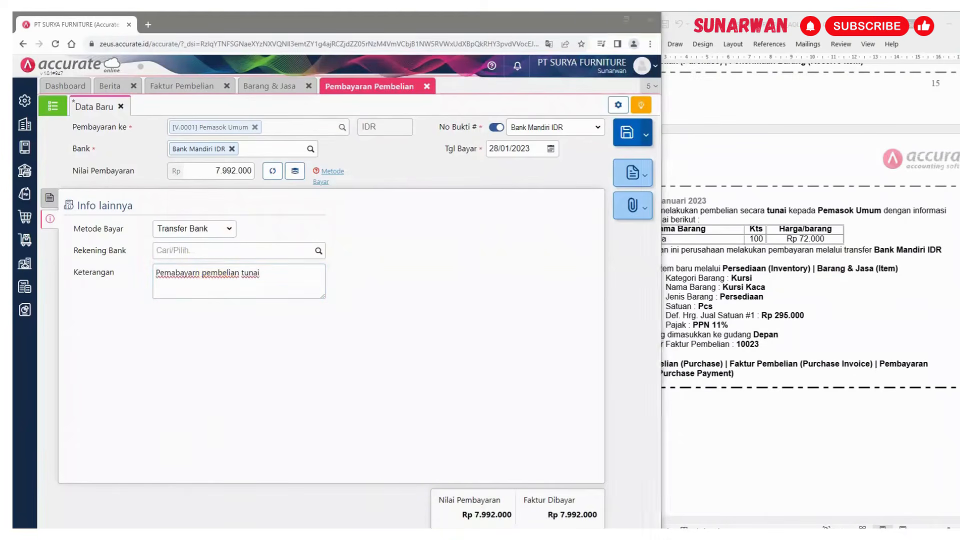
click(50, 200)
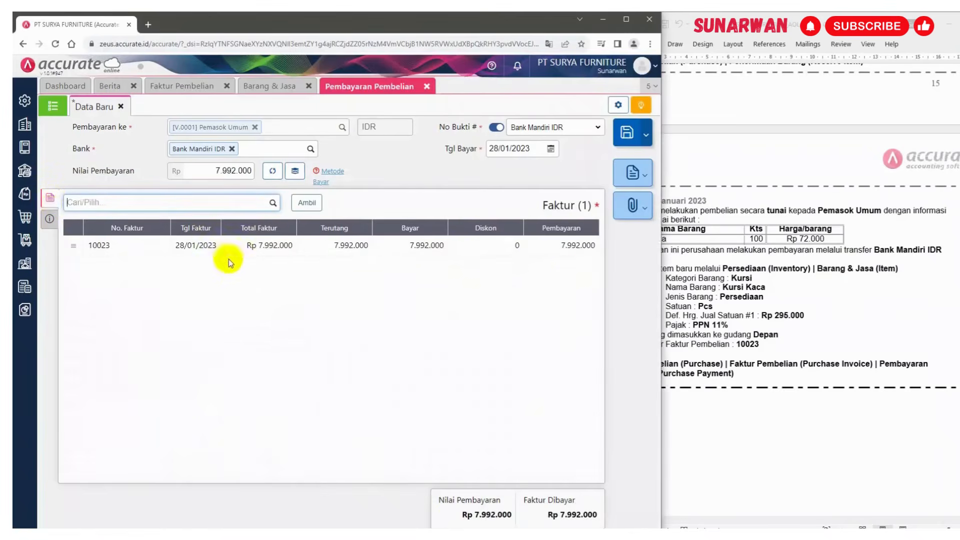
click(626, 134)
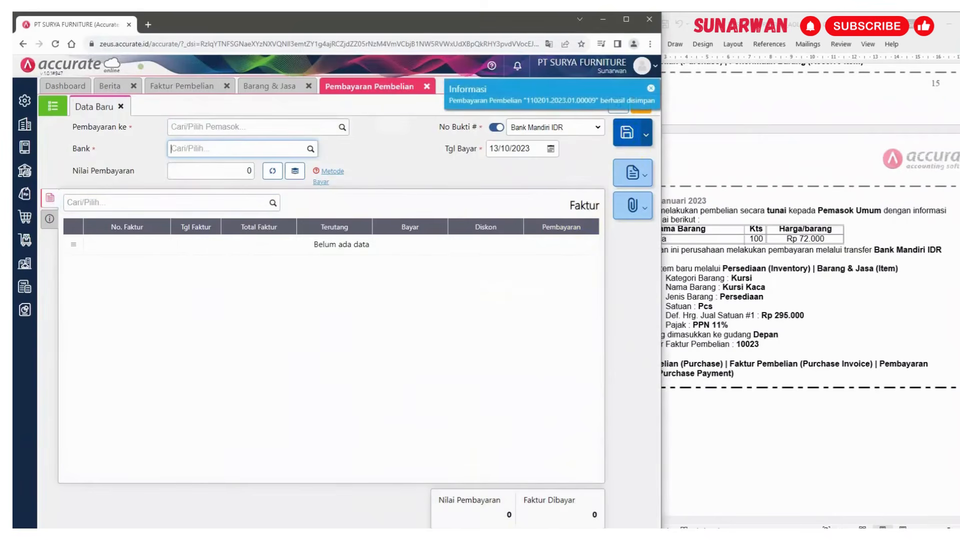
Close the purchase payment, purchase invoice and item tabs
click(427, 86)
click(308, 88)
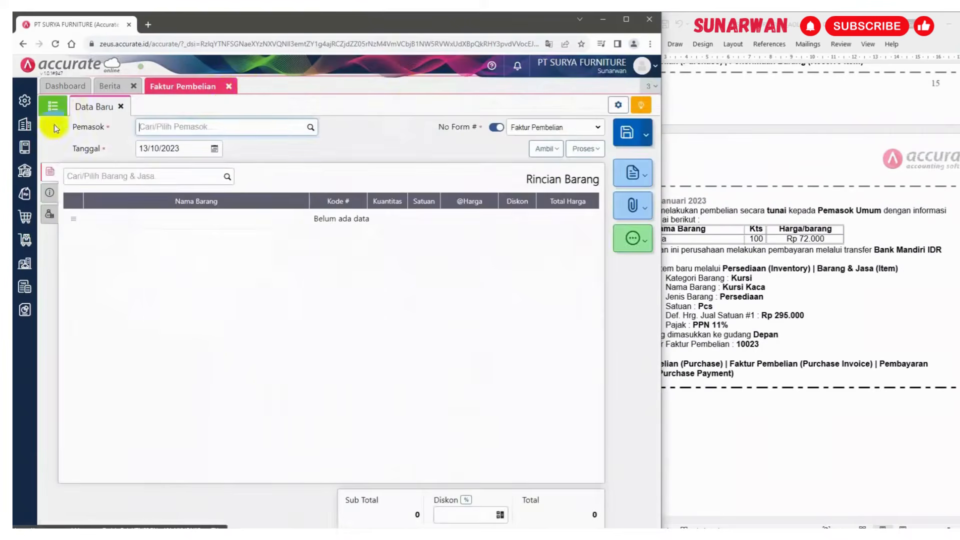
click(228, 88)
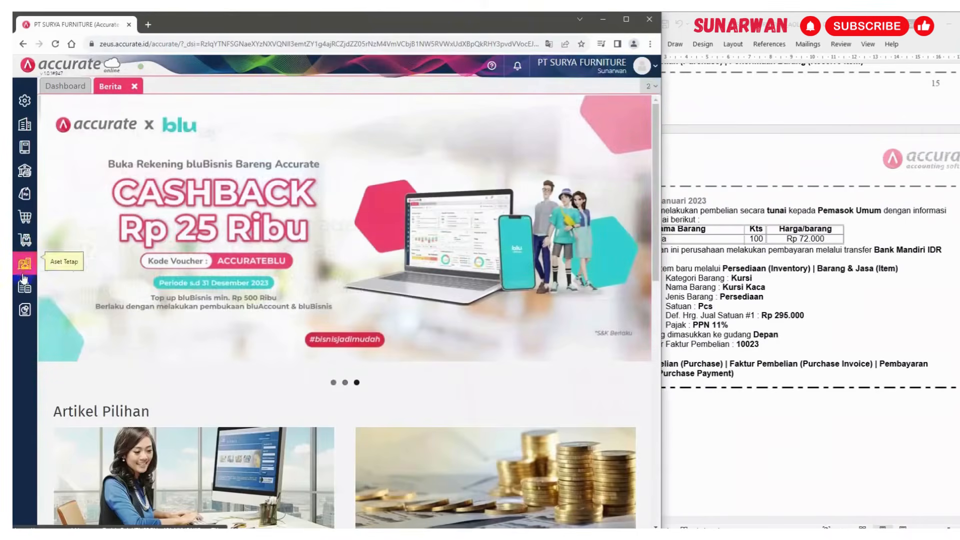
Display the Buku Besar report Keseluruhan Jurnal starting from 01/01/2023
click(27, 311)
click(74, 376)
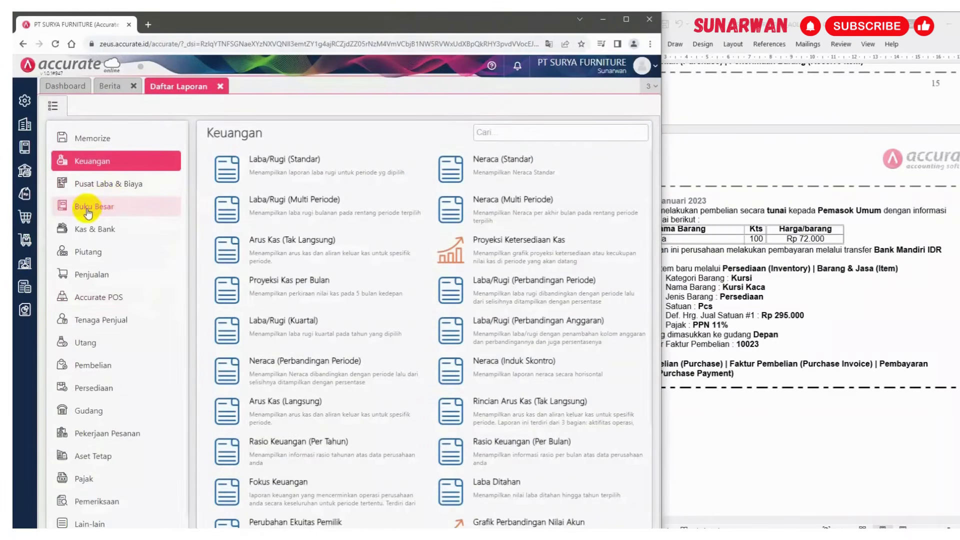
click(88, 213)
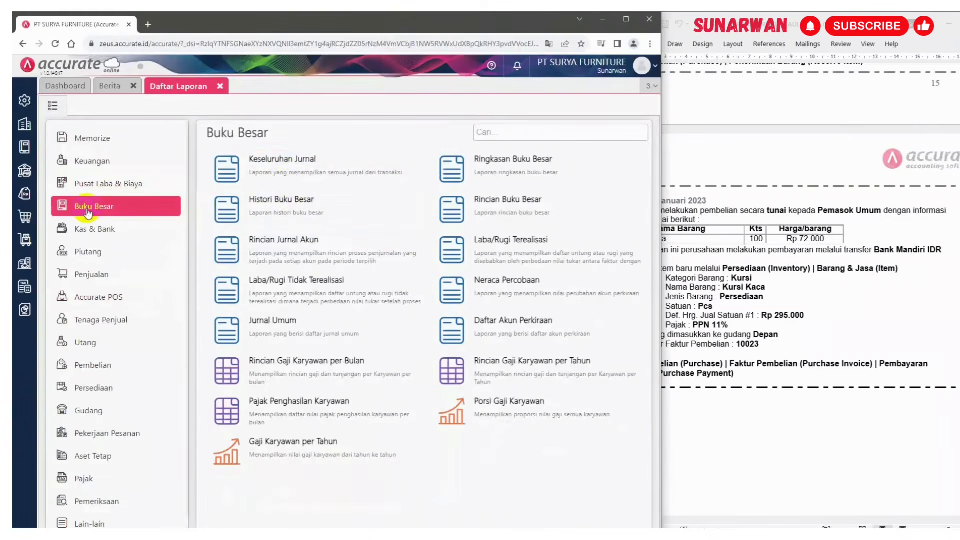
click(284, 169)
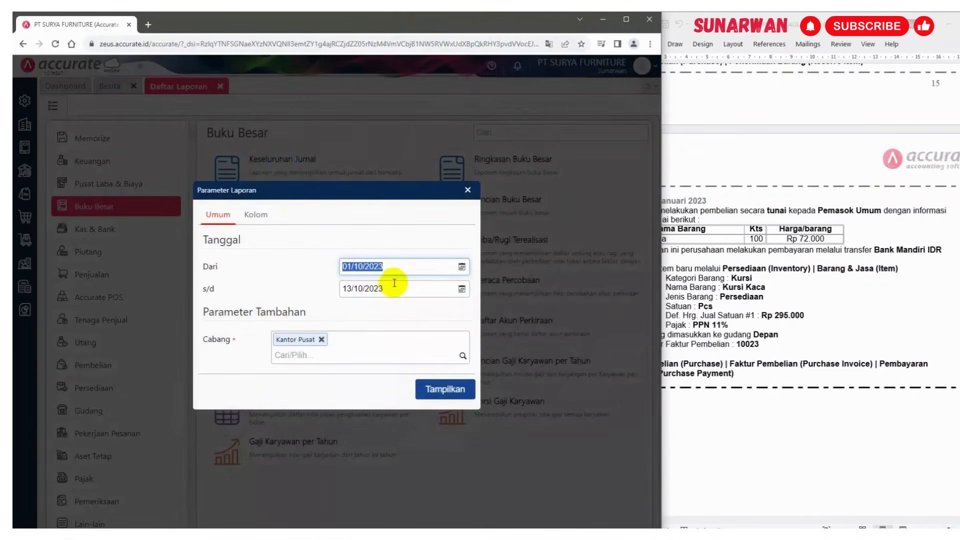
text(01/01/20)
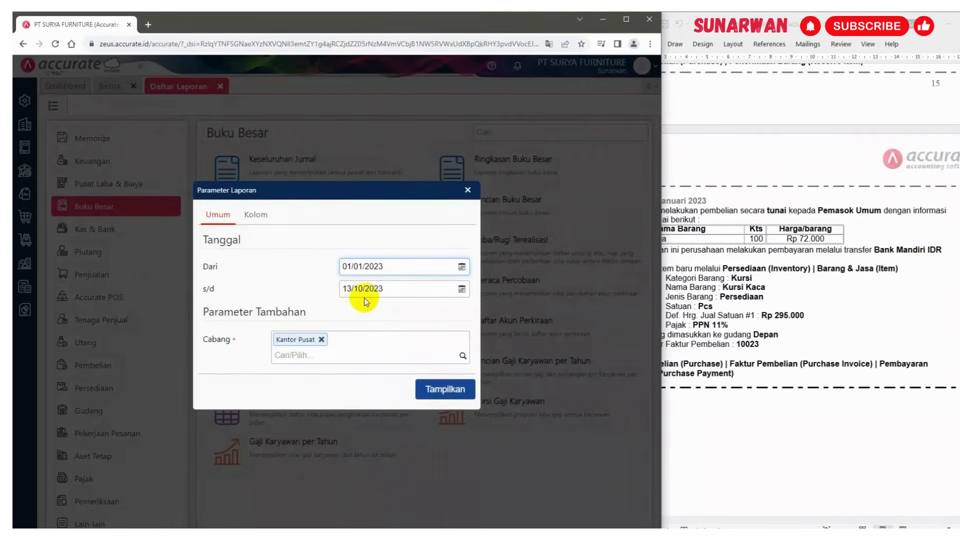
click(434, 388)
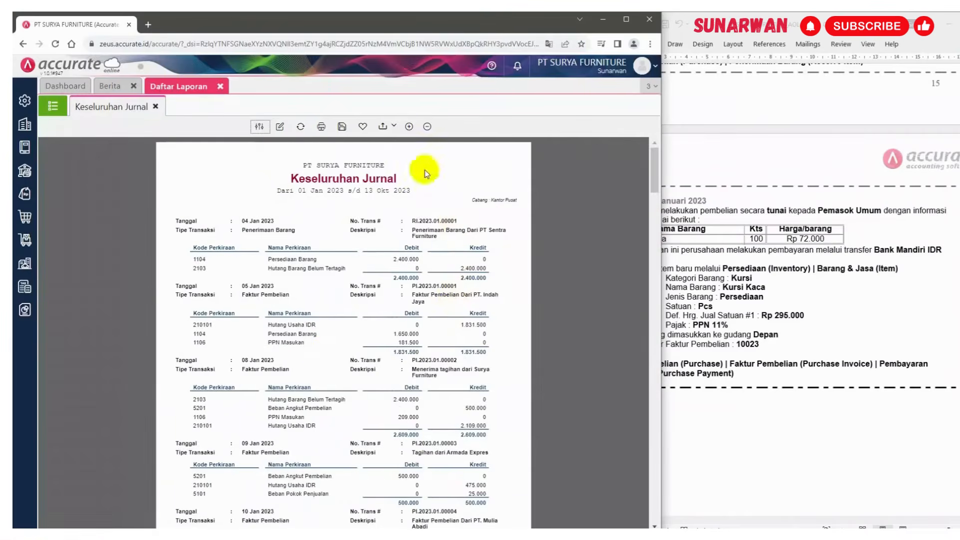
Zoom into the Keseluruhan Jurnal report and scroll through it to examine the 28 Jan 2023 cash purchase and payment entries
click(409, 126)
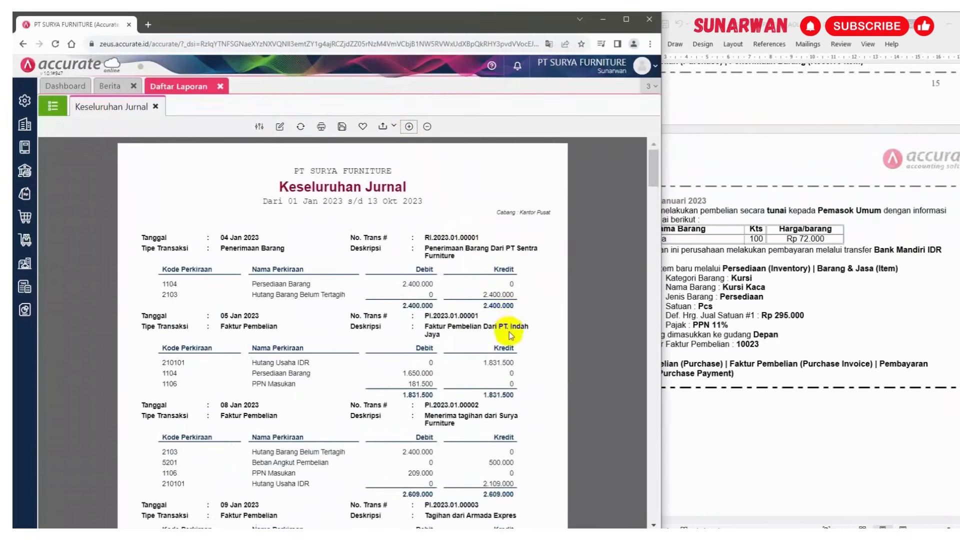
scroll(510, 330, down, 4)
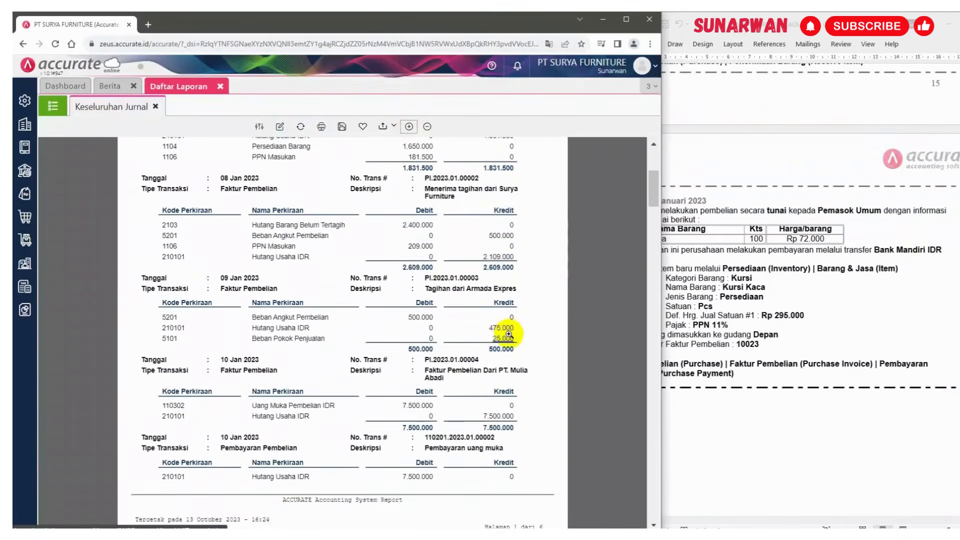
scroll(509, 334, down, 3)
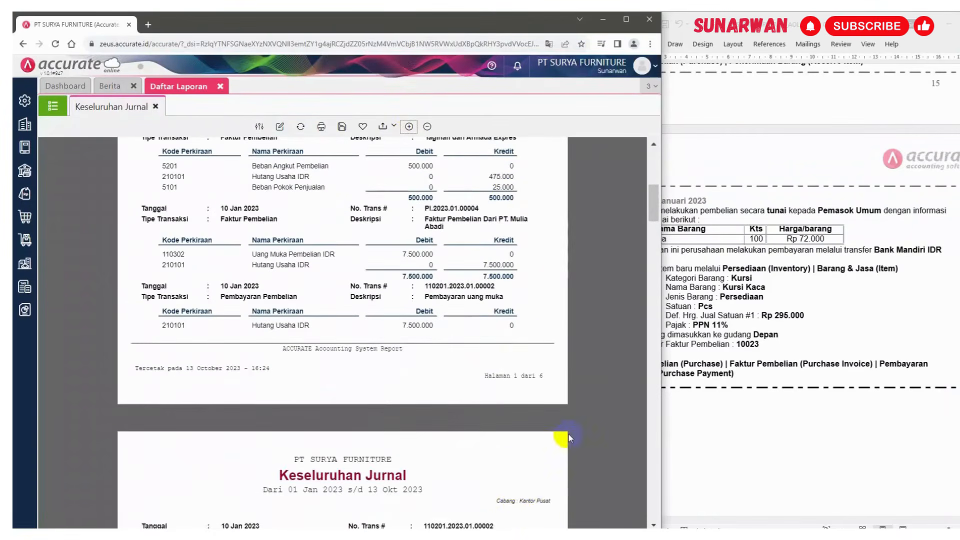
scroll(569, 434, down, 3)
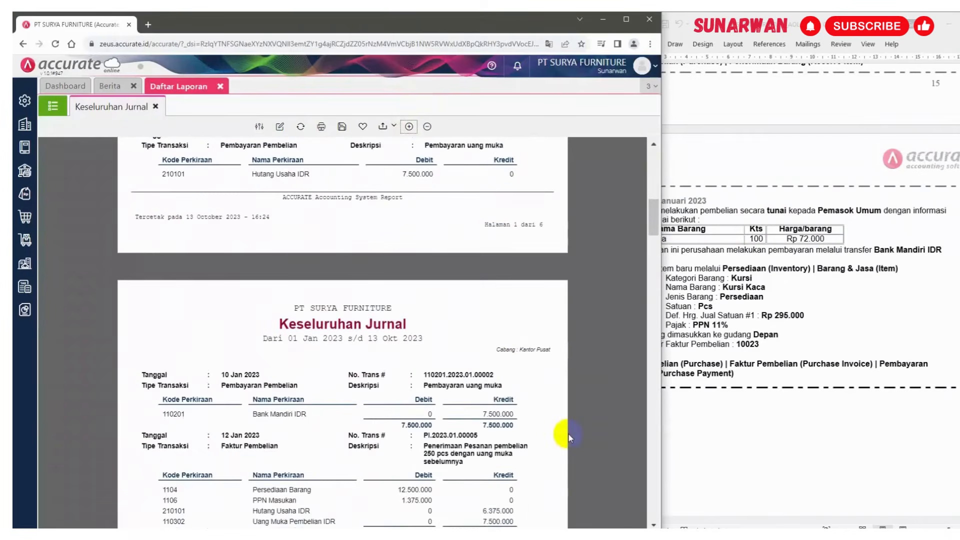
scroll(568, 434, down, 3)
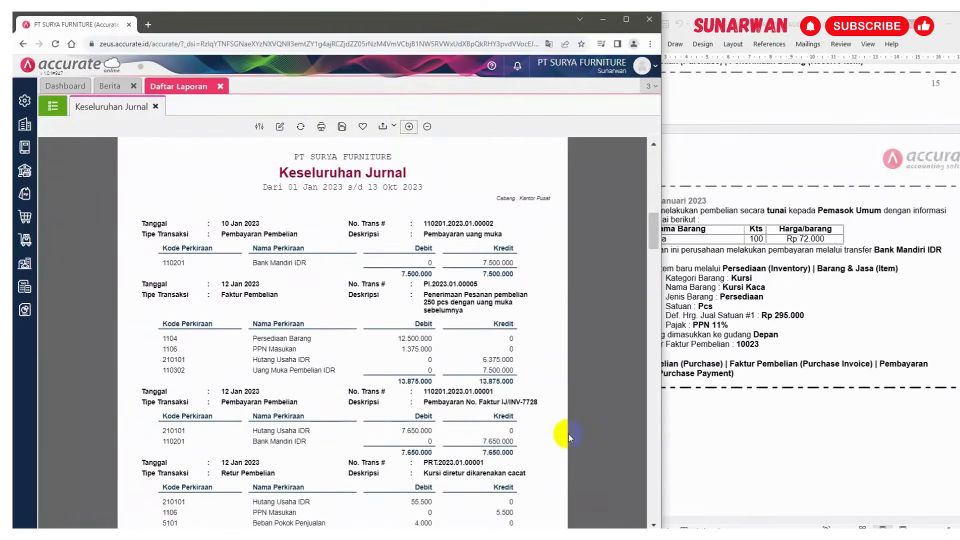
scroll(569, 434, down, 3)
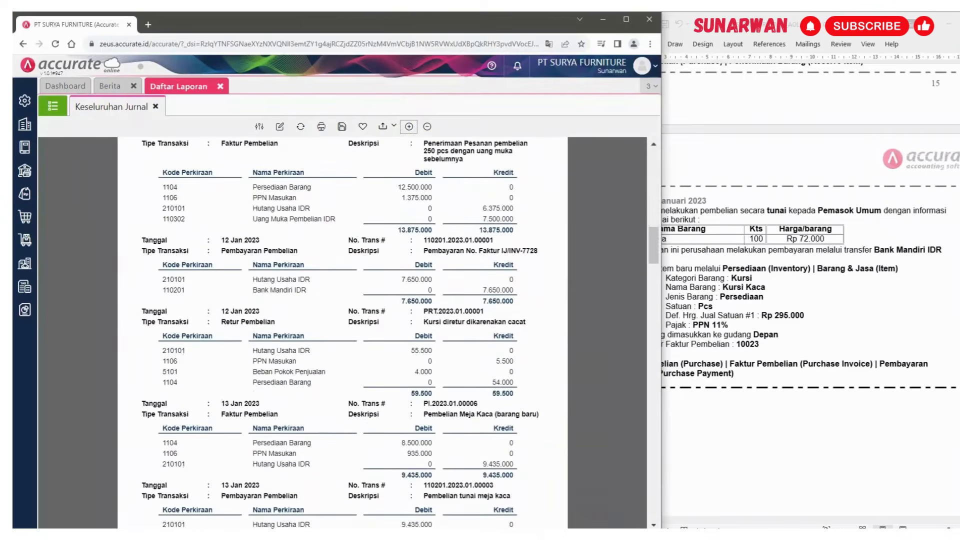
scroll(540, 365, down, 5)
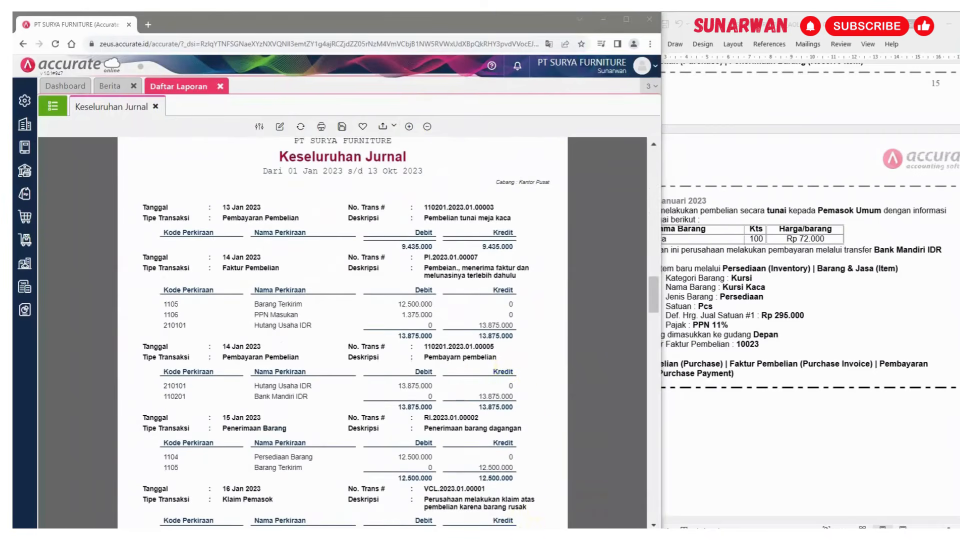
scroll(427, 260, down, 6)
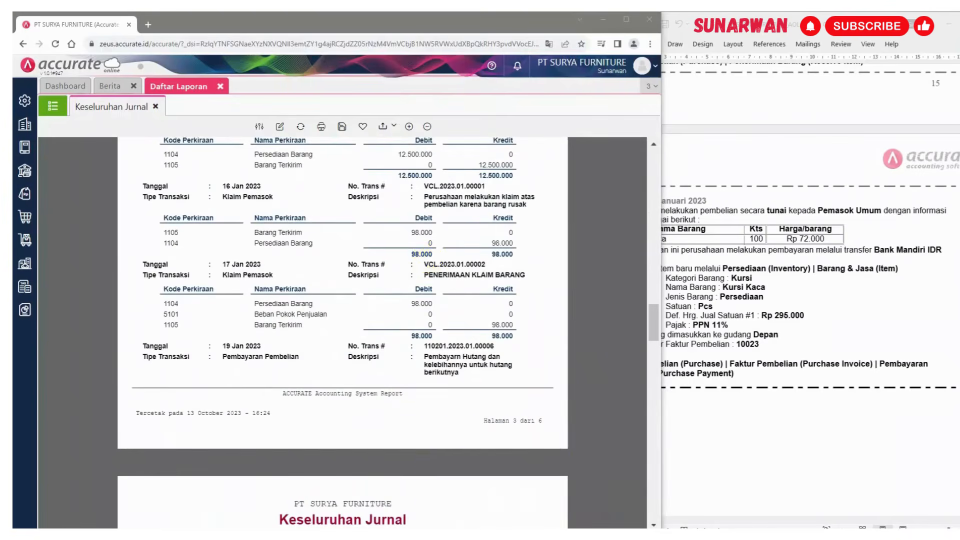
scroll(517, 288, down, 7)
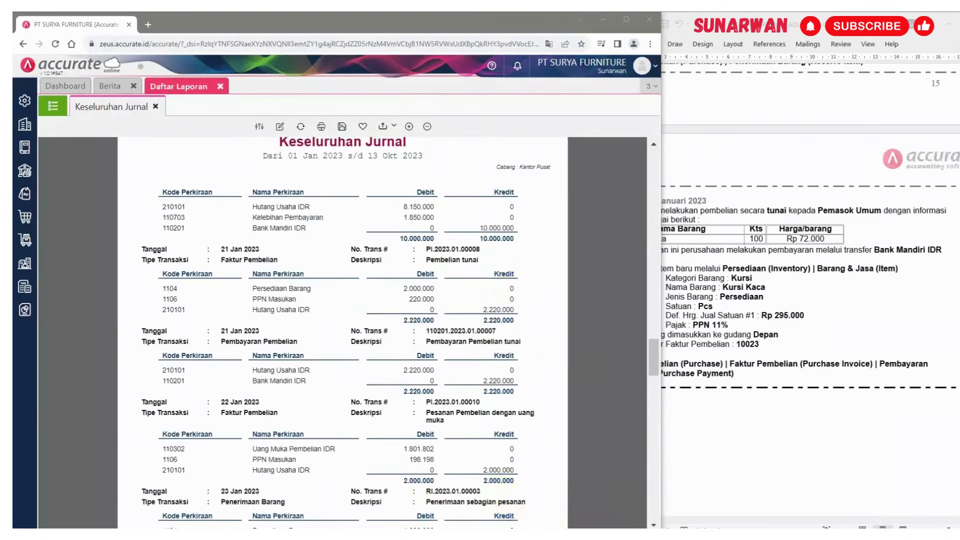
scroll(300, 312, down, 7)
scroll(300, 312, down, 6)
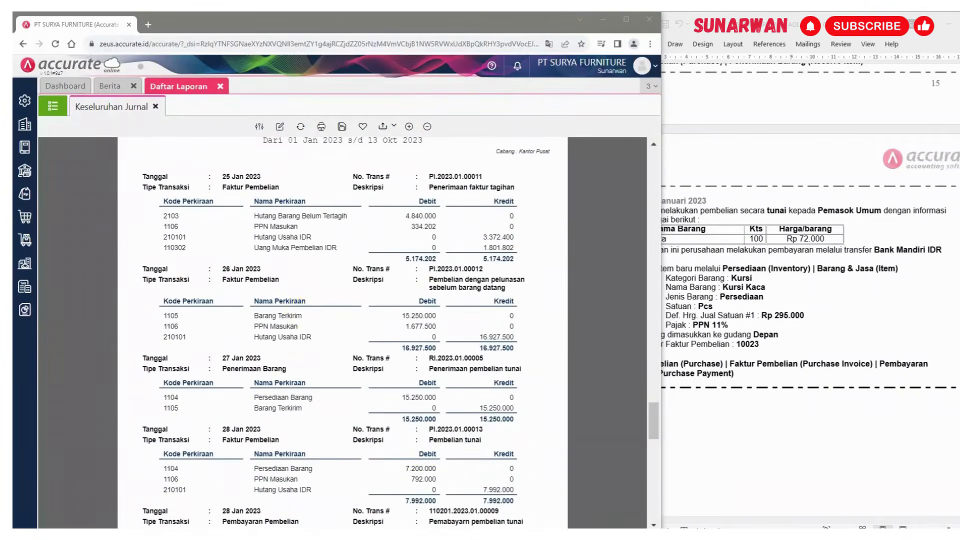
scroll(575, 367, down, 2)
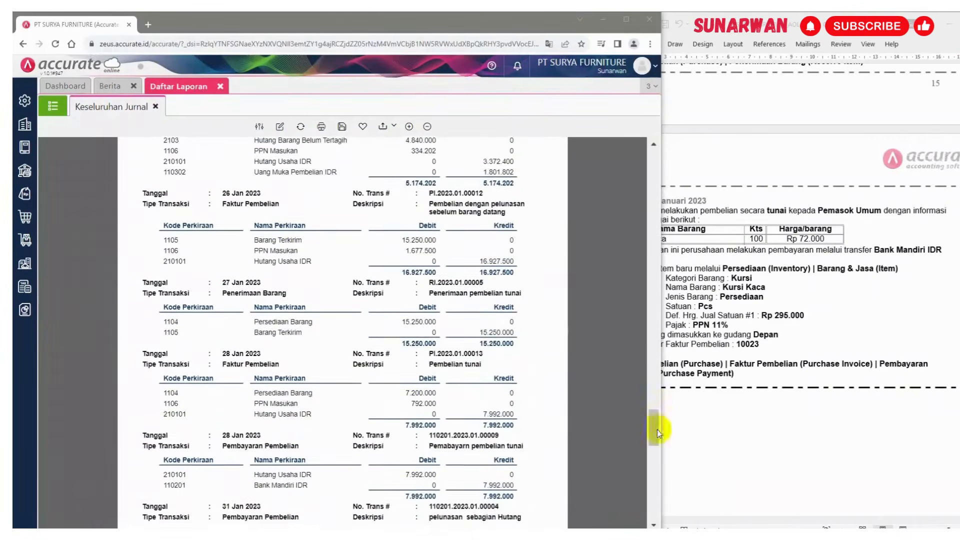
drag(655, 425, 656, 457)
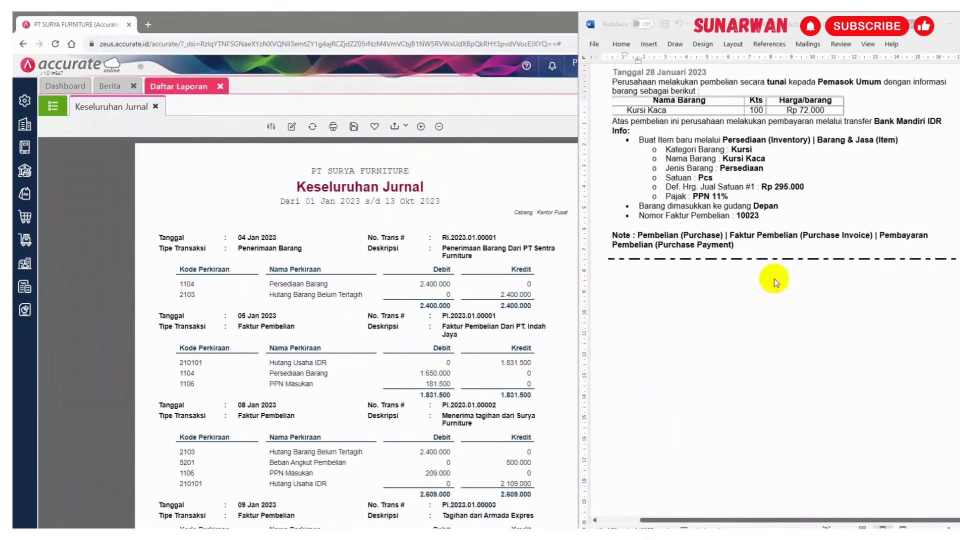
Scroll through the exercise document in Word to read the next task, Fitur Penjualan
scroll(774, 283, up, 1)
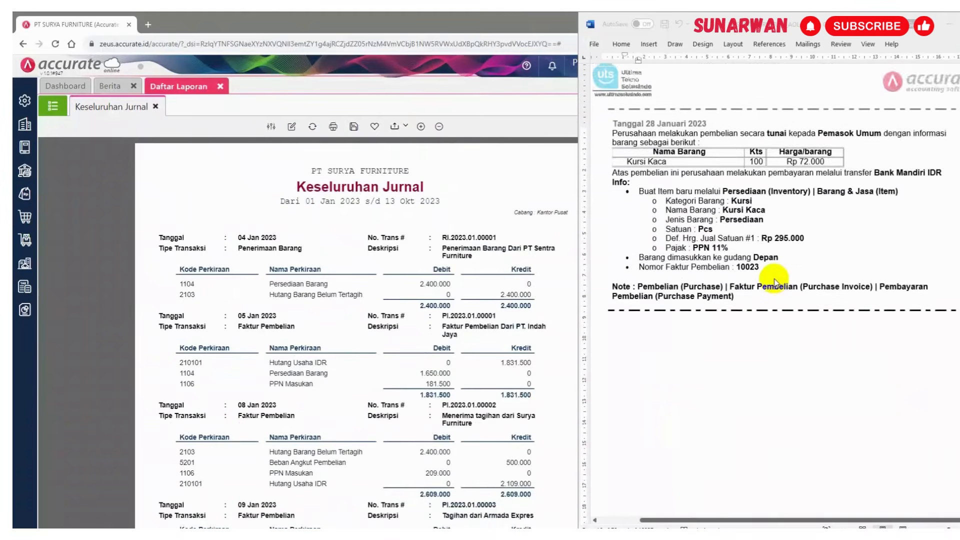
scroll(774, 283, down, 14)
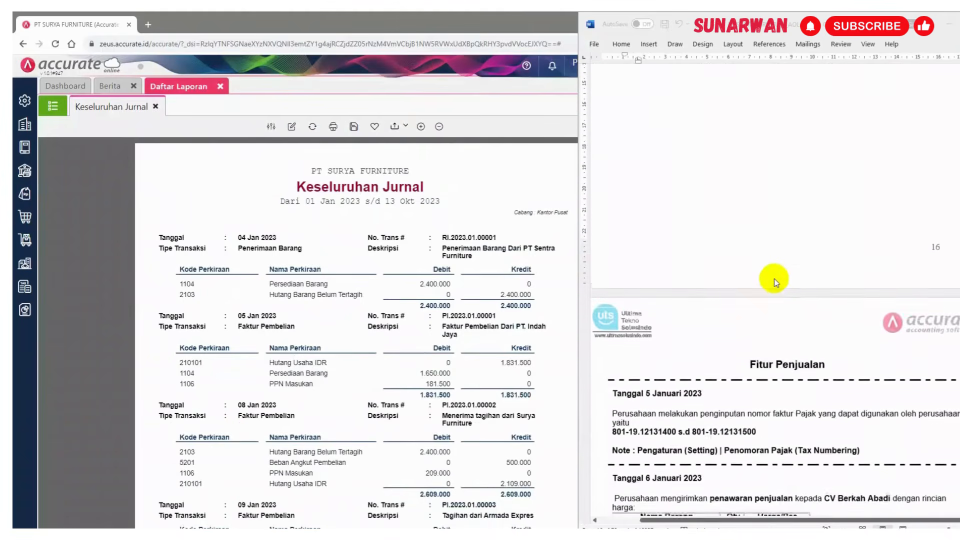
scroll(774, 283, down, 1)
scroll(775, 281, up, 7)
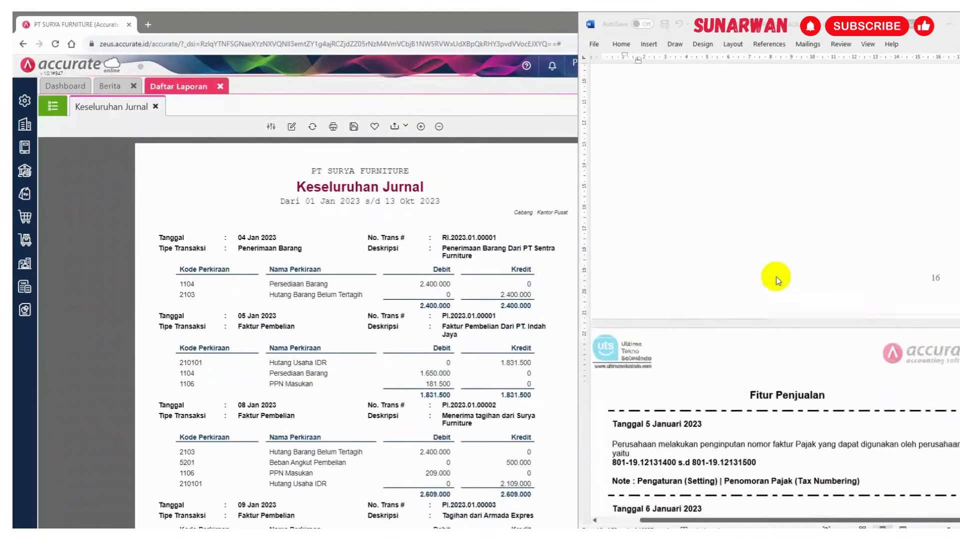